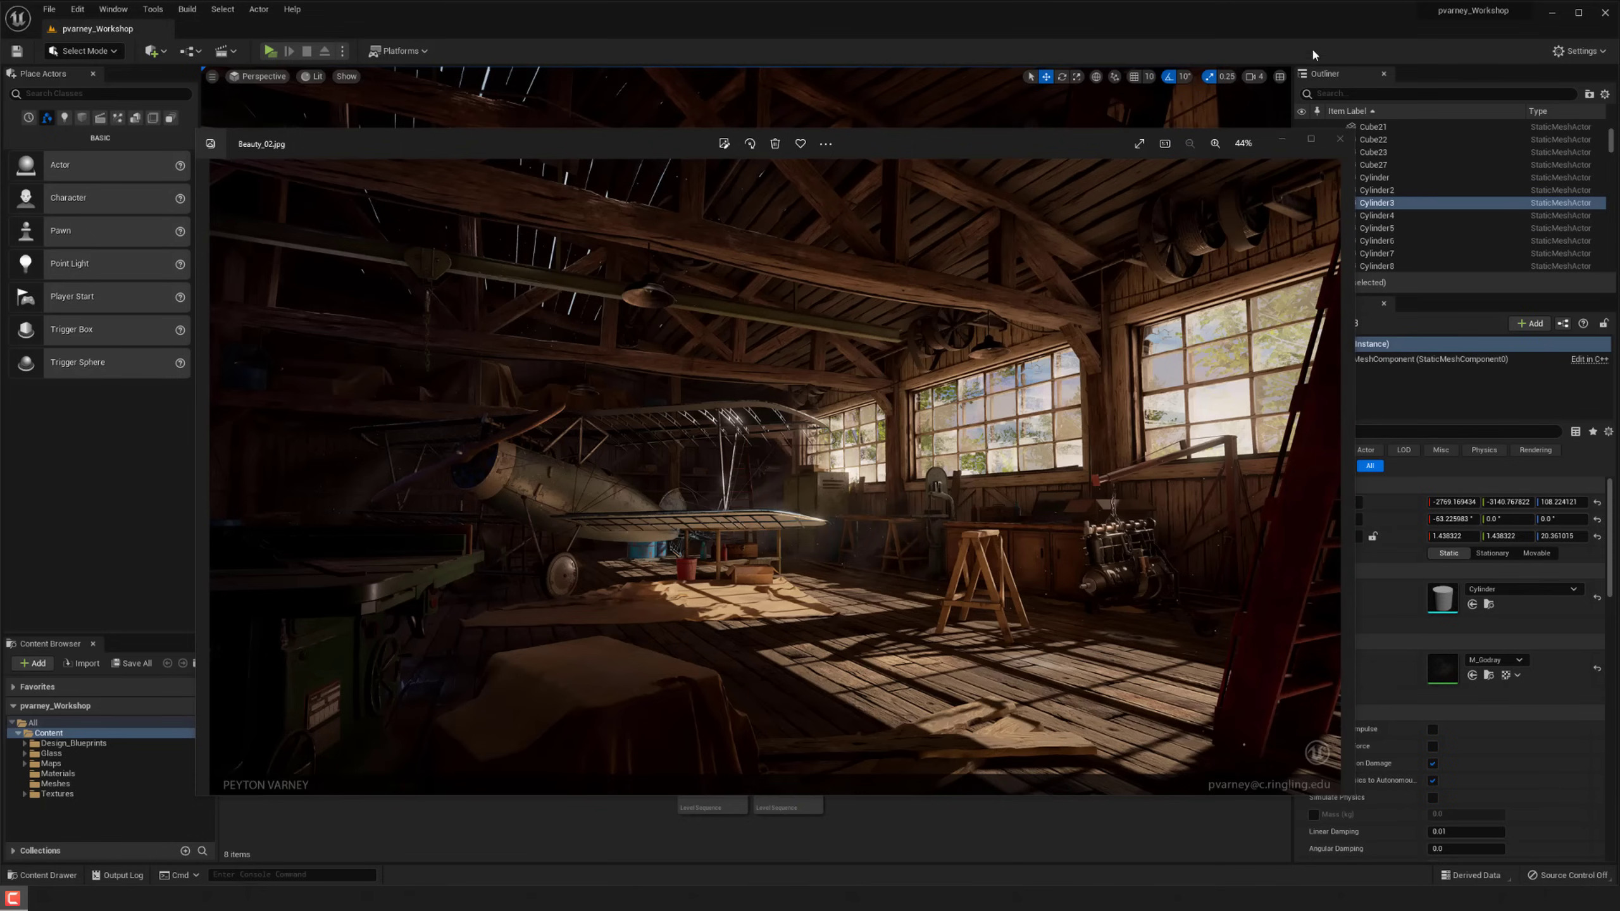
Put the reference render away and examine the workshop interior from several angles without the editor icons.
left_click(1296, 22)
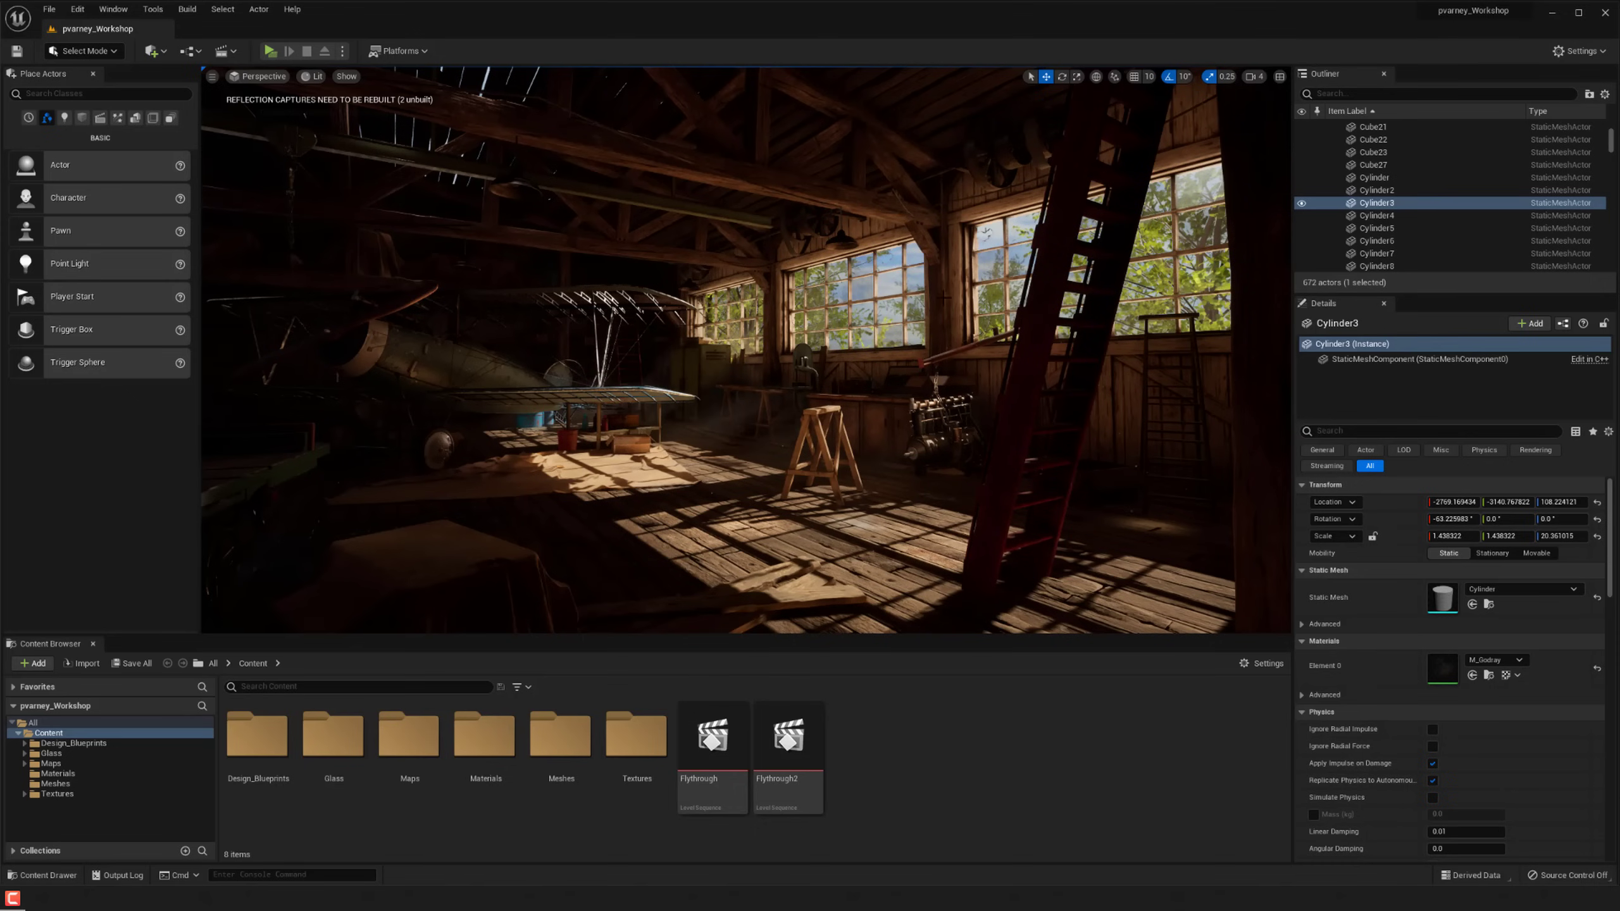
right_click(944, 333)
mouse_move(874, 365)
right_mouse_down()
mouse_move(810, 366)
mouse_move(896, 371)
mouse_move(844, 368)
right_mouse_up()
key("g")
key("g")
right_click(947, 355)
key("g")
key("g")
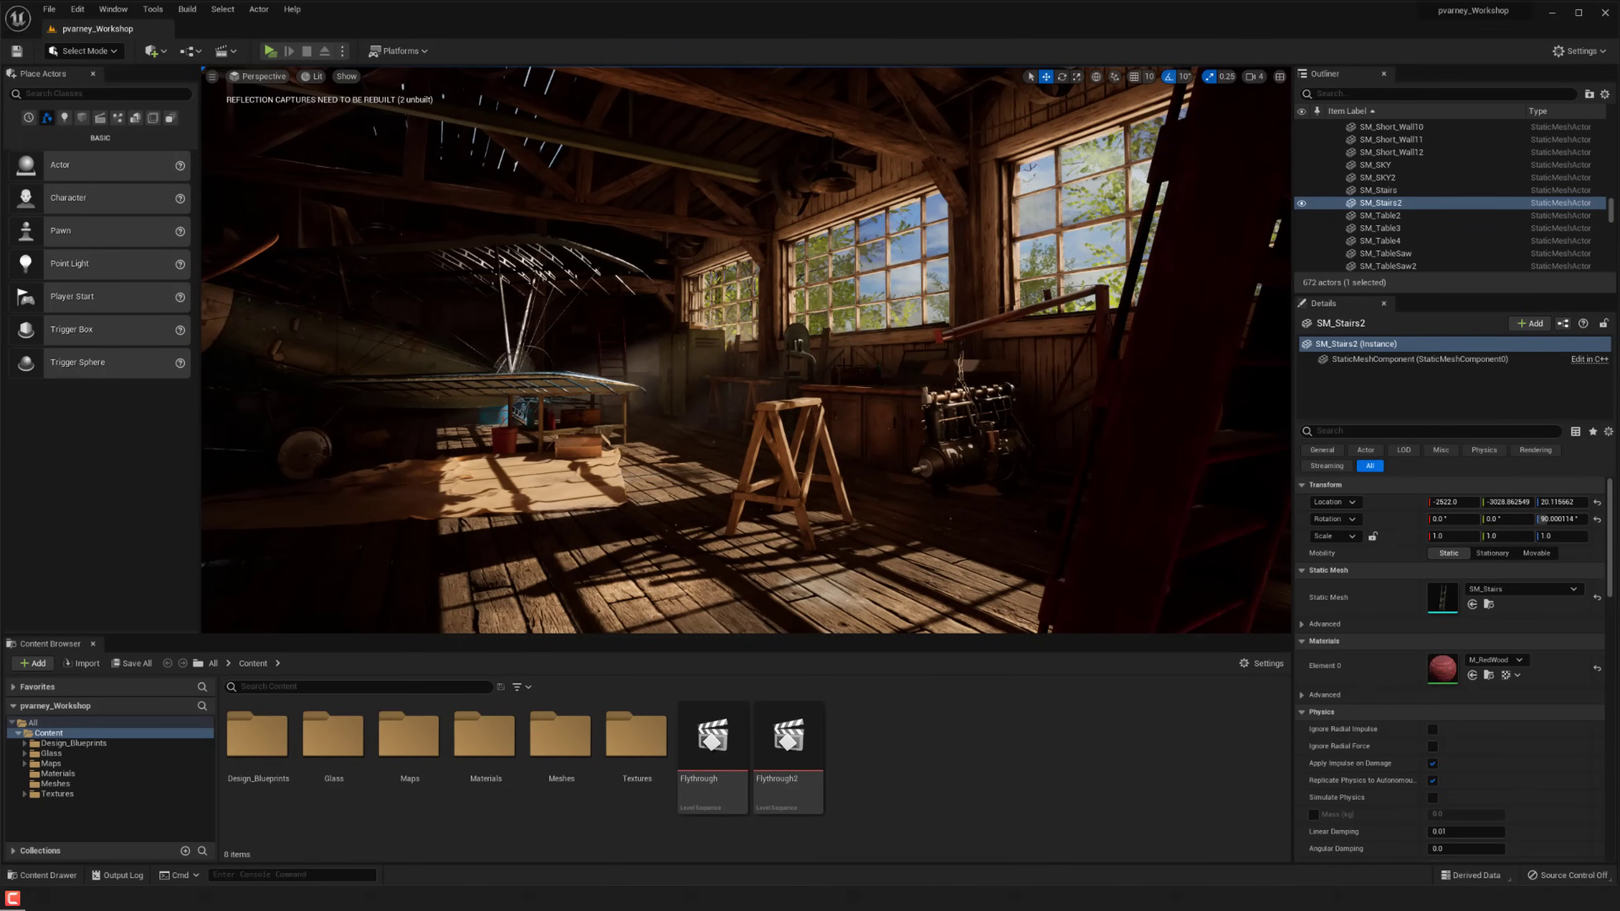
left_click(792, 404)
key("g")
right_click_drag(792, 403, 765, 404)
key("g")
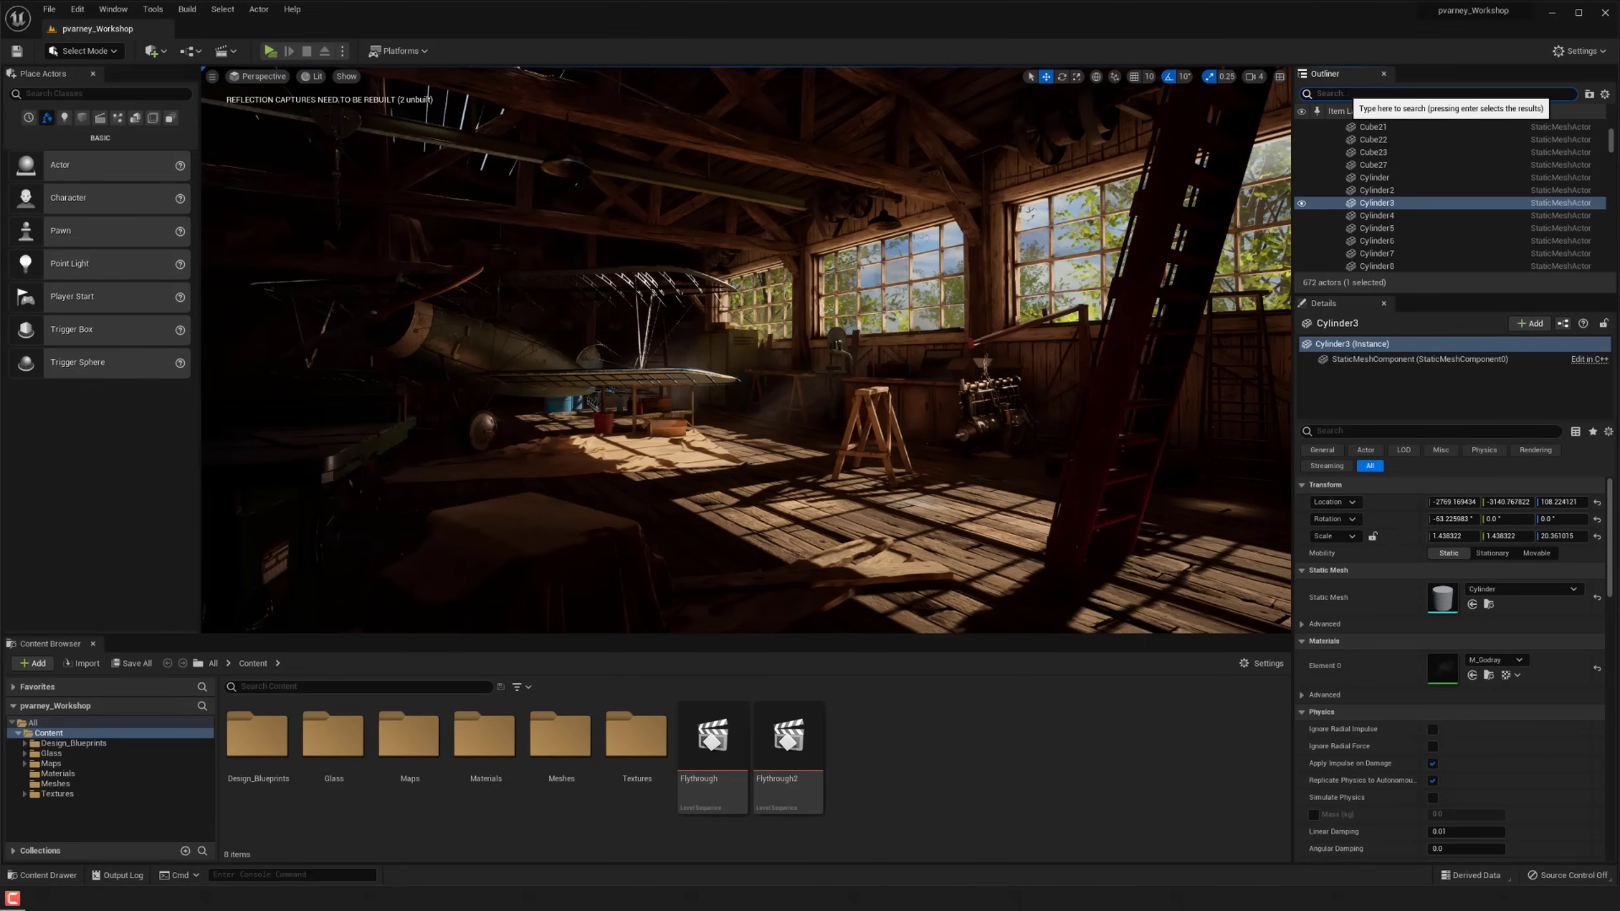
Filter the scene's actor list by "light" and show the editor icons in the viewport.
type("light")
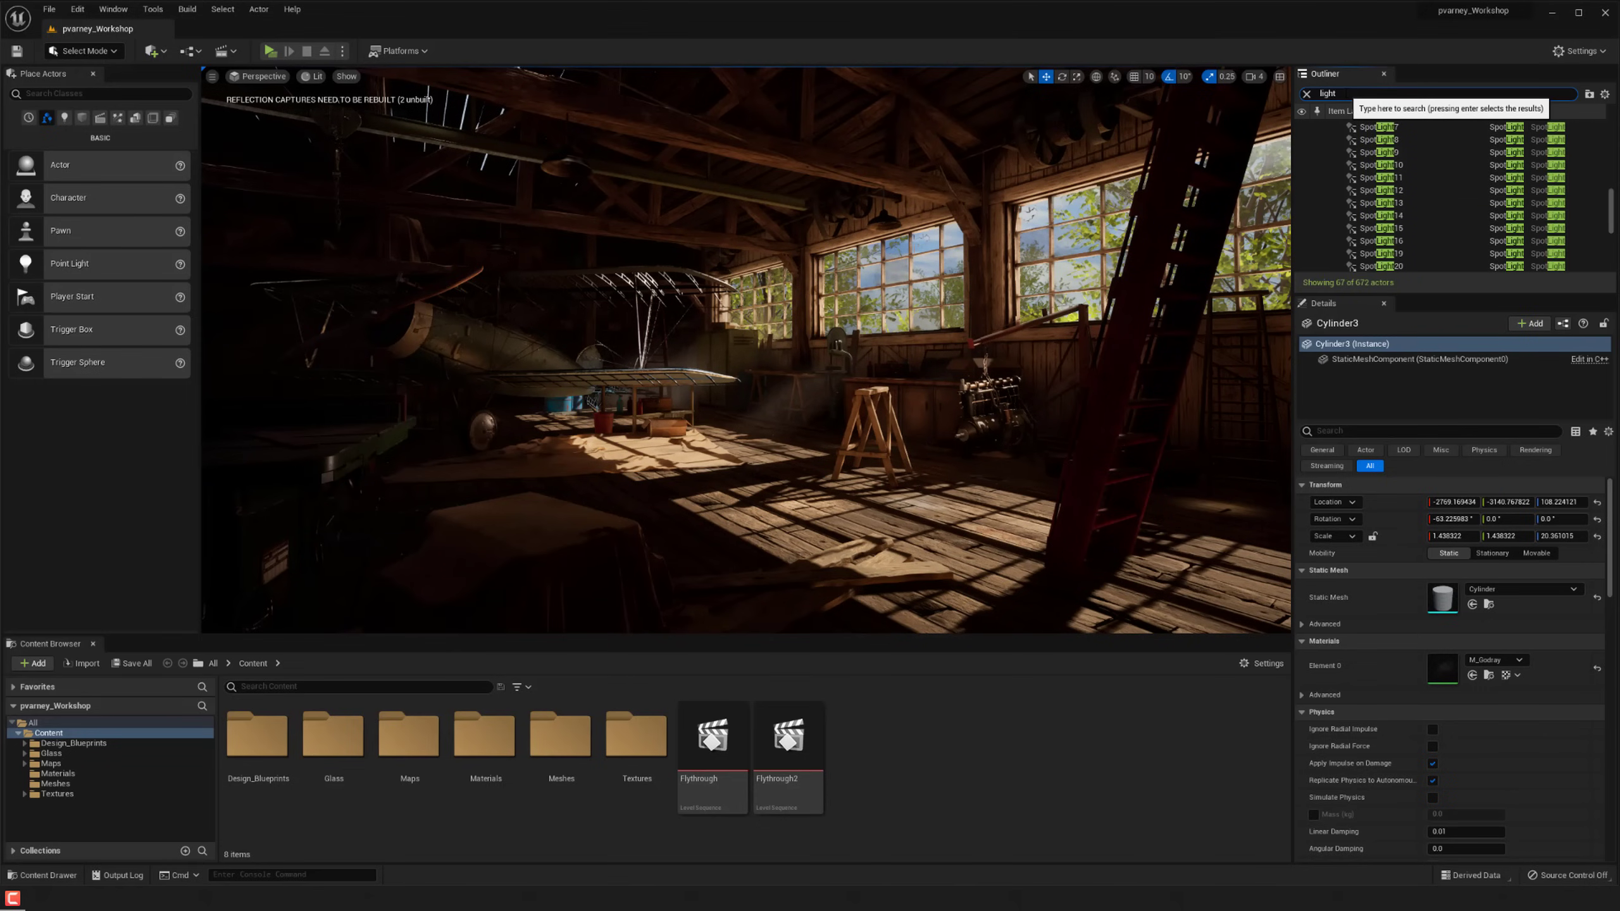
scroll(1424, 226, "down", 5)
scroll(1426, 226, "down", 2)
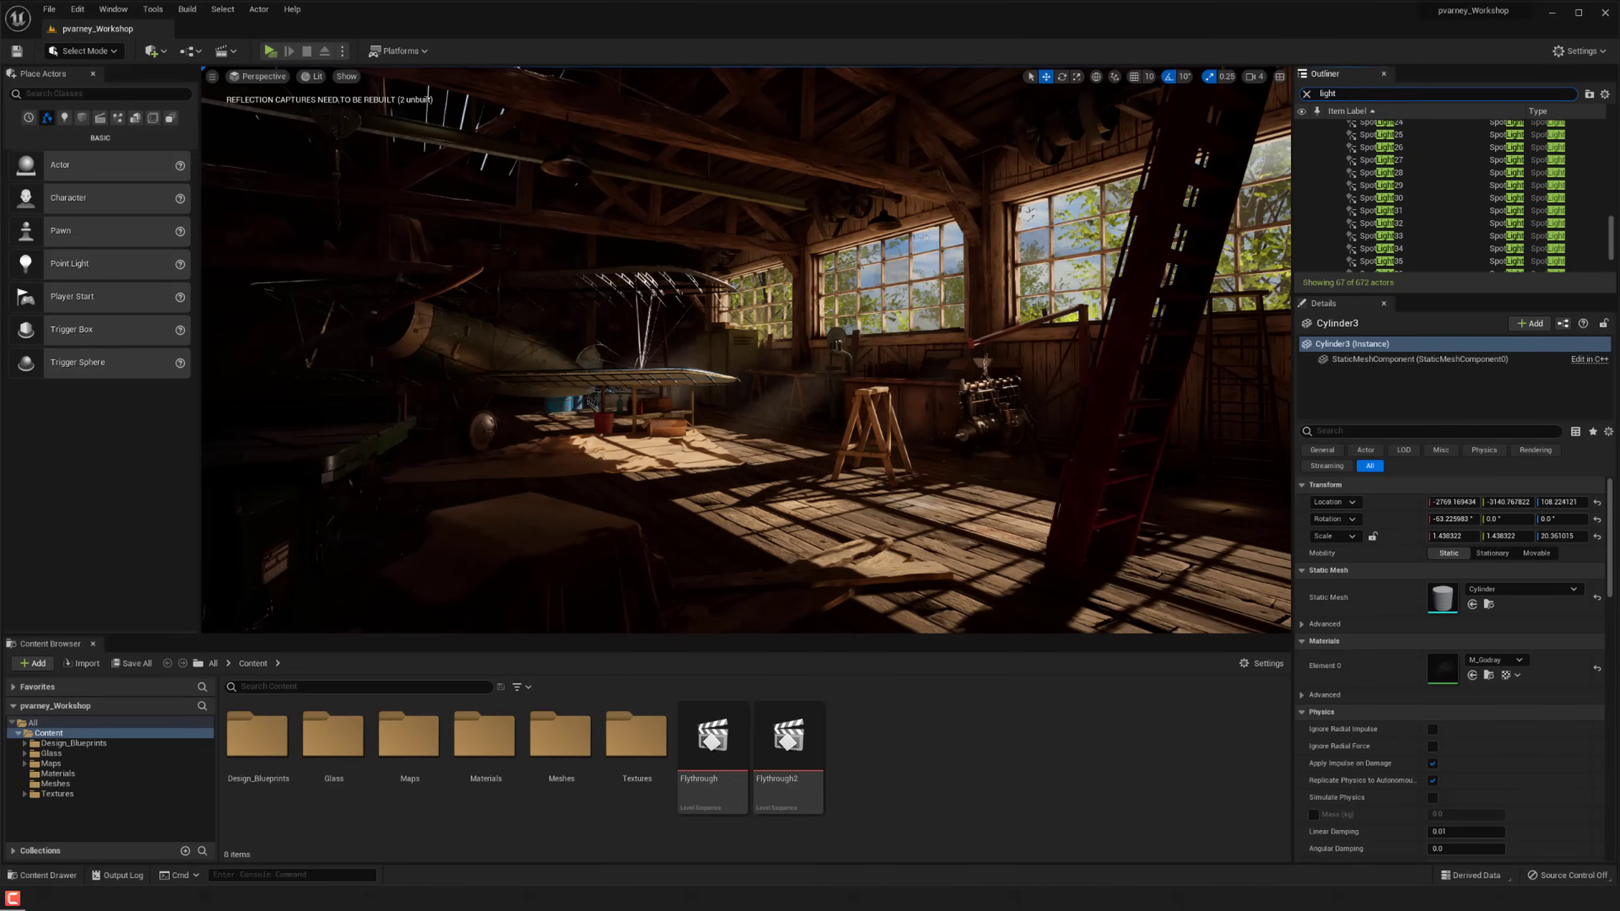
right_click_drag(957, 383, 900, 402)
key("g")
left_click(850, 566)
mouse_move(849, 566)
right_mouse_down()
mouse_move(829, 566)
mouse_move(884, 567)
mouse_move(850, 566)
right_mouse_up()
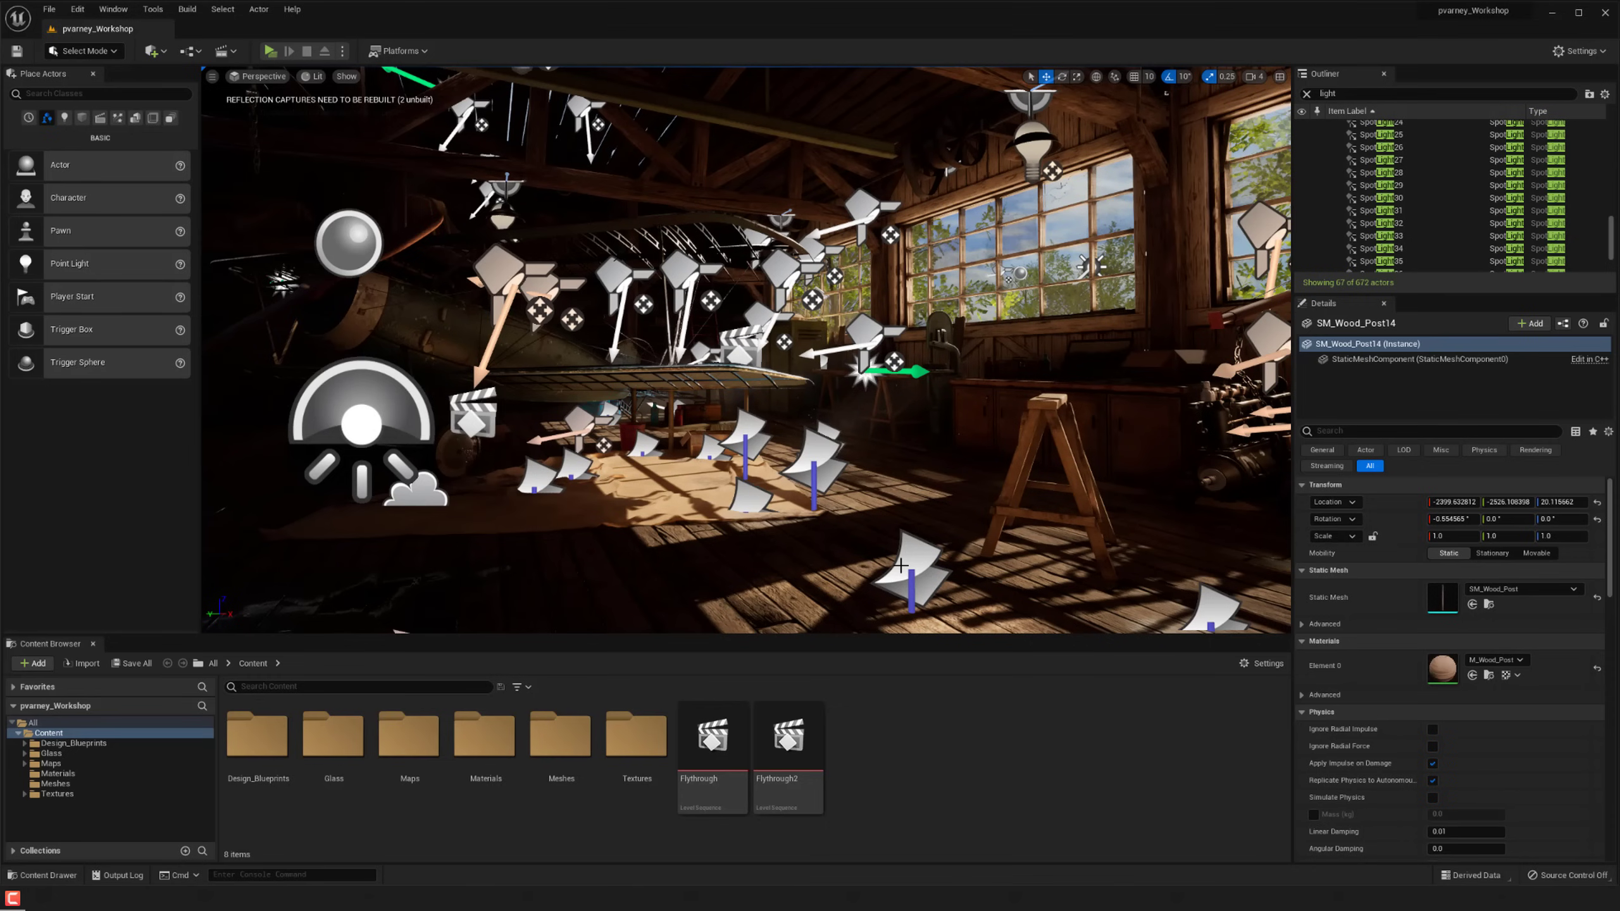
Inspect individual spot lights around the airplane and toggle SpotLight26 off and on to compare its effect.
left_click(785, 262)
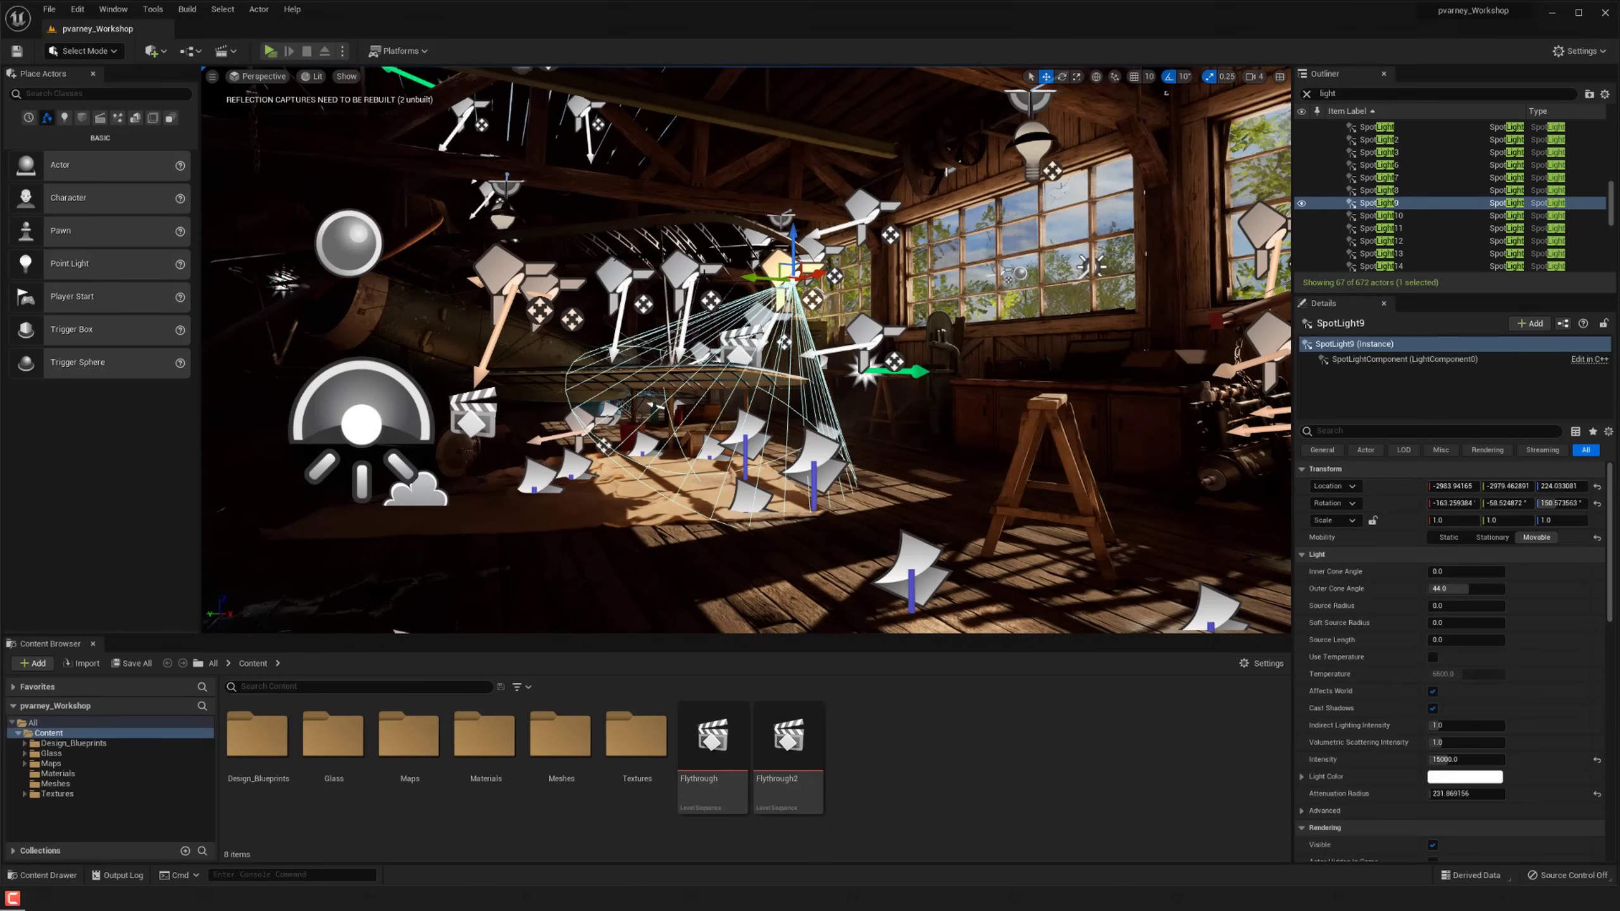
left_click(679, 272)
right_click_drag(742, 354, 706, 251)
left_click(682, 228)
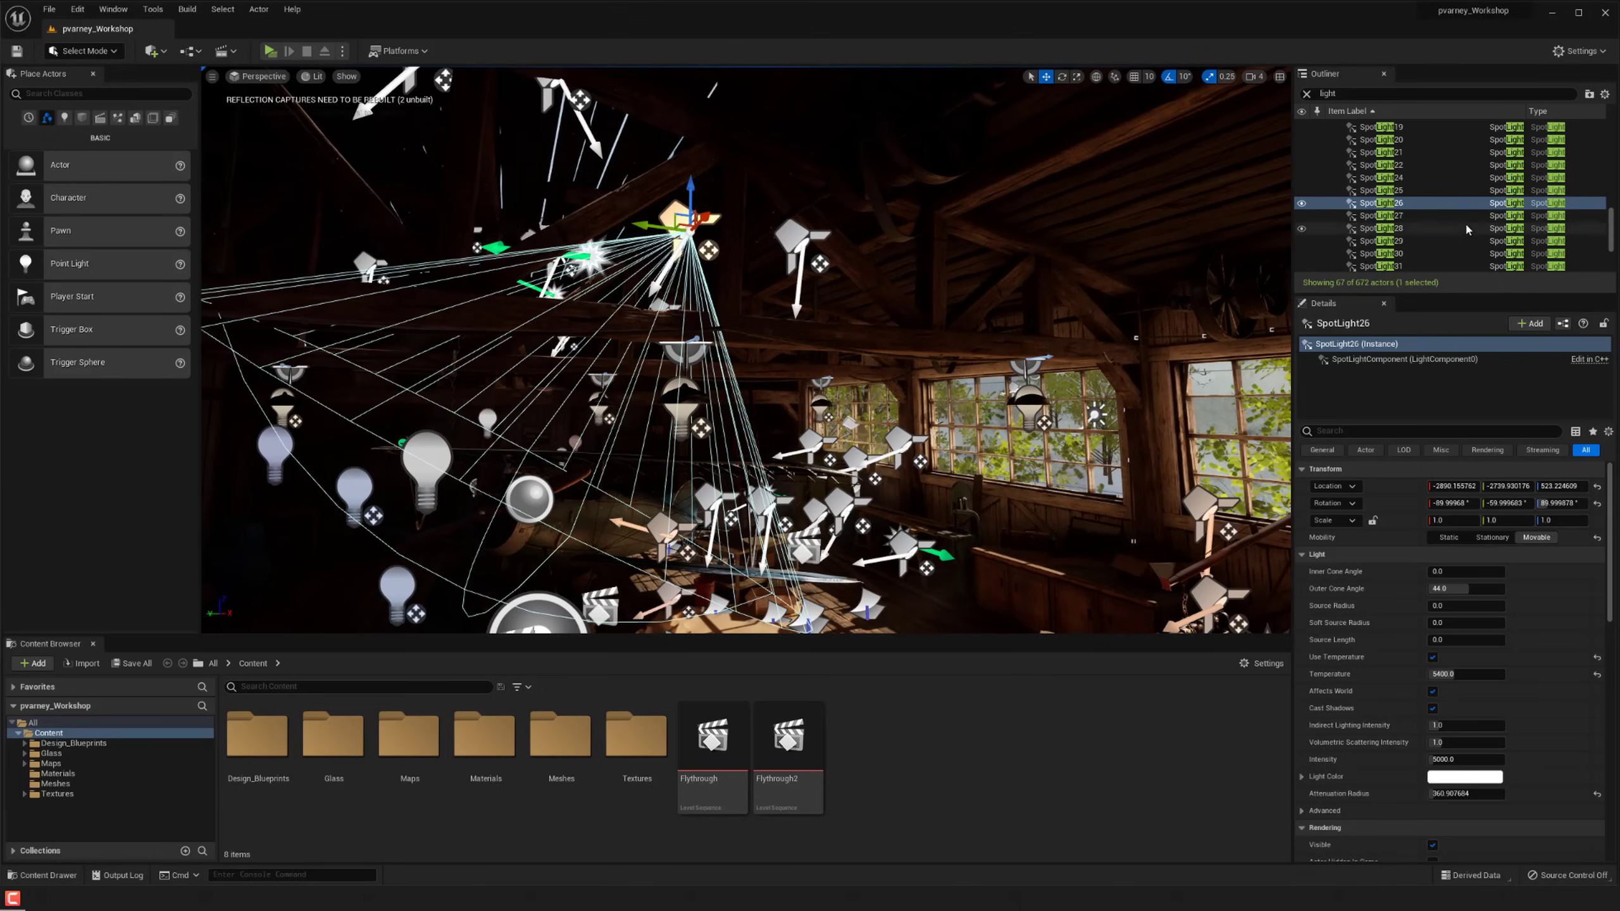
left_click(1301, 203)
left_click(1302, 203)
left_click(1301, 203)
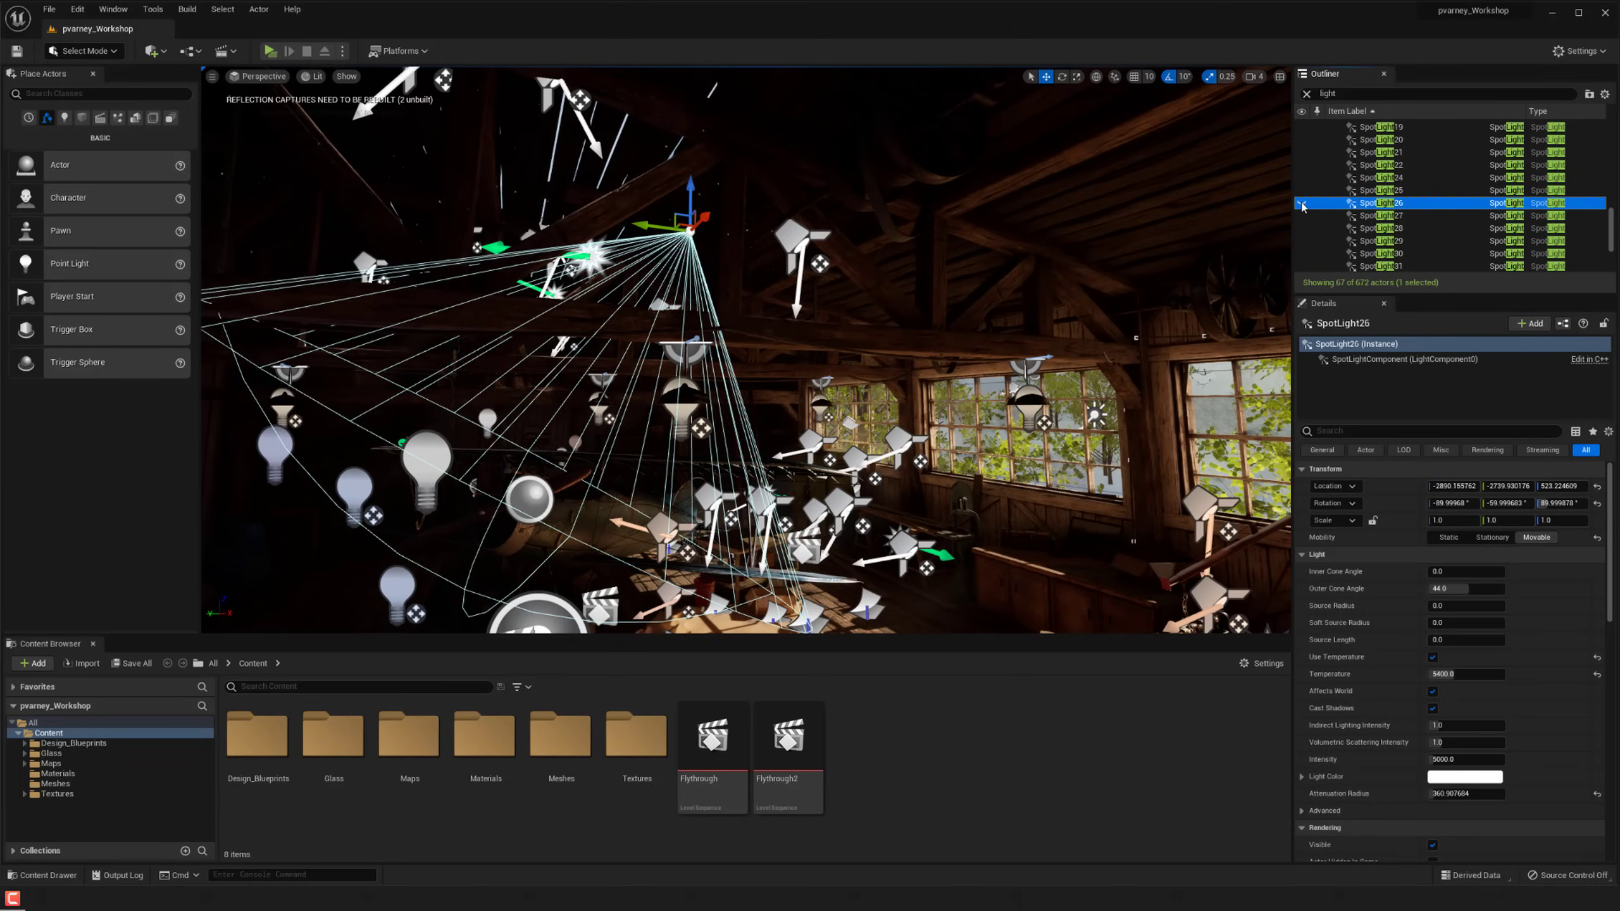
left_click(1301, 203)
Turn on the viewport's frame rate display and hide the editor icons.
left_click(212, 76)
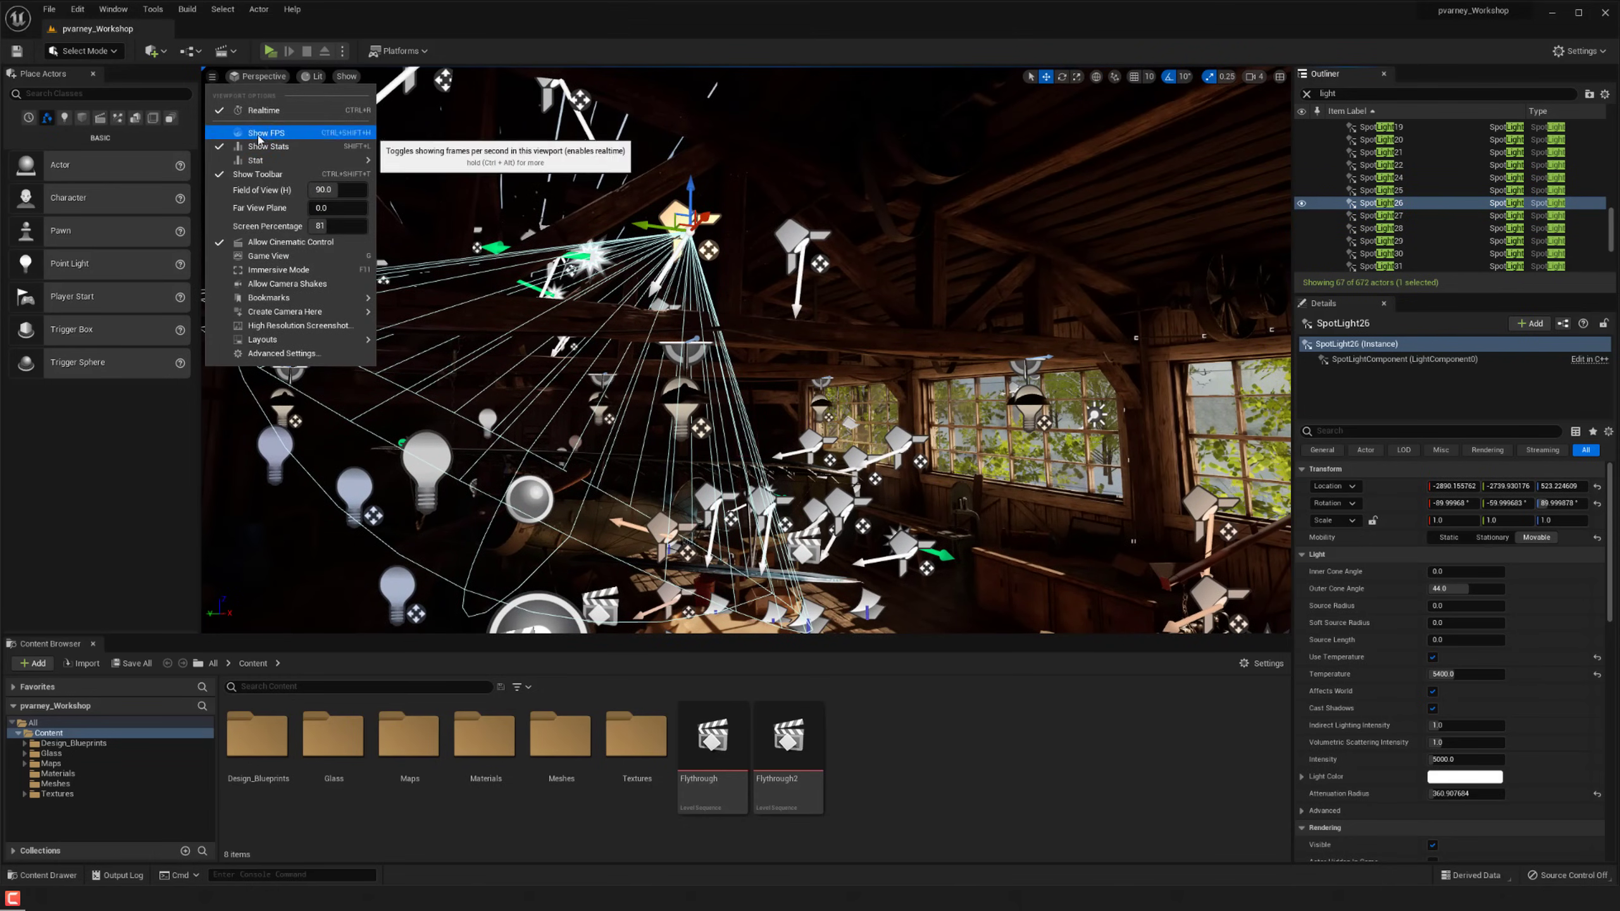
left_click(265, 133)
right_click_drag(447, 287, 459, 298)
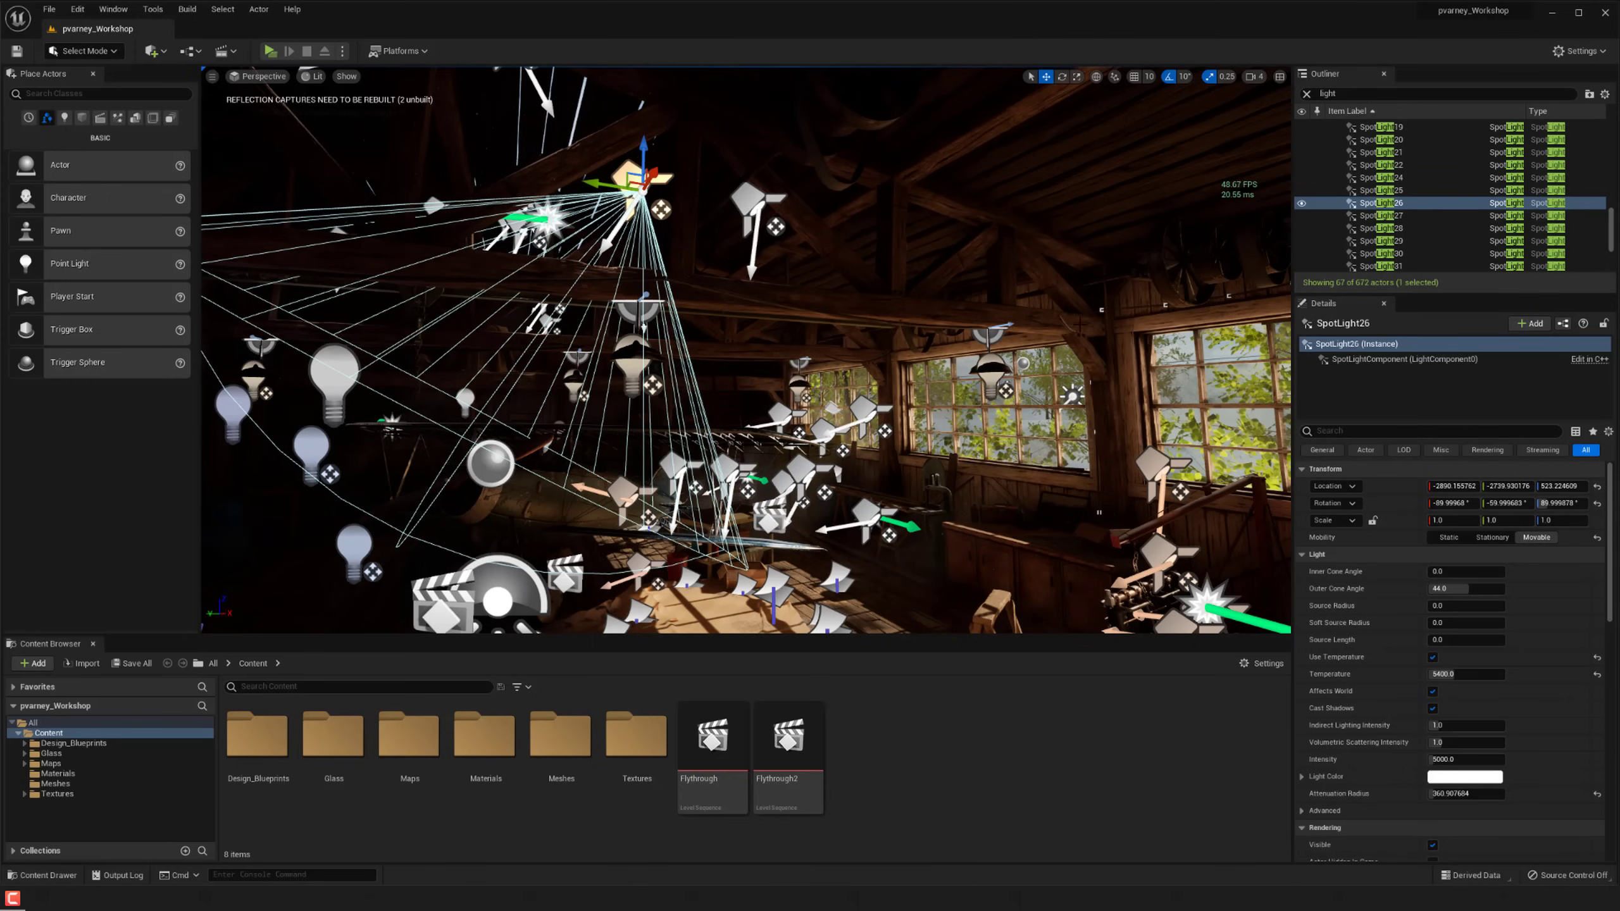
right_click_drag(1050, 365, 994, 428)
key("g")
key("g")
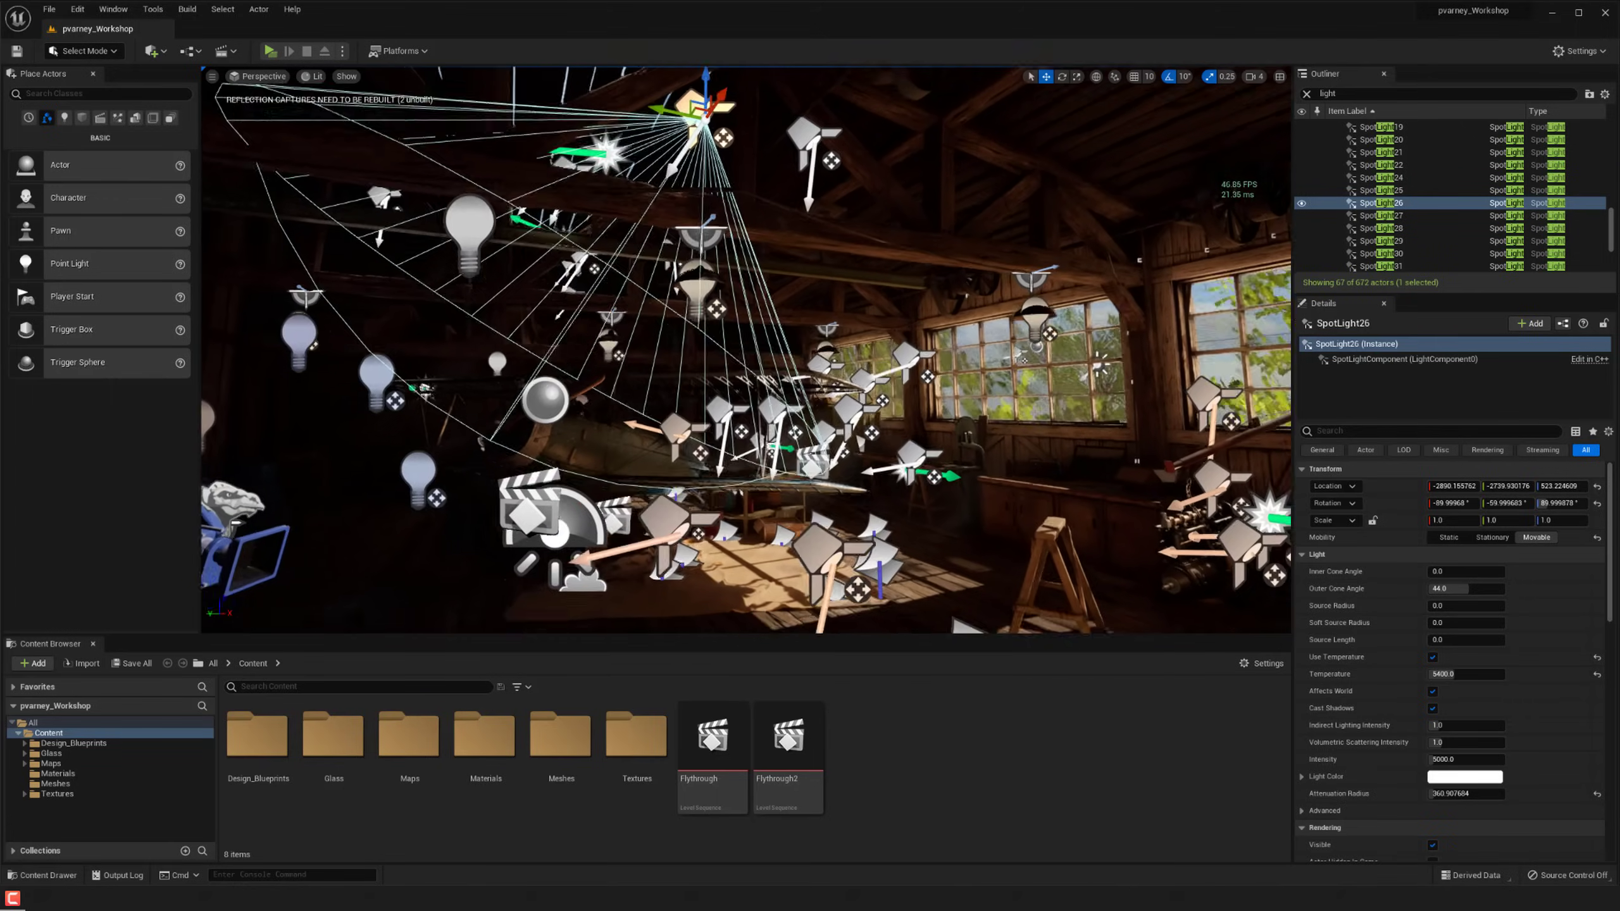
key("g")
key("g")
key("g")
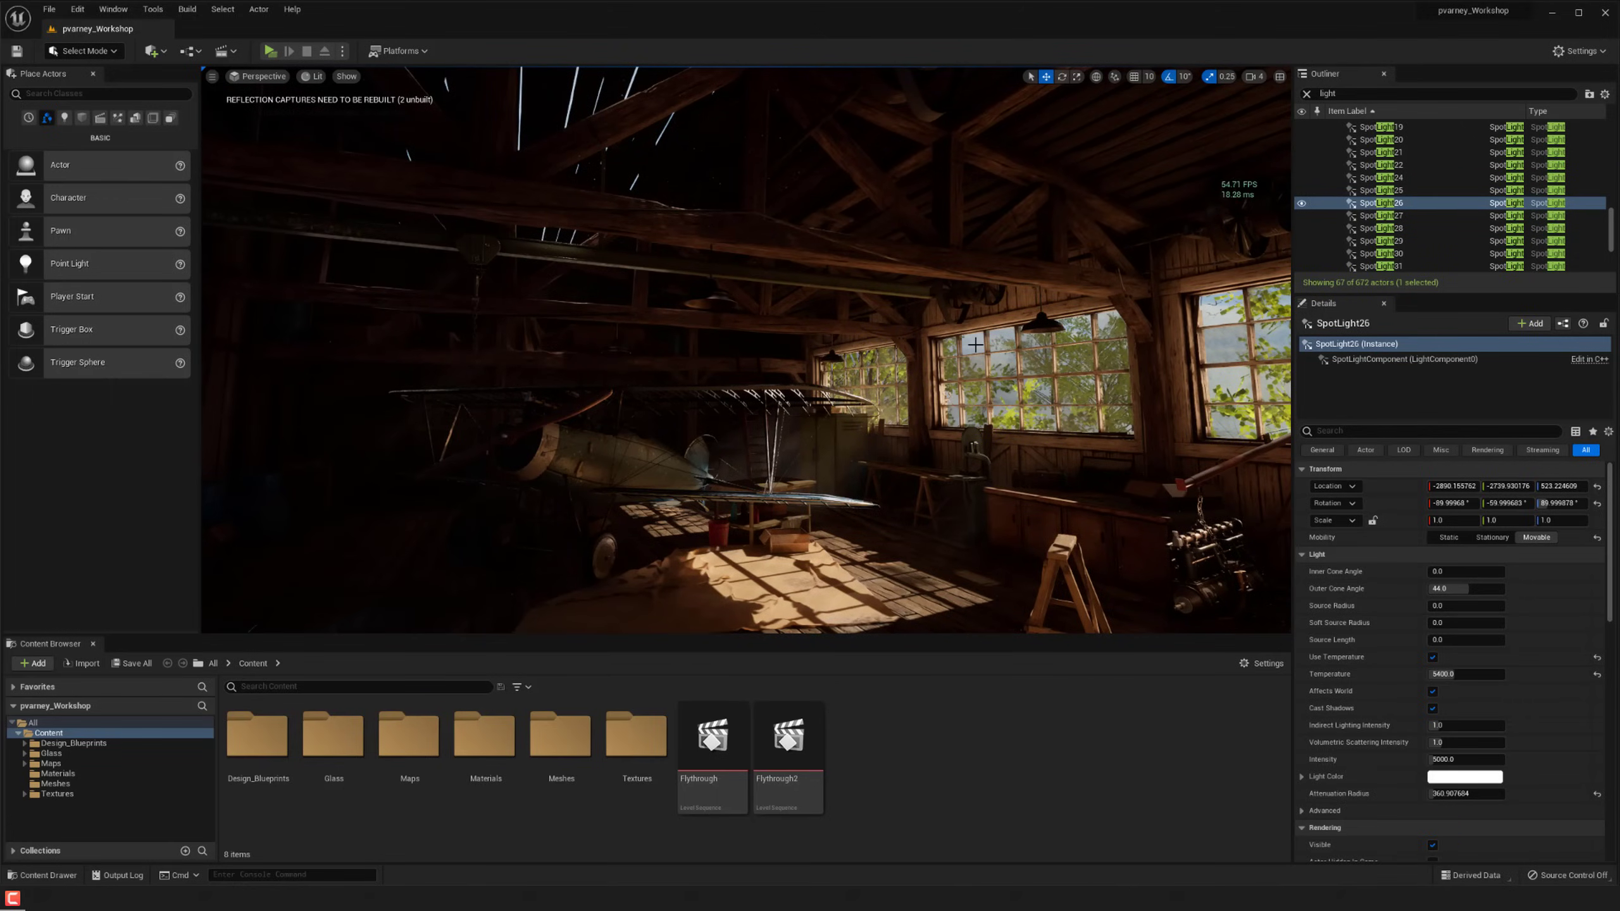
Delete all the spot lights through SpotLight41, accepting the broken references for all of them.
scroll(1417, 241, "down", 4)
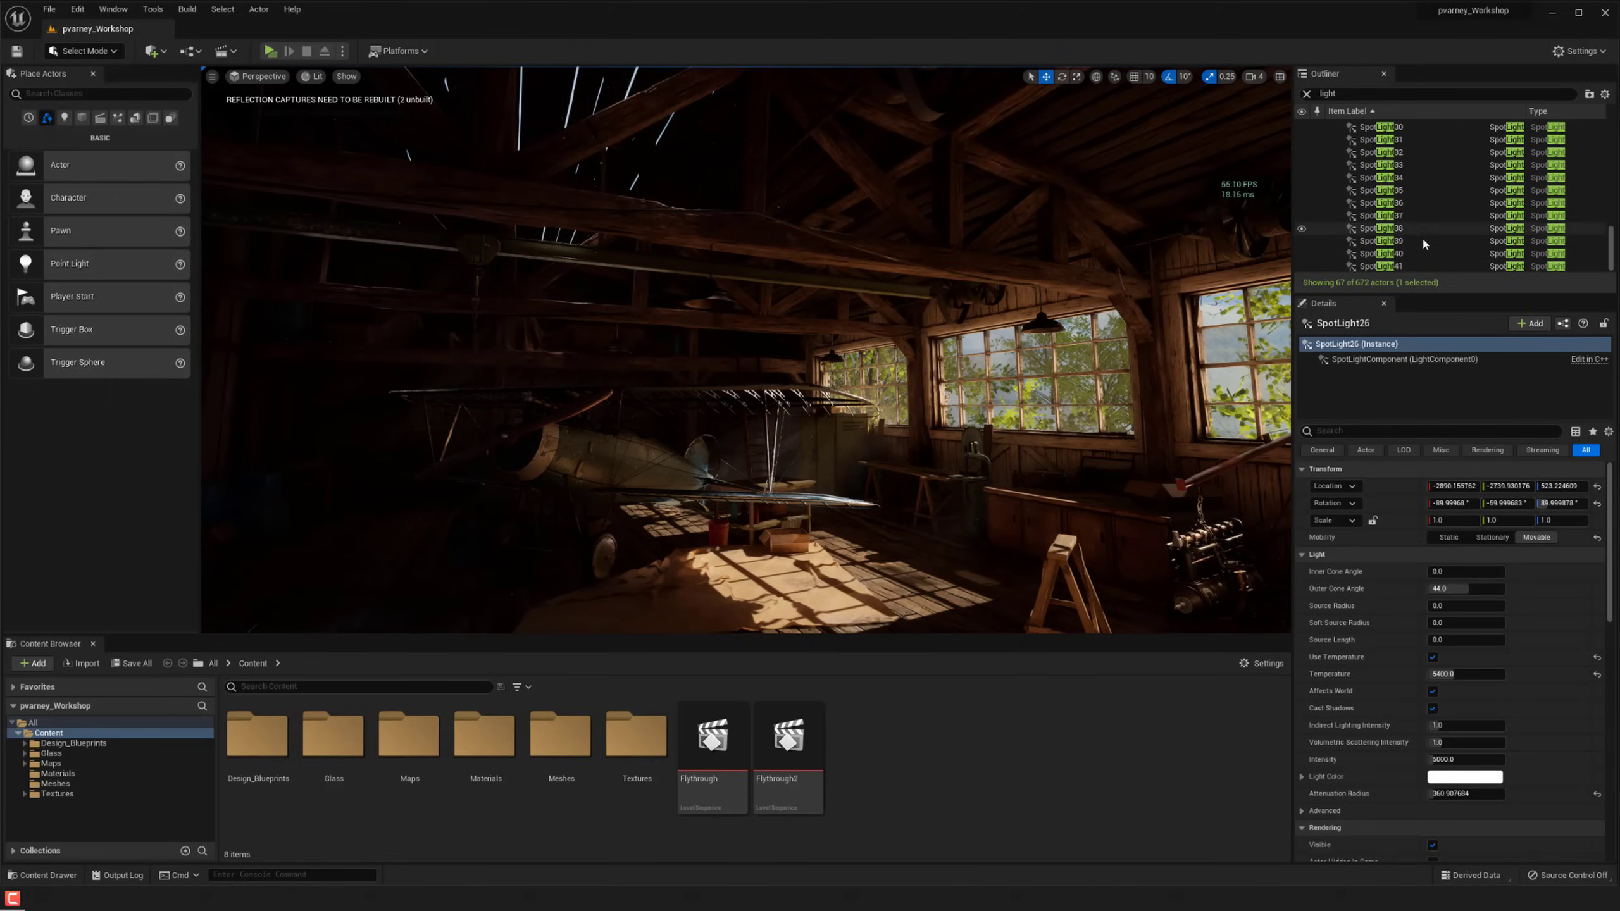
left_click(1414, 262)
scroll(1423, 225, "up", 10)
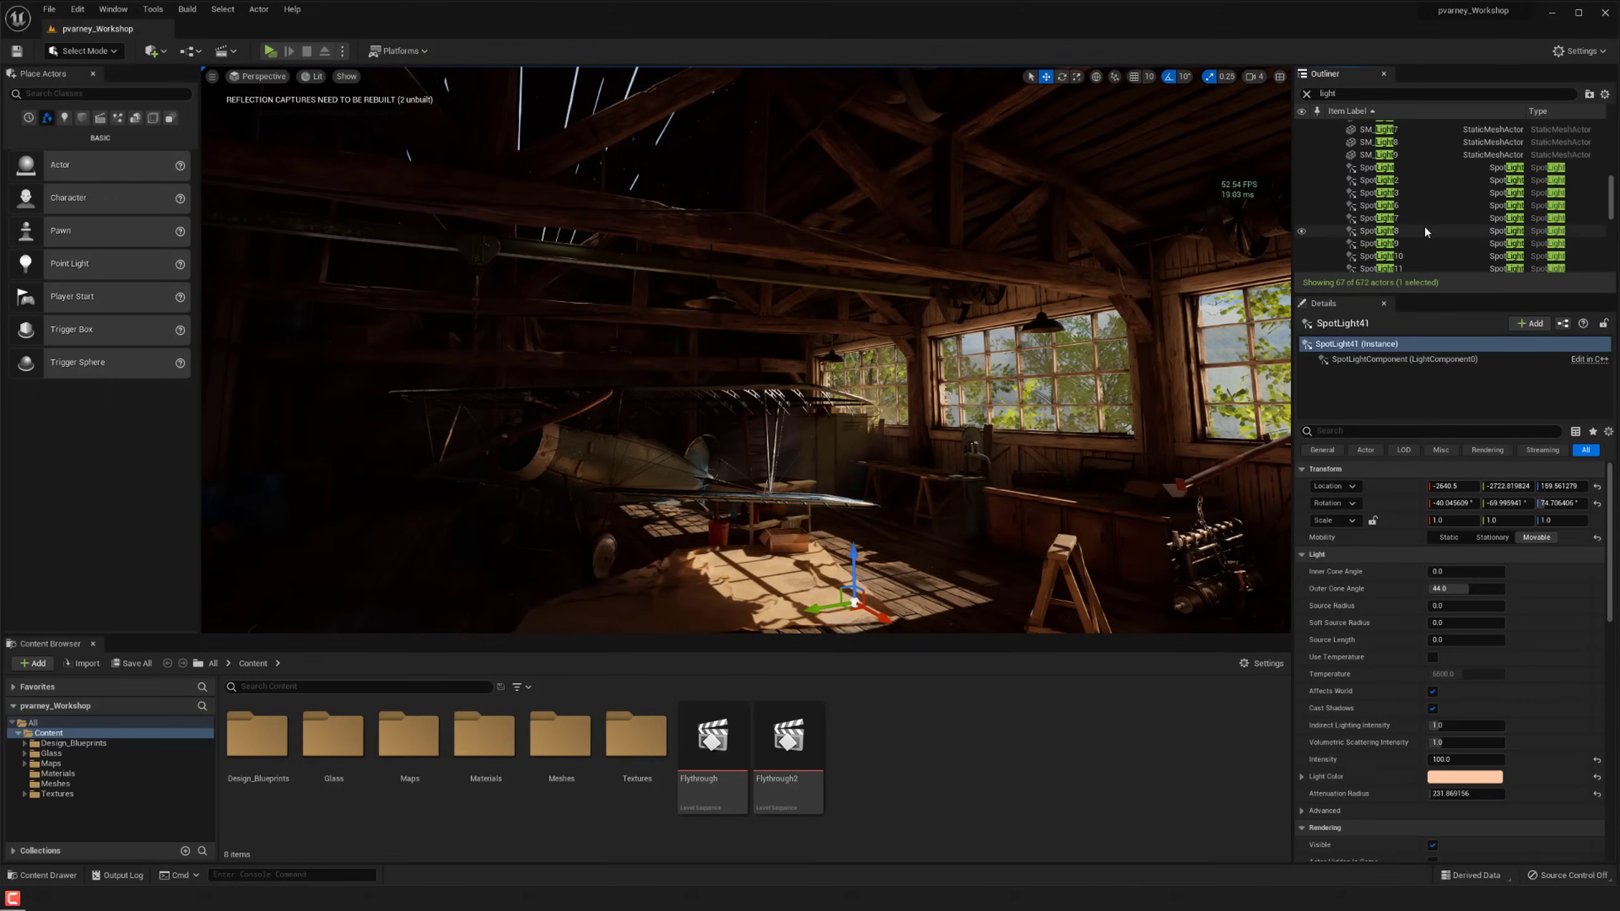
left_click(1411, 167, "shift")
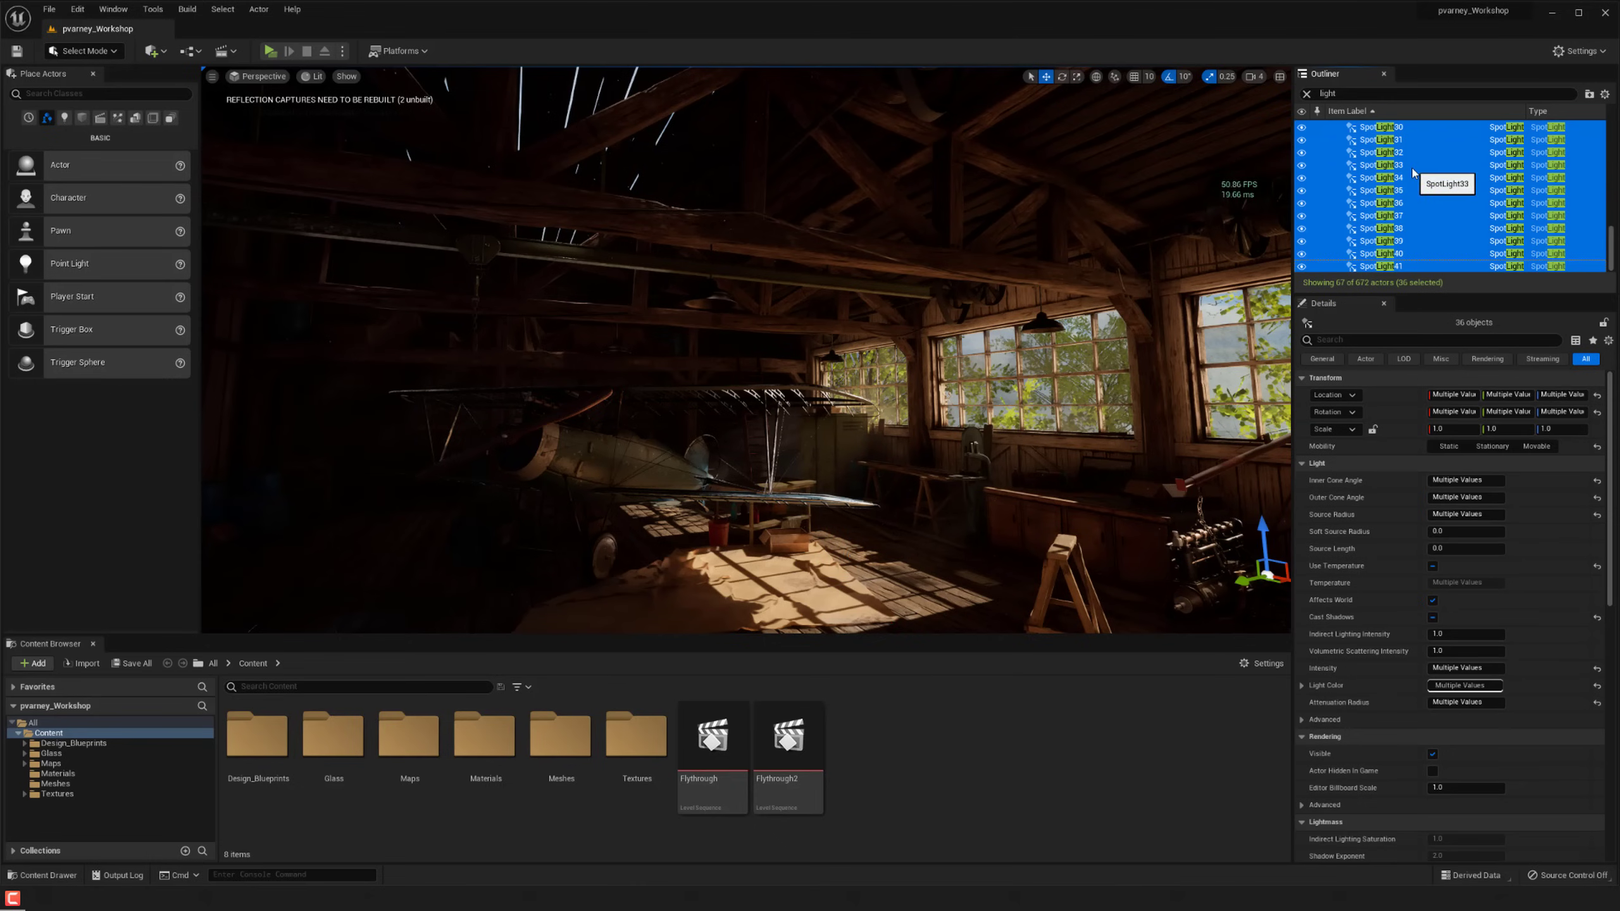
key("Delete")
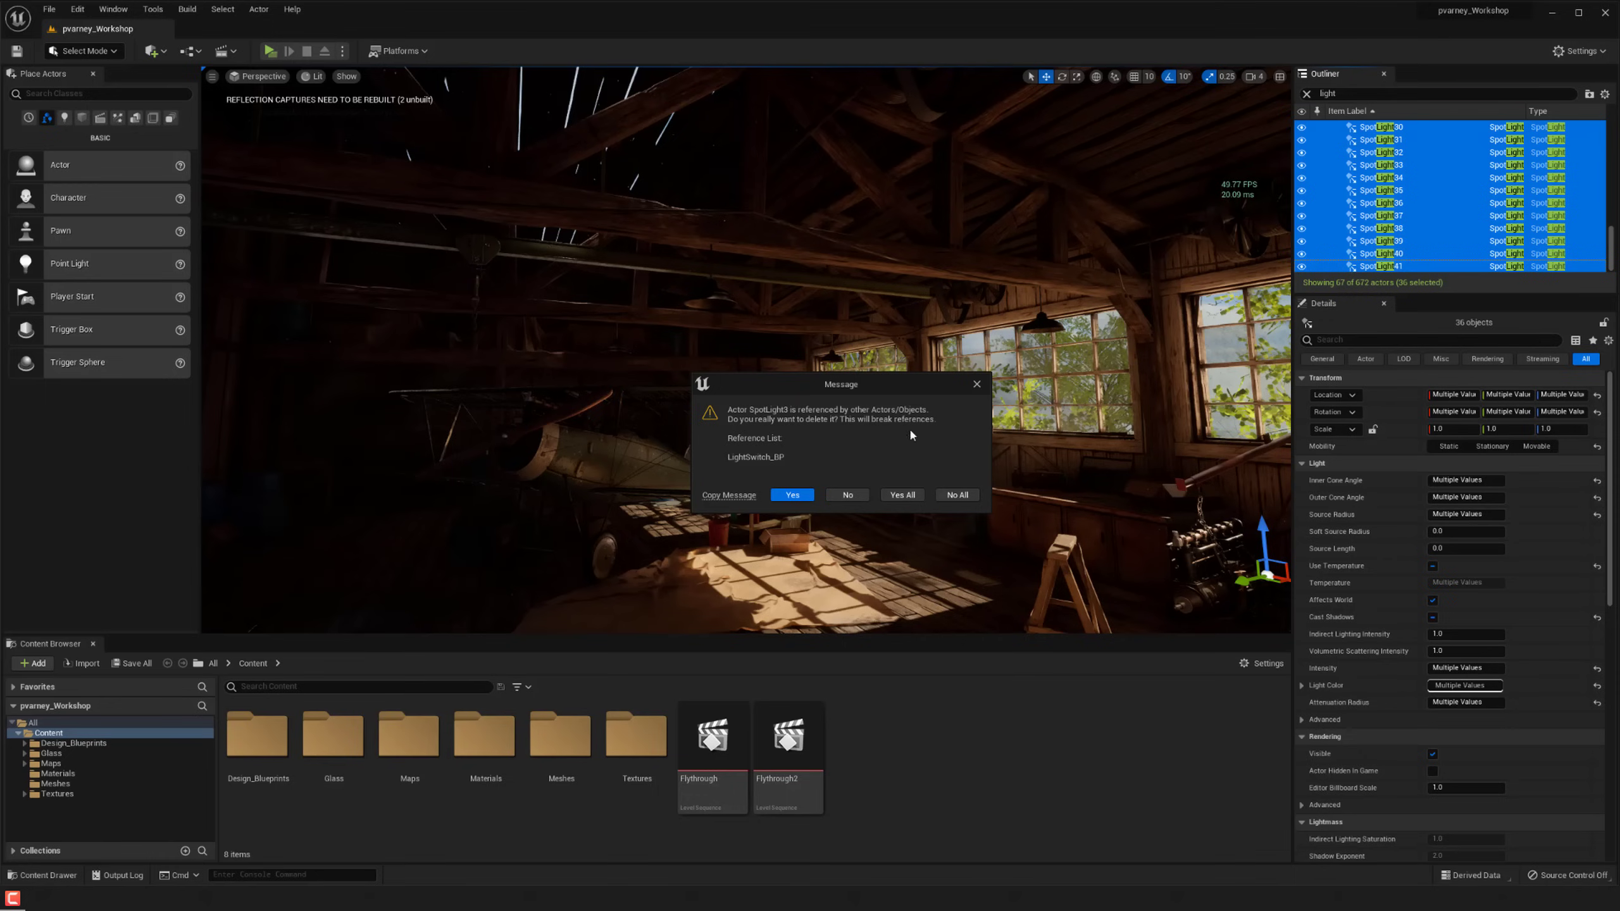
left_click(903, 495)
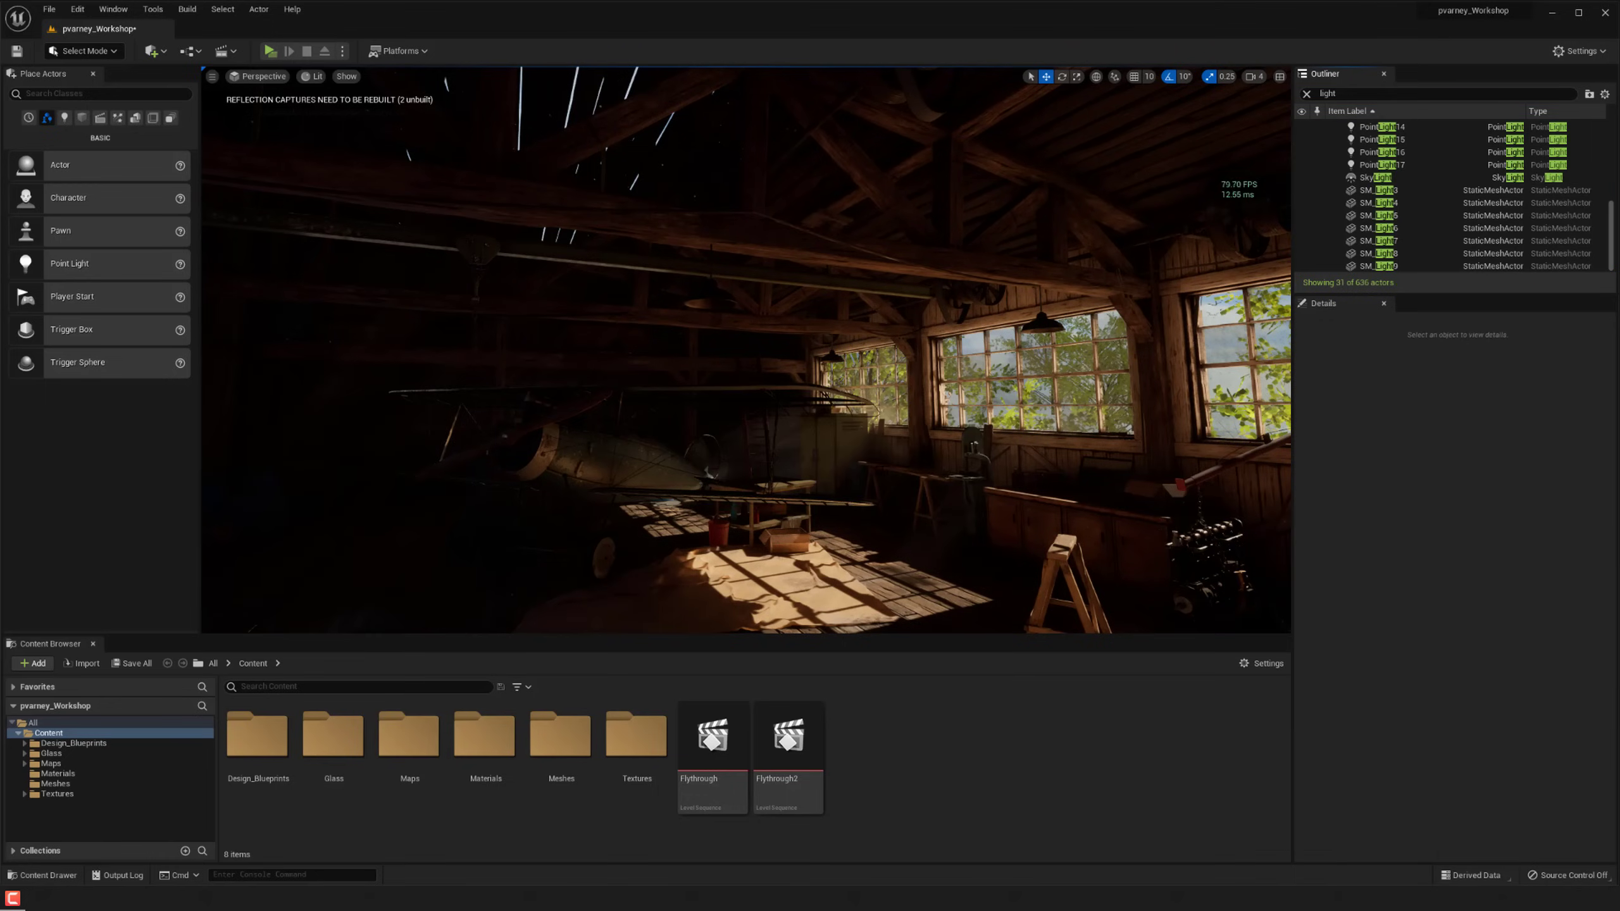
Examine the workshop without its spot lights and check the SM_Light9 lamp mesh.
left_click(903, 495)
right_click_drag(903, 495, 938, 542)
key("g")
key("g")
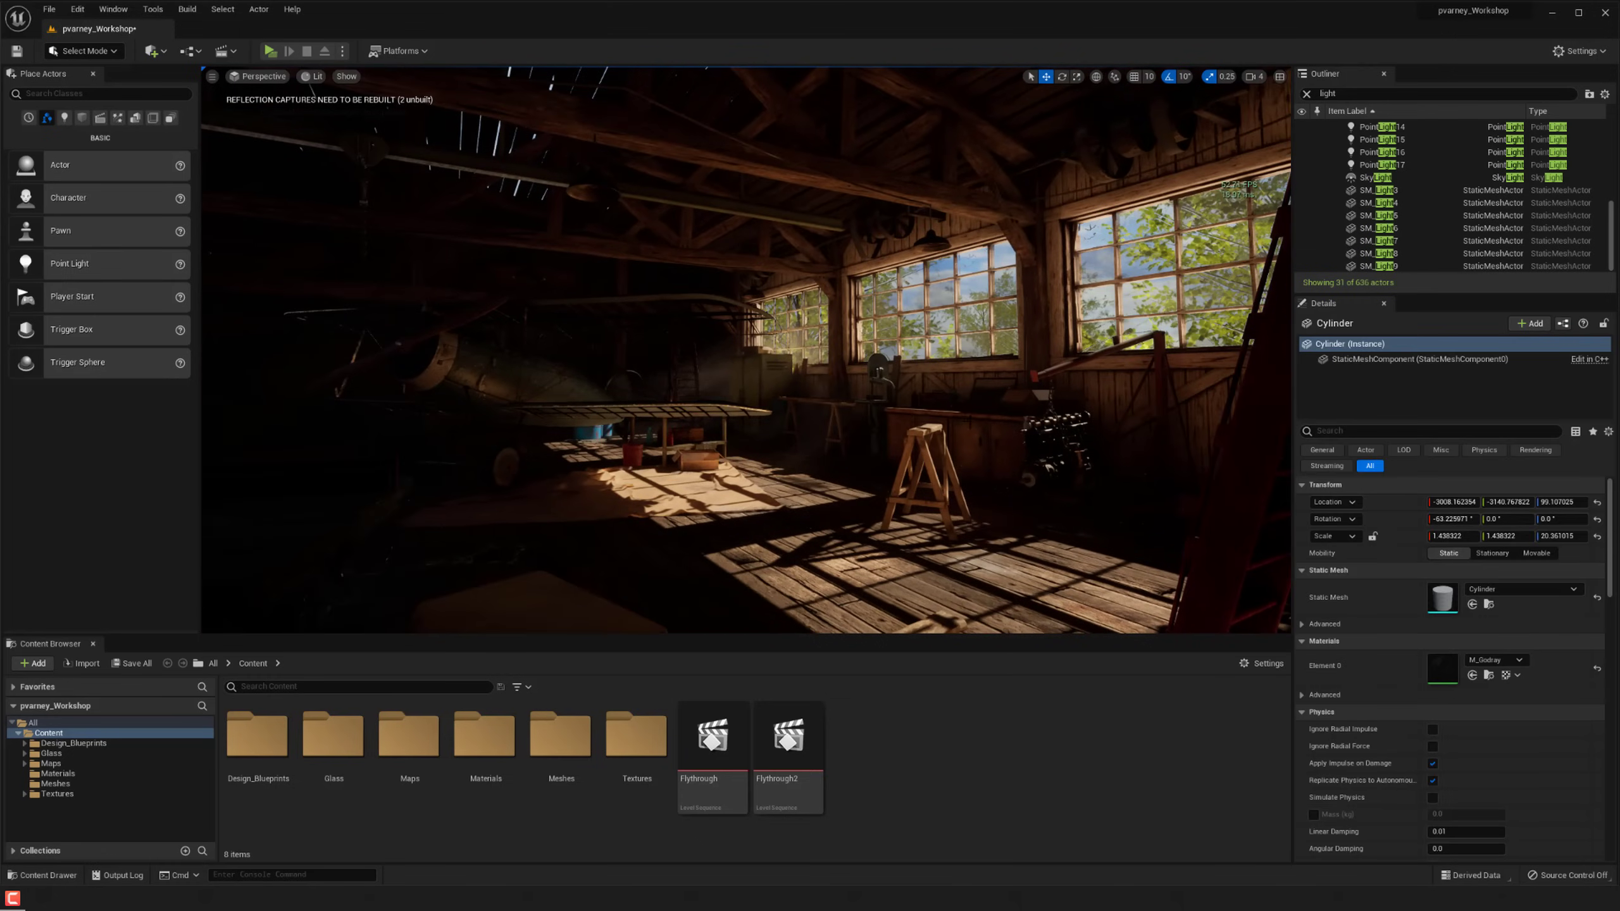
right_click_drag(1214, 201, 1181, 223)
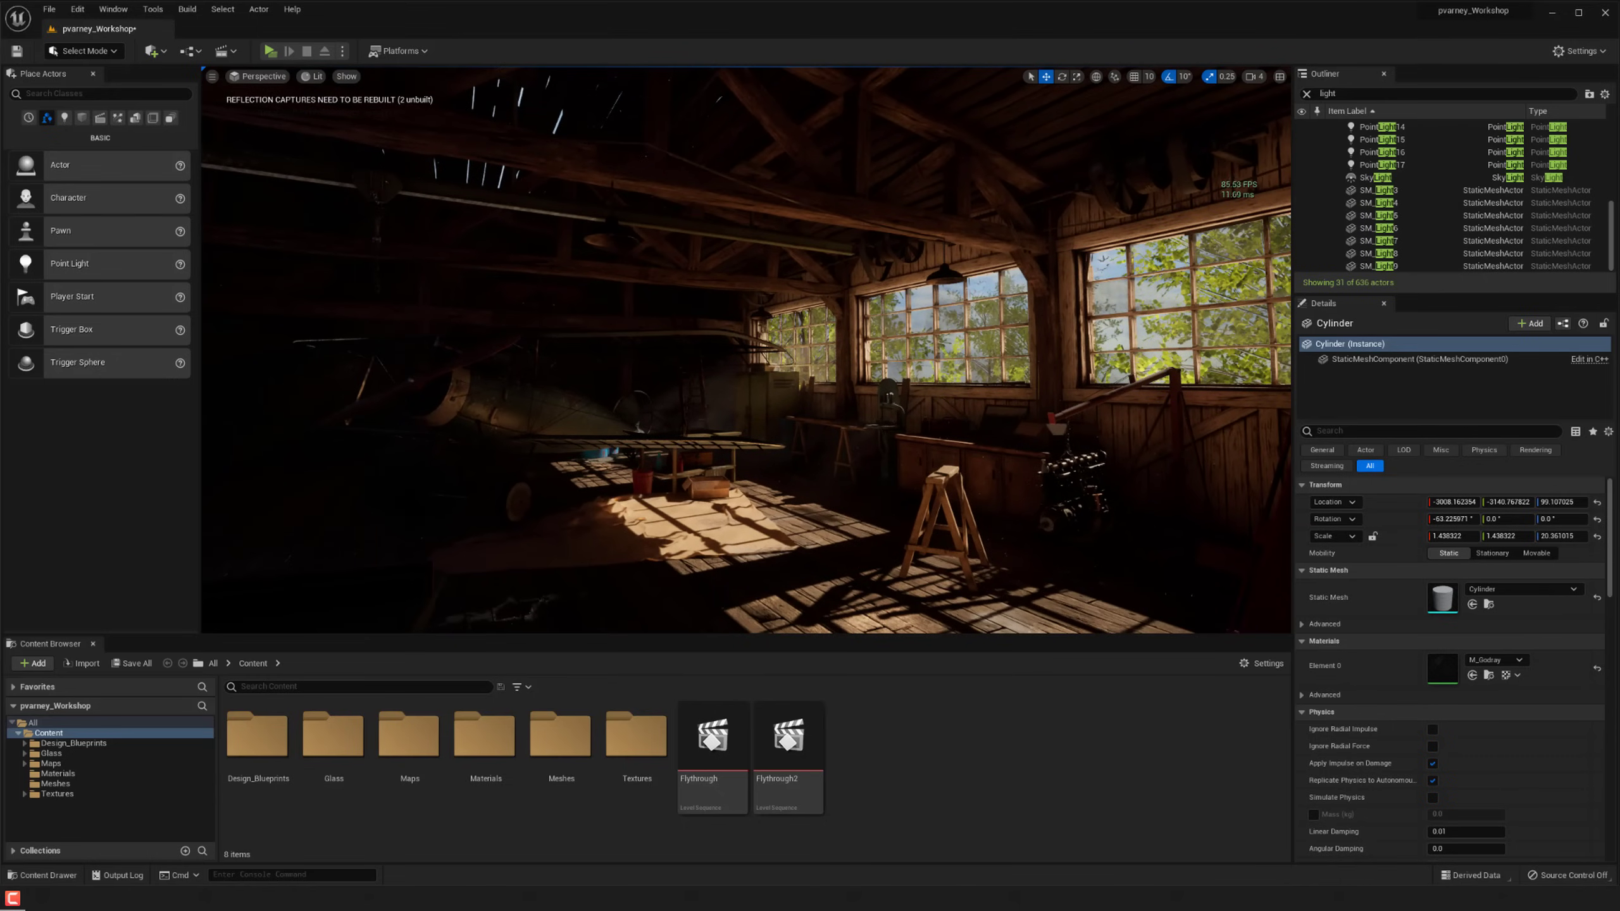
left_click(1419, 267)
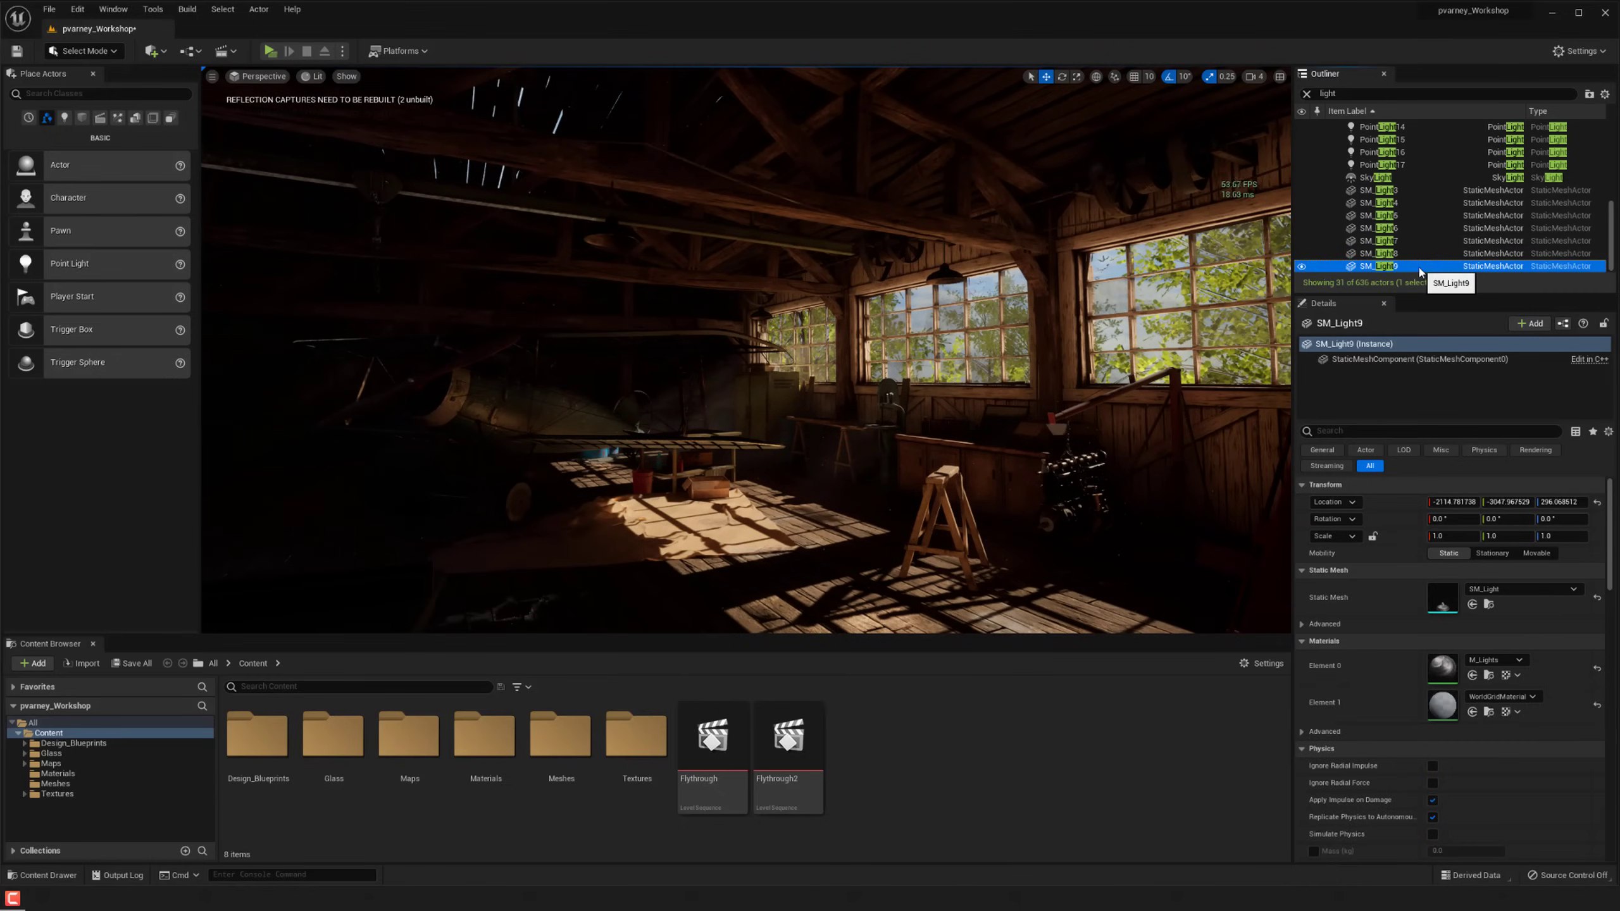
double_click(1419, 267)
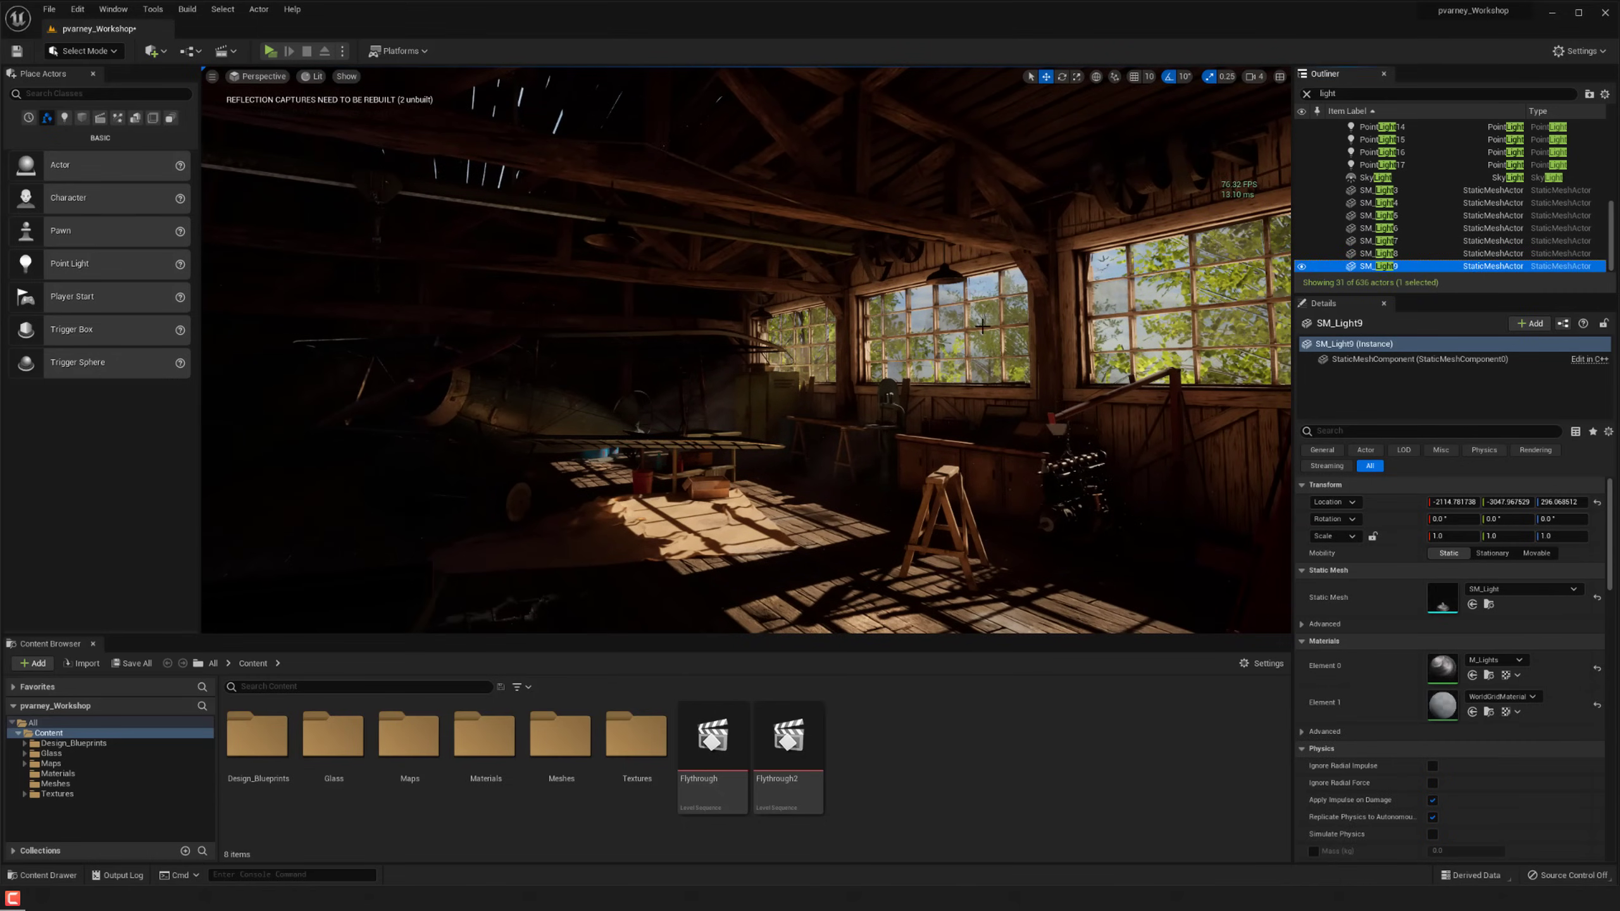
Delete all the point lights through PointLight17, accepting the broken references for all of them.
left_click(1409, 167)
scroll(1423, 176, "up", 5)
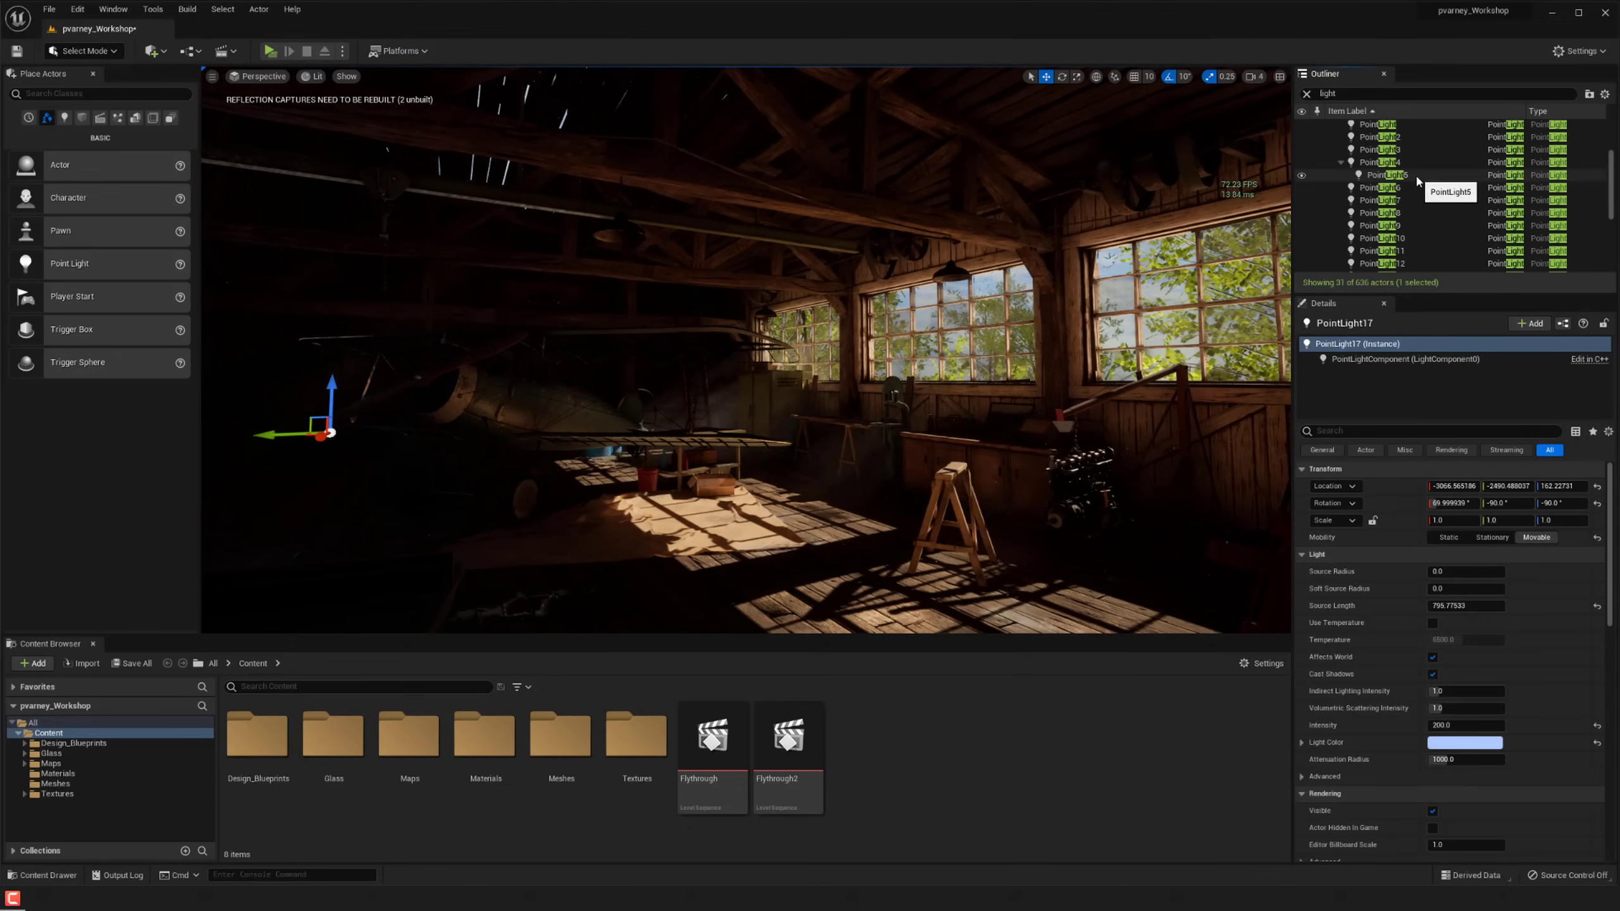
scroll(1415, 171, "up", 3)
left_click(1428, 210, "shift")
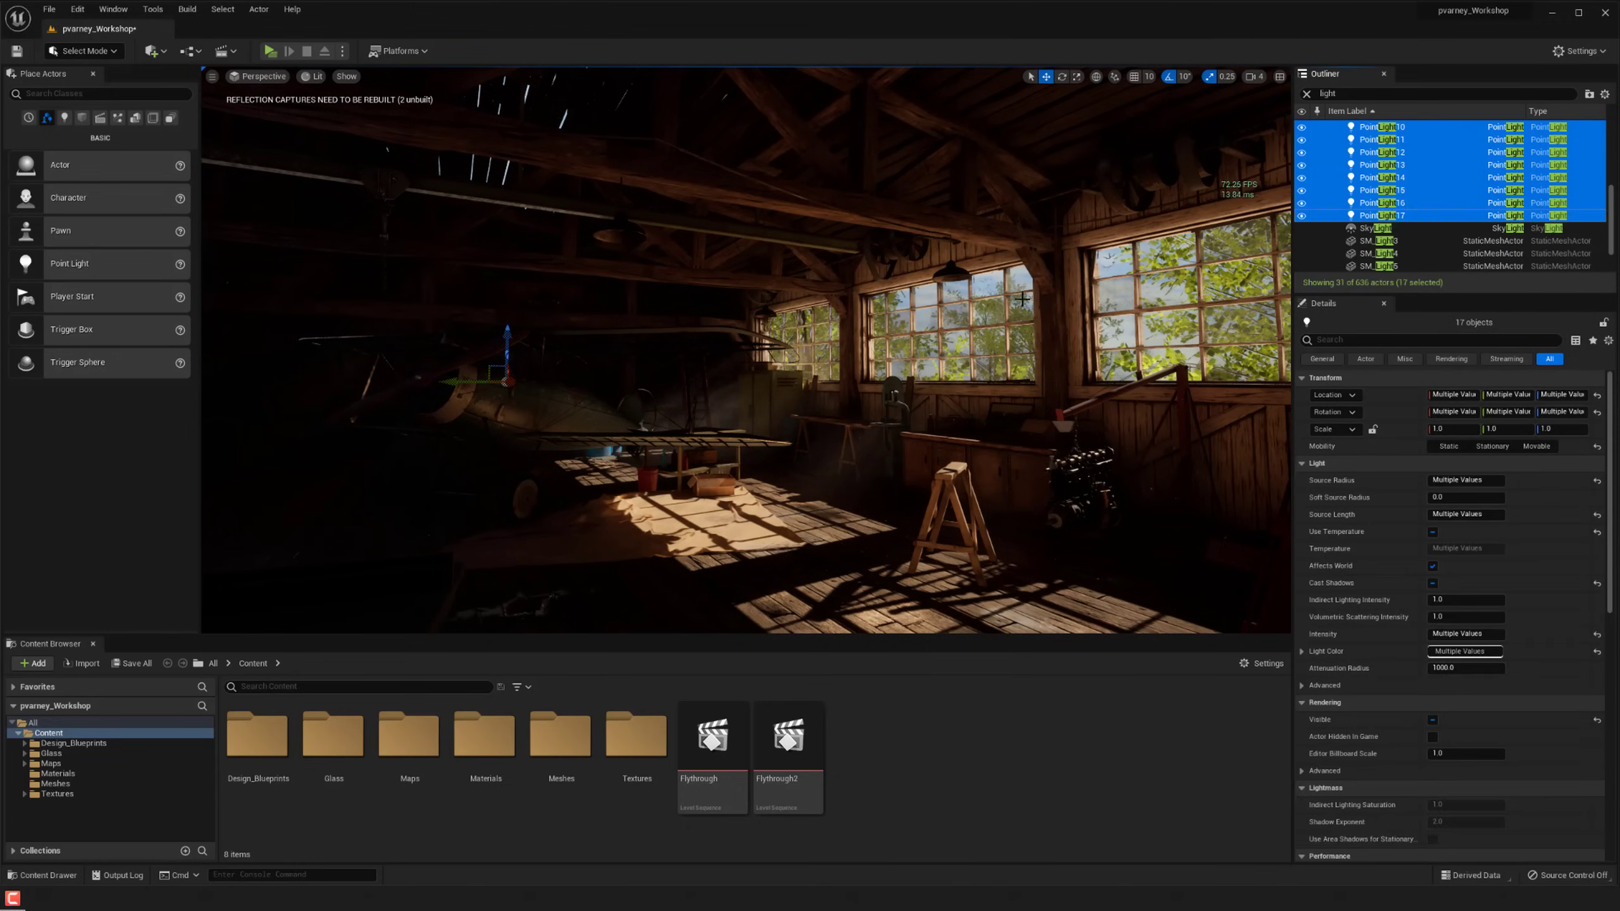
mouse_move(966, 332)
right_mouse_down()
mouse_move(810, 338)
mouse_move(937, 344)
mouse_move(975, 328)
right_mouse_up()
key("g")
key("g")
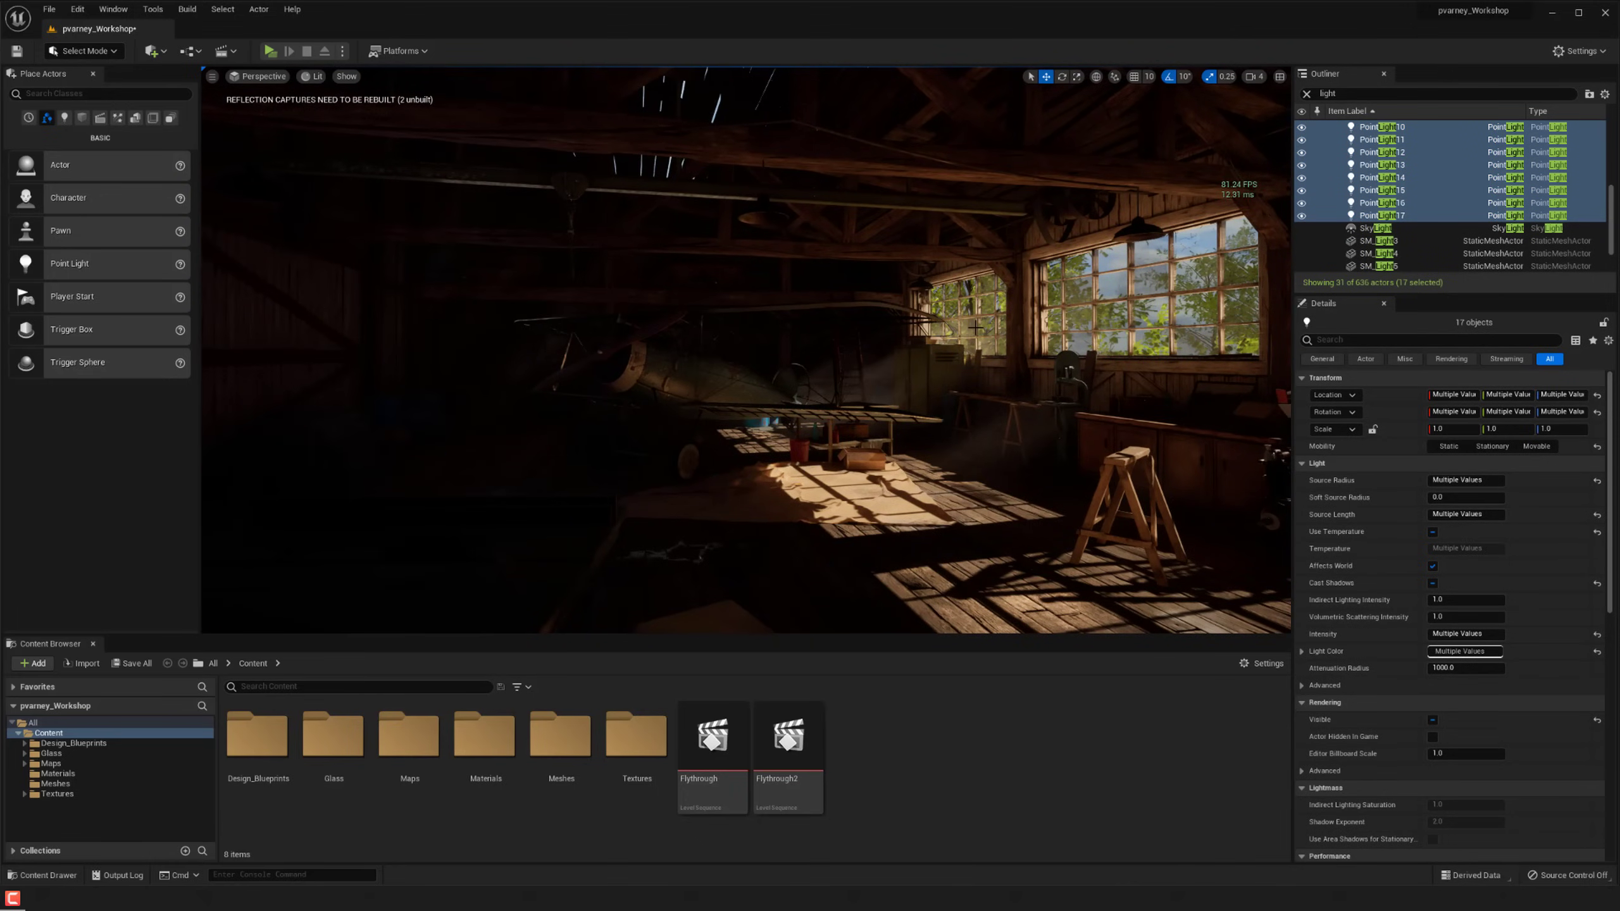
key("Delete")
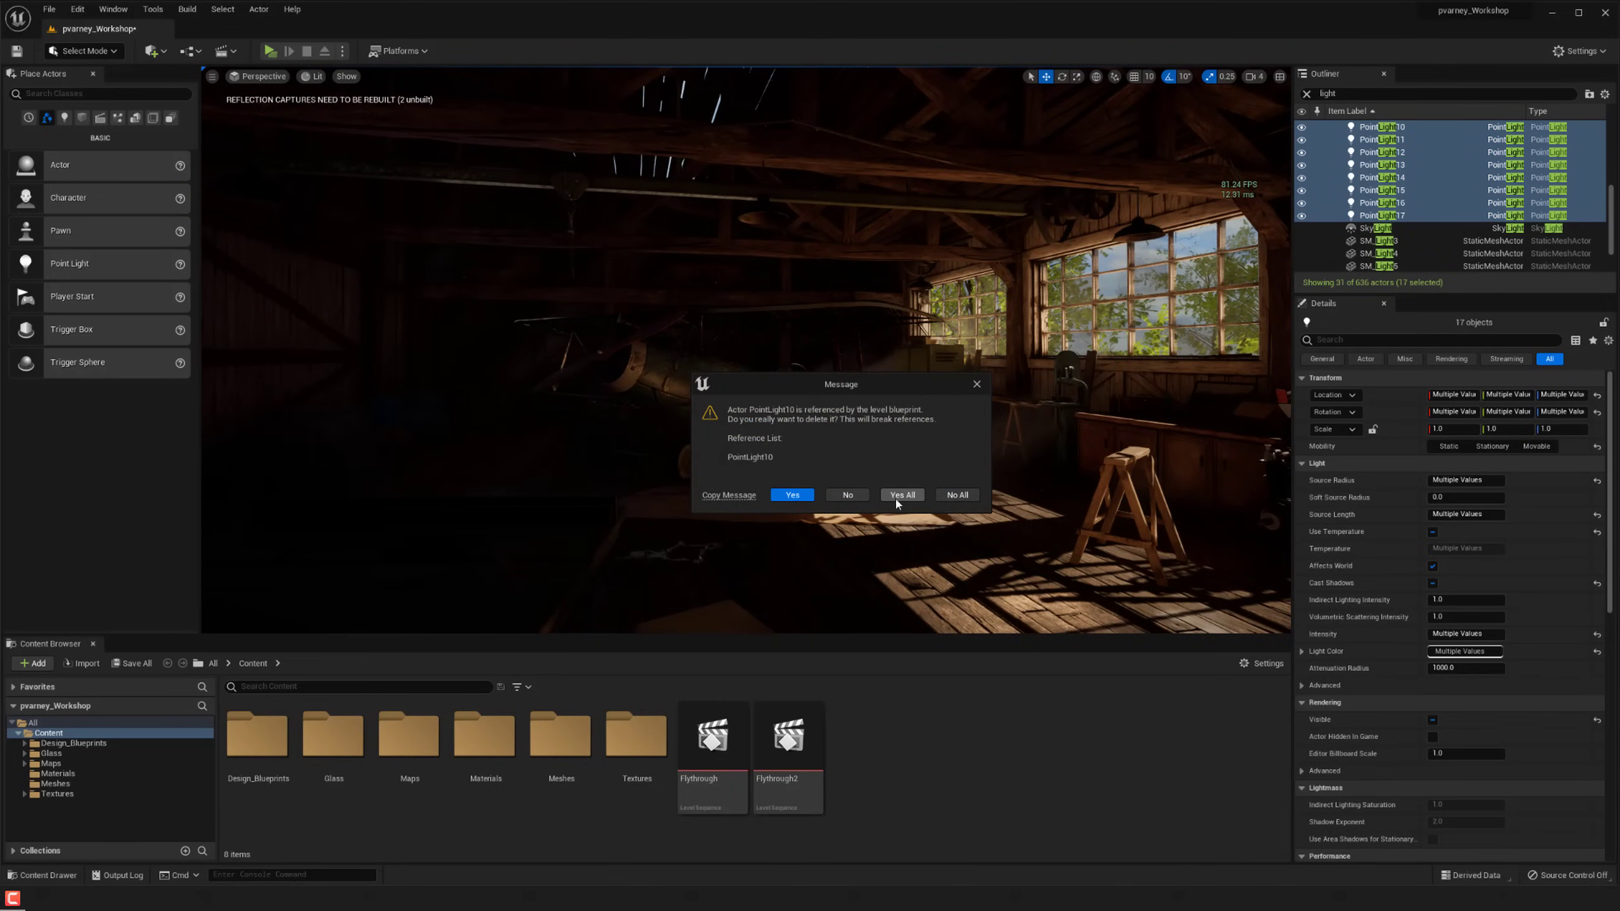
left_click(896, 495)
Inspect the SM_Light3 lamp's static mesh in its own editor window and close it again.
right_click_drag(811, 480, 868, 468)
left_click(1381, 190)
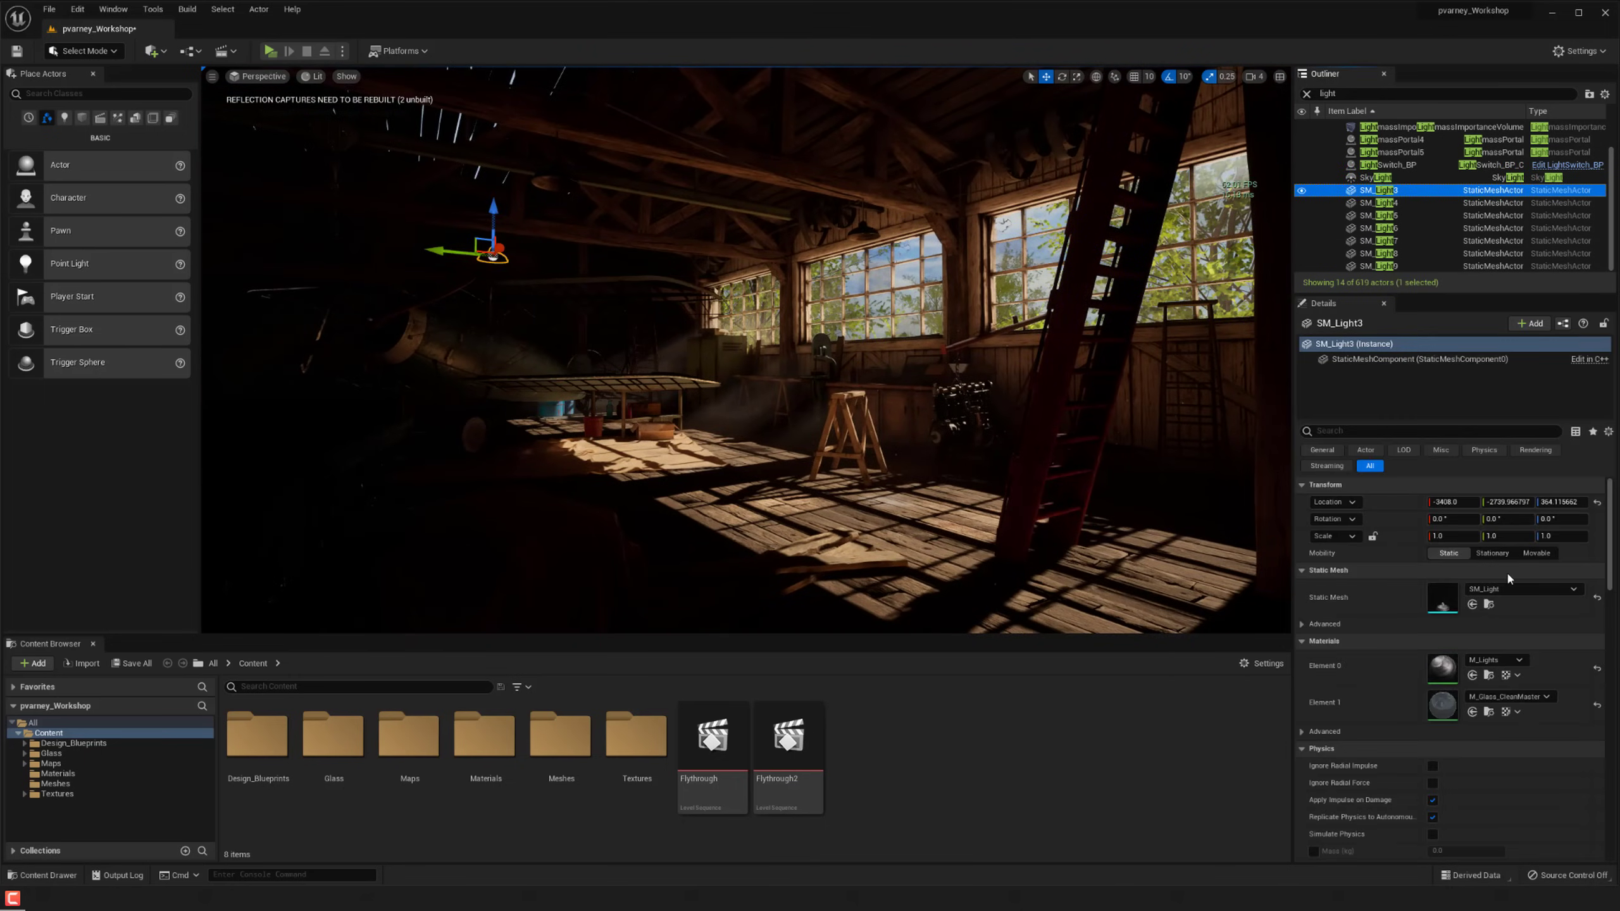
double_click(1448, 602)
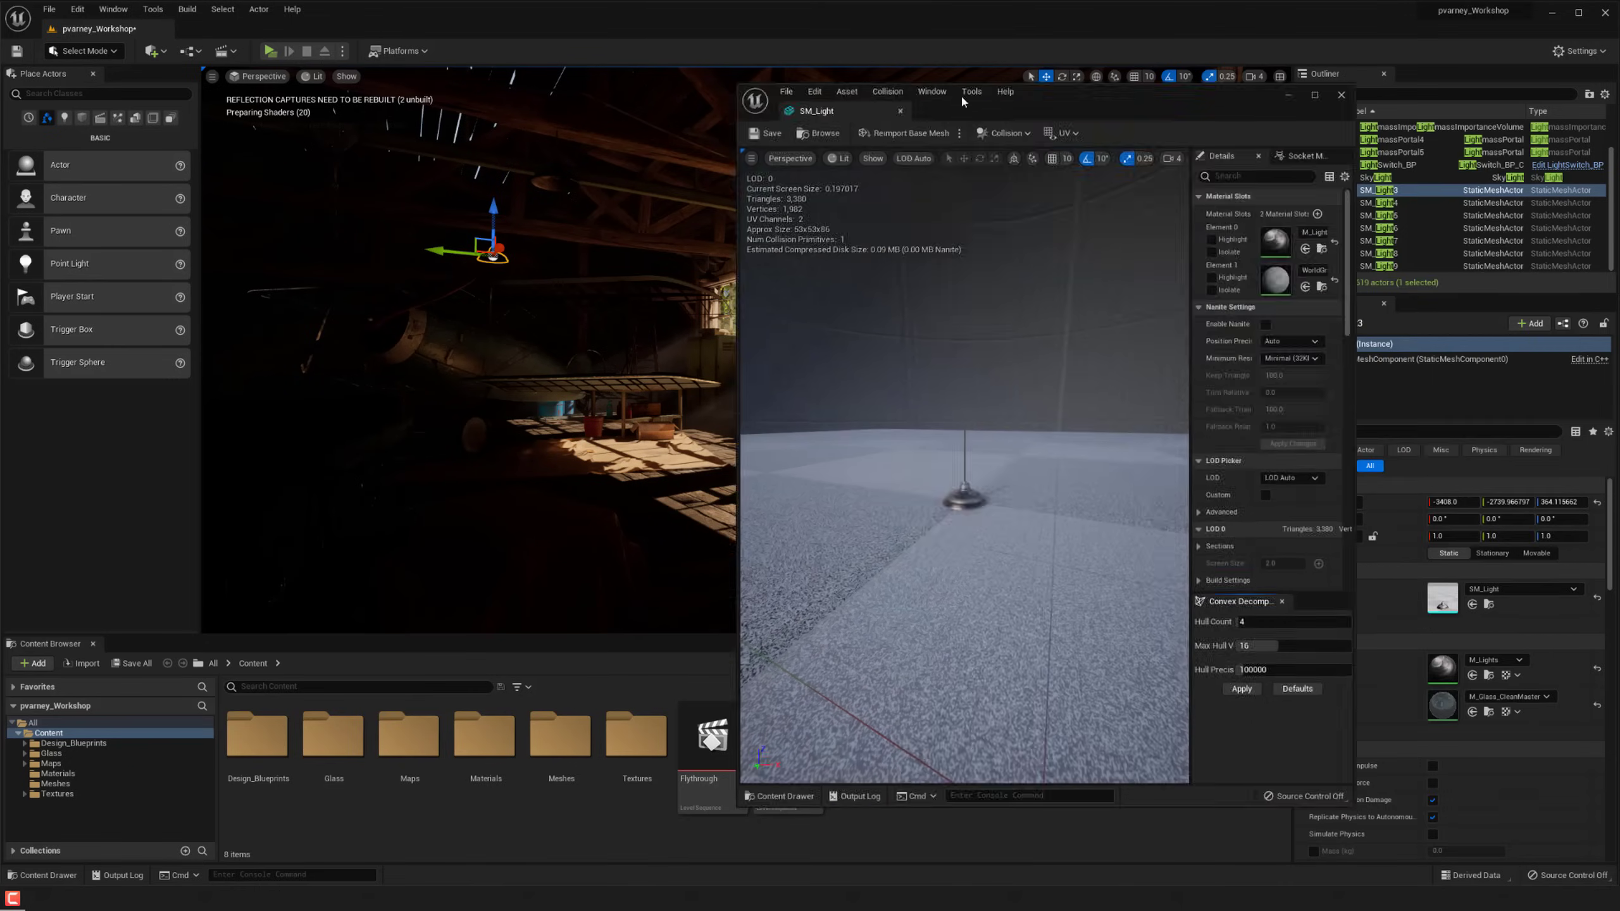
left_click_drag(962, 100, 575, 71)
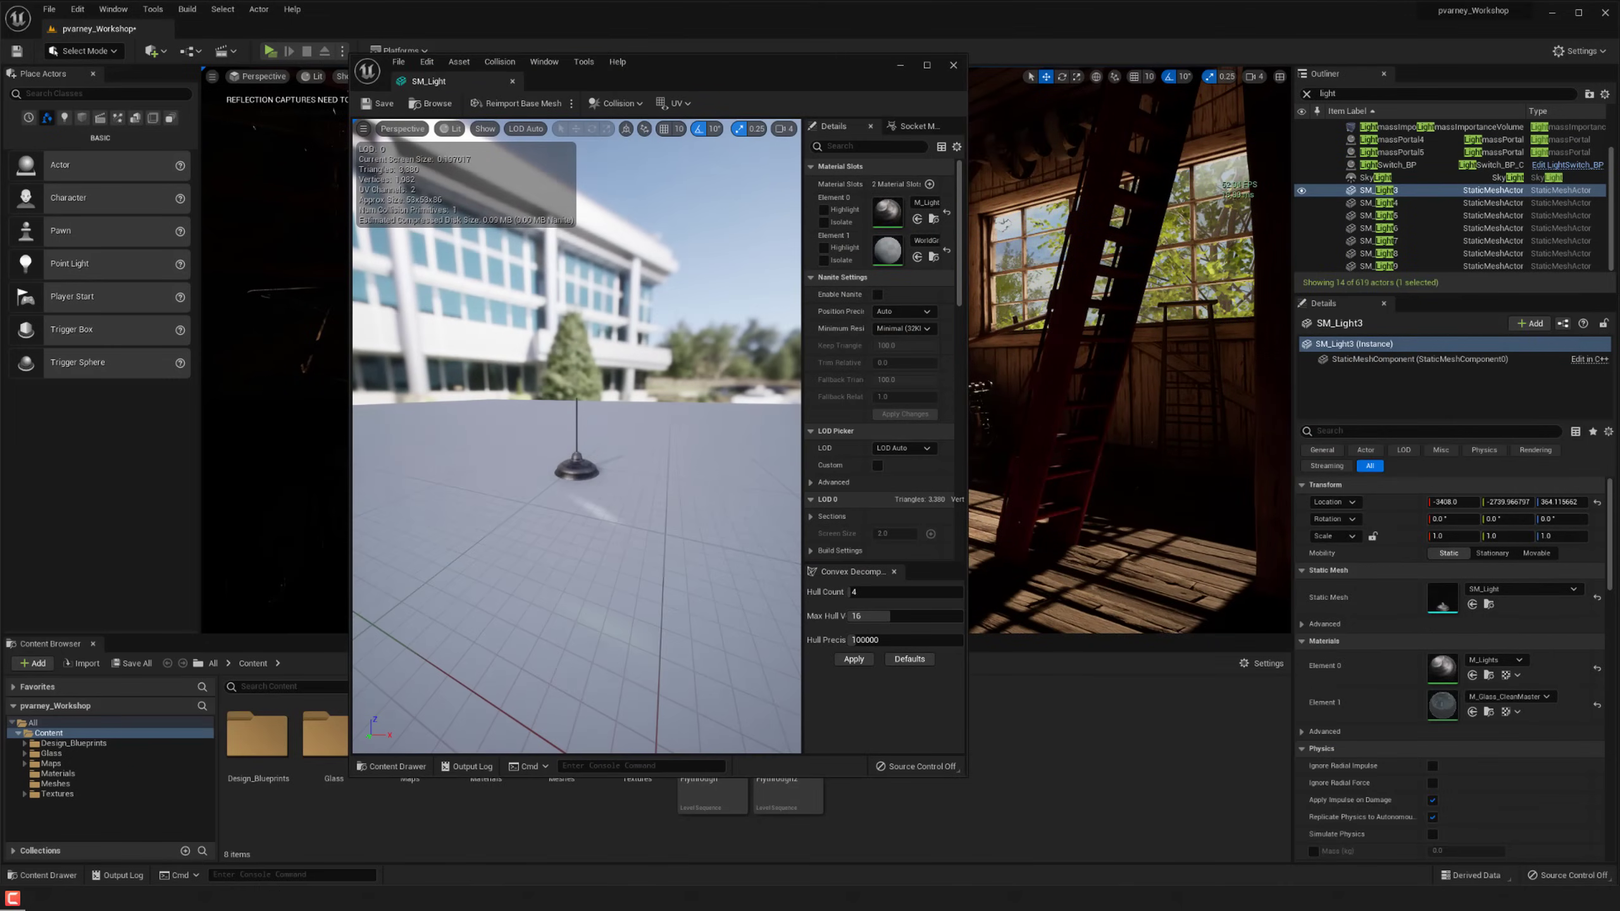
left_click(967, 276)
left_click_drag(967, 276, 1242, 220)
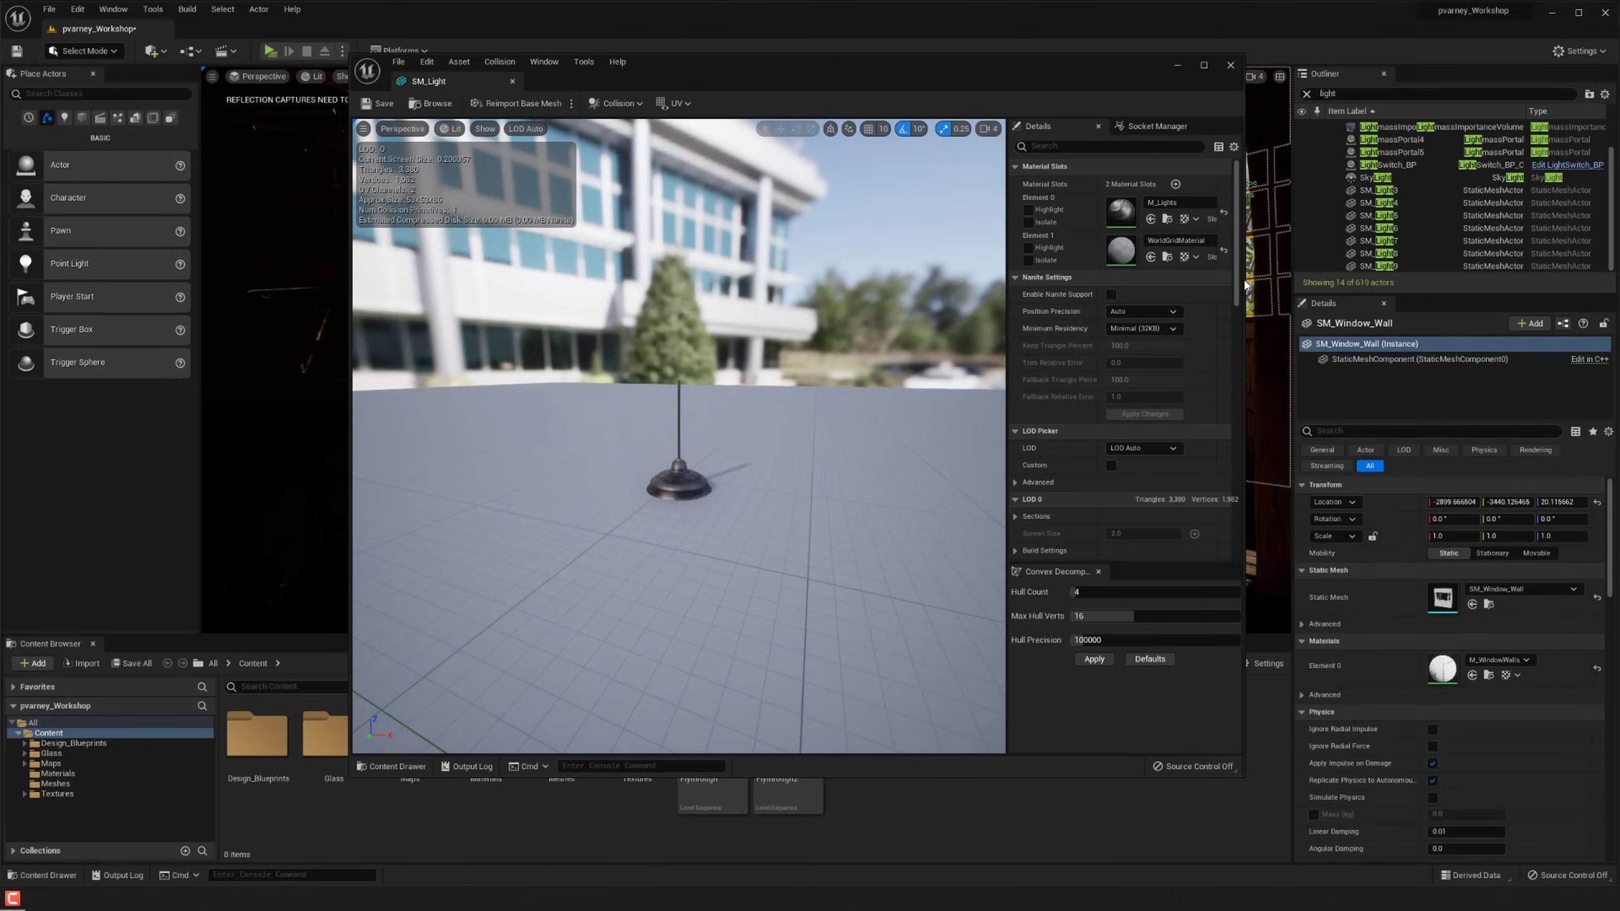
left_click(1230, 65)
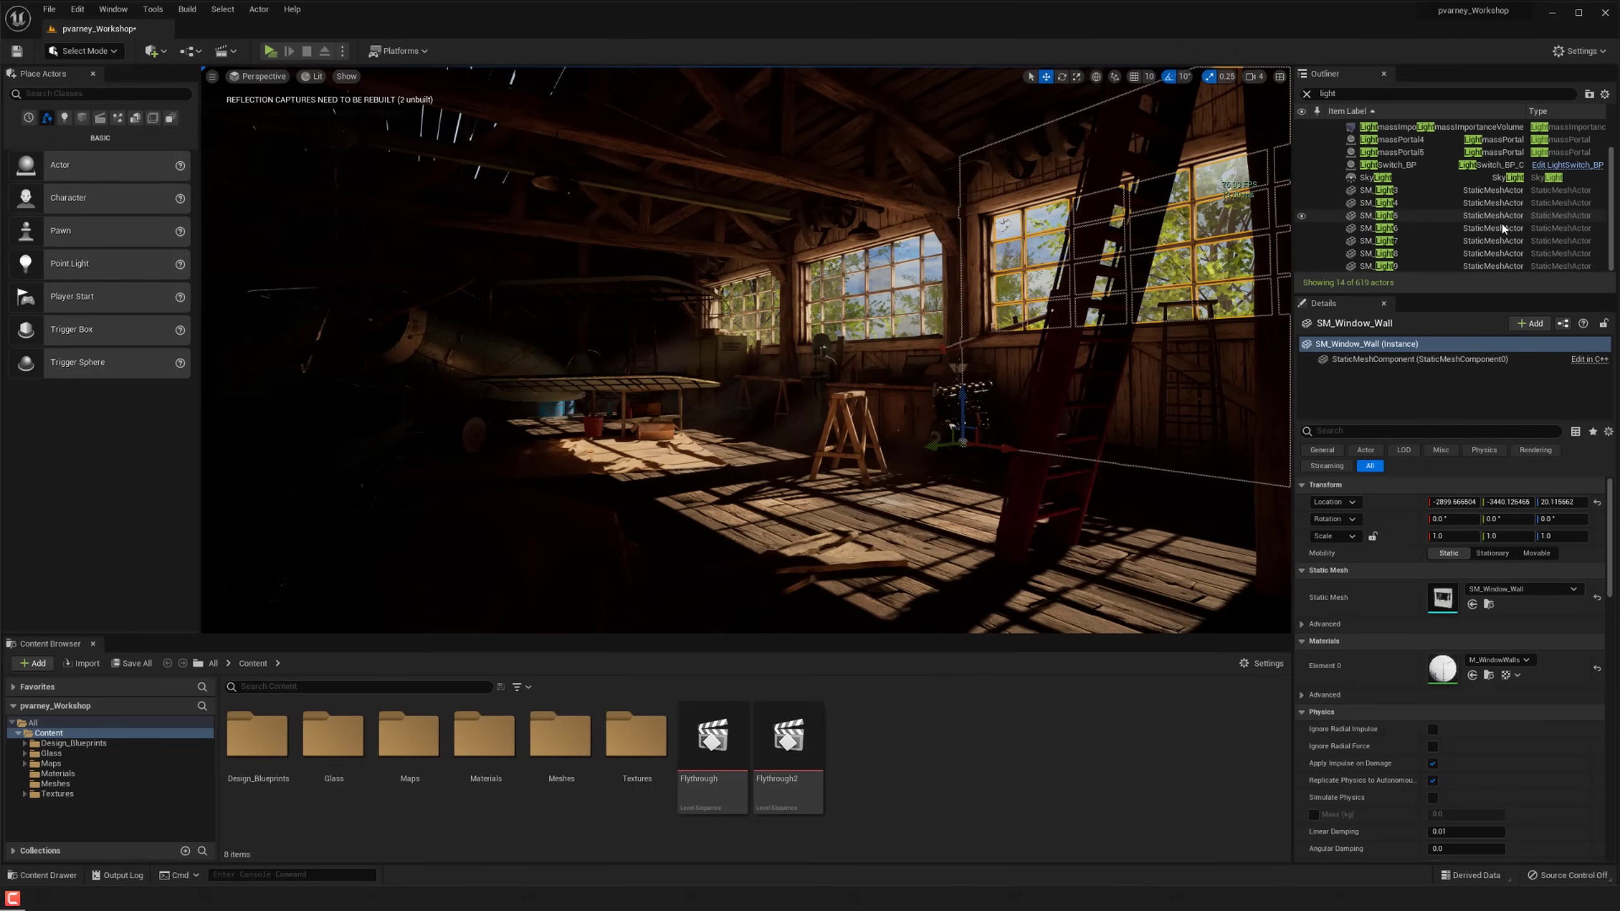
Check the LightSwitch_BP actor's settings and the remaining light-related actors in the filtered list.
left_click(1403, 165)
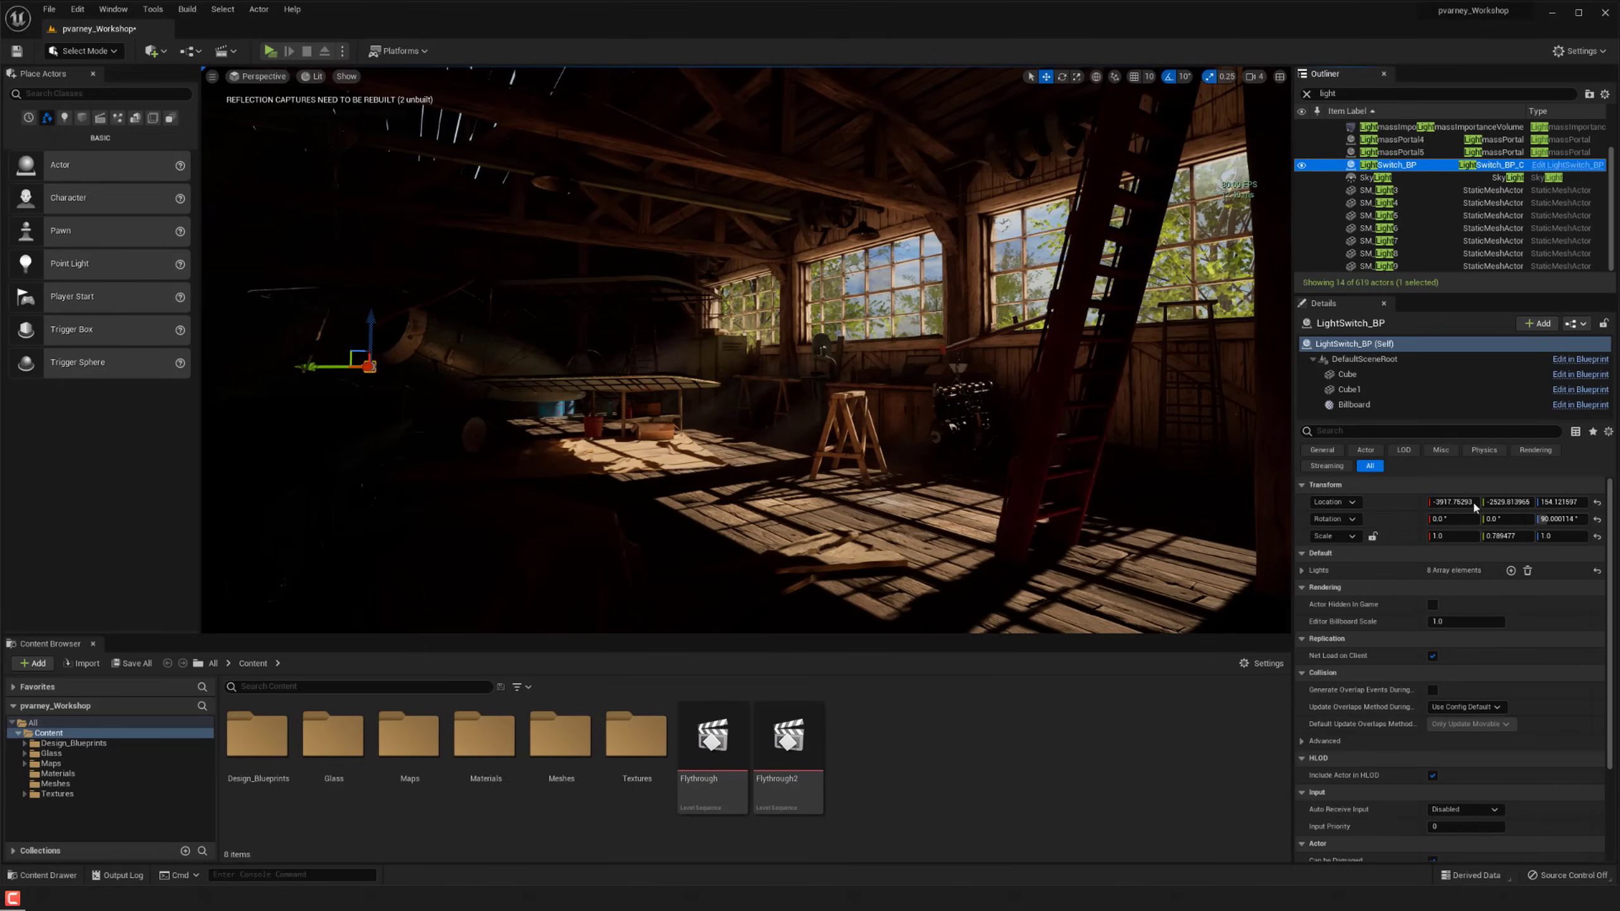
scroll(1450, 640, "down", 3)
scroll(1458, 648, "up", 3)
scroll(1433, 194, "up", 2)
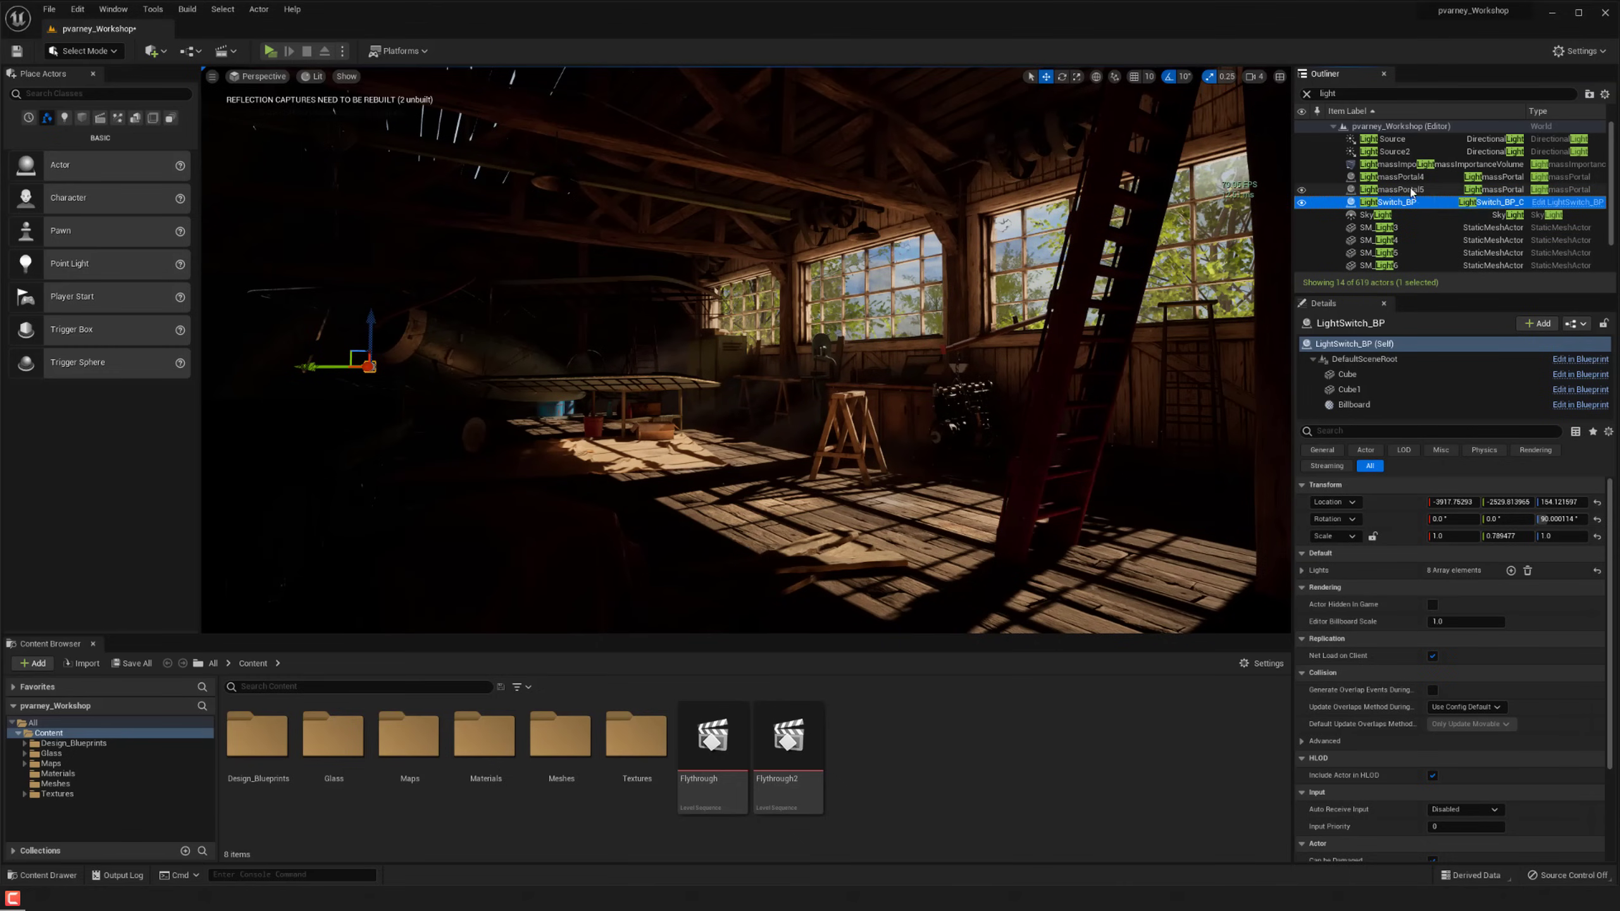
Delete the LightmassPortal4 and LightmassPortal5 actors.
left_click(1429, 190)
left_click(1421, 178)
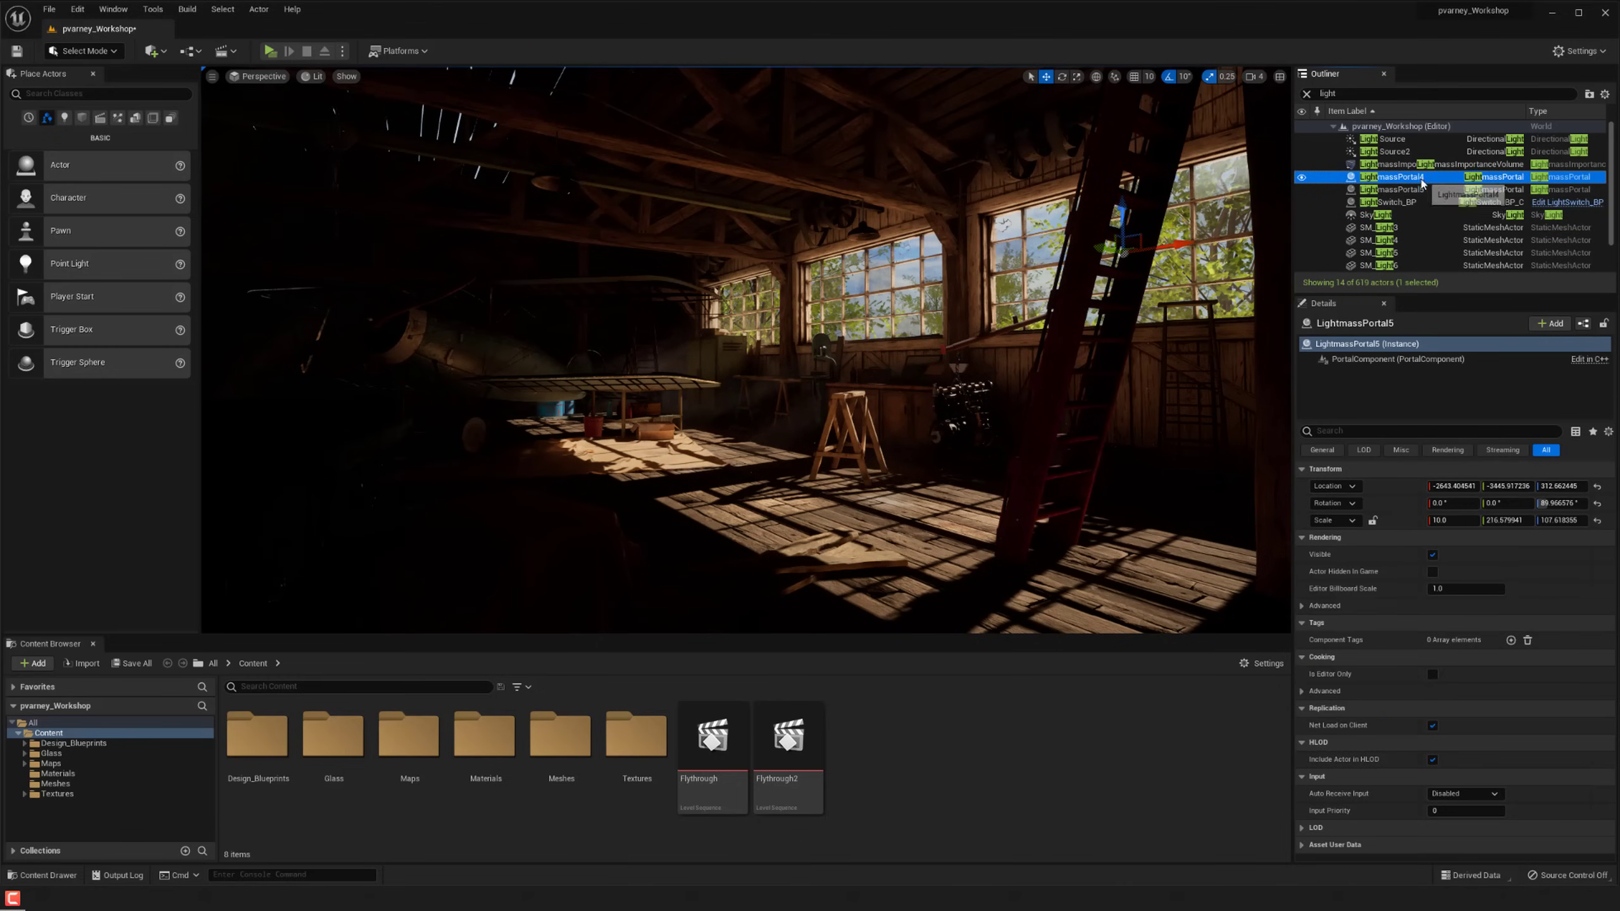
left_click(1426, 190, "ctrl")
key("Delete")
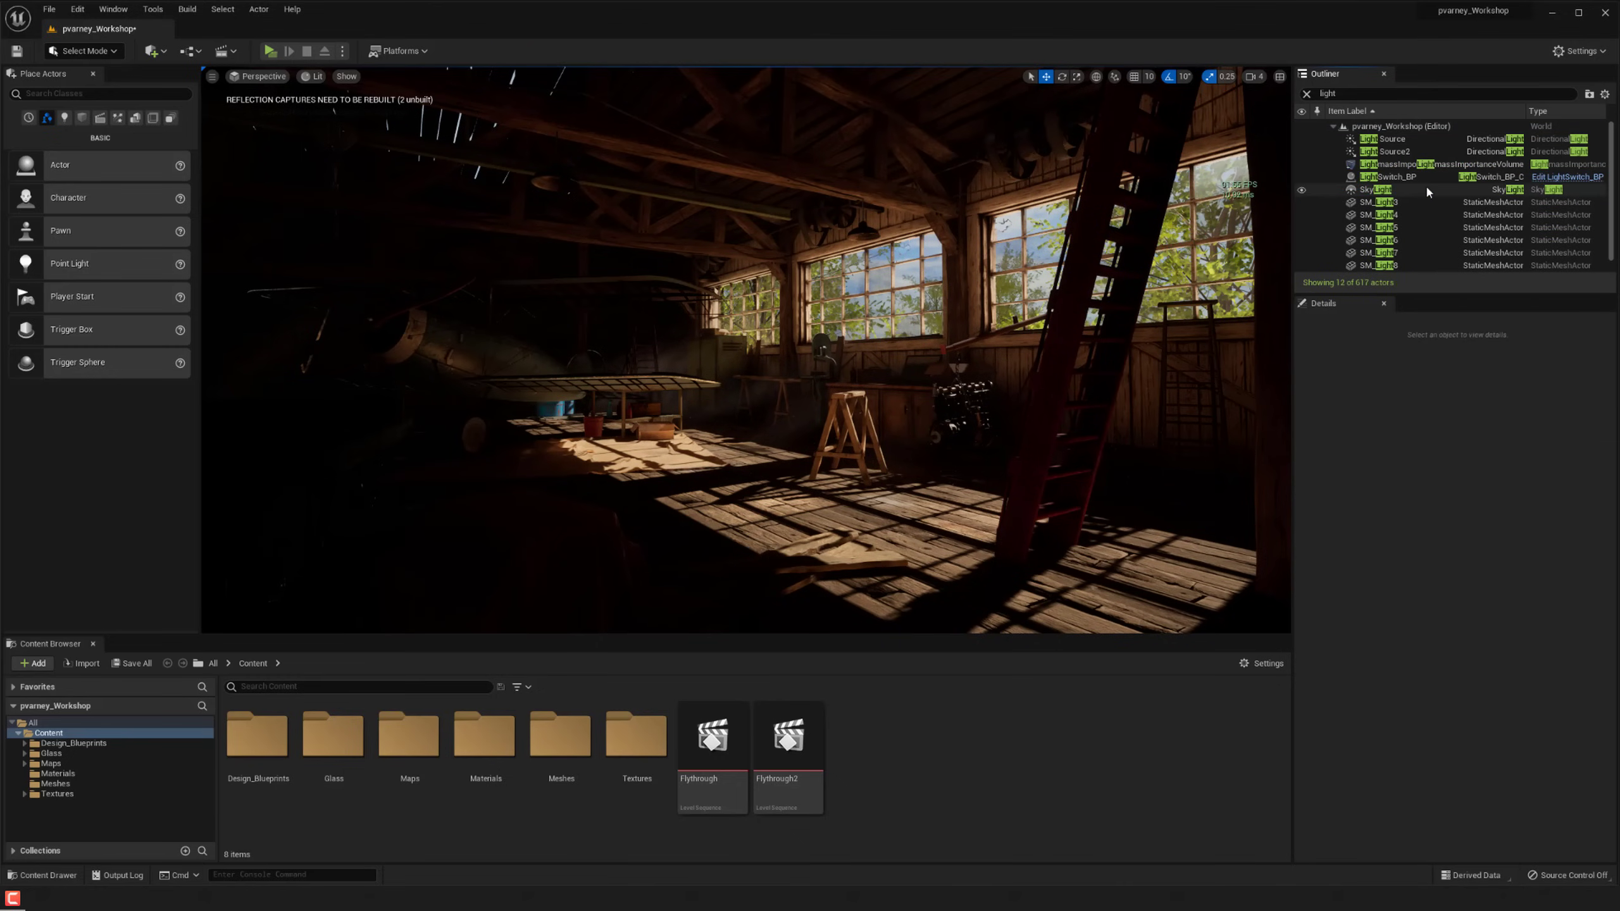
Delete the Light Source and Light Source2 directional lights after toggling Light Source's visibility.
left_click(1388, 139)
left_click(1388, 152)
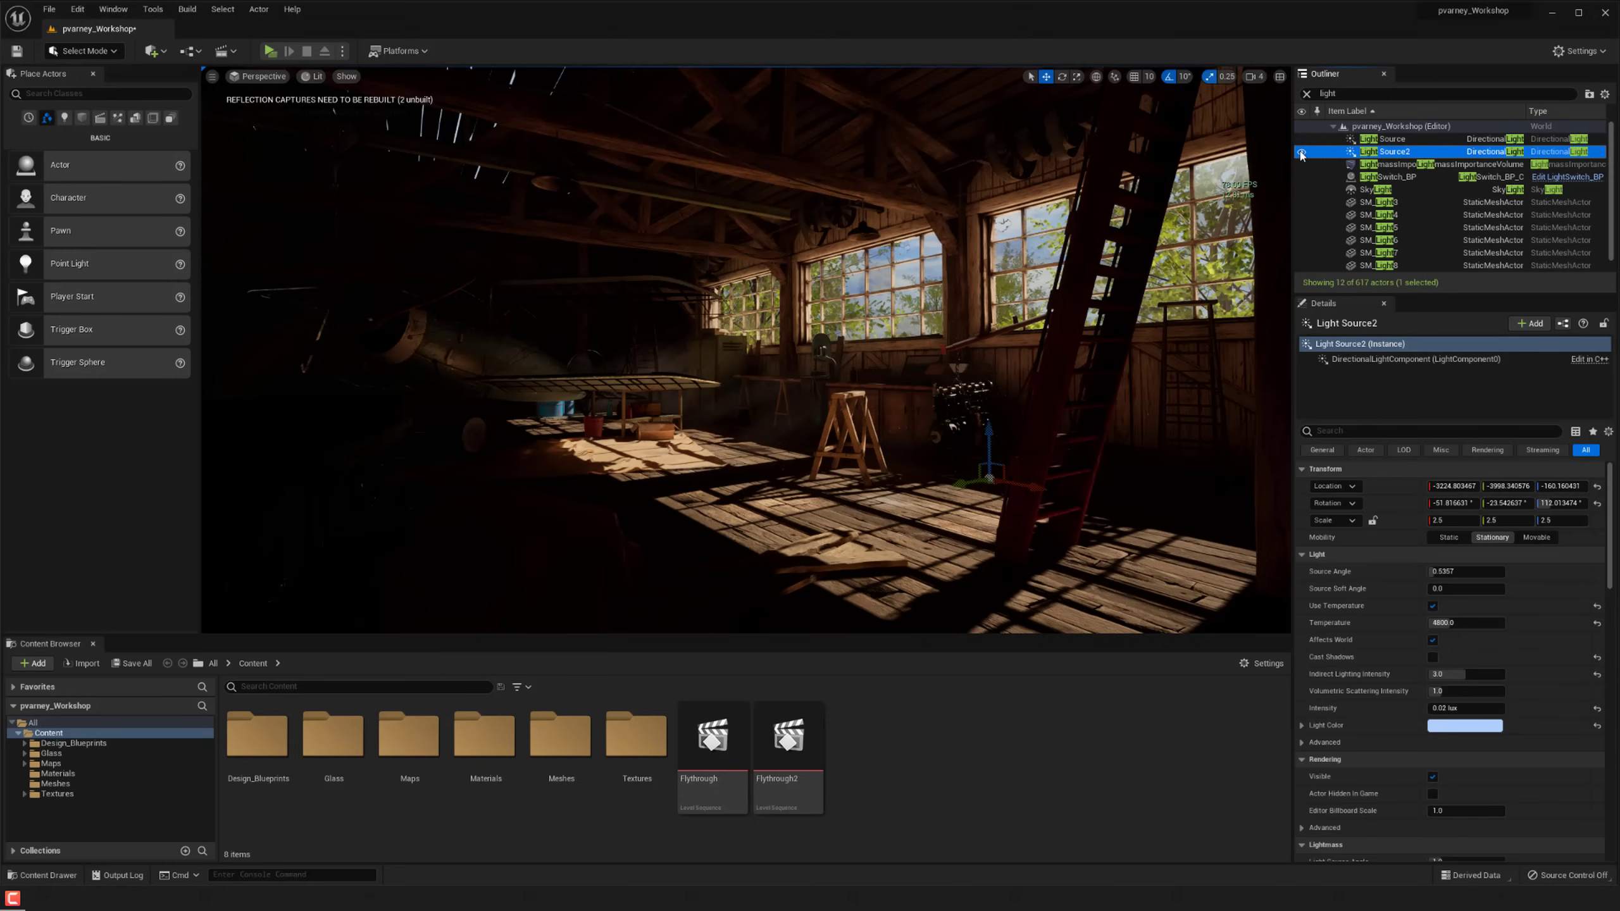
left_click(1302, 140)
left_click(1301, 139)
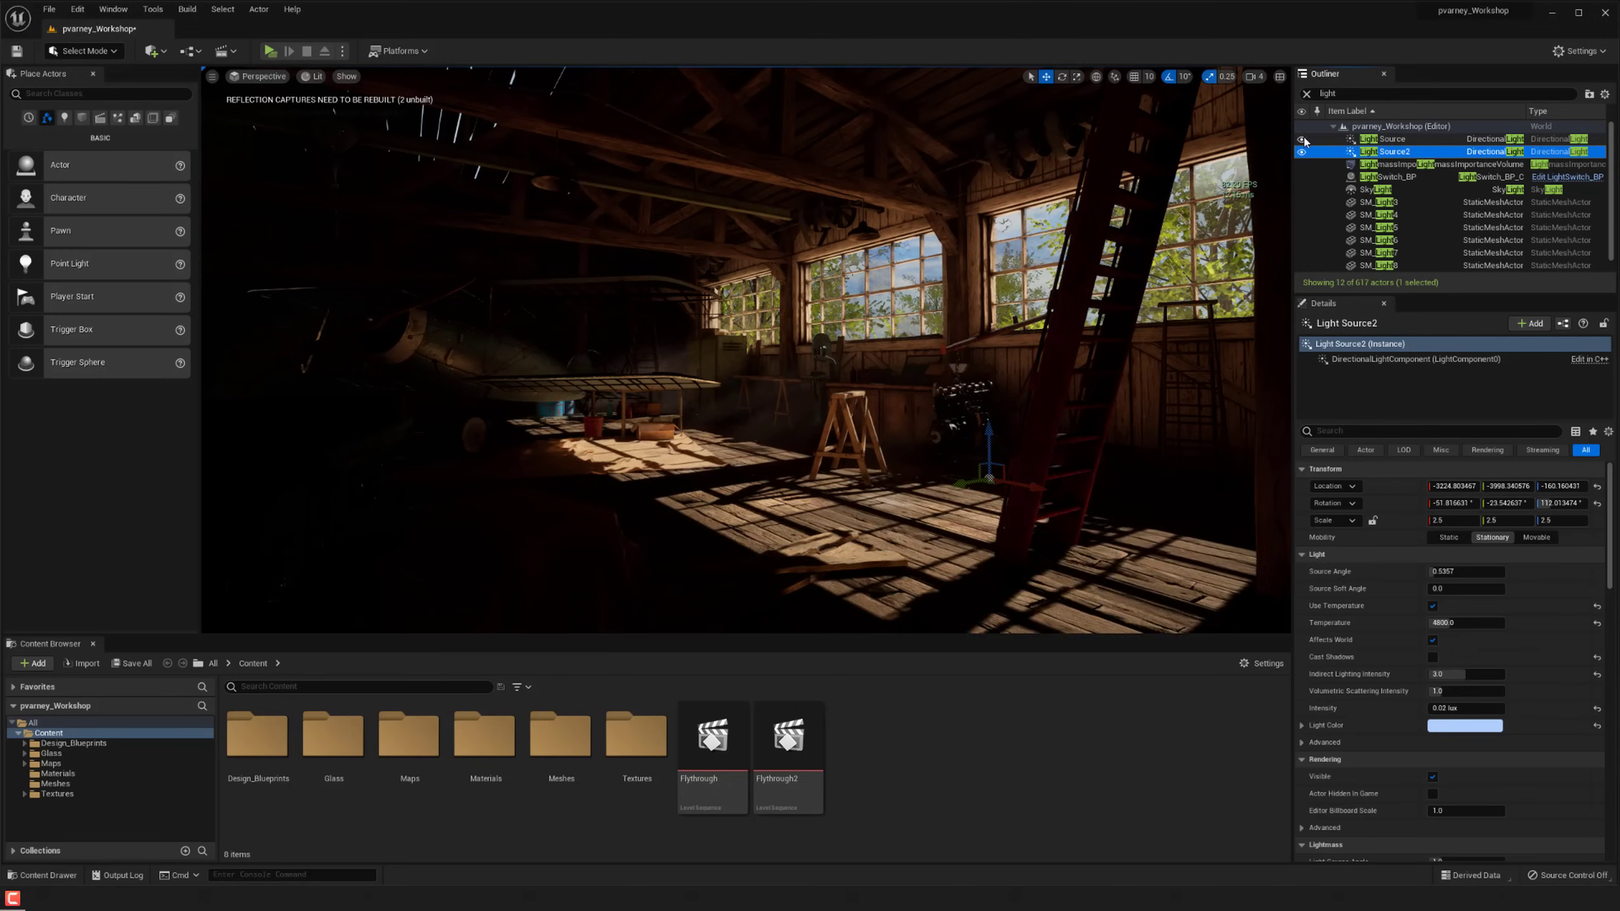
left_click(1410, 140)
left_click(1410, 152, "shift")
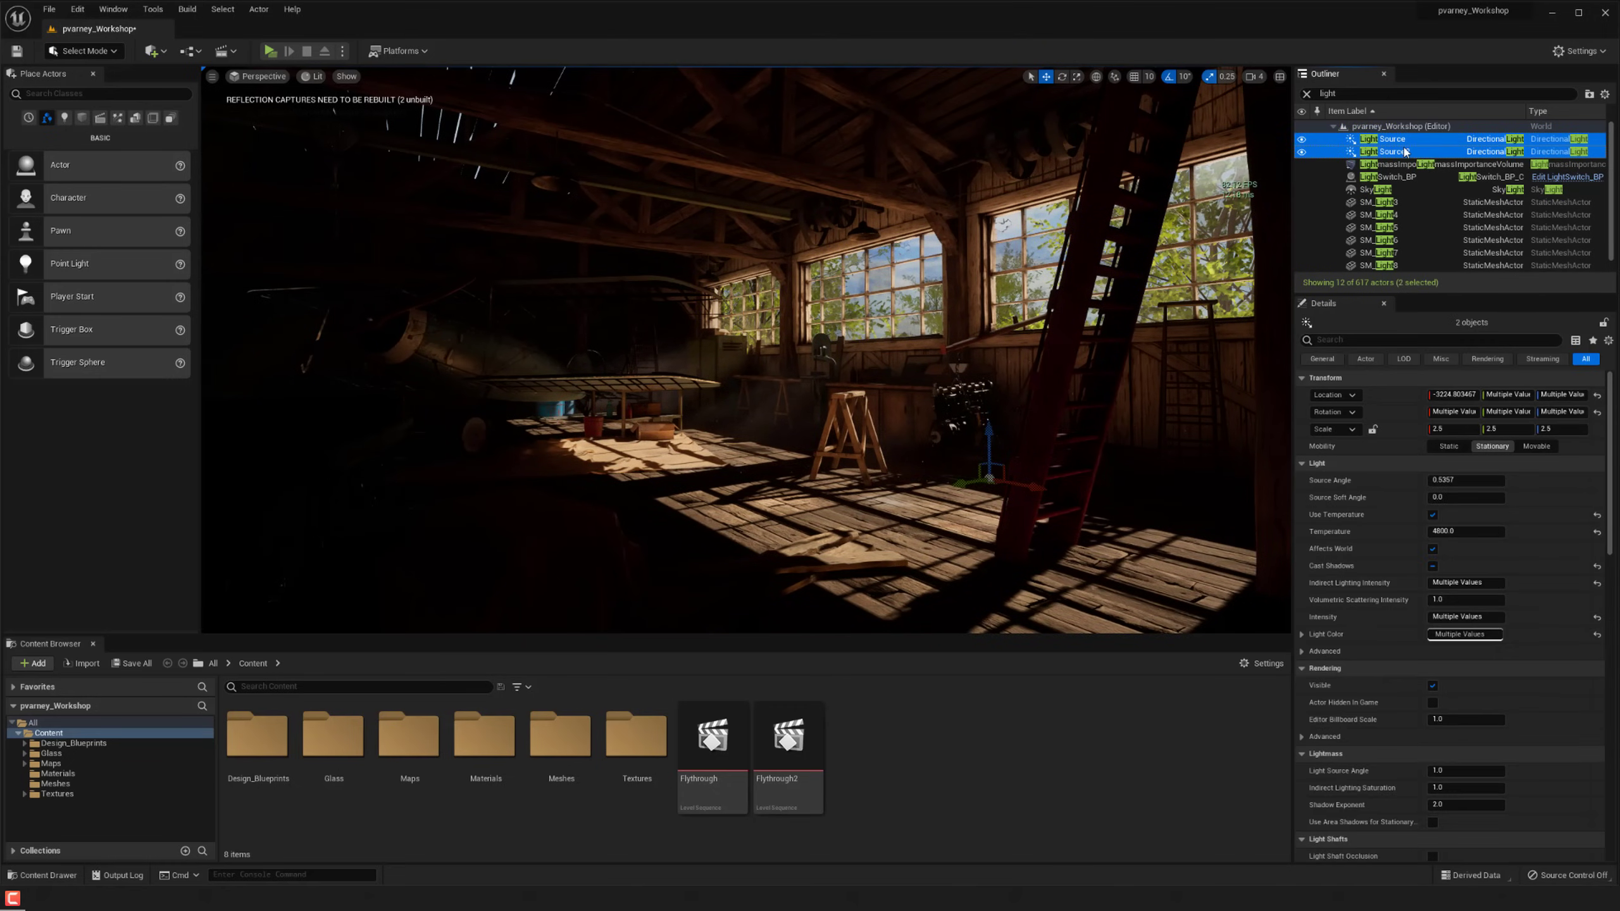
key("Delete")
Delete the SkyLight actor and compare the workshop view with and without the editor icons.
key("g")
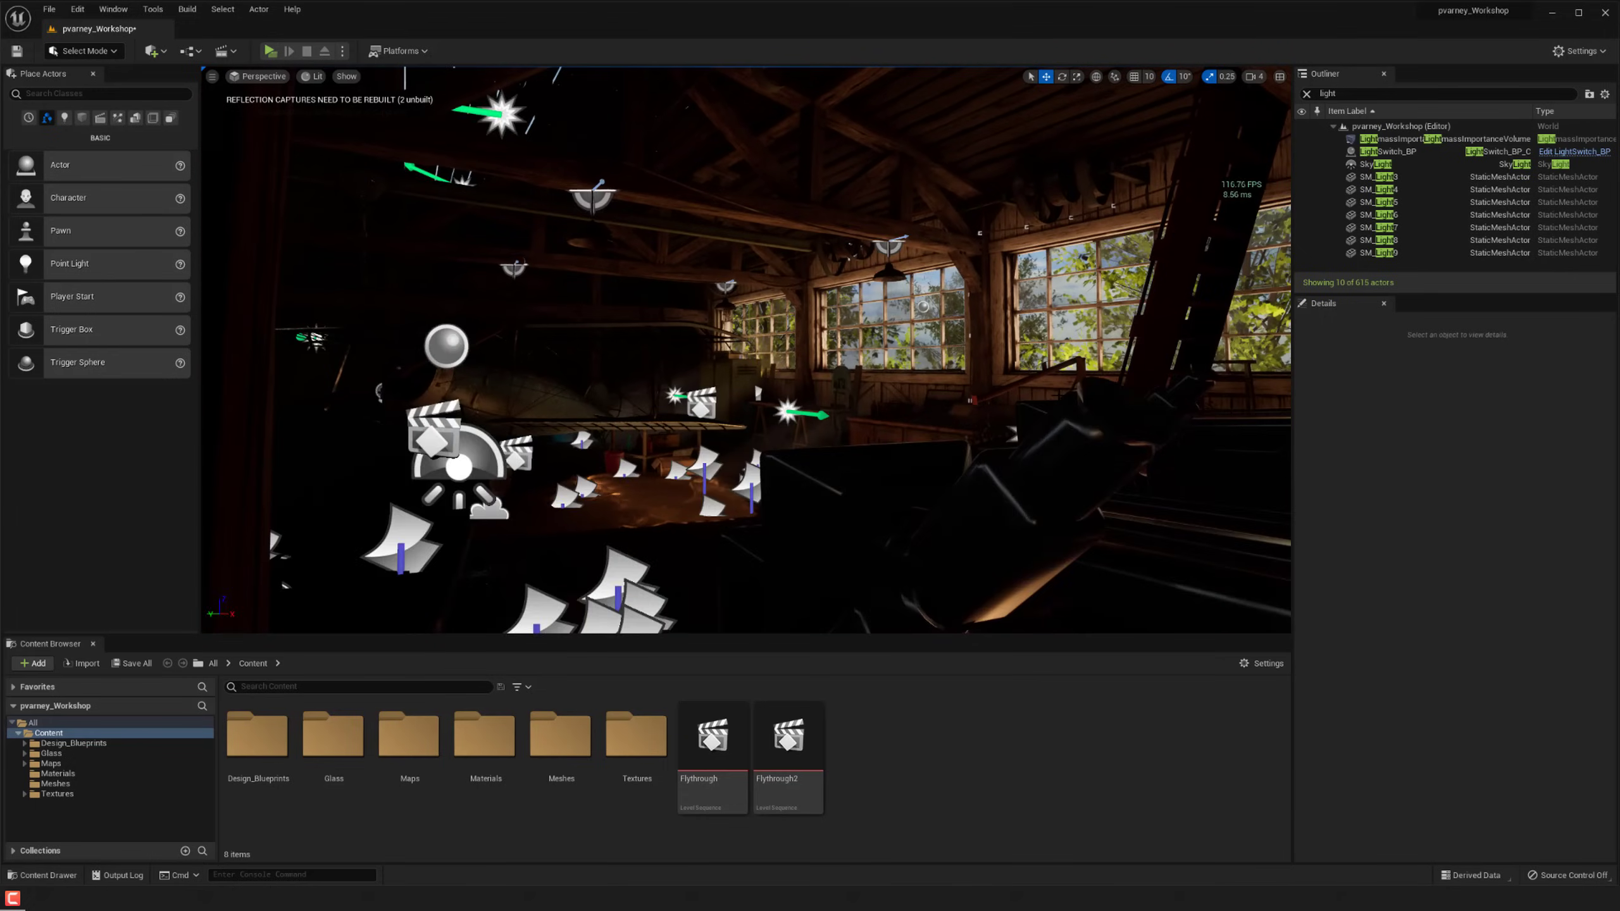
key("g")
key("g")
right_click_drag(745, 350, 861, 356)
key("g")
key("g")
left_click(1123, 307)
left_click(1393, 166)
key("Delete")
key("g")
key("g")
key("g")
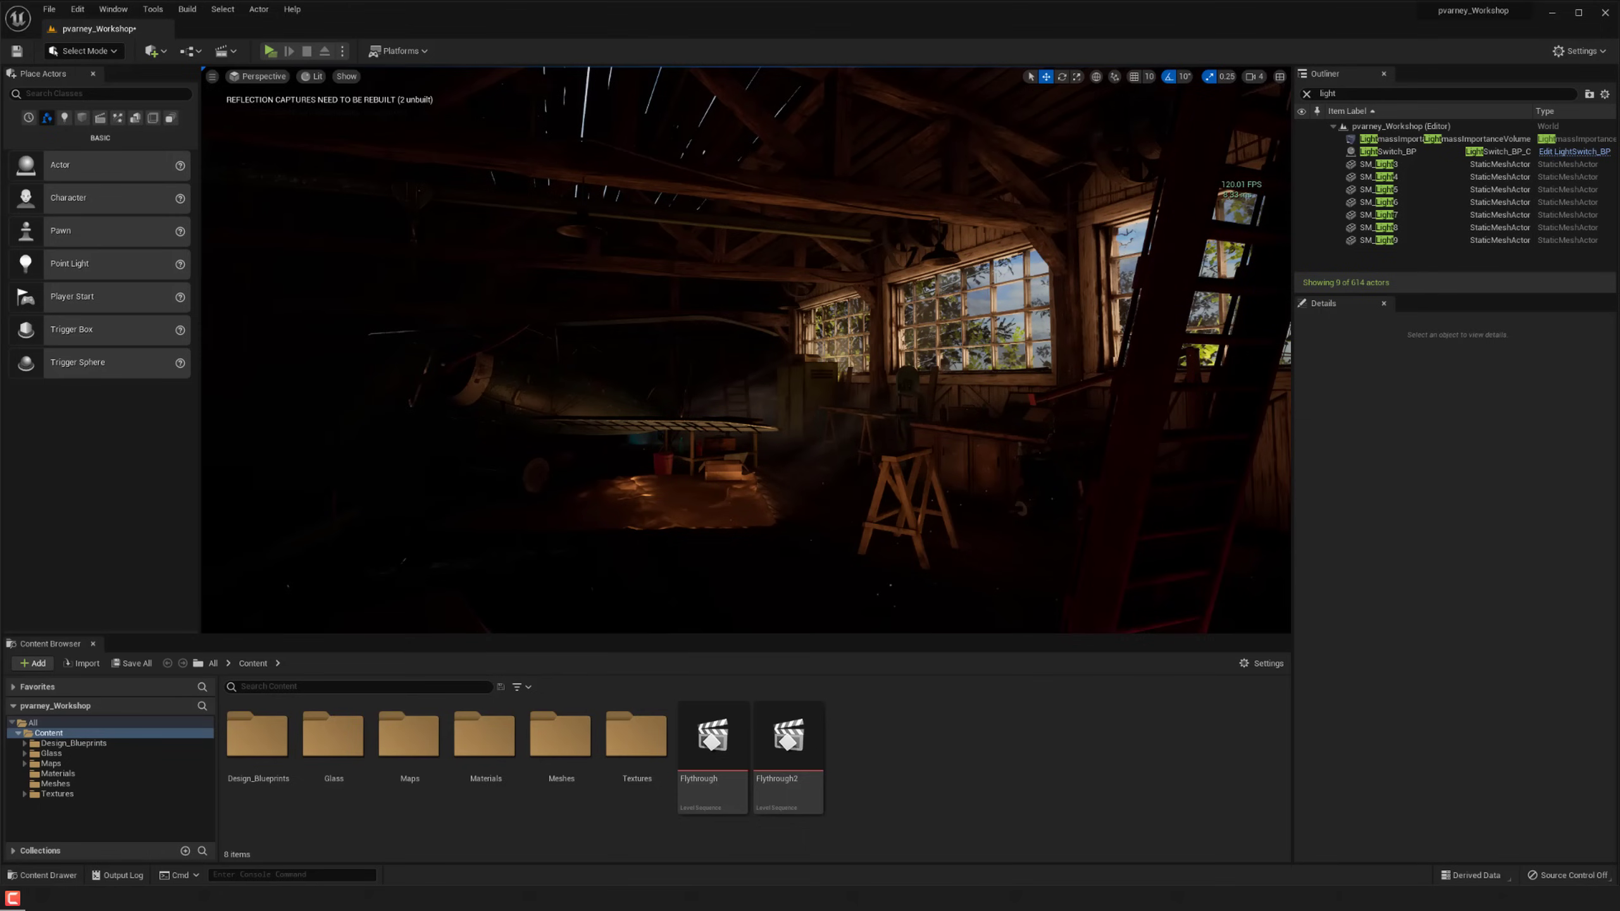
Open the Project Settings and search all settings for "raytrac".
left_click(104, 12)
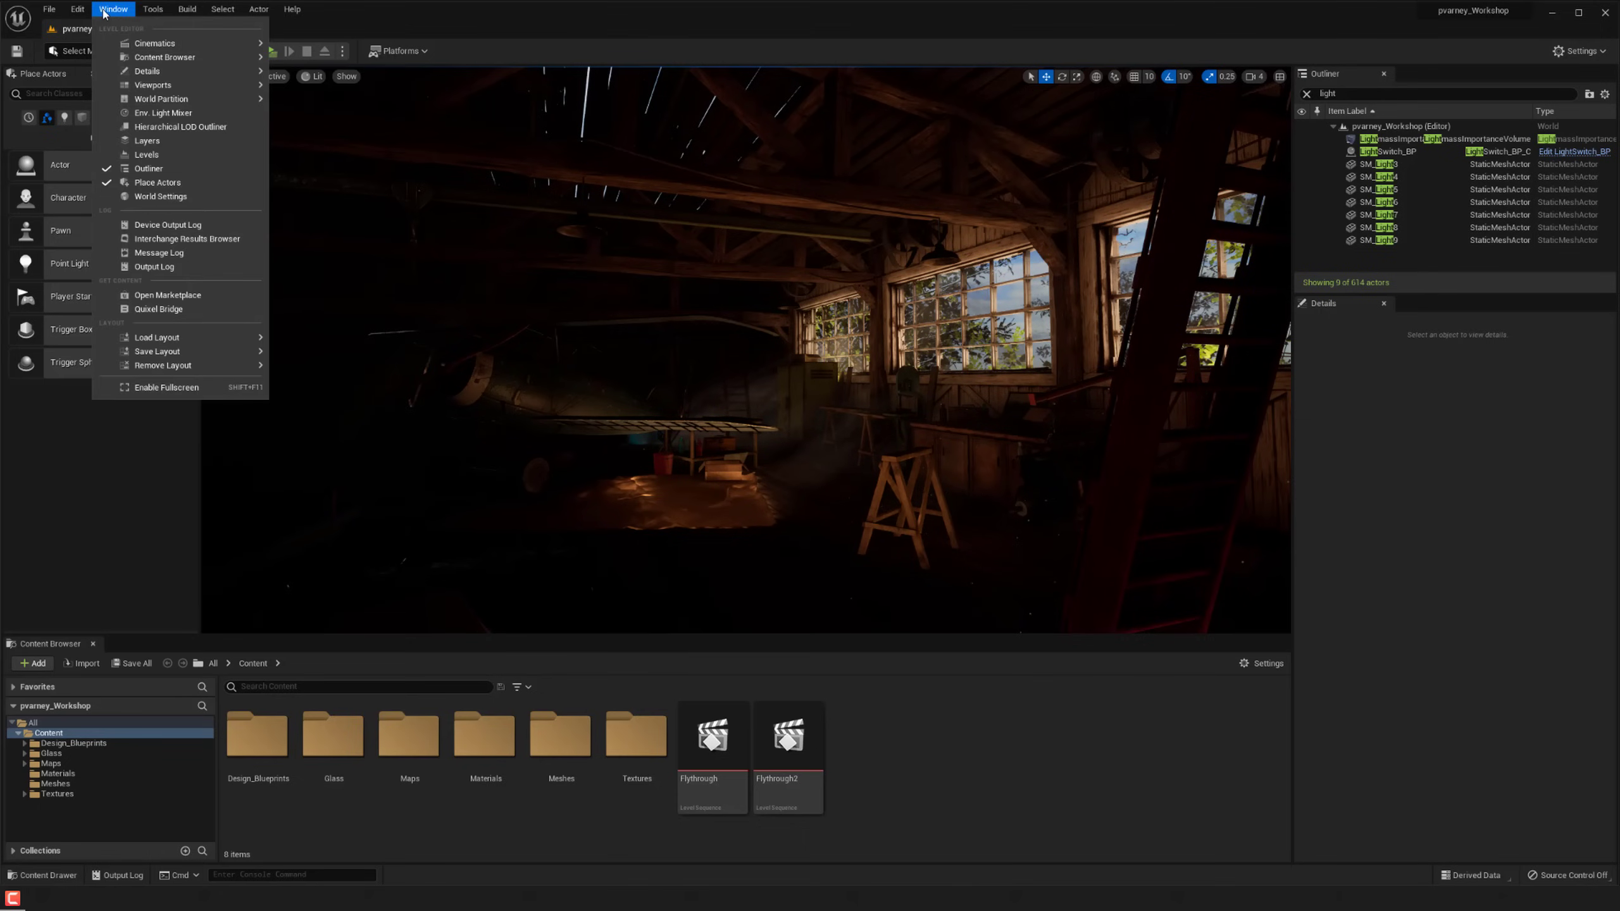
mouse_move(79, 11)
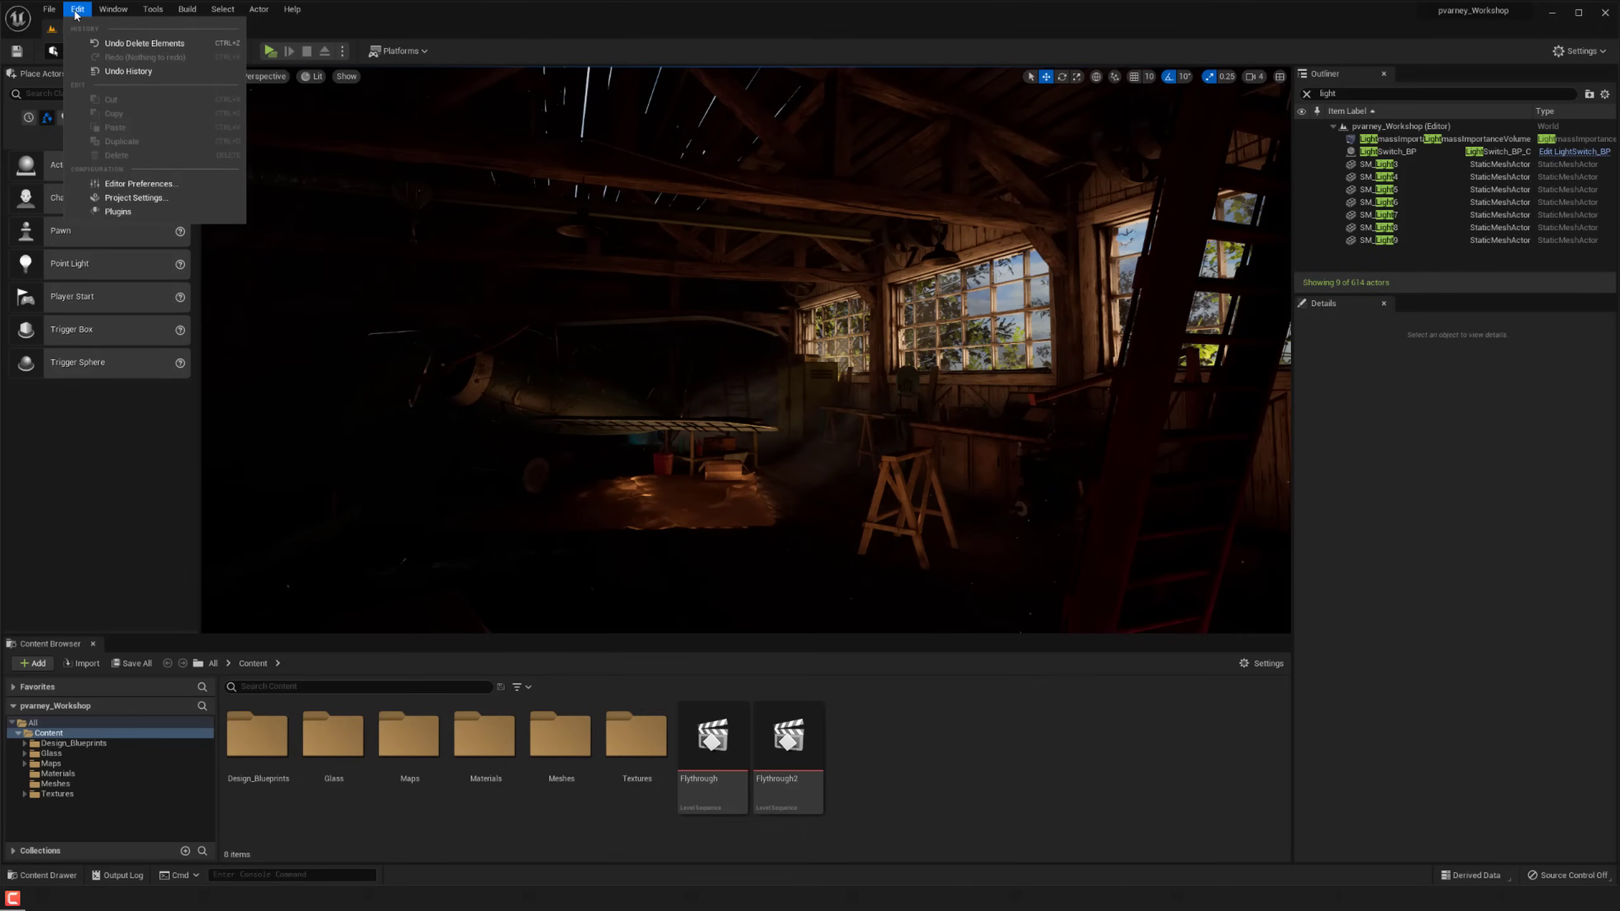
left_click(136, 198)
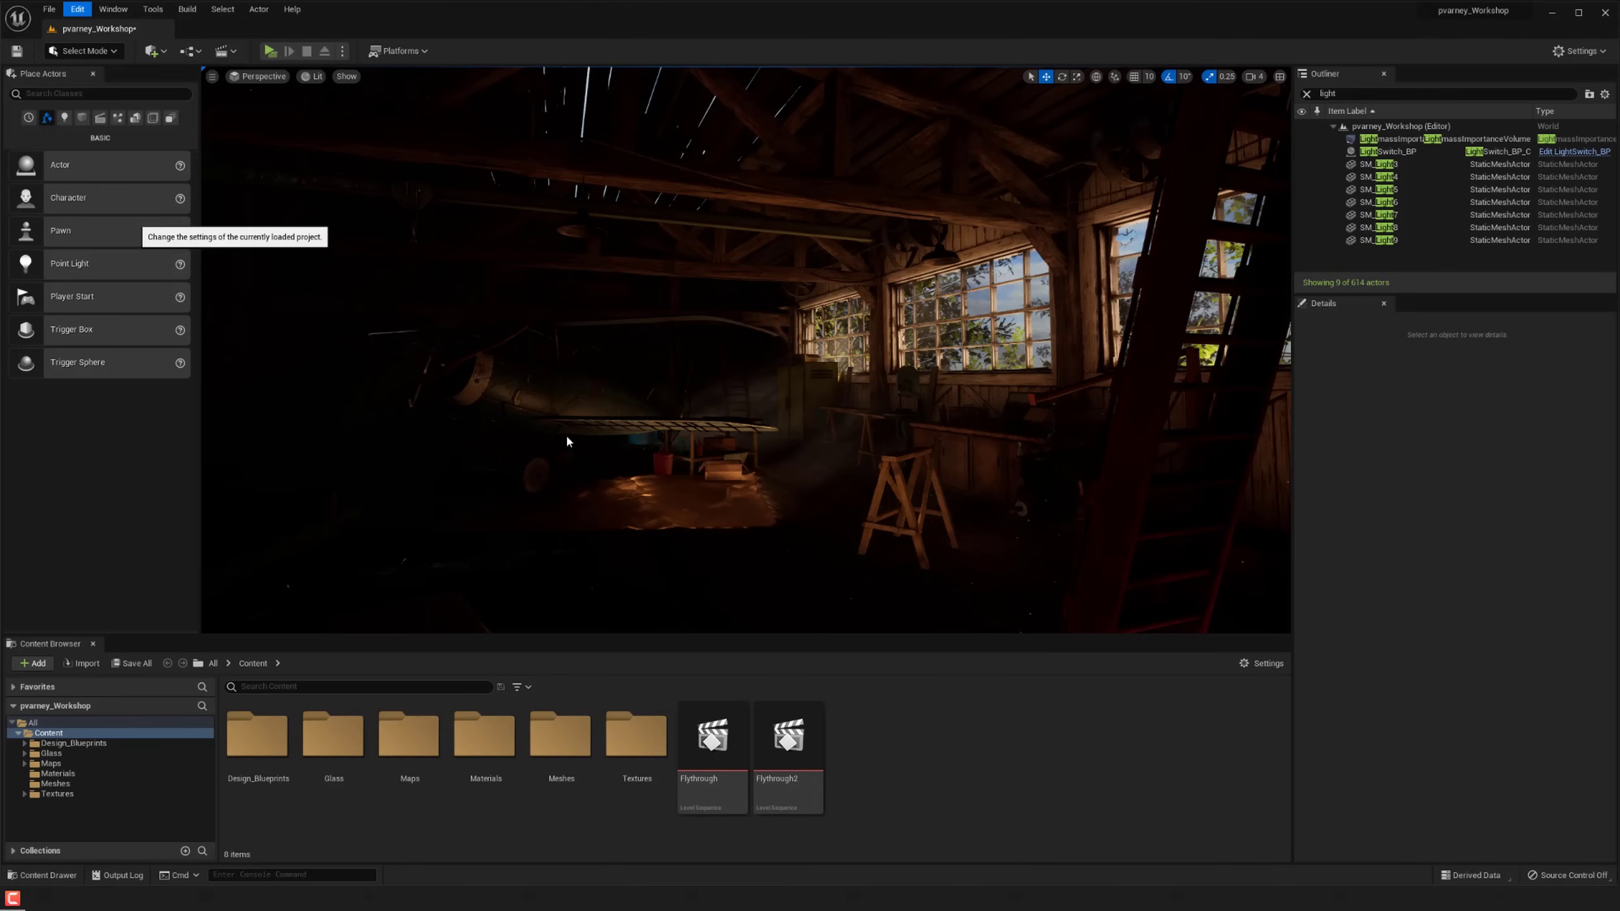
left_click_drag(1497, 87, 520, 137)
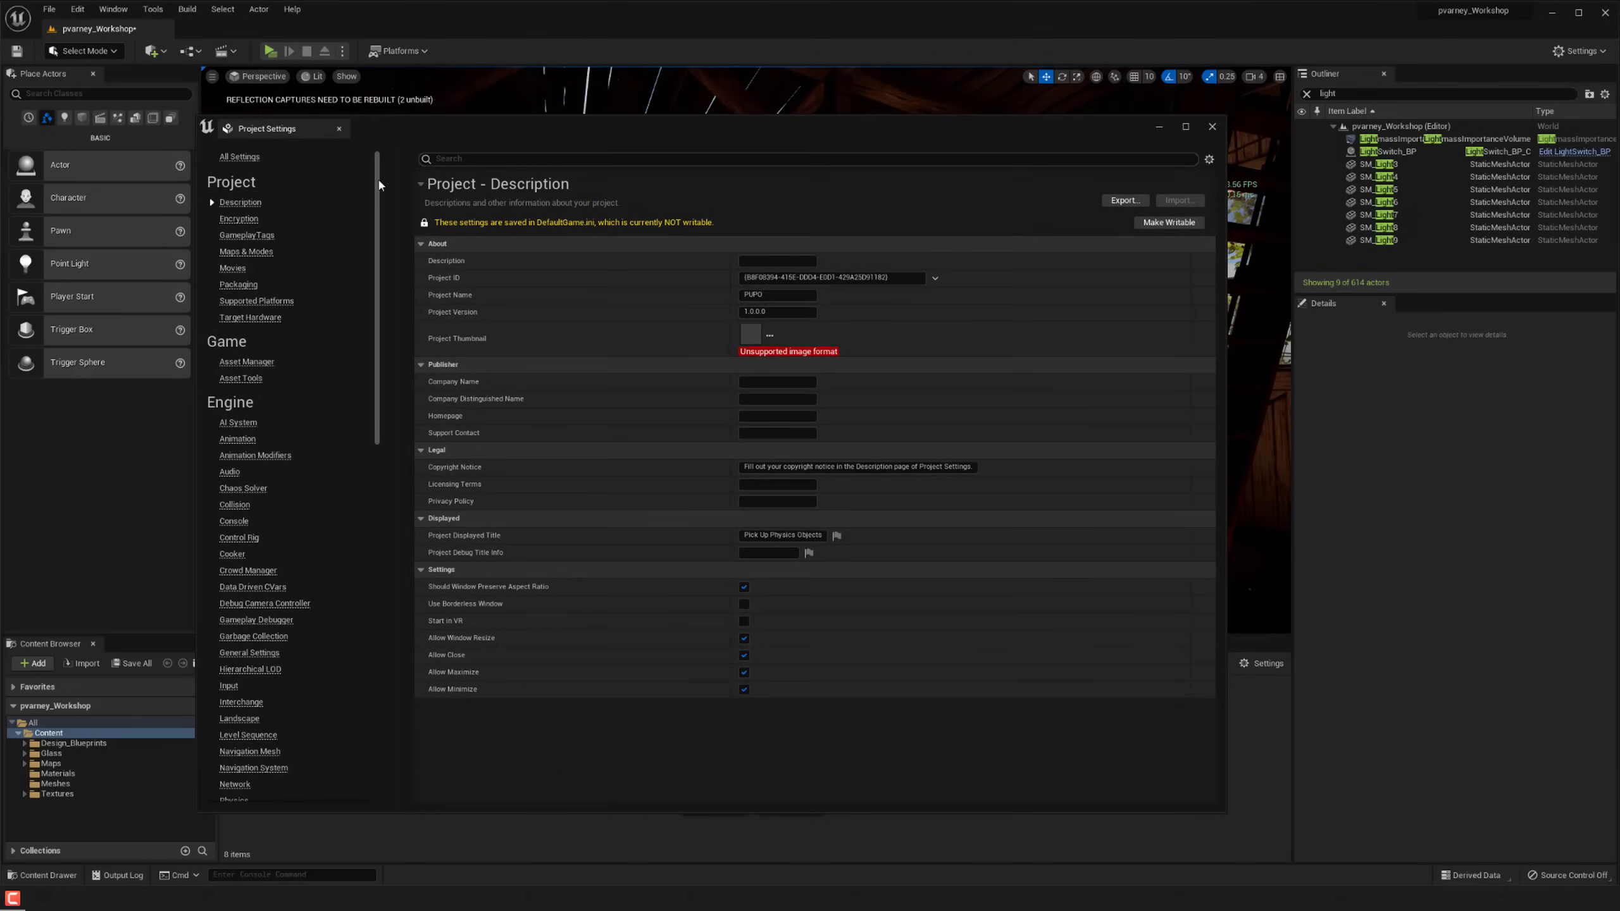
left_click(241, 158)
type("raytr")
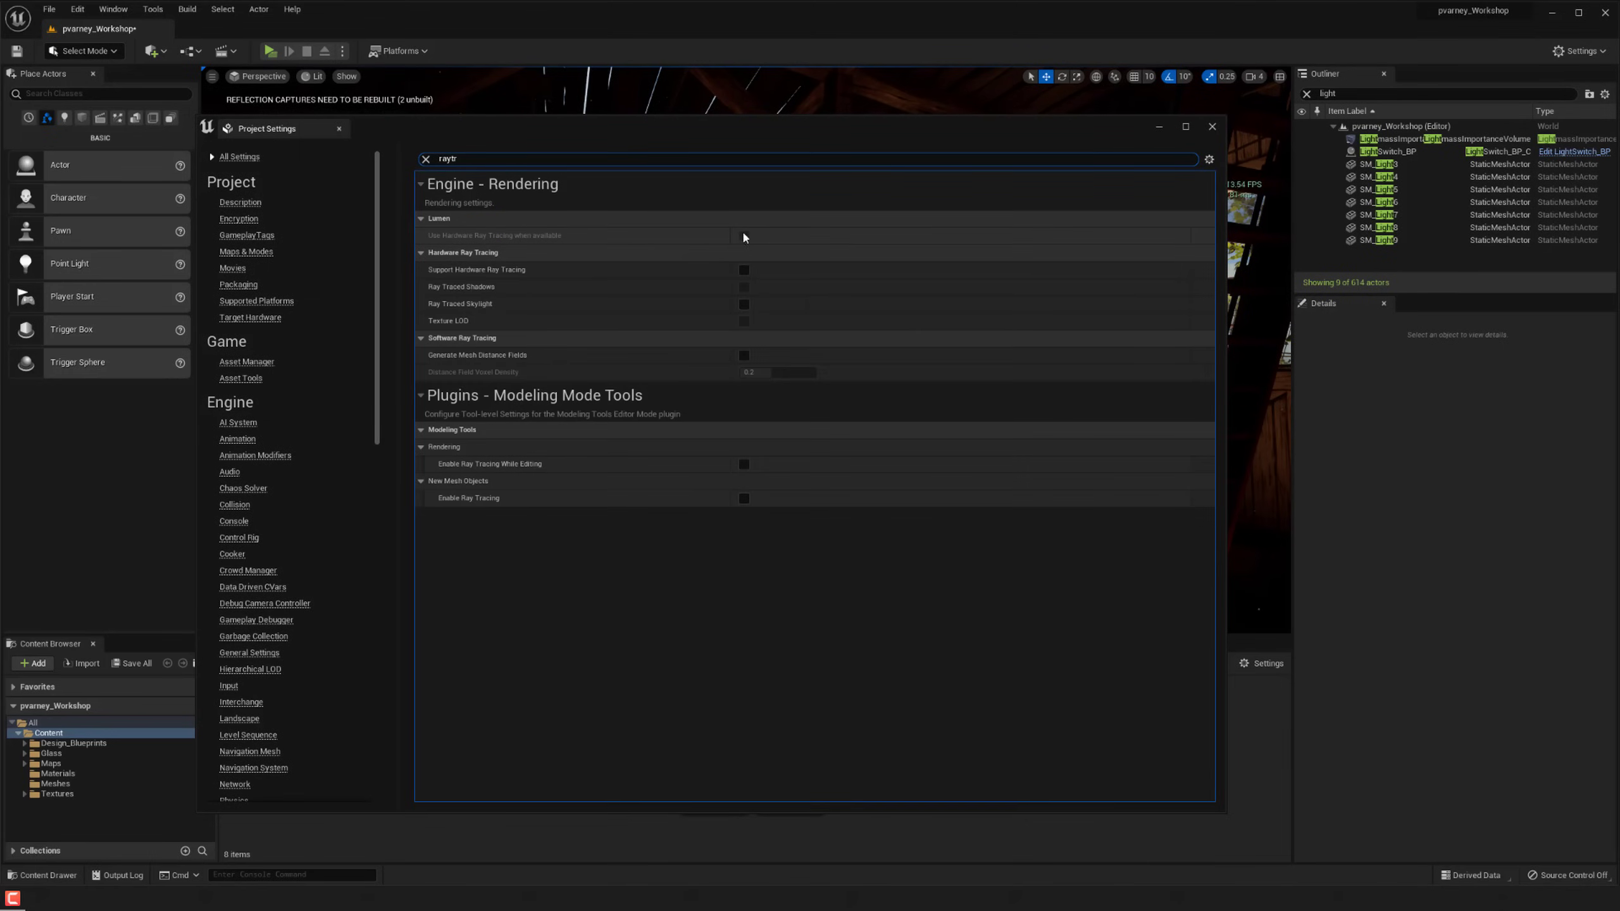
type("ac")
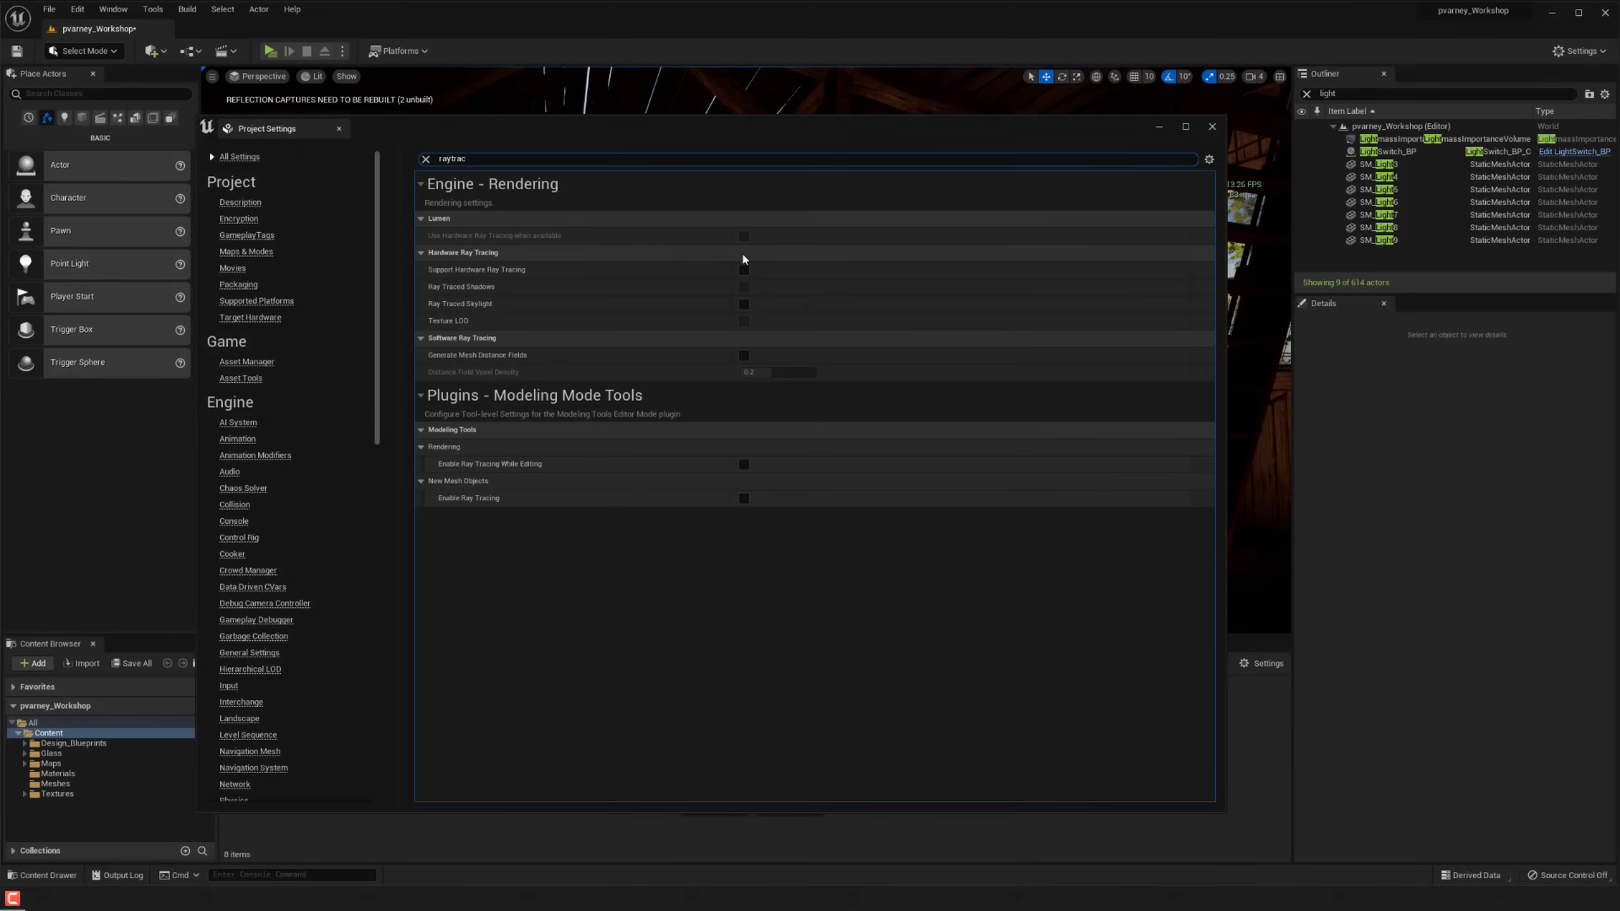
Enable hardware ray tracing support with skin cache, its use in Lumen, ray traced shadows and skylight, plus both Modeling Tools ray tracing options.
left_click(744, 271)
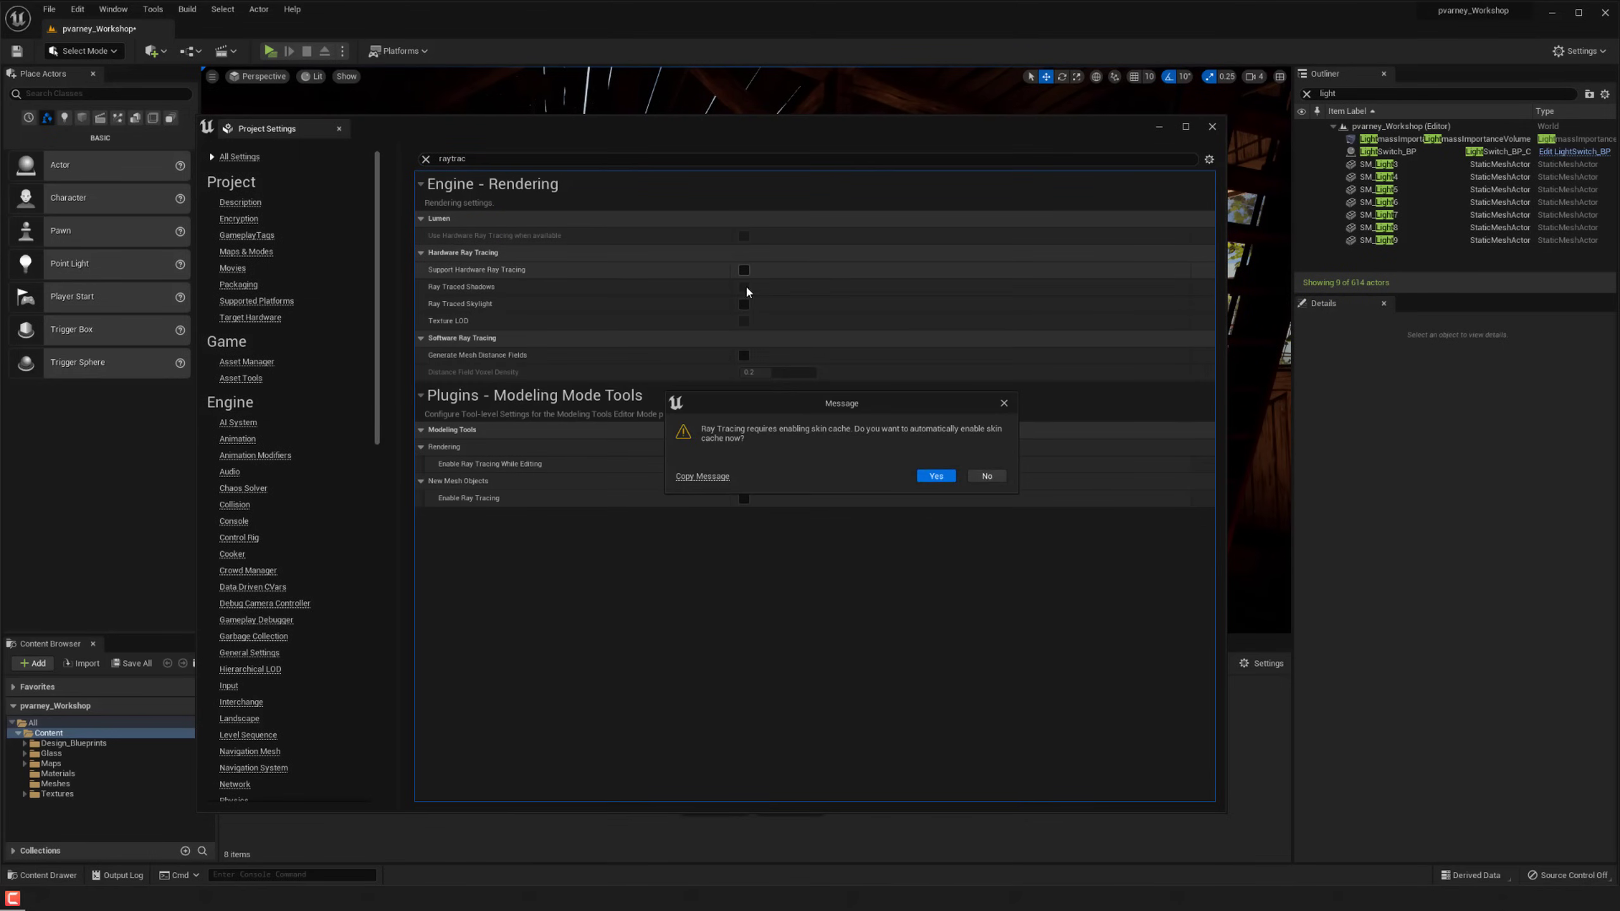
left_click(936, 475)
left_click(744, 287)
left_click(743, 236)
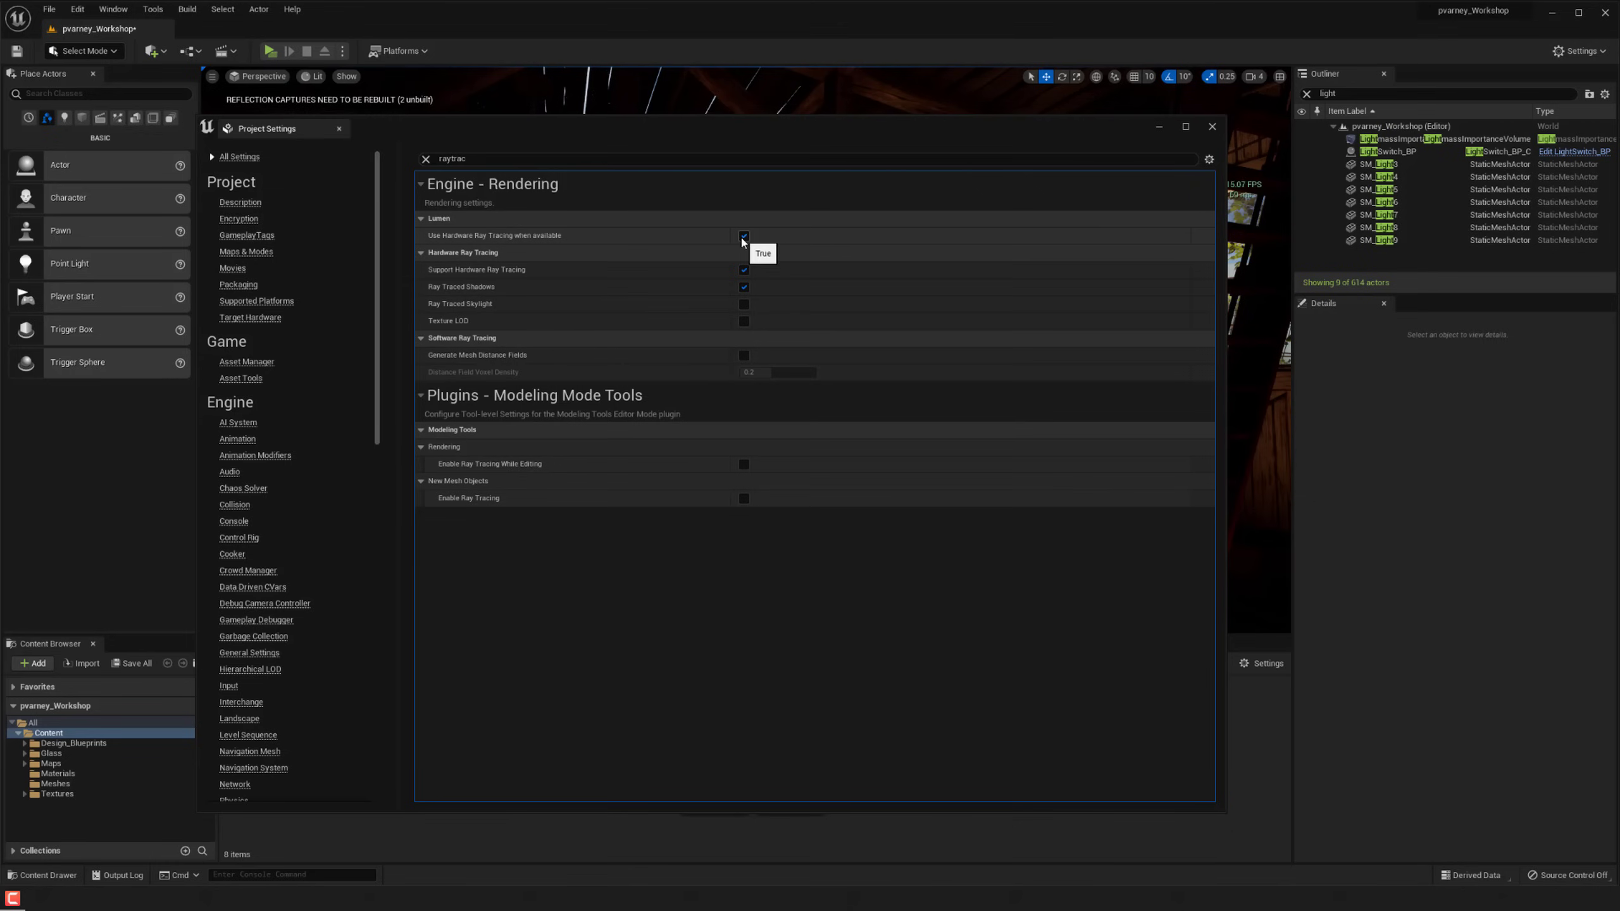
left_click(745, 305)
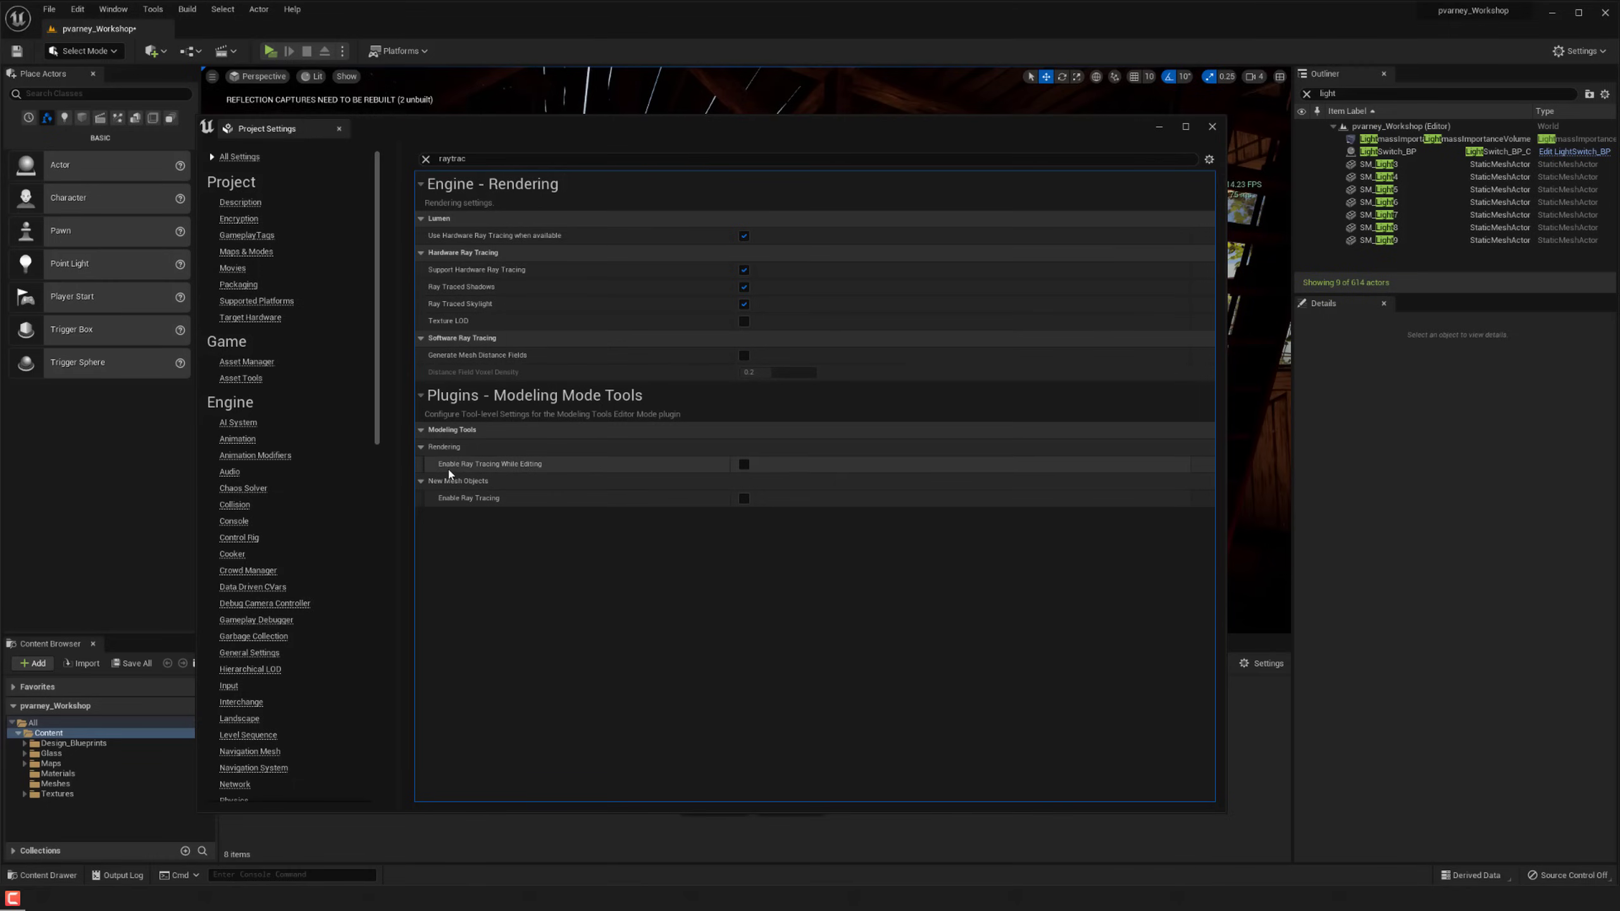
left_click(743, 465)
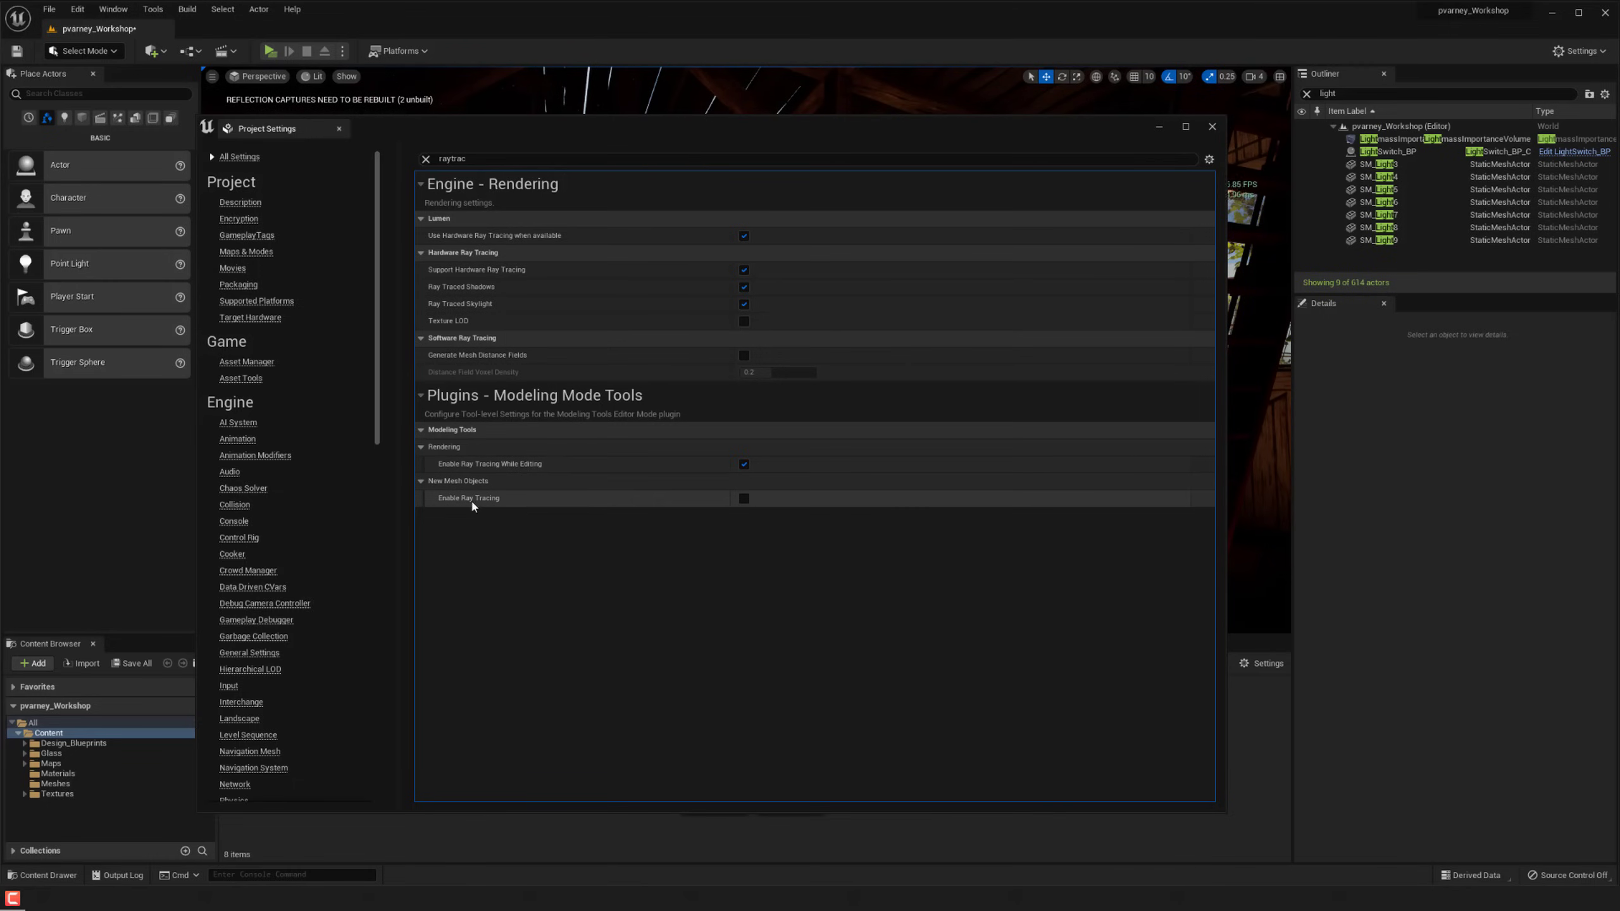
left_click(743, 499)
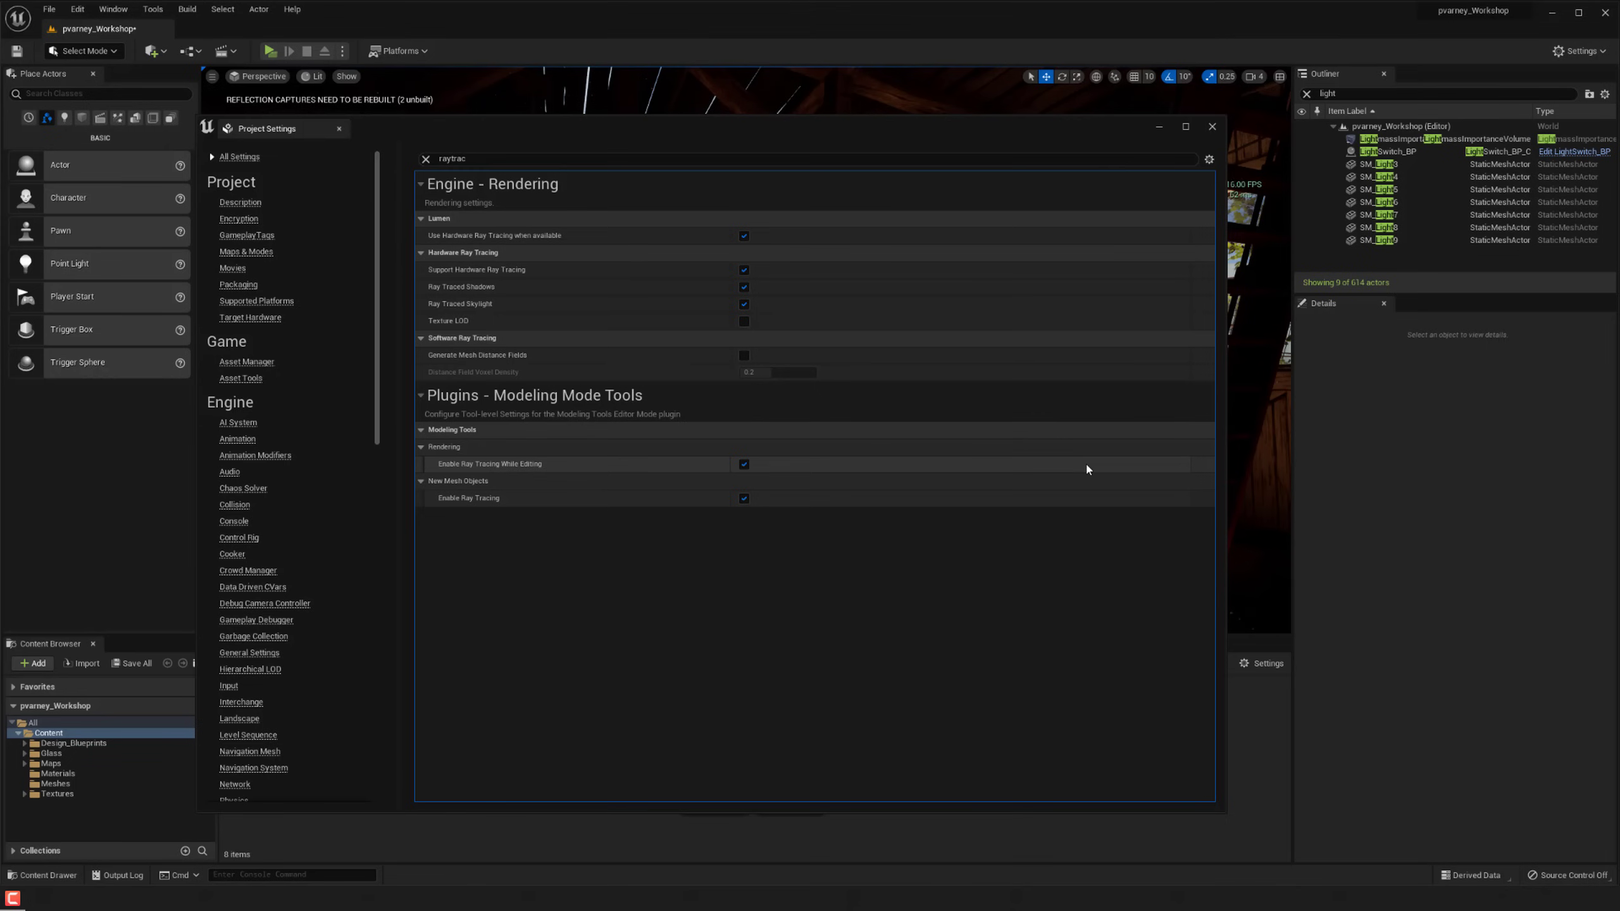
Clear the settings search and set the Reflection Method to Lumen in the engine's Rendering settings.
left_click(426, 159)
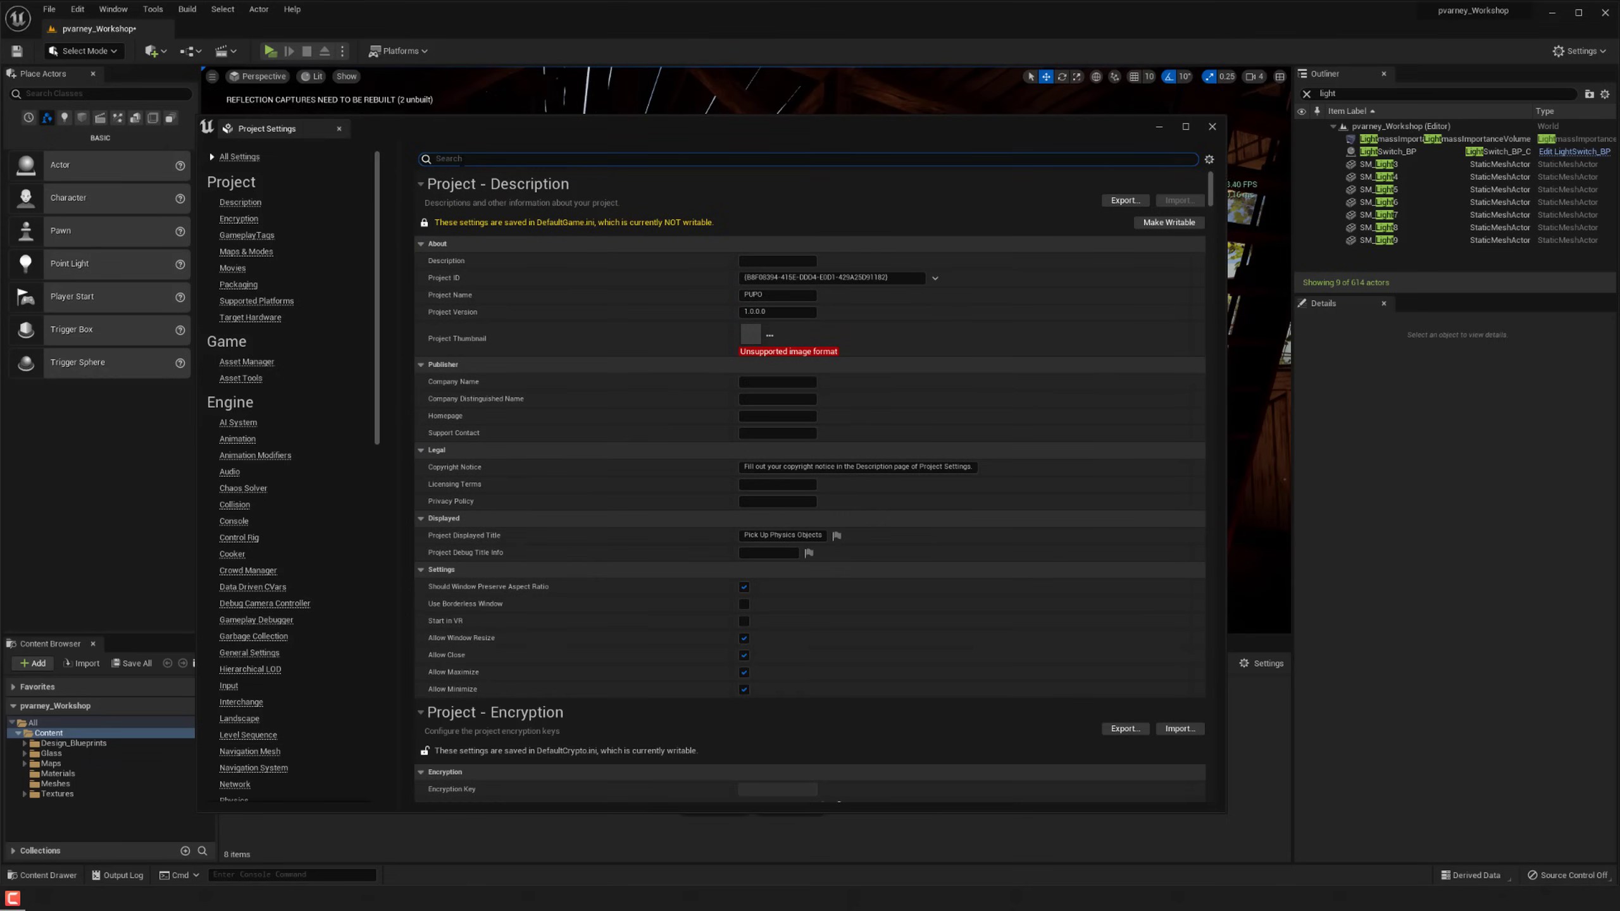
type("reflec")
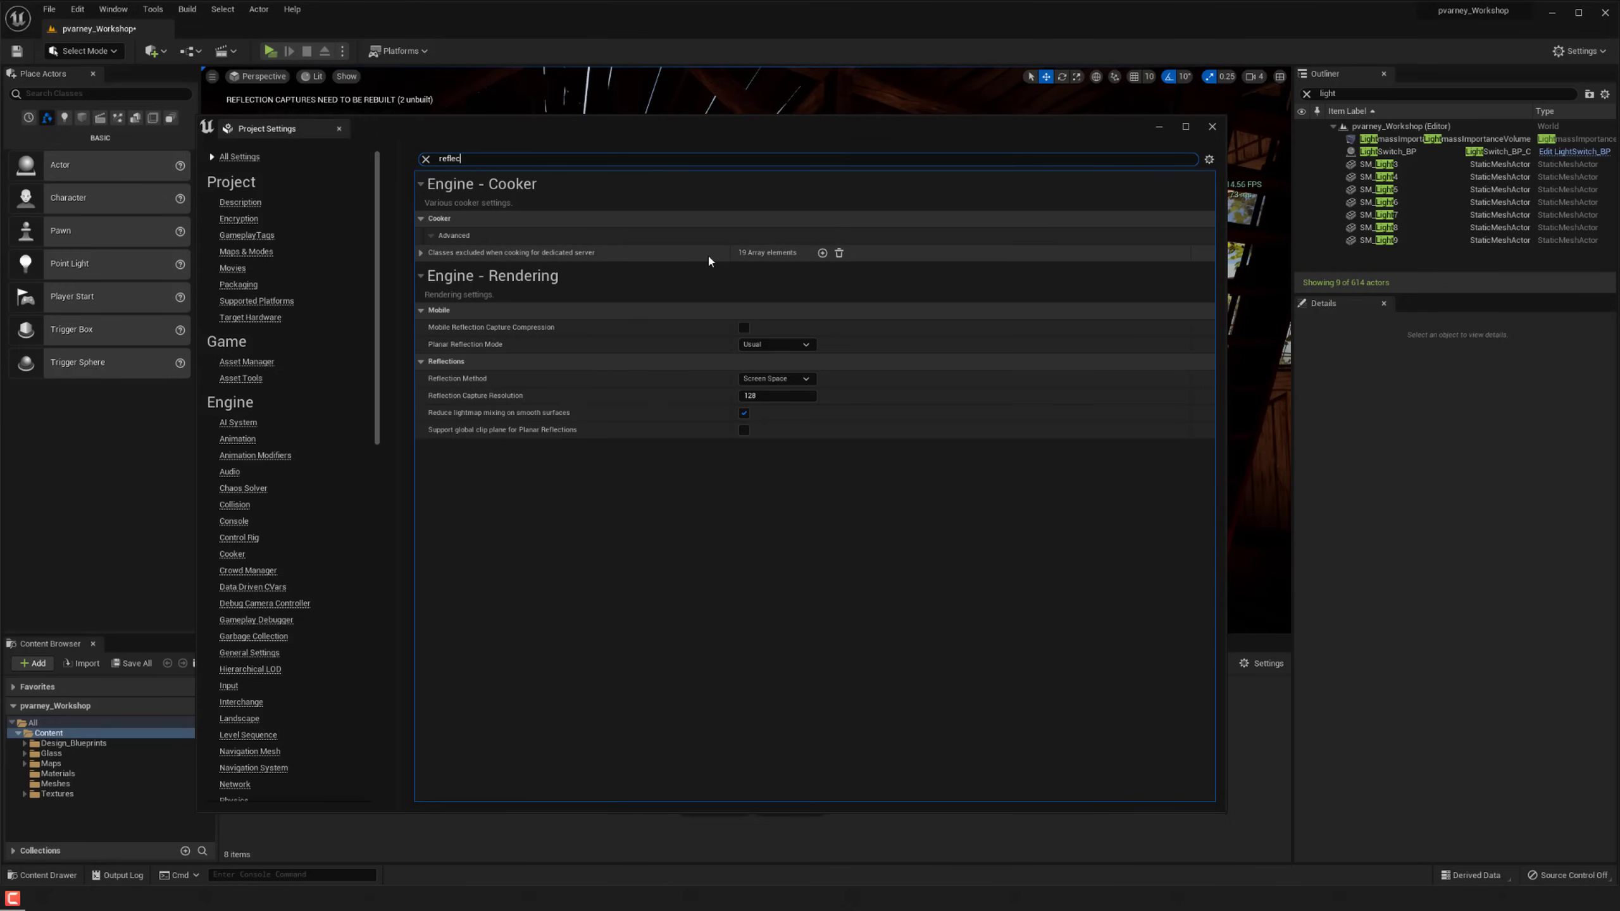
key("BackSpace")
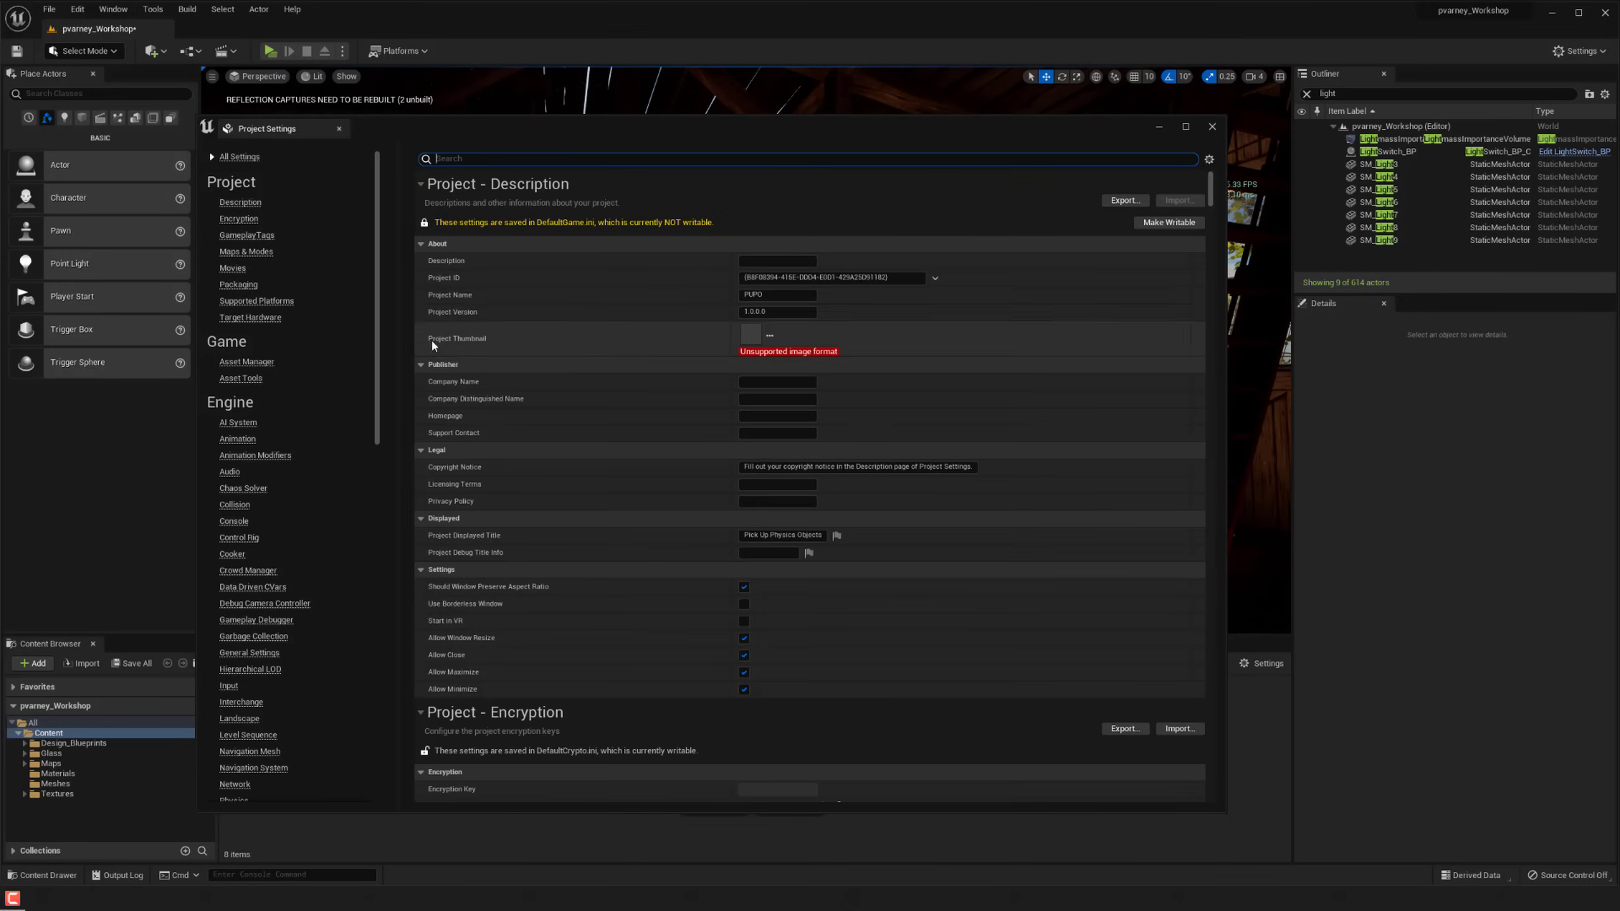
scroll(286, 610, "down", 2)
scroll(288, 618, "down", 3)
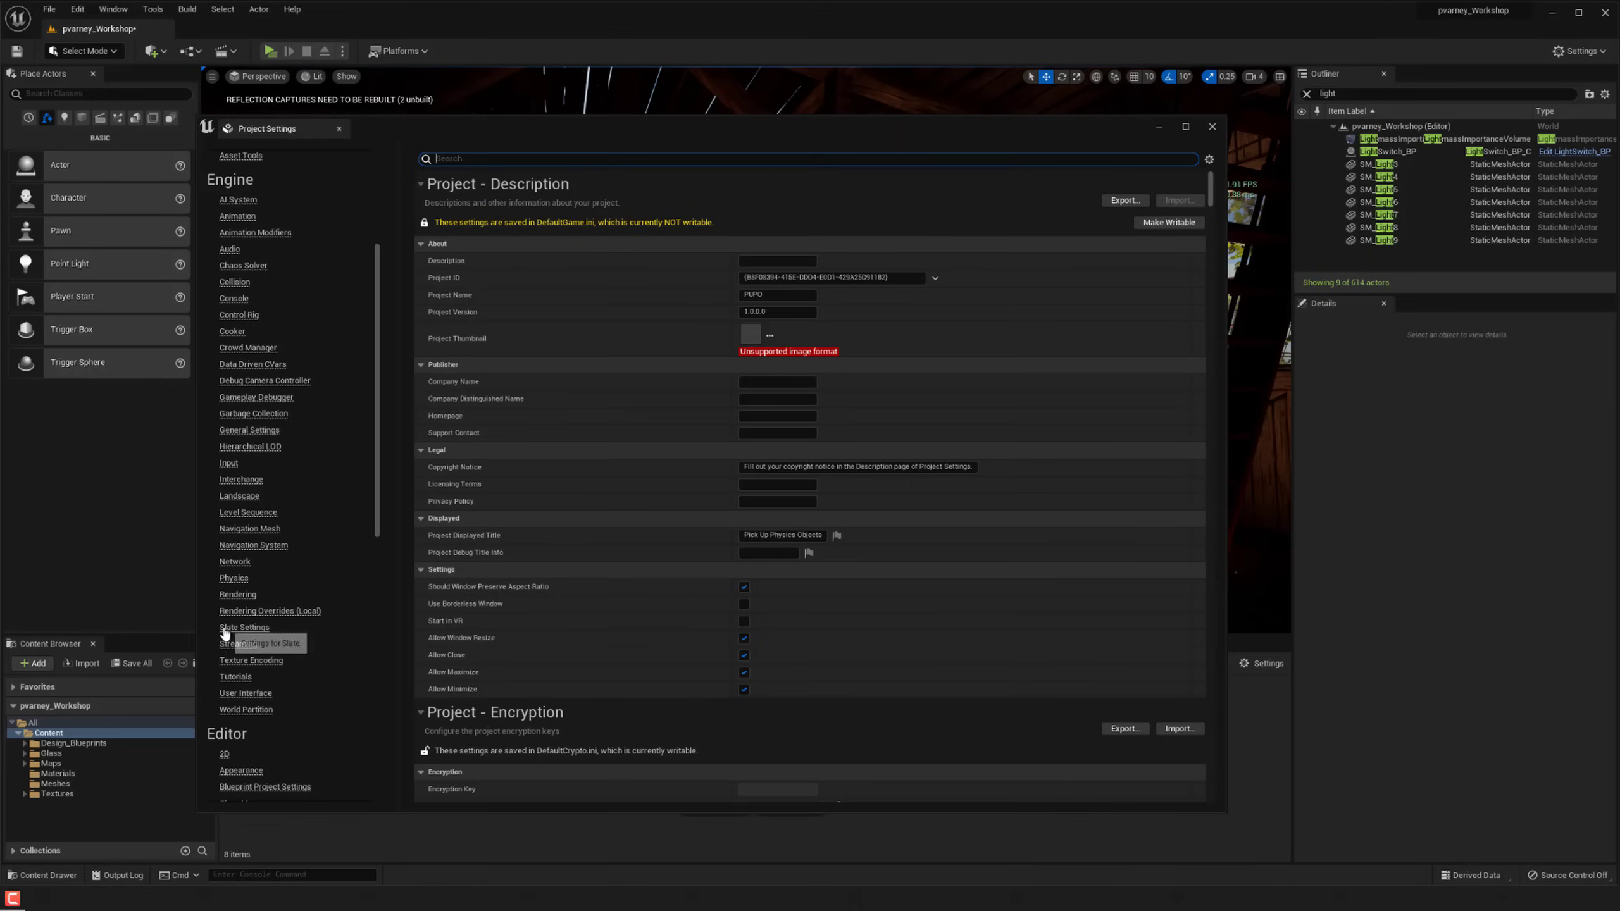
left_click(238, 596)
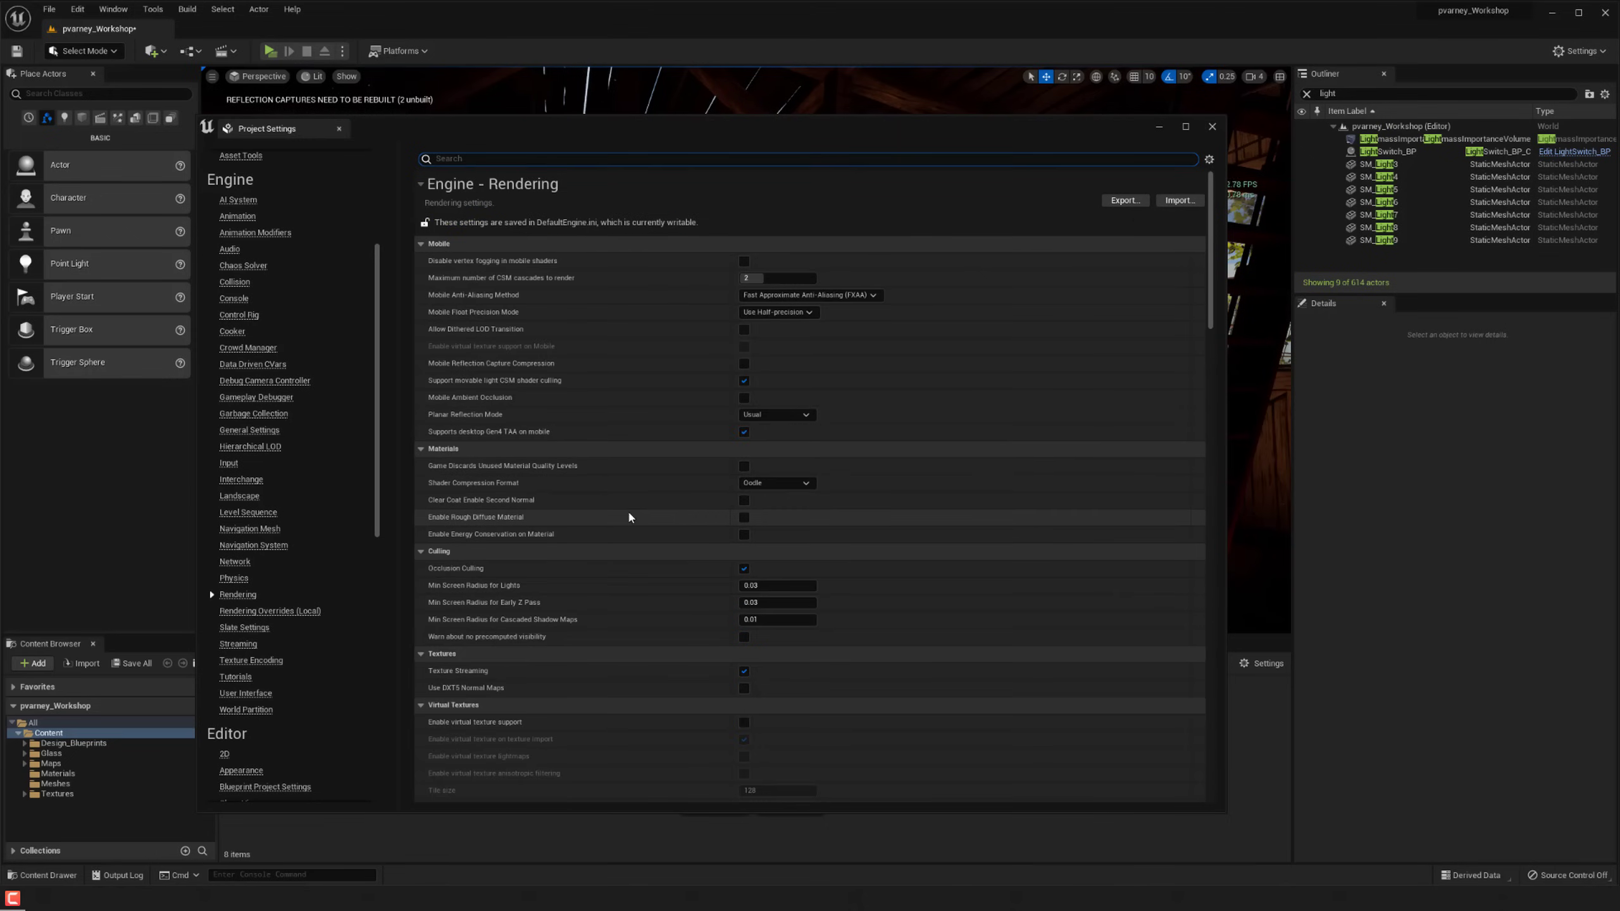
scroll(583, 504, "down", 5)
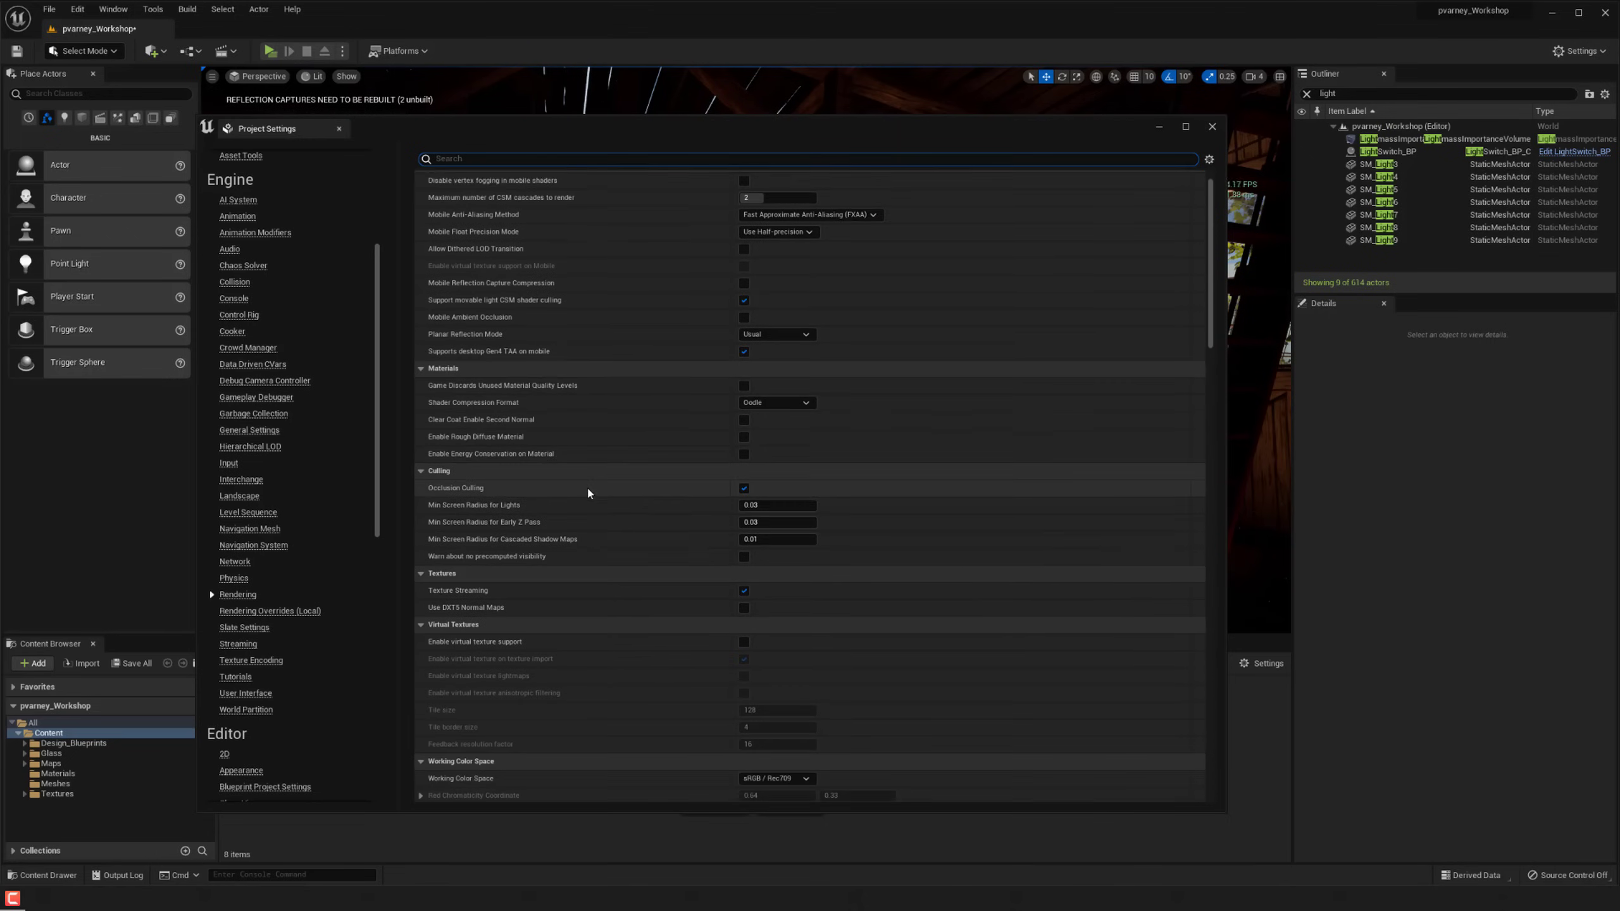
scroll(639, 454, "down", 9)
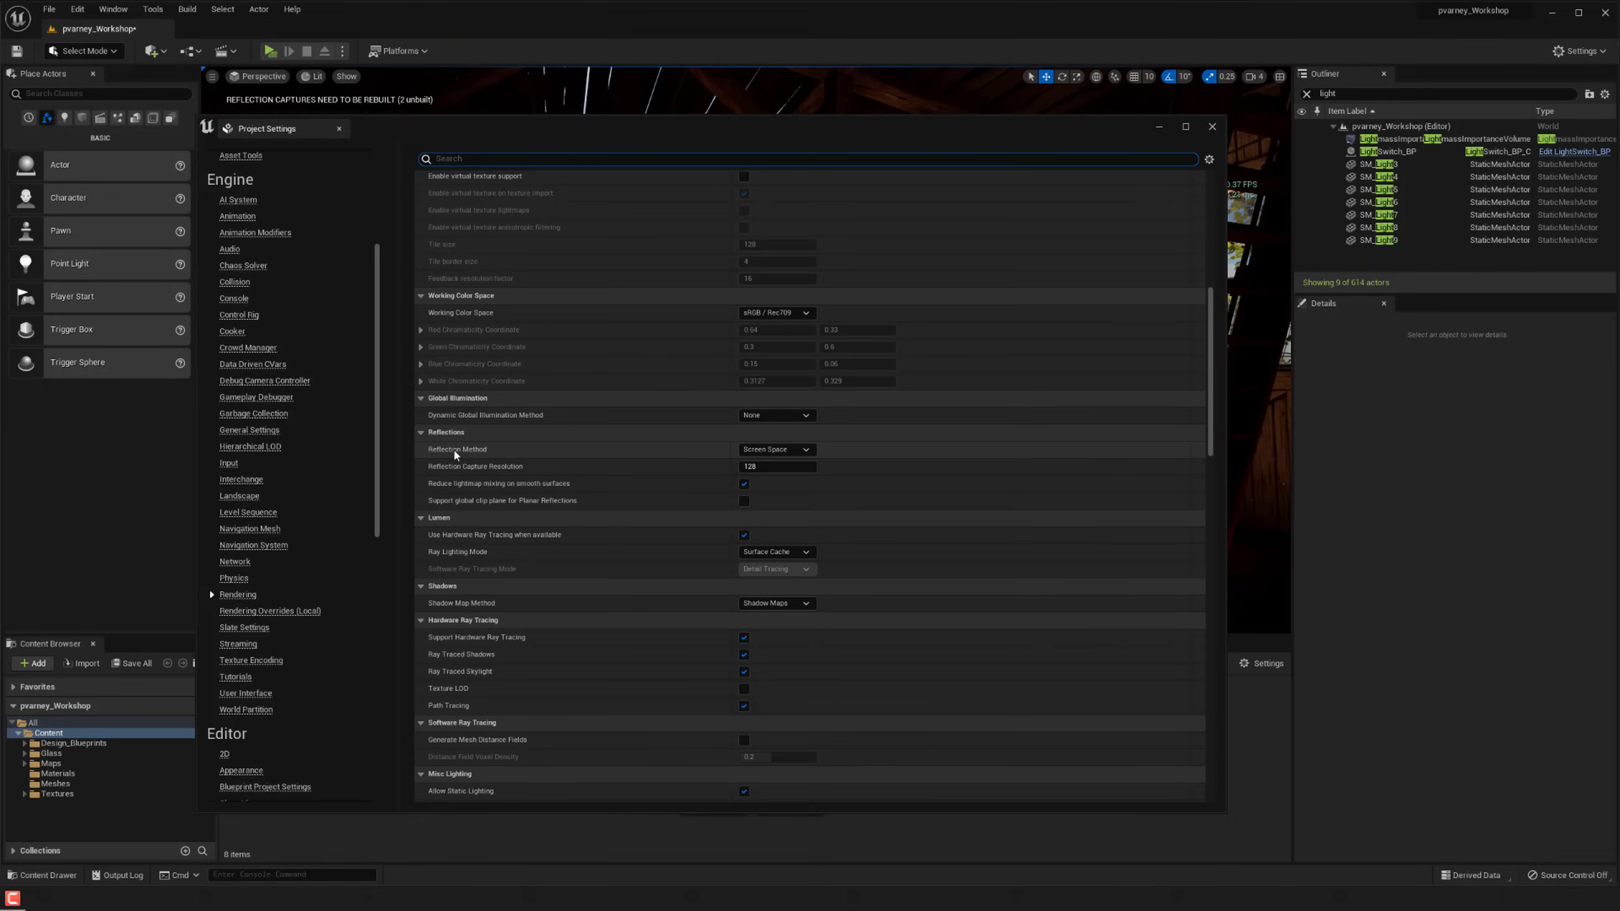
left_click(772, 449)
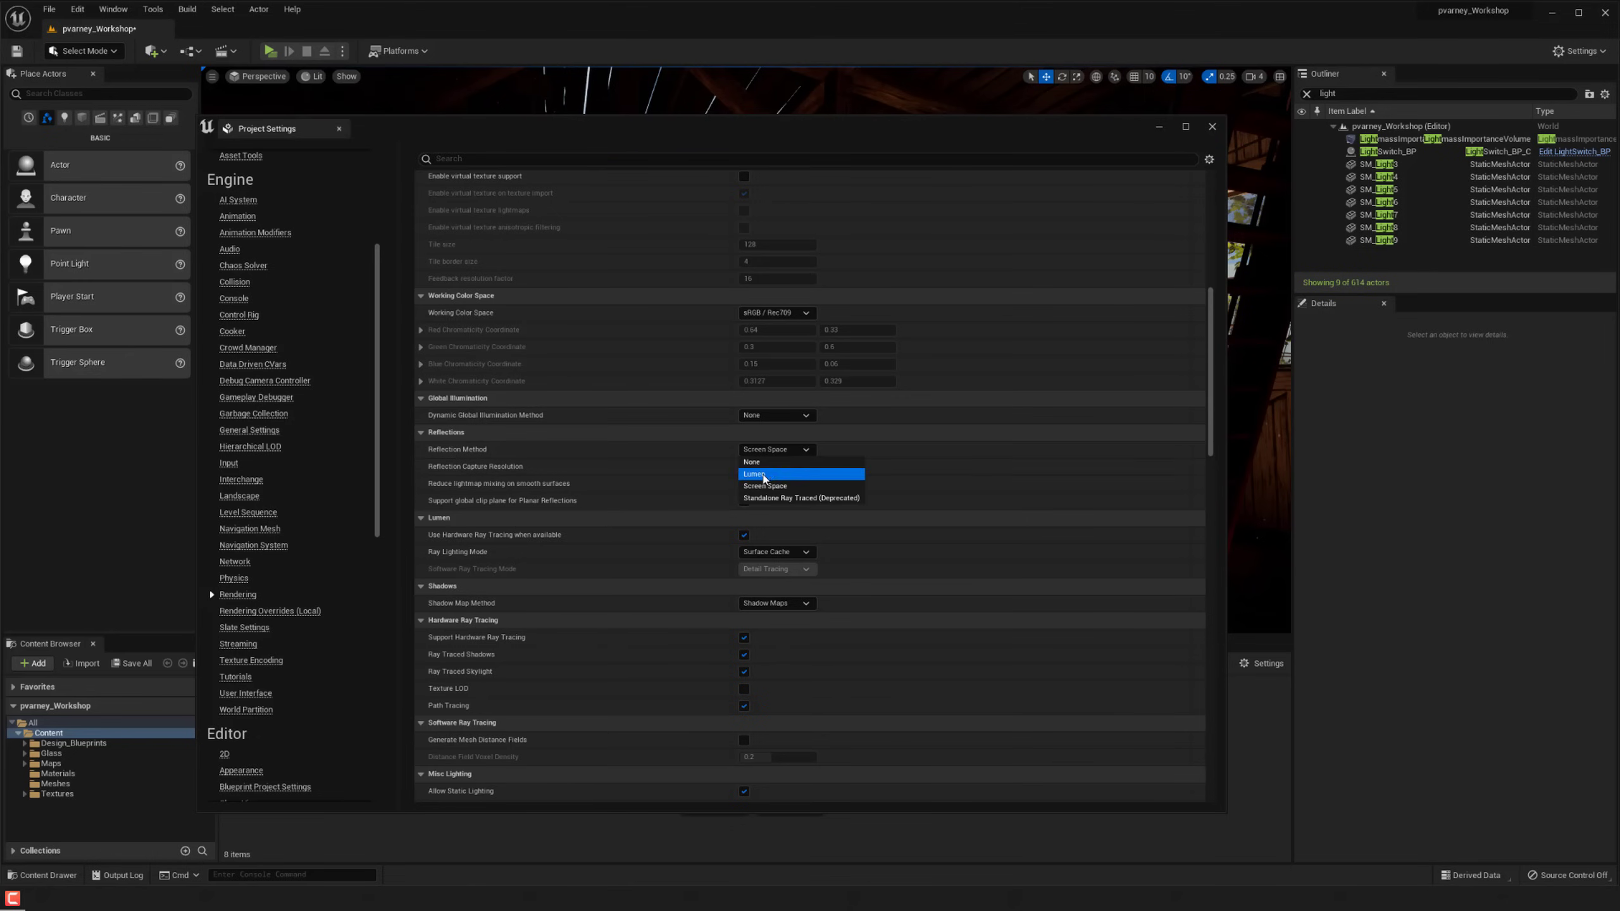
left_click(762, 476)
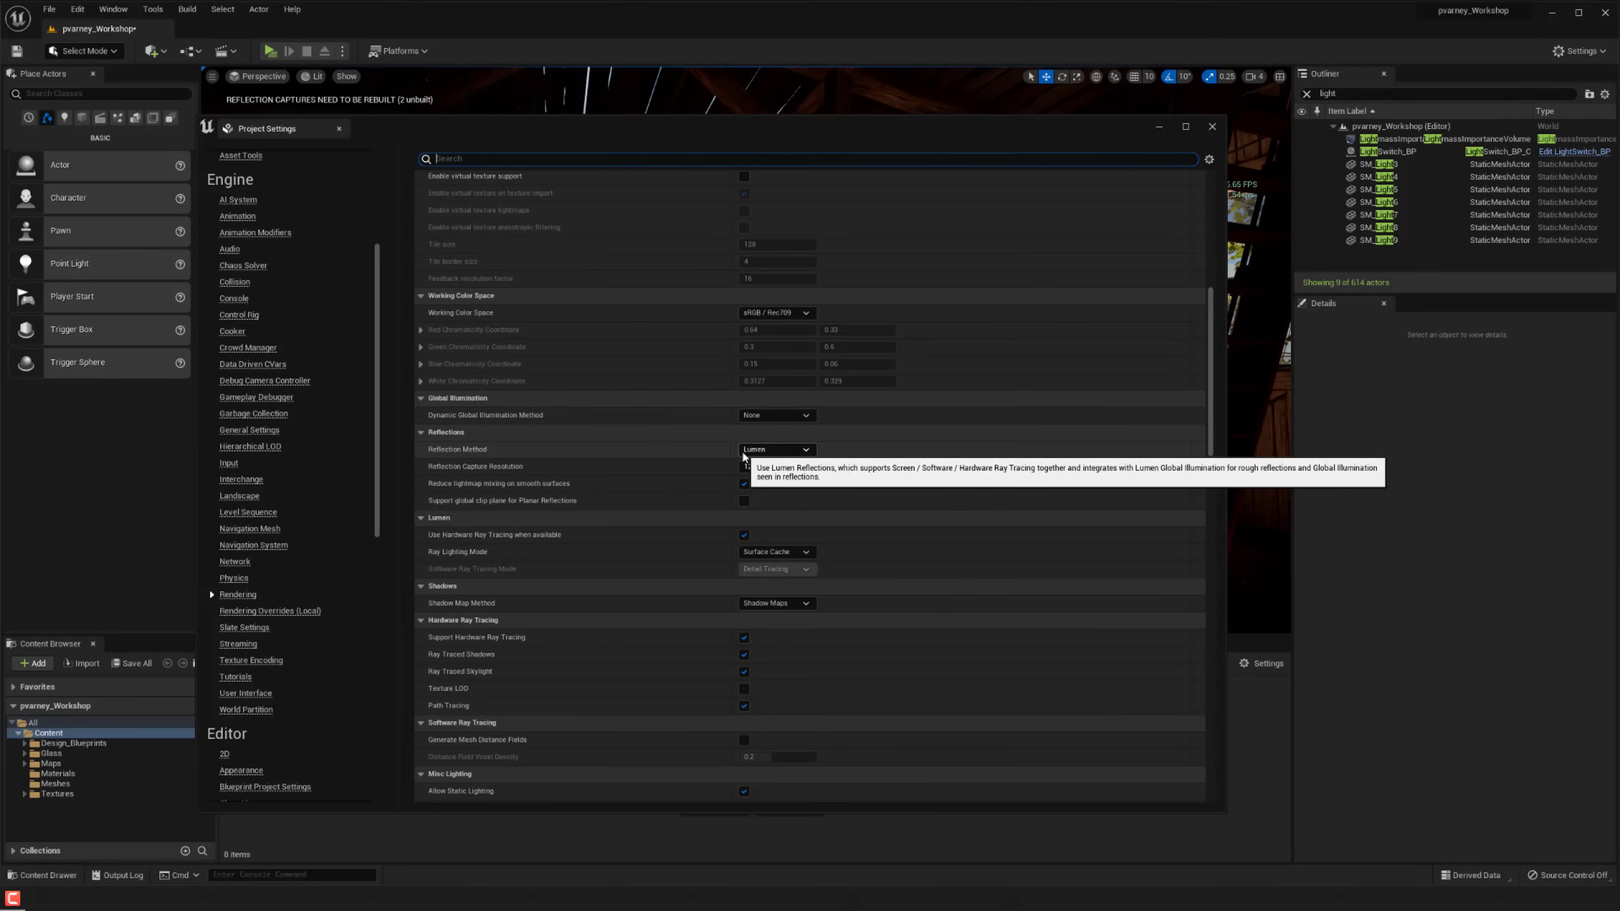
Look through the remaining Rendering settings, from Lumen and ray tracing down to the optimizations, and return to the start of the section.
scroll(606, 596, "down", 1)
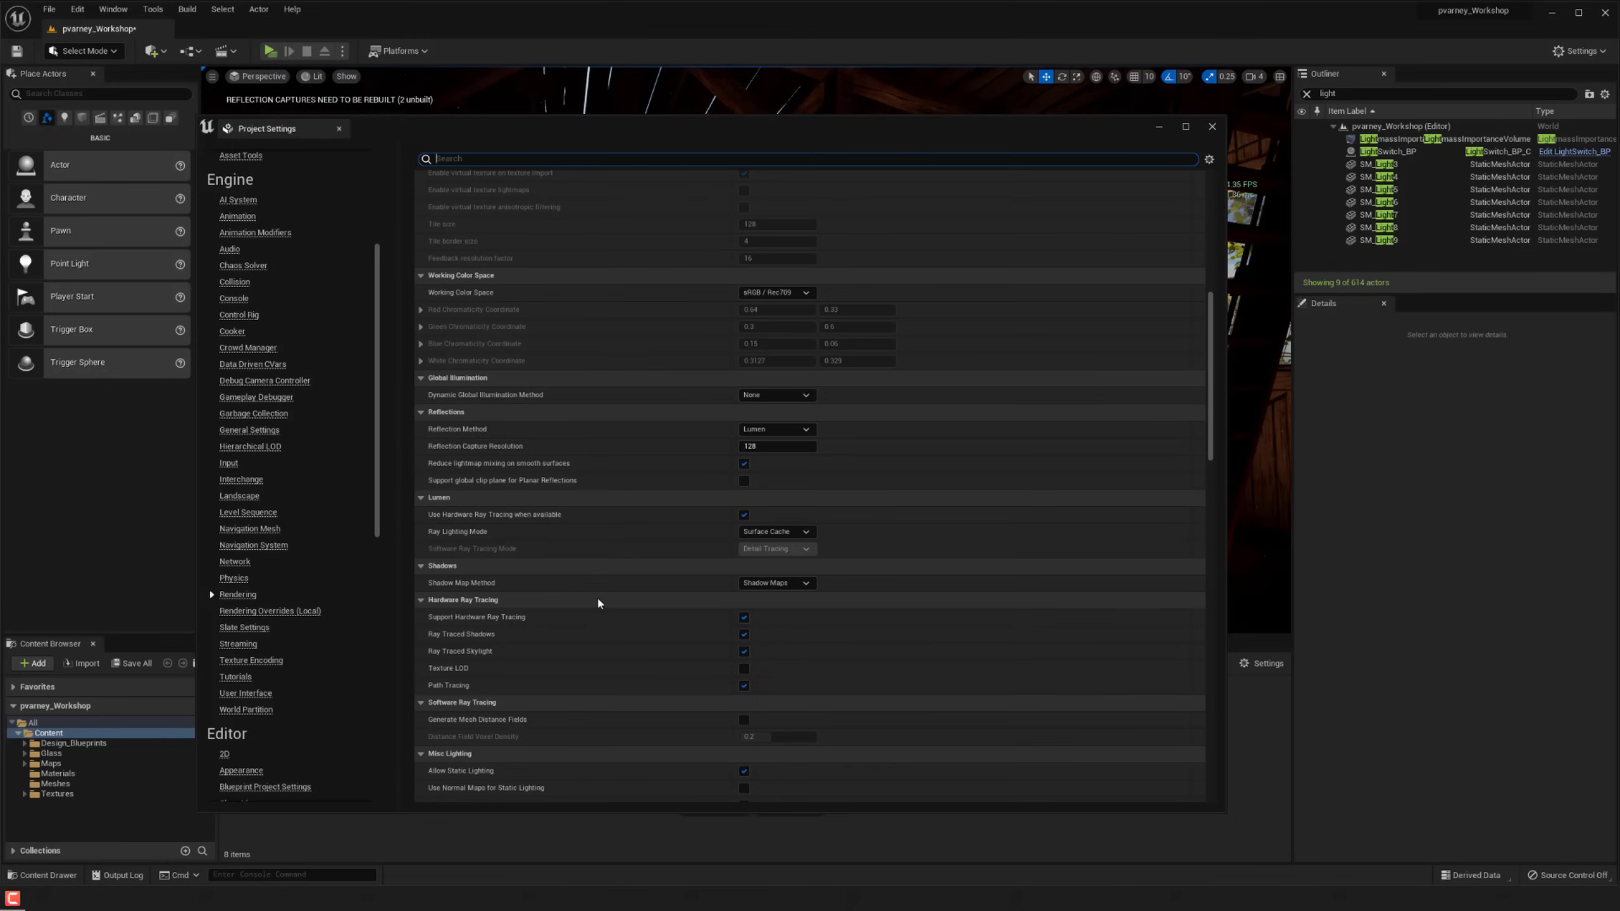
scroll(598, 603, "down", 6)
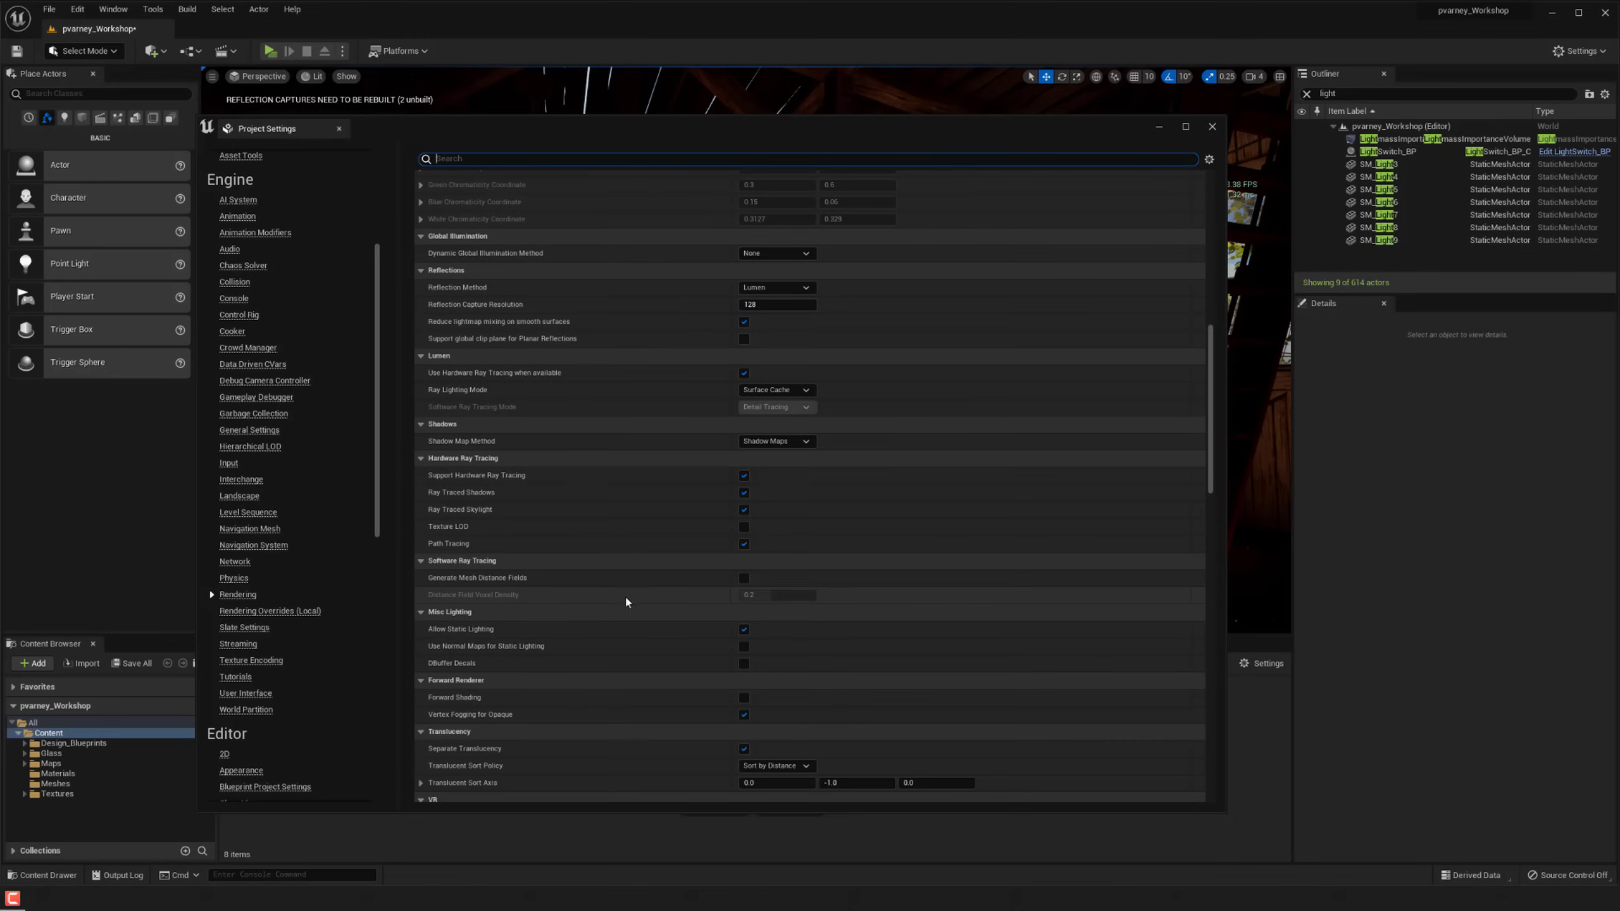
scroll(574, 638, "down", 6)
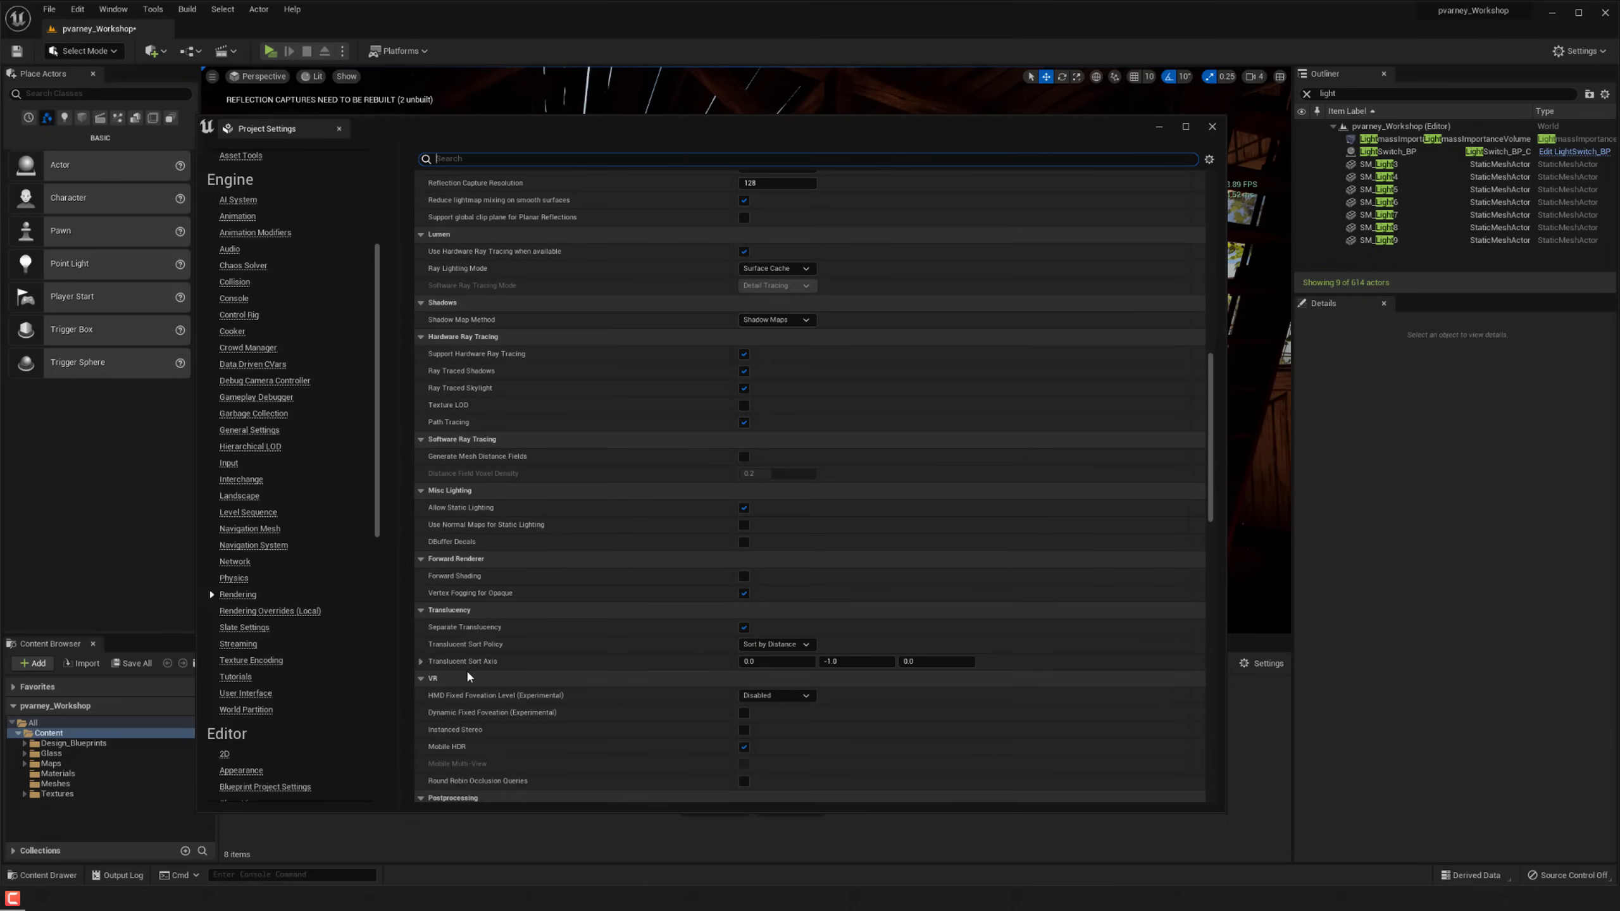
scroll(562, 638, "down", 7)
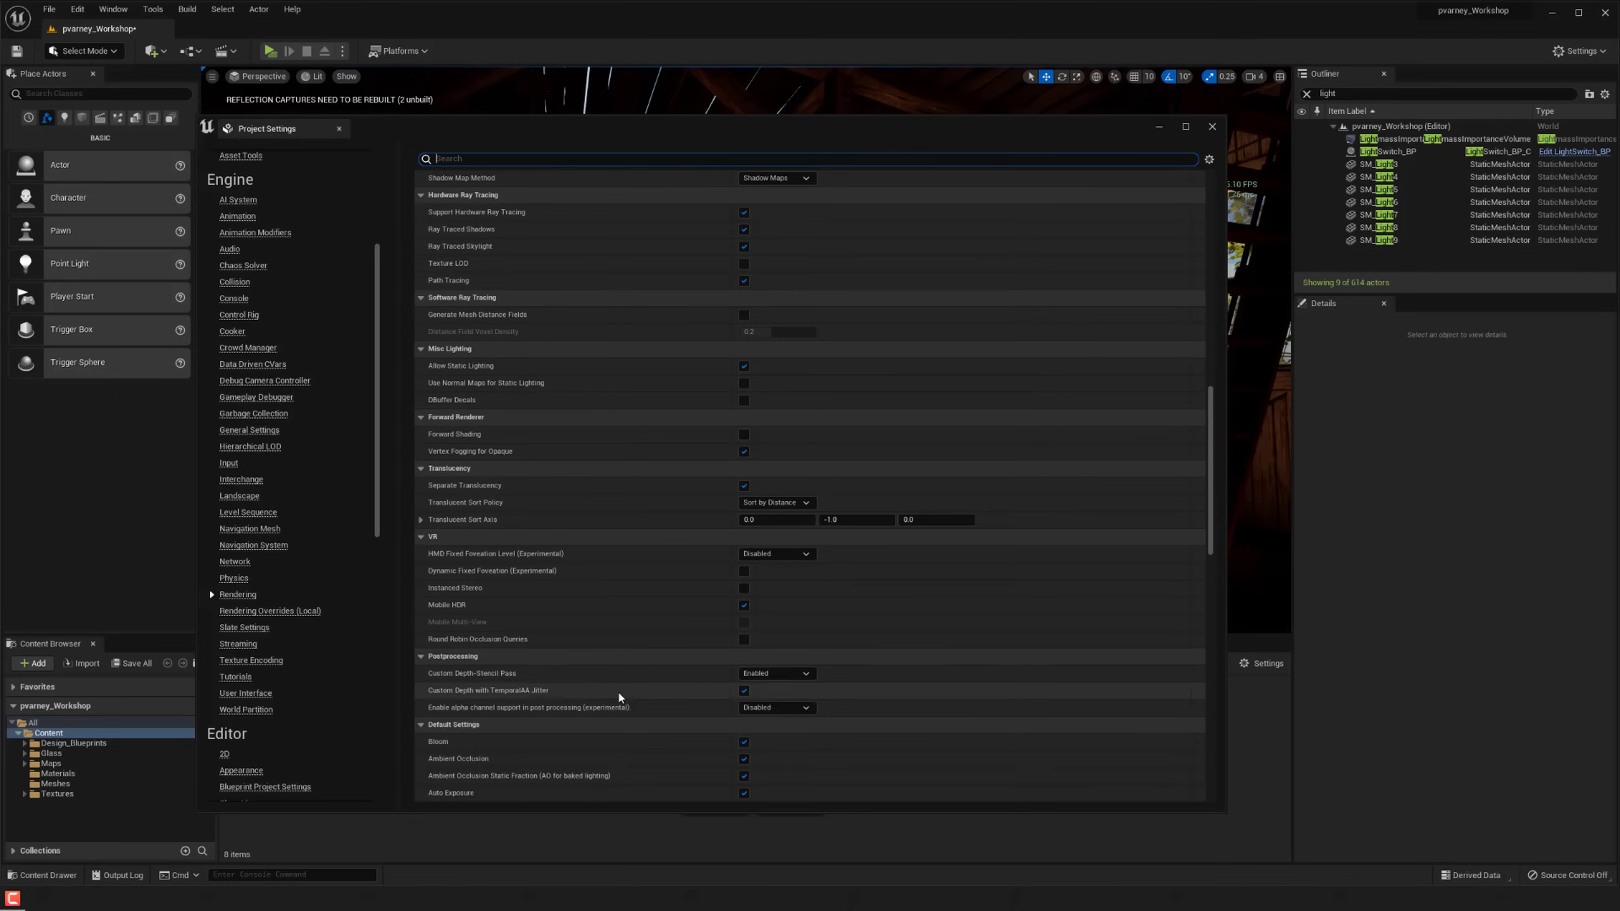
scroll(625, 694, "down", 14)
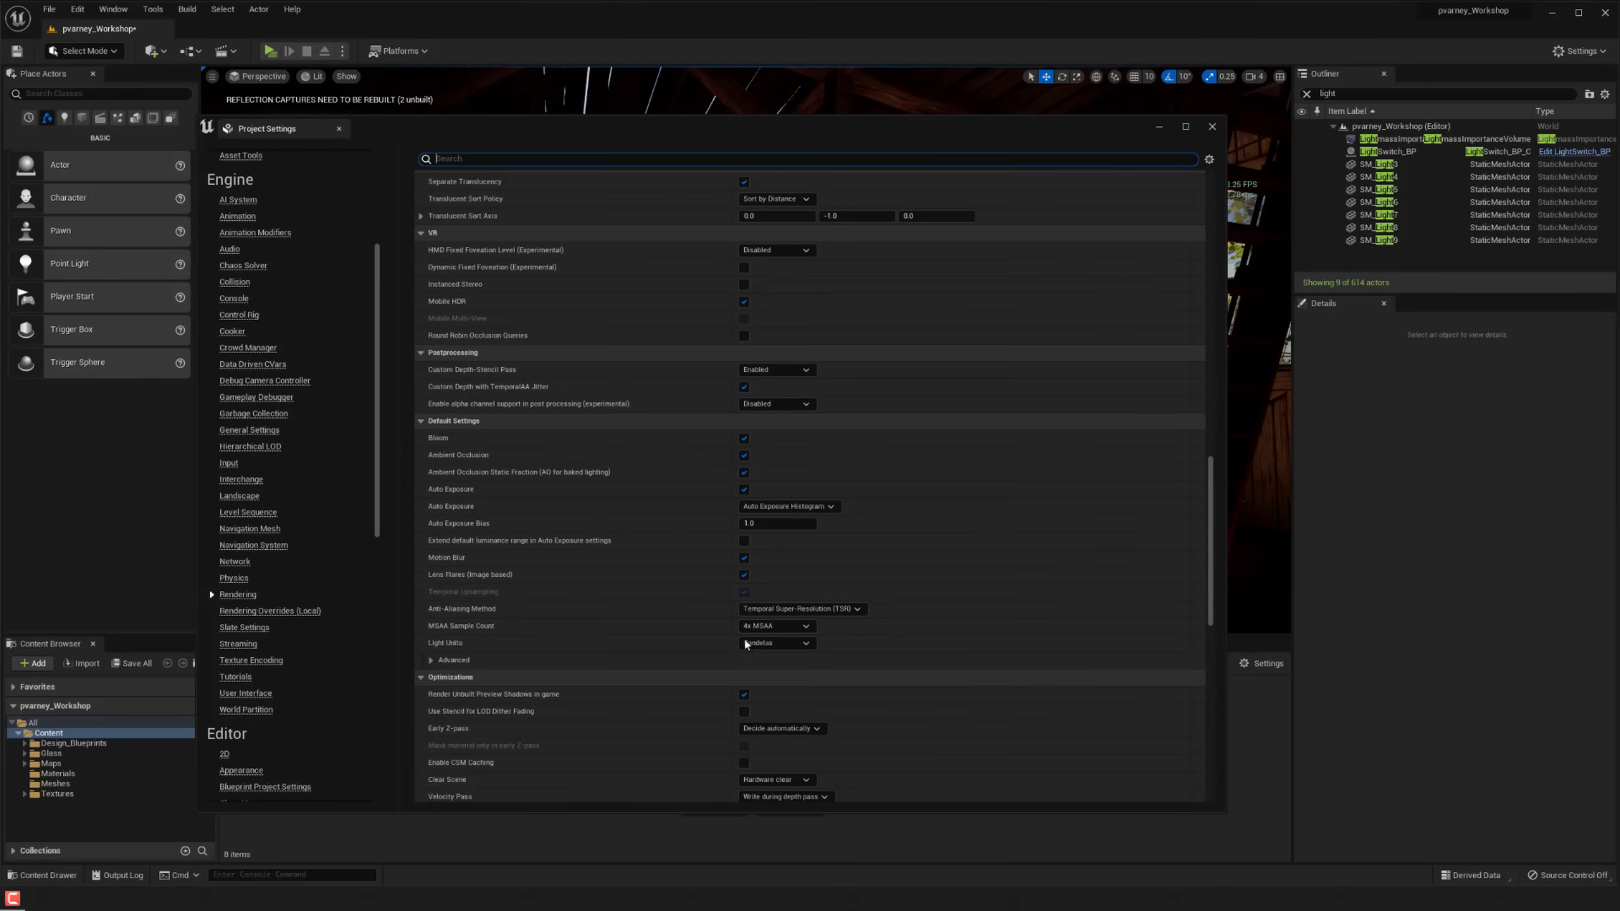
left_click_drag(1215, 543, 1232, 261)
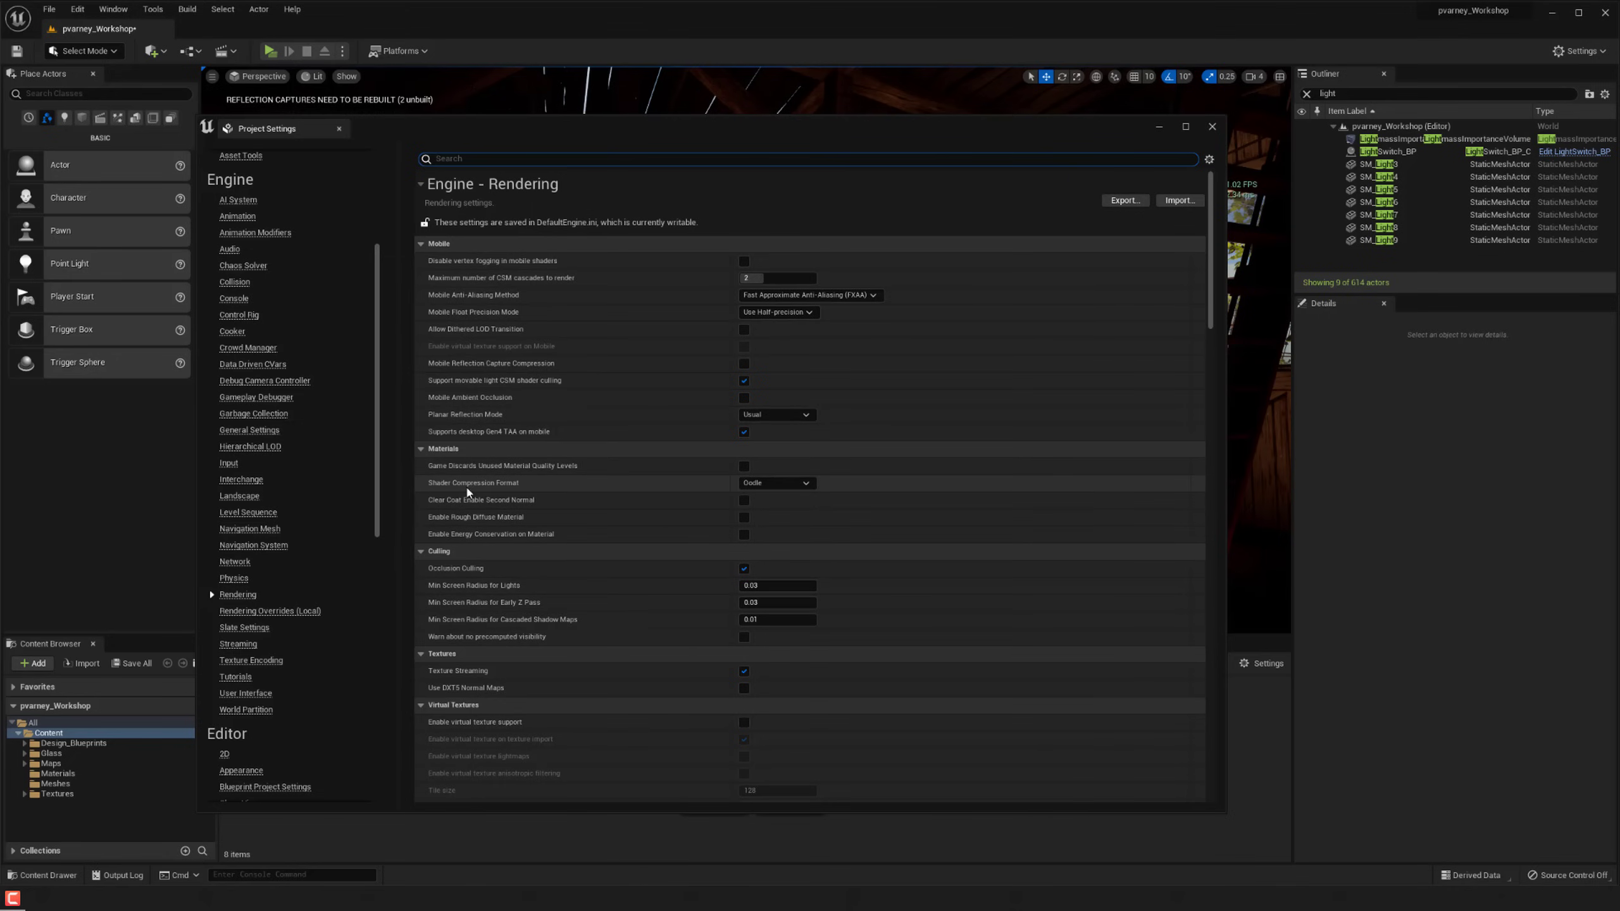
scroll(577, 692, "down", 2)
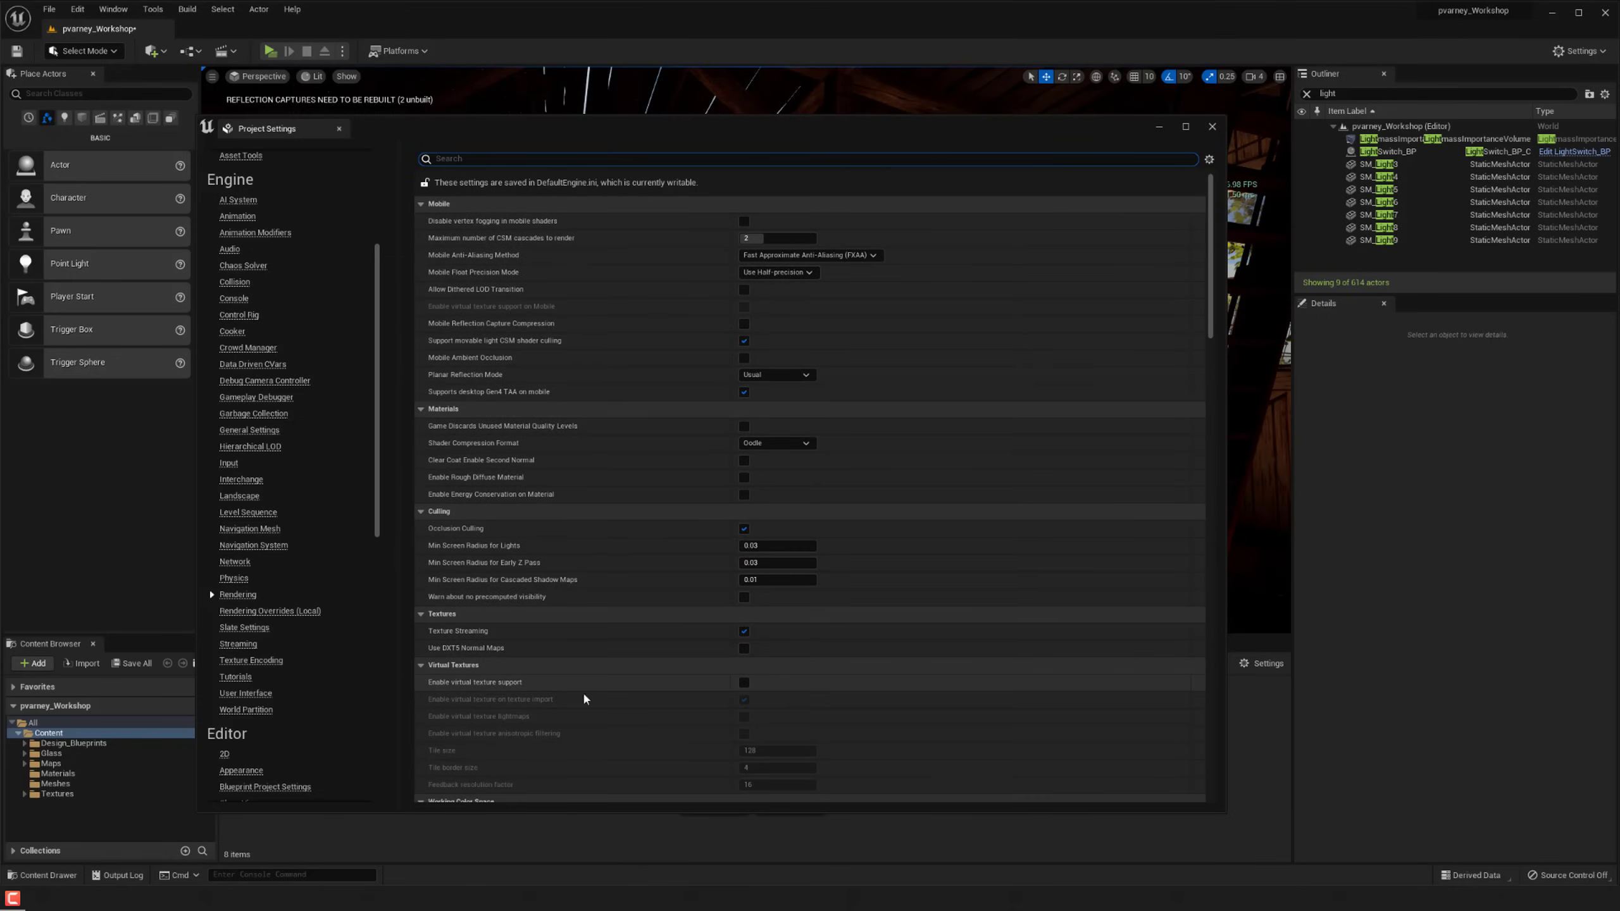
scroll(613, 484, "up", 2)
Search the Rendering settings for "lumen" and check the Ray Lighting Mode and Reflection Method options, keeping Surface Cache and Lumen.
type("lumen")
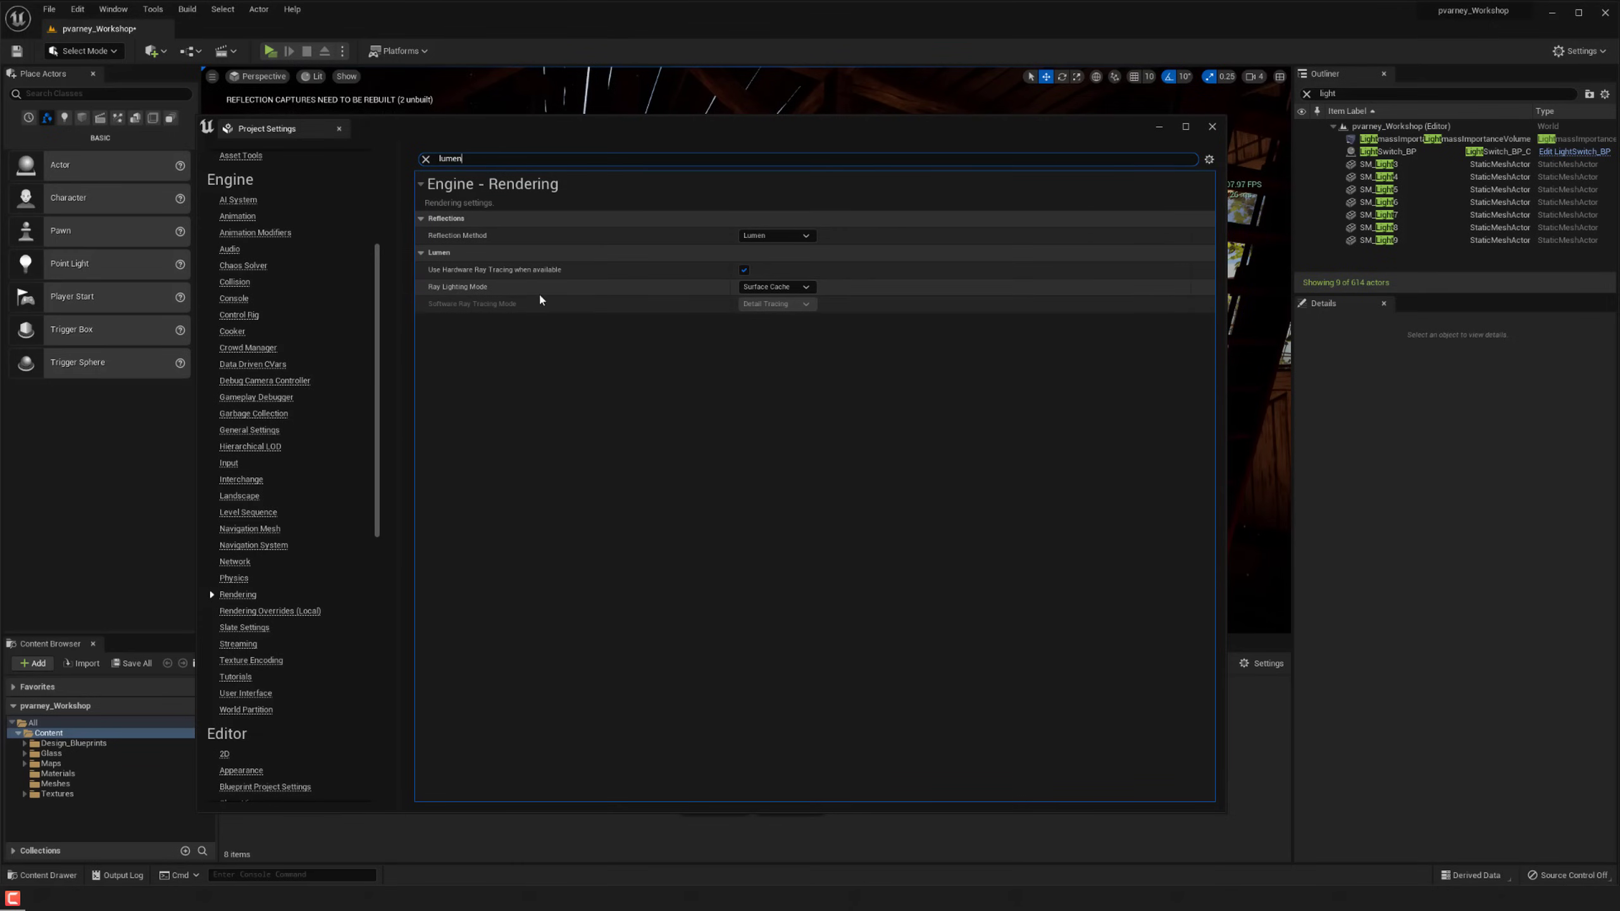
left_click(759, 290)
left_click(782, 299)
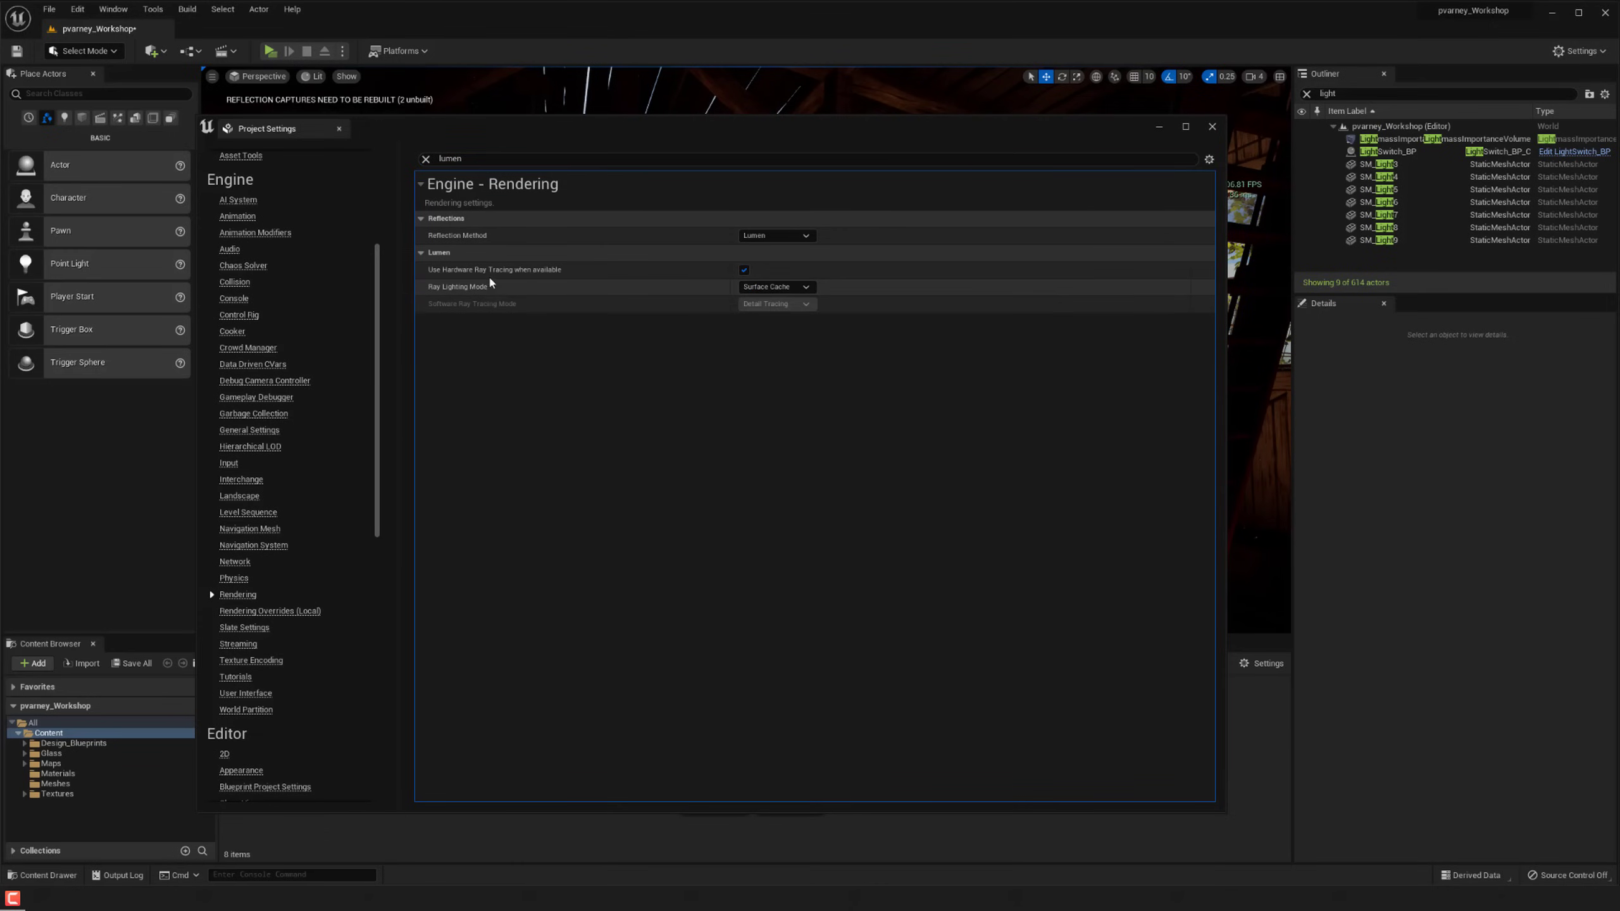
left_click(768, 236)
left_click(759, 260)
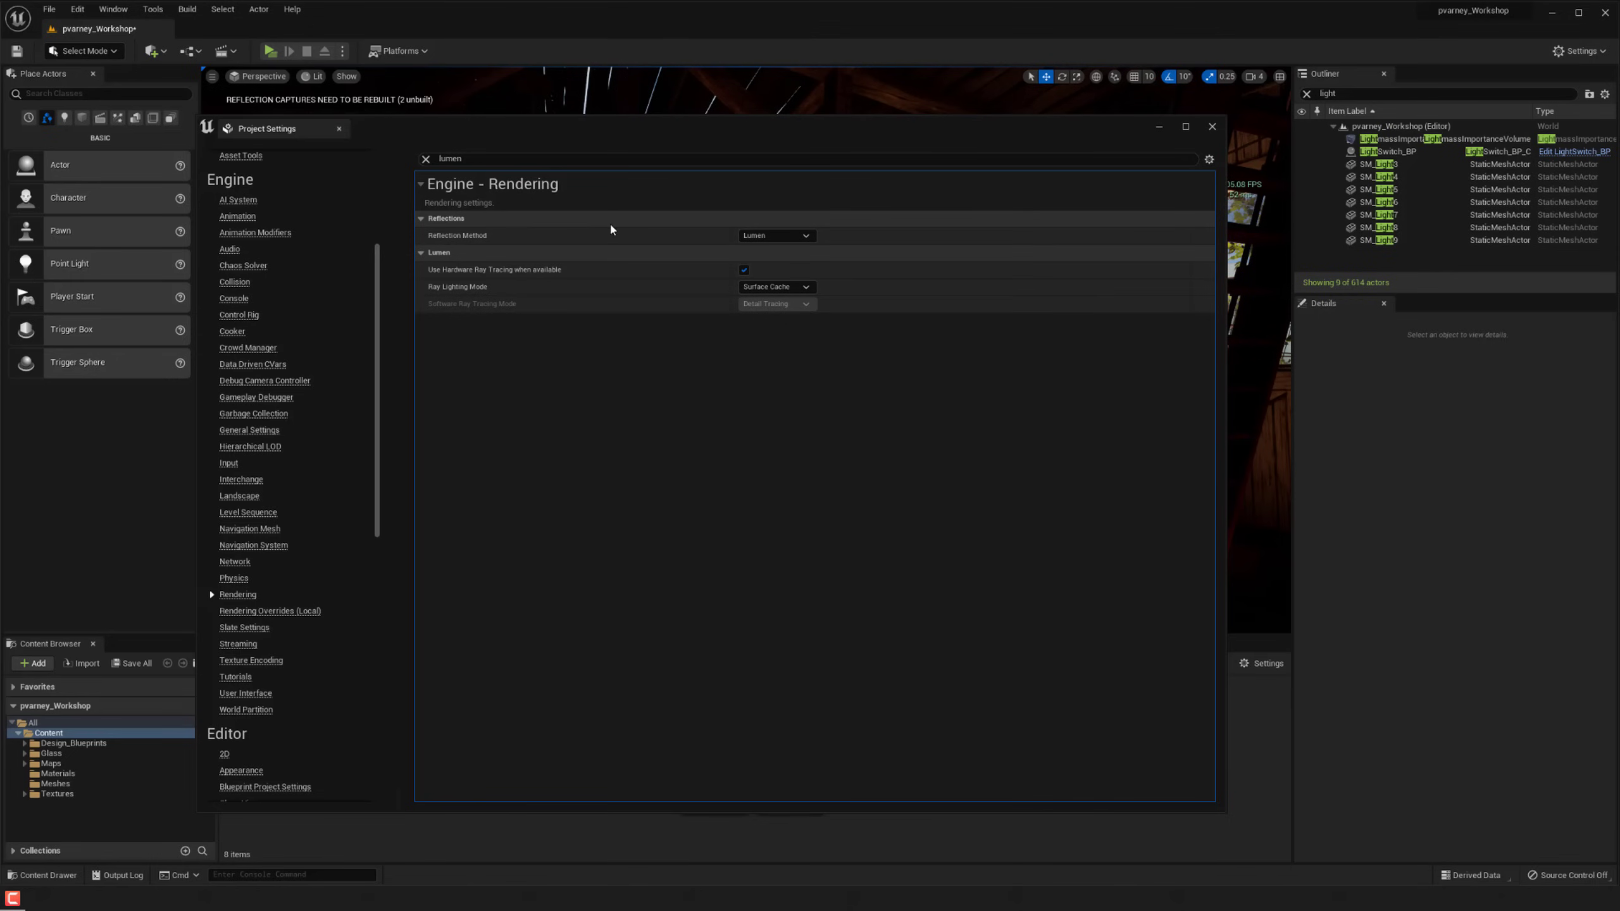
Close the Project Settings and save the modified pvarney_Workshop level.
left_click(1212, 126)
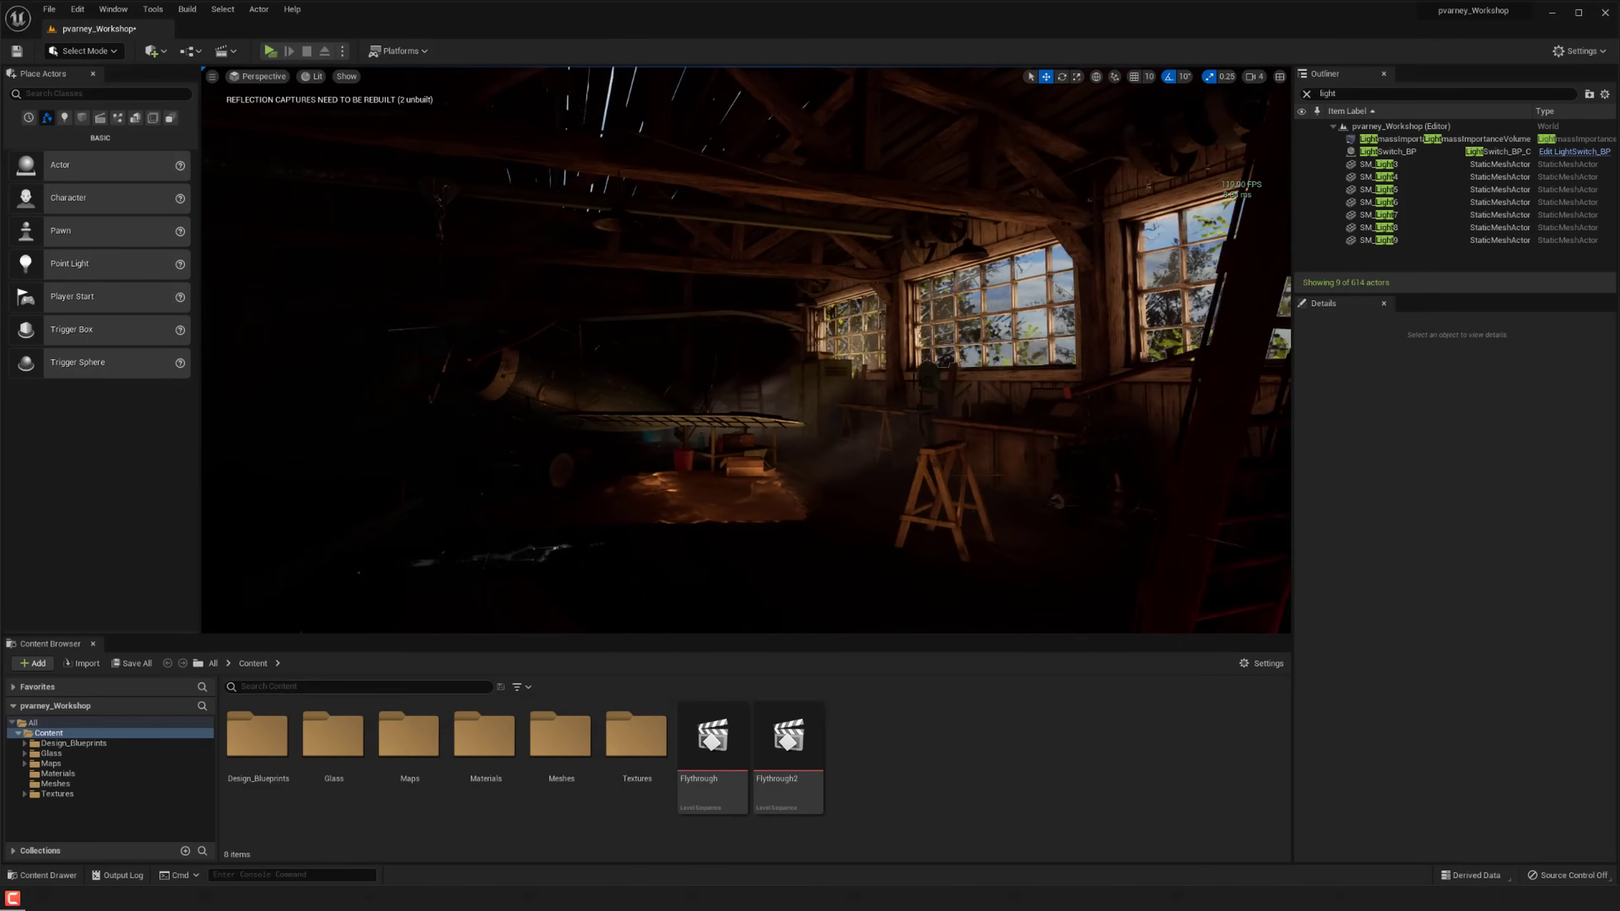
right_click_drag(746, 350, 779, 376)
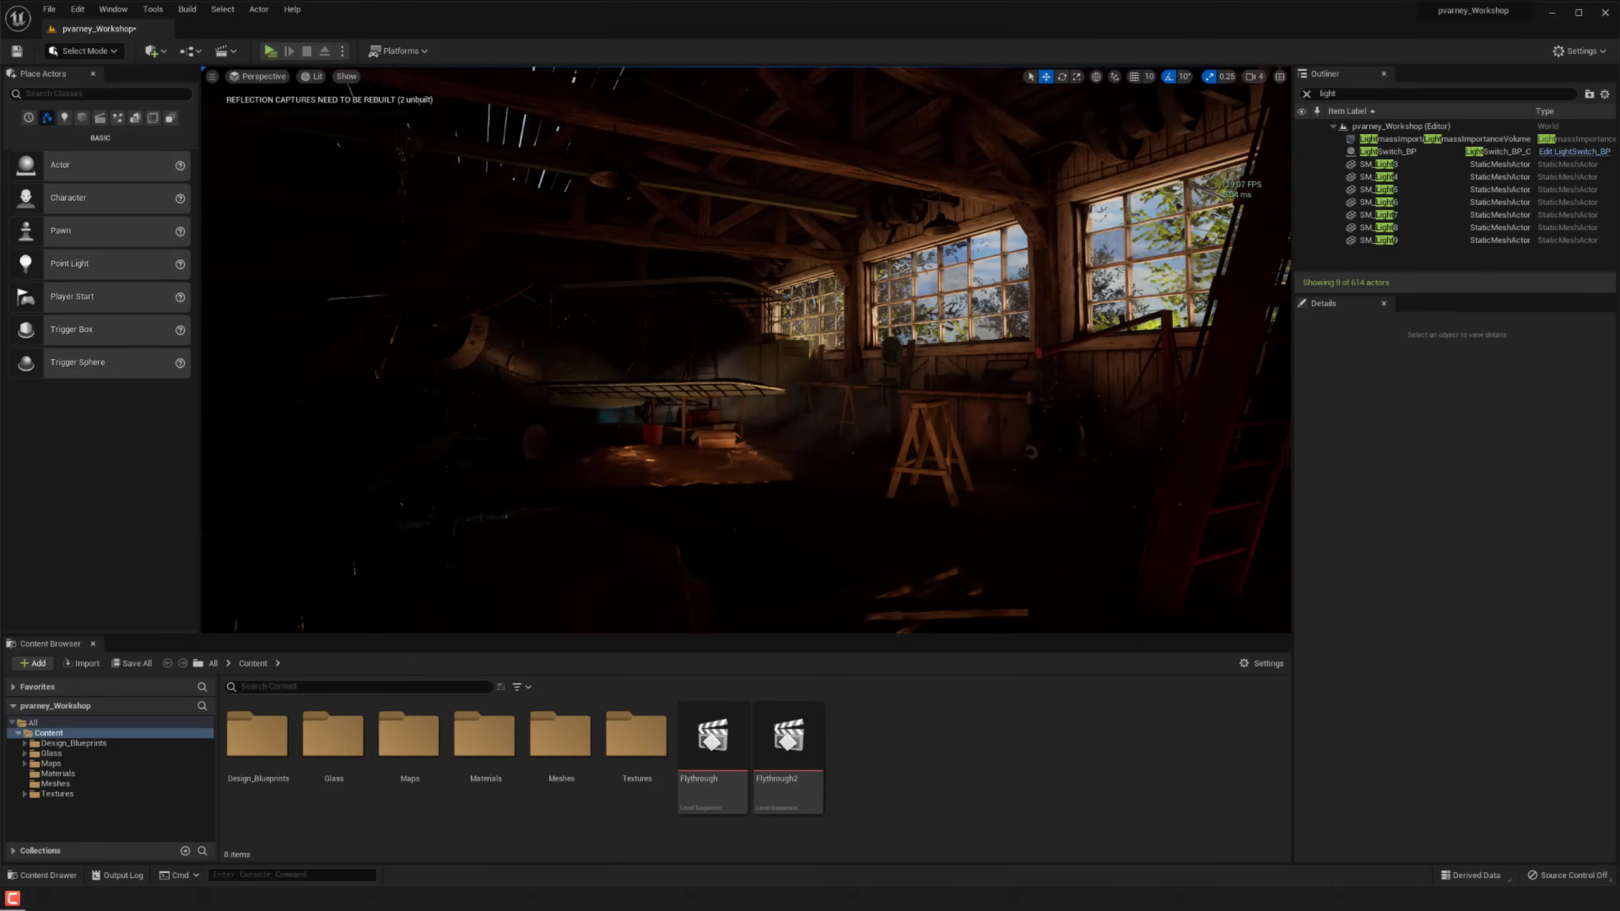
key("ctrl+shift+s")
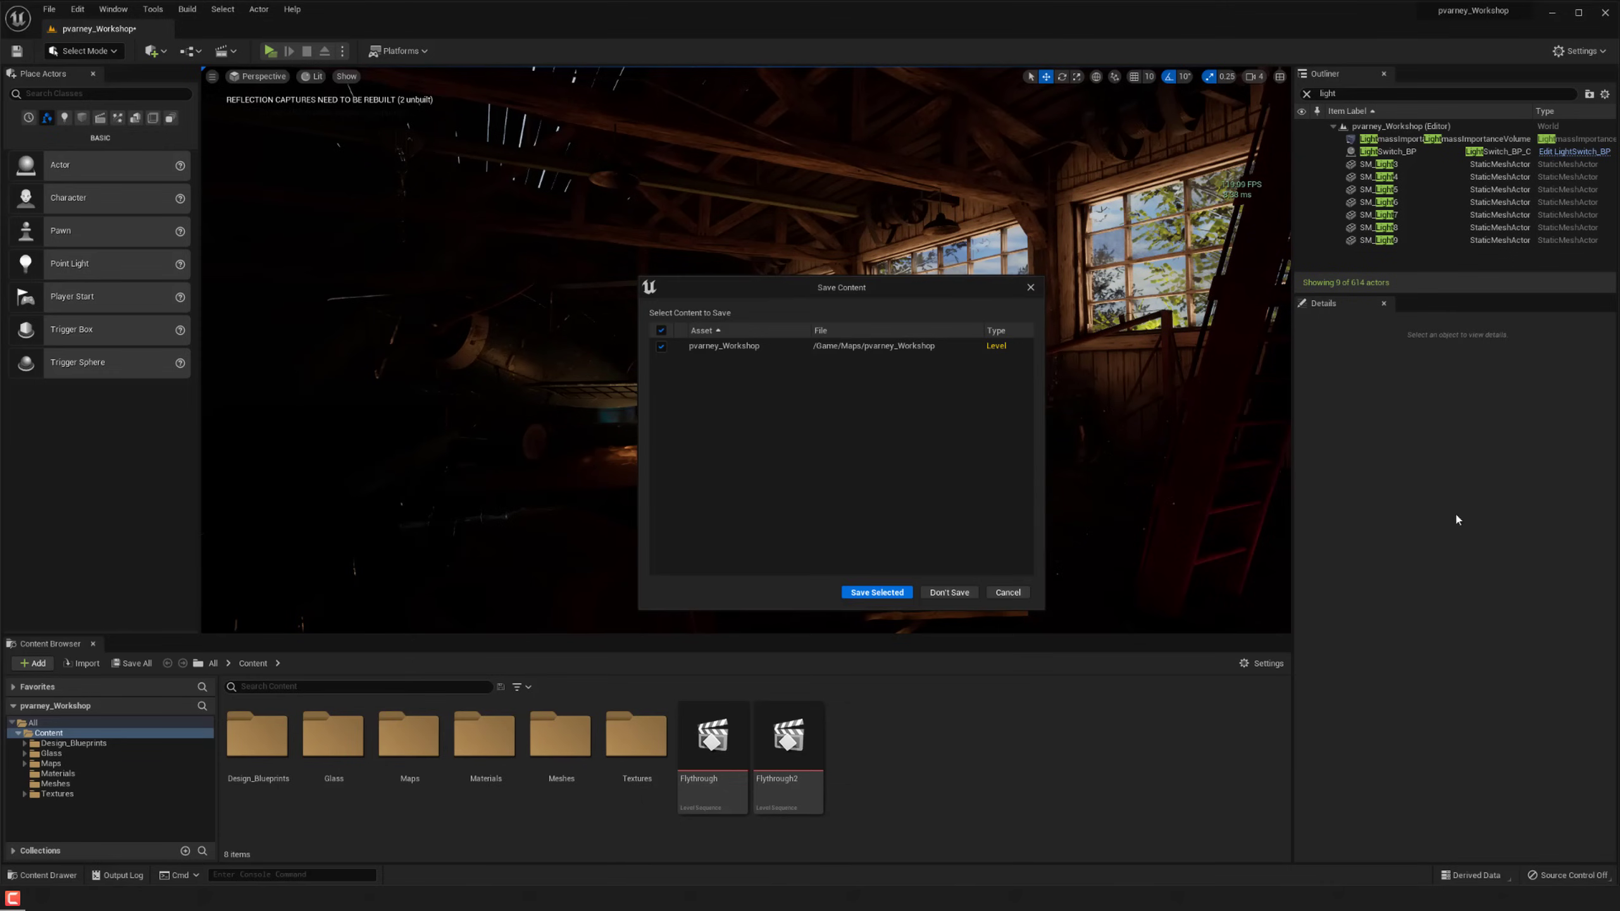
left_click(888, 593)
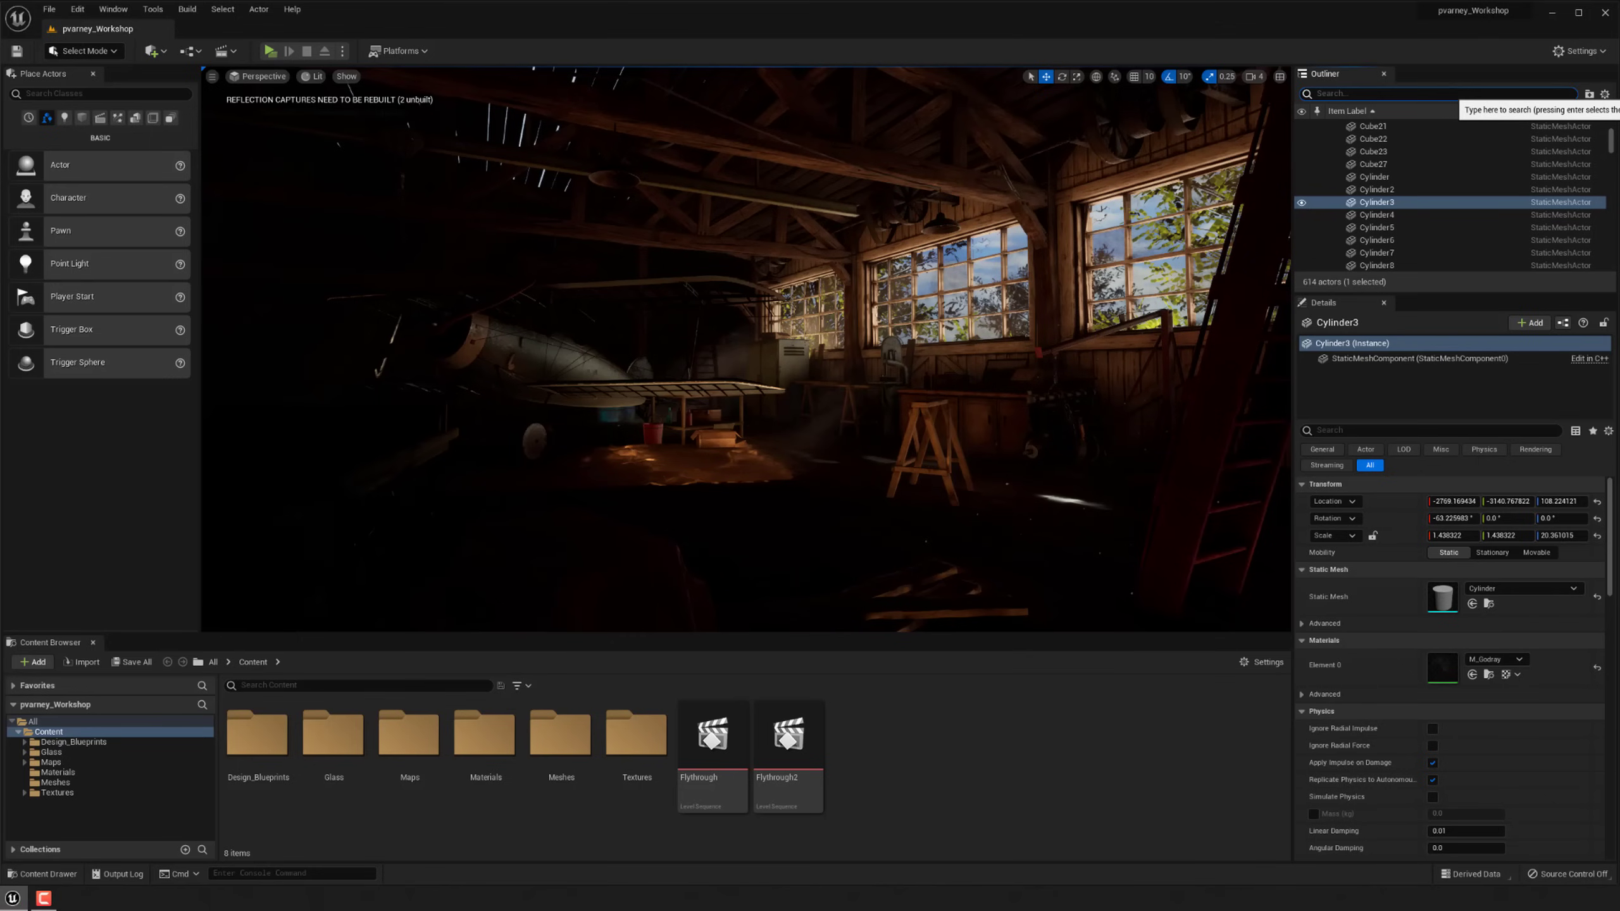
Find both sphere reflection captures with the Outliner search "refl", delete them, and clear the search.
type("refl")
left_click(1402, 141)
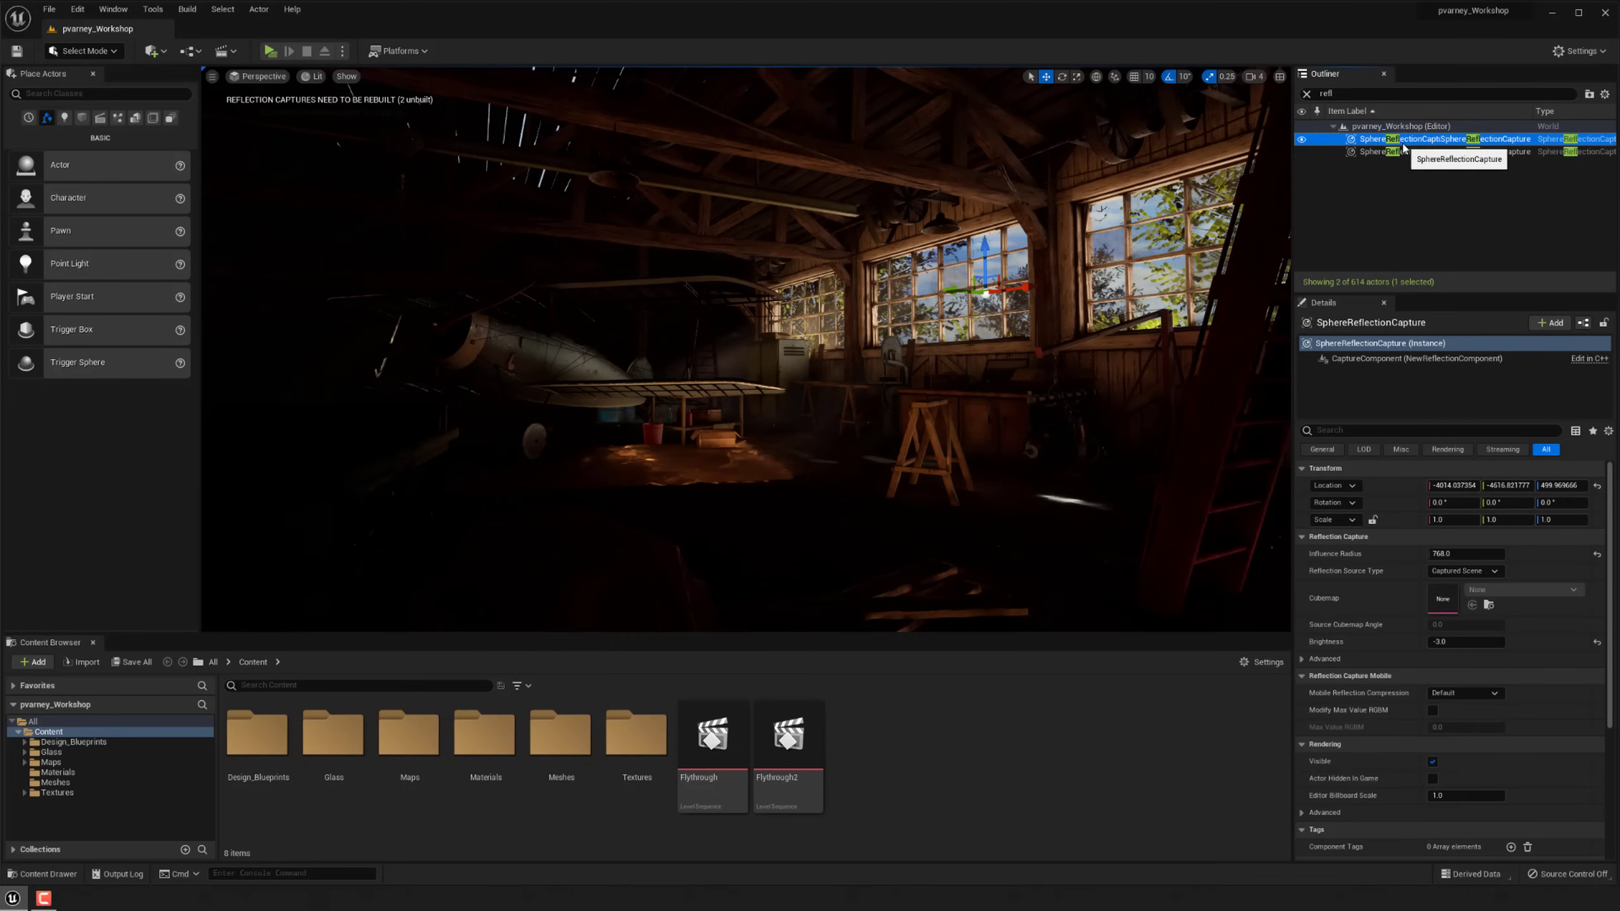
left_click(1383, 153, "shift")
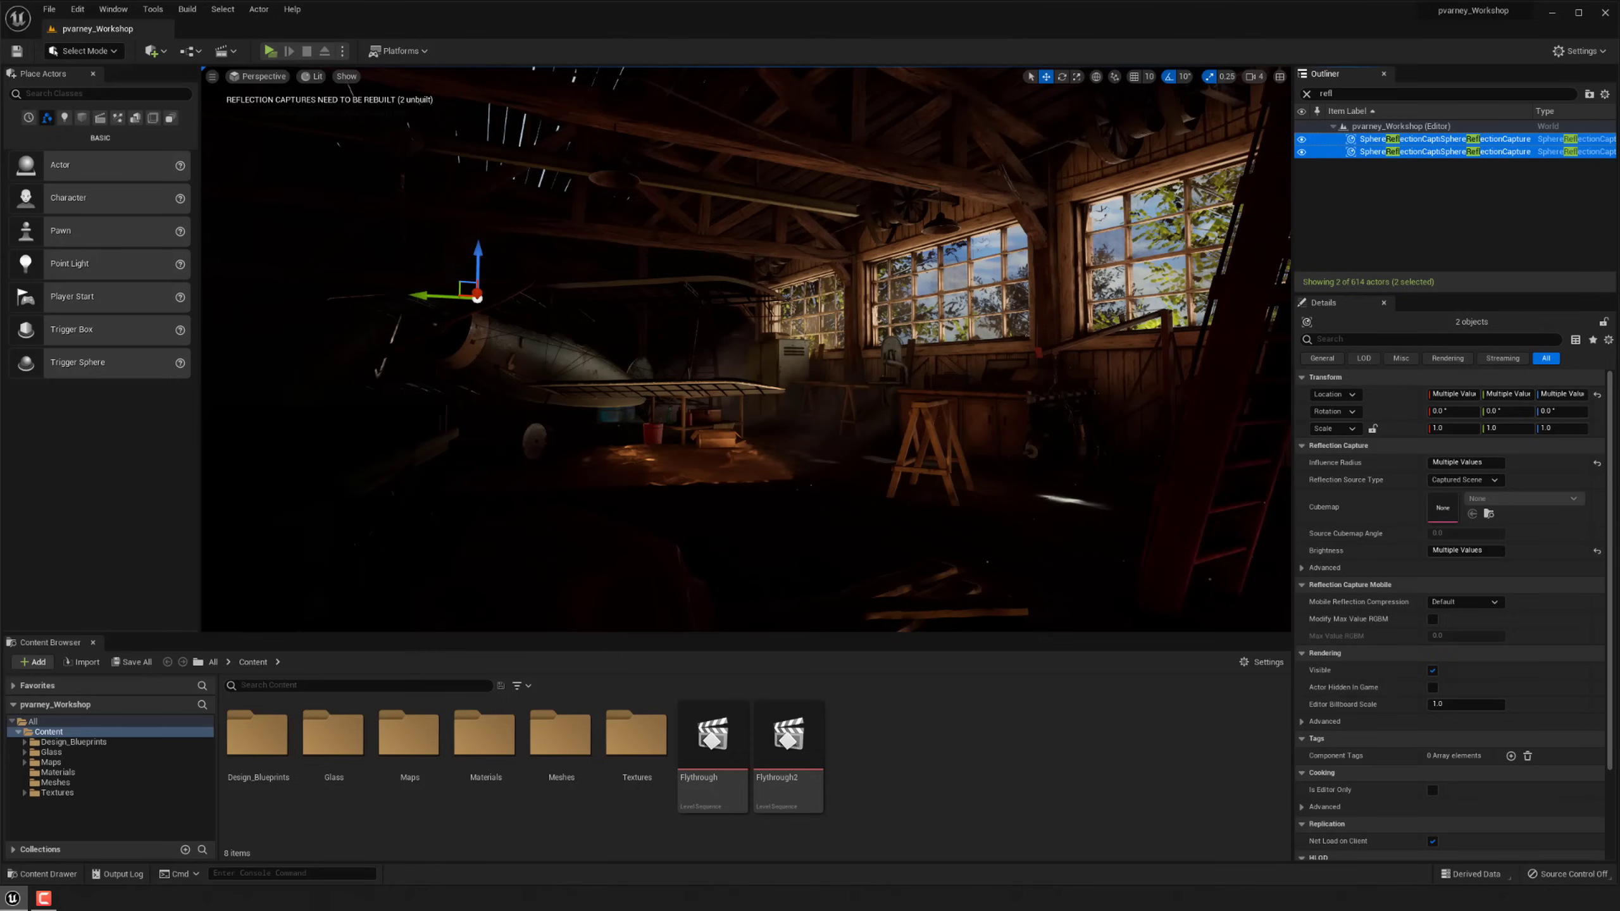
right_click_drag(746, 350, 739, 353)
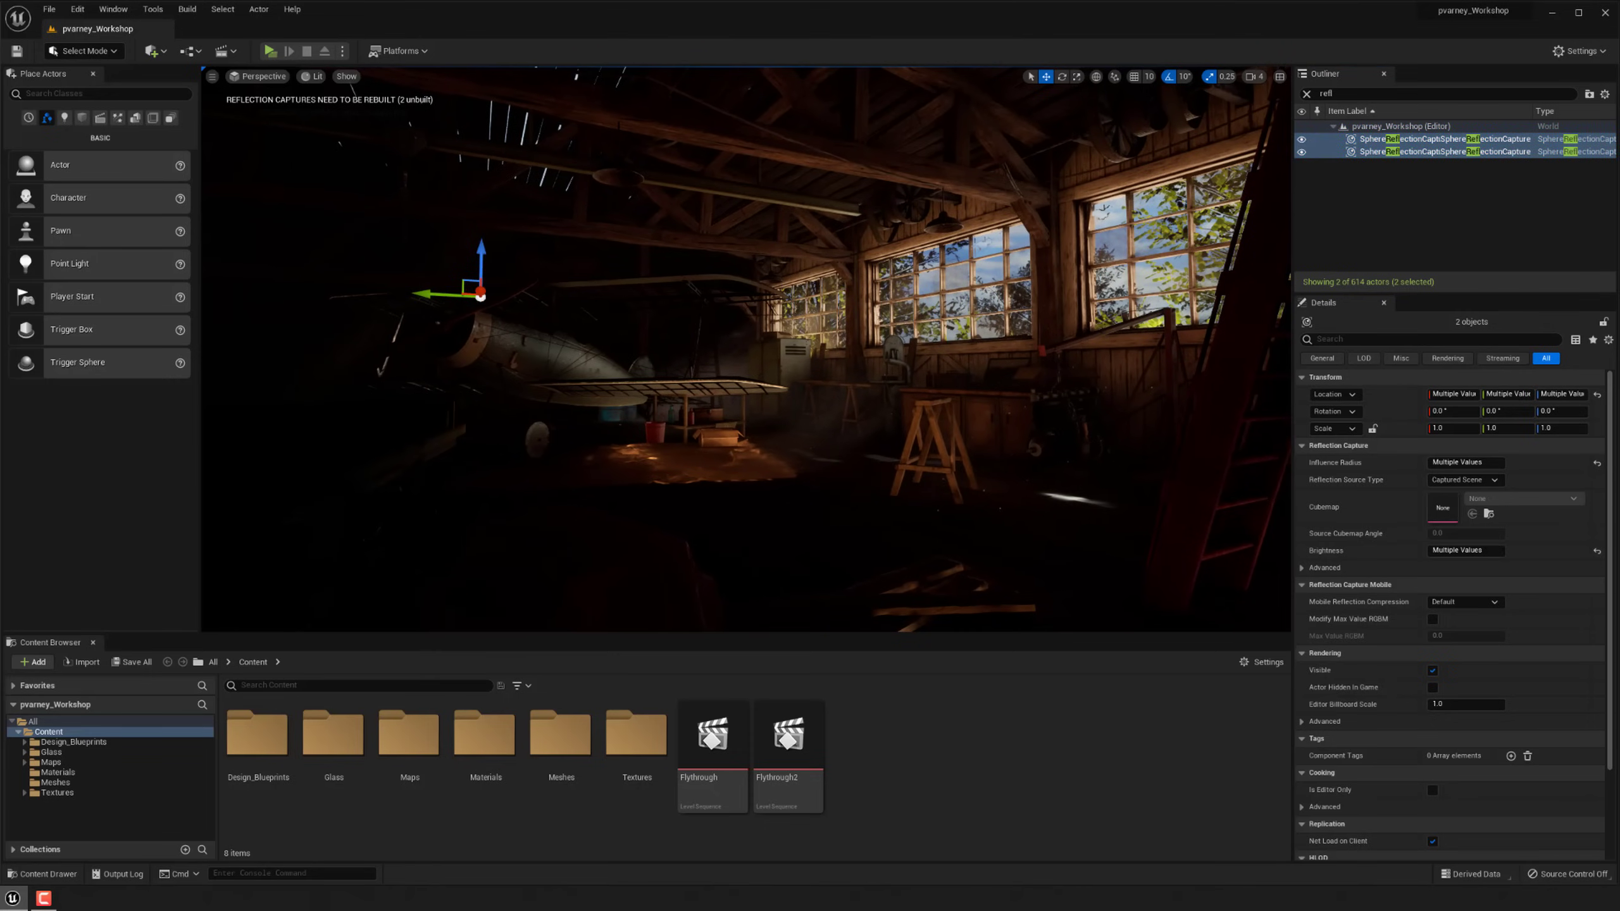
key("Delete")
mouse_move(746, 350)
right_mouse_down()
mouse_move(574, 287)
mouse_move(740, 353)
right_mouse_up()
left_click(1306, 94)
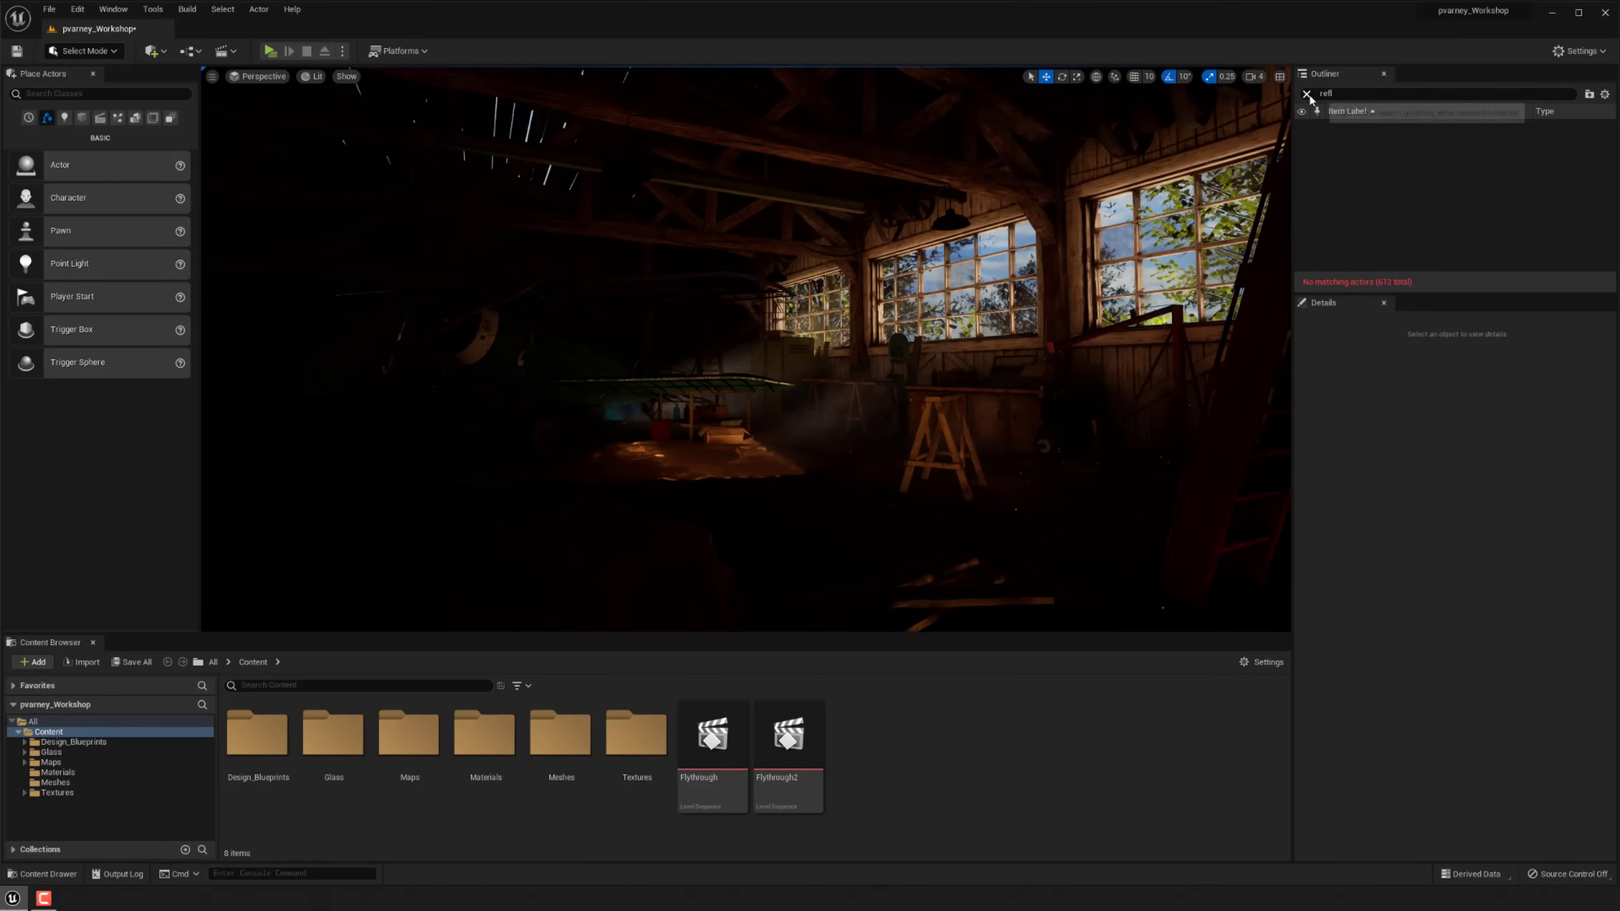
Look through the full actor list in the Outliner for leftover lighting-related actors.
scroll(1422, 189, "down", 5)
scroll(1467, 188, "down", 10)
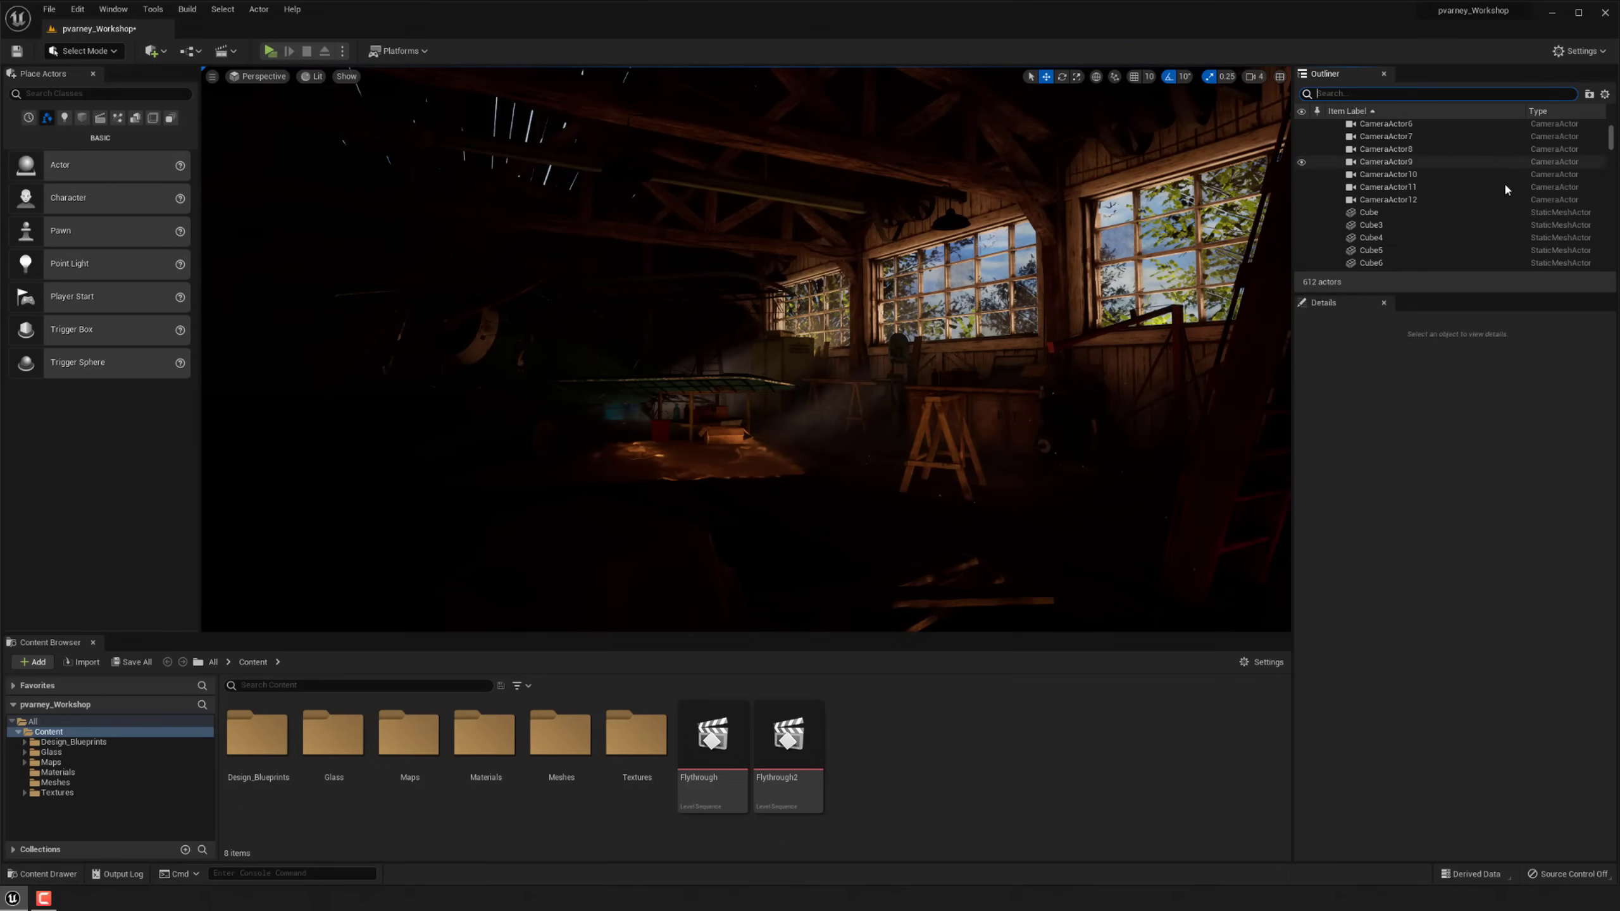
left_click_drag(1609, 151, 1617, 262)
scroll(1470, 193, "down", 5)
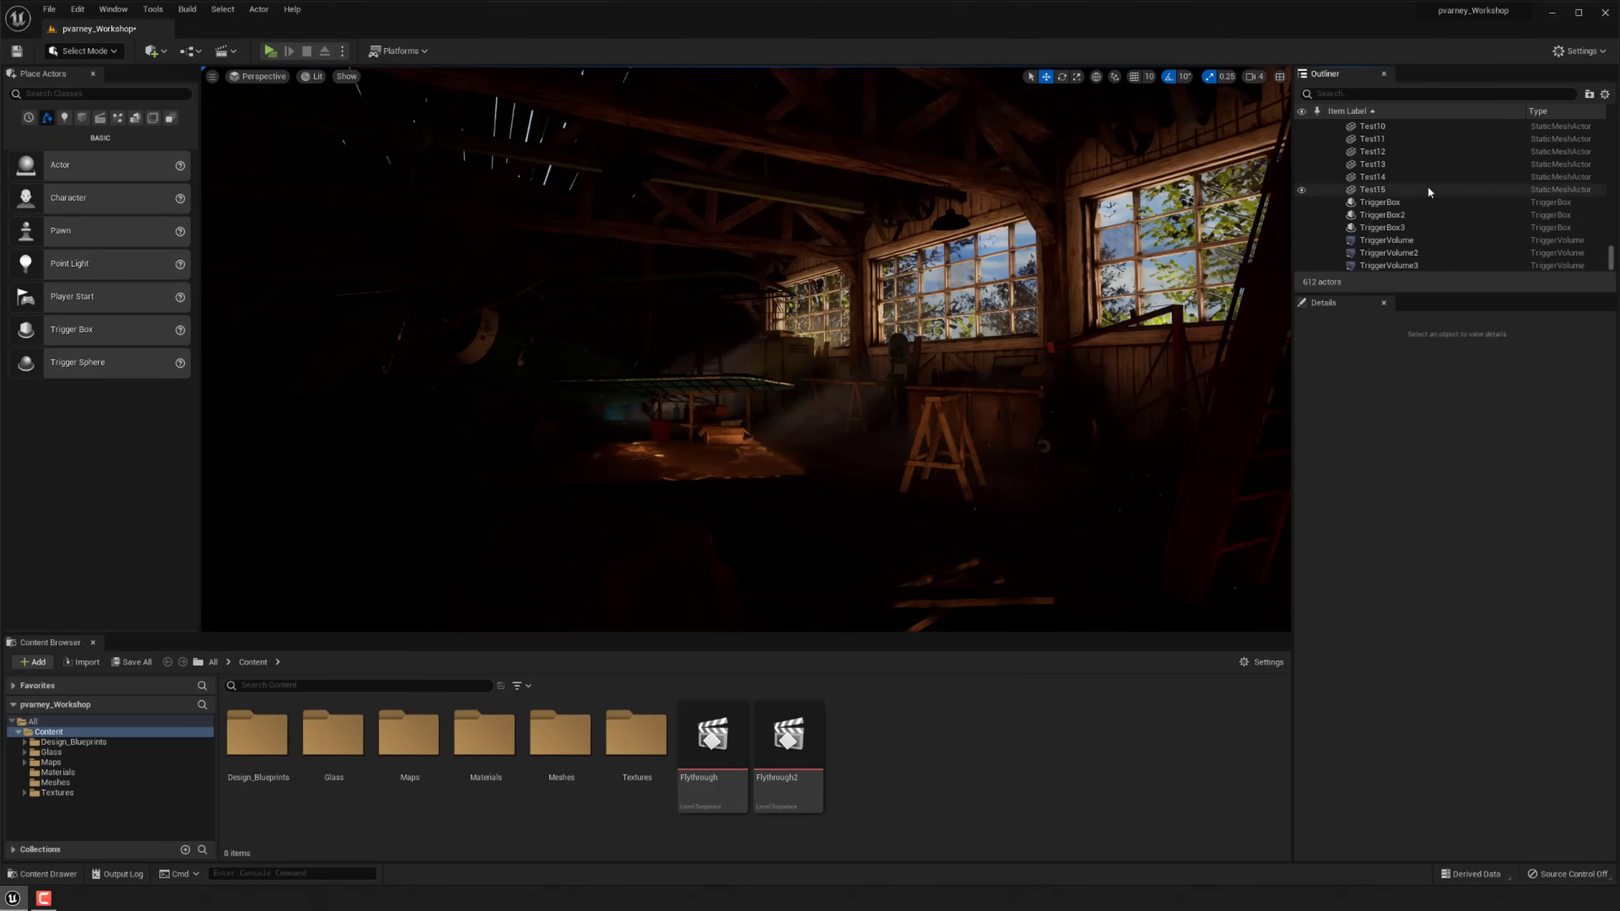
scroll(1467, 192, "up", 5)
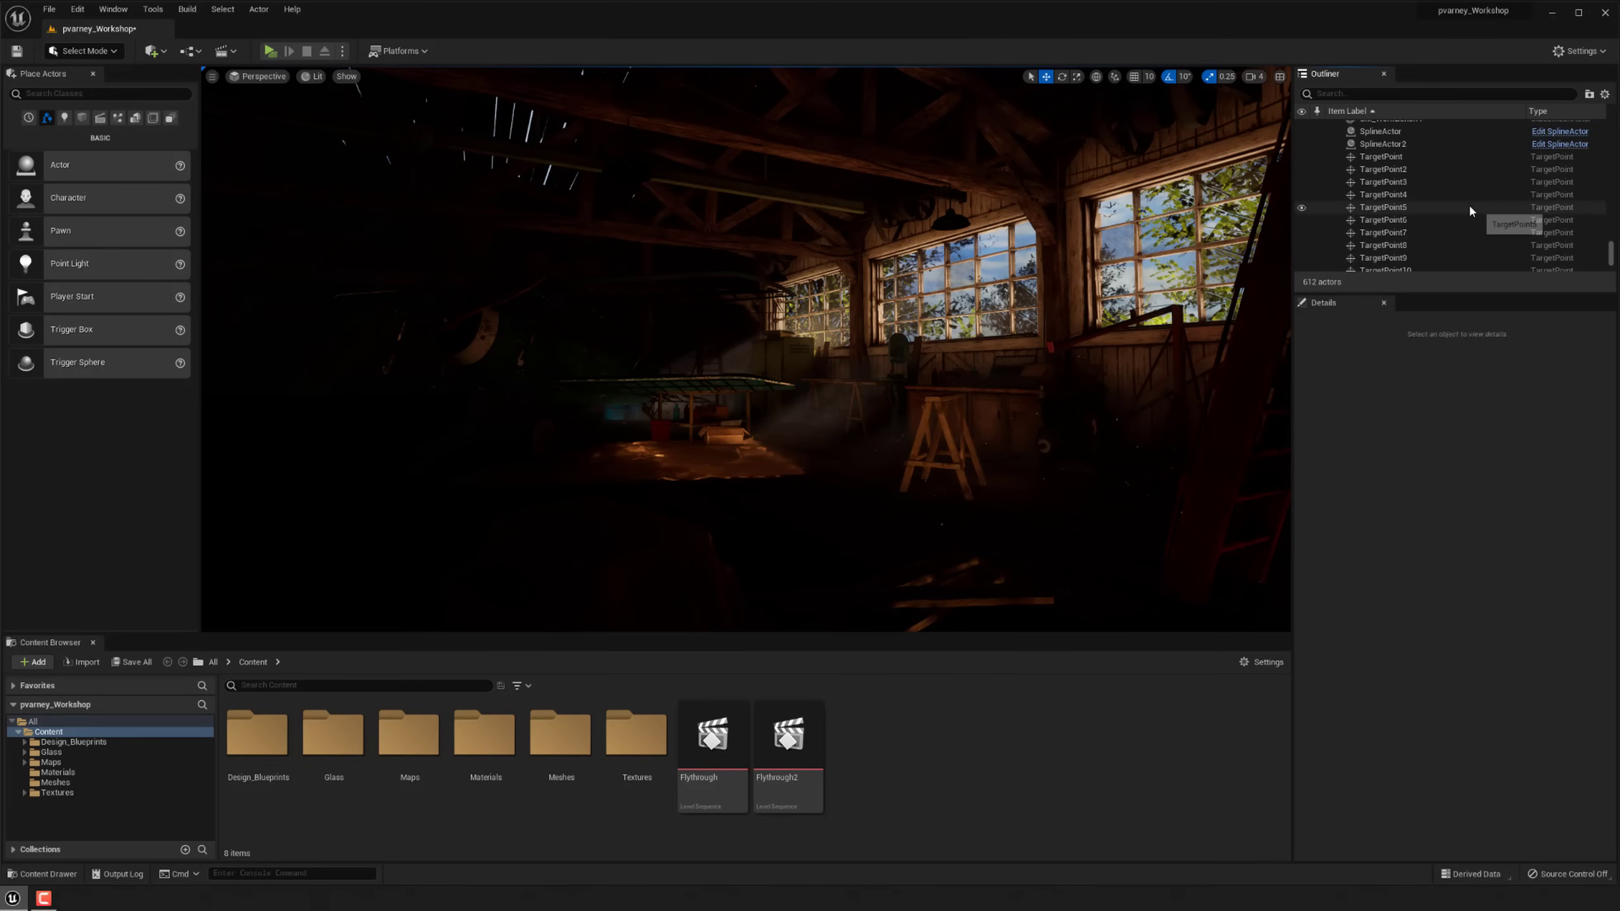
scroll(1457, 204, "up", 10)
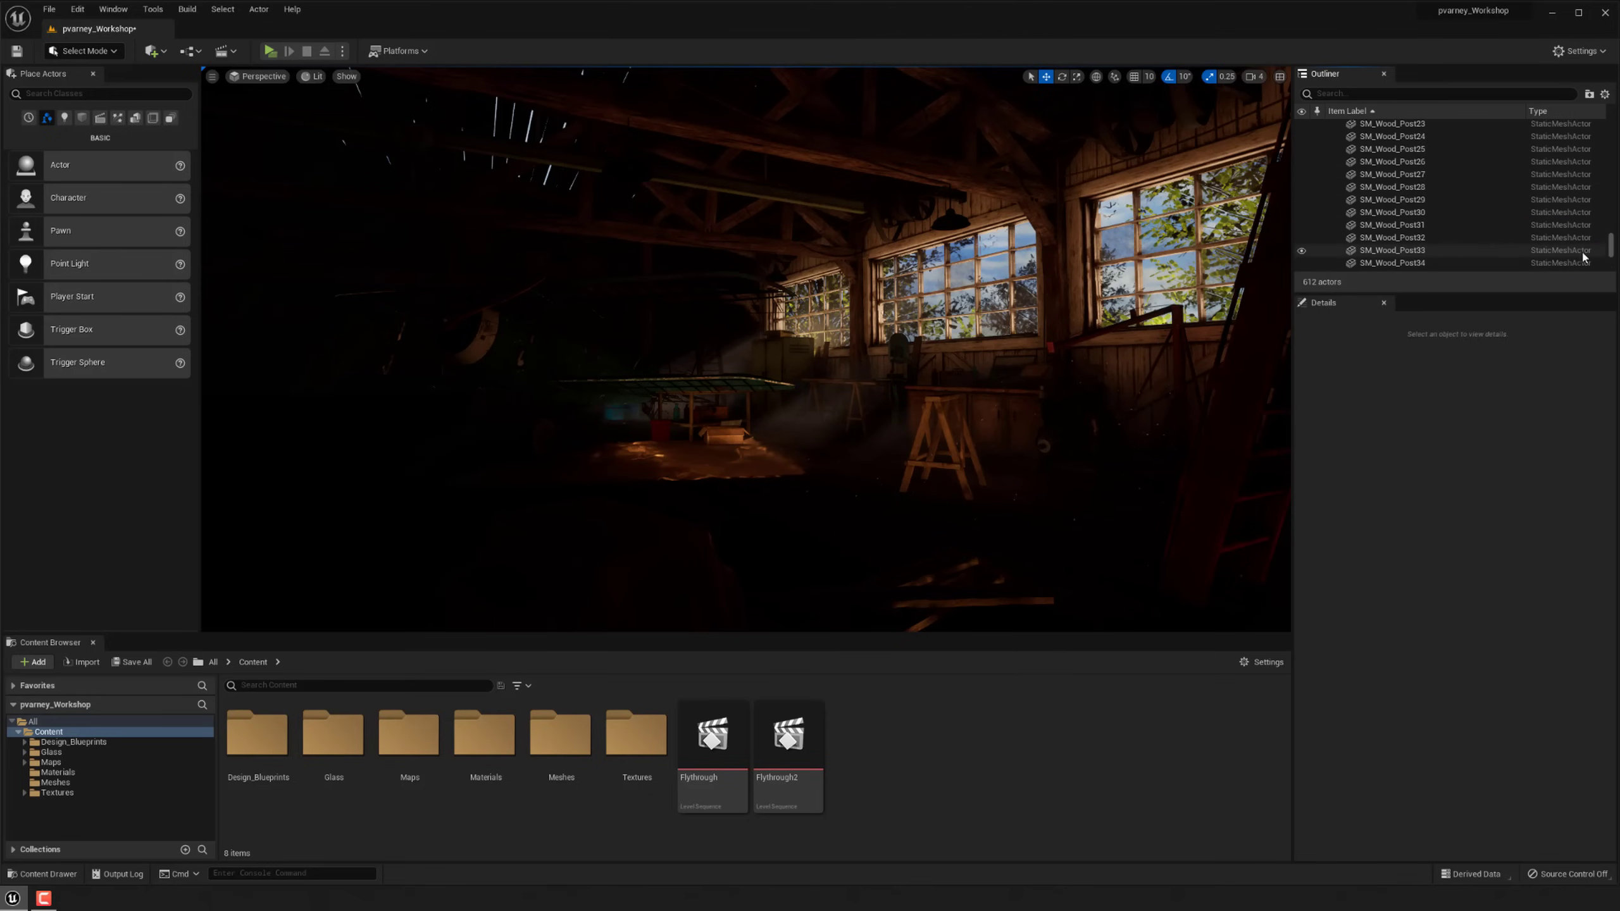
left_click_drag(1611, 252, 1617, 134)
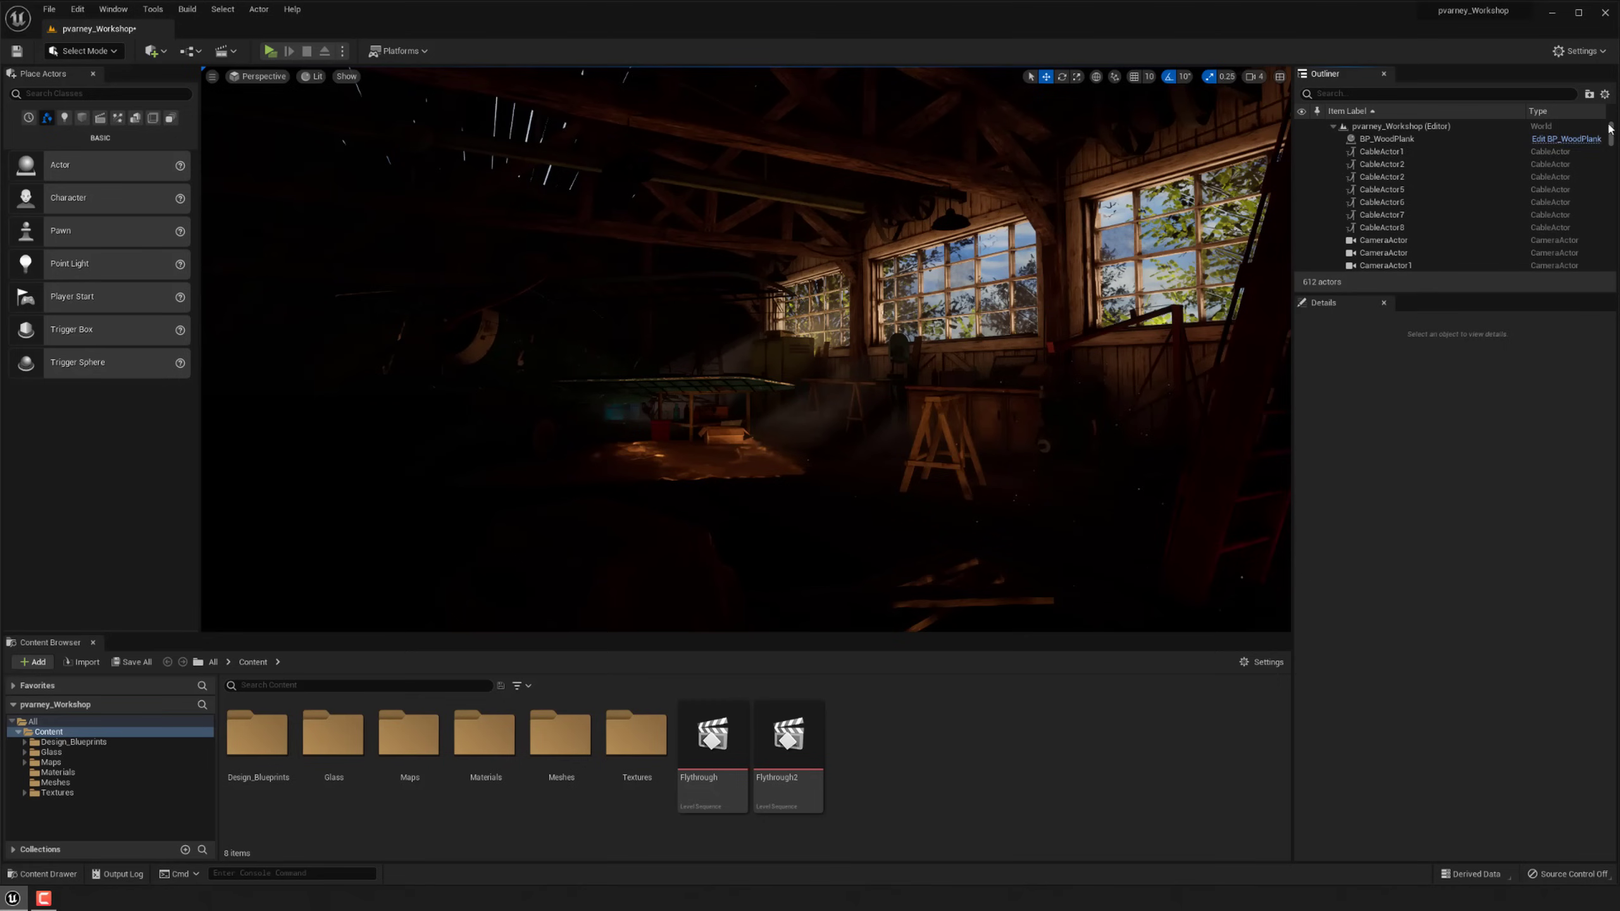
scroll(1486, 187, "down", 8)
scroll(1458, 208, "down", 15)
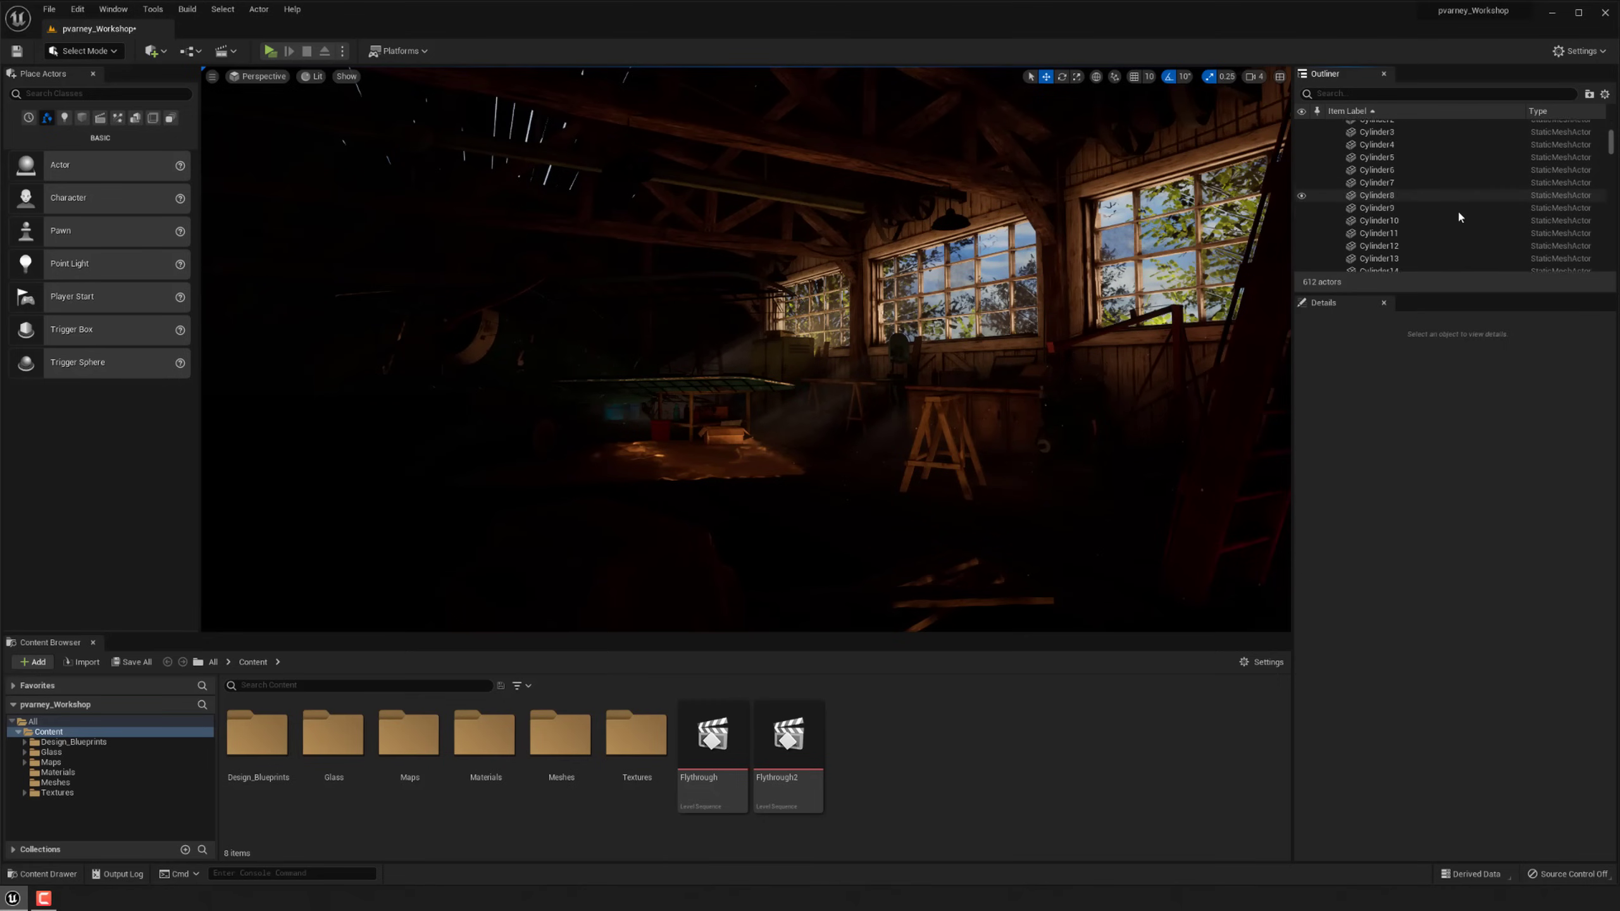
scroll(1612, 175, "down", 3)
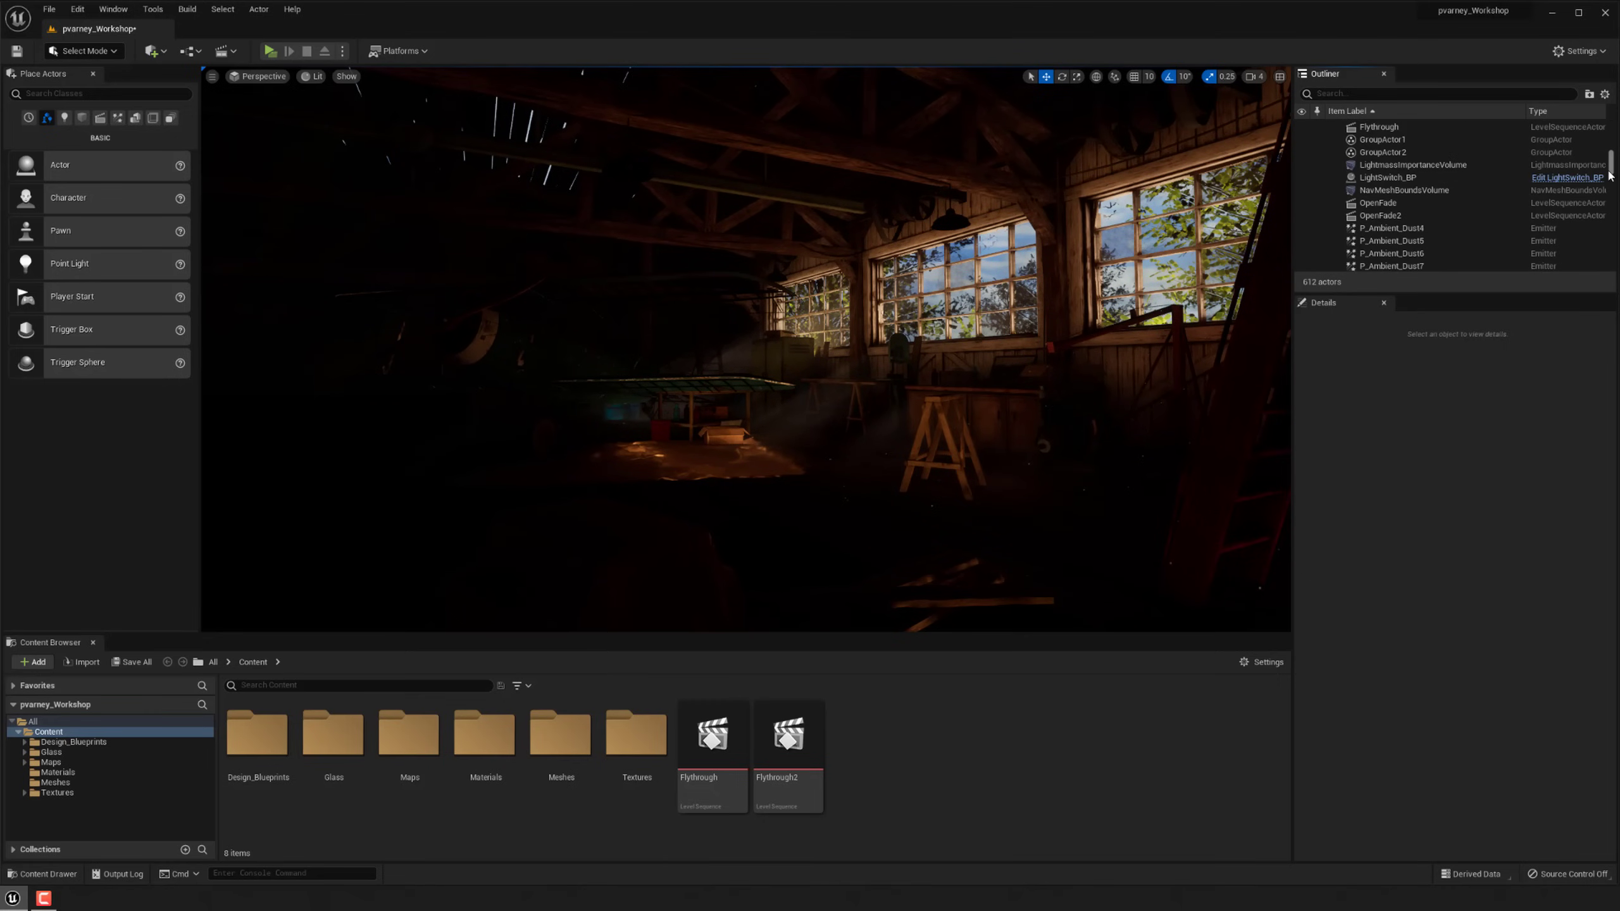
left_click(1388, 177)
key("Delete")
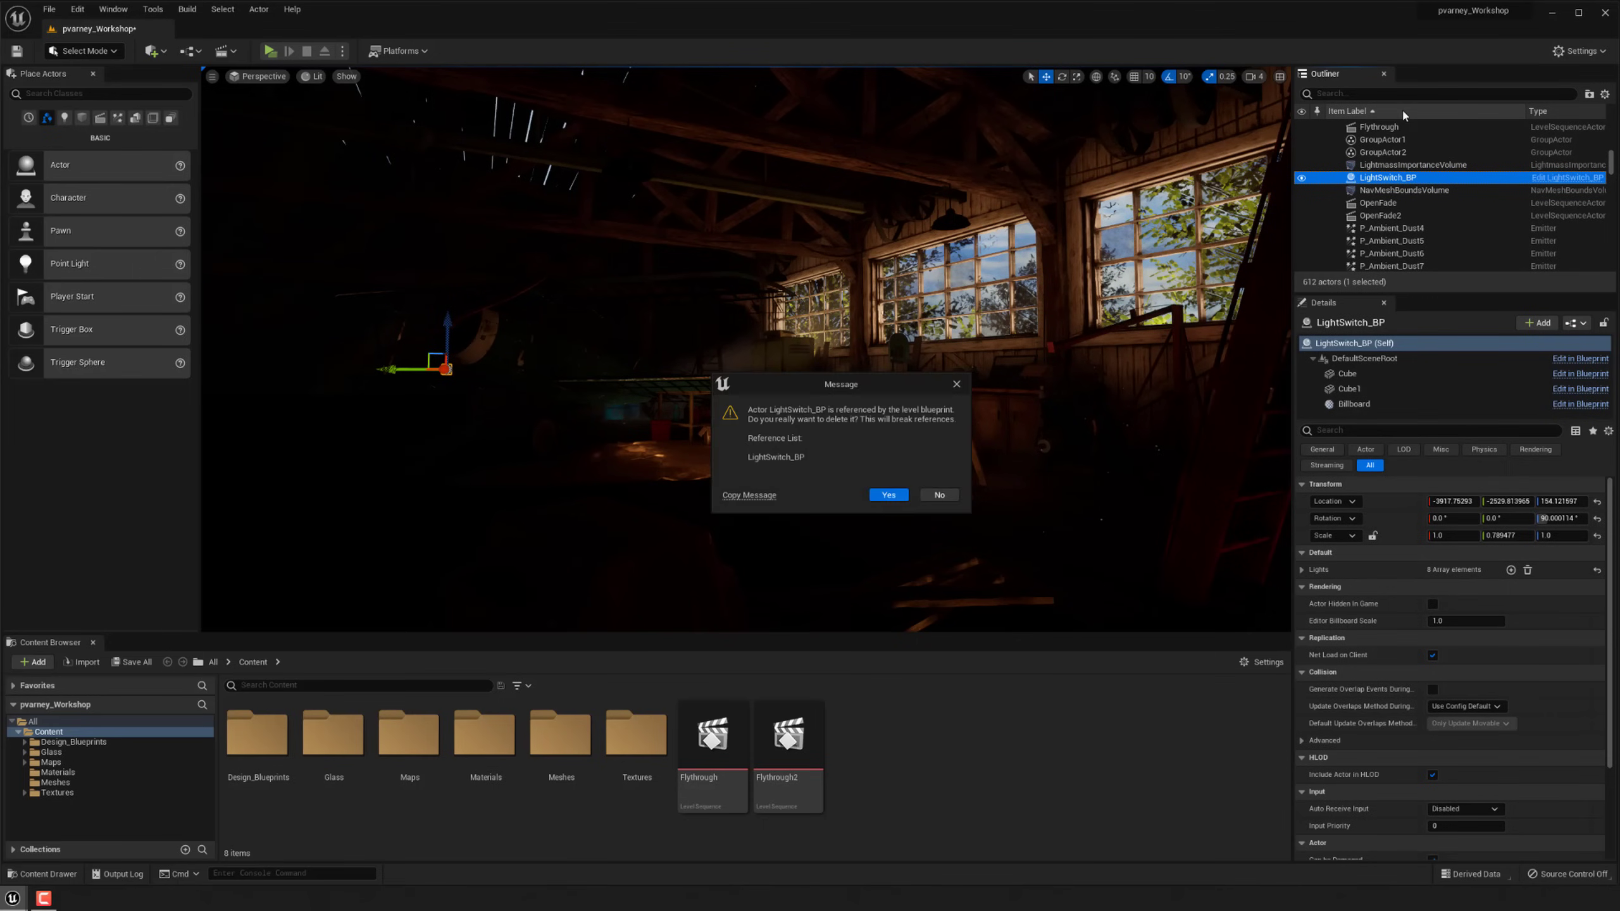
left_click(940, 497)
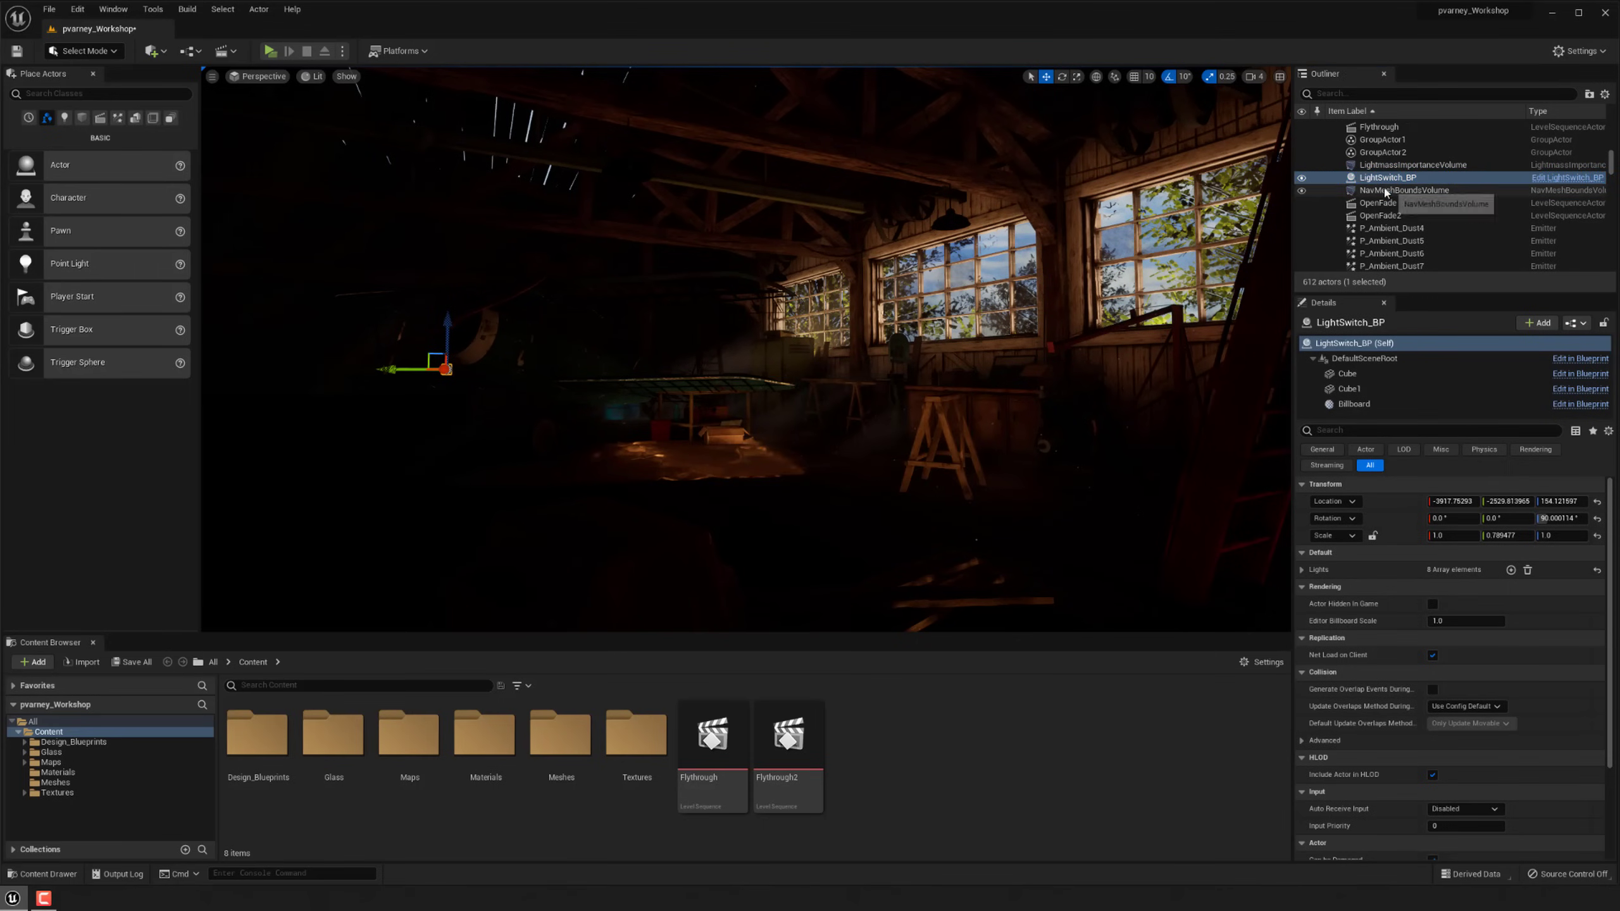
left_click(1387, 177)
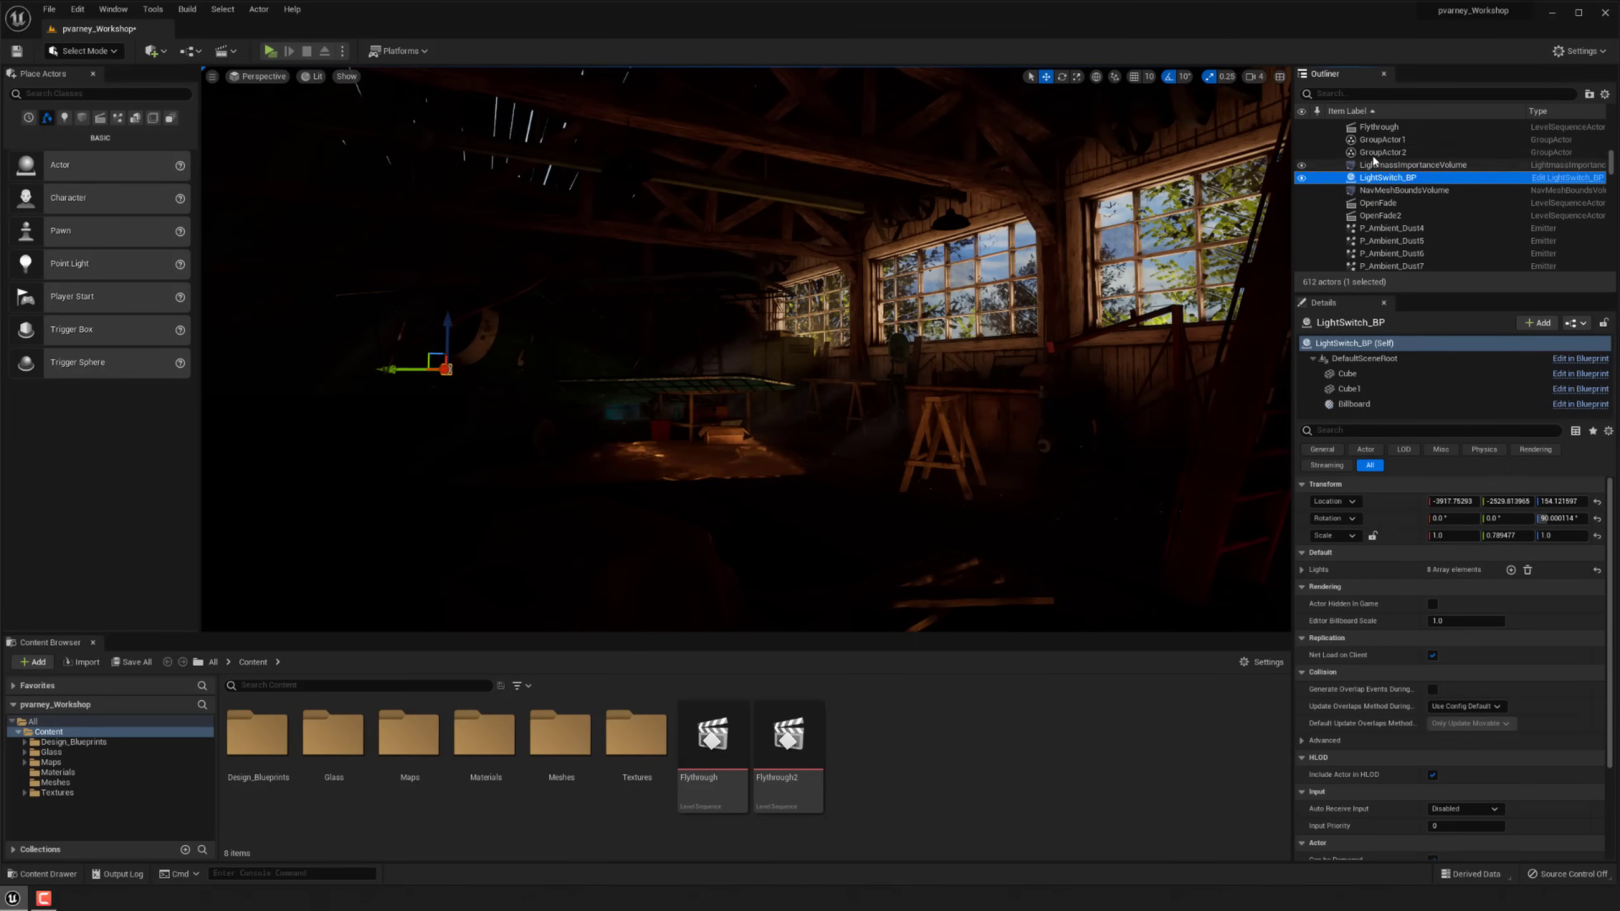
left_click(1376, 157)
key("Escape")
left_click(1576, 203)
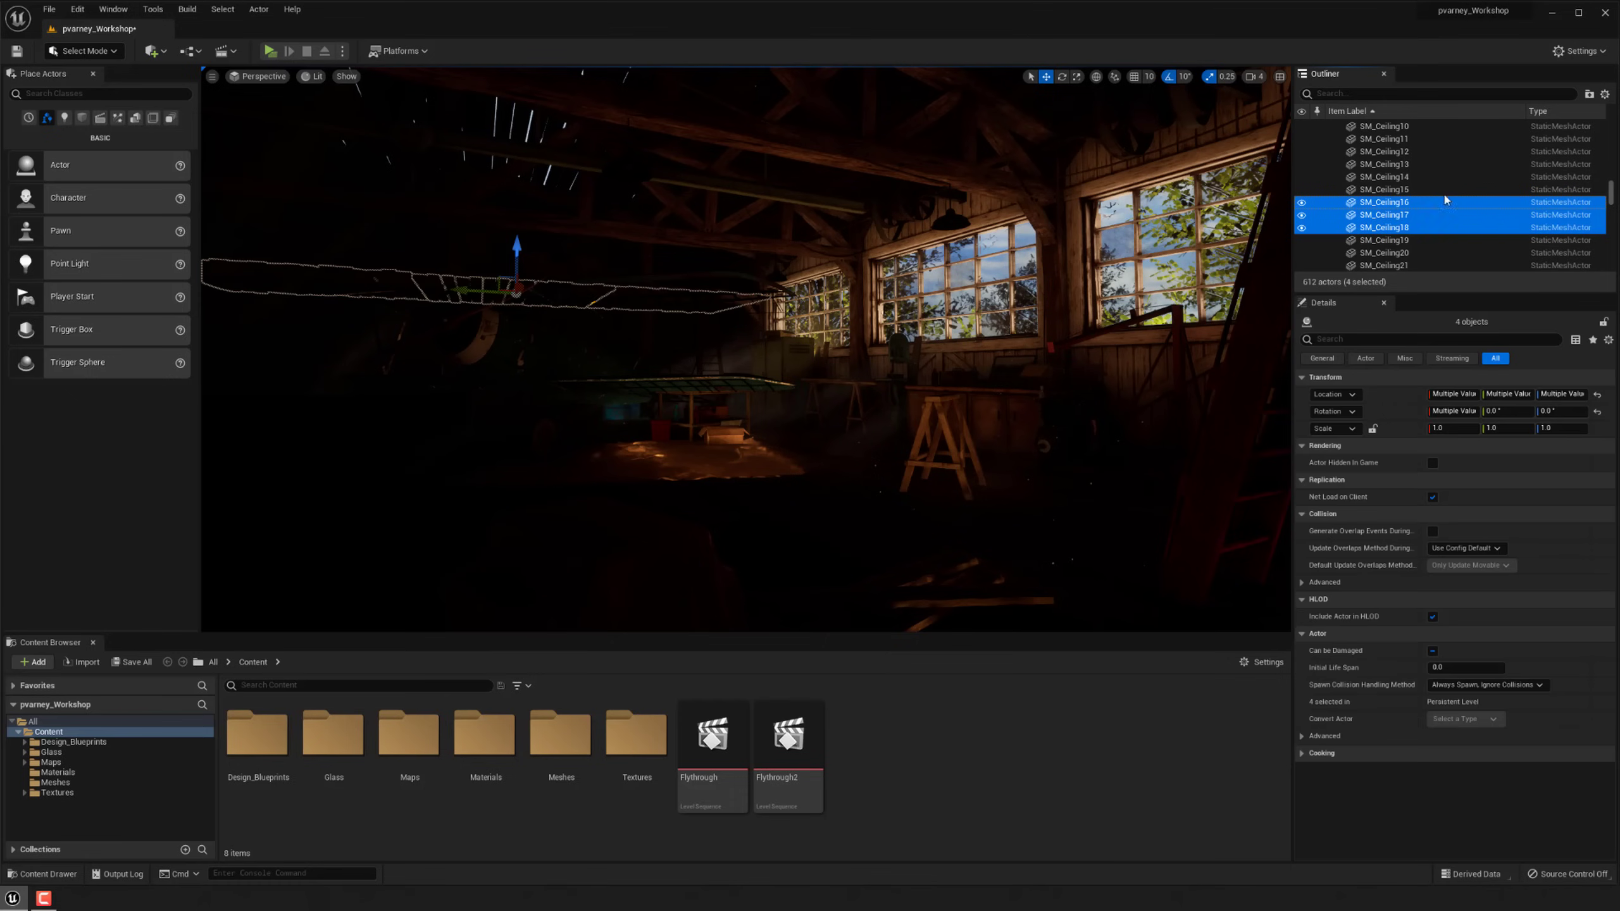
left_click(1094, 427)
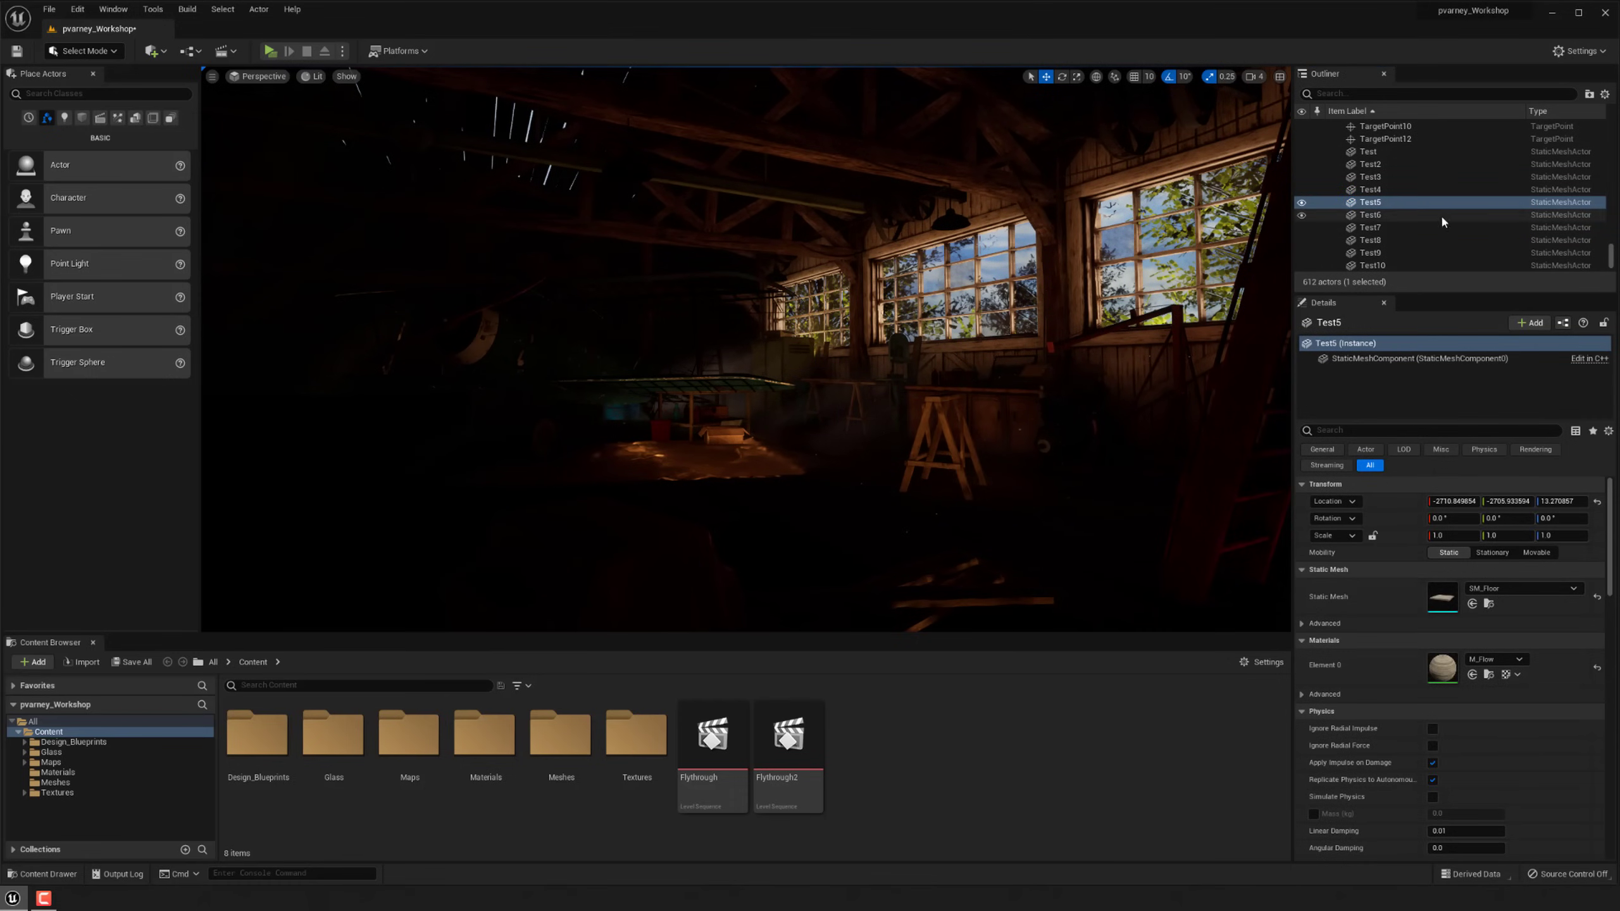
scroll(1612, 267, "down", 4)
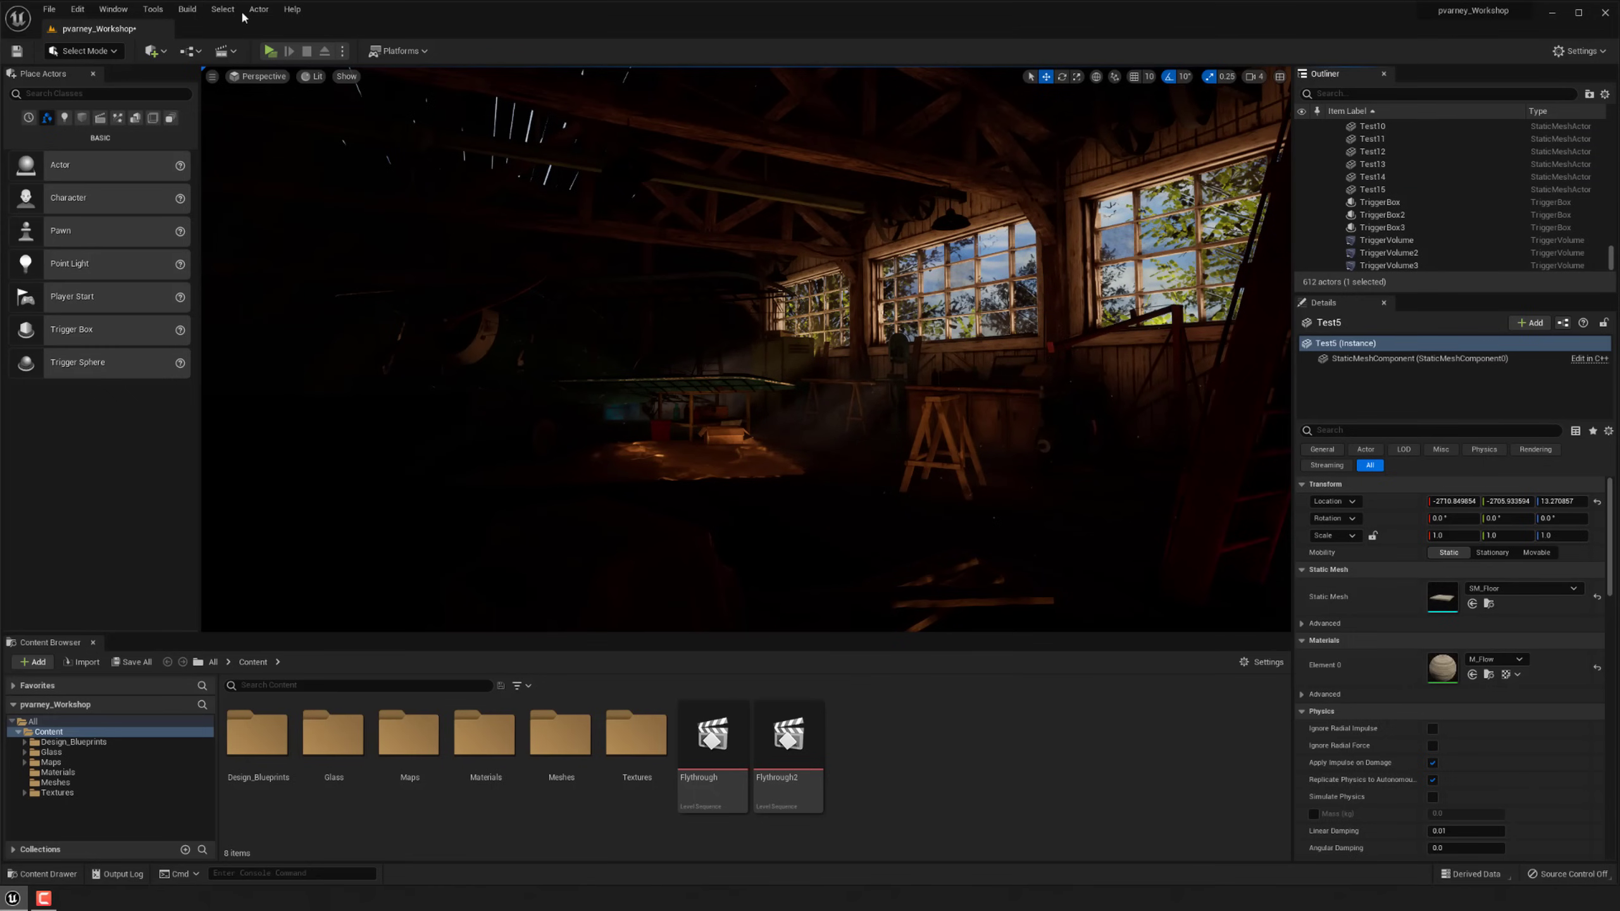
Build only the lighting of the level and dismiss the lighting results log.
left_click(187, 9)
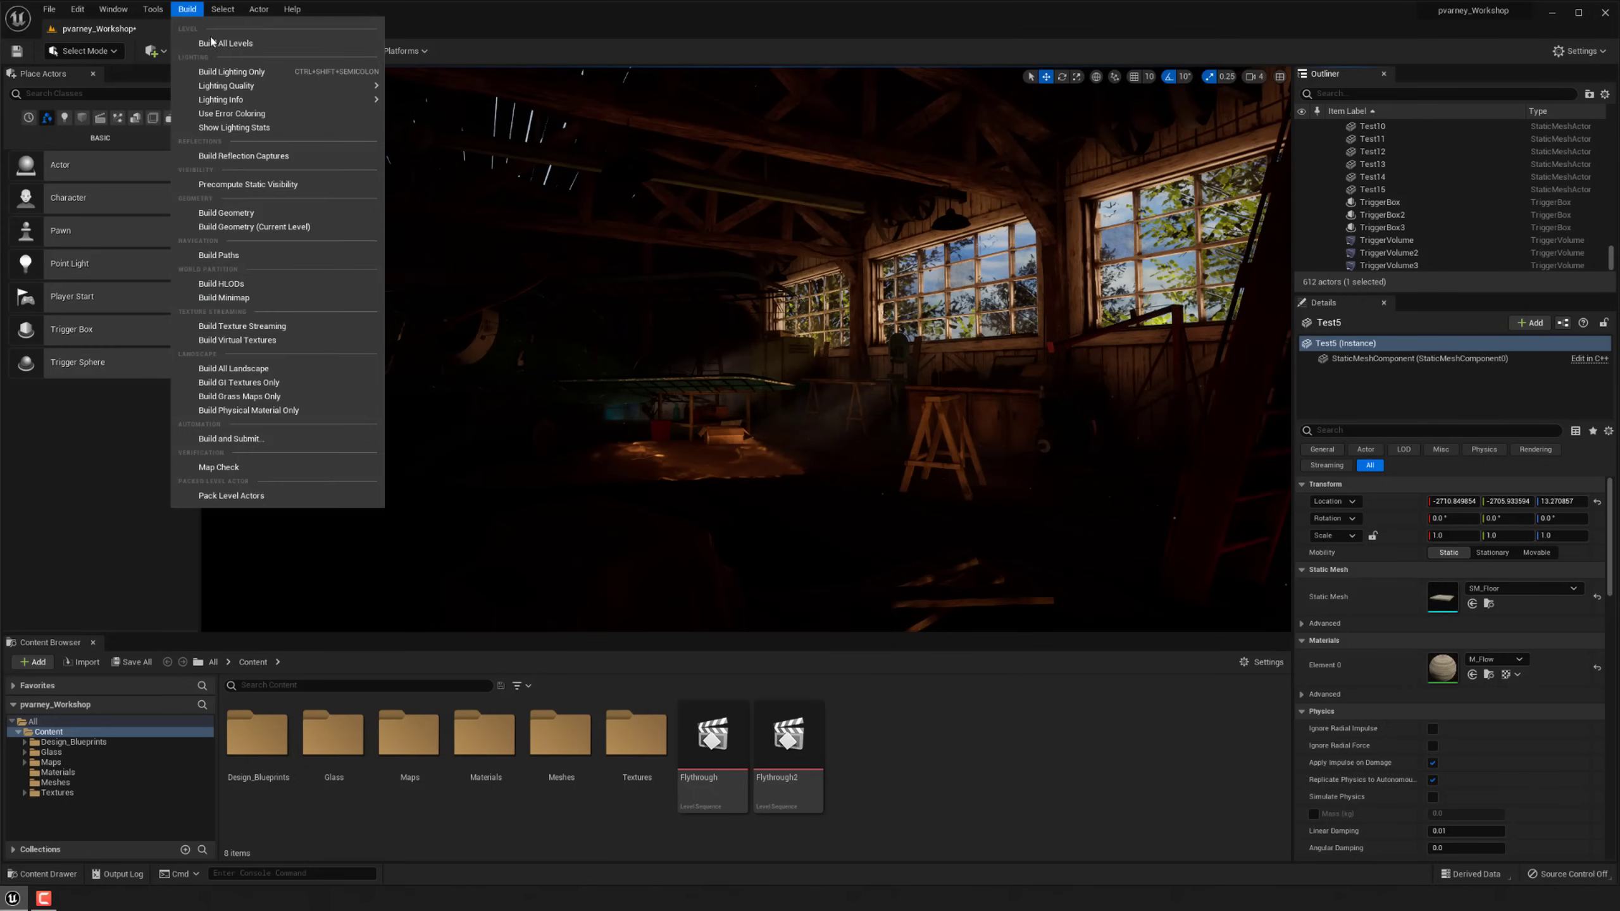
left_click(220, 73)
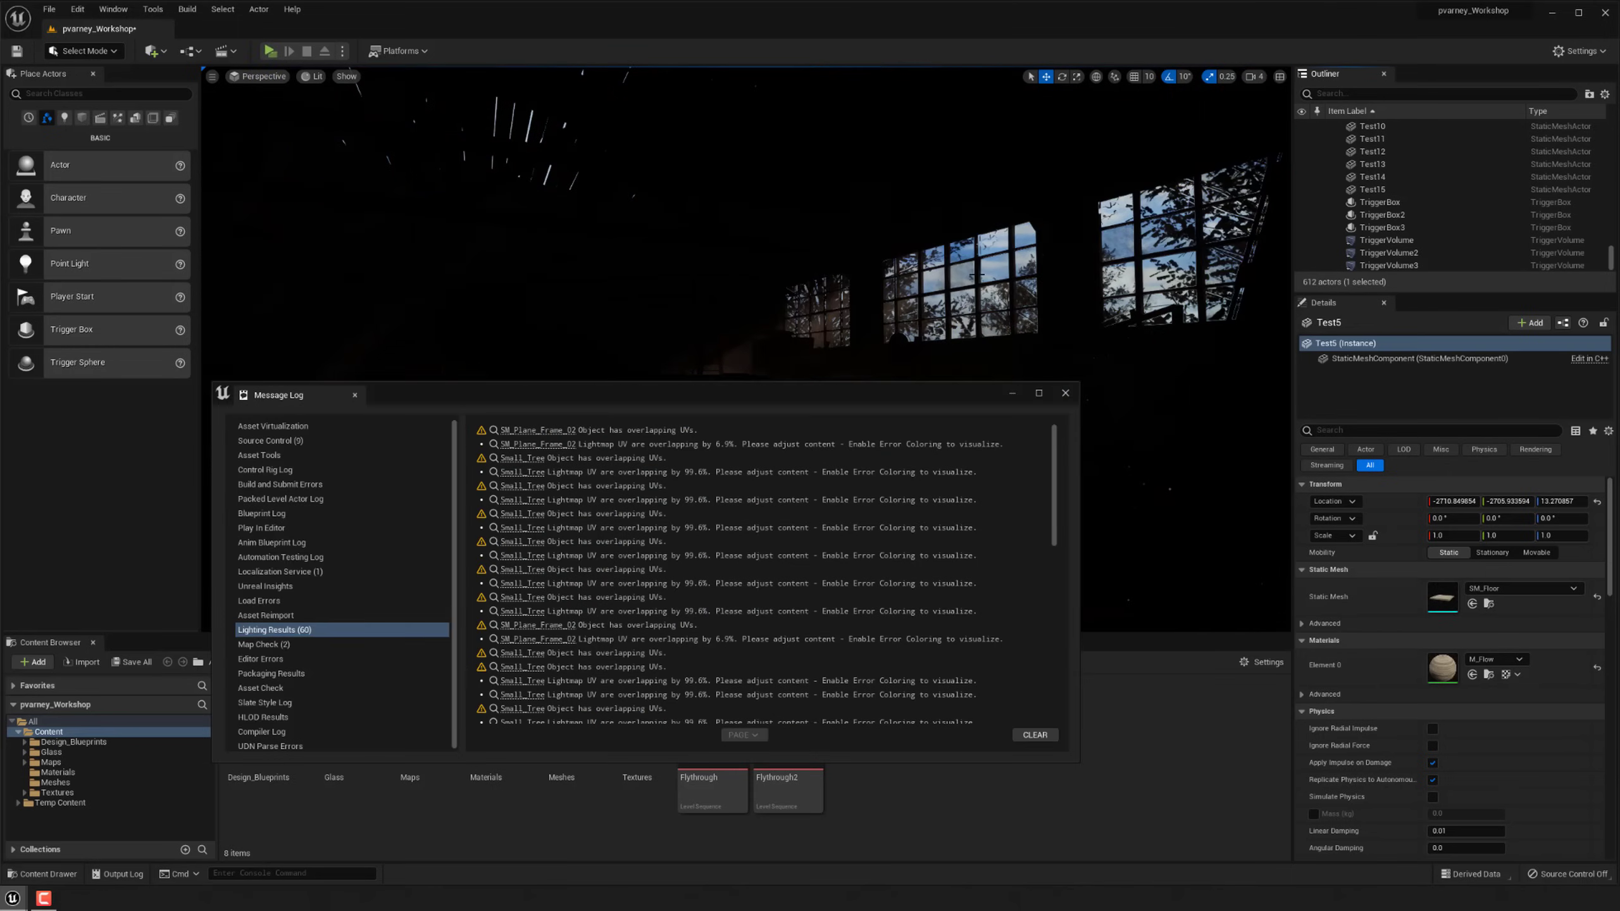
left_click(1066, 392)
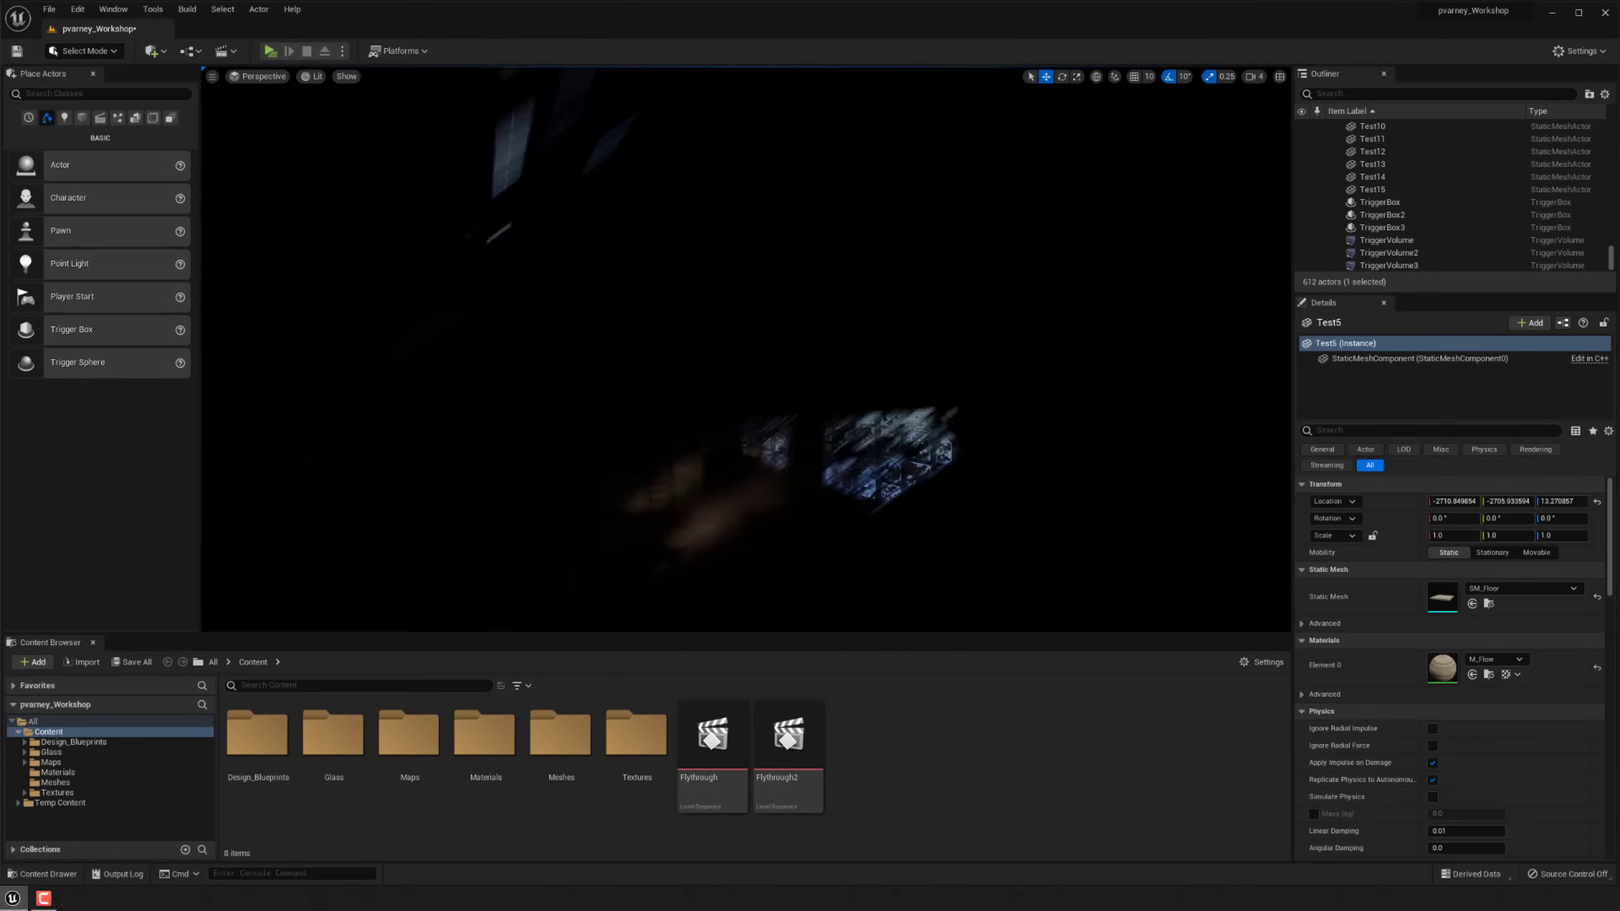
Place a new directional light inside the workshop and set its mobility to Movable.
mouse_move(745, 349)
right_mouse_down()
mouse_move(644, 357)
mouse_move(632, 447)
mouse_move(682, 466)
mouse_move(632, 370)
mouse_move(657, 288)
mouse_move(669, 345)
mouse_move(708, 390)
mouse_move(672, 404)
right_mouse_up()
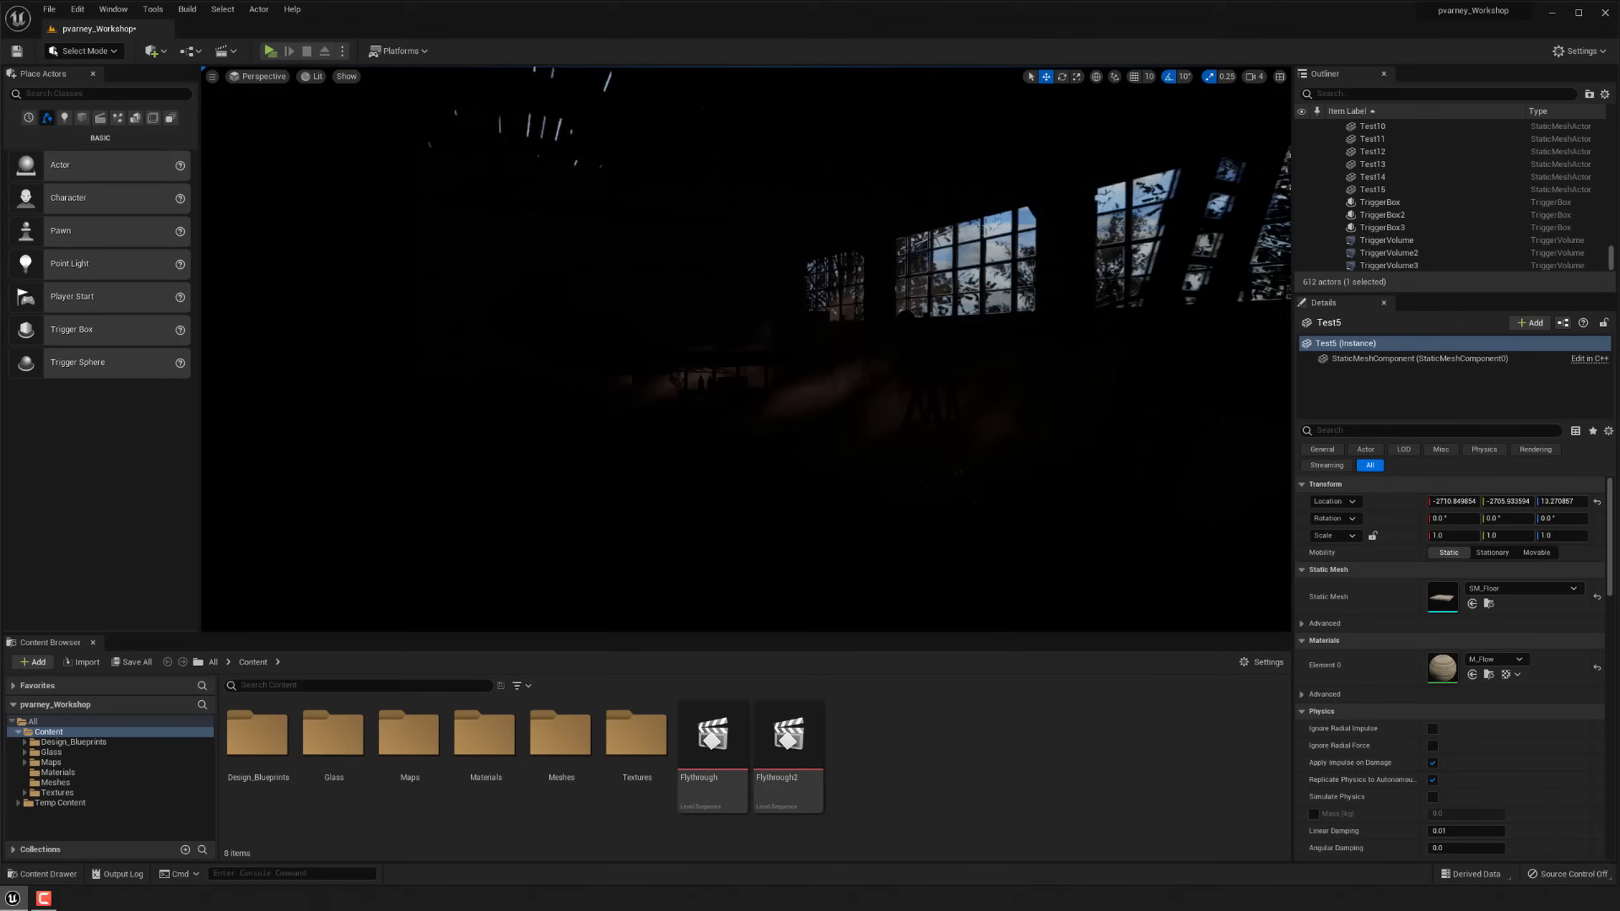
right_click(796, 309)
right_click_drag(796, 309, 792, 300)
key("g")
key("g")
key("g")
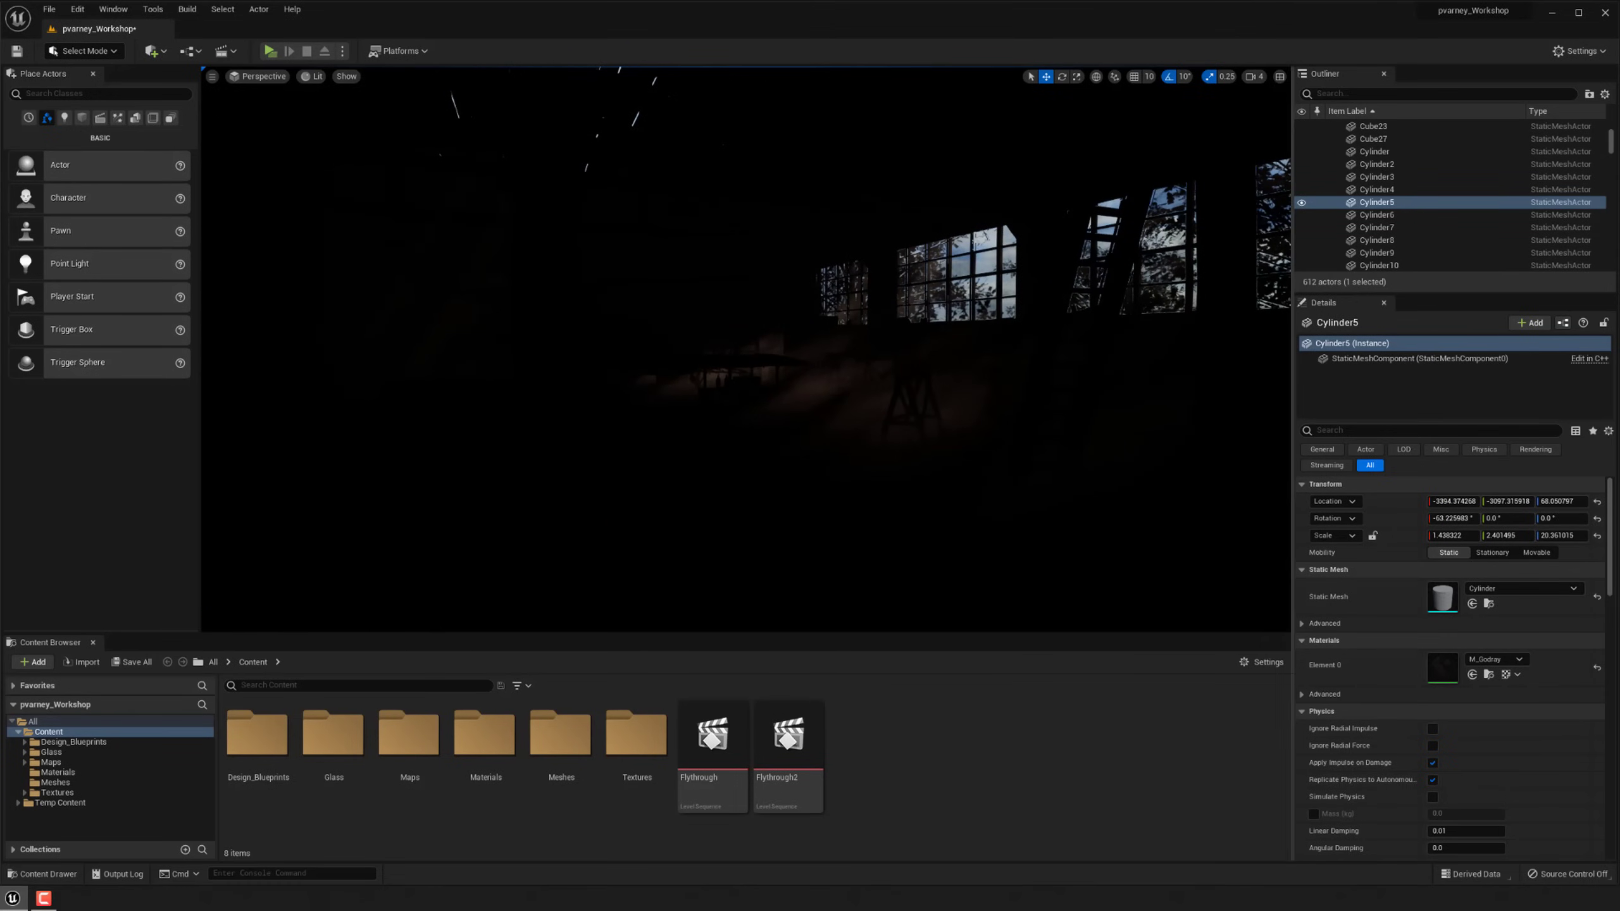
left_click(70, 117)
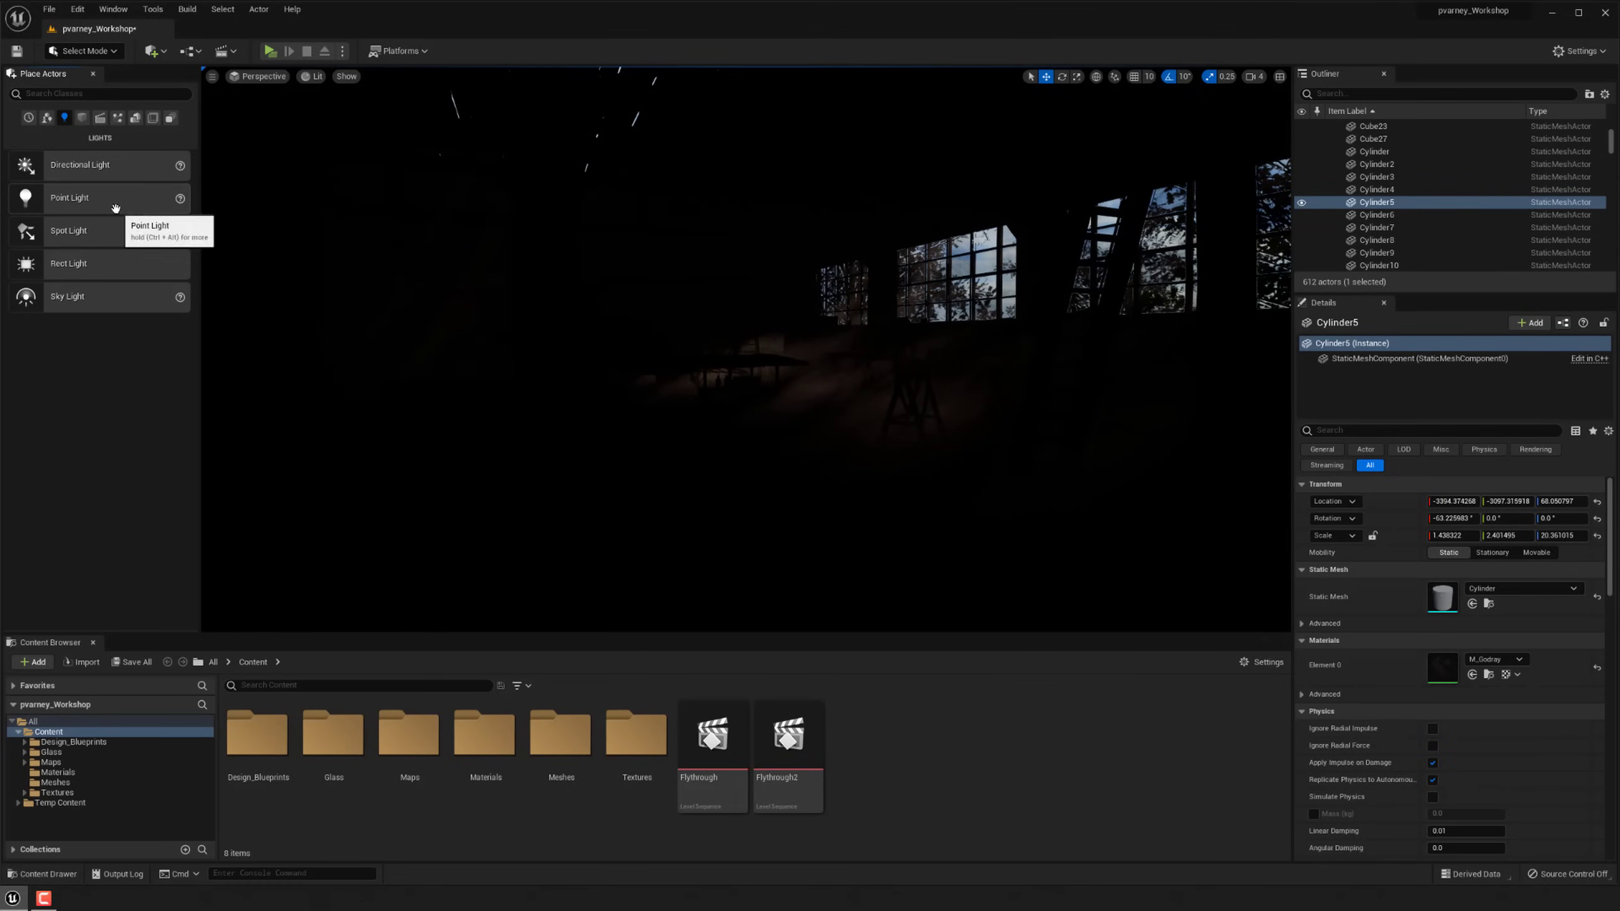
left_click_drag(88, 174, 740, 395)
left_click(1537, 536)
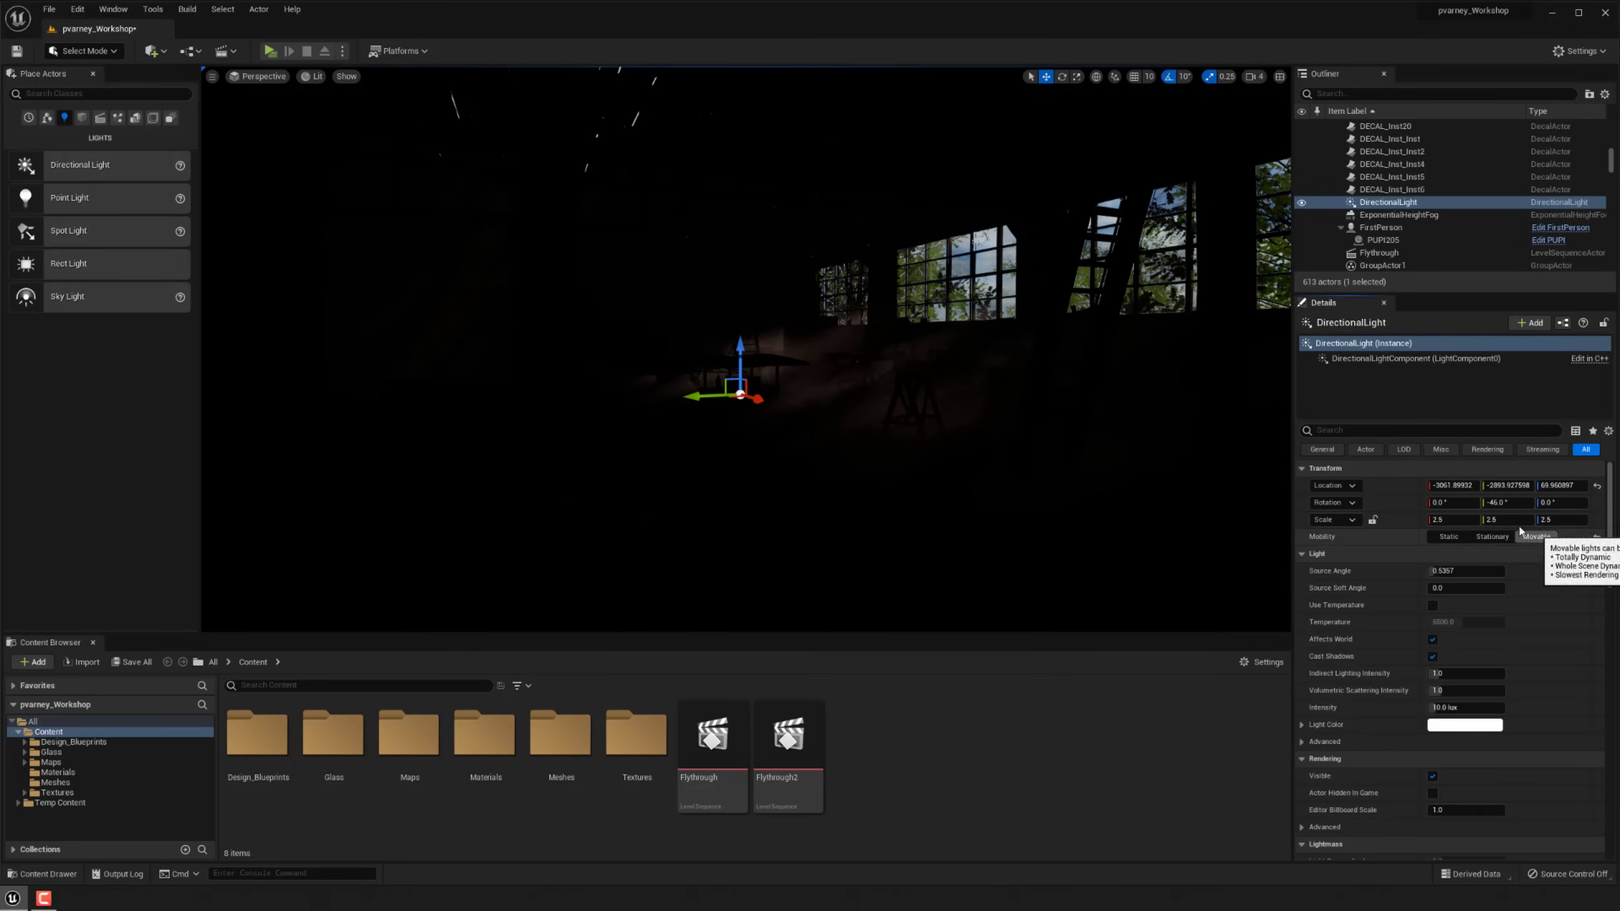
key("g")
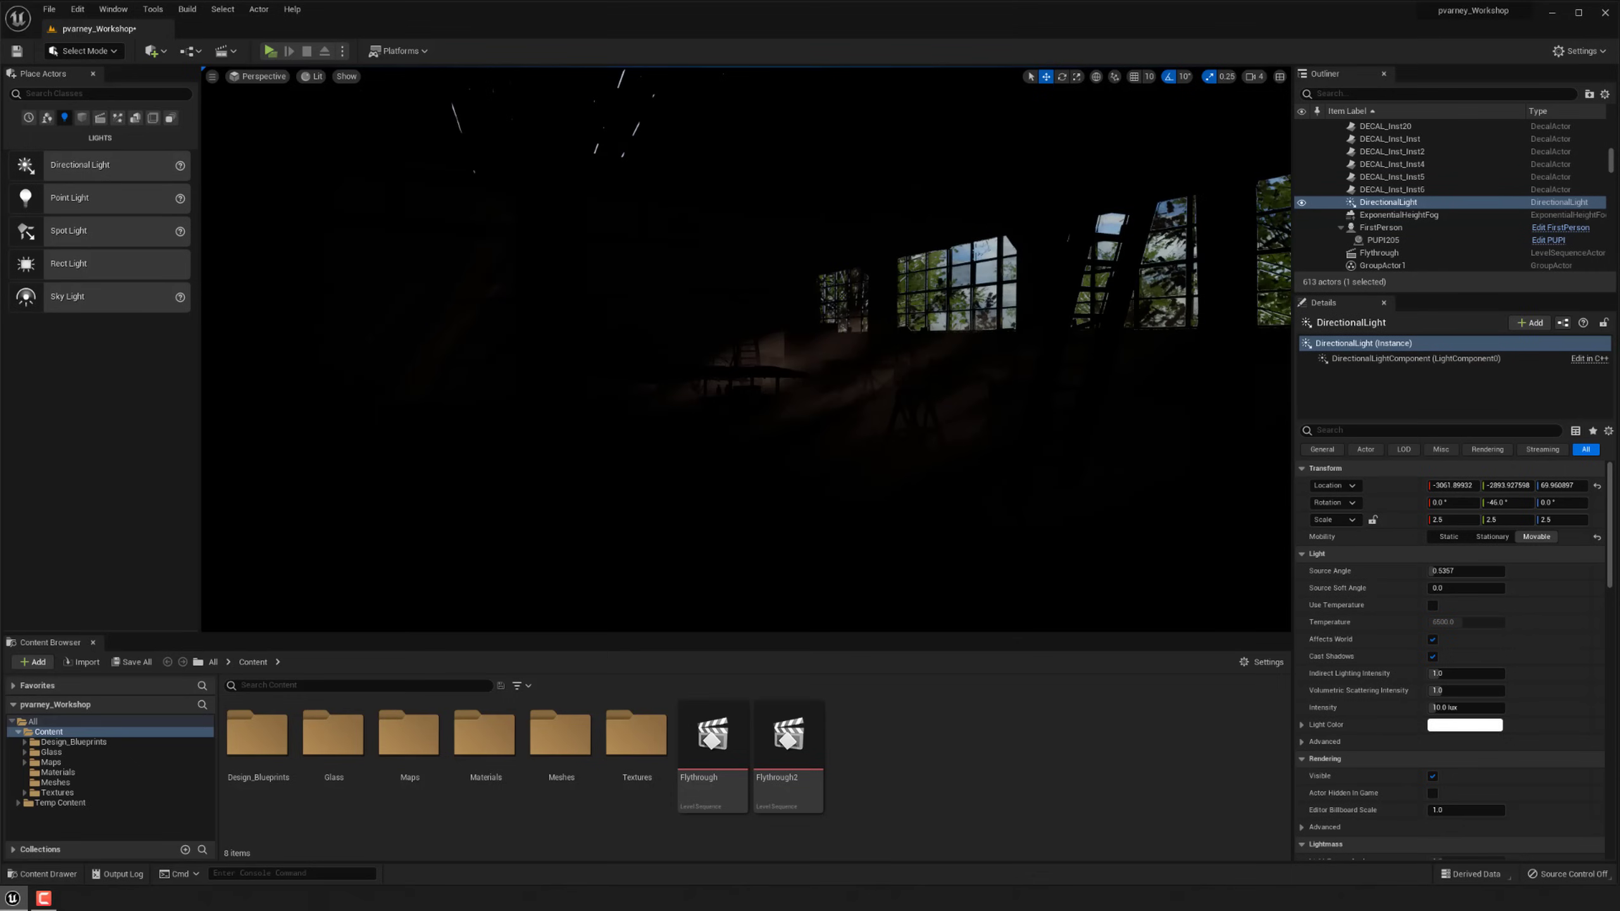
Rotate the directional light around its vertical axis and tilt it to about -46° in X and -52° in Y.
key("e")
left_click_drag(744, 416, 791, 418)
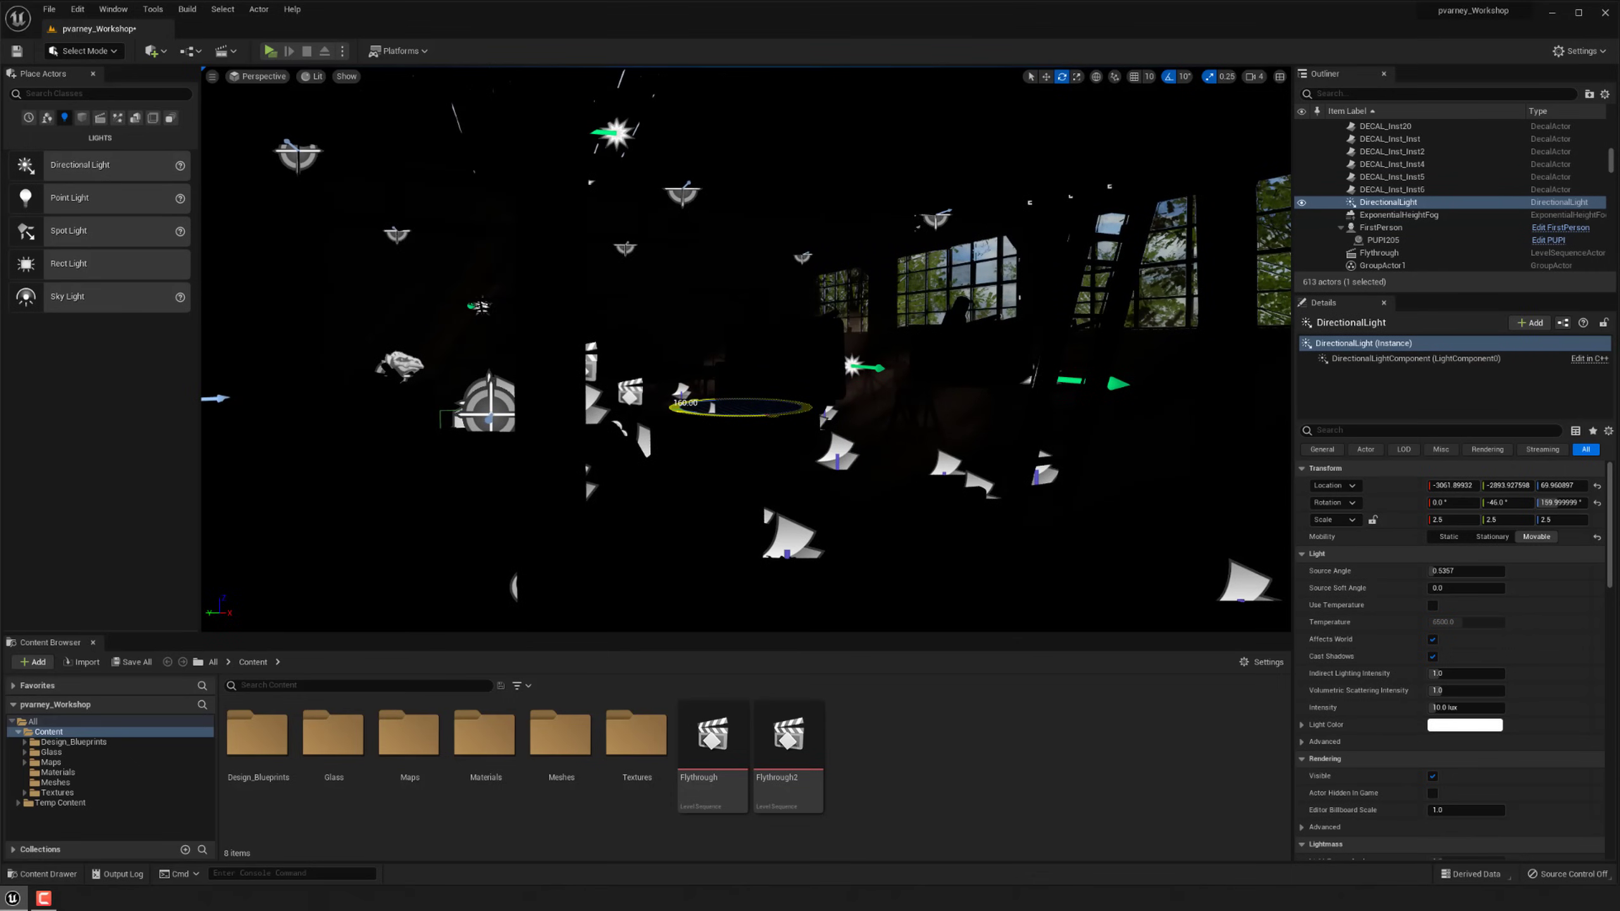
left_click_drag(692, 365, 684, 359)
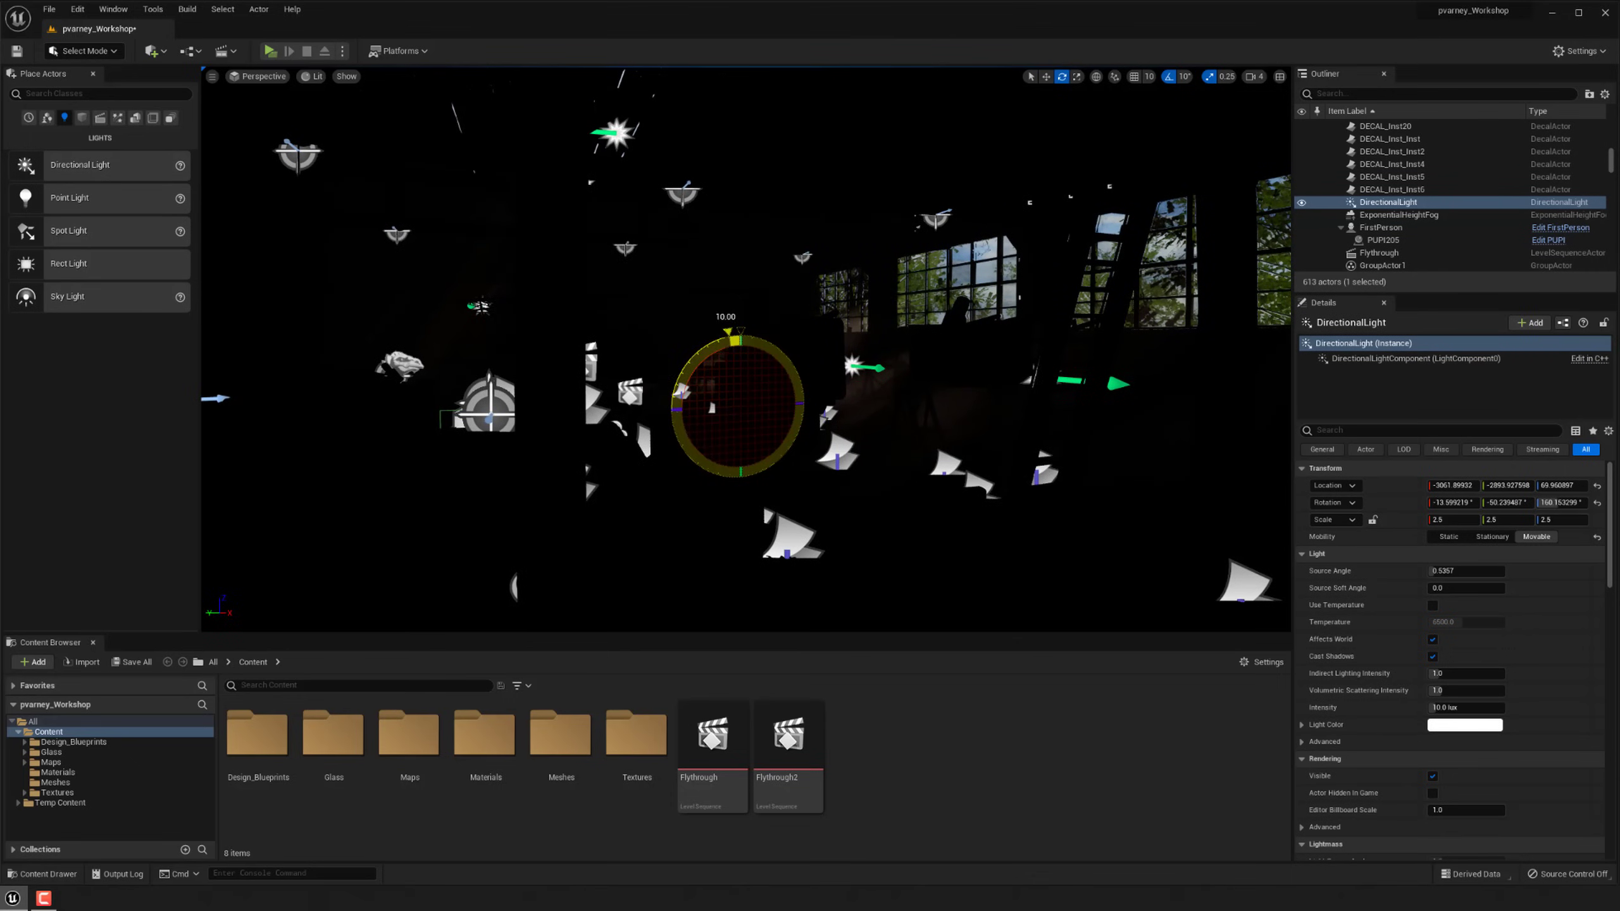
key("w")
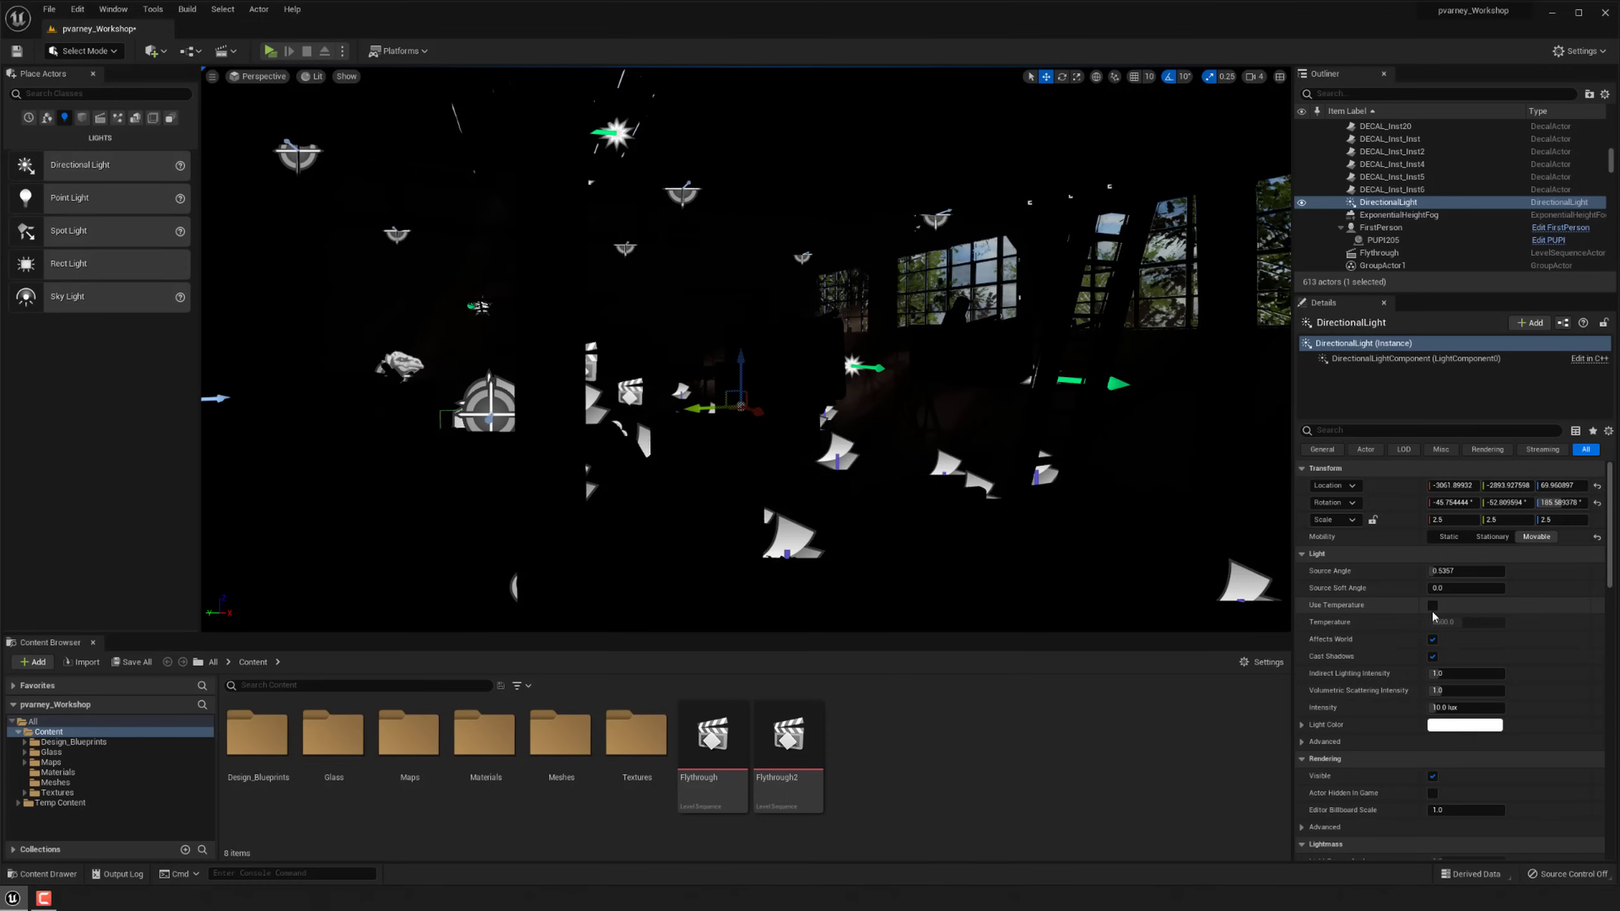
left_click(1467, 707)
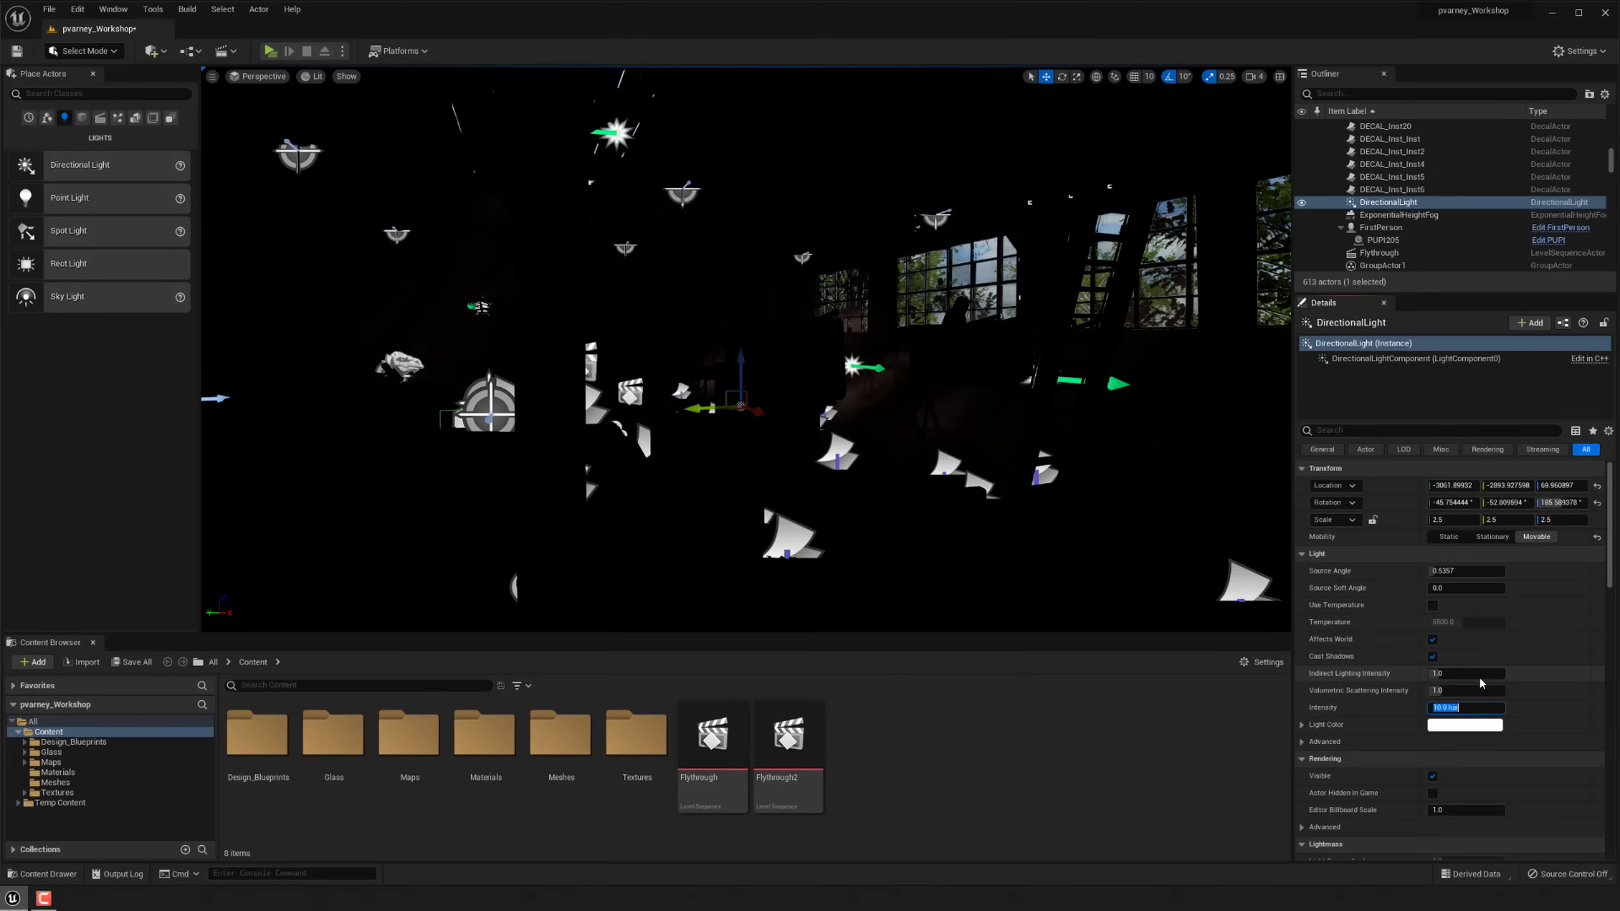
Delete the static mesh named Cube from the workshop scene and select the outside wall mesh Cube9.
middle_click_drag(957, 319, 995, 291)
key("w")
right_click_drag(995, 290, 1132, 359)
key("w")
key("a")
key("w")
key("w")
left_click(916, 319)
key("w")
key("d")
key("s")
left_click(738, 347)
key("Delete")
left_click(485, 345)
Filter the scene's actor list for "direc" and select the directional light.
key("a")
key("w")
key("w")
key("w")
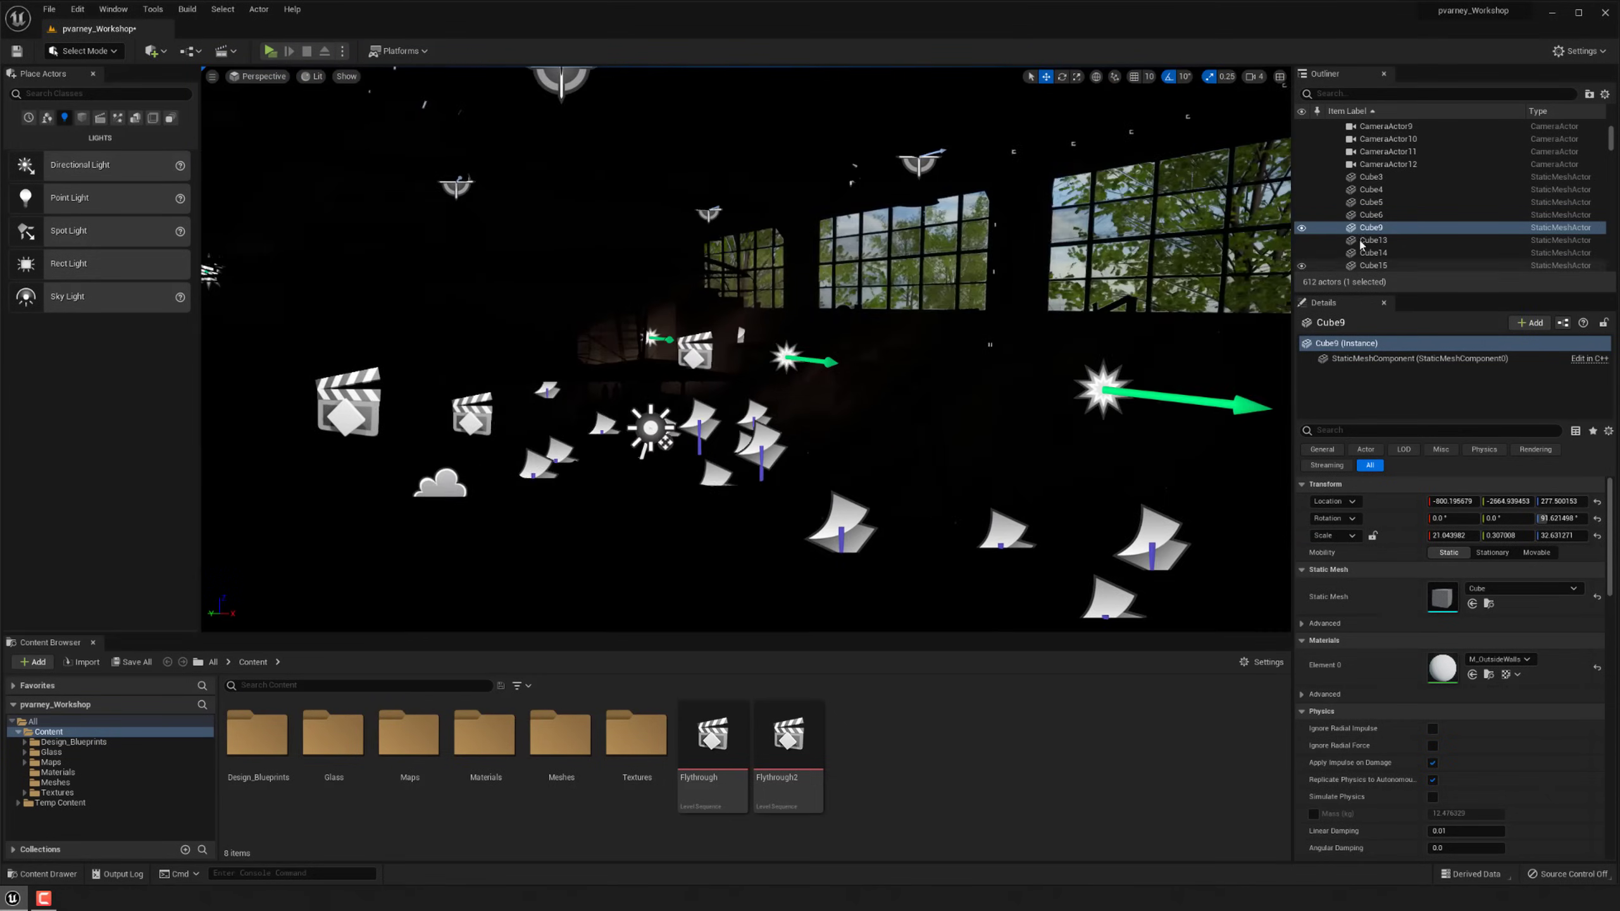
left_click(1461, 93)
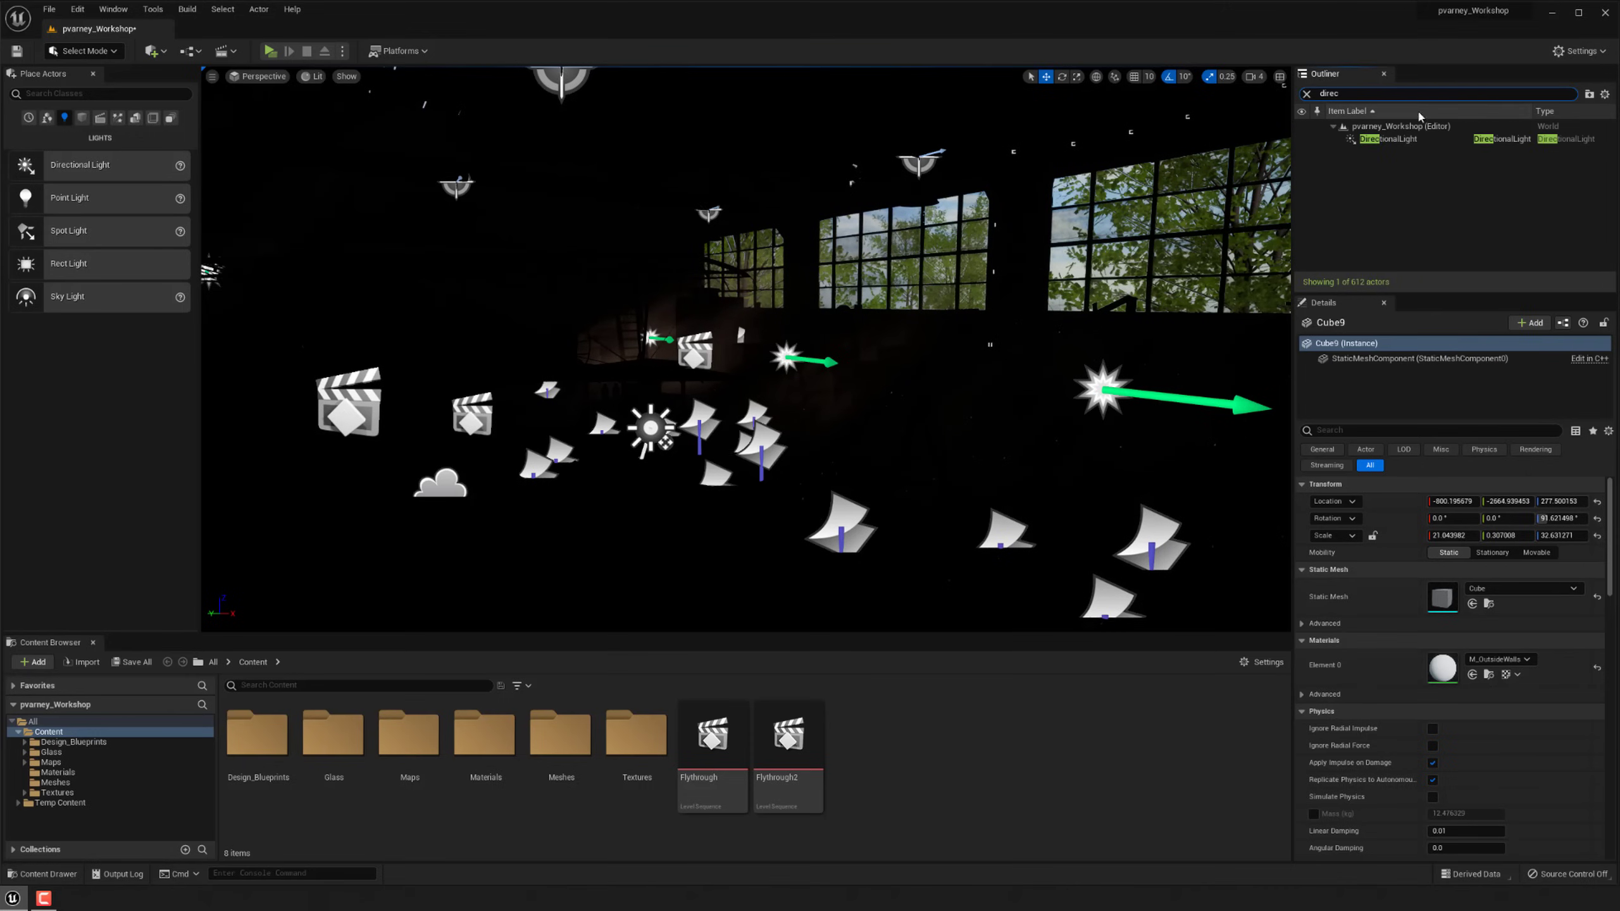
left_click(1406, 128)
left_click(1358, 141)
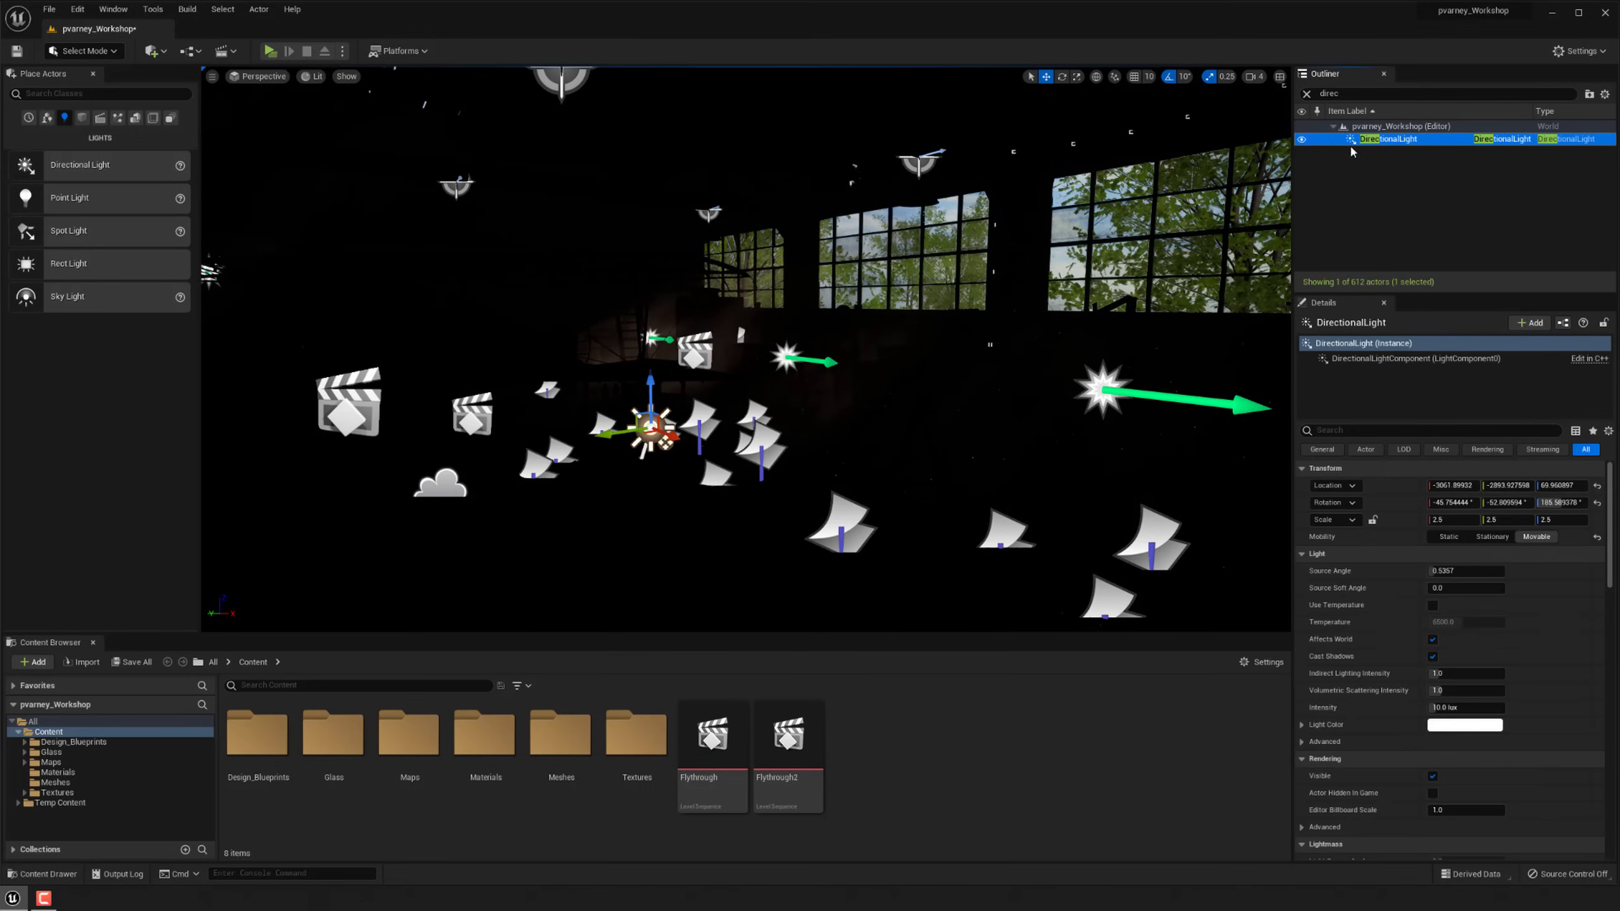
Switch the directional light's visibility off and on to check its effect inside the workshop.
left_click(1302, 140)
left_click(1302, 139)
key("d")
right_click_drag(1148, 269, 1090, 230)
key("q")
key("g")
key("g")
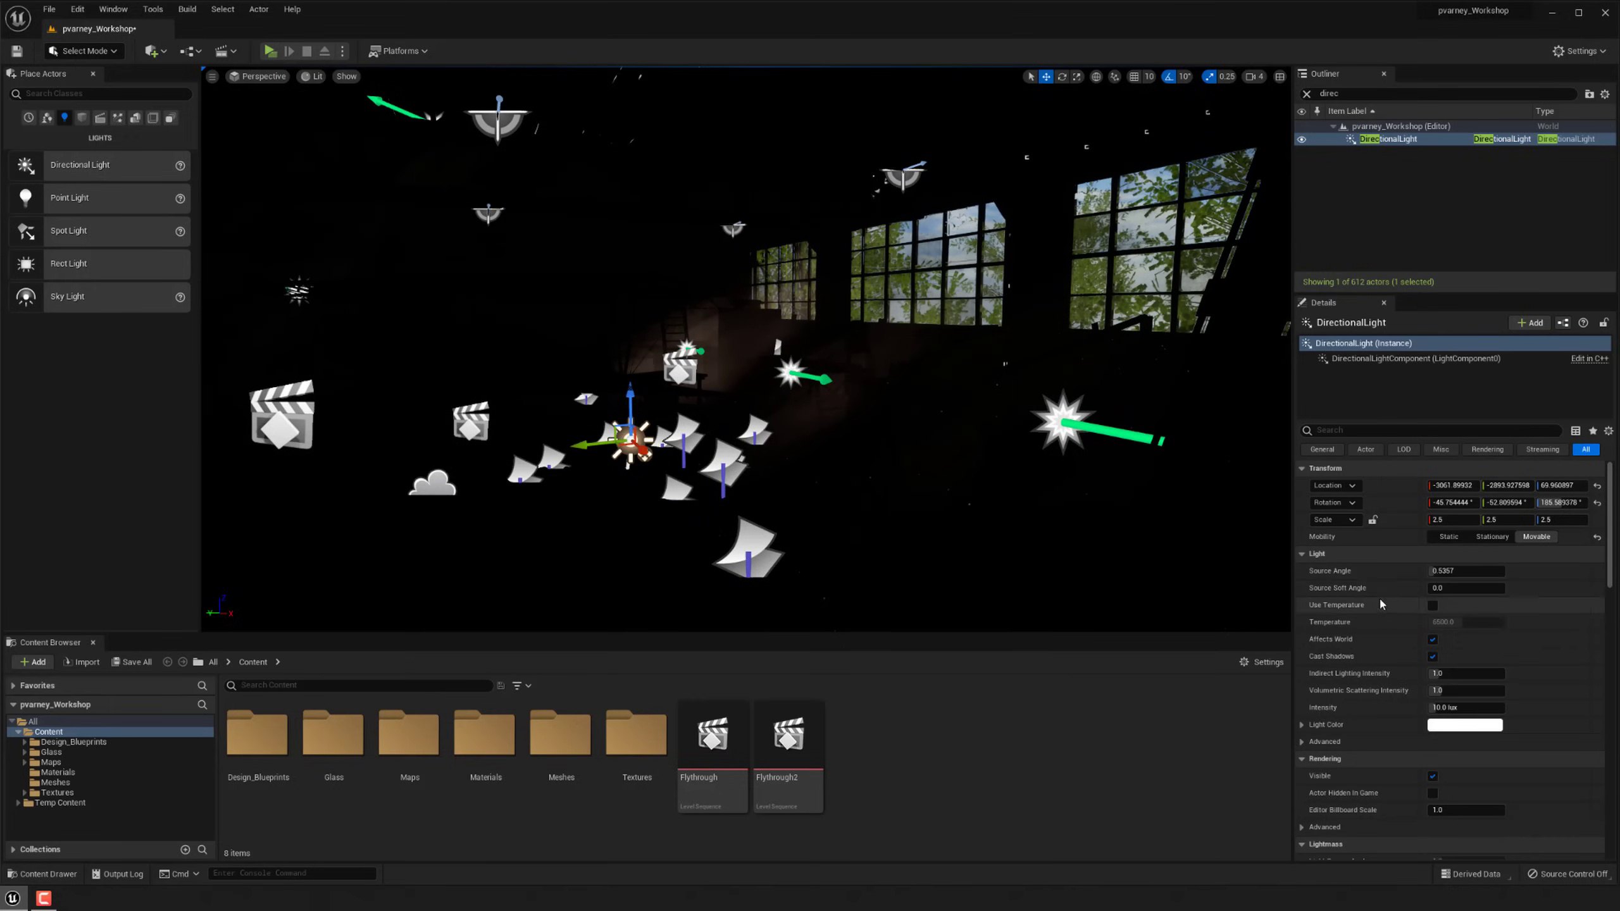
Rotate the directional light to about 36° in X, -19° in Y and 100° in Z so sunlight falls through the windows.
right_click_drag(893, 294, 689, 294)
key("w")
key("d")
key("d")
key("a")
key("w")
key("e")
left_click_drag(729, 498, 768, 478)
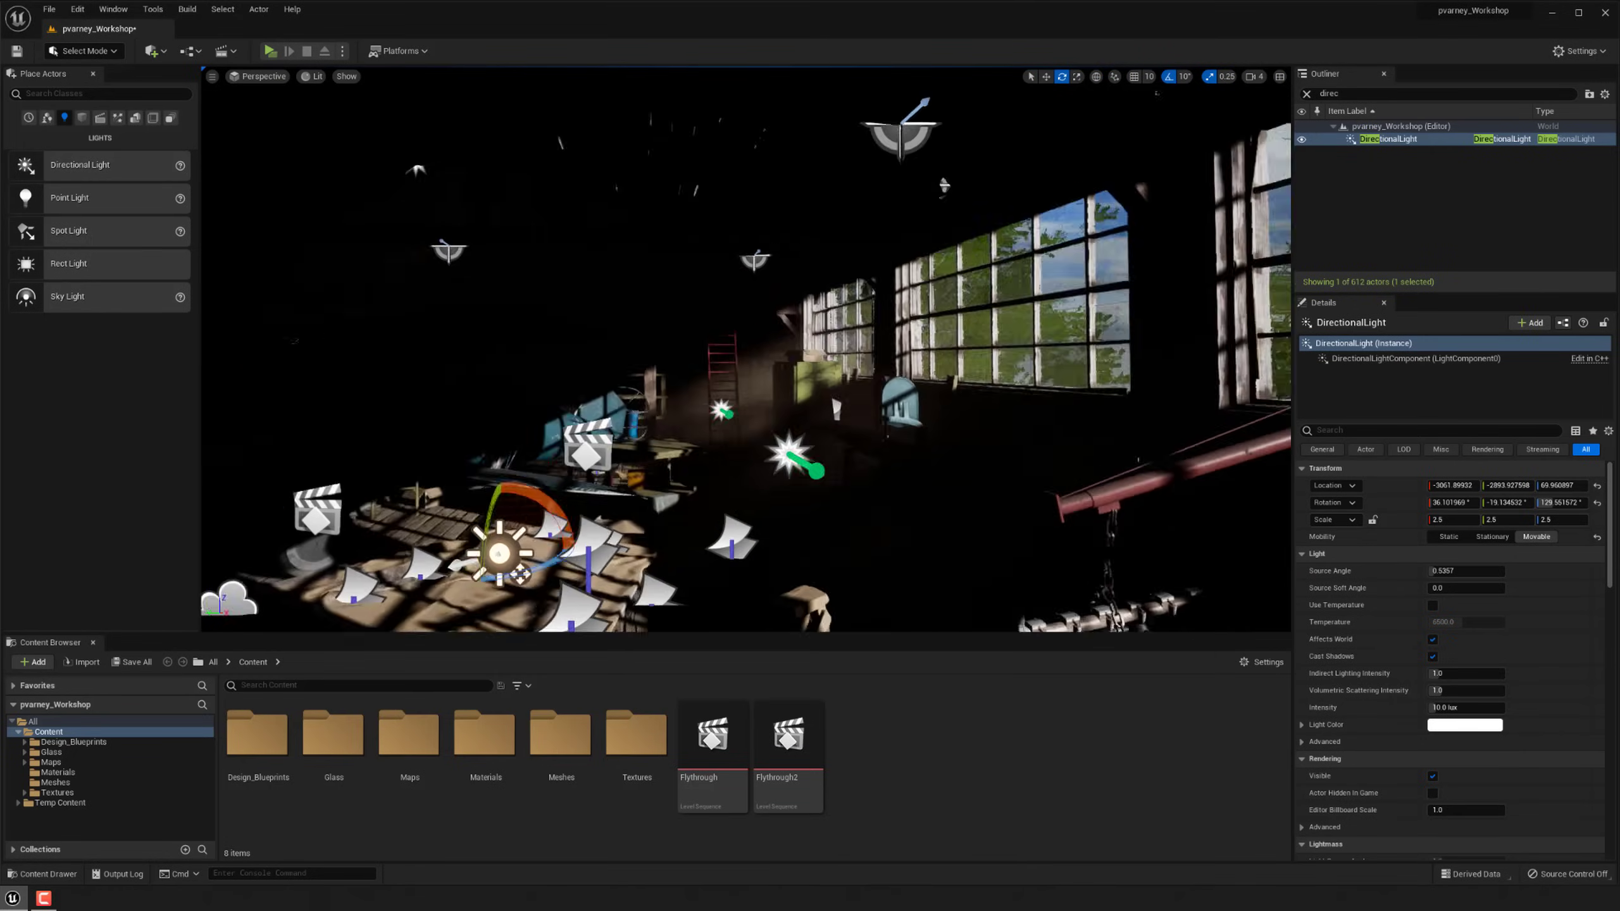
key("s")
right_click_drag(747, 349, 682, 383)
left_click_drag(780, 421, 817, 414)
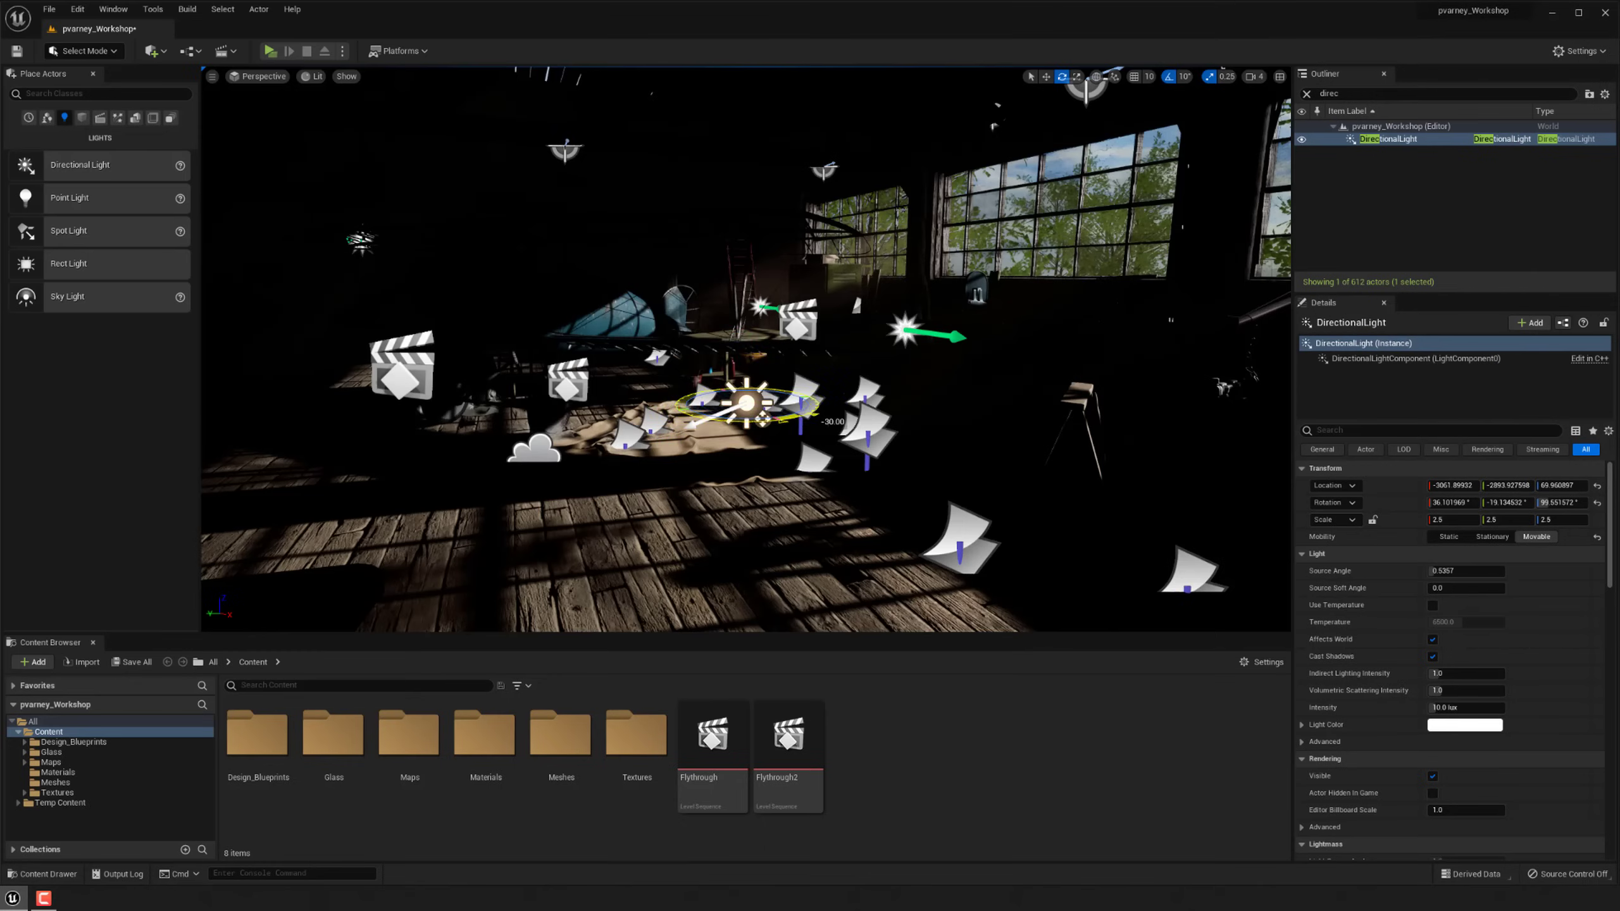
Compare the scene with the reference renders Beauty_03.jpg and Beauty_02.jpg, and minimize the image viewer.
key("s")
right_click_drag(816, 413, 802, 392)
key("w")
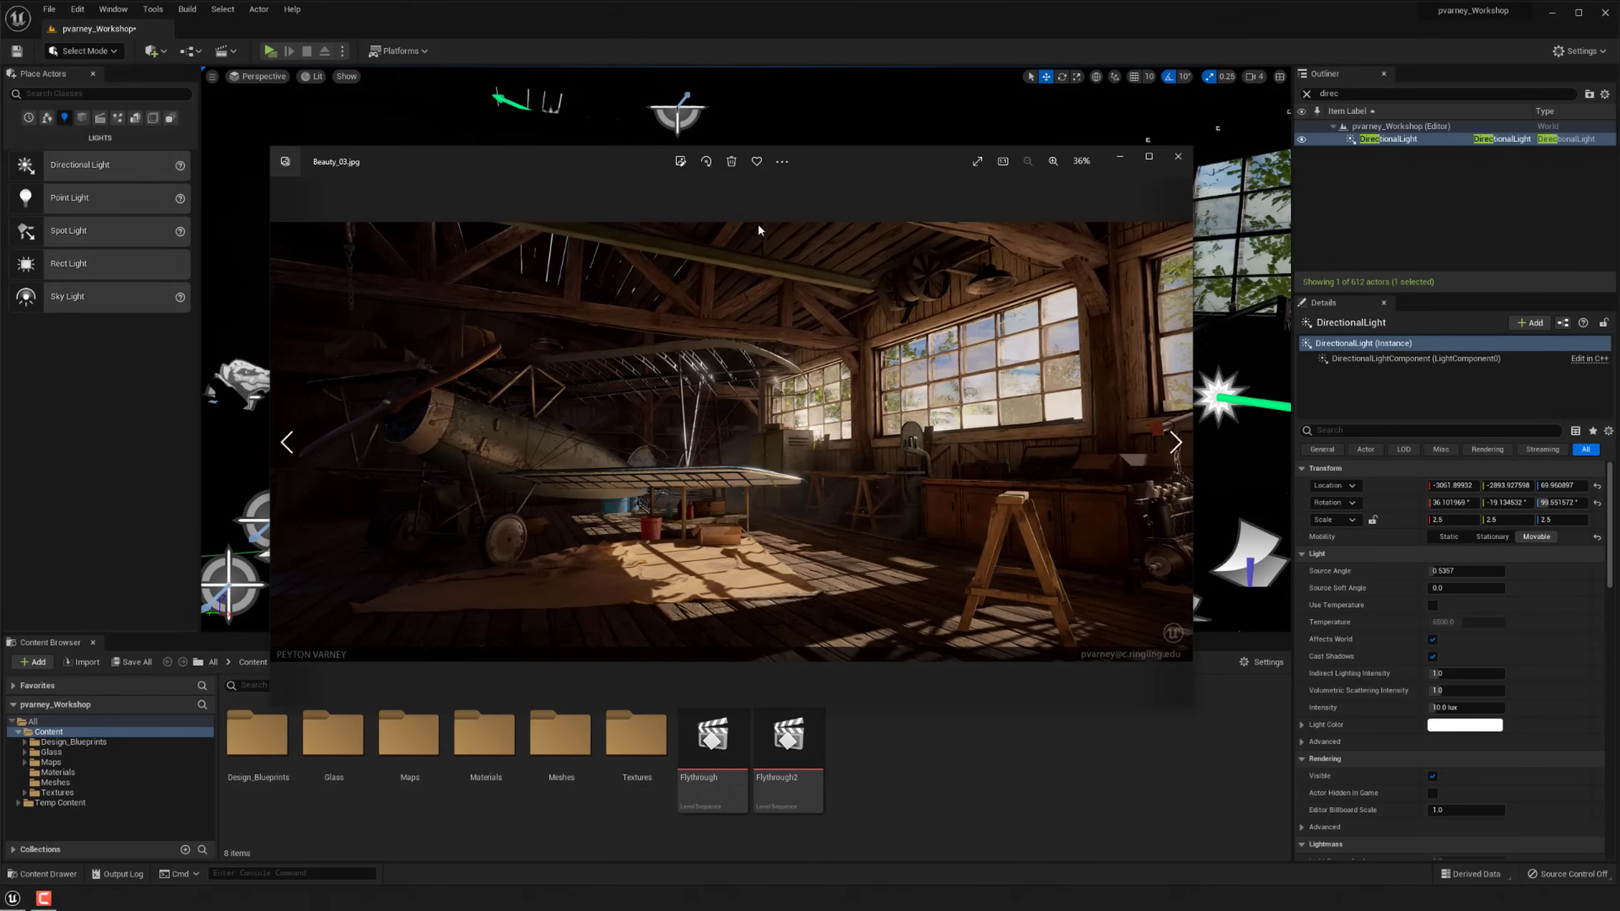
left_click_drag(827, 164, 893, 151)
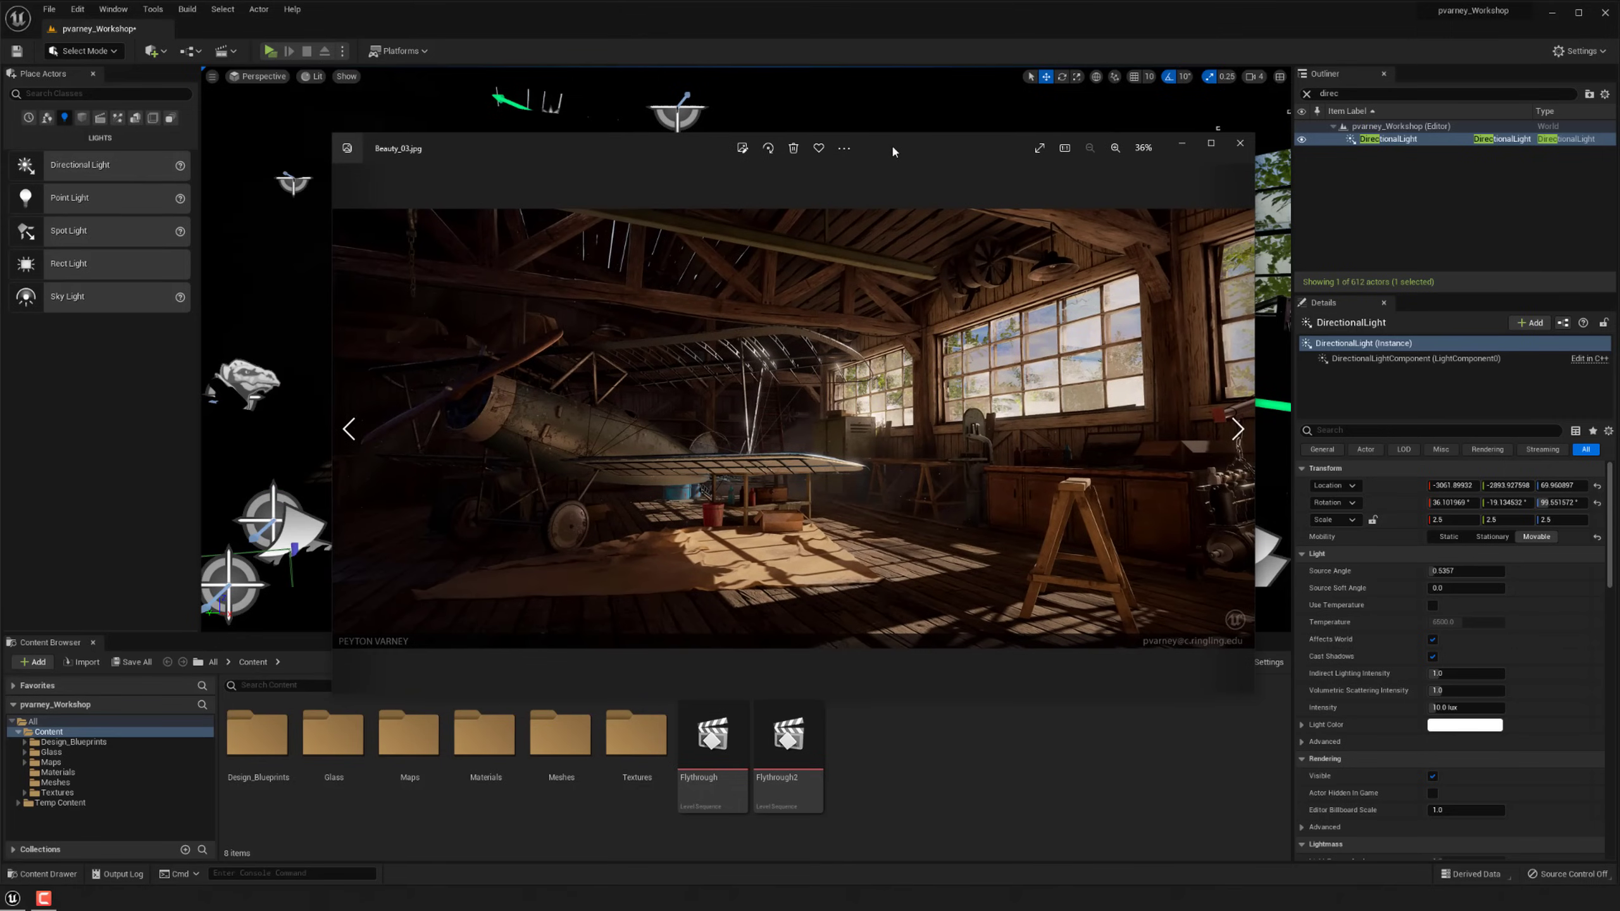
left_click(350, 430)
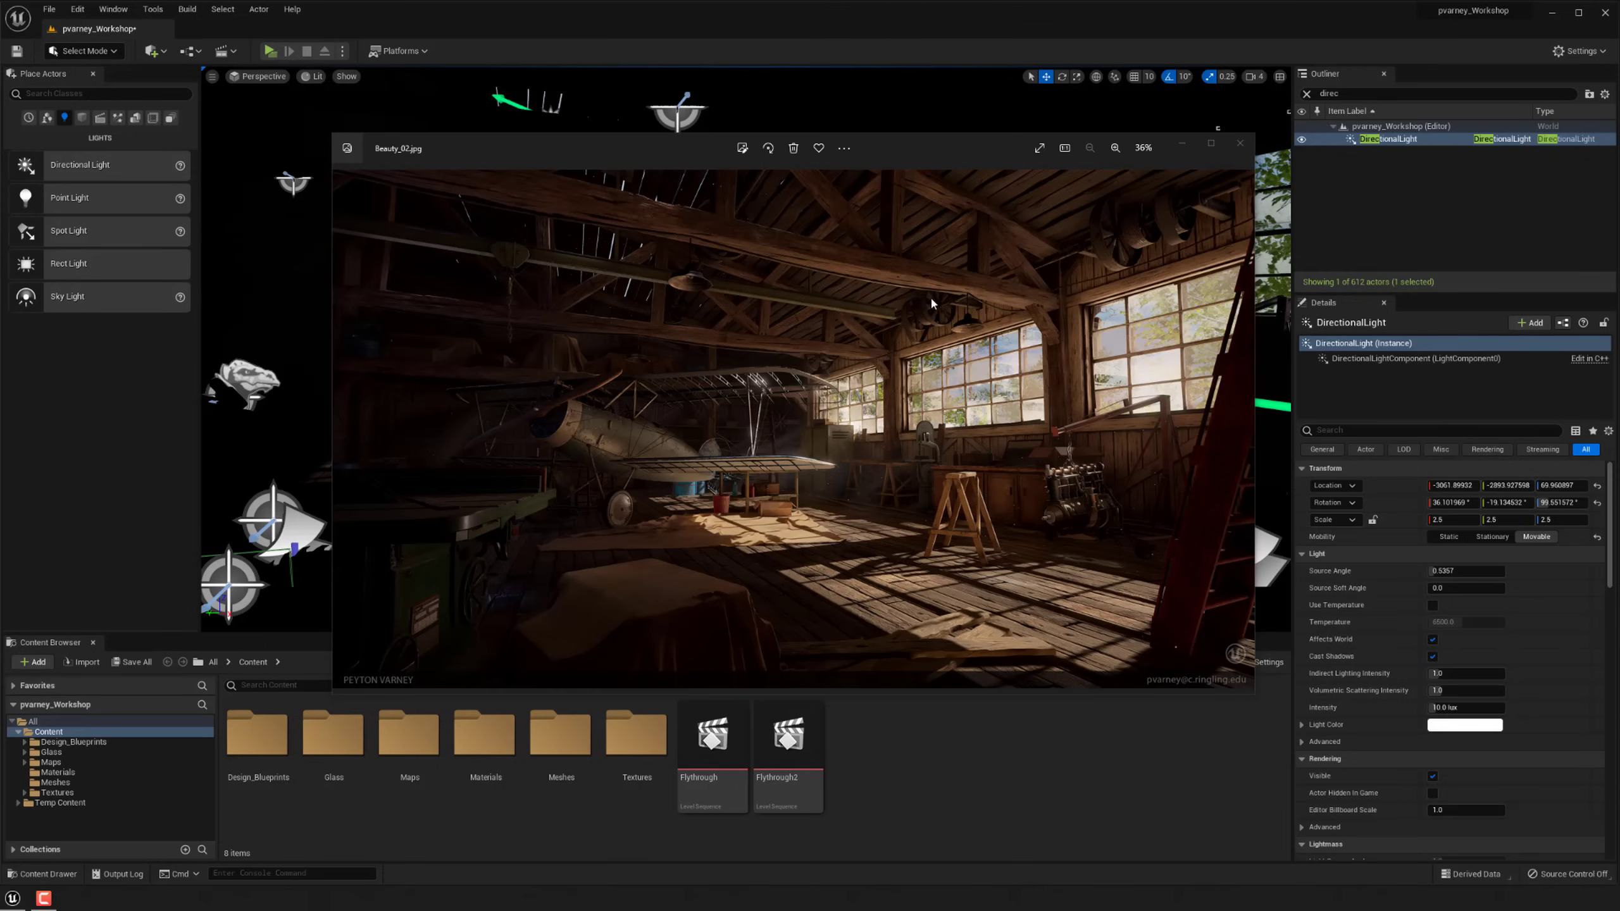
left_click_drag(934, 143, 1057, 178)
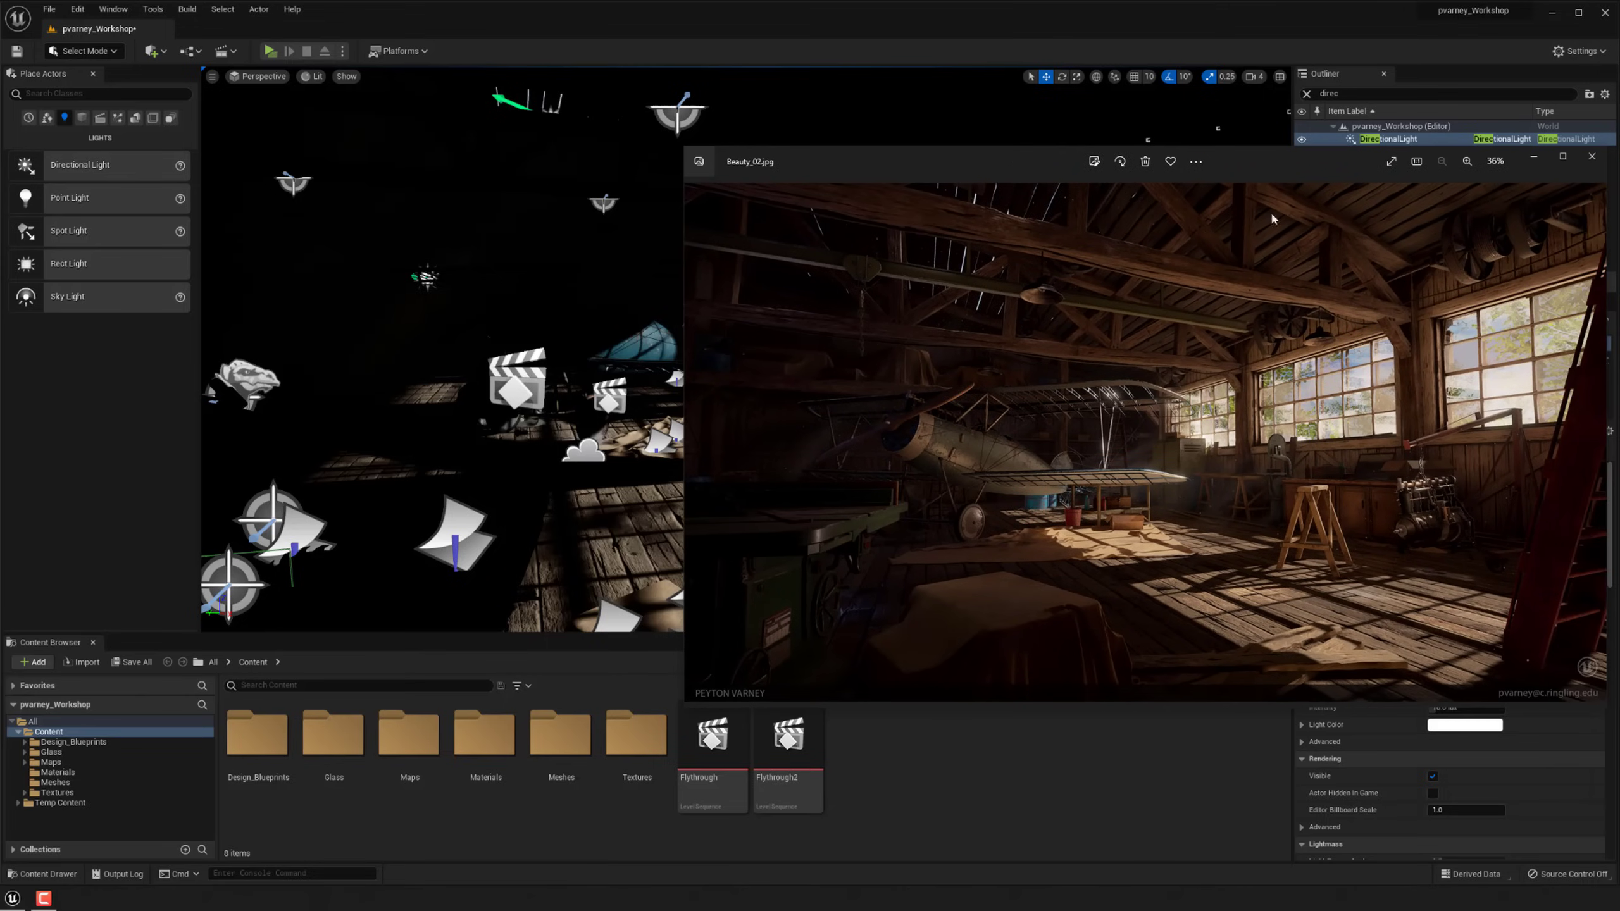
left_click(1535, 159)
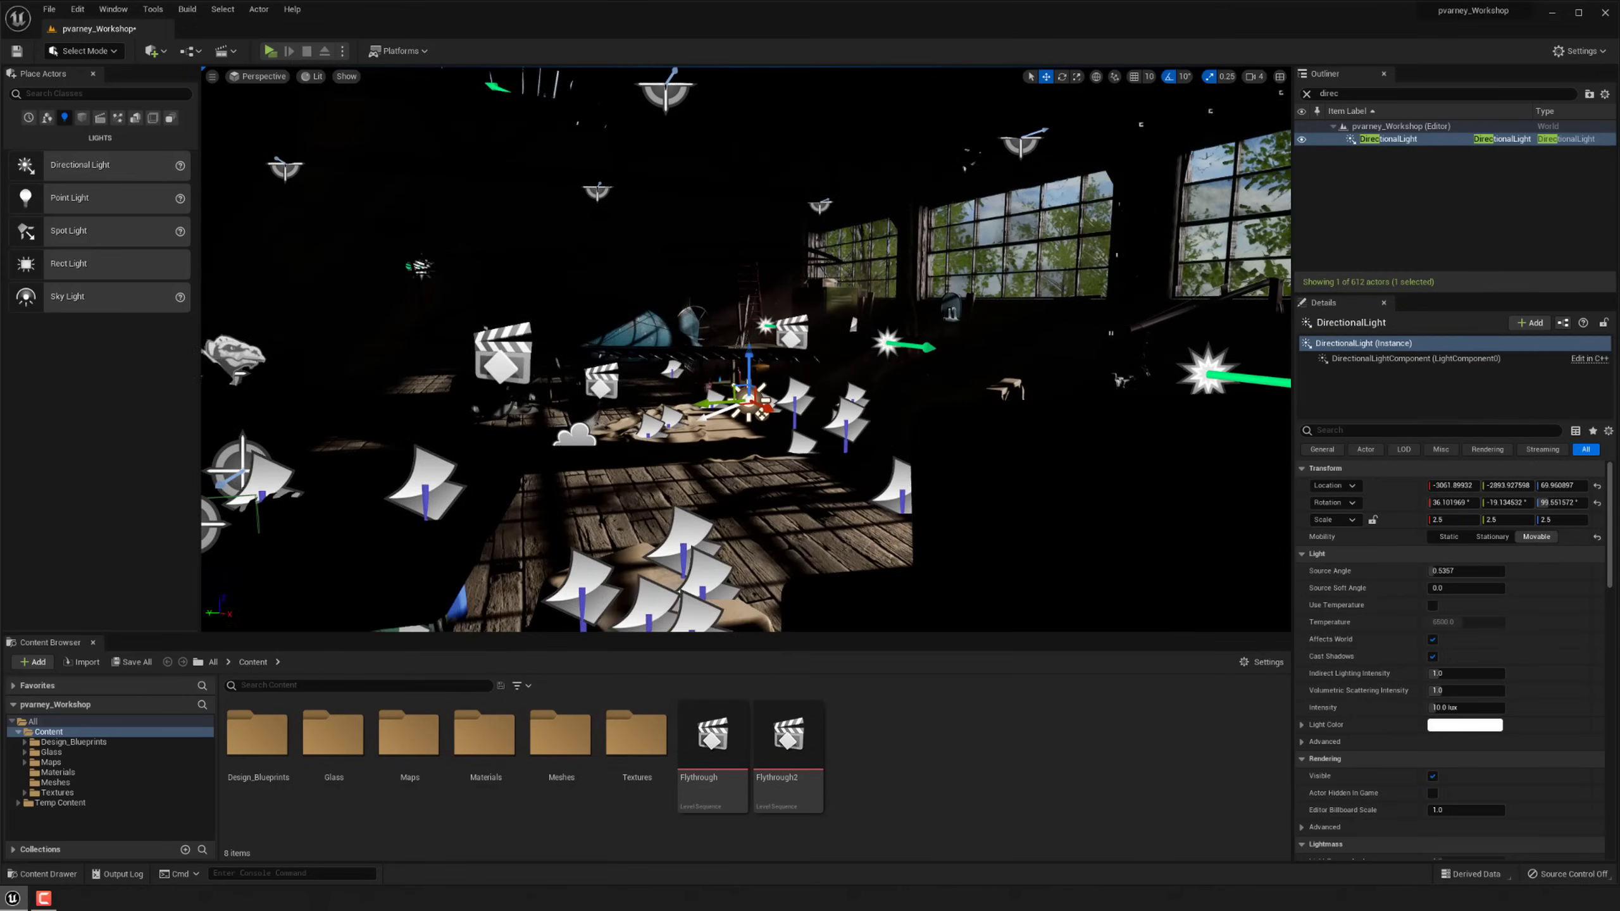
Adjust the directional light's rotation to about 34° in X and -29° in Y and hide the editor icons in the viewport.
key("g")
mouse_move(693, 390)
left_mouse_down()
mouse_move(684, 409)
mouse_move(695, 393)
left_mouse_up()
right_click_drag(694, 393, 651, 408)
key("g")
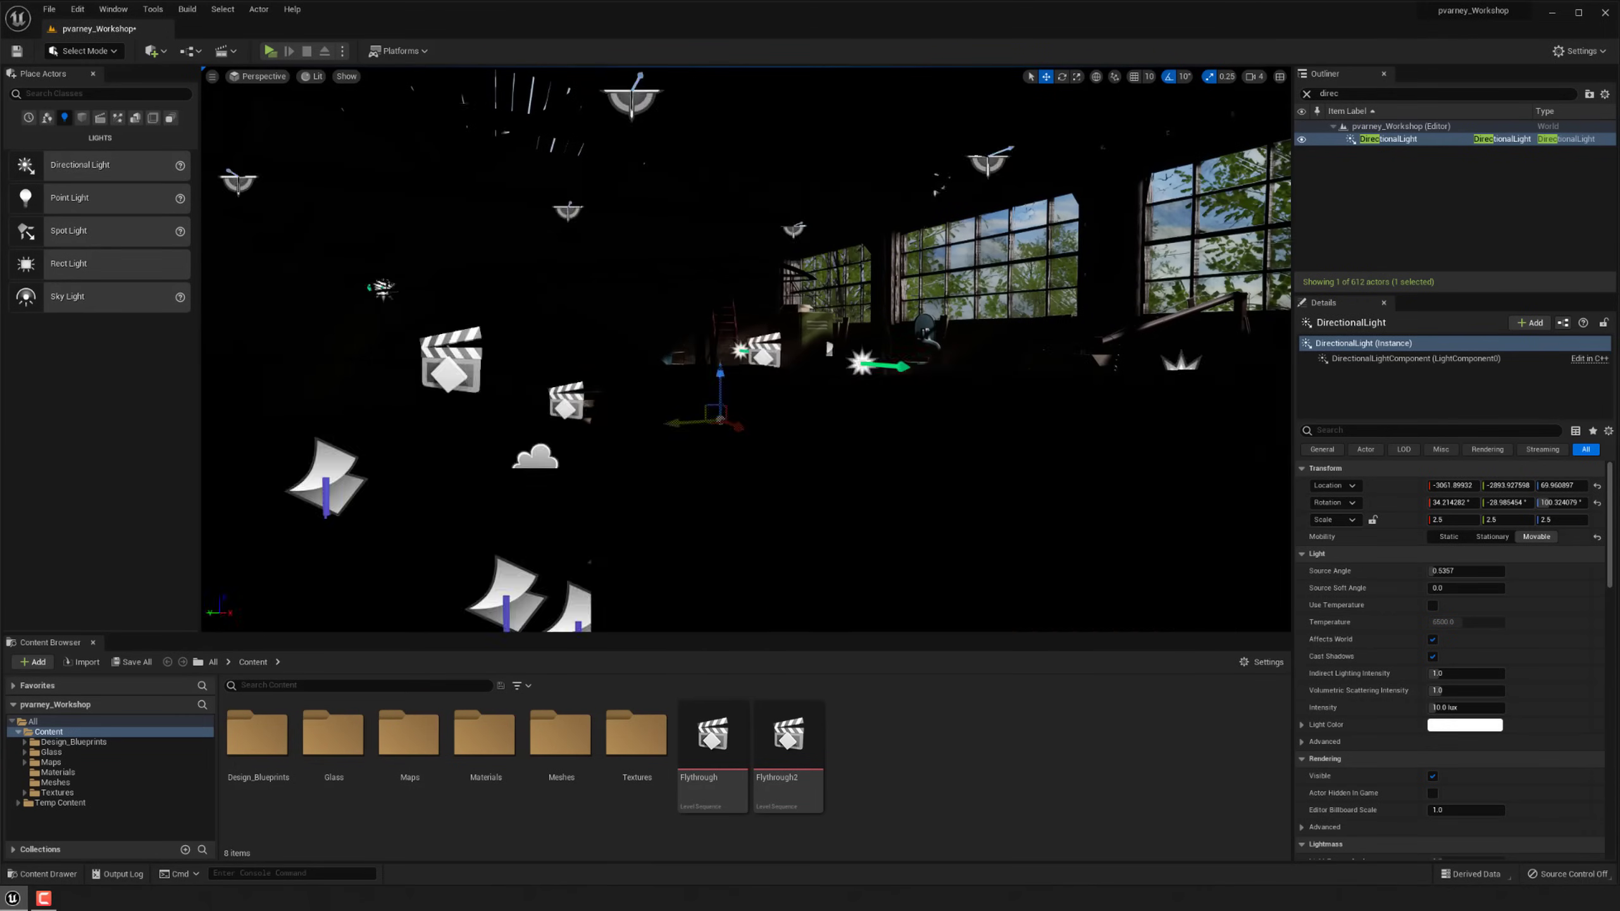
right_click_drag(638, 498, 650, 491)
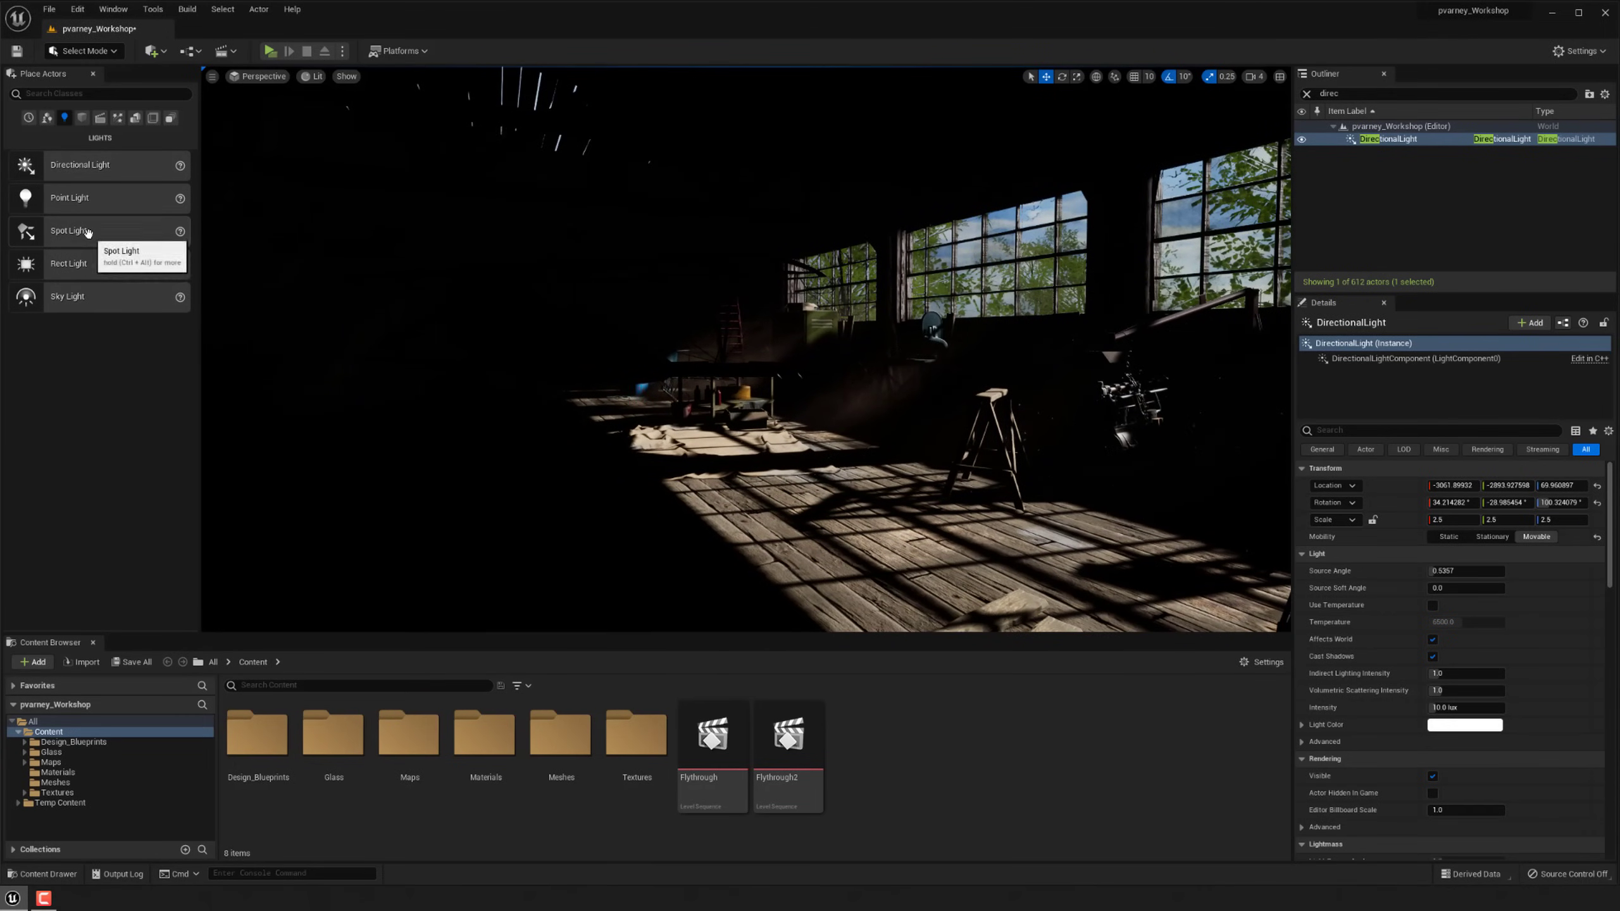
Place a sky light on the workshop floor and try real-time capture on it, leaving that option off.
left_click_drag(89, 295, 713, 479)
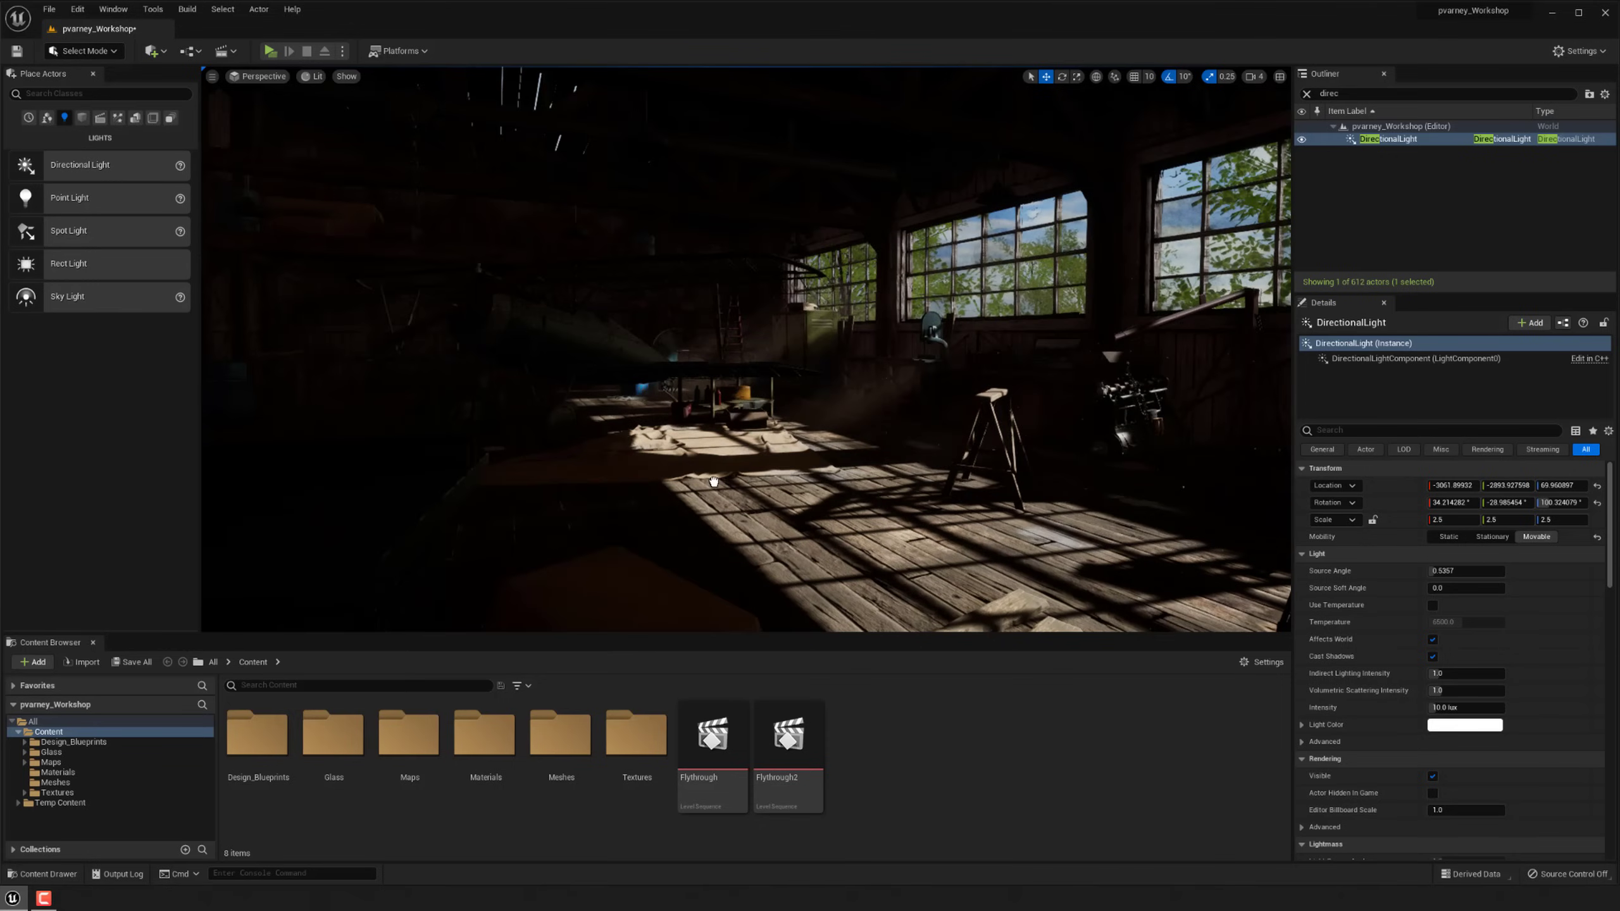
right_click_drag(713, 480, 797, 447)
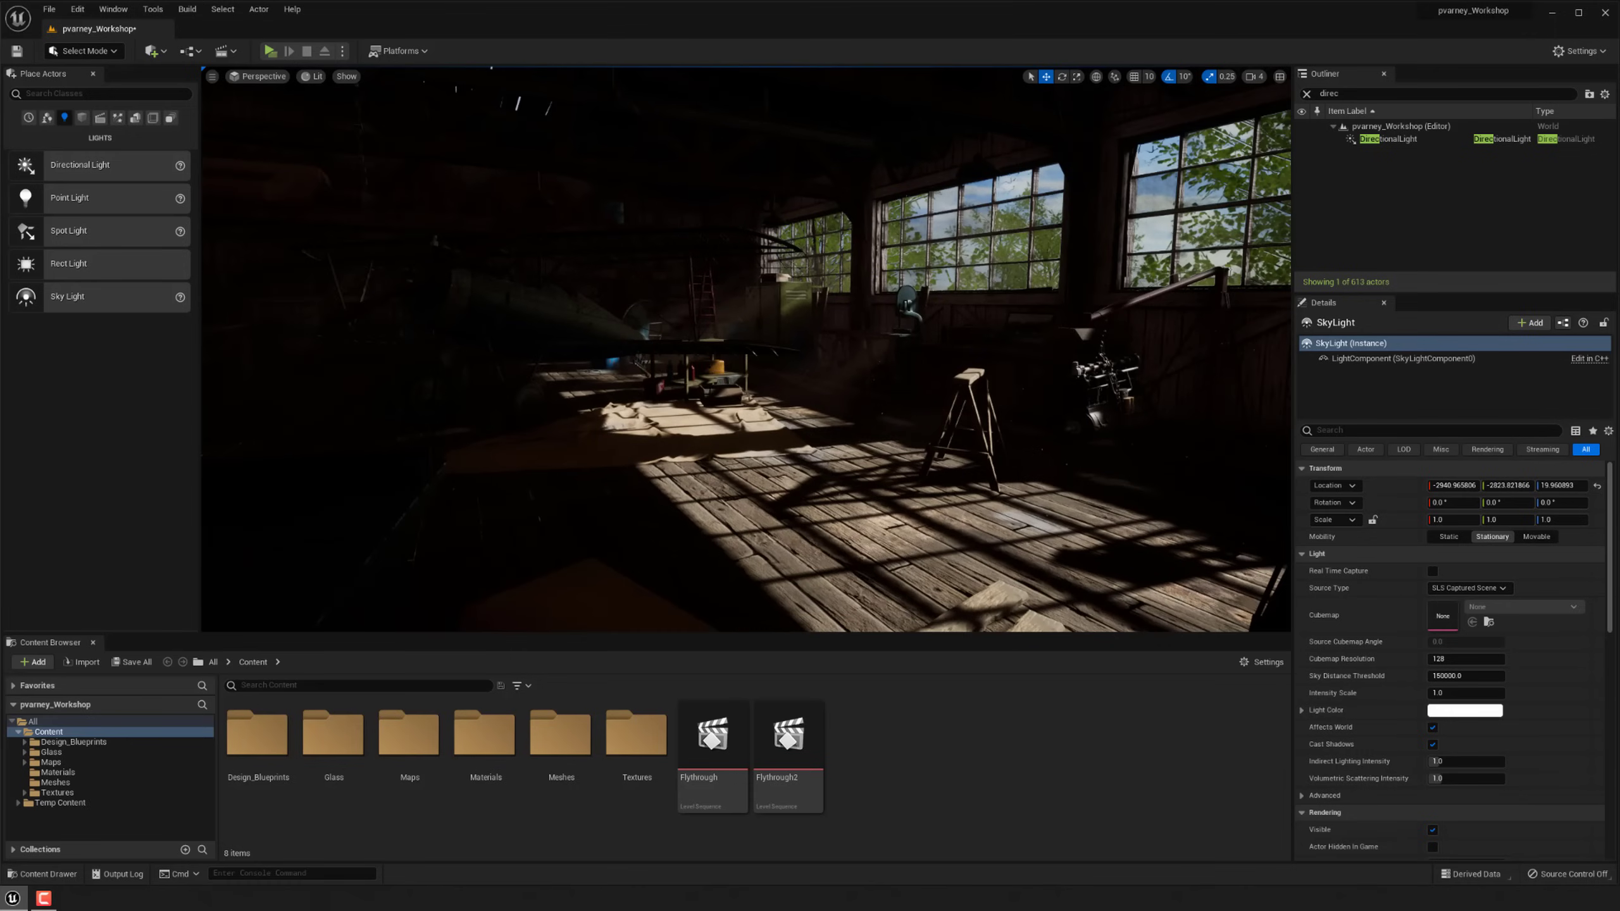
left_click(1432, 571)
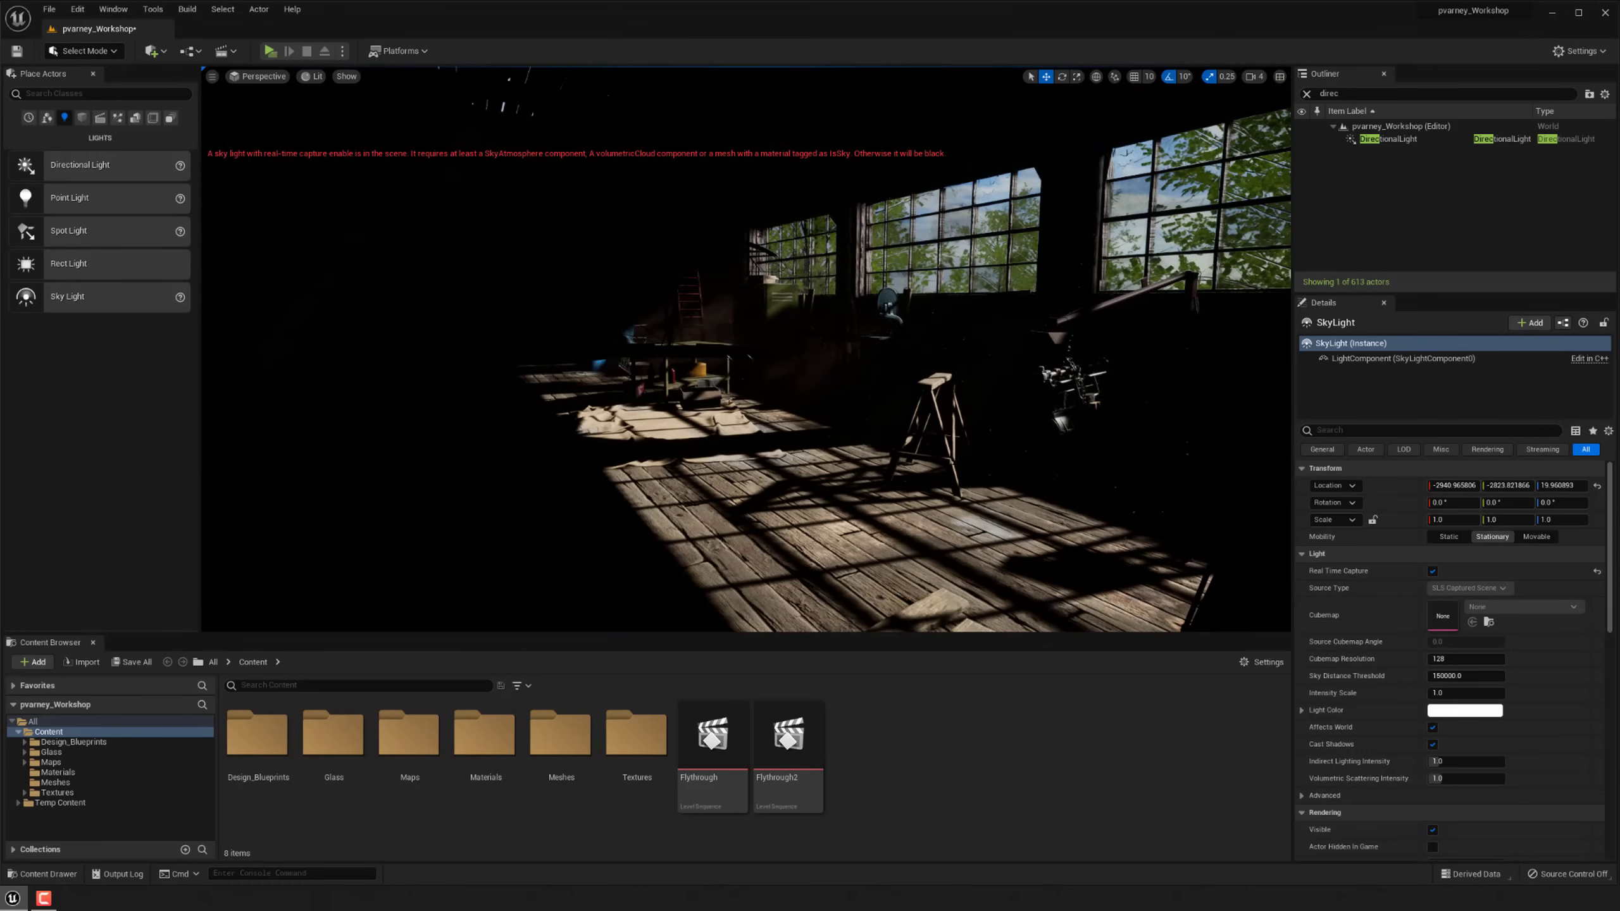
left_click(1432, 570)
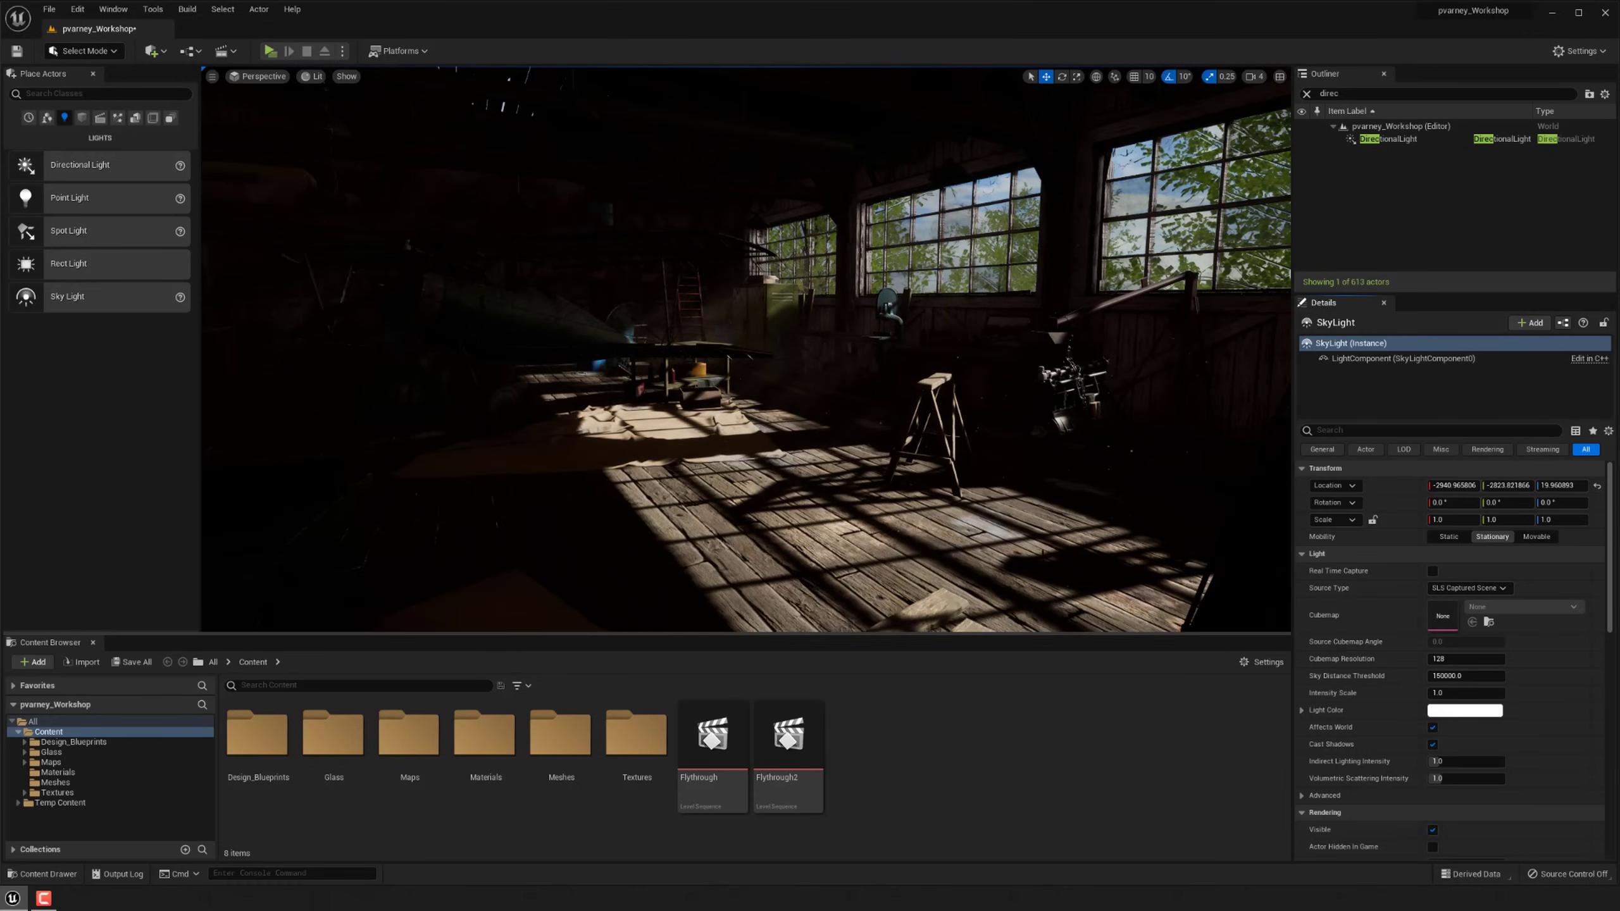
right_click_drag(893, 510, 906, 505)
key("g")
key("g")
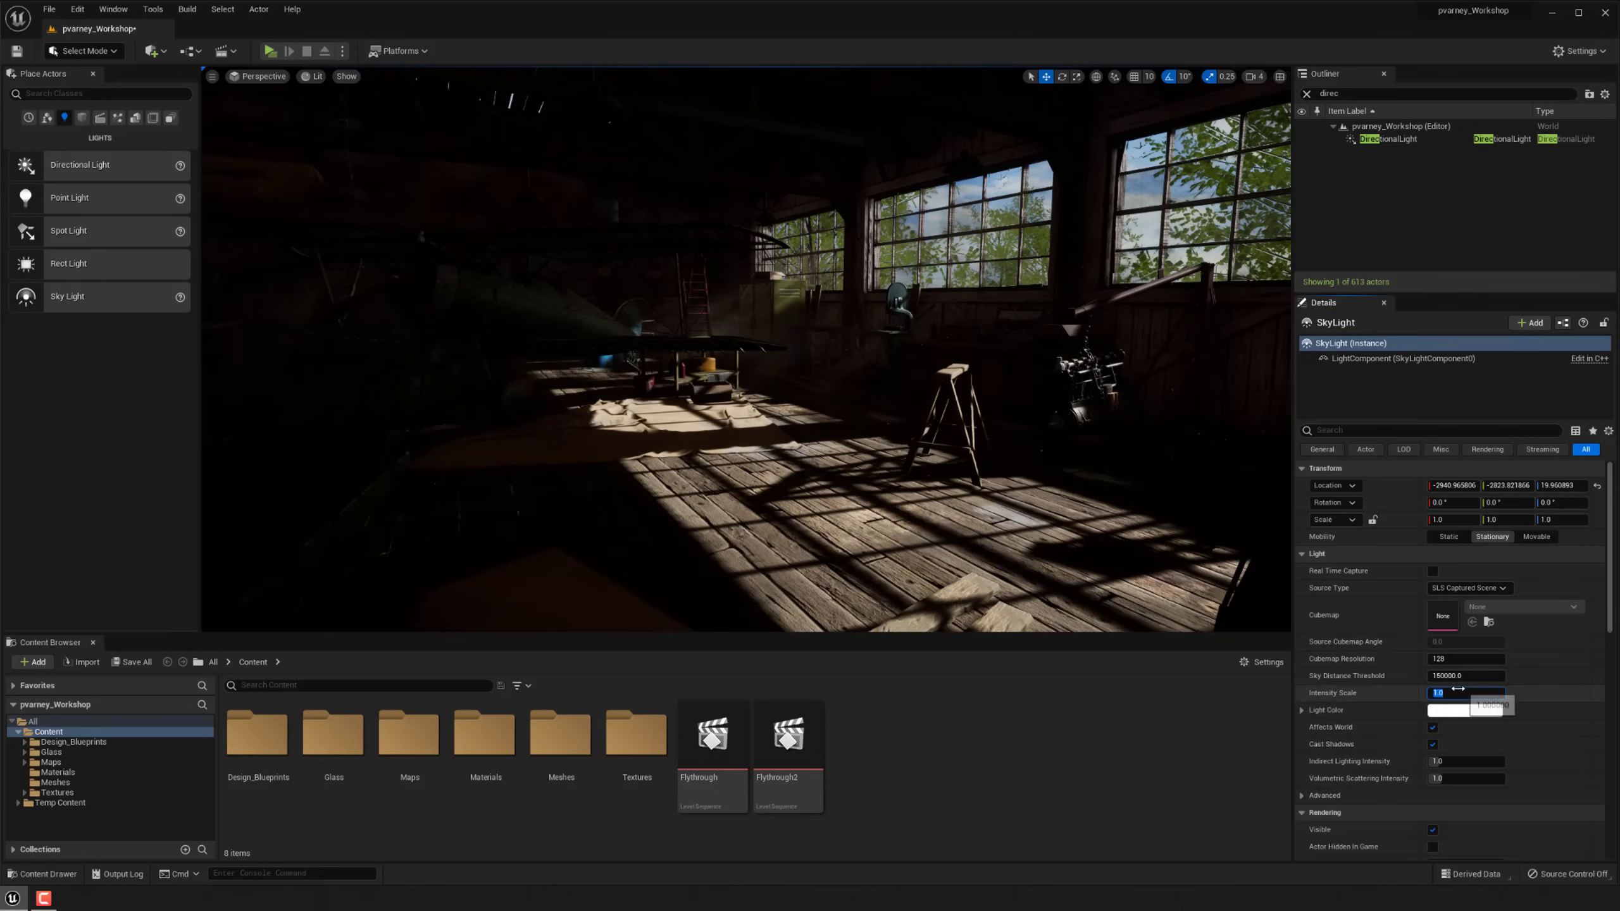
Try an intensity scale of 2 on the sky light and set it back to 1.
type("2")
key("Return")
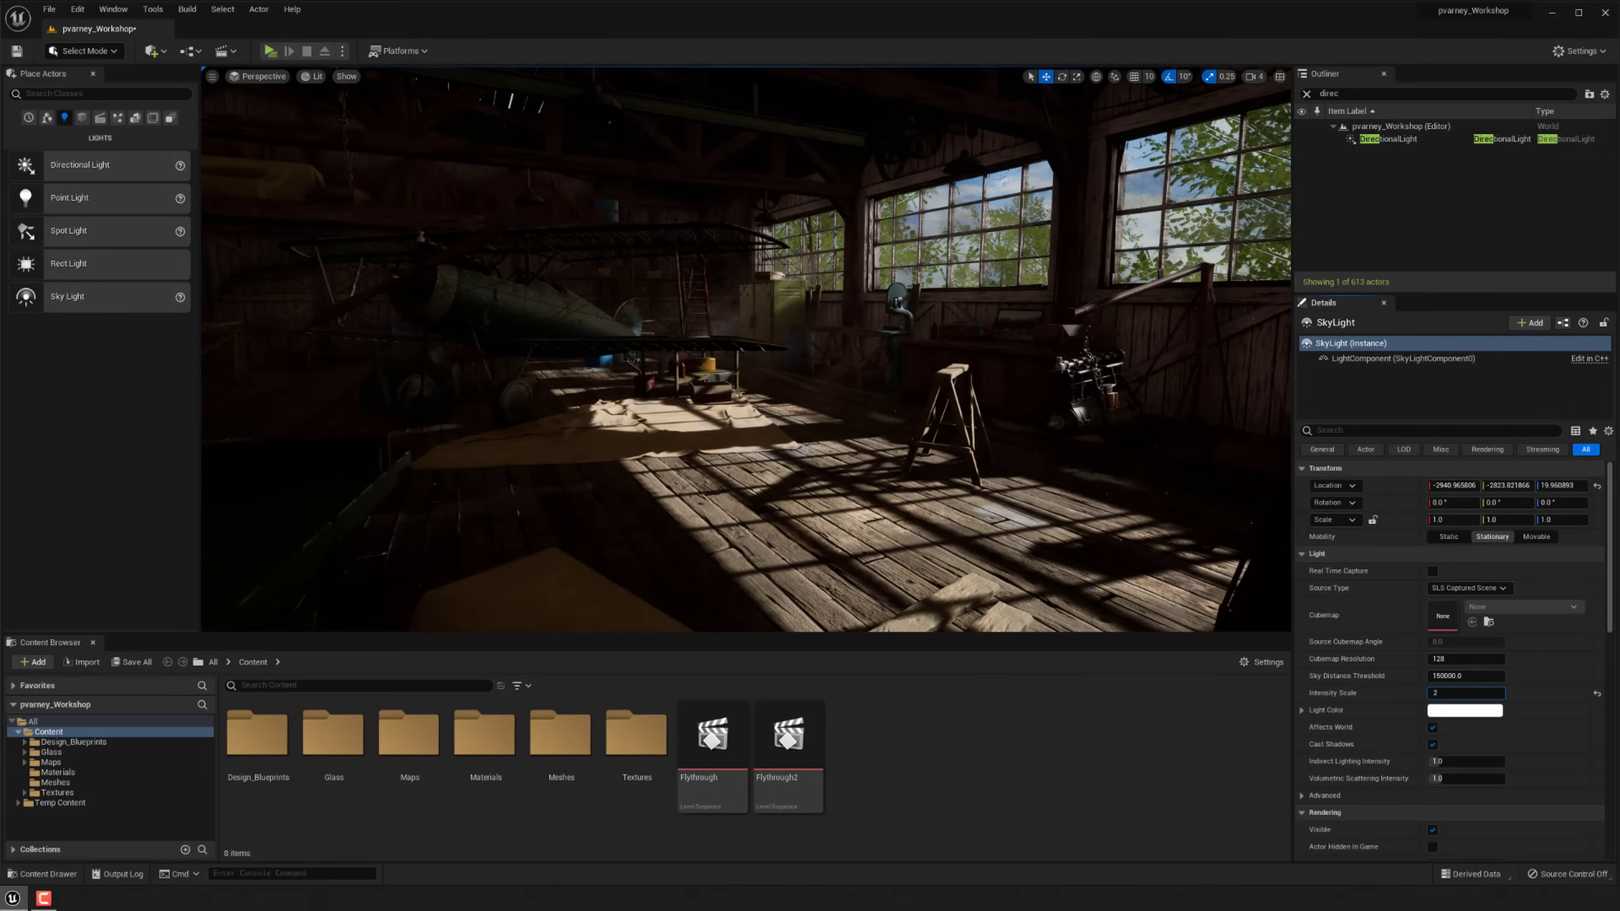
right_click_drag(1021, 446, 1046, 427)
left_click(1447, 693)
type("1")
key("Return")
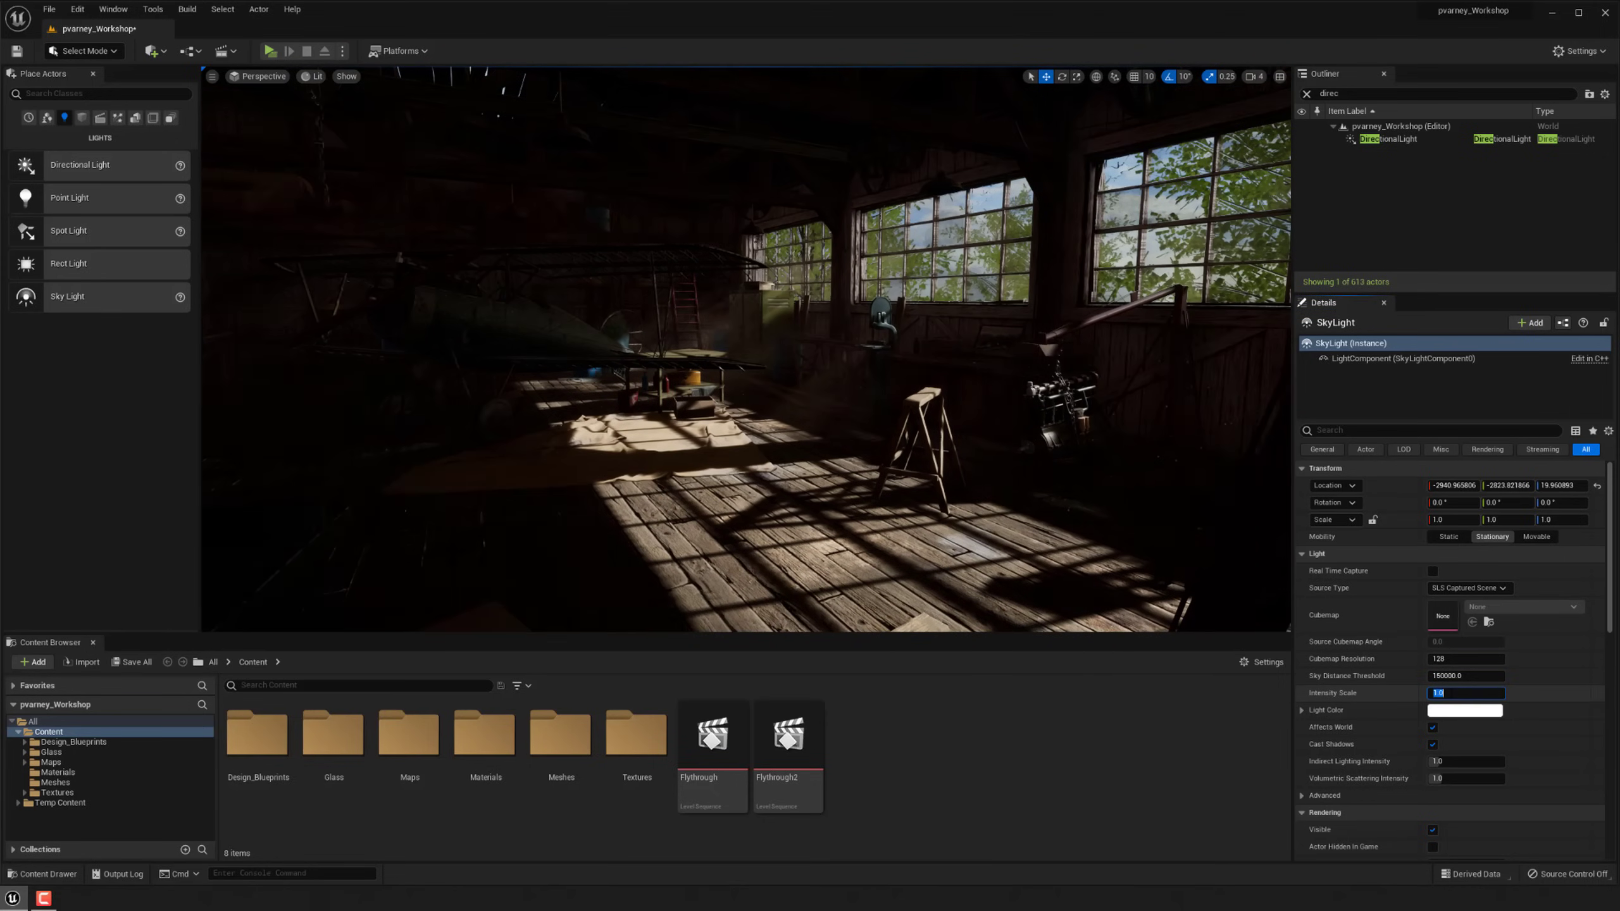
right_click_drag(713, 556, 669, 557)
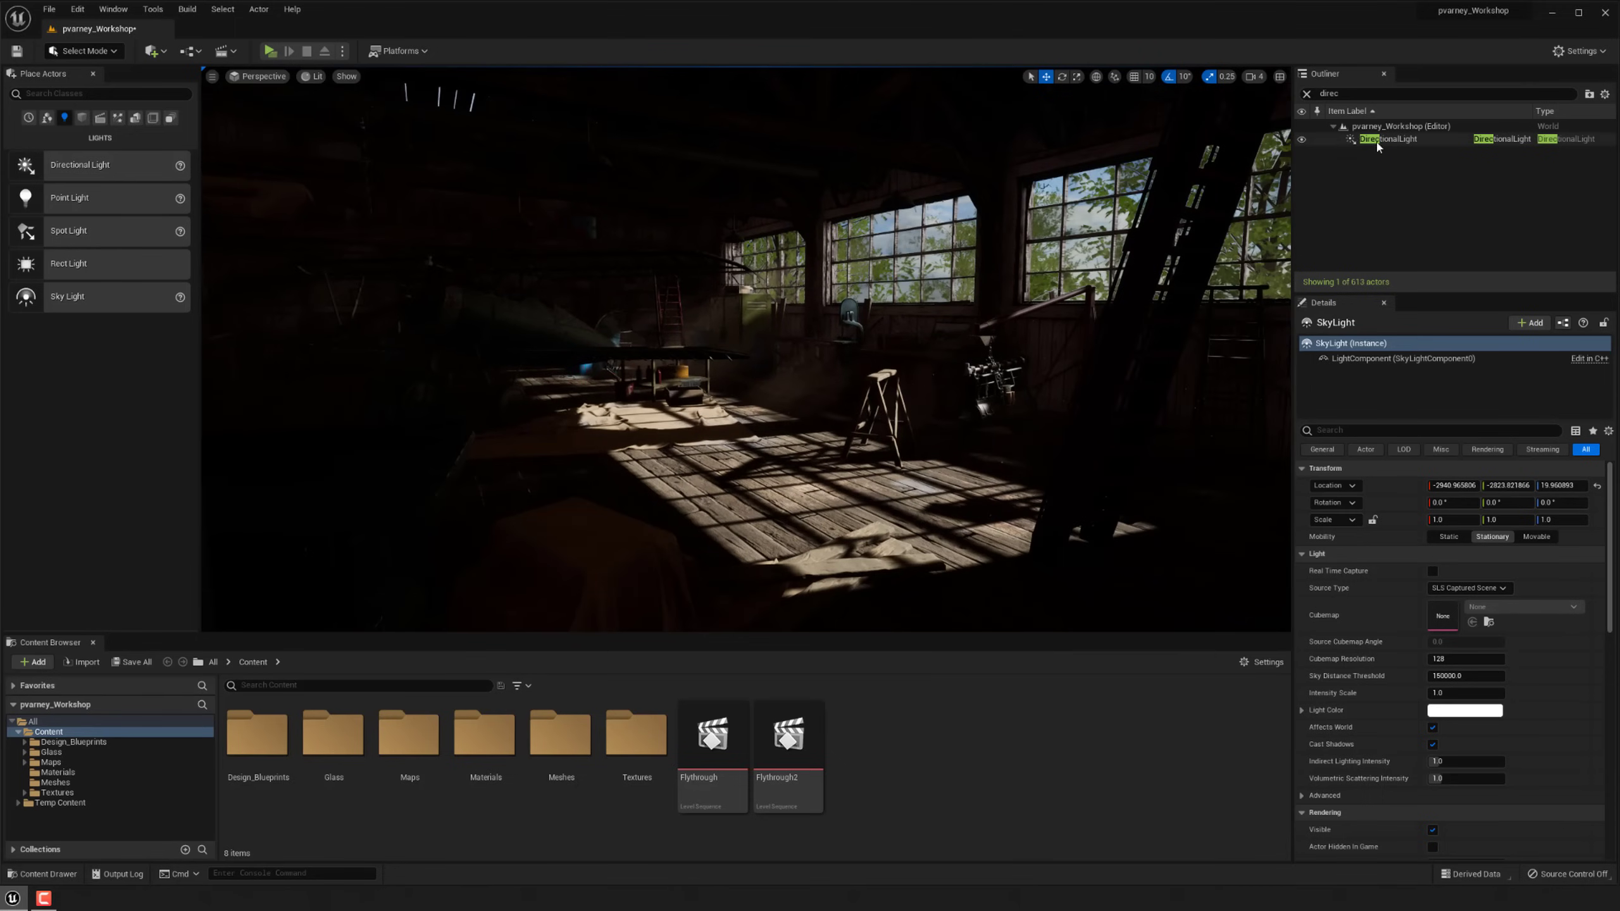
Enable the use of color temperature on the directional light and set the temperature to 5000.
left_click(1372, 139)
right_click_drag(1021, 447, 1021, 396)
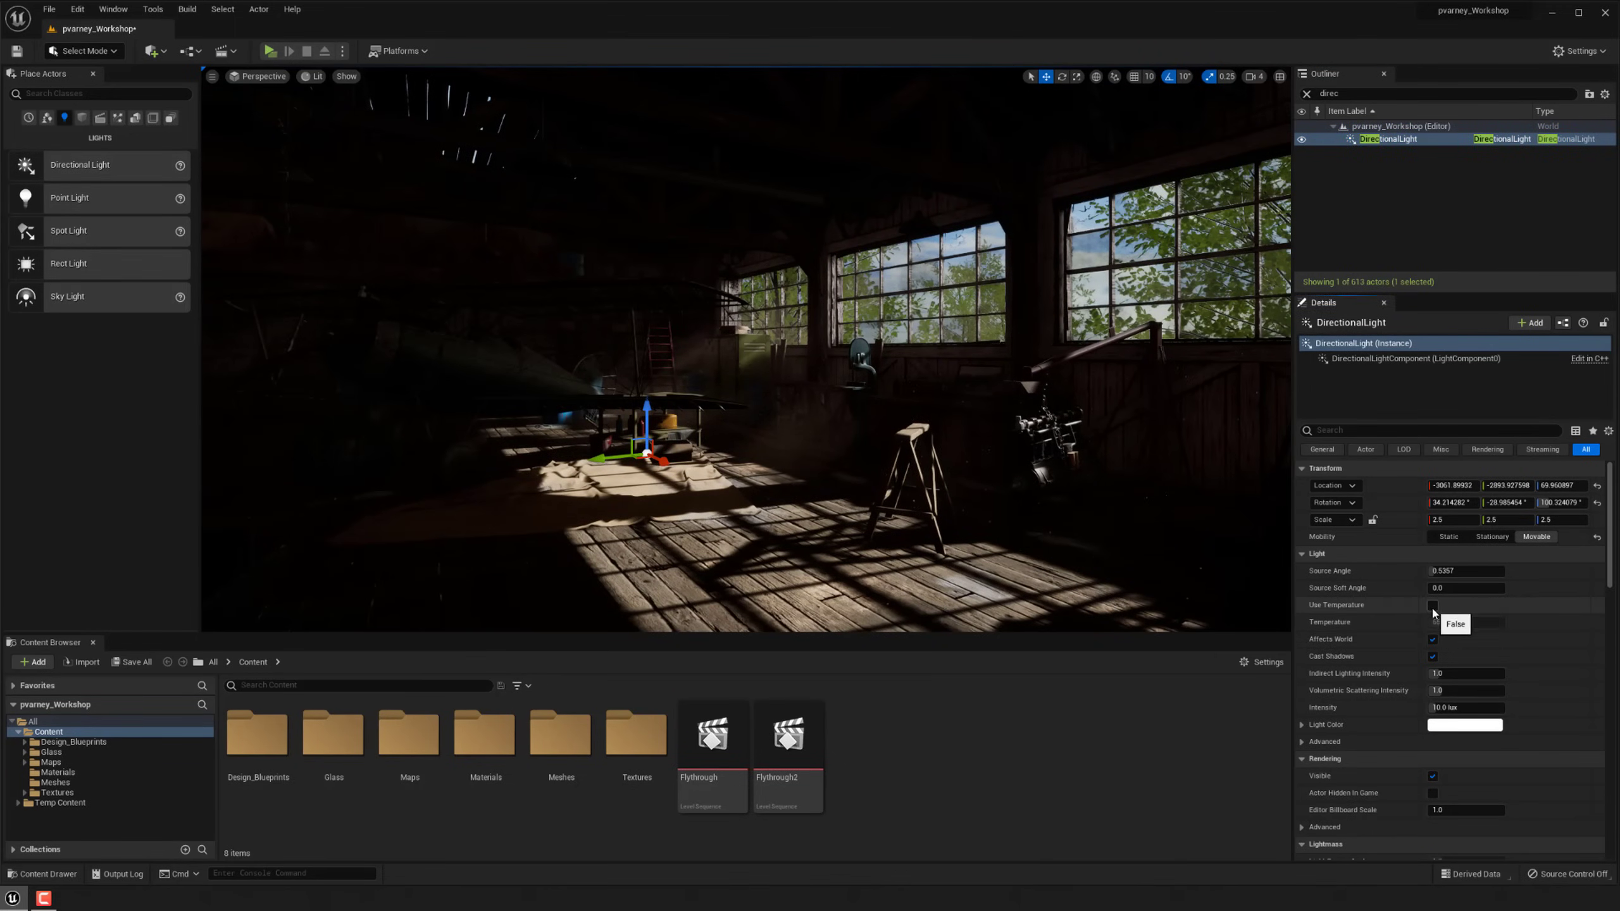
right_click_drag(1021, 447, 976, 457)
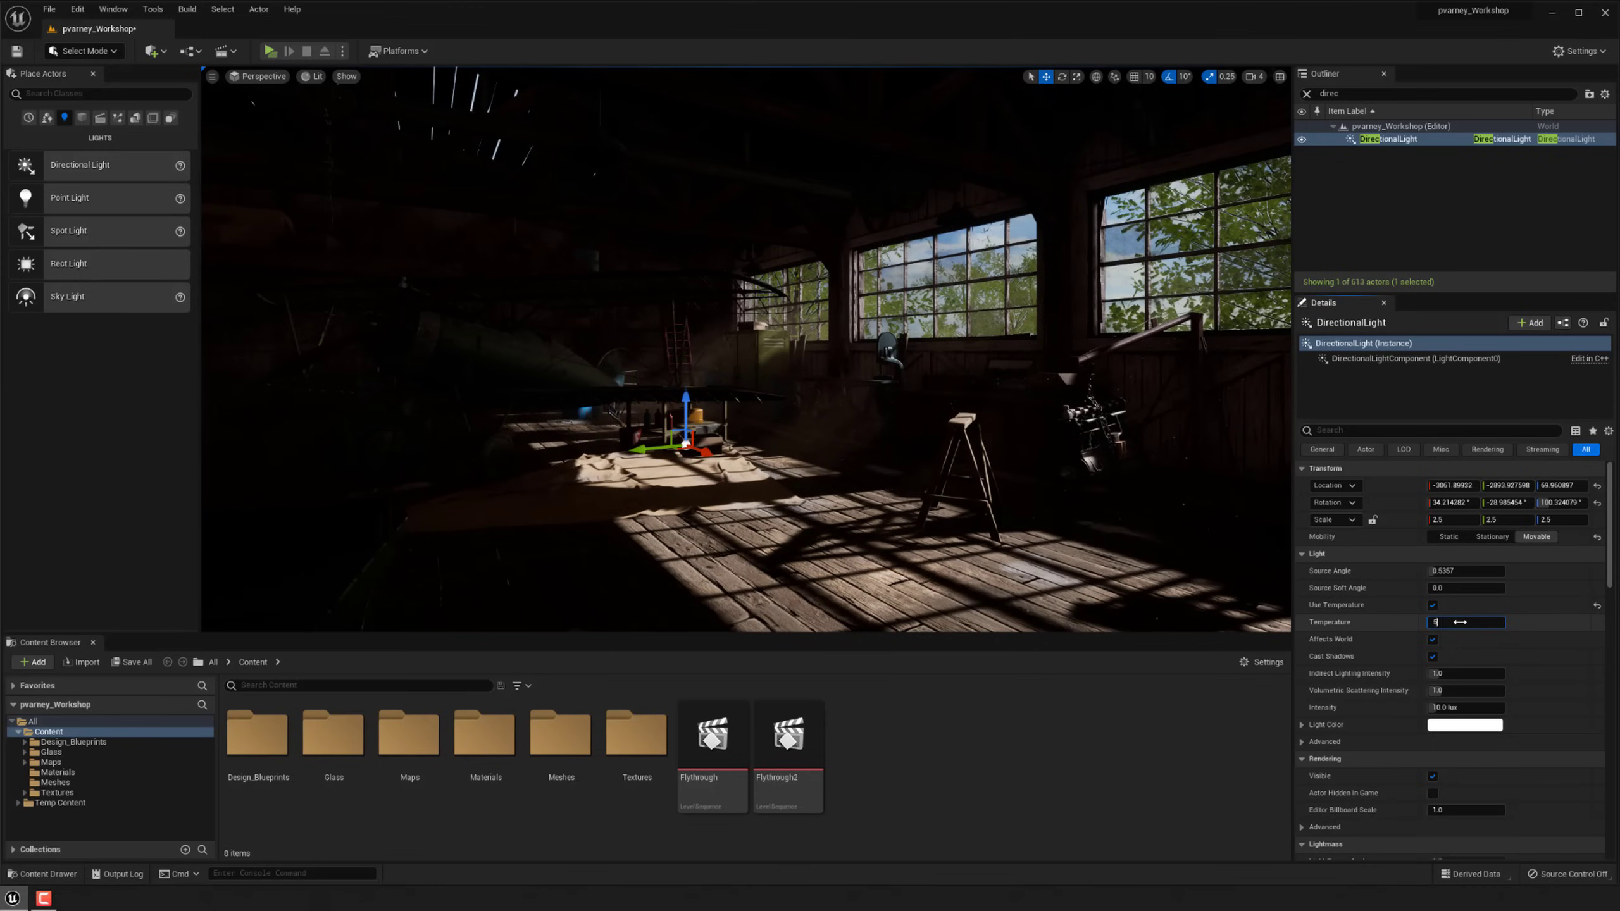
right_click_drag(1148, 511, 1212, 511)
key("g")
key("g")
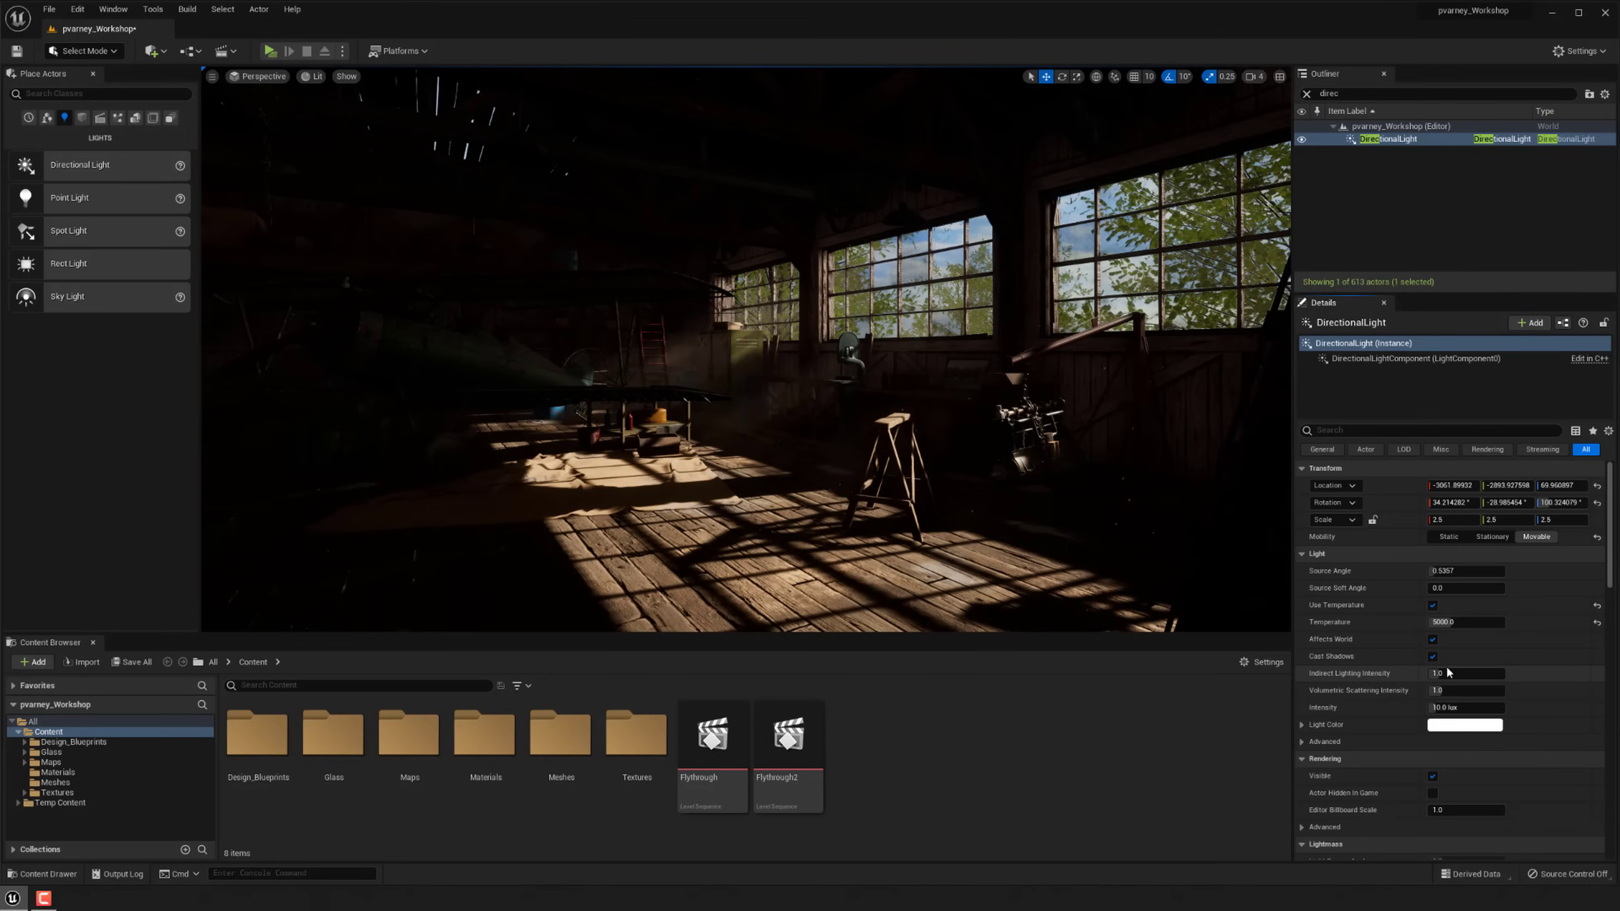
Set the directional light's indirect lighting intensity to 2 and inspect the workshop interior.
left_click(1447, 670)
type("2")
key("Return")
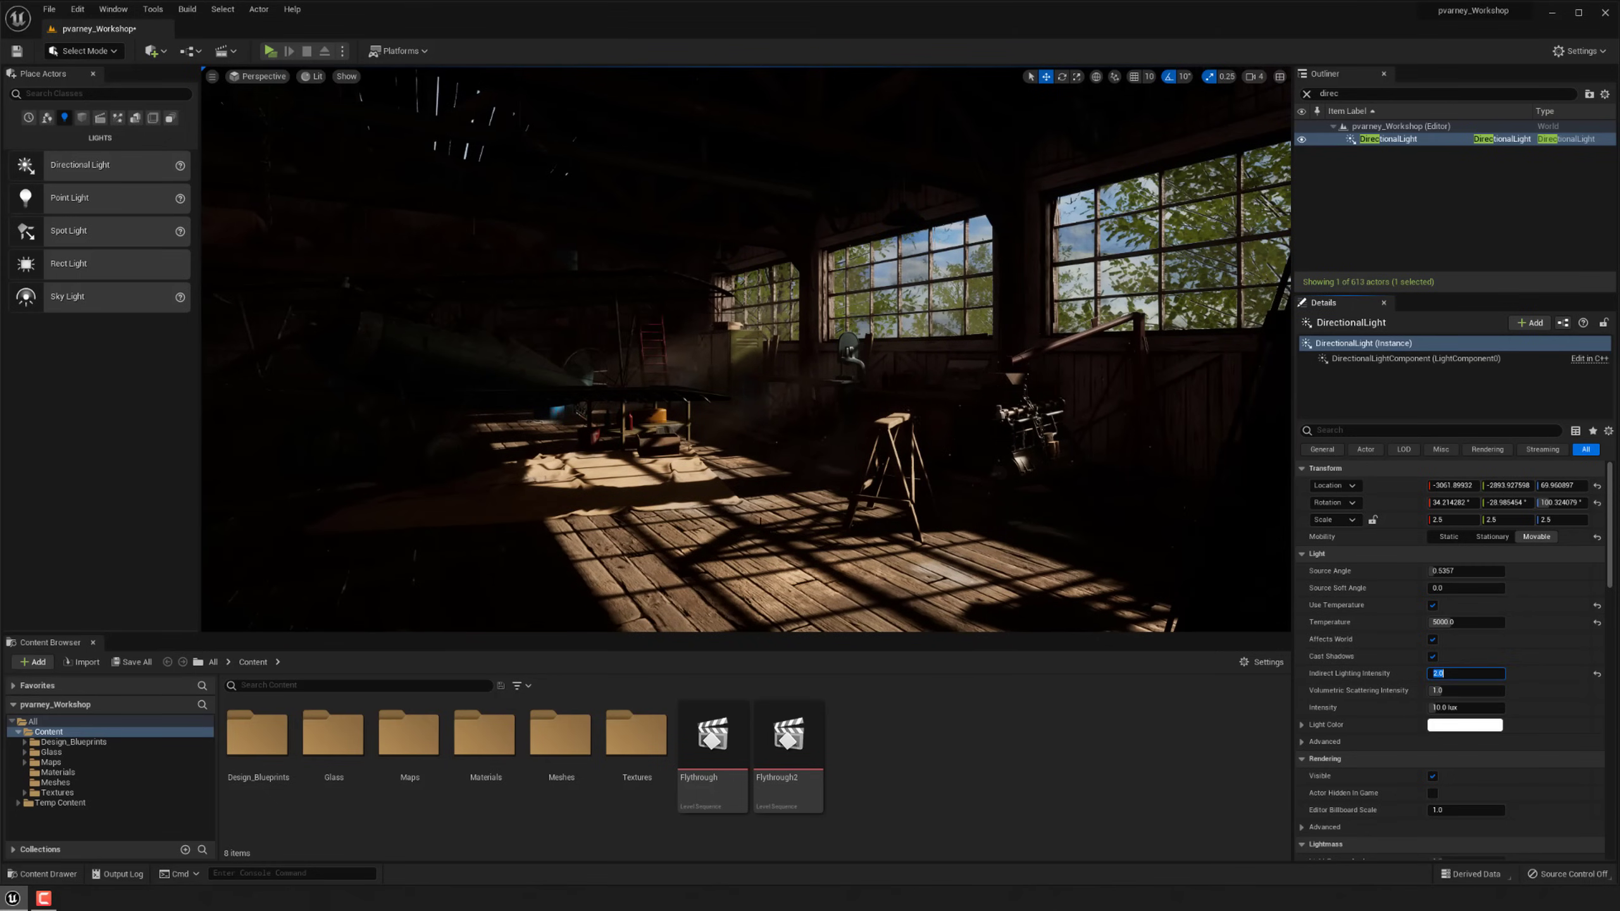
mouse_move(760, 521)
right_mouse_down()
mouse_move(746, 536)
mouse_move(749, 510)
mouse_move(727, 511)
mouse_move(765, 511)
mouse_move(749, 517)
right_mouse_up()
left_click(769, 514)
key("g")
key("g")
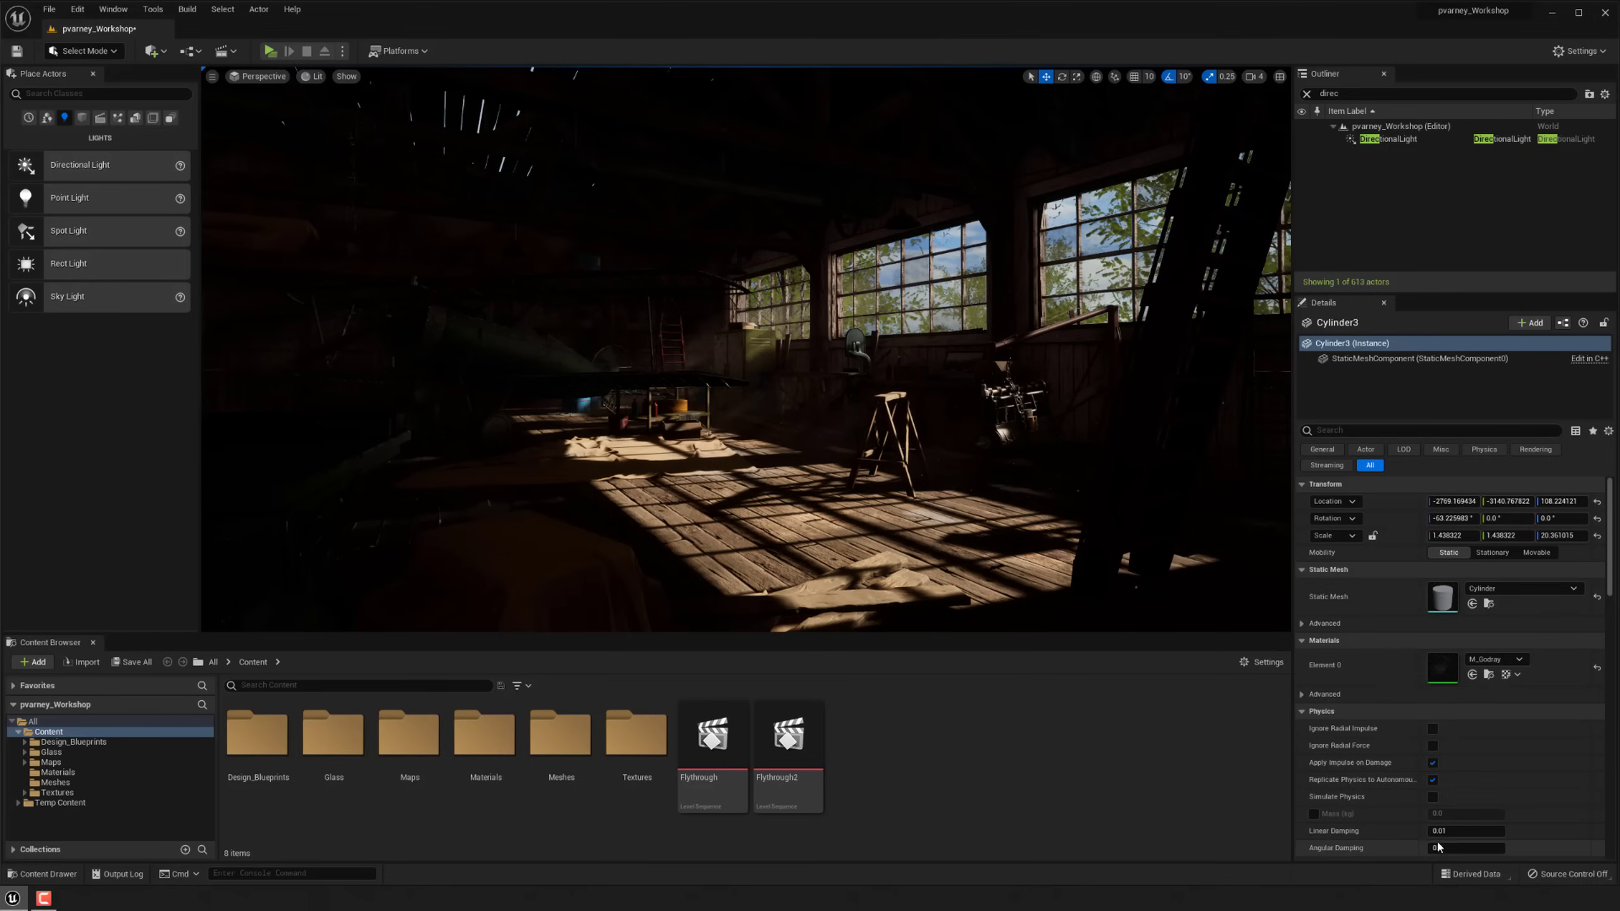
Look through the properties of the selected cylinder mesh and clear the actor list filter.
scroll(1598, 557, "down", 5)
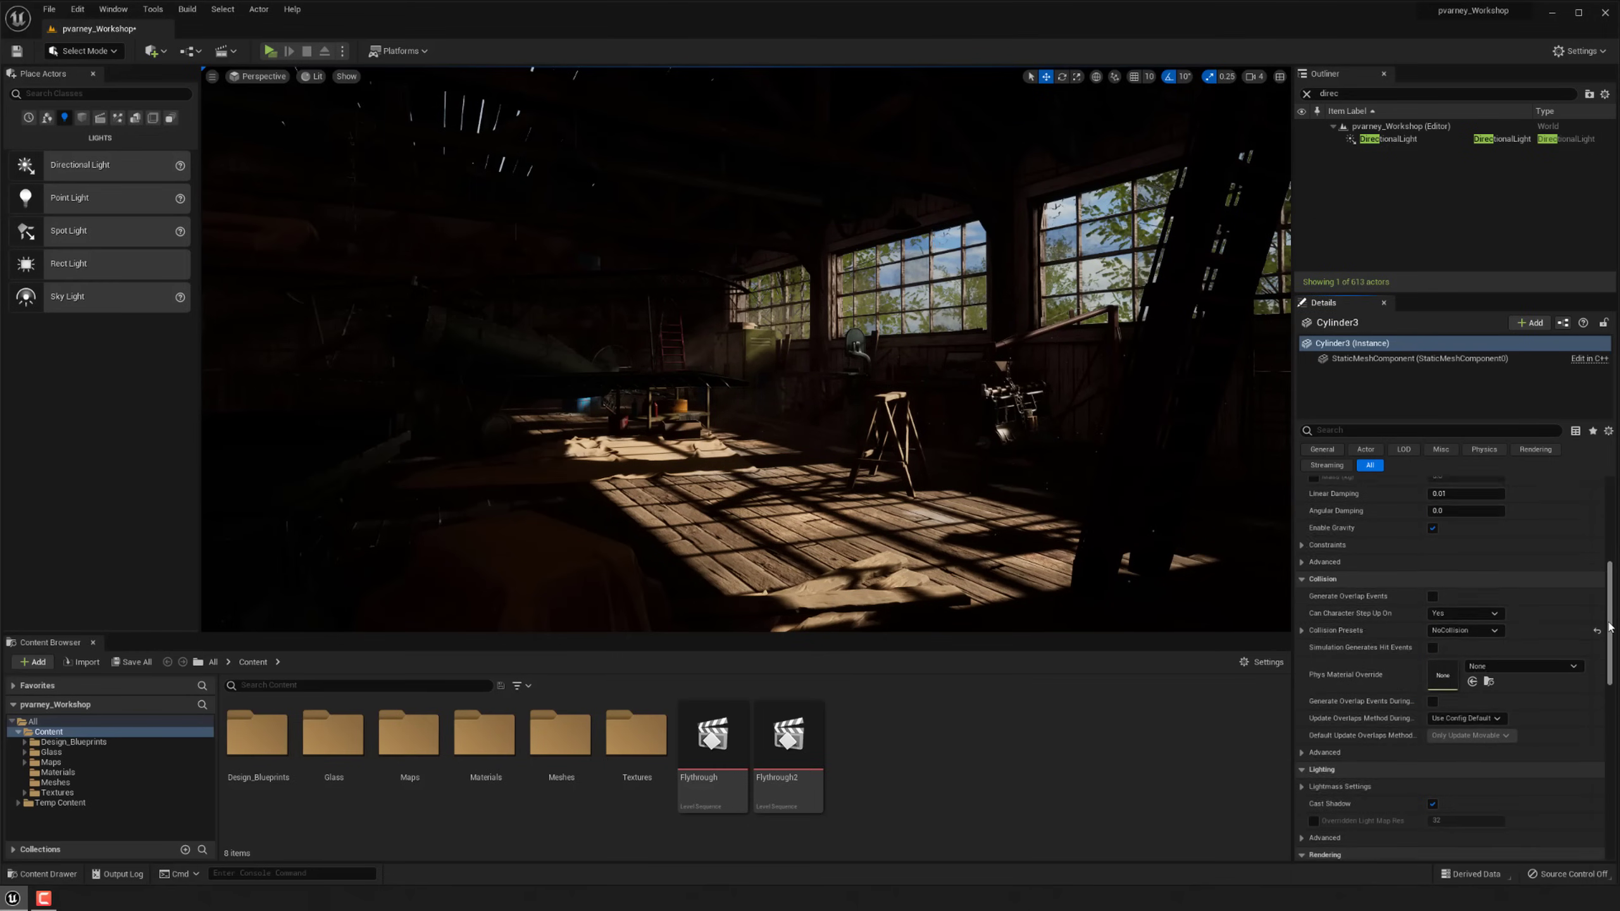
scroll(1606, 583, "up", 5)
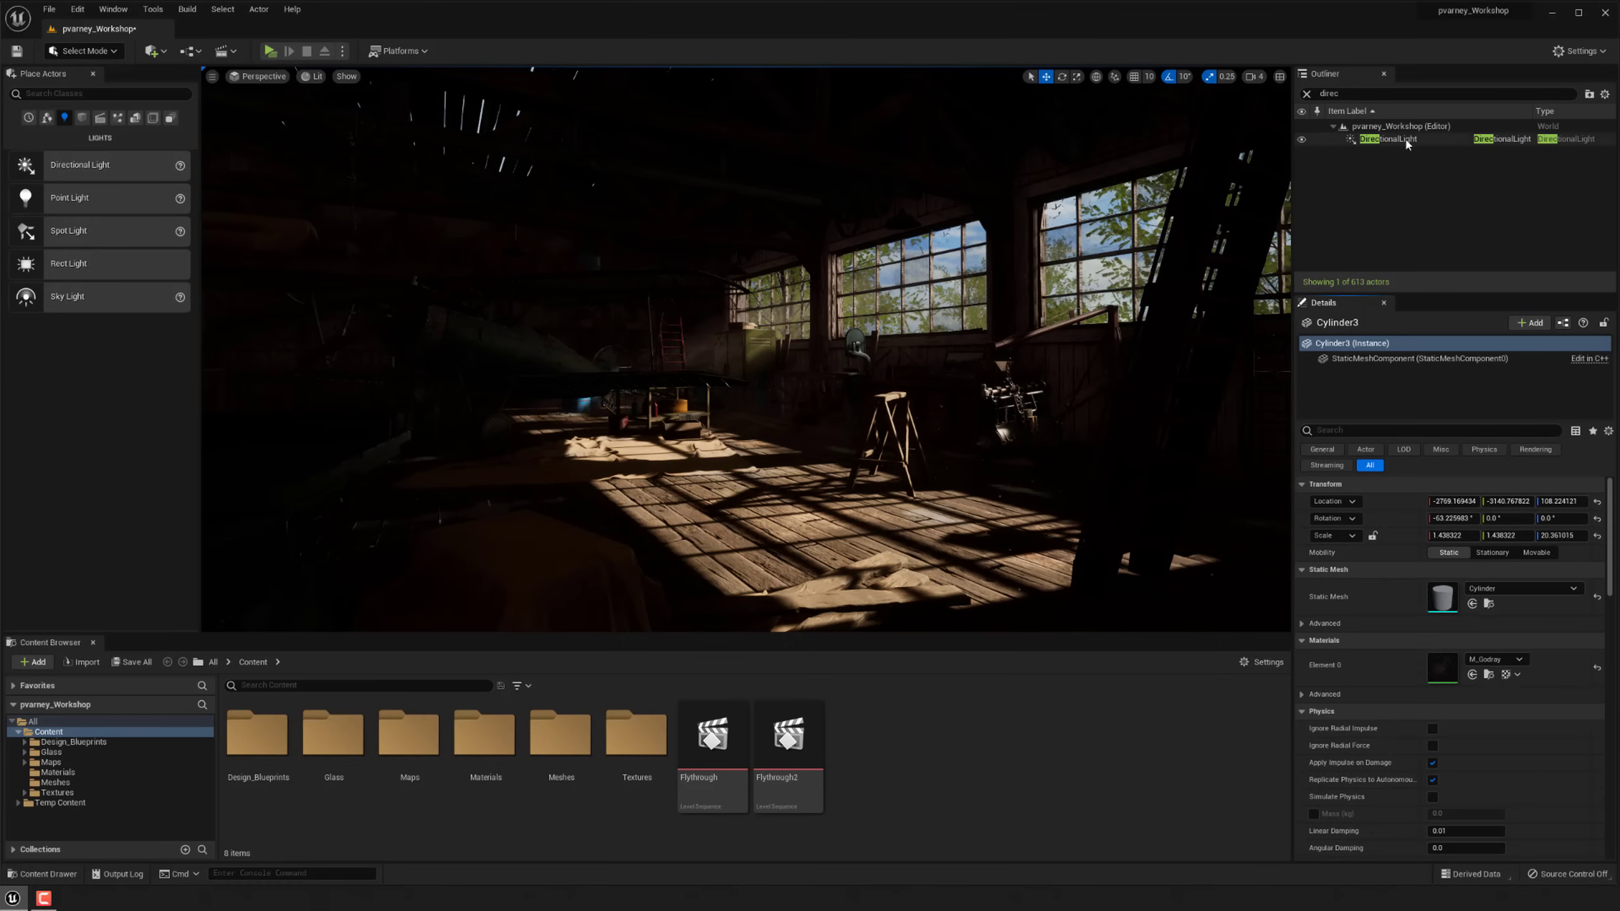
left_click(1306, 94)
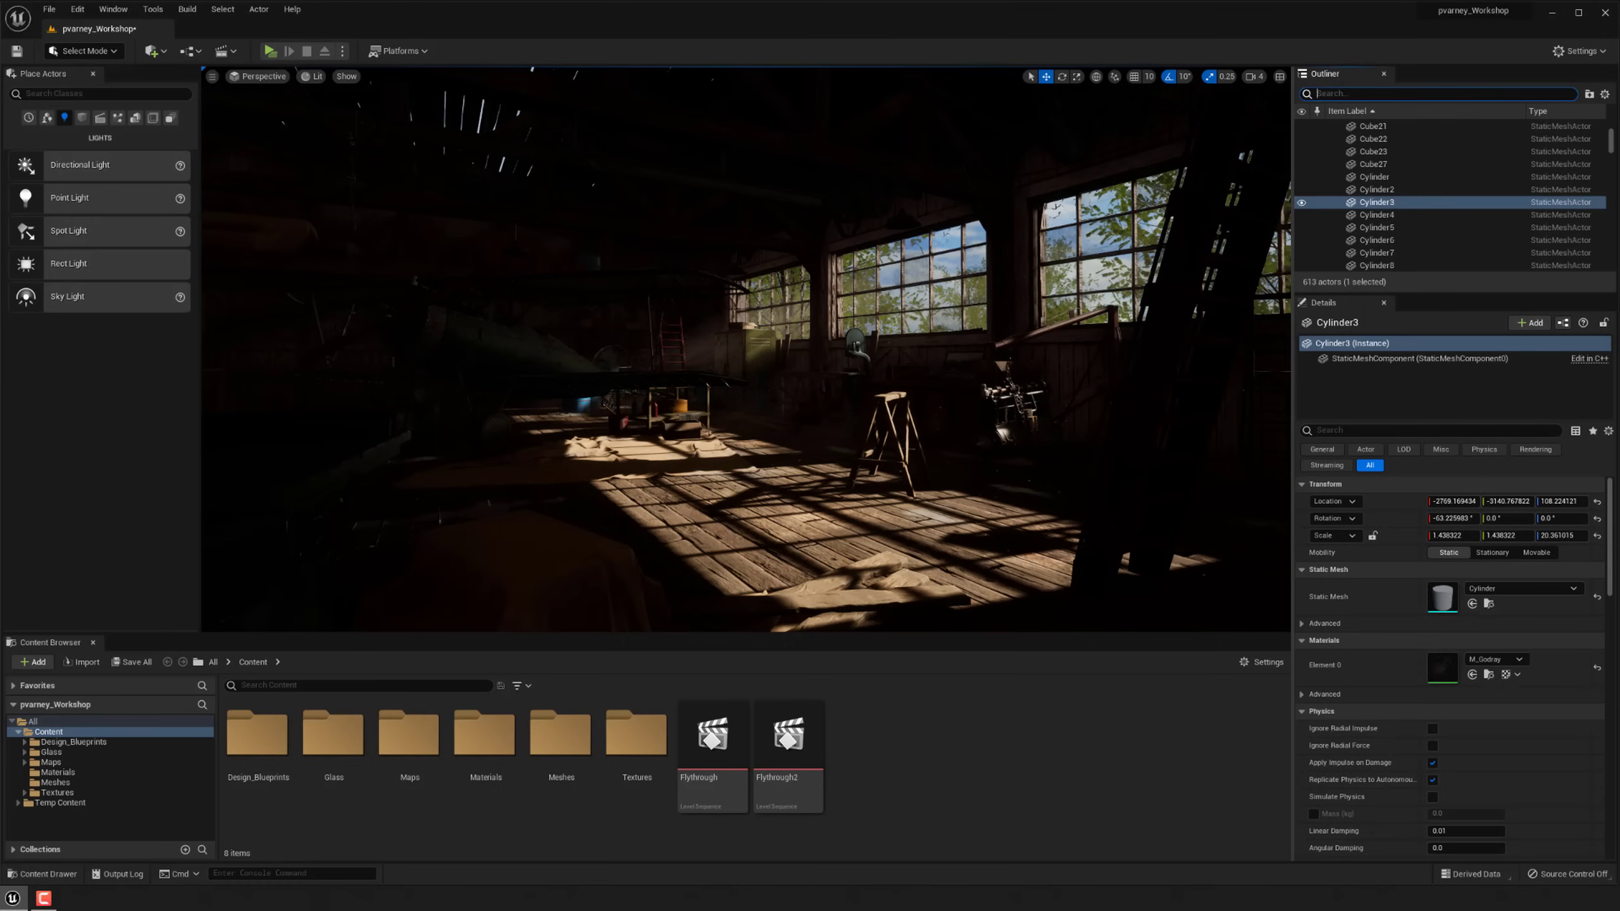
left_click(49, 10)
mouse_move(89, 289)
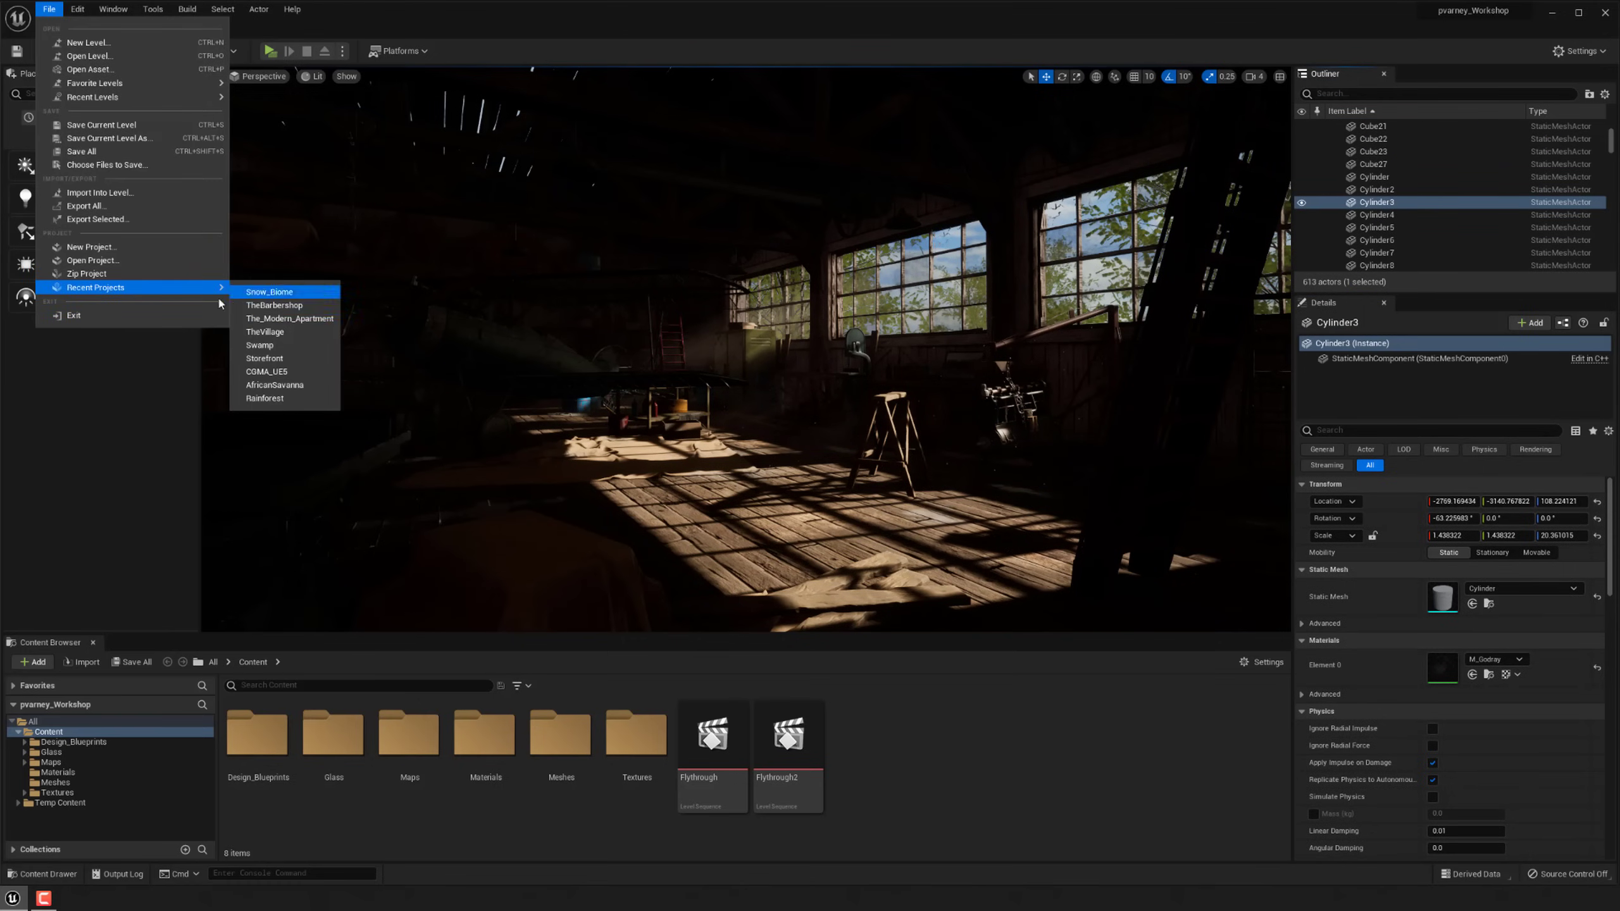
right_click_drag(746, 350, 746, 355)
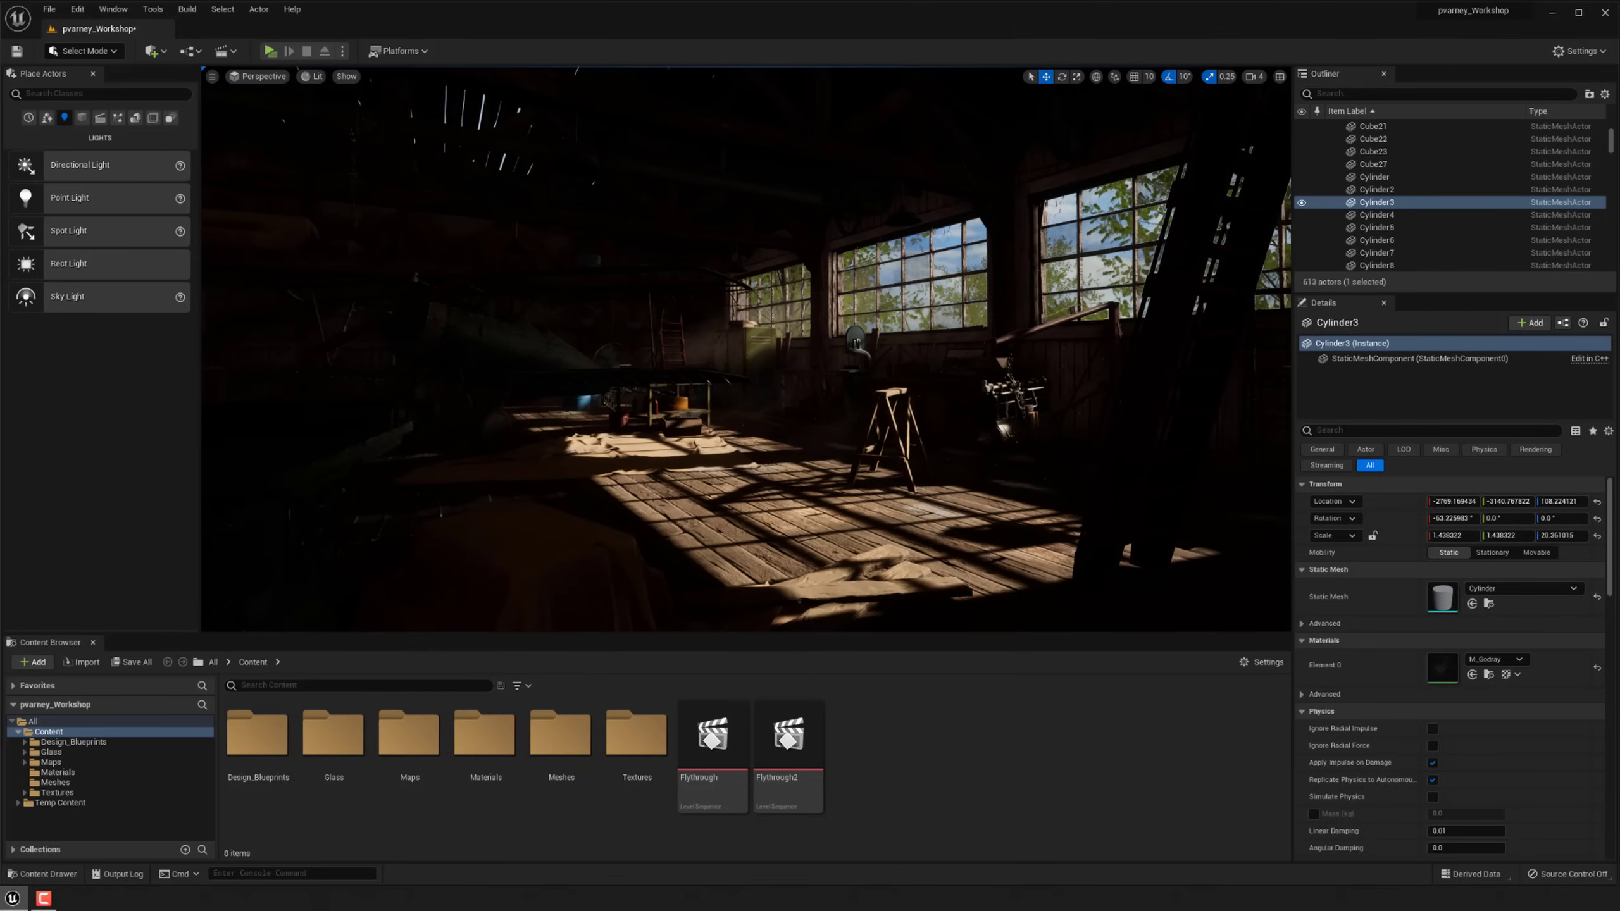
left_click(49, 9)
mouse_move(95, 290)
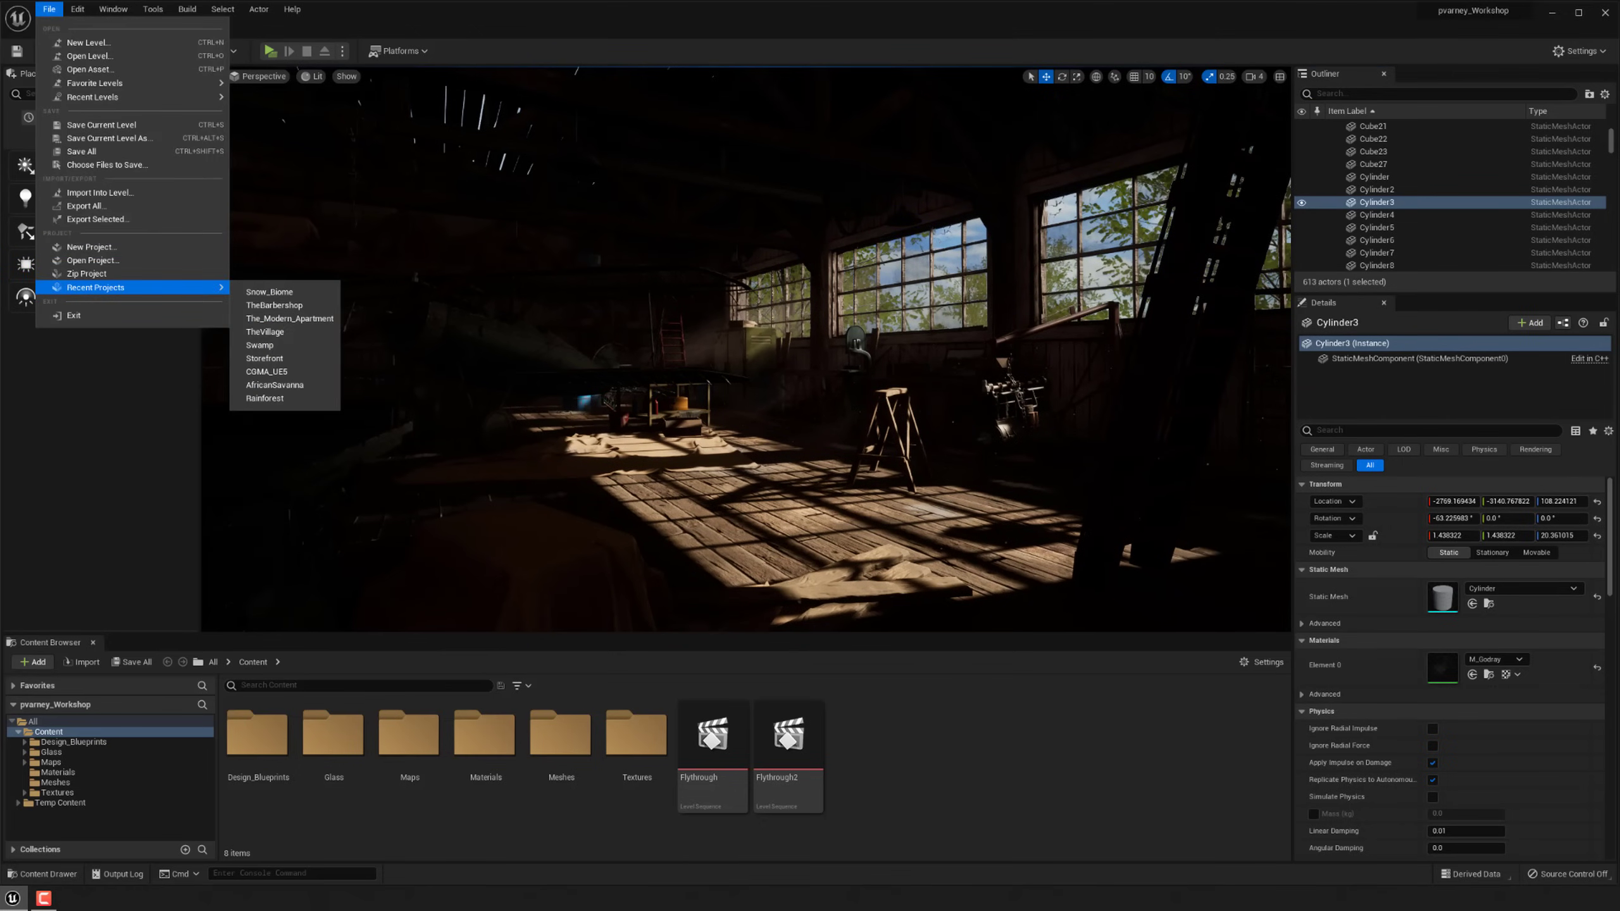
right_click_drag(747, 349, 739, 359)
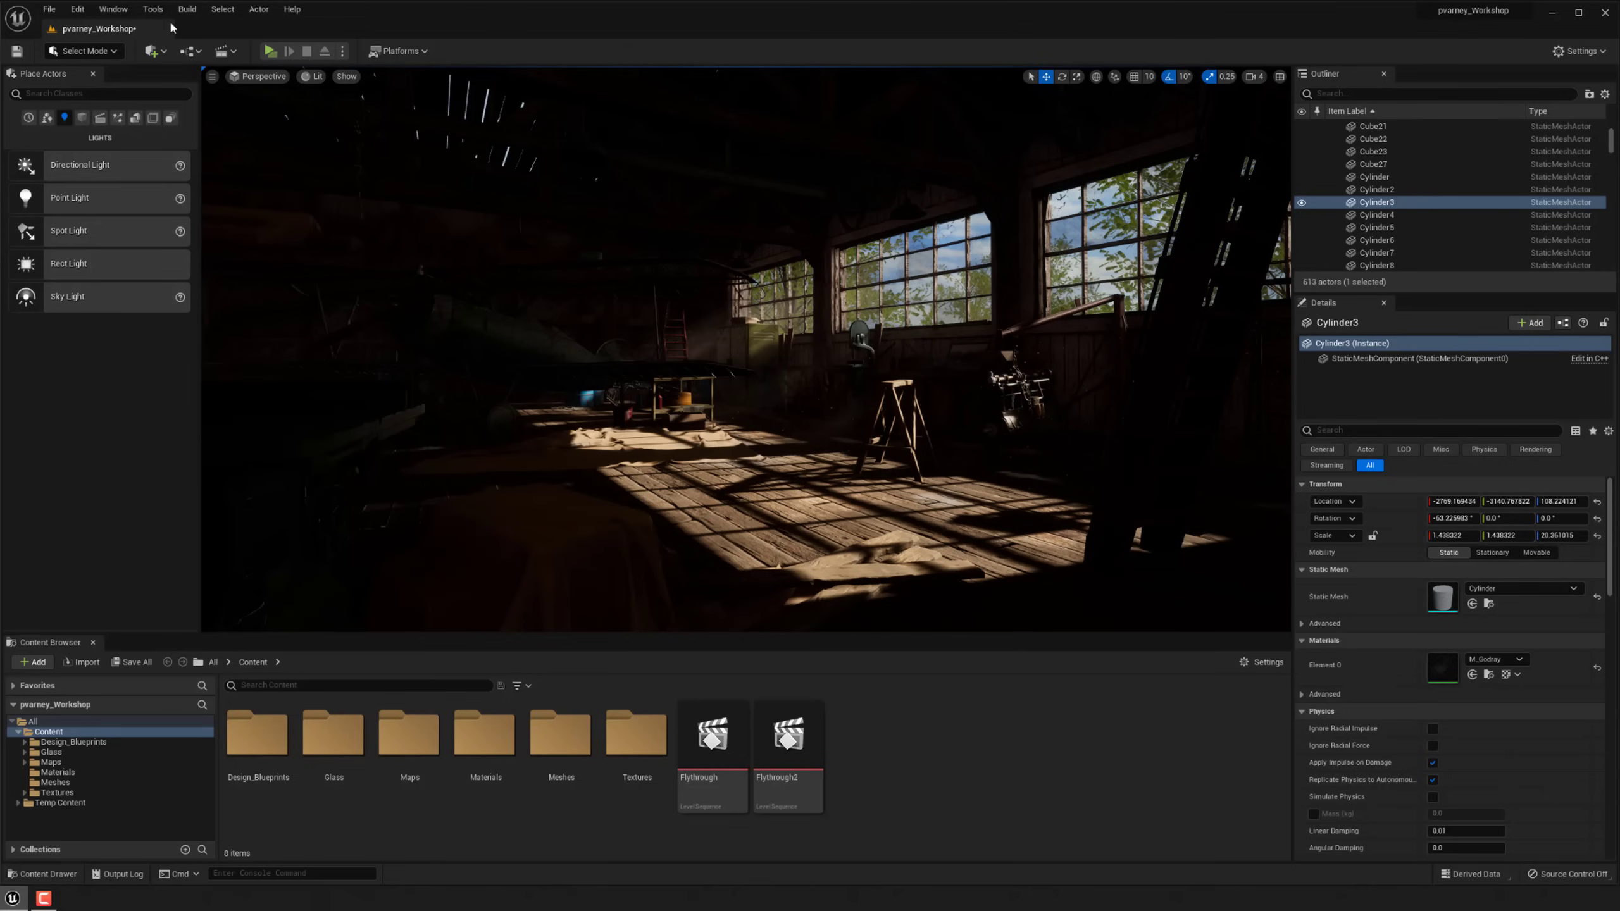
Search the project settings for the ray tracing options and for the Lumen options.
left_click(77, 9)
left_click(118, 206)
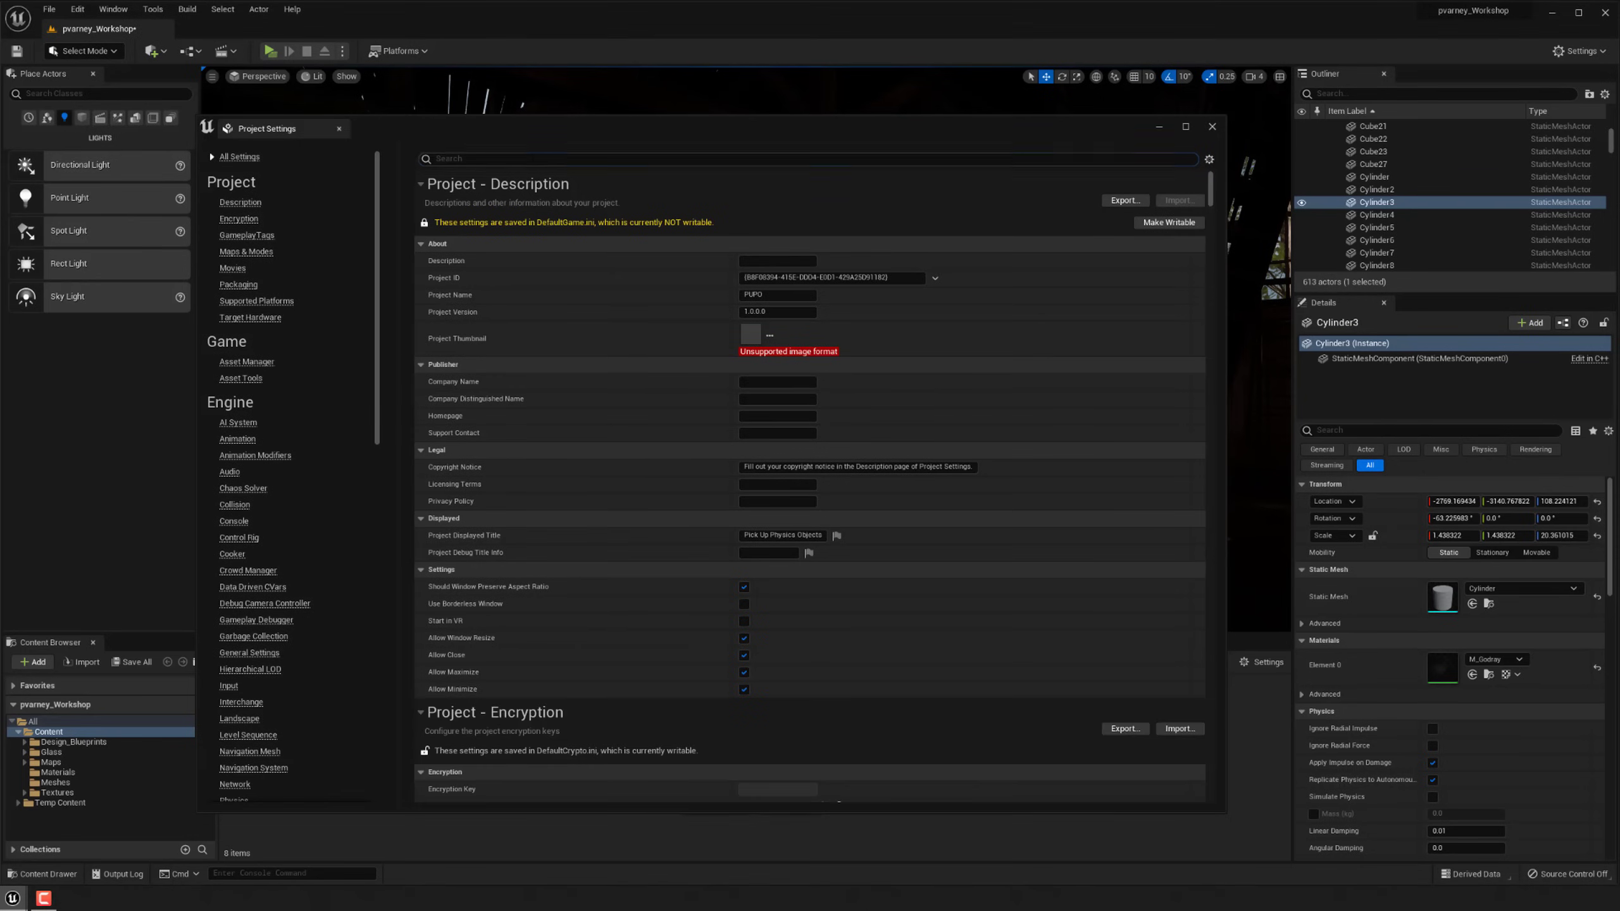
type("ray")
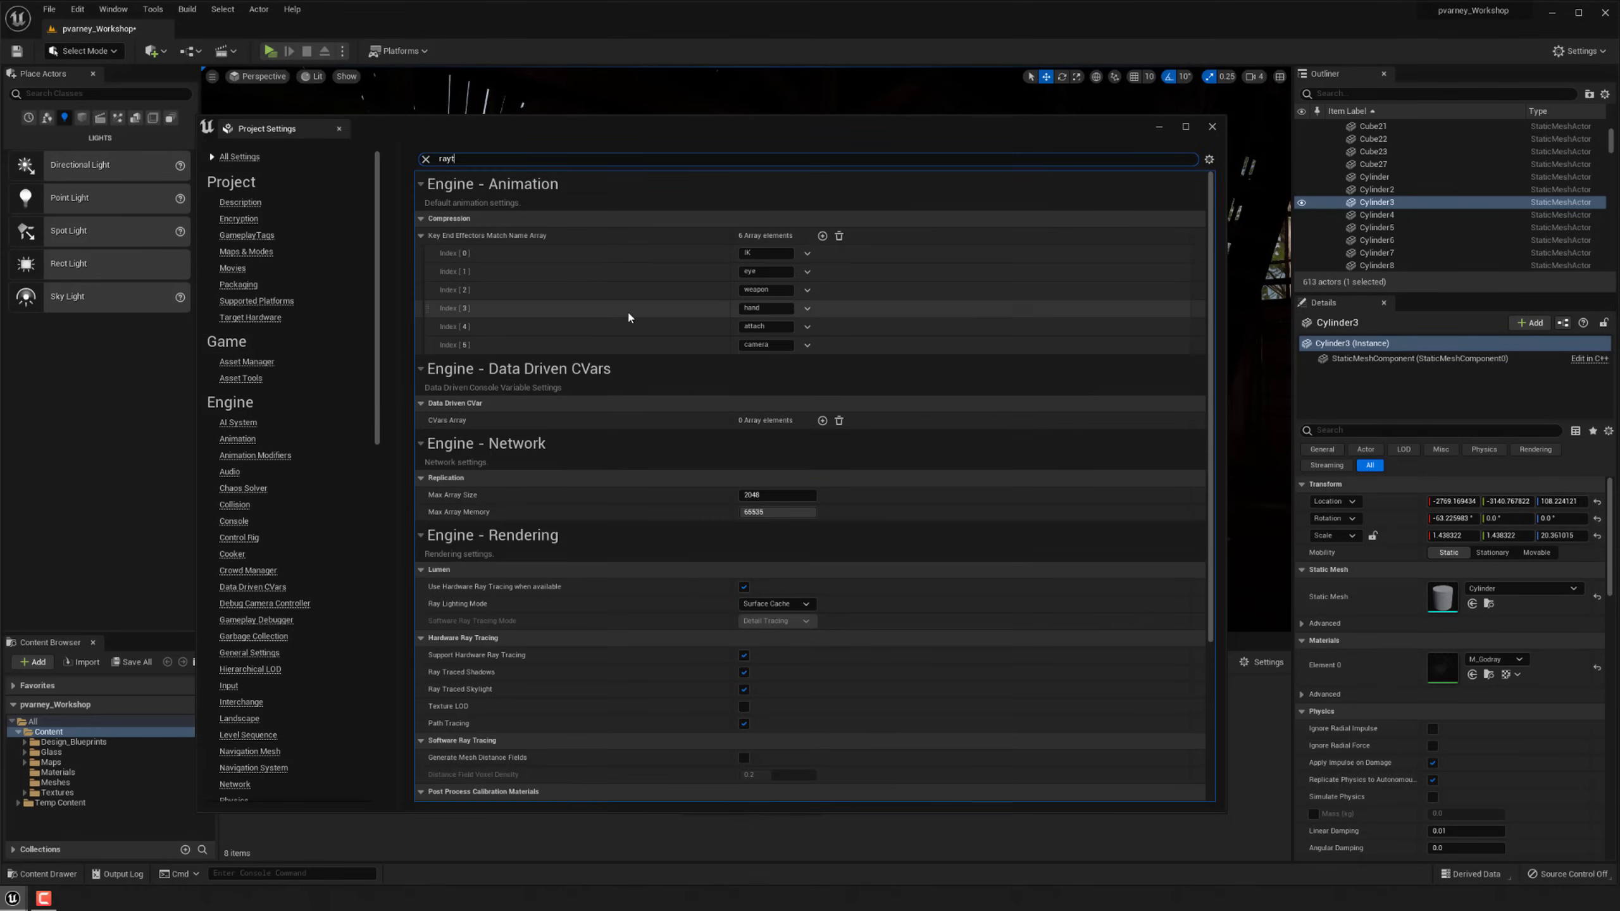
type("t")
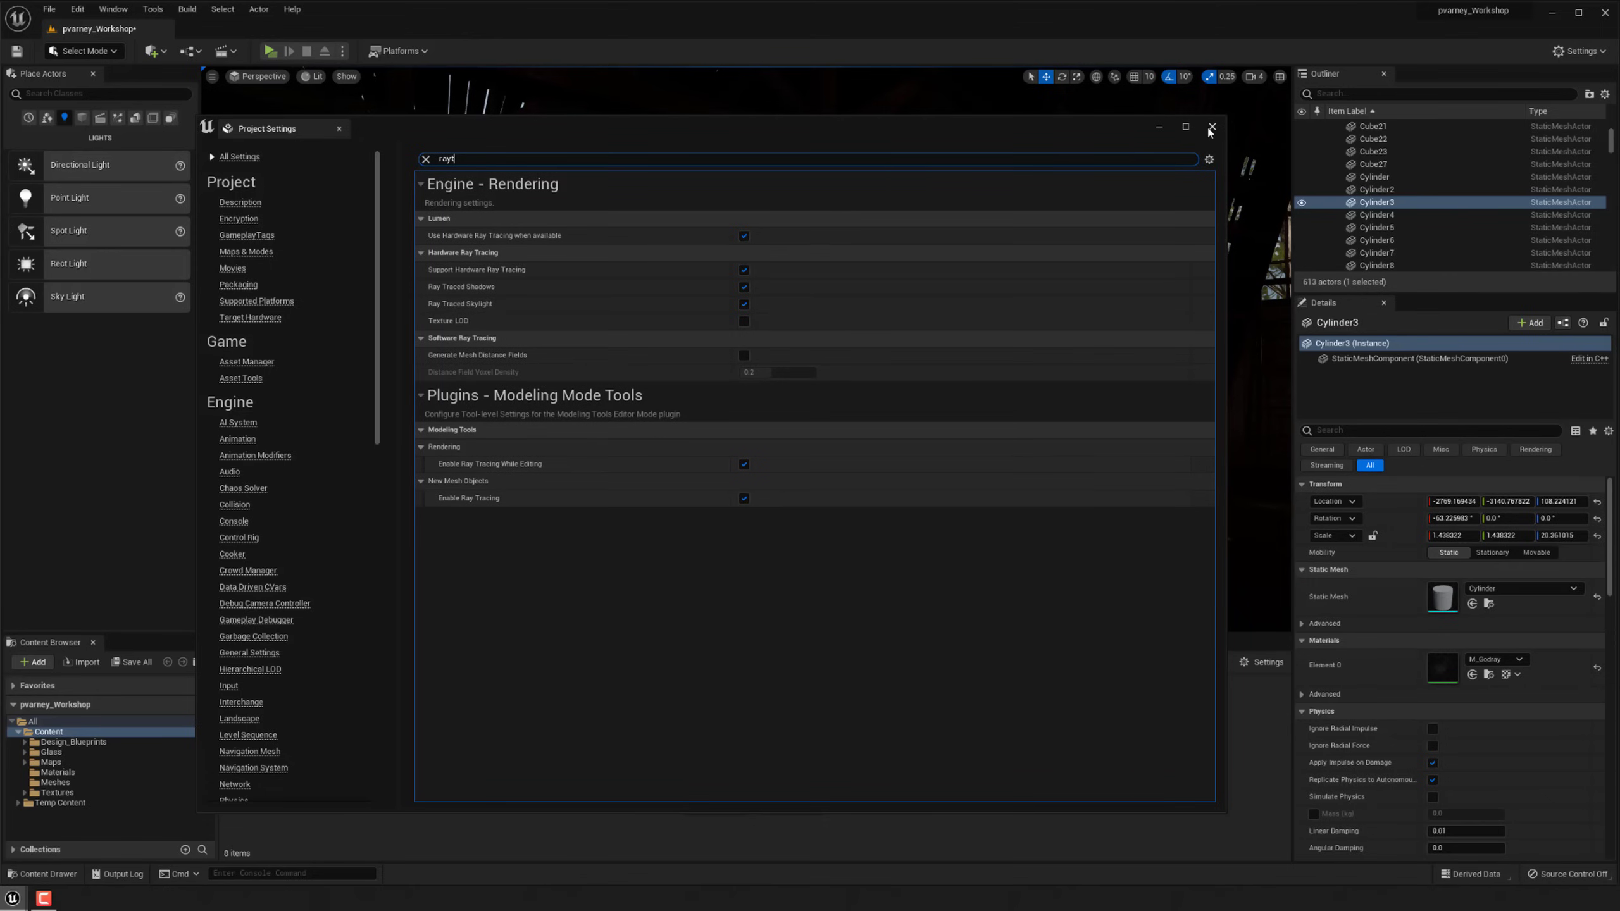
key("ctrl+a")
type("lu")
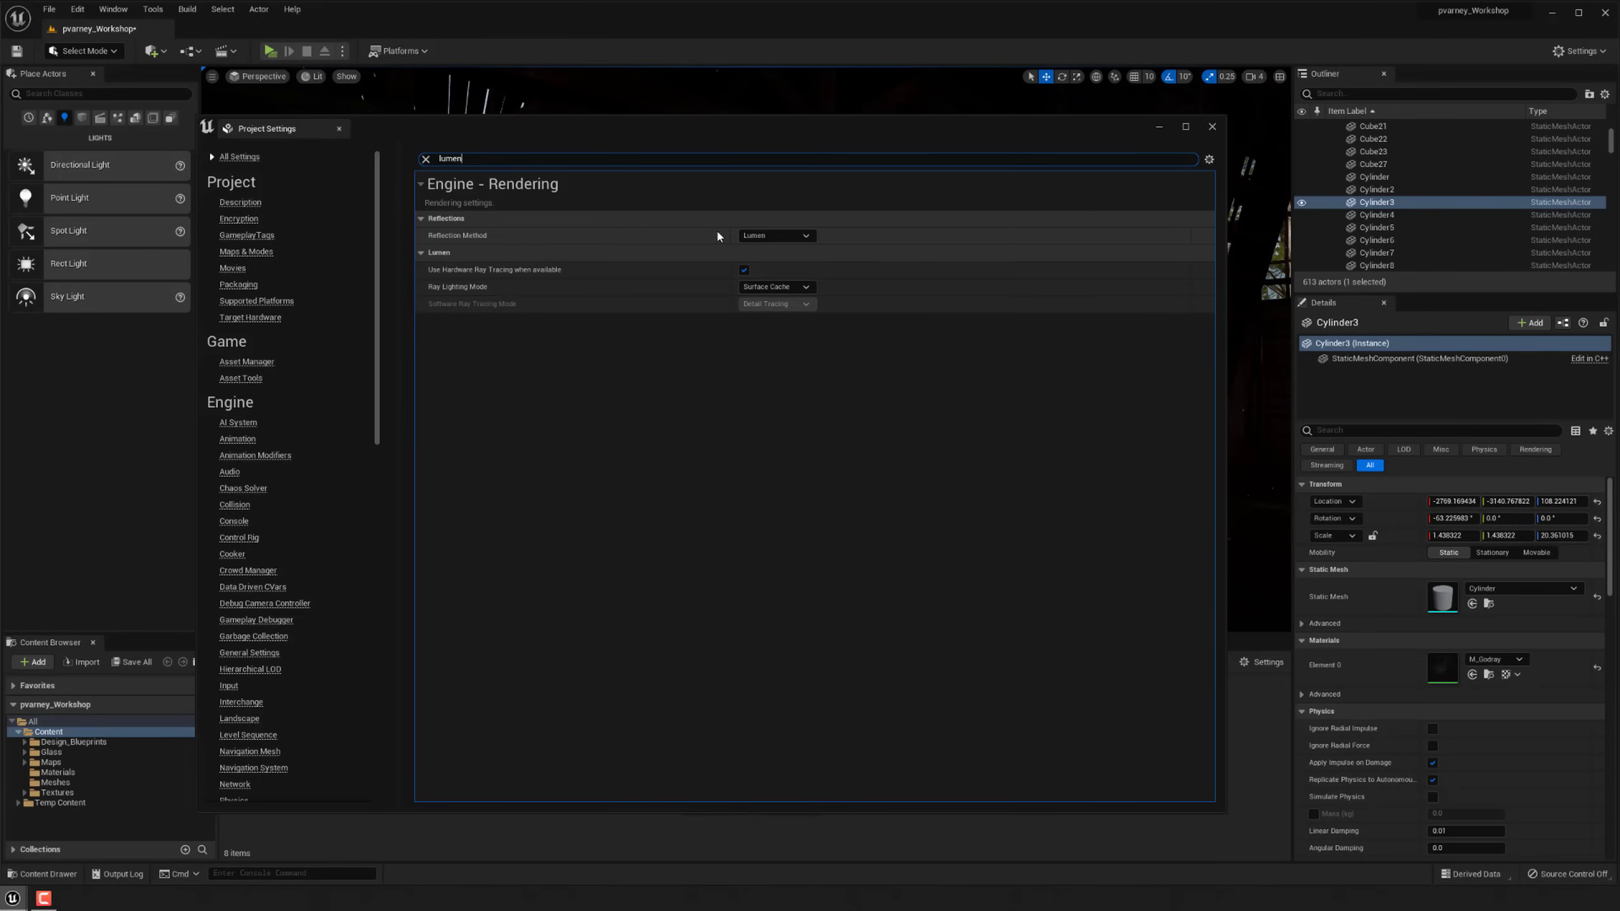
Search the project settings for lighting, check the Ray Lighting Mode choices, and close the settings.
left_click(425, 159)
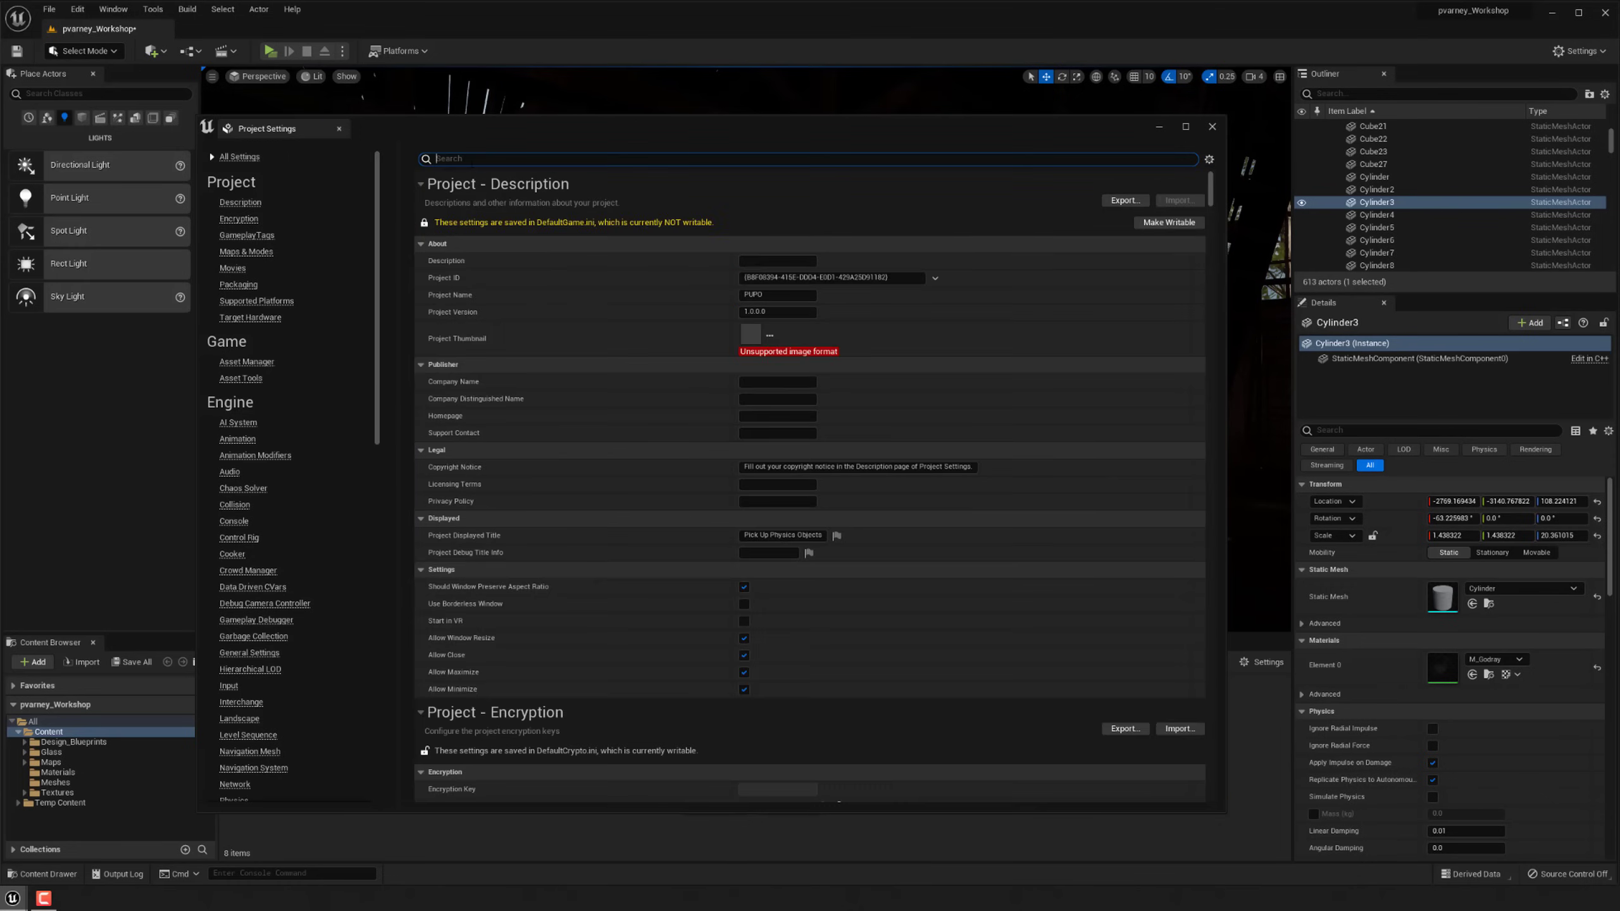
type("lighting")
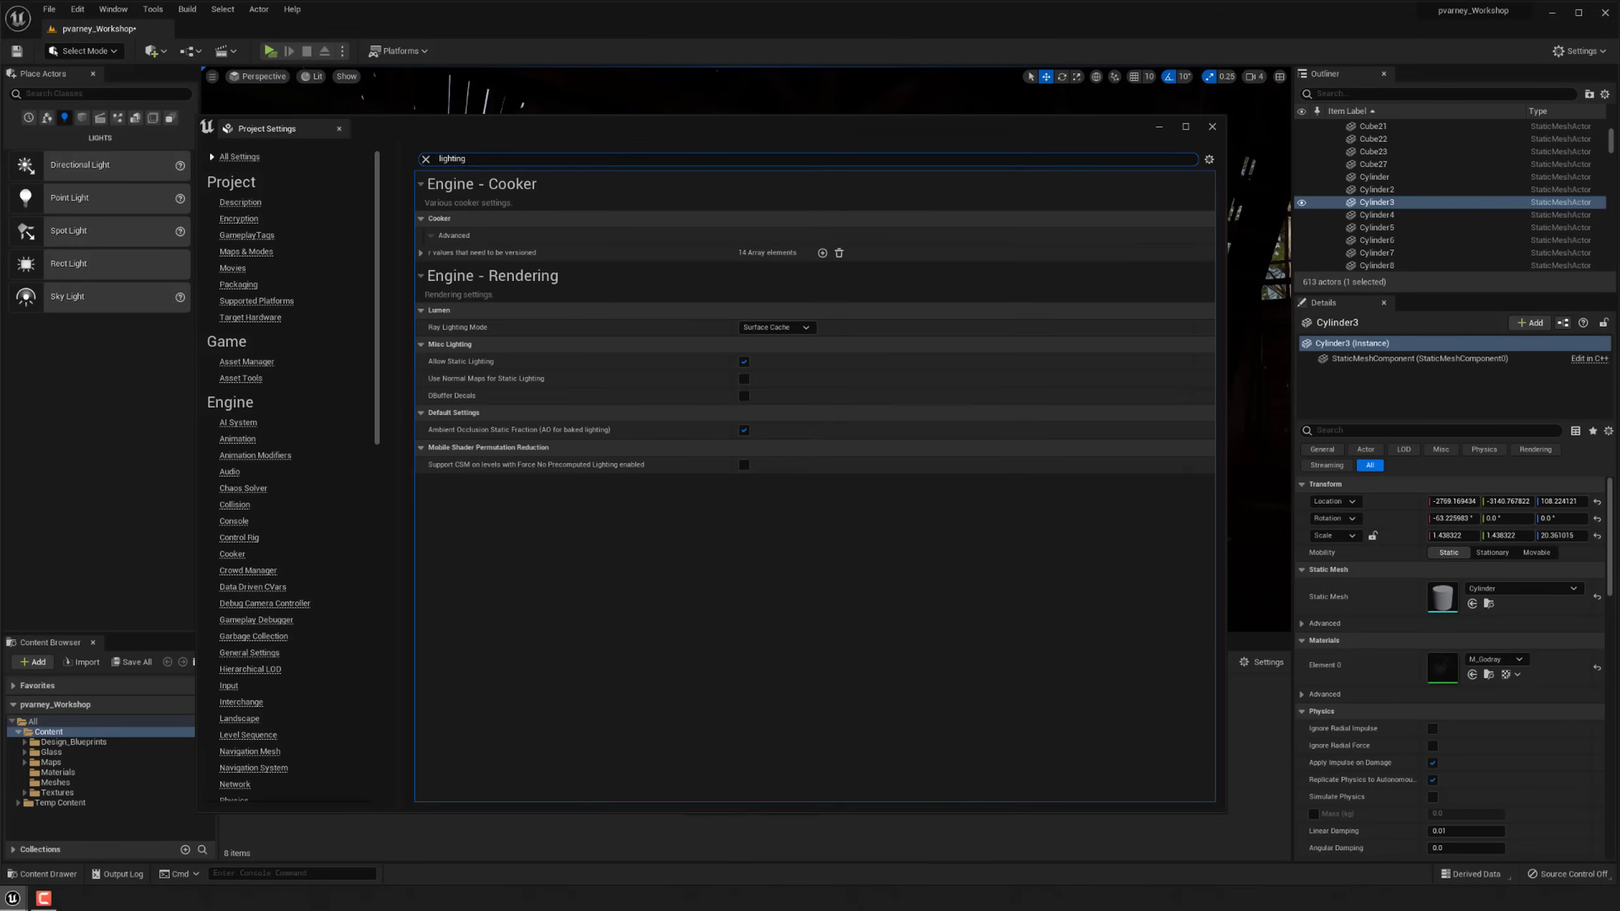
left_click(791, 327)
left_click(793, 330)
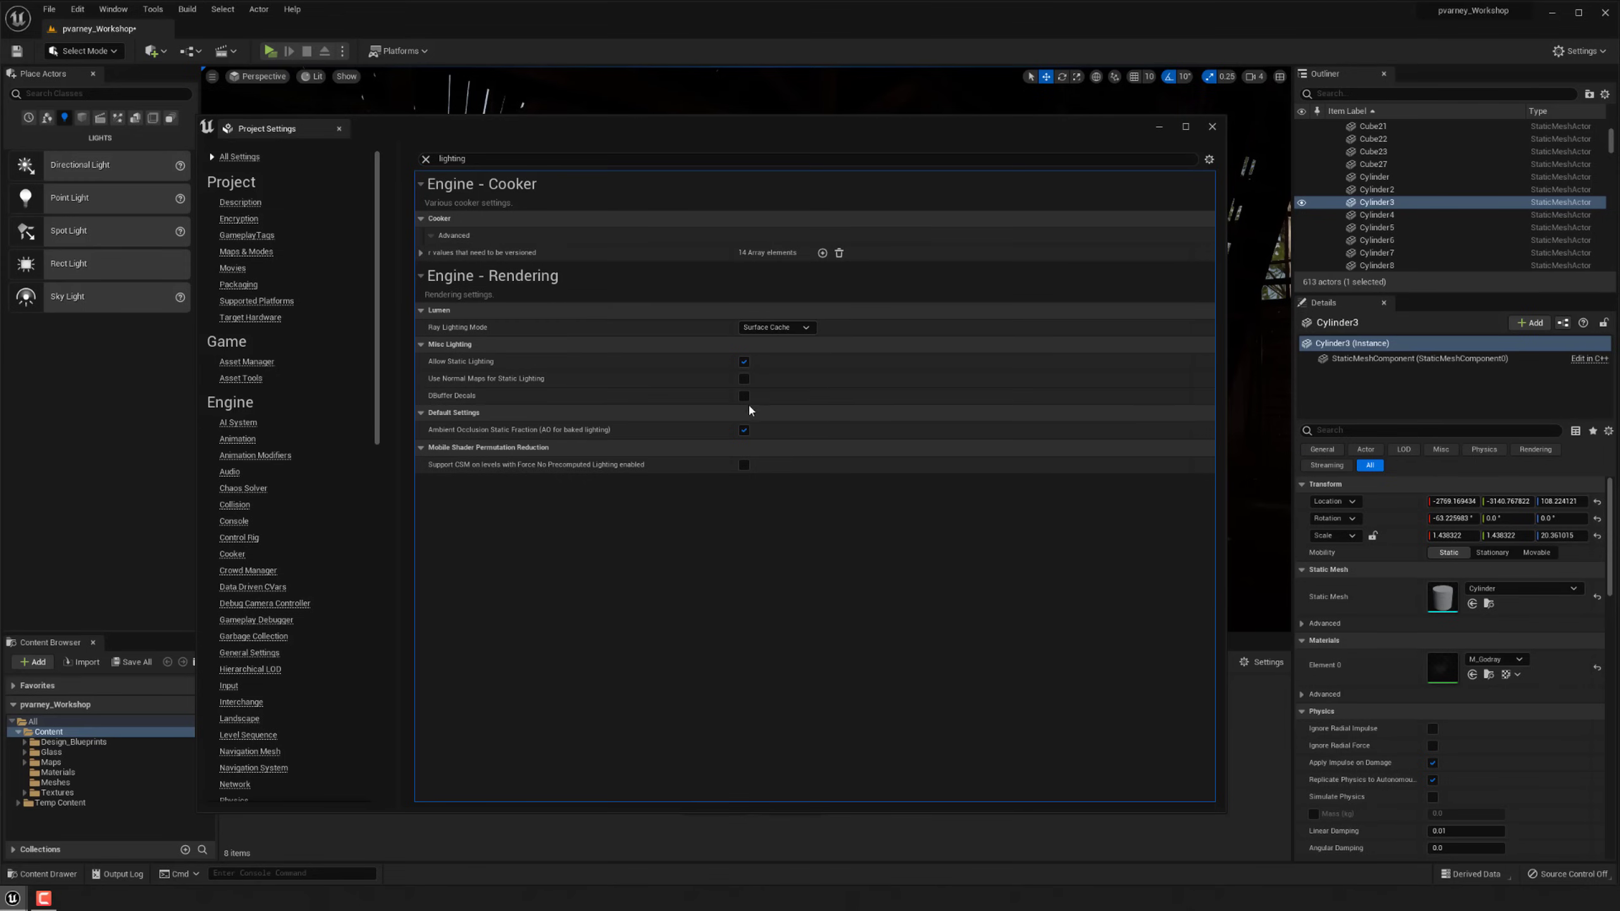
left_click(426, 159)
left_click(1214, 129)
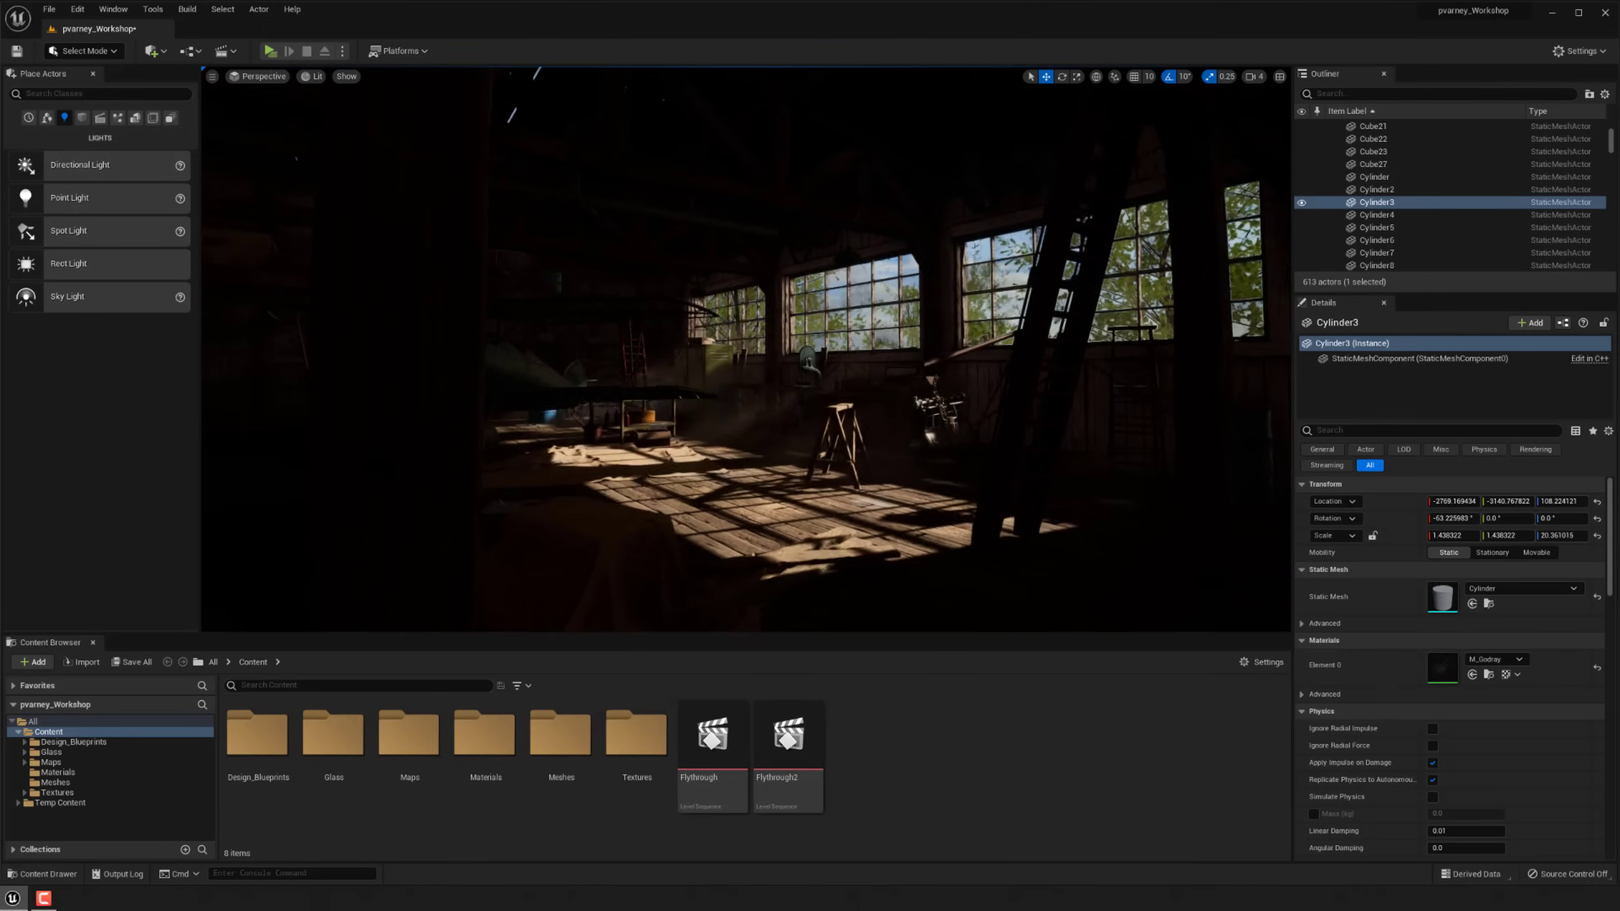
right_click_drag(696, 522, 708, 554)
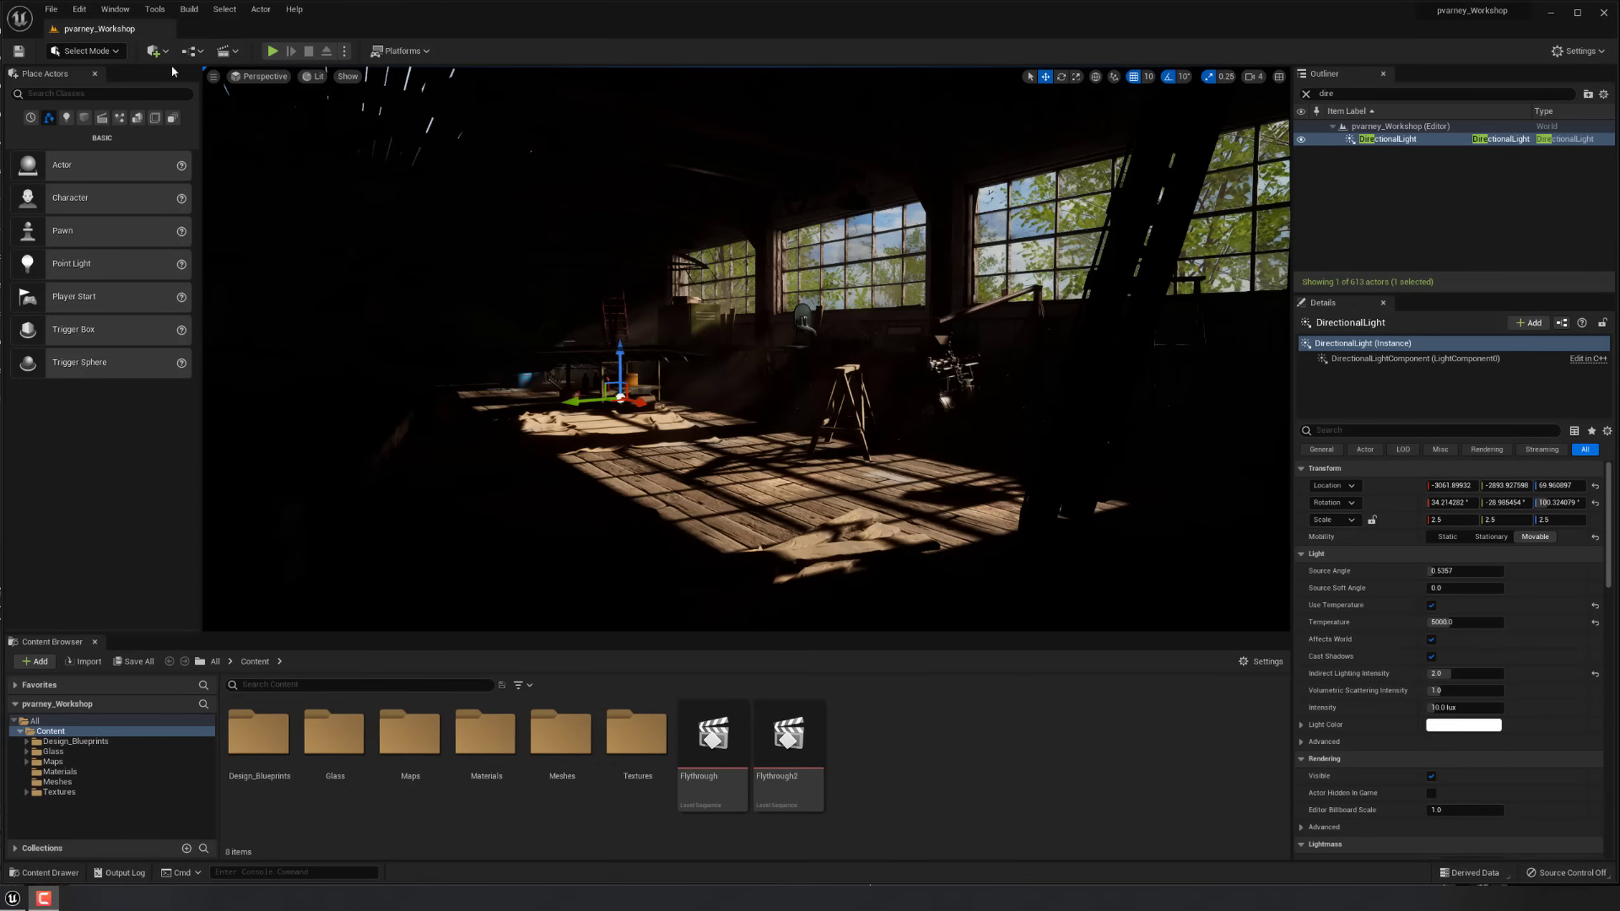
Open the Rendering section of the project settings and check the Dynamic Global Illumination Method options.
left_click(79, 9)
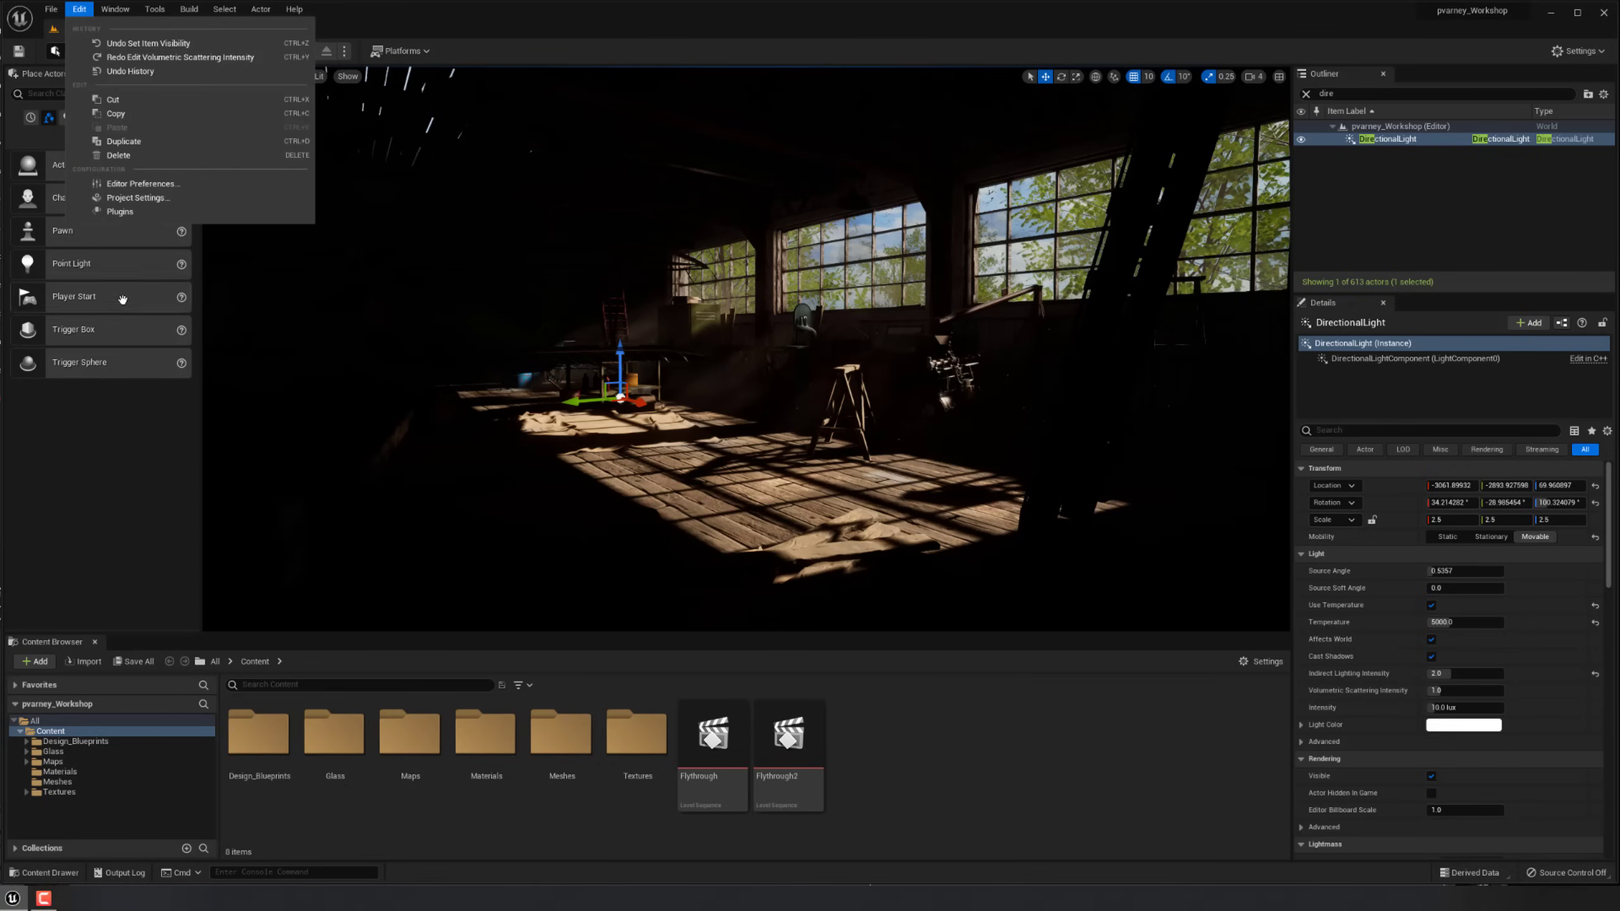
left_click(108, 199)
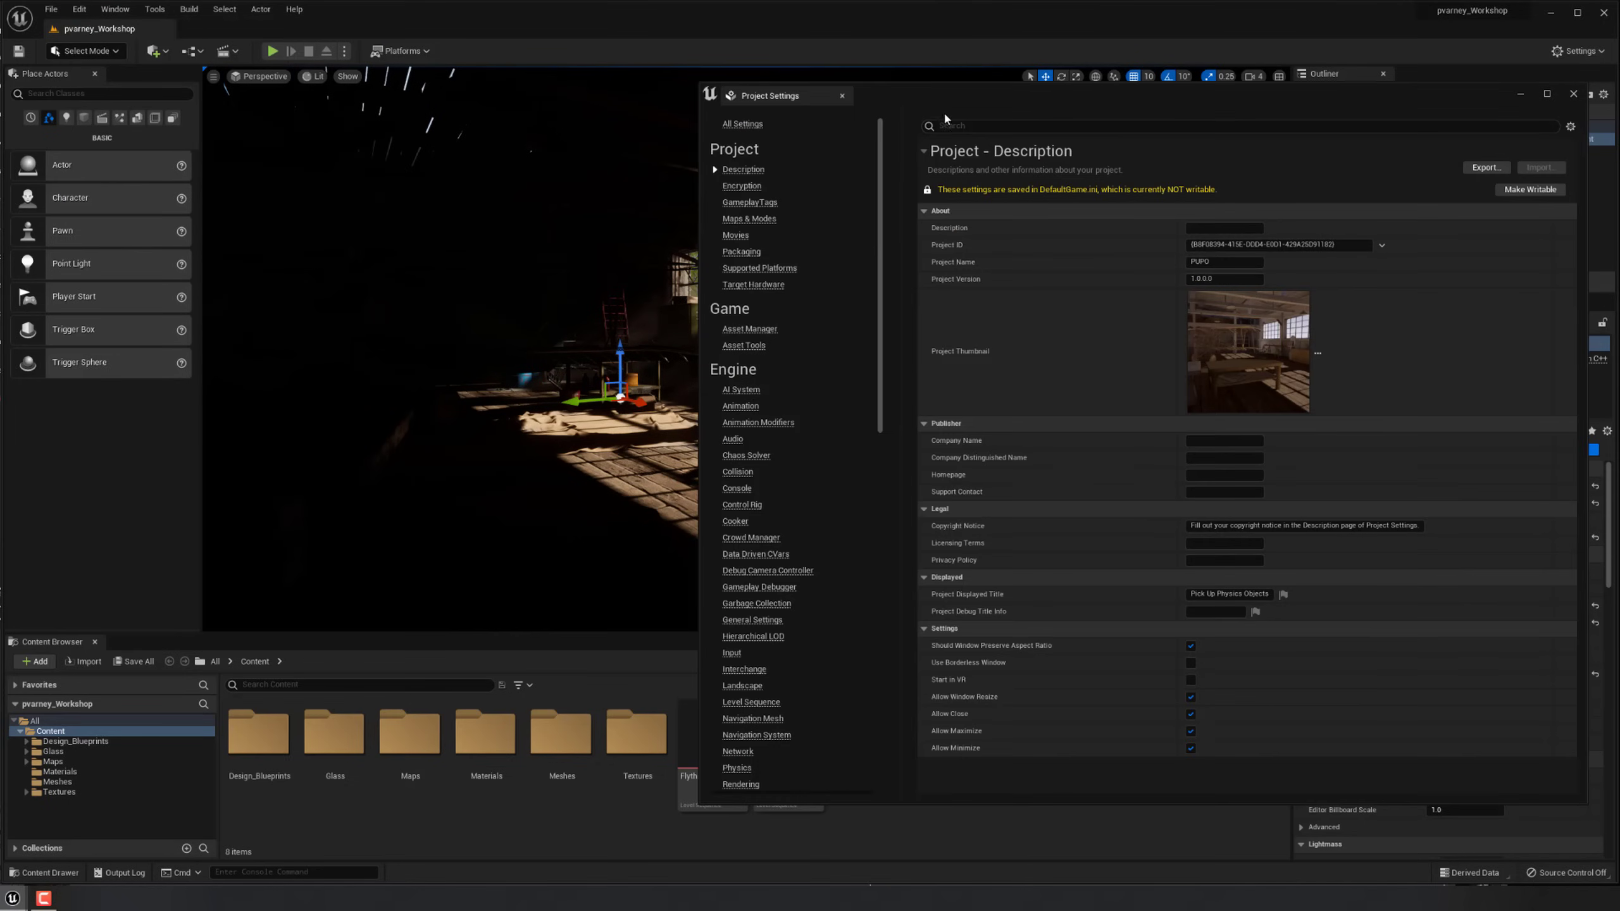
left_click_drag(921, 93, 487, 134)
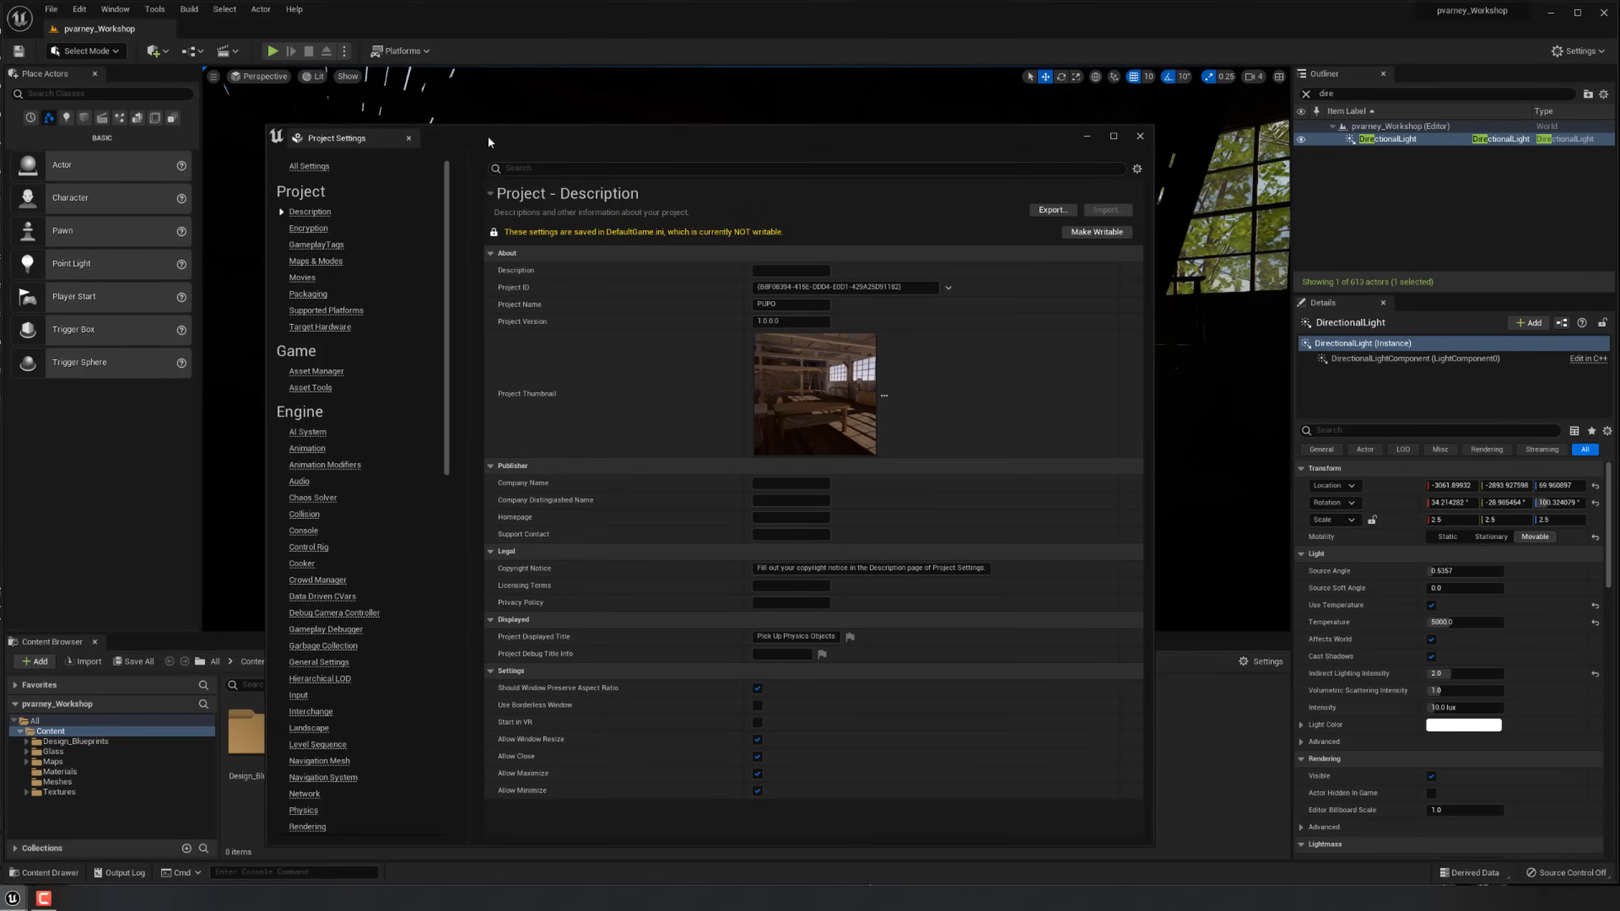
scroll(322, 645, "down", 5)
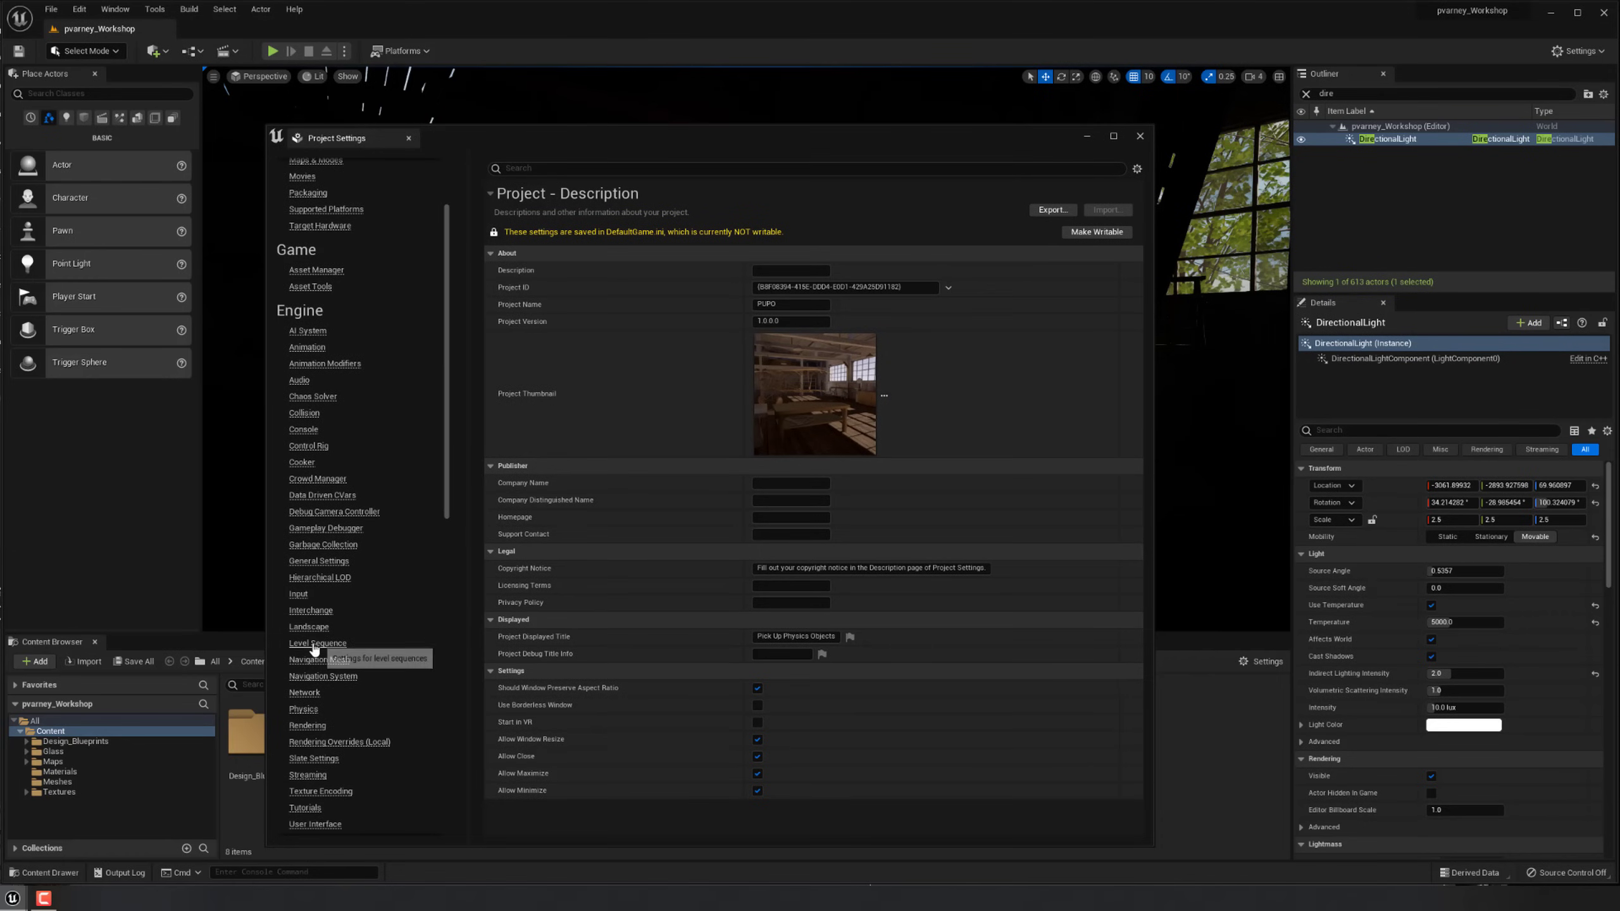
left_click(308, 666)
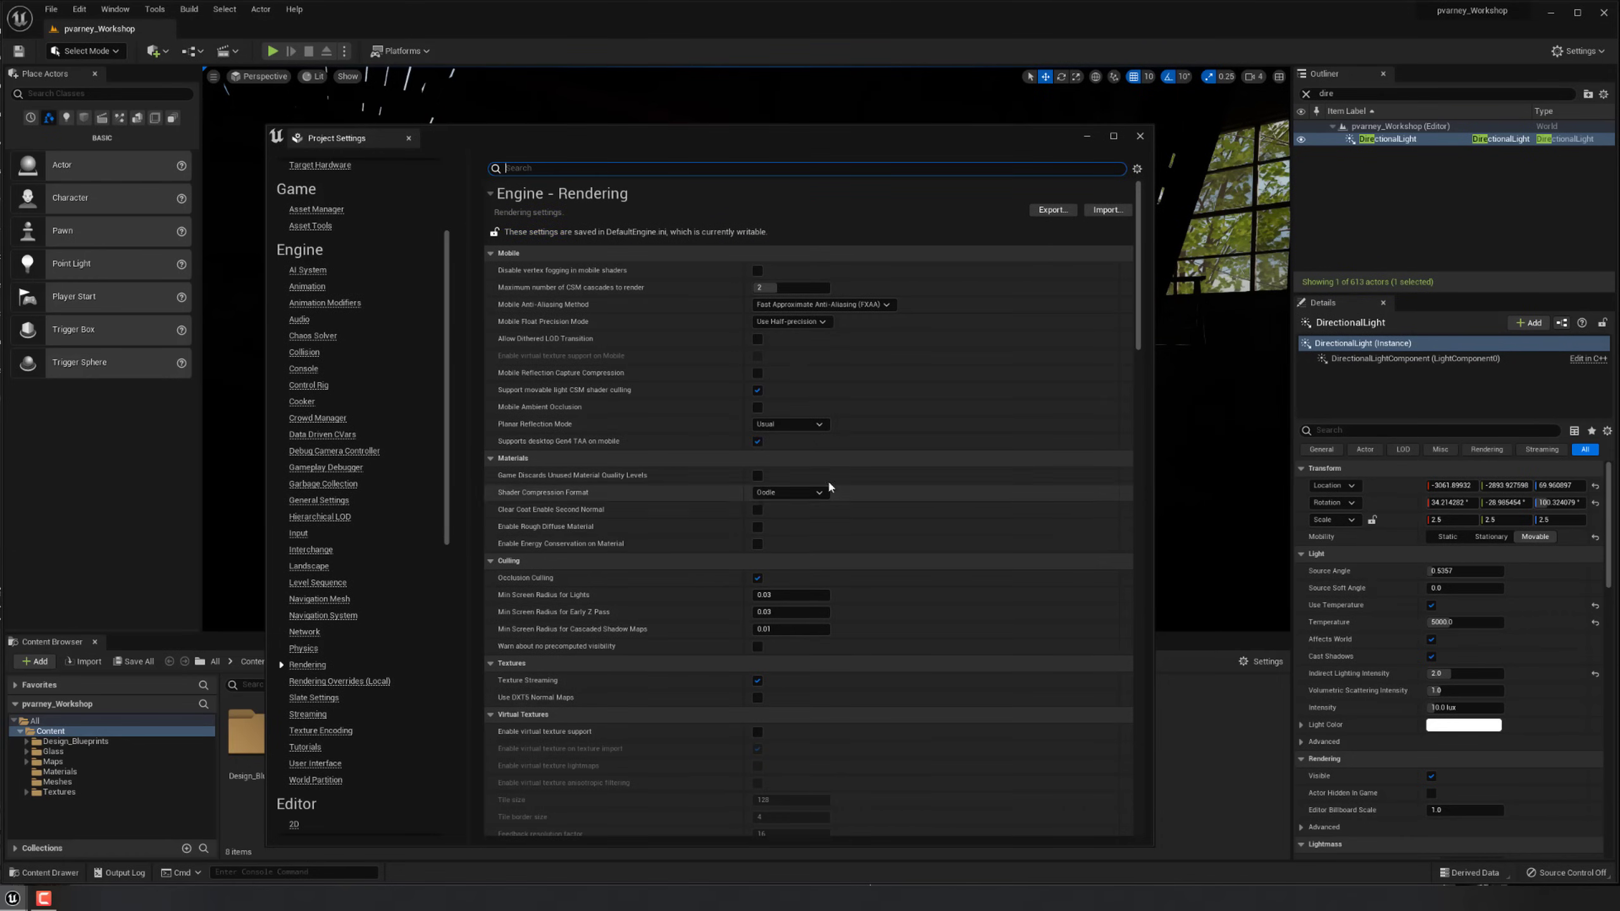
scroll(1140, 328, "down", 1)
left_click_drag(1141, 329, 1137, 442)
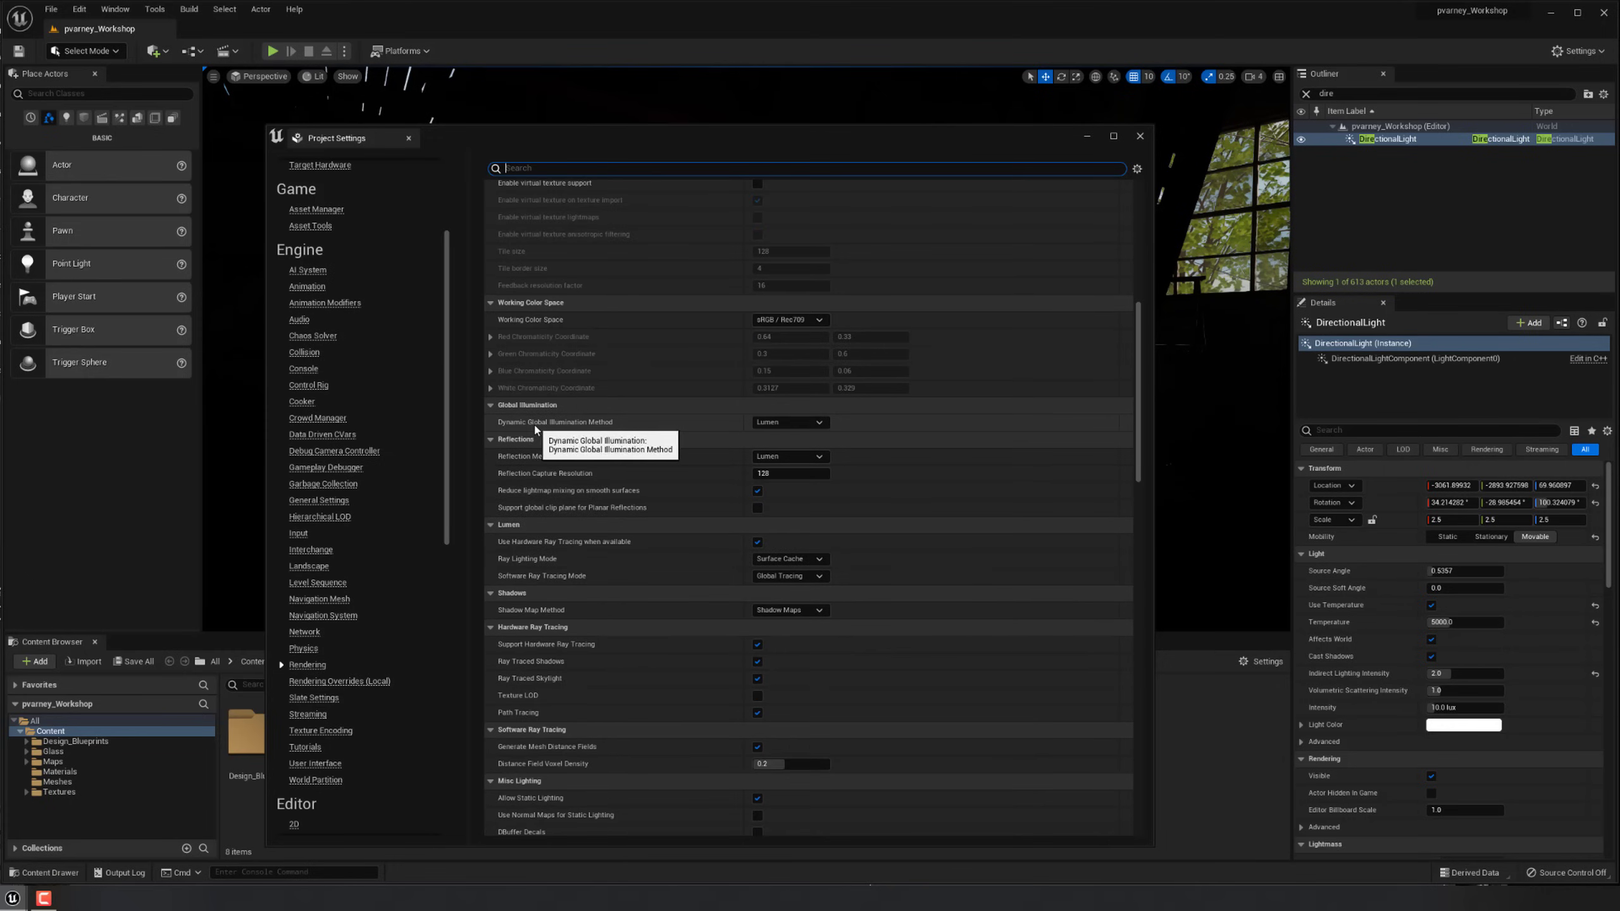
left_click(758, 423)
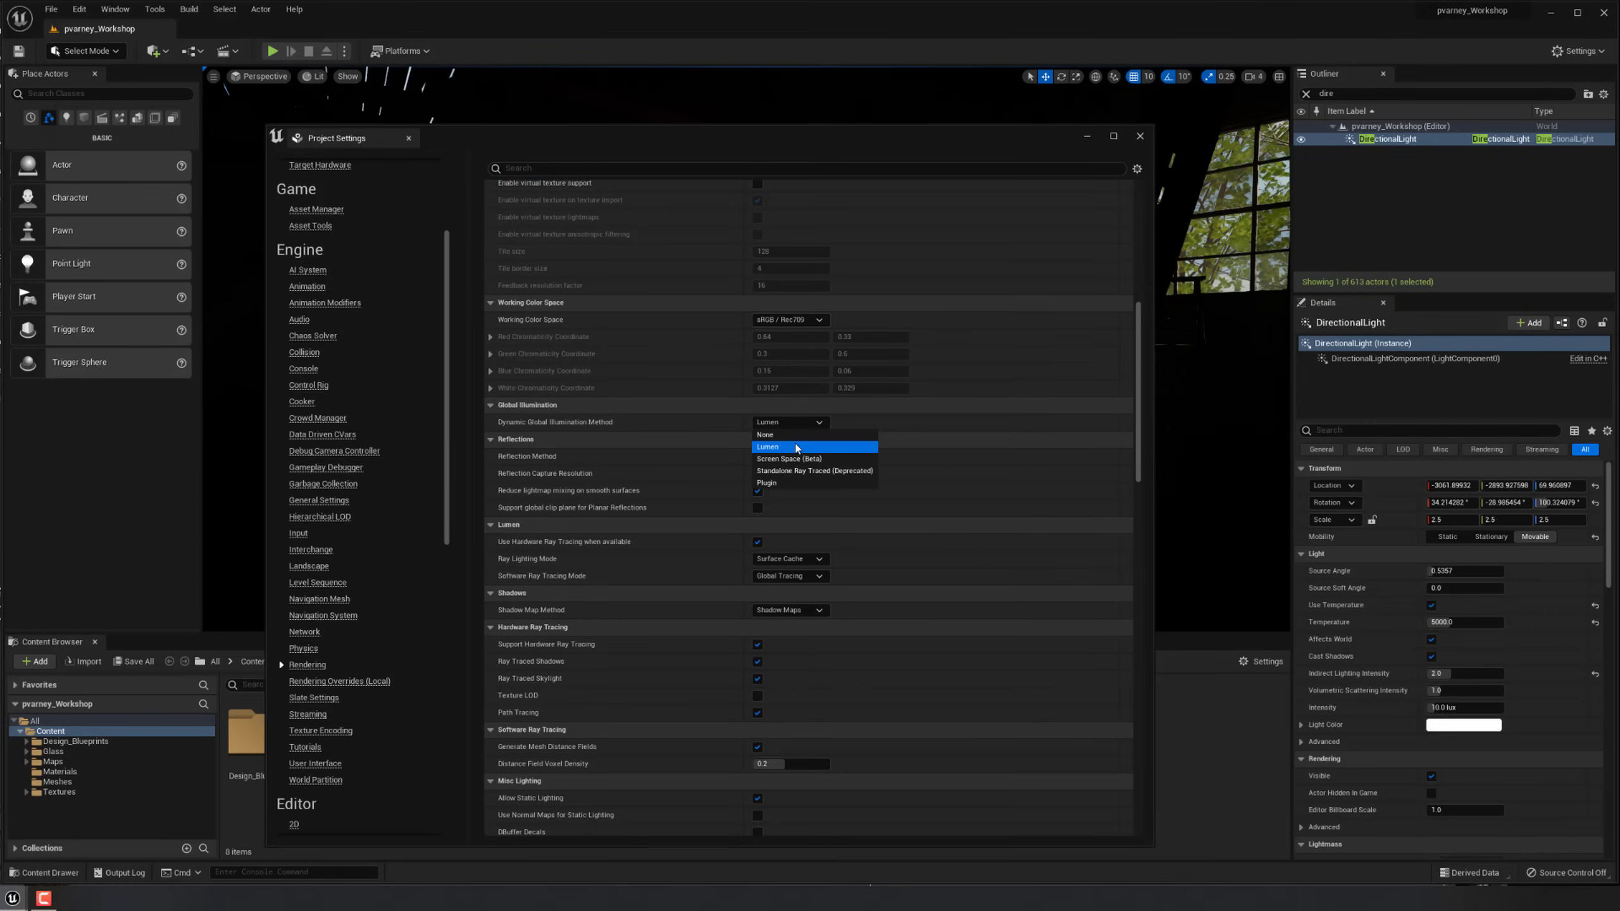
left_click(807, 426)
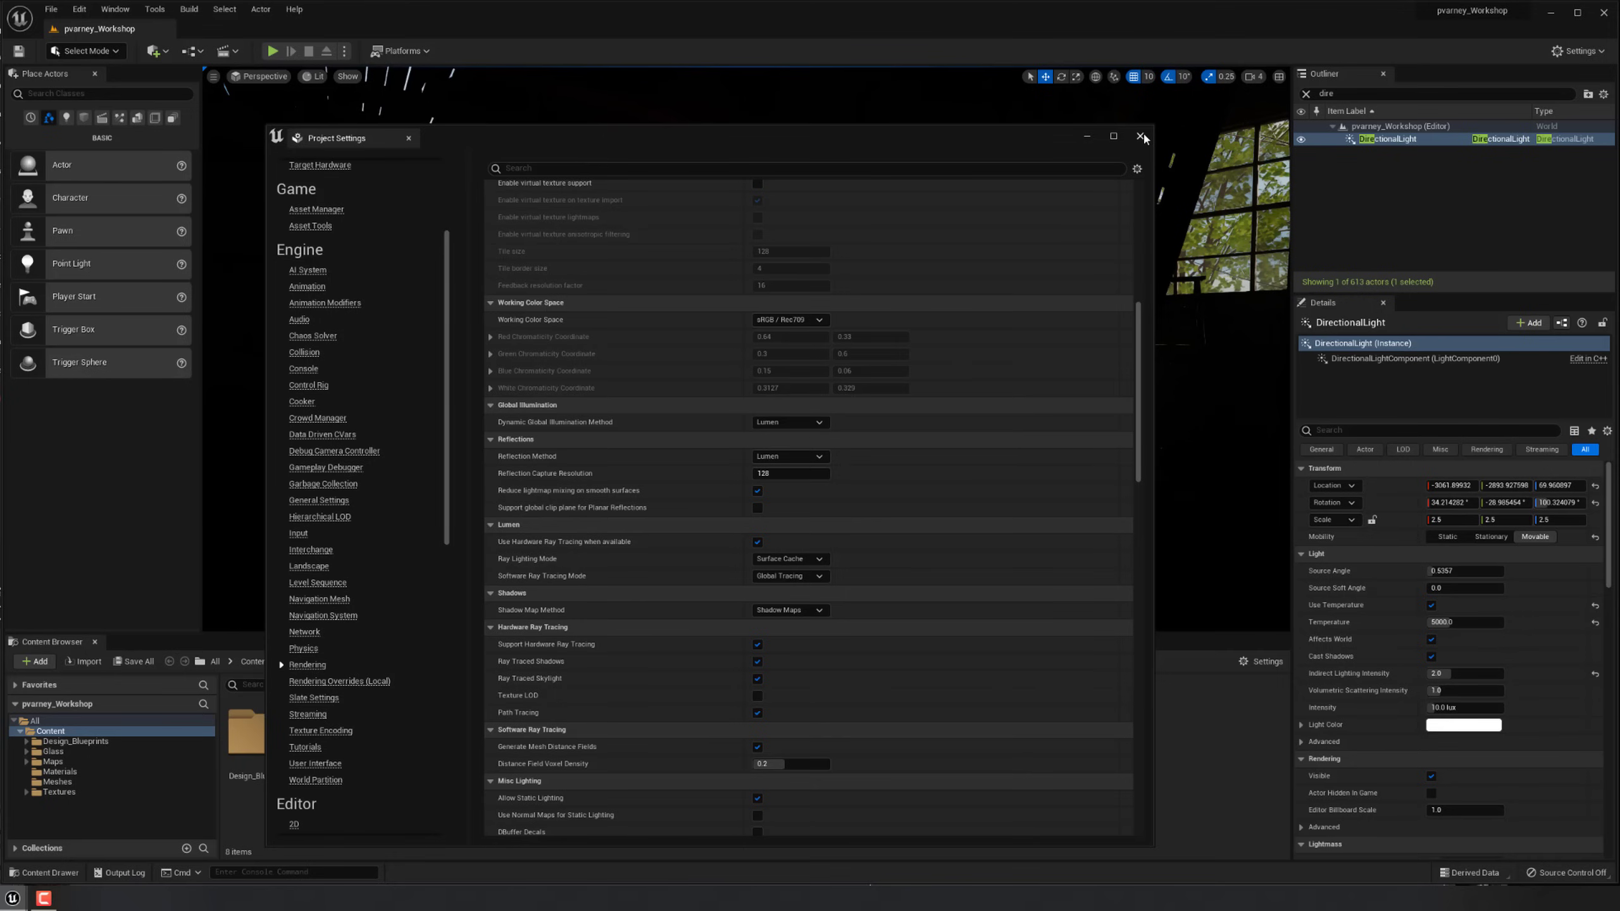
Set the Reflection Capture Resolution to 256 and close the project settings.
left_click(809, 474)
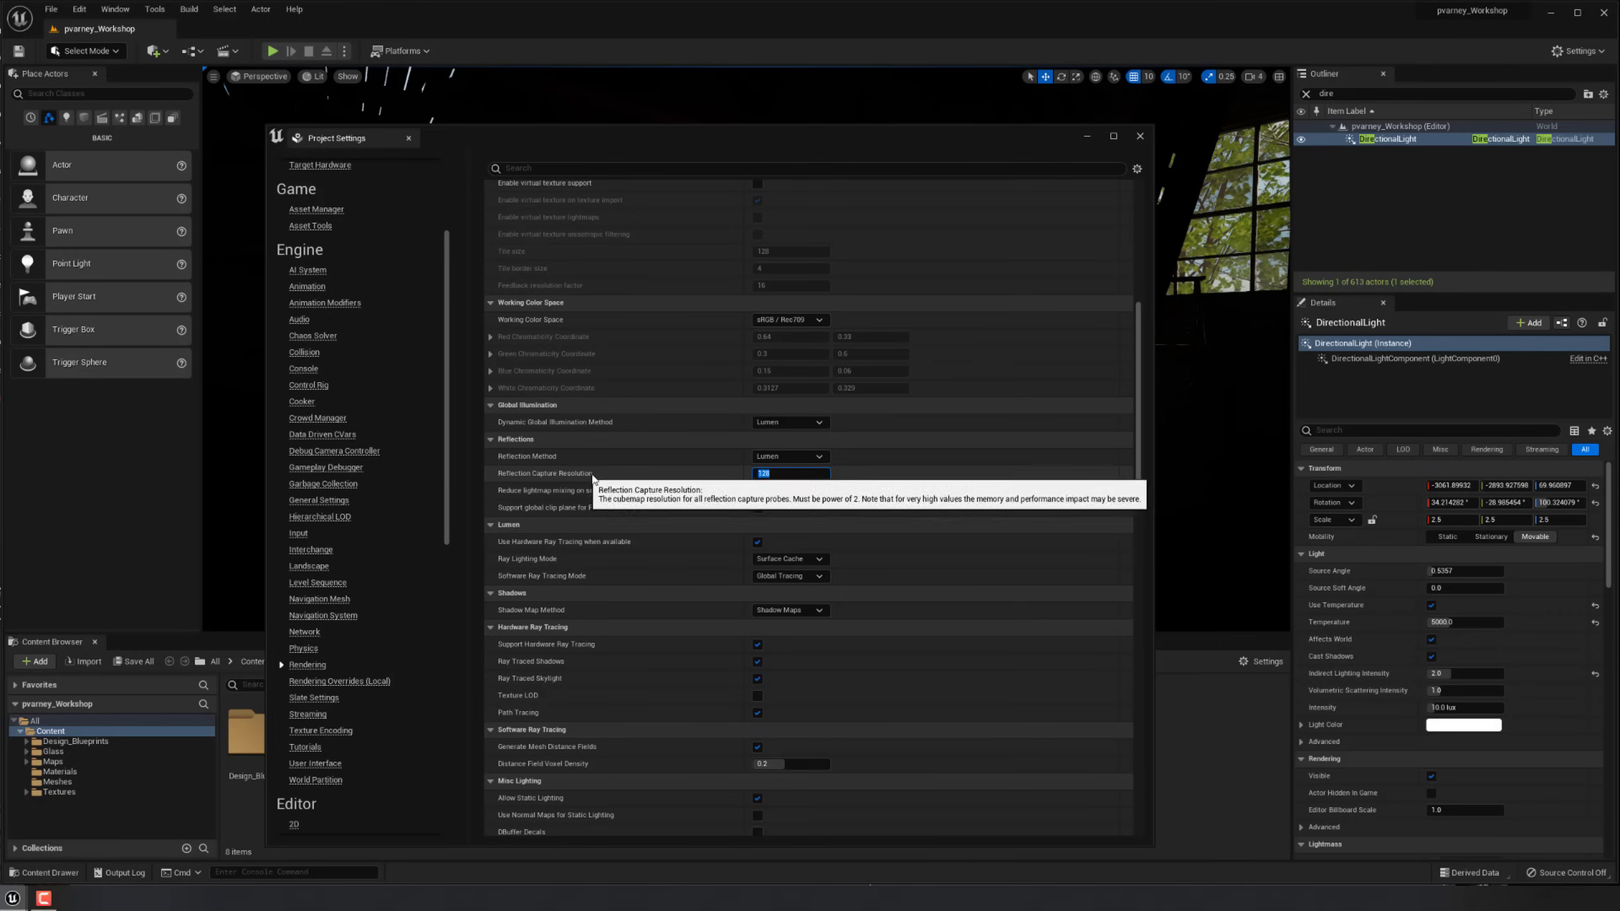
left_click(789, 476)
left_click_drag(789, 475, 661, 480)
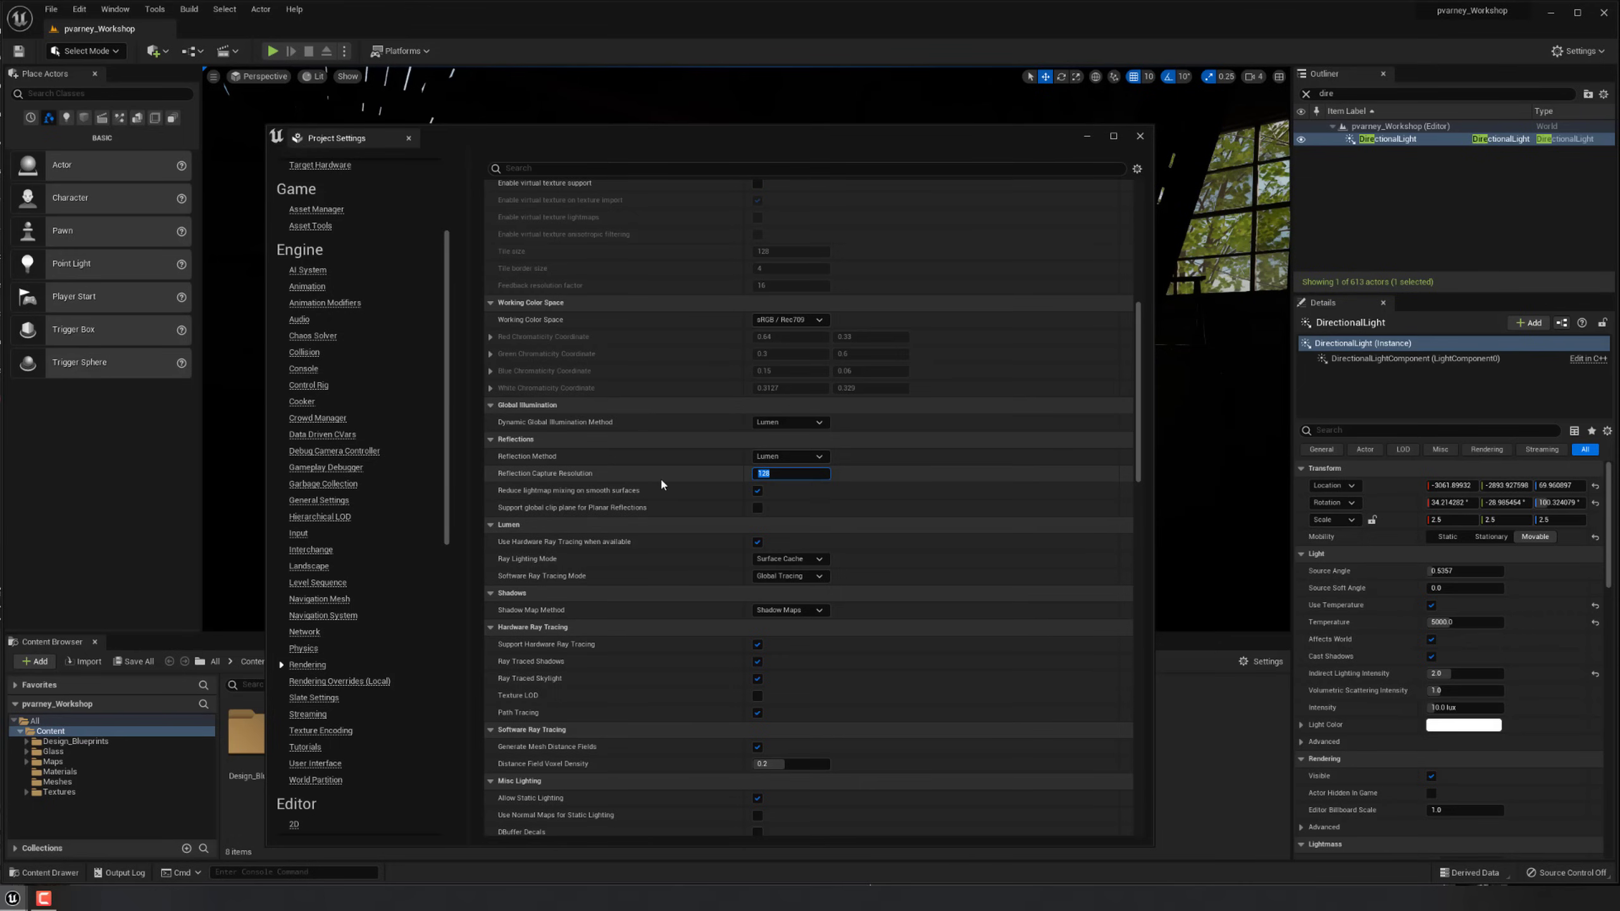
type("256")
key("Return")
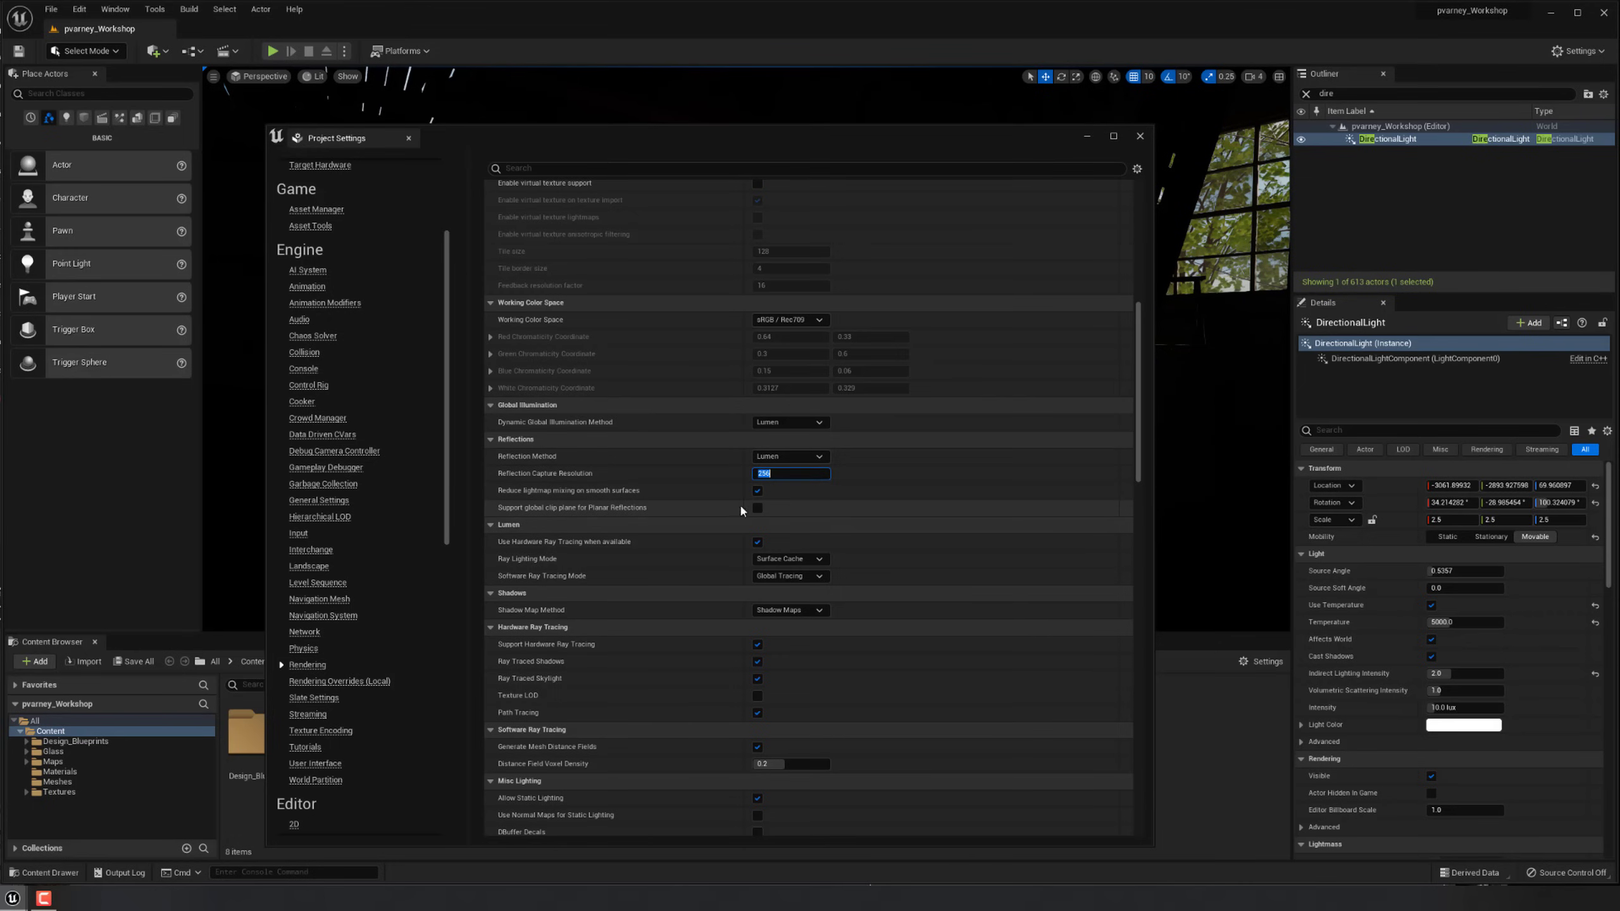
left_click(1140, 136)
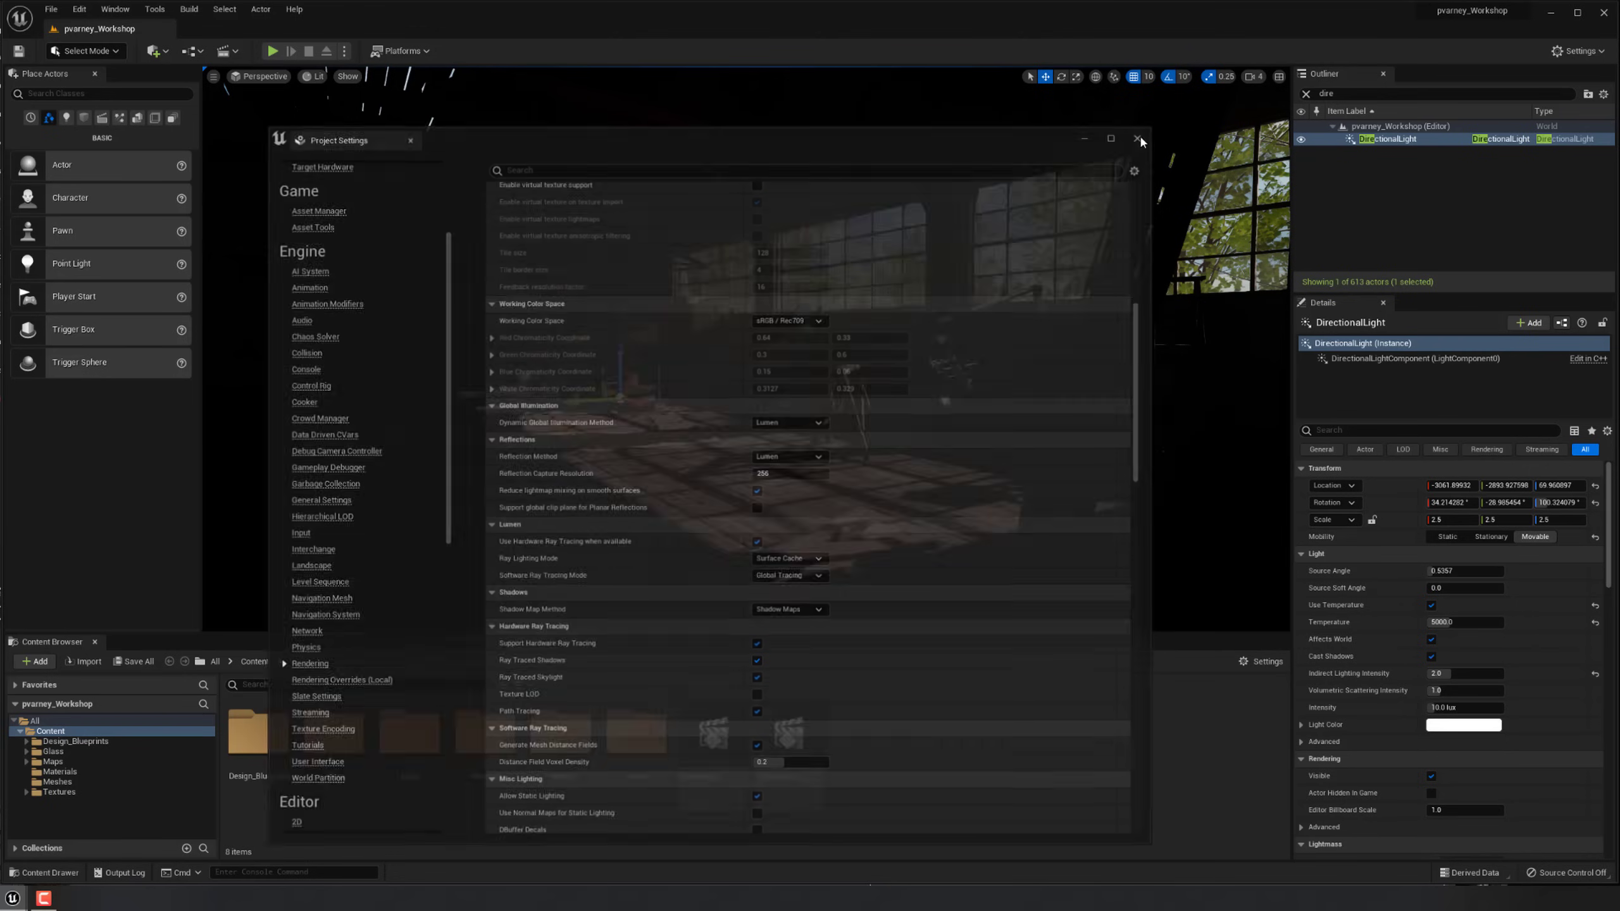
middle_click_drag(746, 348, 734, 356)
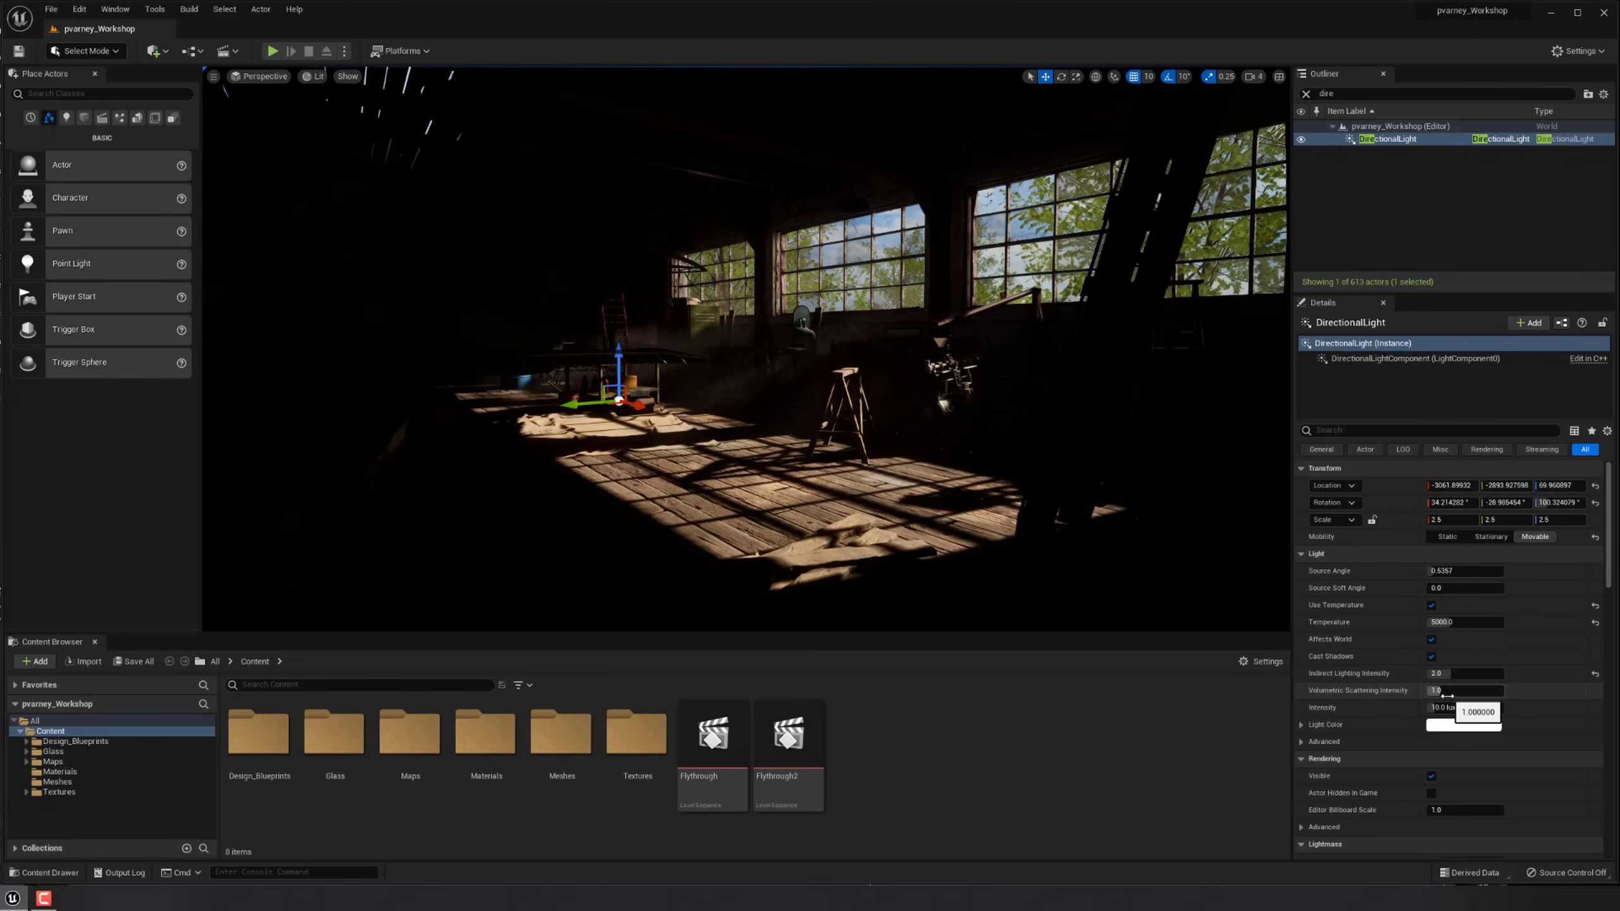
Set the directional light's indirect lighting intensity to 5.
mouse_move(1460, 707)
left_mouse_down()
mouse_move(1547, 707)
mouse_move(1477, 705)
left_mouse_up()
key("ctrl+z")
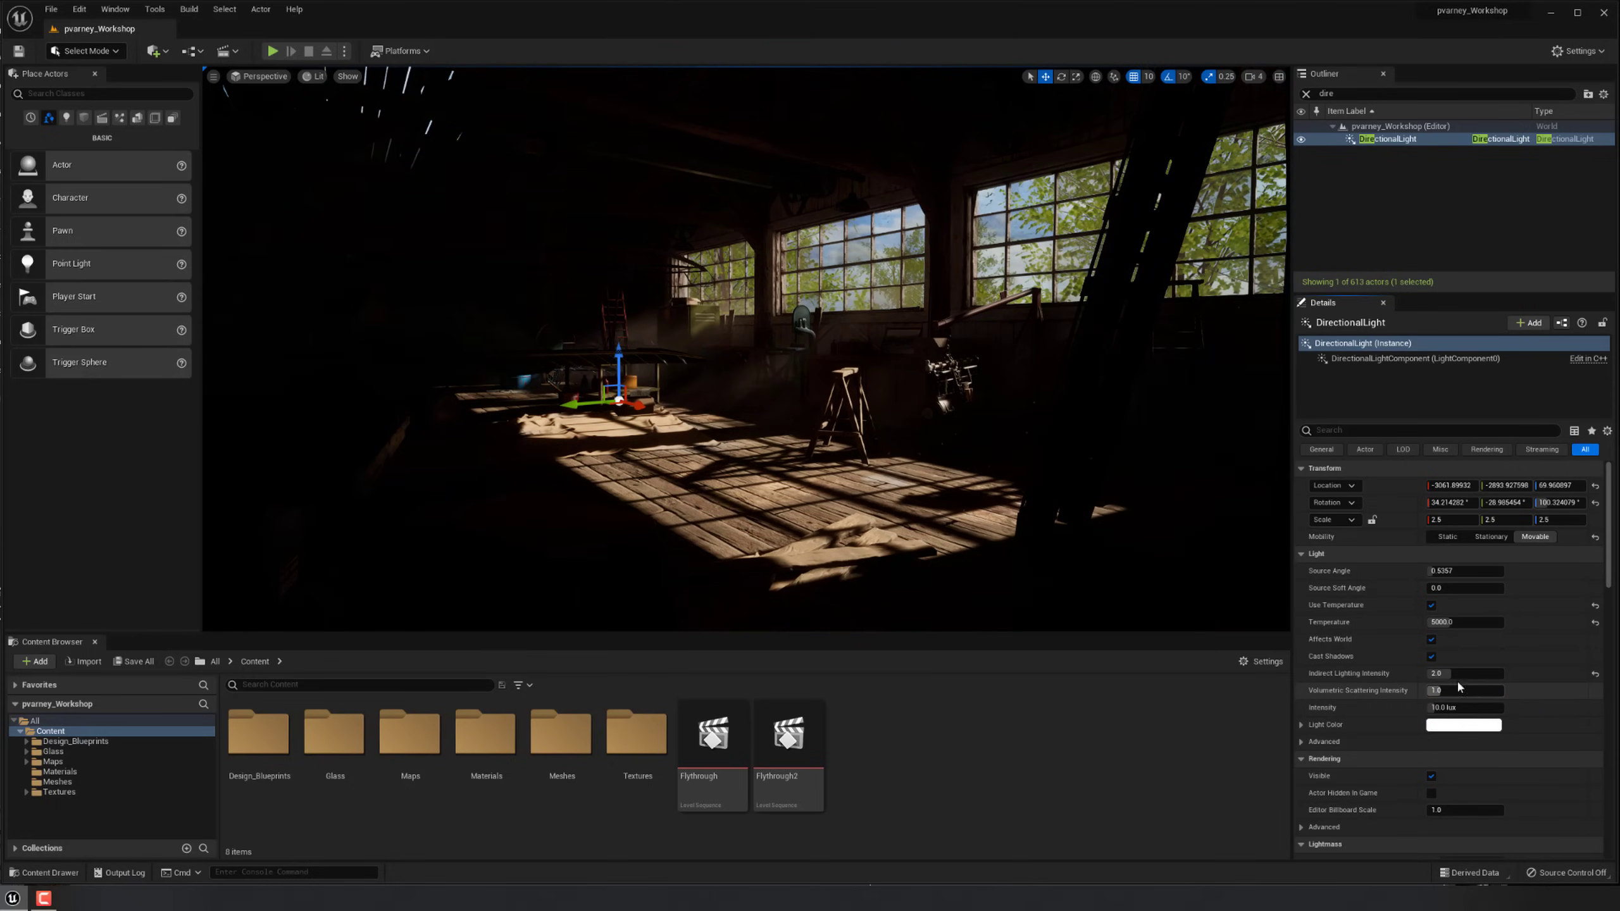
left_click(1455, 672)
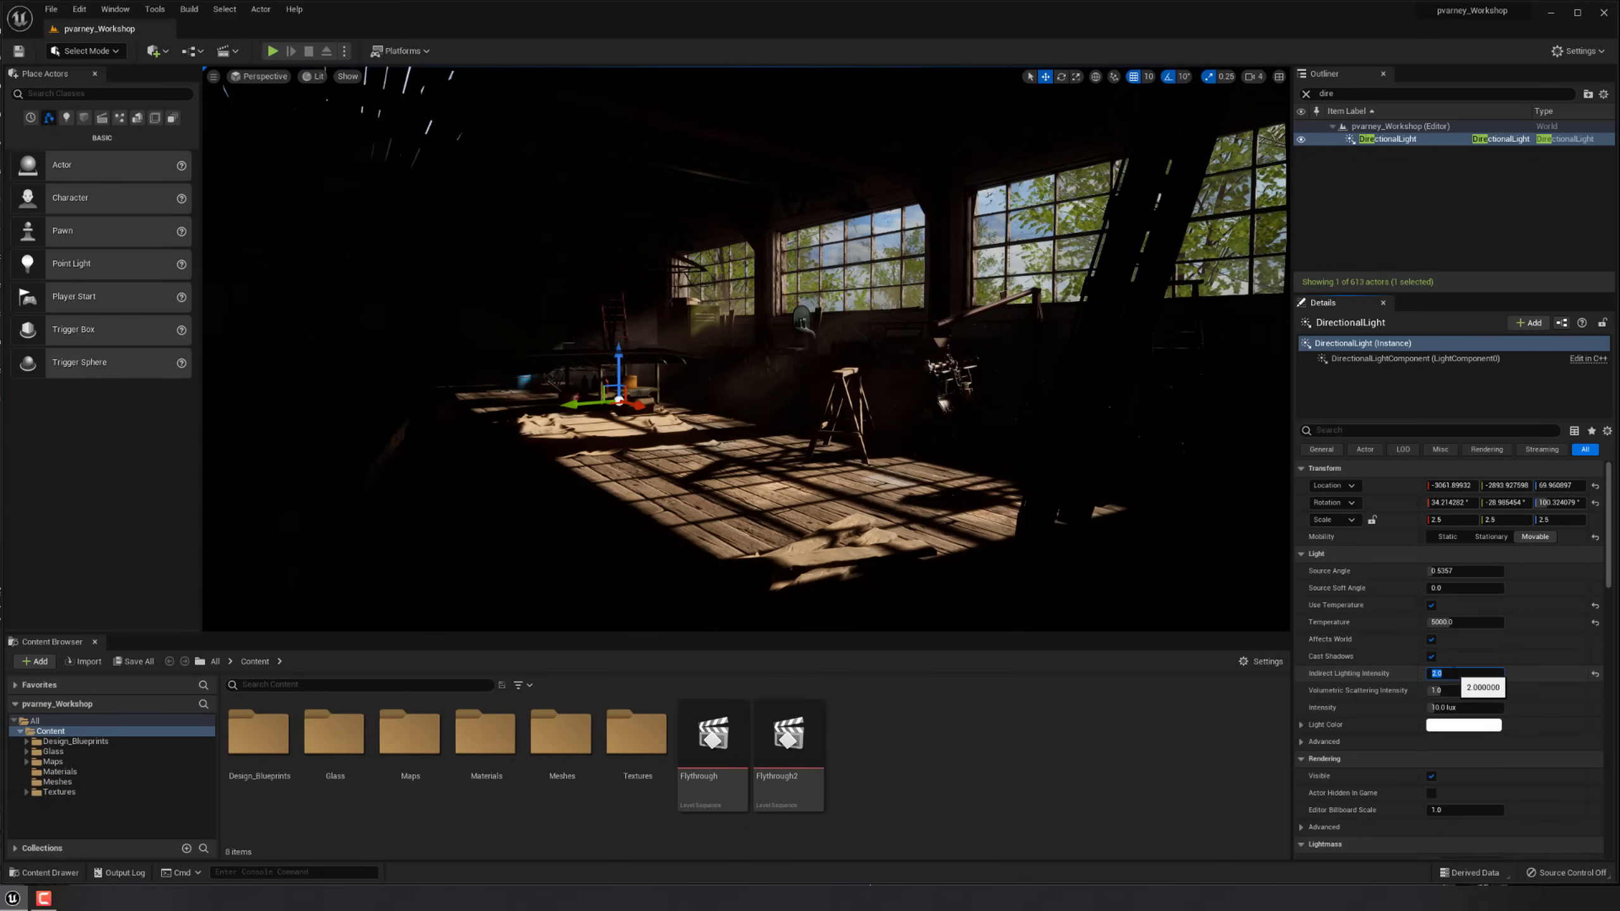
type("5")
key("Return")
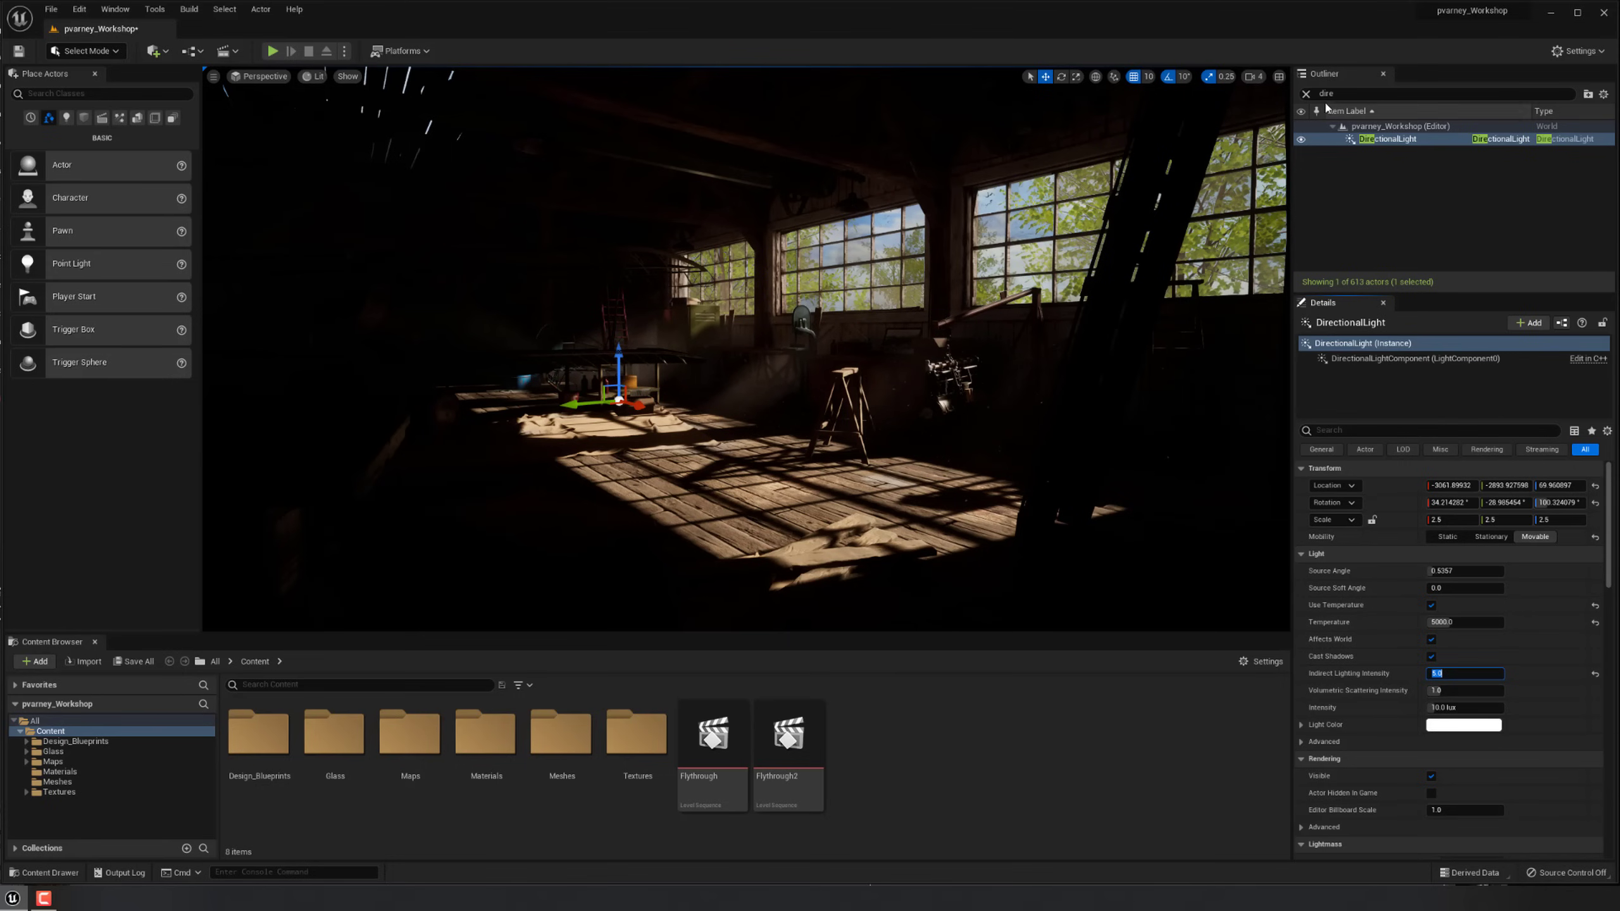
Filter the level's actors for "sky" and toggle the SM_SKY mesh's visibility to compare its effect on the interior.
left_click(1305, 96)
type("sky")
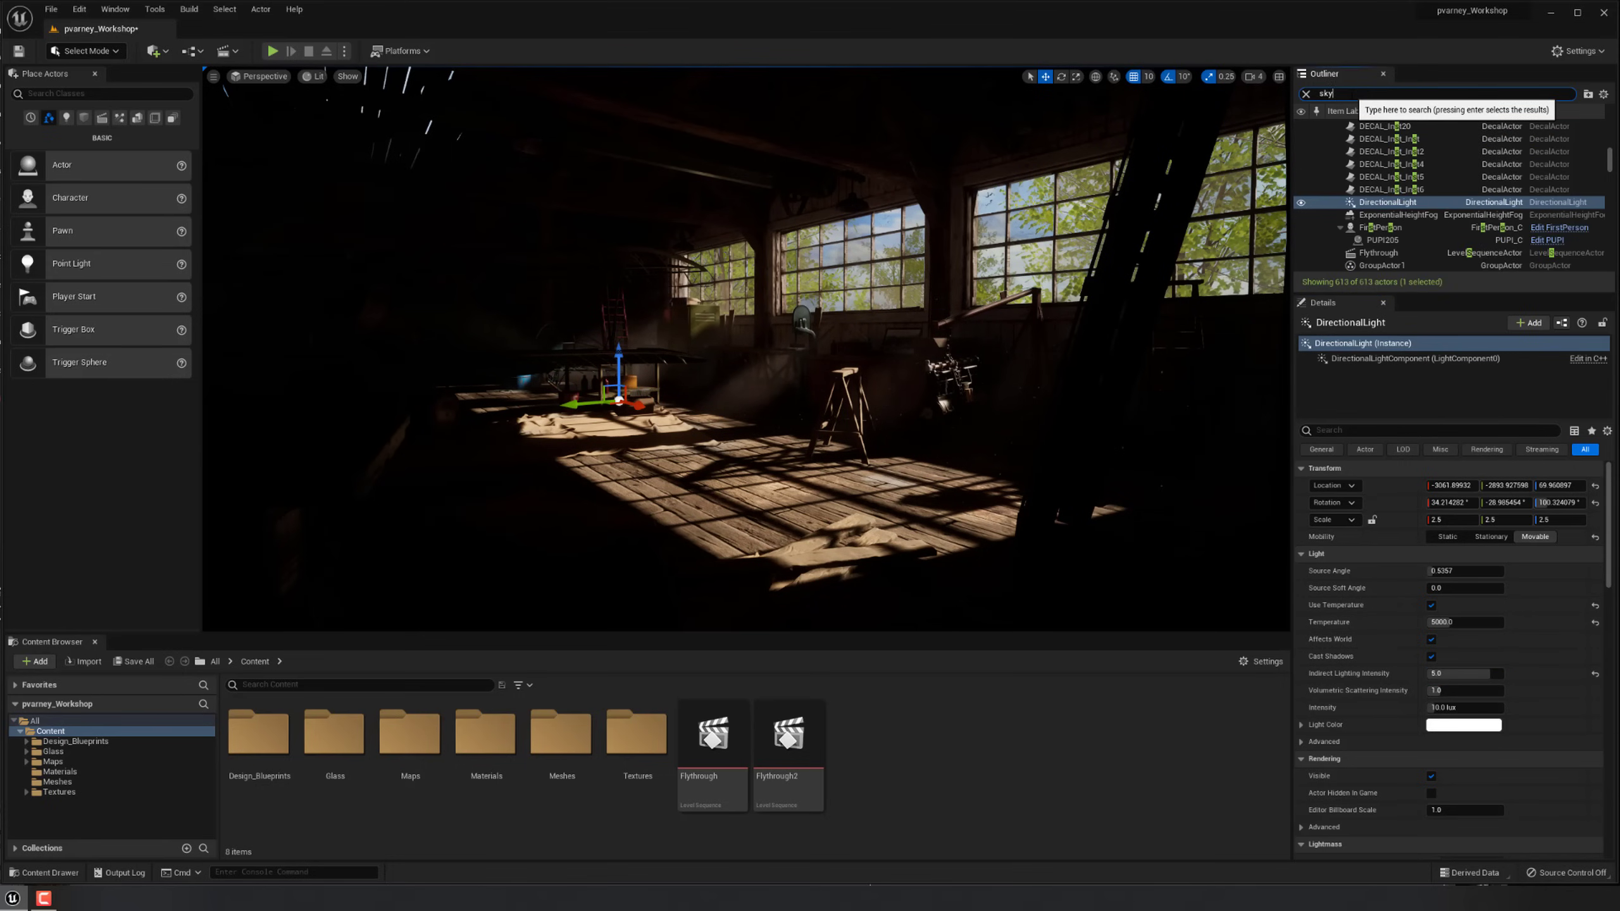
left_click(1377, 152)
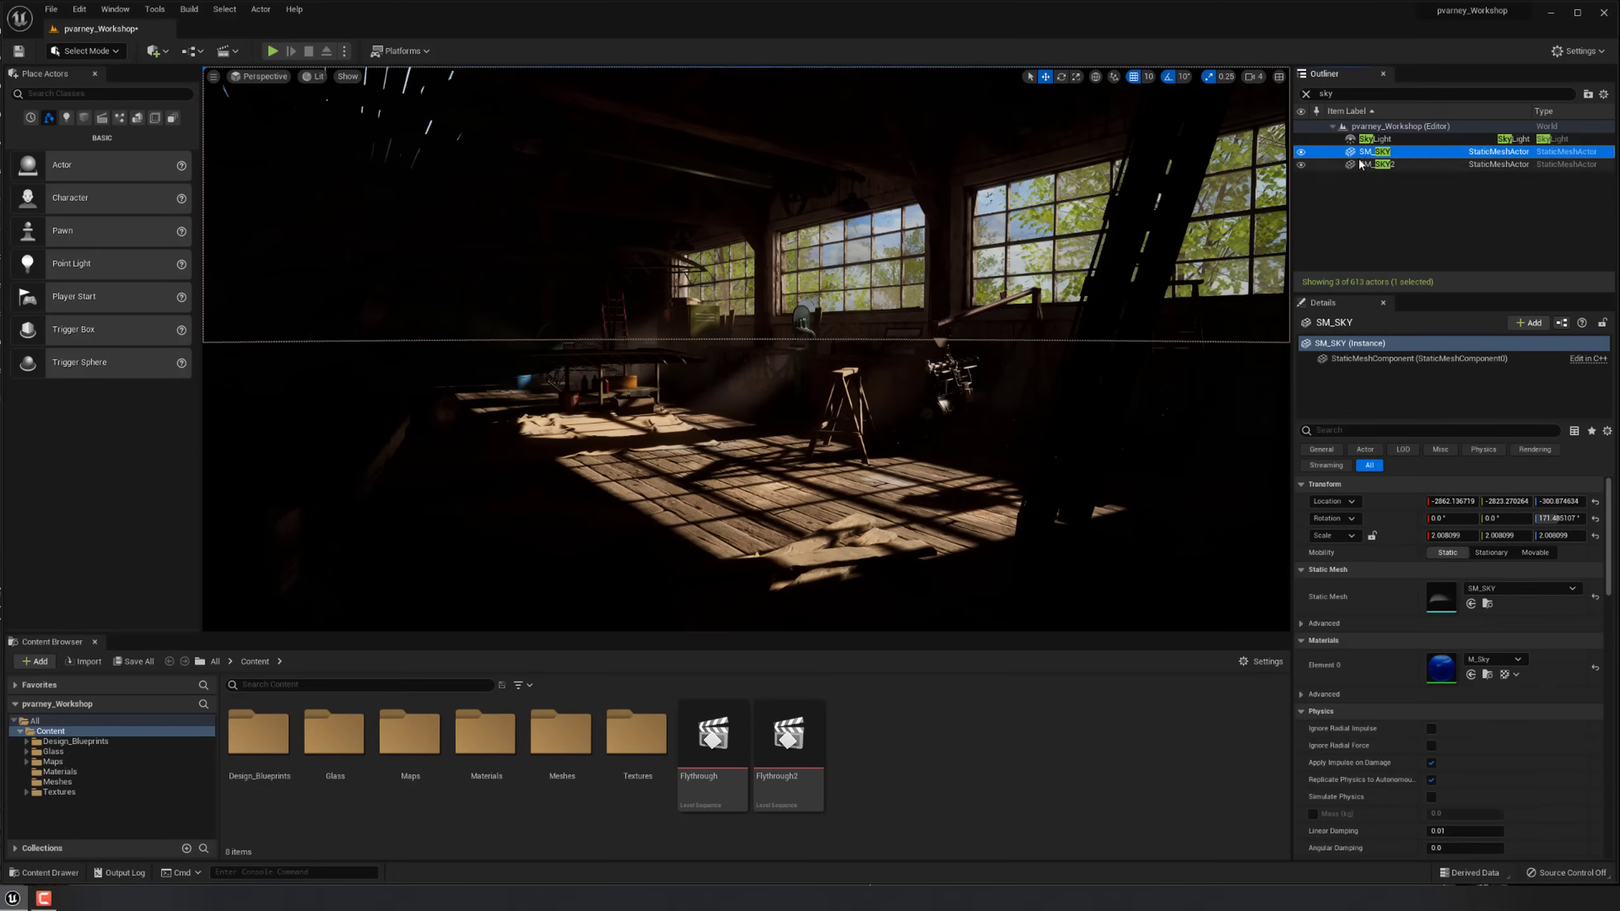
left_click(1302, 153)
left_click(1301, 153)
left_click(1301, 153)
left_click(1301, 153)
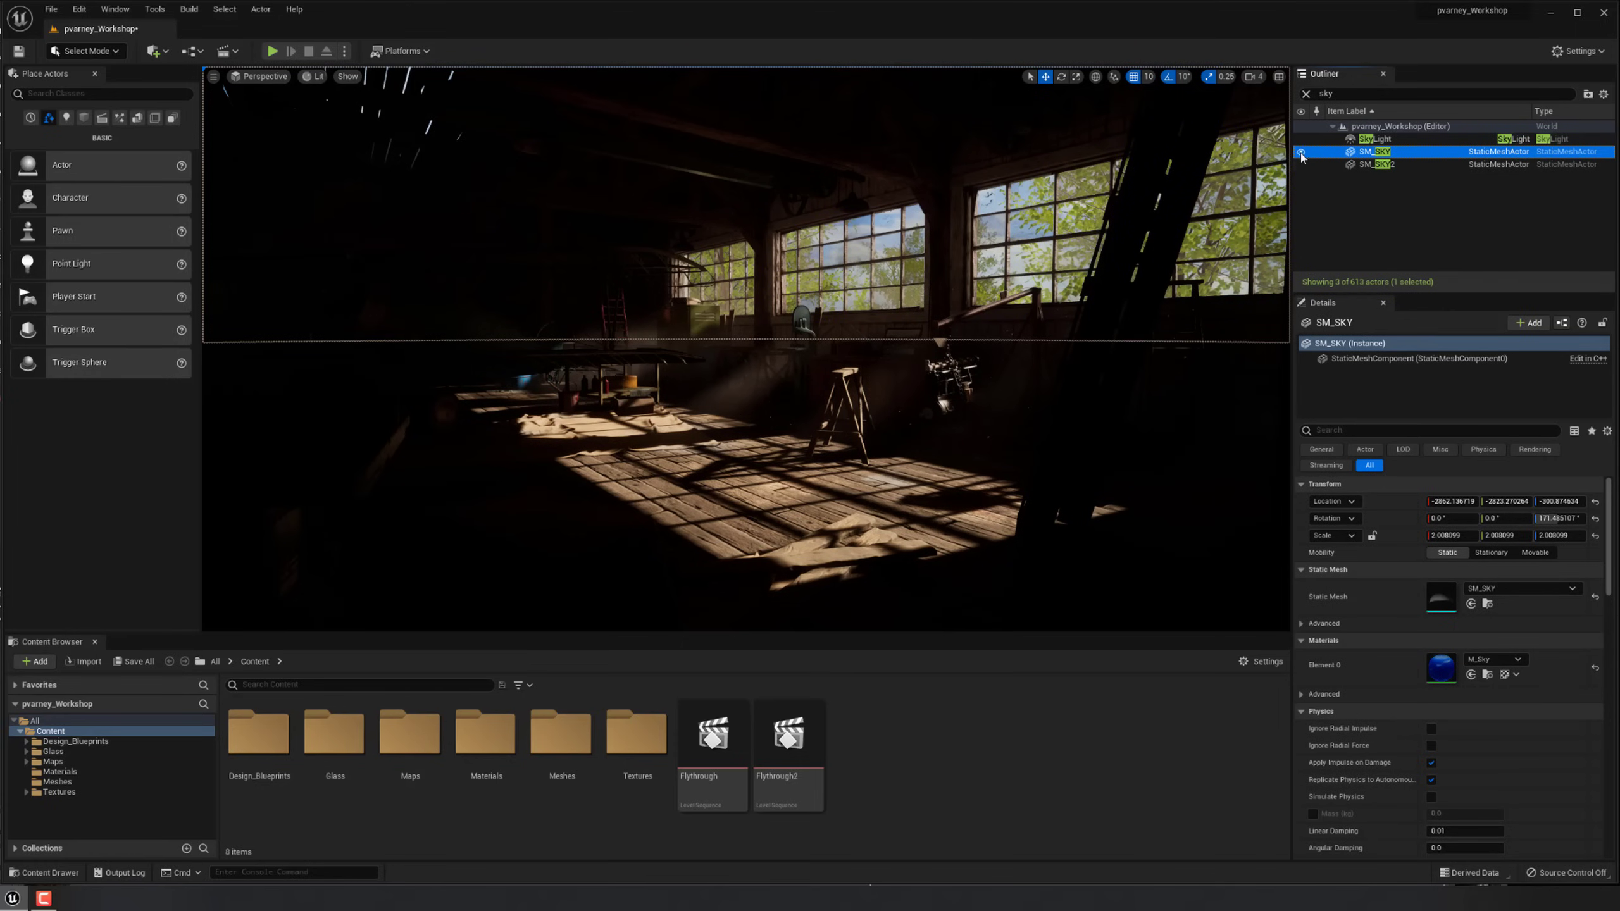
Set the sky light's intensity scale to 2 and enable its real time capture.
left_click(1378, 139)
left_click(1448, 693)
type("2")
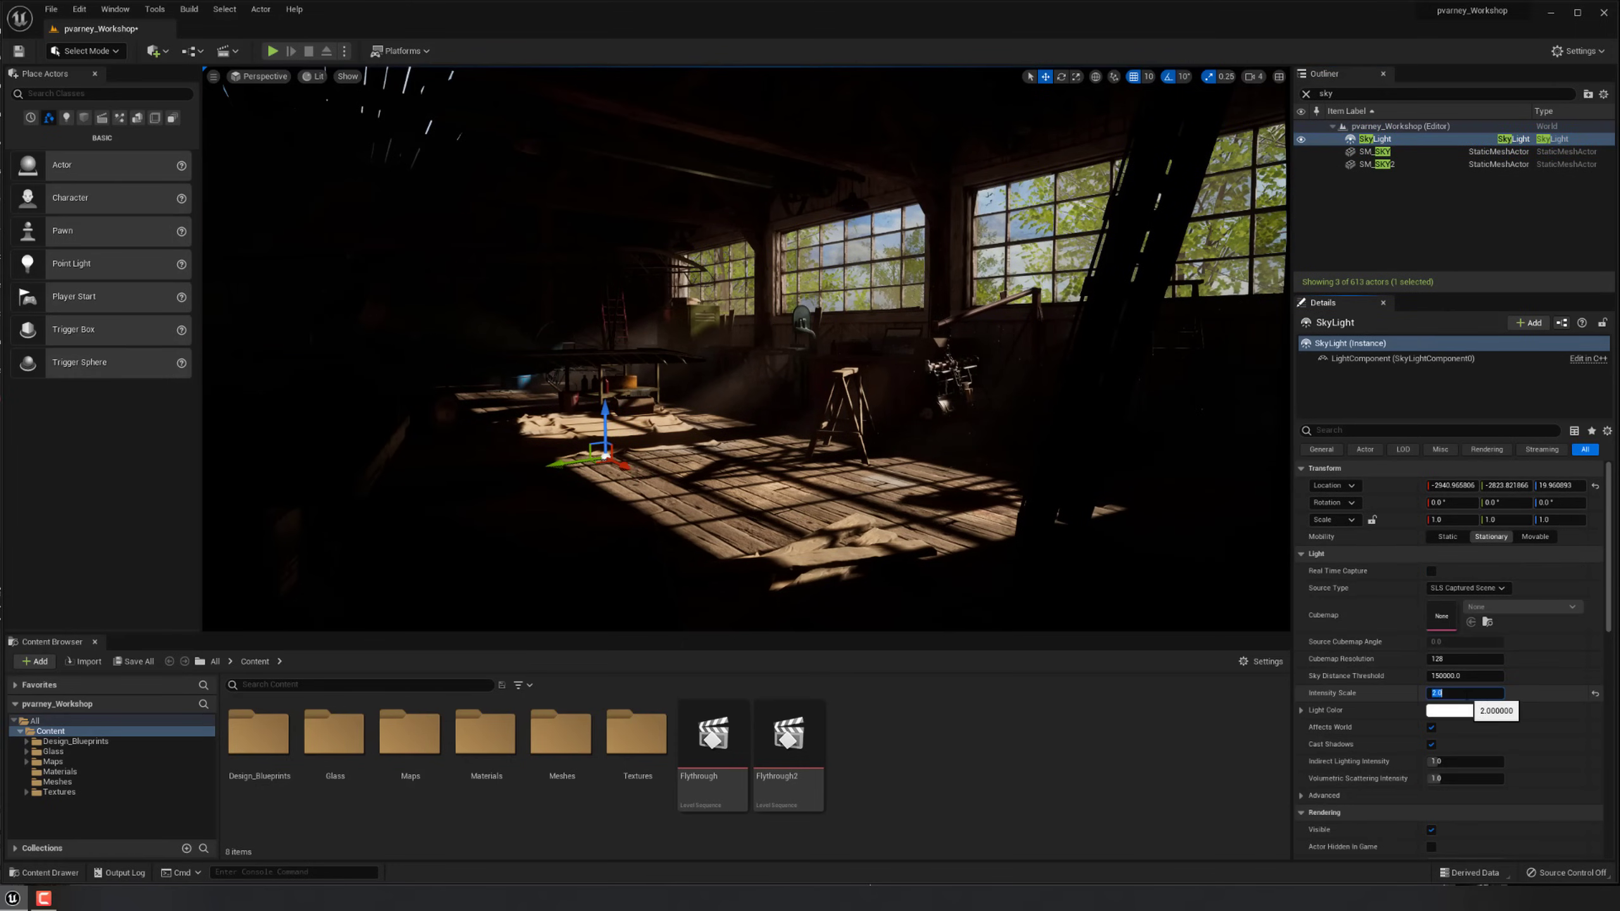
key("Return")
left_click(1302, 140)
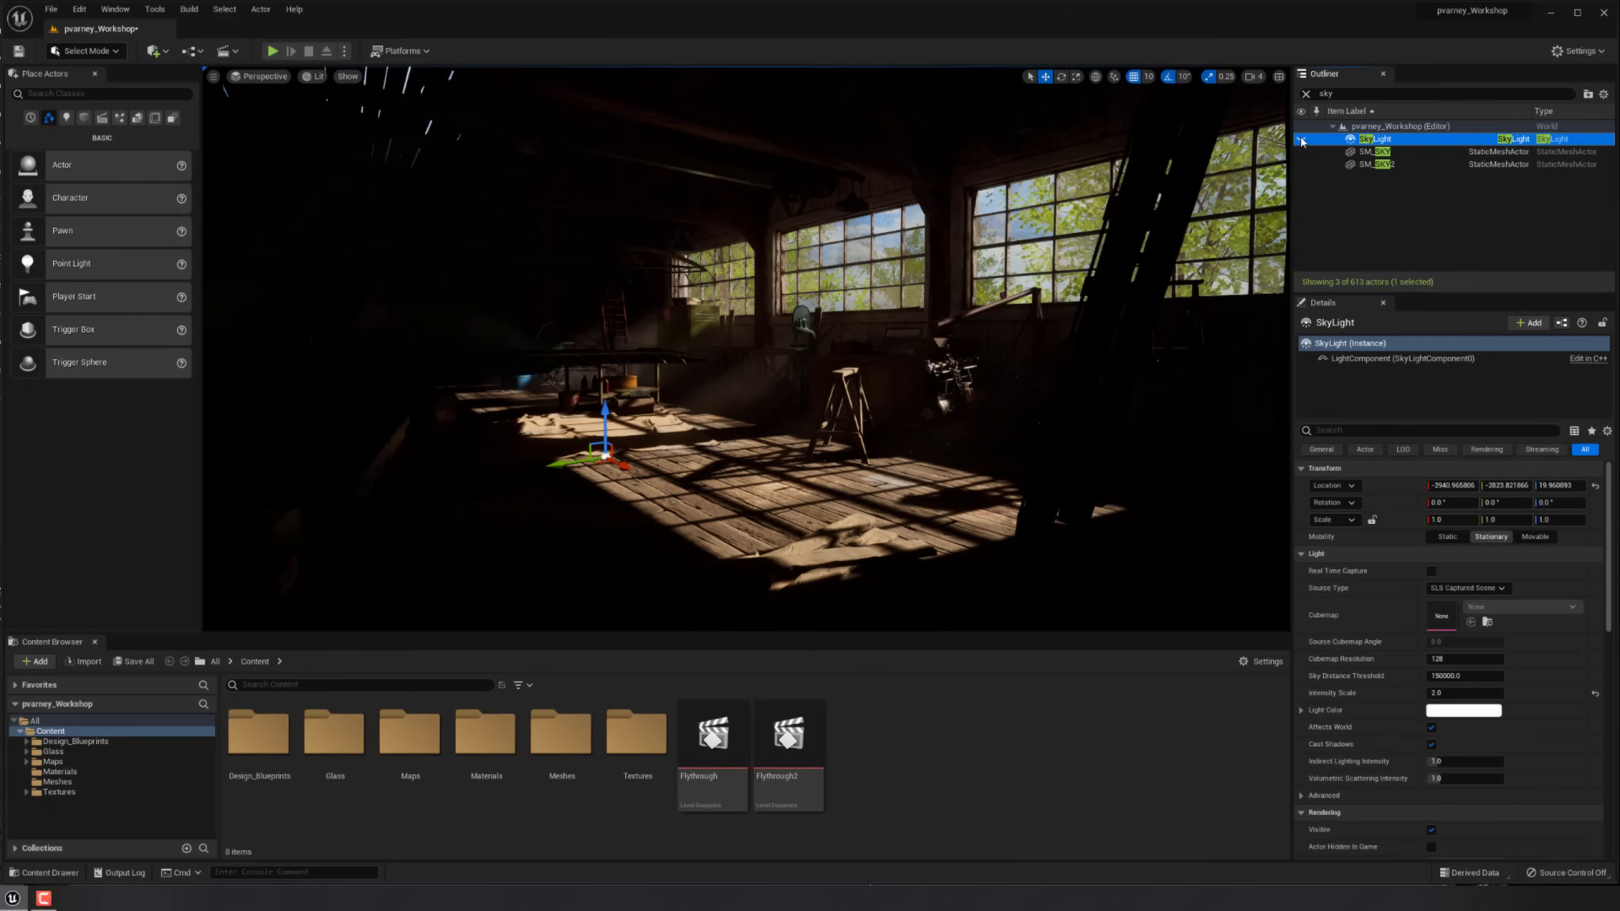
left_click(1431, 571)
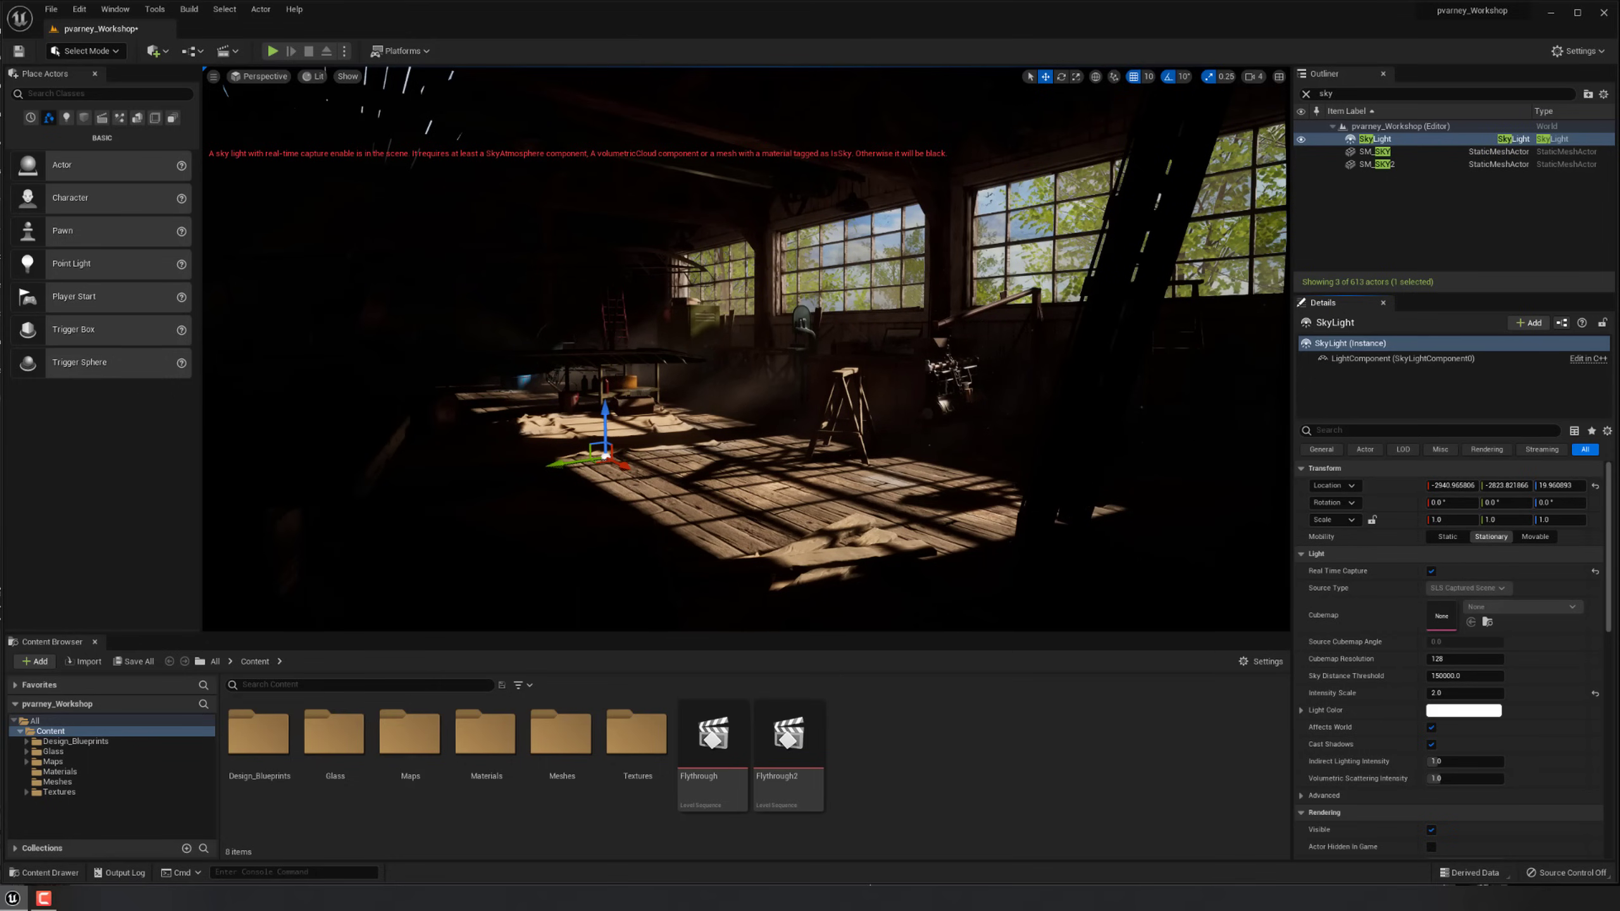
Delete both sky meshes outside the workshop and return to the interior view.
right_click_drag(811, 305, 867, 300)
left_click(761, 300)
key("Delete")
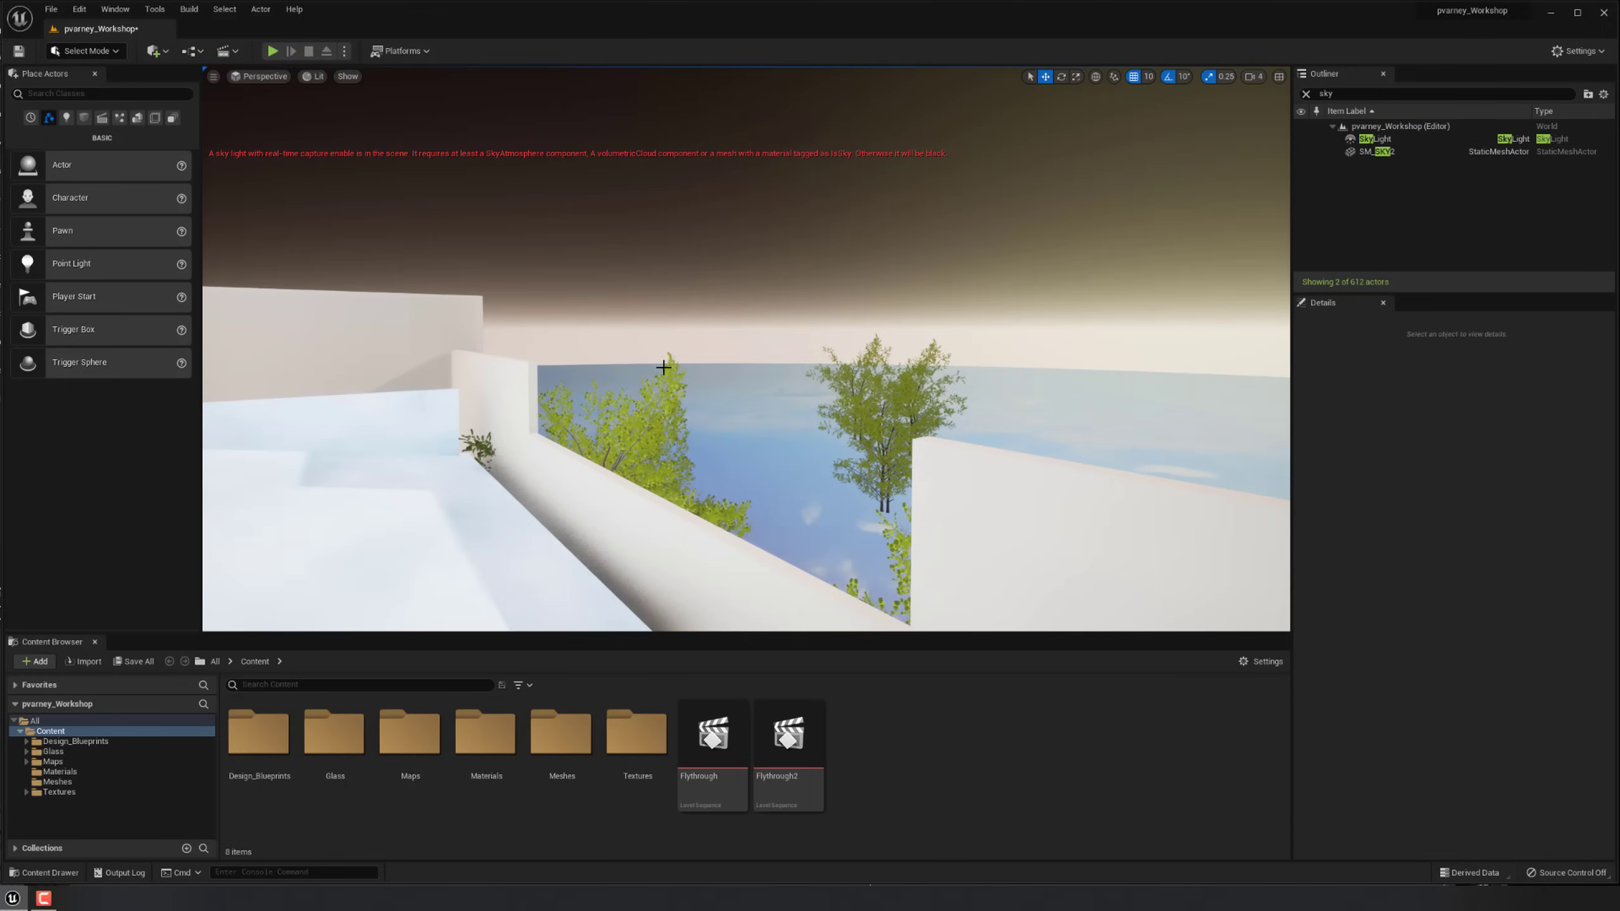
left_click(734, 384)
key("Delete")
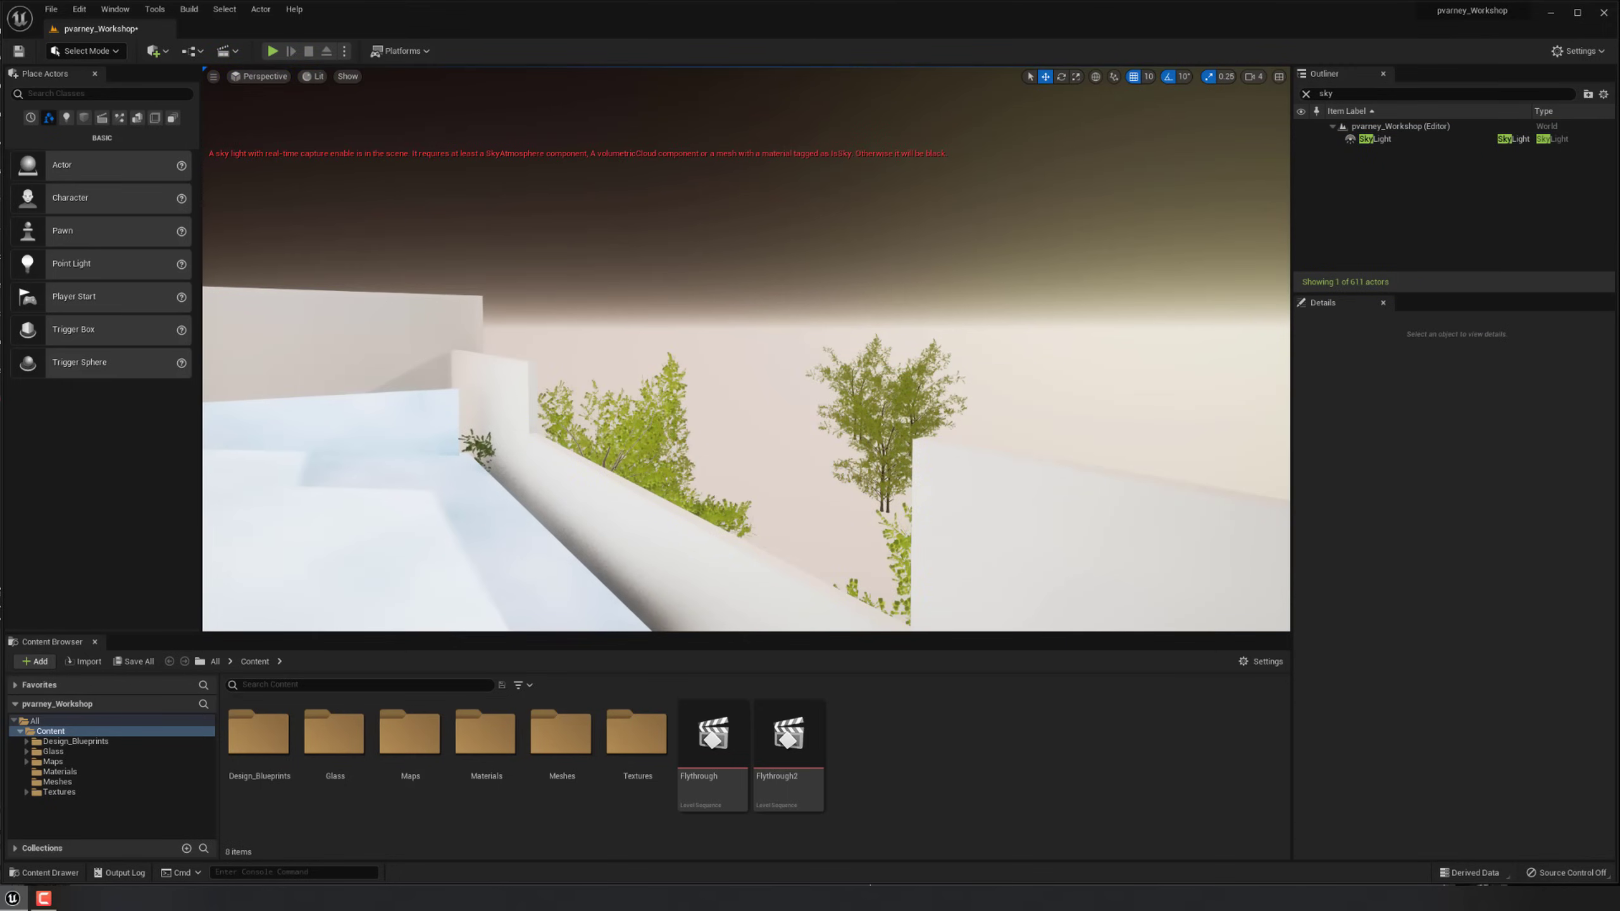
right_click_drag(817, 380, 674, 362)
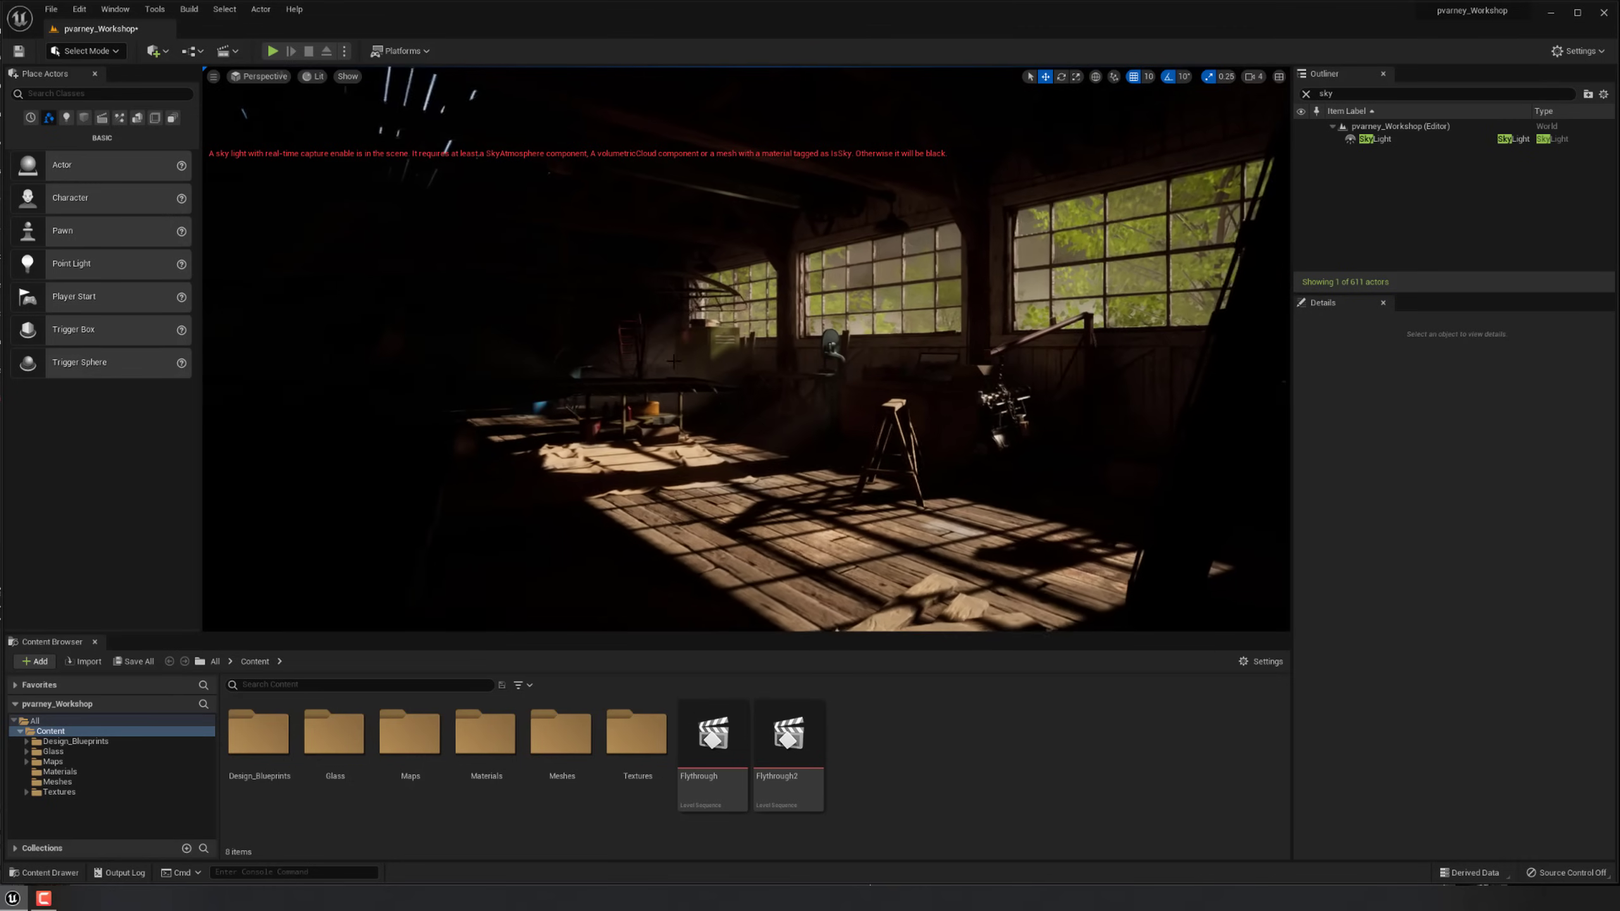
Find the Sky Atmosphere actor and place it in the workshop scene, toggling the editor icons to check the lighting.
left_click(124, 93)
type("sky")
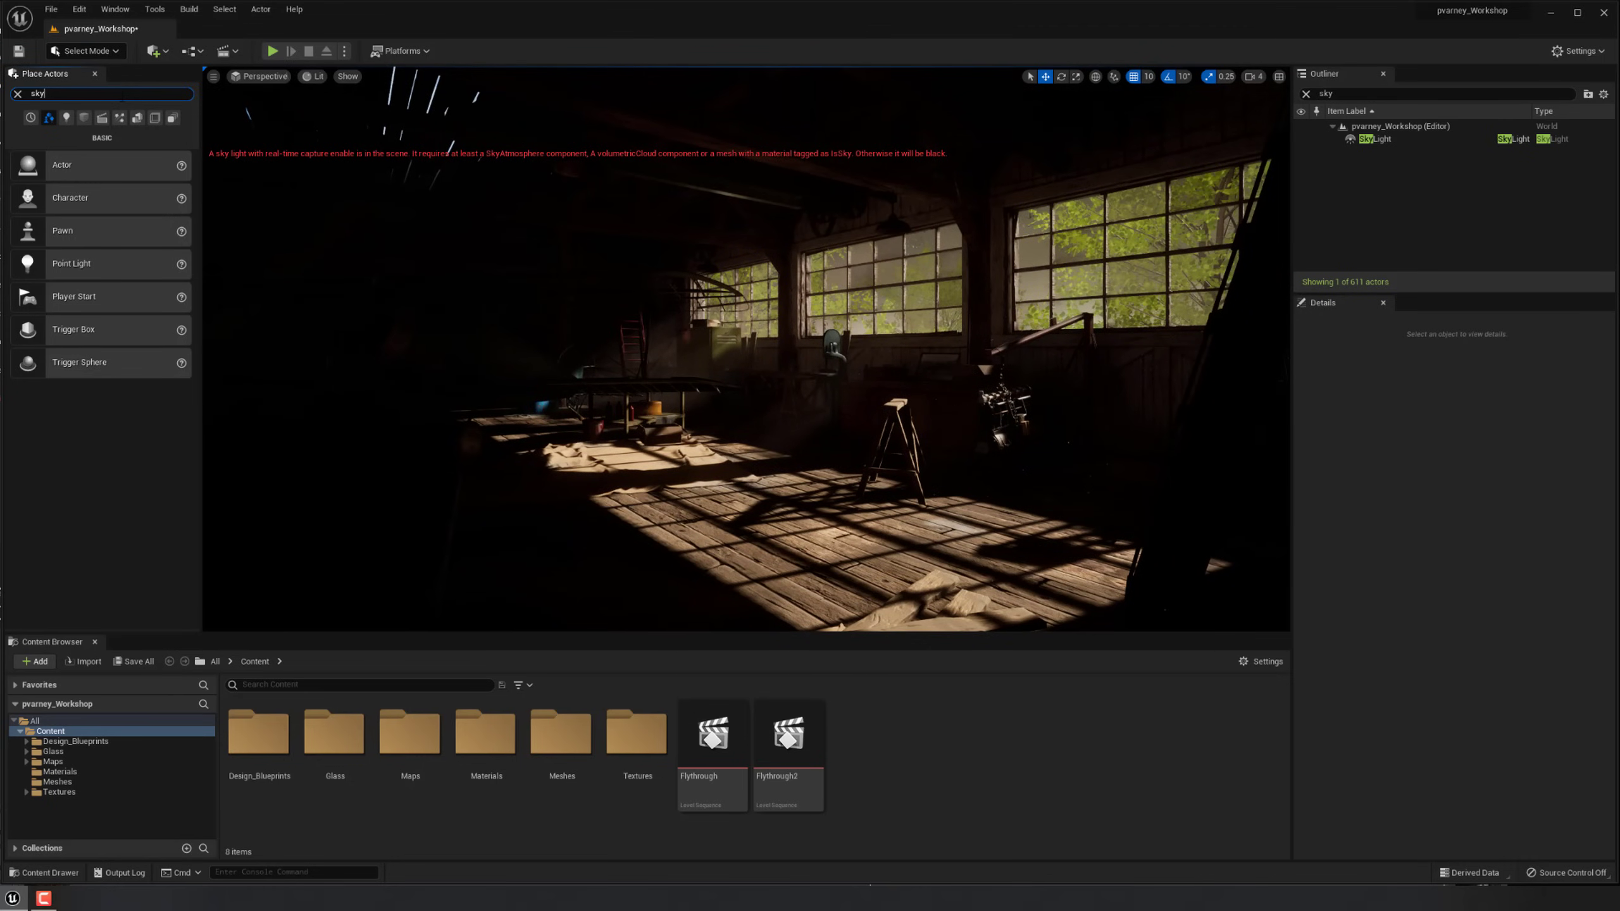
left_click_drag(105, 157, 532, 275)
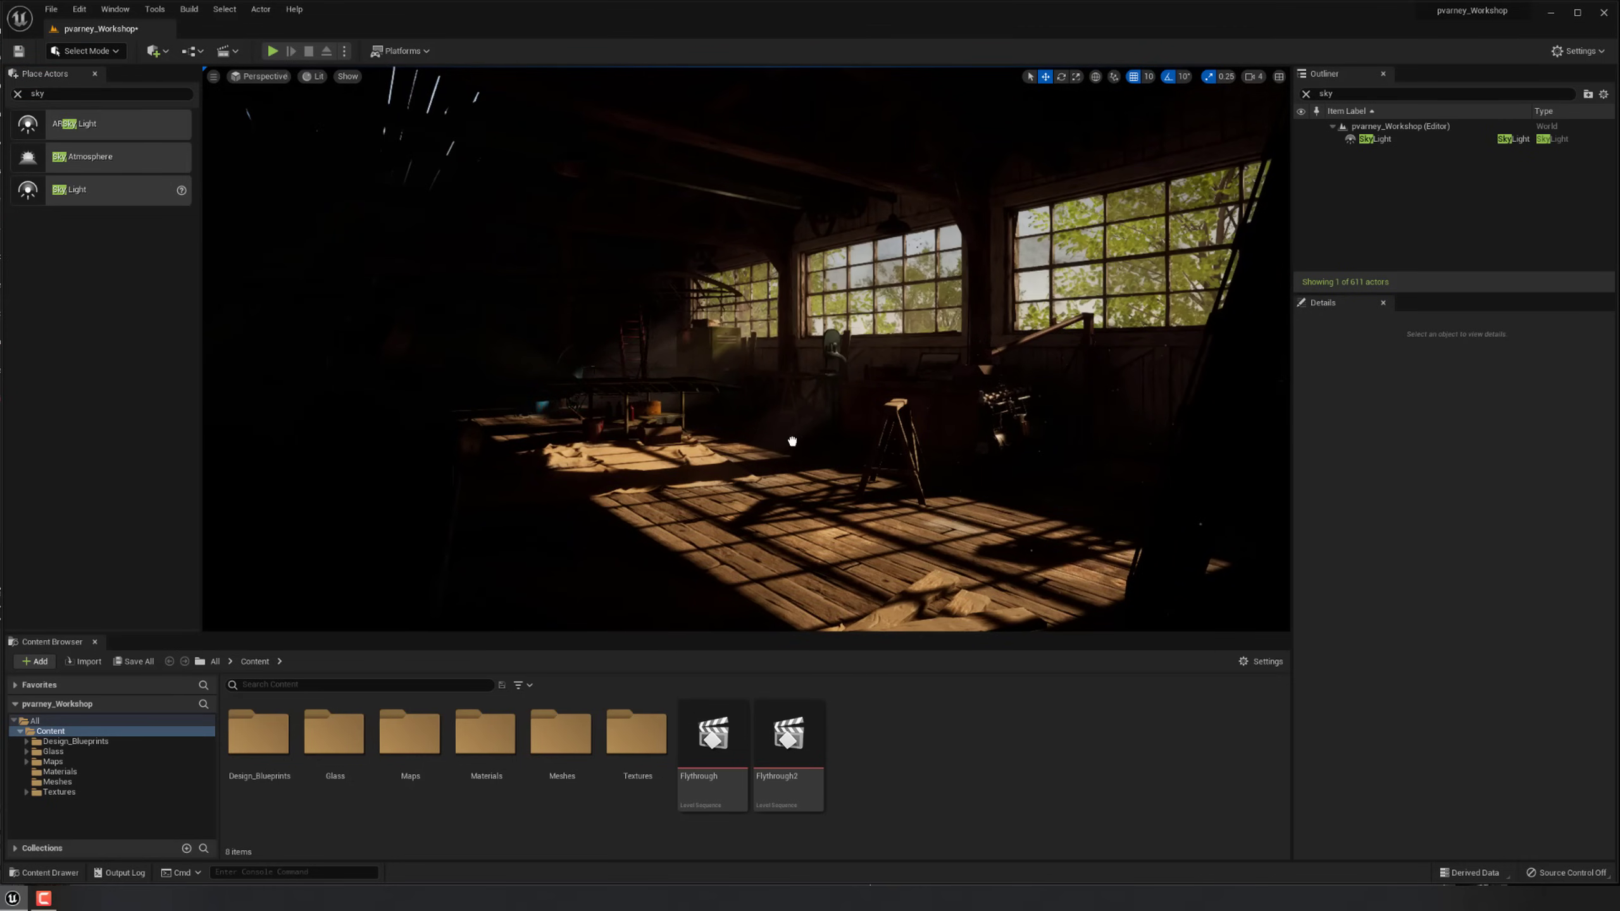
key("g")
key("g")
key("g")
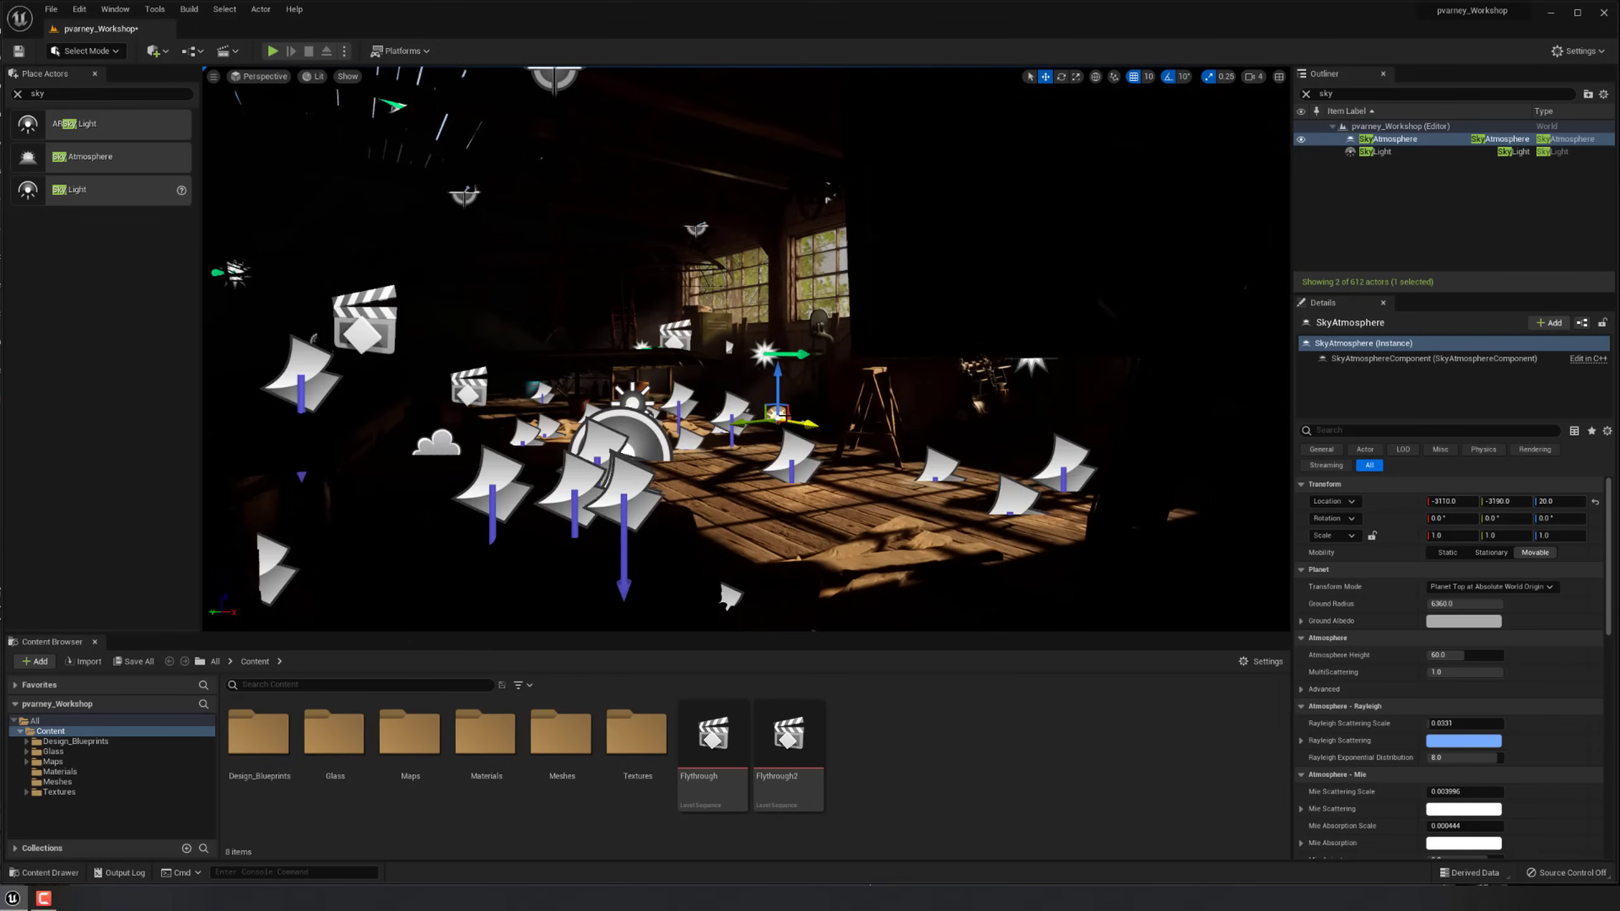
Try rotating the sky atmosphere 20 degrees, and undo the rotation.
key("e")
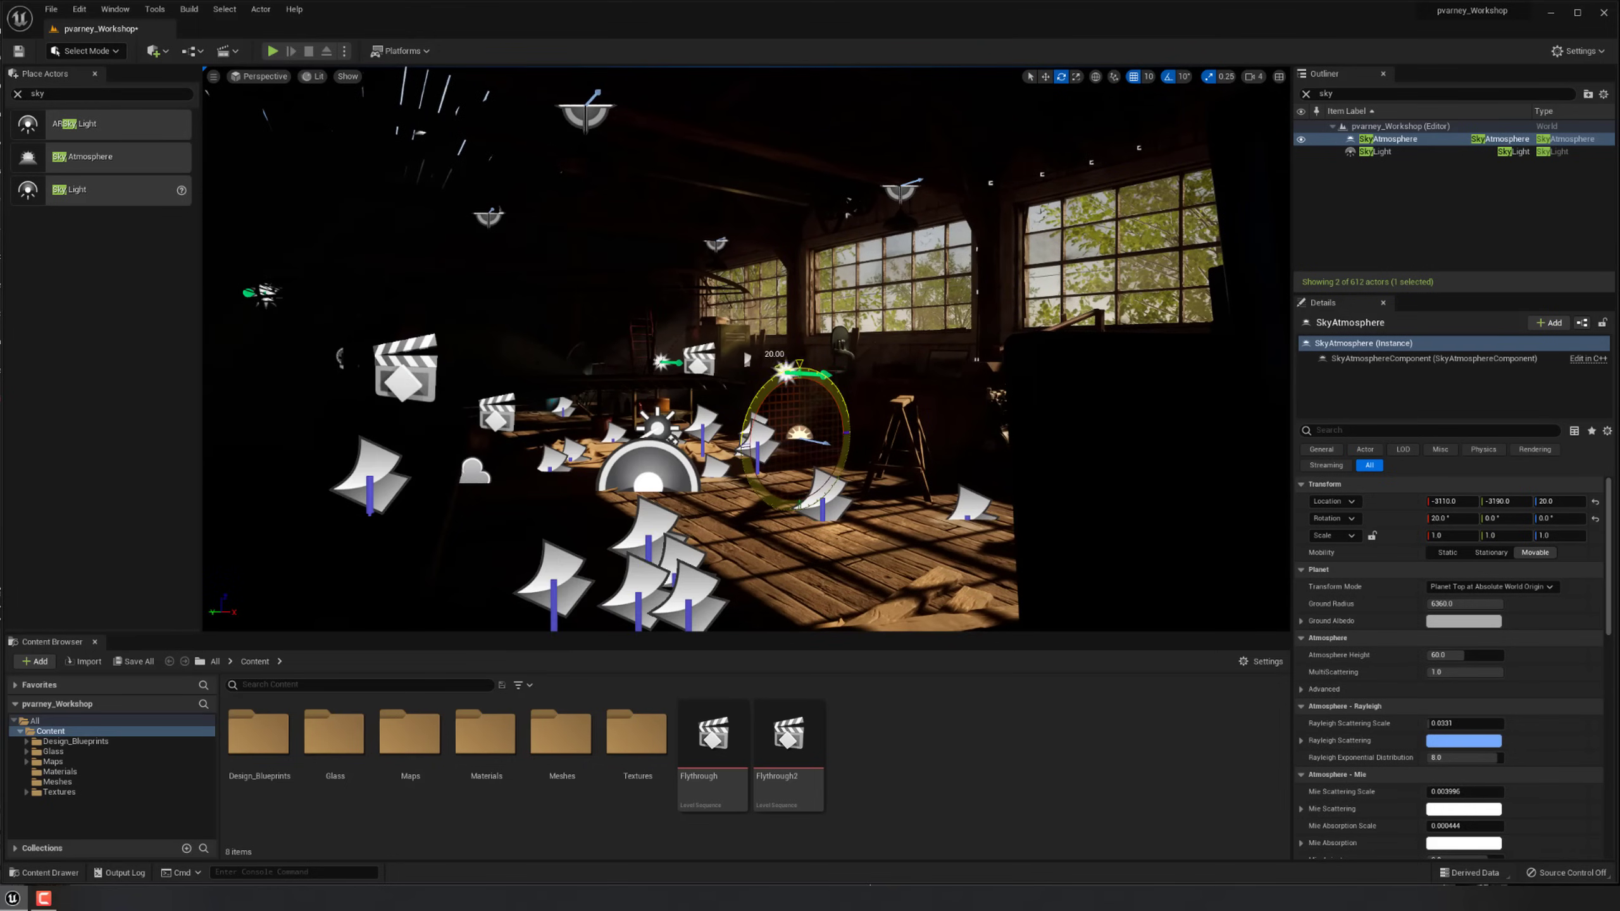
key("ctrl+z")
key("w")
key("g")
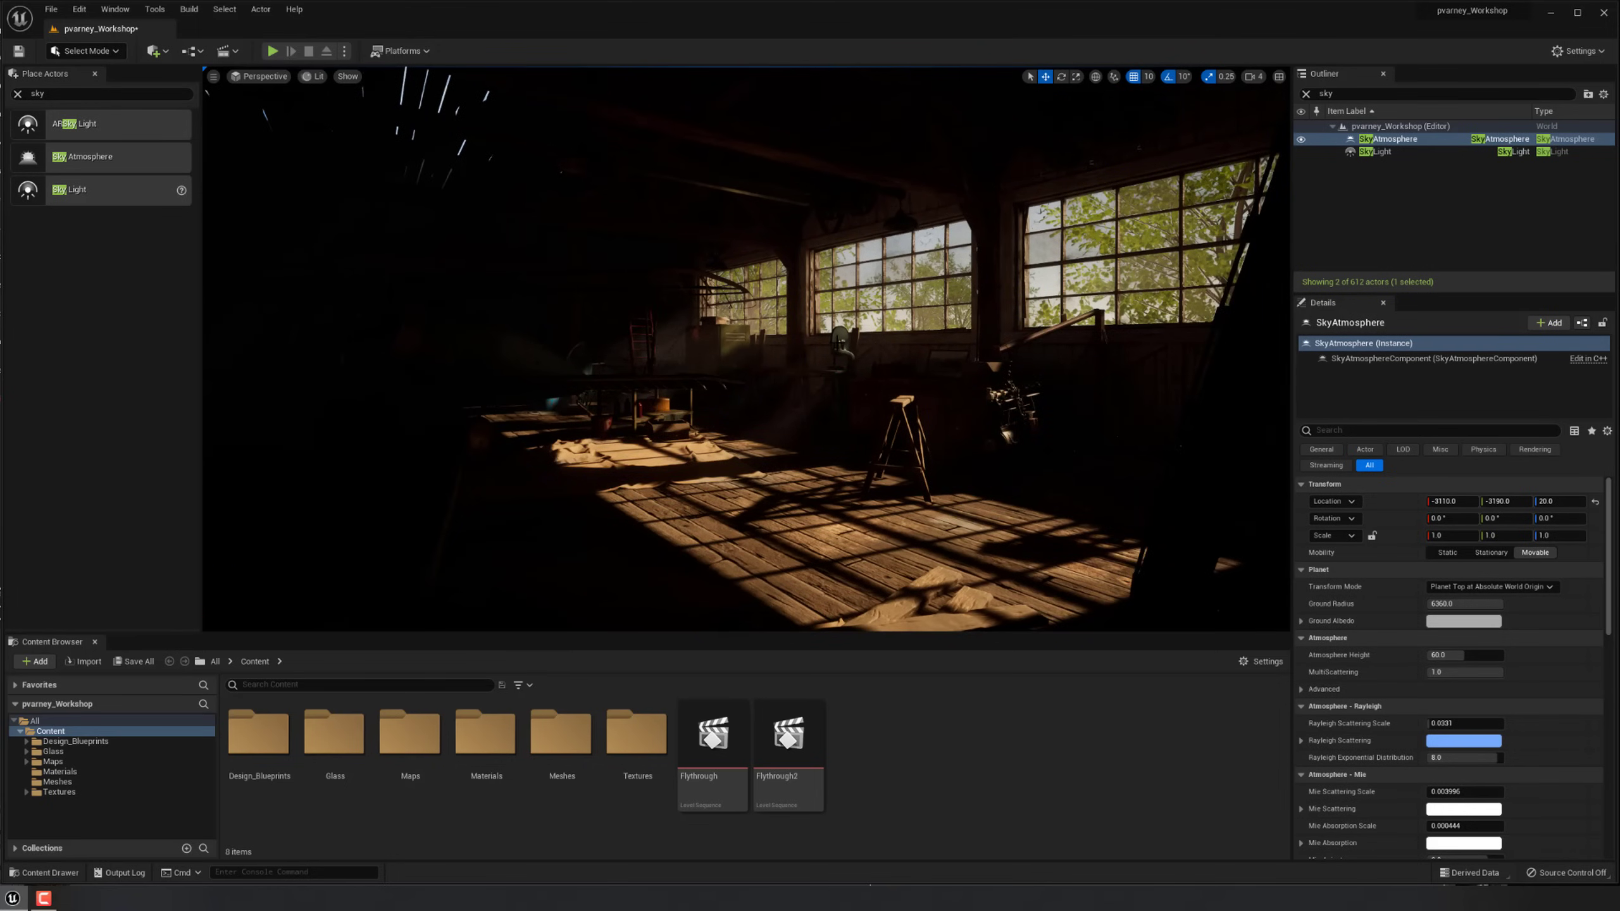
Find the Volumetric Cloud actor and place it inside the workshop.
right_click_drag(761, 403, 796, 414)
key("s")
key("f")
key("g")
key("s")
key("w")
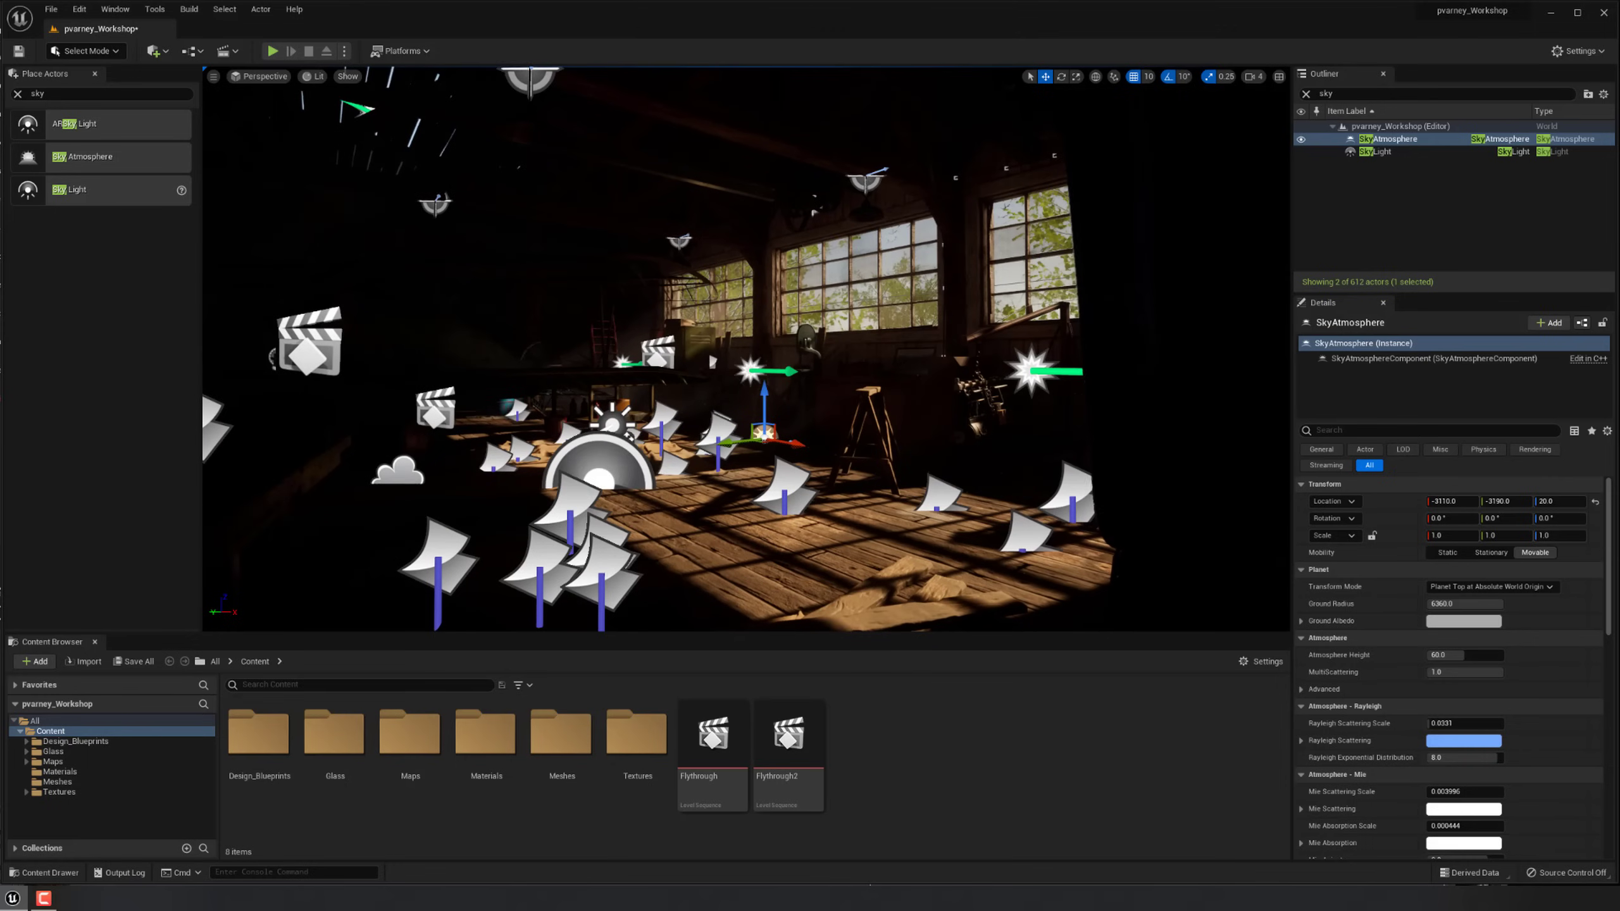
left_click(37, 94)
type("cloud")
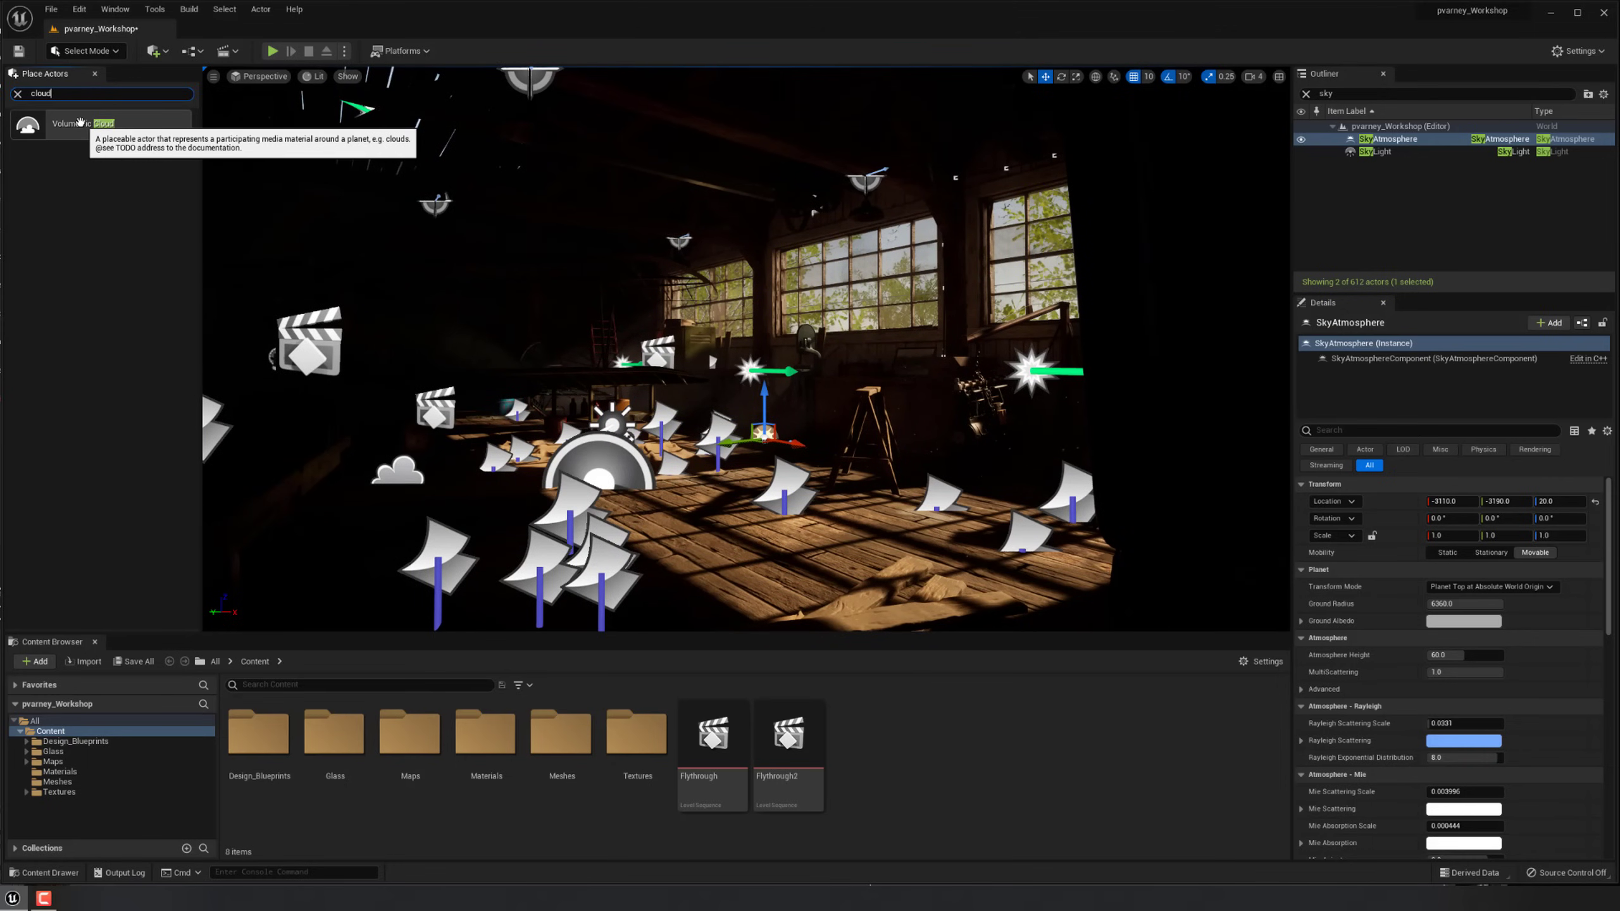
left_click_drag(80, 122, 878, 348)
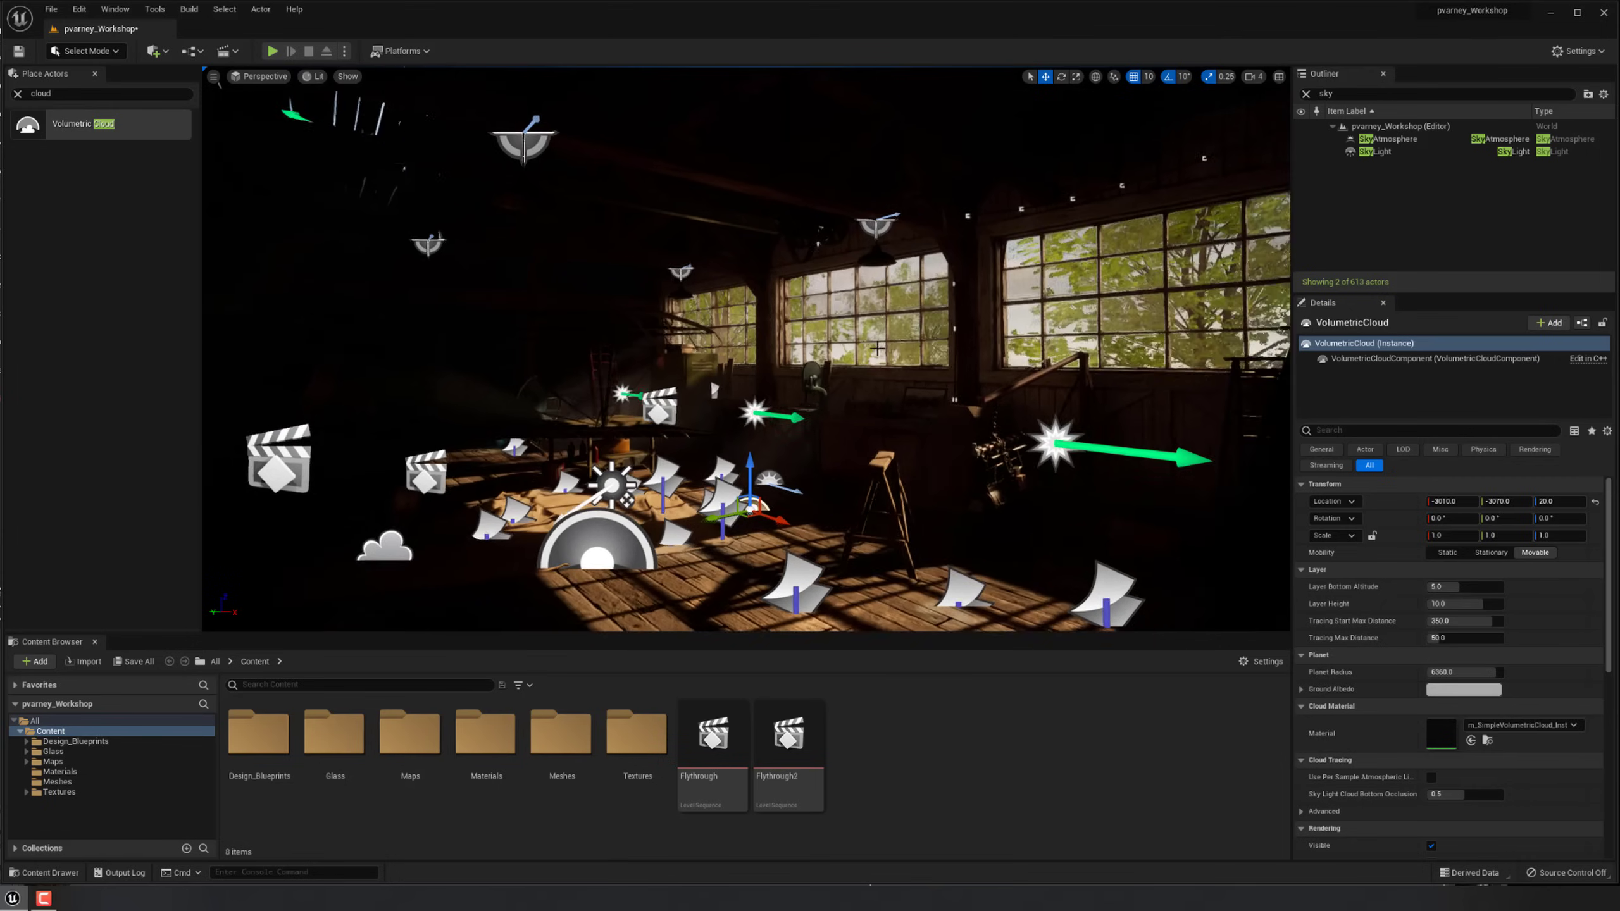
Examine the workshop interior and windows with the editor icons hidden to judge the lighting with the clouds added.
key("w")
mouse_move(878, 349)
right_mouse_down()
mouse_move(1110, 312)
mouse_move(1046, 306)
mouse_move(878, 348)
mouse_move(791, 341)
mouse_move(905, 348)
mouse_move(855, 345)
mouse_move(877, 349)
right_mouse_up()
key("s")
key("d")
key("g")
key("w")
key("g")
key("g")
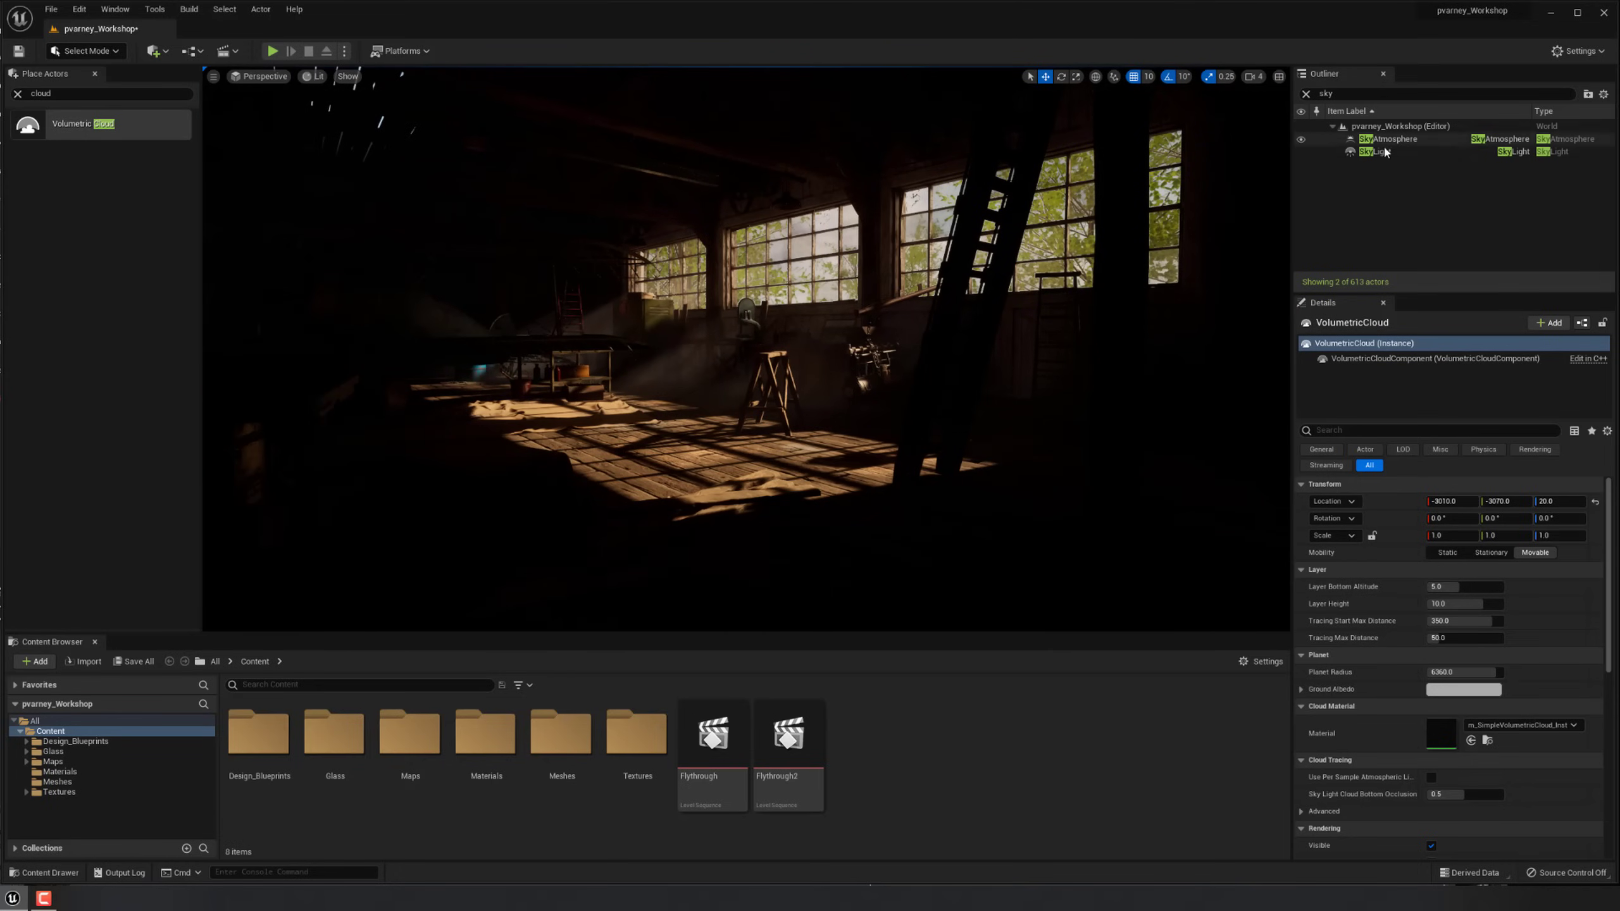
Try raising the sky light's intensity scale to about 415, and undo the change.
left_click(1384, 151)
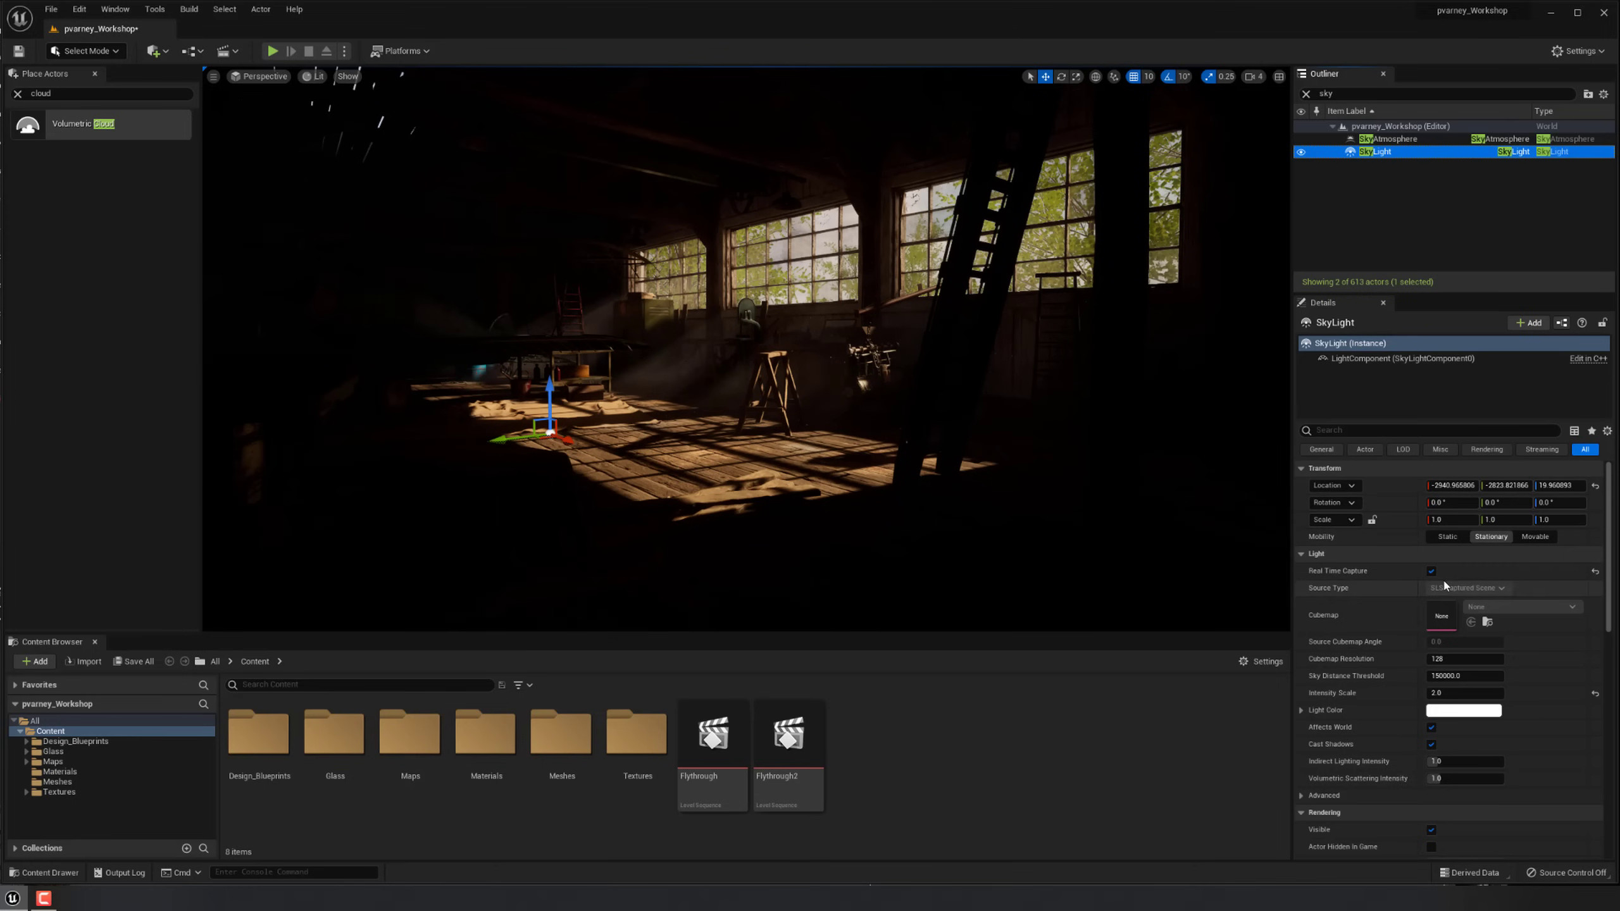
left_click_drag(1460, 693, 1433, 693)
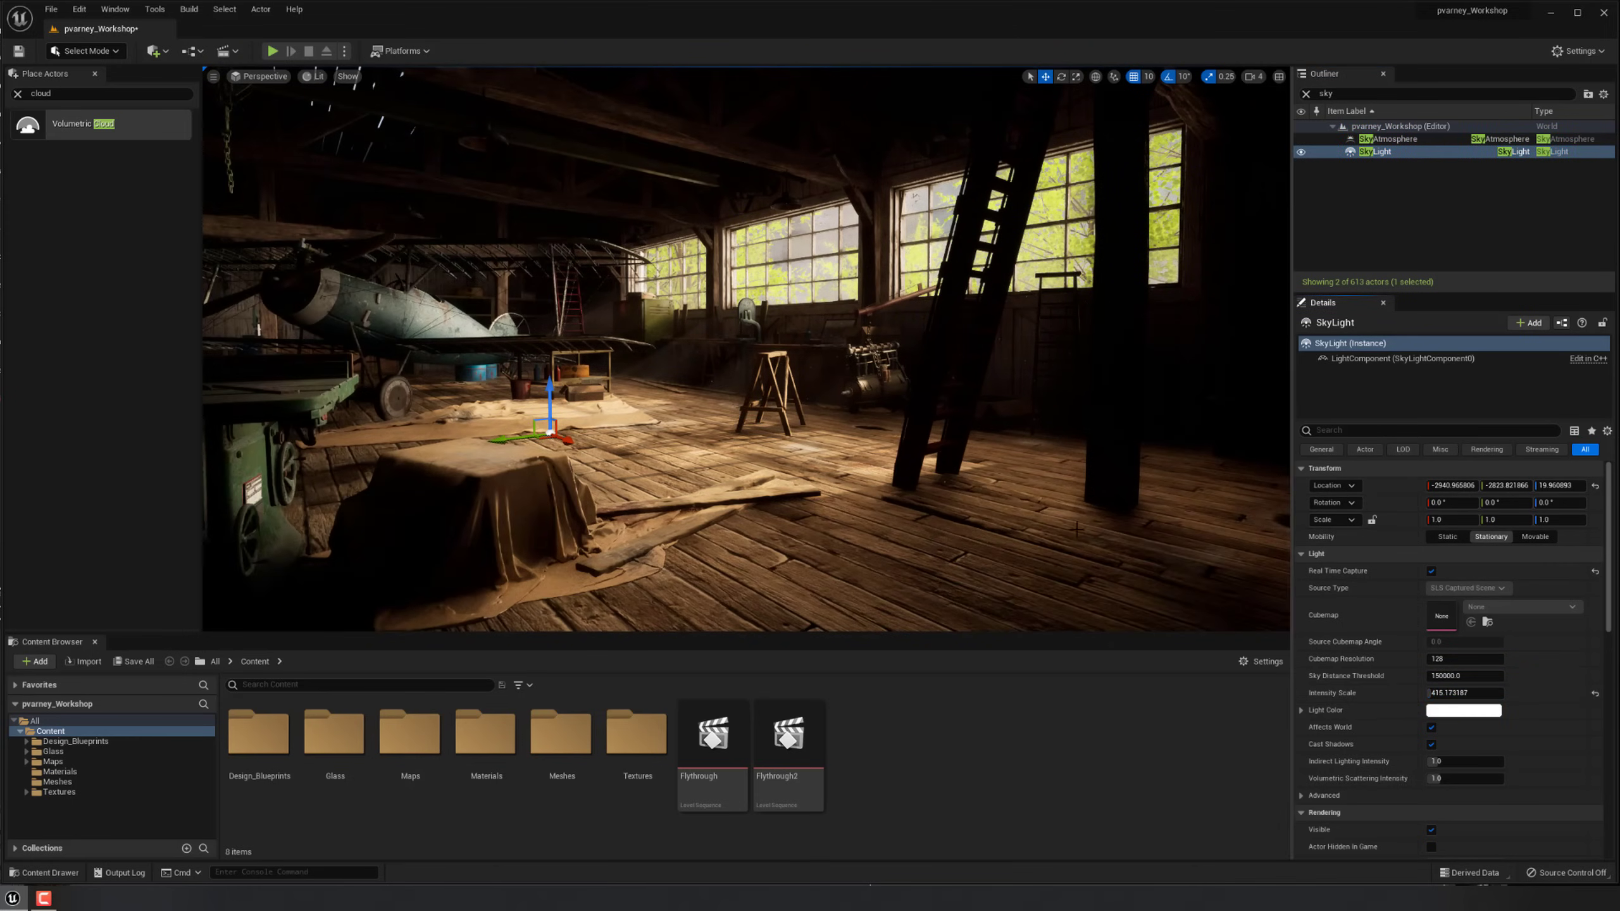
key("ctrl+z")
right_click_drag(746, 408, 784, 367)
Set the sky light's intensity scale to 3 and toggle its real time capture off and on to compare the interior.
left_click(1441, 692)
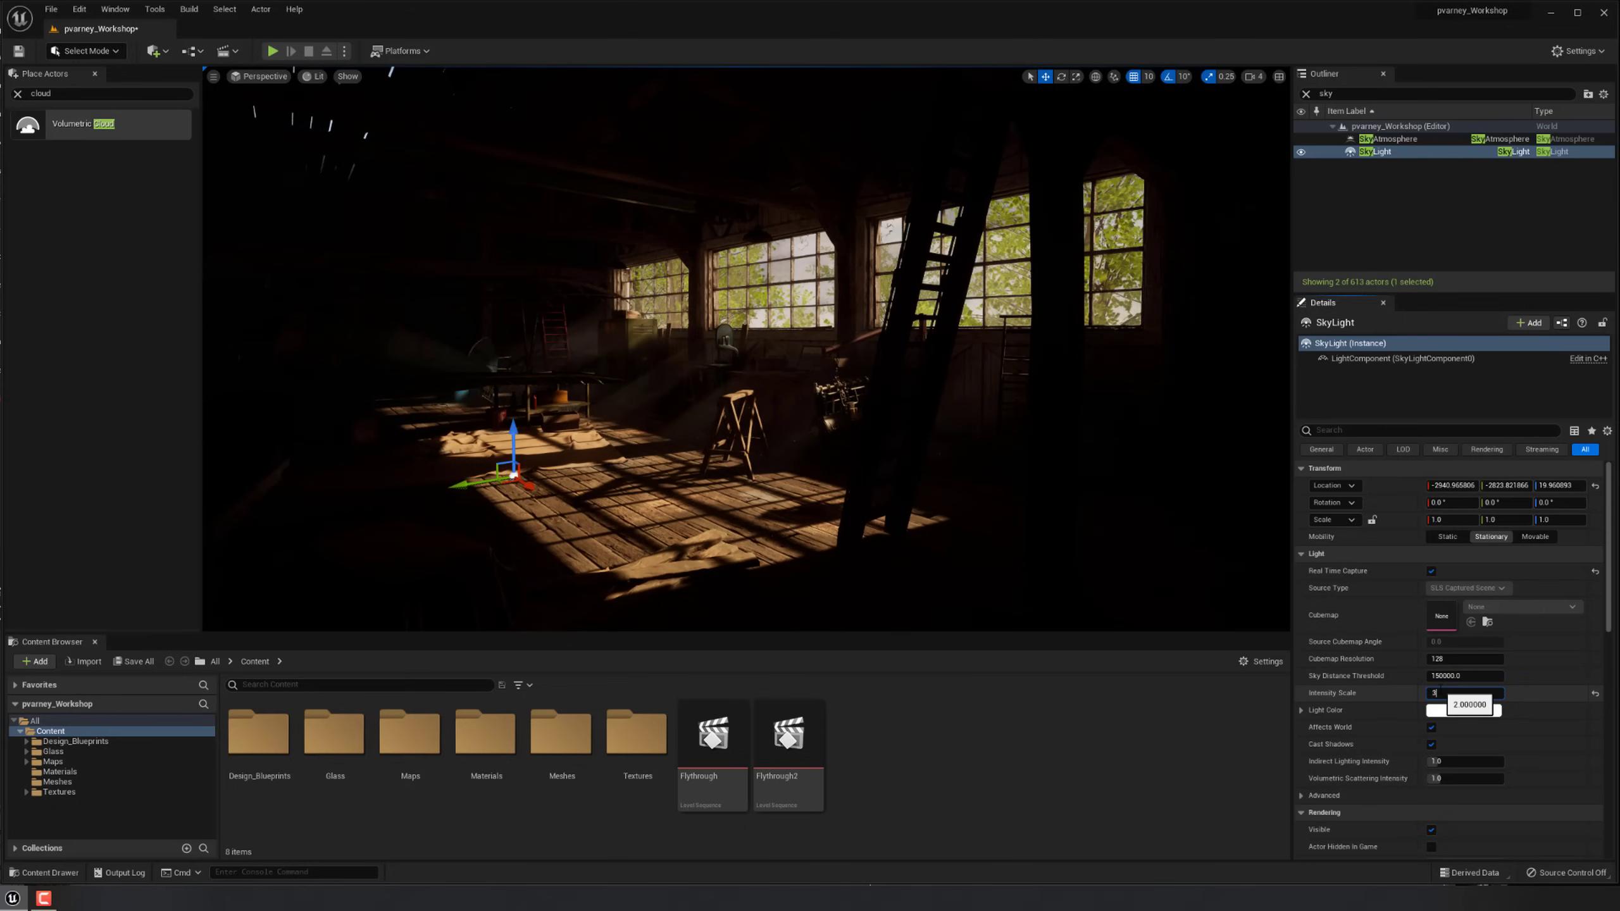
right_click_drag(1084, 524, 1011, 550)
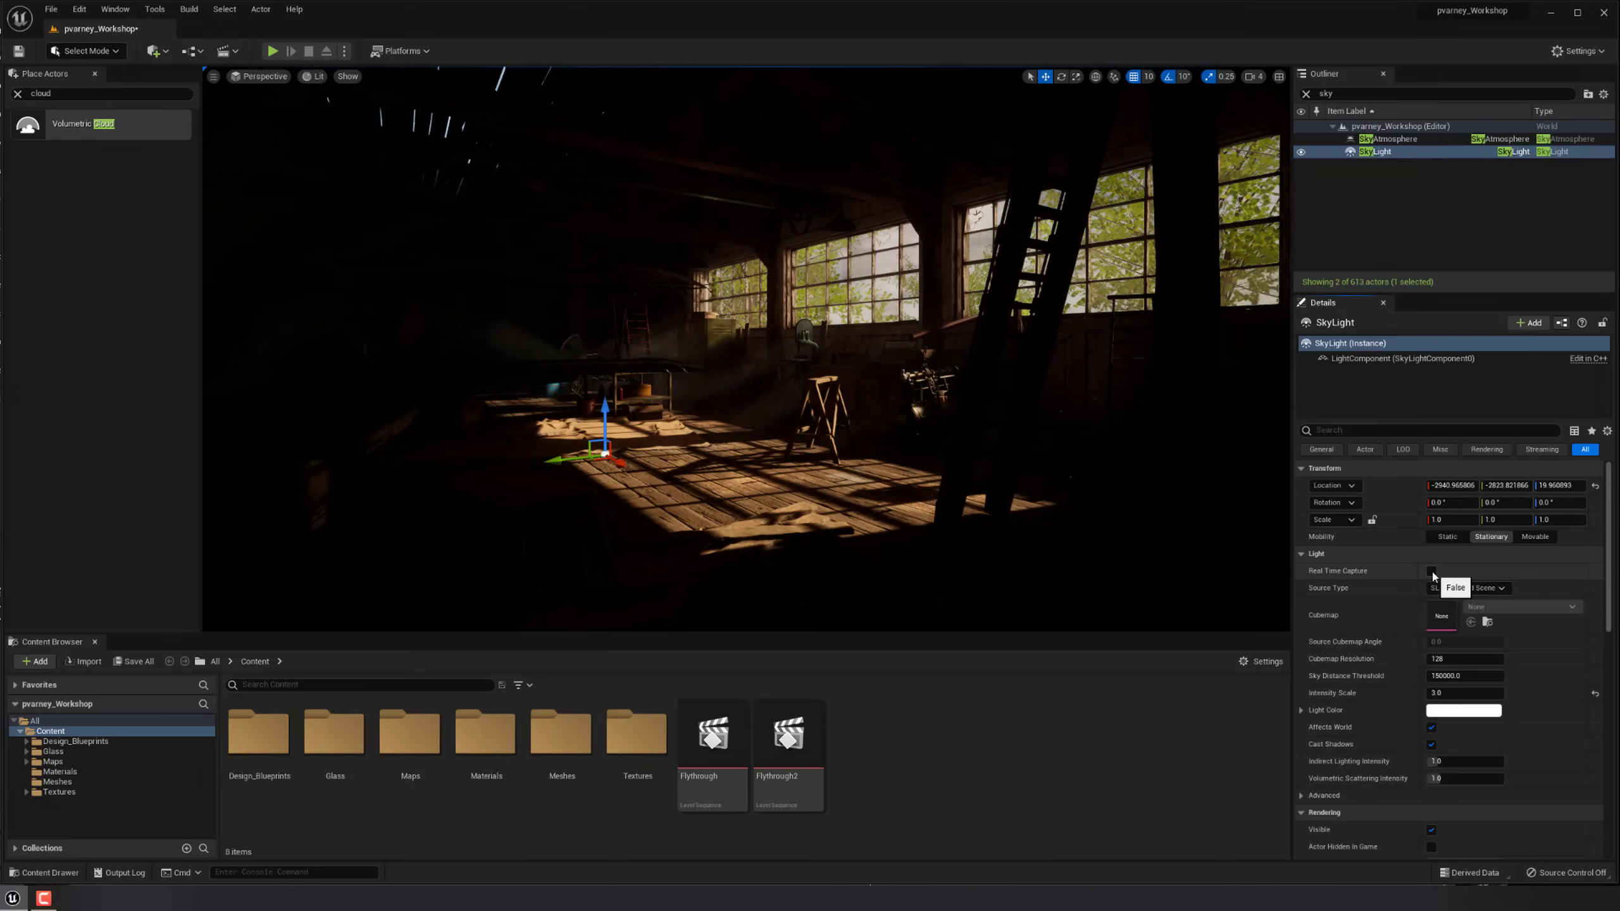
right_click_drag(1084, 523, 1070, 522)
key("g")
key("g")
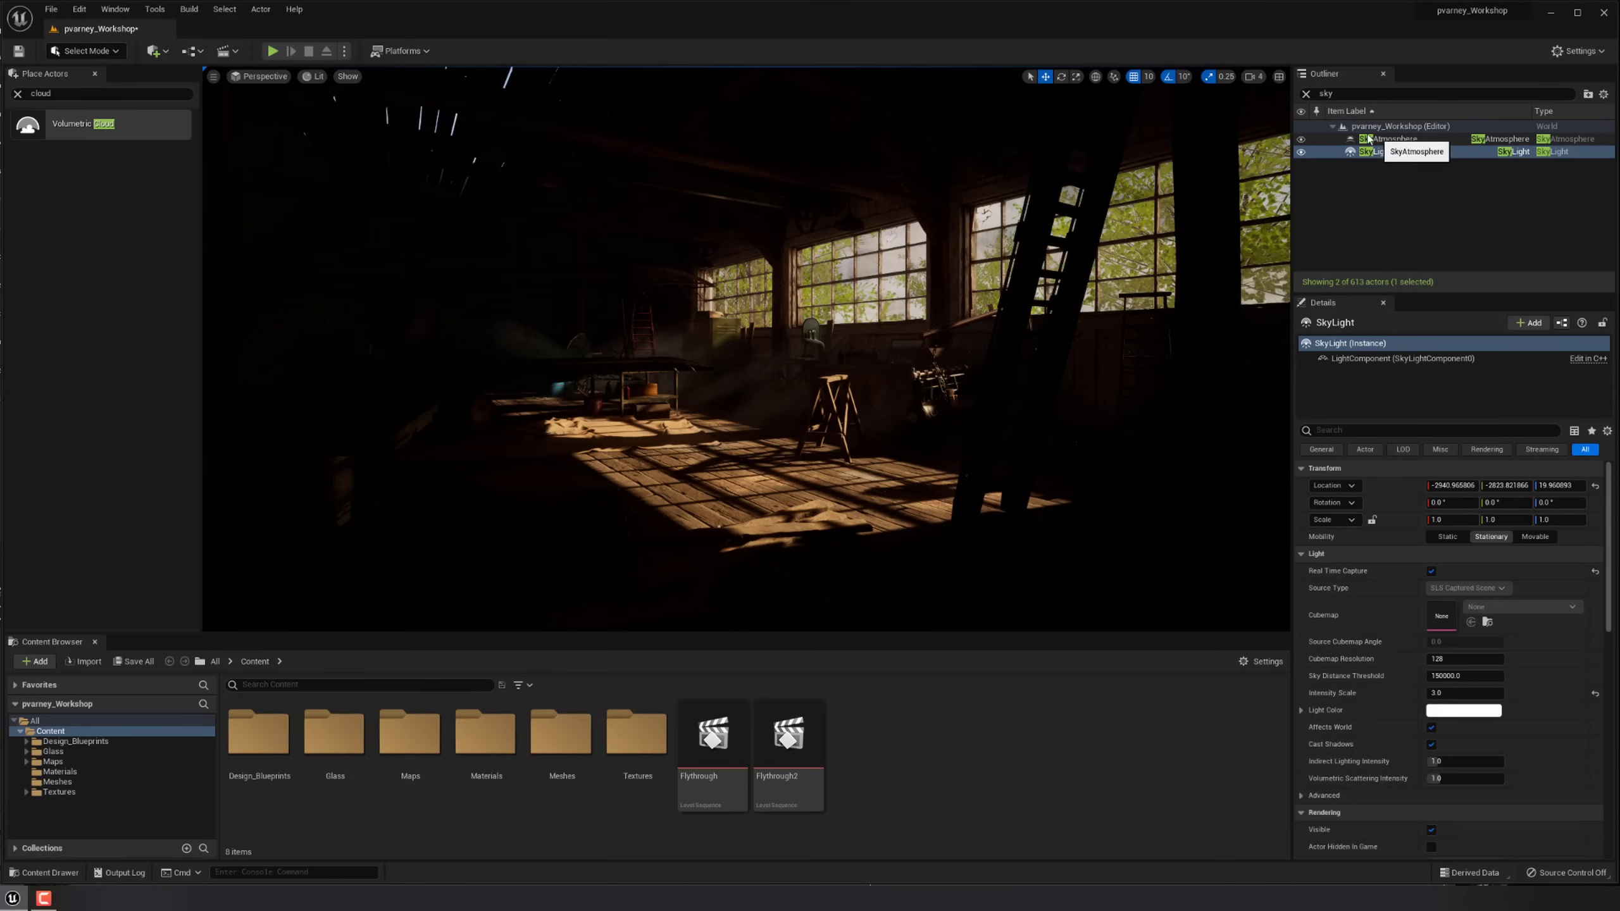
Find the directional light, try rotating it to change the sun's angle, and undo the rotation.
left_click(1305, 93)
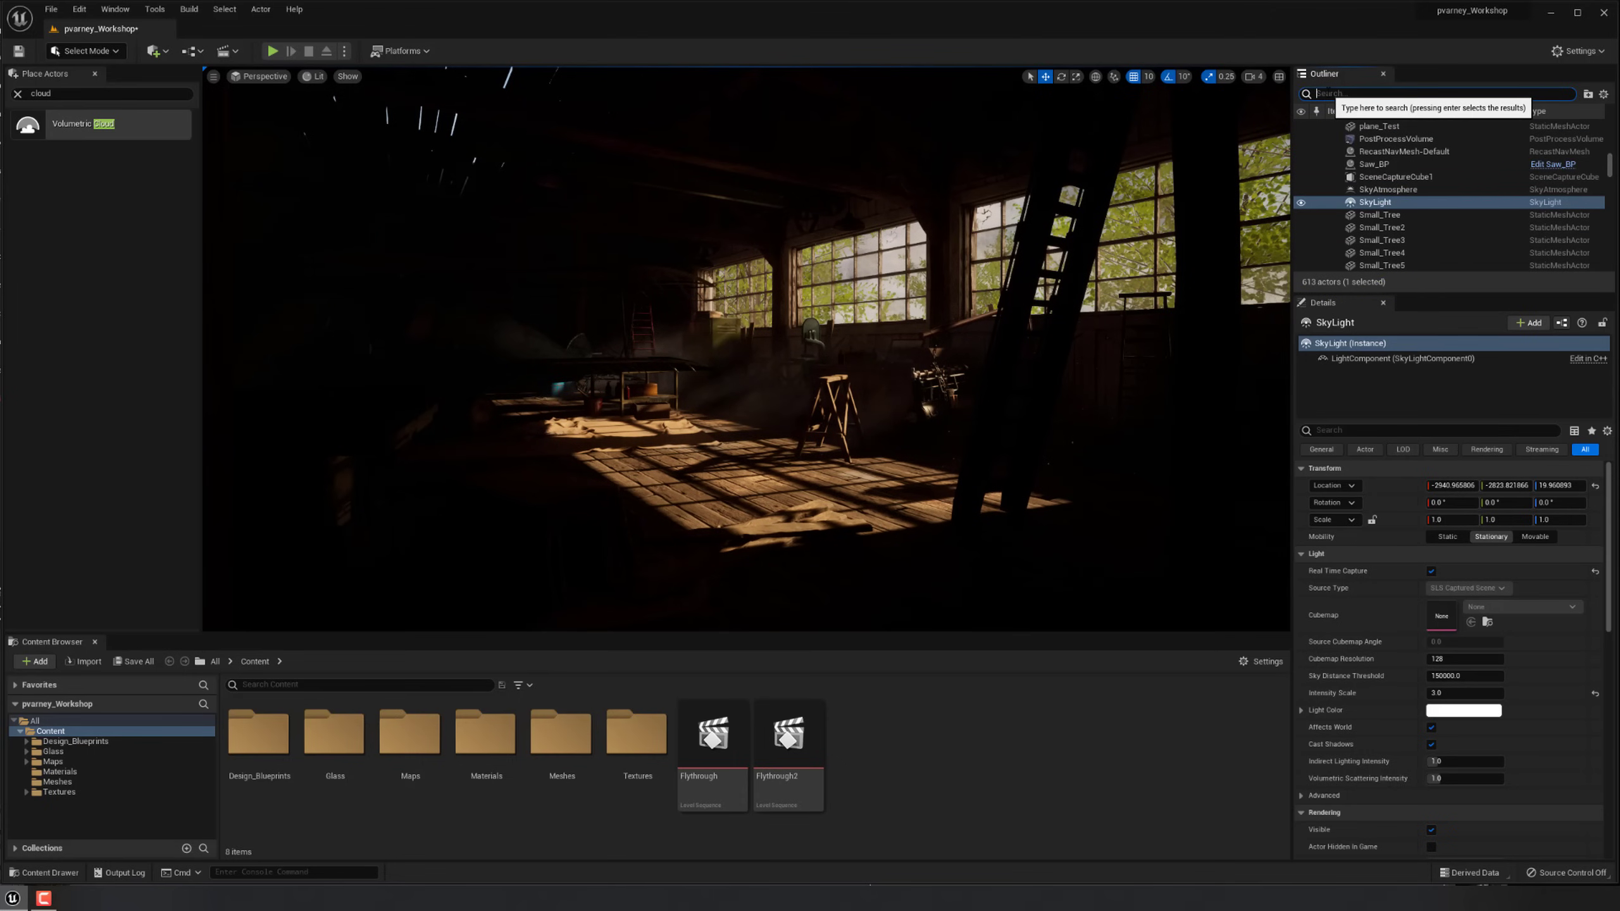
left_click(1382, 142)
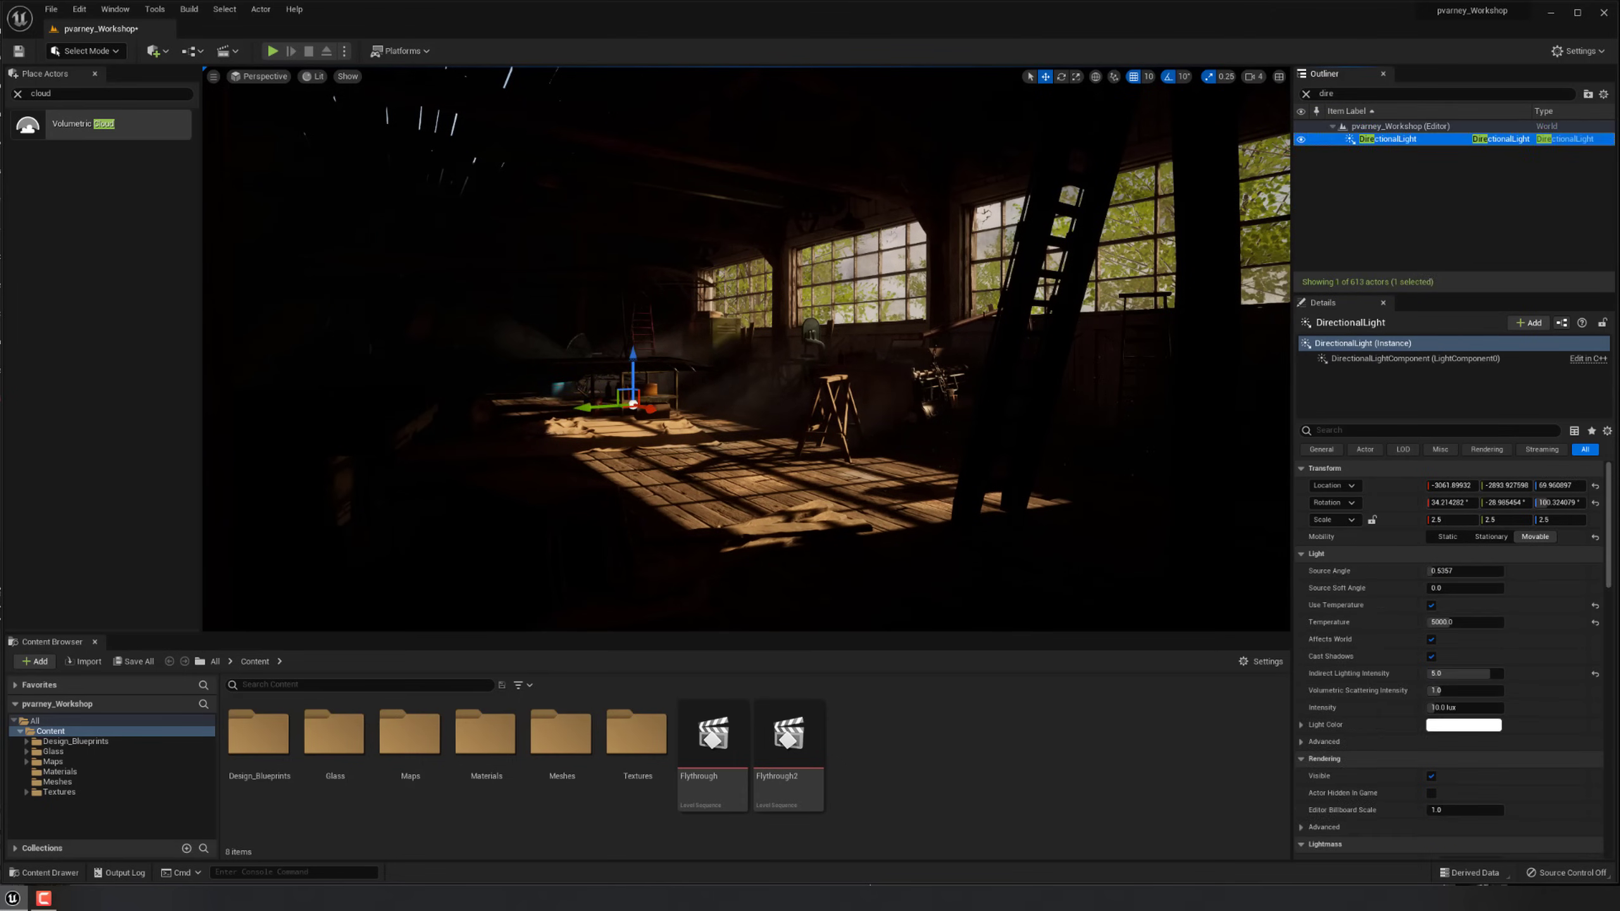
key("e")
mouse_move(590, 363)
left_mouse_down()
mouse_move(628, 335)
mouse_move(590, 363)
left_mouse_up()
left_click_drag(648, 411, 696, 410)
key("ctrl+z")
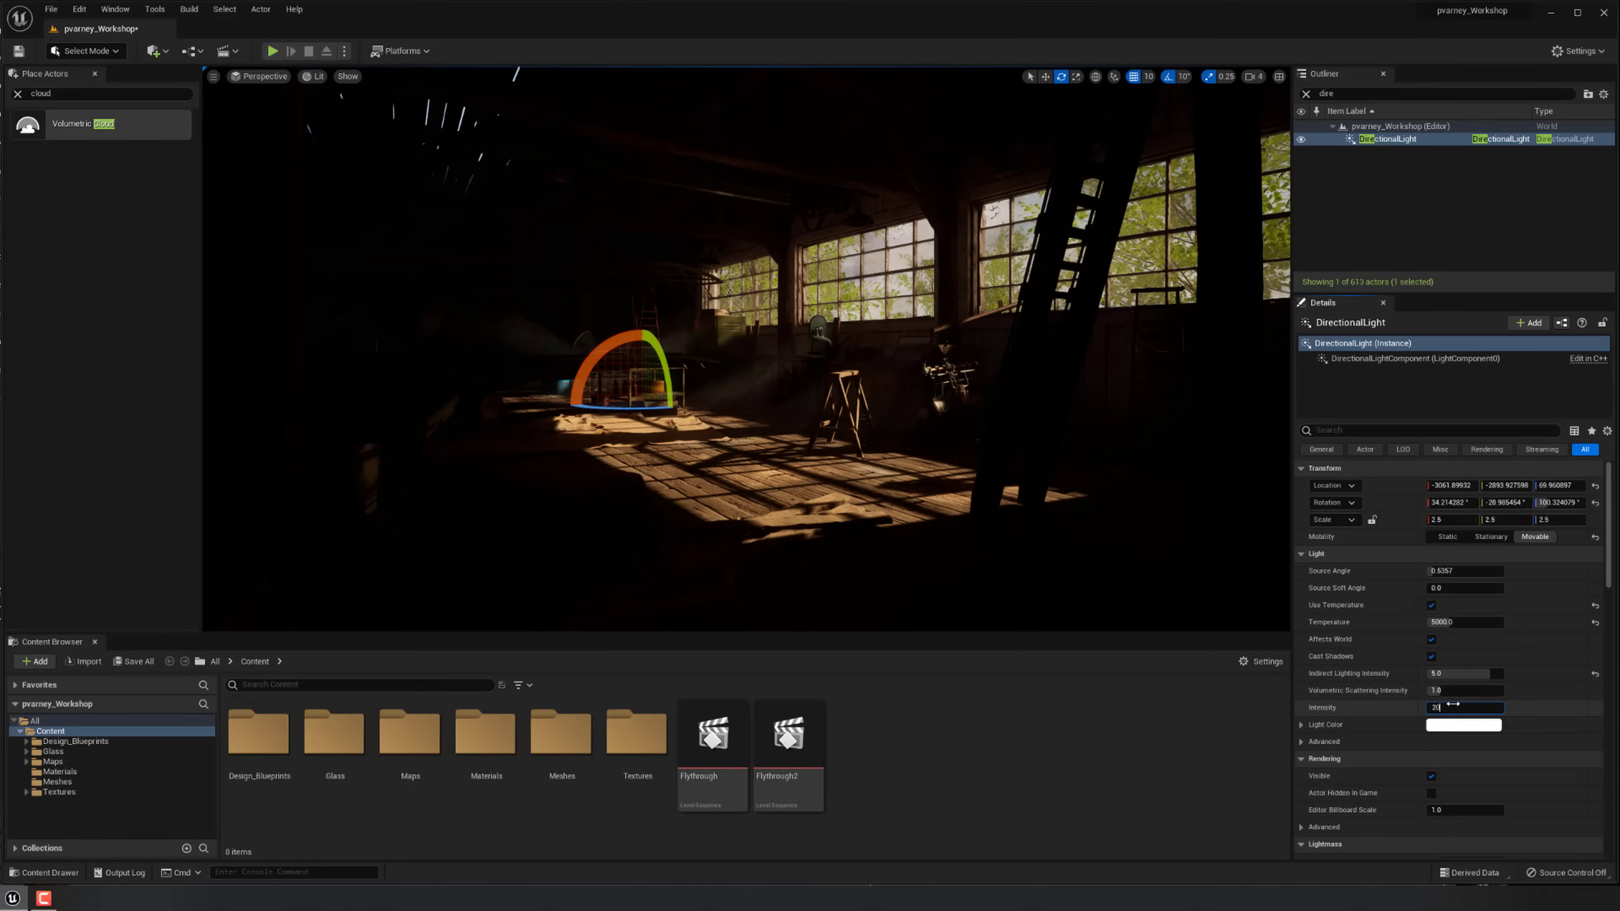
Try a higher intensity on the directional light, check the interior, and undo the change.
key("Return")
right_click_drag(746, 349, 781, 341)
key("w")
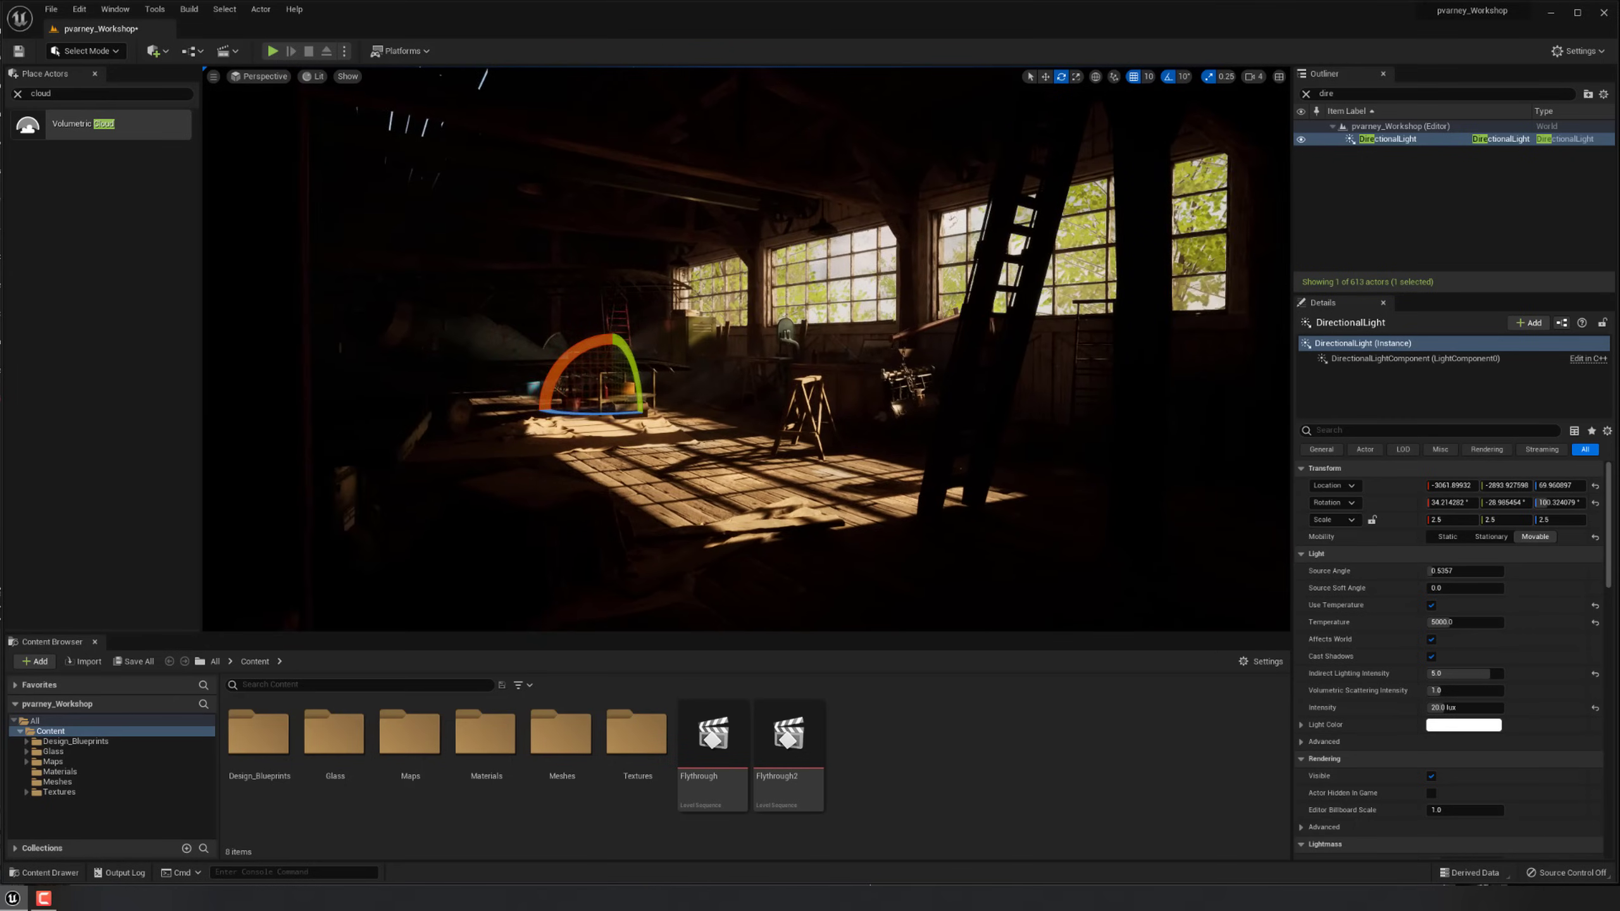
key("ctrl+z")
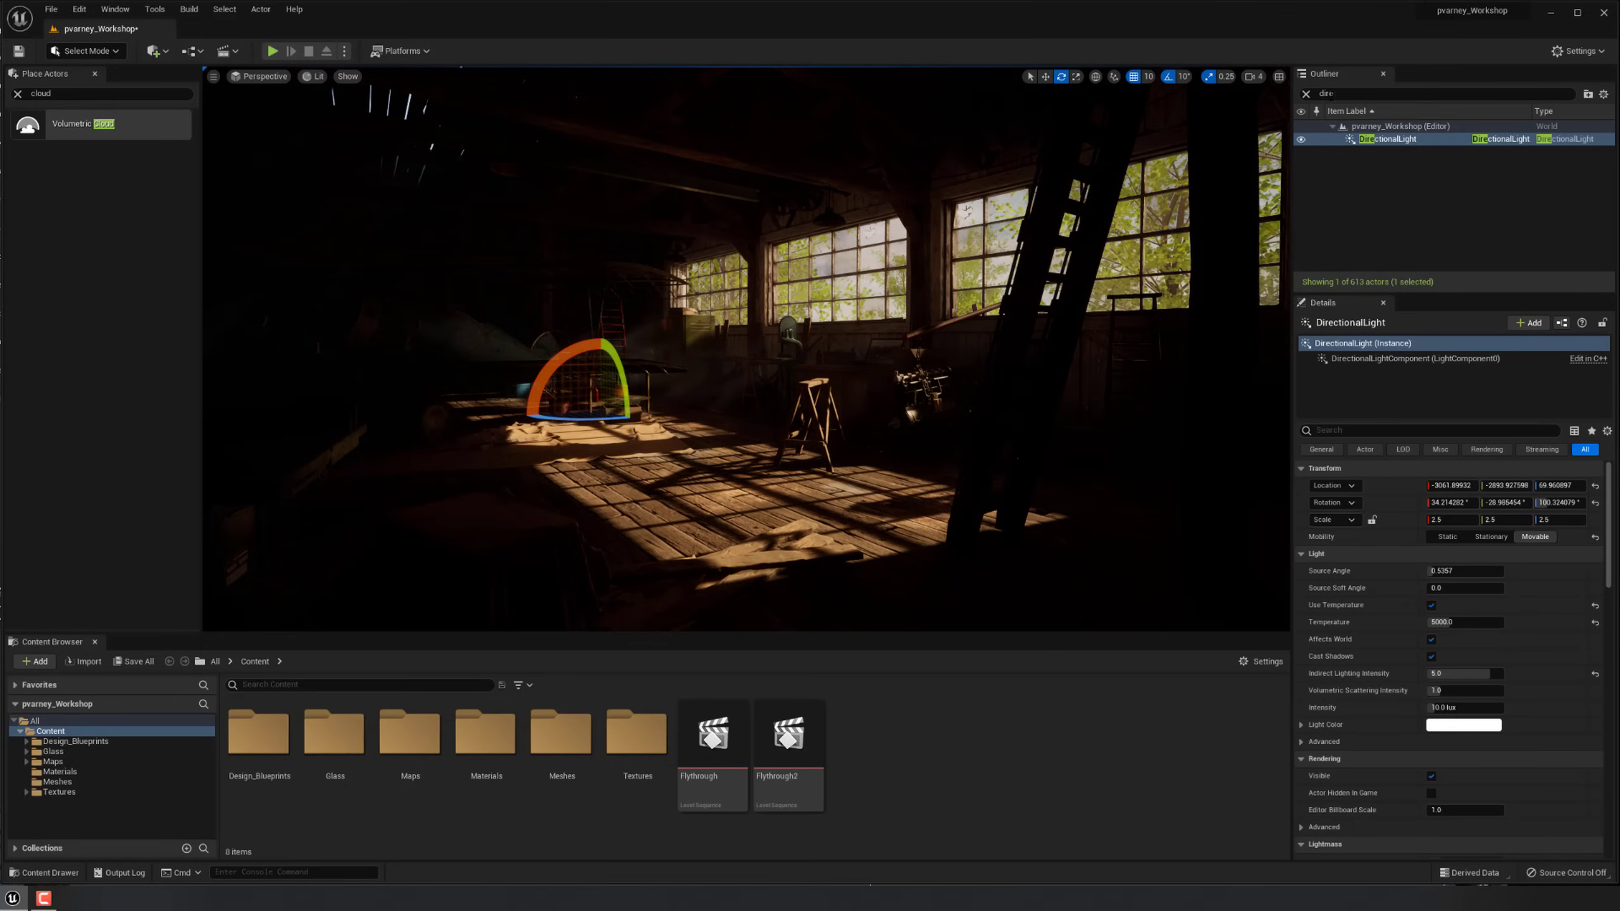
Filter the level's actors for "postpro", select the PostProcessVolume and open its exposure settings.
left_click(1306, 94)
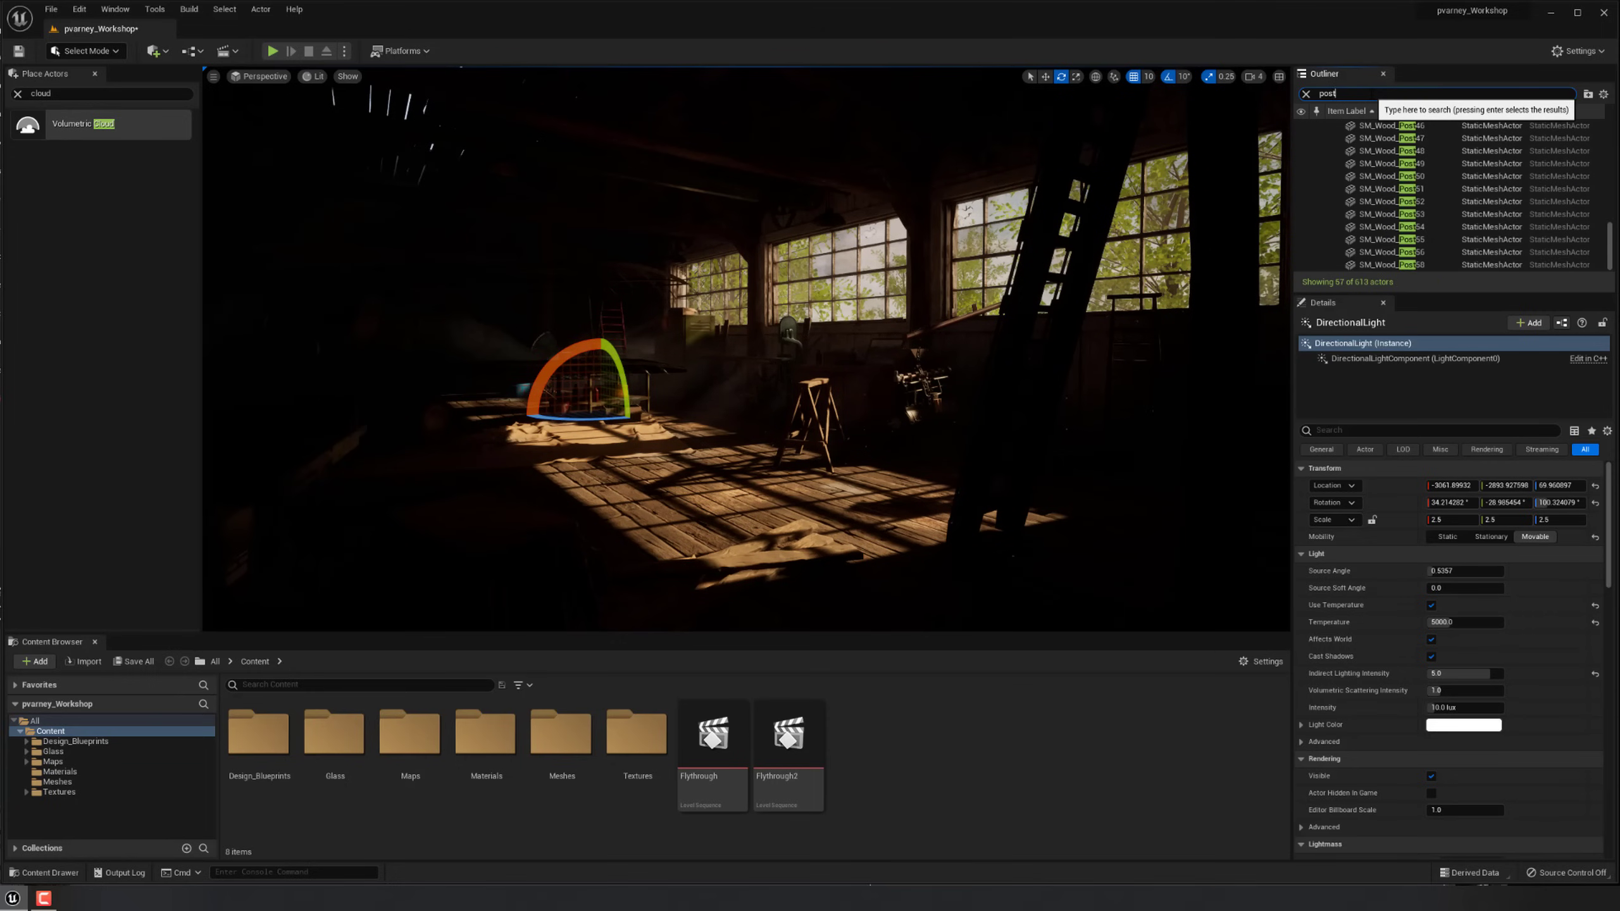
left_click(1405, 140)
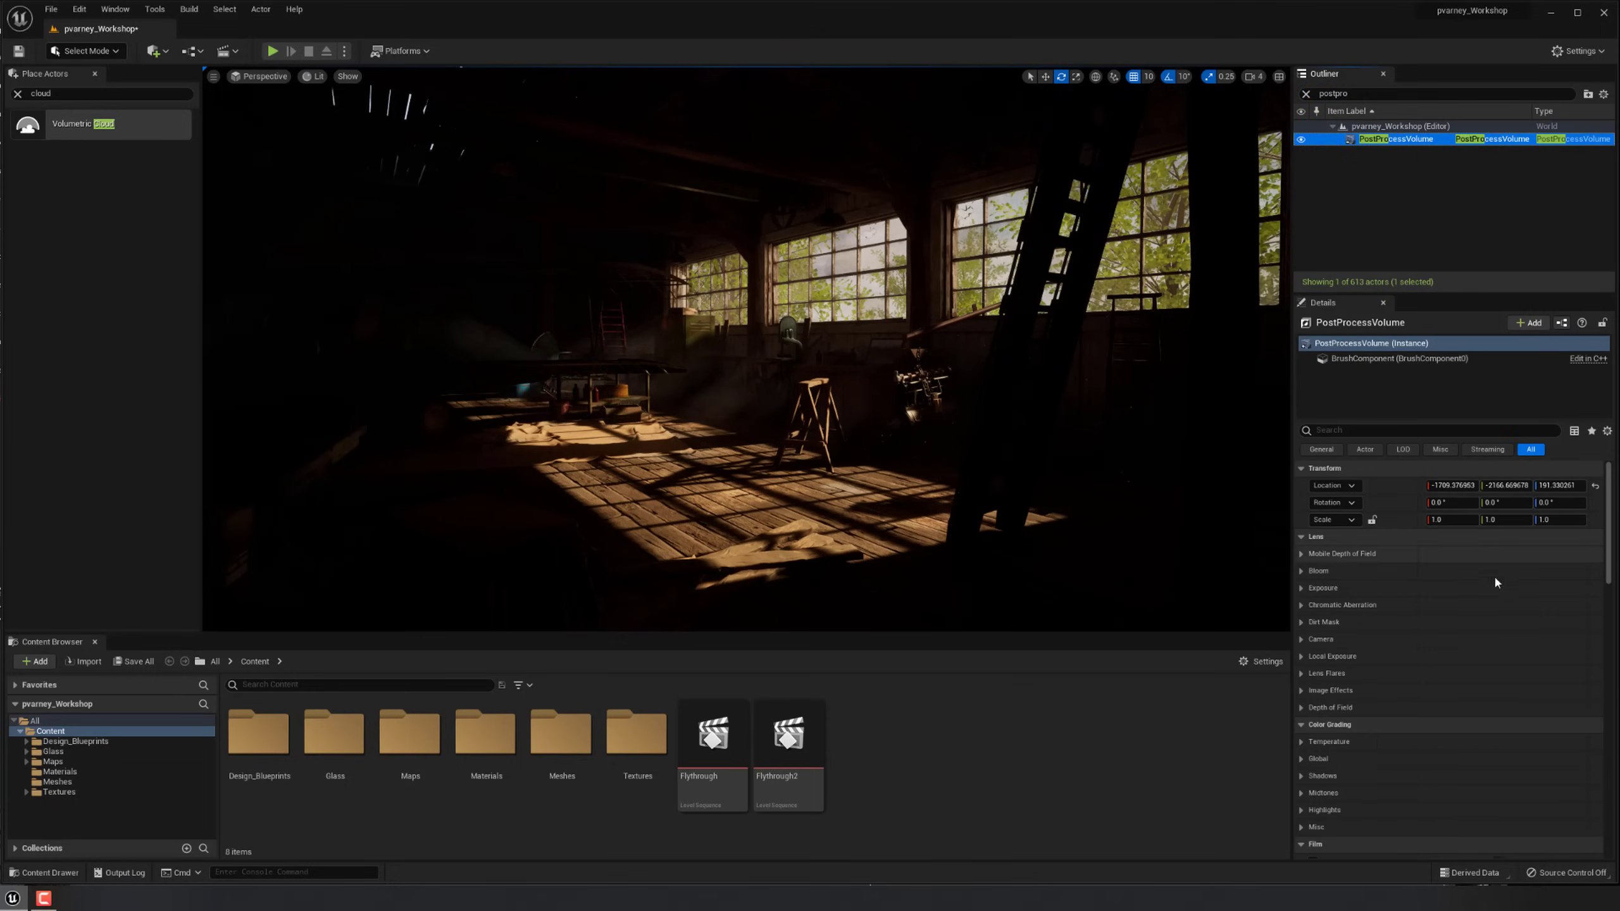
scroll(1494, 575, "down", 1)
left_click(1306, 549)
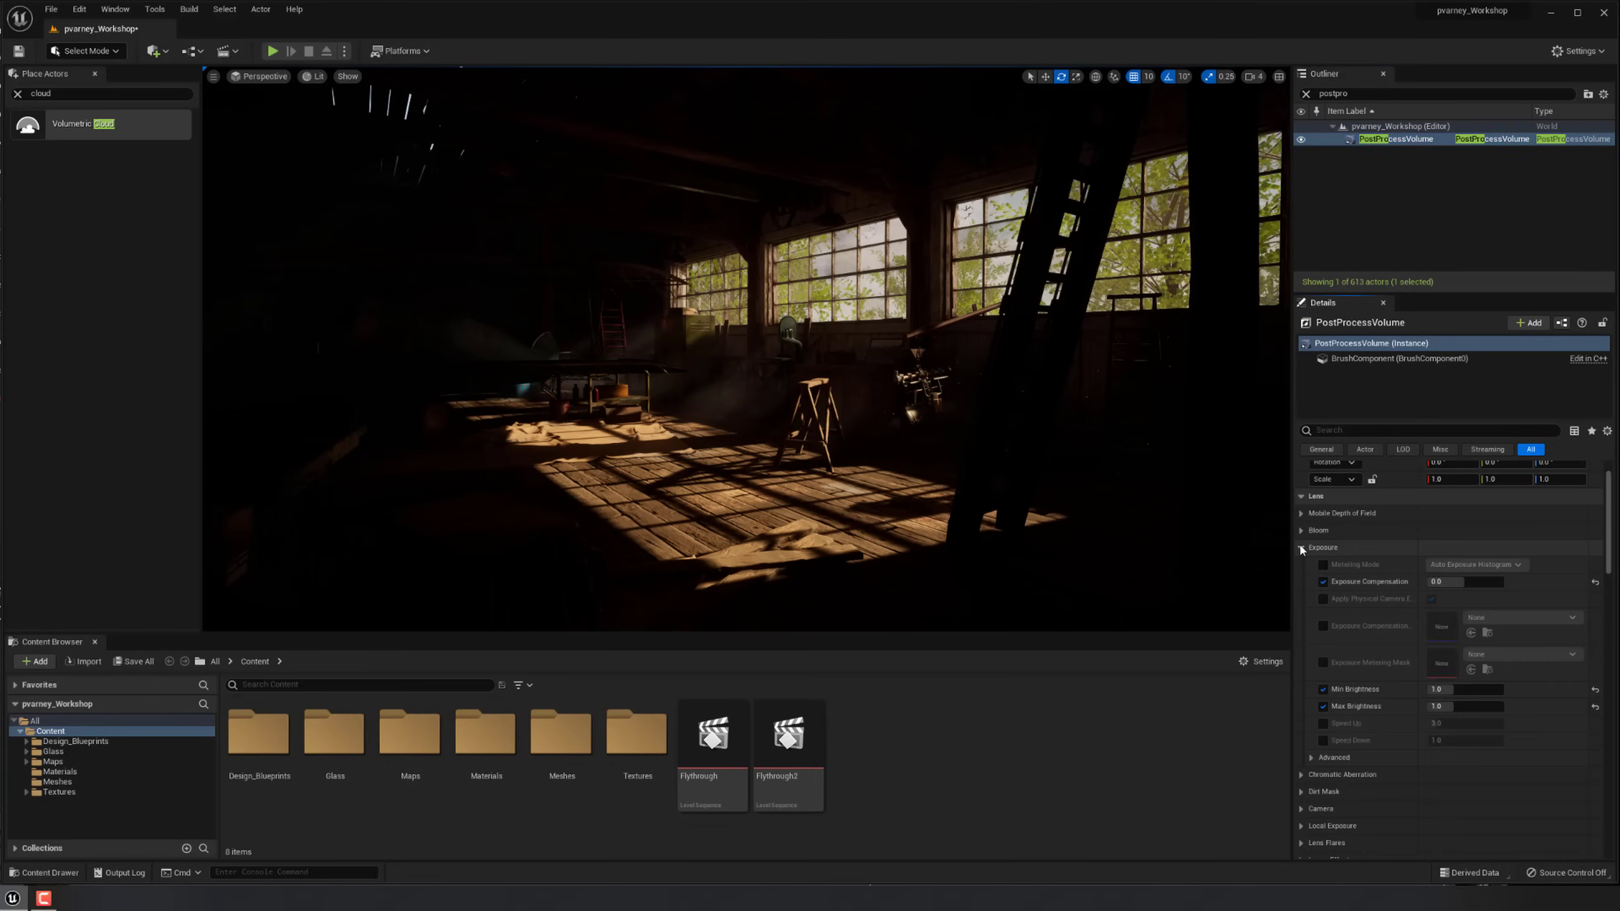
Try a min and max brightness of 2 in the exposure settings, and reset both to their defaults.
type("2")
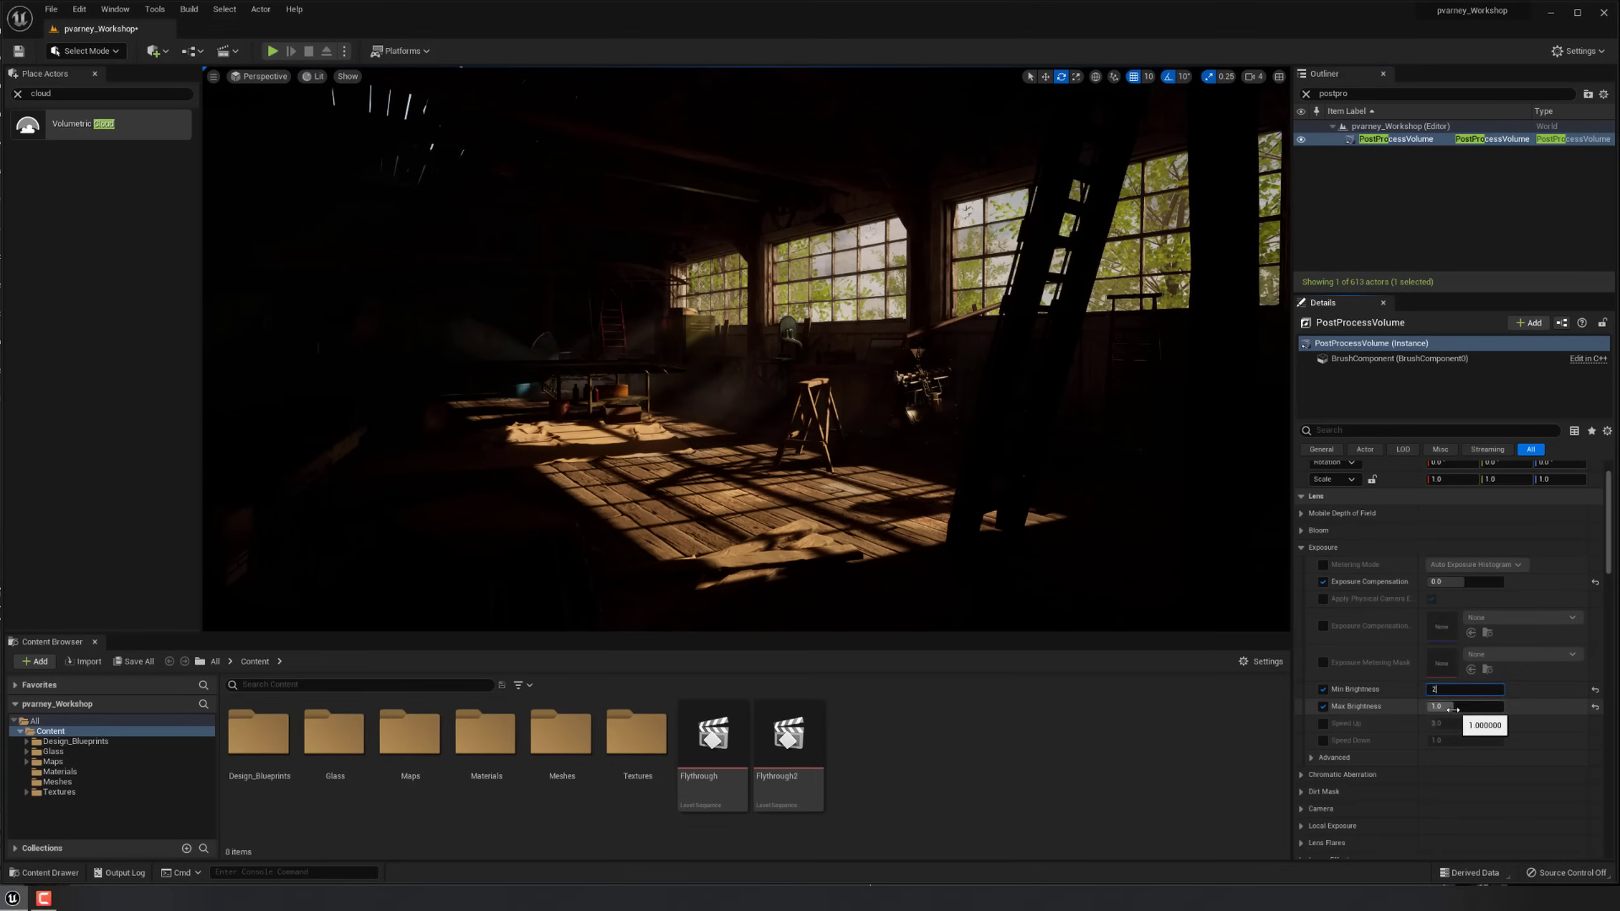
left_click(1457, 707)
type("2")
key("Return")
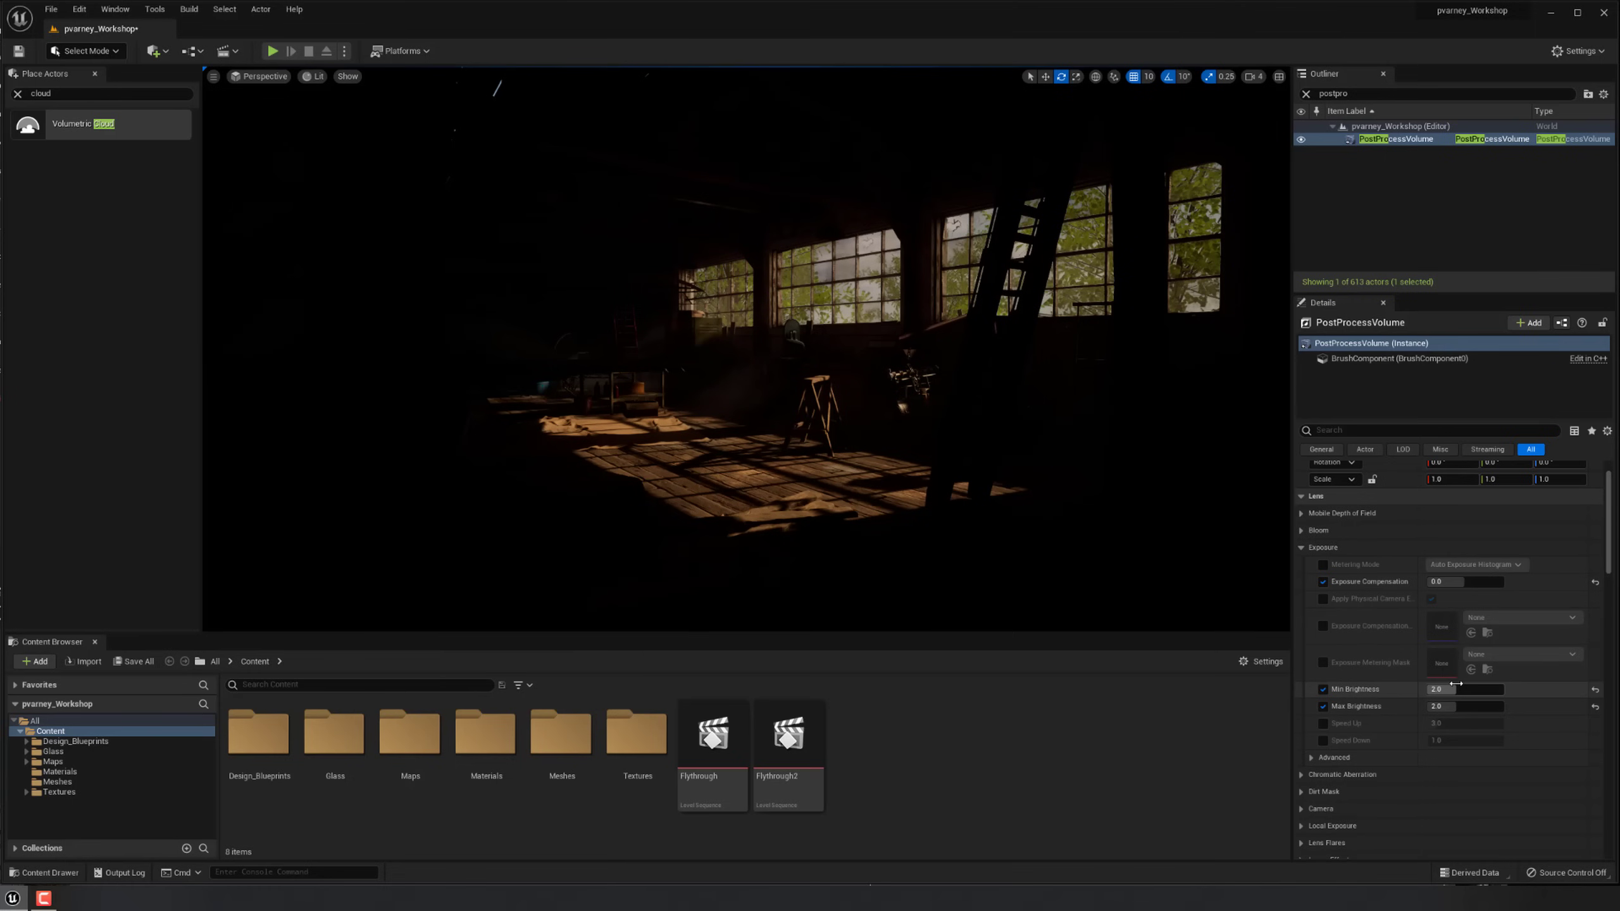
left_click(1595, 706)
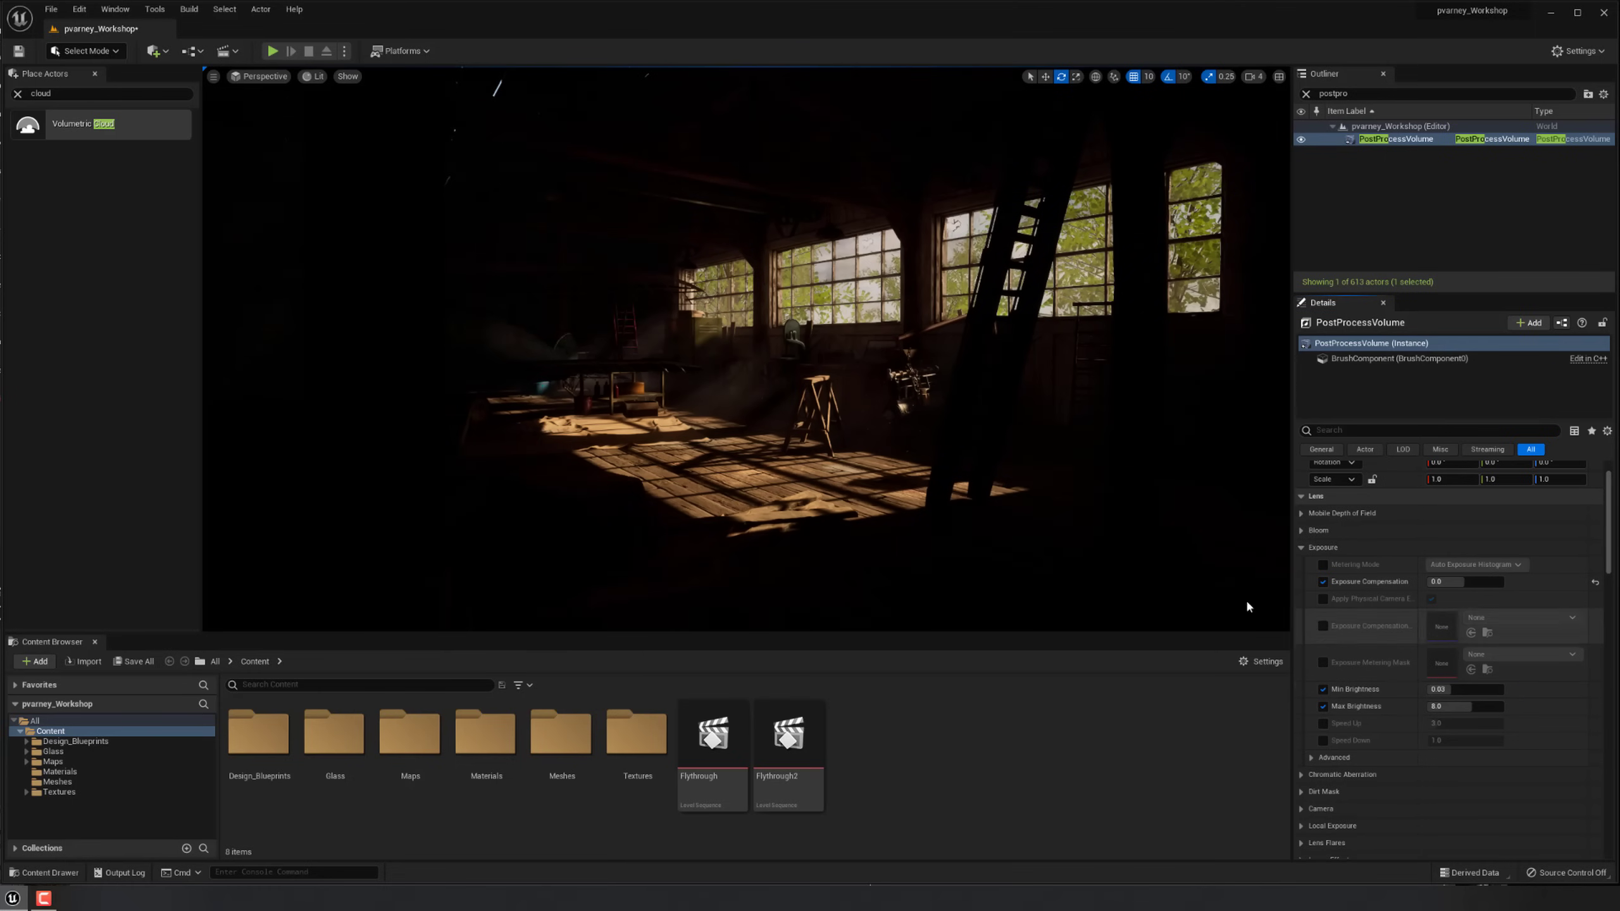
middle_click_drag(1248, 607, 1267, 620)
Set the exposure's max brightness and min brightness to 0.5 and check the interior.
left_click(1466, 707)
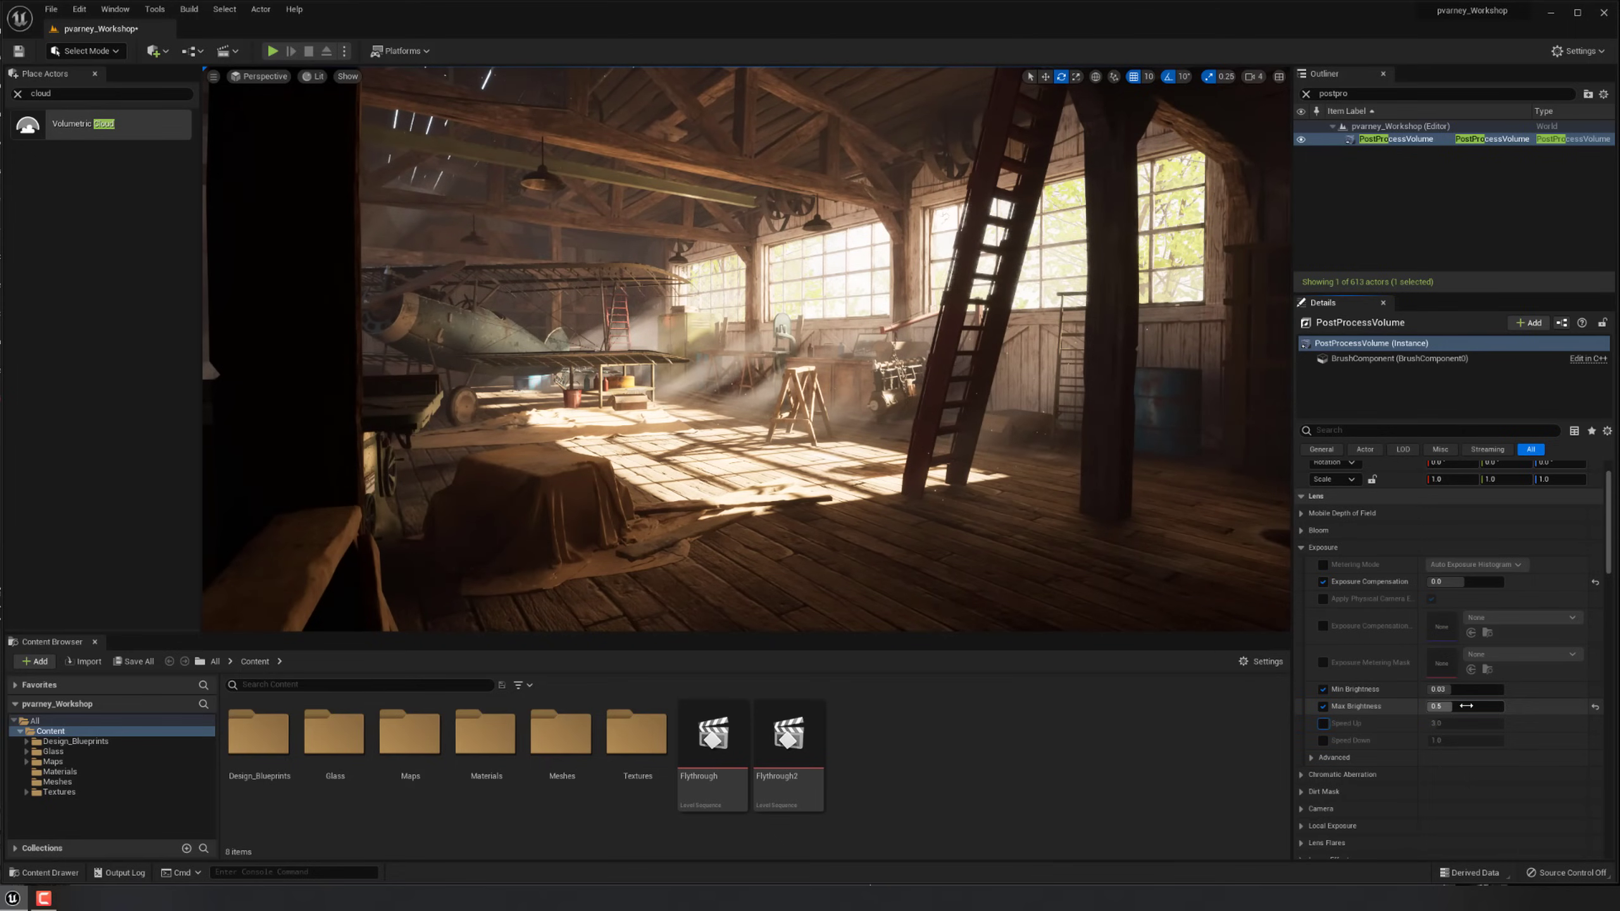
type("0.5")
key("Return")
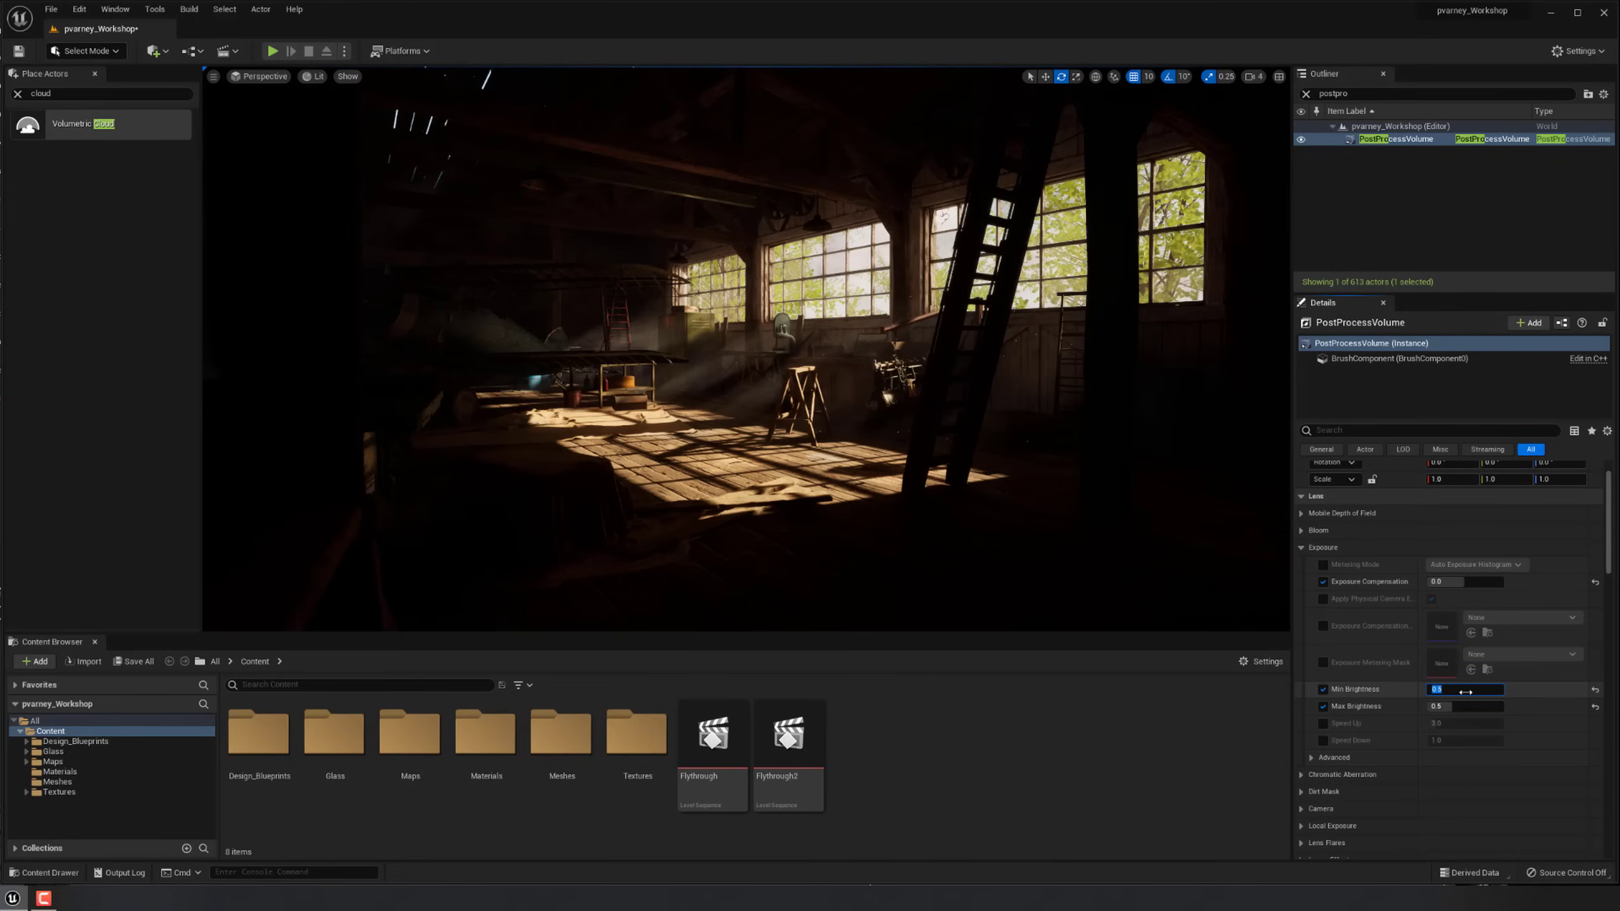
scroll(746, 349, "up", 5)
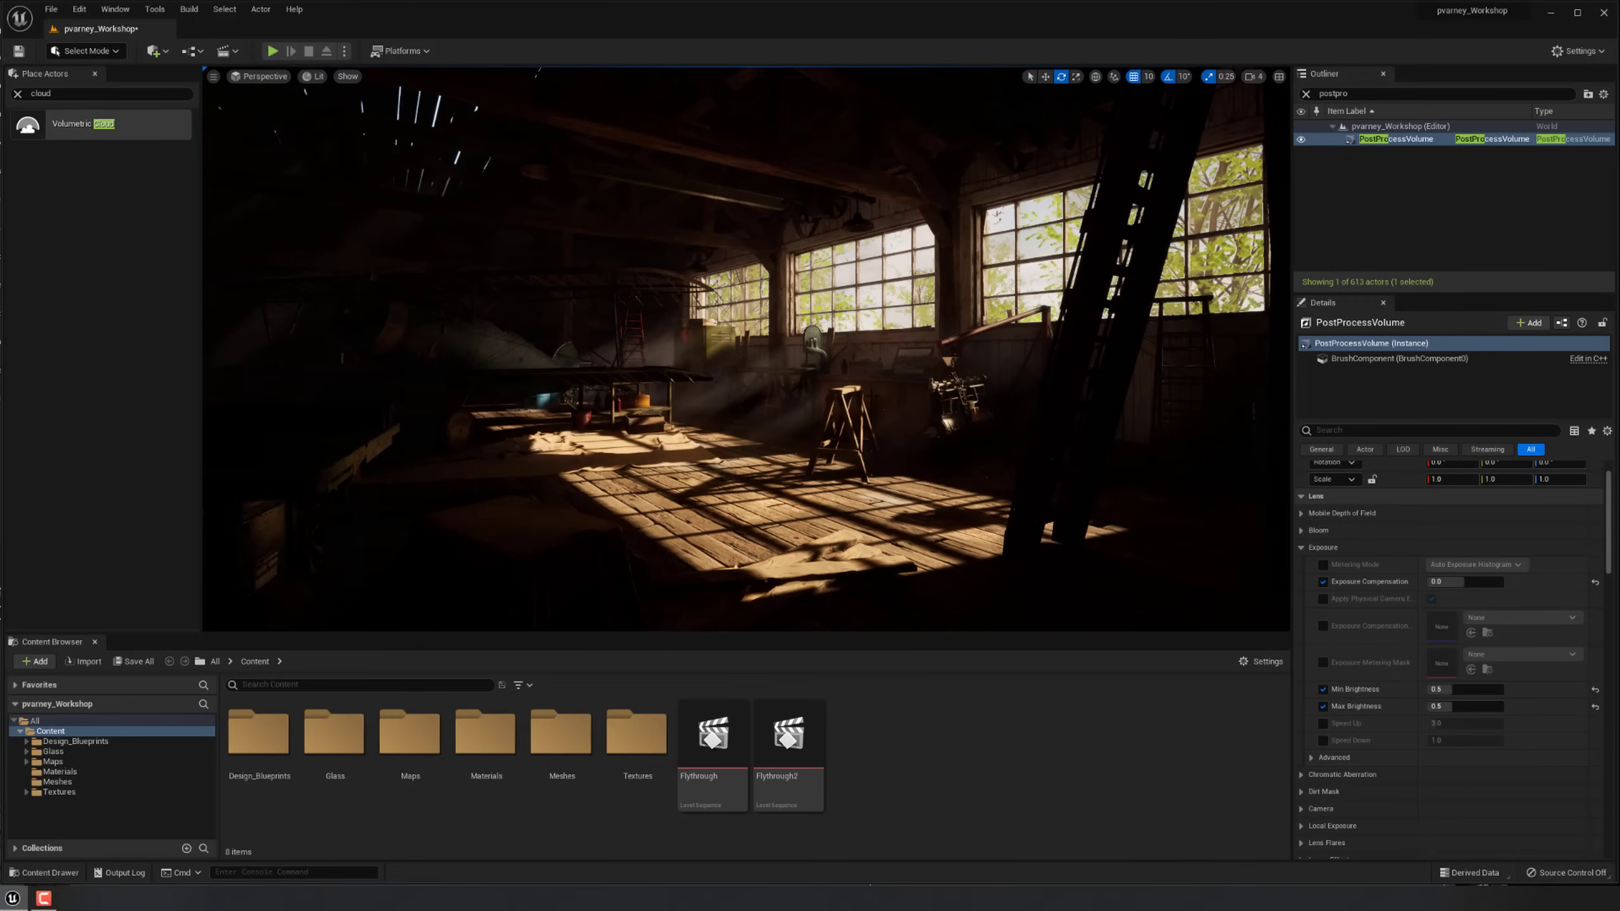
right_click_drag(746, 348, 763, 344)
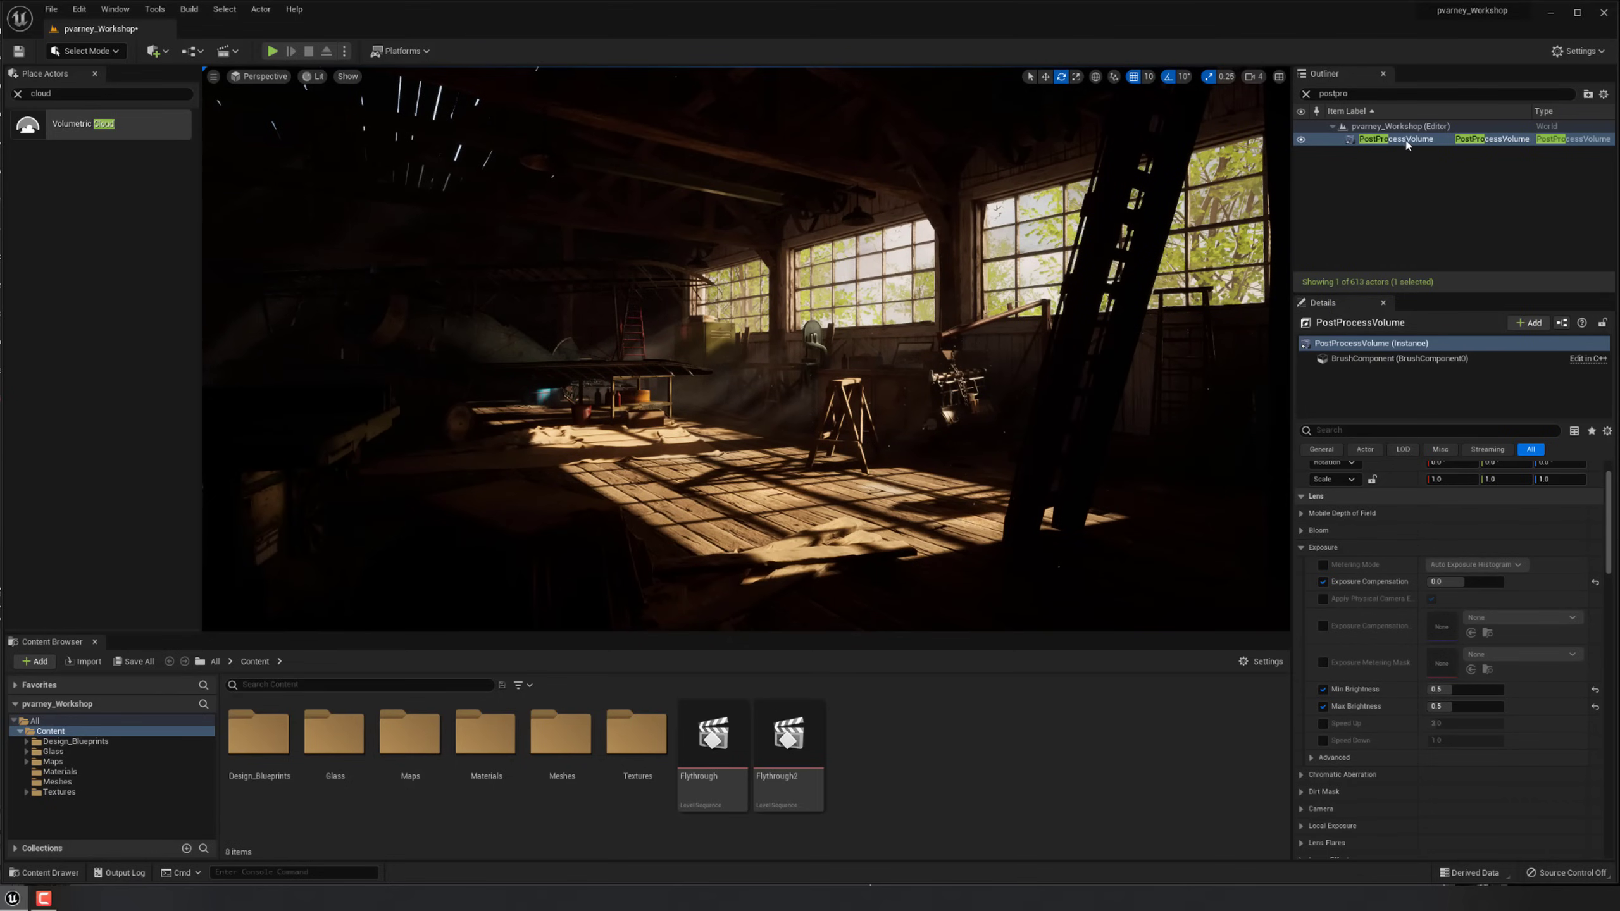
Disable the min and max brightness overrides to compare the automatic exposure, and enable both again.
left_click(1323, 706)
left_click(1323, 689)
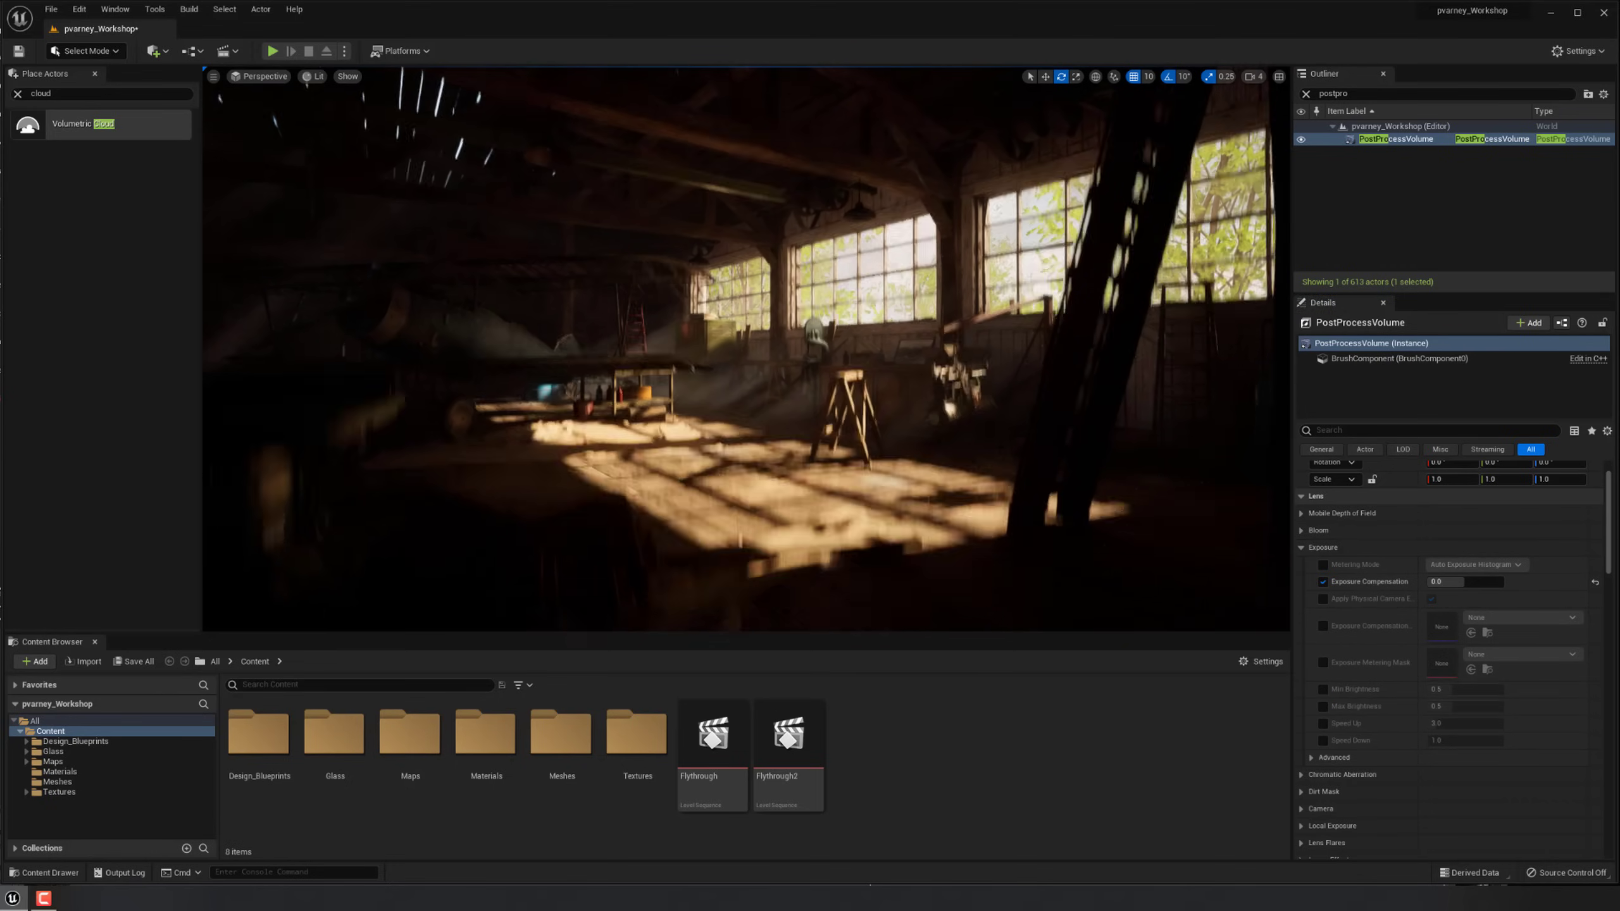
mouse_move(962, 471)
right_mouse_down()
mouse_move(960, 484)
mouse_move(883, 440)
mouse_move(963, 471)
mouse_move(829, 471)
mouse_move(1021, 471)
mouse_move(855, 463)
mouse_move(963, 466)
mouse_move(945, 470)
right_mouse_up()
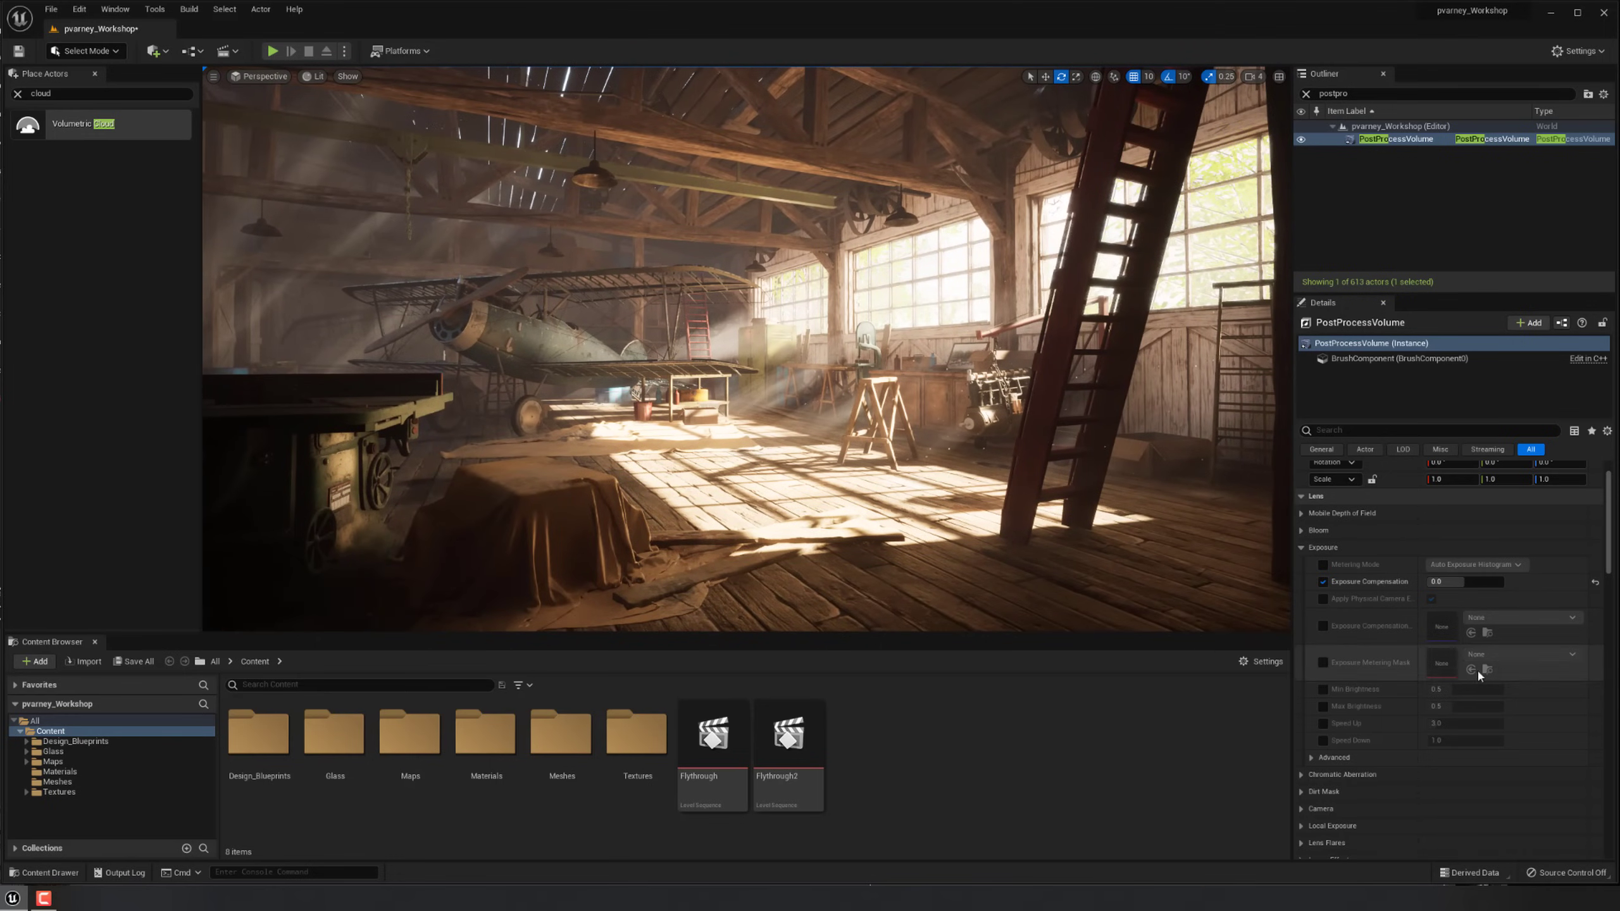
left_click(1323, 706)
left_click(1323, 689)
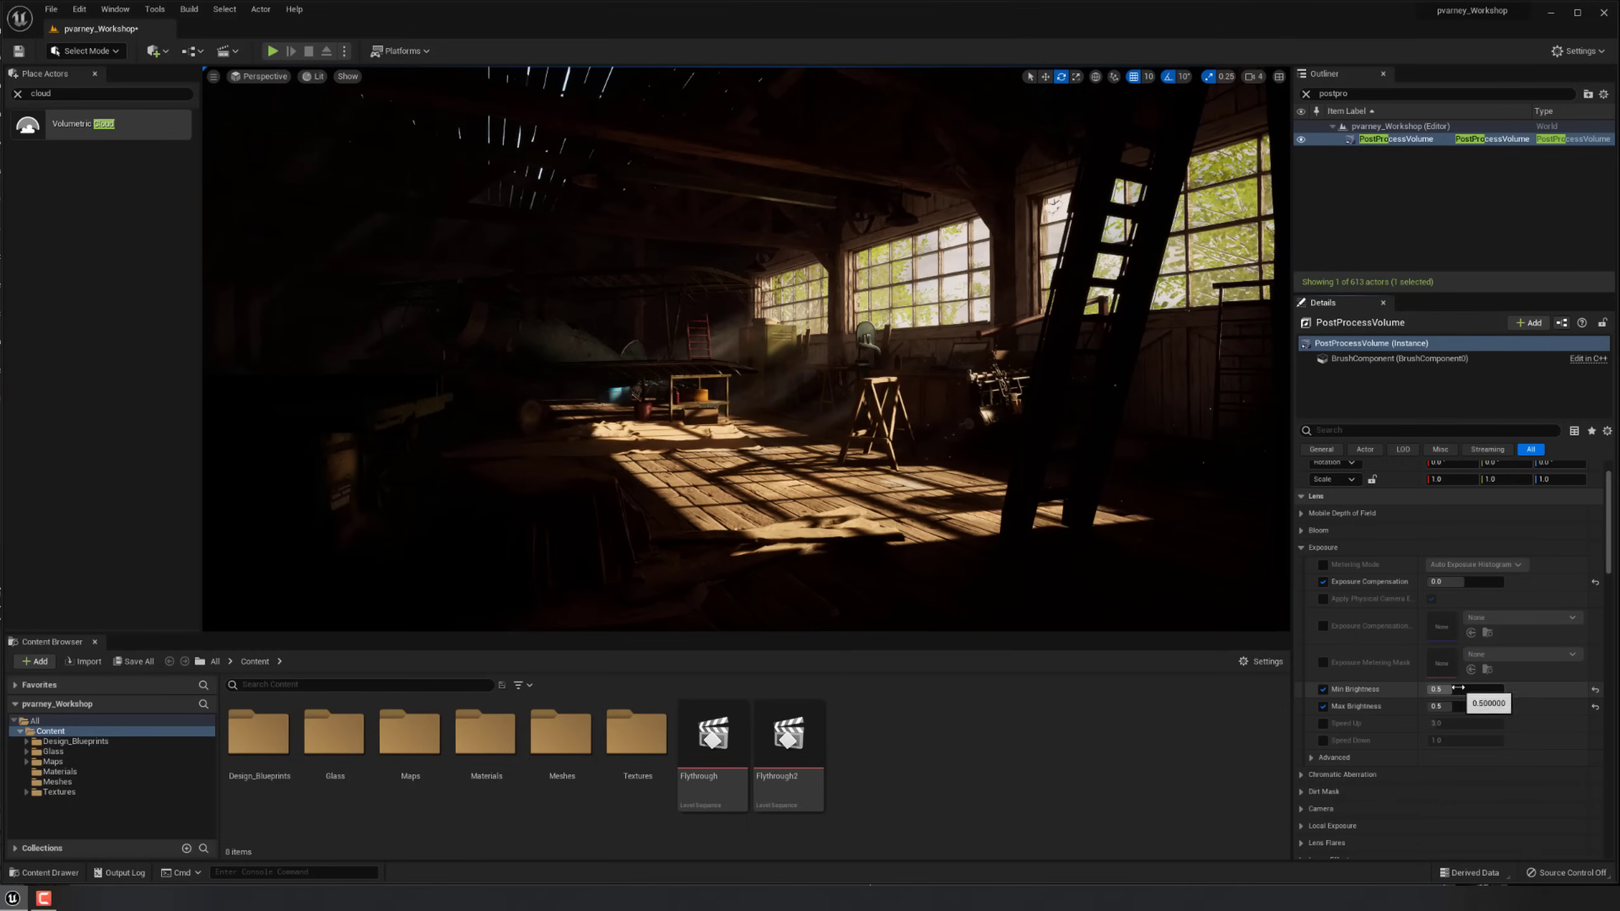
Set the exposure's min brightness to 0.25 and its max brightness to 1.
left_click(1455, 689)
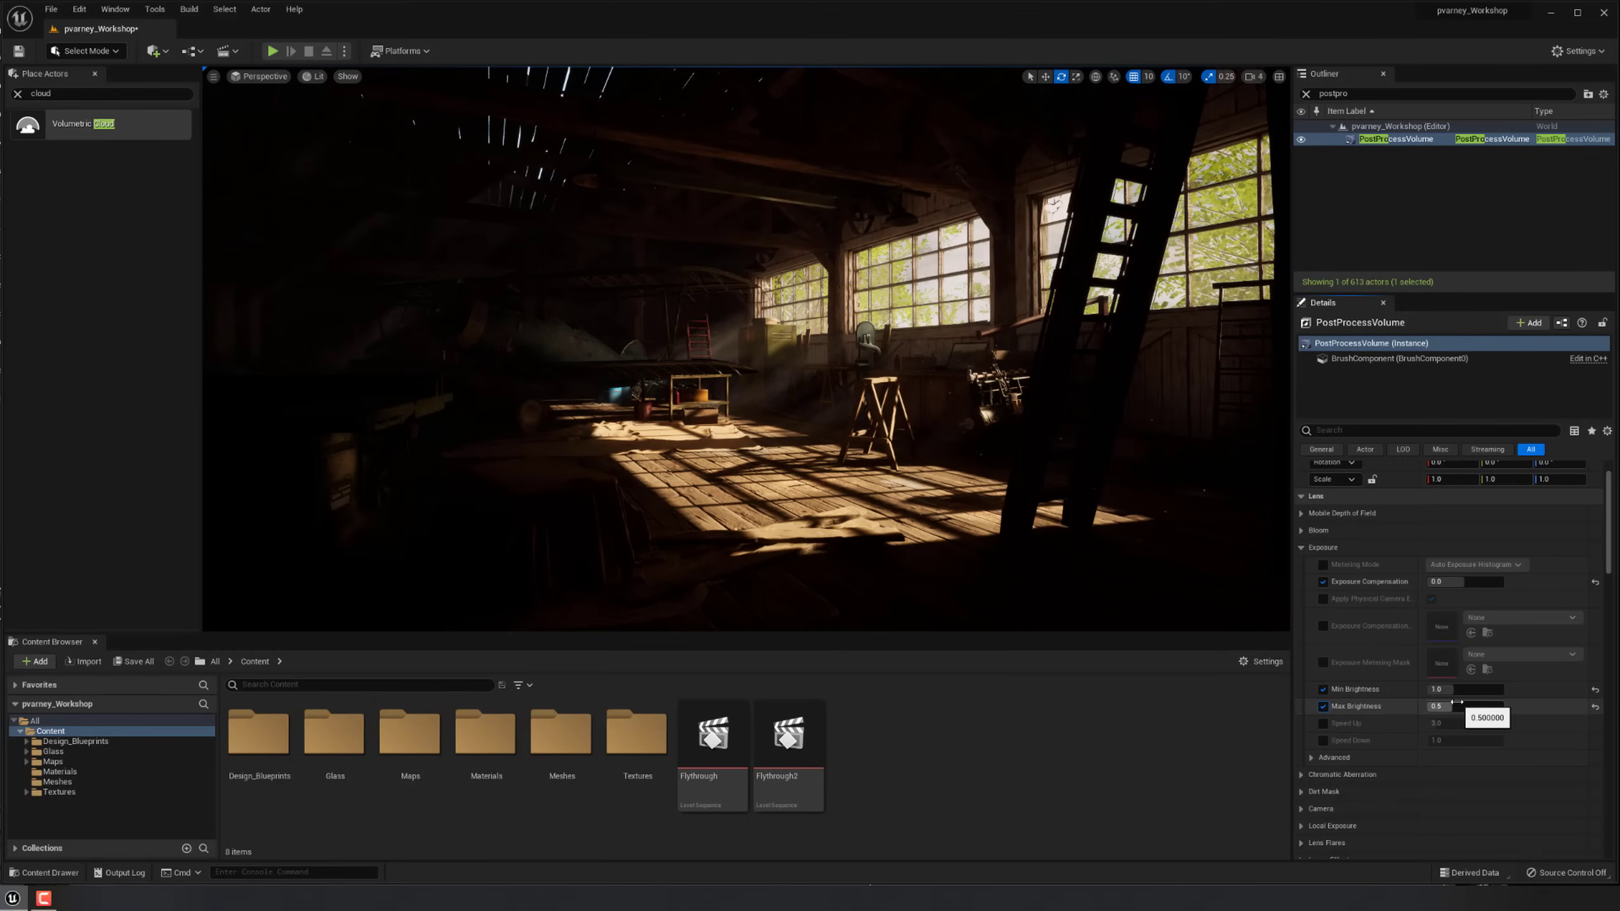
type("2")
key("Return")
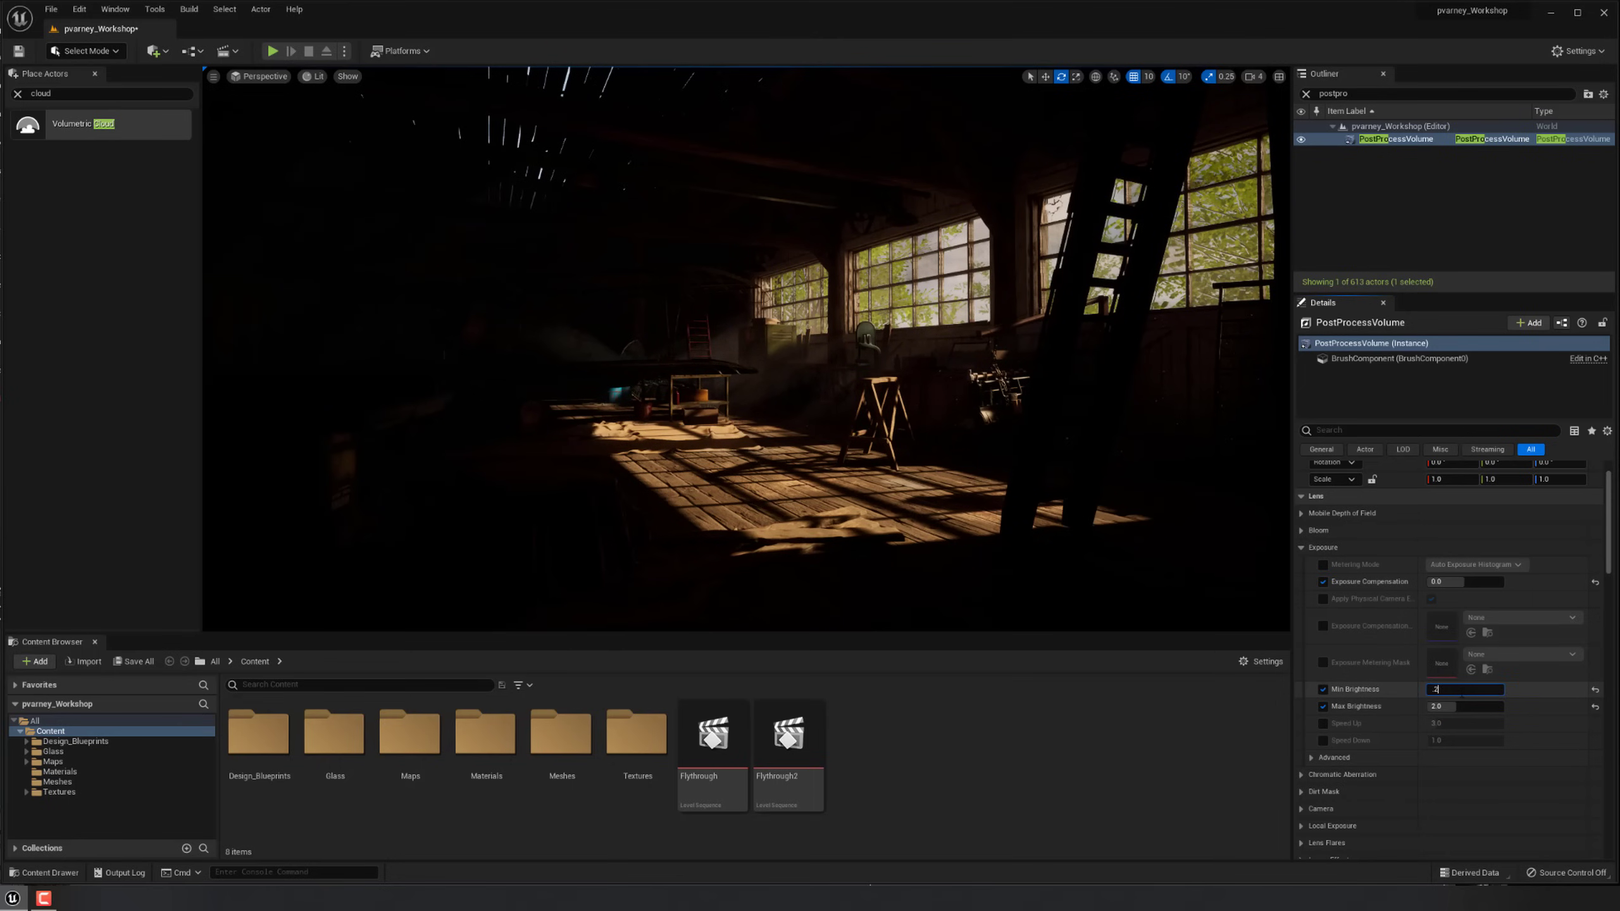
key("Return")
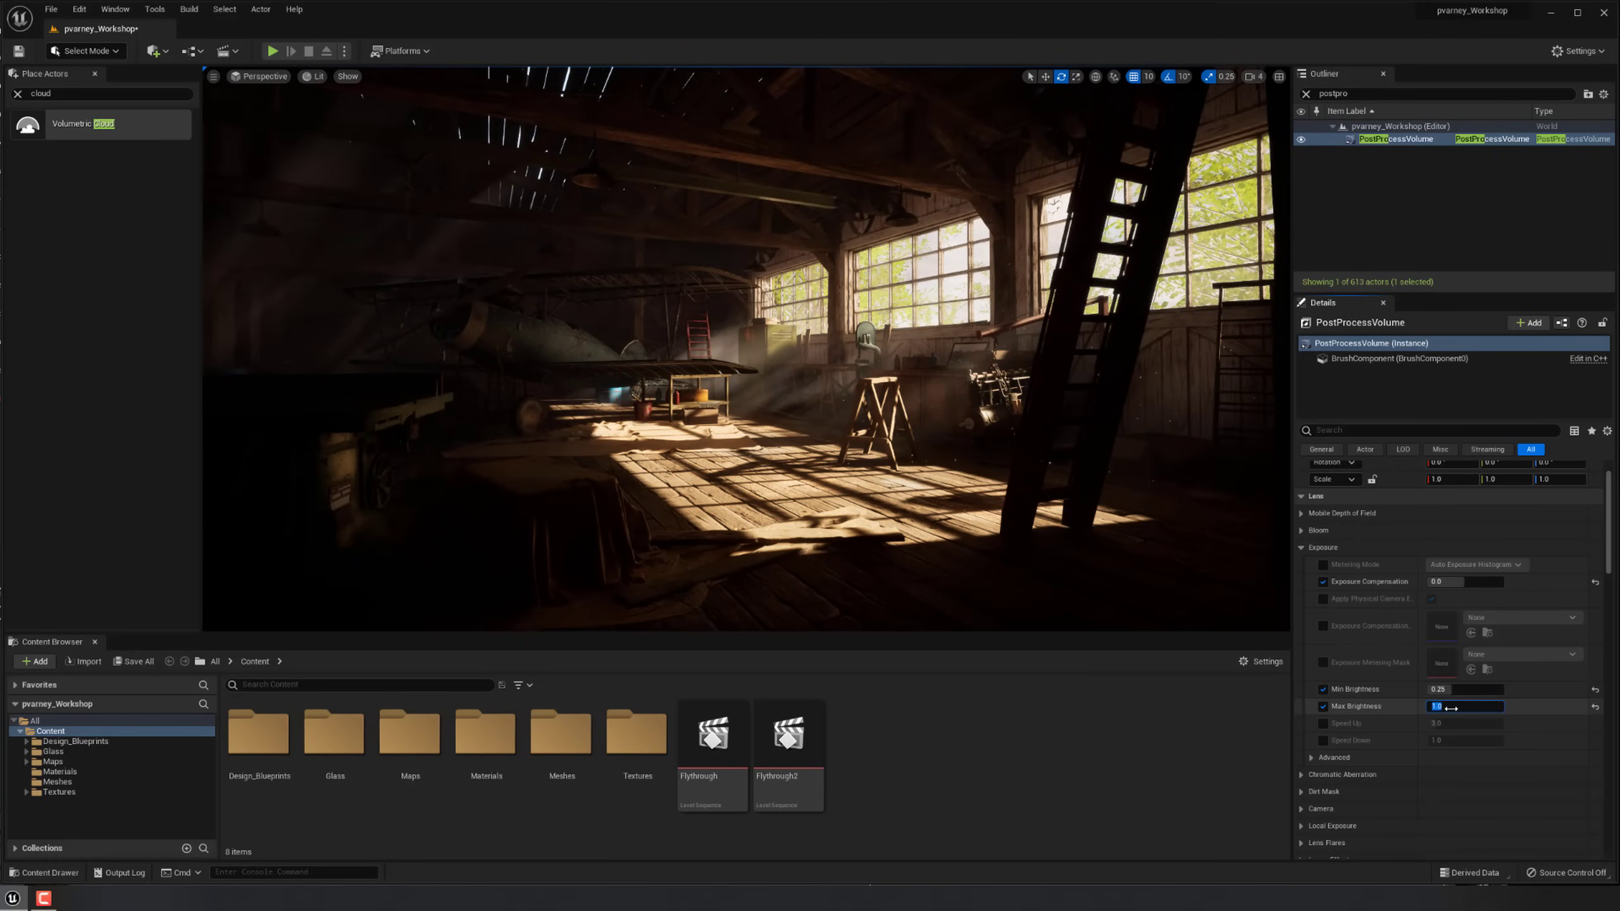
Compare the workshop view with the reference image Beauty_02.jpg, and close the image.
right_click_drag(746, 348, 809, 358)
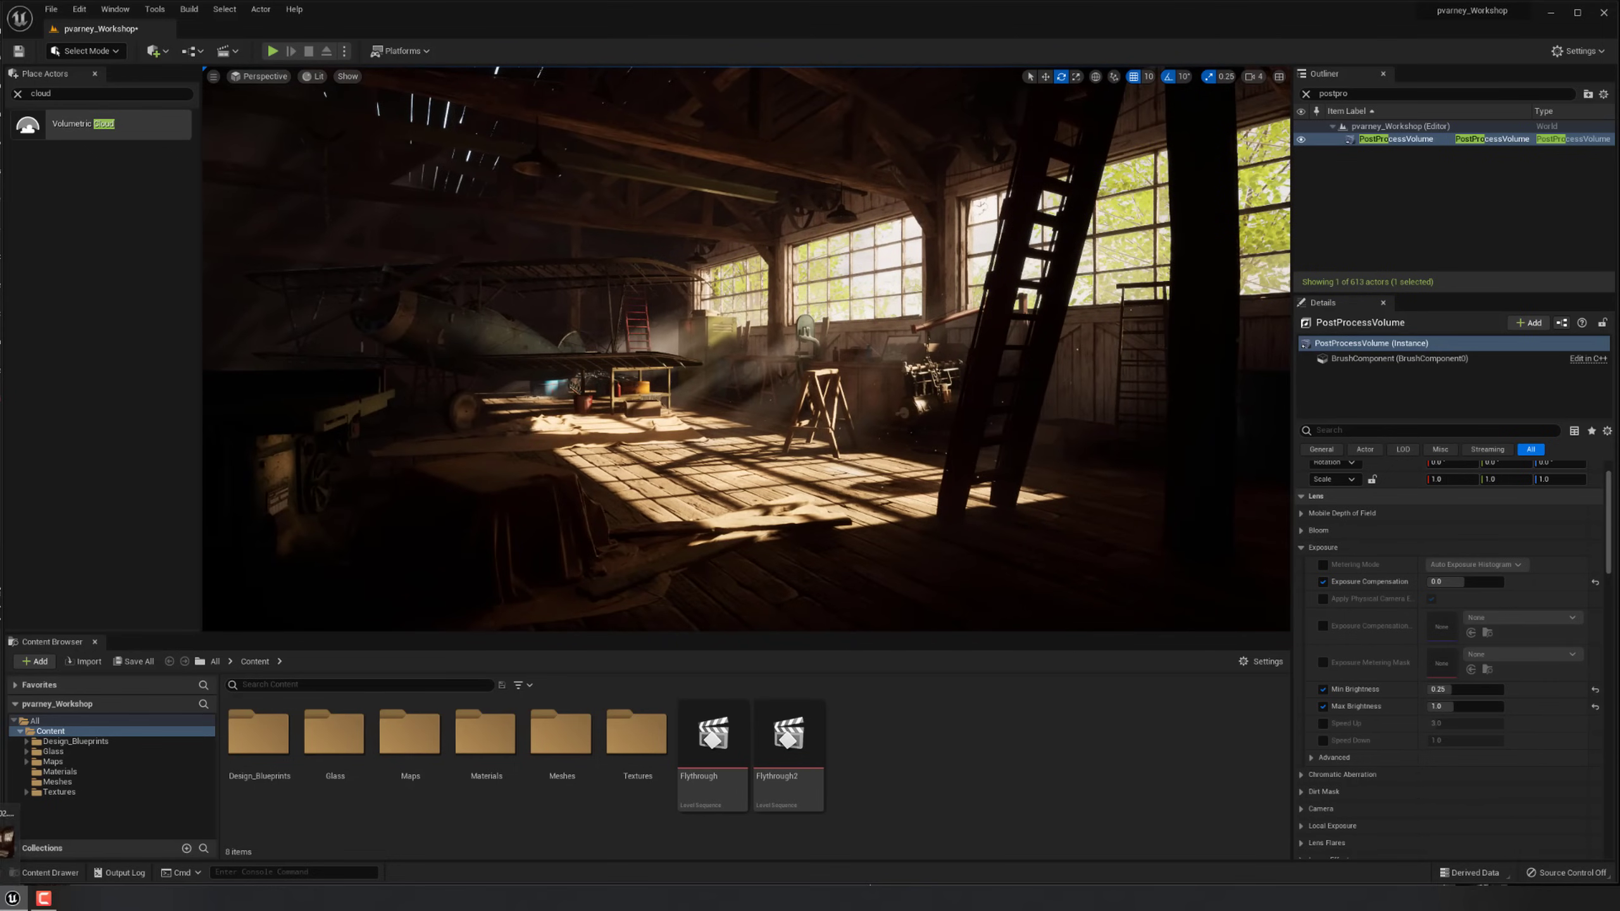
left_click(9, 836)
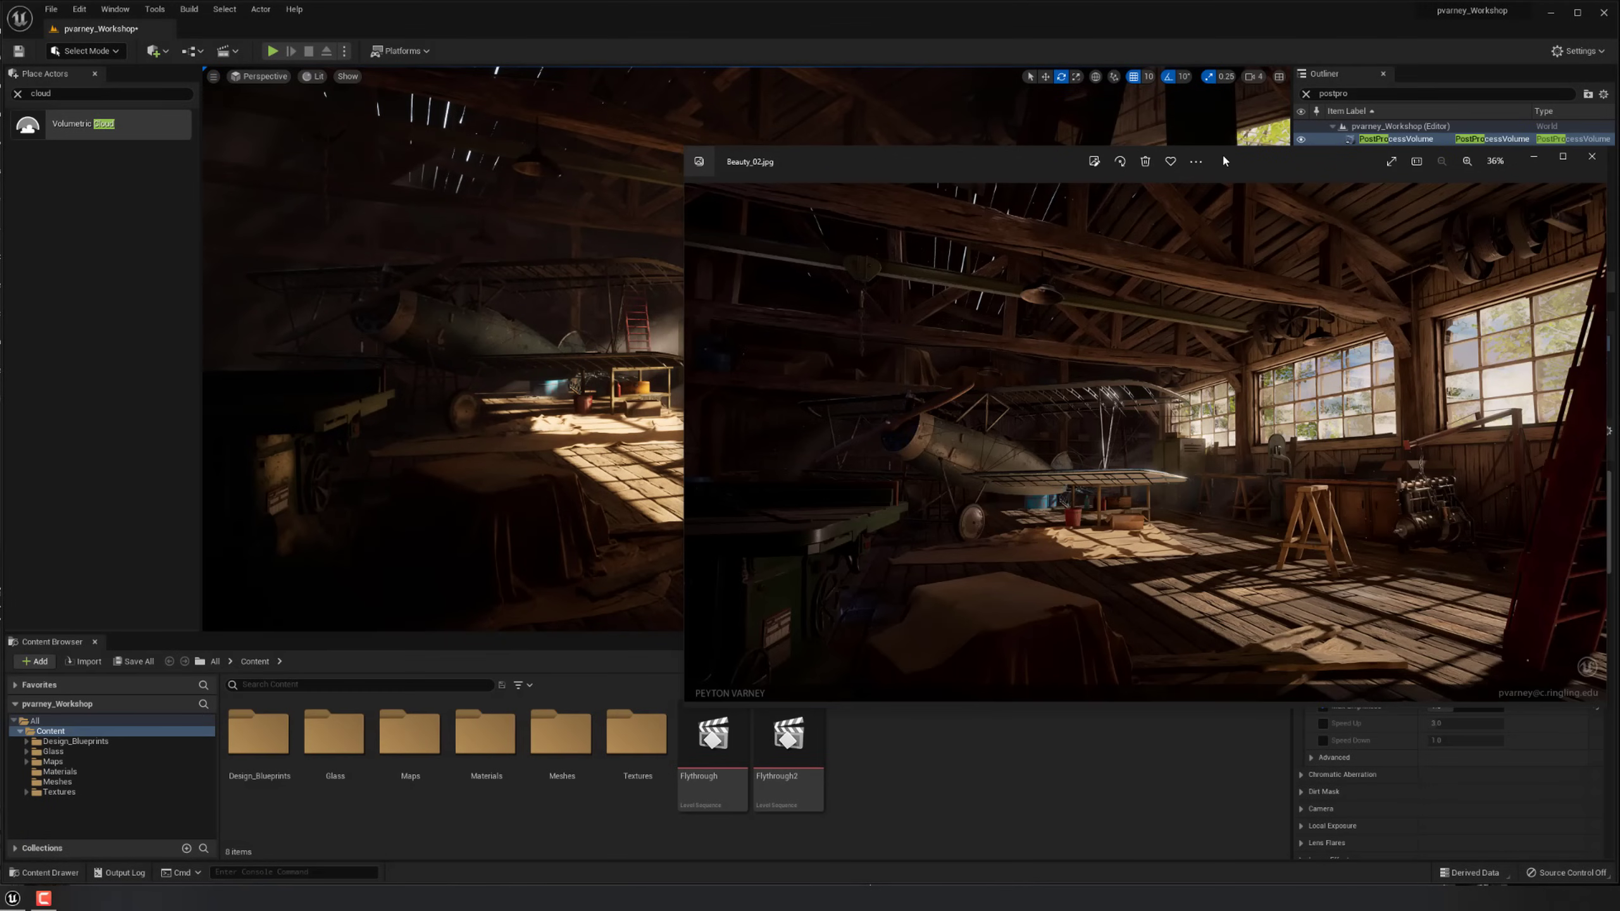
left_click_drag(1265, 161, 959, 191)
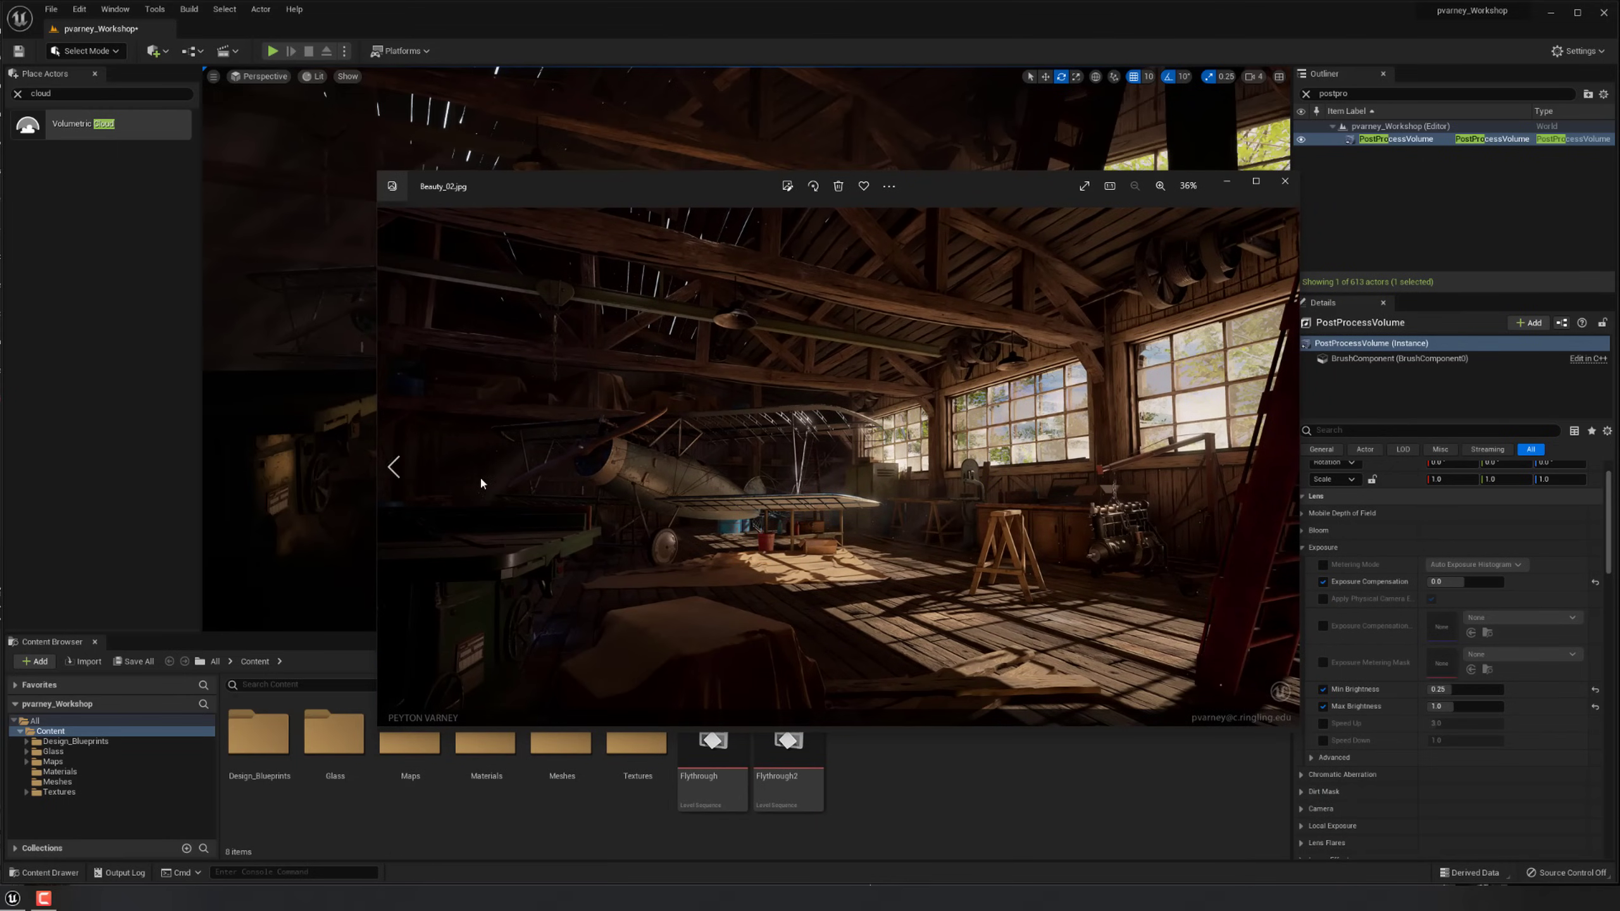
left_click(1284, 181)
Adjust the directional light's indirect lighting intensity and intensity while checking the light on the airplane and floor.
left_click(1306, 93)
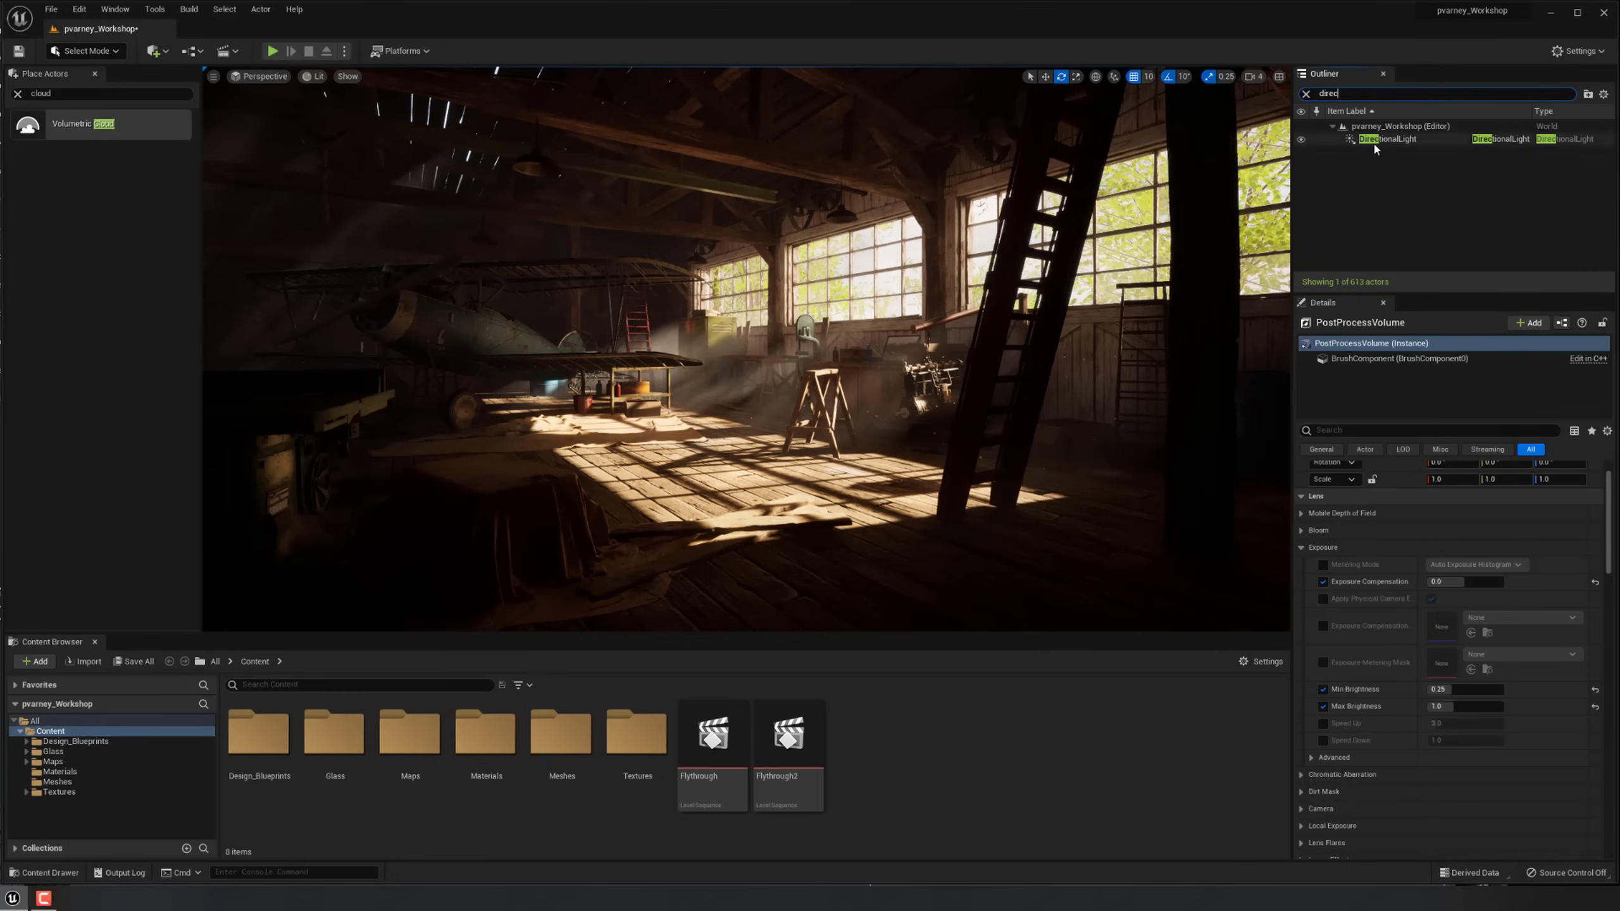
left_click(1374, 142)
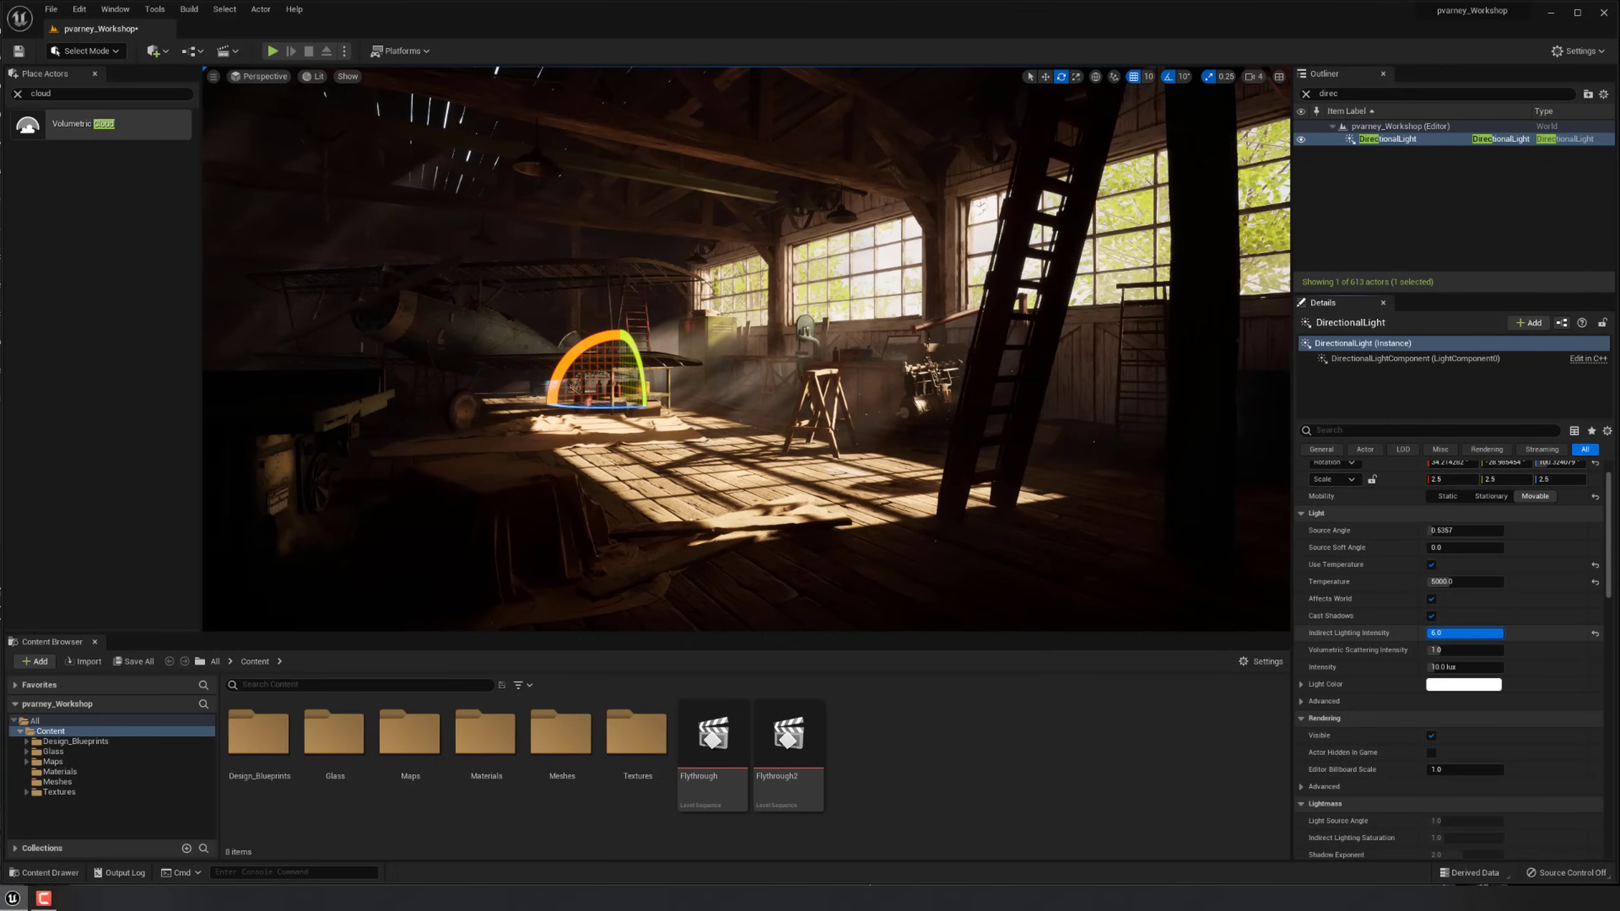
left_click_drag(1431, 632, 1499, 632)
middle_click_drag(810, 383, 765, 370)
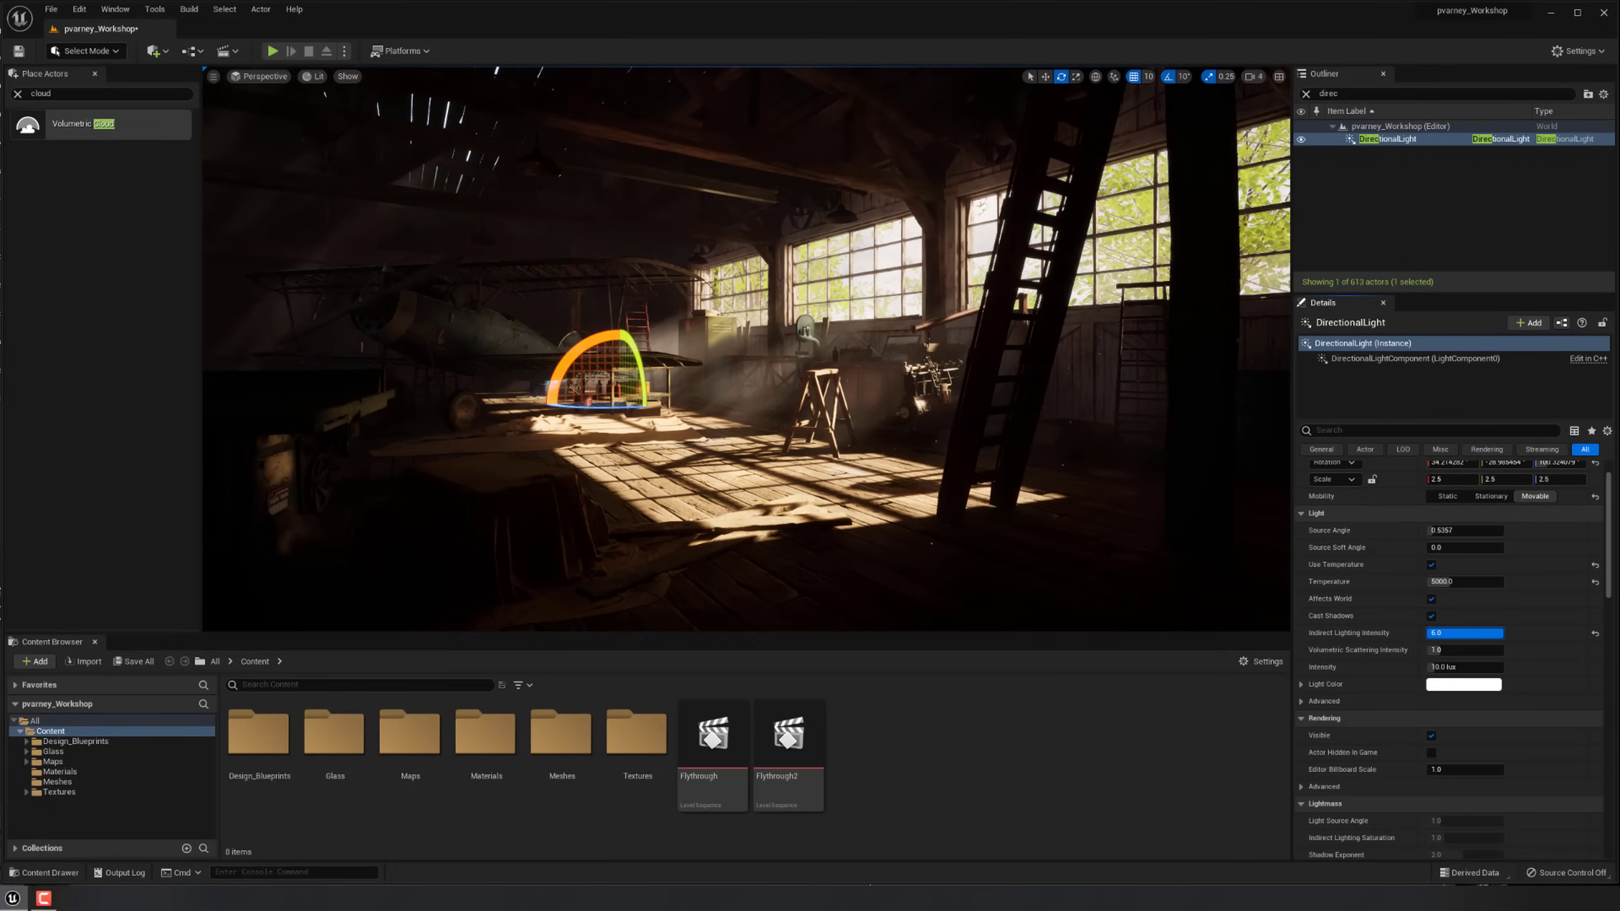
mouse_move(746, 349)
right_mouse_down()
mouse_move(1066, 350)
mouse_move(905, 332)
mouse_move(657, 358)
mouse_move(619, 389)
mouse_move(663, 351)
mouse_move(874, 364)
mouse_move(753, 357)
right_mouse_up()
key("g")
key("g")
key("g")
key("w")
key("g")
key("g")
key("g")
right_click_drag(938, 440, 981, 421)
left_click(1443, 667)
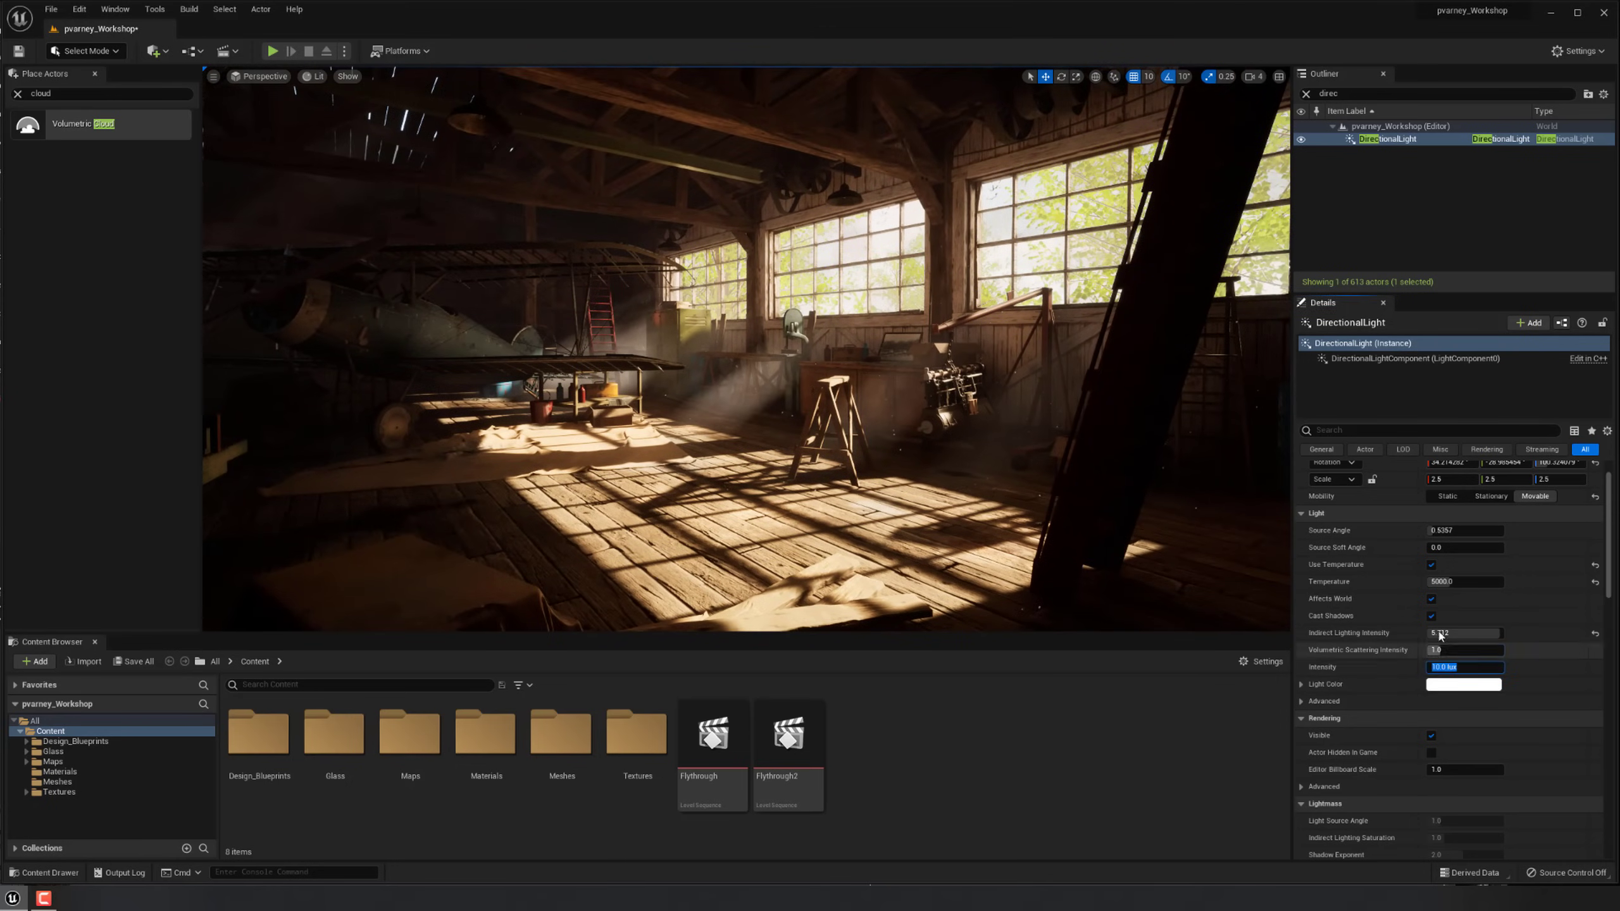
Delete the old god ray cylinders beside the airplane in the dark end of the workshop.
key("d")
right_click_drag(1079, 232, 995, 236)
right_click(1038, 298)
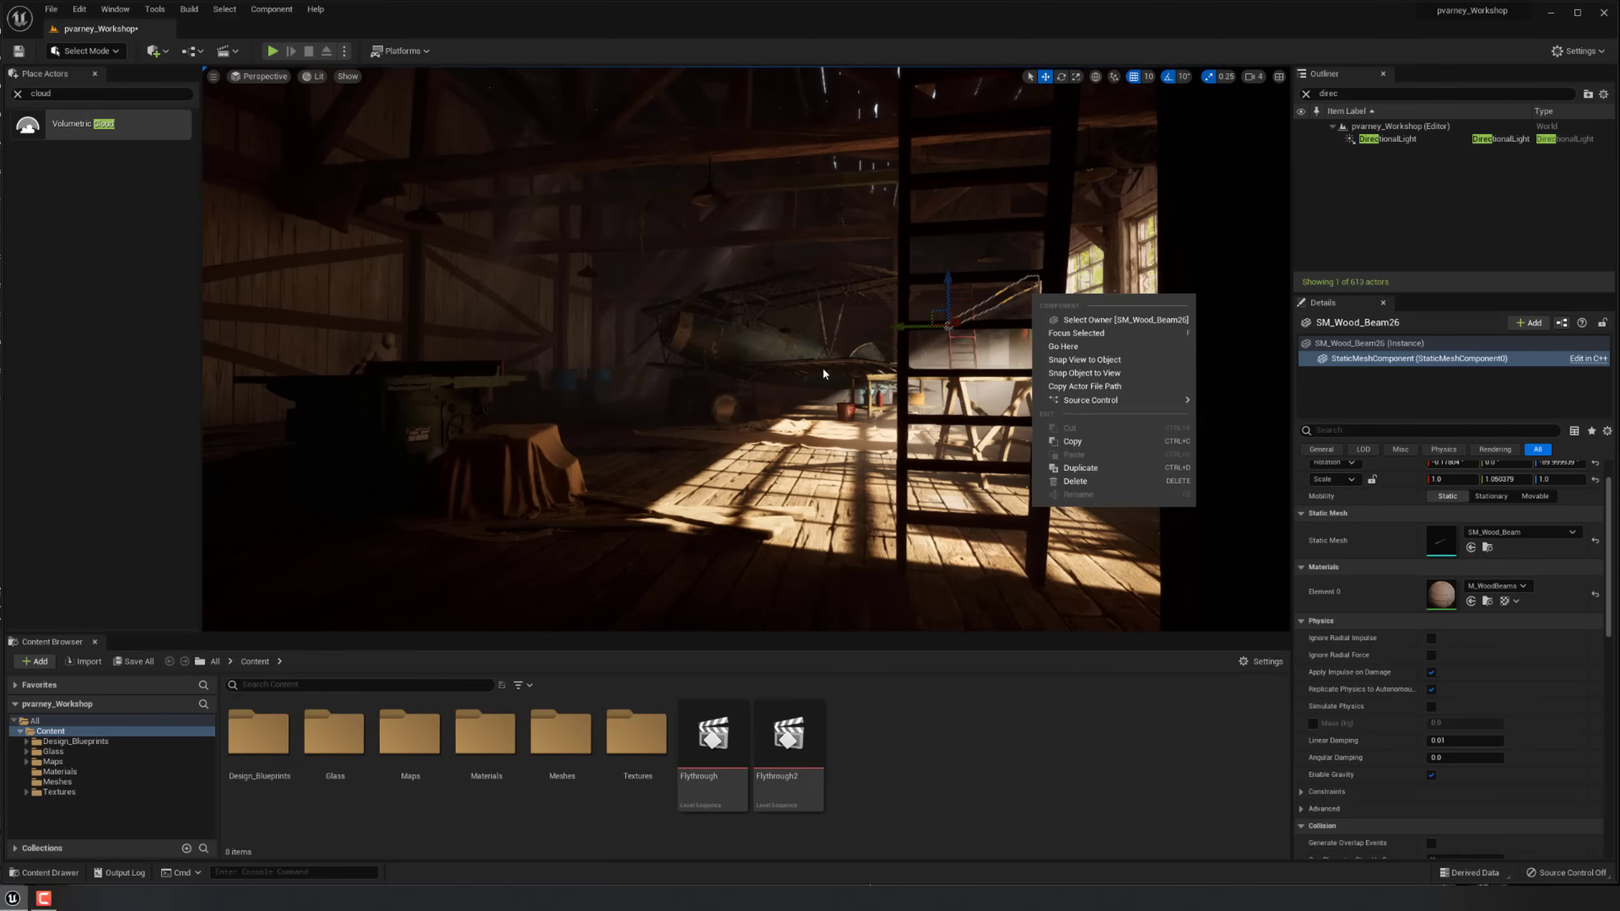
right_click_drag(823, 366, 715, 374)
key("d")
key("g")
left_click(764, 345)
left_click(791, 389, "ctrl")
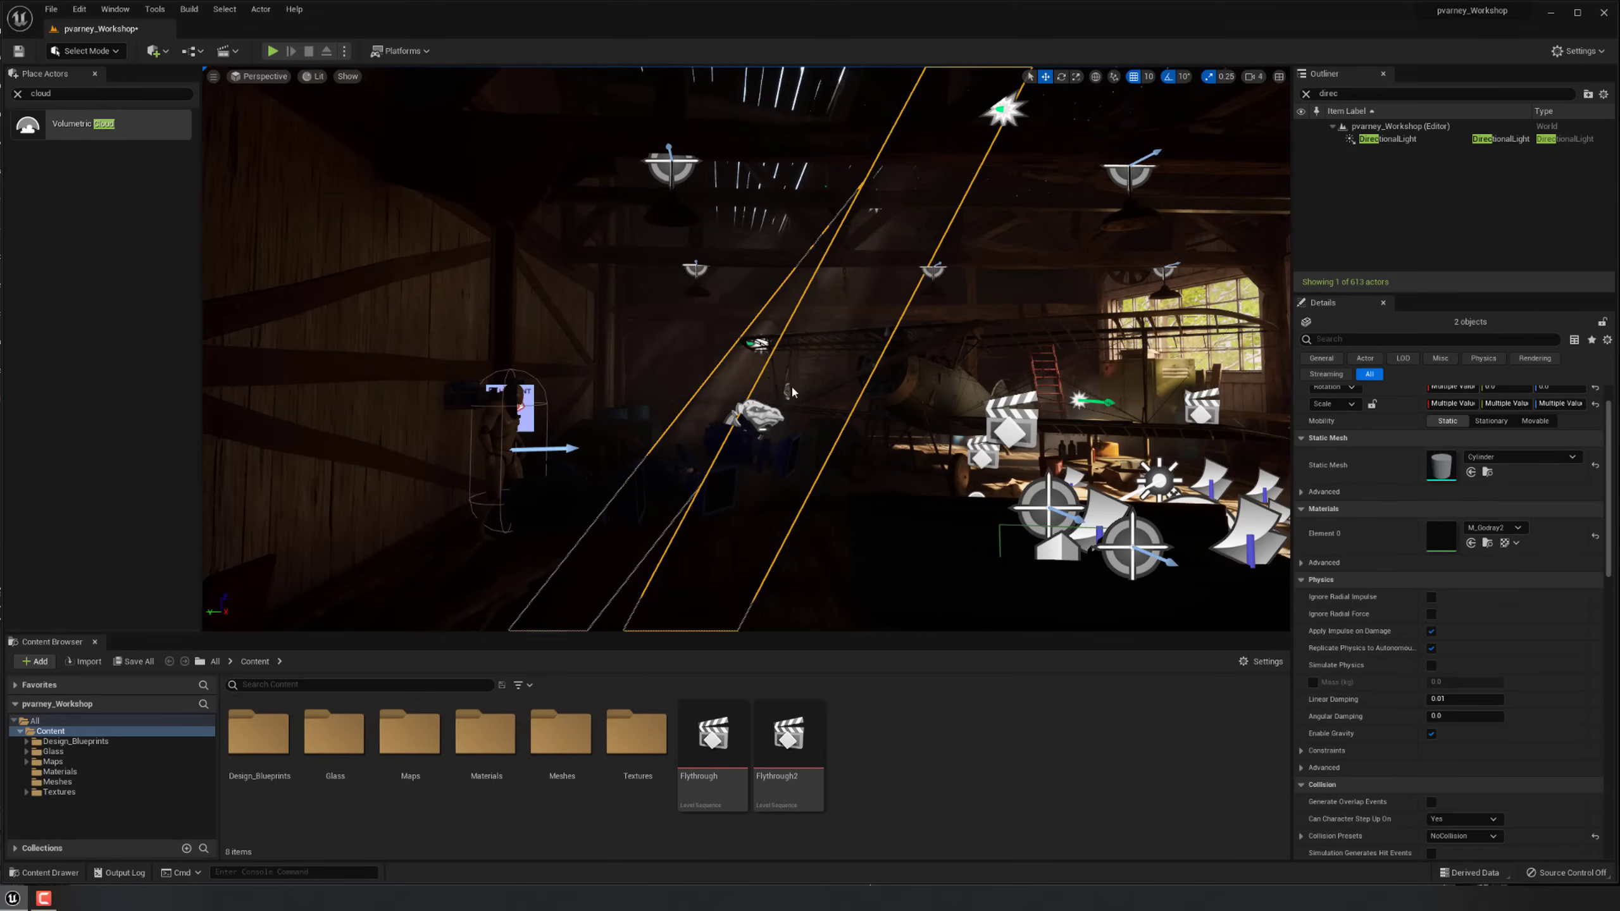
key("Delete")
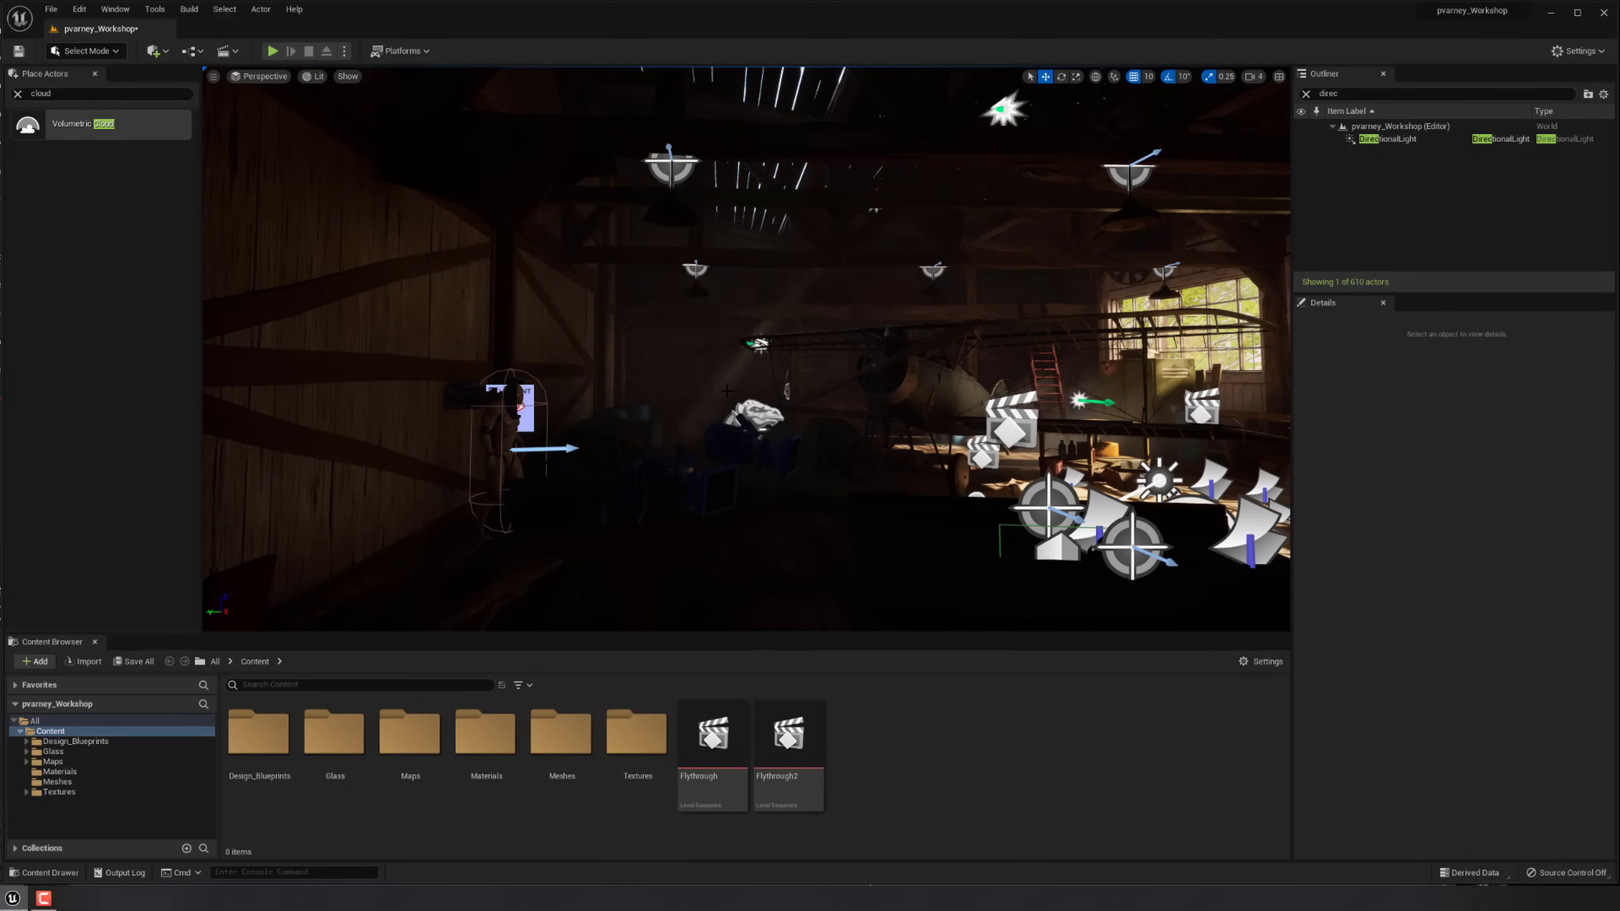
left_click(727, 390)
key("Delete")
Inspect the airplane and window side of the workshop from several angles for remaining fake light rays.
mouse_move(727, 390)
right_mouse_down()
mouse_move(696, 390)
mouse_move(742, 400)
right_mouse_up()
key("d")
key("g")
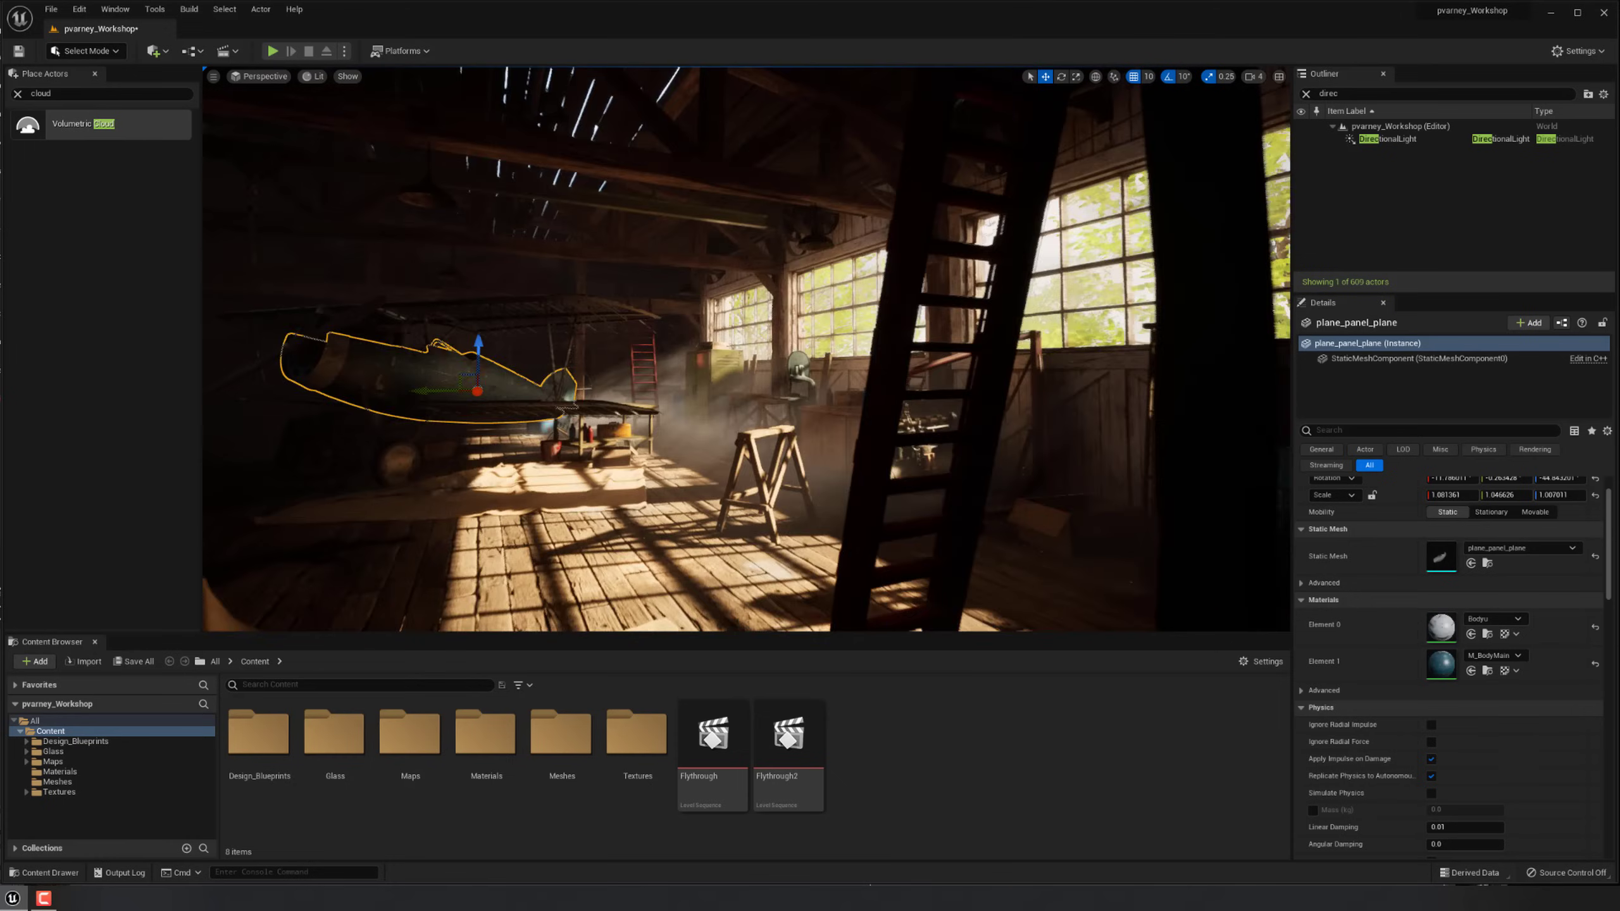
key("a")
right_click_drag(734, 391, 792, 396)
key("q")
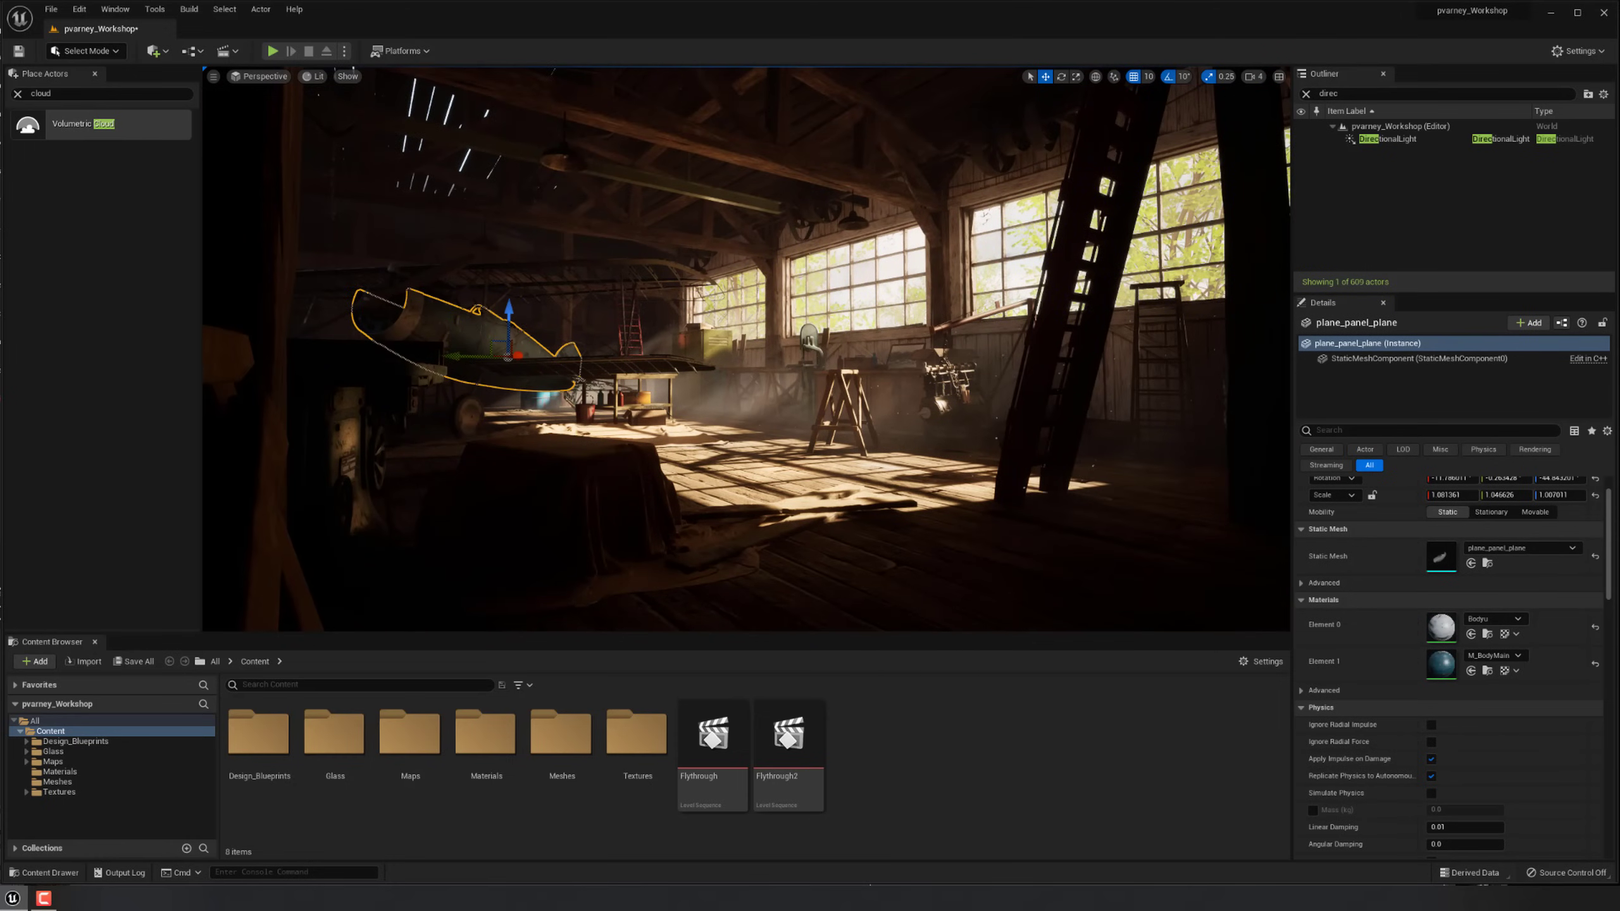
scroll(834, 467, "up", 3)
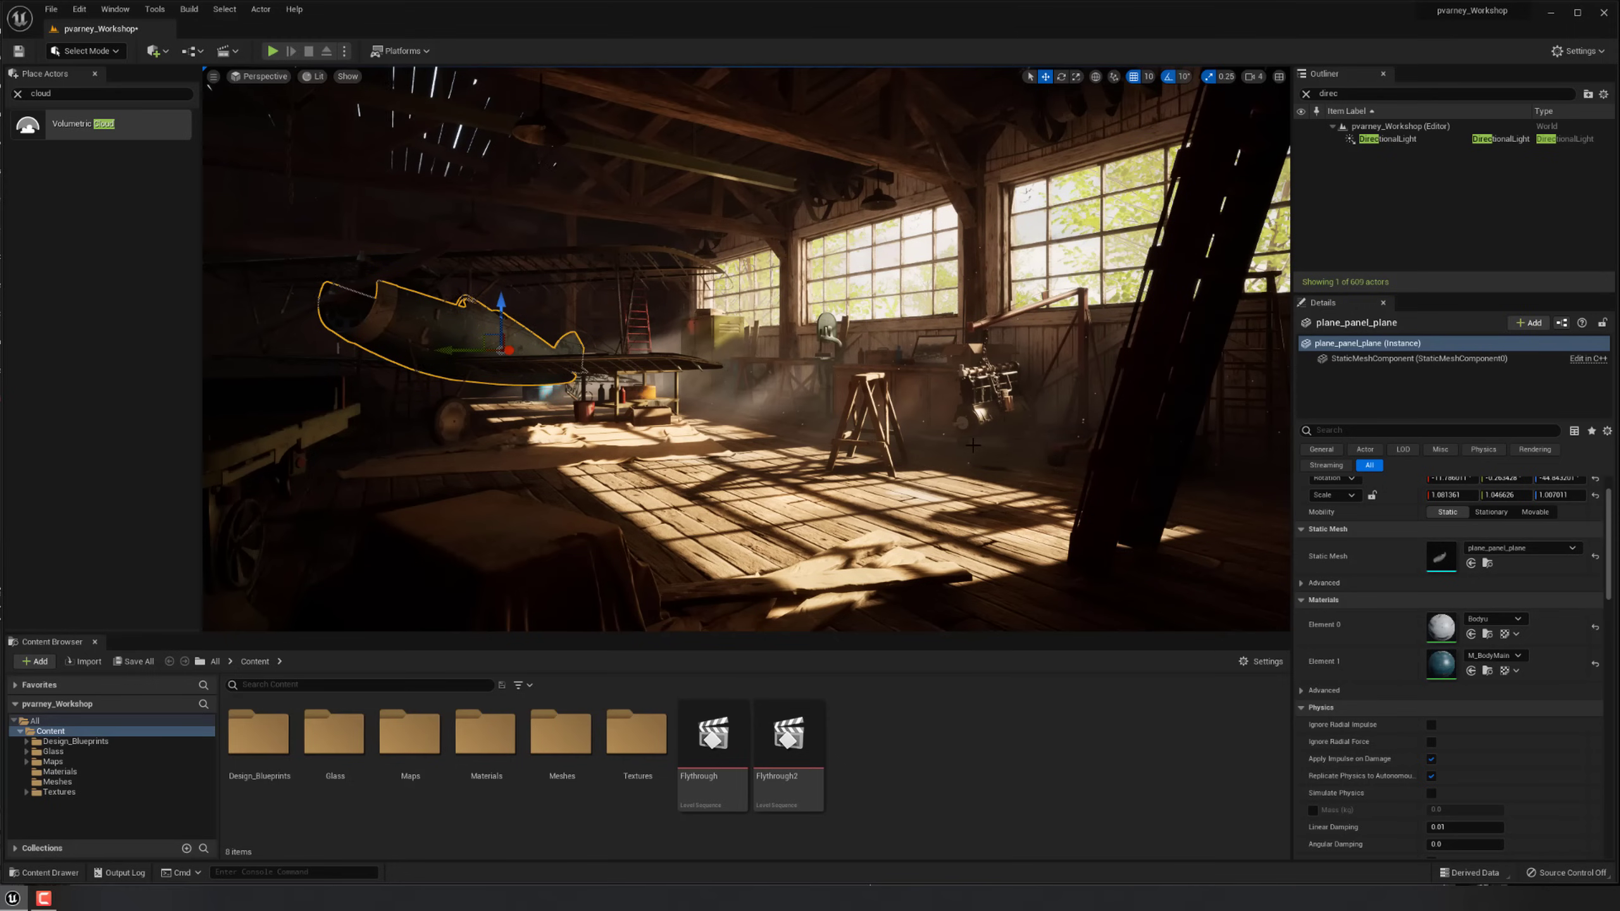
key("g")
key("g")
key("g")
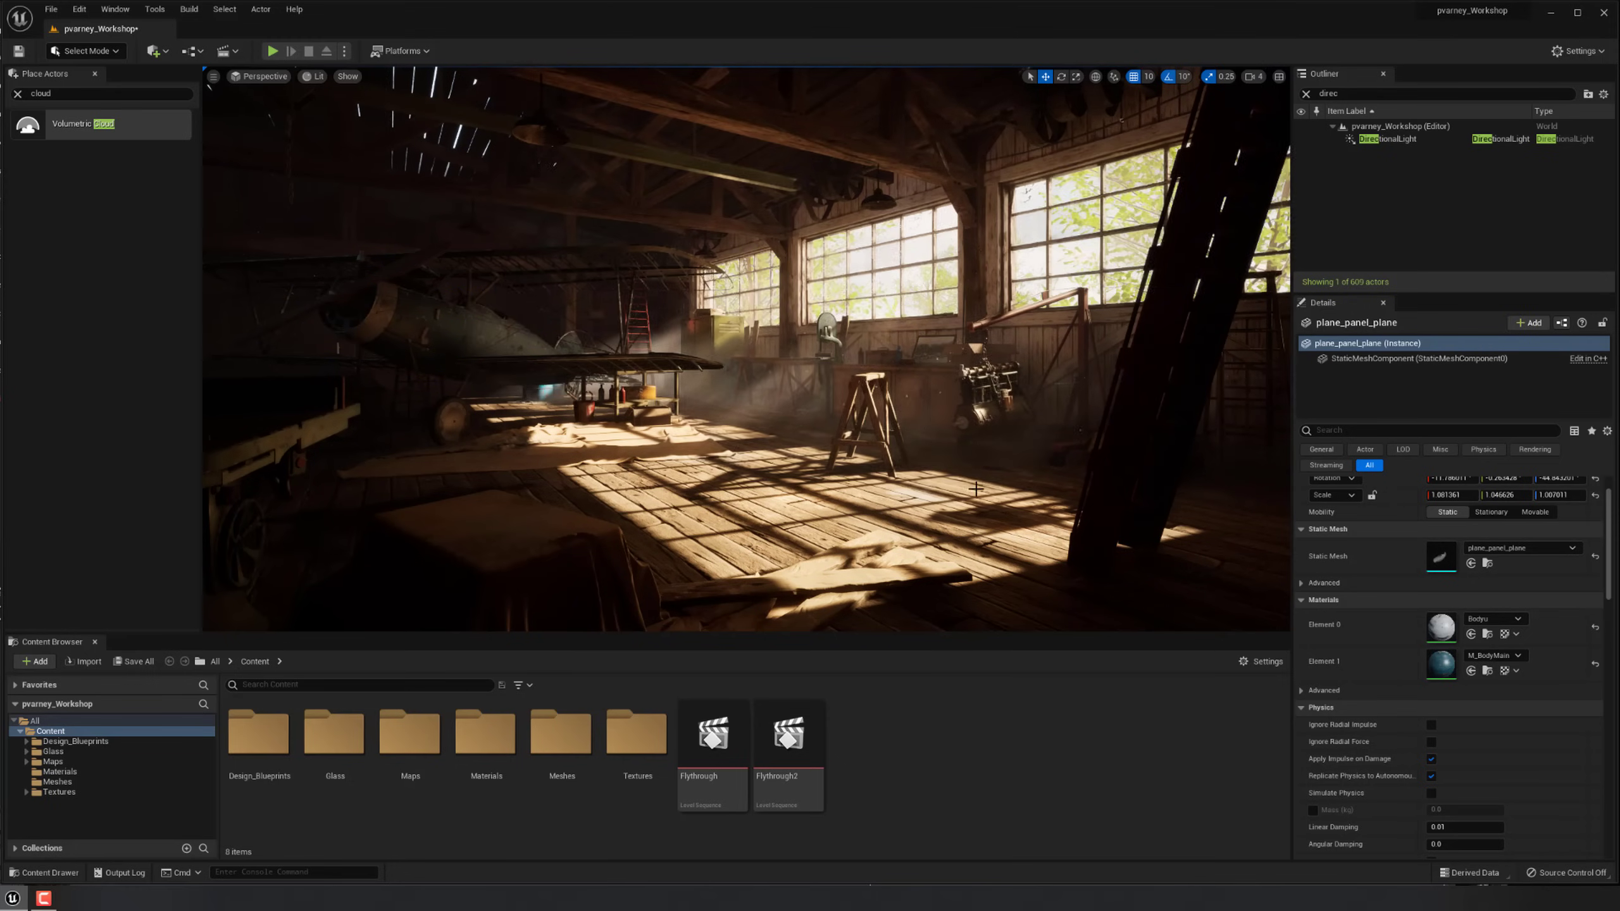
key("w")
right_click_drag(995, 480, 1021, 469)
Select and delete the remaining god ray cylinders in front of the workshop windows.
left_click(807, 443)
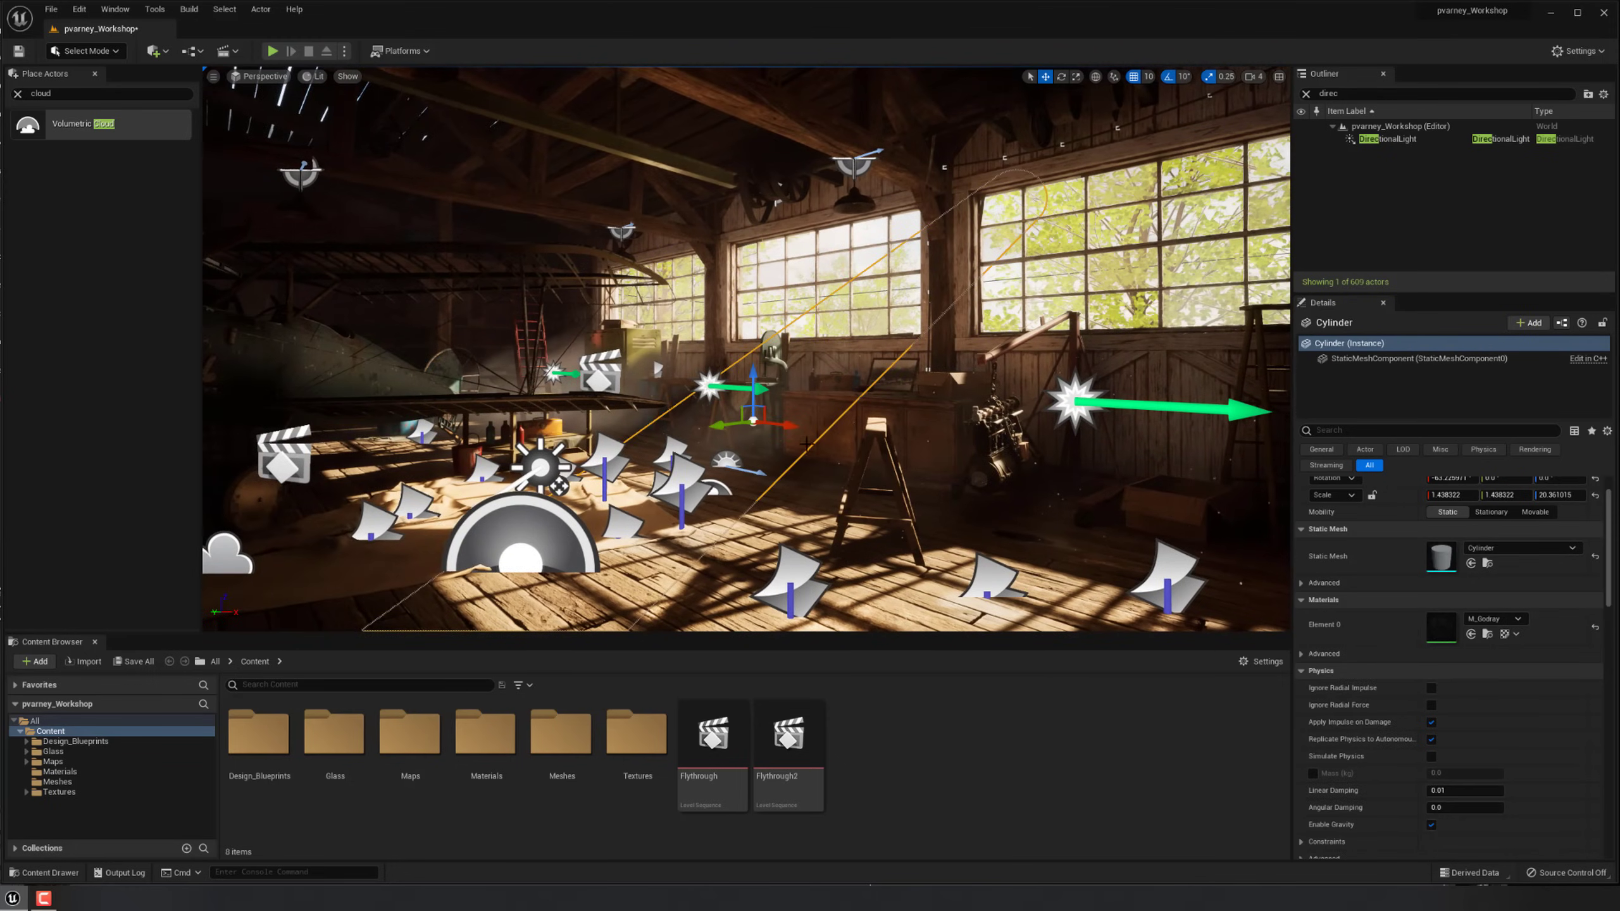
left_click(811, 488, "shift")
key("s")
right_click_drag(811, 488, 793, 393)
key("g")
key("g")
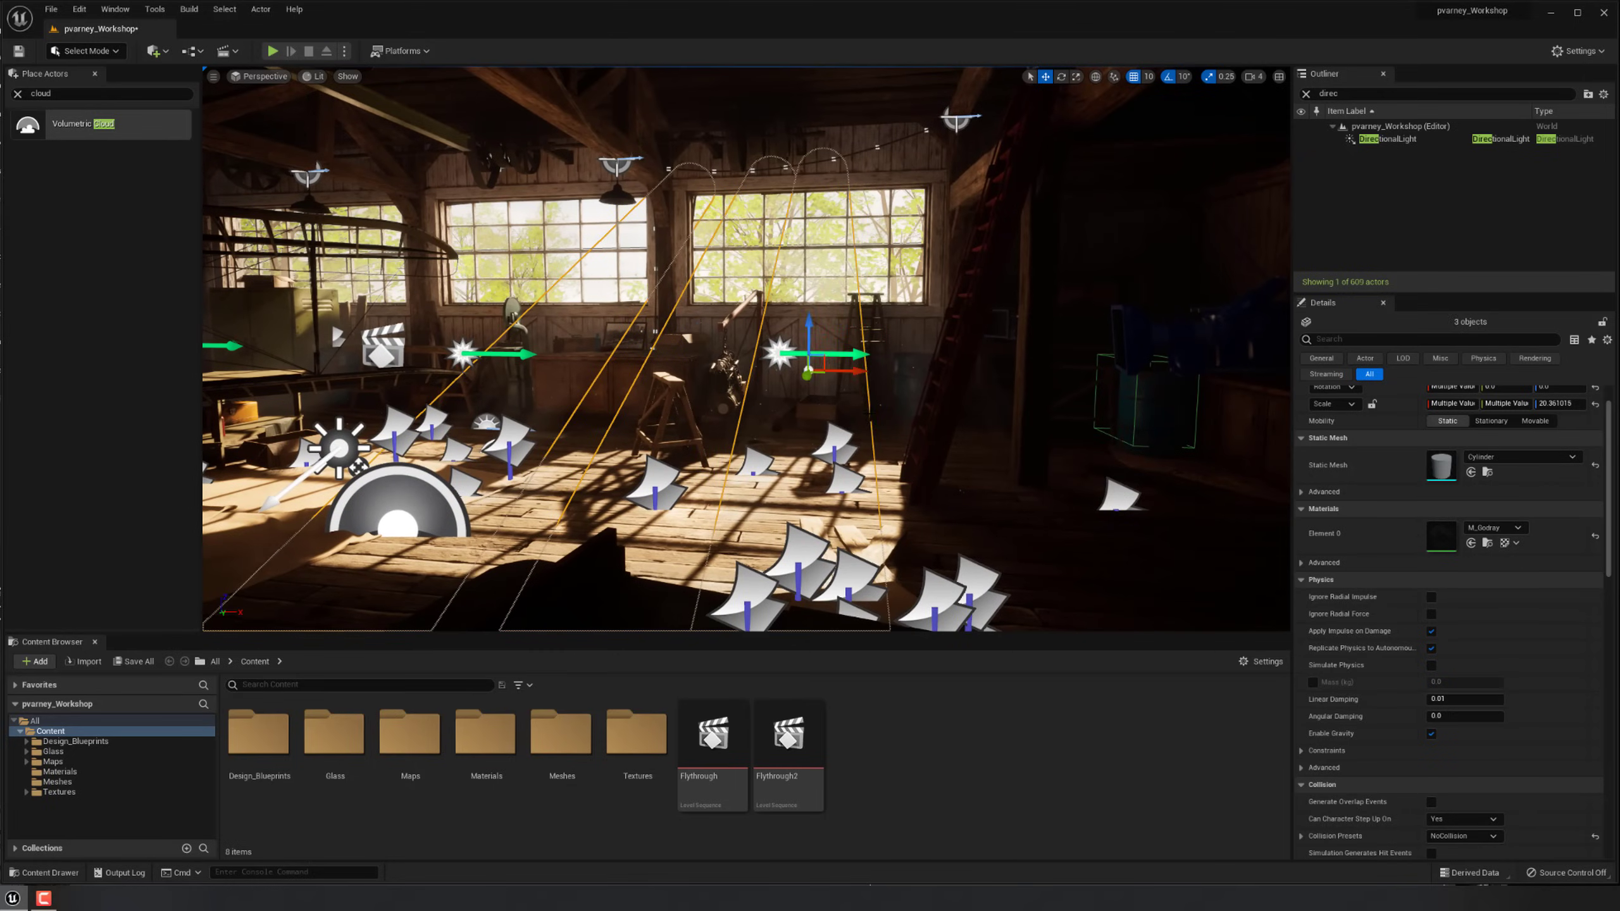
left_click(869, 408, "ctrl")
left_click(899, 378, "ctrl")
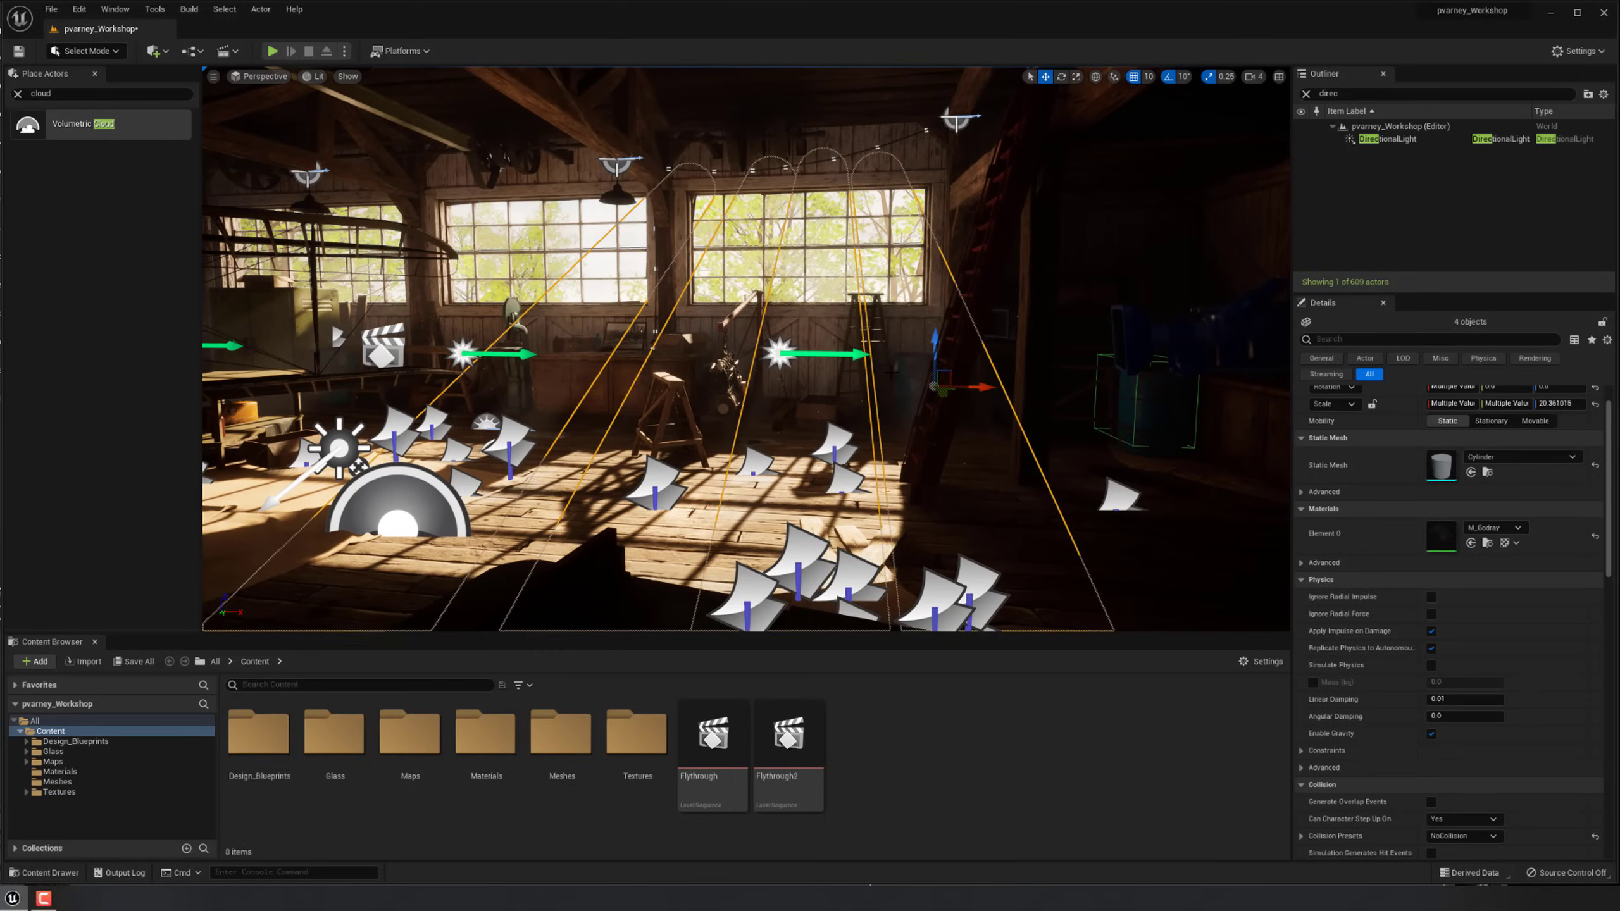
key("Delete")
right_click_drag(819, 363, 718, 391)
key("g")
key("g")
left_click(758, 311)
key("Delete")
left_click(806, 372)
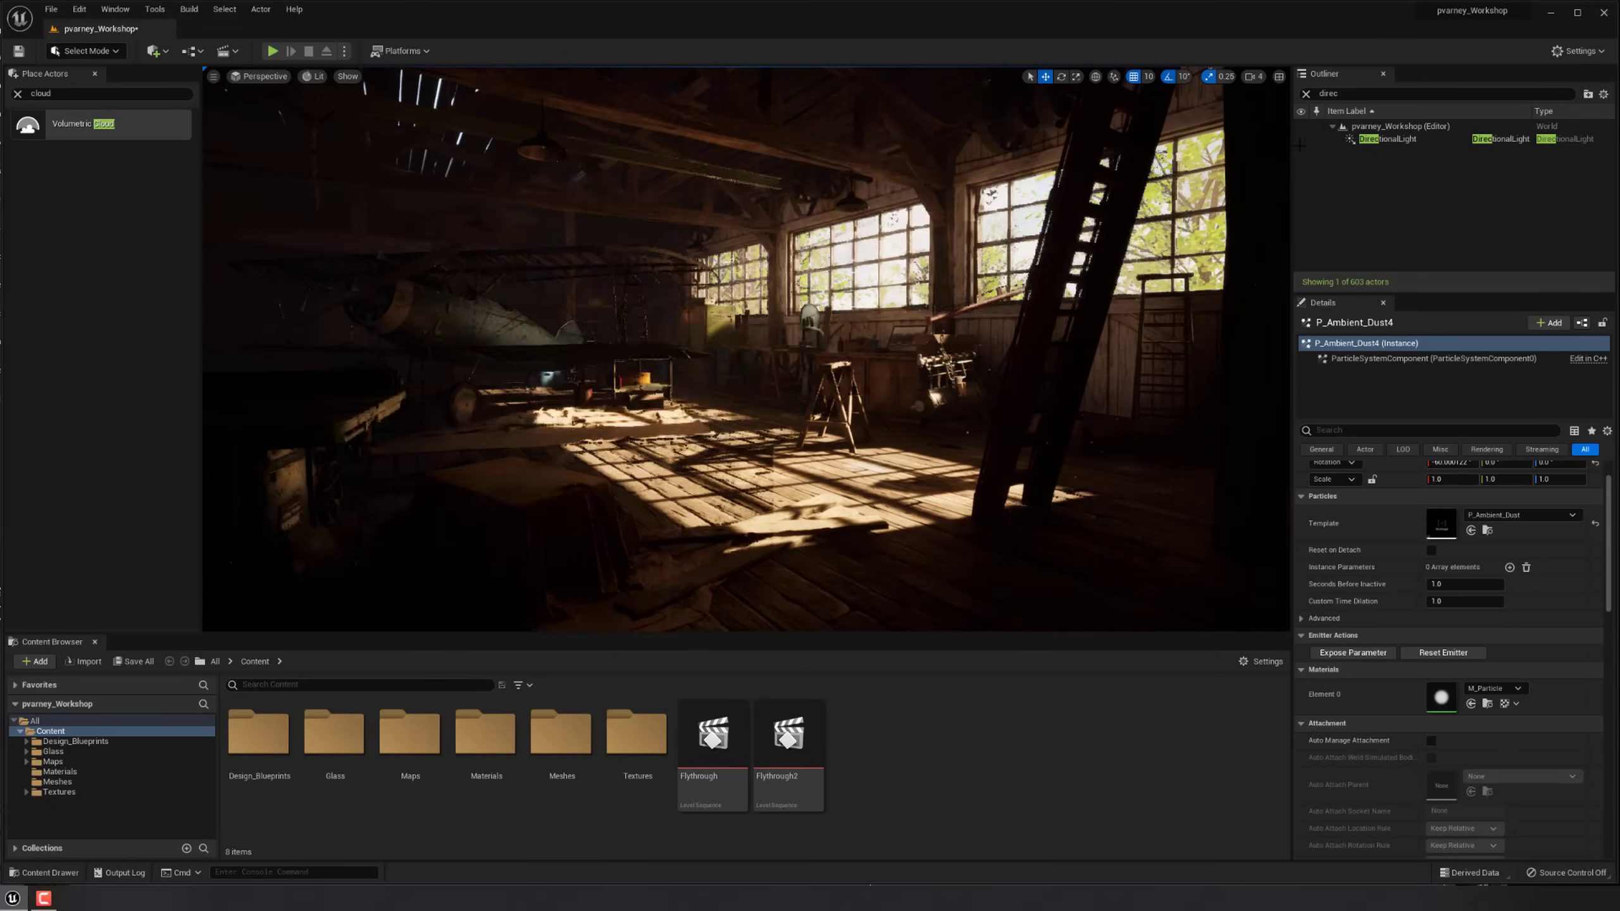
Find the sky actors in the Outliner, toggle the SkyAtmosphere's visibility, and review its scattering, absorption and art direction settings.
left_click(1305, 93)
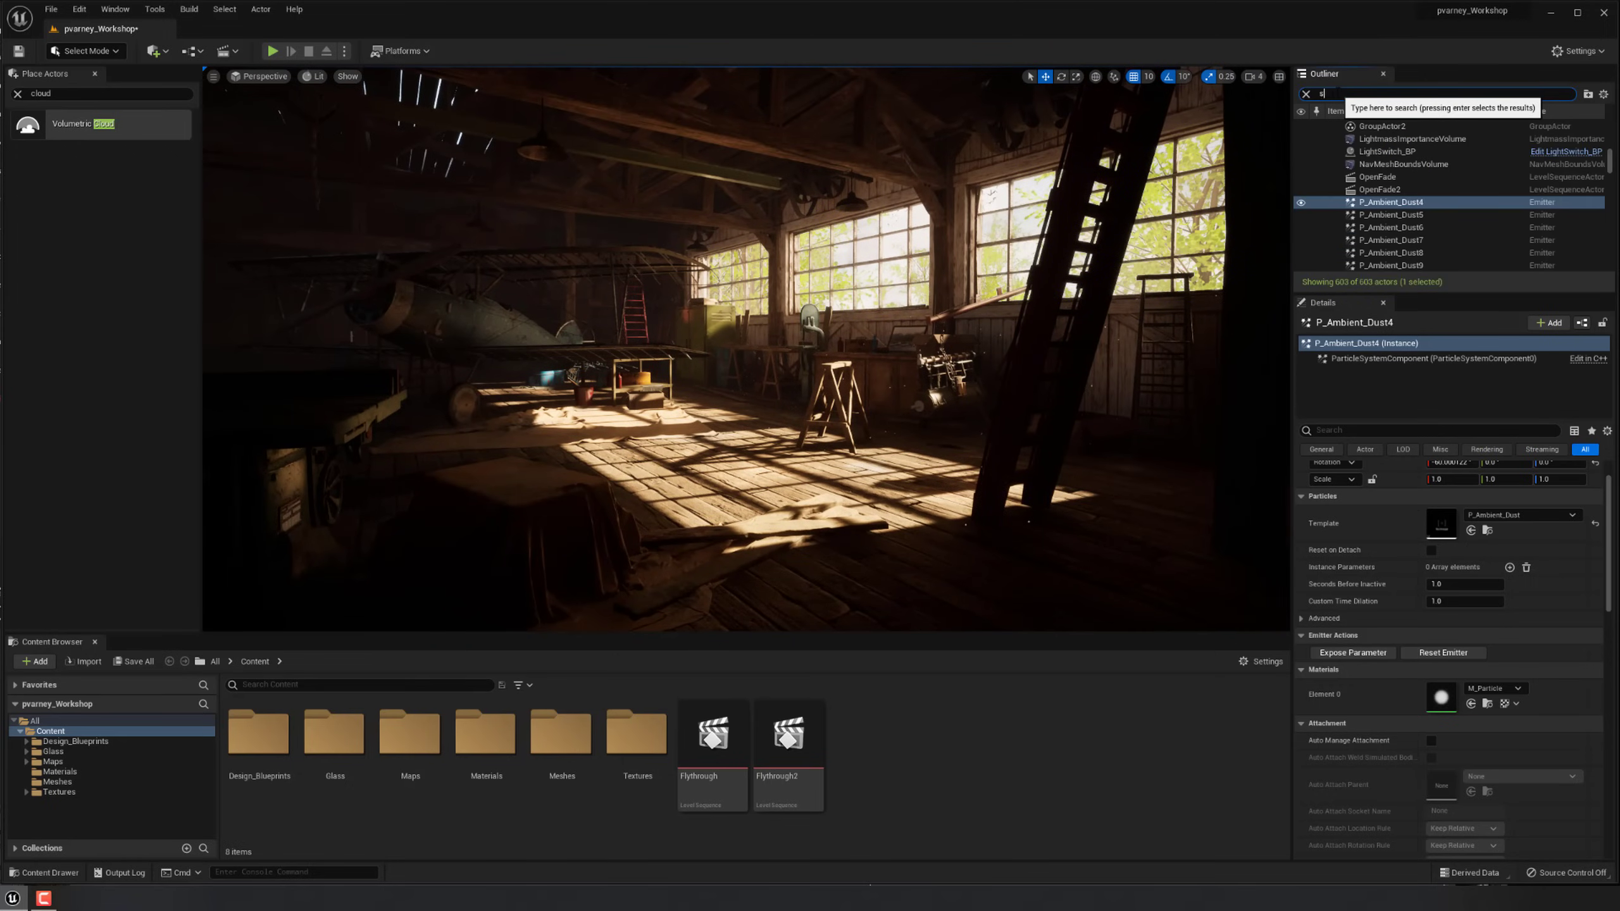
left_click(1381, 153)
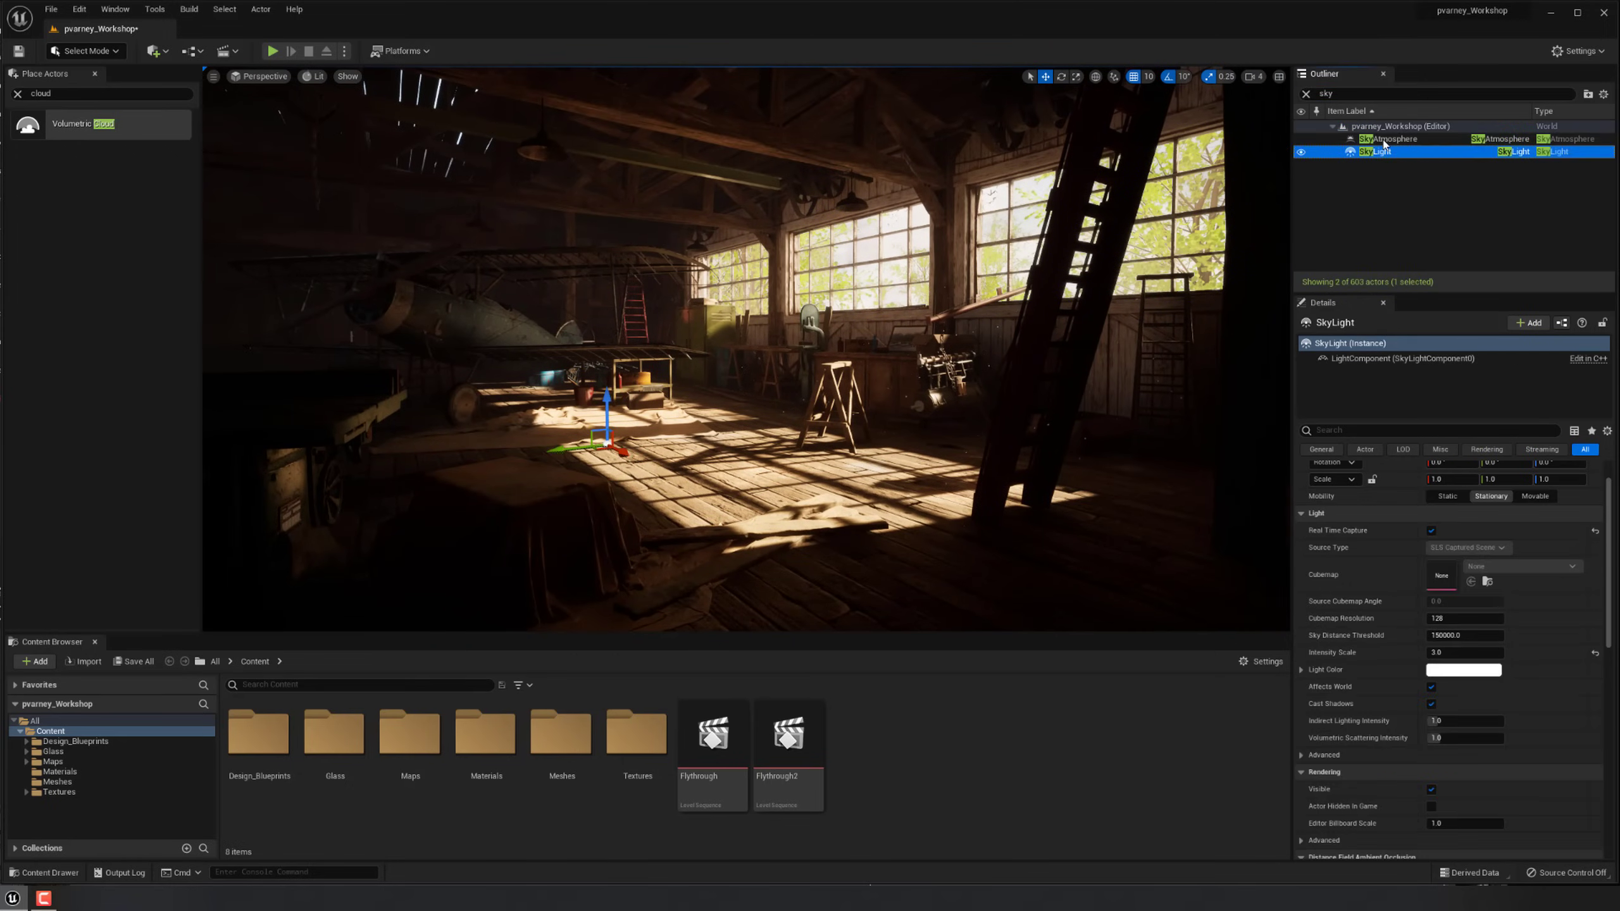
left_click(1381, 142)
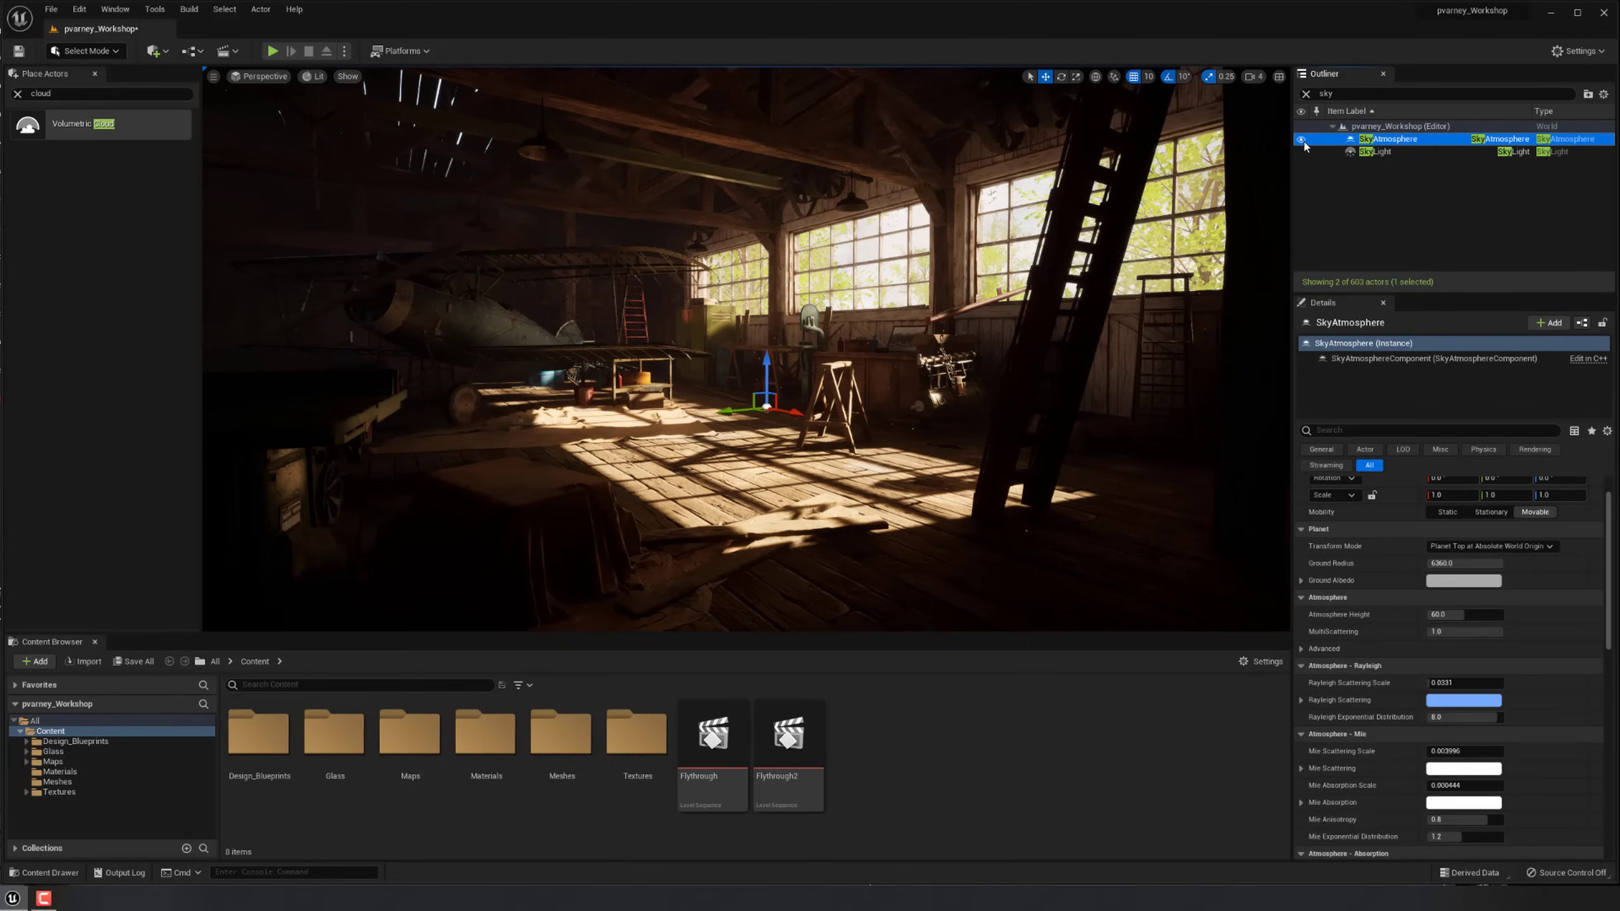
left_click(1303, 140)
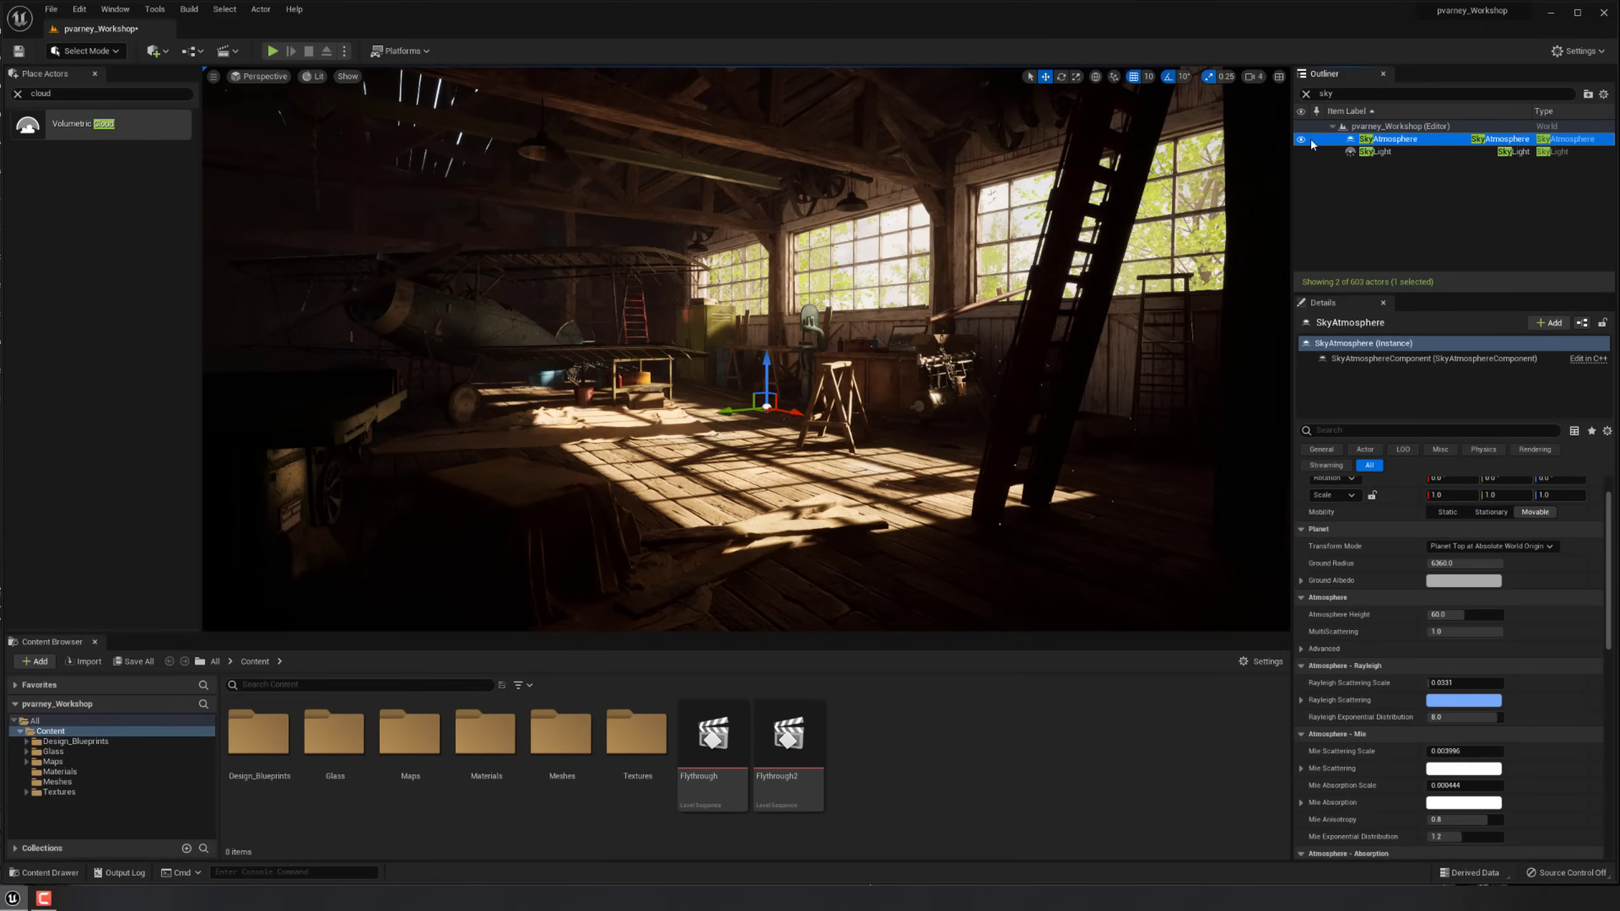
scroll(1346, 676, "down", 3)
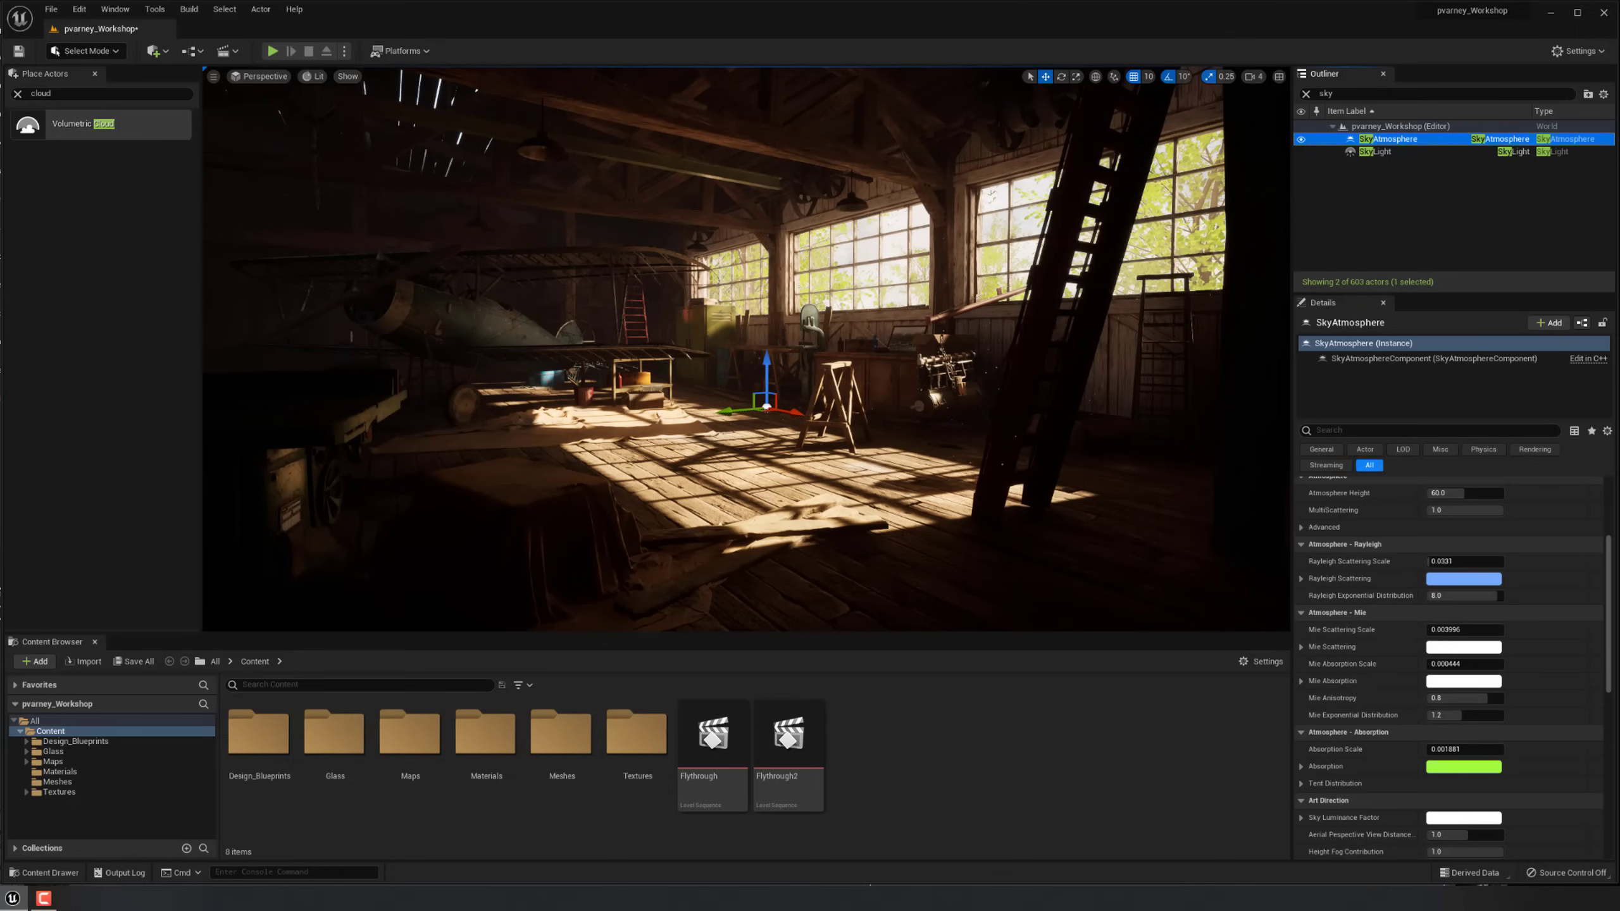
middle_click_drag(746, 349, 721, 343)
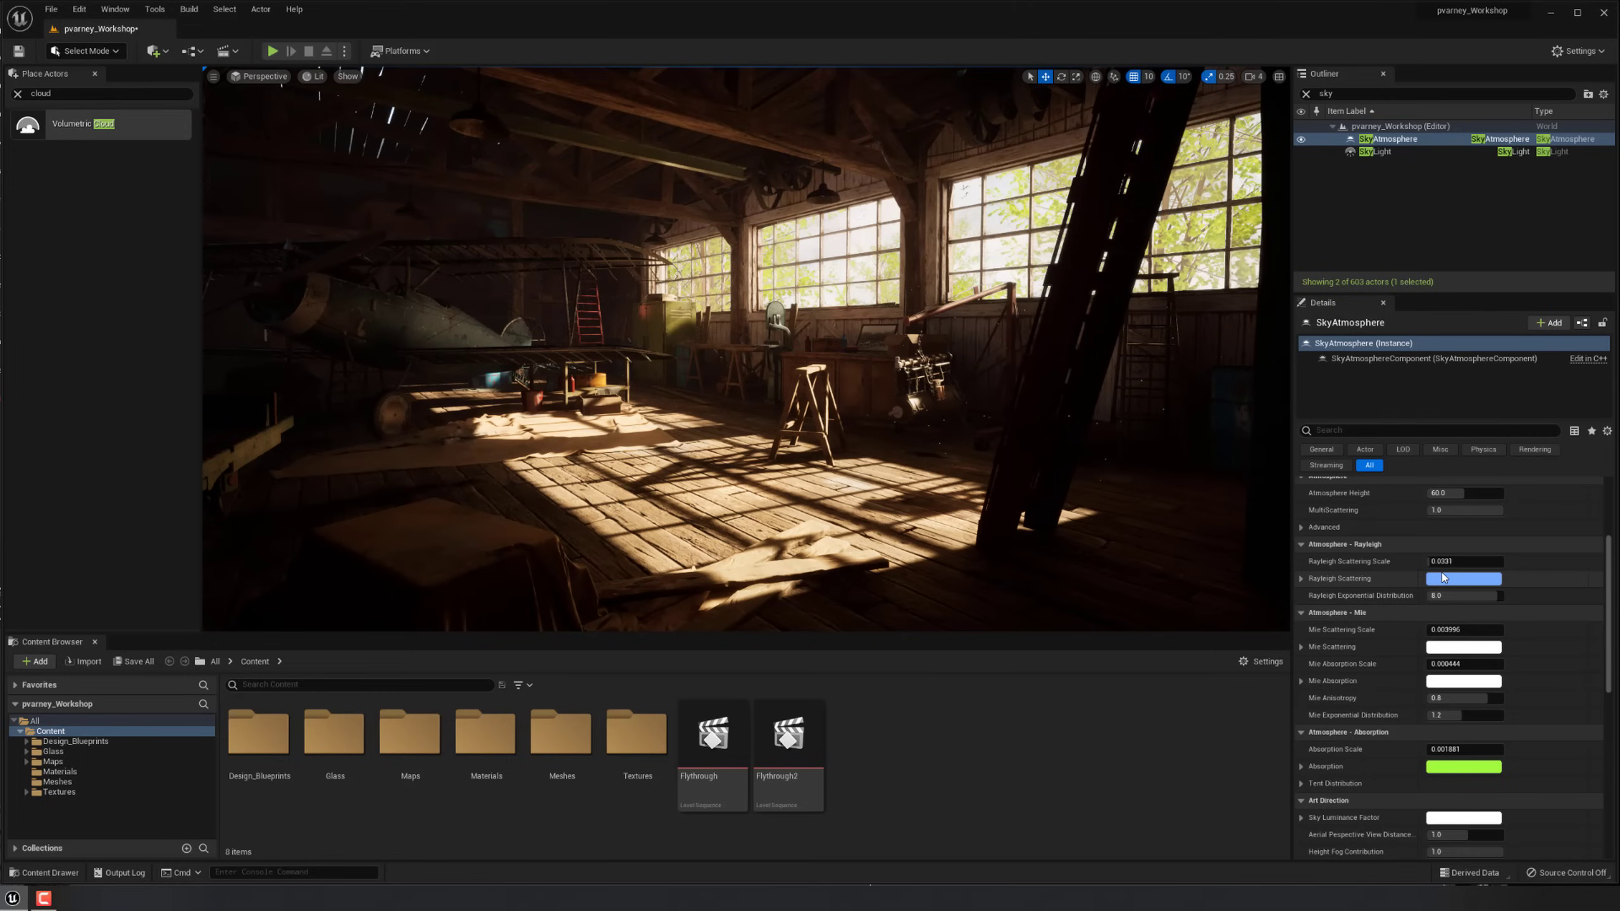
scroll(1365, 685, "down", 4)
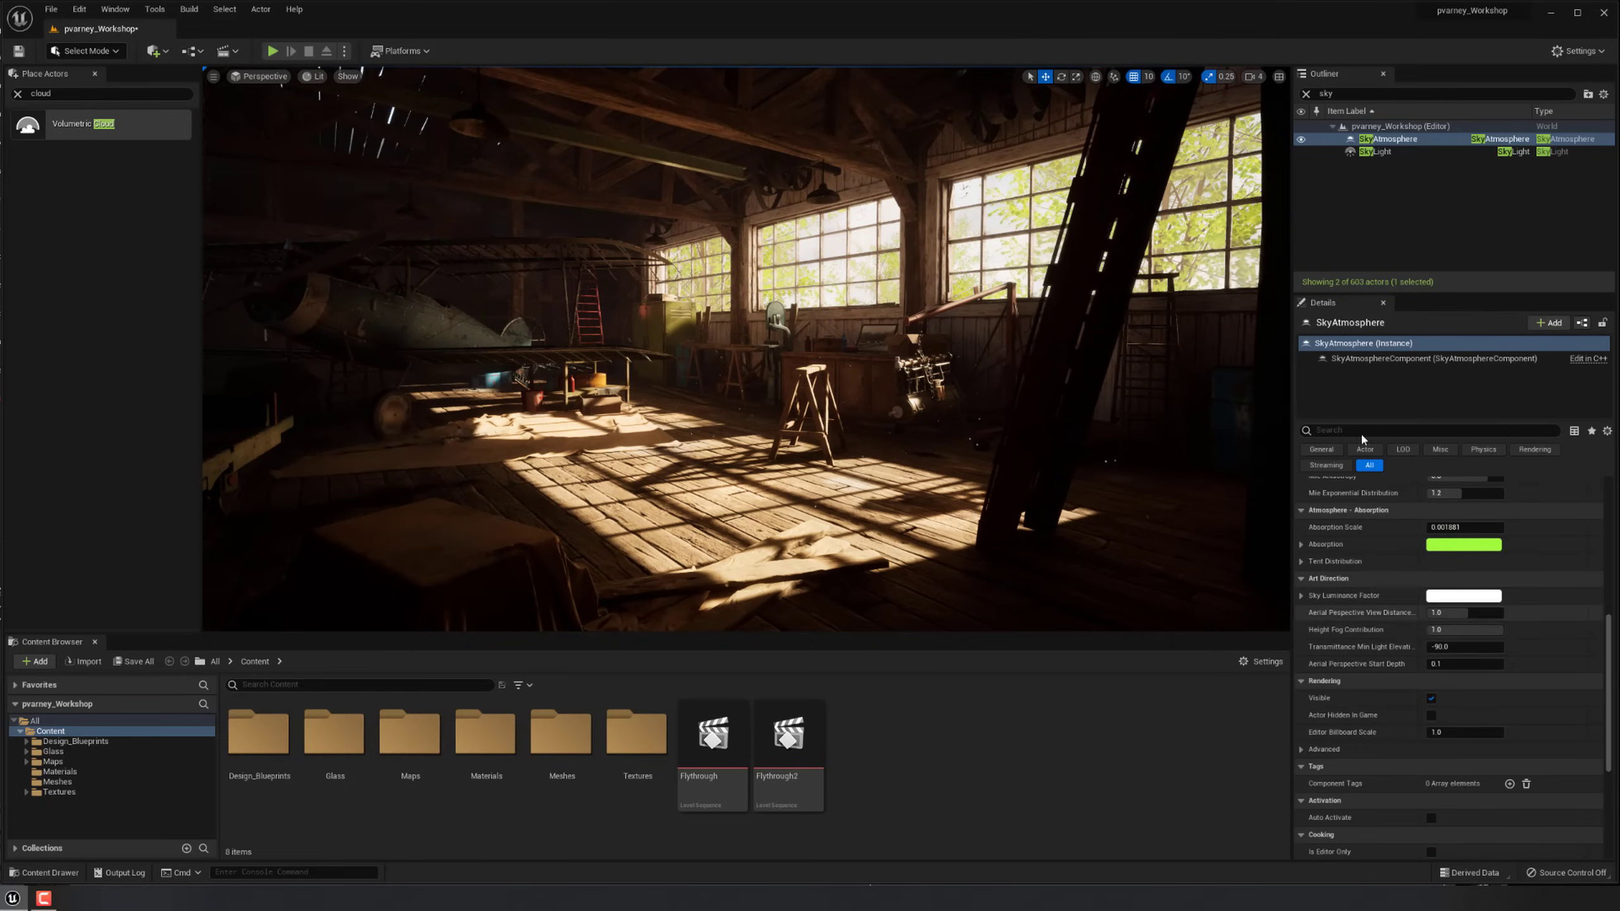
Set the SkyLight's intensity scale to 10.
left_click(1386, 153)
scroll(1391, 626, "up", 3)
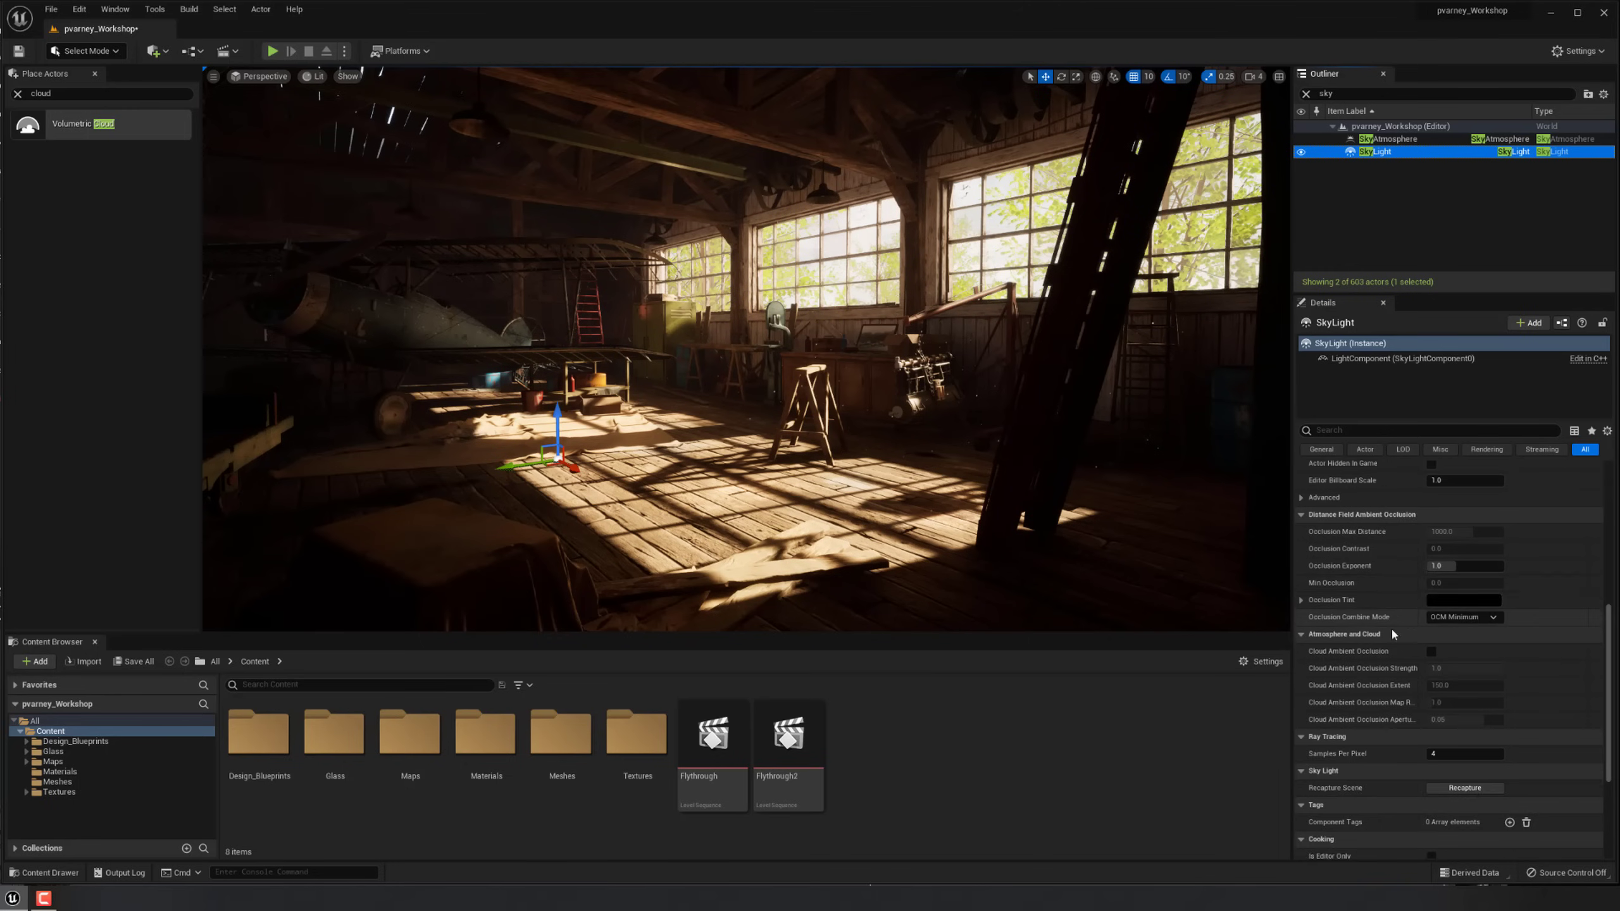
scroll(1385, 702, "up", 3)
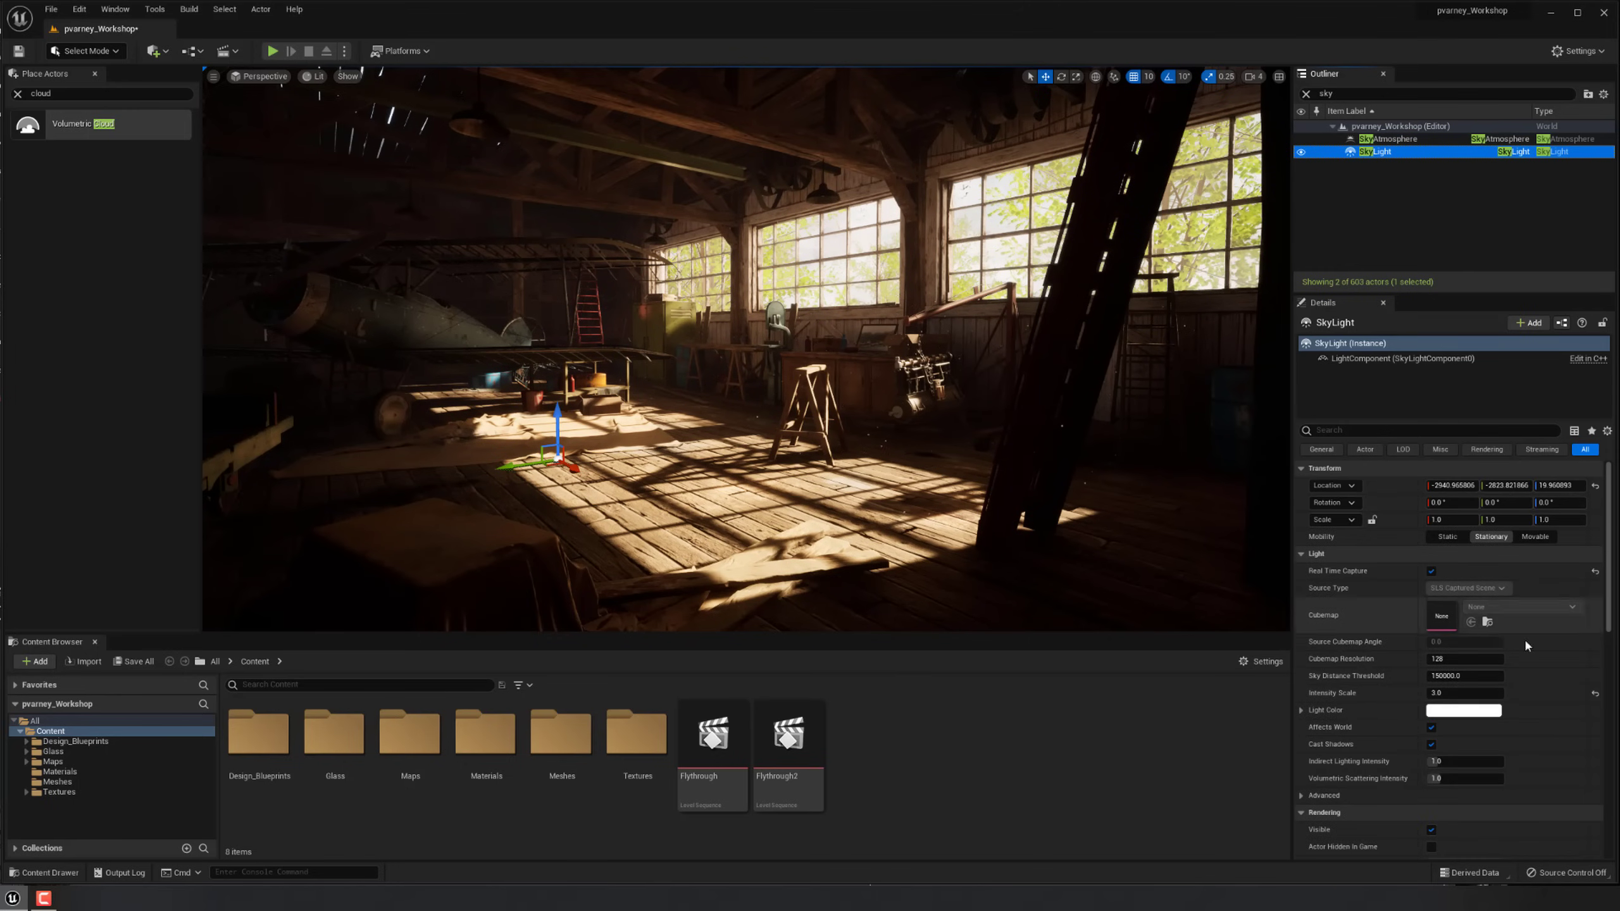
left_click_drag(1465, 693, 1530, 693)
key("ctrl+z")
left_click(1449, 690)
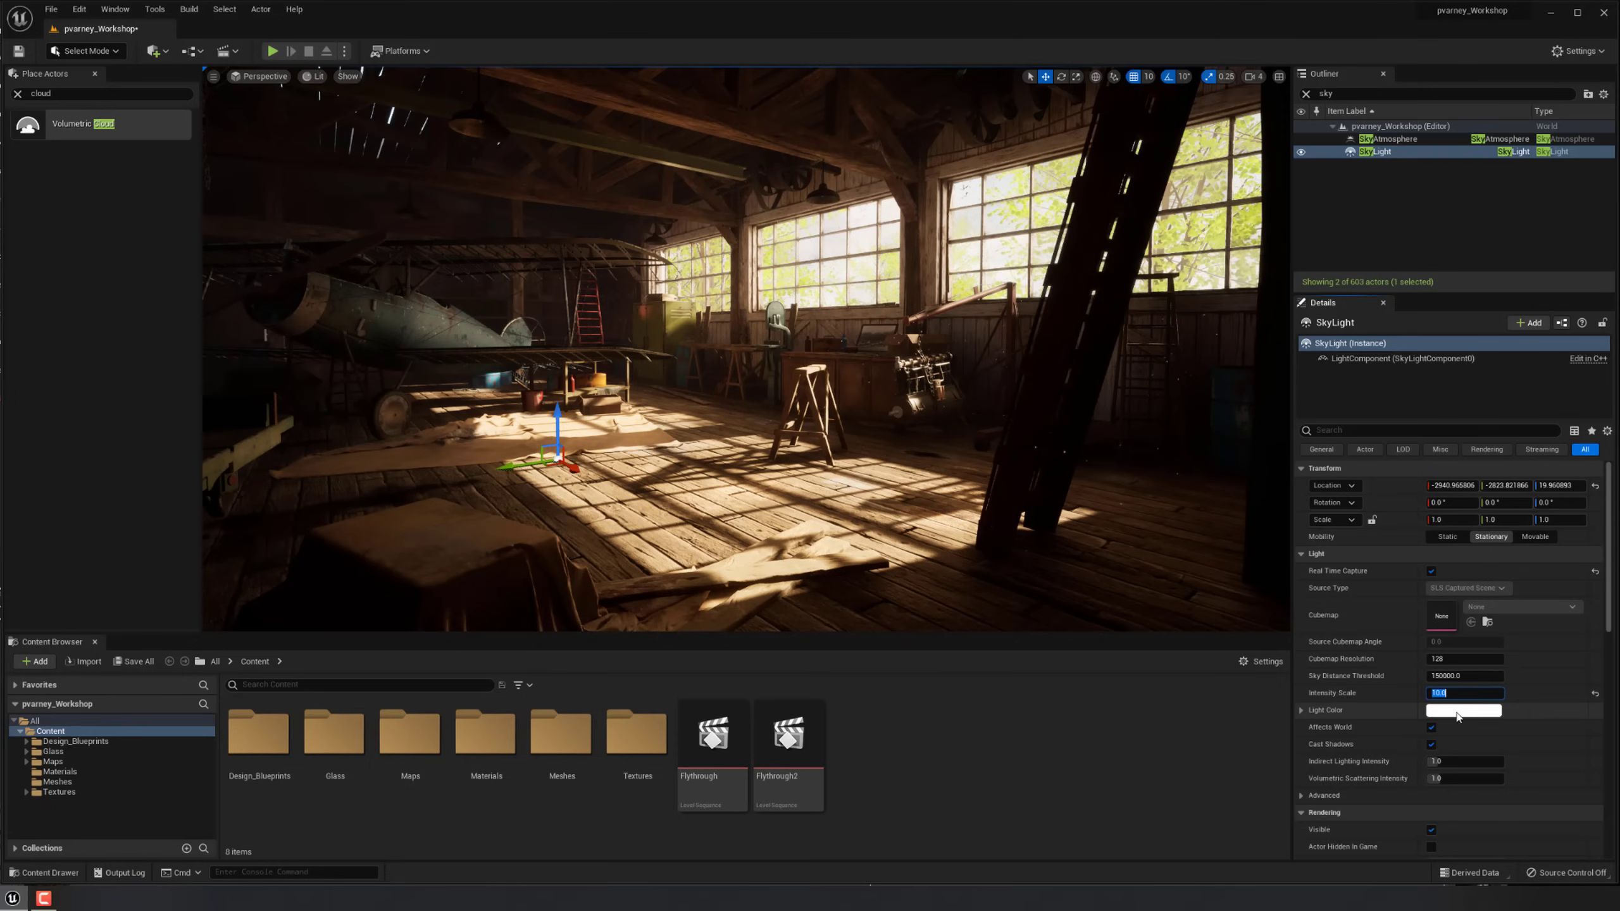
Try a pale blue SkyLight color with red 0.636, green 0.957 and blue 1.0, and check the interior.
left_click(1454, 710)
left_click(1506, 625)
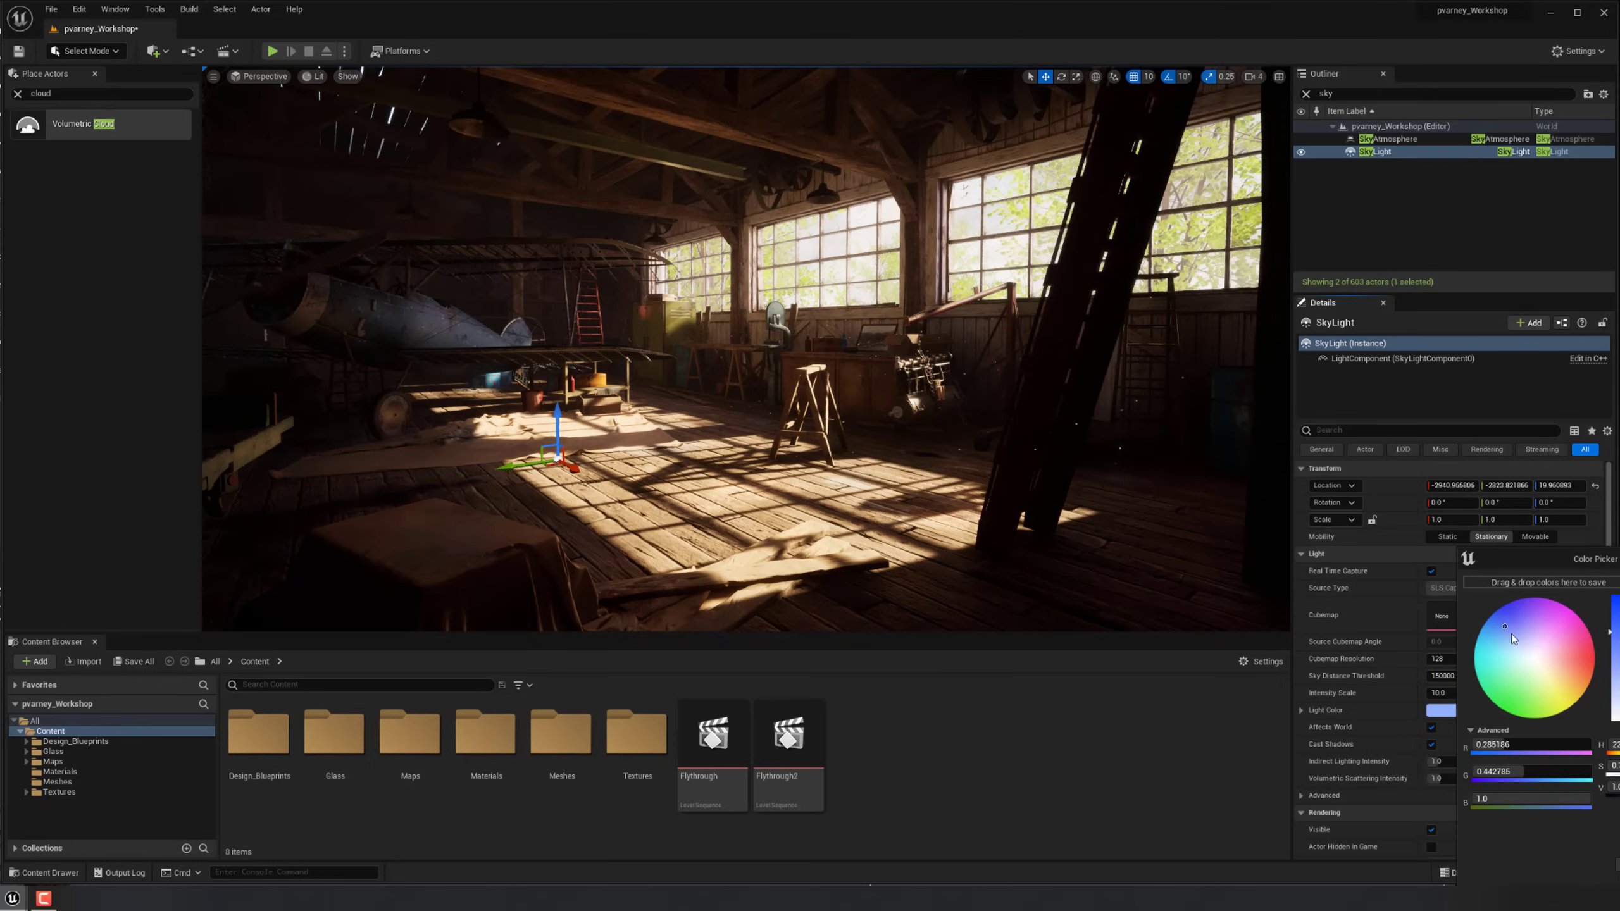
left_click_drag(1517, 628, 1514, 650)
mouse_move(1157, 538)
right_mouse_down()
mouse_move(1116, 533)
mouse_move(1144, 536)
right_mouse_up()
key("g")
key("s")
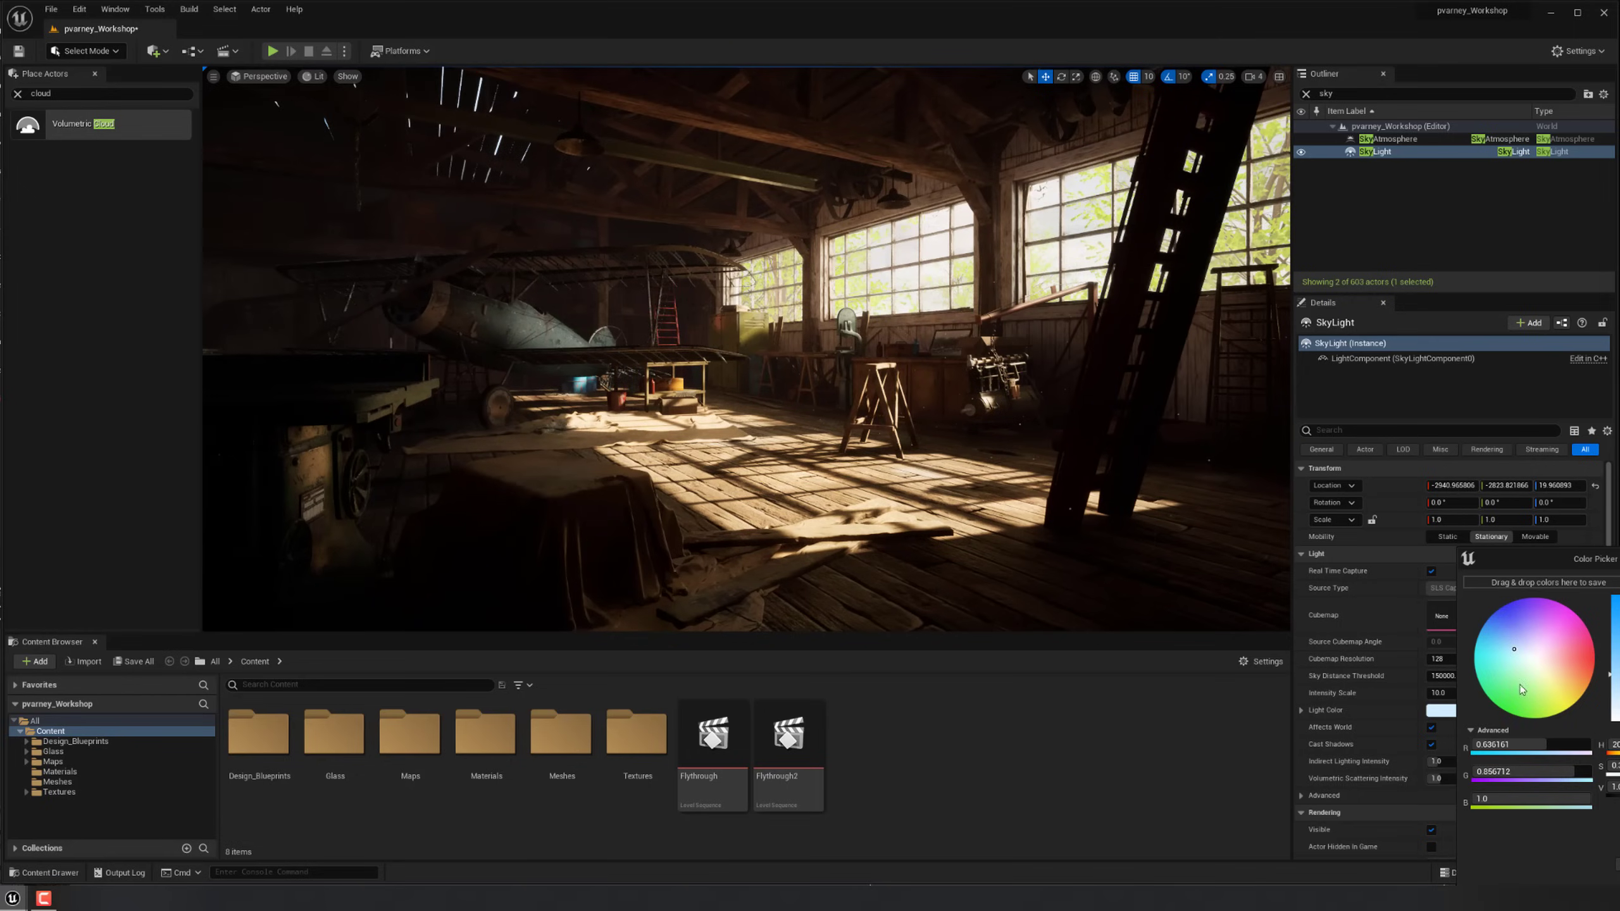
Try cyan and warm orange tints for the SkyLight's color.
left_click(1504, 615)
left_click_drag(1504, 616, 1503, 650)
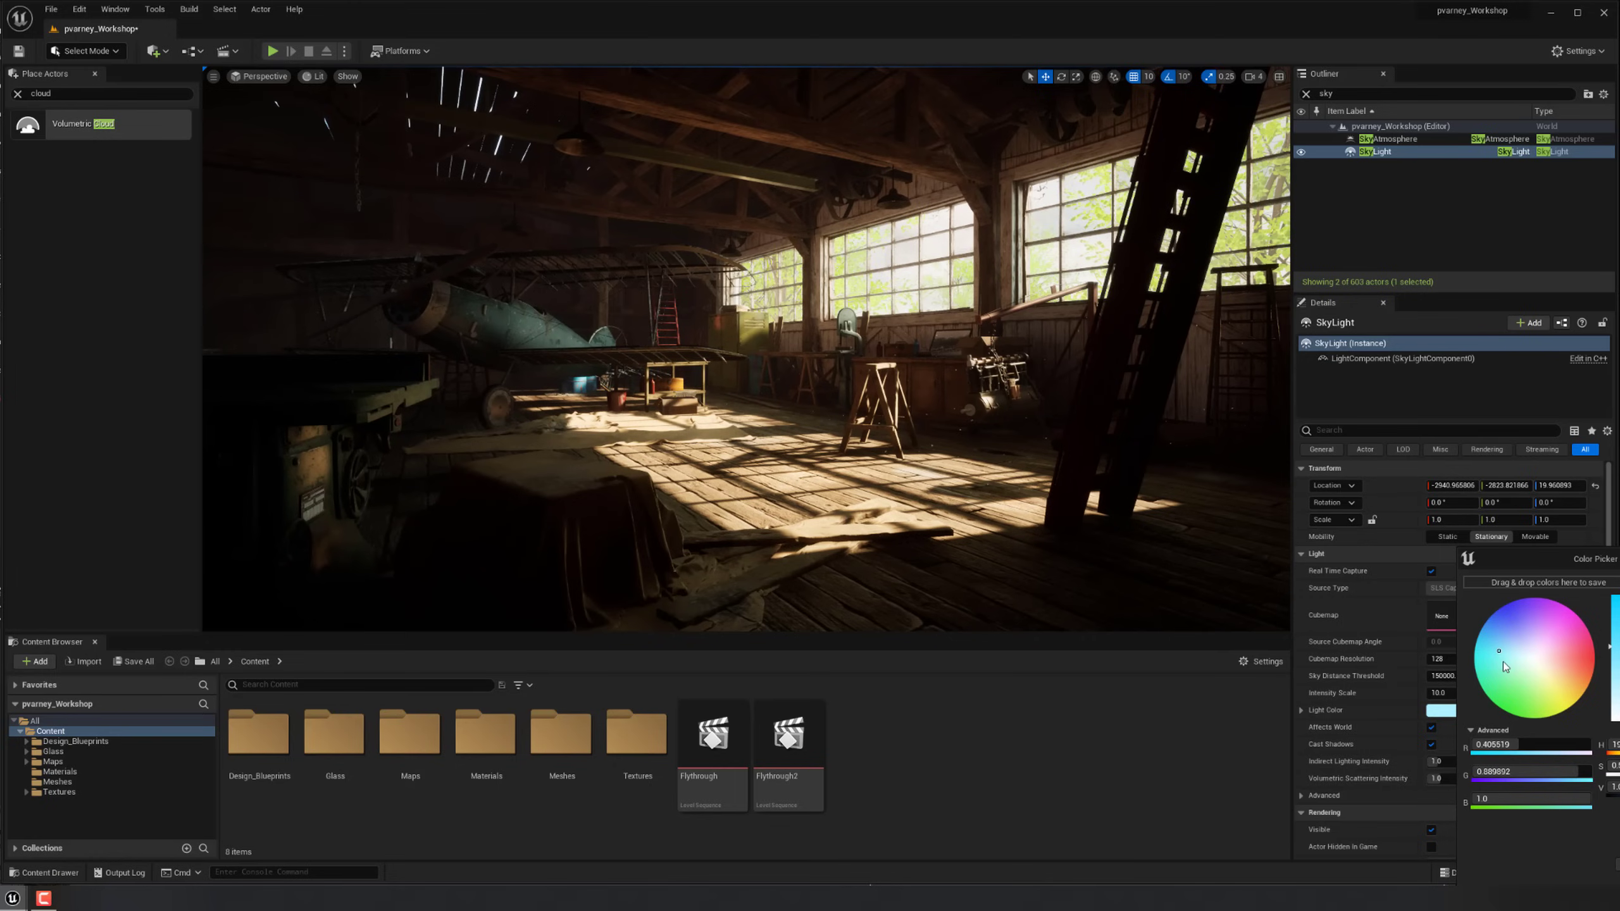
left_click(1503, 661)
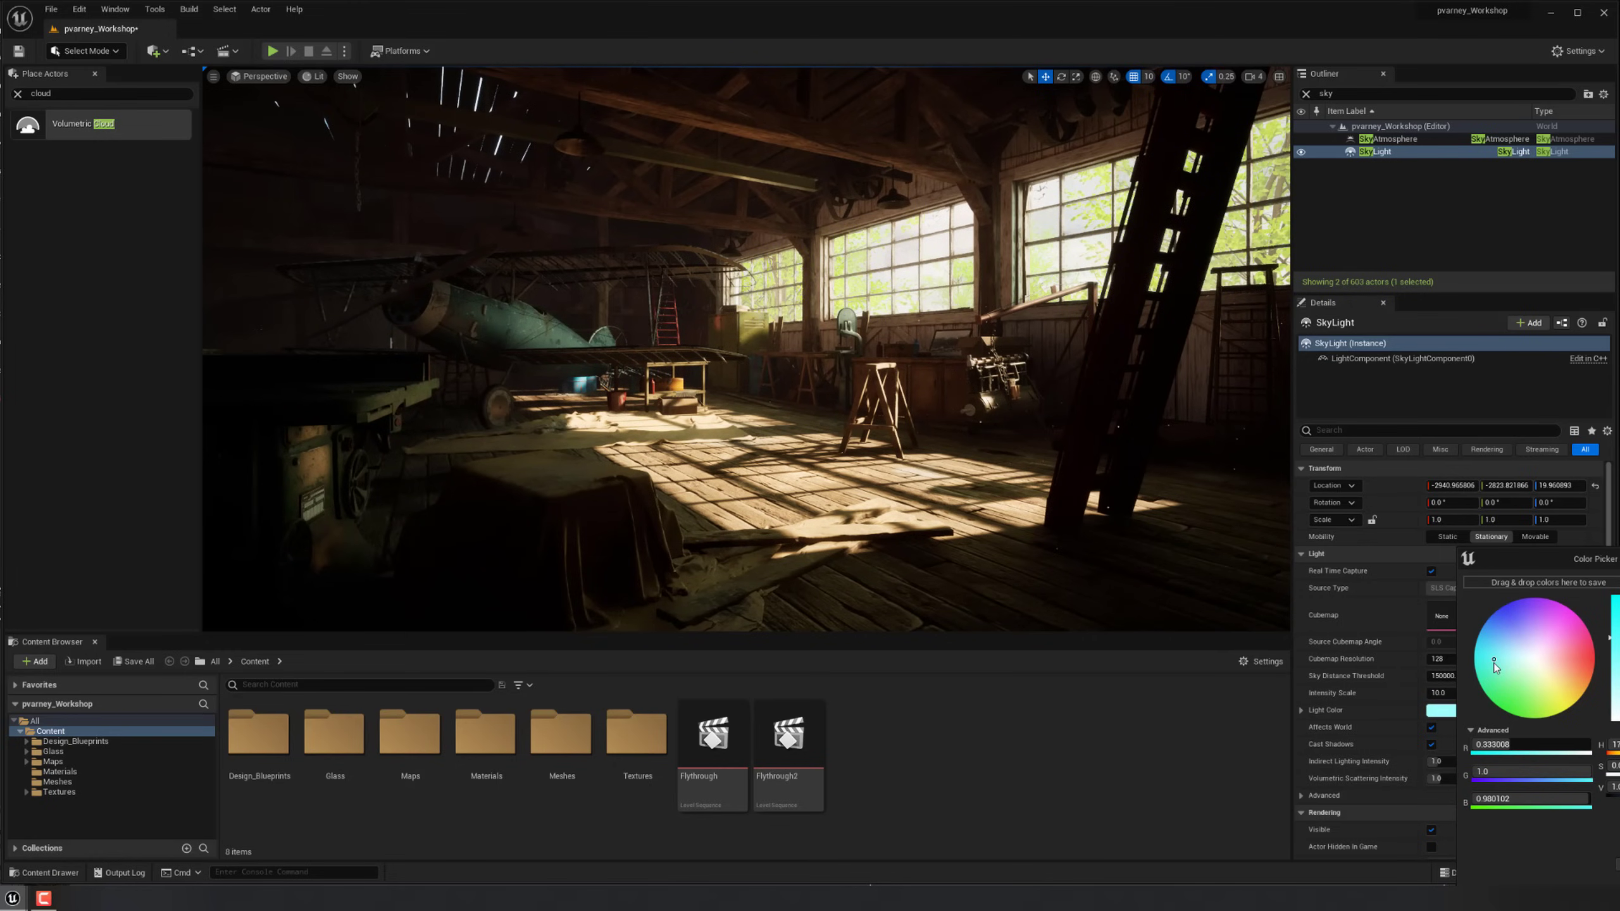
left_click(1577, 671)
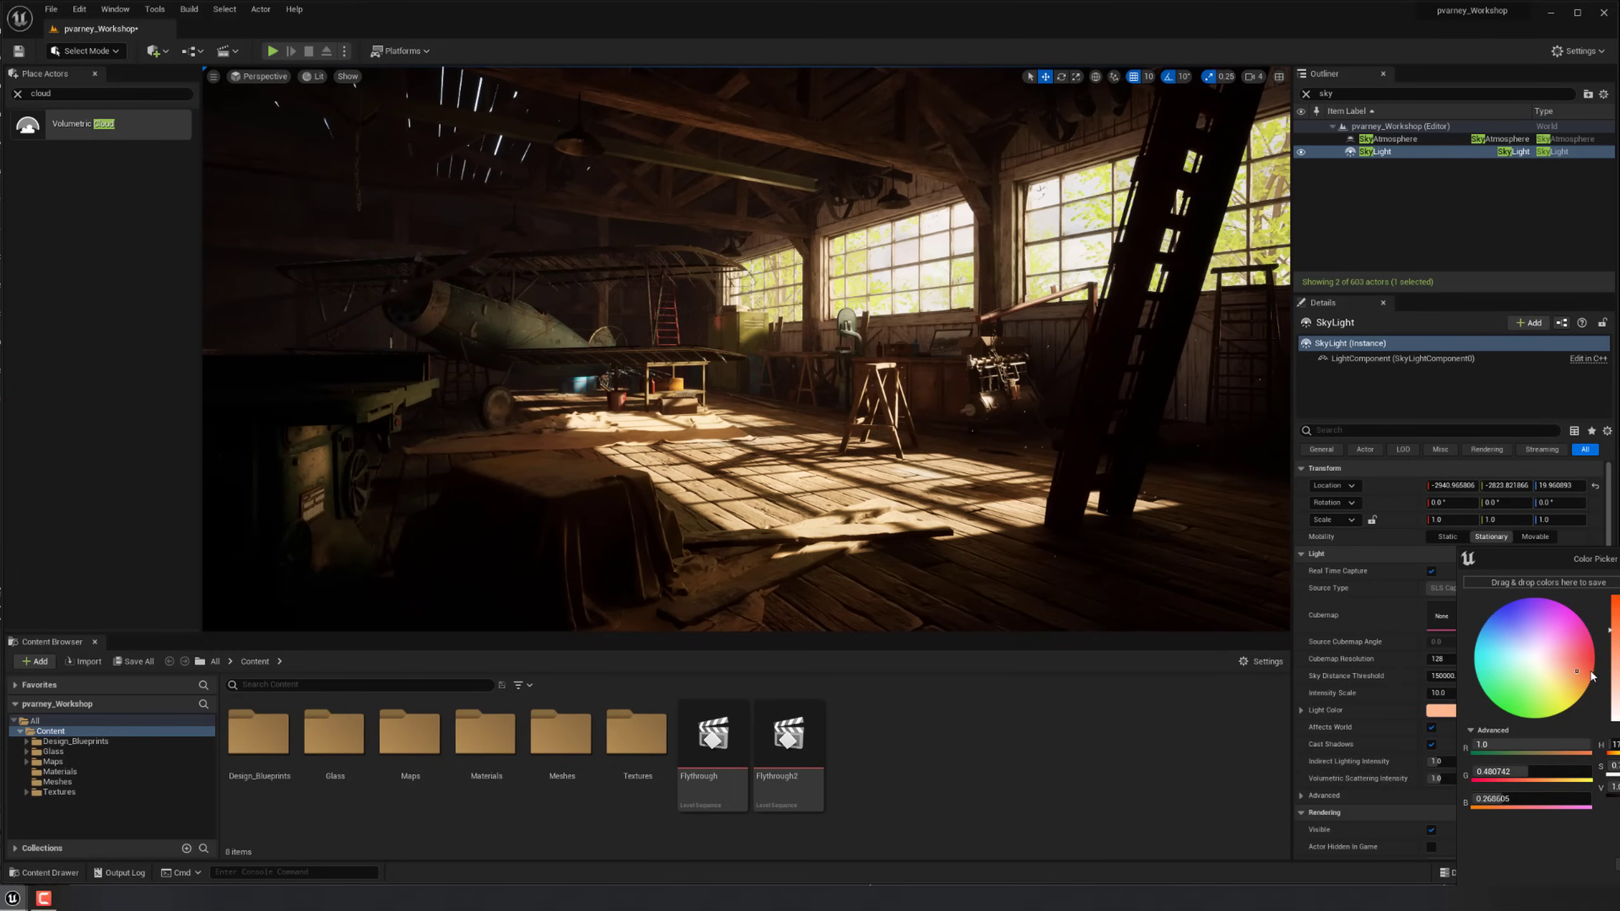
Compare with the reference image Beauty_02.jpg and set the SkyLight's color to blue with red 0.263, green 0.589 and blue 1.0.
key("alt+Tab")
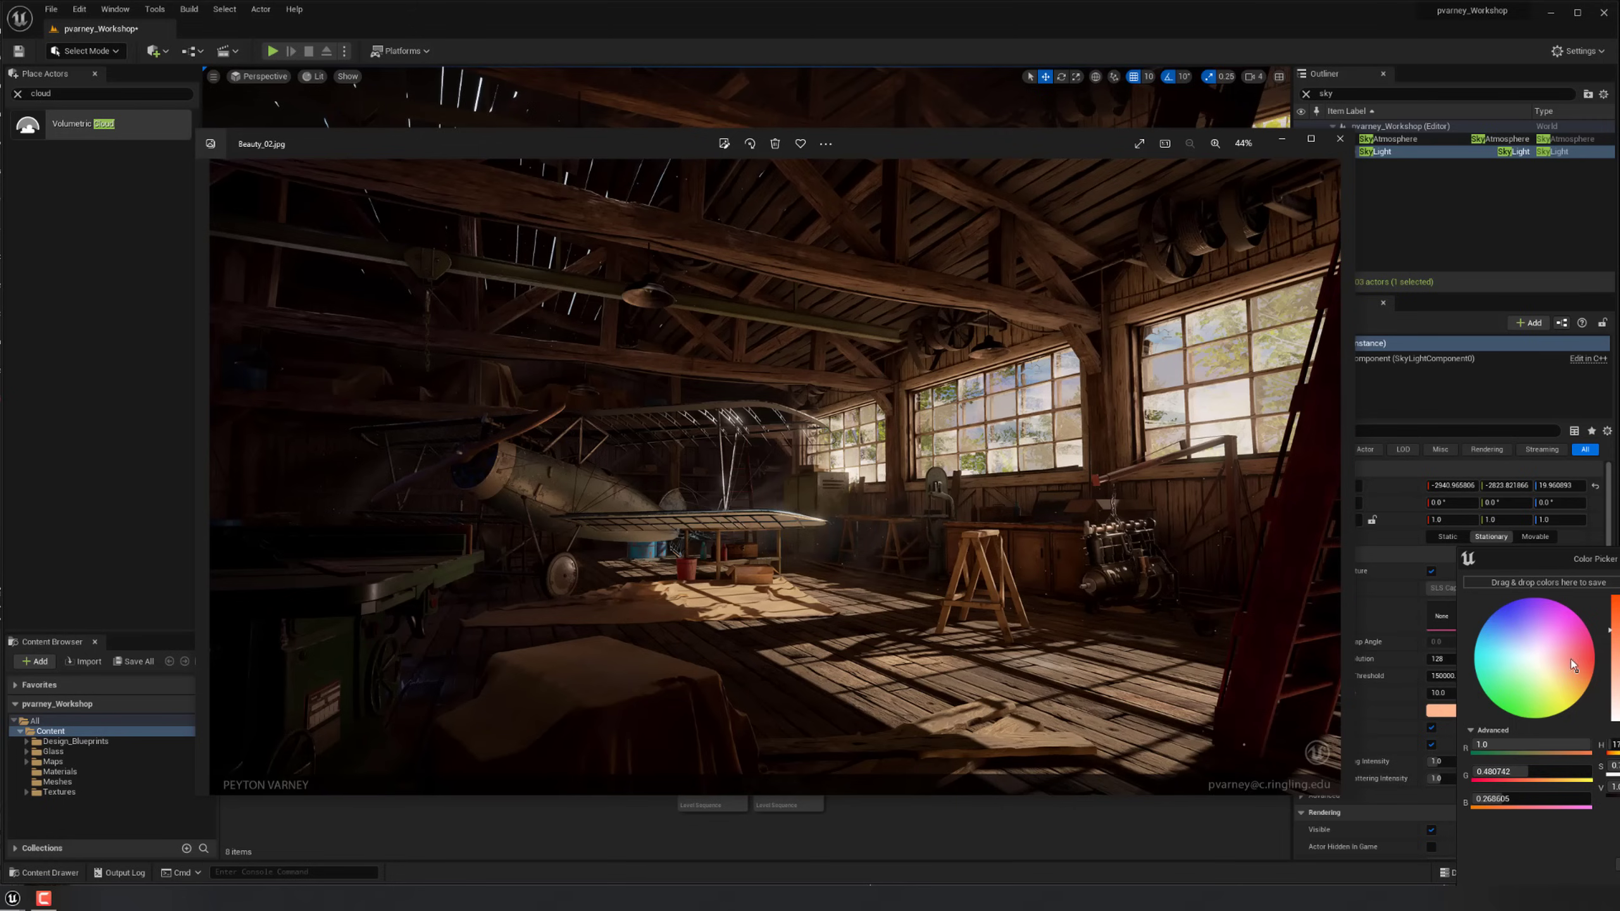
mouse_move(1570, 659)
left_mouse_down()
mouse_move(1511, 625)
mouse_move(1499, 636)
left_mouse_up()
left_click(1496, 624)
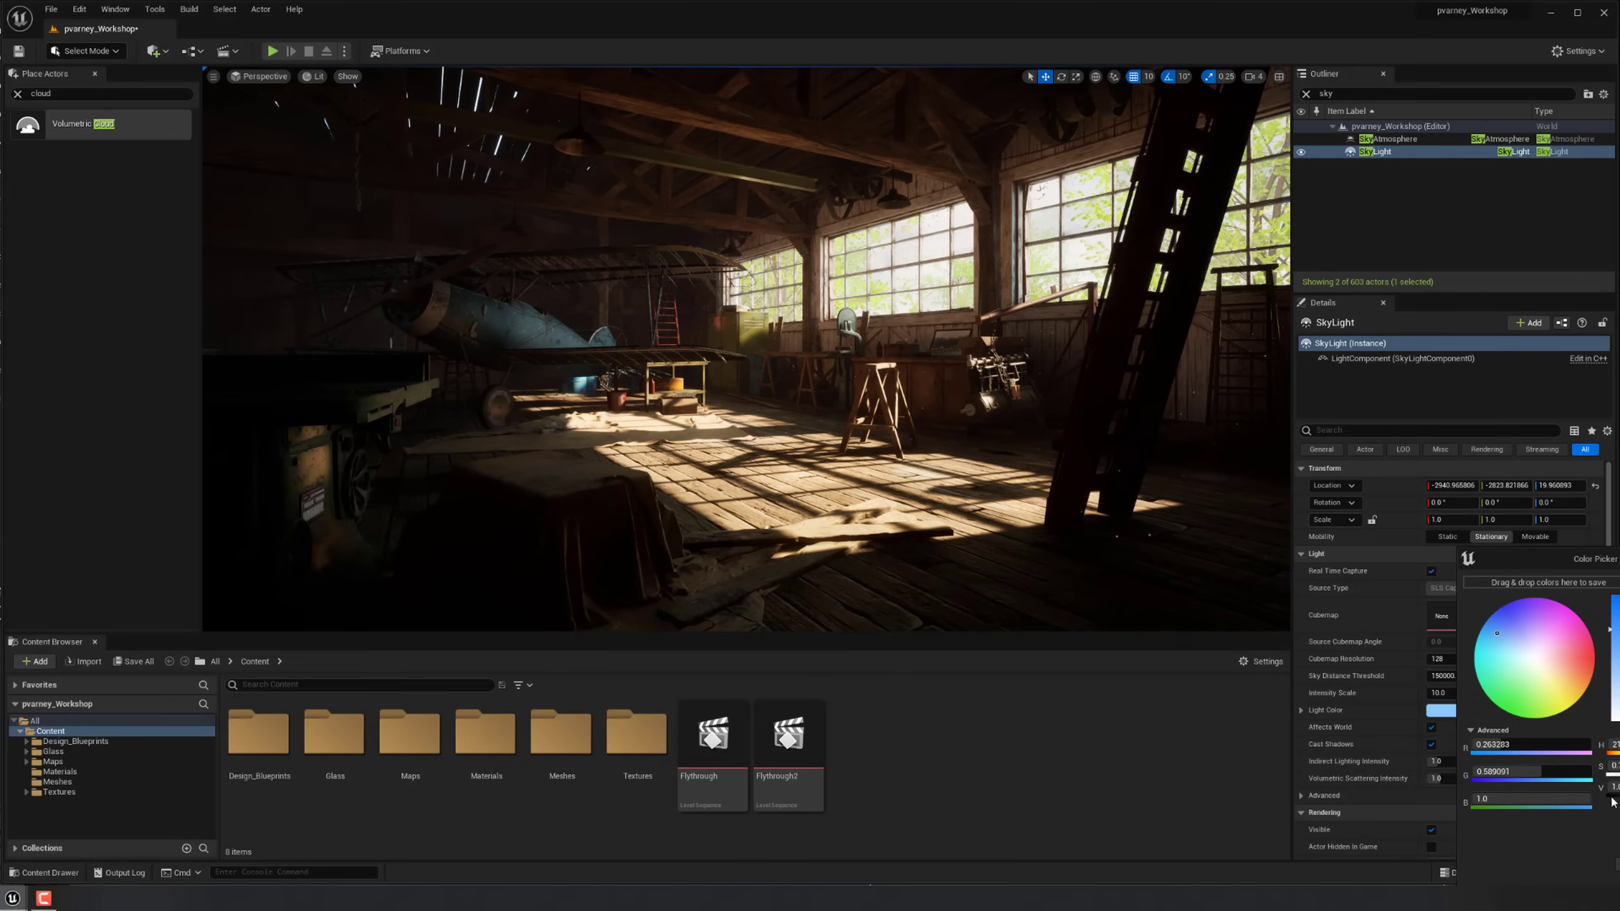
Apply the blue SkyLight color, then try a different intensity scale and undo that change.
left_click_drag(1577, 575, 1212, 480)
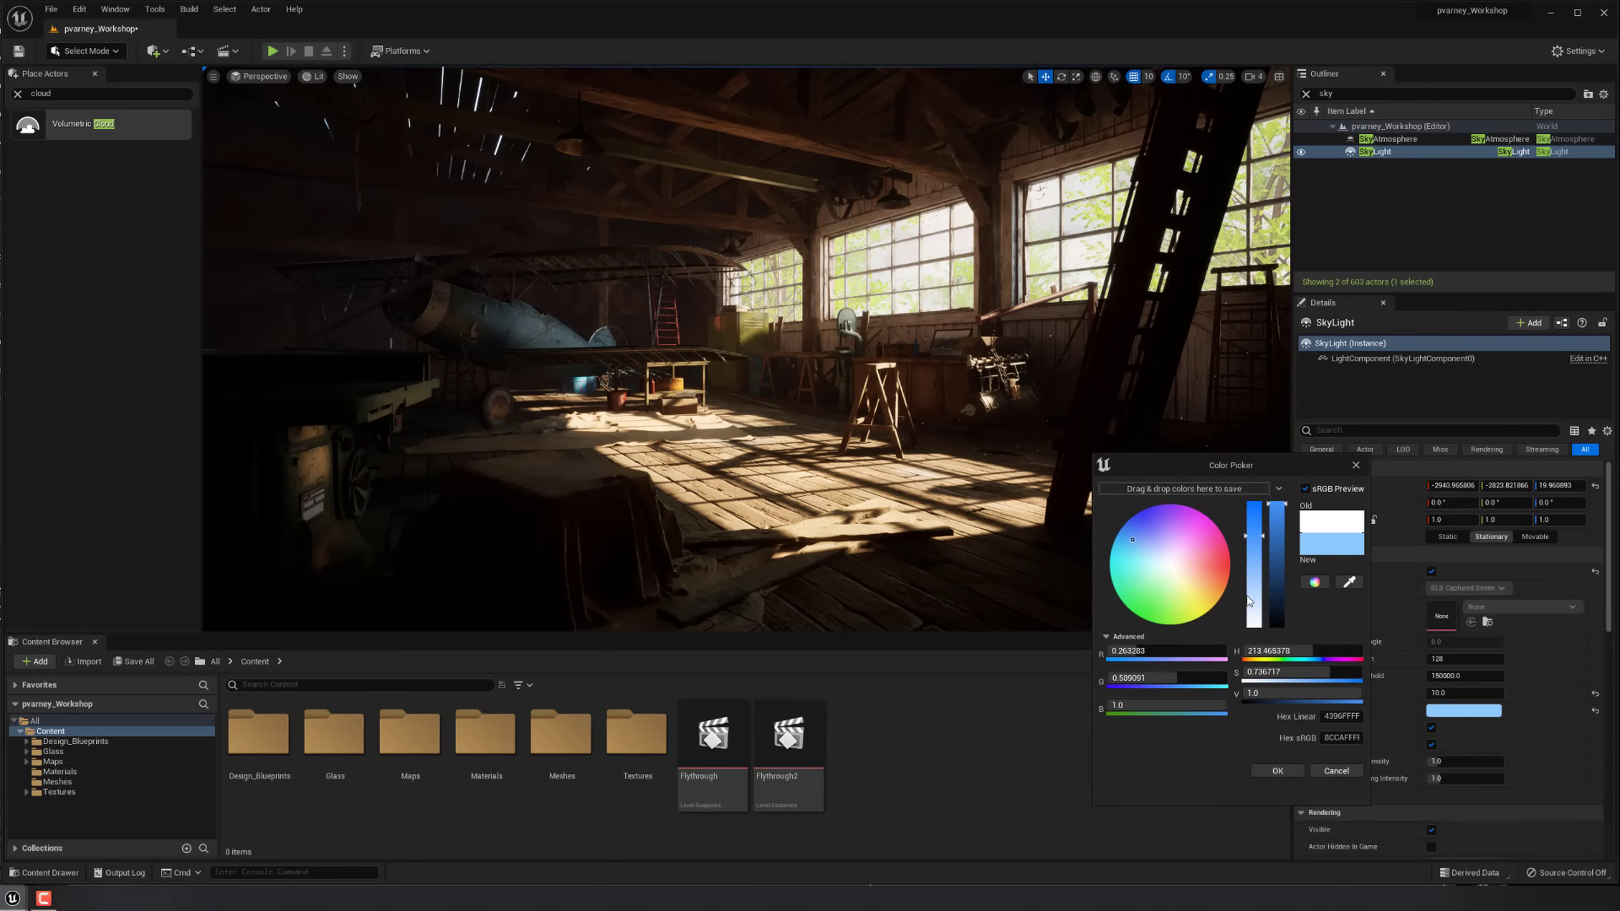
left_click(1277, 770)
left_click_drag(1460, 694, 1503, 695)
key("ctrl+z")
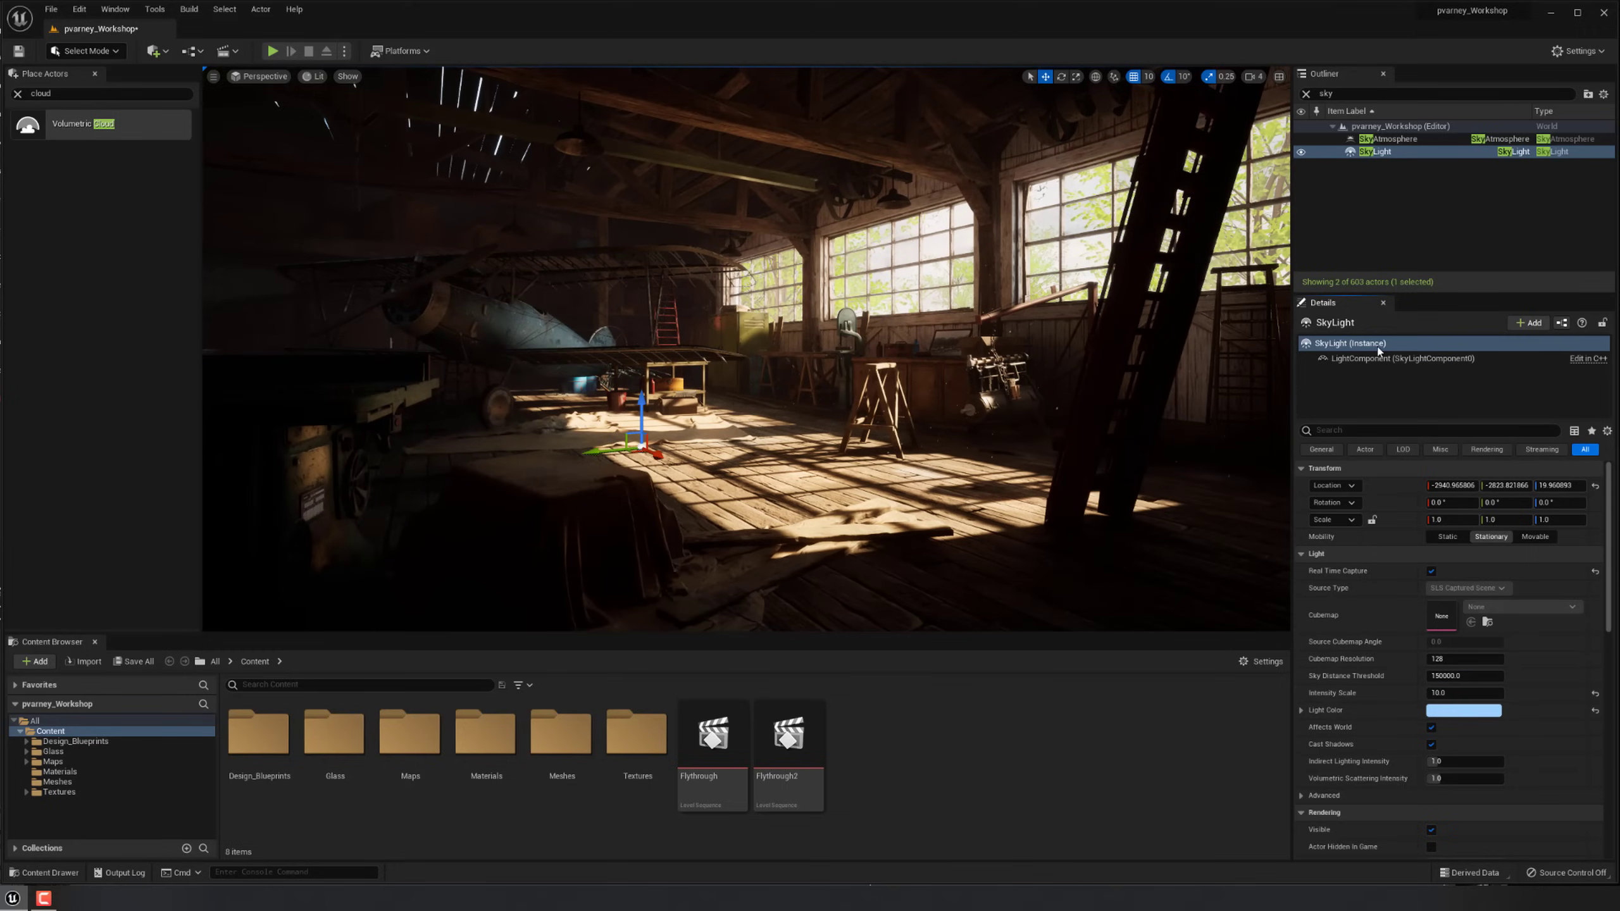
Focus on the SkyAtmosphere, return to the workshop interior and toggle its visibility to compare the lighting.
double_click(1408, 139)
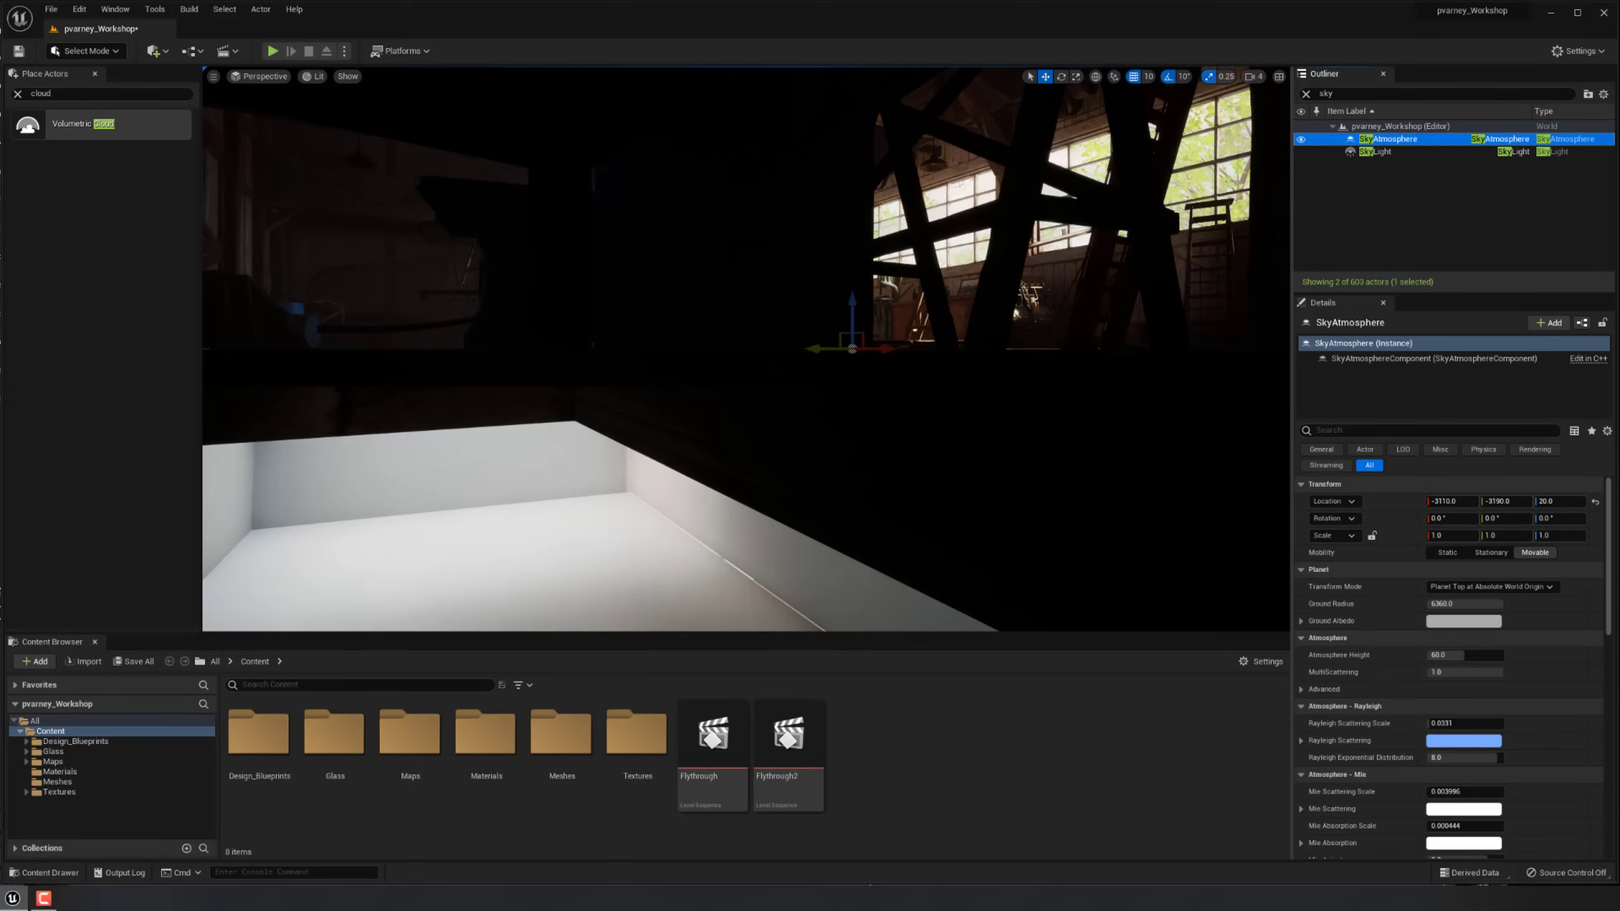
key("w")
right_click_drag(1020, 288, 1081, 276)
key("s")
left_click(1301, 140)
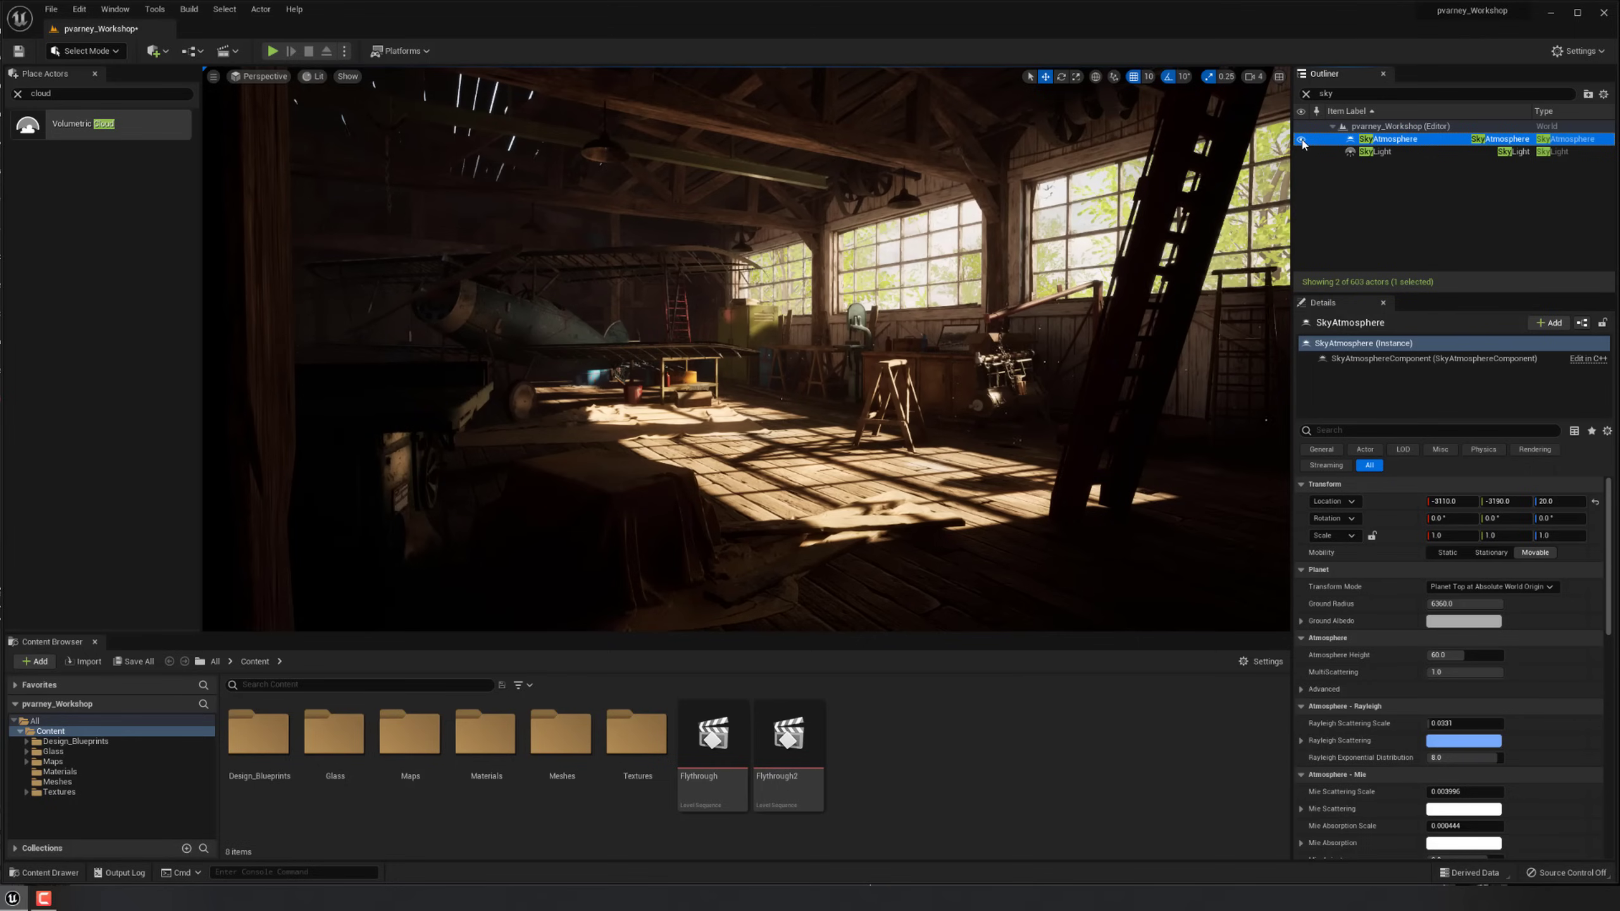
Try other Rayleigh scattering colors on the SkyAtmosphere, including cyan with red 0.0, green 0.764 and blue 1.0, and discard them.
scroll(1359, 670, "down", 3)
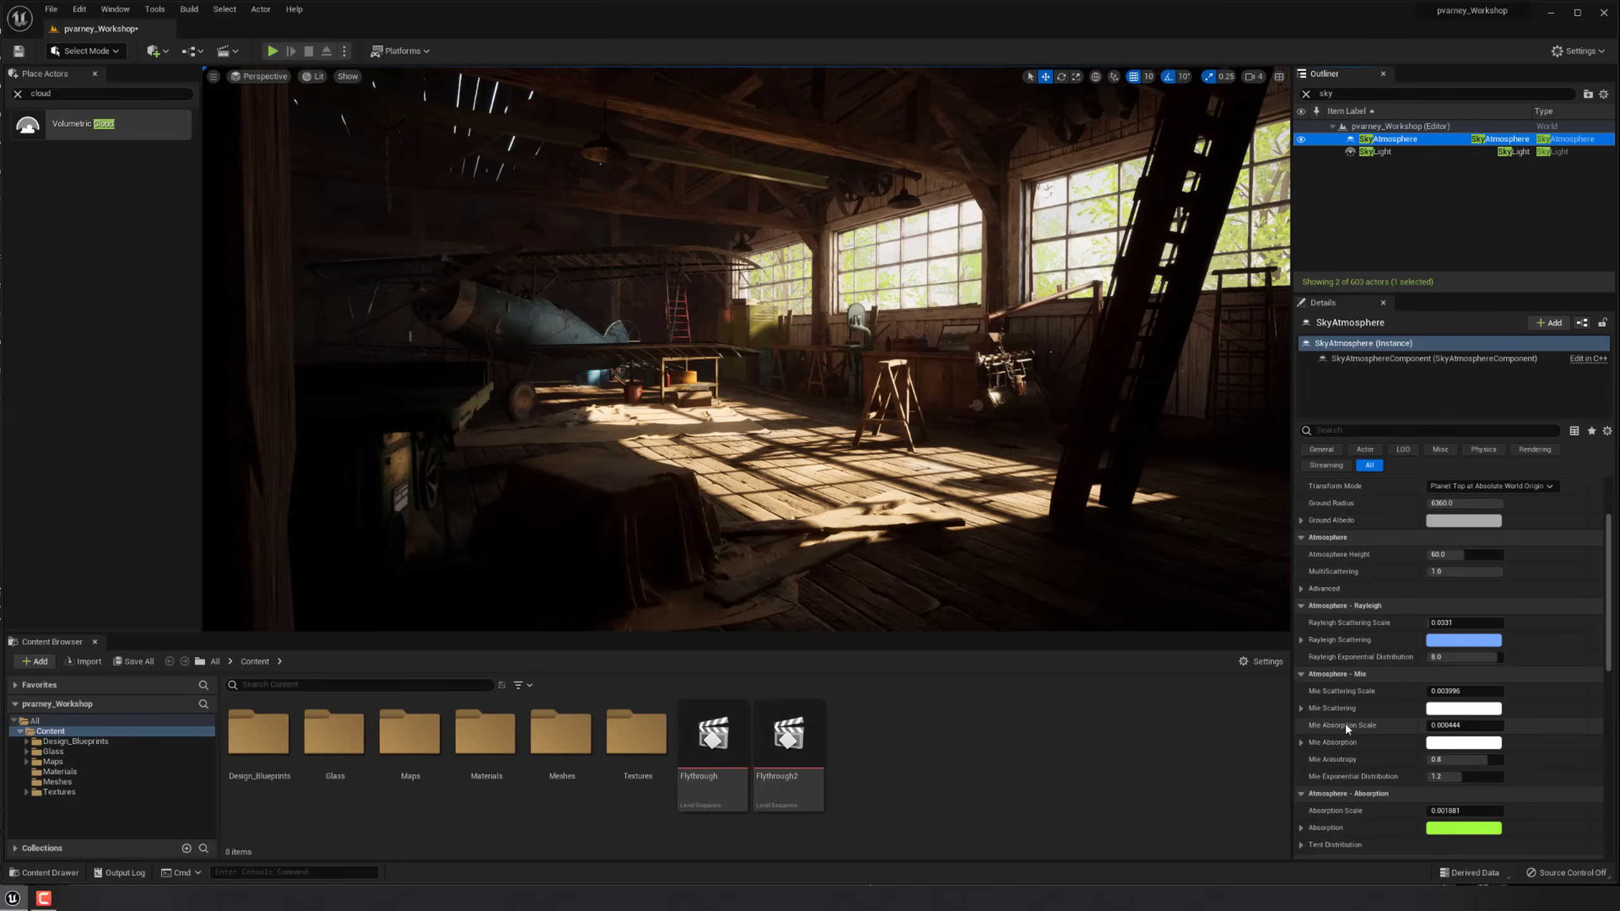
scroll(1403, 644, "down", 2)
left_click(1451, 606)
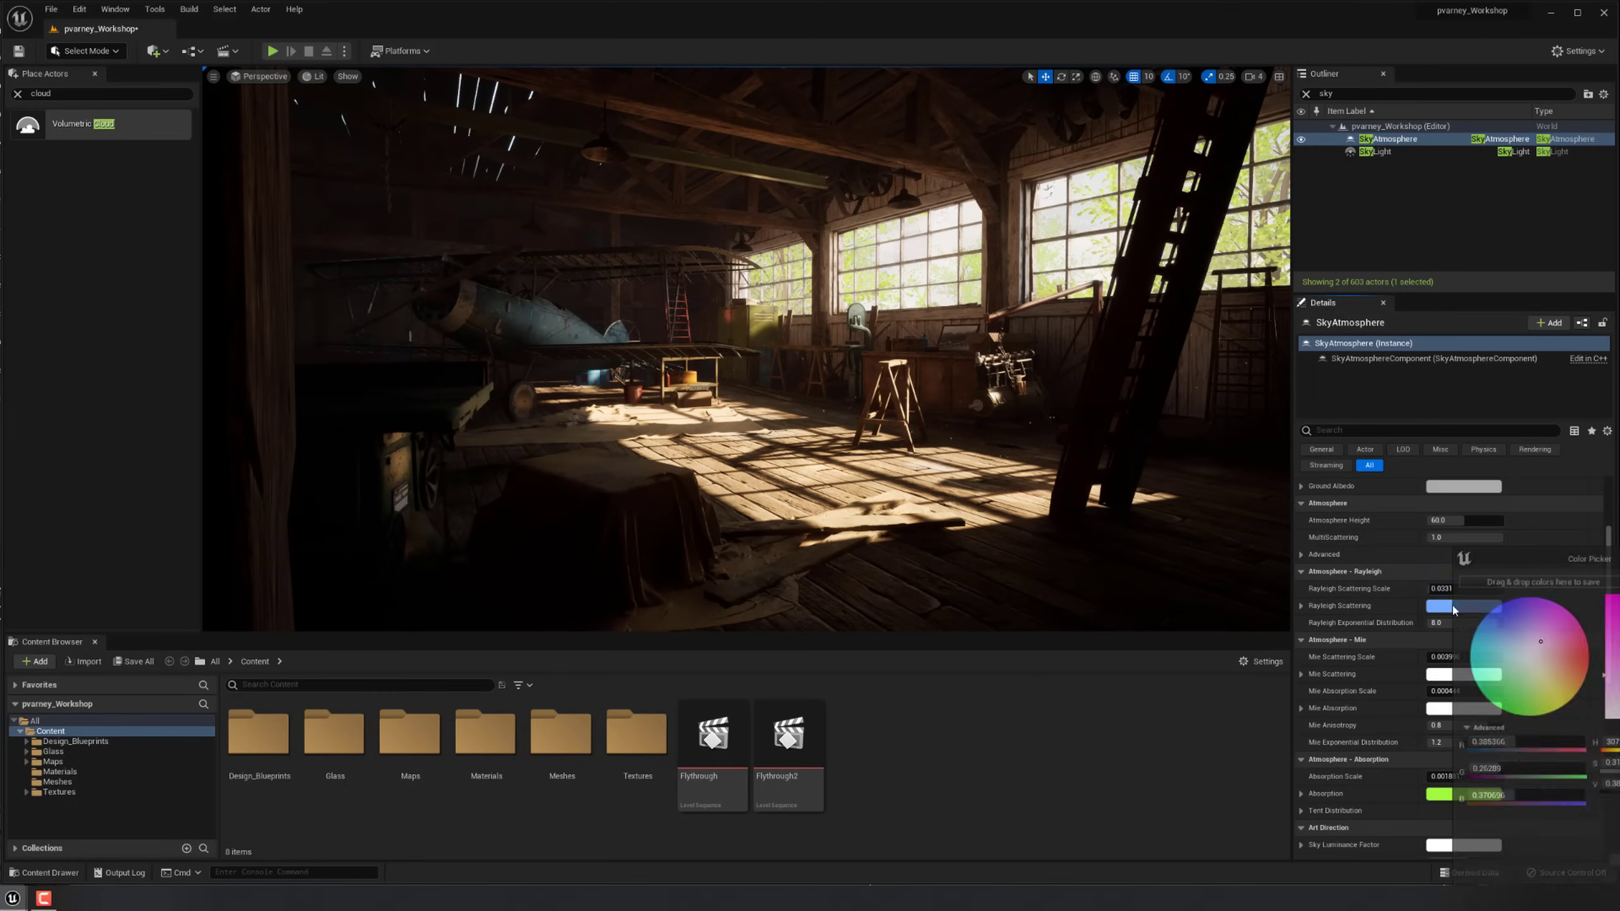
mouse_move(1493, 631)
left_mouse_down()
mouse_move(1558, 640)
mouse_move(1479, 662)
mouse_move(1467, 644)
left_mouse_up()
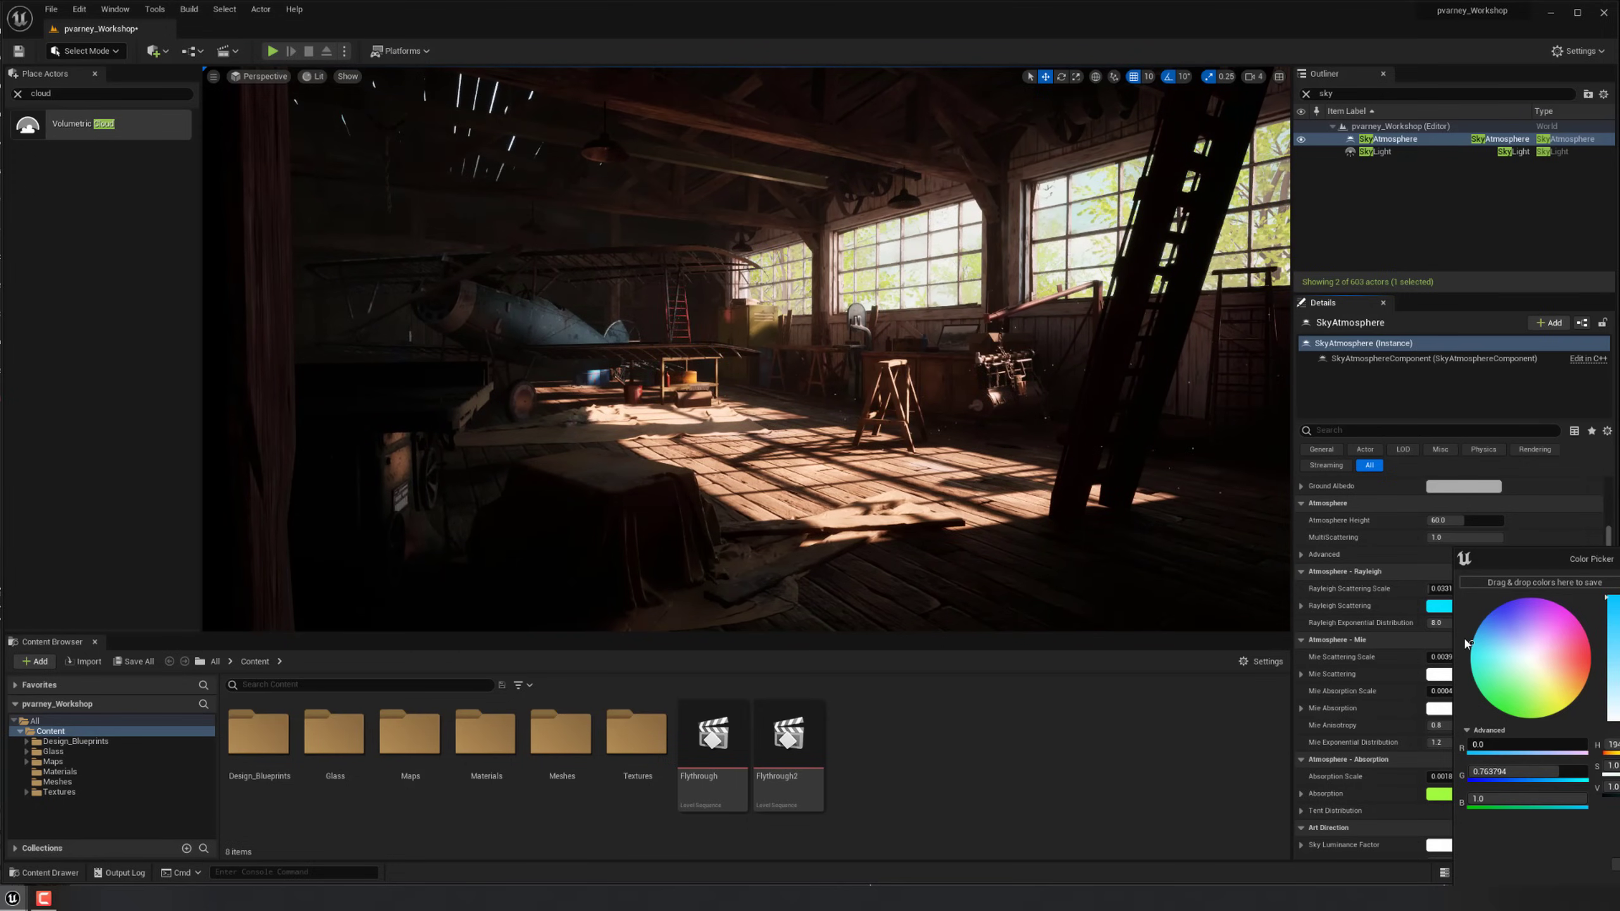
left_click_drag(1583, 568, 1349, 498)
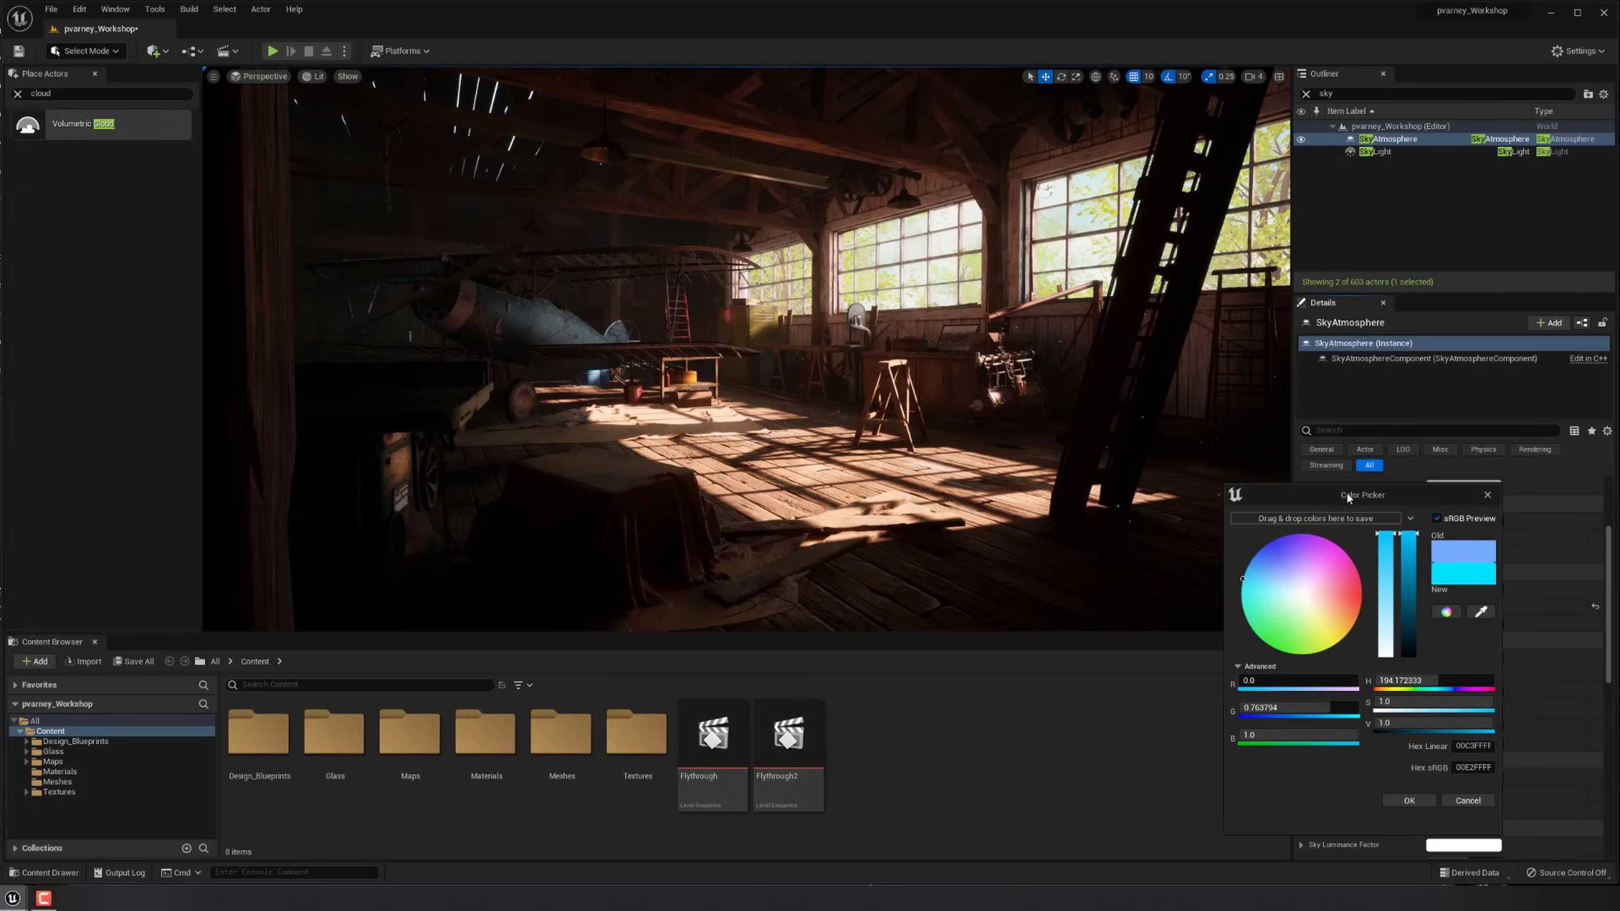
left_click(1469, 800)
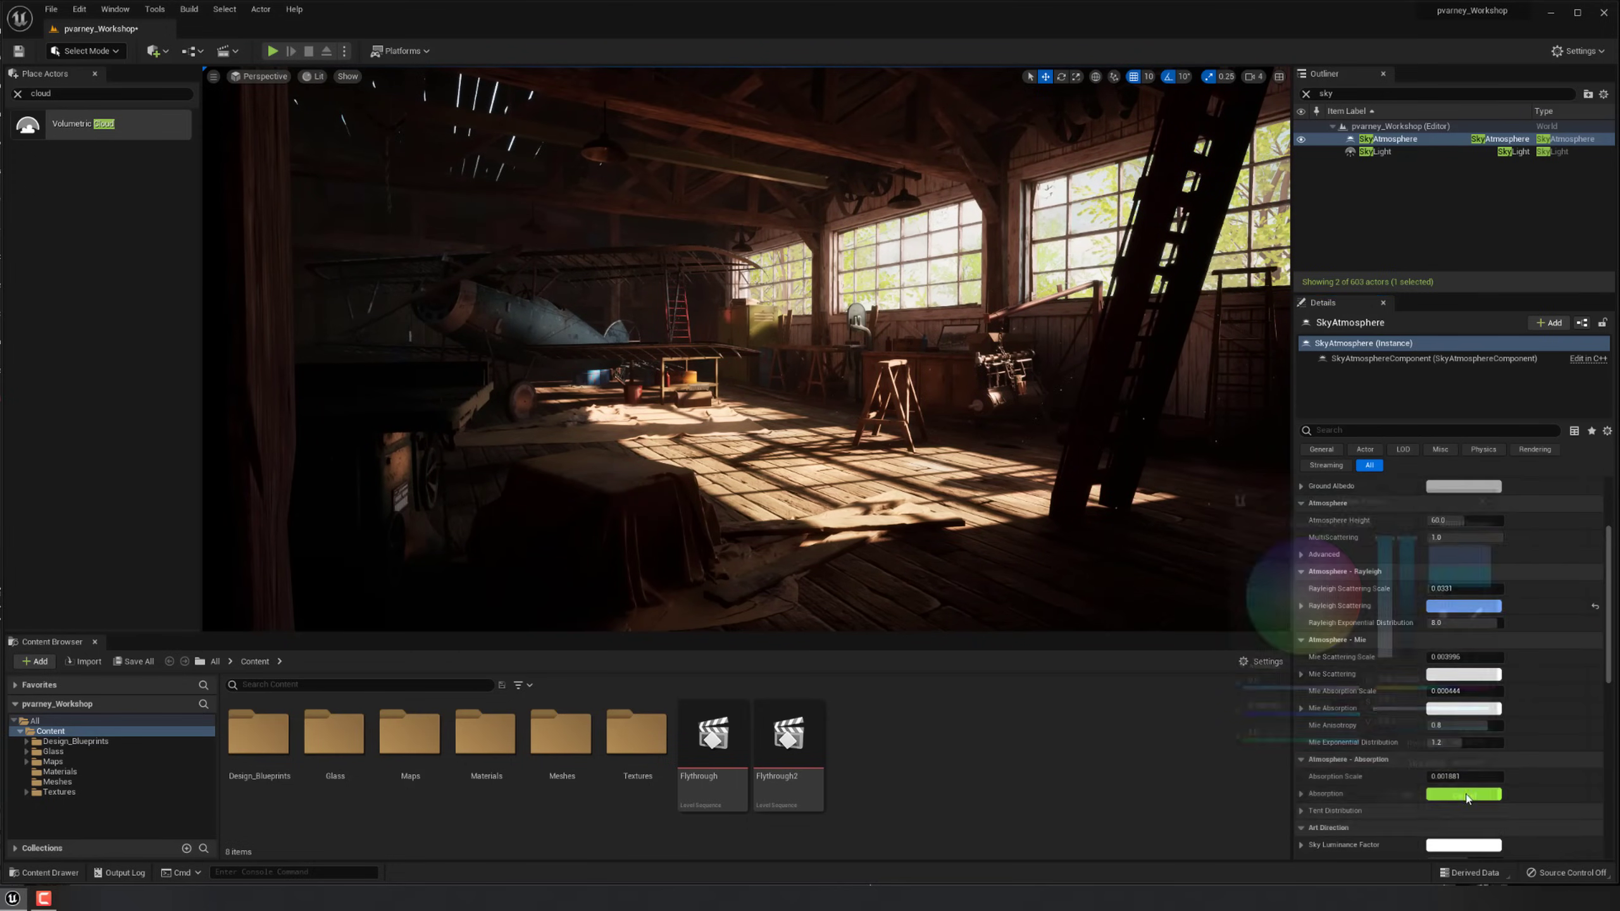
left_click(1456, 609)
left_click_drag(1573, 706, 1496, 625)
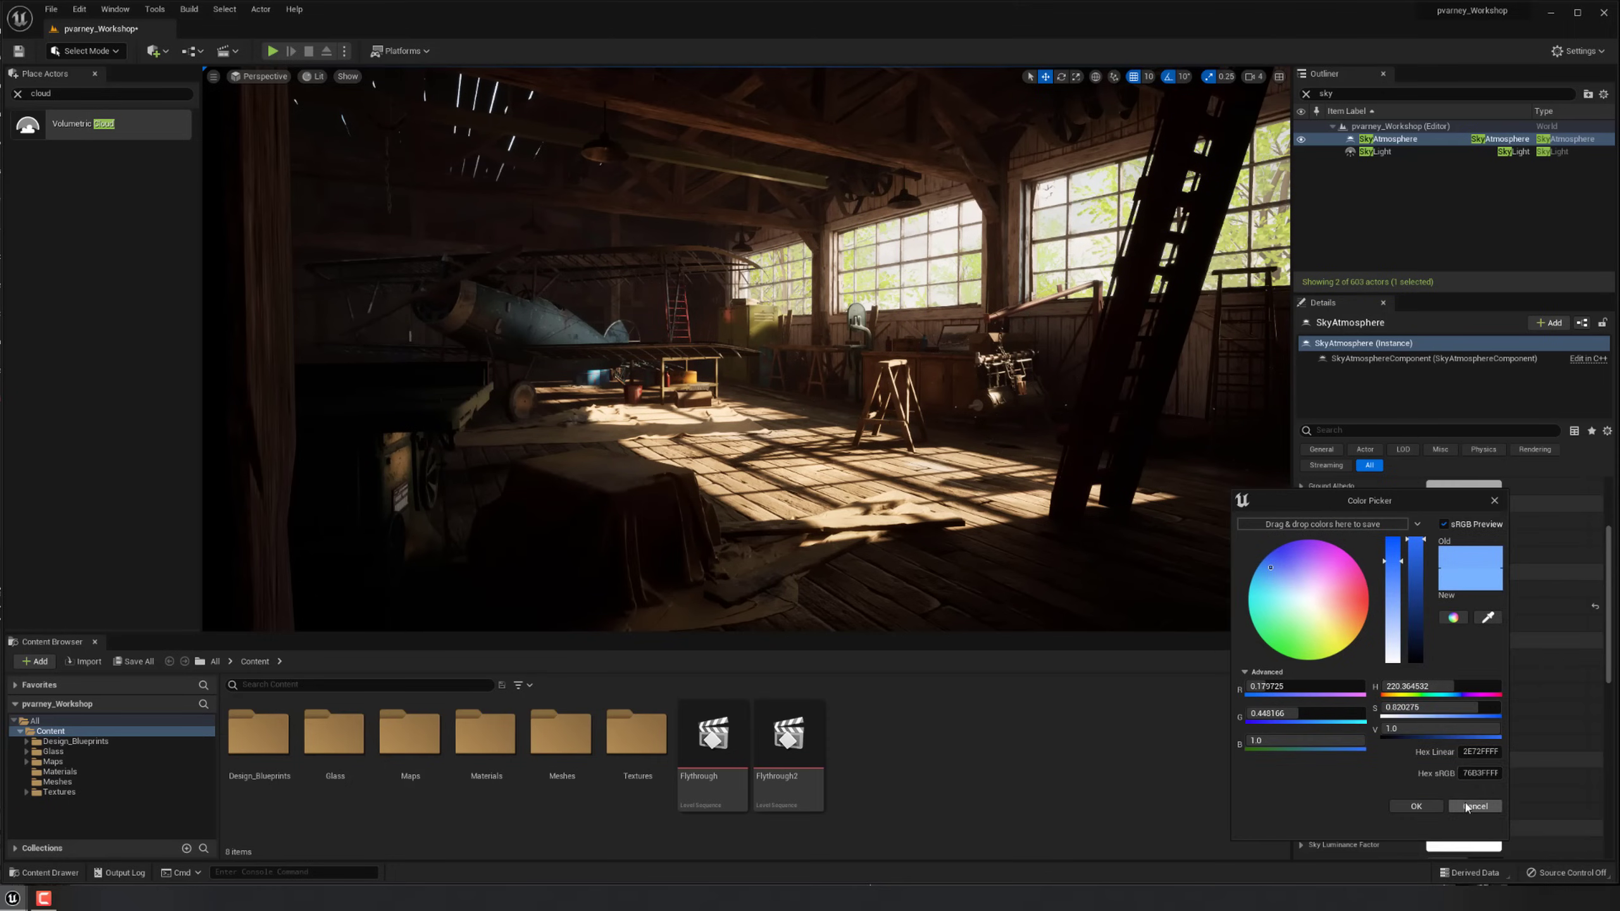
left_click(1470, 806)
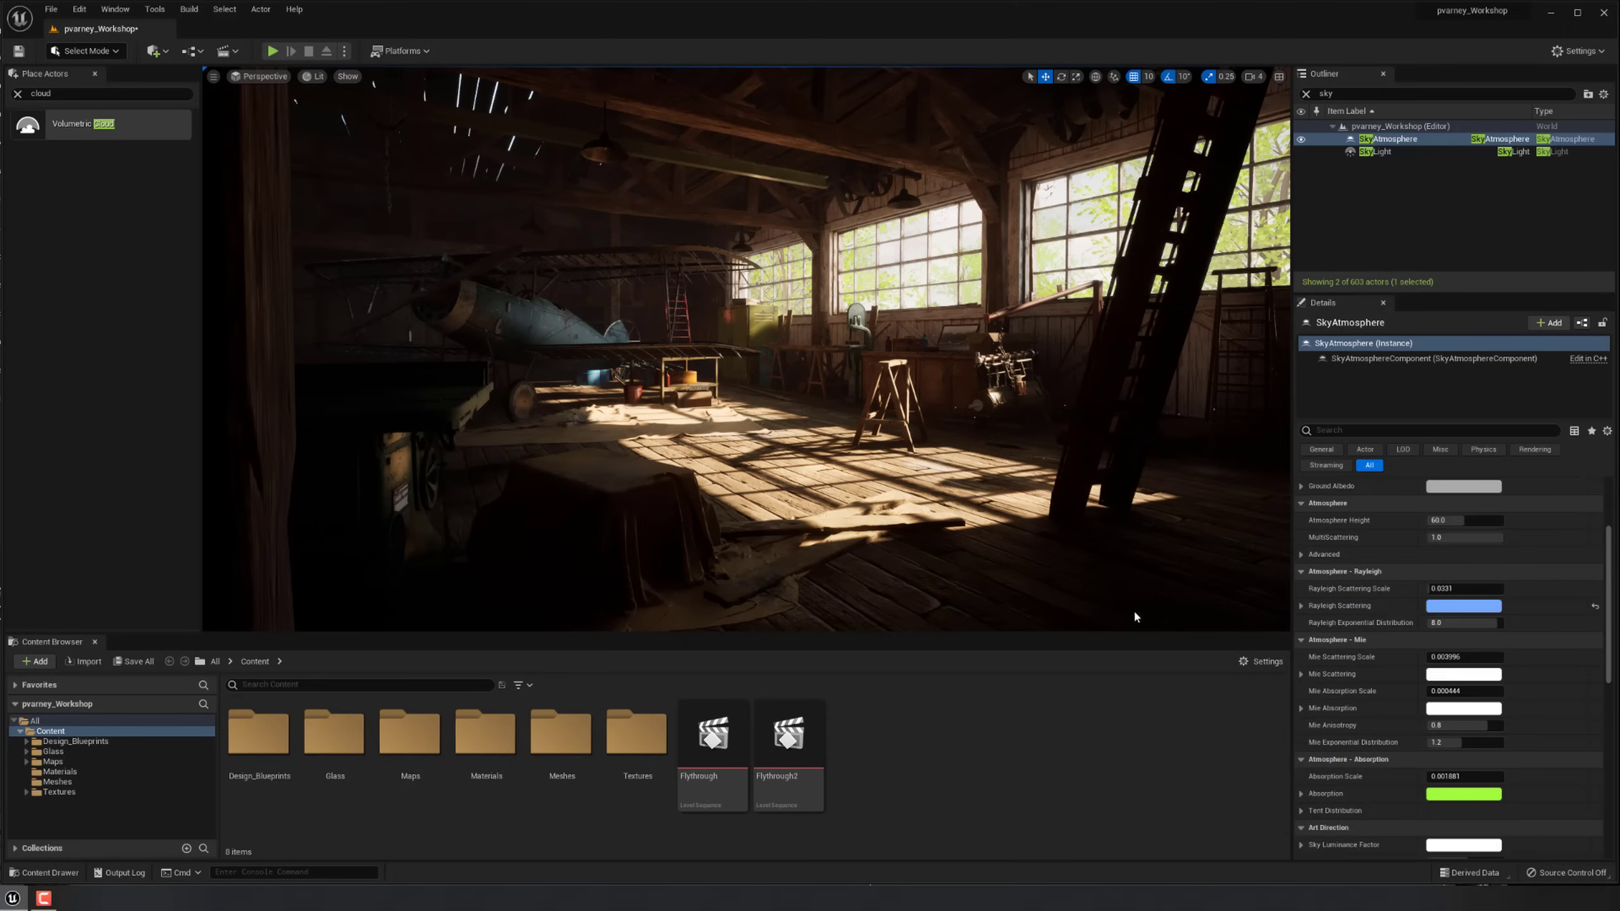
Find the DirectionalLight, set its intensity to 15 lux and check the lighting around the workshop interior.
left_click_drag(1017, 527, 1026, 511)
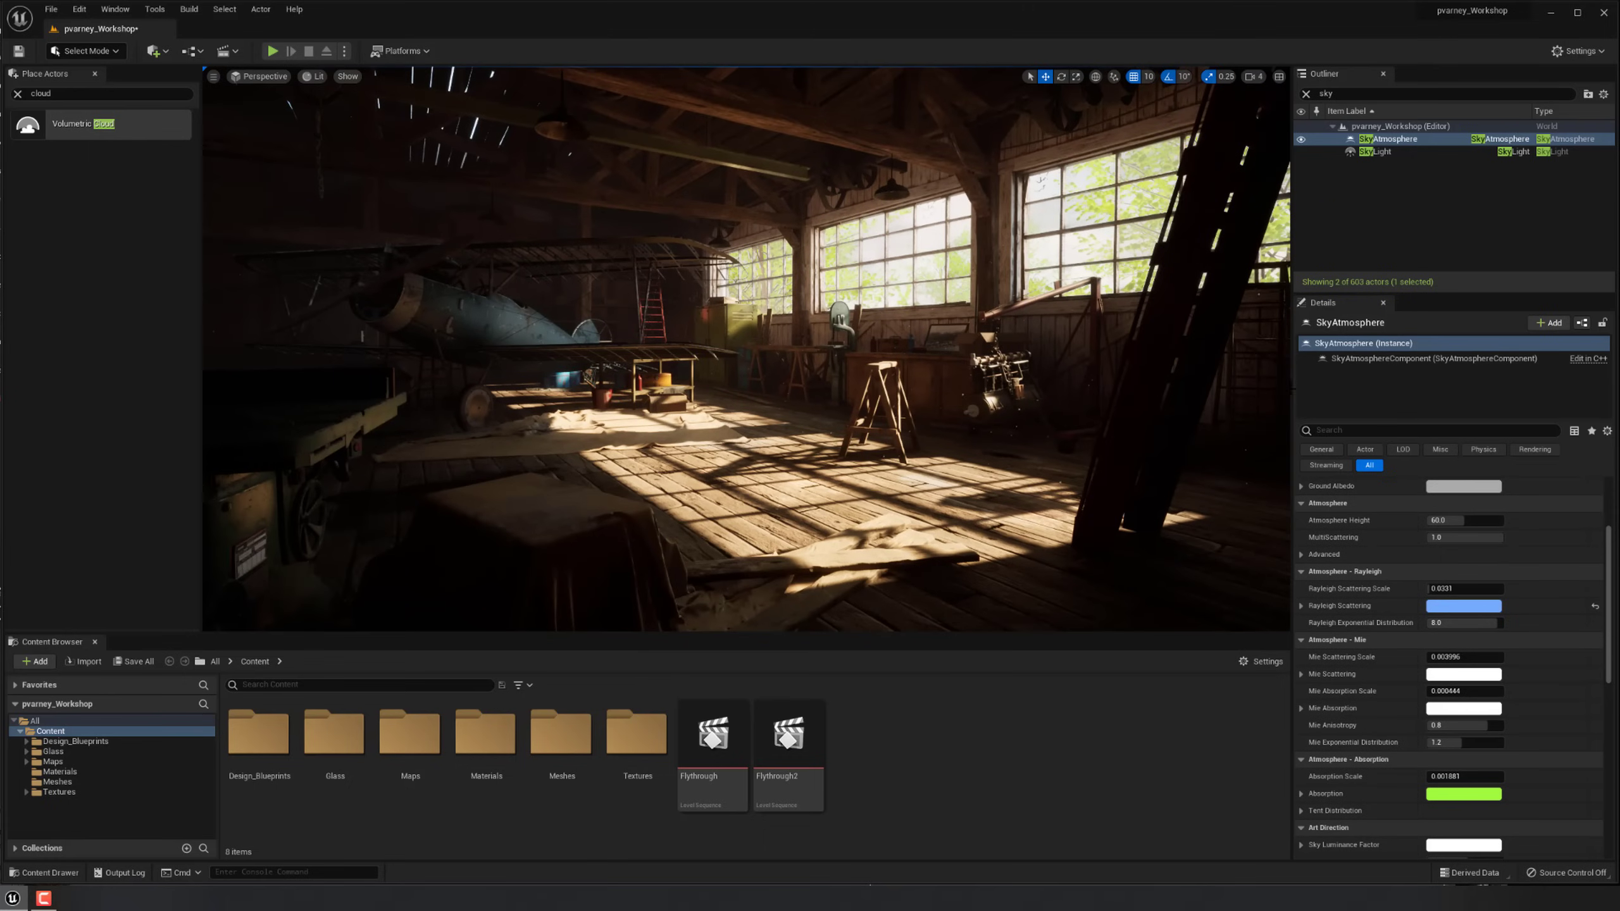
left_click(1306, 95)
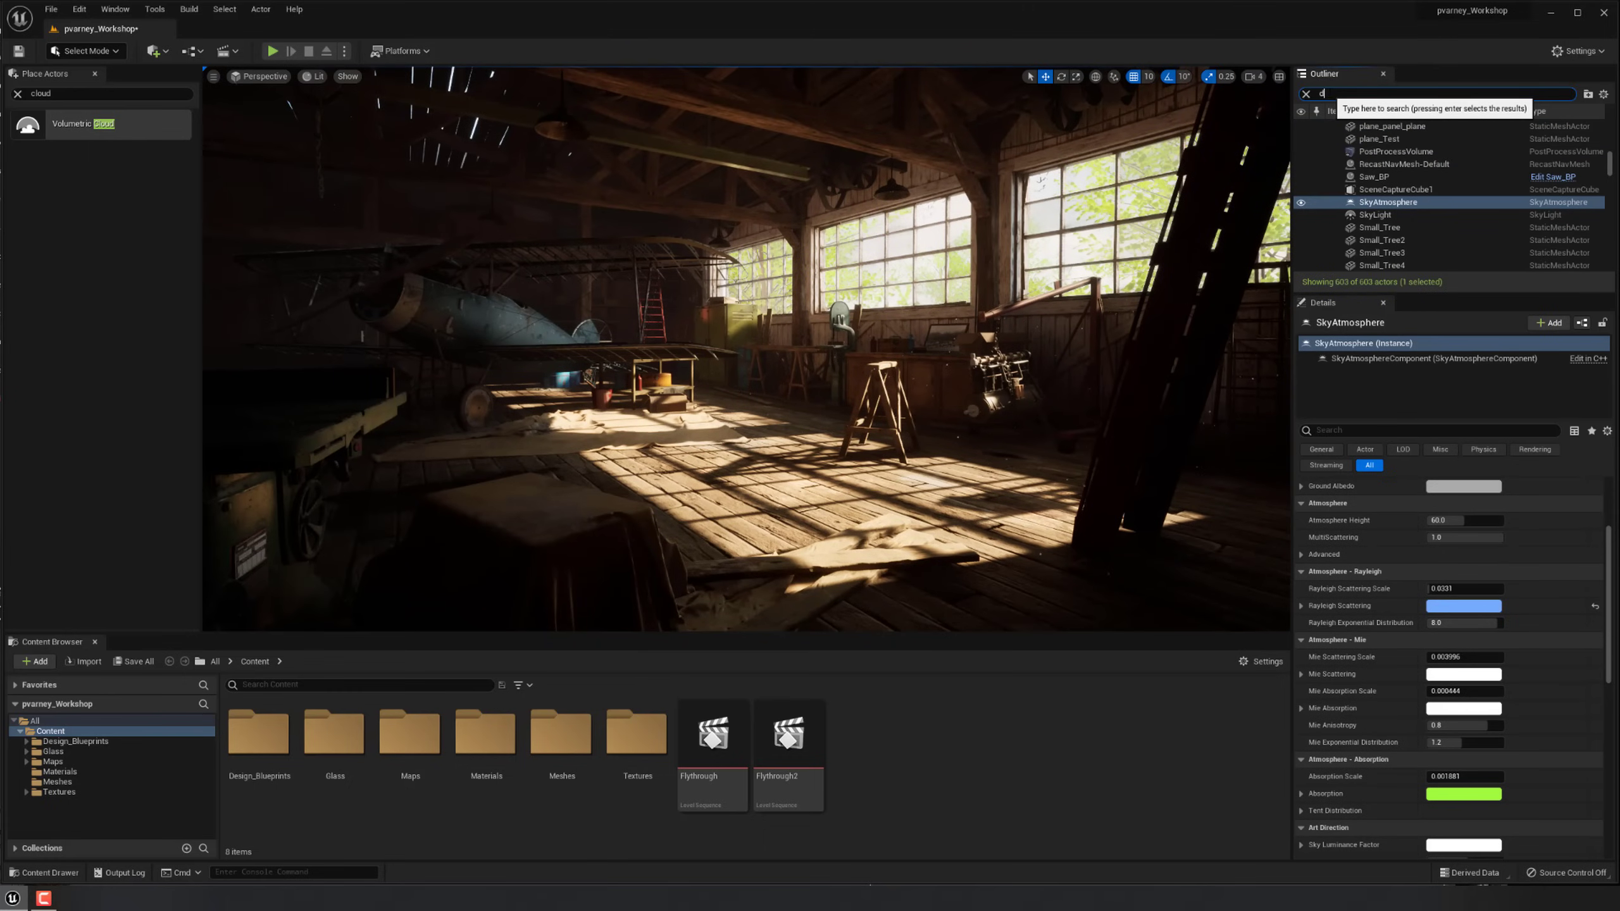
type("dire")
key("Return")
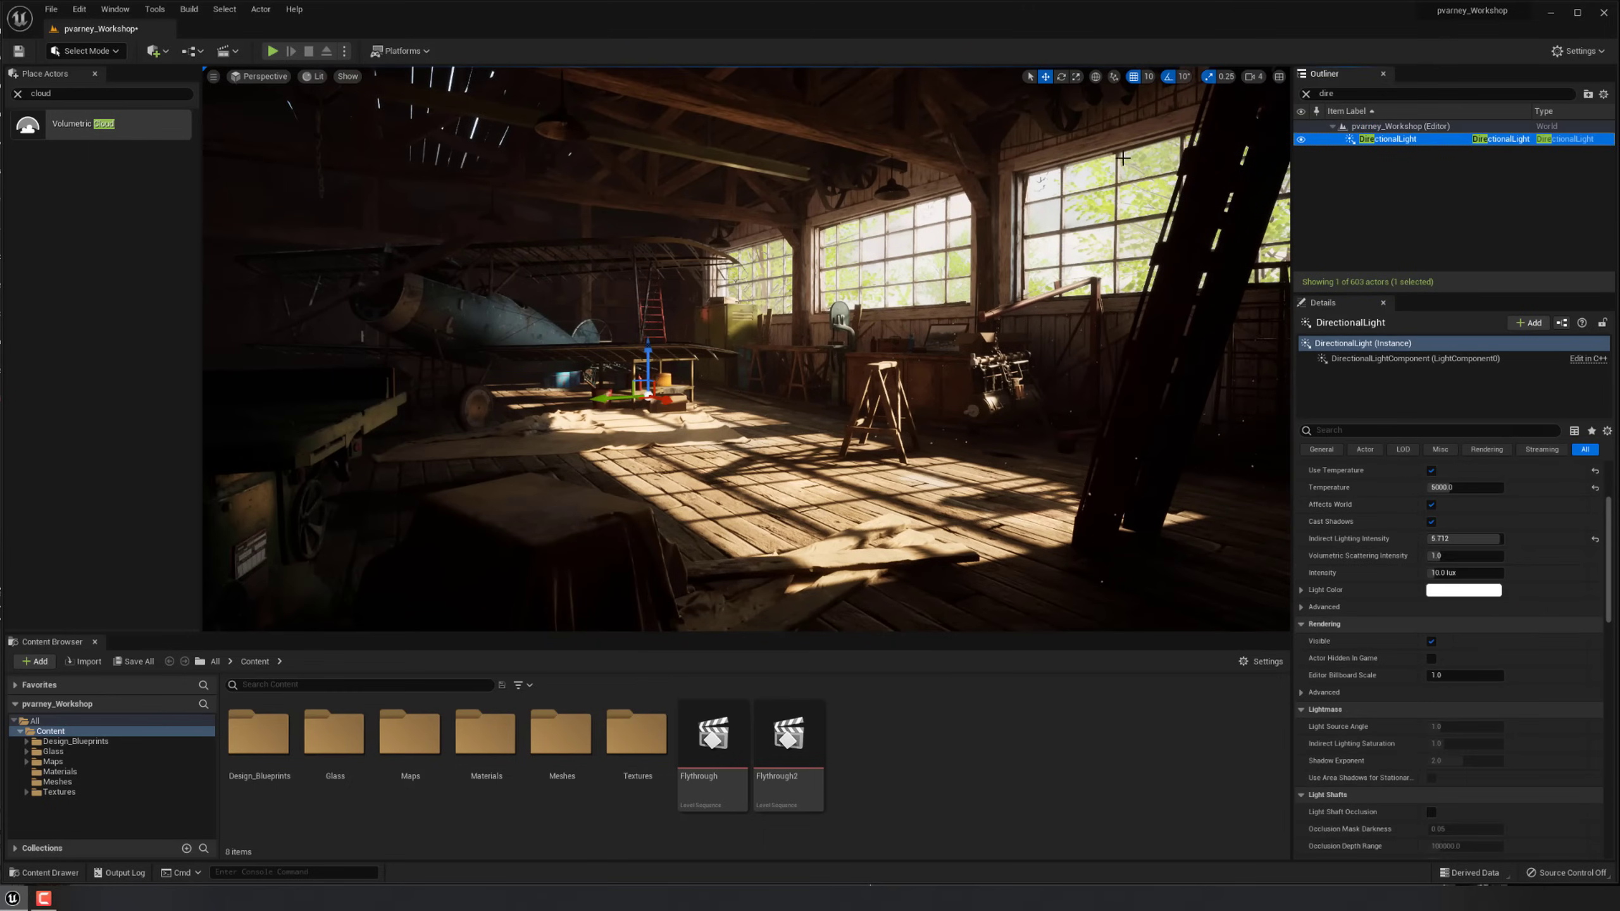
left_click(1443, 573)
type("1")
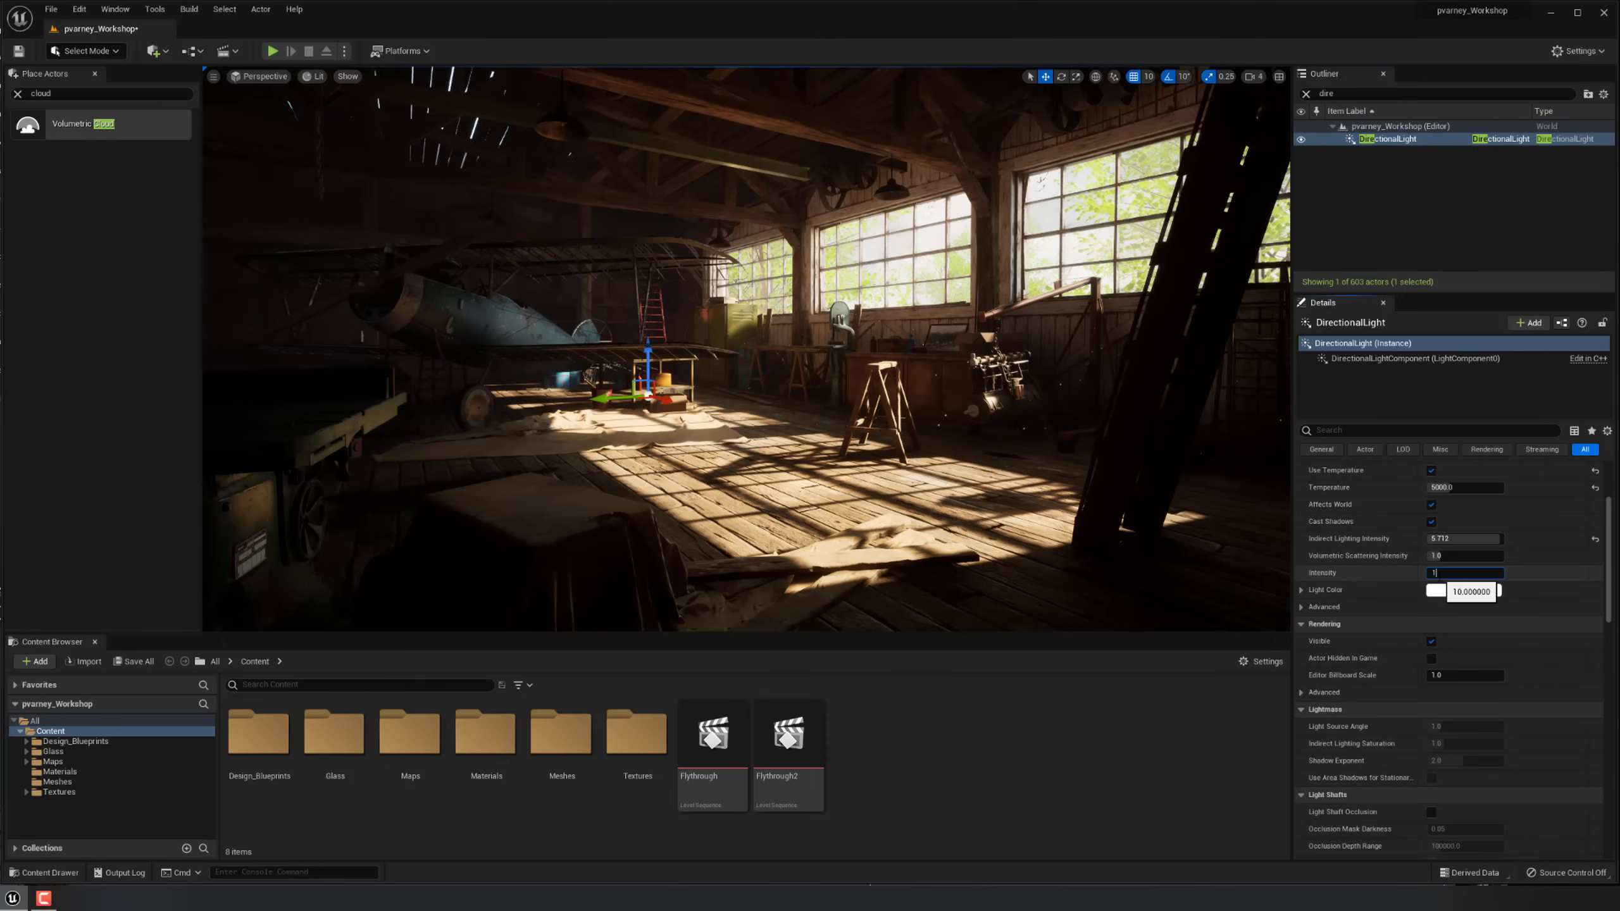
type("5")
key("Return")
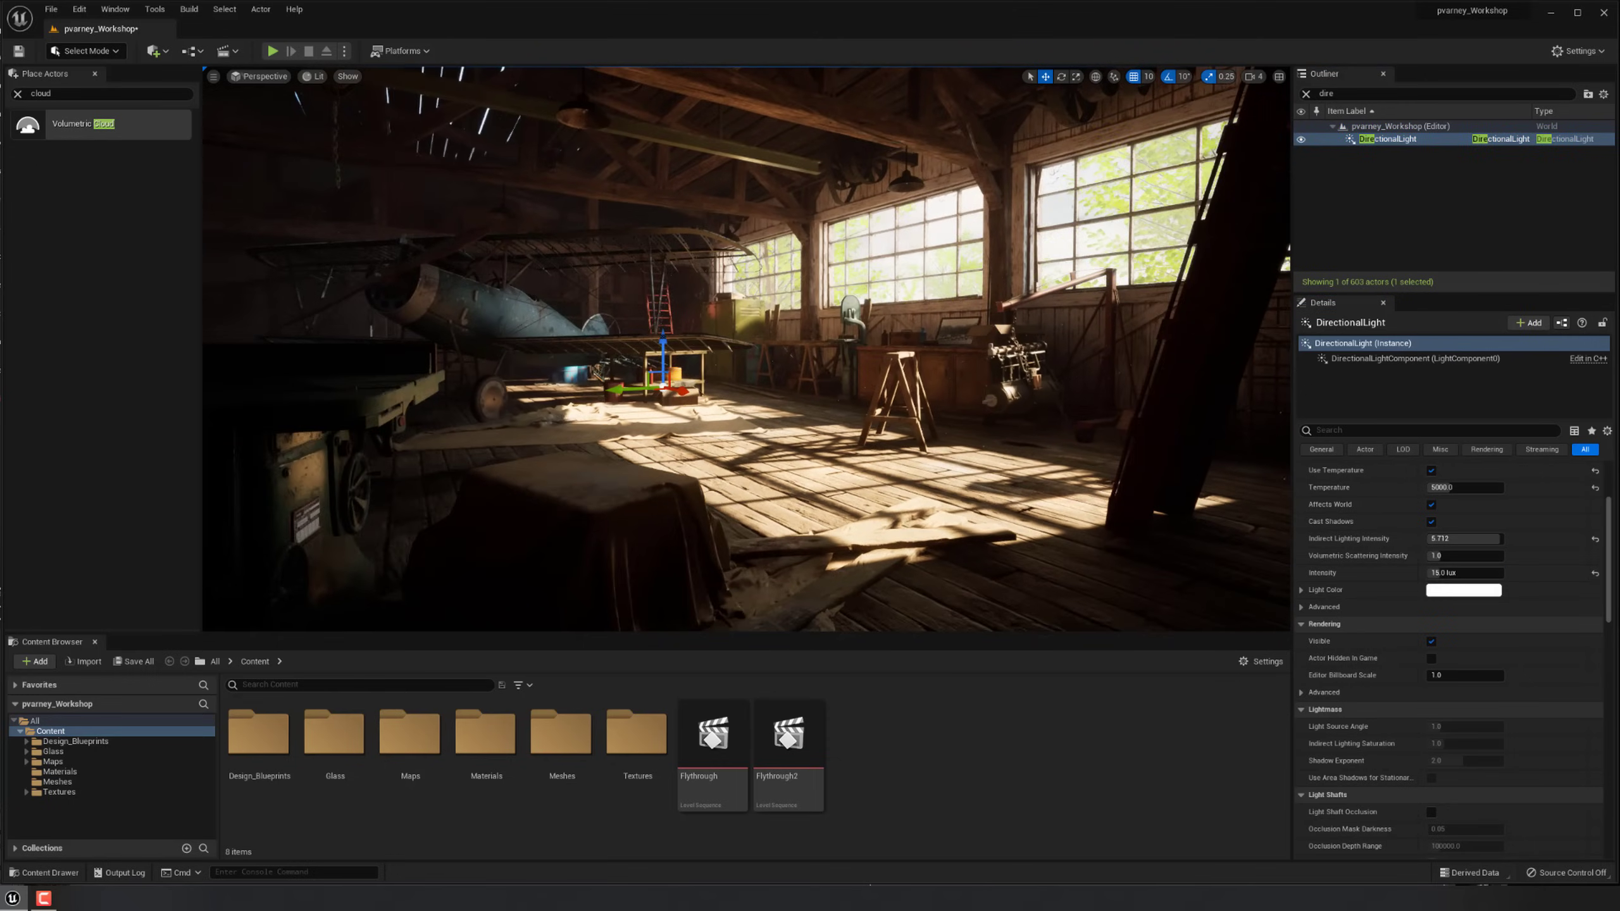
left_click(992, 393)
right_click(1010, 390)
left_click(1053, 705)
right_click_drag(746, 350, 631, 376)
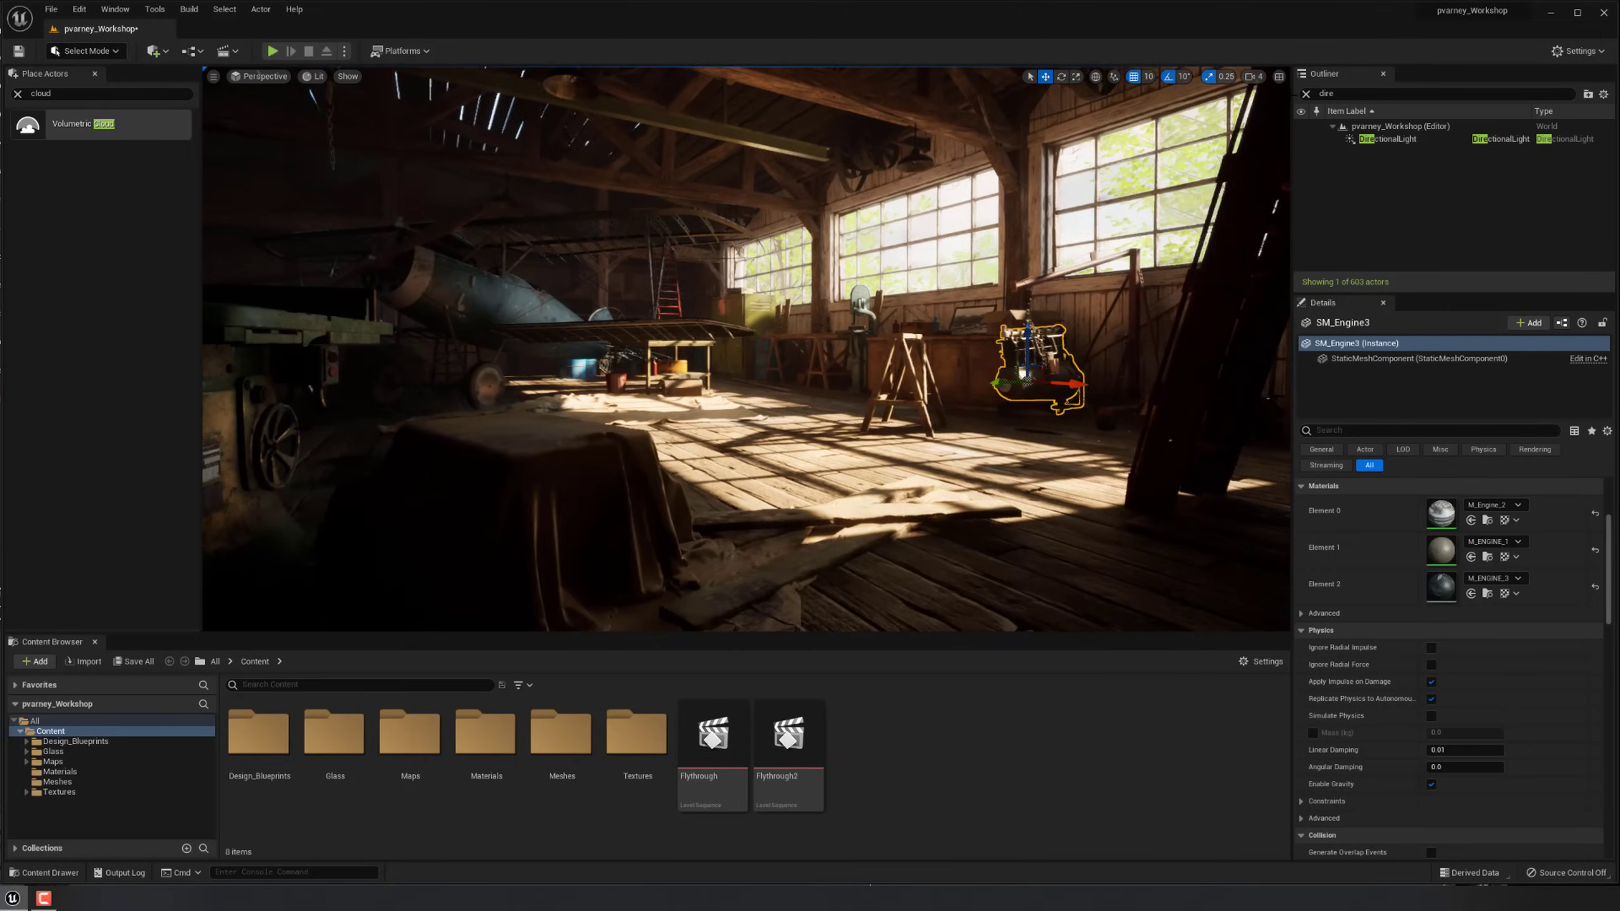
Find the PostProcessVolume and set its exposure Min Brightness to 1.0.
left_click(1306, 93)
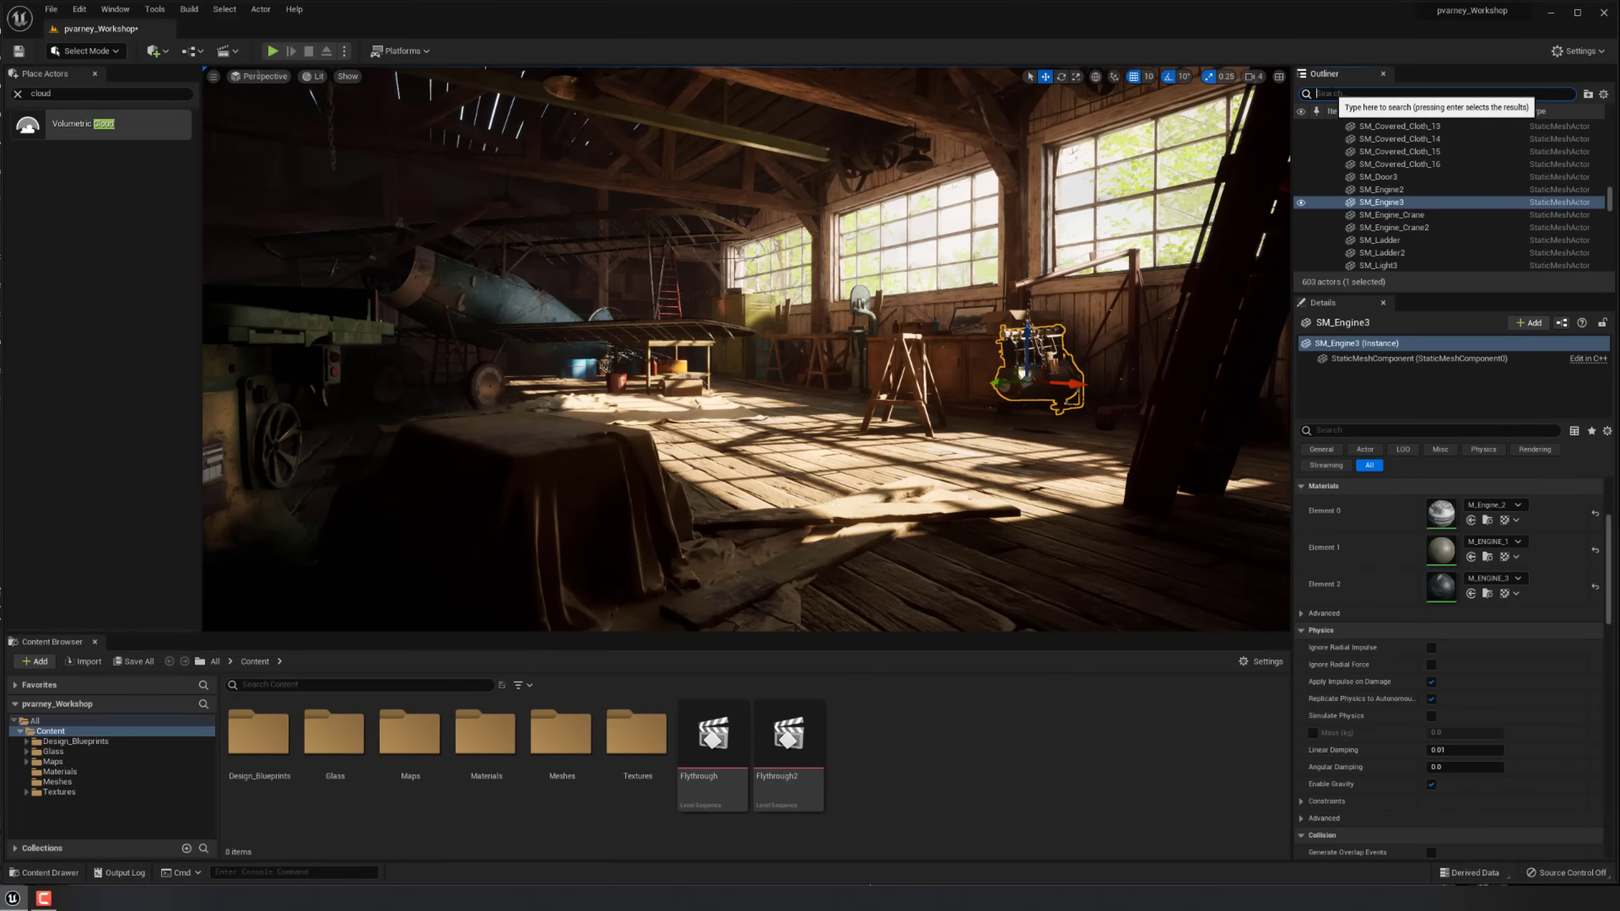
type("post")
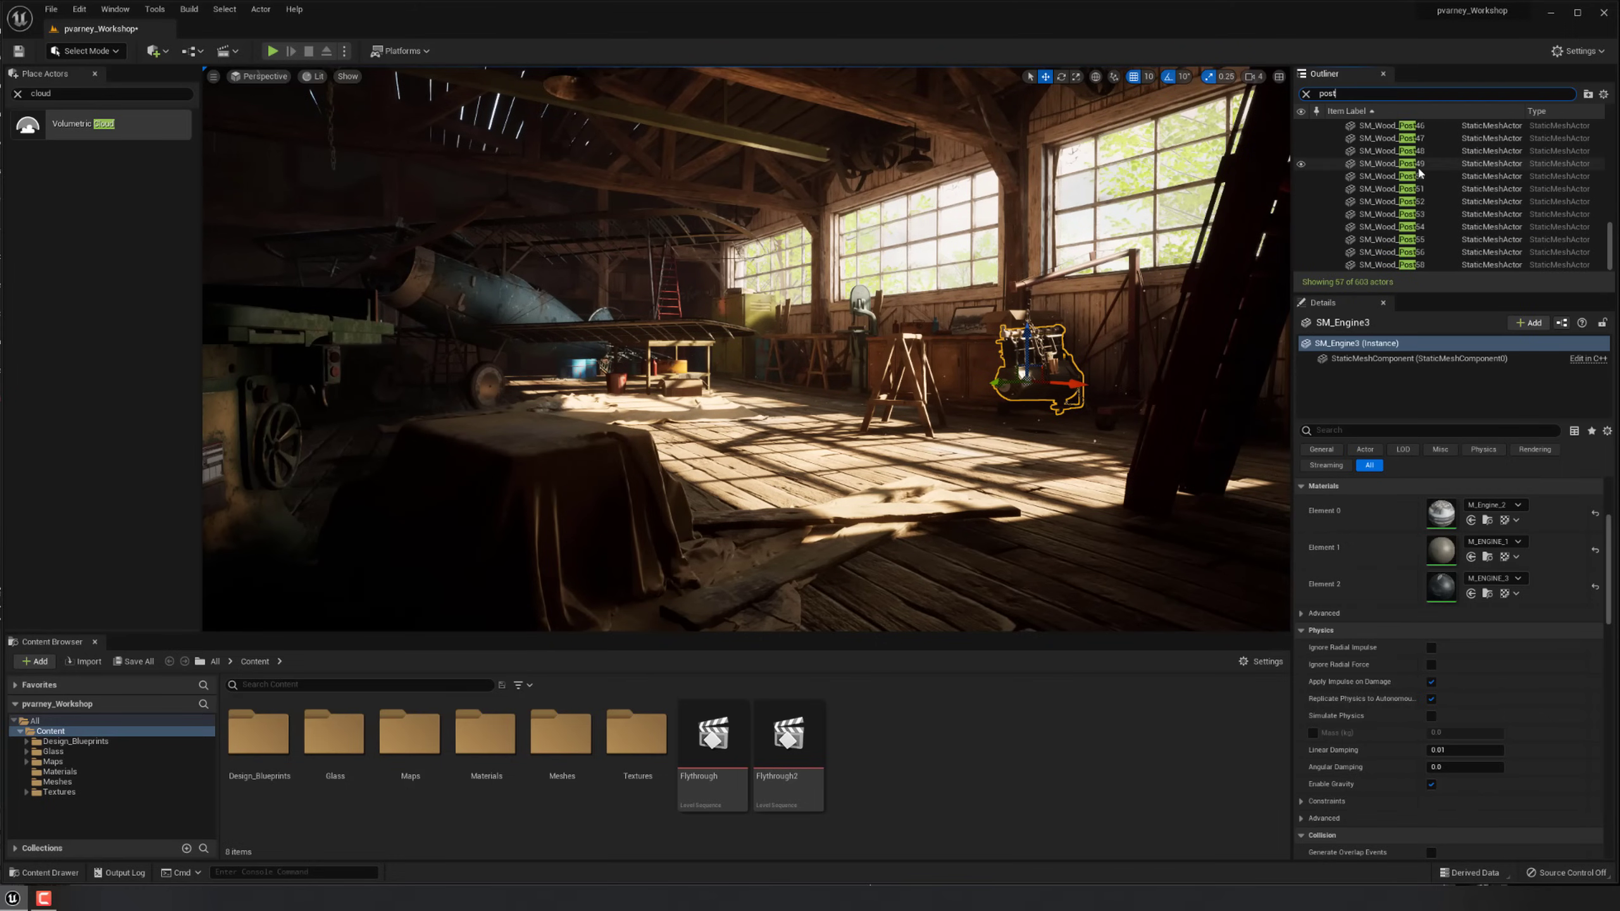
type("proce")
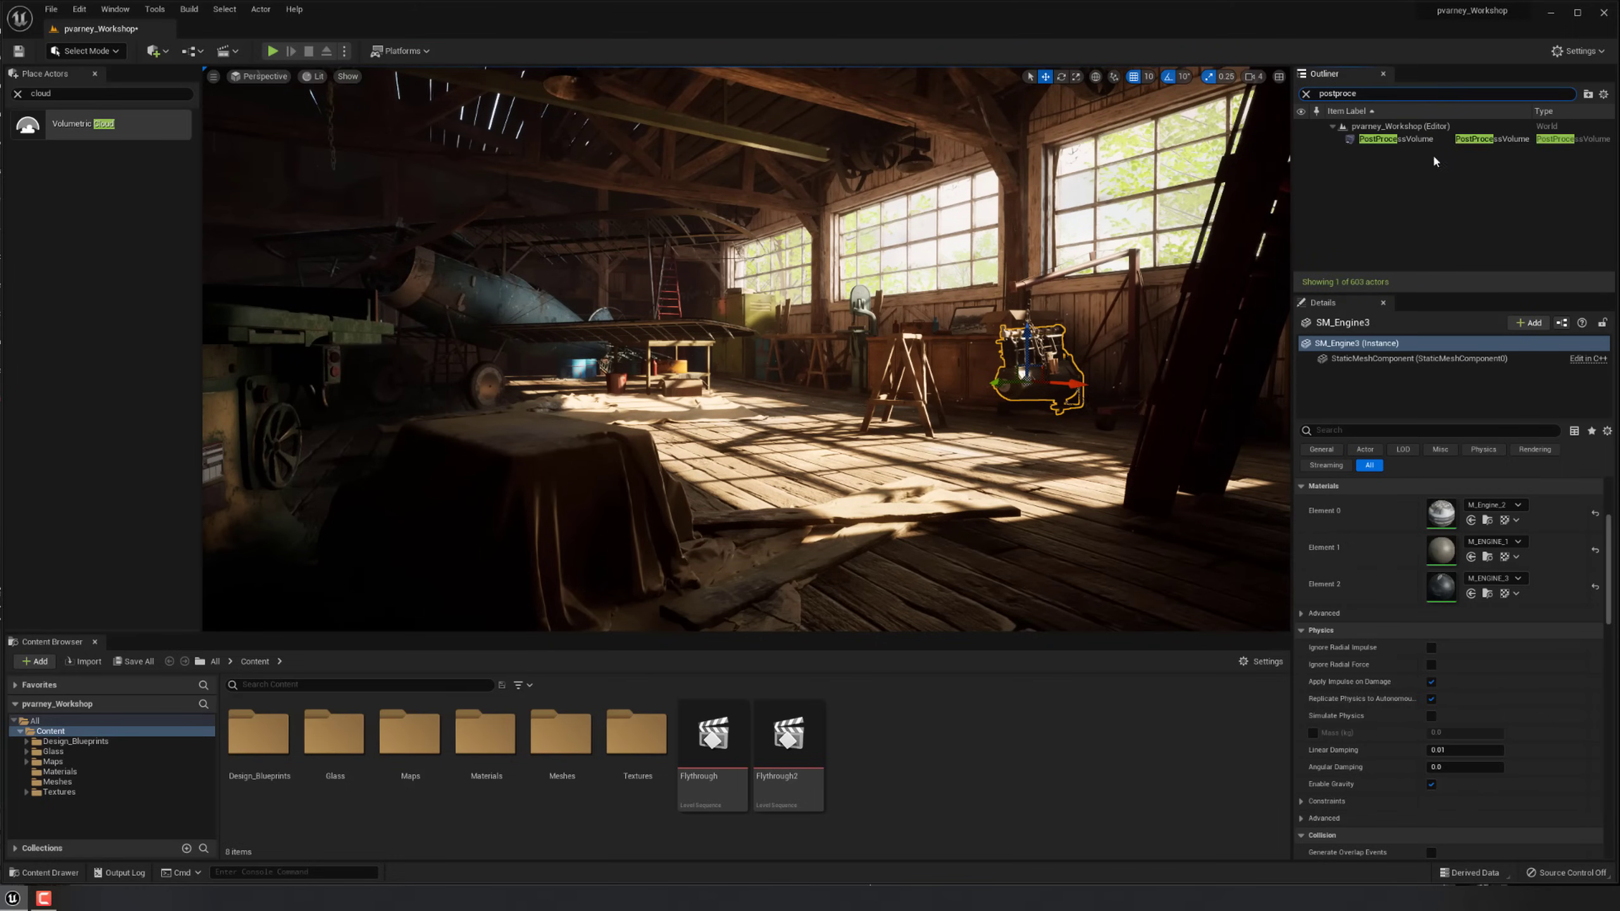
left_click(1410, 140)
left_click(1432, 595)
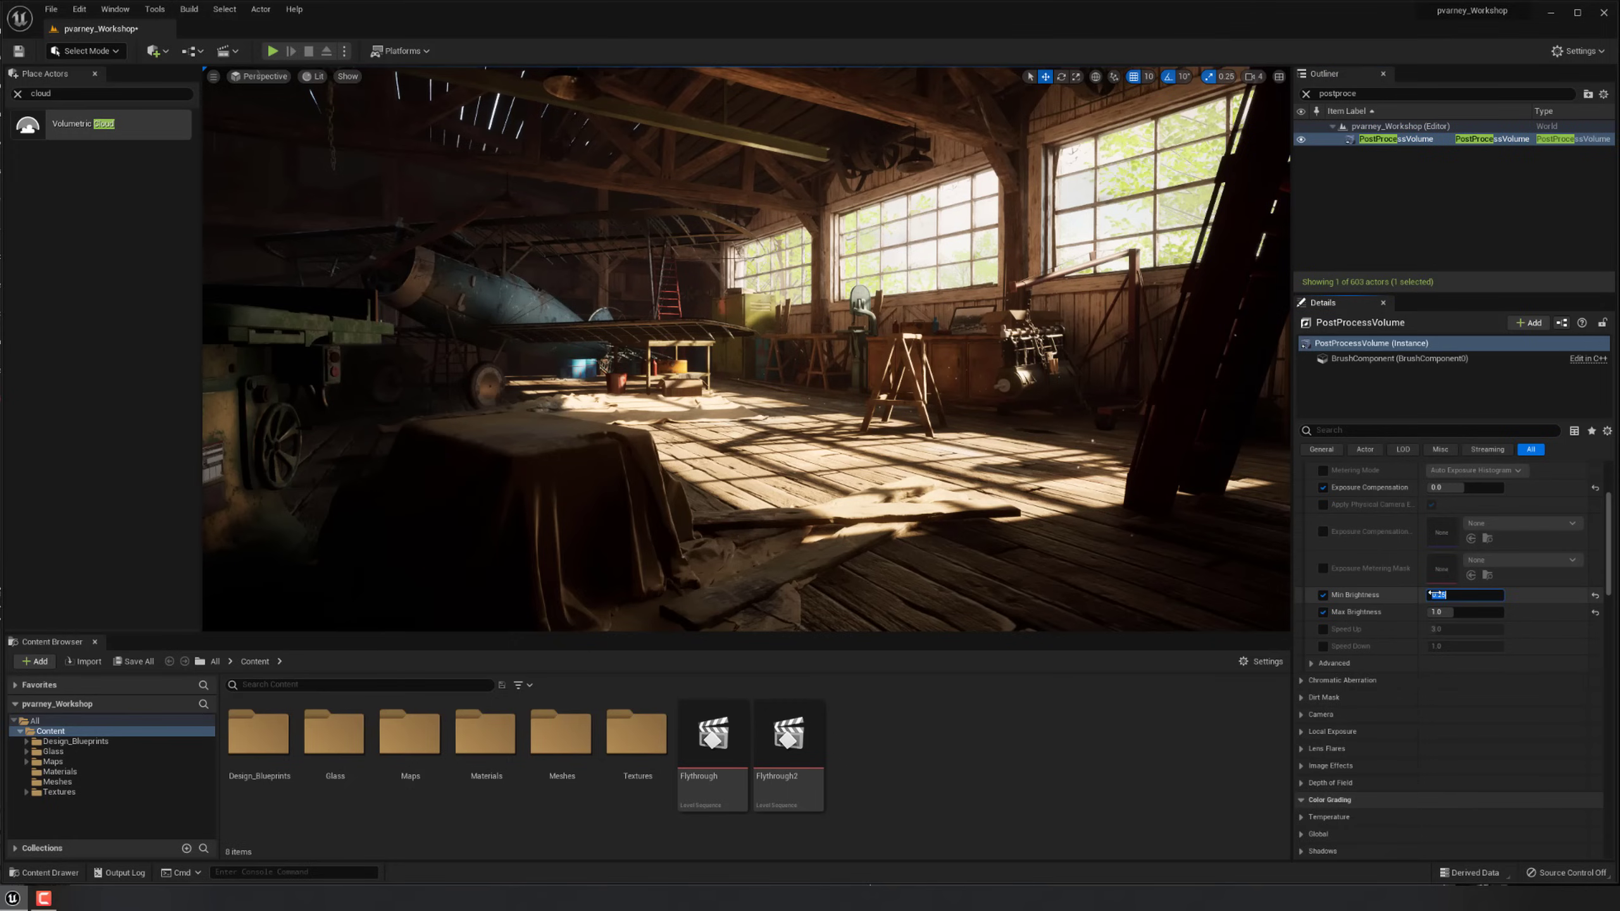
type("1")
key("Return")
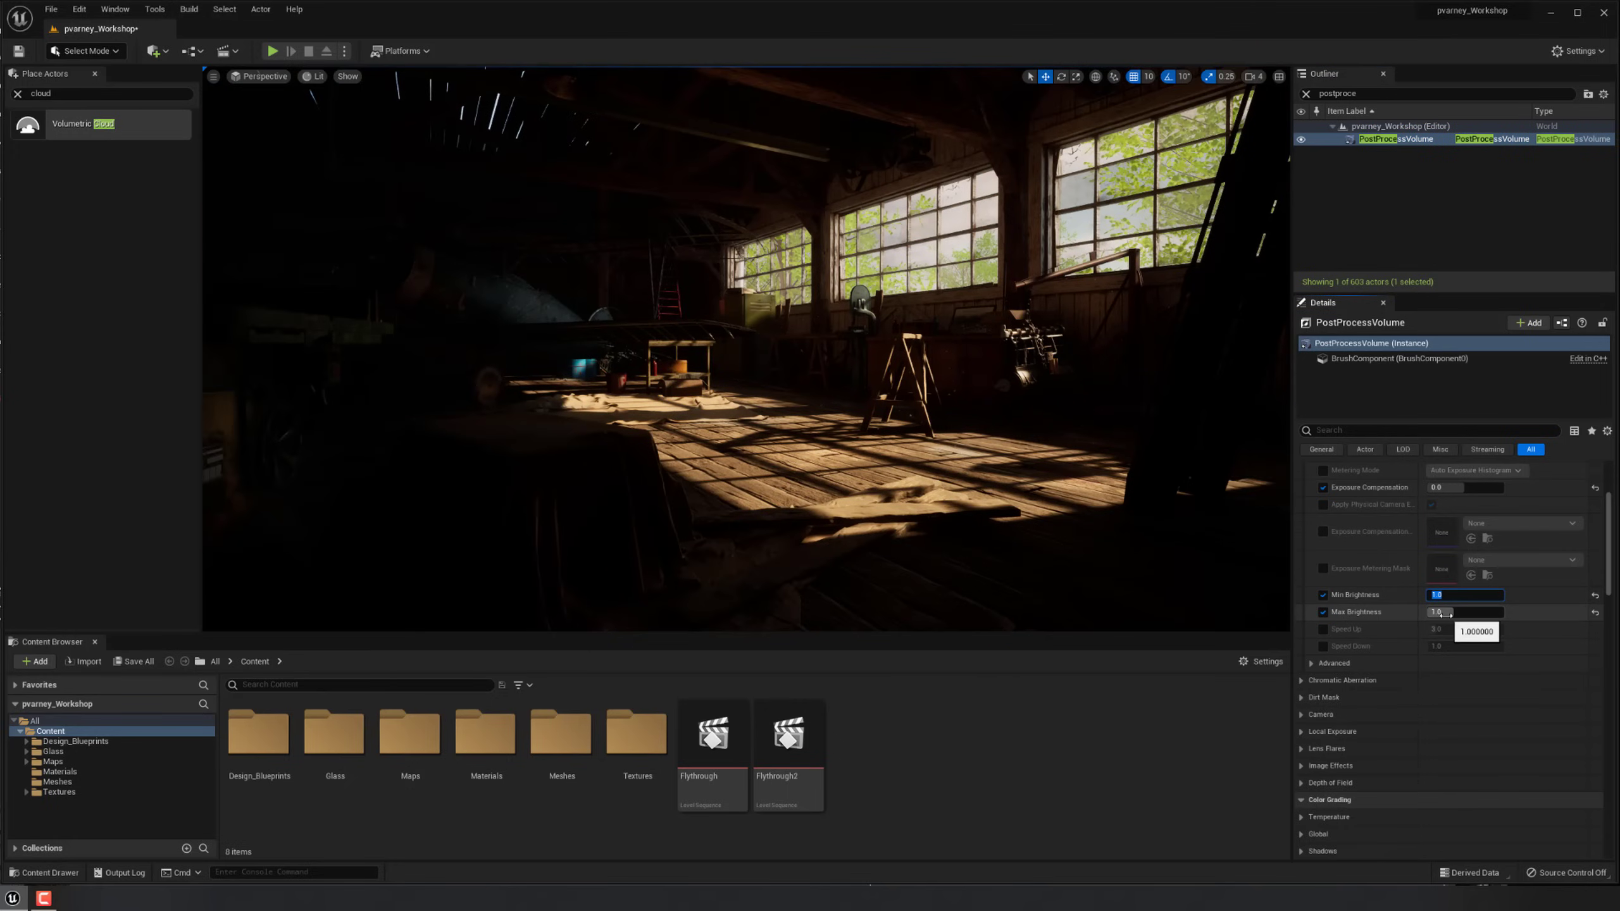
Set the PostProcessVolume's exposure Min Brightness and Max Brightness to 0.5.
left_click(1453, 596)
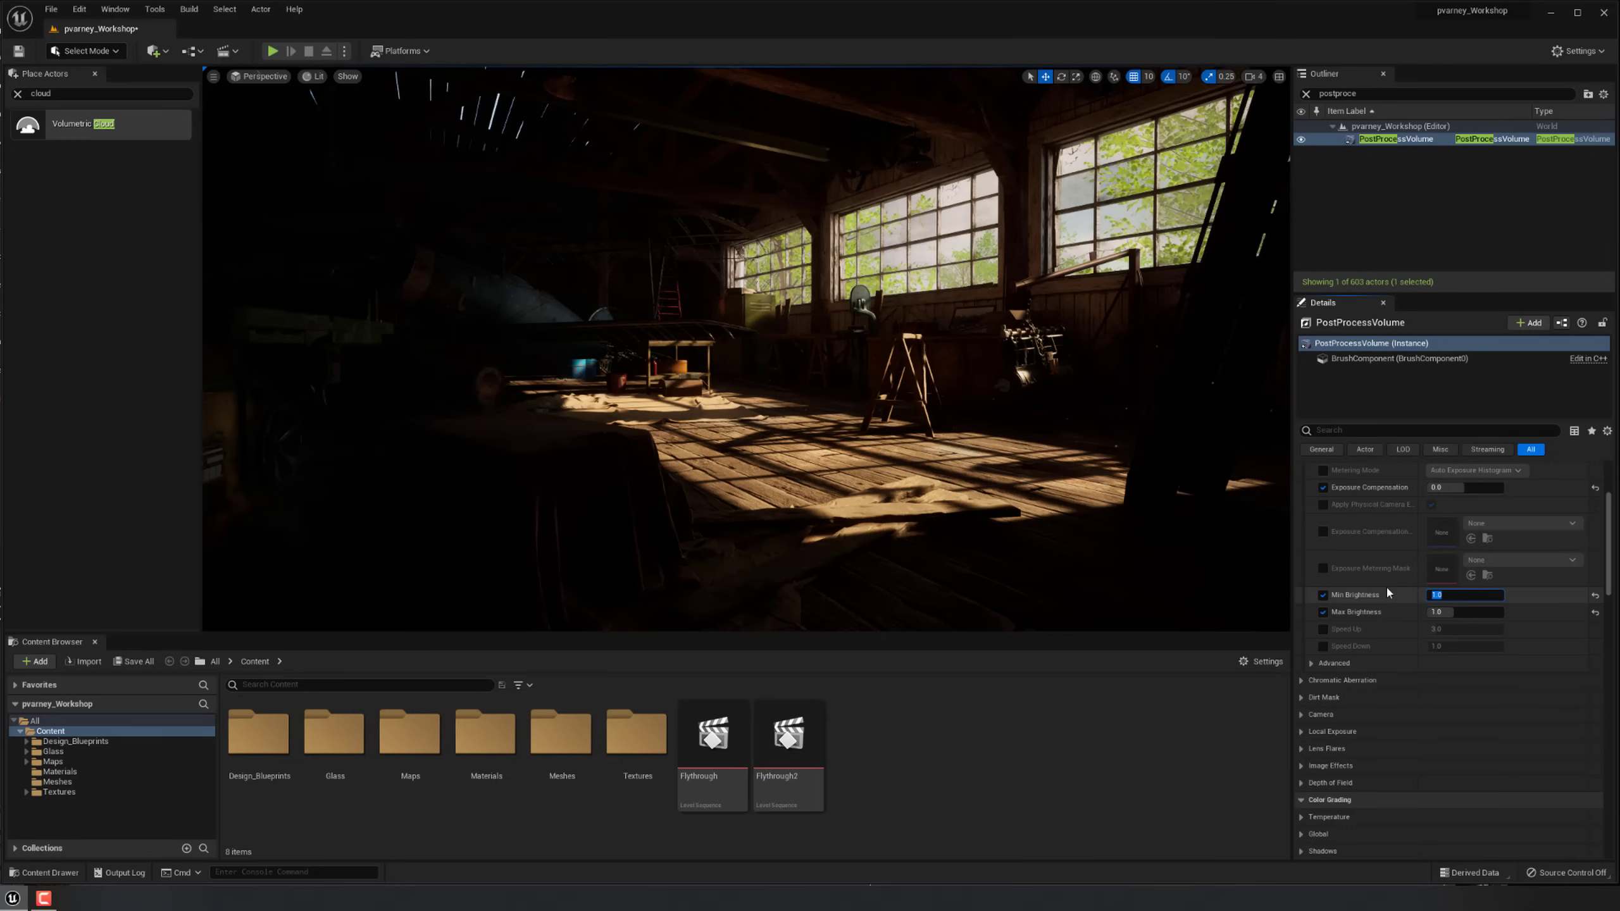
type("0.5")
key("Return")
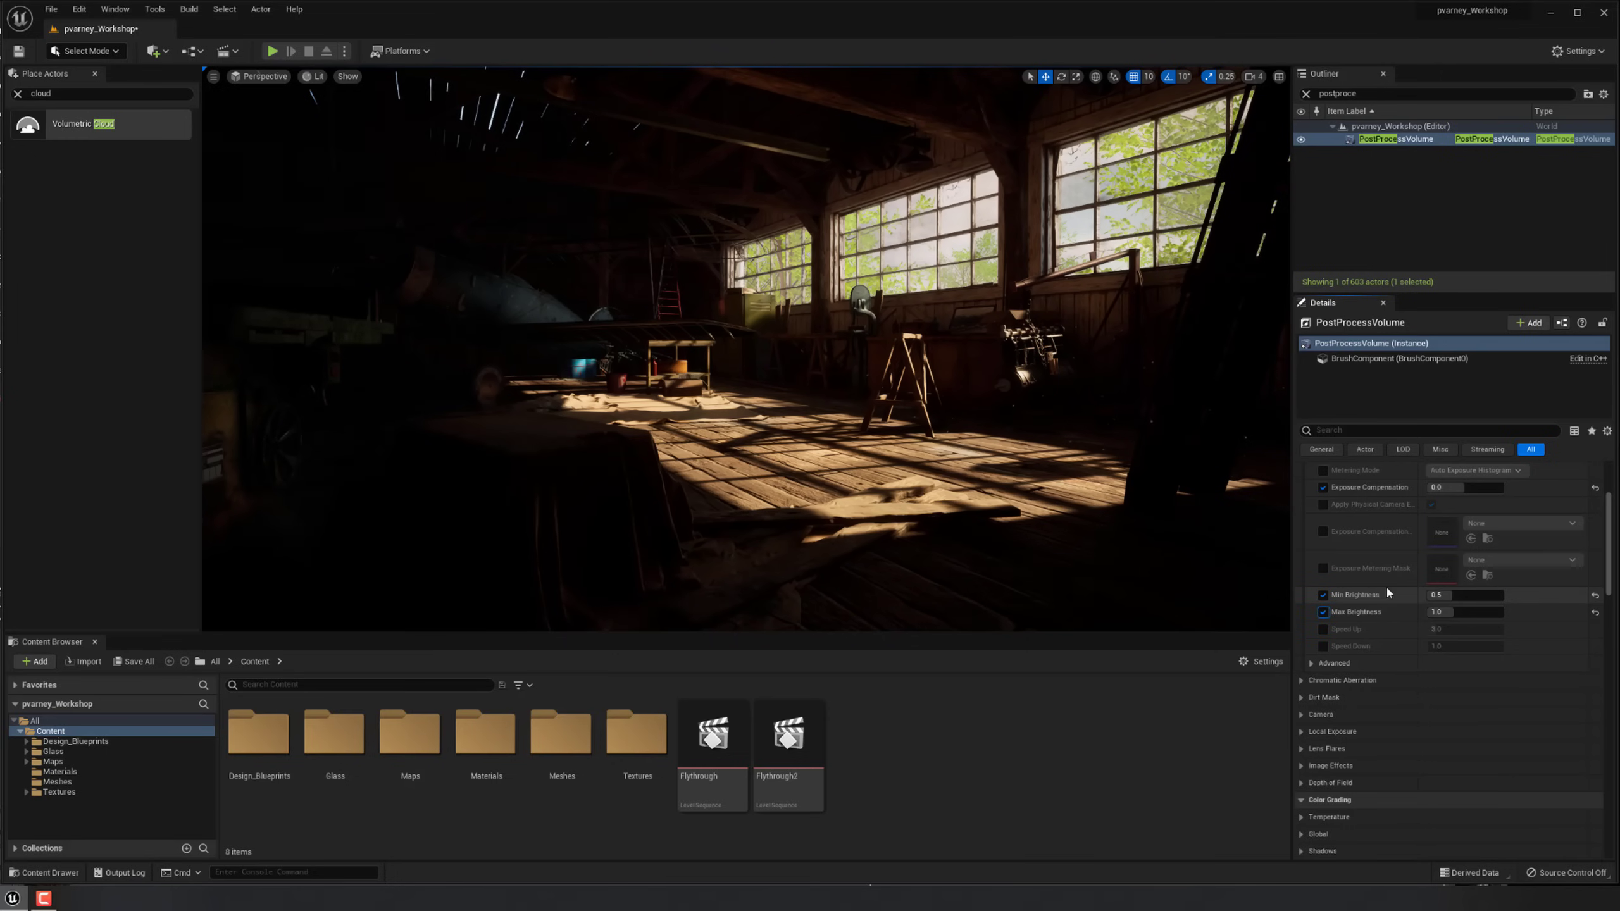
key("Tab")
type("0.5")
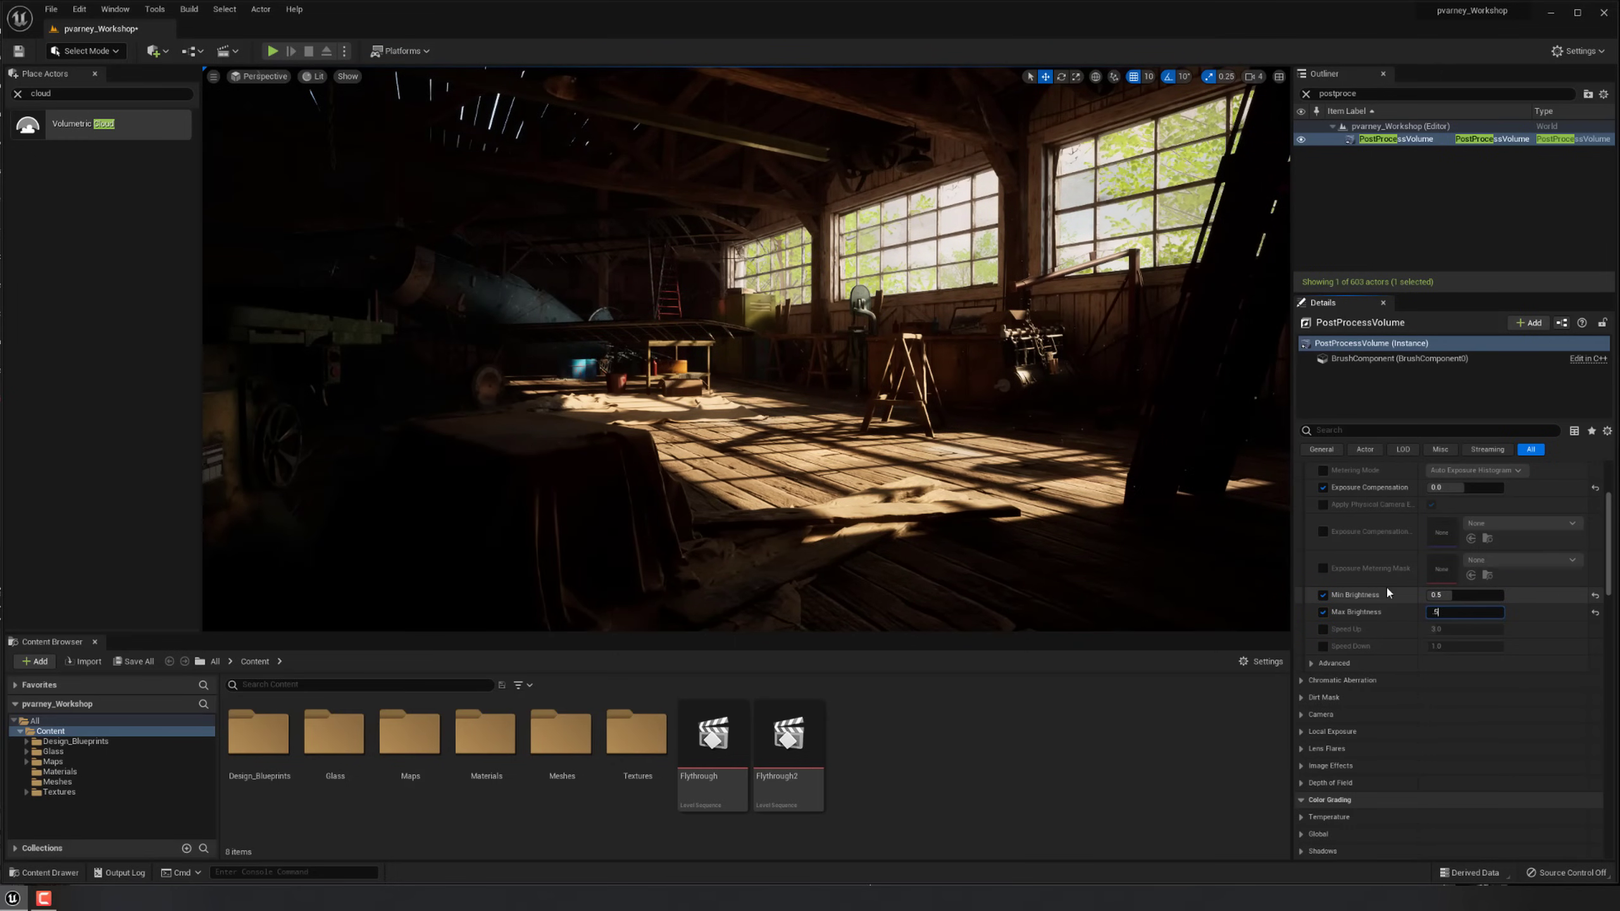
Filter the Outliner for "dire", select the DirectionalLight, and hide and show it to compare its contribution.
right_click_drag(1148, 408, 1117, 453)
right_click(1093, 431)
key("g")
left_click(1305, 94)
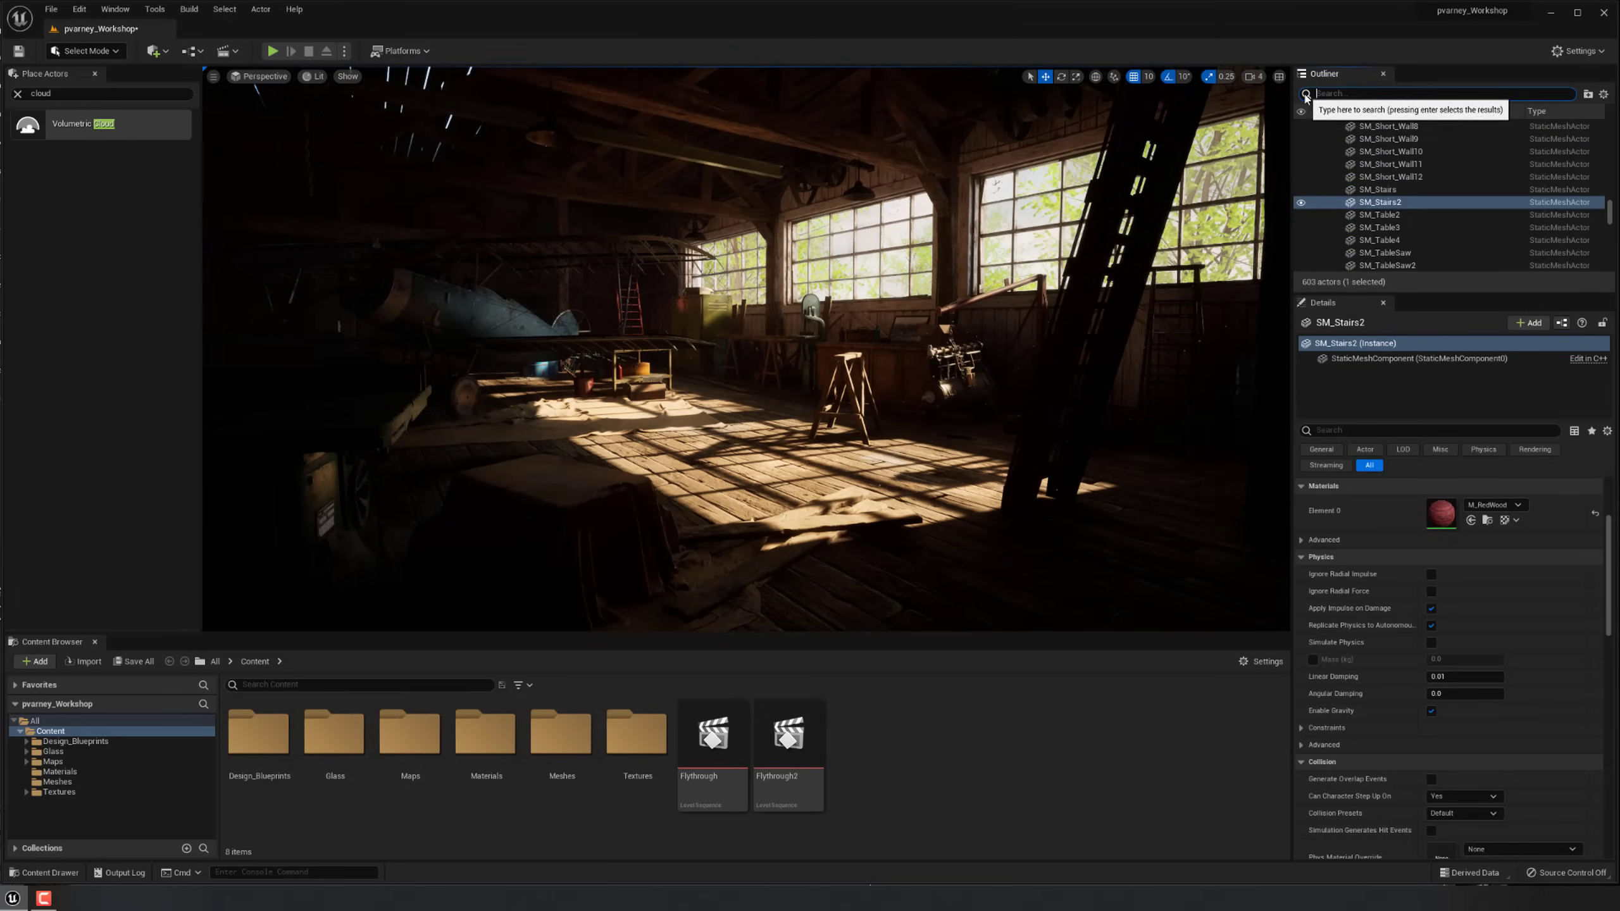
scroll(1403, 166, "up", 20)
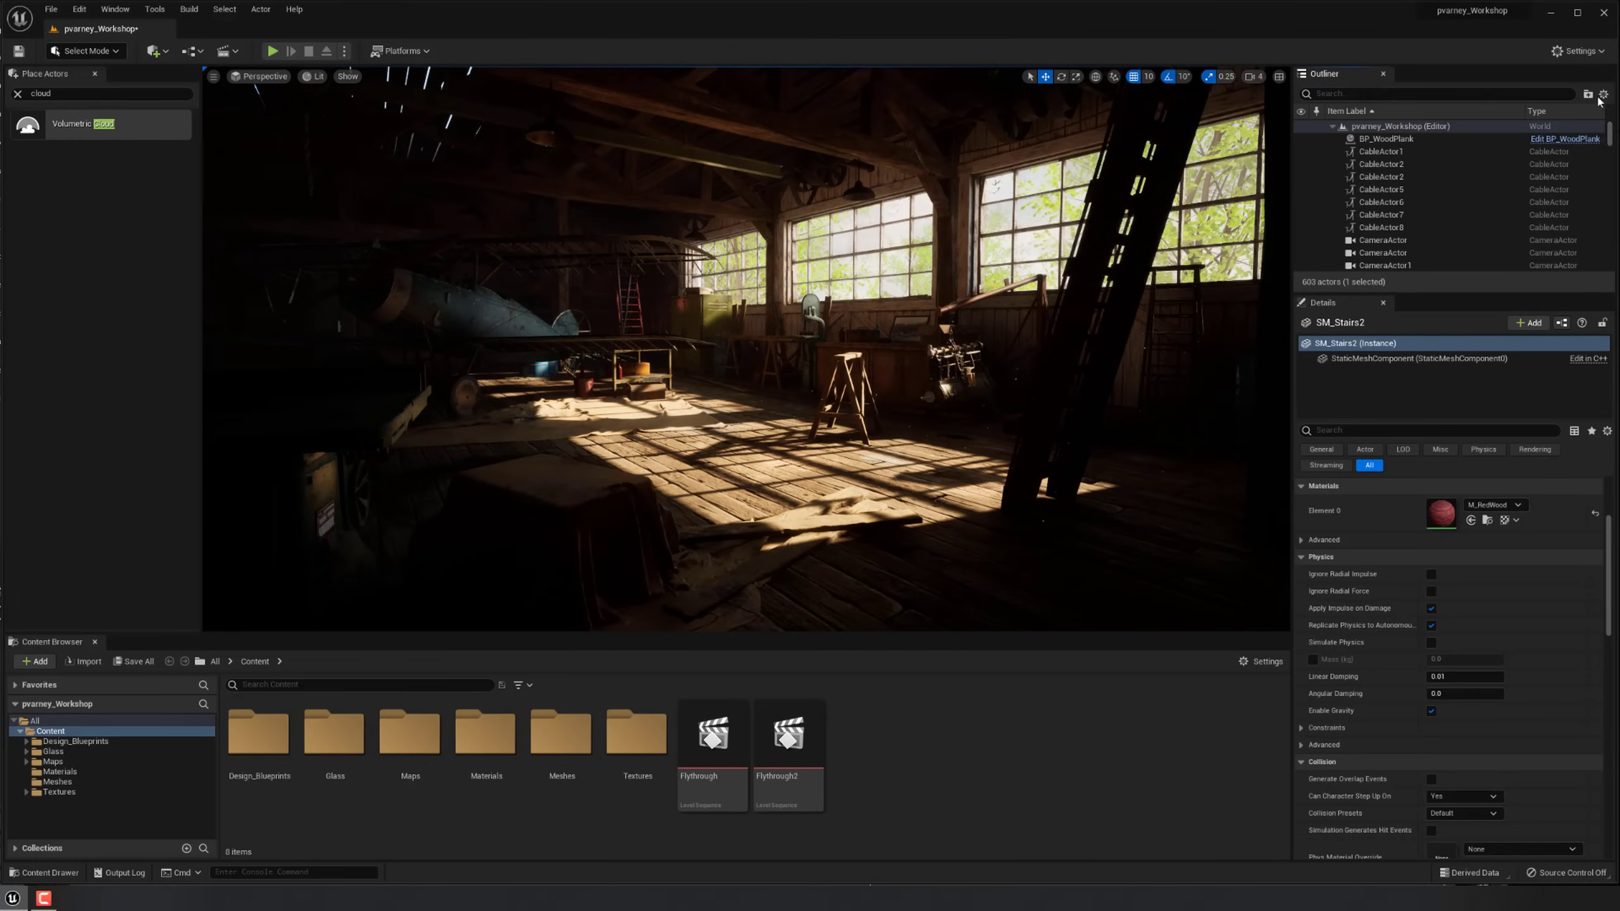
left_click(1373, 98)
type("dir")
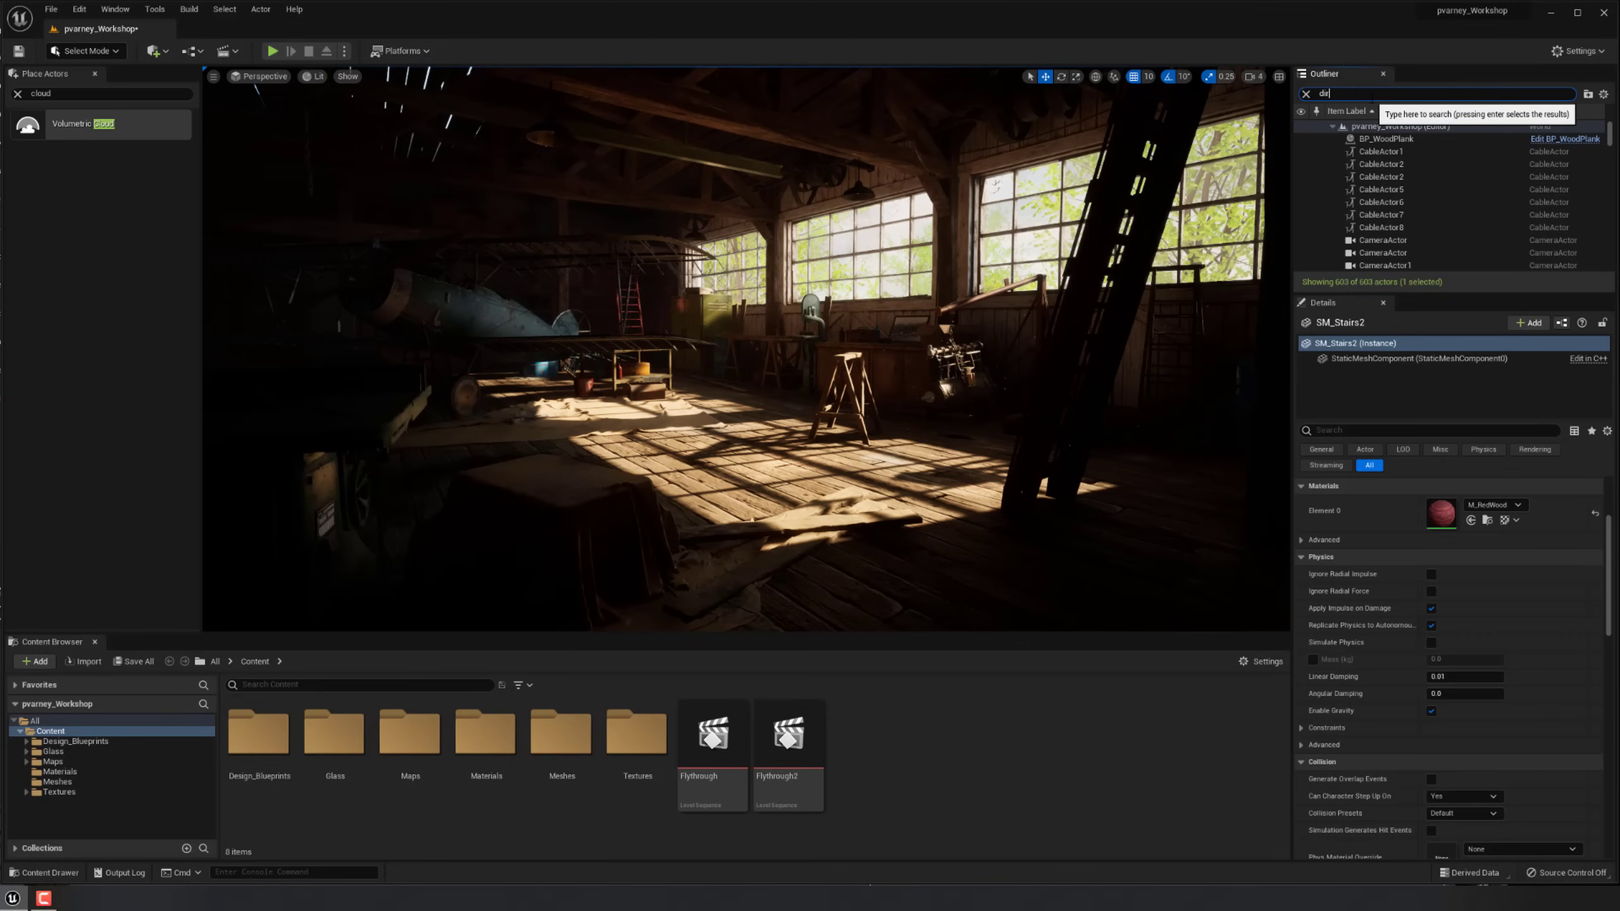
type("e")
left_click(1374, 140)
left_click(1303, 140)
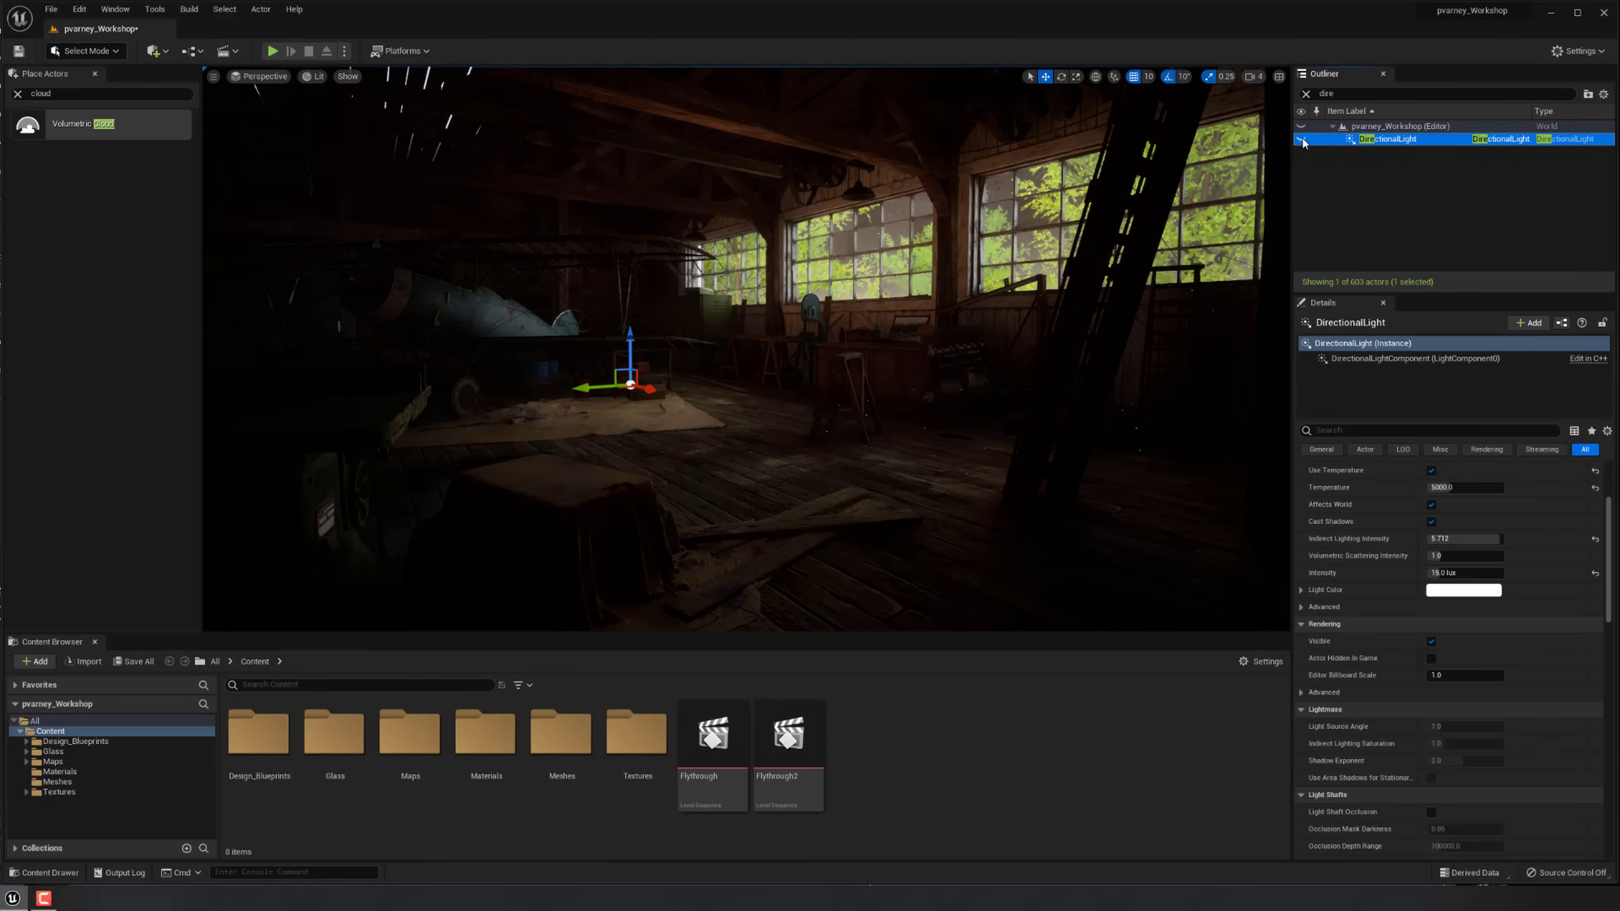
left_click(1302, 140)
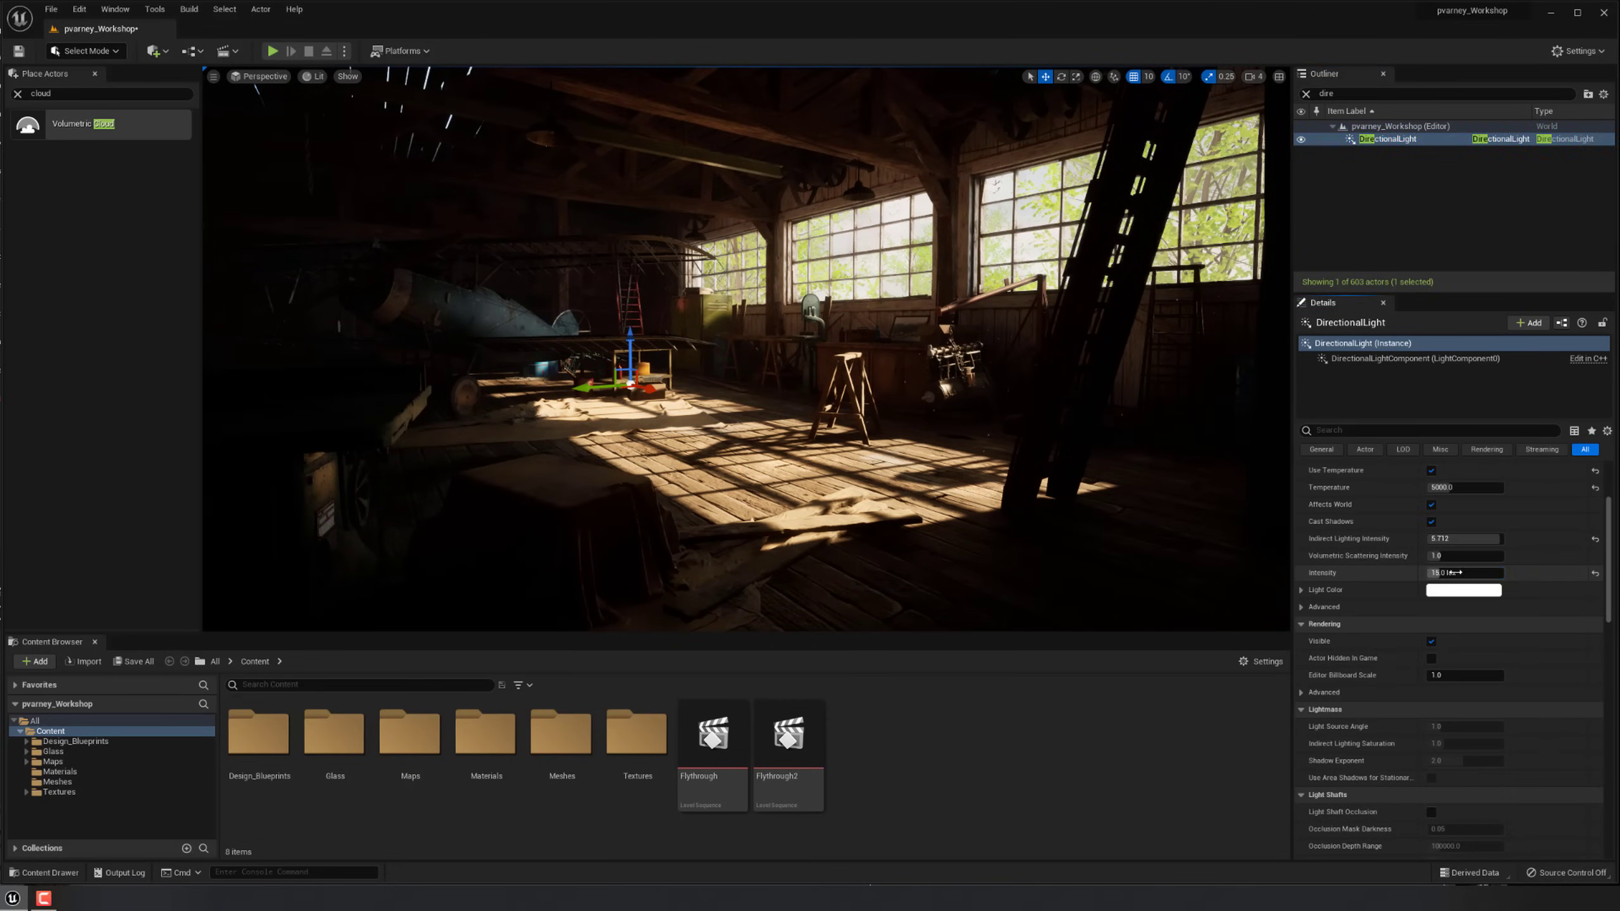
Raise the directional light's Intensity to about 25 lux and check the workshop without editor overlays.
mouse_move(1454, 573)
left_mouse_down()
mouse_move(1505, 573)
mouse_move(1456, 573)
left_mouse_up()
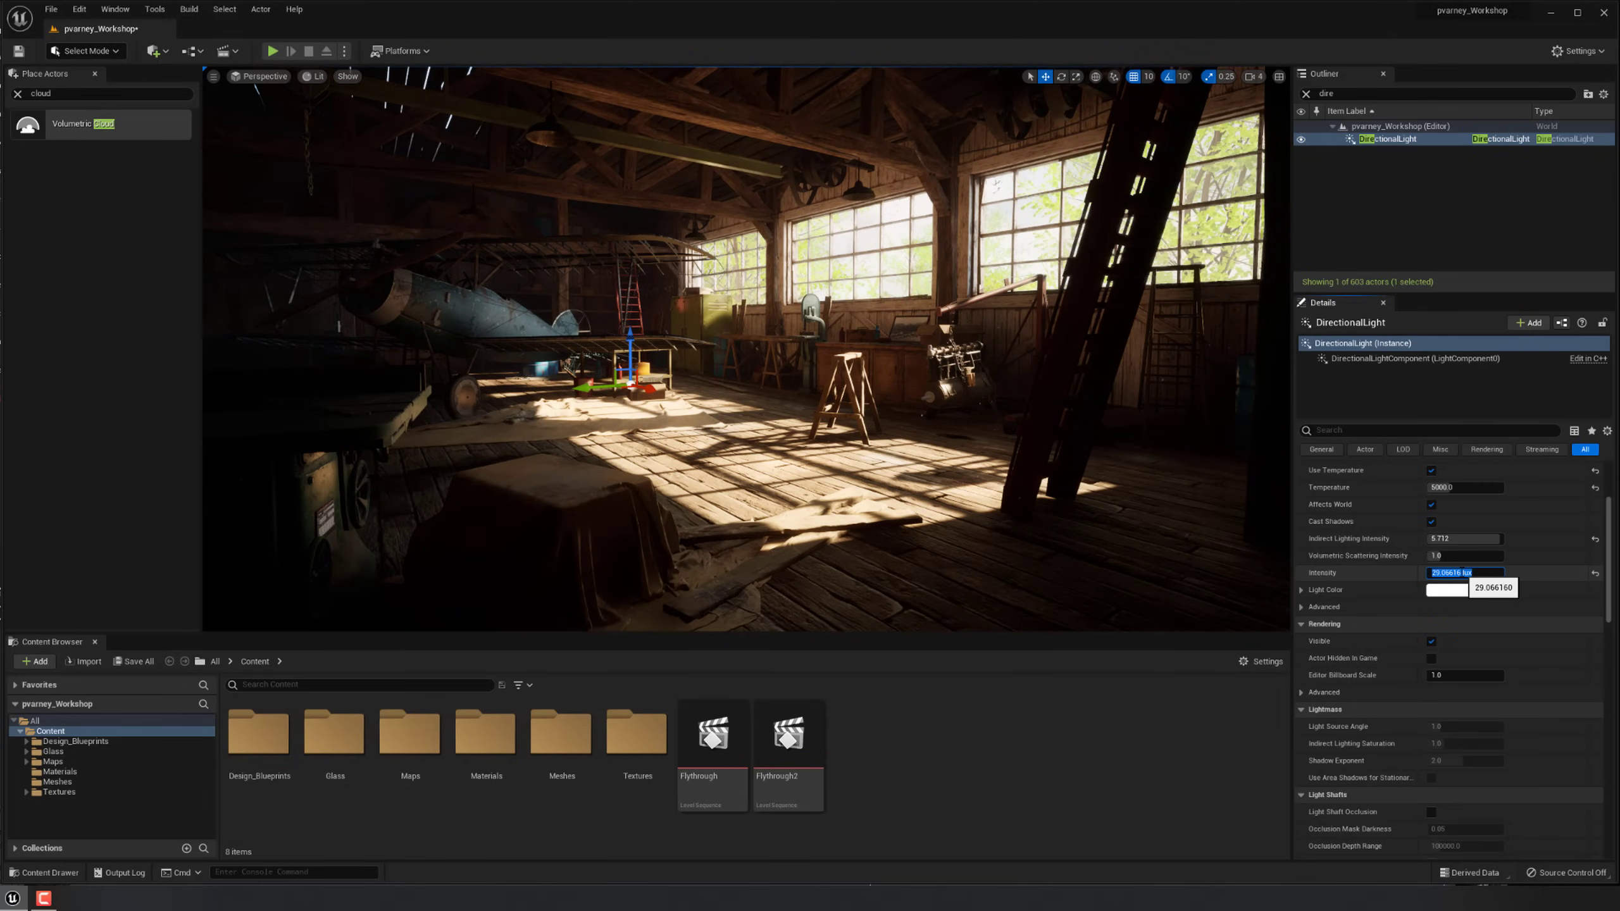
mouse_move(746, 350)
right_mouse_down()
mouse_move(746, 368)
mouse_move(707, 362)
mouse_move(740, 330)
right_mouse_up()
key("g")
key("g")
key("g")
key("g")
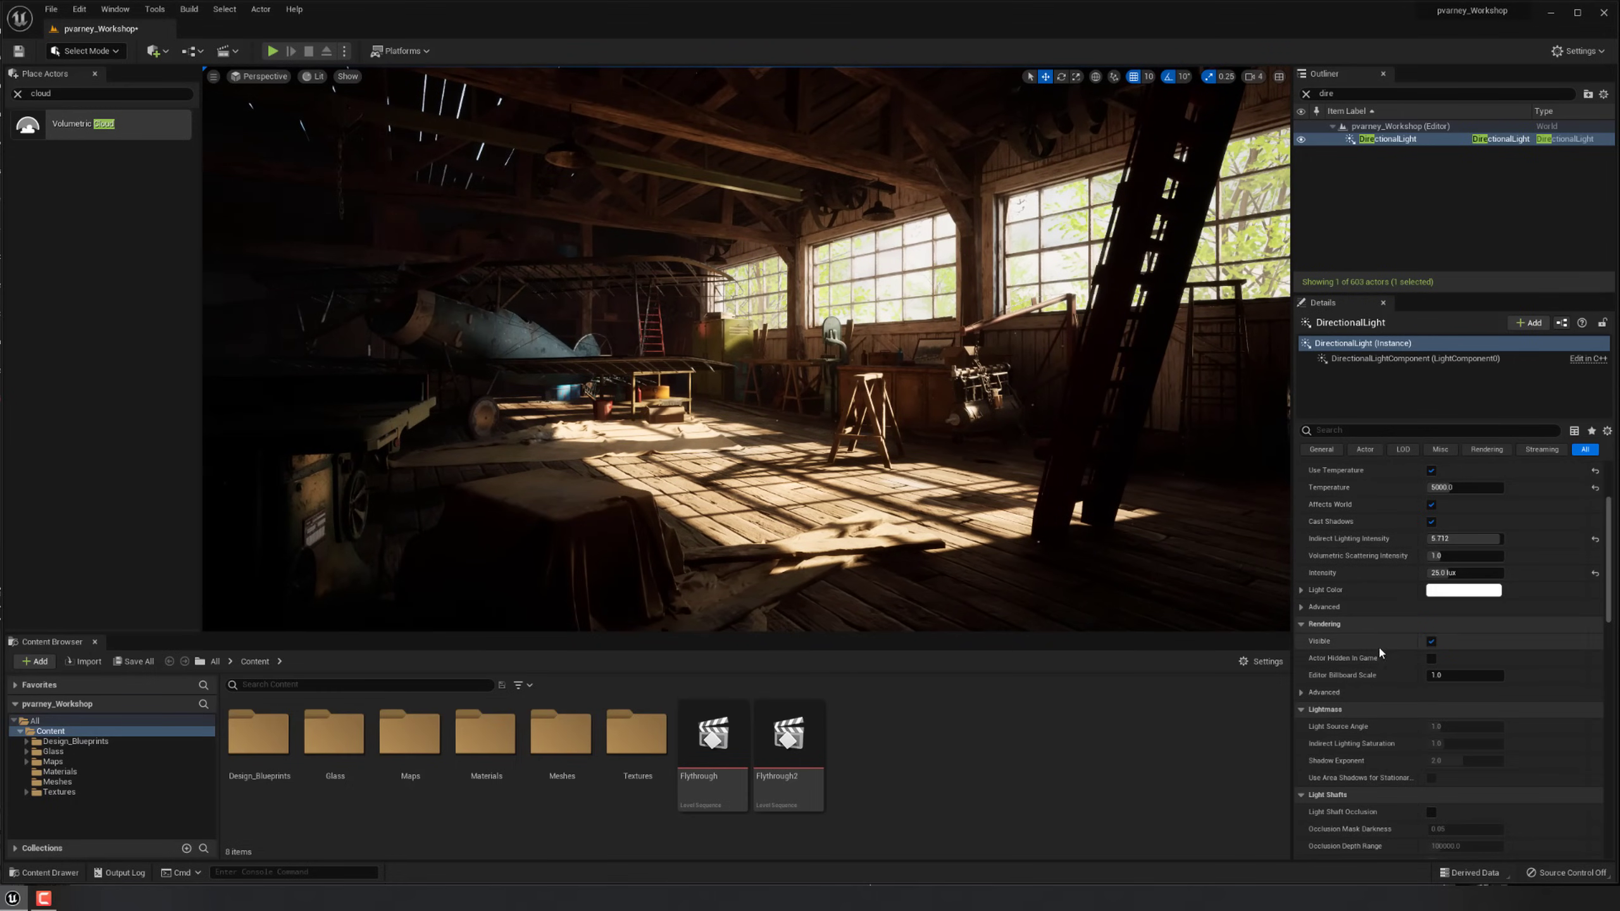
Enable Light Shaft Occlusion and Light Shaft Bloom on the directional light and inspect the rays at the windows.
scroll(1383, 662, "down", 2)
scroll(1385, 666, "down", 2)
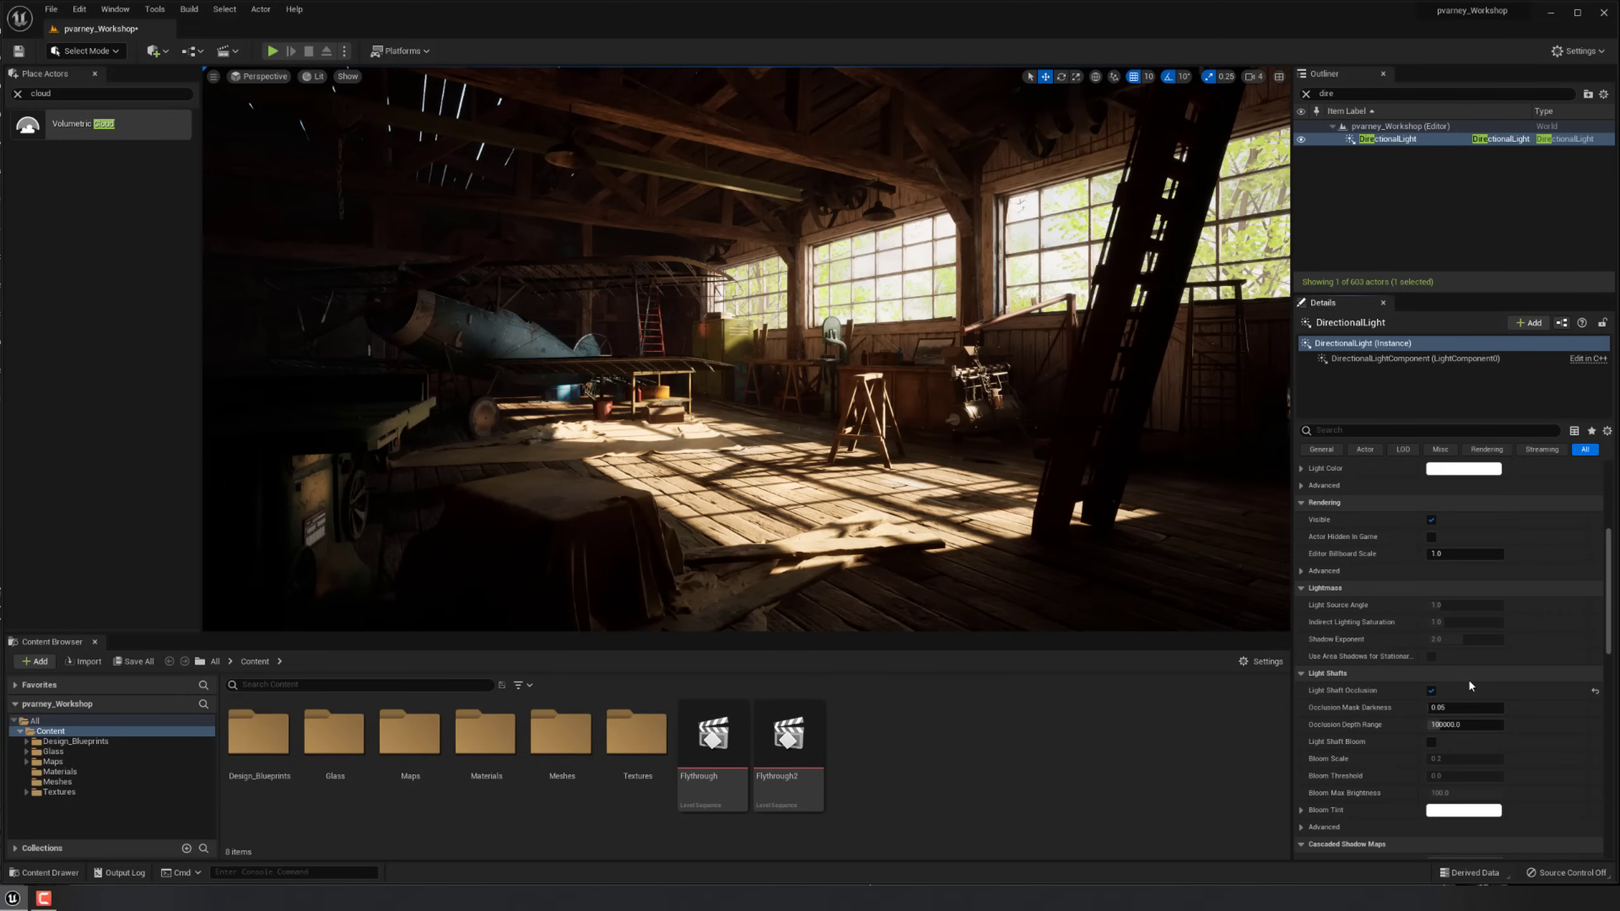
left_click(1432, 742)
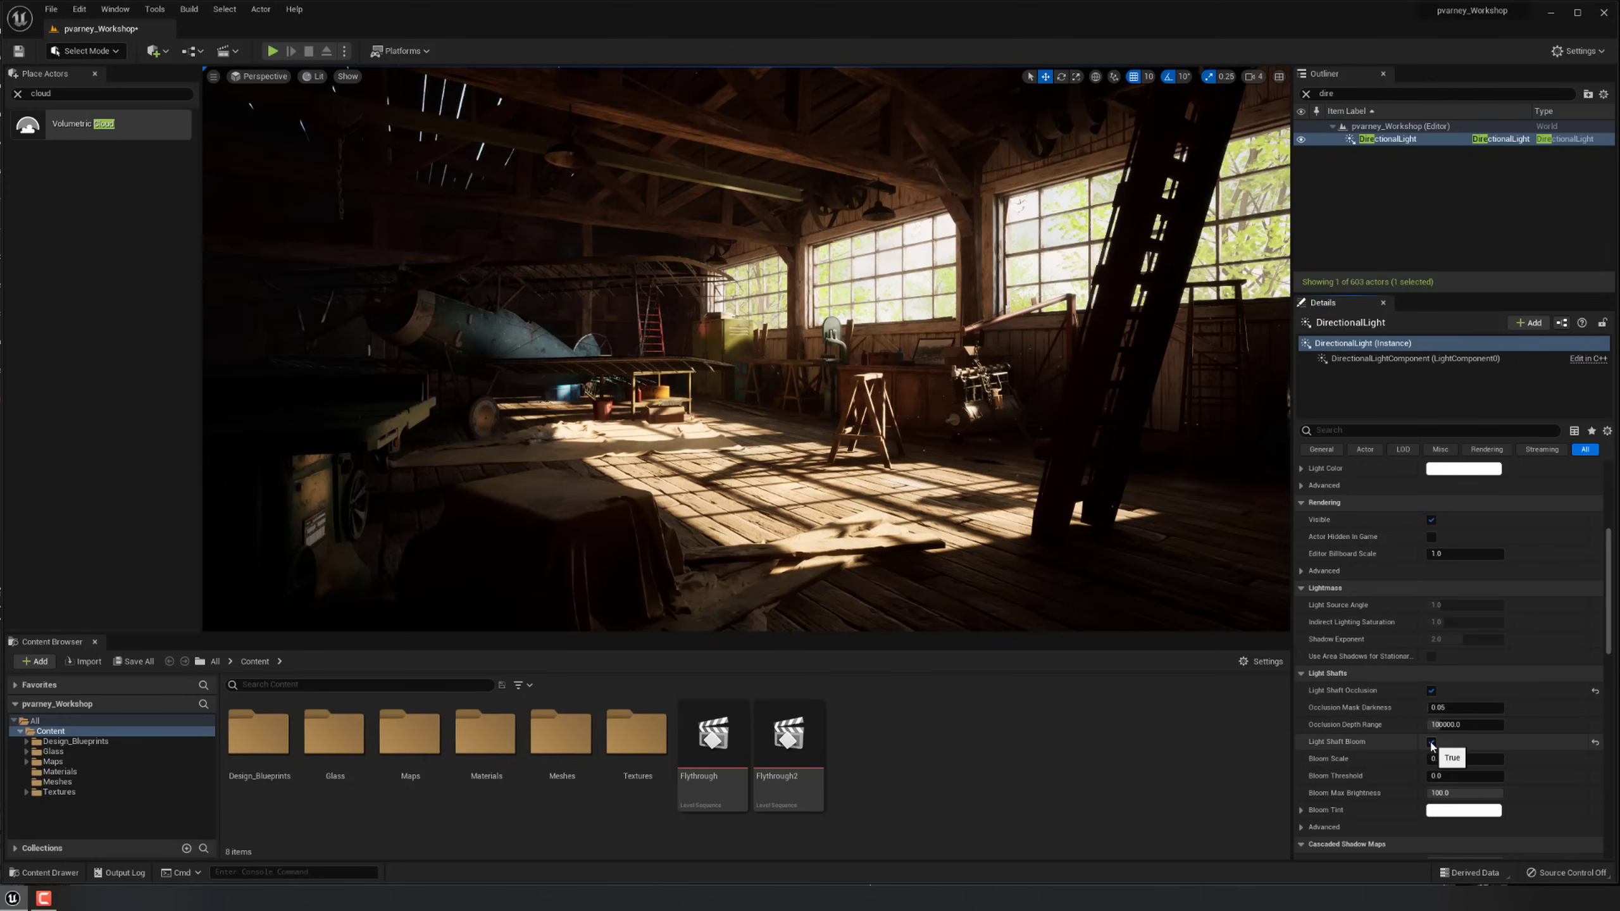
key("w")
right_click_drag(904, 495, 1072, 573)
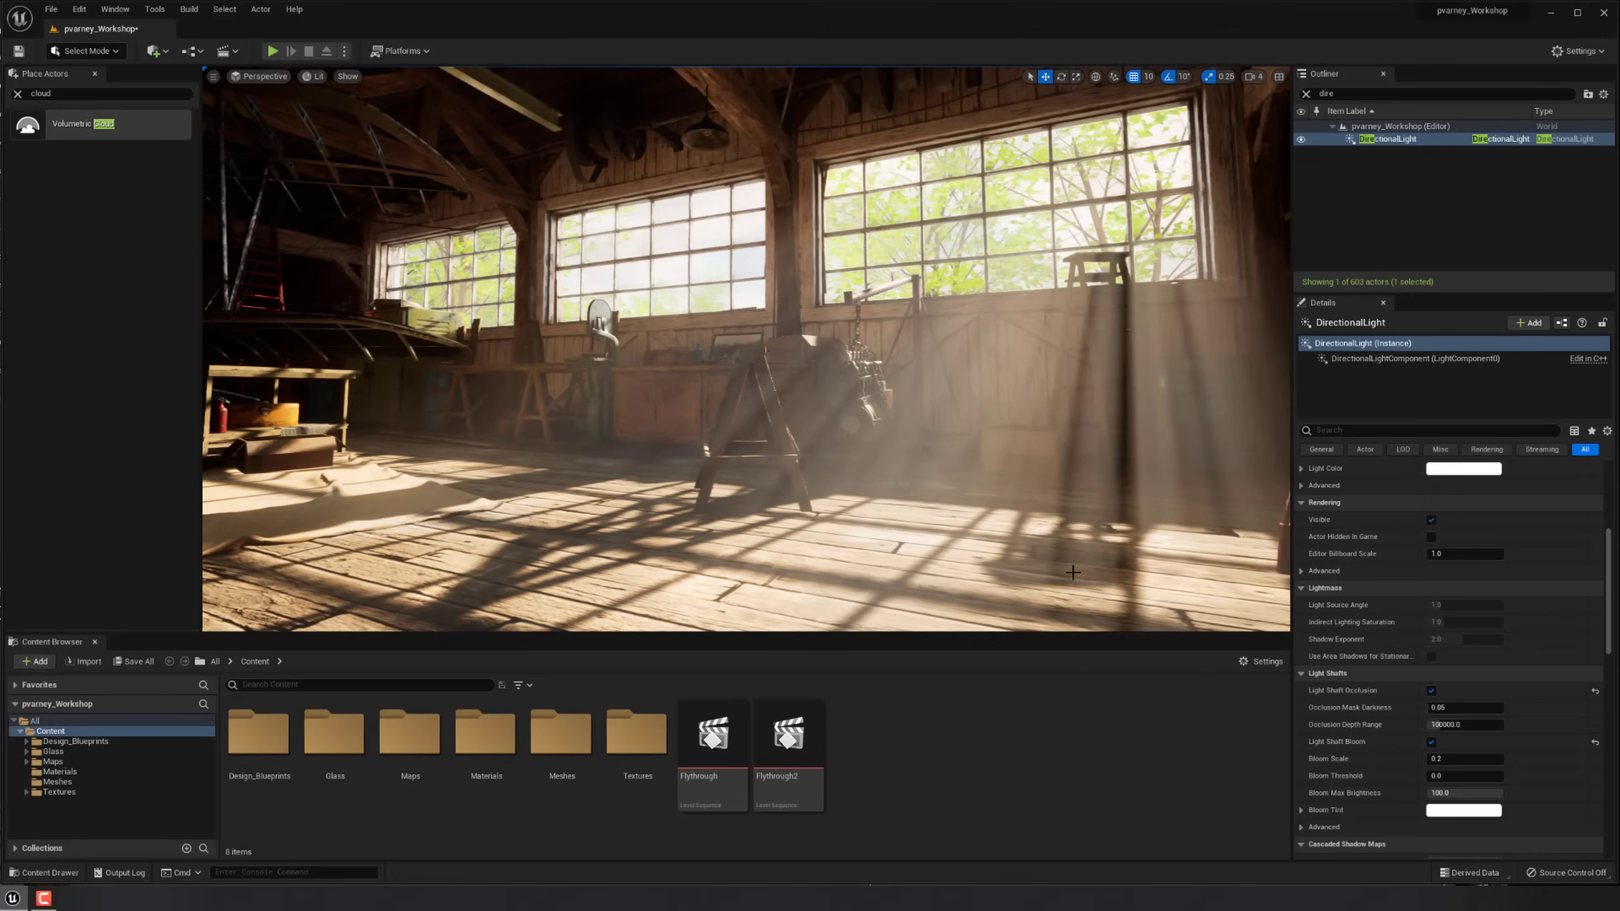
Switch Light Shaft Occlusion and Light Shaft Bloom off and back on to compare the window lighting from several angles.
left_click(1431, 691)
left_click(1431, 742)
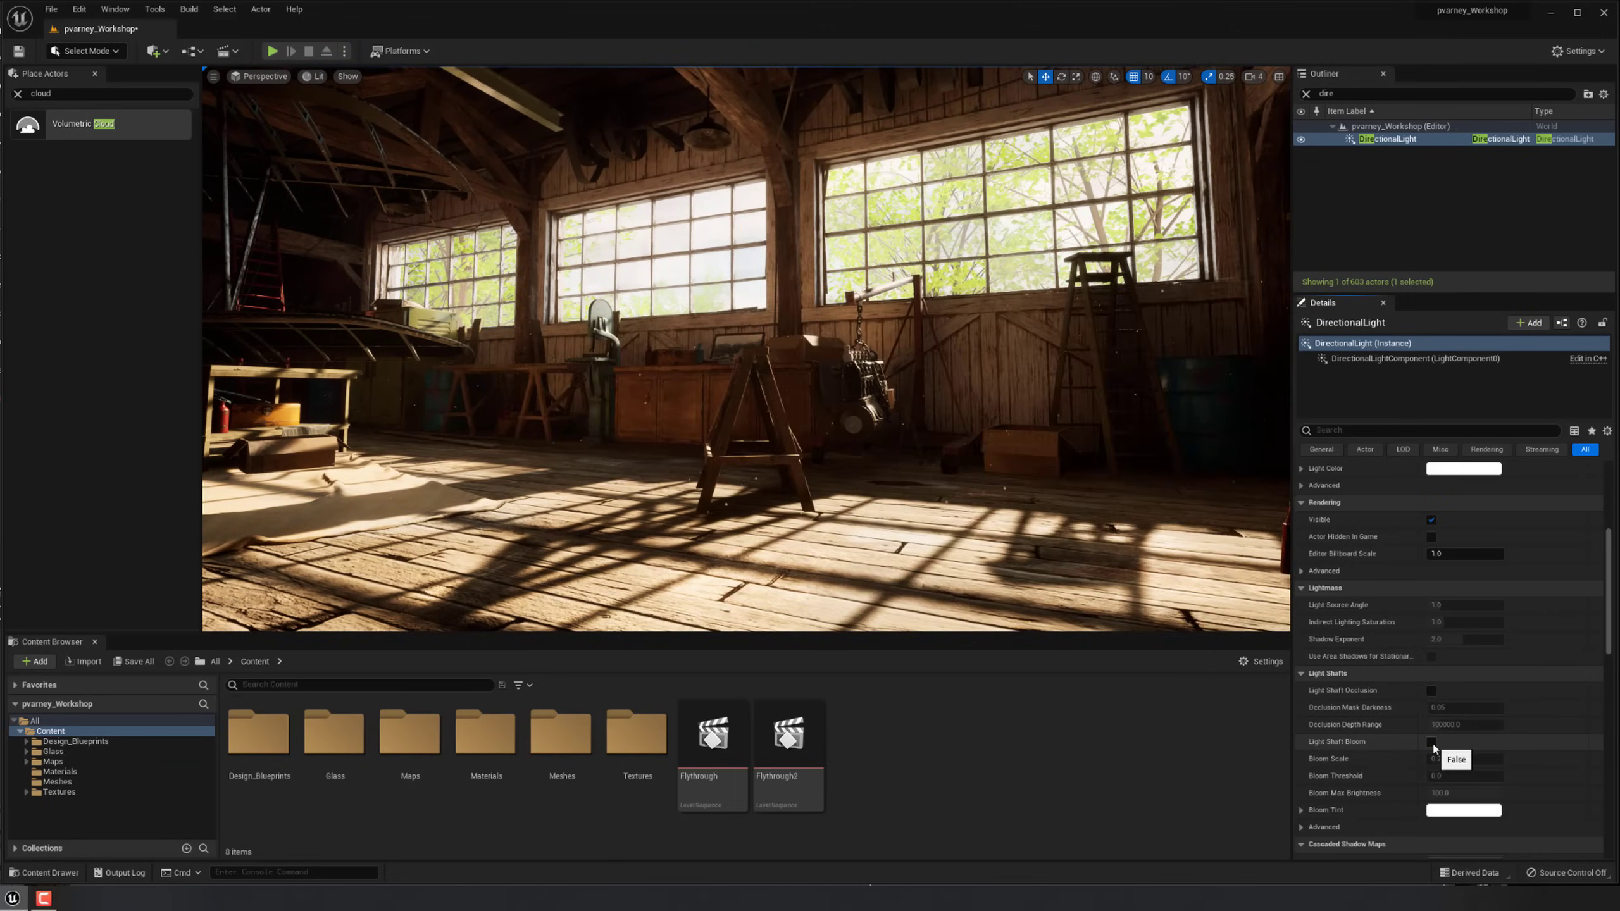
left_click(1431, 742)
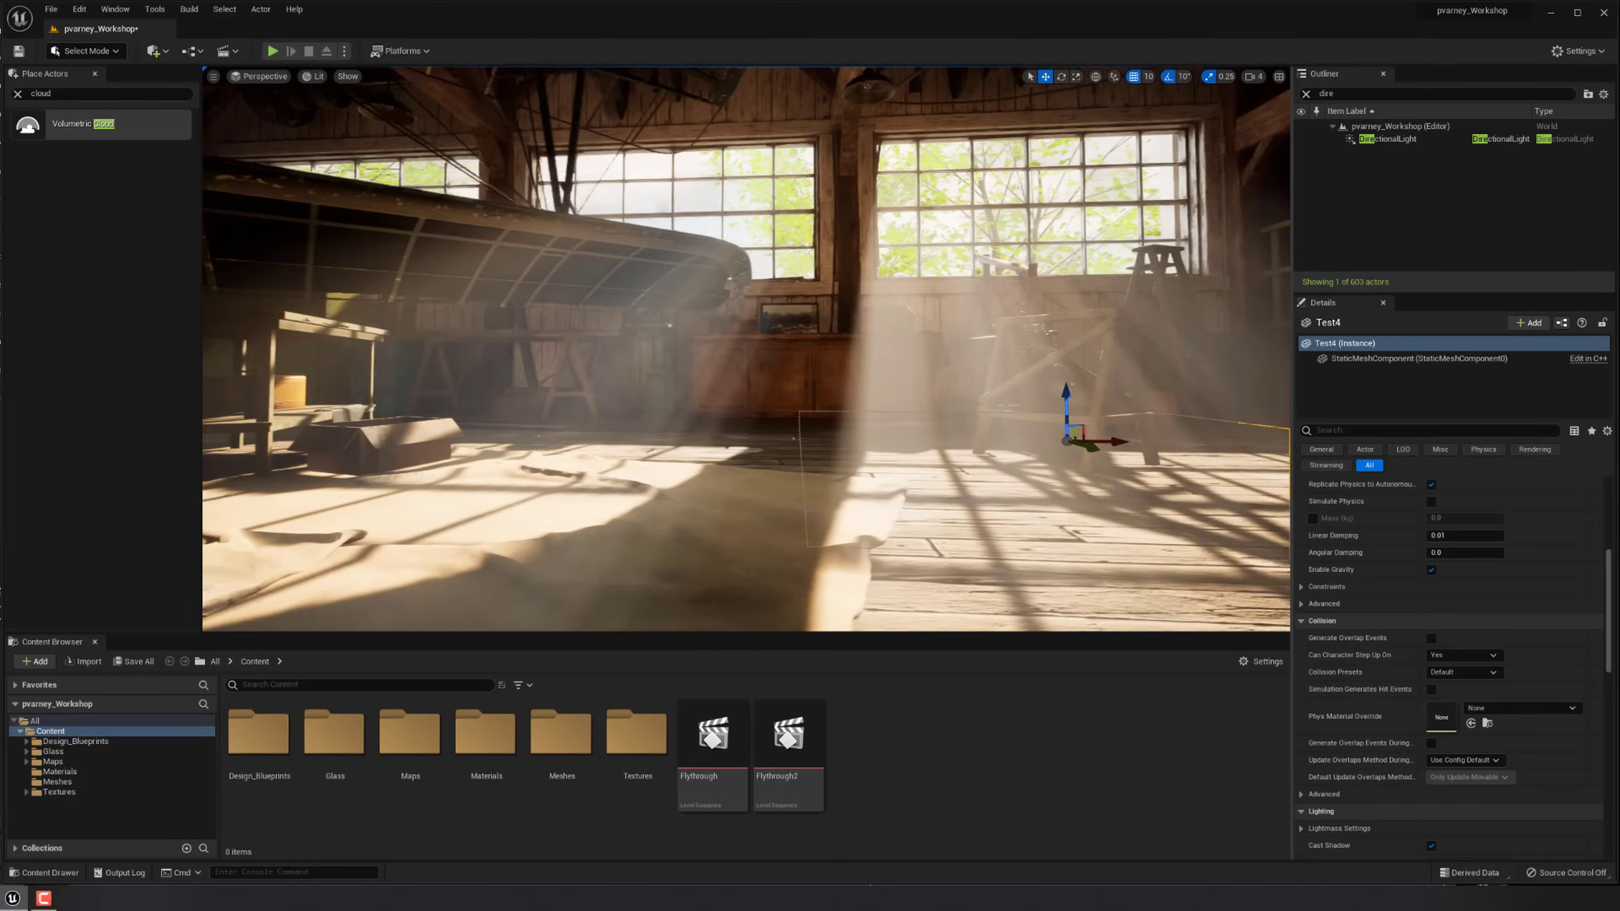
right_click_drag(746, 348, 669, 349)
right_click_drag(746, 349, 739, 390)
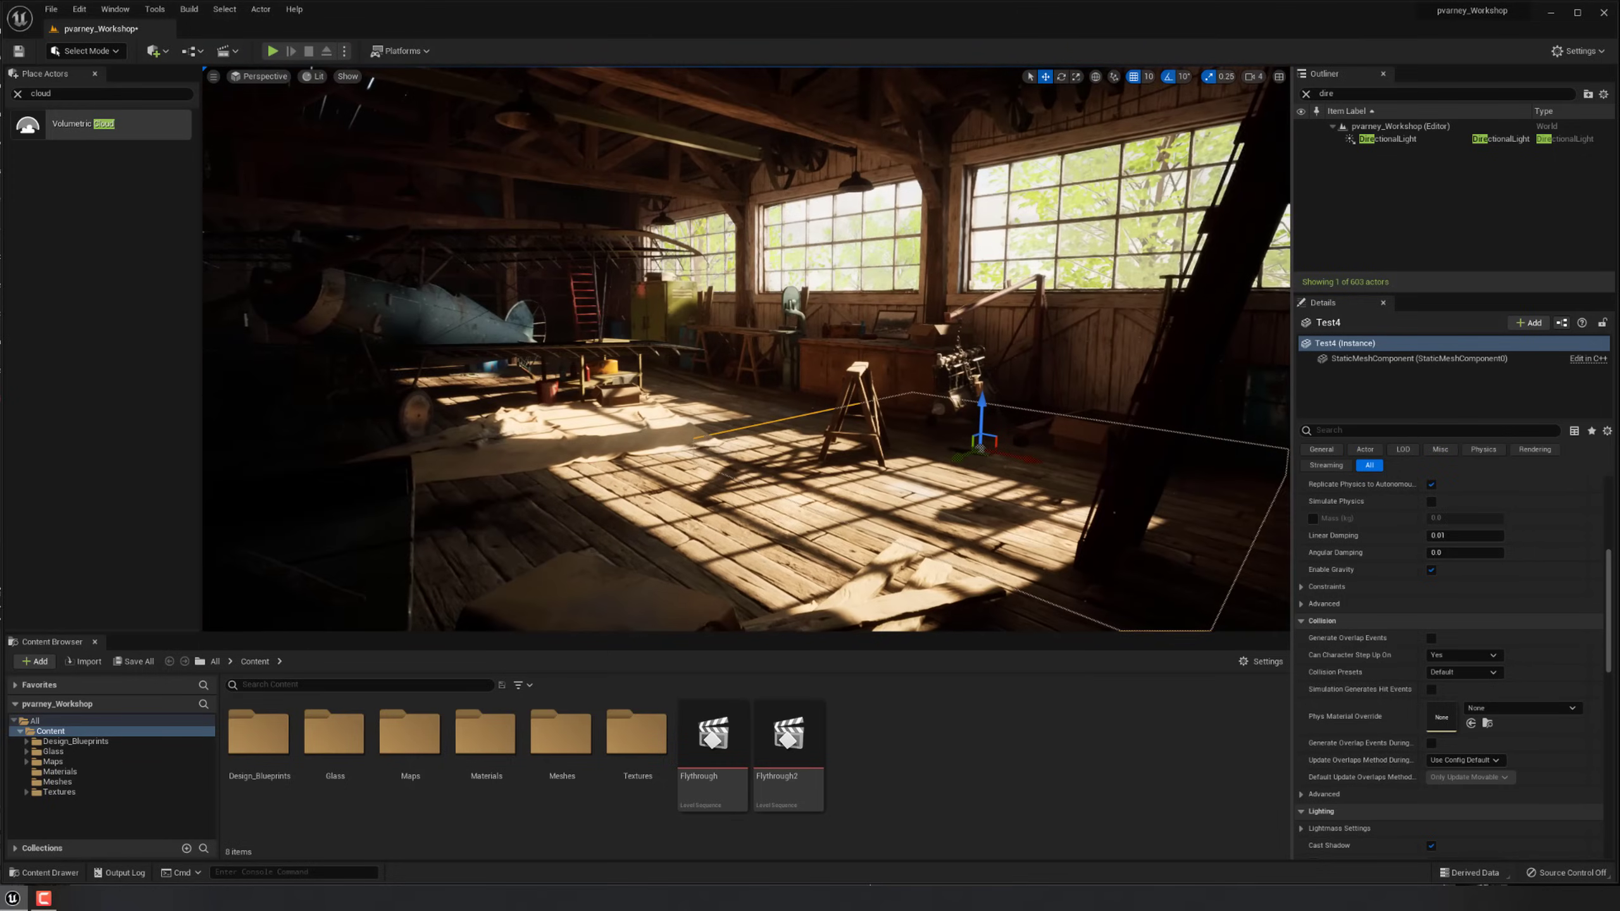
right_click_drag(994, 500, 1053, 475)
key("g")
scroll(1516, 596, "up", 3)
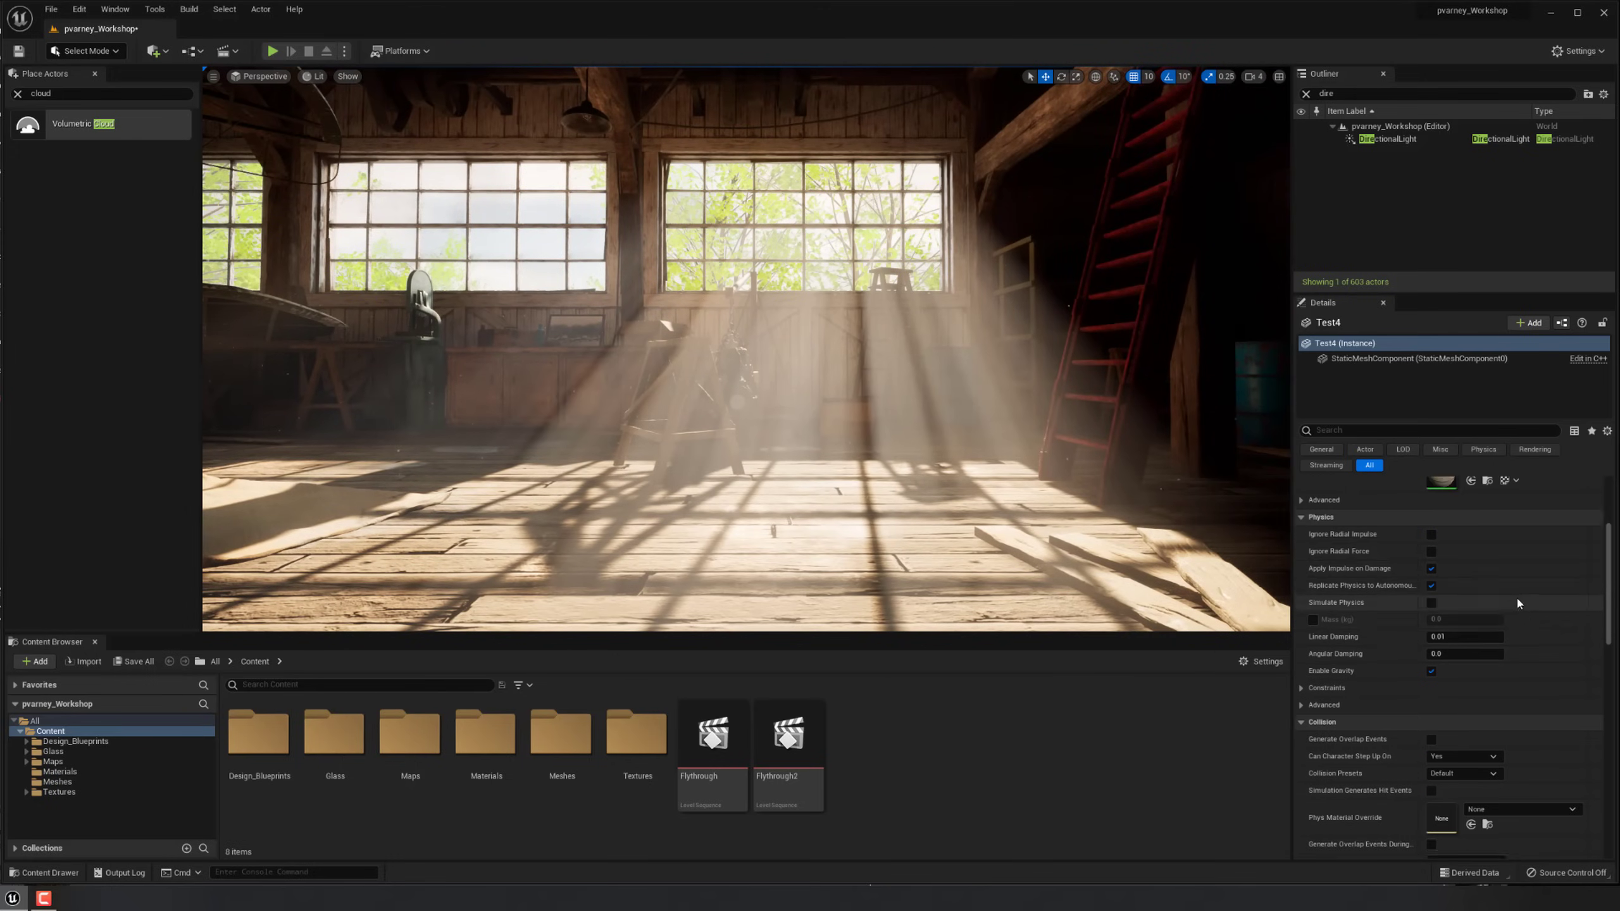
Try an Occlusion Mask Darkness of 1.0 on the directional light and restore the default value.
left_click(1387, 139)
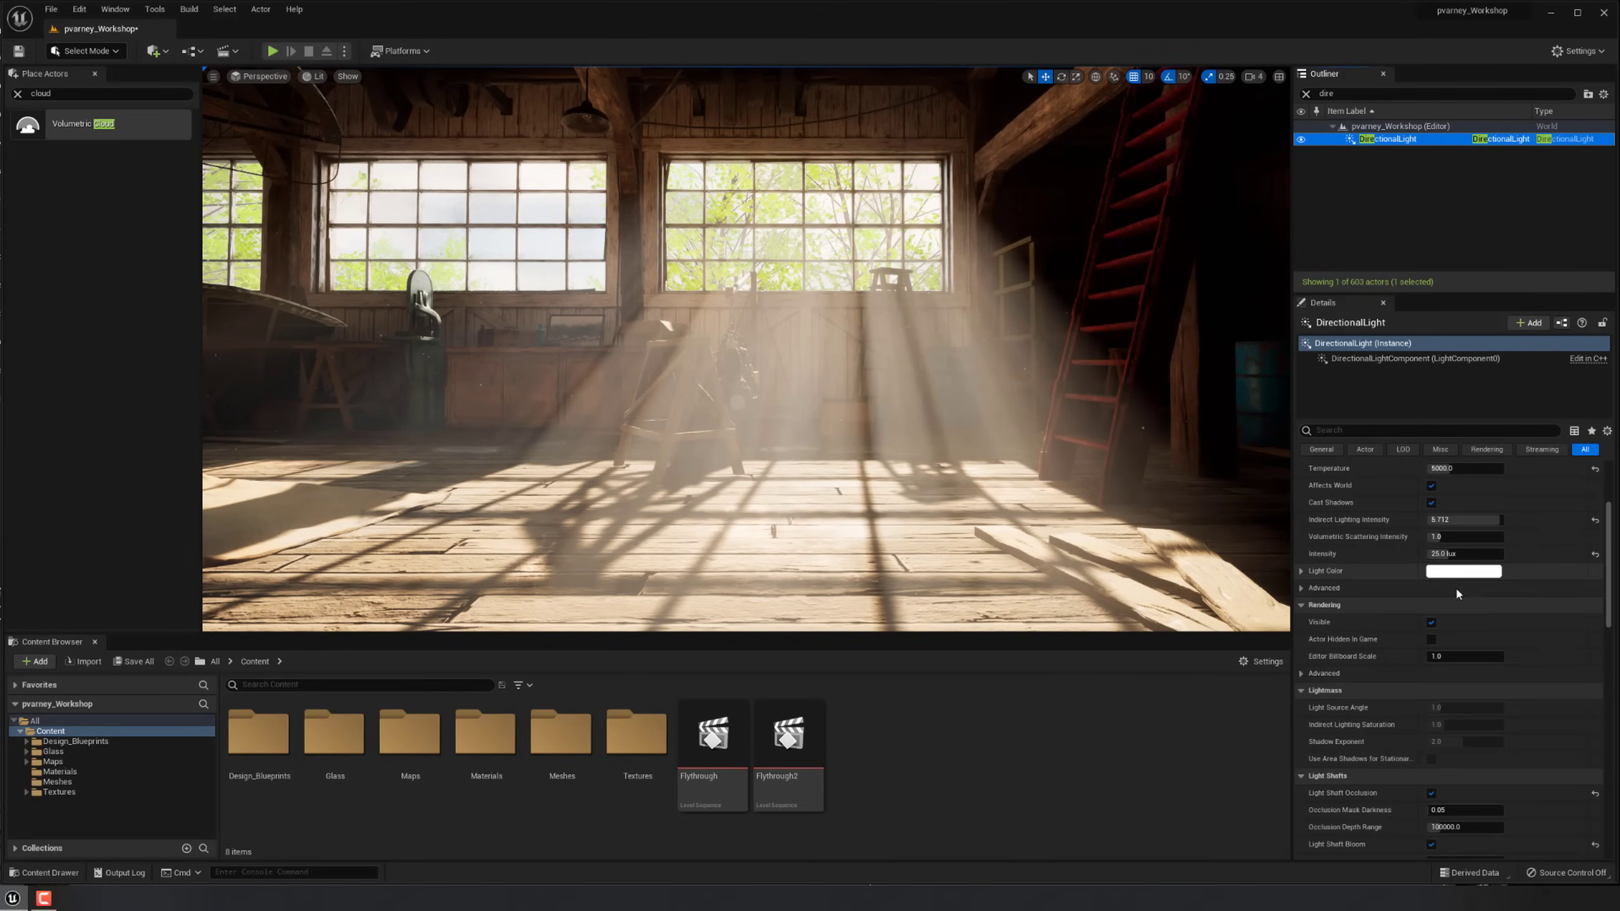
scroll(1506, 664, "down", 4)
left_click_drag(1461, 665, 1427, 666)
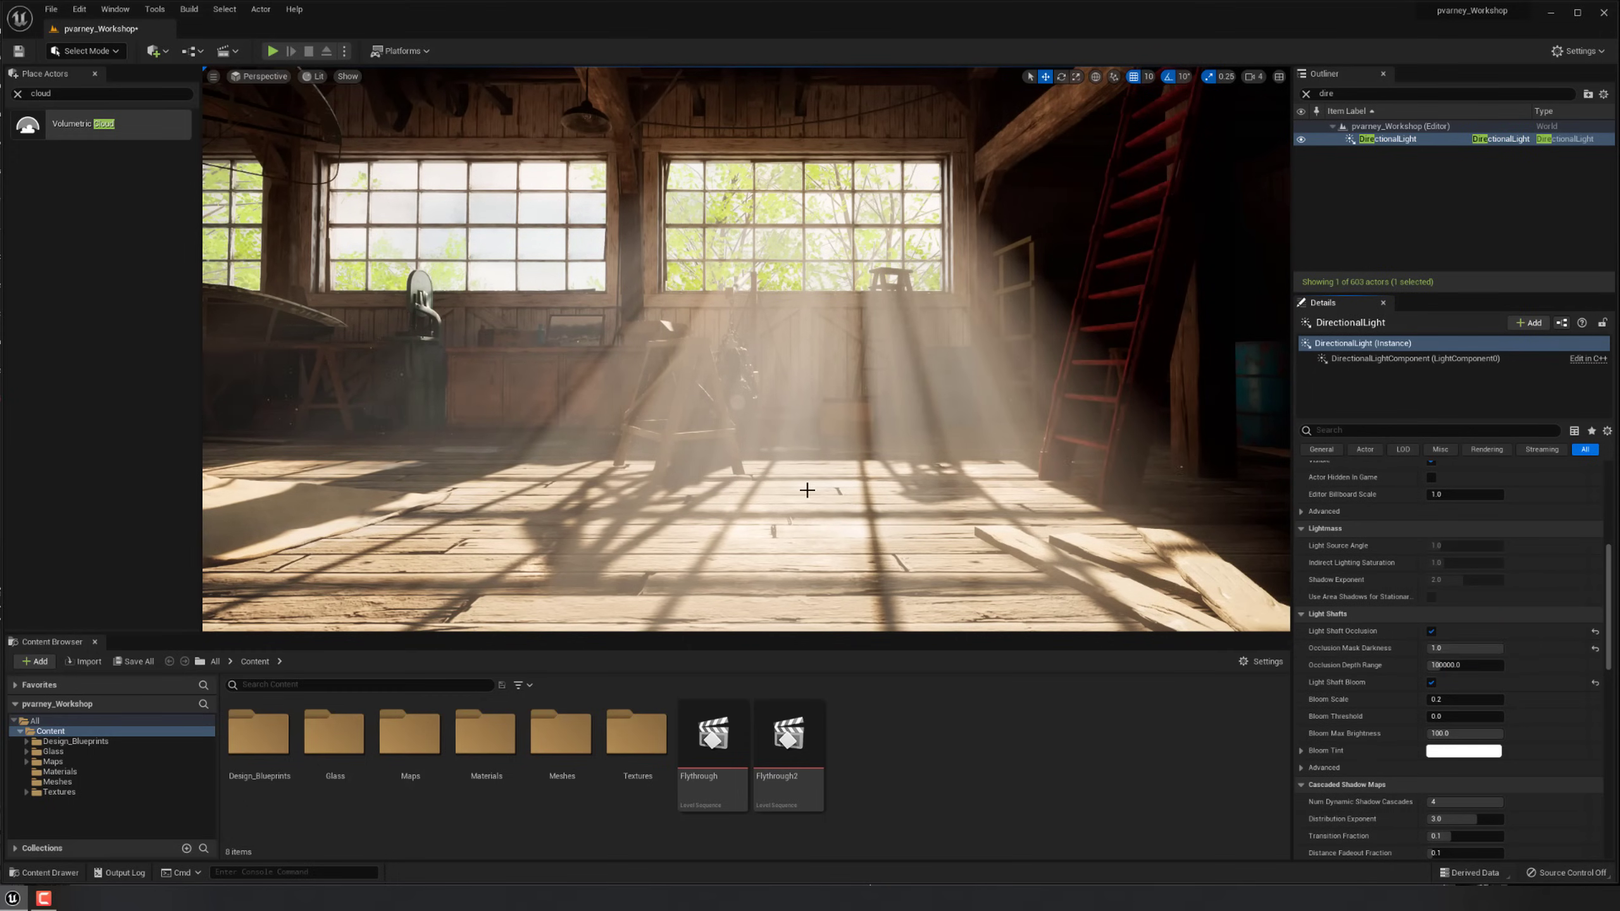
right_click_drag(808, 490, 740, 460)
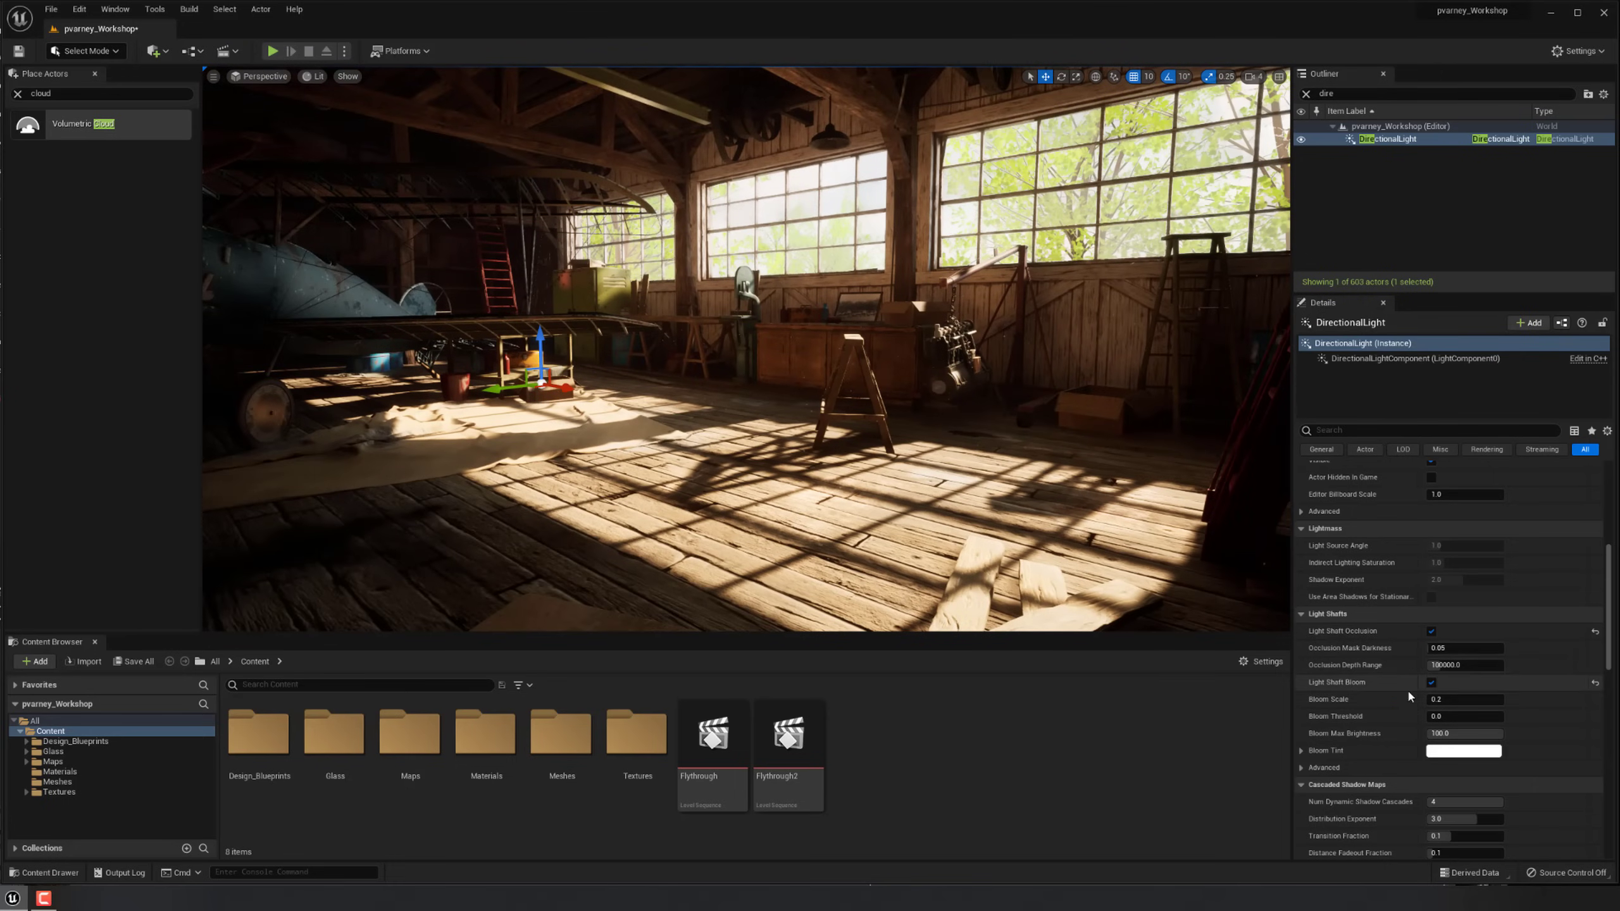
mouse_move(1373, 651)
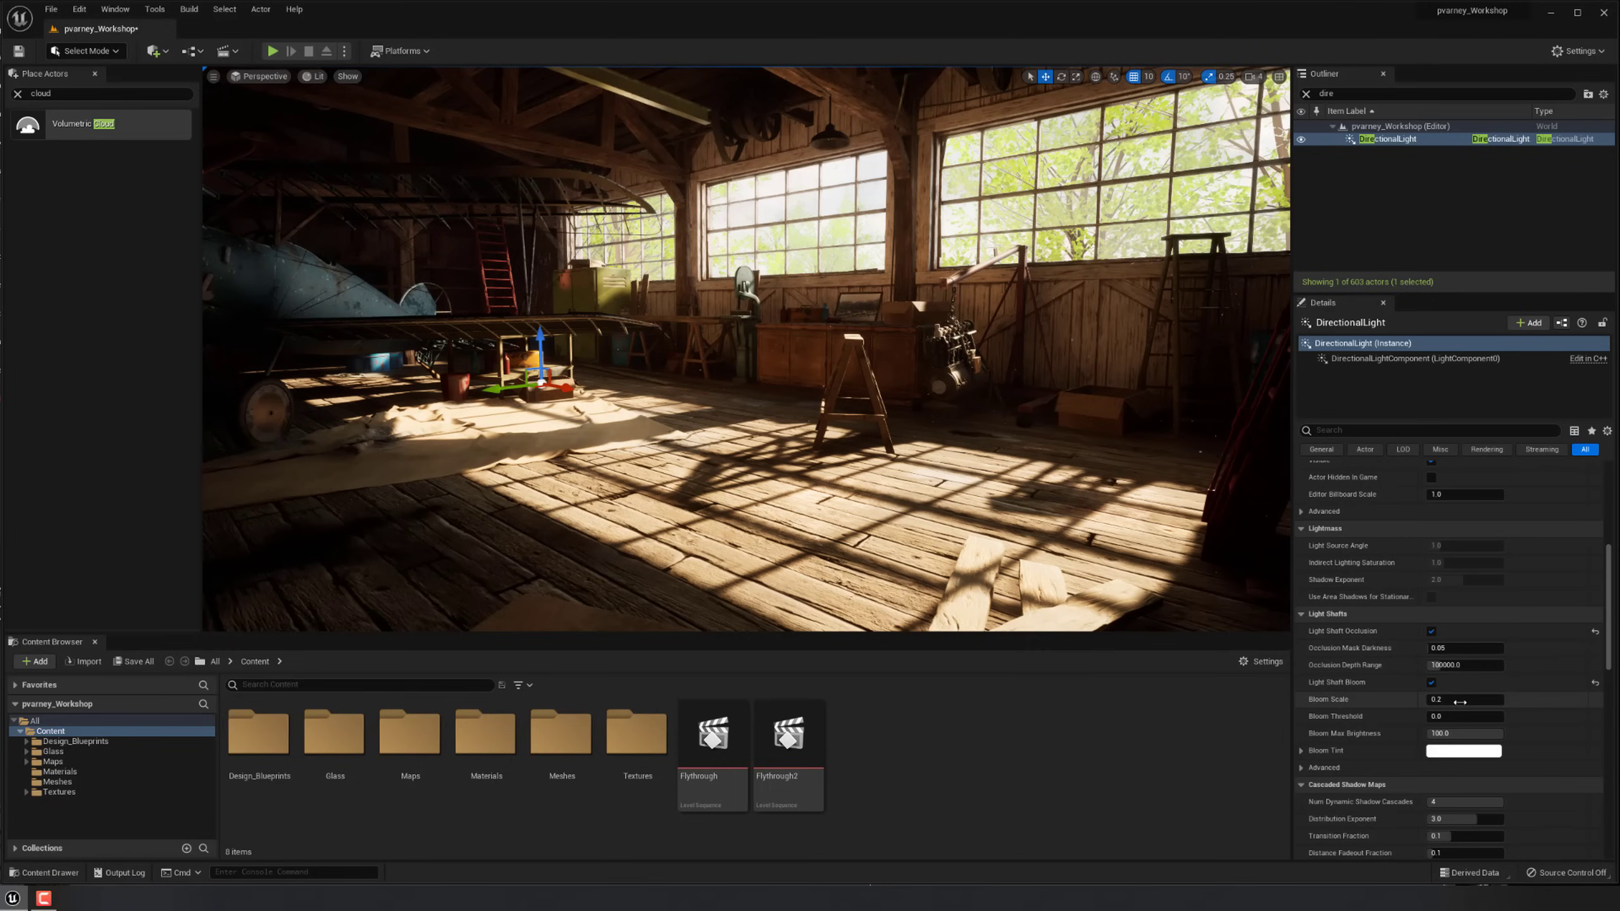
Try a much higher Bloom Scale for the light shafts and reset it to the default.
left_click_drag(1466, 701, 1493, 701)
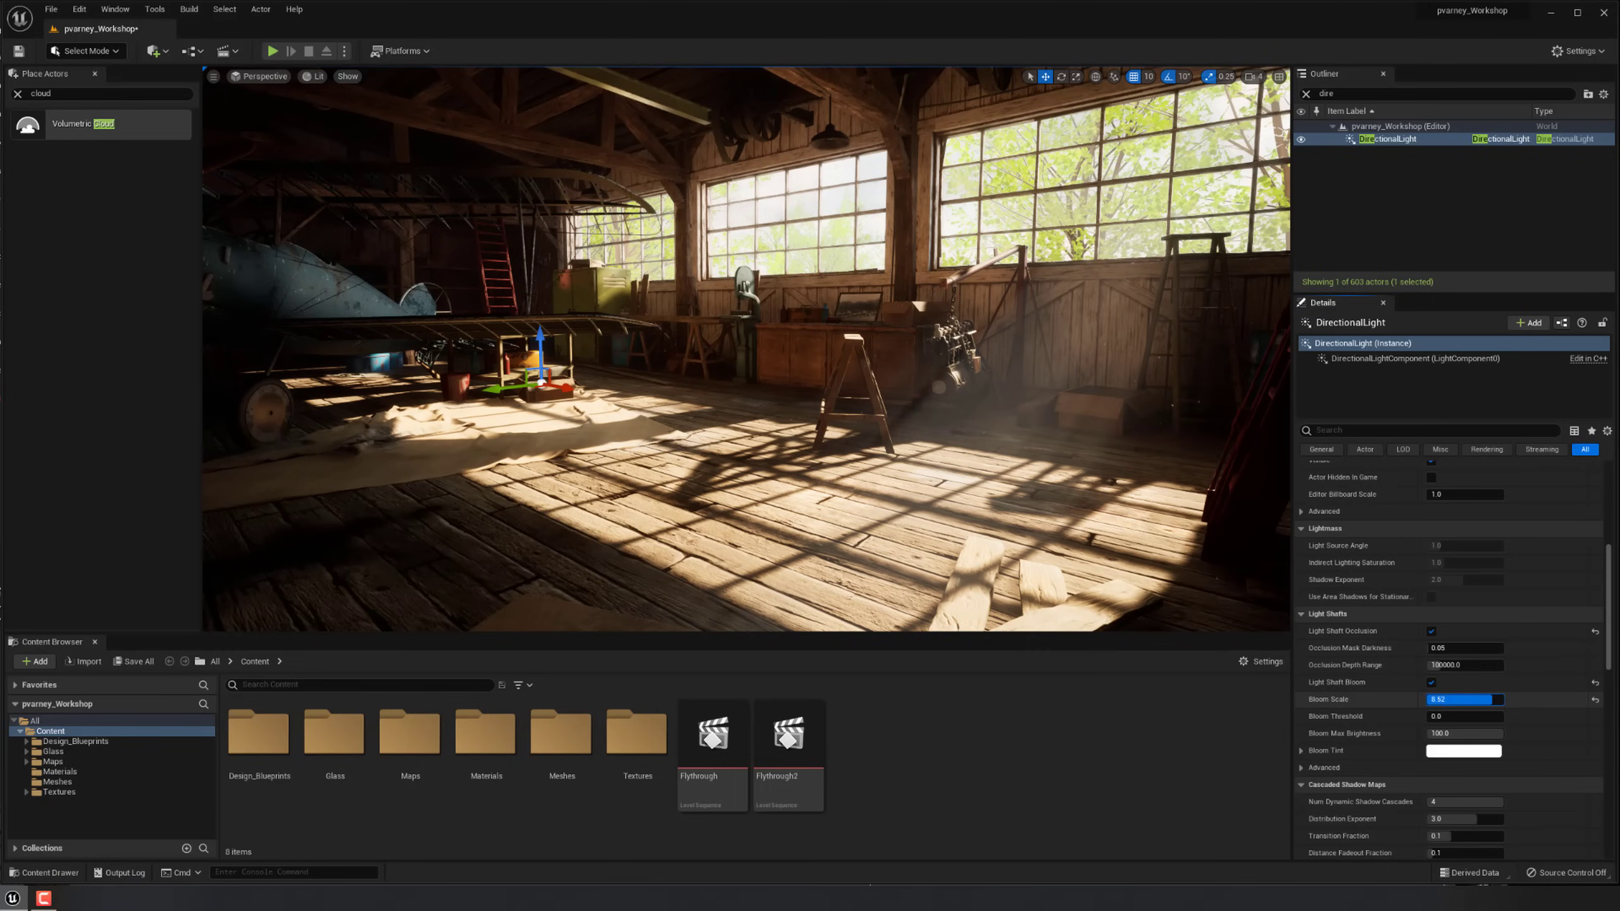
mouse_move(1003, 477)
right_mouse_down()
mouse_move(1046, 453)
mouse_move(1002, 477)
mouse_move(957, 472)
mouse_move(1047, 475)
mouse_move(982, 472)
mouse_move(1014, 477)
right_mouse_up()
left_click(1594, 700)
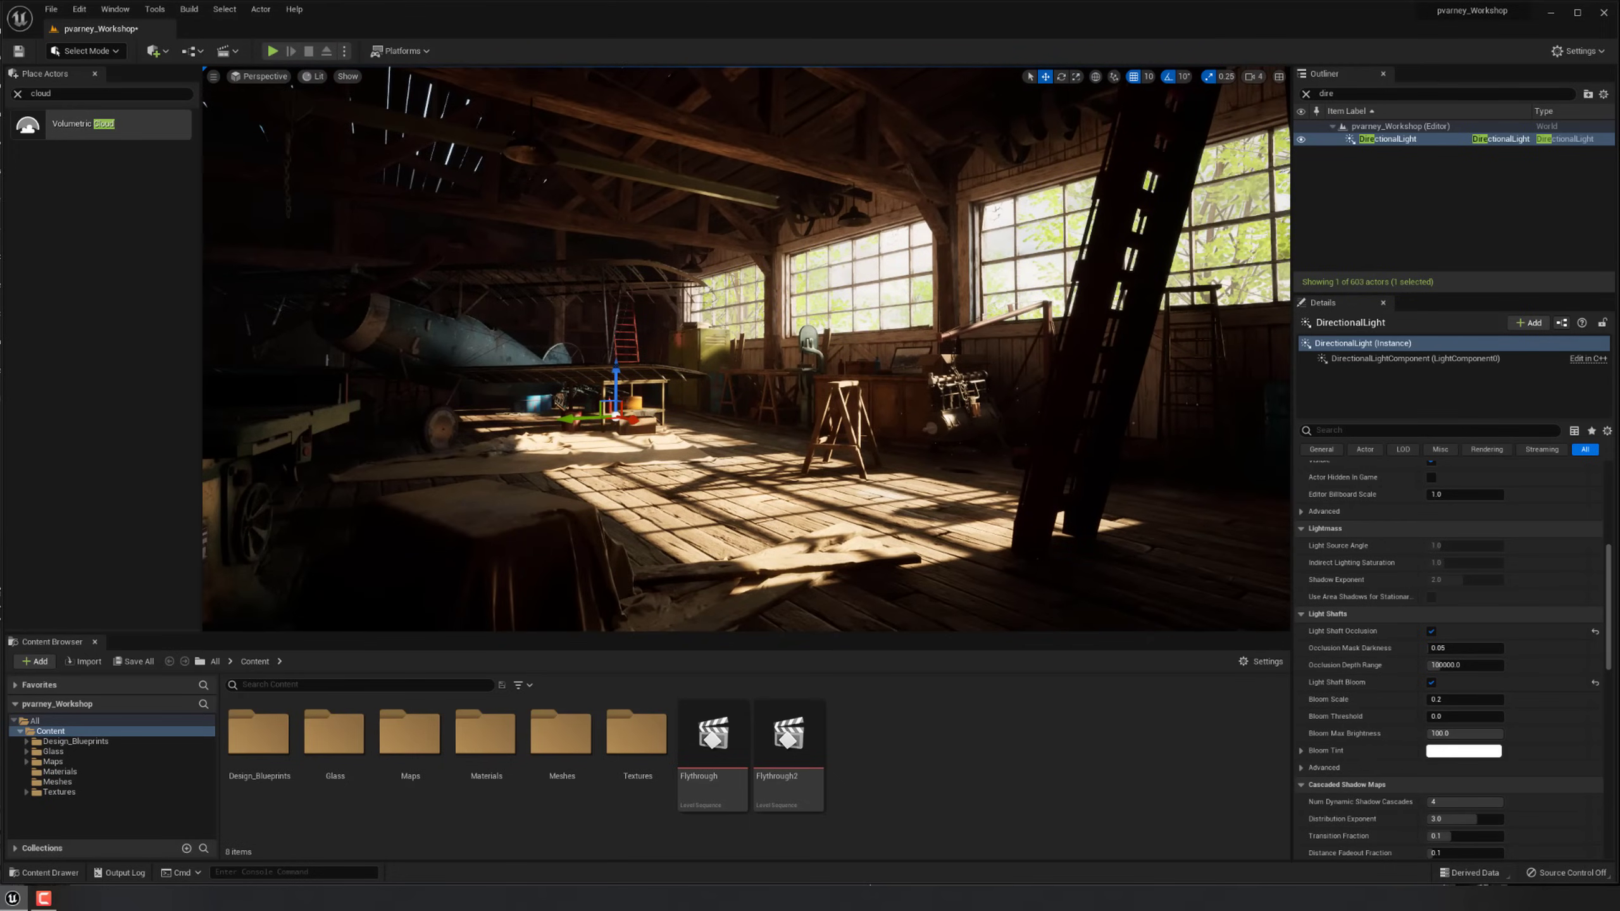
Compare the workshop lighting with the reference image Beauty_02.jpg and examine the light shafts from different views.
key("alt+Tab")
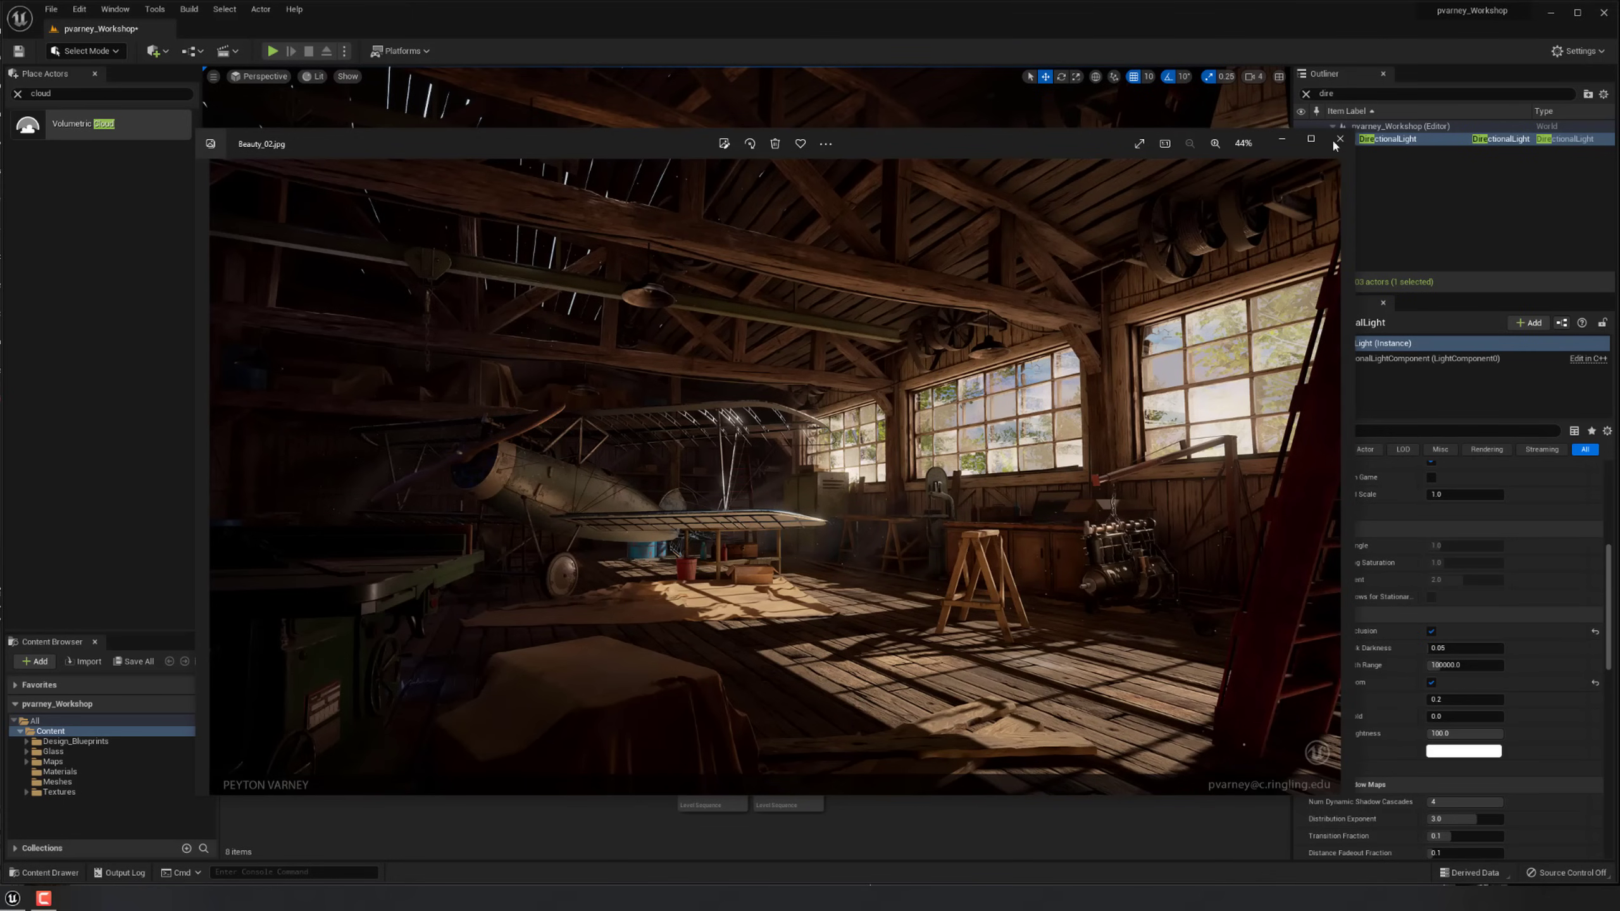
left_click(1282, 140)
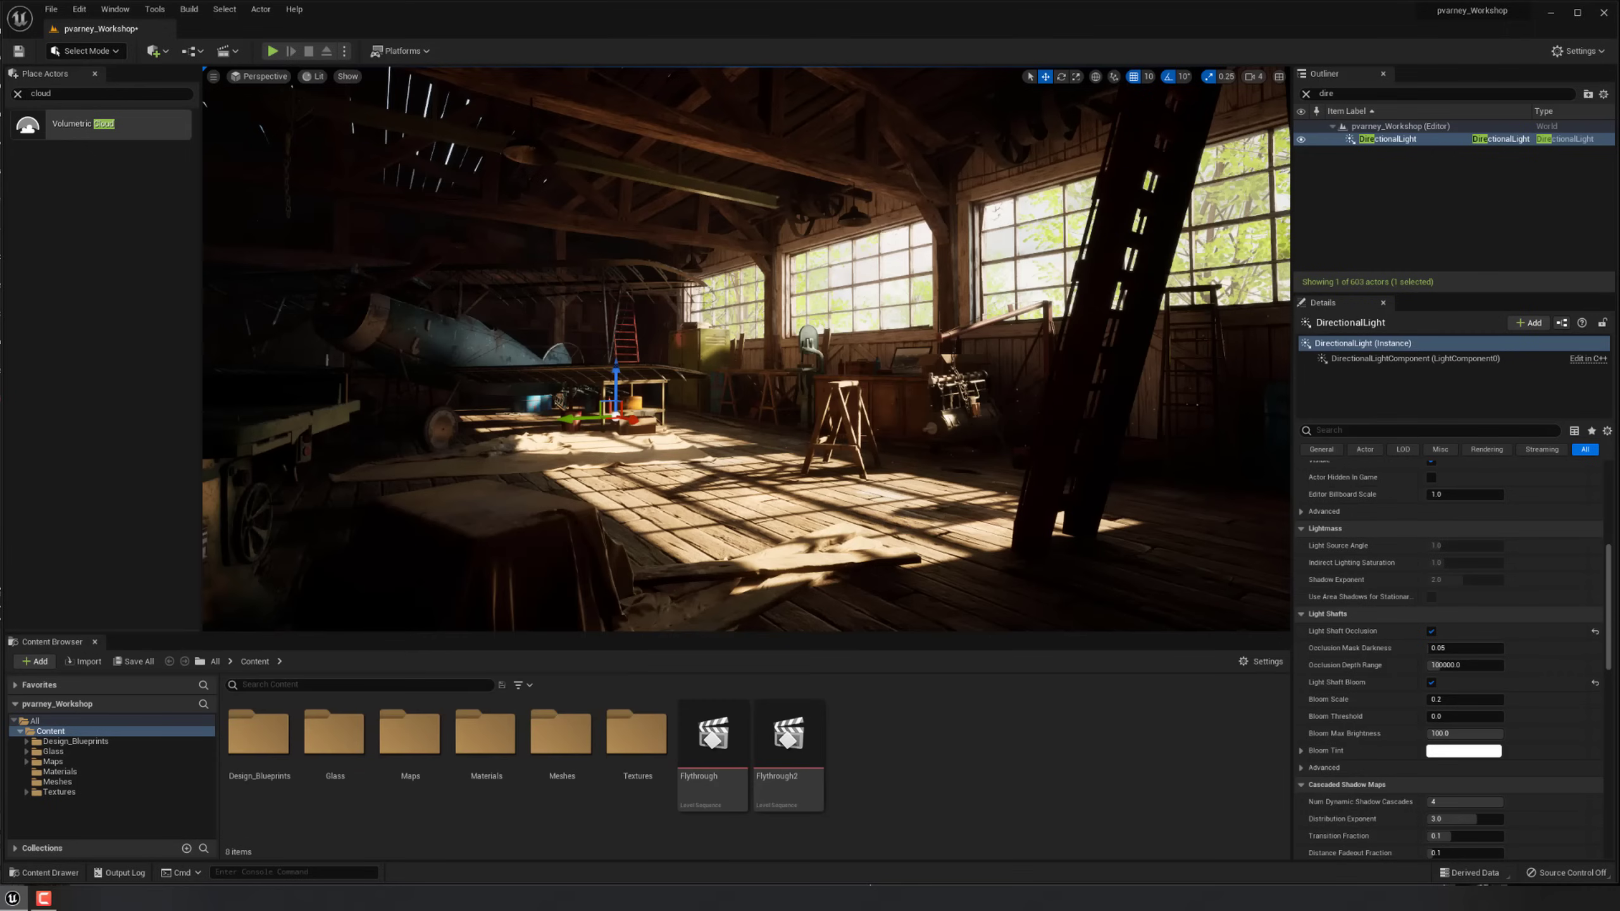
right_click_drag(941, 513, 914, 535)
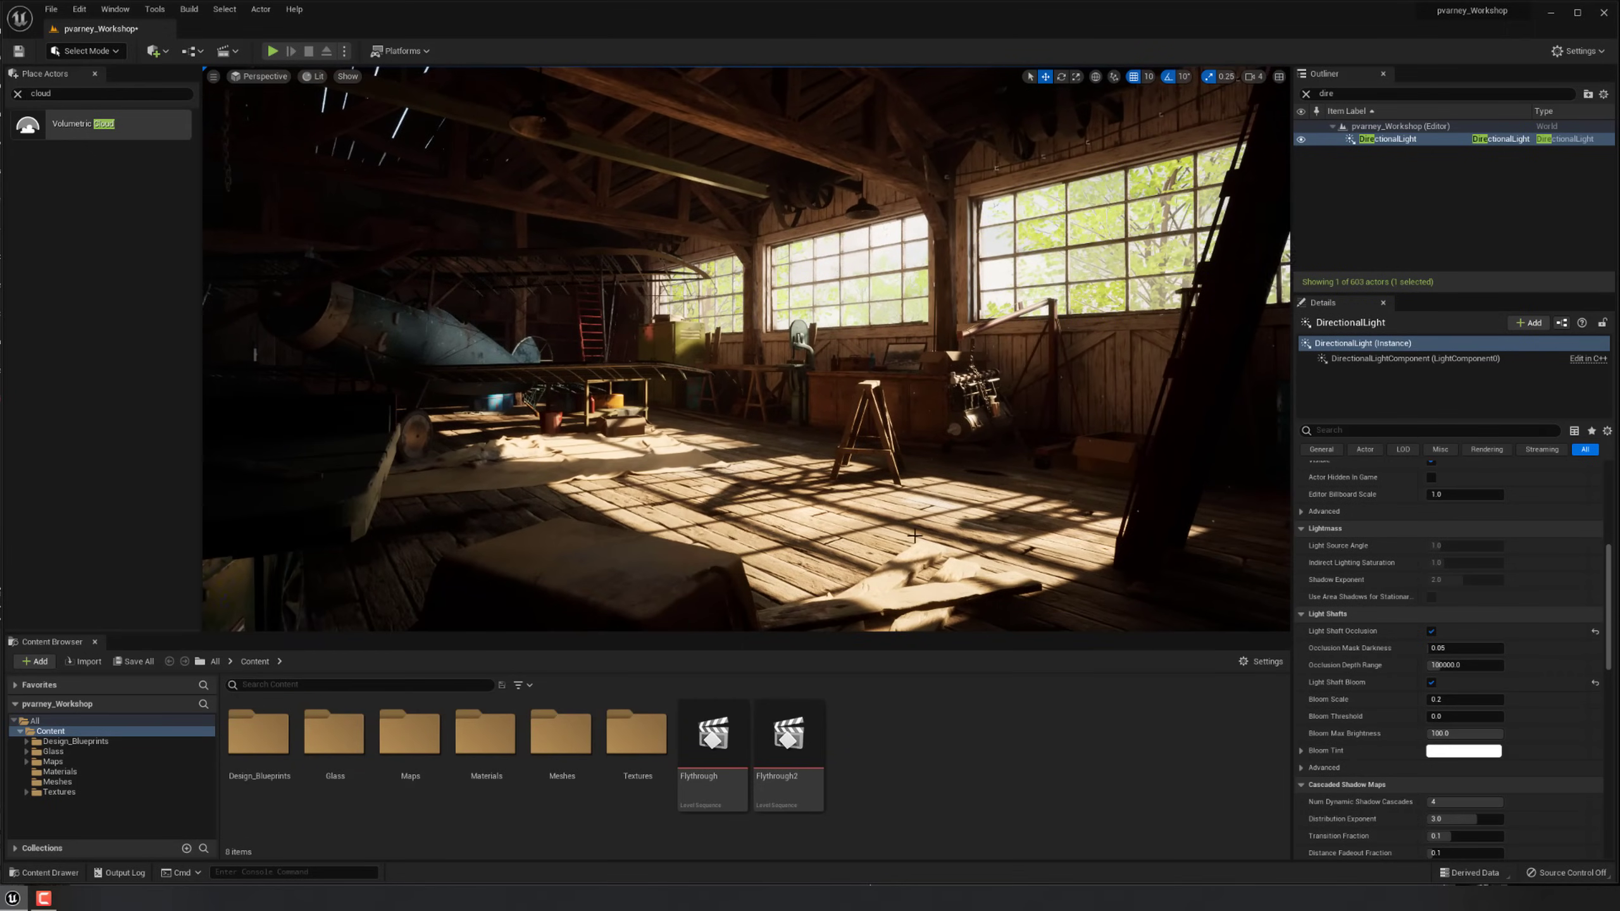
key("g")
key("g")
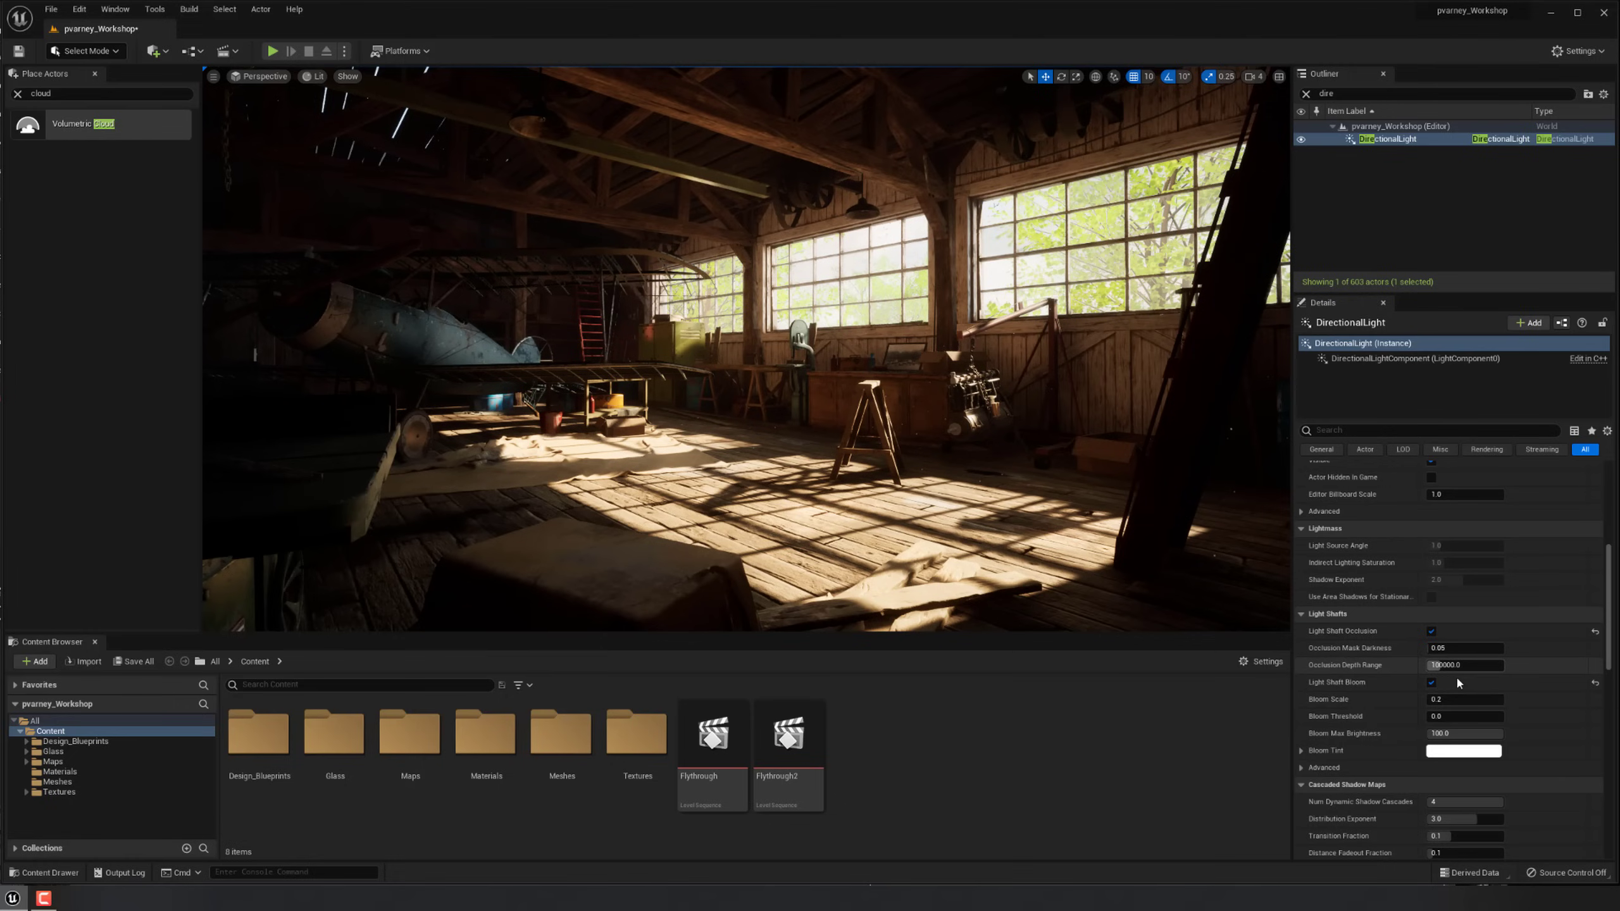
right_click_drag(895, 487, 861, 447)
right_click(896, 485)
key("g")
key("g")
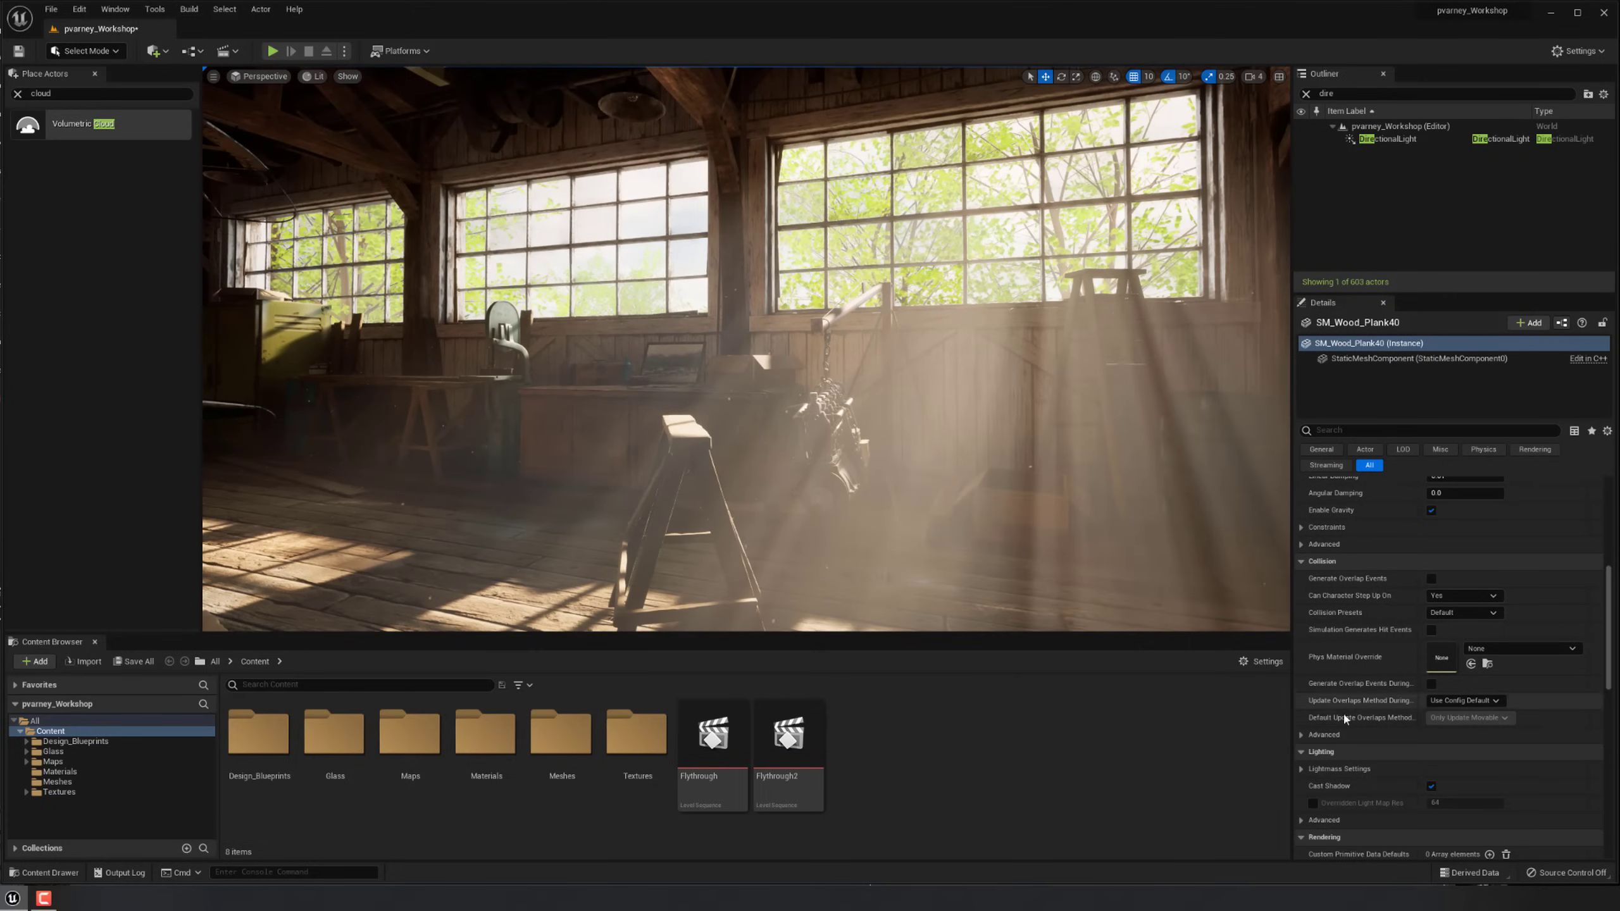
Try a lower Occlusion Depth Range and an Occlusion Mask Darkness of 0.01 on the directional light, undoing both changes.
left_click(1369, 140)
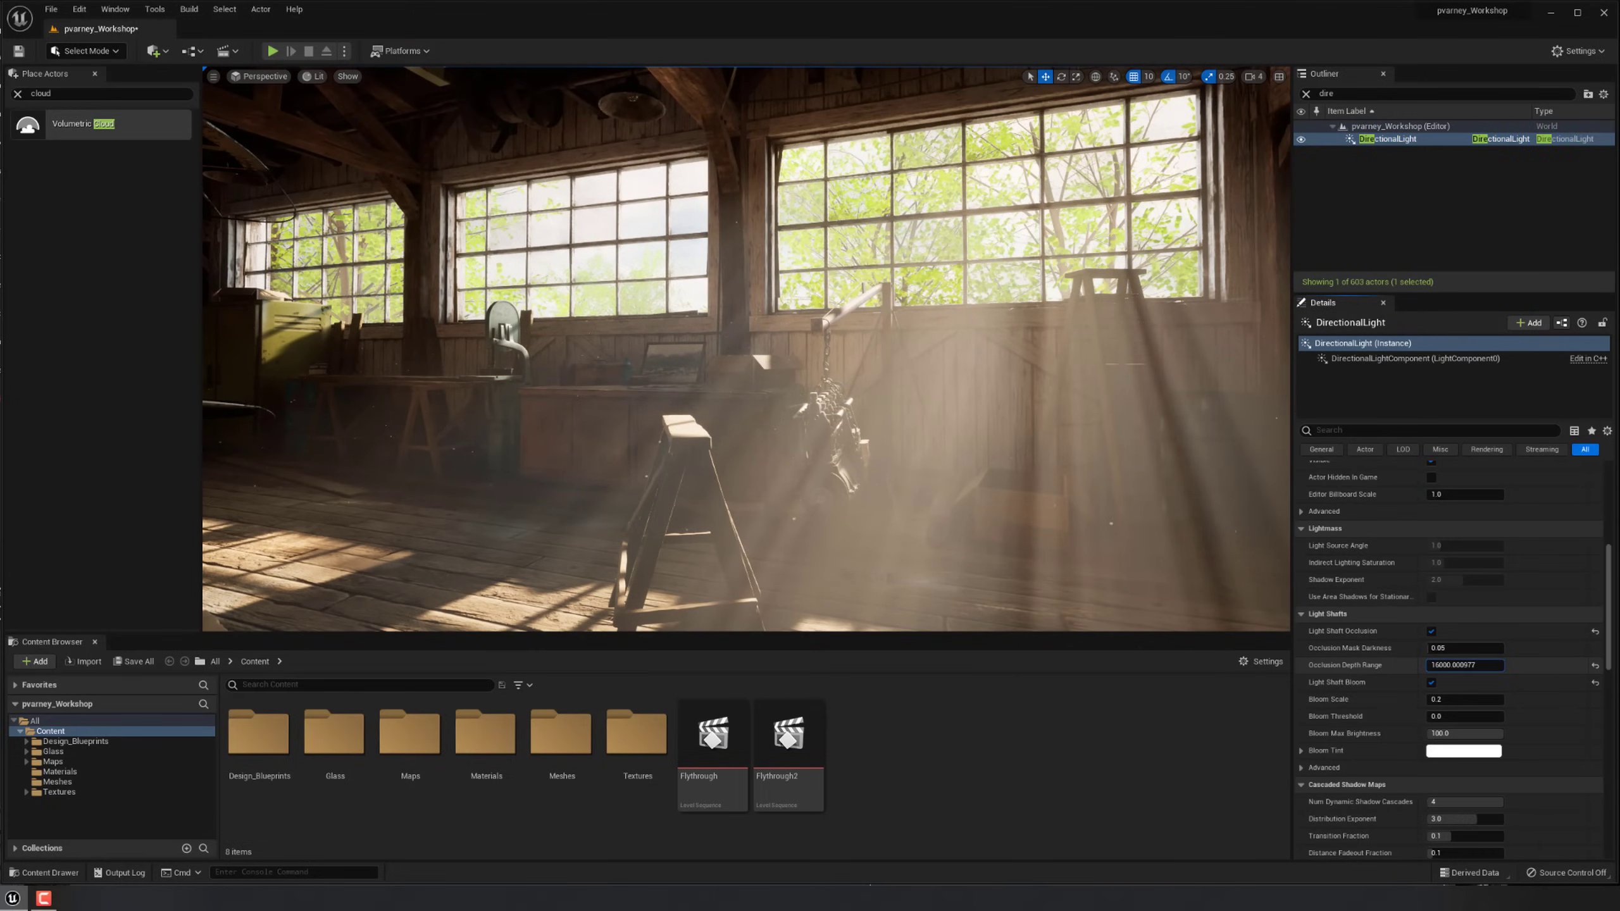
key("ctrl+z")
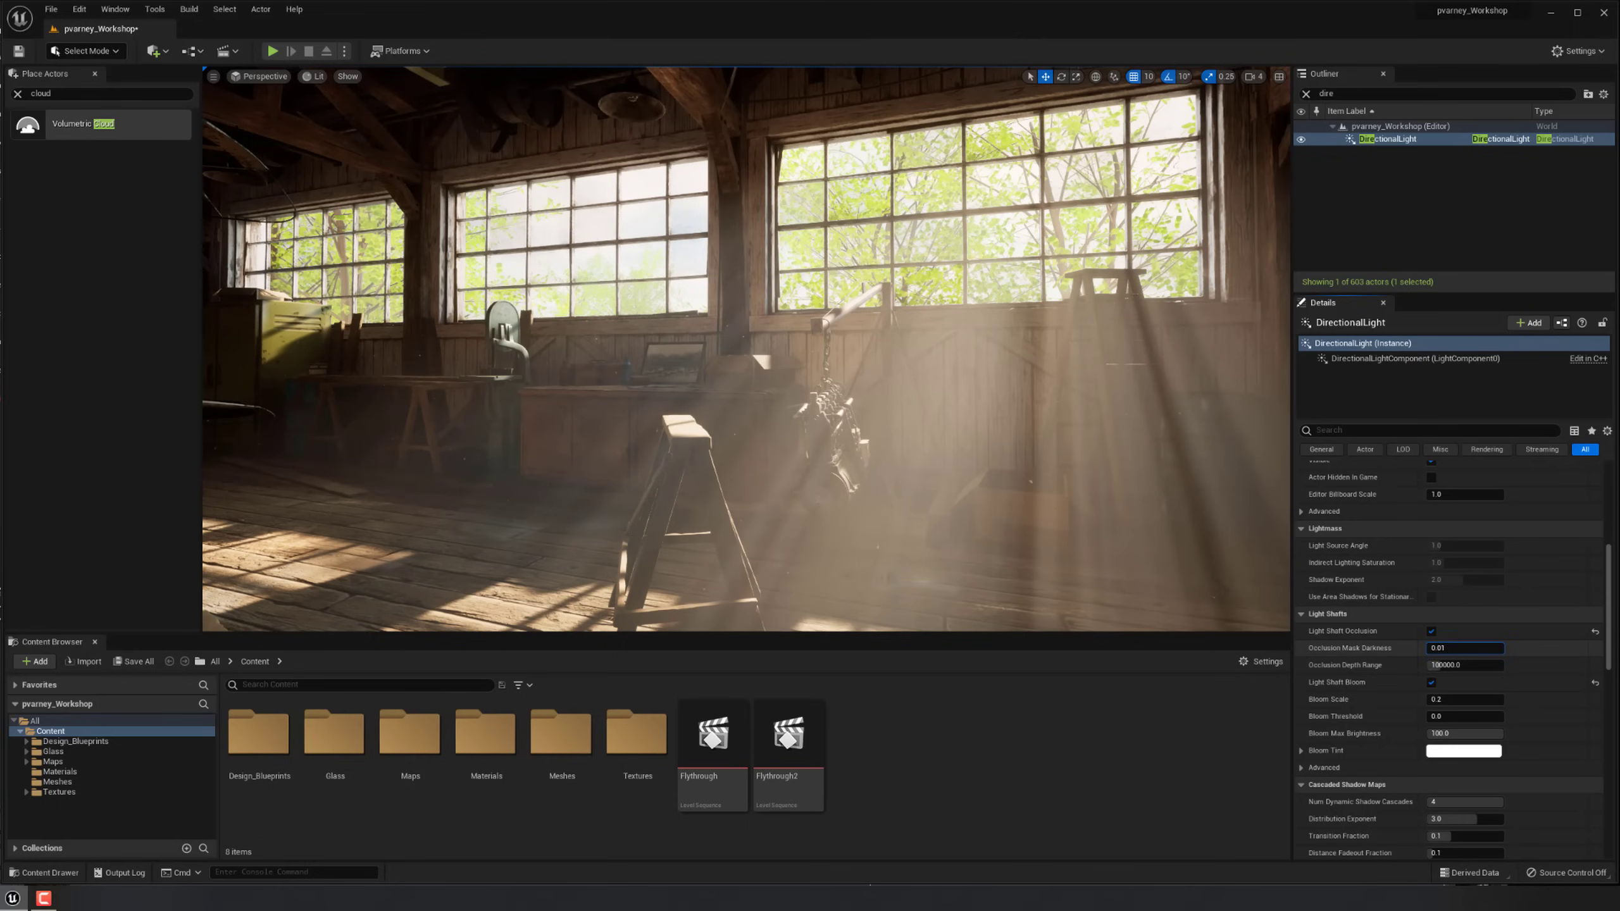
key("ctrl+z")
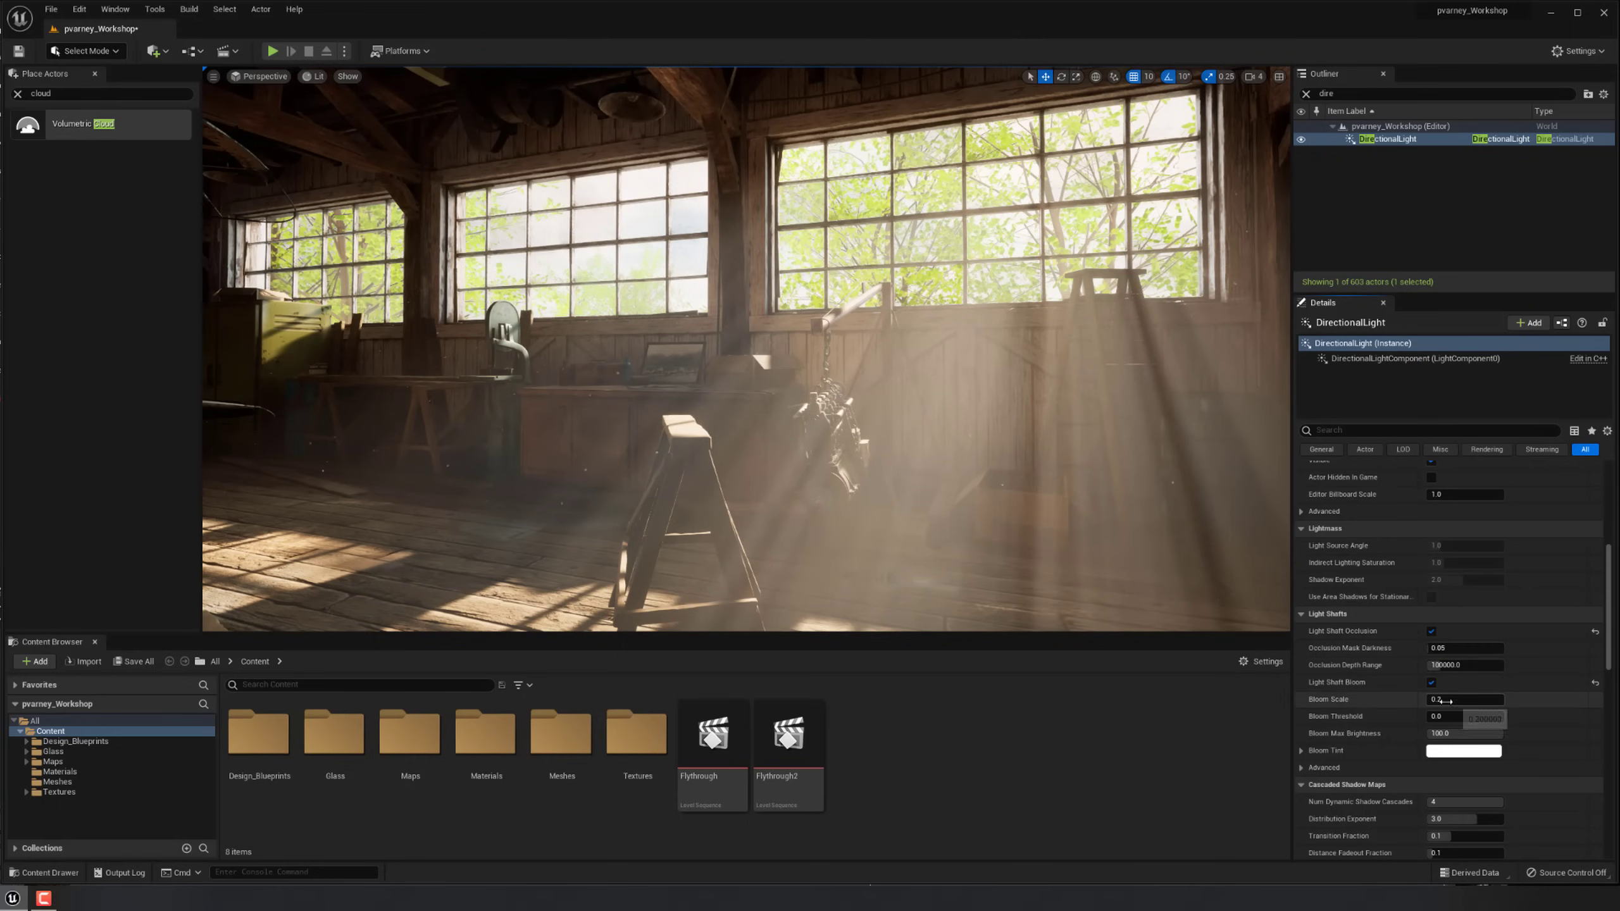
Set the directional light's Bloom Scale to 0.1 and check the softened light shafts across the workshop.
mouse_move(1446, 700)
left_mouse_down()
mouse_move(1429, 700)
mouse_move(1453, 700)
left_mouse_up()
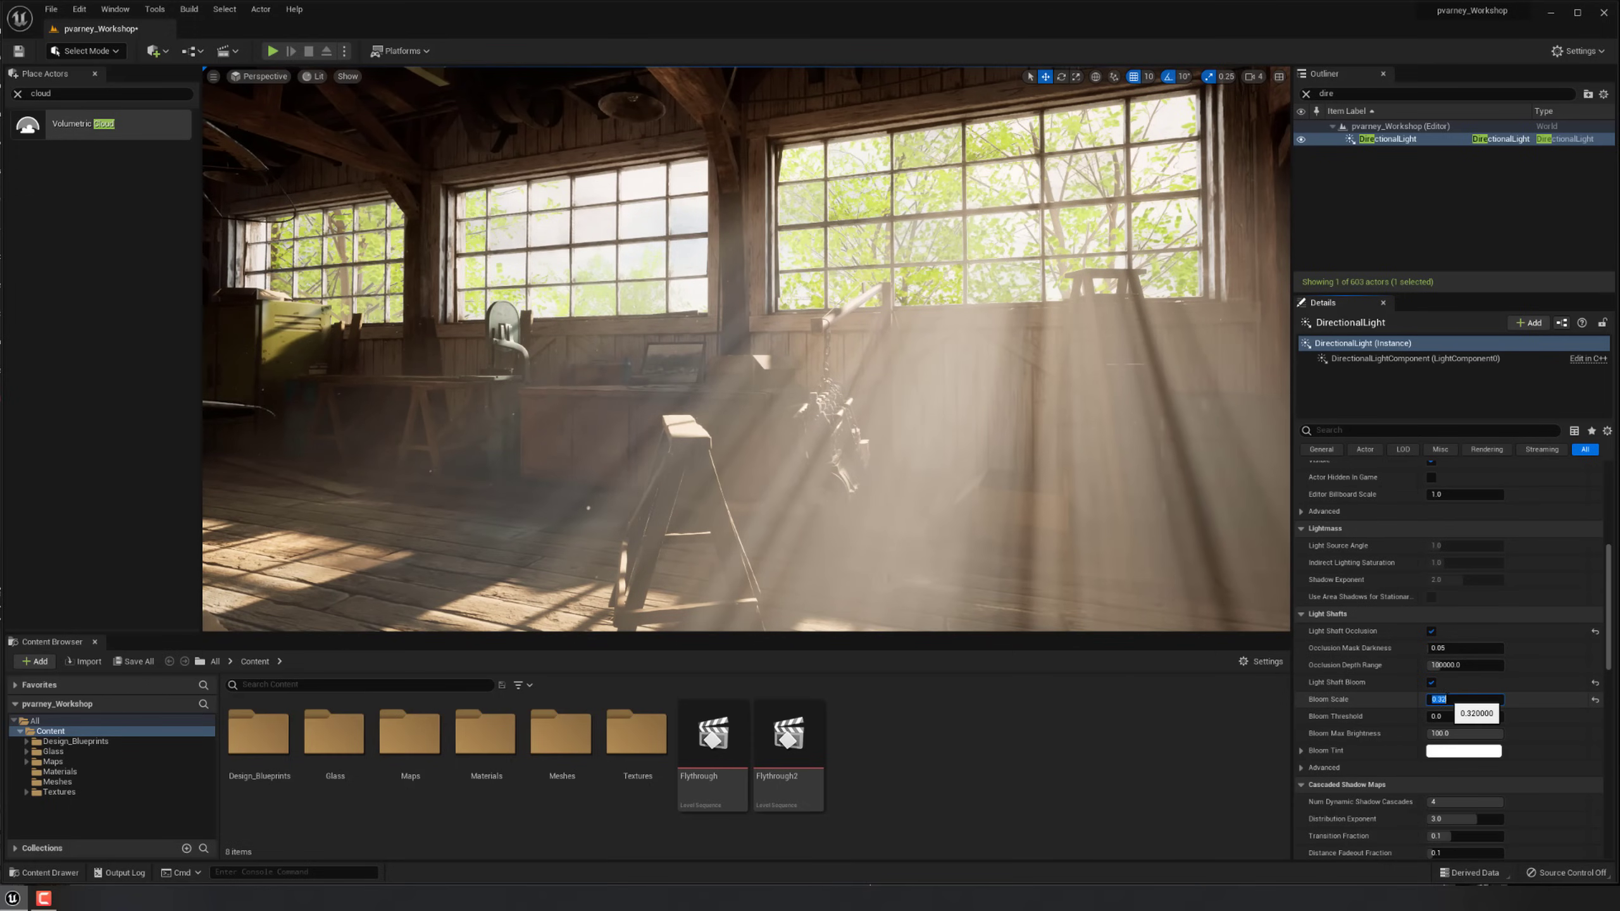
type("0.1")
key("Return")
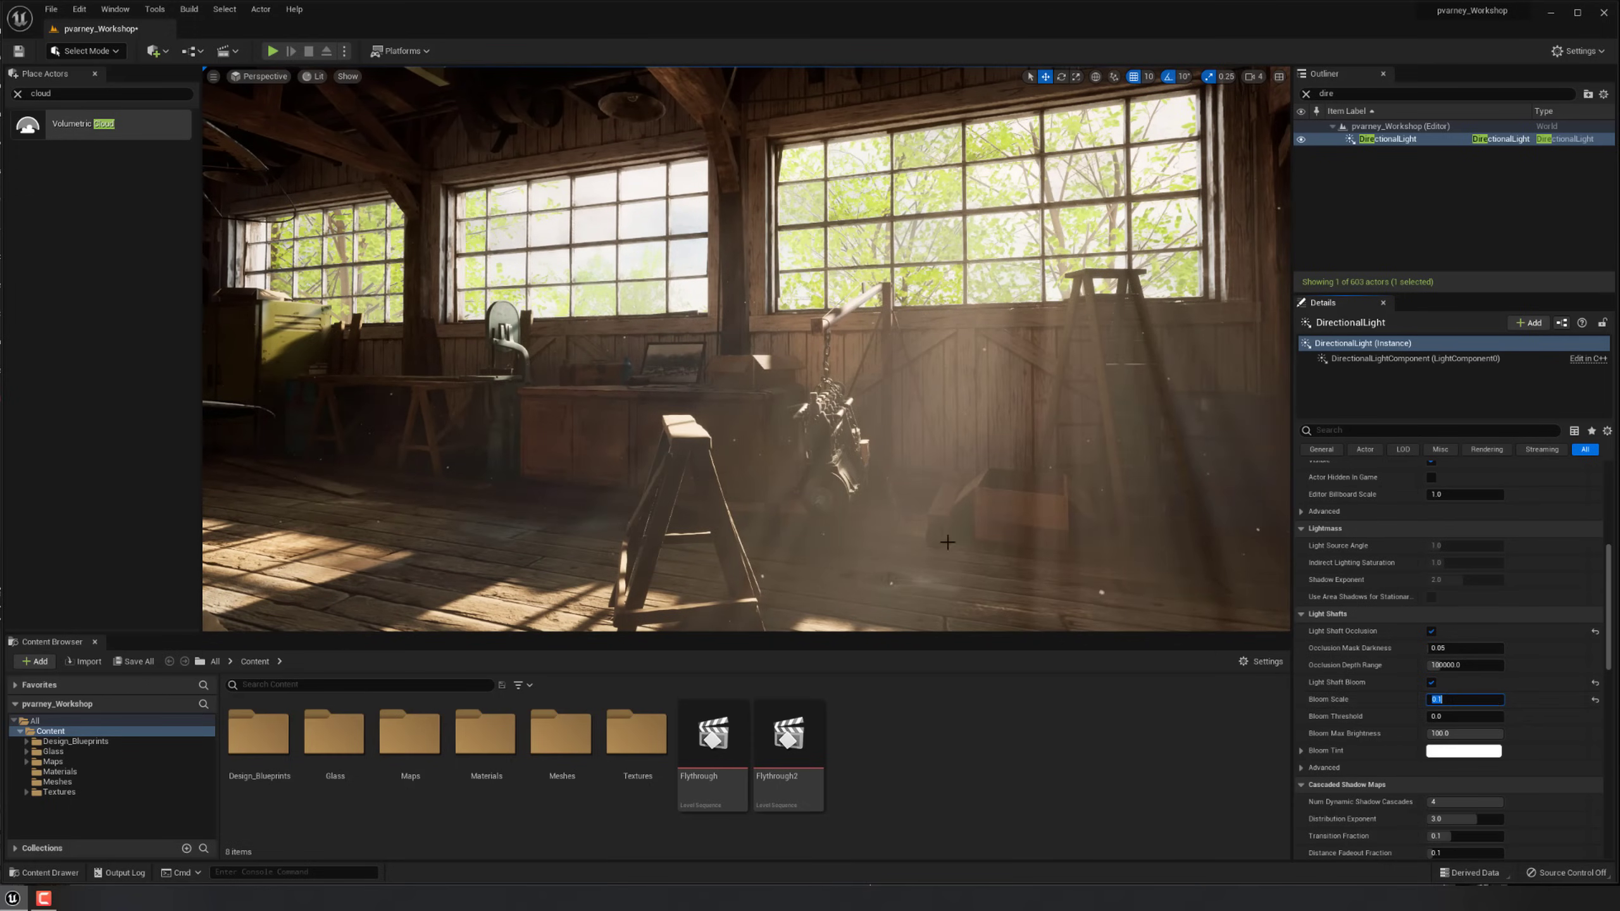
right_click_drag(816, 476, 740, 466)
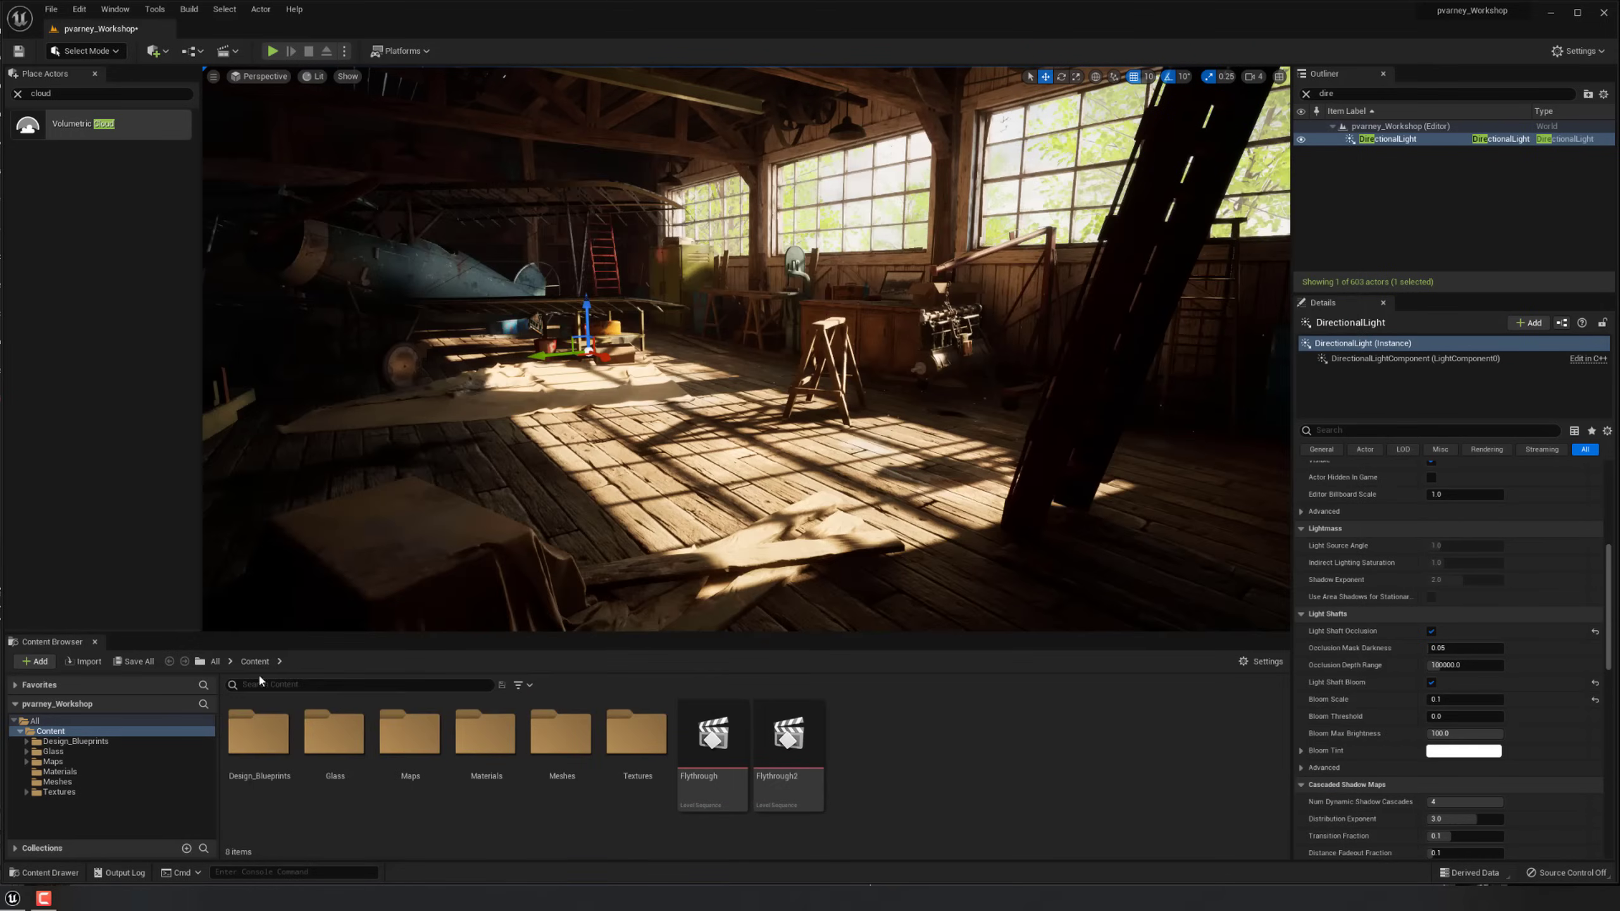
right_click_drag(492, 465, 460, 434)
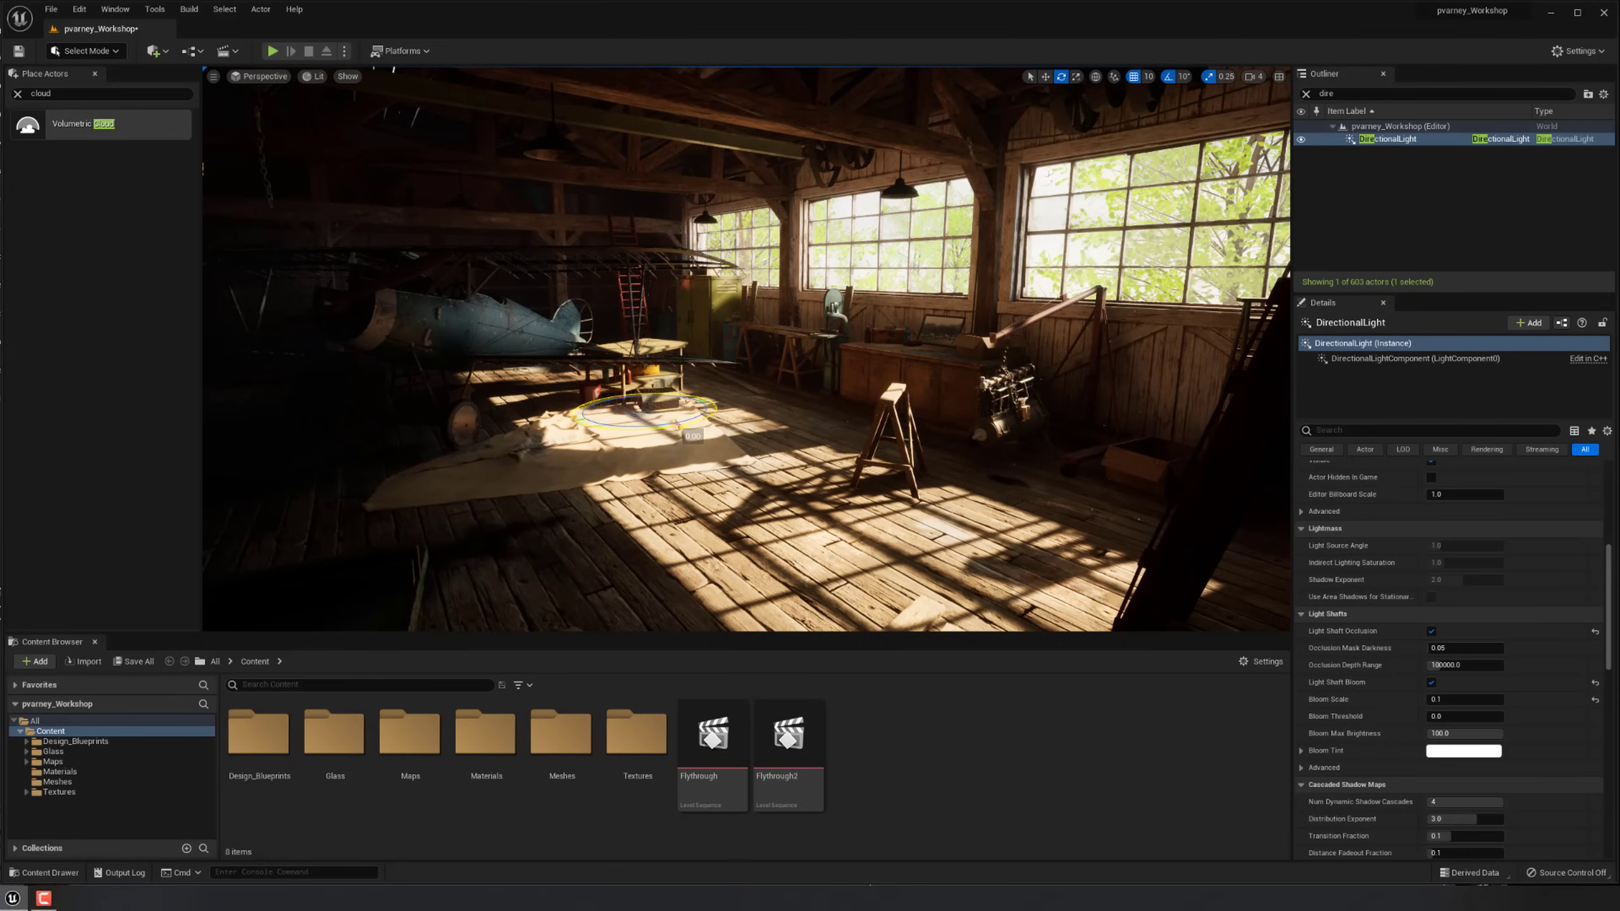
Turn off rotation snapping and rotate the directional light in small increments, comparing the sunlight across the workshop floor with the reference image.
left_click_drag(693, 436, 709, 432)
left_click_drag(596, 363, 605, 361)
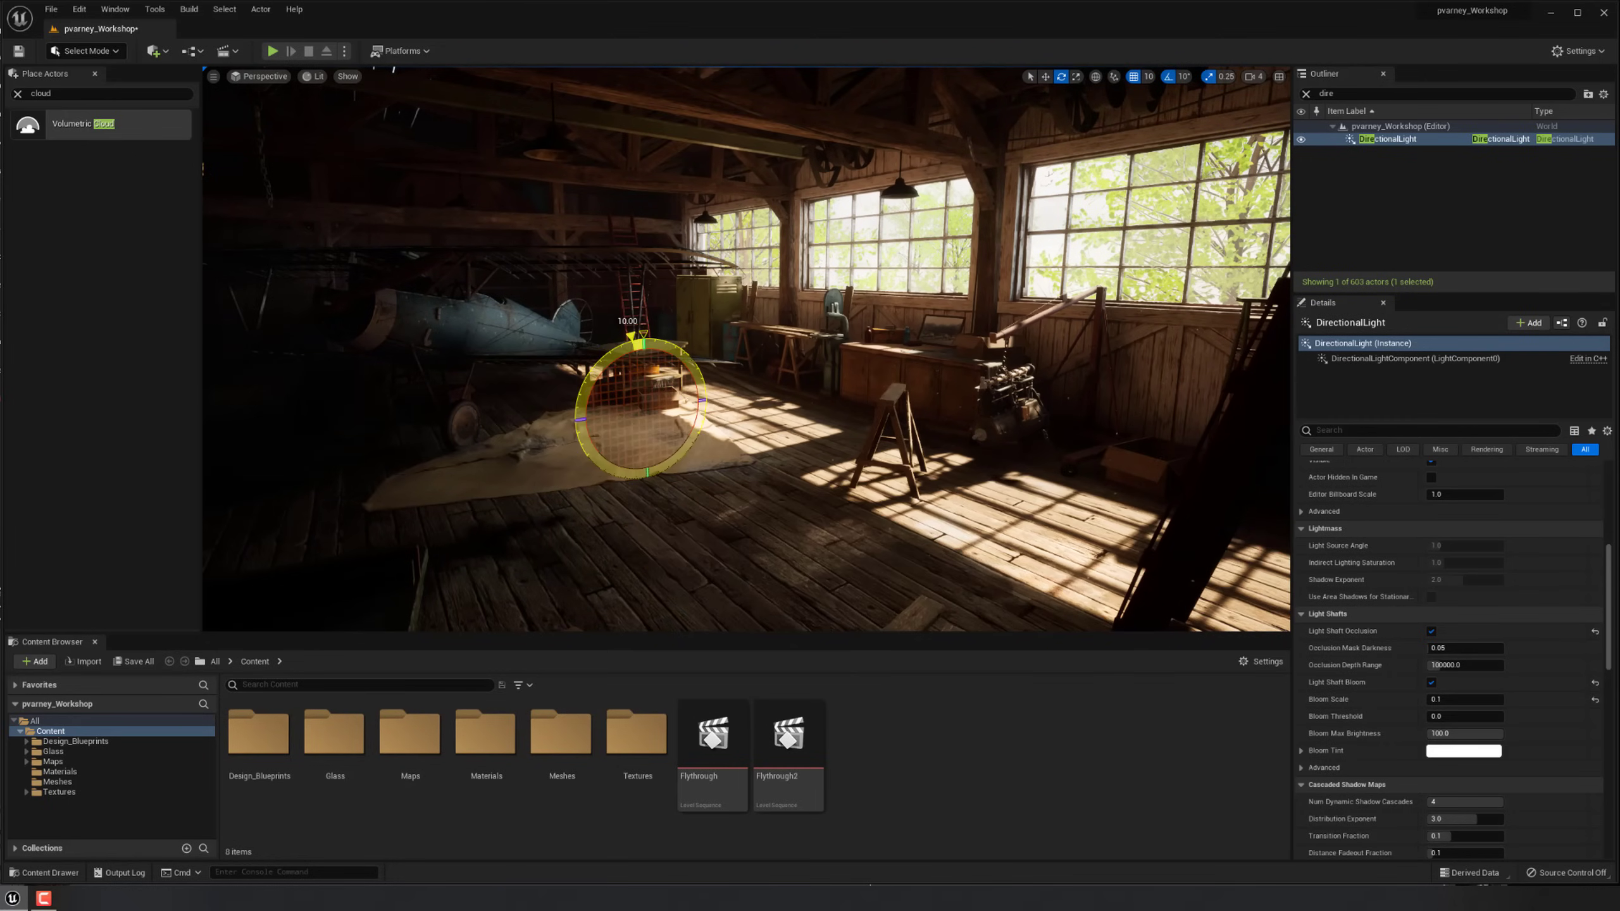
left_click(1167, 77)
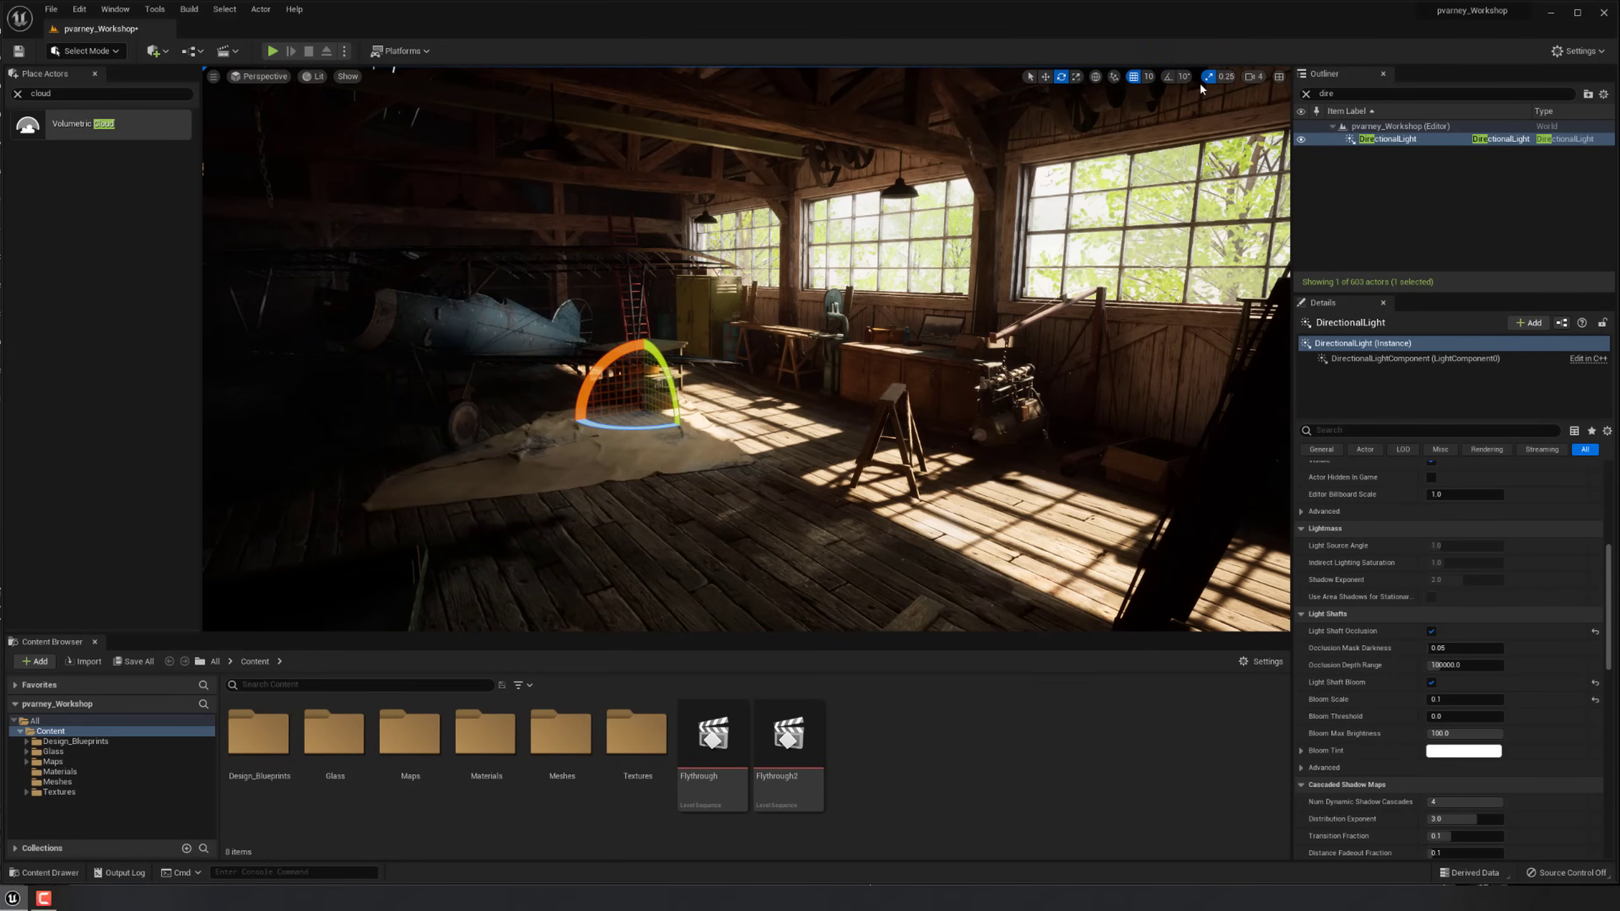
left_click(1208, 79)
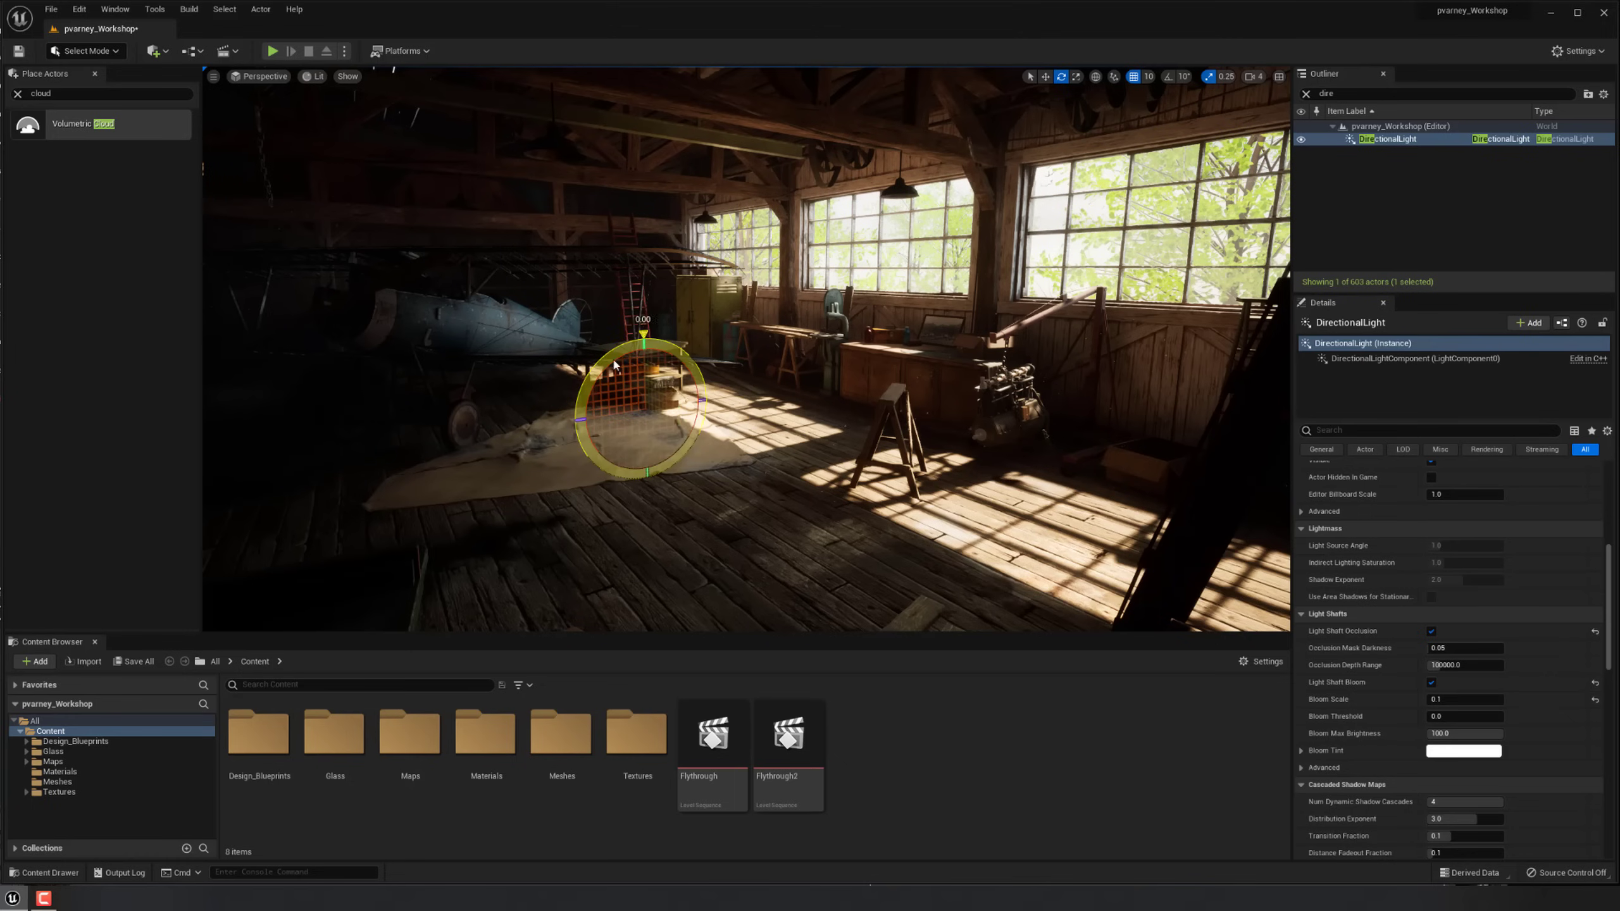
left_click_drag(614, 366, 626, 363)
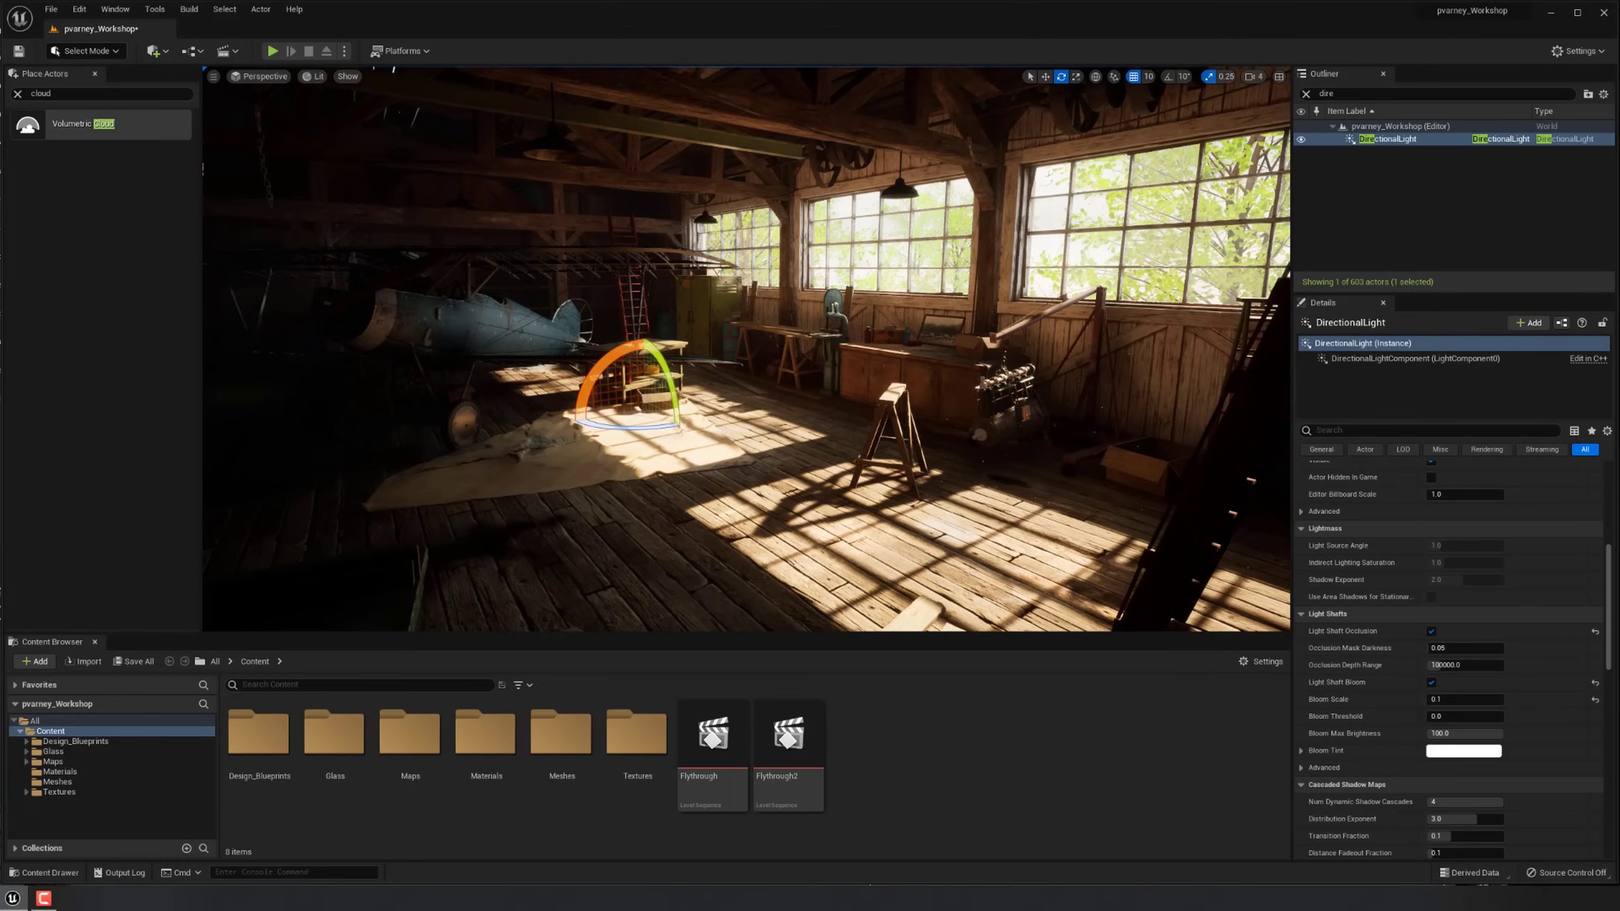
key("alt+Tab")
key("alt+Tab")
left_click_drag(625, 430, 651, 426)
Examine the sunlight on the floor and the brightness of the window walls from farther back in the workshop, without editor icons.
right_click_drag(801, 465, 724, 470)
key("s")
key("g")
key("w")
right_click(752, 471)
type("gg")
left_click(977, 298)
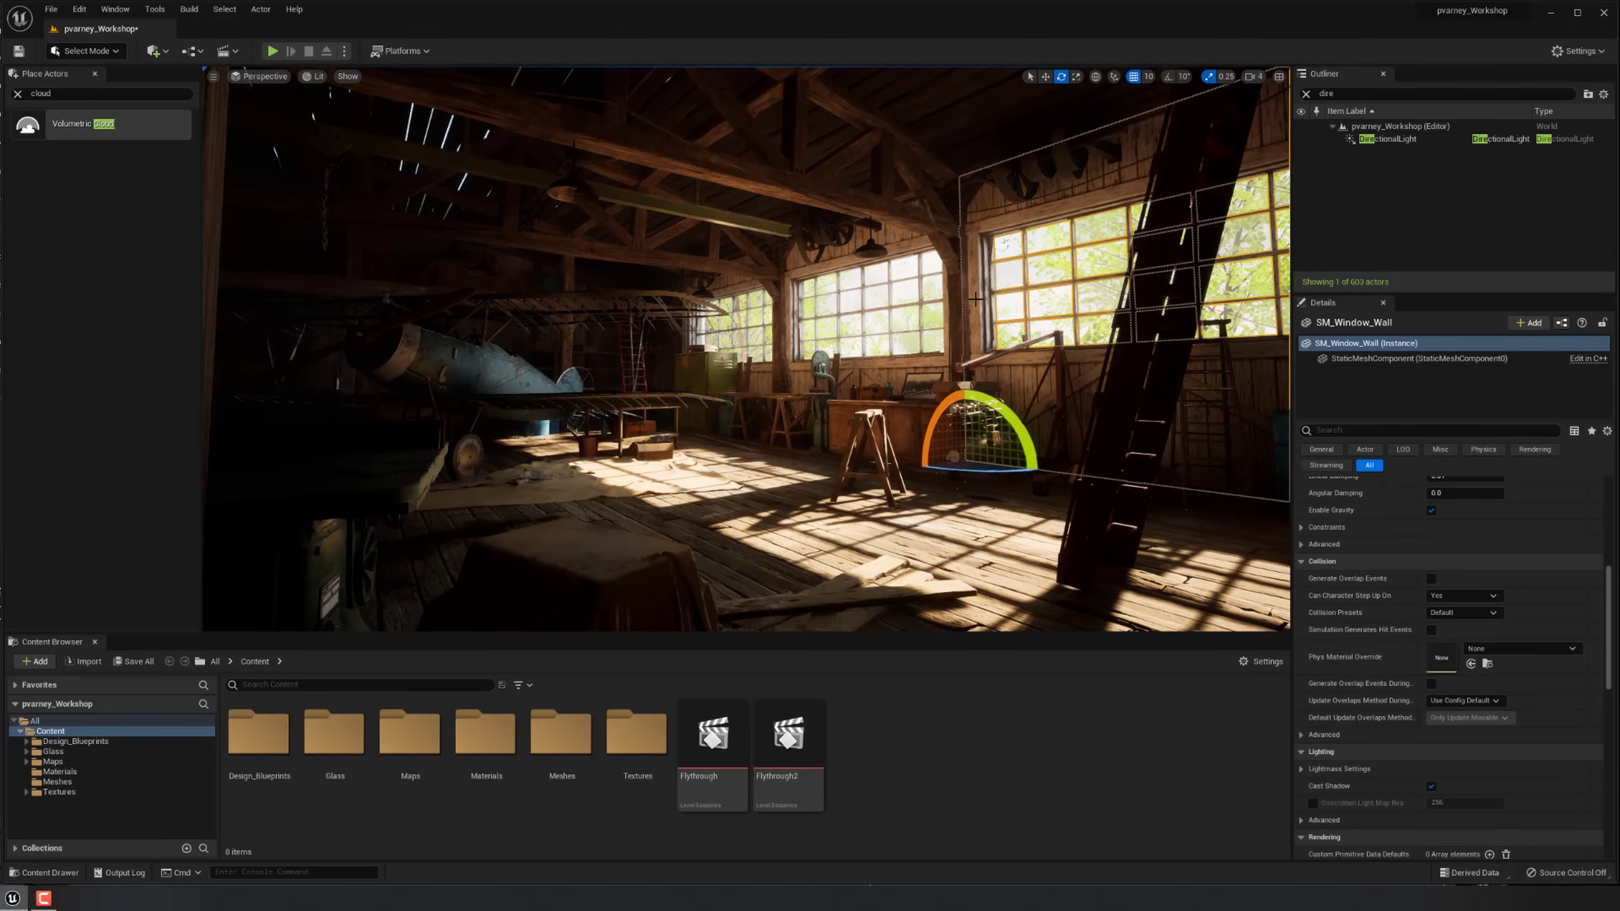
key("w")
left_click(894, 521)
key("g")
key("g")
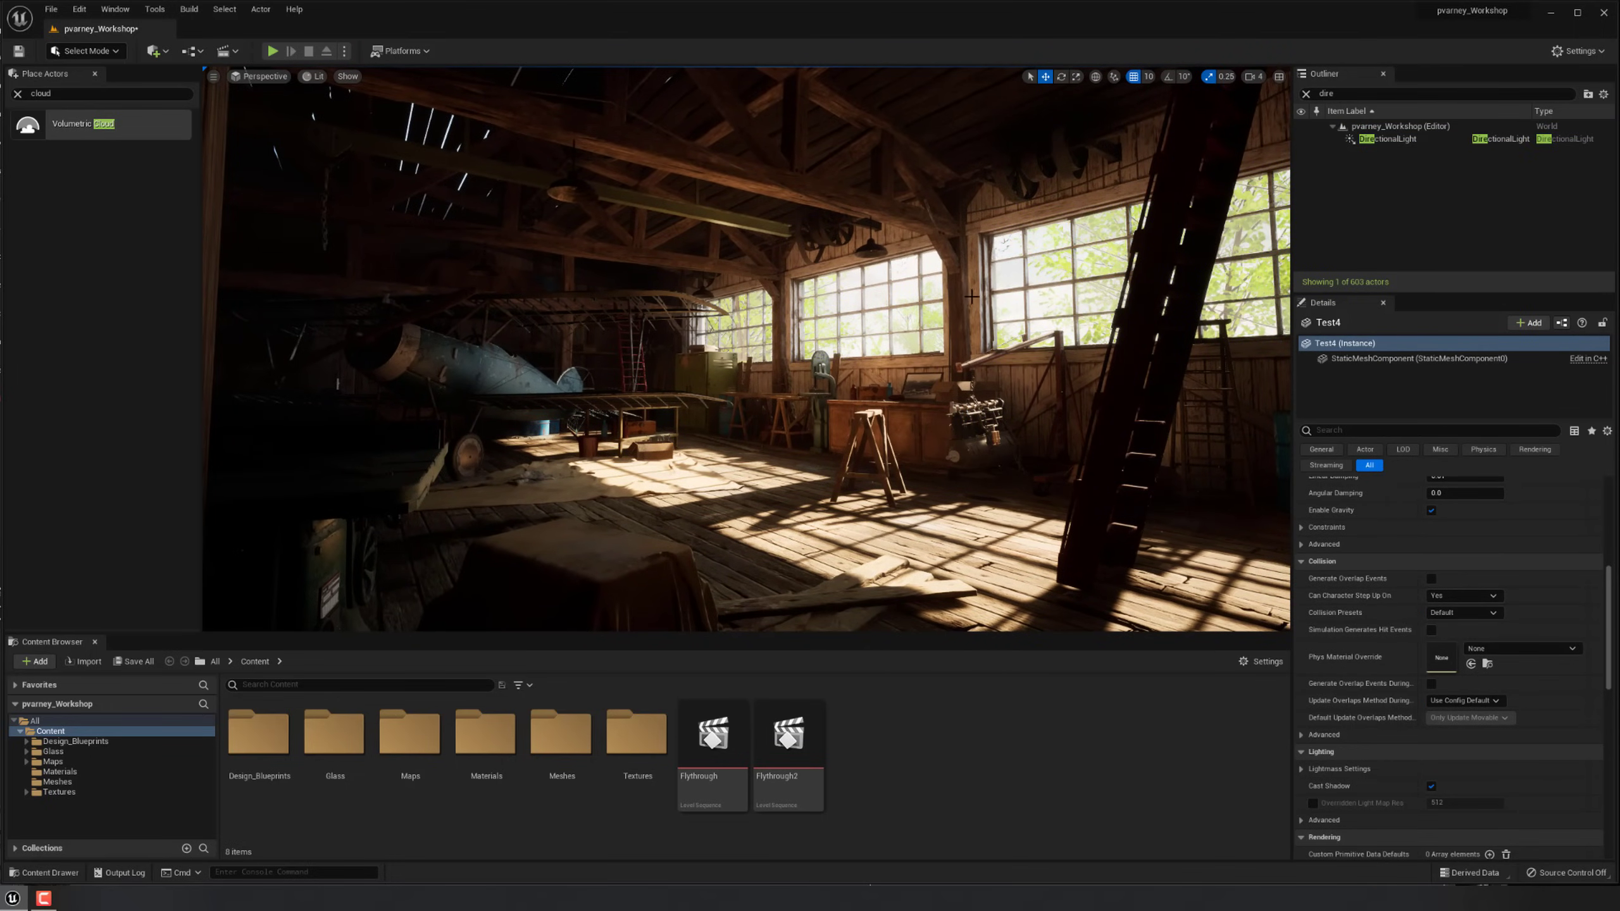
Select the SM_Window_Wall beside the ladder, inspect its static mesh, and open its M_WindowWalls material.
left_click(1004, 325)
key("g")
key("g")
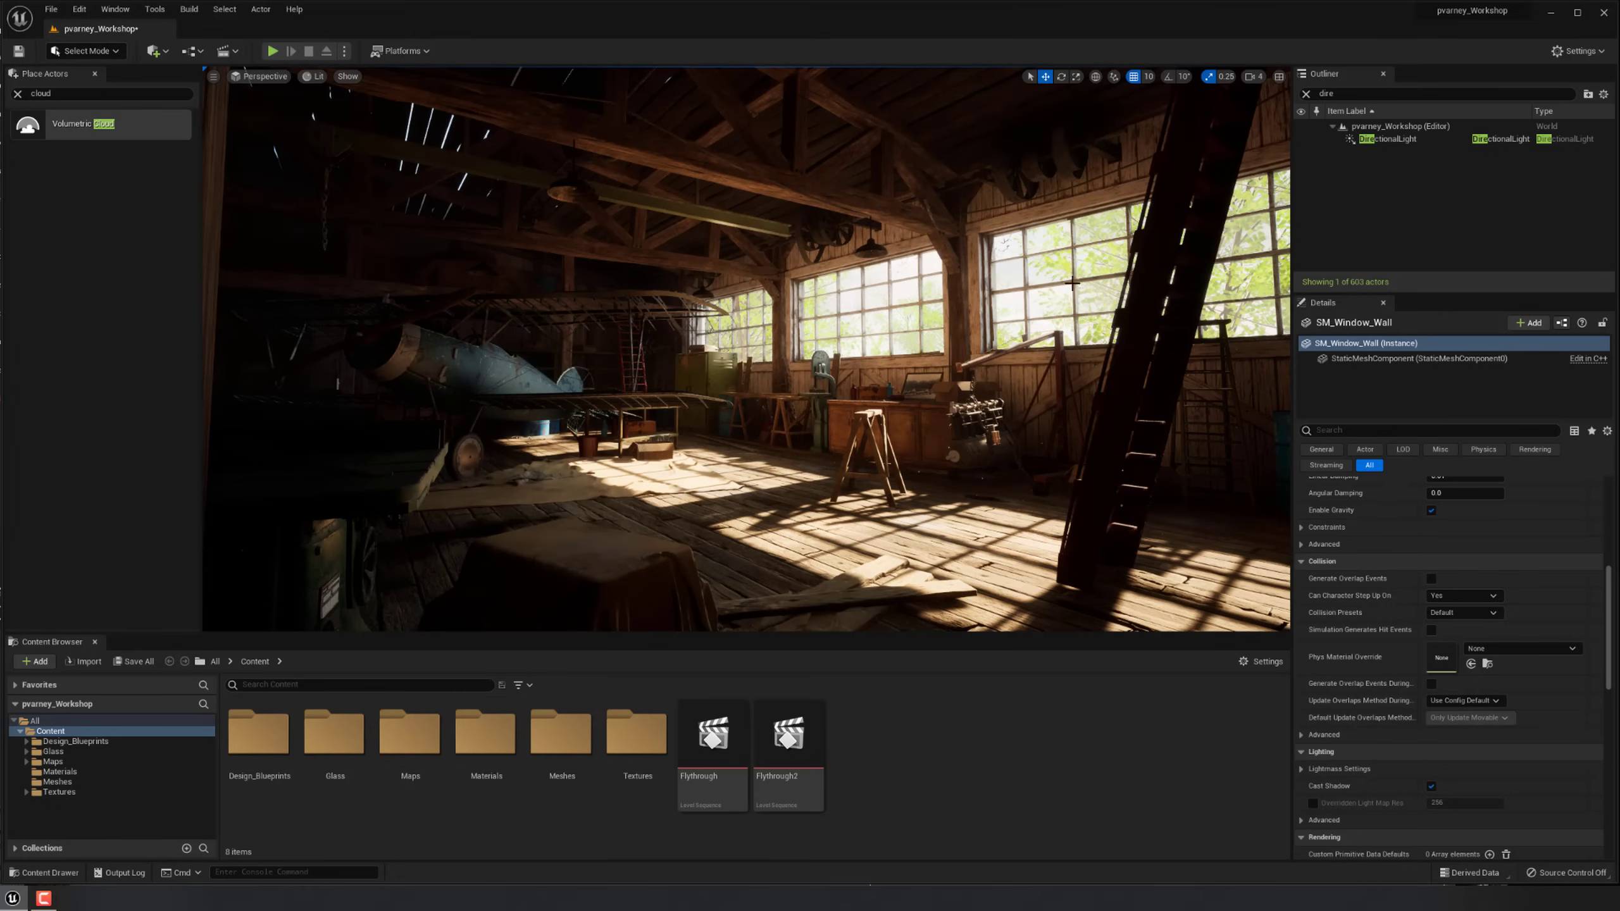
key("g")
scroll(1560, 609, "up", 10)
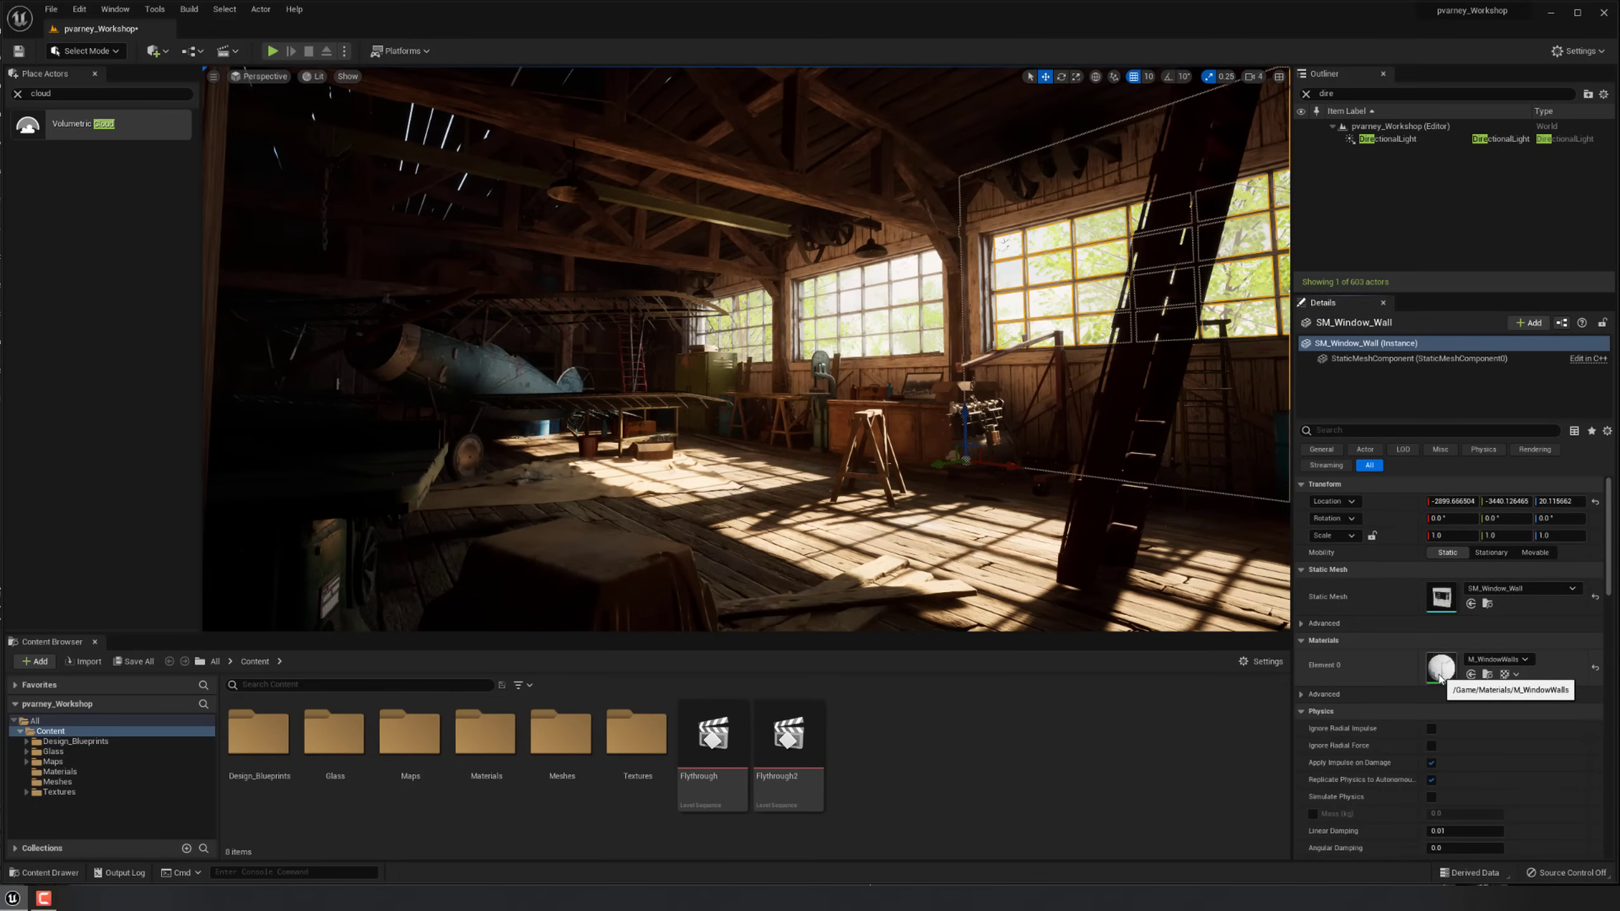
double_click(1440, 599)
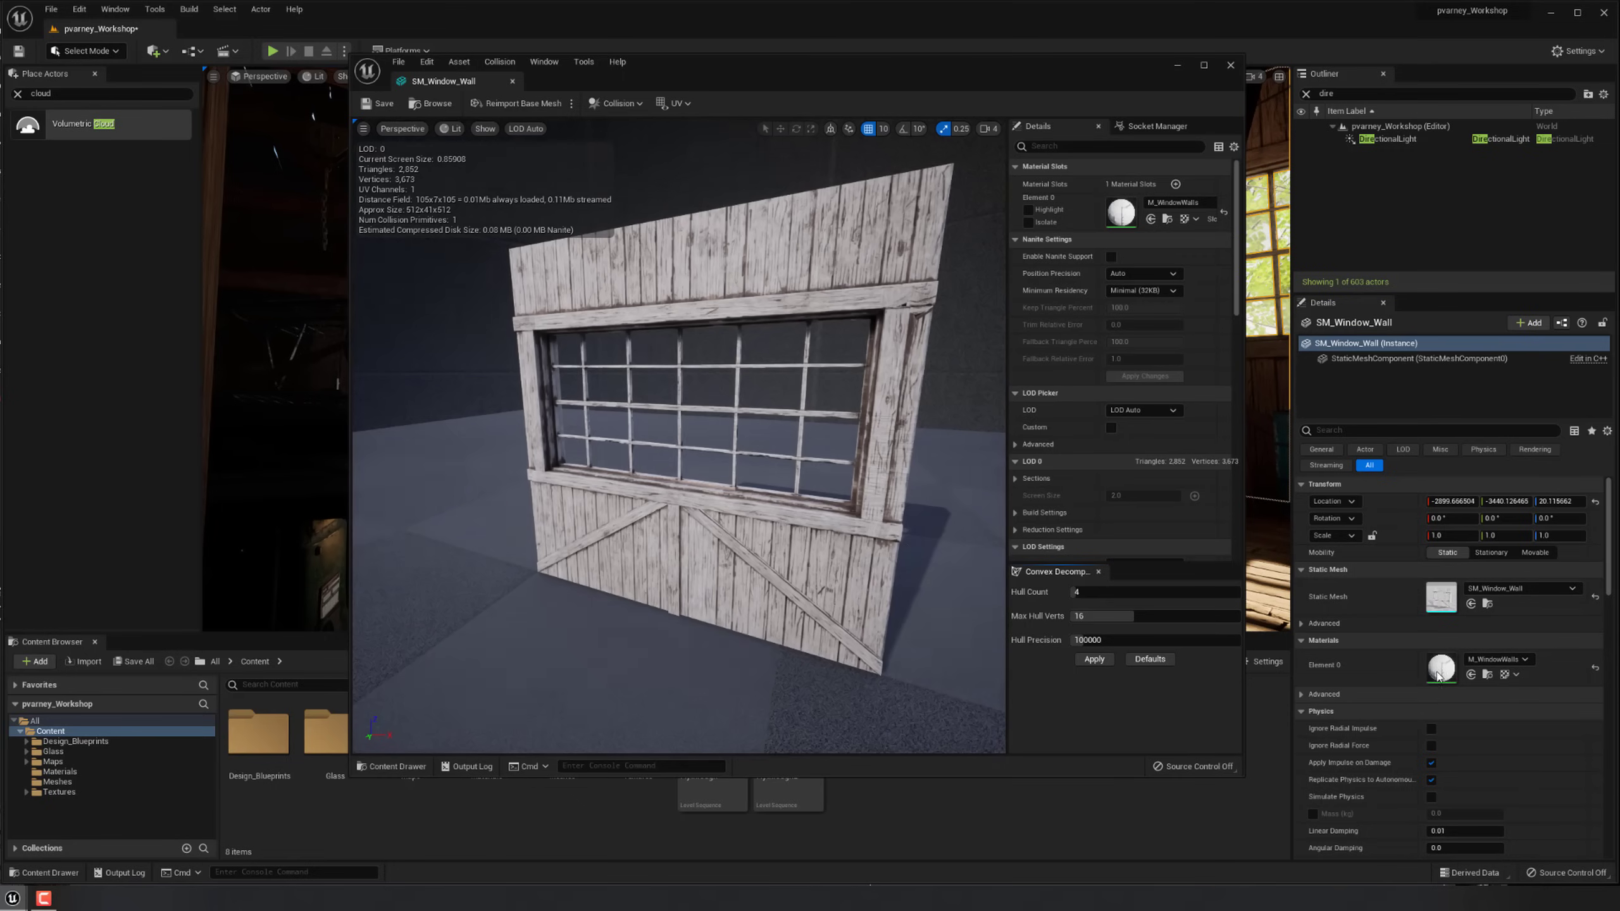
left_click_drag(678, 436, 893, 318, "alt")
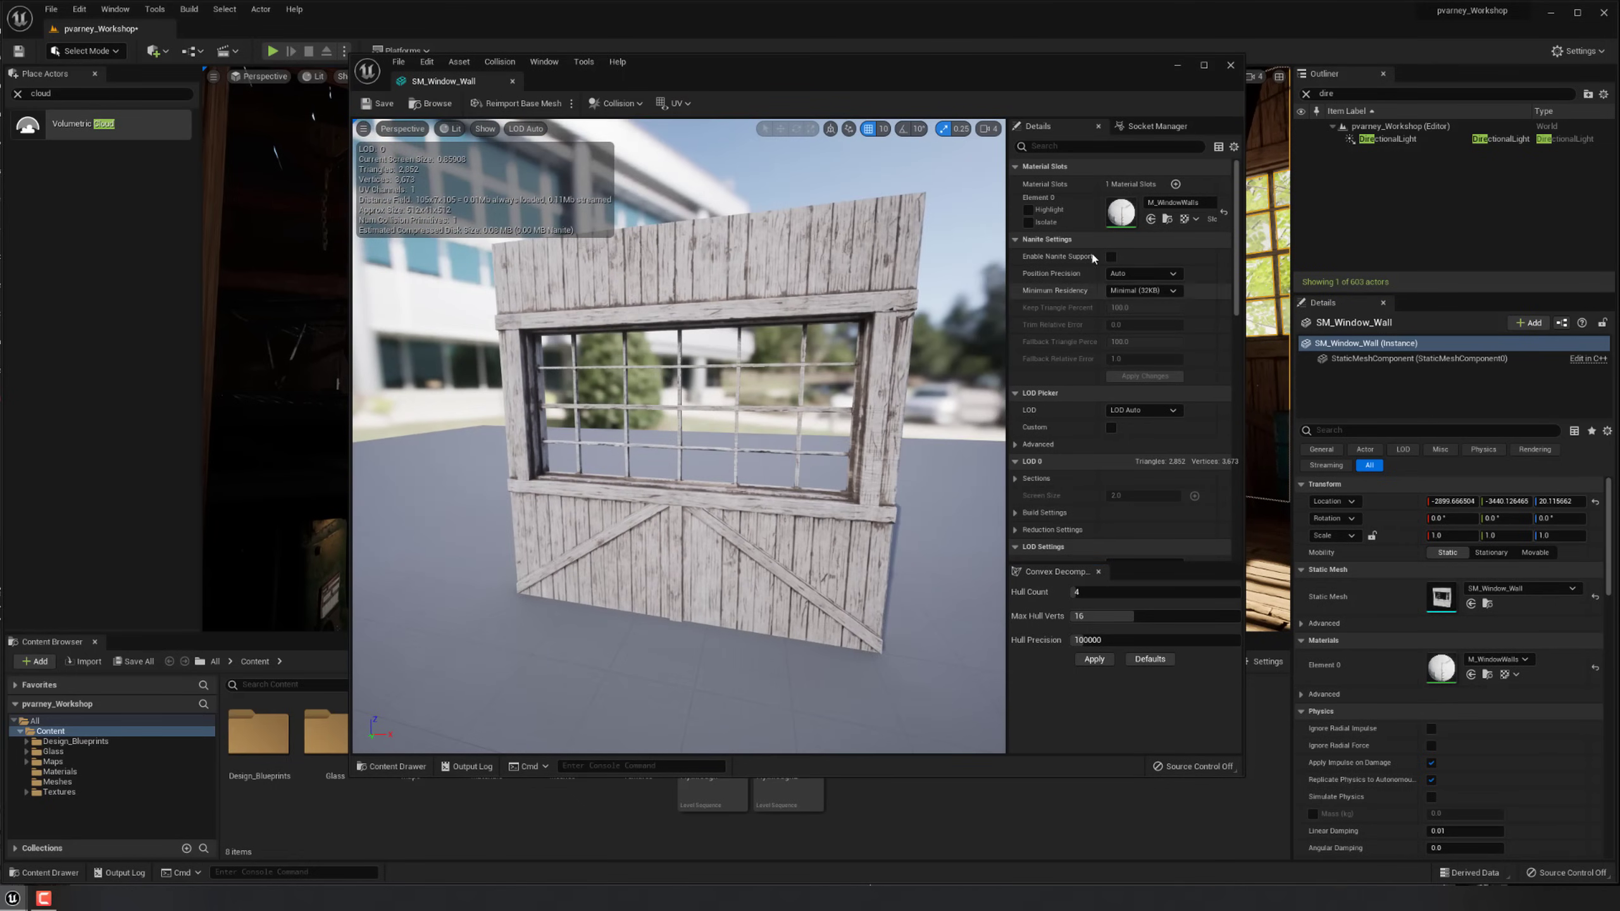
double_click(1120, 213)
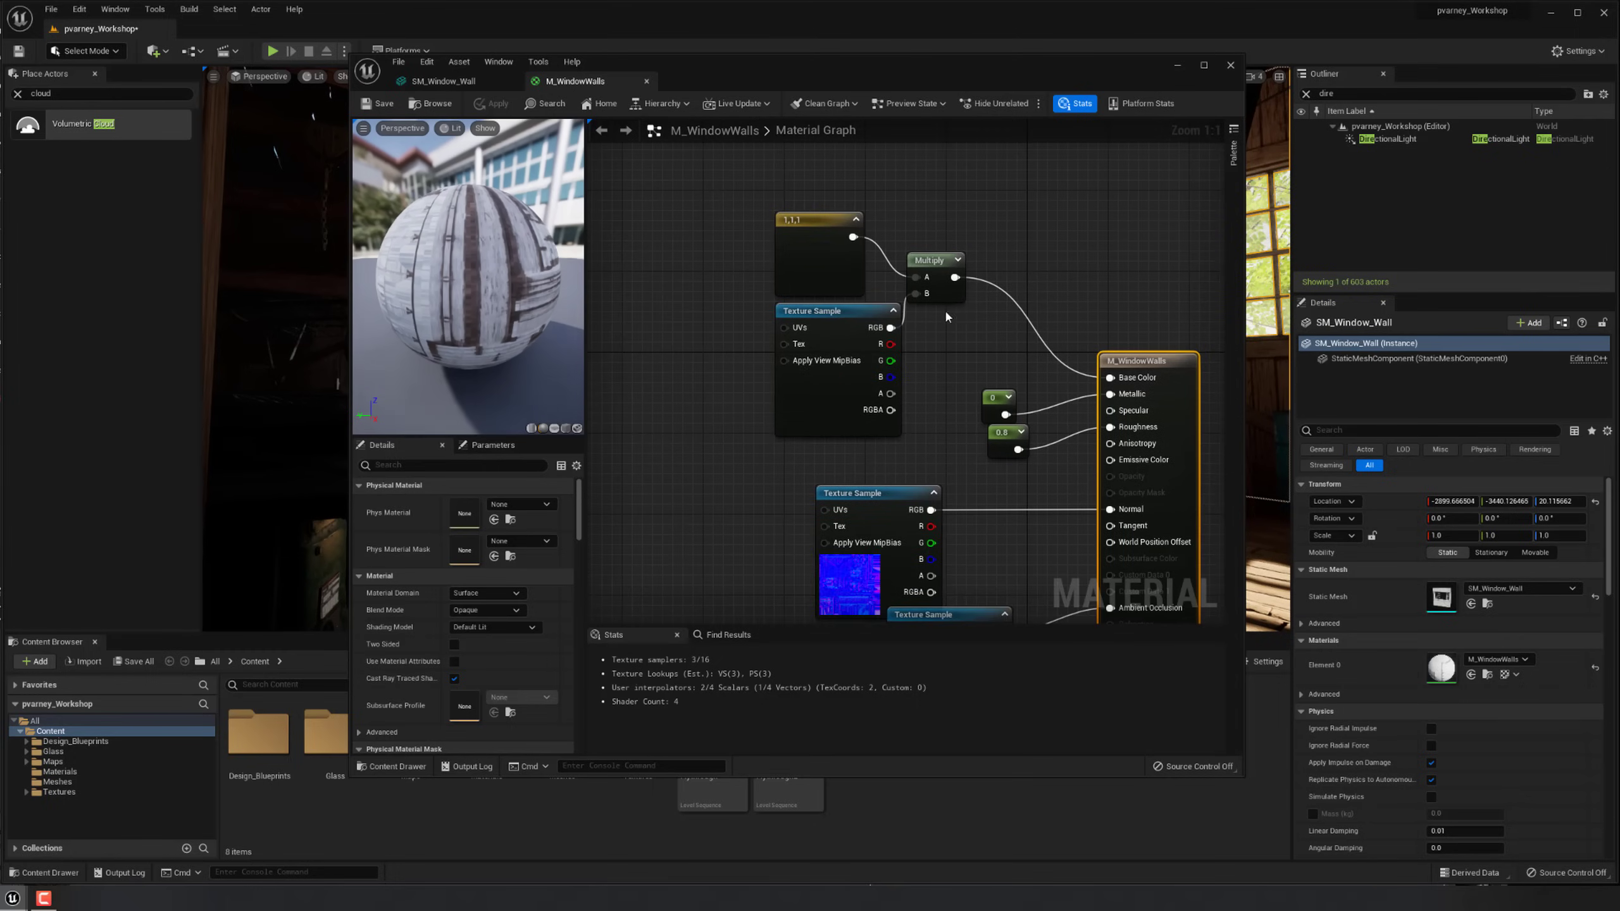
double_click(802, 367)
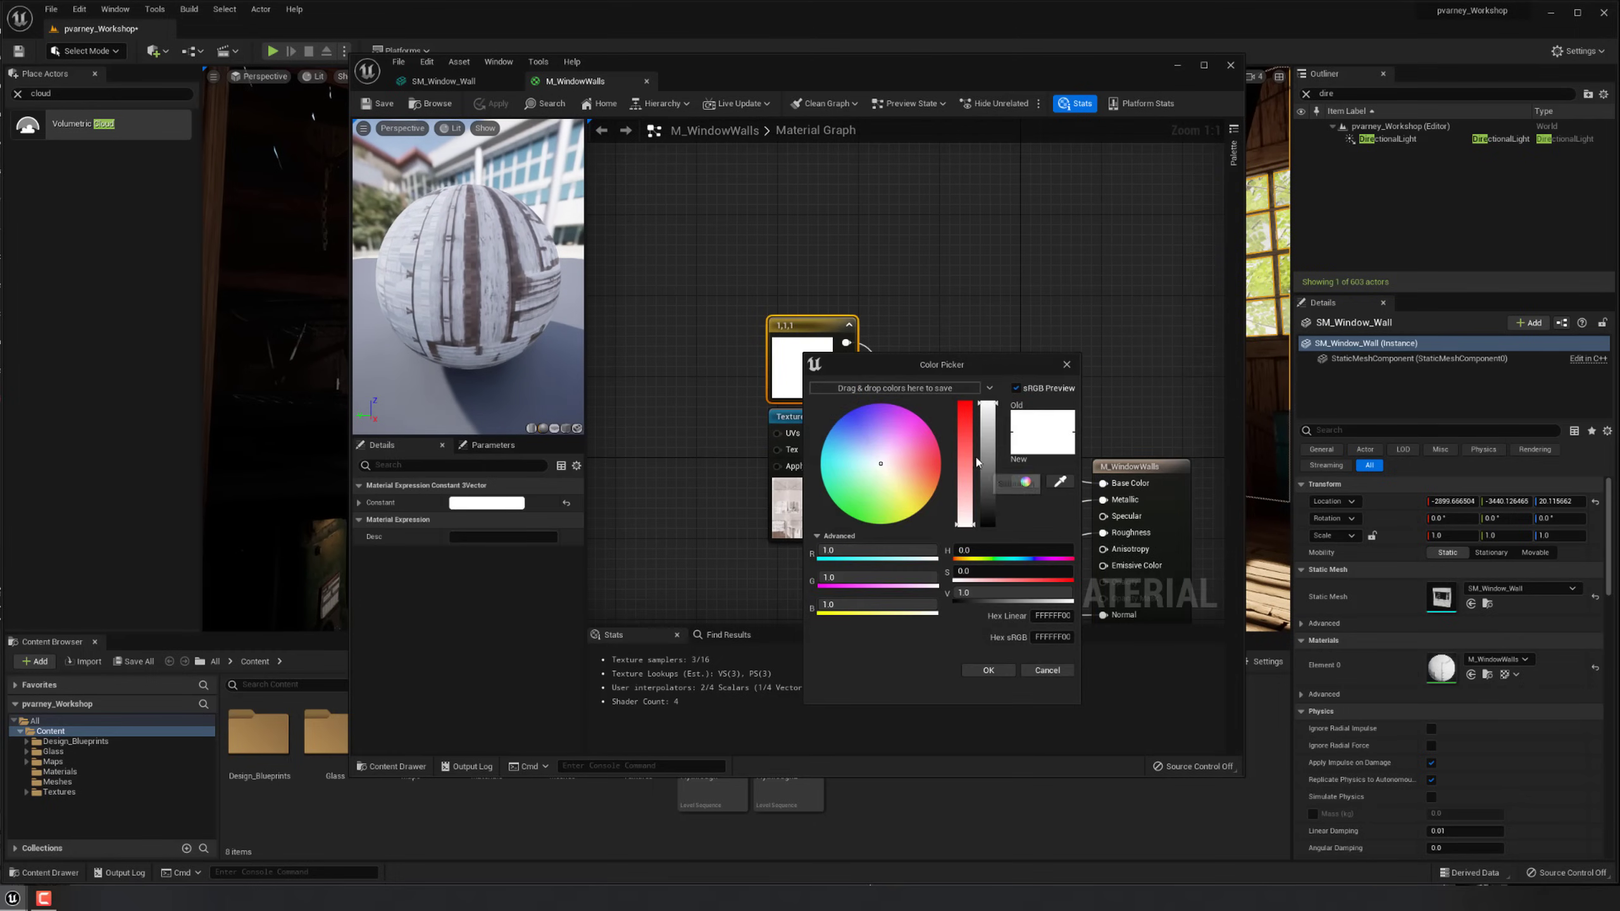
left_click(986, 441)
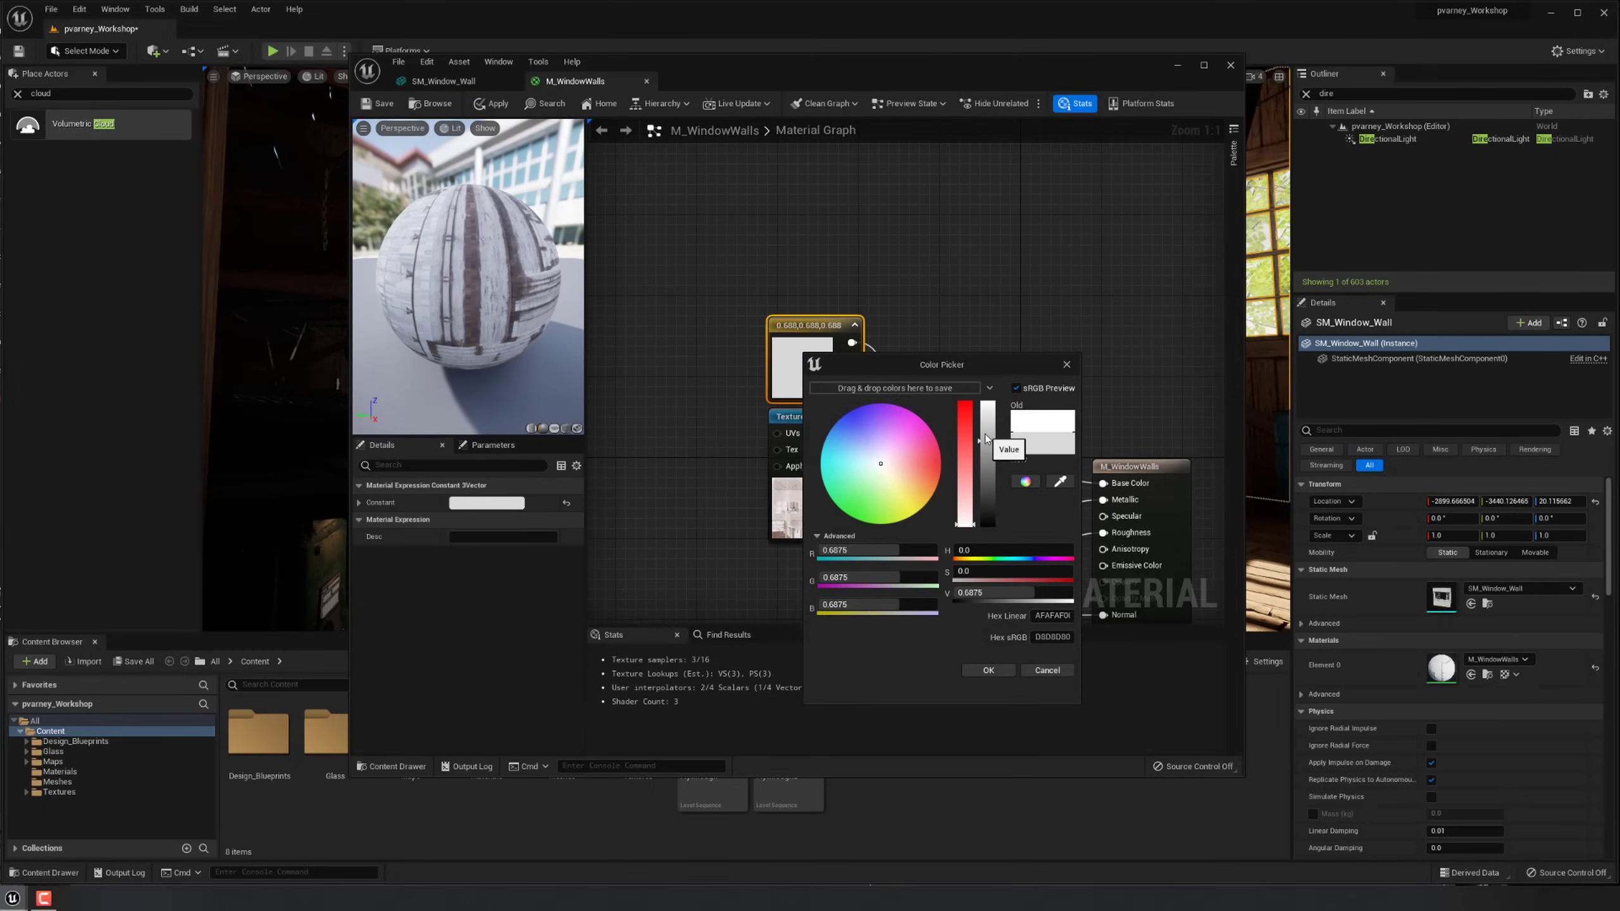
left_click(1060, 669)
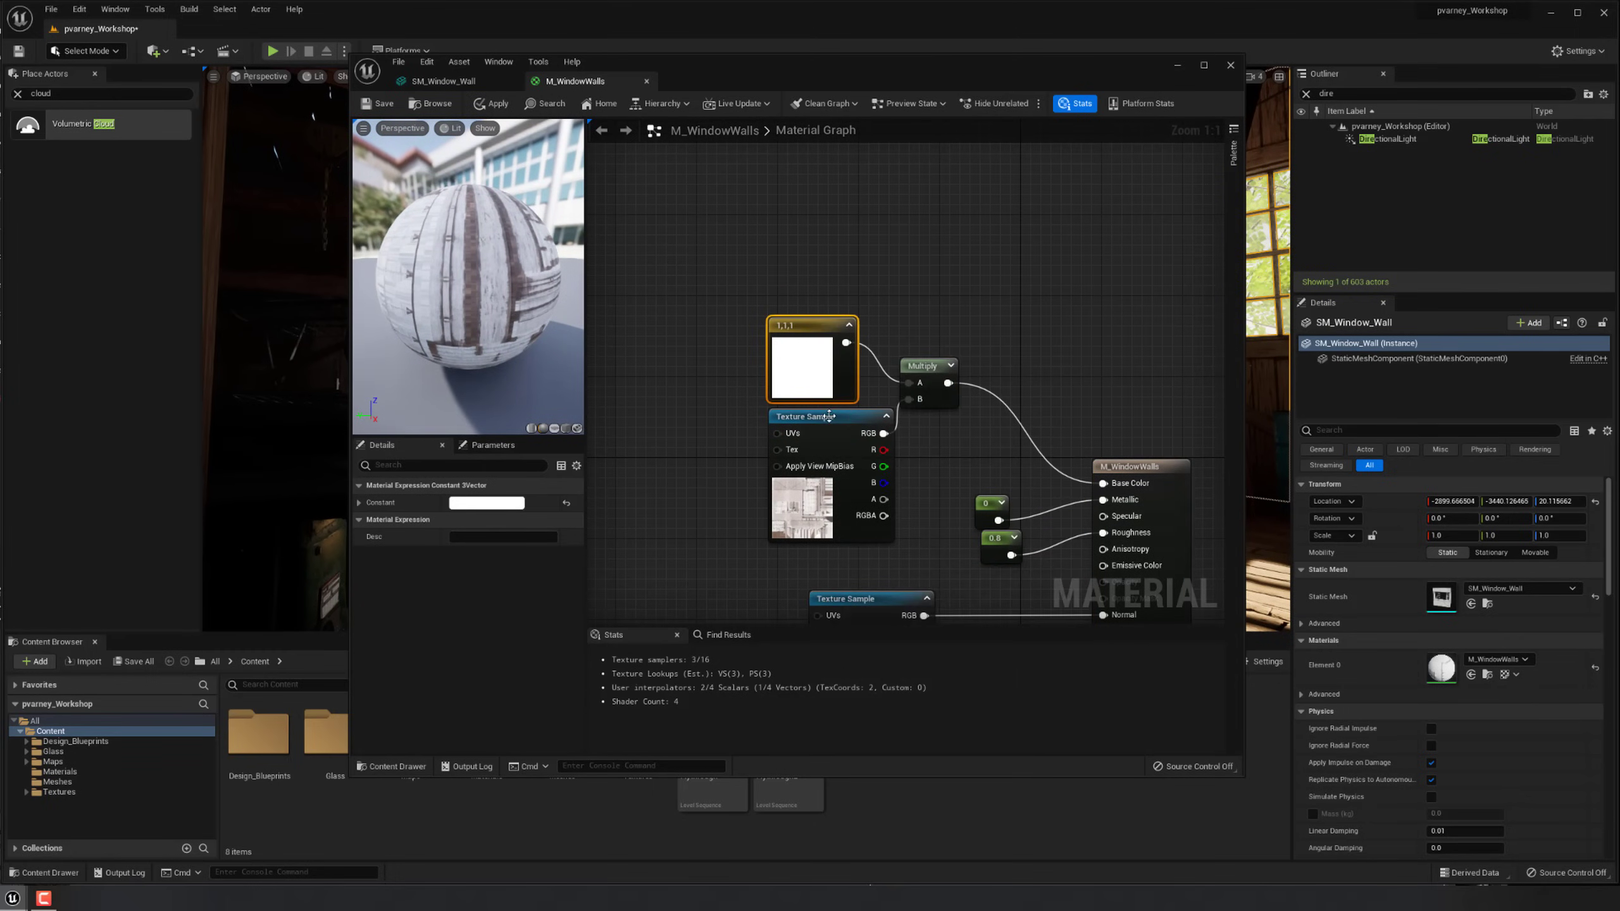
Convert the constant color feeding the Multiply node to a parameter and save M_WindowWalls, making the asset writable.
right_click(820, 366)
left_click(843, 391)
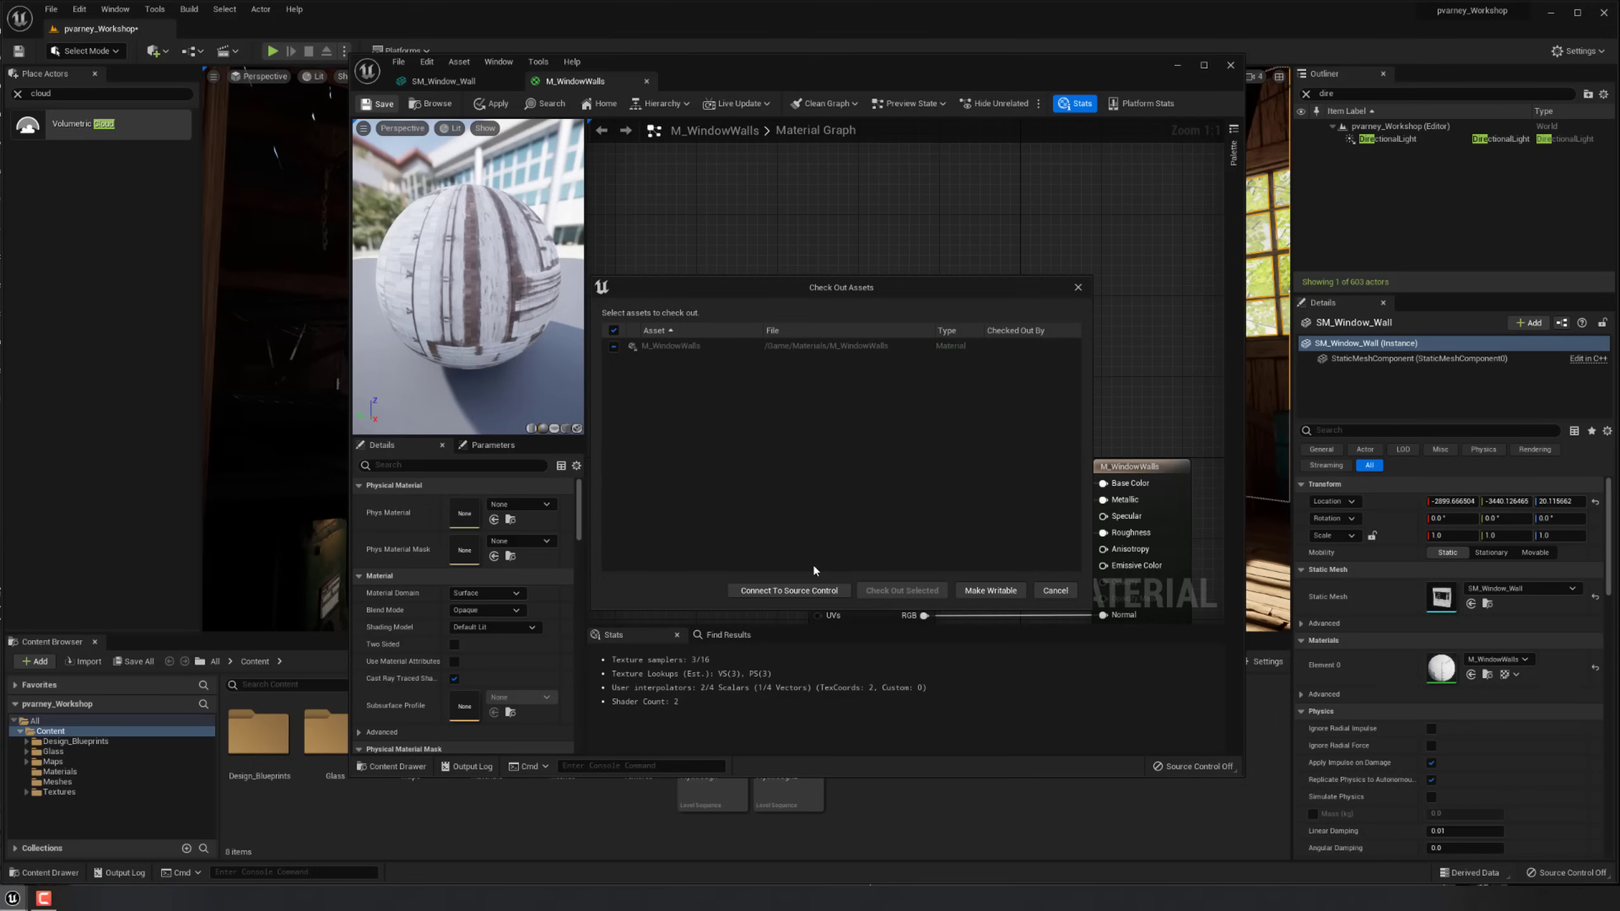
left_click(990, 590)
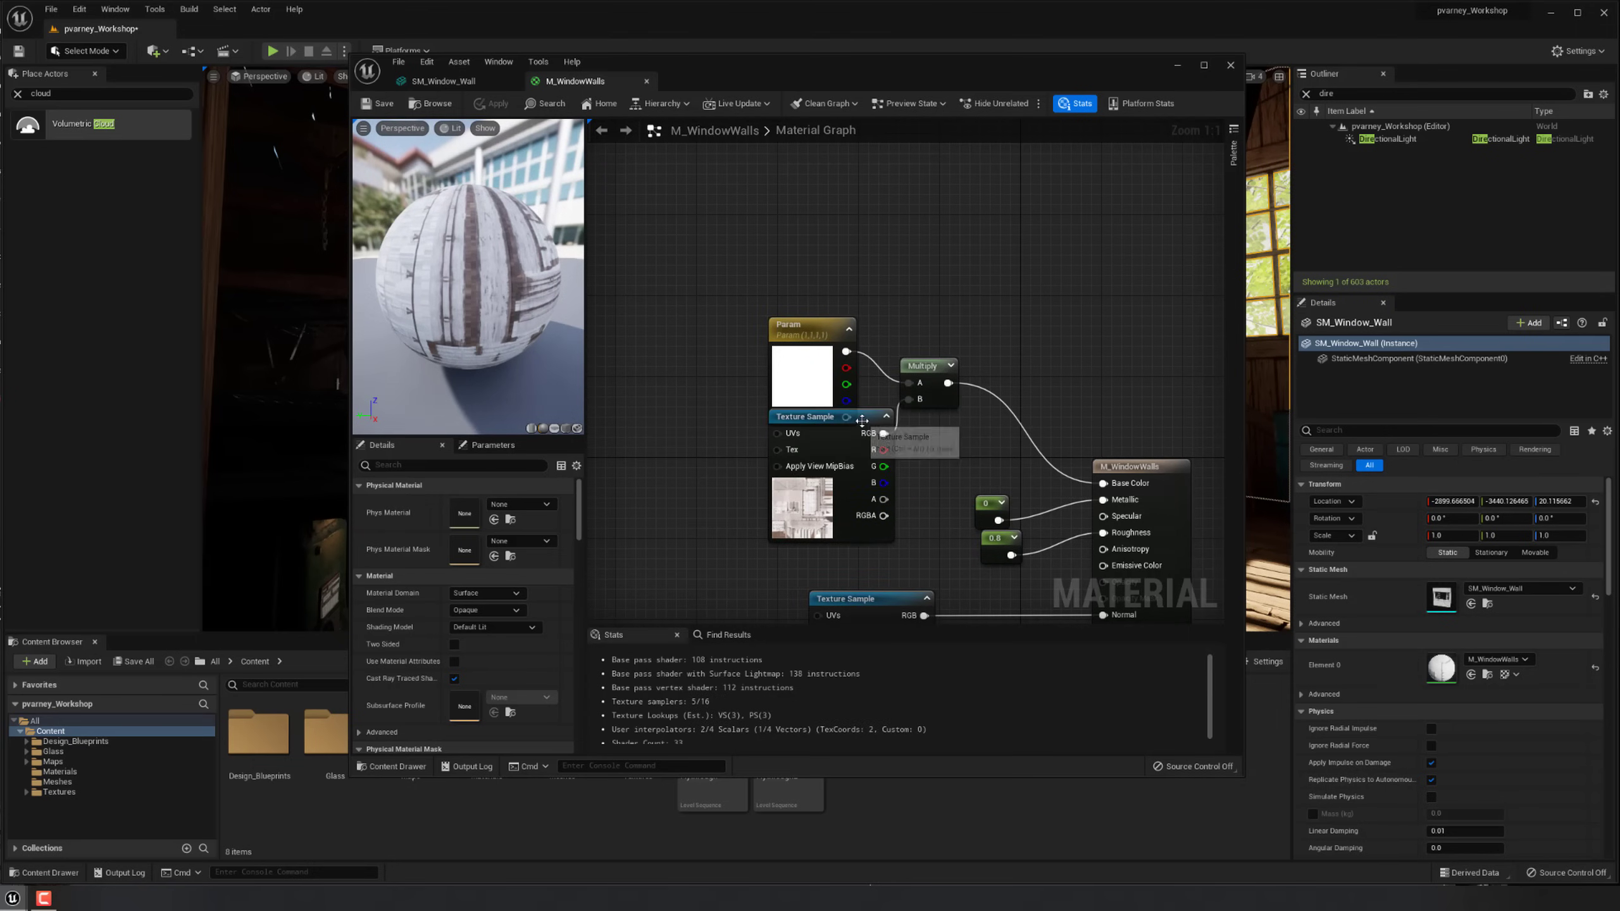
Lower the Param color to a neutral light gray with a value of about 0.73, keeping the workshop's window walls in view.
double_click(802, 376)
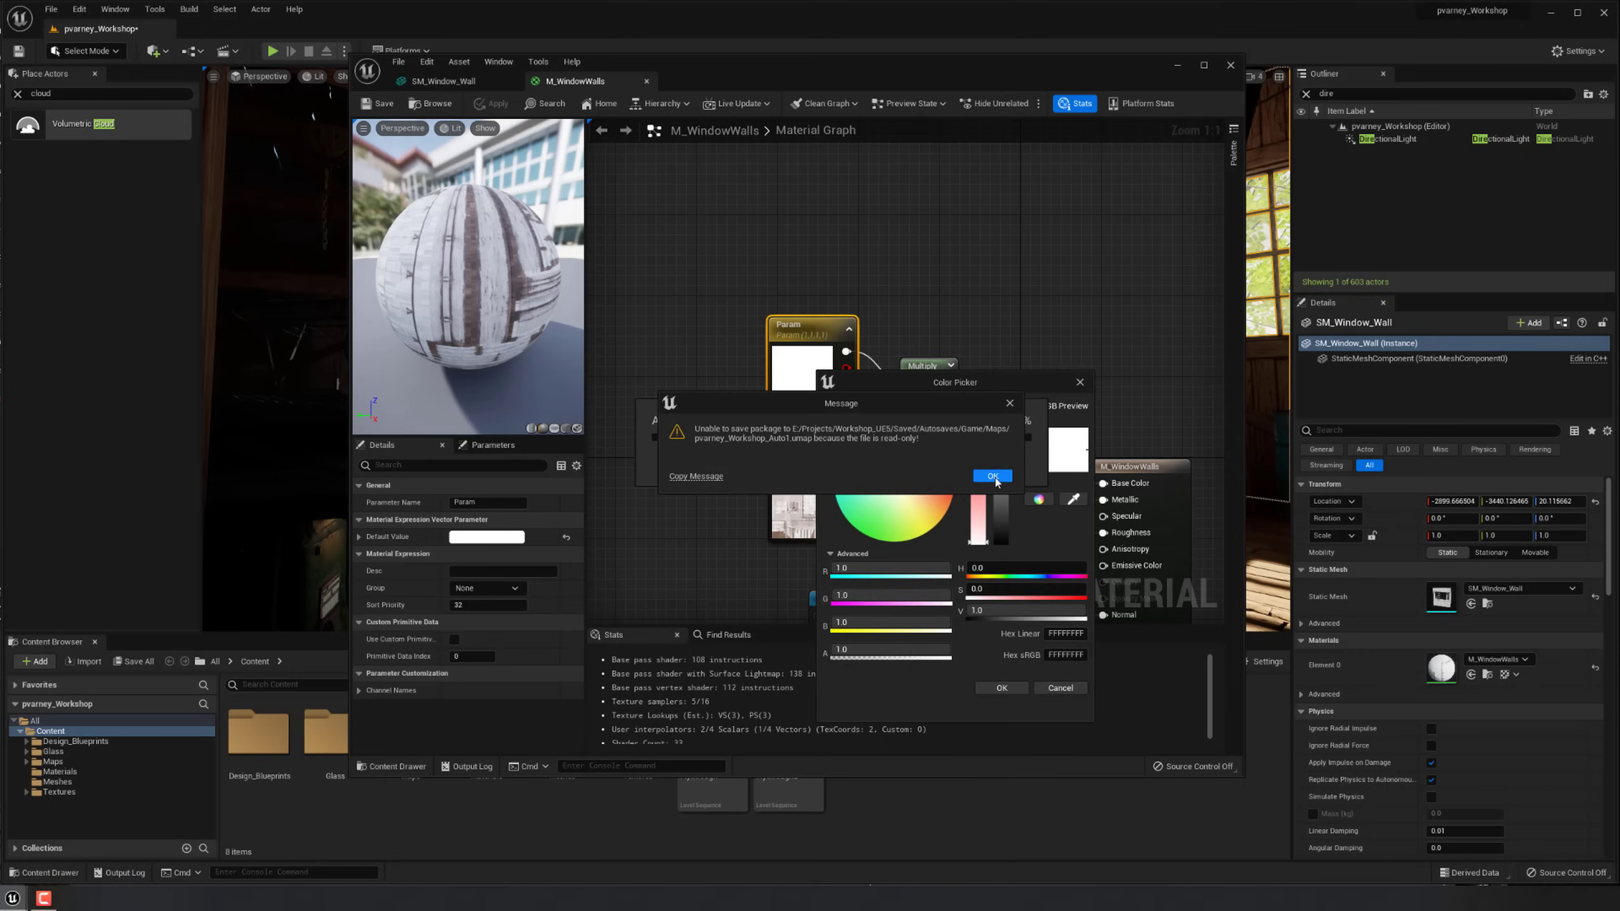
left_click(992, 476)
left_click(1003, 482)
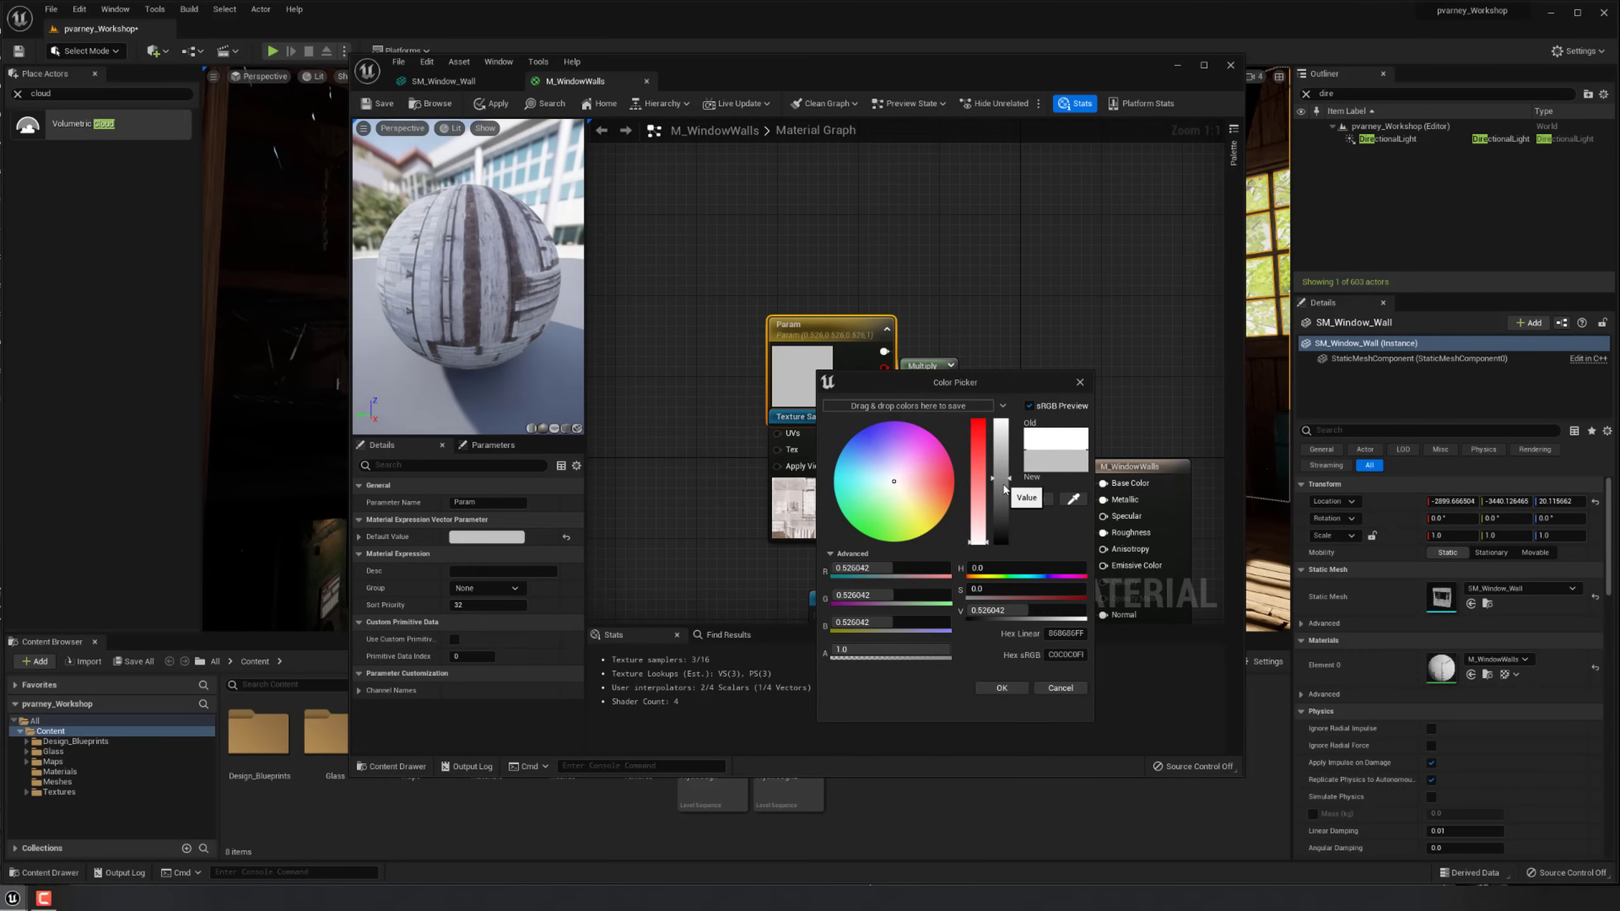
left_click_drag(1004, 489, 1003, 452)
left_click_drag(940, 71, 406, 142)
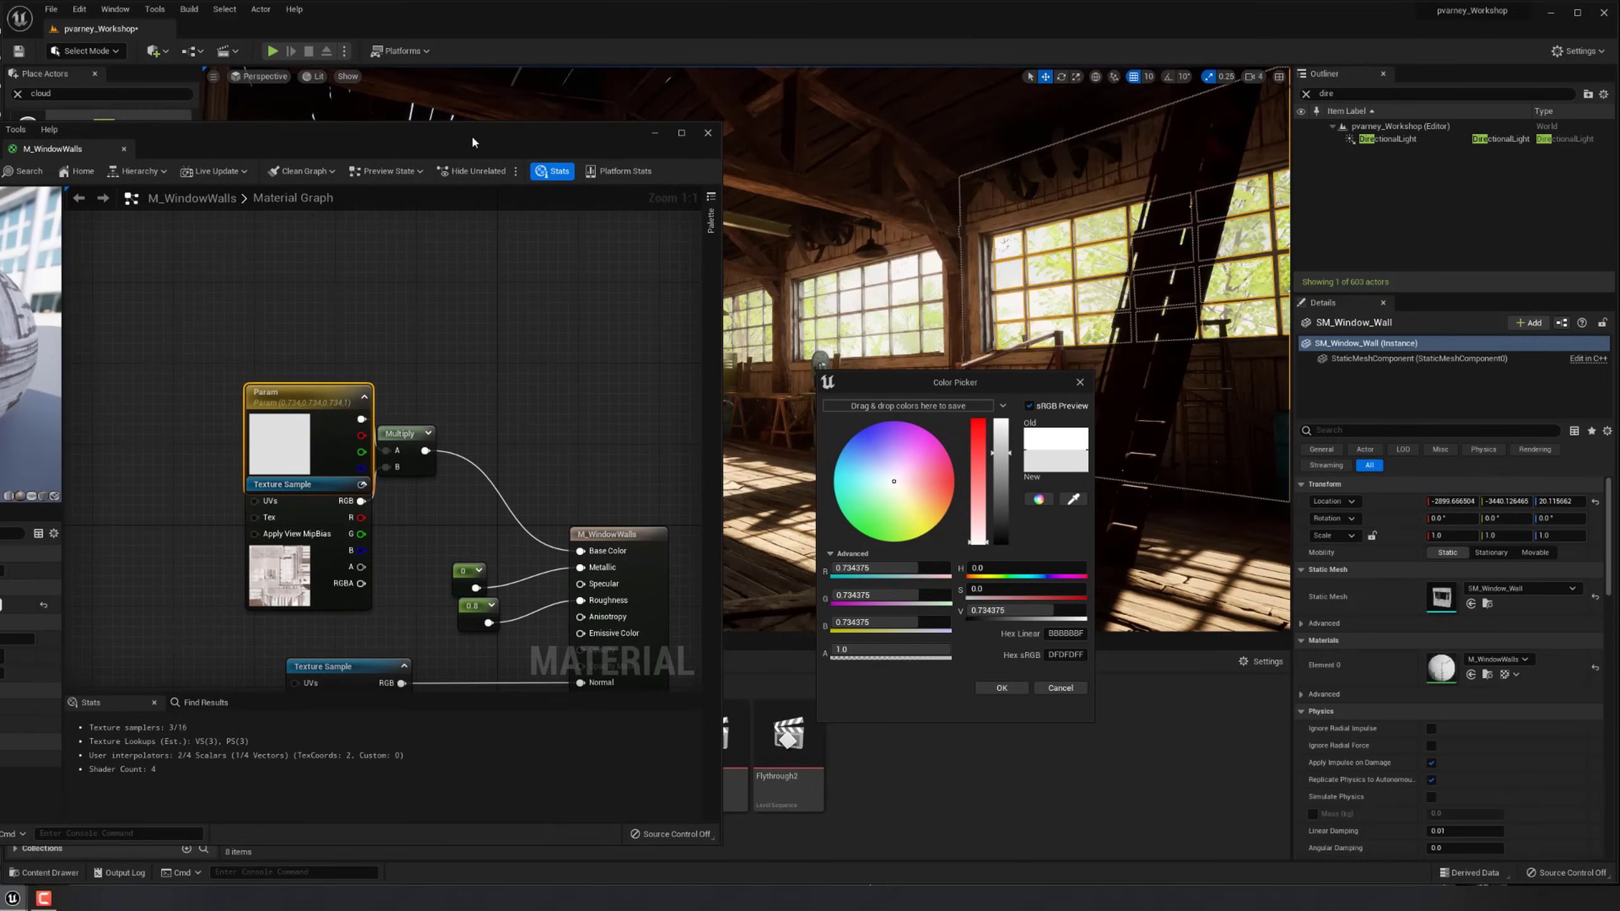
Try warm orange and beige tints at different brightness values for the Param color and check the walls from another view.
left_click(935, 492)
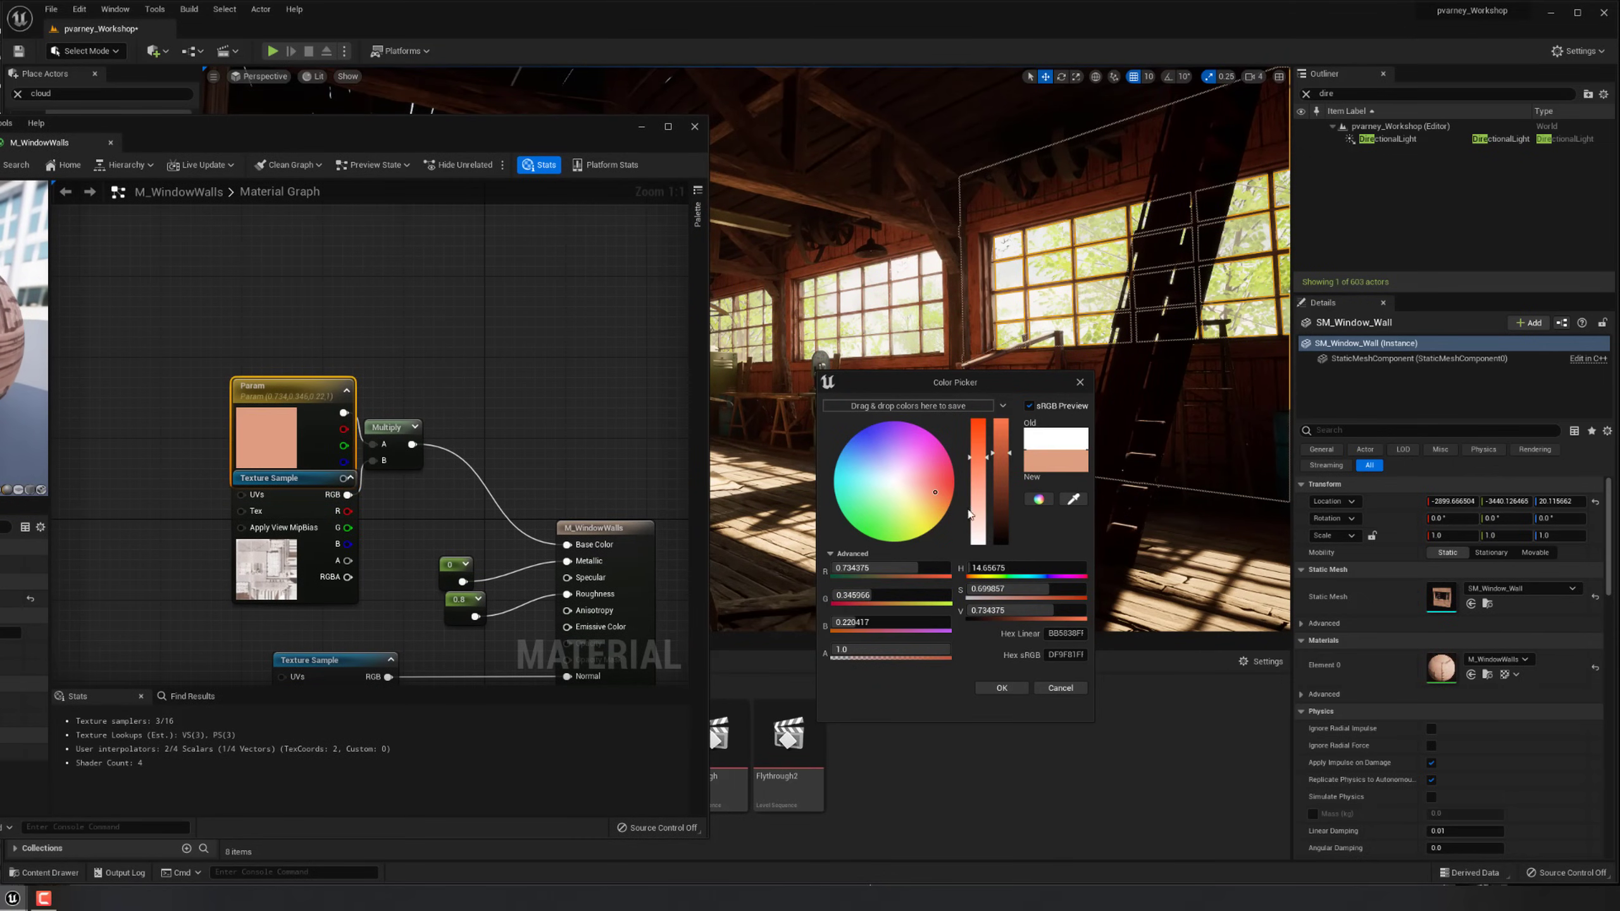
left_click_drag(999, 484, 908, 492)
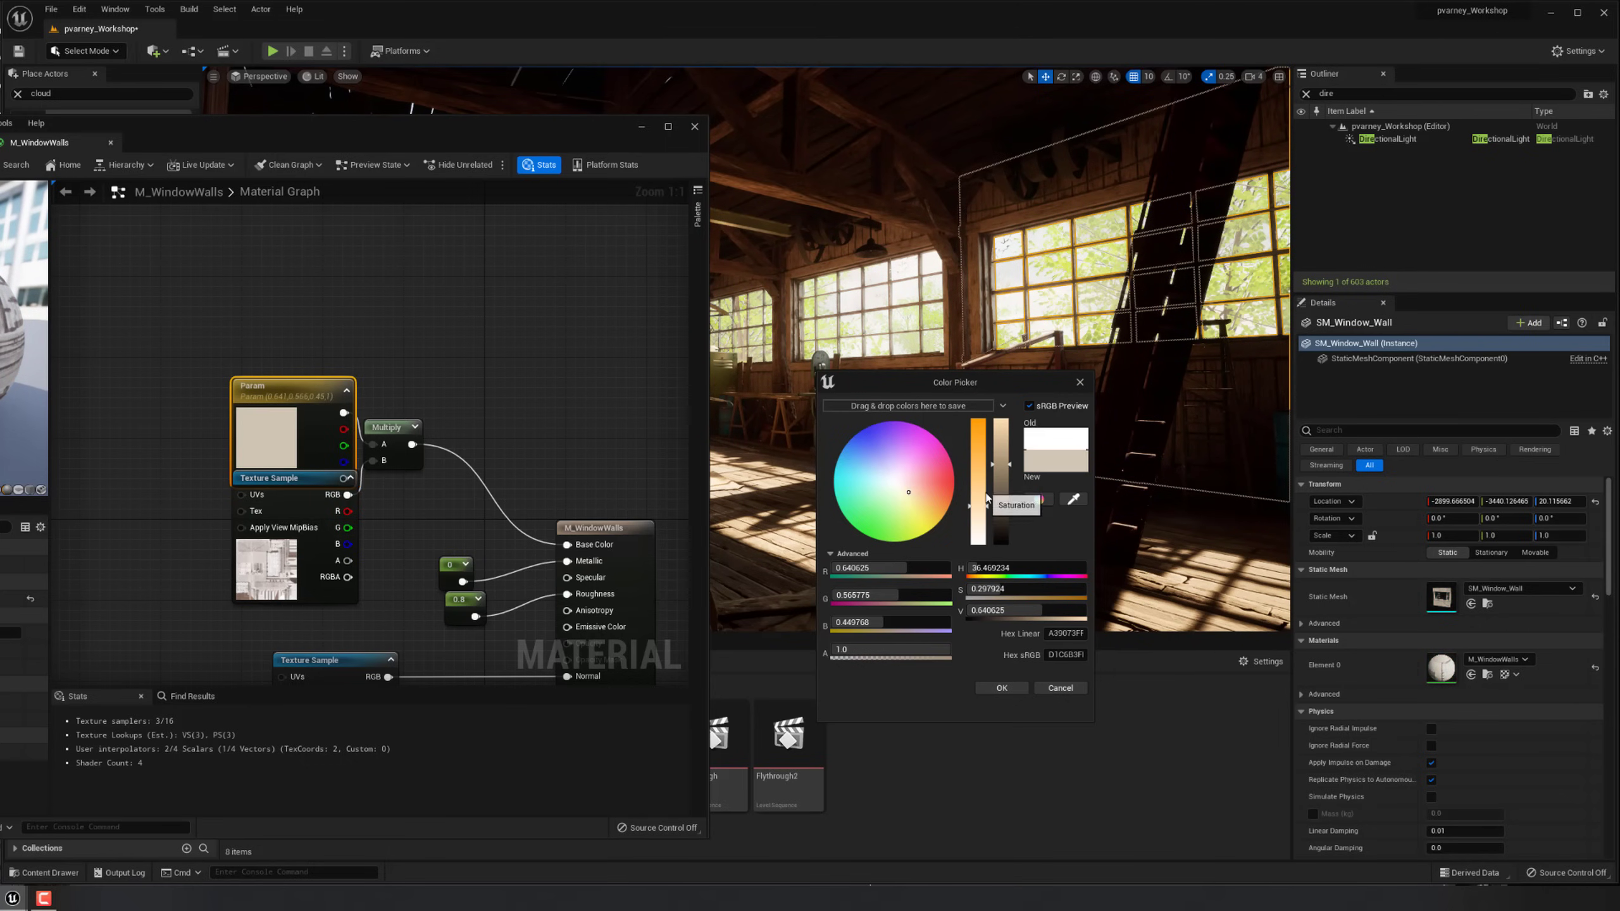
left_click(1009, 501)
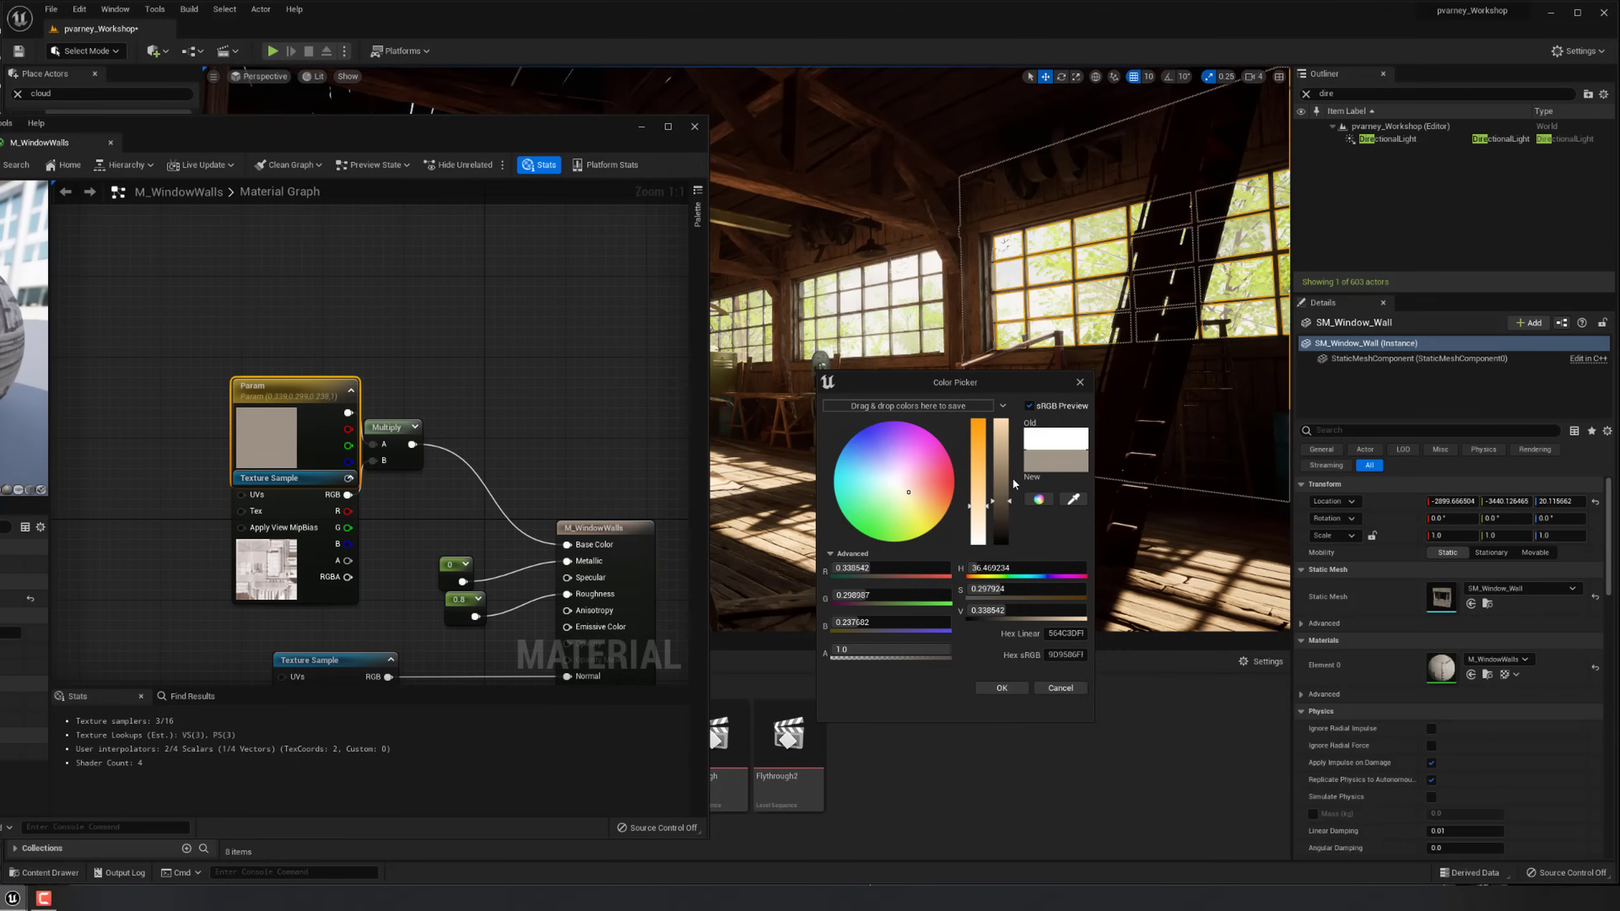
left_click(1000, 447)
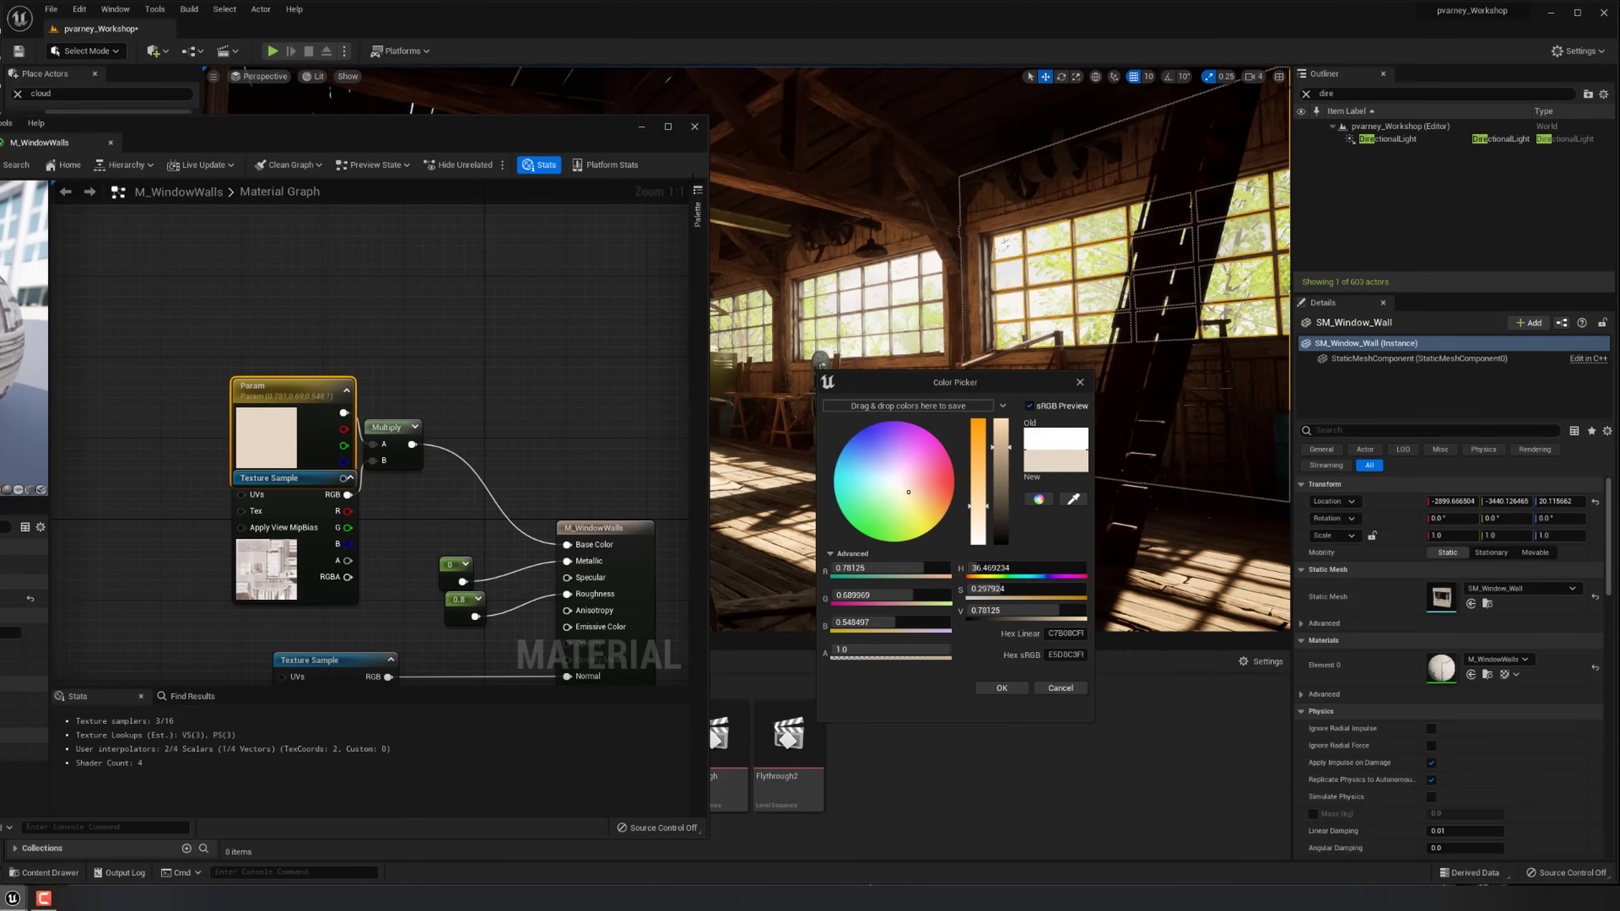
left_click_drag(592, 133, 393, 284)
right_click_drag(746, 217, 689, 337)
key("s")
key("g")
key("w")
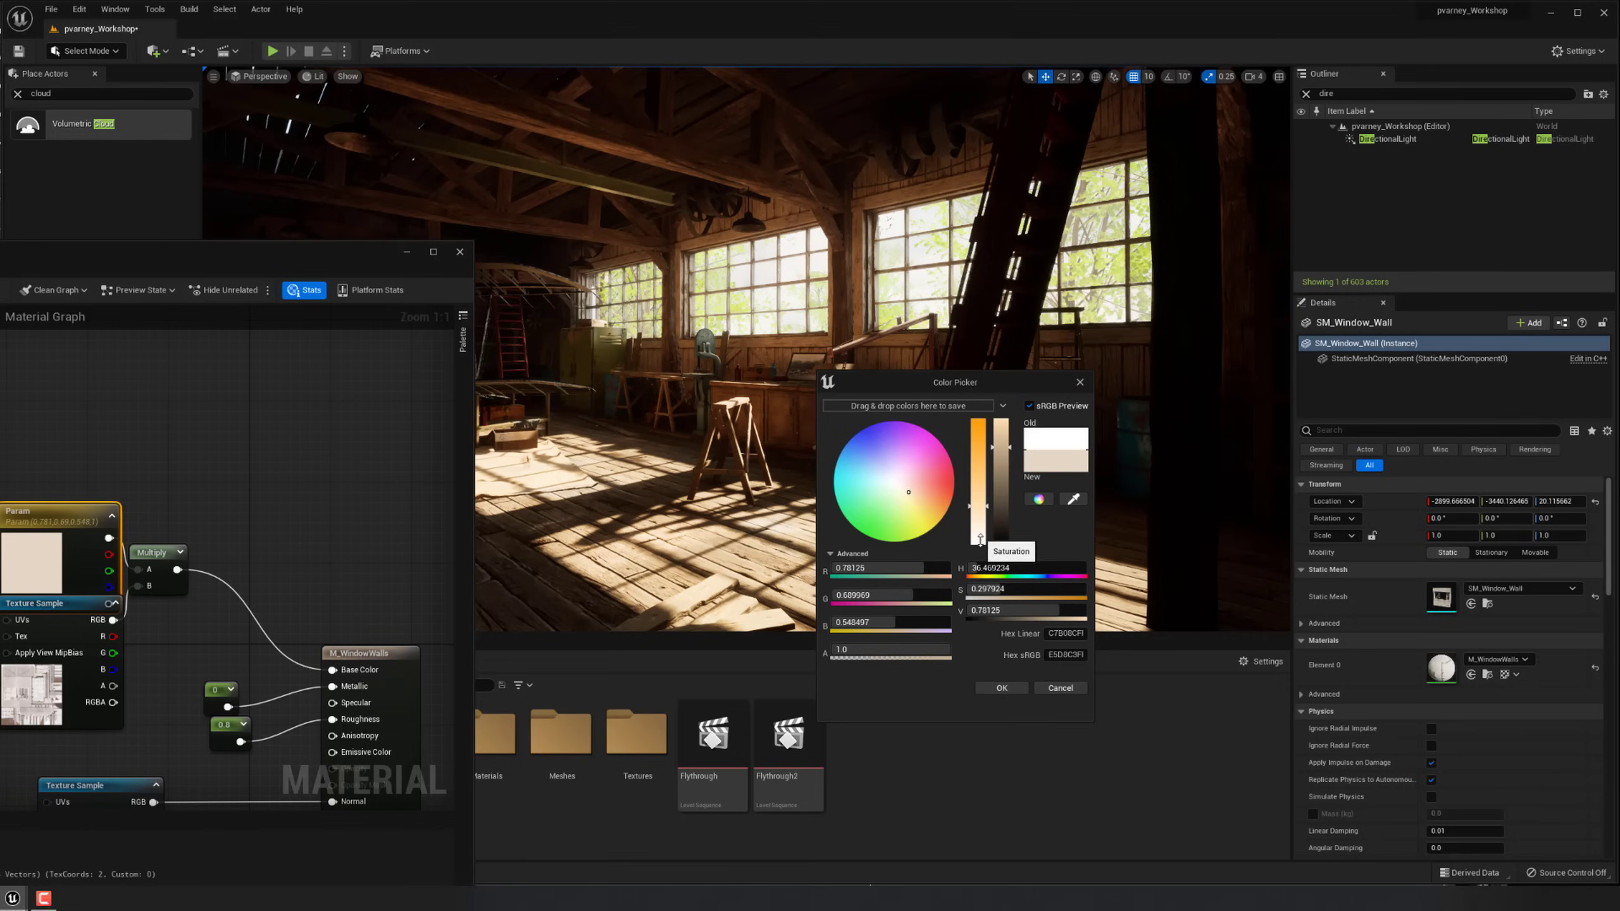
Set the Param color to a neutral gray with saturation 0 and value about 0.62, and apply the changes to M_WindowWalls.
left_click_drag(981, 539, 983, 559)
left_click_drag(1003, 454, 1006, 426)
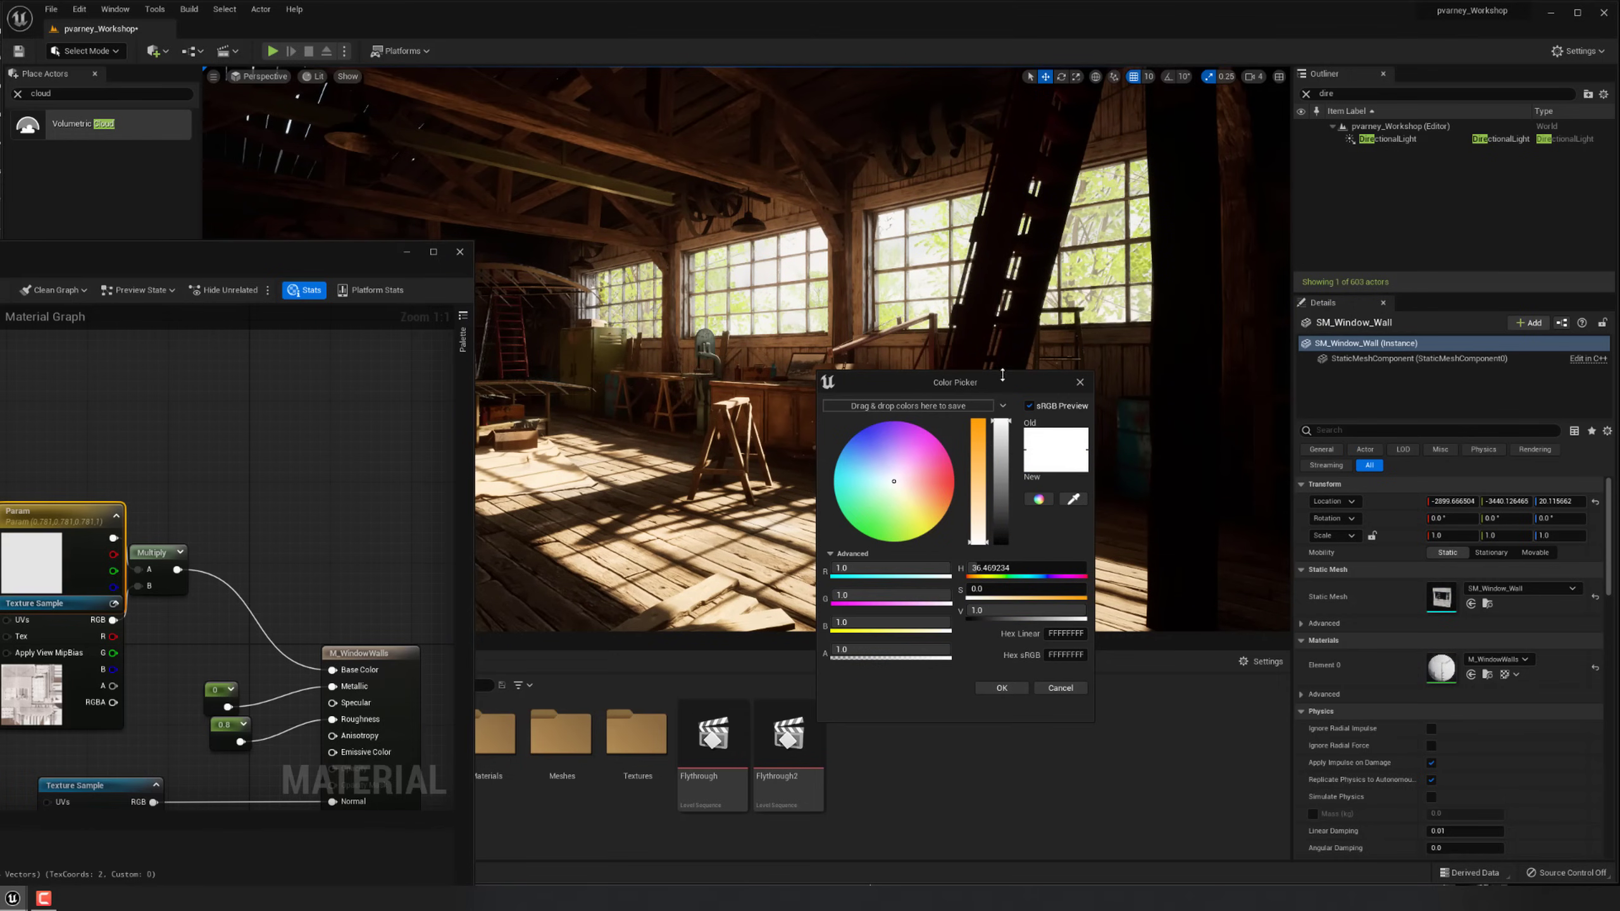
left_click(999, 454)
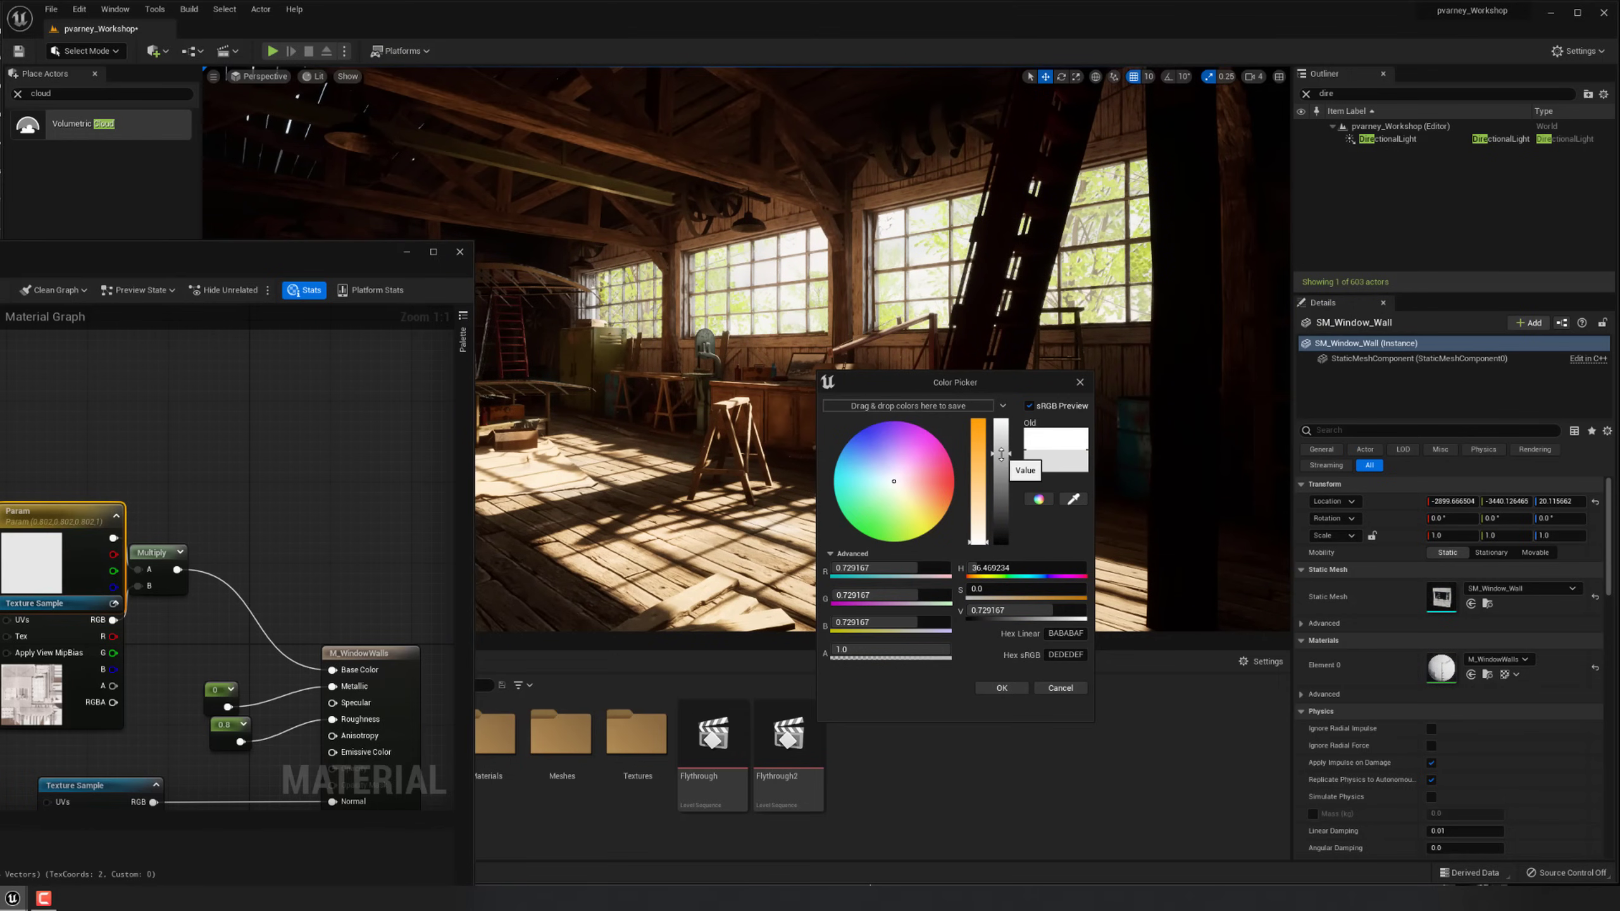
left_click(1005, 478)
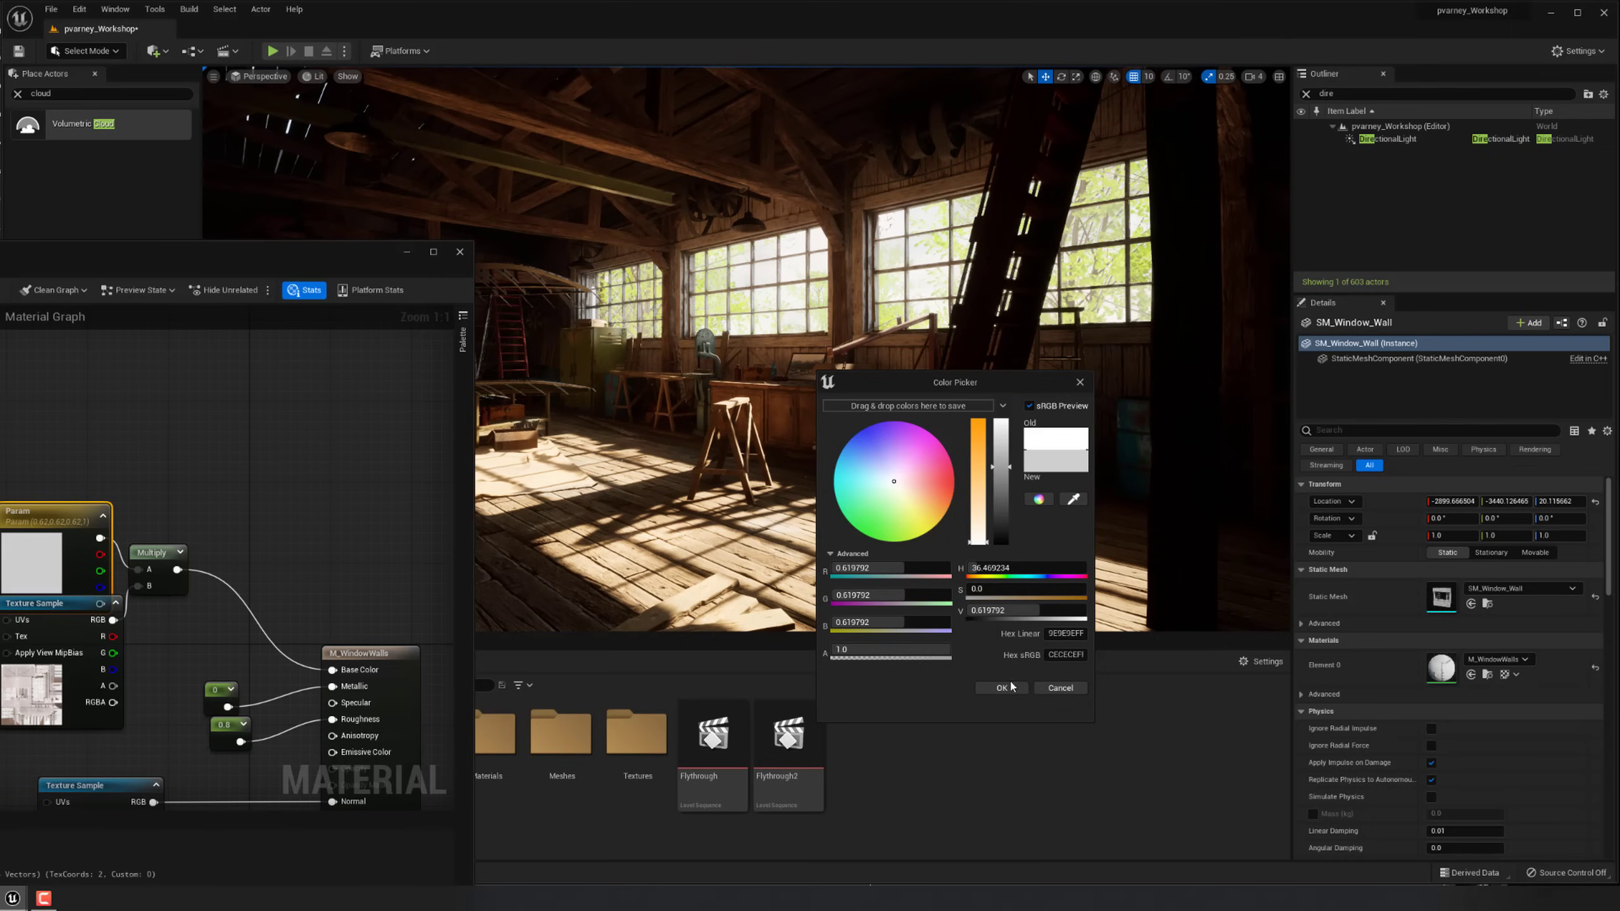
left_click(1008, 687)
left_click(460, 253)
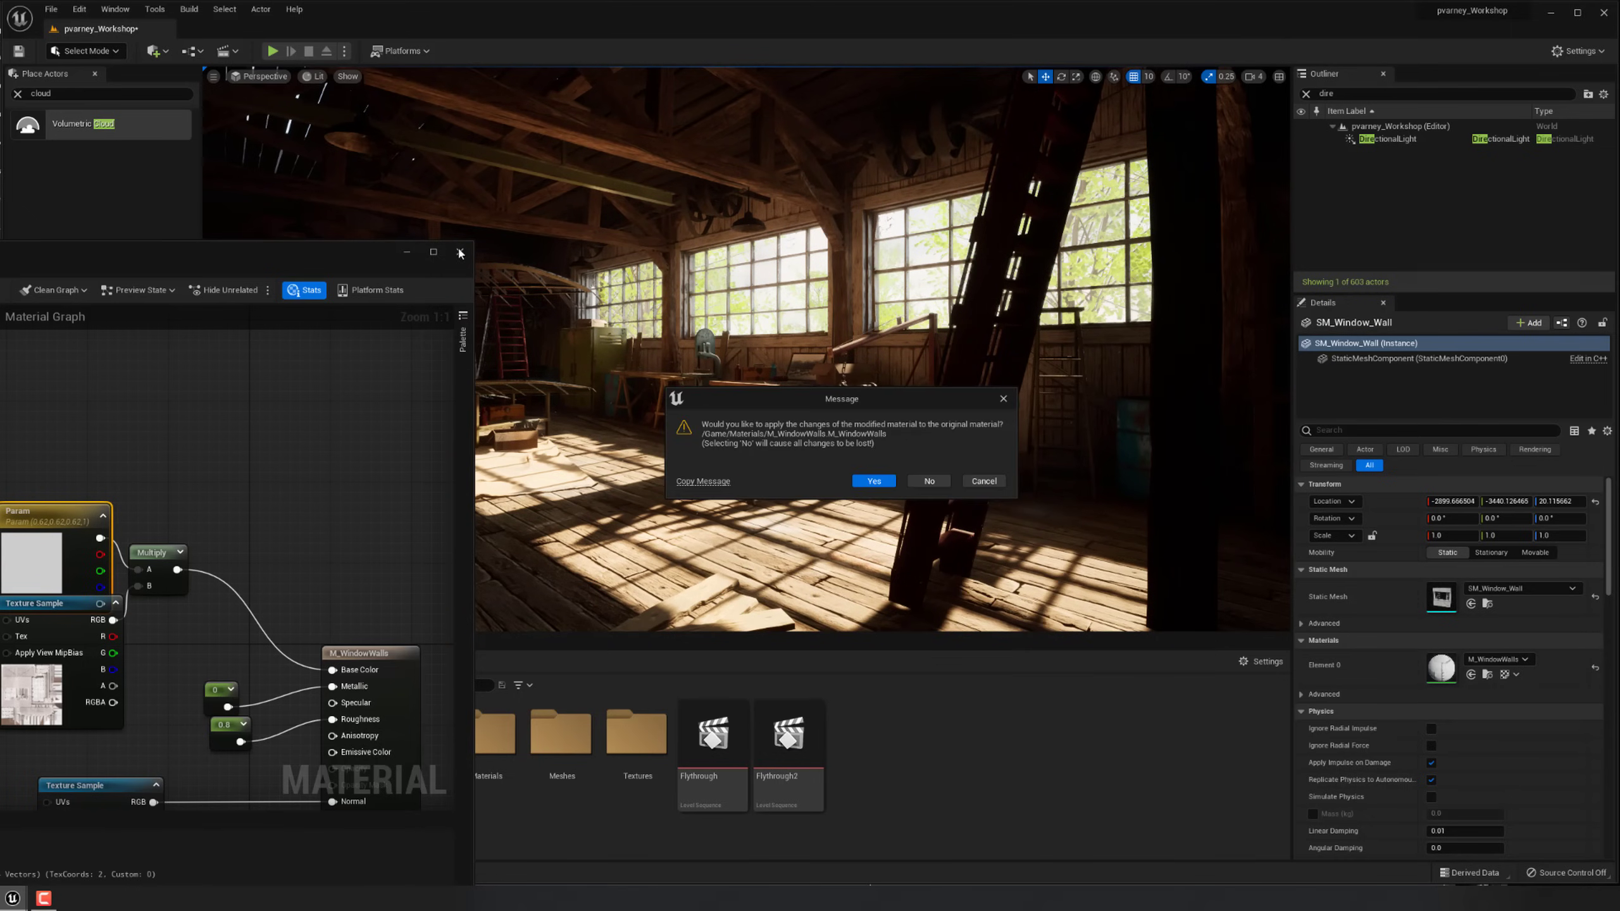
left_click(875, 481)
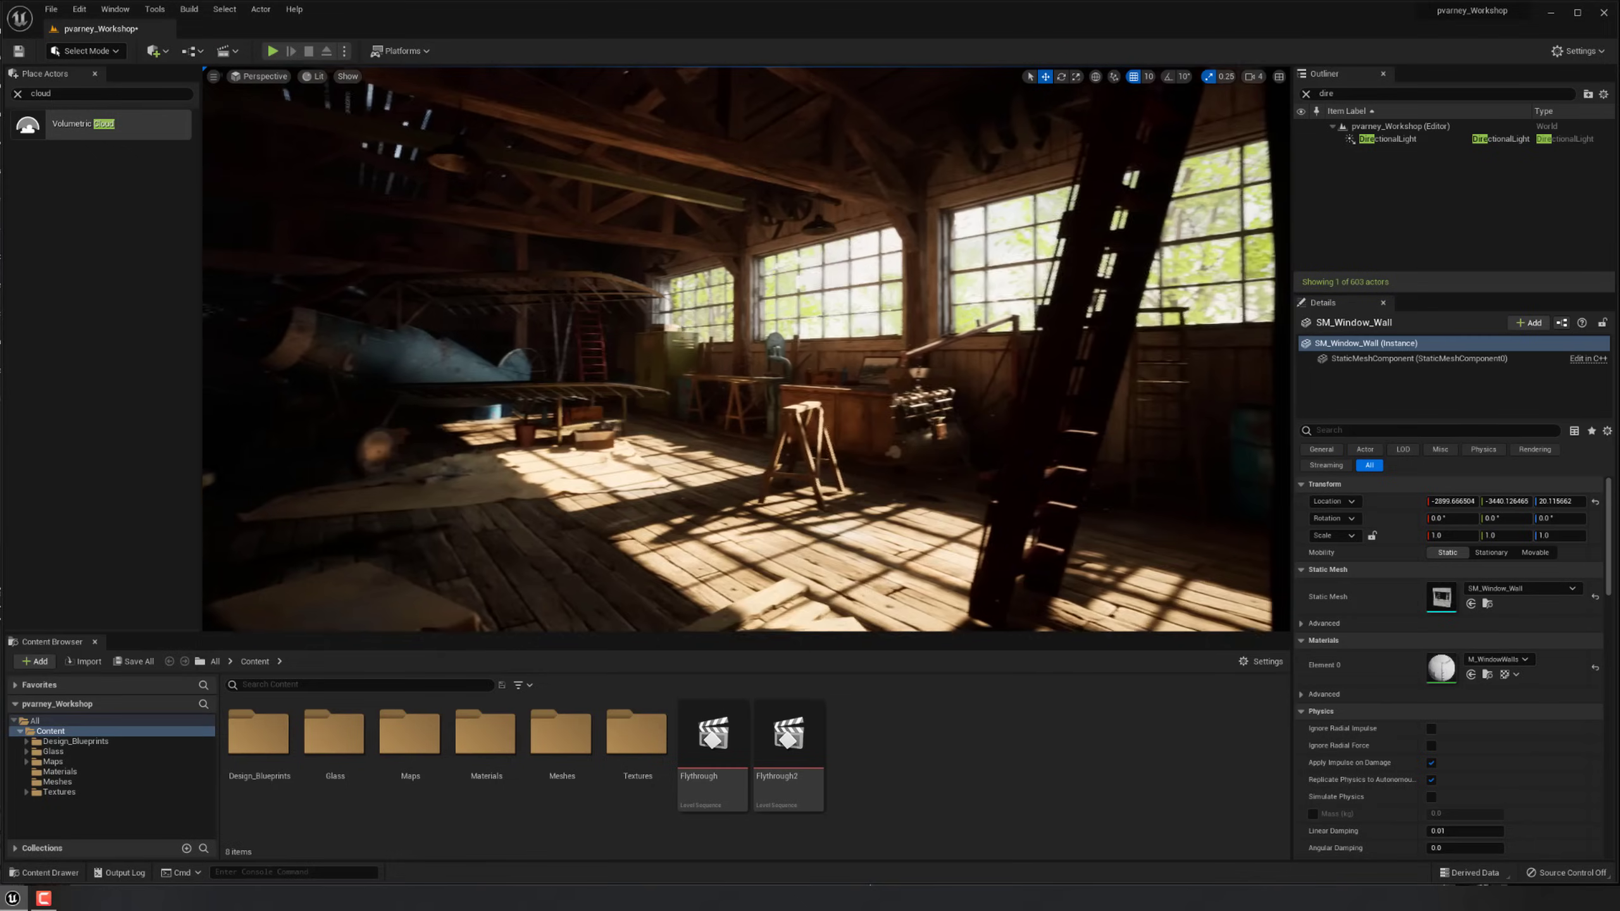
Check the darkened window walls from several views and switch the viewport to Detail Lighting to examine the light around the workshop.
key("g")
key("g")
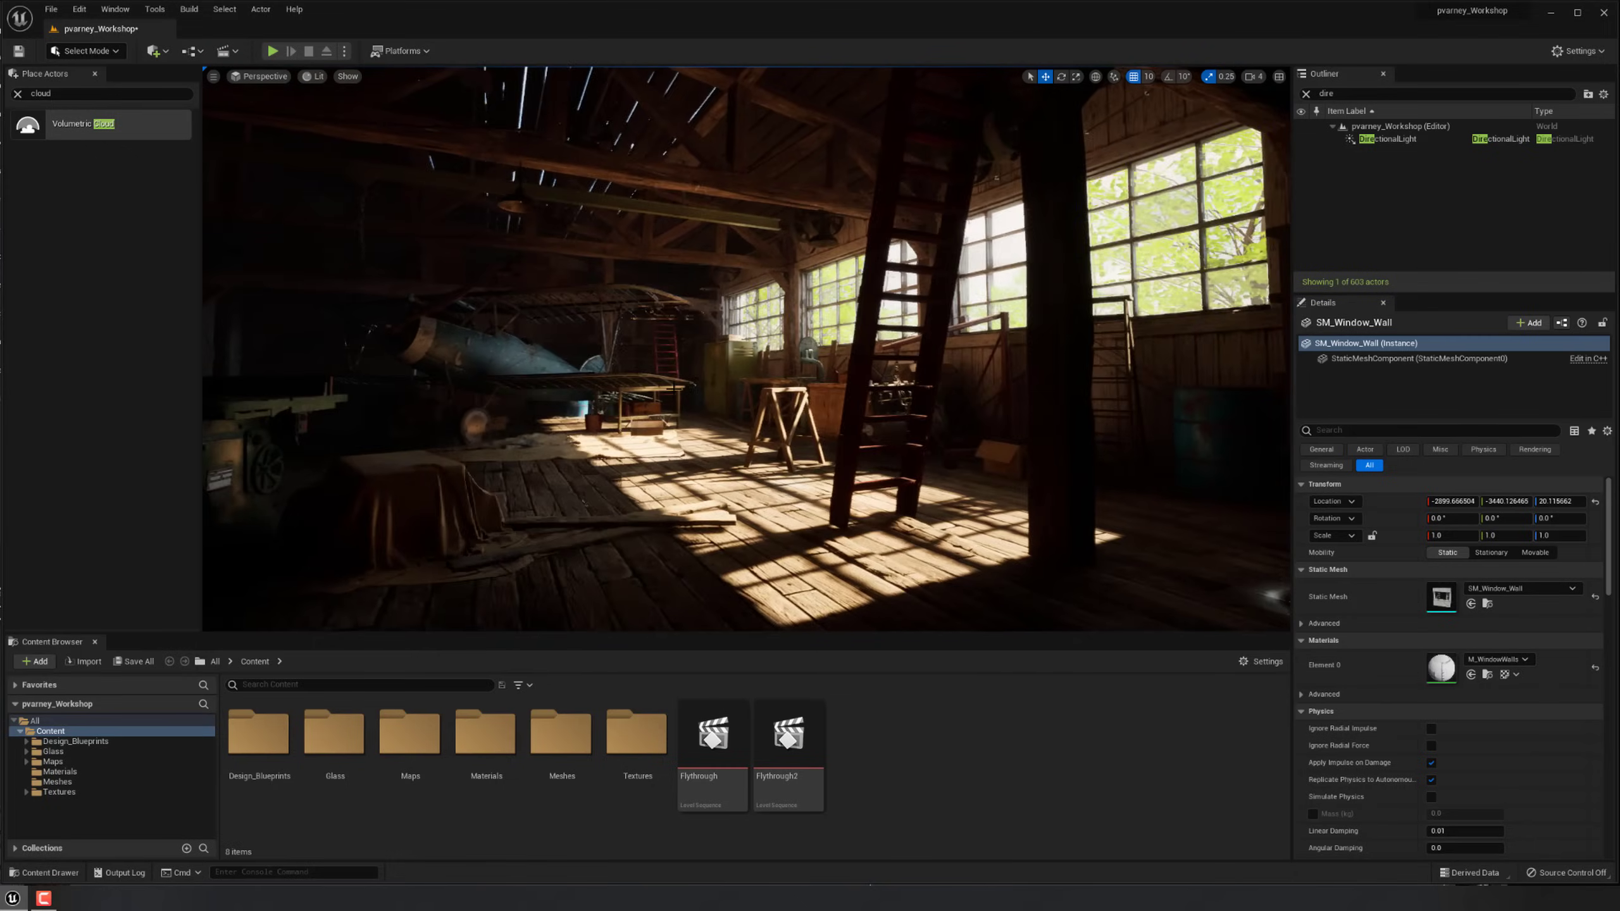
right_click_drag(747, 349, 795, 326)
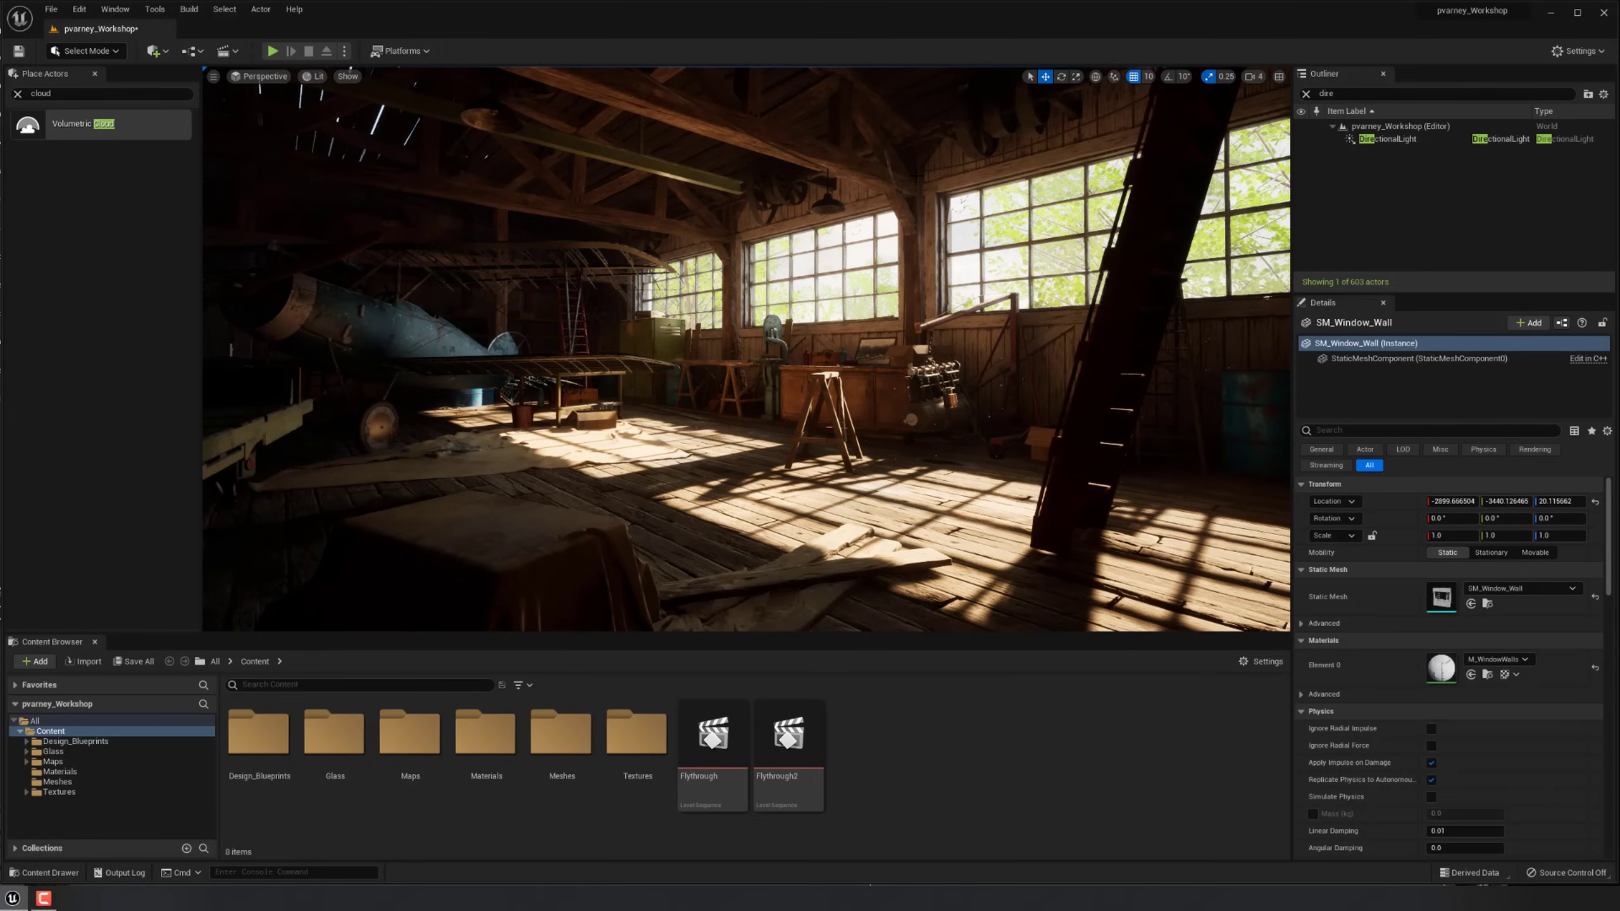
left_click(319, 76)
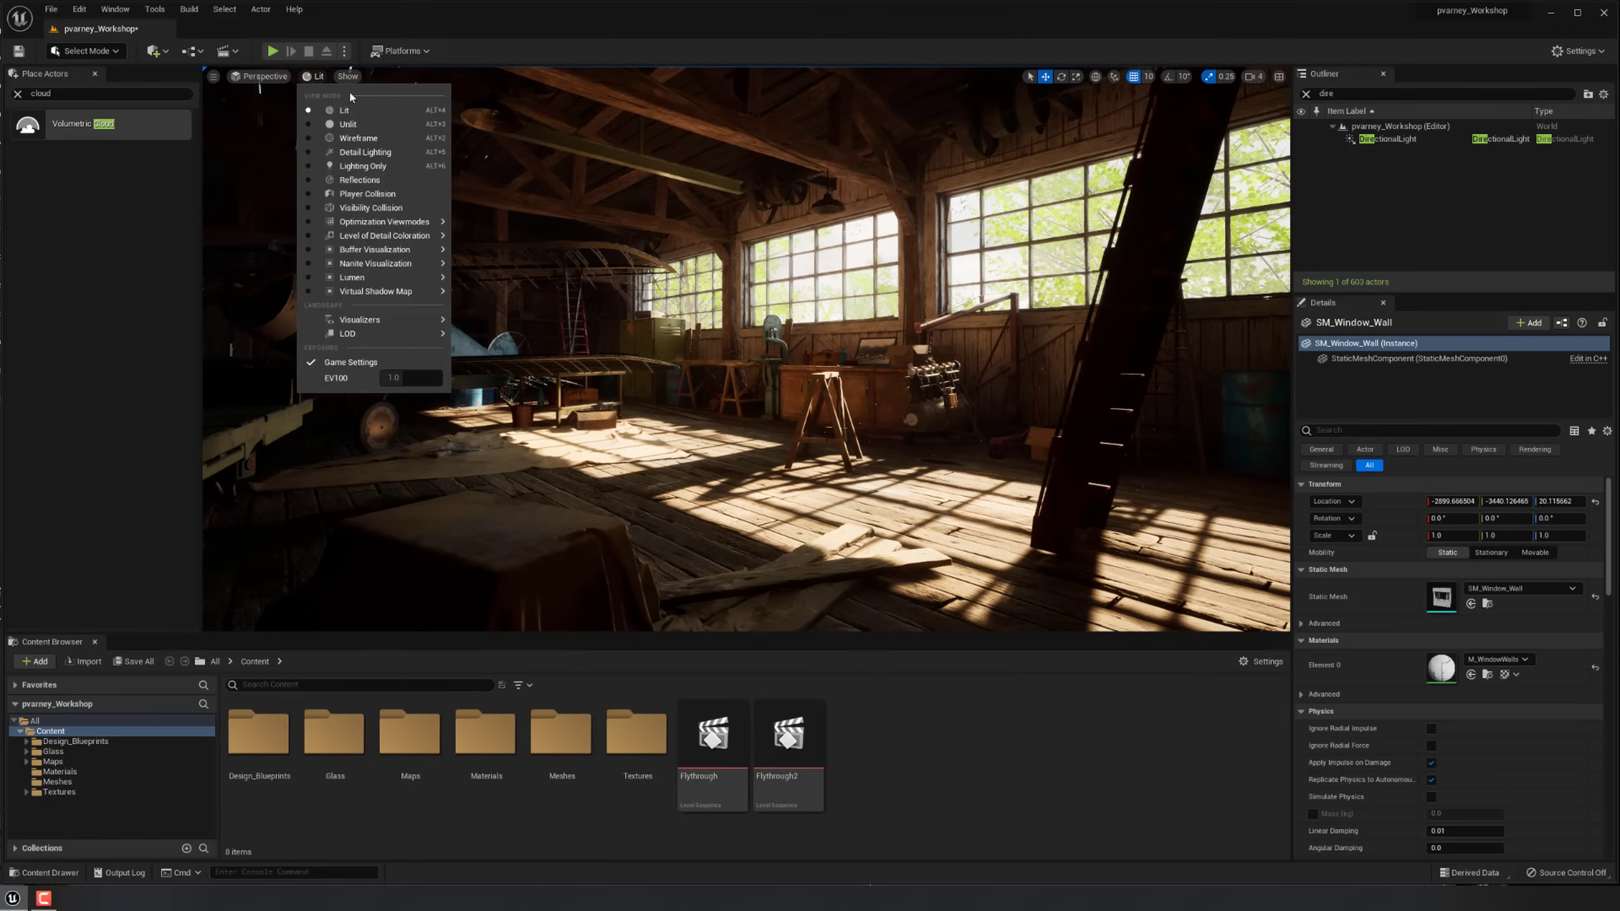
left_click(362, 153)
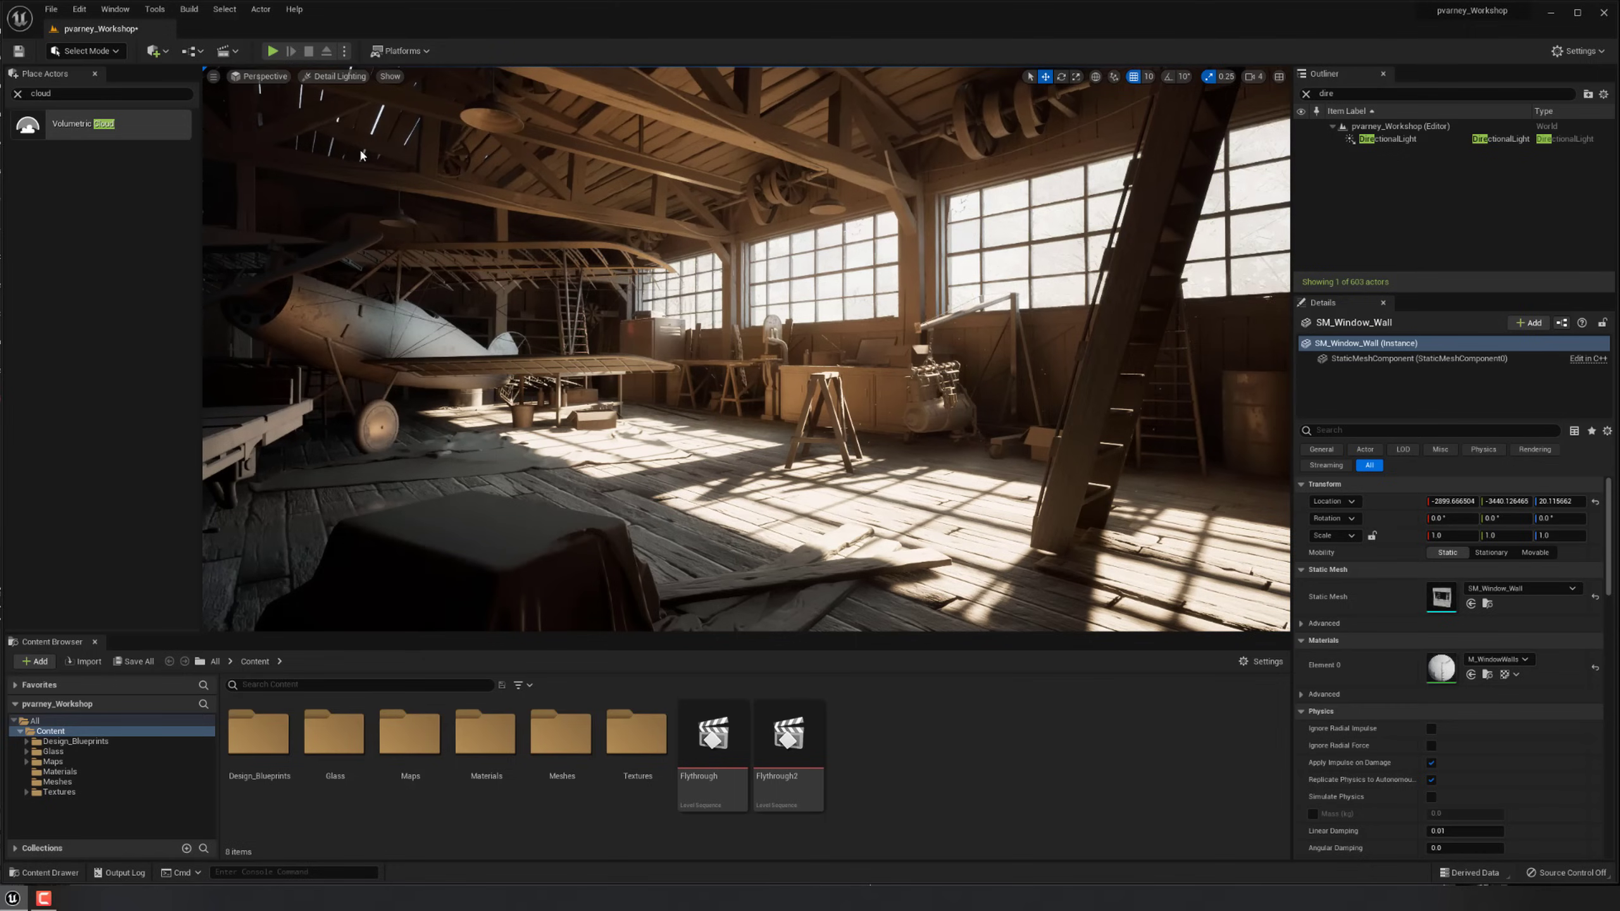
middle_click_drag(444, 231, 522, 259)
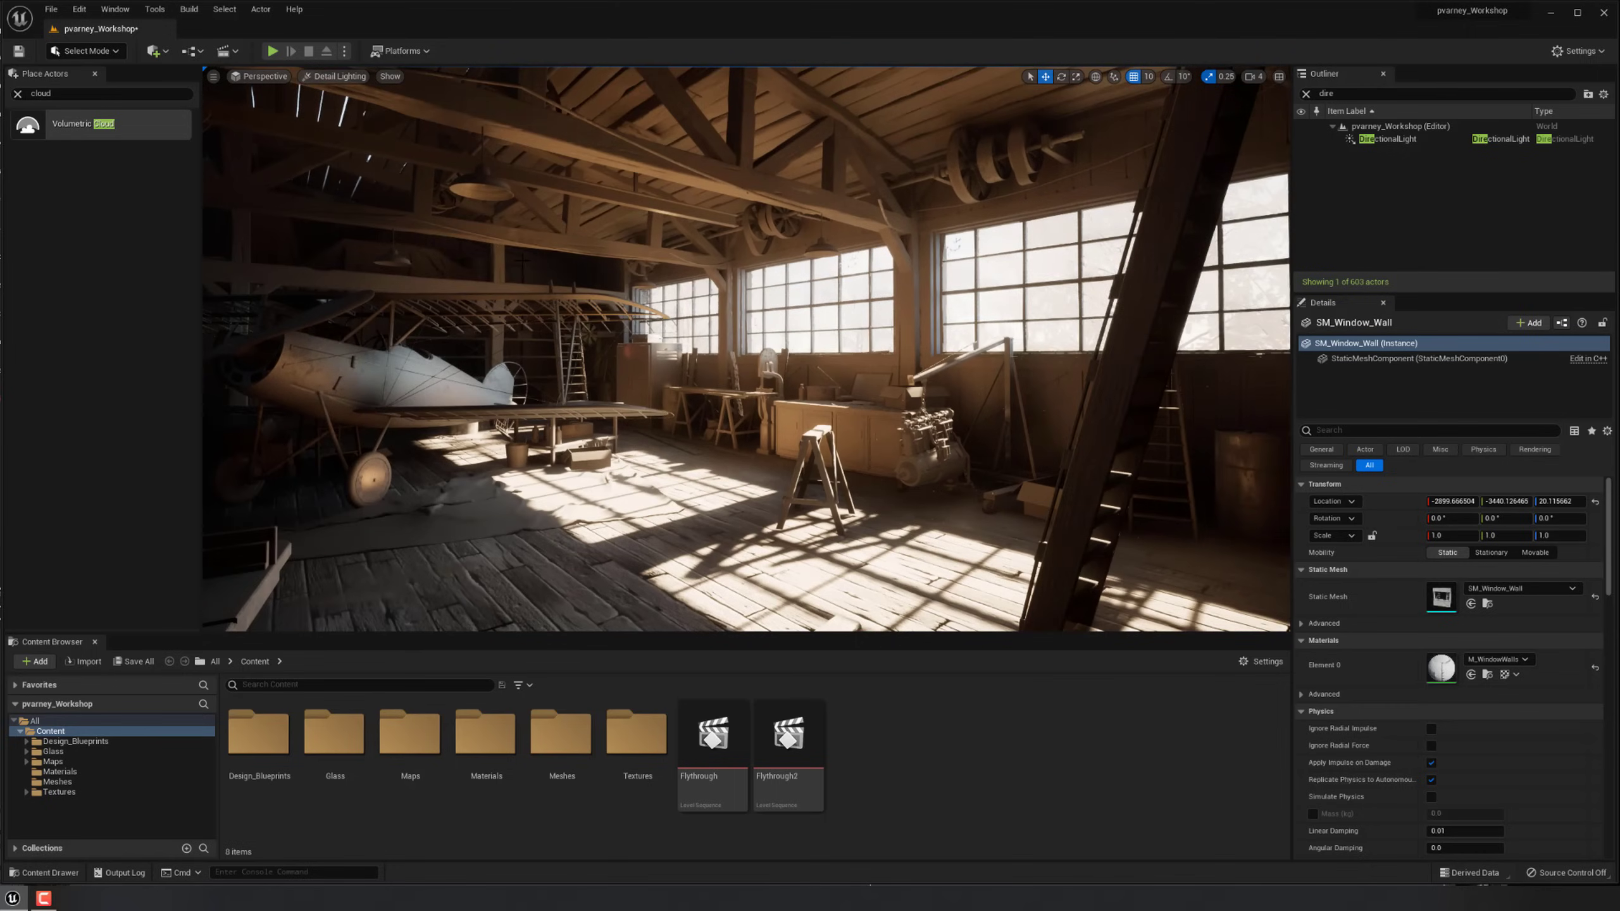
left_click(522, 260)
right_click_drag(522, 260, 681, 314)
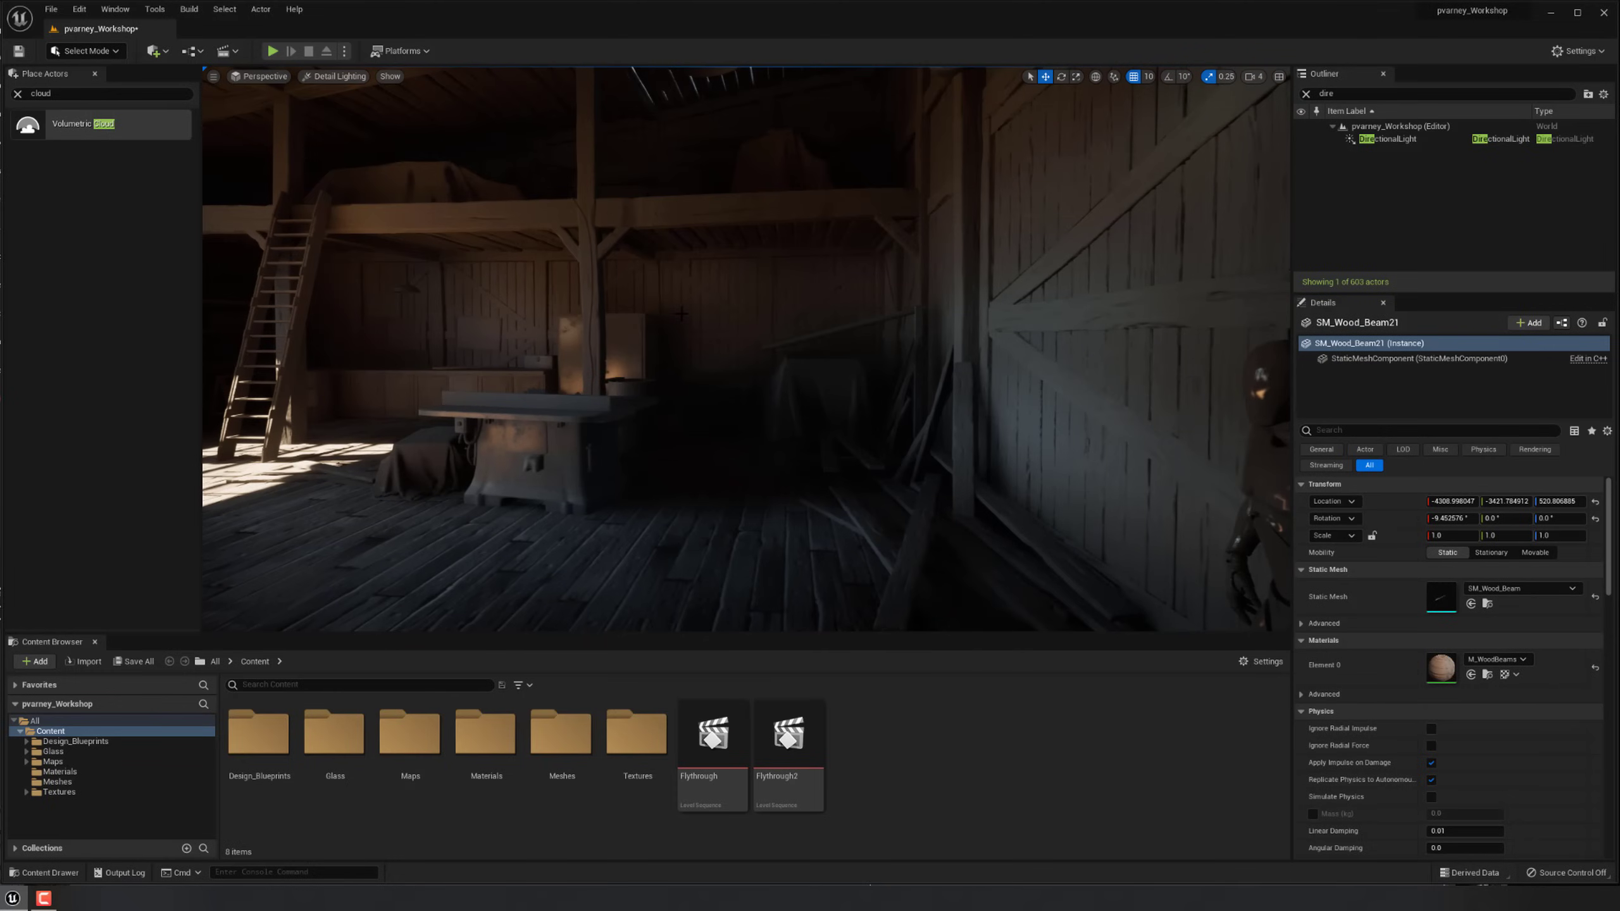
Examine the workshop's detail lighting from several views, comparing the dark back corner with the sunlit floor, windows and airplane.
right_click(634, 317)
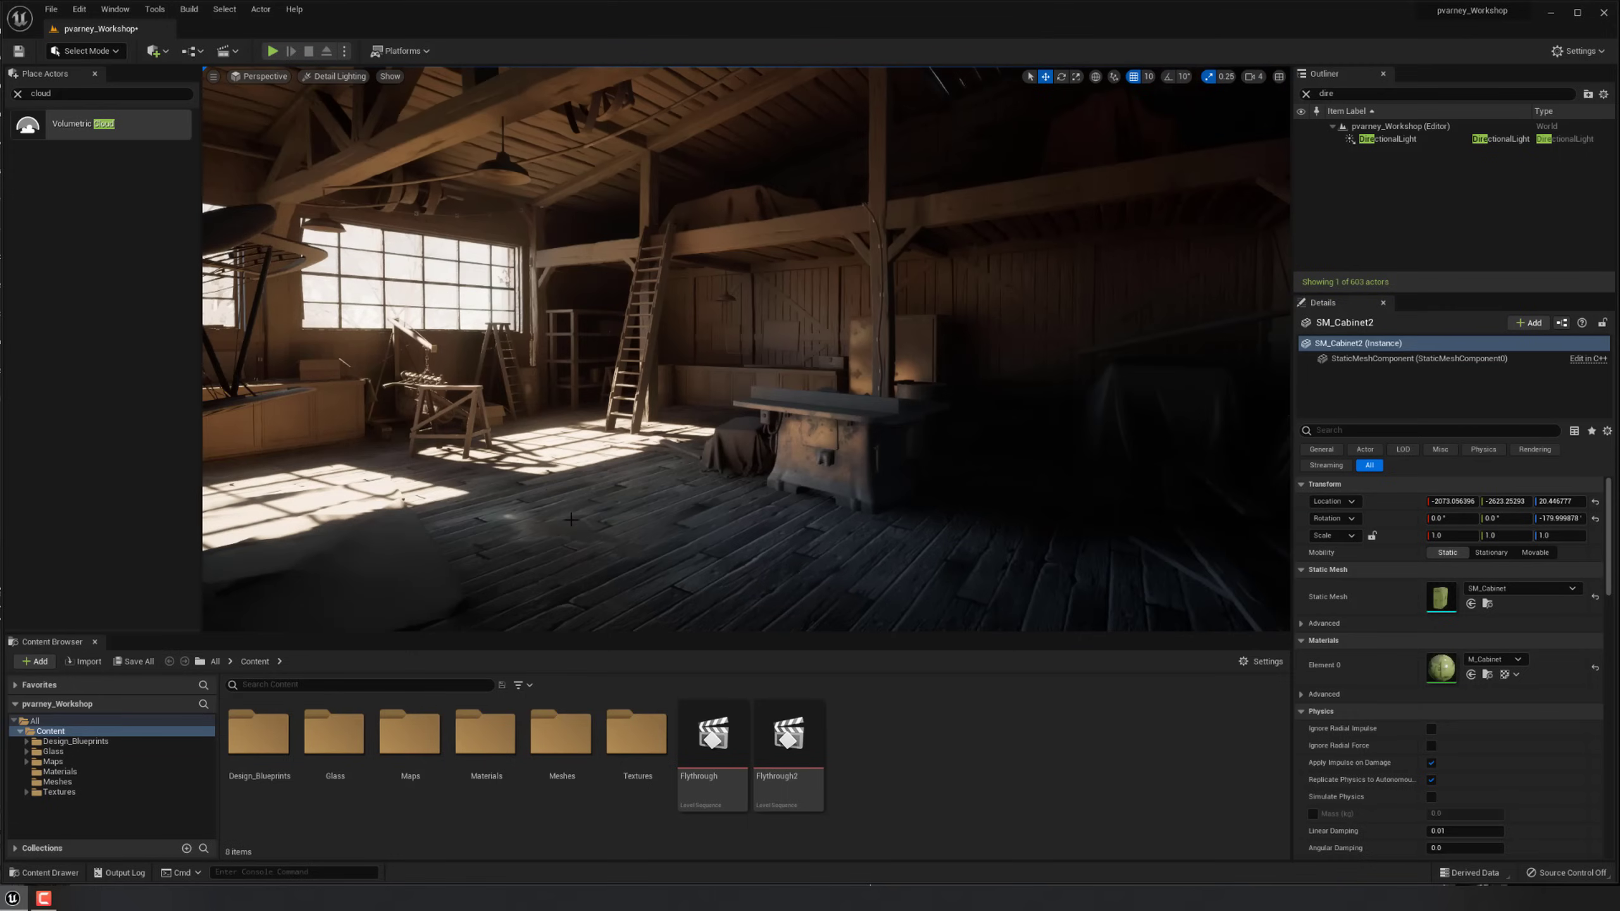
left_click(651, 463)
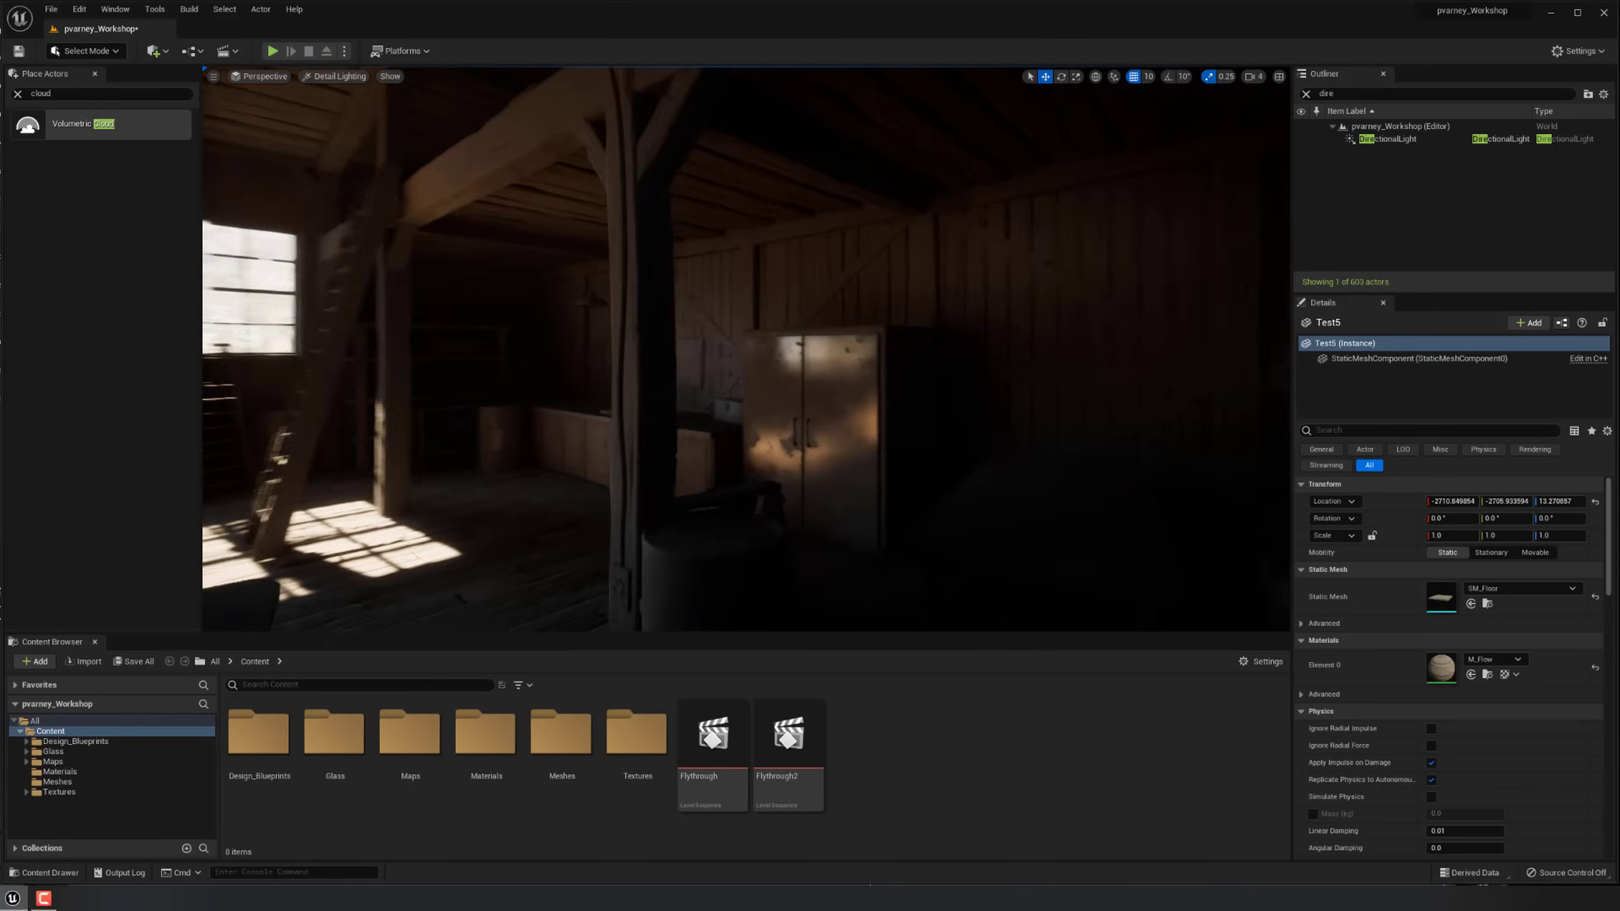
right_click_drag(746, 349, 453, 338)
right_click_drag(831, 451, 831, 451)
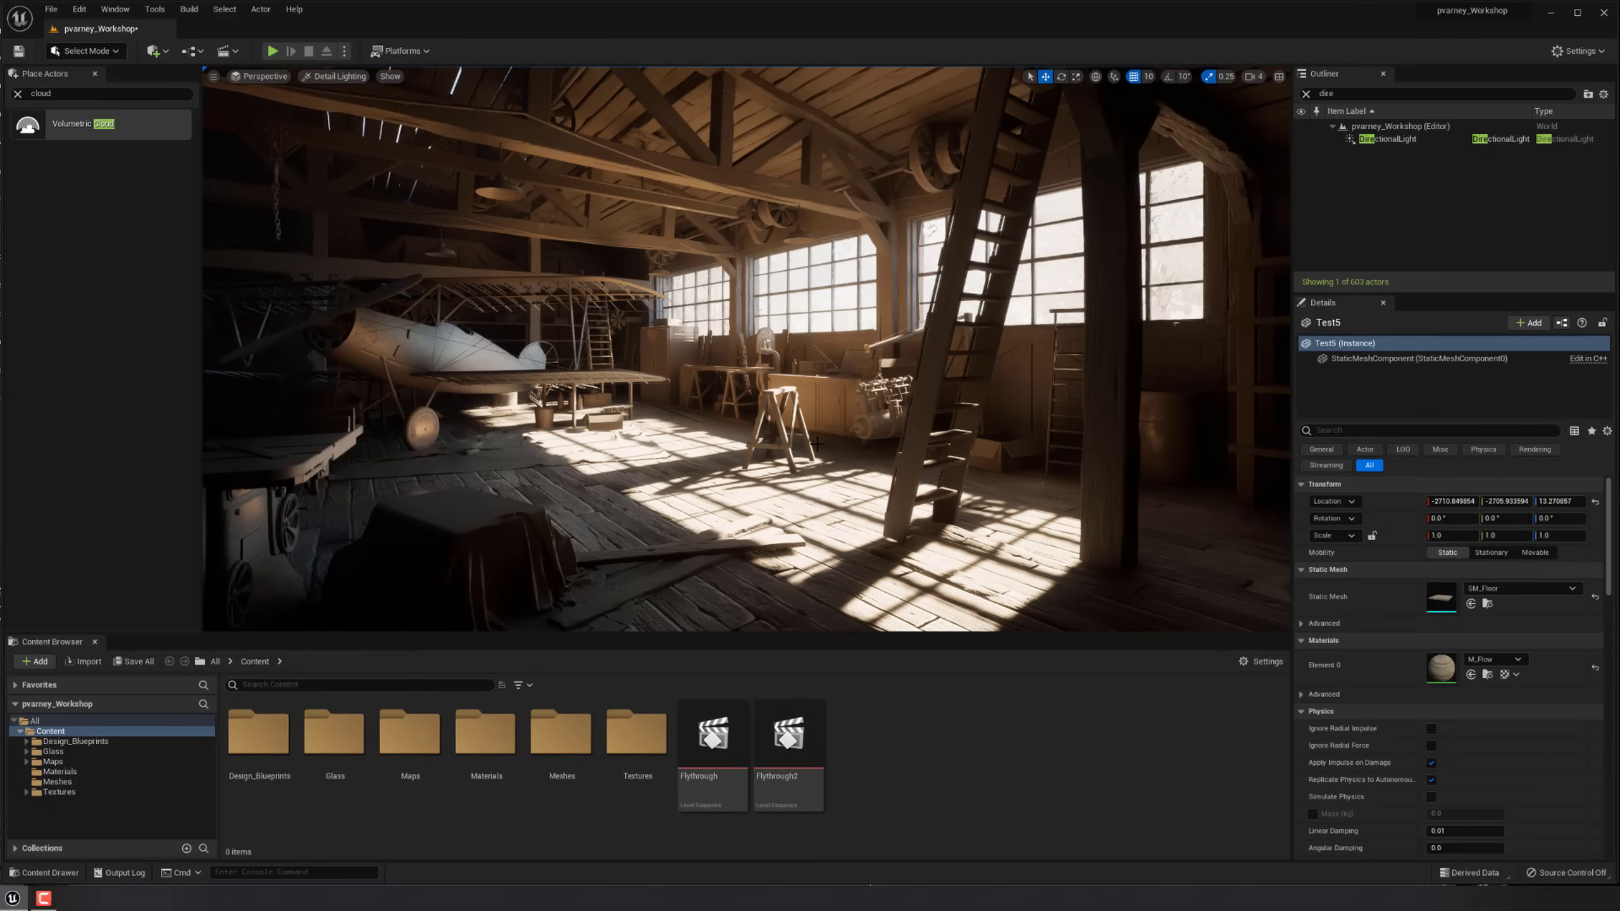
right_click_drag(673, 432, 665, 433)
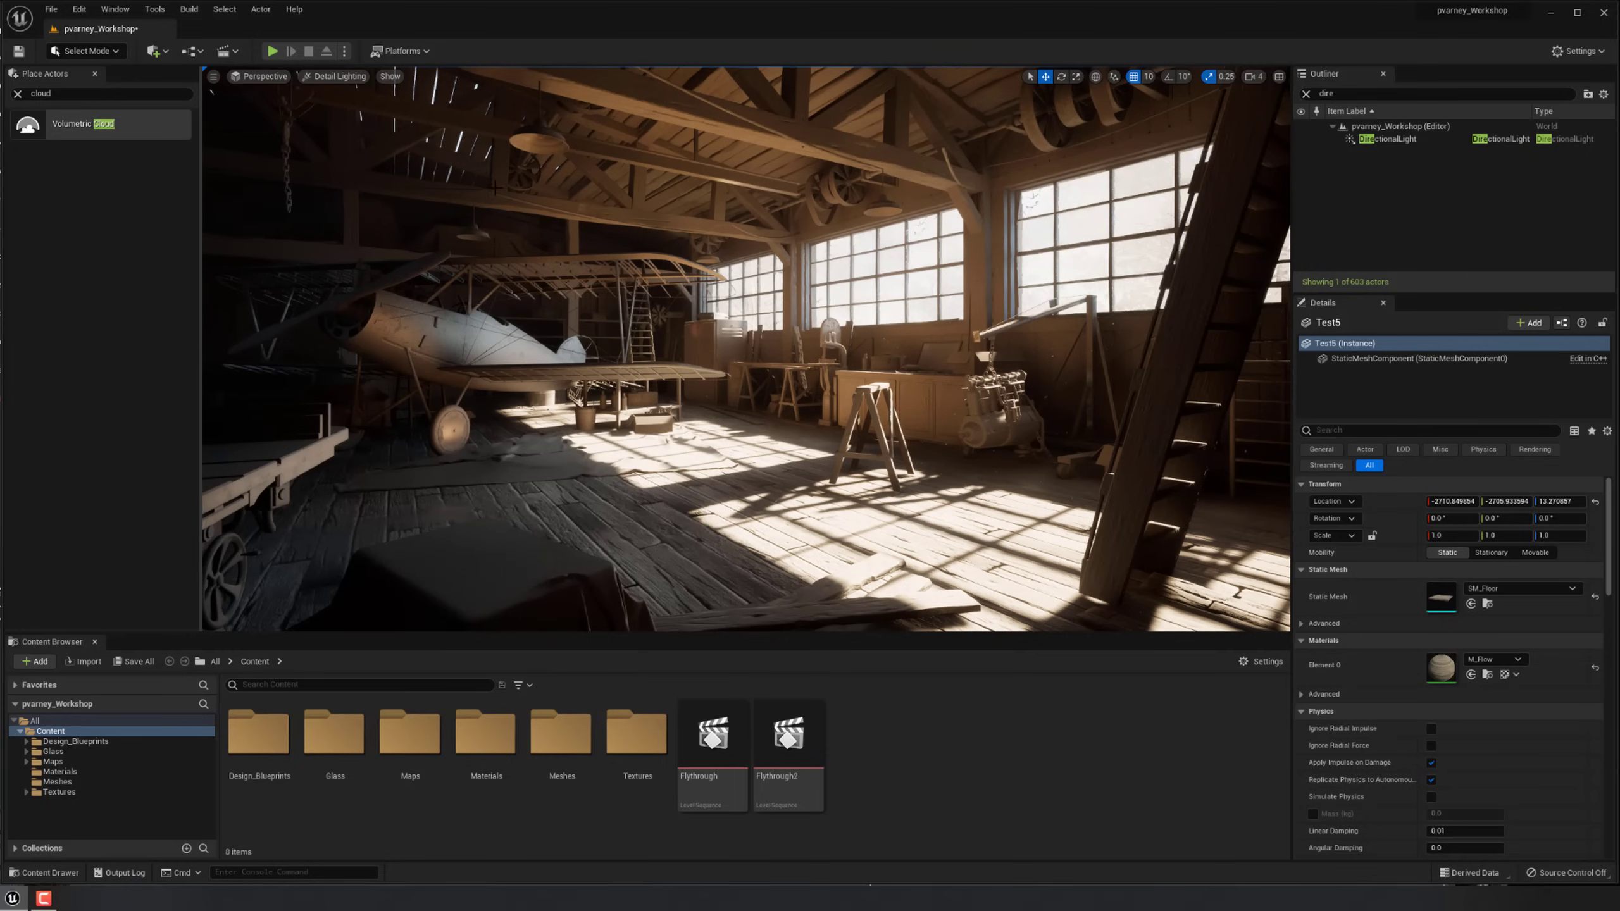
middle_click_drag(746, 350, 786, 190)
middle_click_drag(606, 172, 626, 213)
right_click_drag(627, 214, 1122, 220)
key("g")
key("g")
key("g")
key("g")
Switch the viewport from Detail Lighting back to Lit and check the sunlit workshop without editor overlays.
left_click(333, 76)
left_click(341, 104)
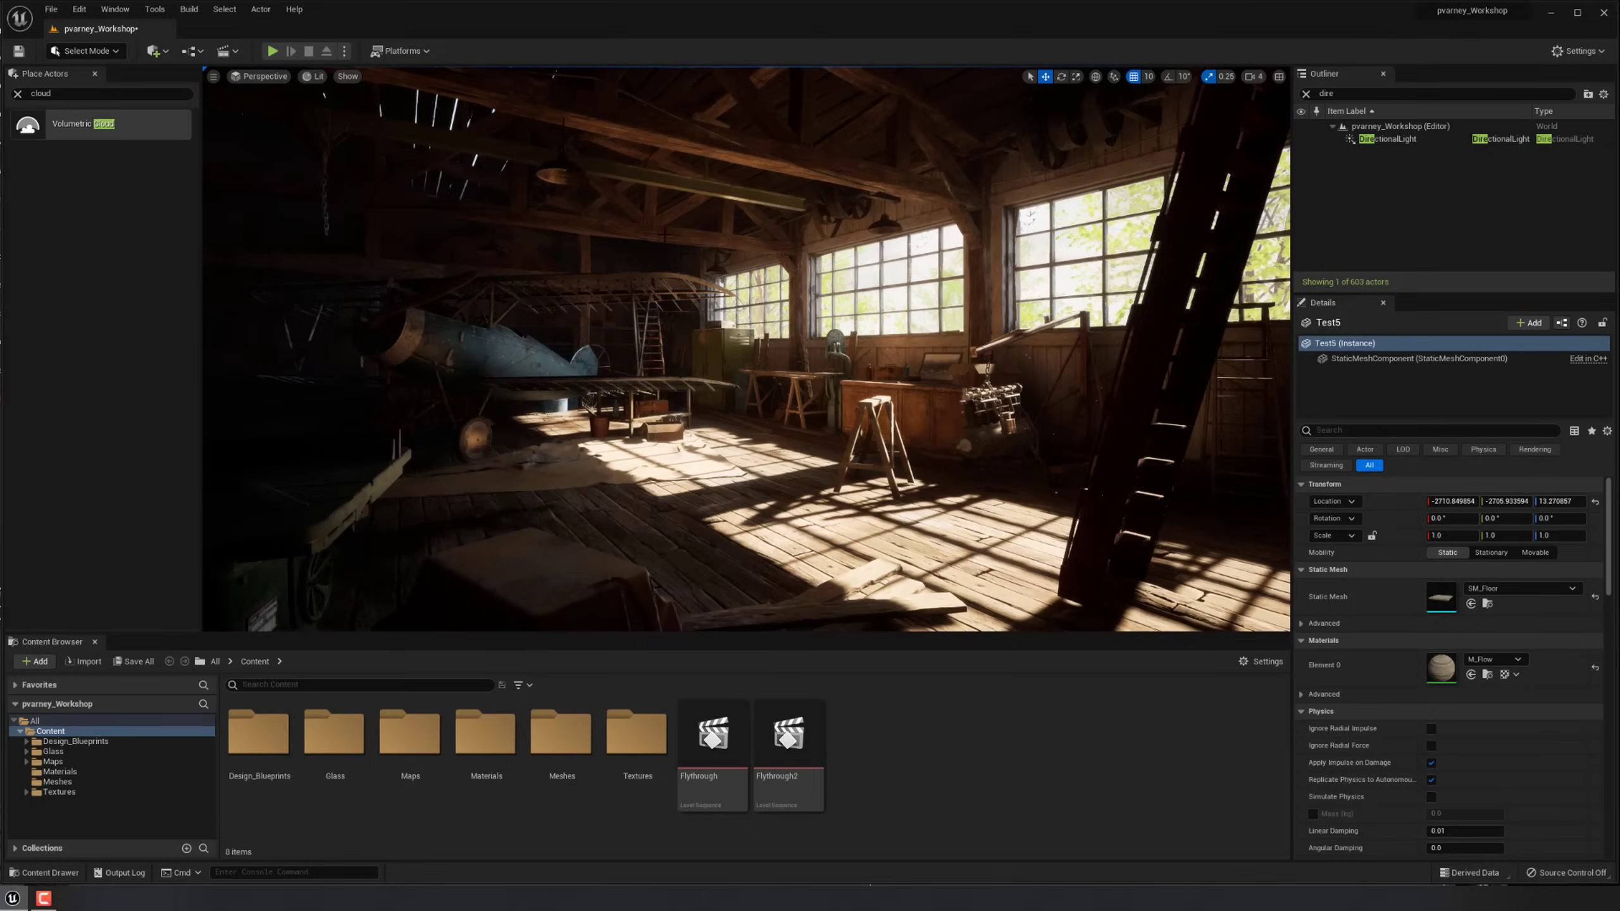
right_click_drag(746, 348, 832, 362)
key("g")
key("g")
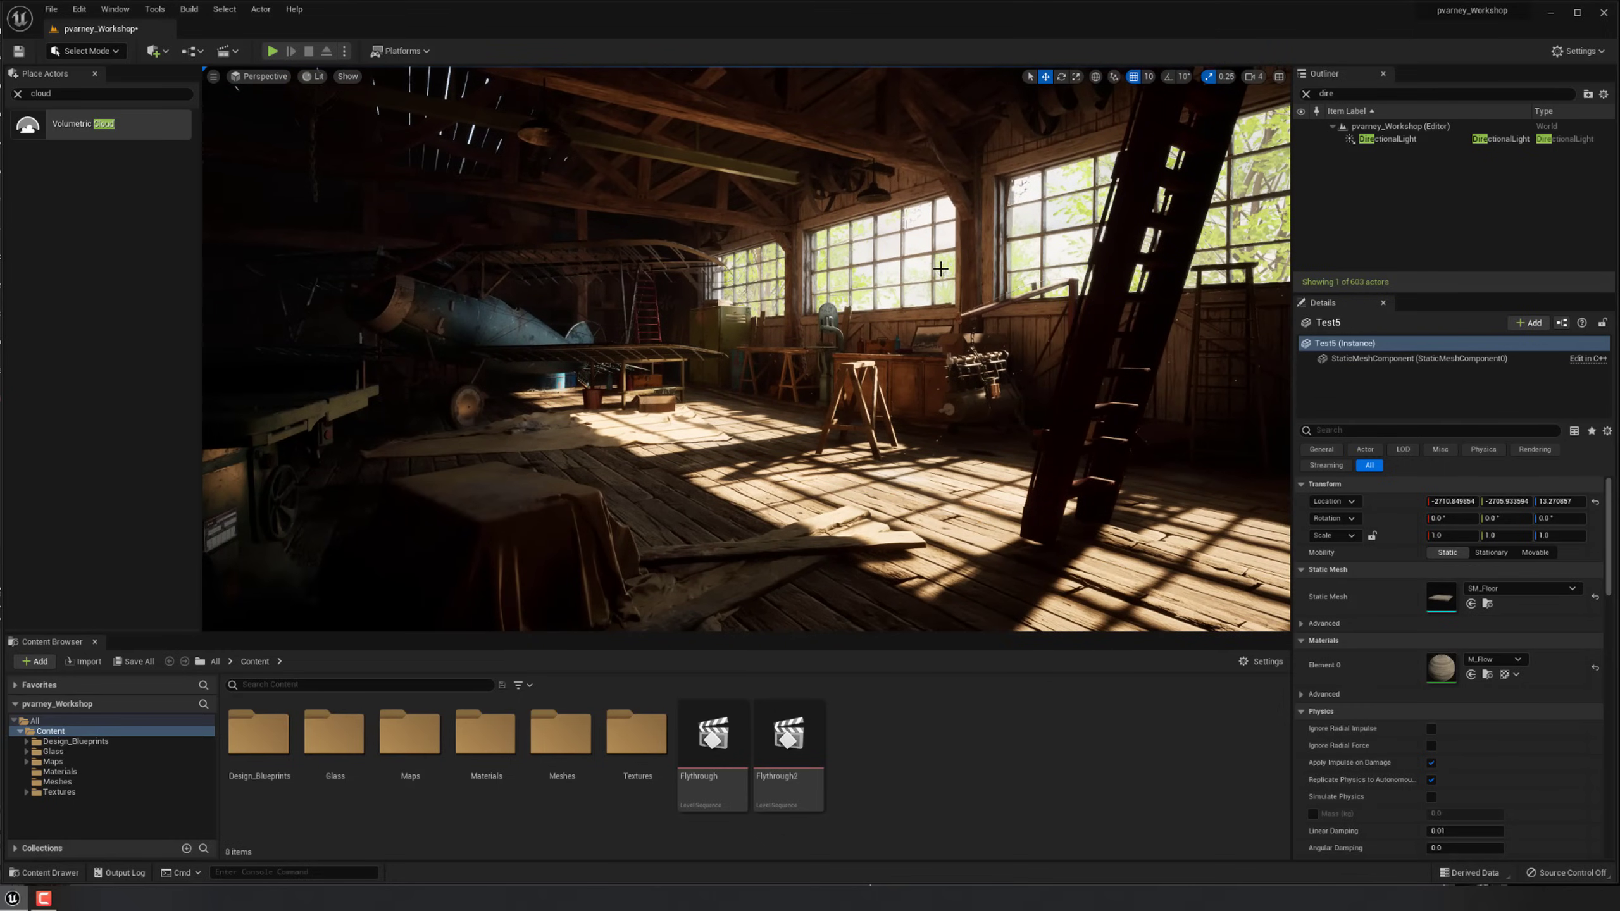
Replace the outliner search with "post process" and select the PostProcessVolume.
left_click(1306, 94)
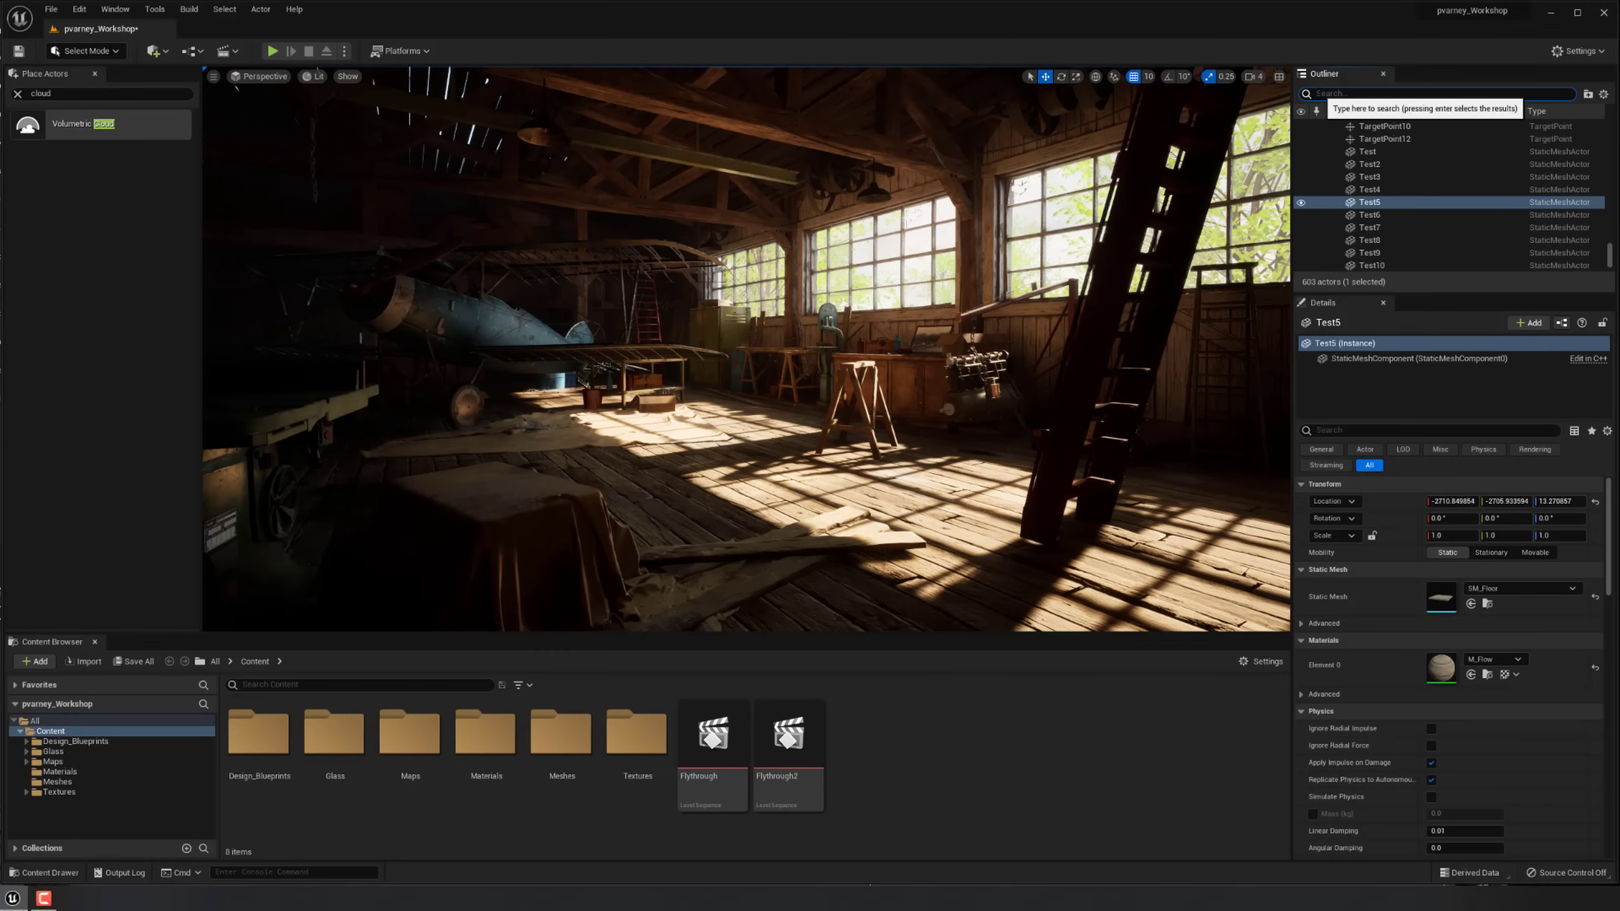
key("BackSpace")
type("post")
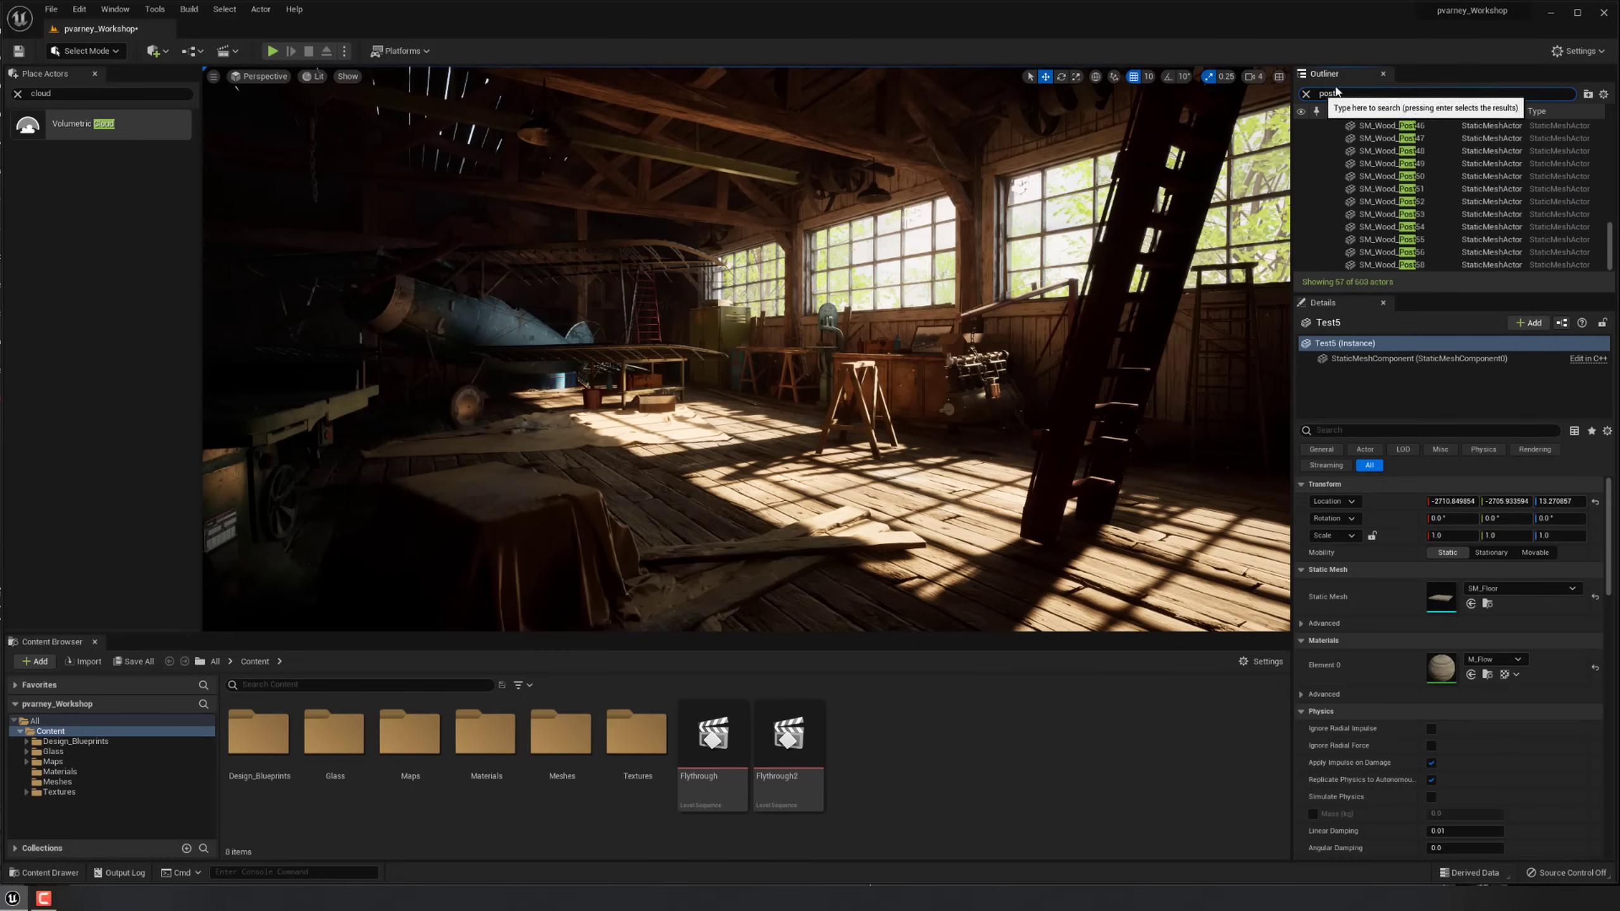
type(" por")
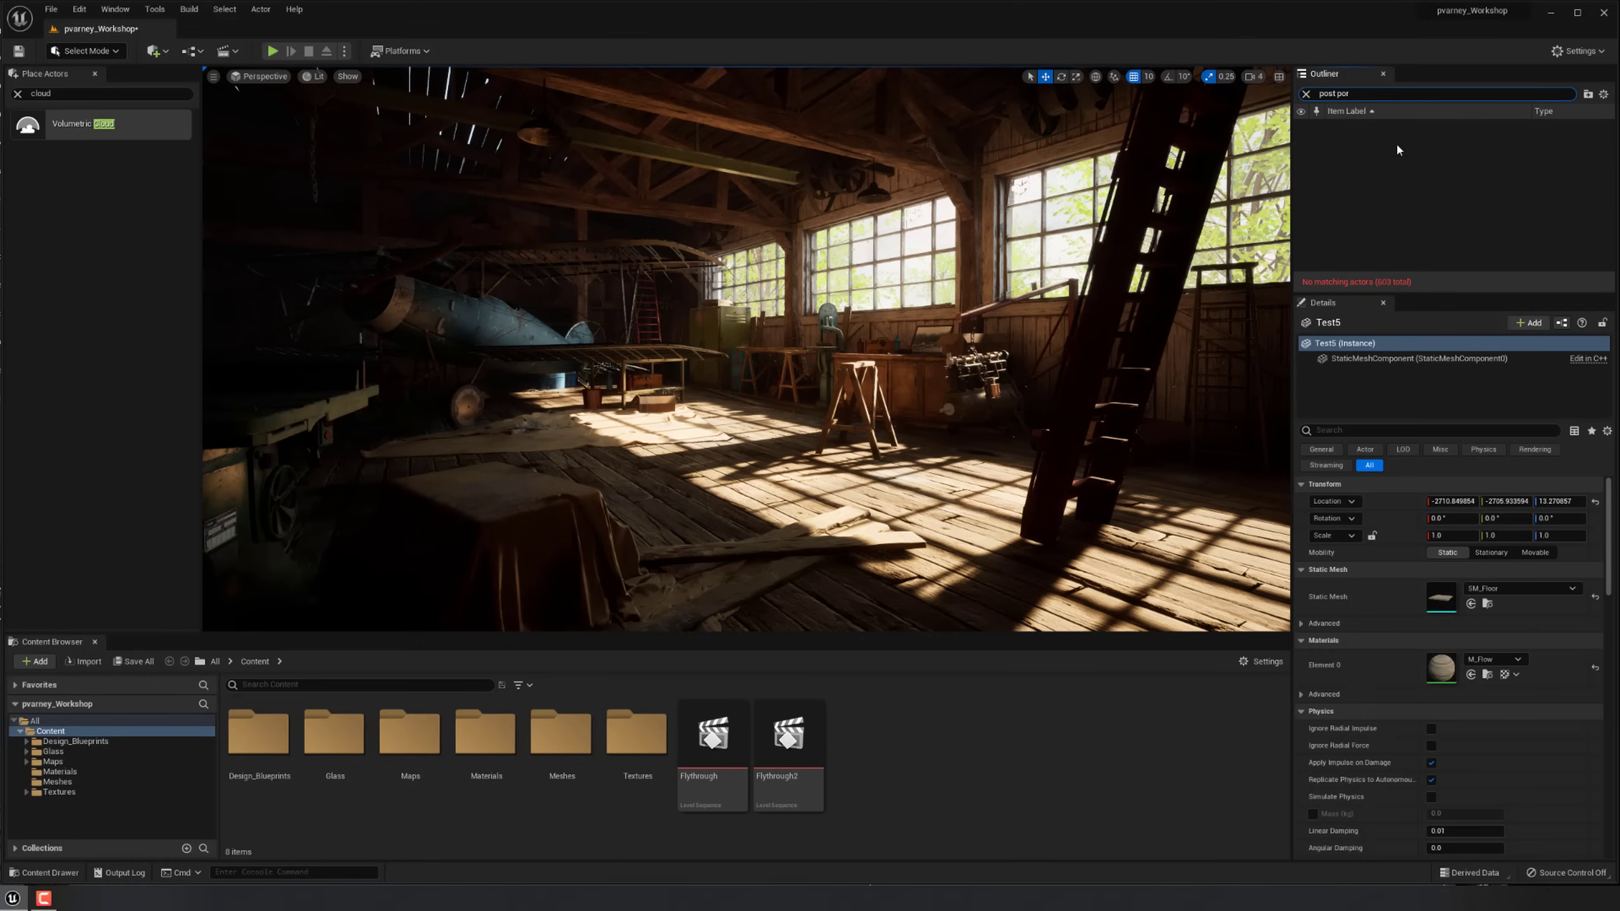
key("BackSpace")
key("BackSpace")
type("rocess")
left_click(1396, 139)
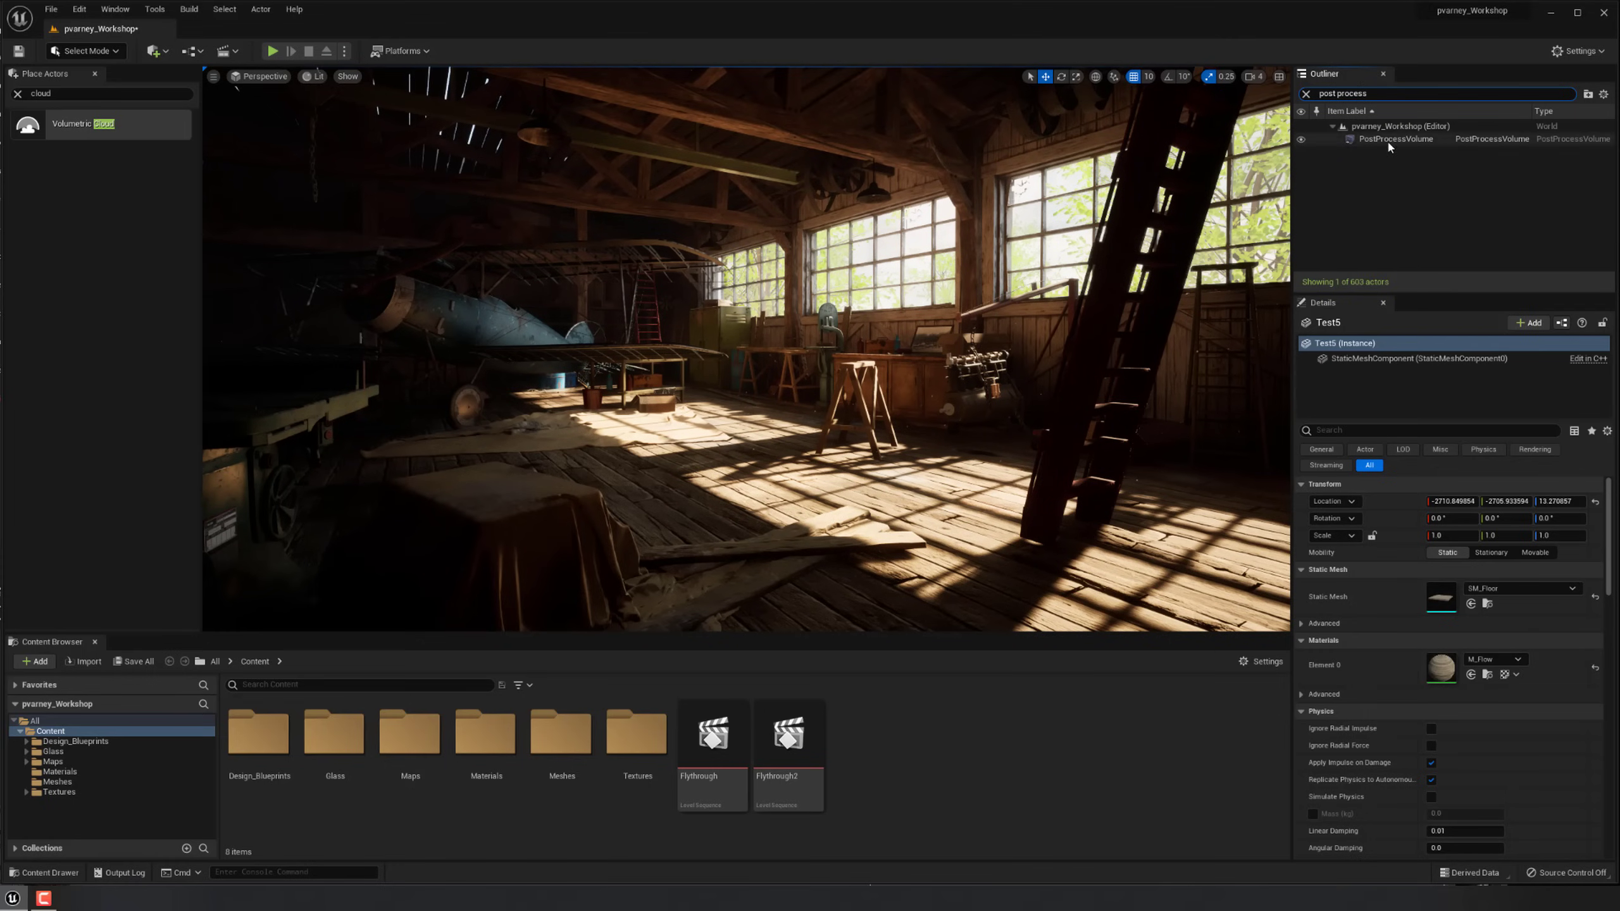
Look through the PostProcessVolume's settings, from exposure and color grading to film grain and the volume settings.
scroll(1359, 737, "down", 8)
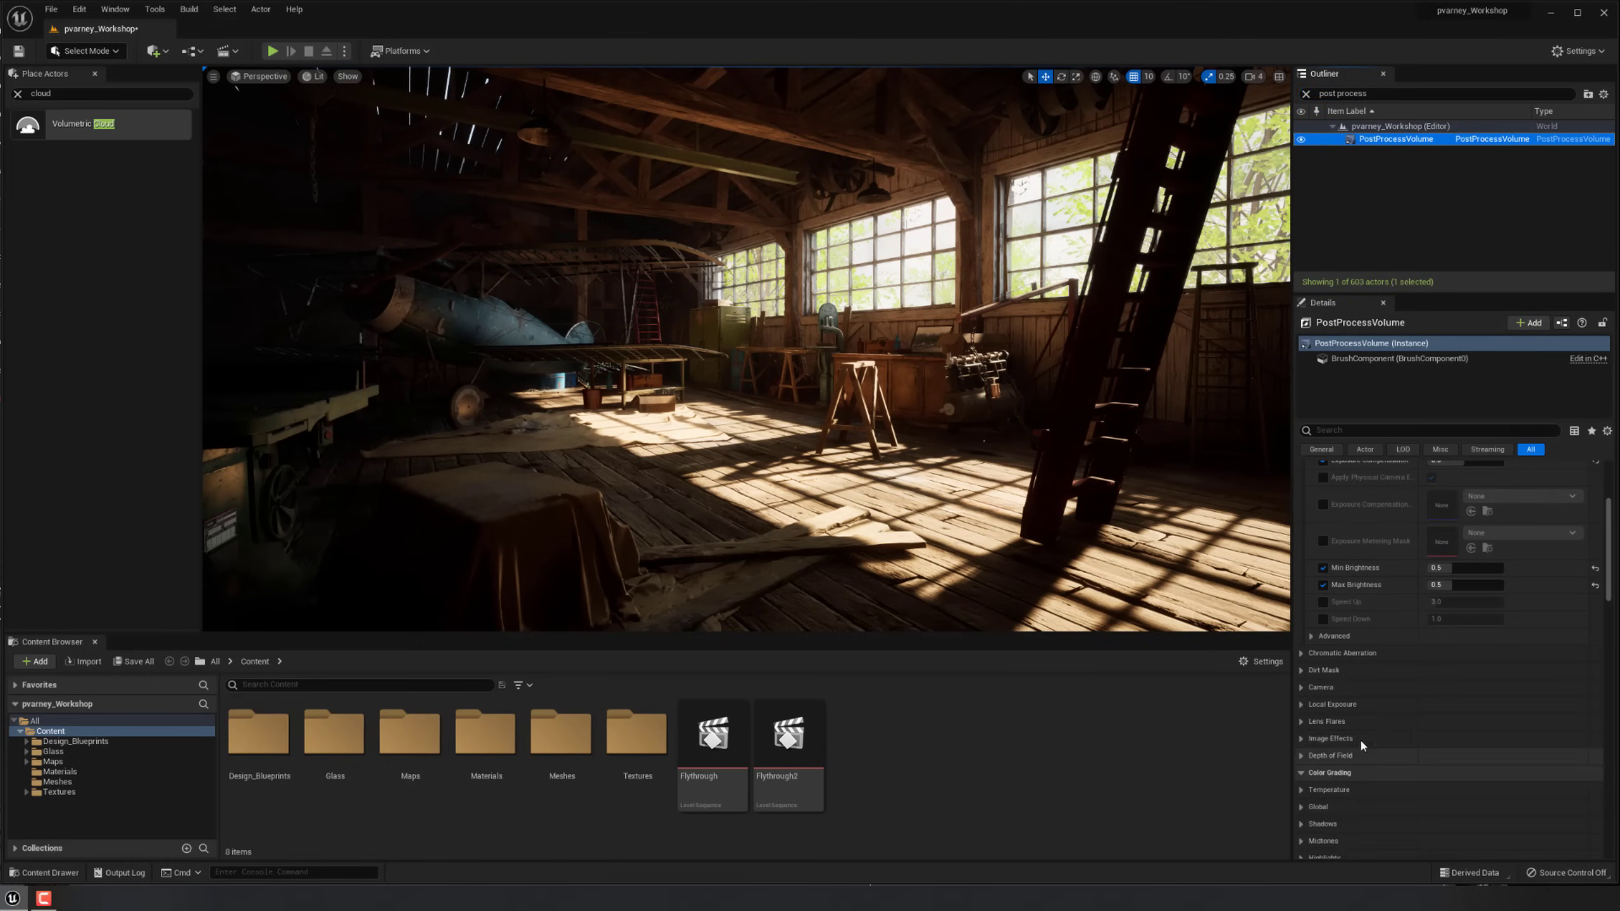
scroll(1364, 720, "down", 2)
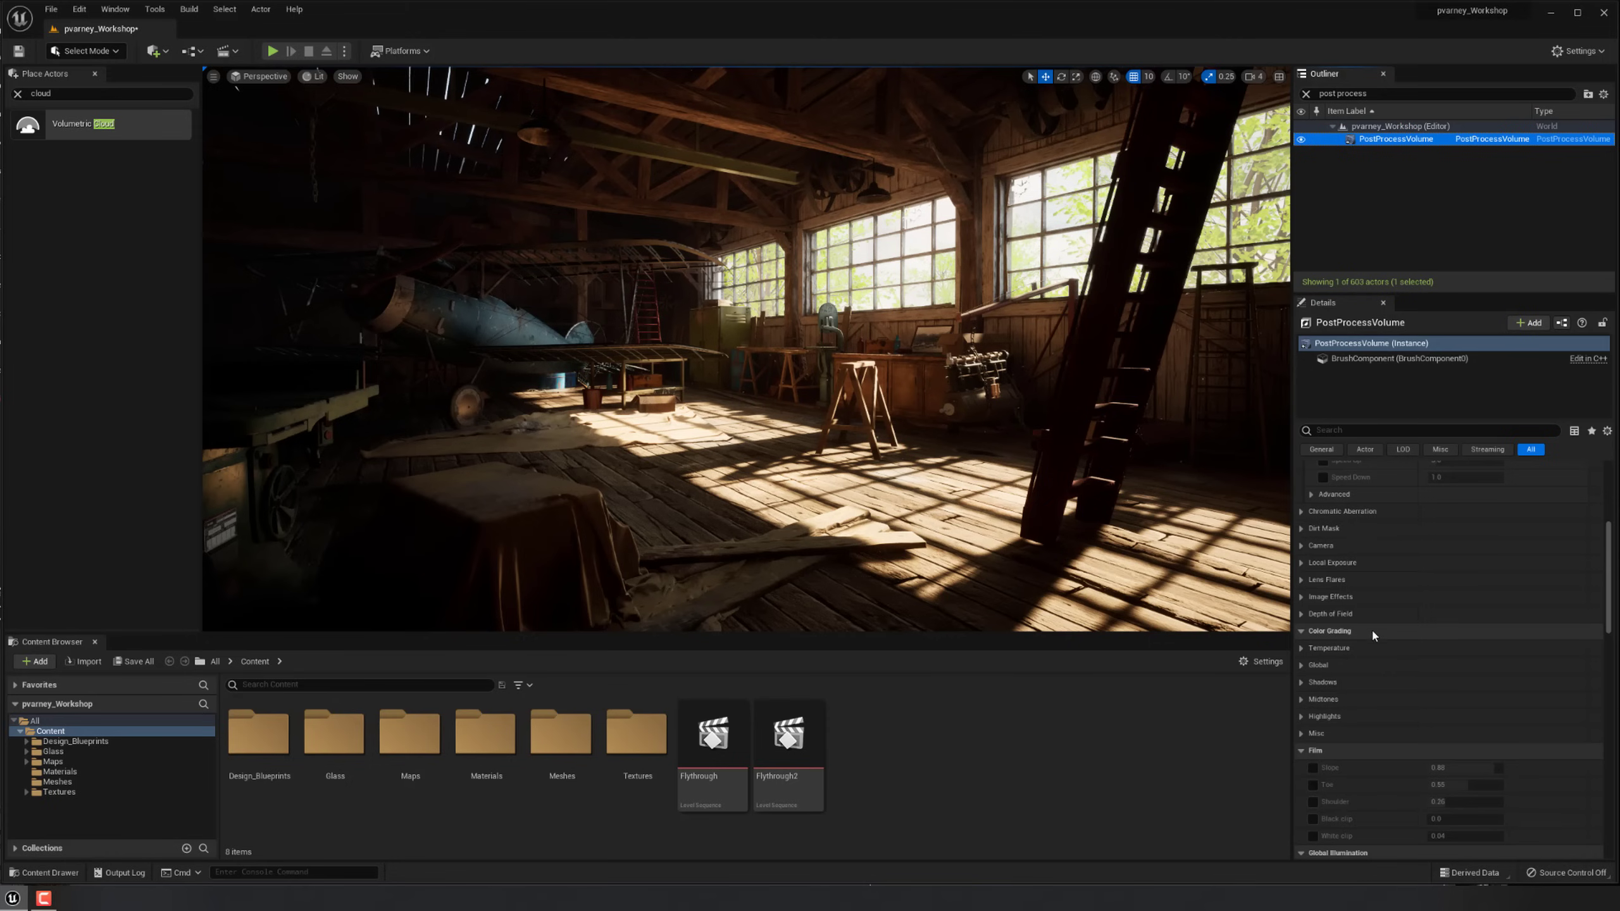
left_click_drag(1608, 595, 1614, 667)
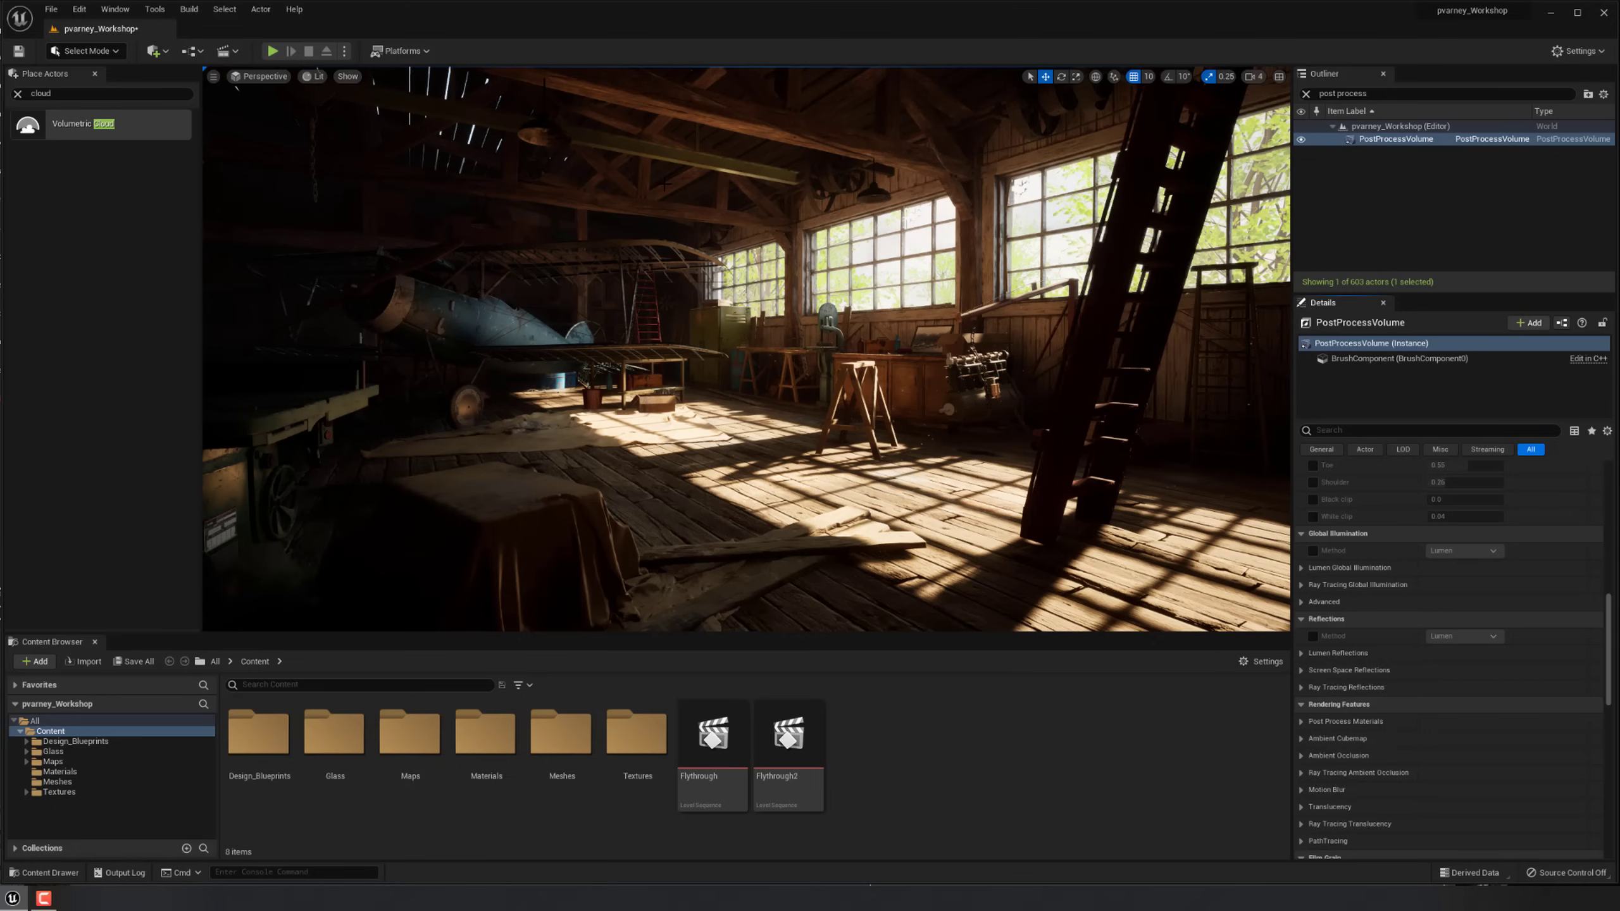
scroll(1380, 739, "down", 2)
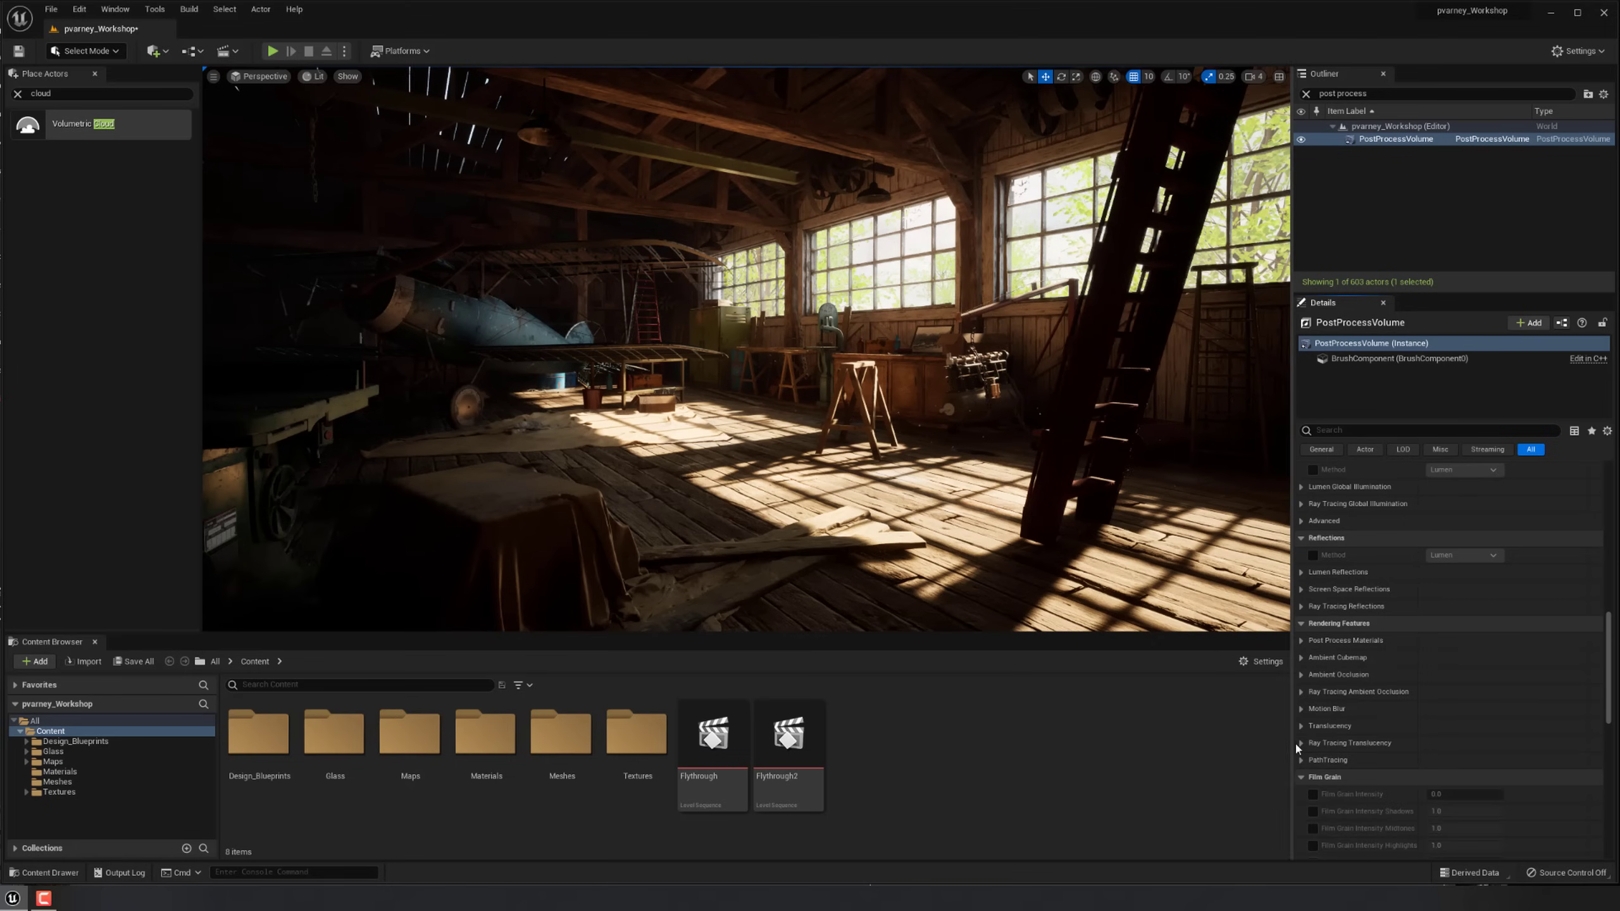
scroll(1322, 754, "down", 3)
left_click_drag(1613, 670, 1357, 709)
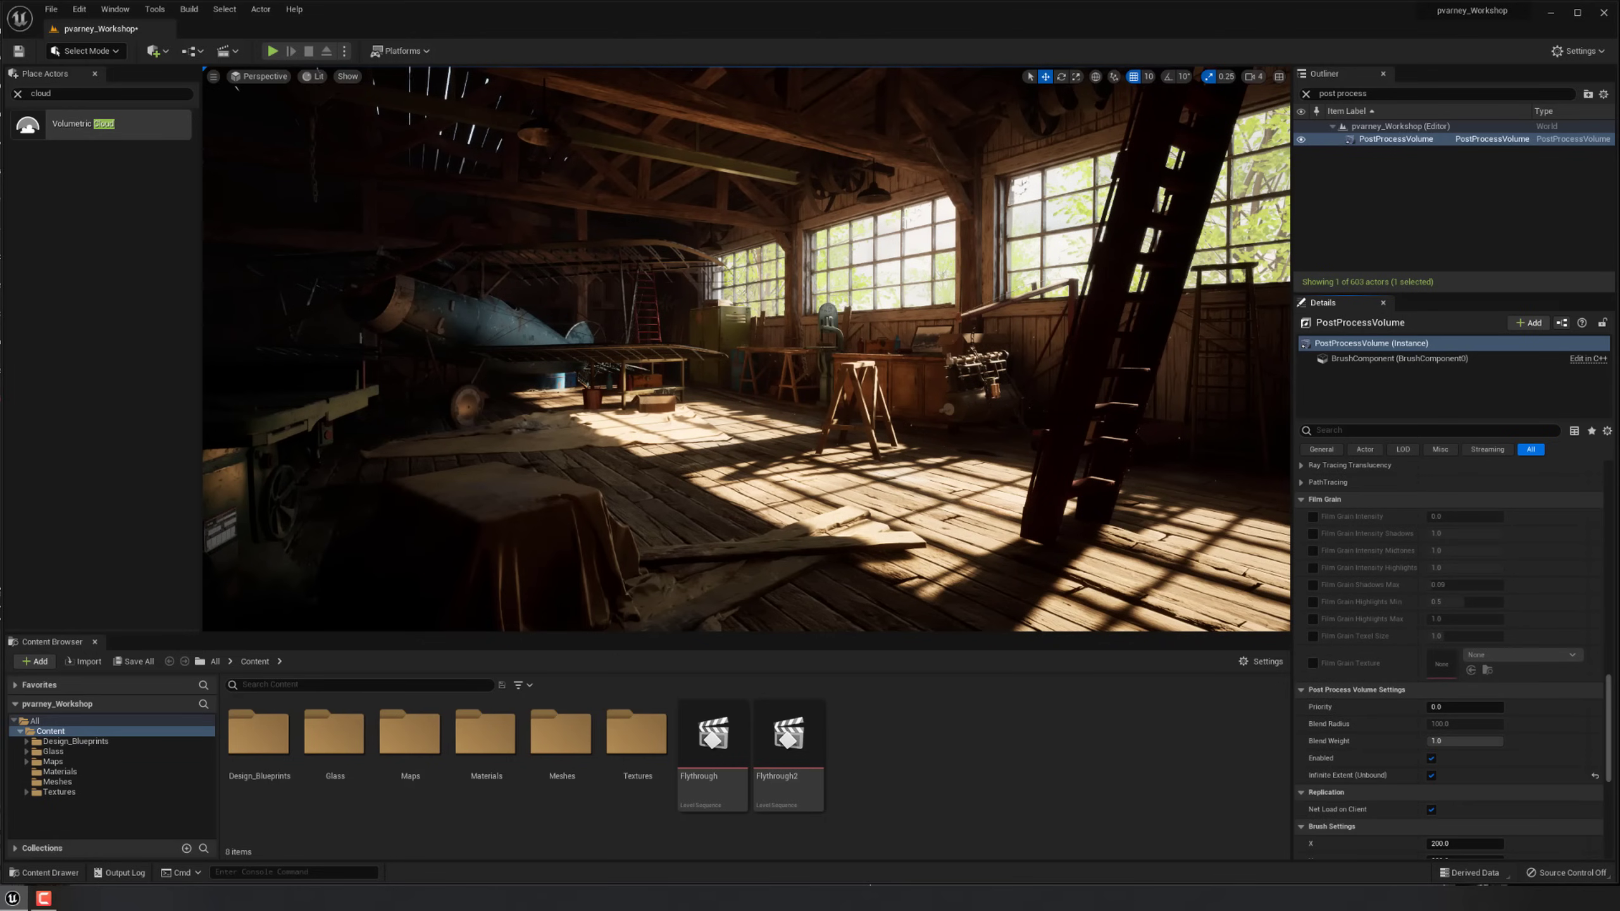
left_click_drag(1614, 728, 1615, 528)
Enable the PostProcessVolume's bloom method override as Standard and override the bloom intensity with 1.0.
left_click(1305, 525)
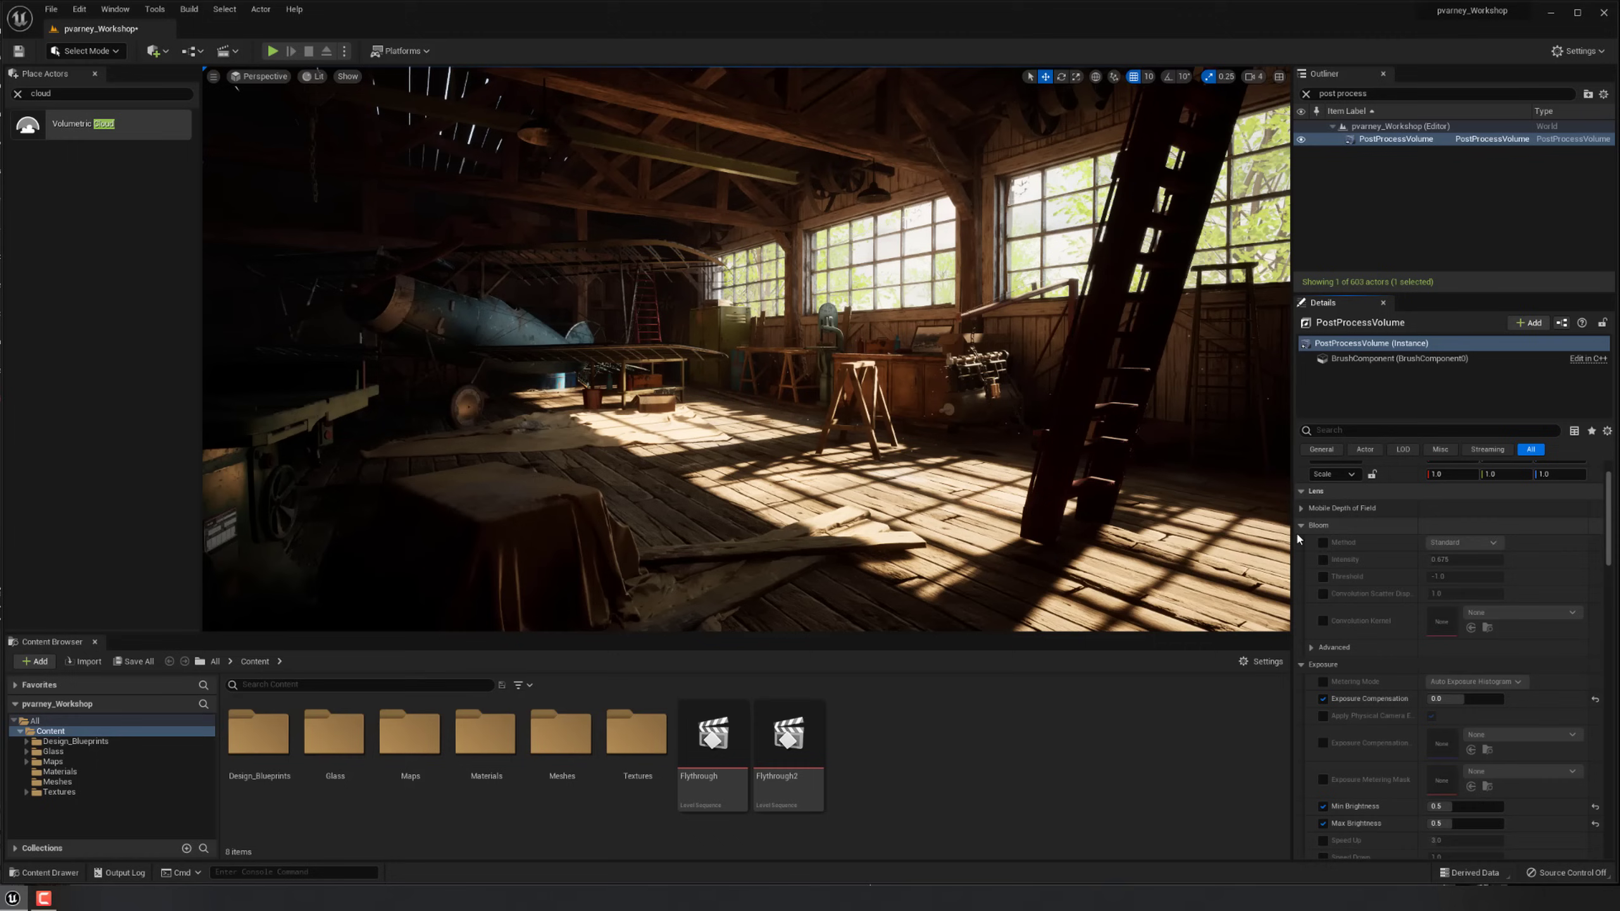
left_click(1322, 541)
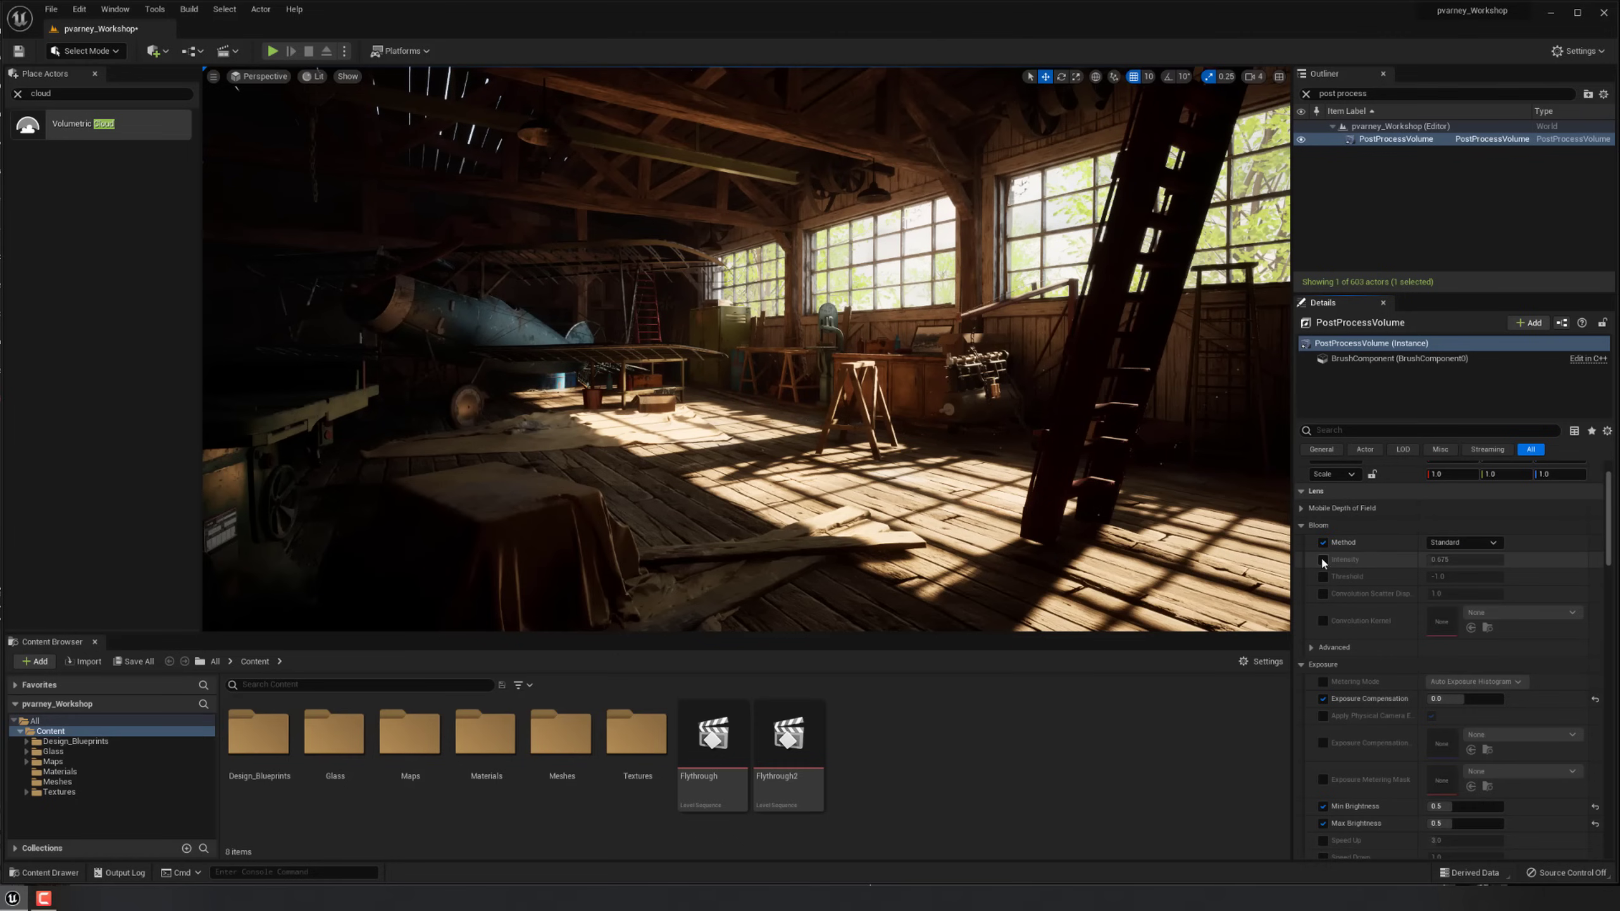
left_click(1322, 558)
mouse_move(1451, 560)
left_mouse_down()
mouse_move(1486, 560)
mouse_move(1451, 559)
left_mouse_up()
left_click(858, 408)
right_click_drag(859, 408, 893, 392)
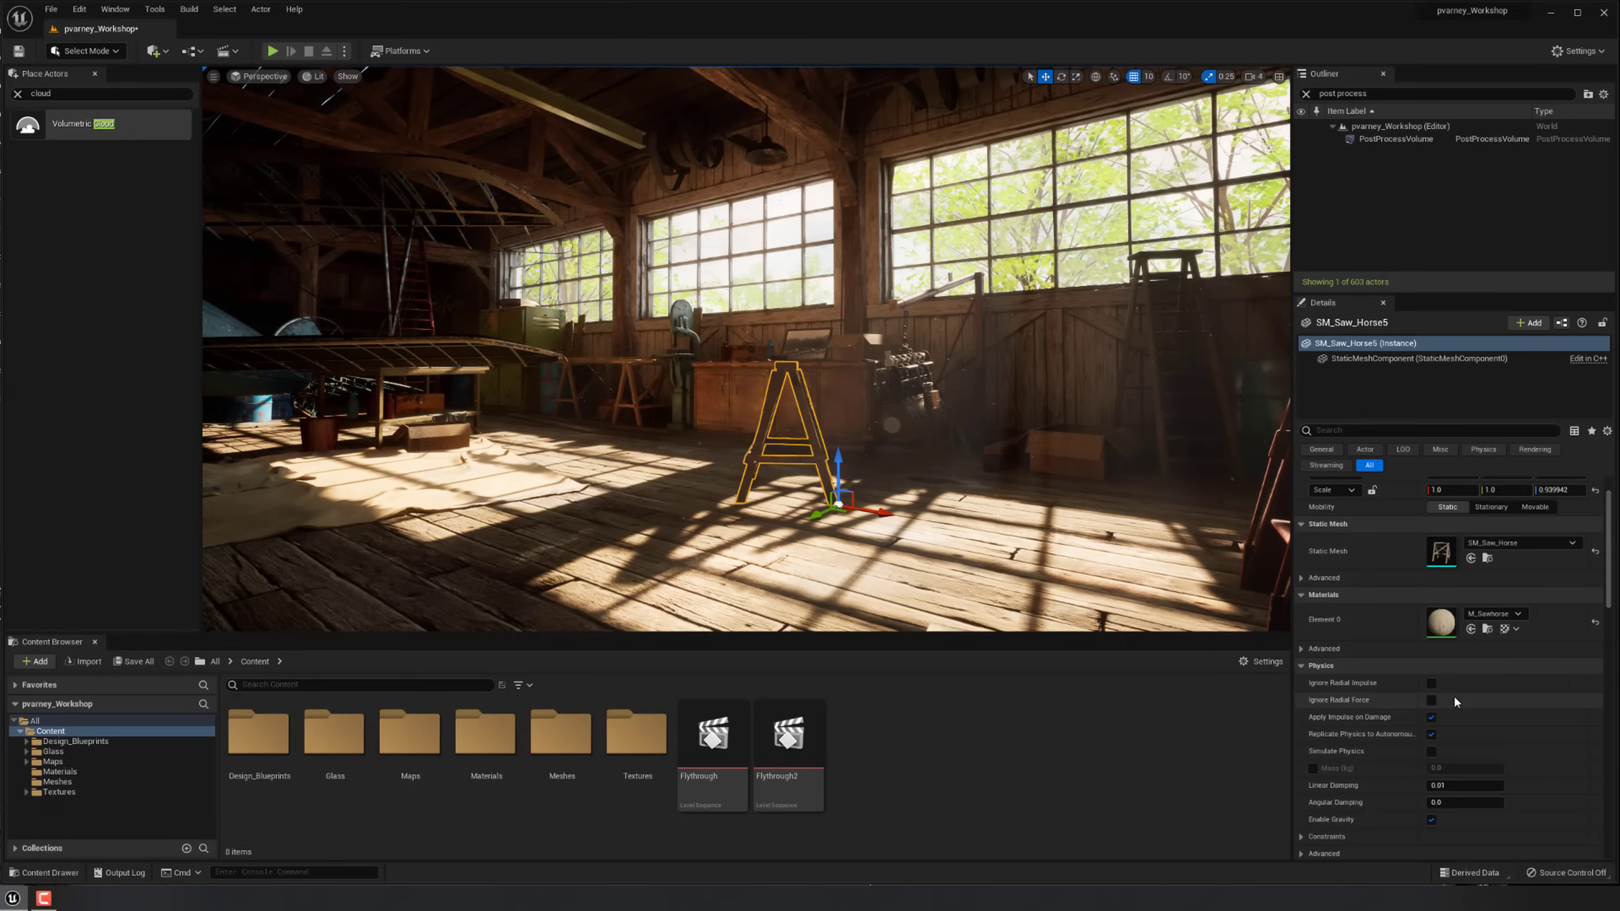
Reselect the PostProcessVolume and lower its bloom intensity to 0.7, checking the view without editor overlays.
left_click(1382, 139)
left_click(1451, 559)
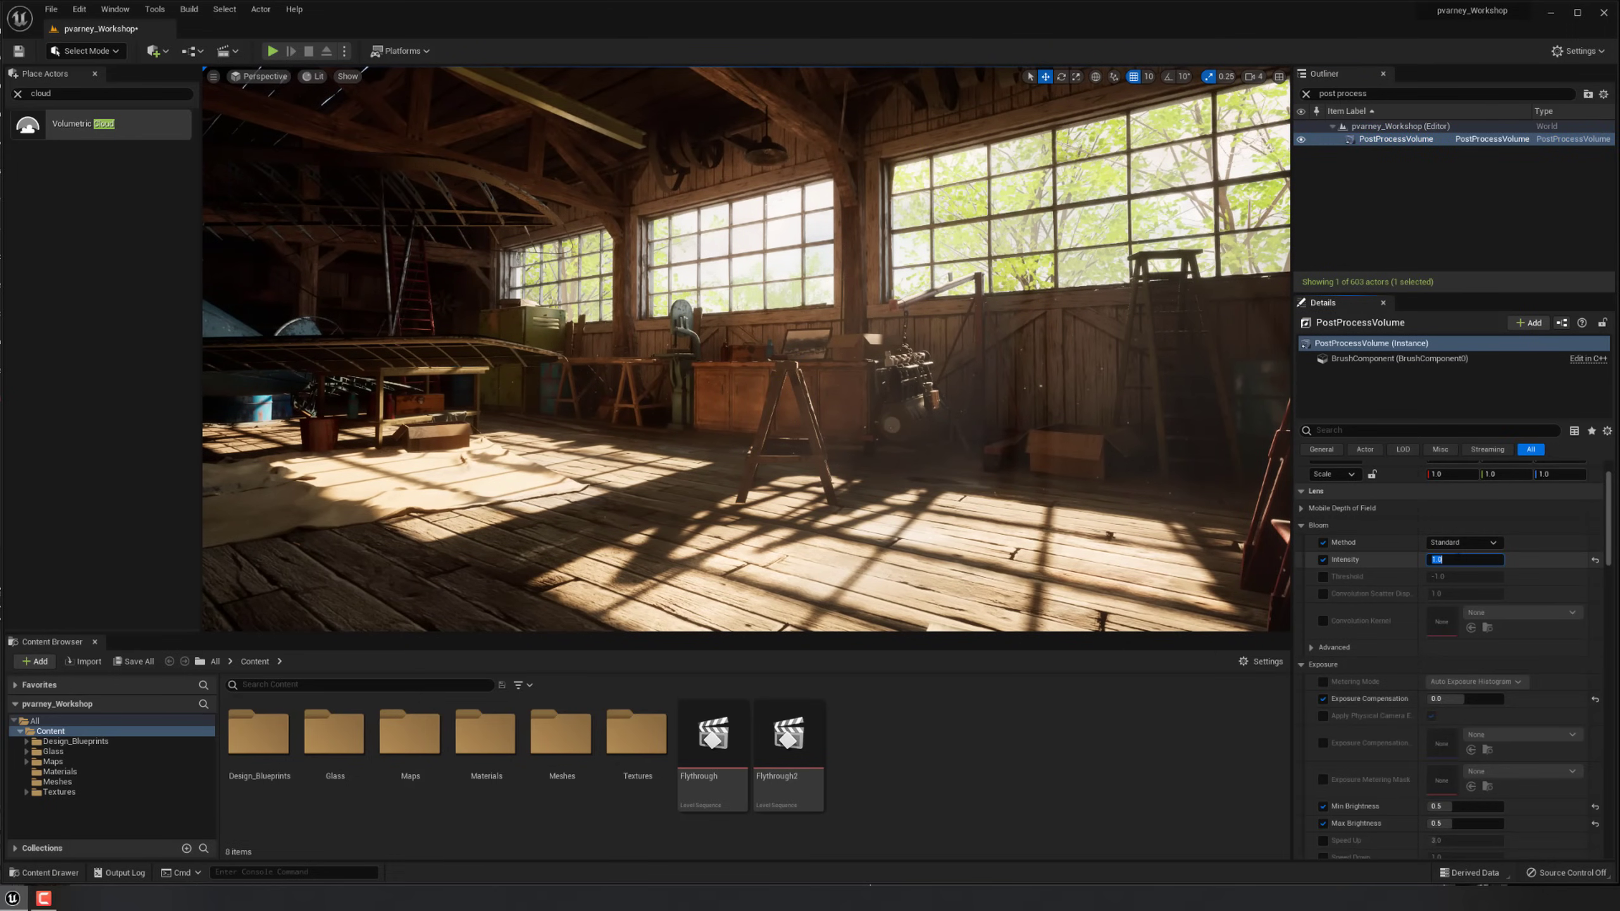
right_click_drag(1021, 415, 918, 383)
key("g")
key("g")
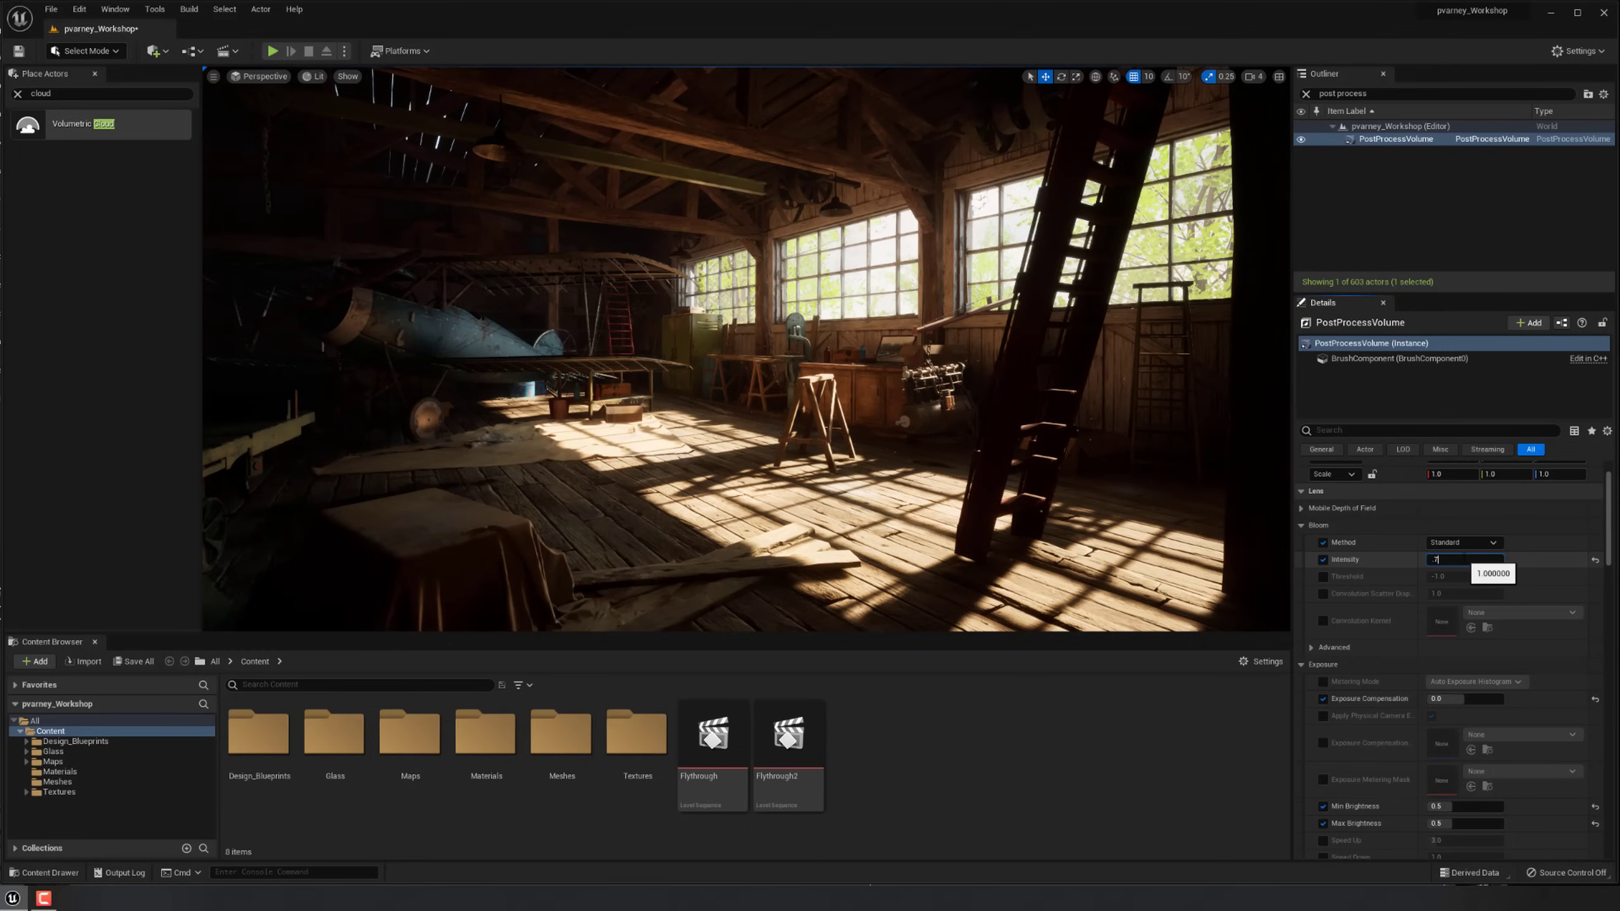
Select the Sm_Window_Glass mesh in the workshop's large window.
key("w")
right_click_drag(645, 410, 696, 408)
key("d")
key("a")
left_click(766, 275)
right_click_drag(766, 274, 912, 275)
key("s")
Try moving the window glass out of its frame to compare the view with and without it, undoing each move.
left_click_drag(766, 274, 766, 412)
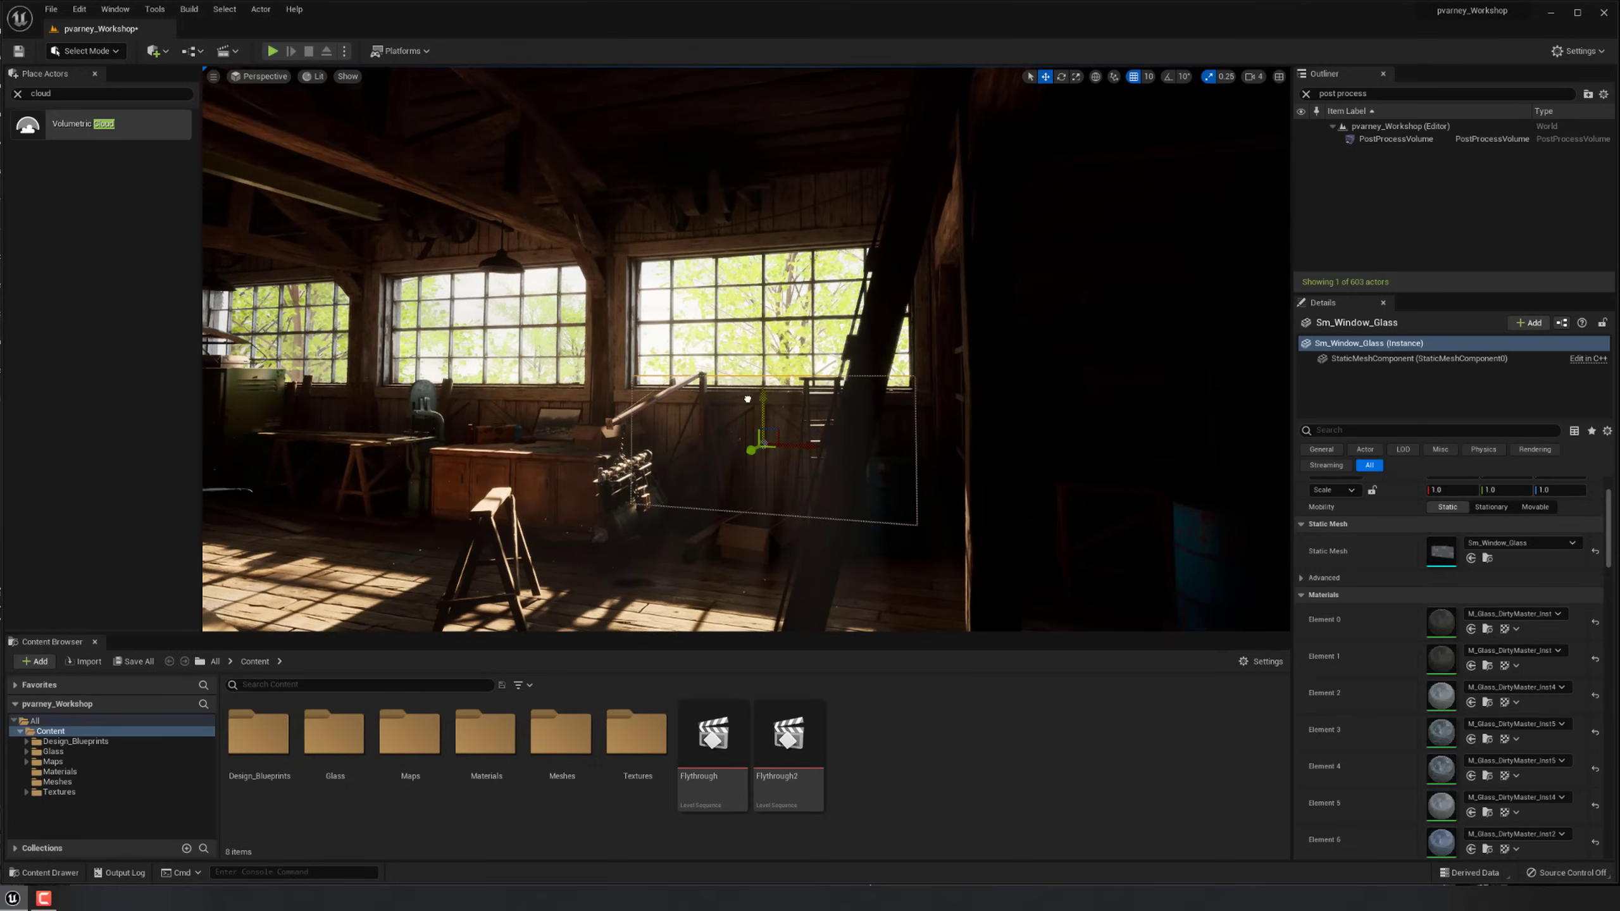
key("ctrl+z")
right_click_drag(766, 412, 718, 361)
key("w")
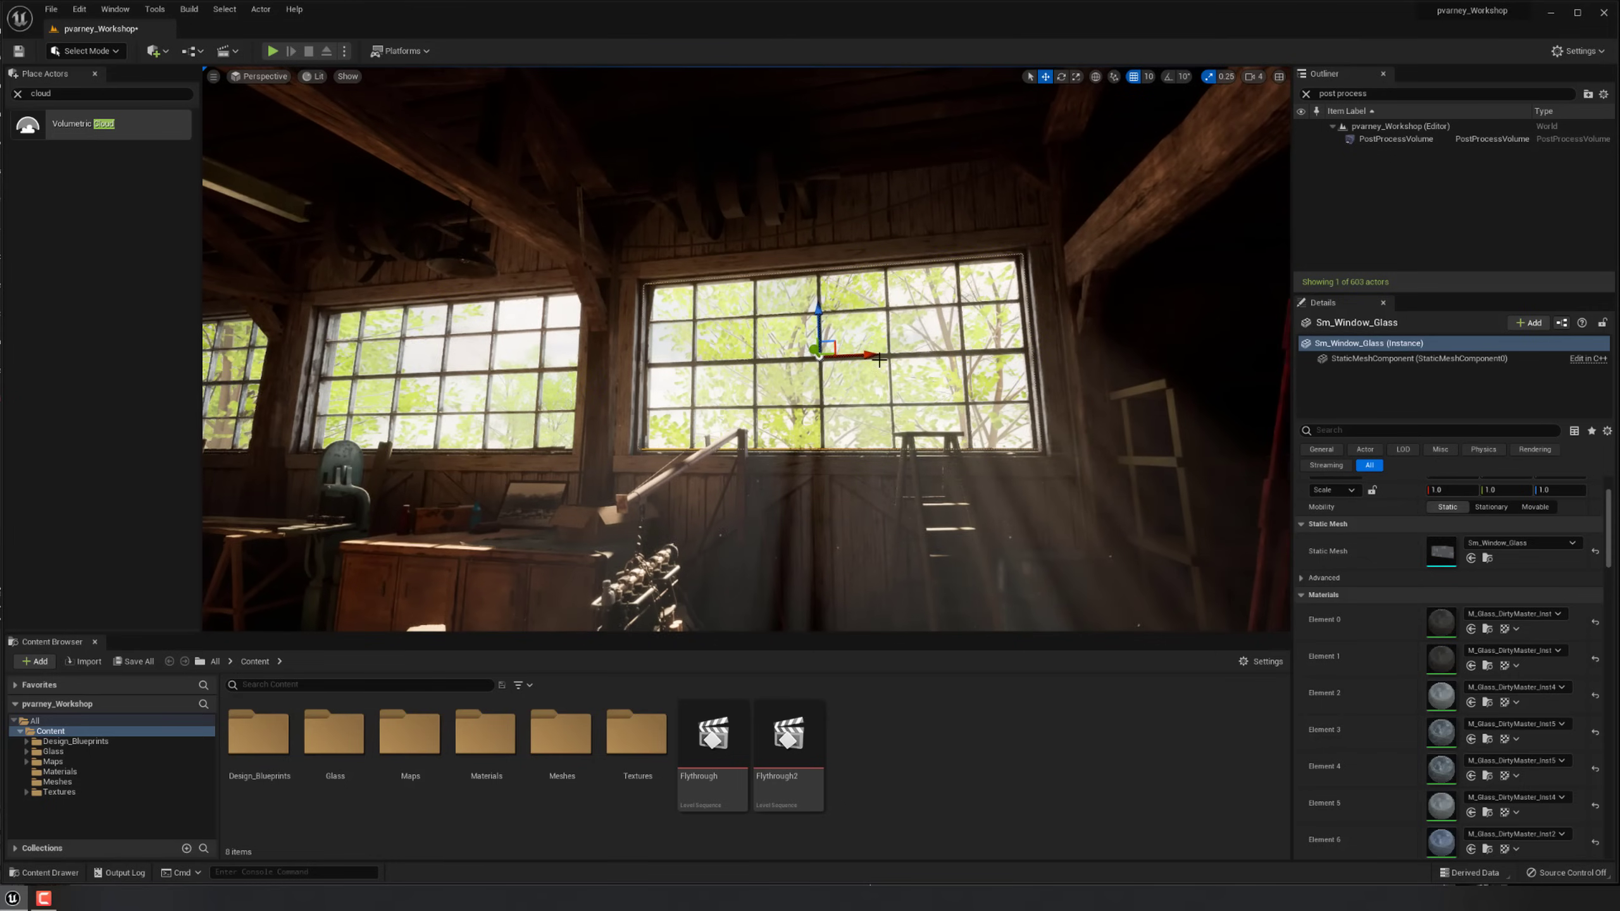
left_click_drag(814, 350, 699, 350)
key("ctrl+z")
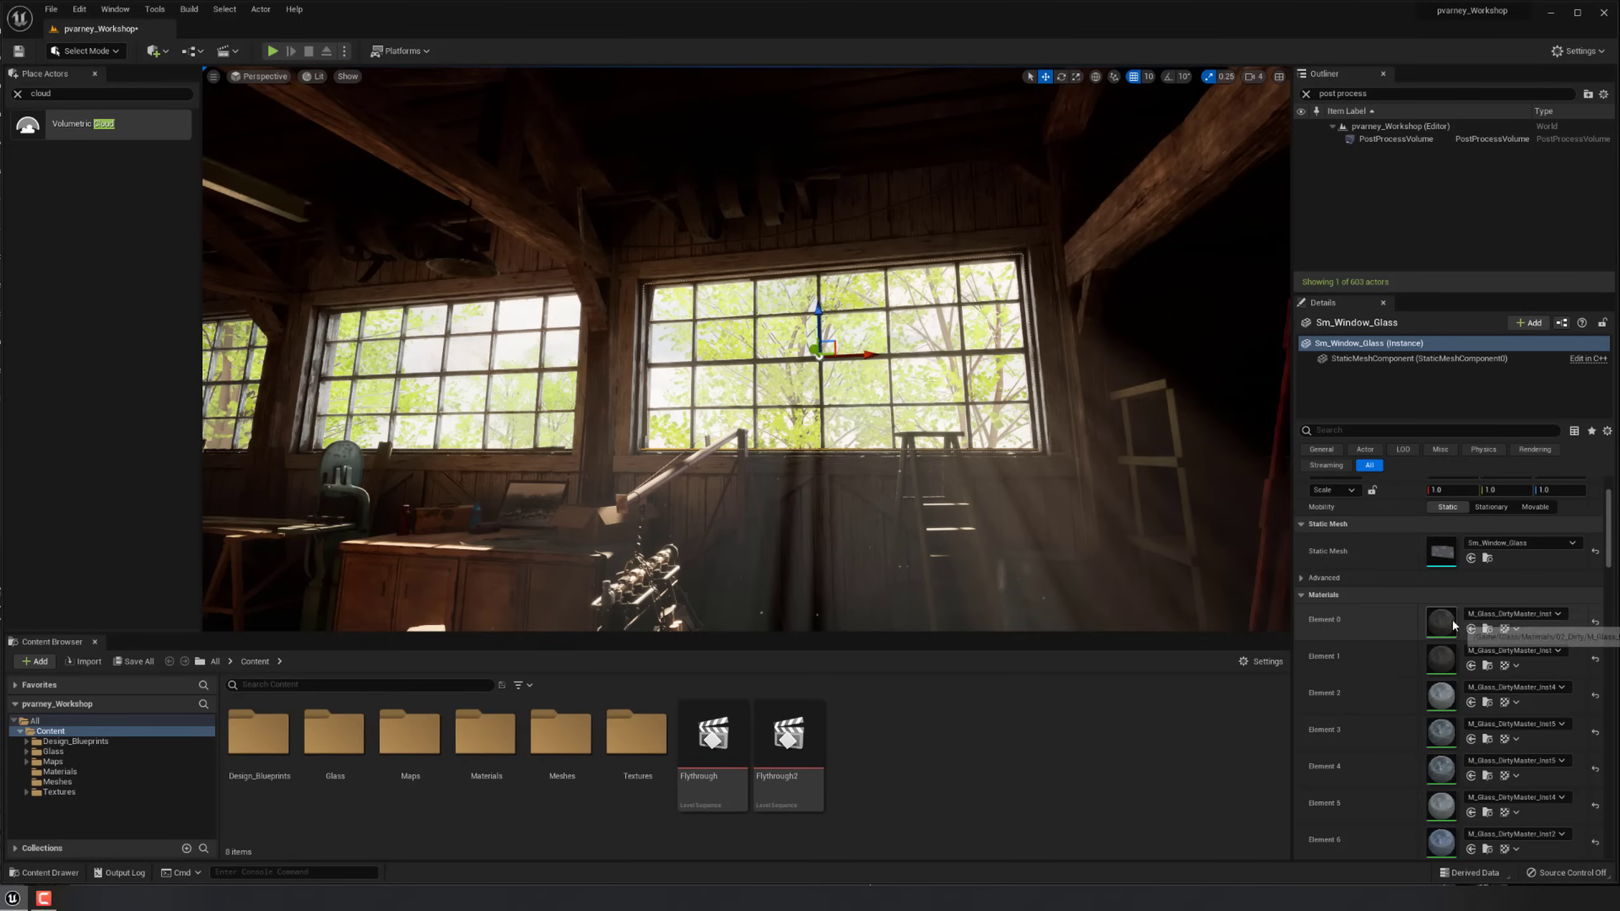
Open the window glass's M_Glass_DirtyMaster_Inst material instance and examine its glass, object, dirt and detail parameters.
double_click(1442, 695)
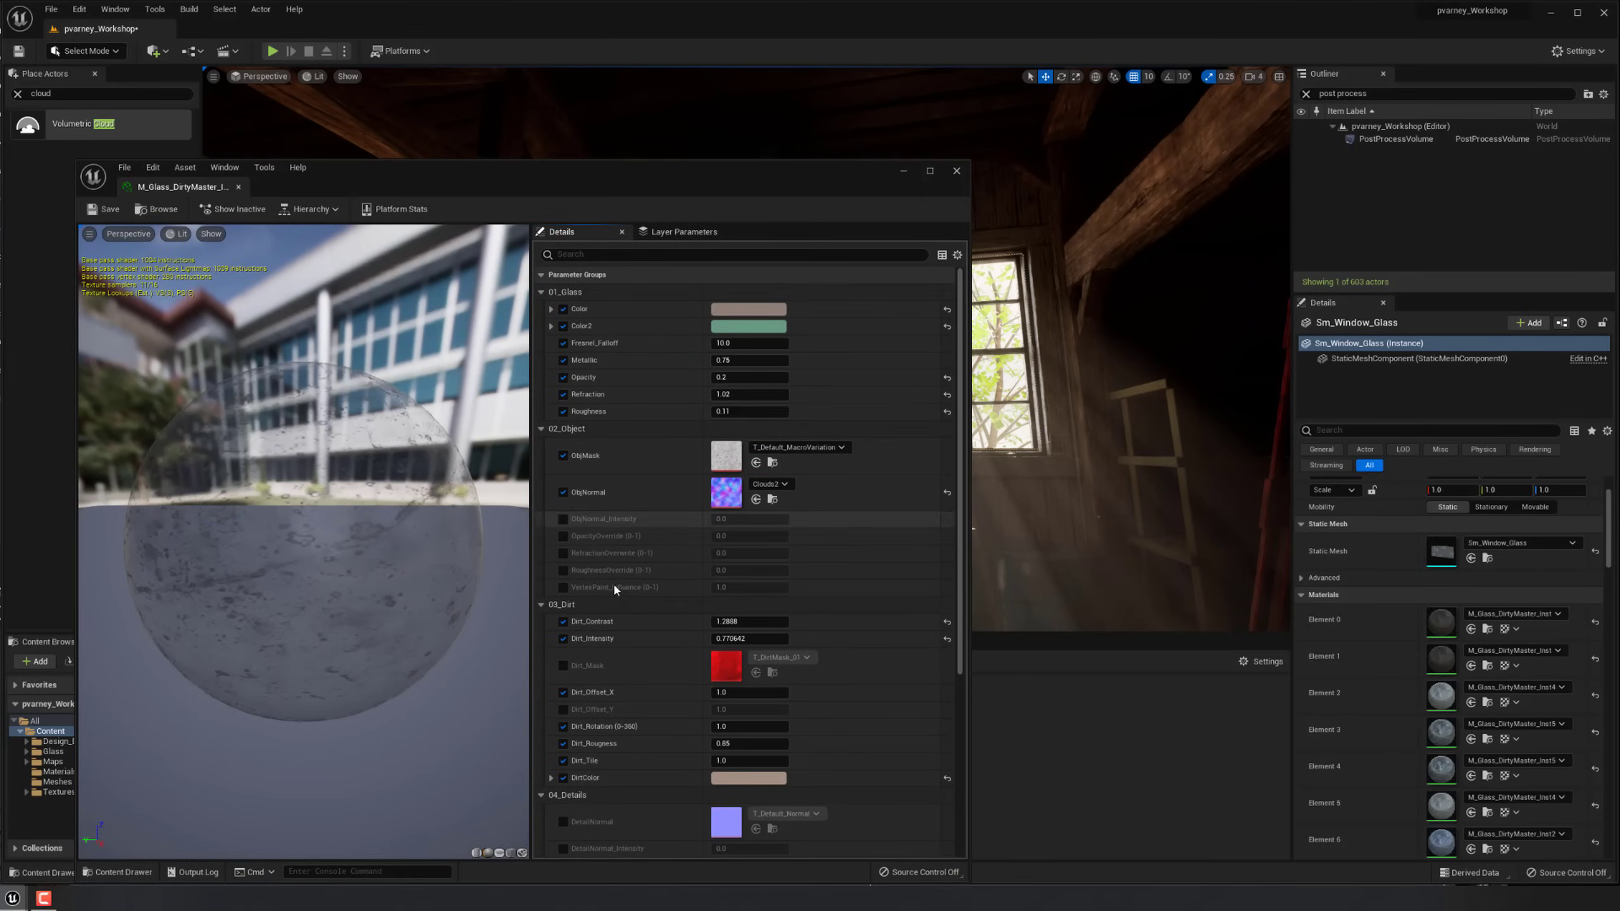
scroll(681, 654, "down", 2)
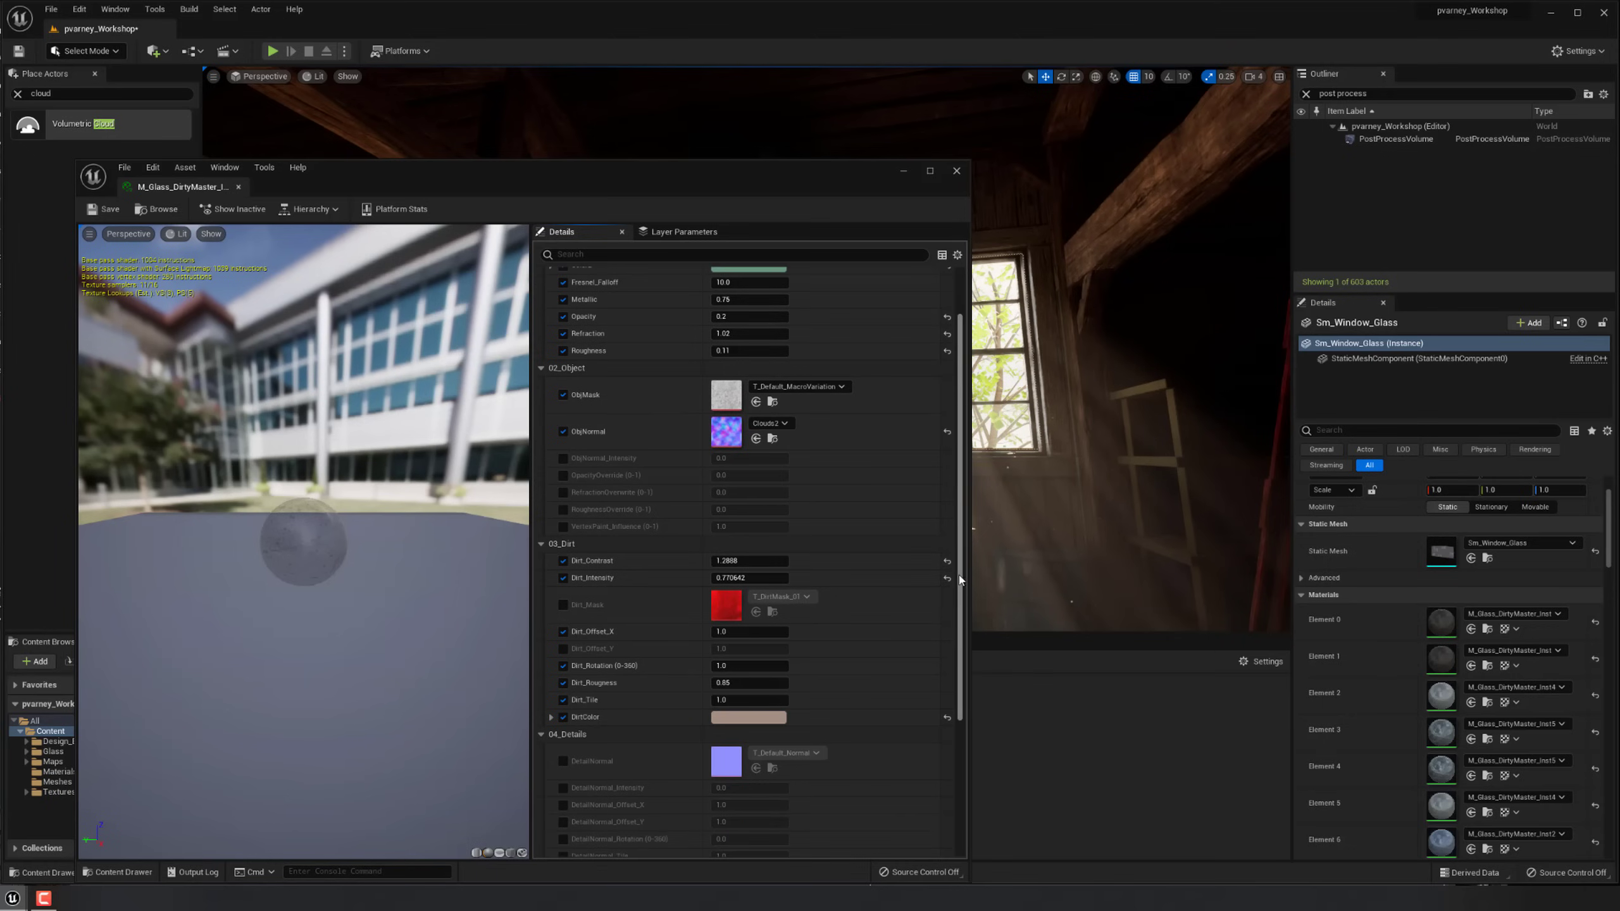
scroll(954, 606, "down", 6)
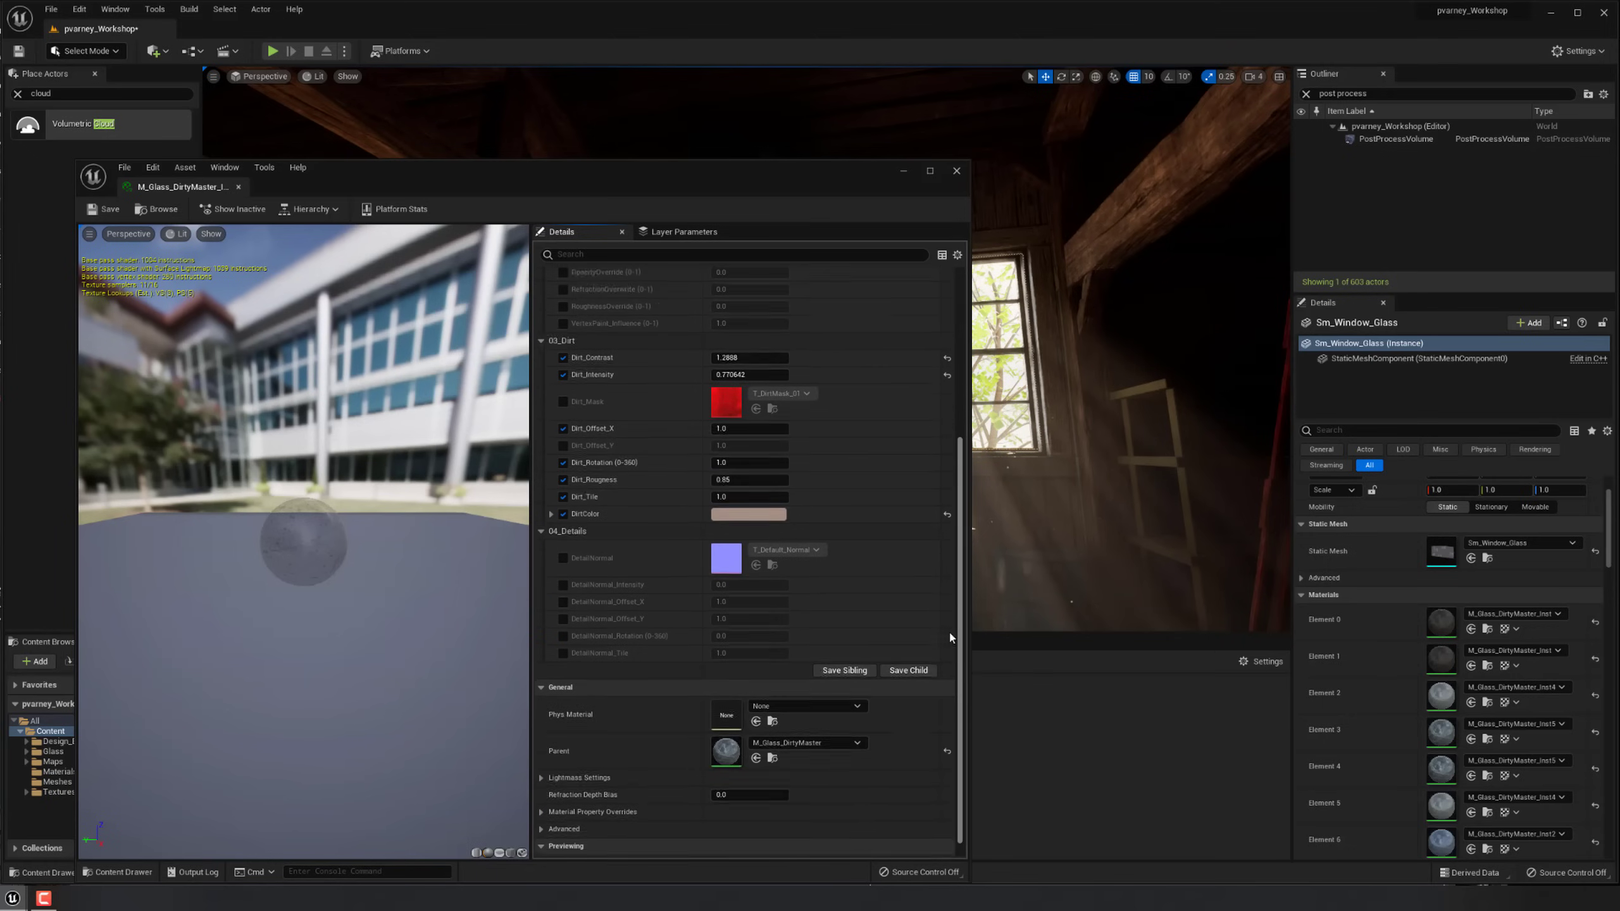
scroll(950, 638, "up", 5)
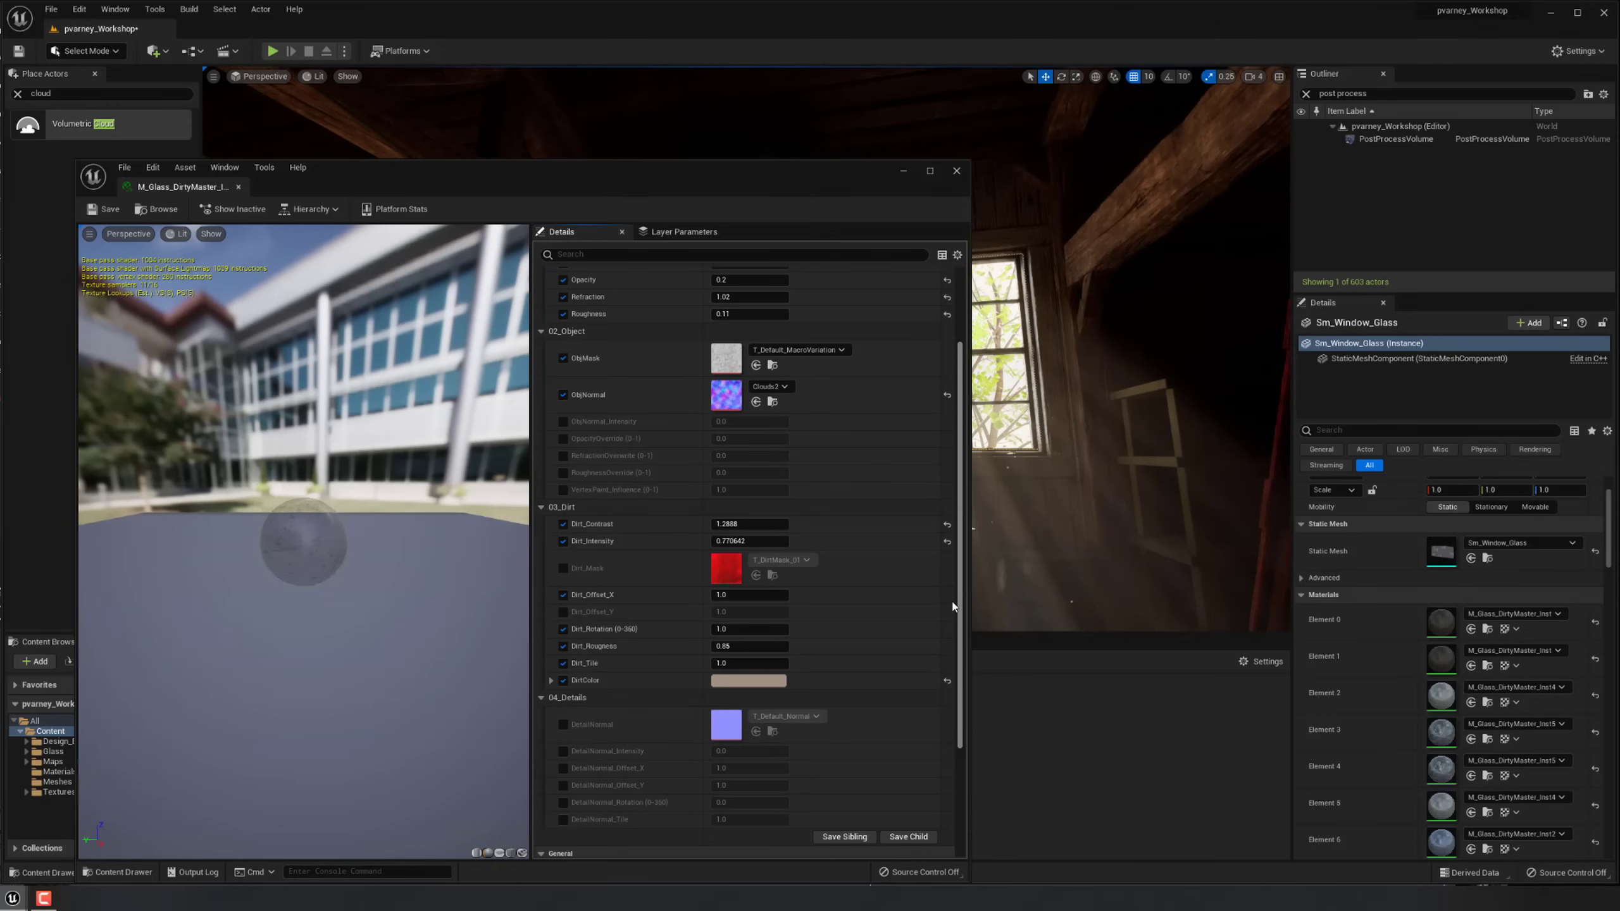
scroll(954, 574, "up", 3)
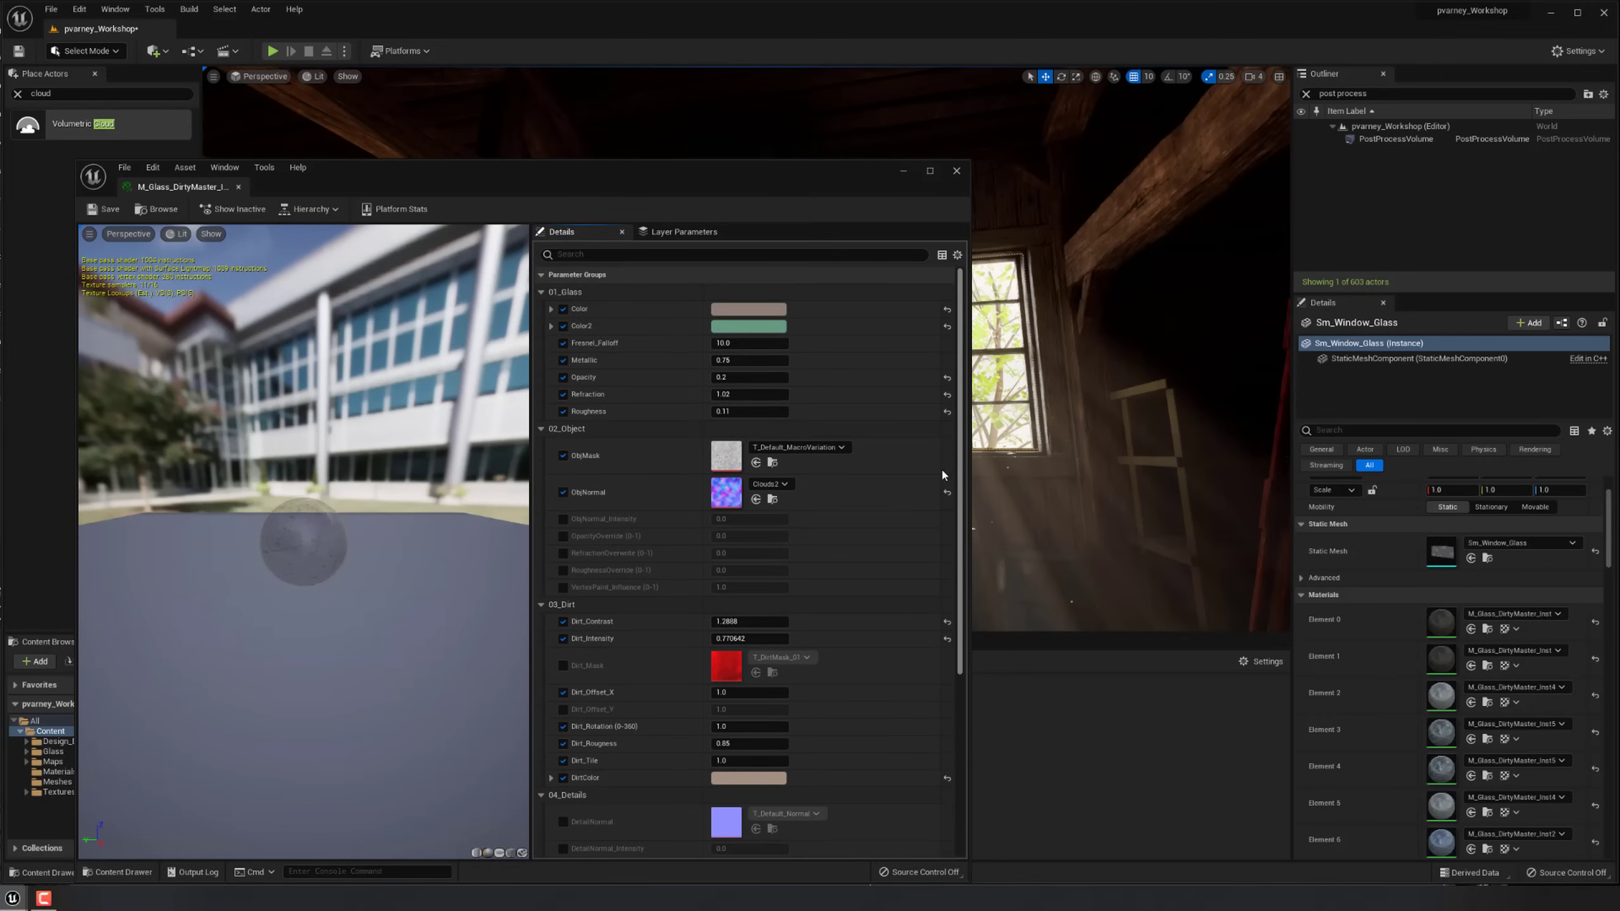
Raise the glass material's Opacity to 0.552 while watching the windows in the workshop, and close the material.
mouse_move(738, 378)
left_mouse_down()
mouse_move(781, 377)
mouse_move(763, 377)
left_mouse_up()
left_click_drag(749, 170, 812, 568)
right_click_drag(746, 349, 731, 384)
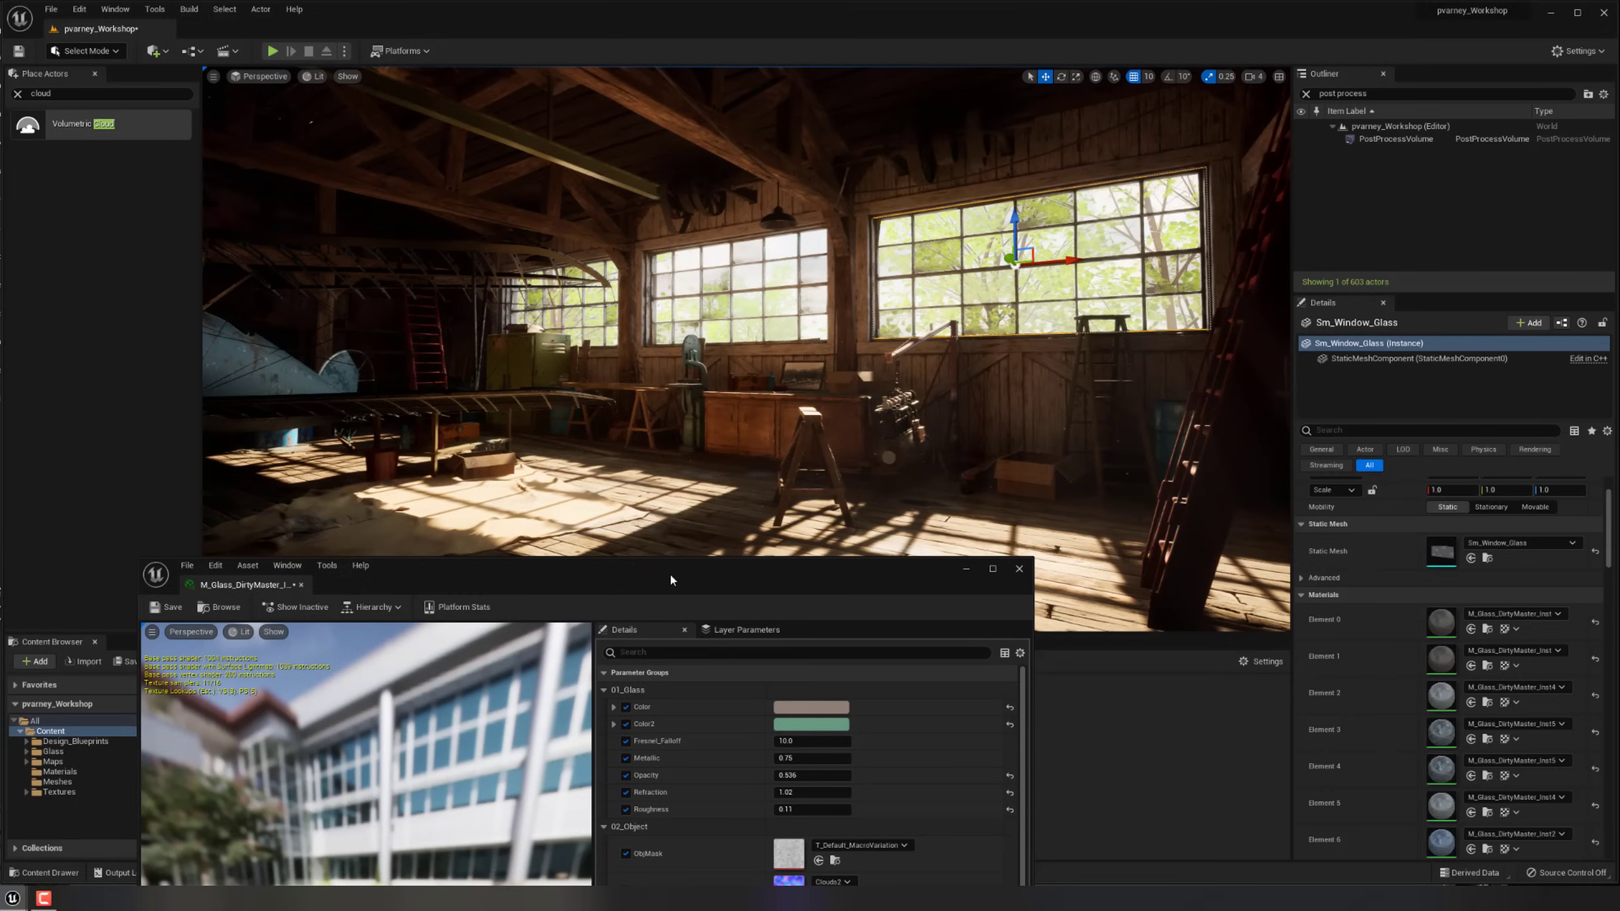
left_click_drag(669, 572, 719, 411)
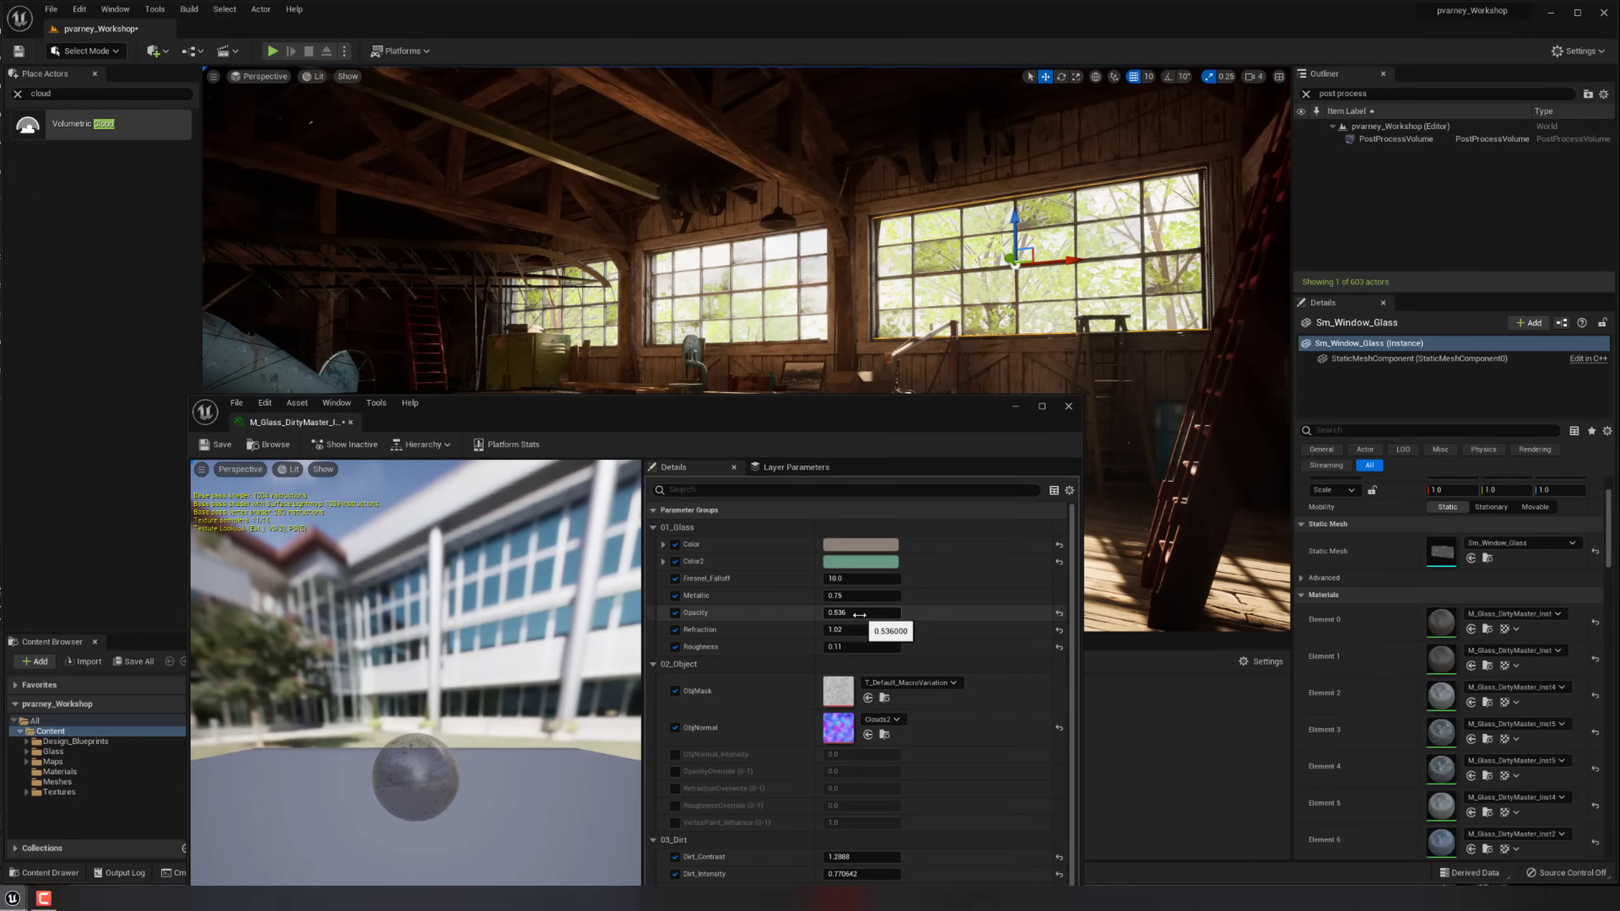
mouse_move(859, 614)
left_mouse_down()
mouse_move(906, 614)
mouse_move(864, 614)
left_mouse_up()
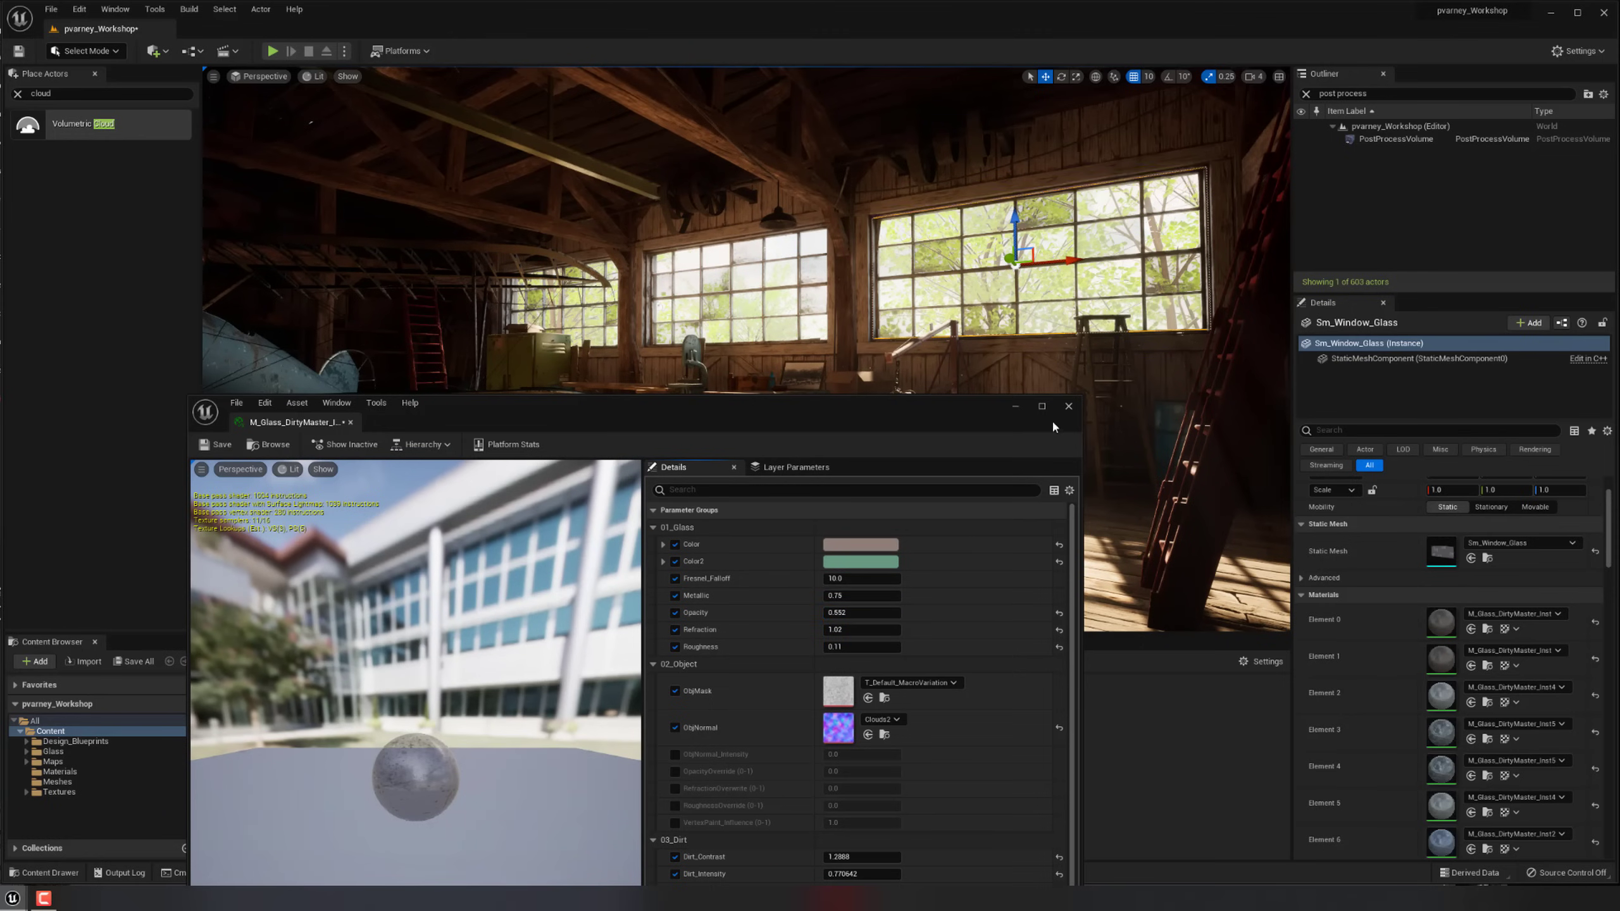
left_click(1068, 407)
Inspect the window glass's Element 1 and Element 0 material instances and close them without changes.
double_click(1442, 660)
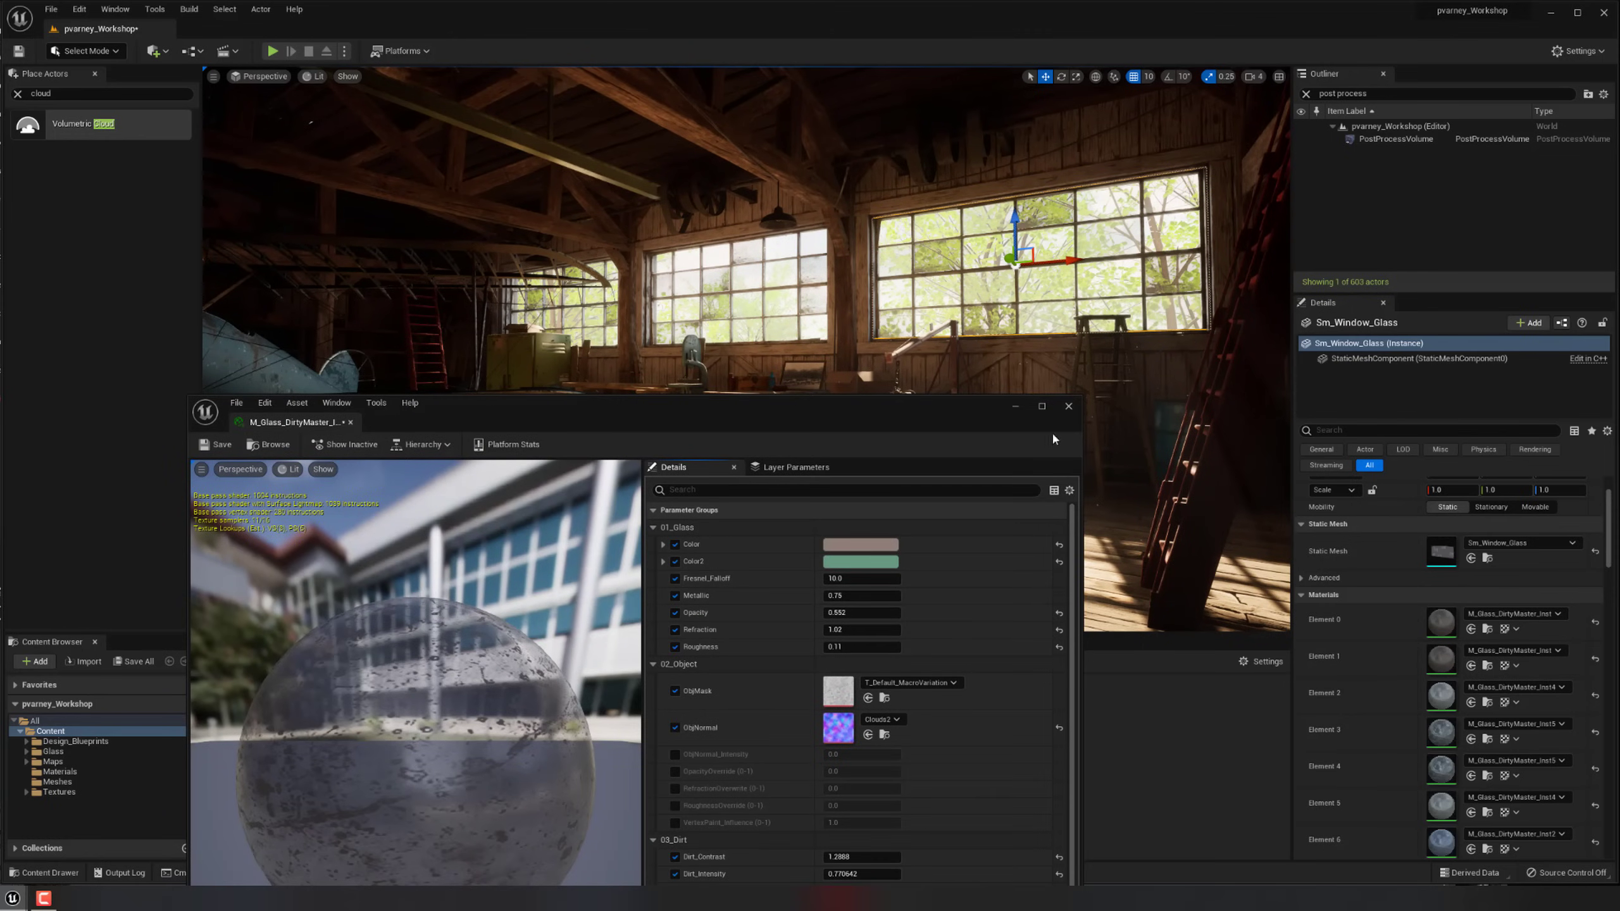
left_click(1068, 406)
double_click(1443, 622)
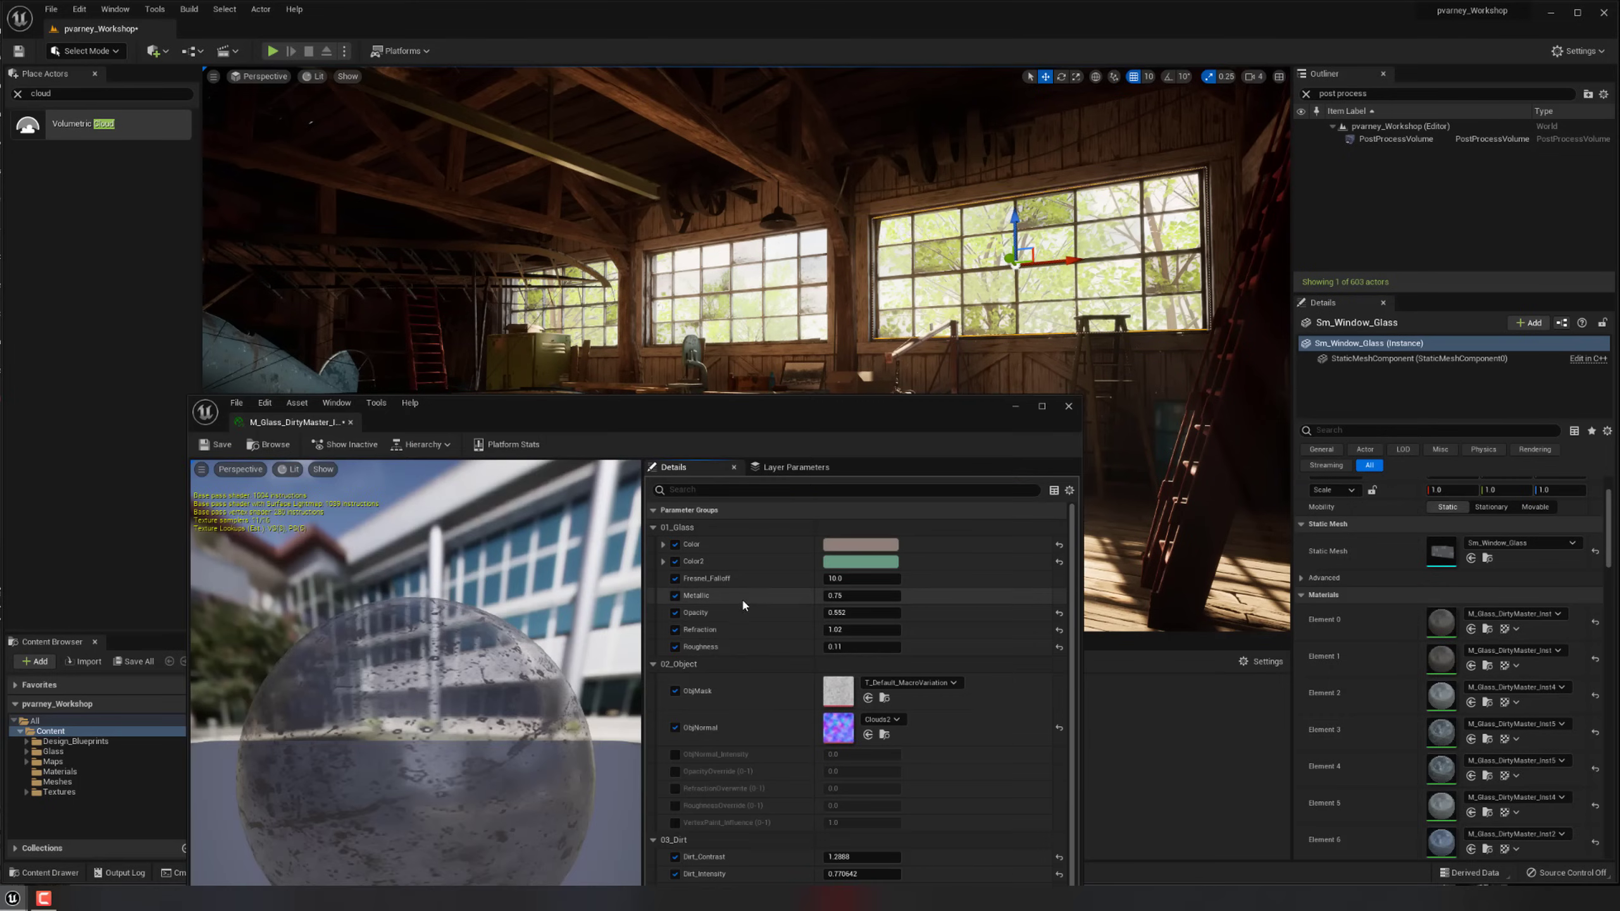
left_click(1069, 406)
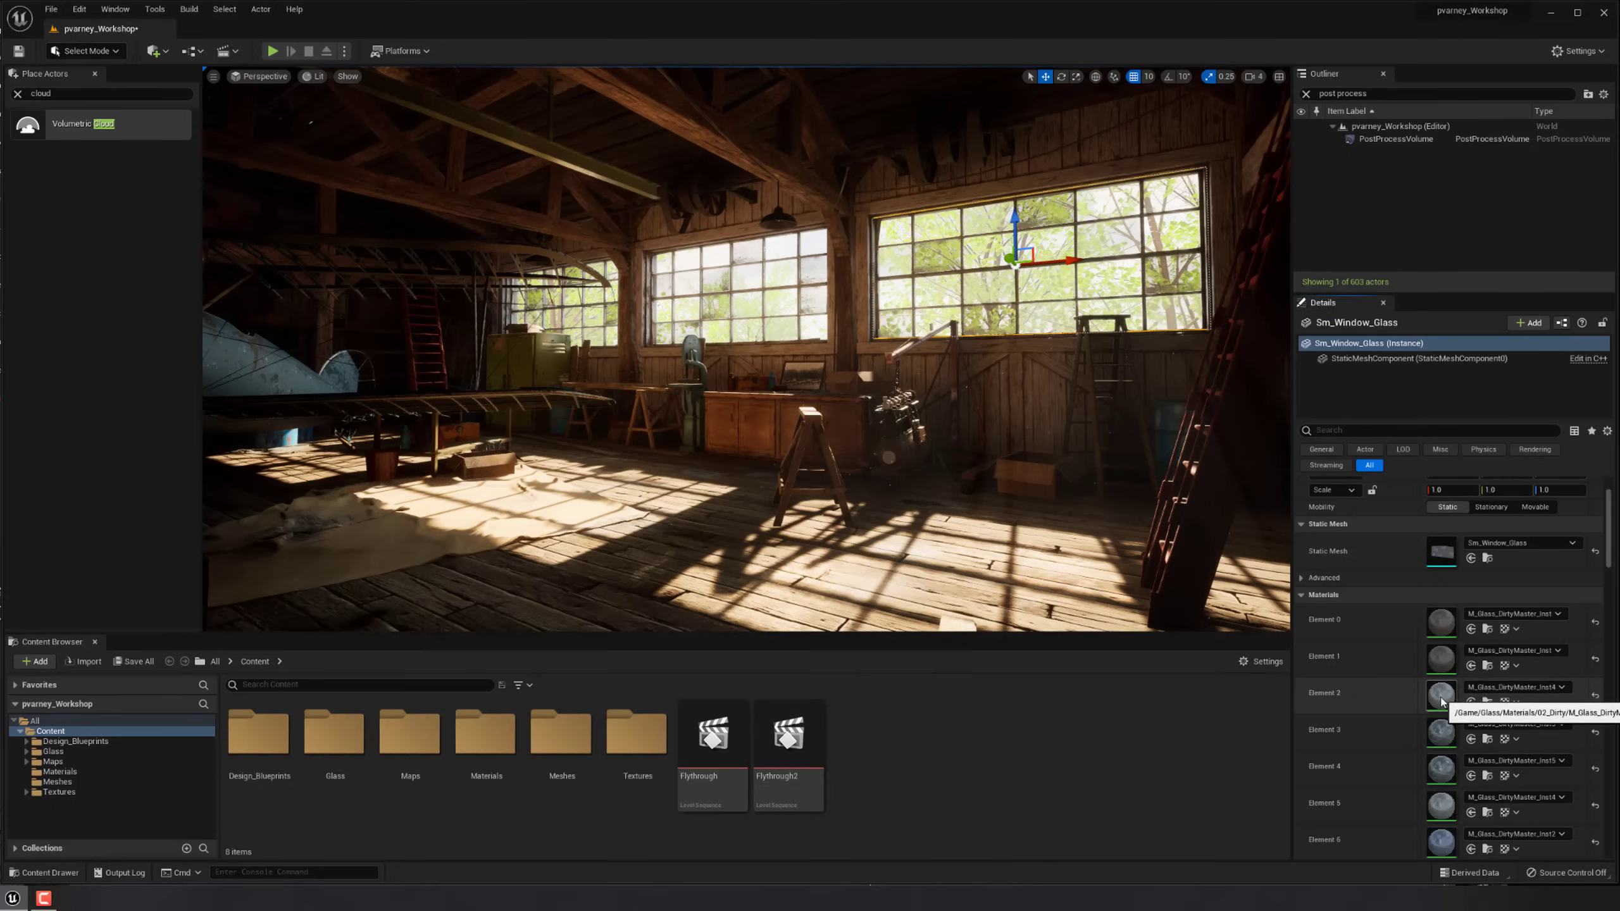
Enable Opacity in the window glass's Element 2 material instance, raise it to about 0.498, and close the material.
double_click(1441, 695)
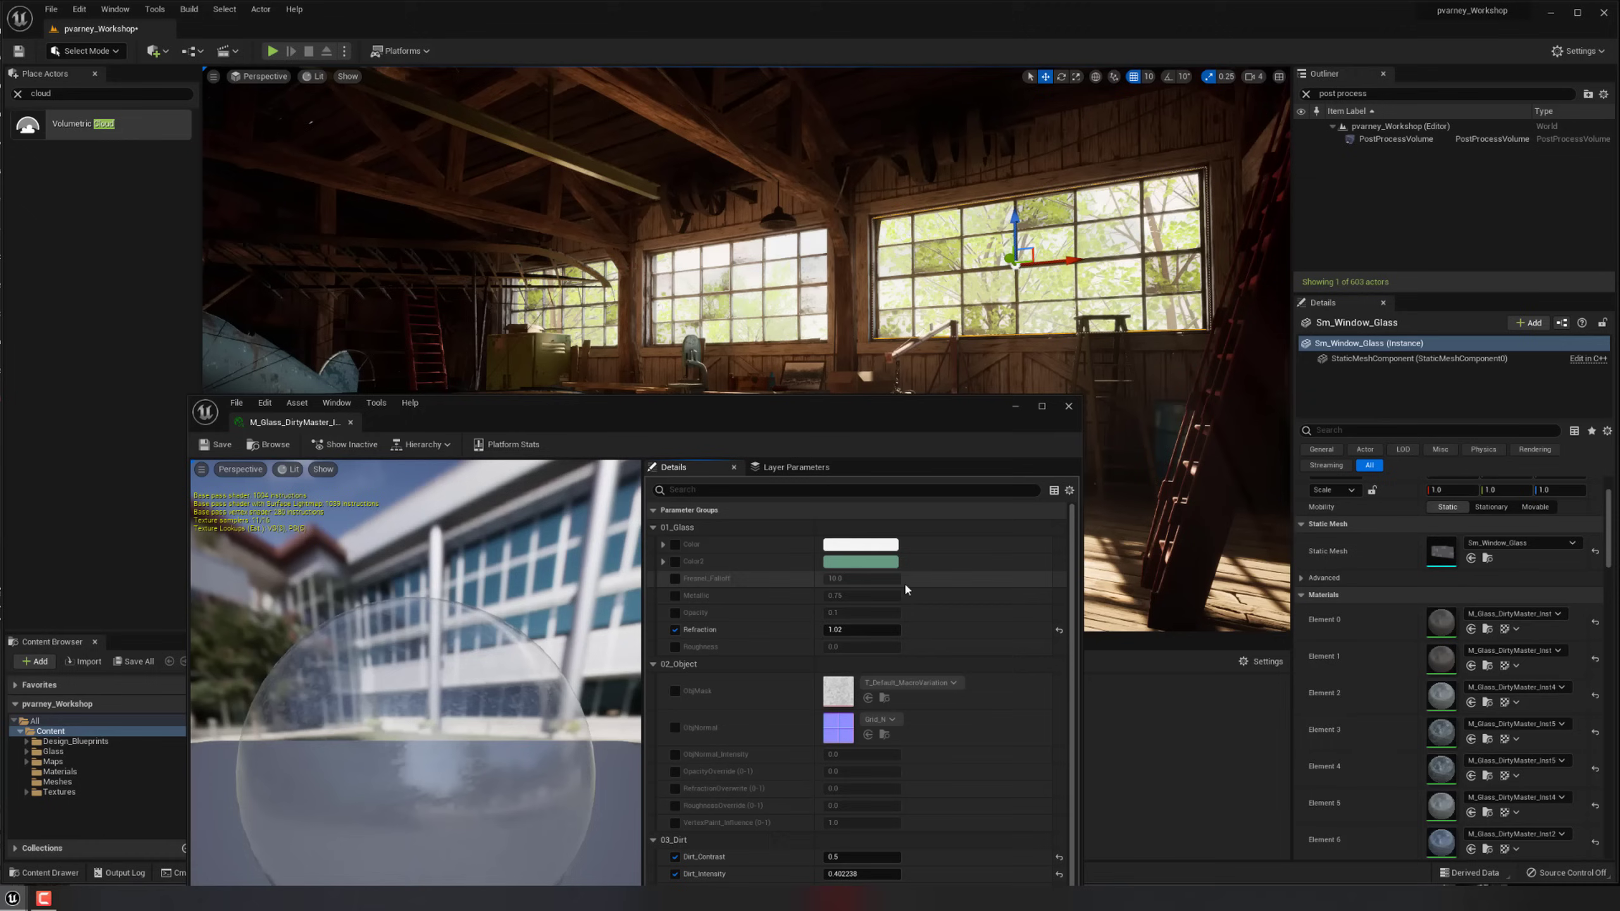
left_click(674, 613)
mouse_move(836, 612)
left_mouse_down()
mouse_move(896, 613)
mouse_move(835, 613)
mouse_move(861, 612)
left_mouse_up()
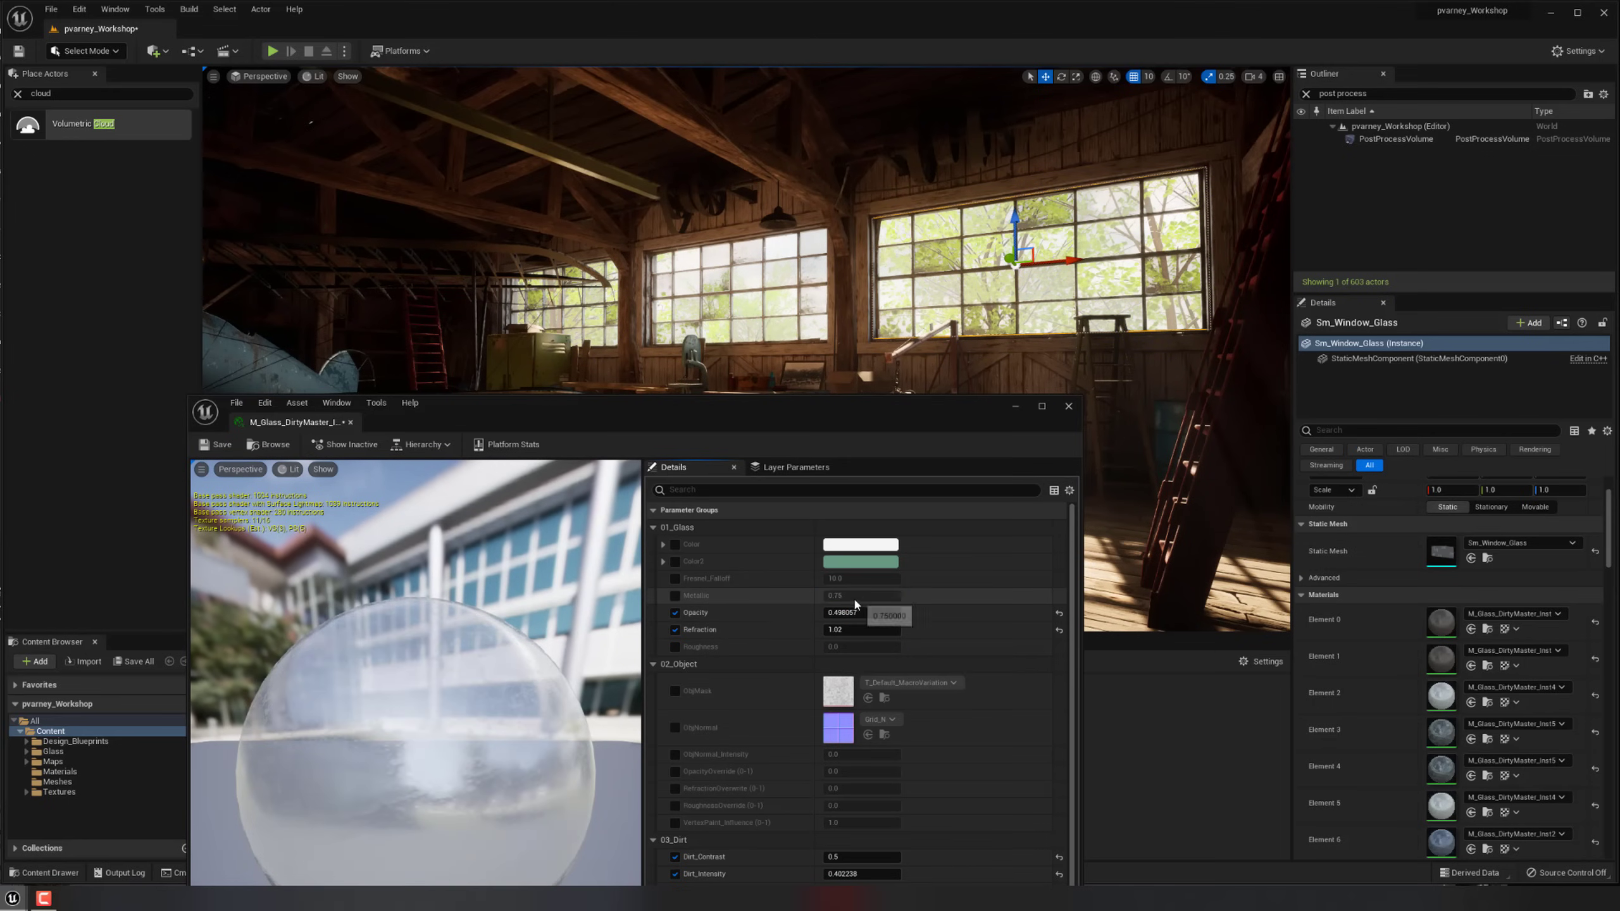
left_click(1069, 406)
In the window glass's Element 4 material instance, enable Opacity at about 0.156 and tint Color a muted brown.
double_click(1441, 765)
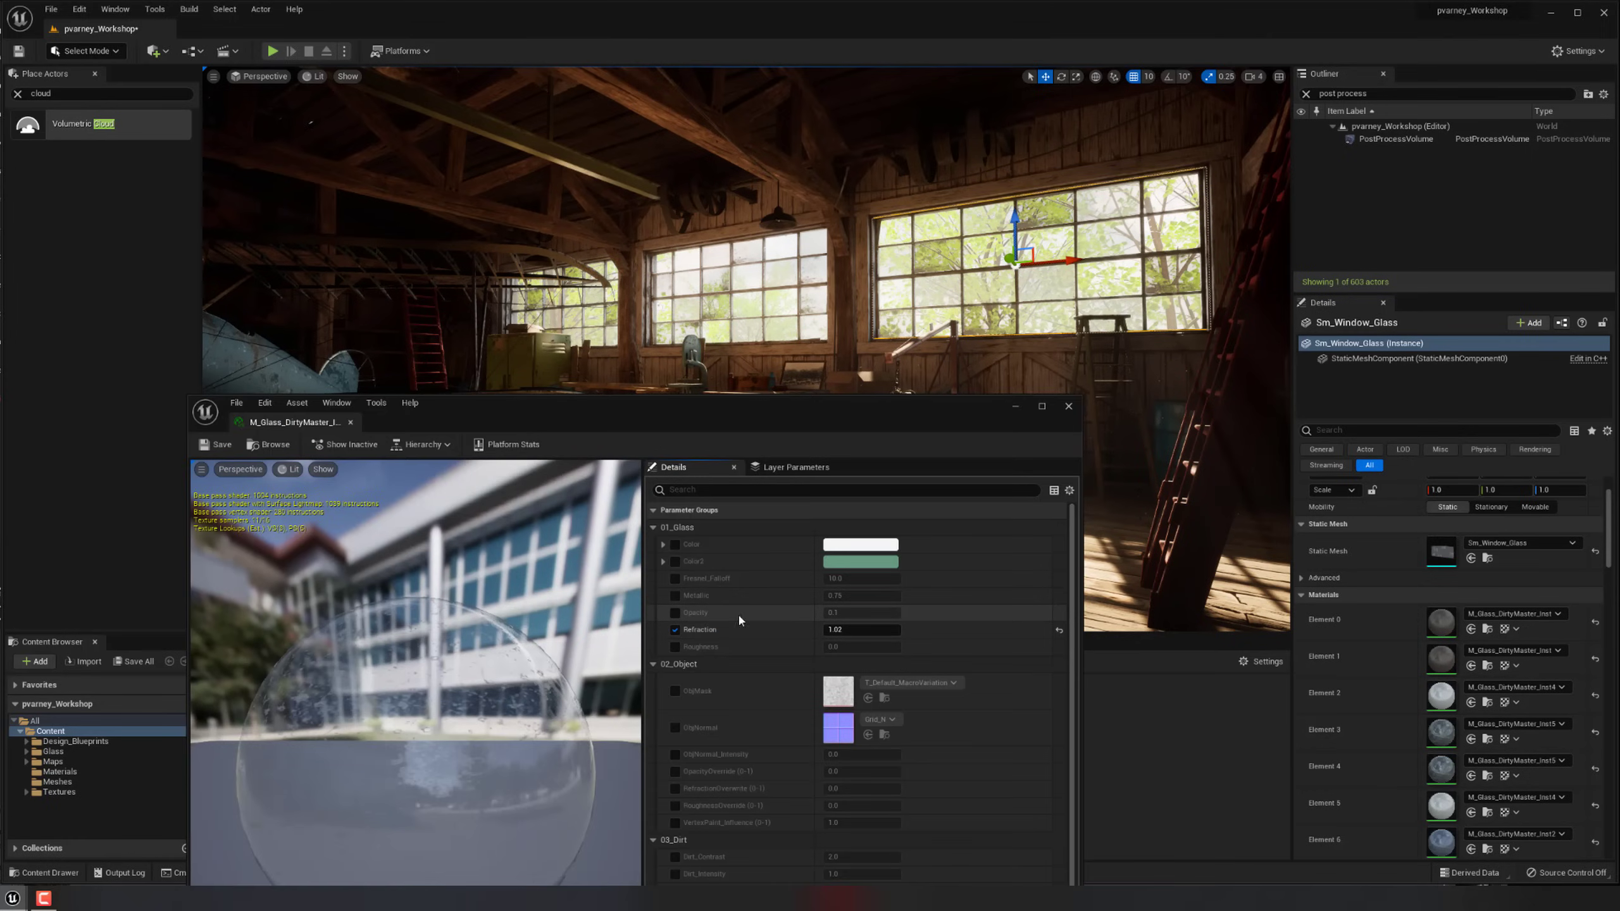
mouse_move(858, 611)
left_mouse_down()
mouse_move(1021, 611)
mouse_move(829, 612)
mouse_move(867, 611)
left_mouse_up()
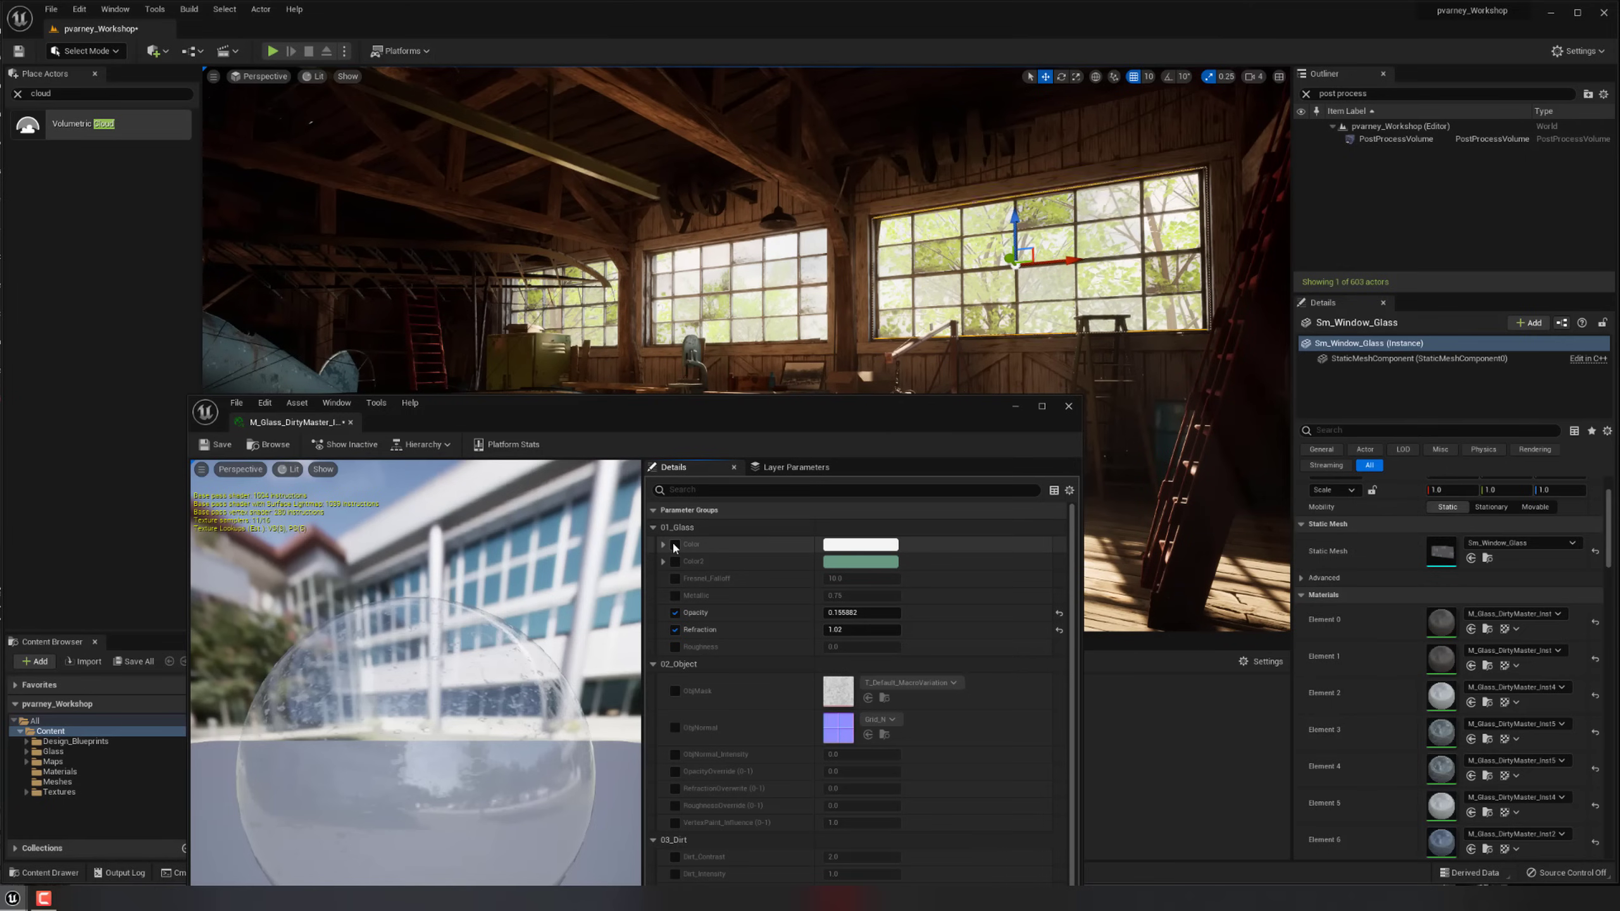
left_click(845, 543)
mouse_move(929, 655)
left_mouse_down()
mouse_move(977, 692)
mouse_move(921, 679)
mouse_move(1000, 680)
mouse_move(1028, 644)
mouse_move(1027, 677)
left_mouse_up()
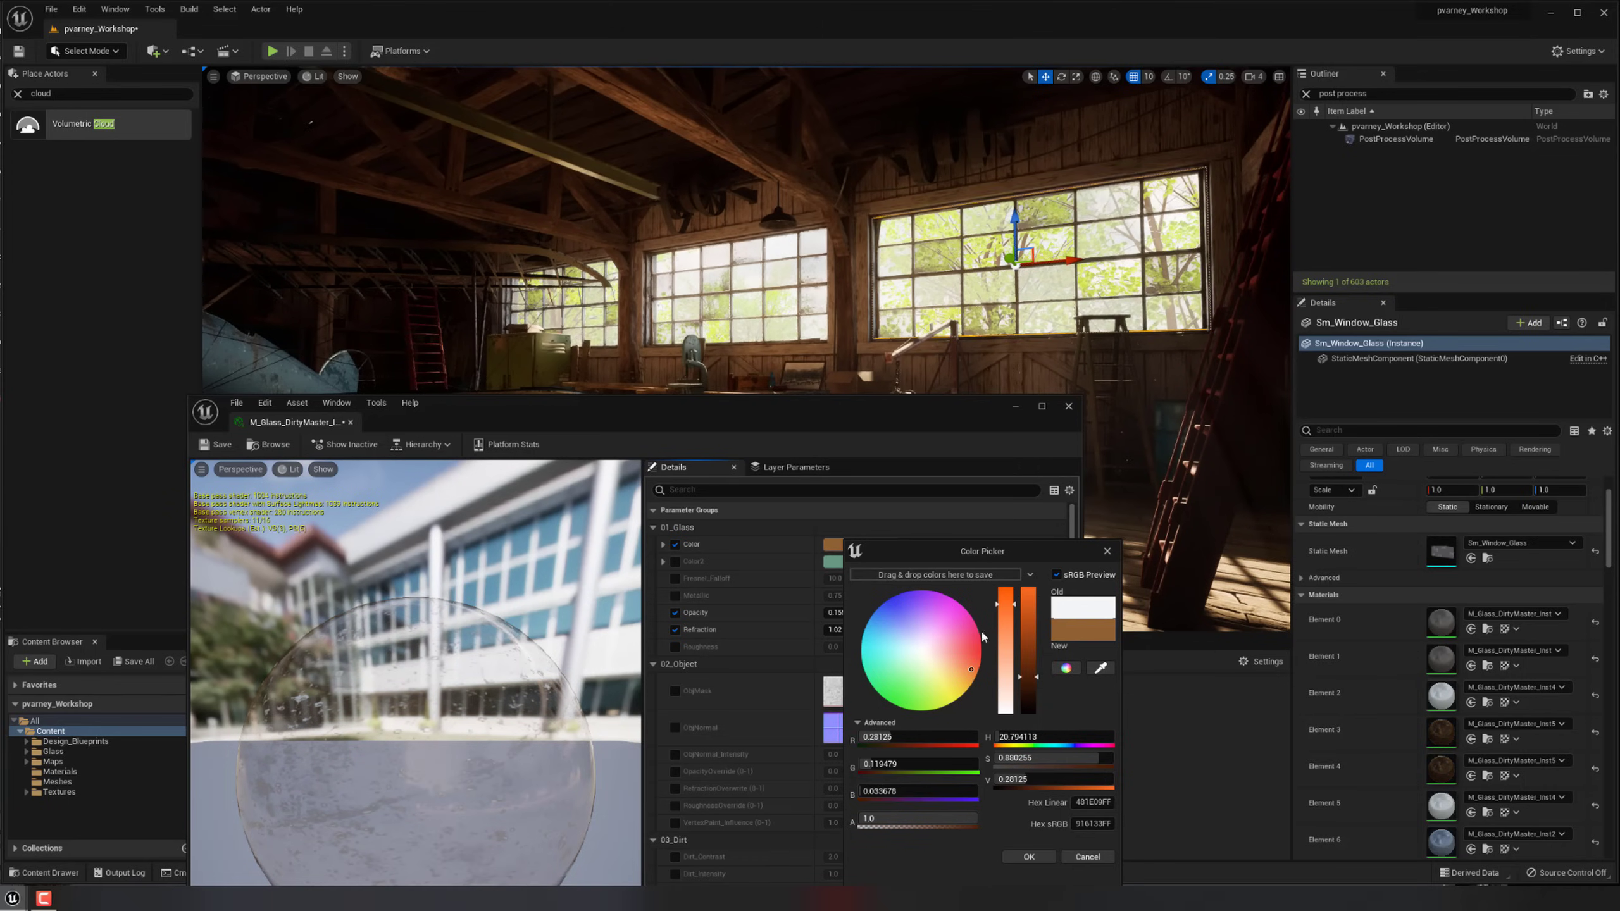
mouse_move(963, 632)
left_mouse_down()
mouse_move(876, 591)
mouse_move(885, 625)
left_mouse_up()
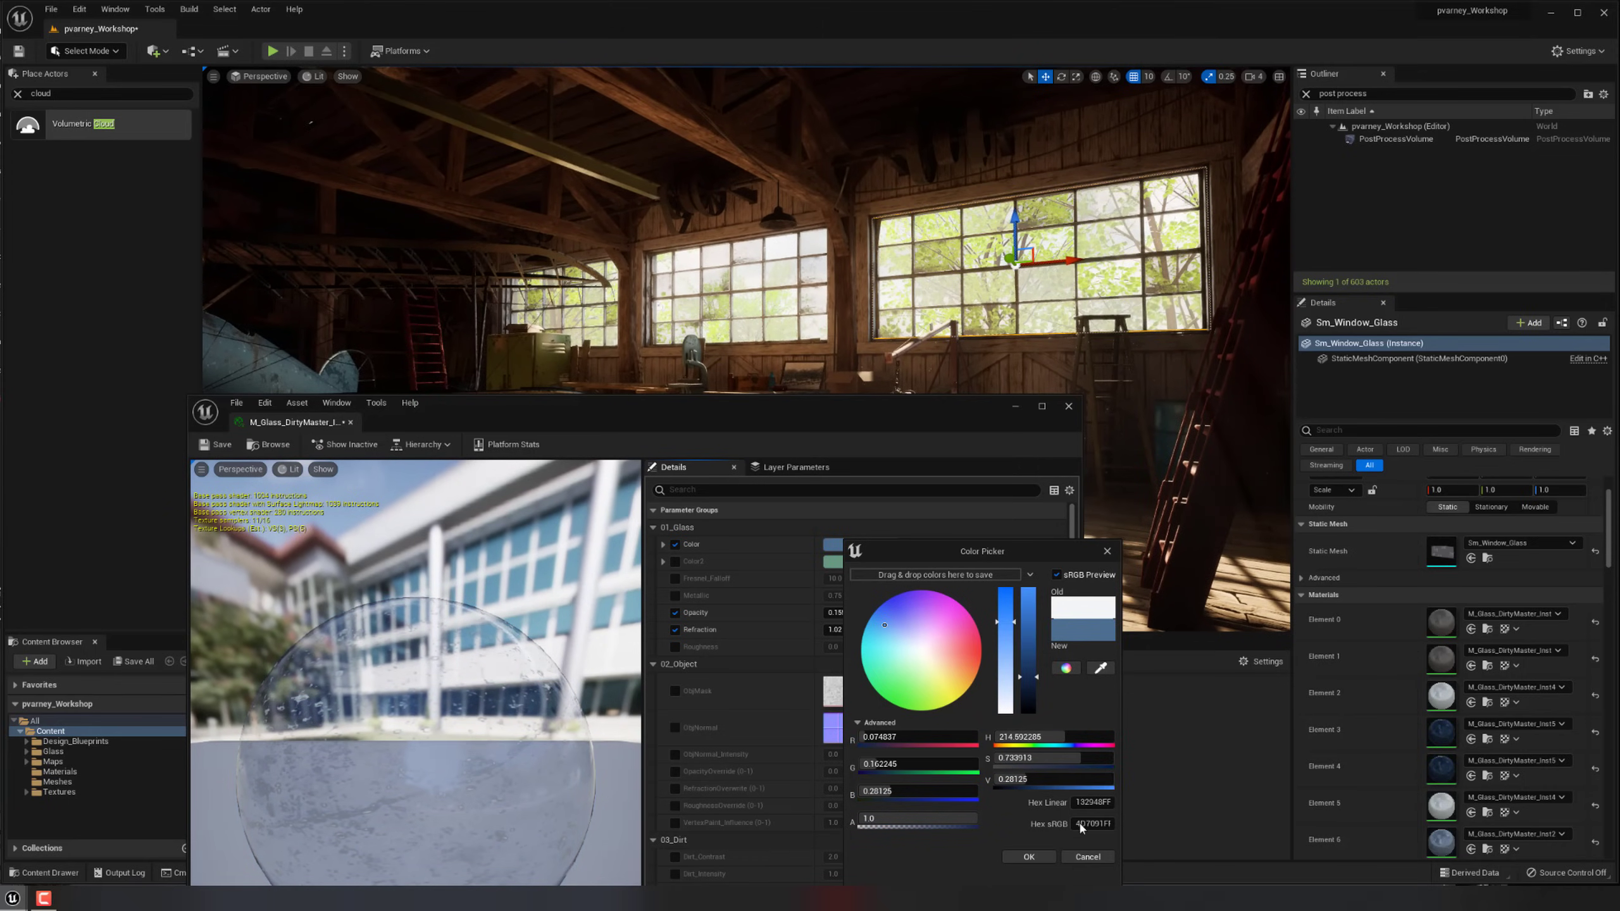
left_click_drag(962, 664, 956, 666)
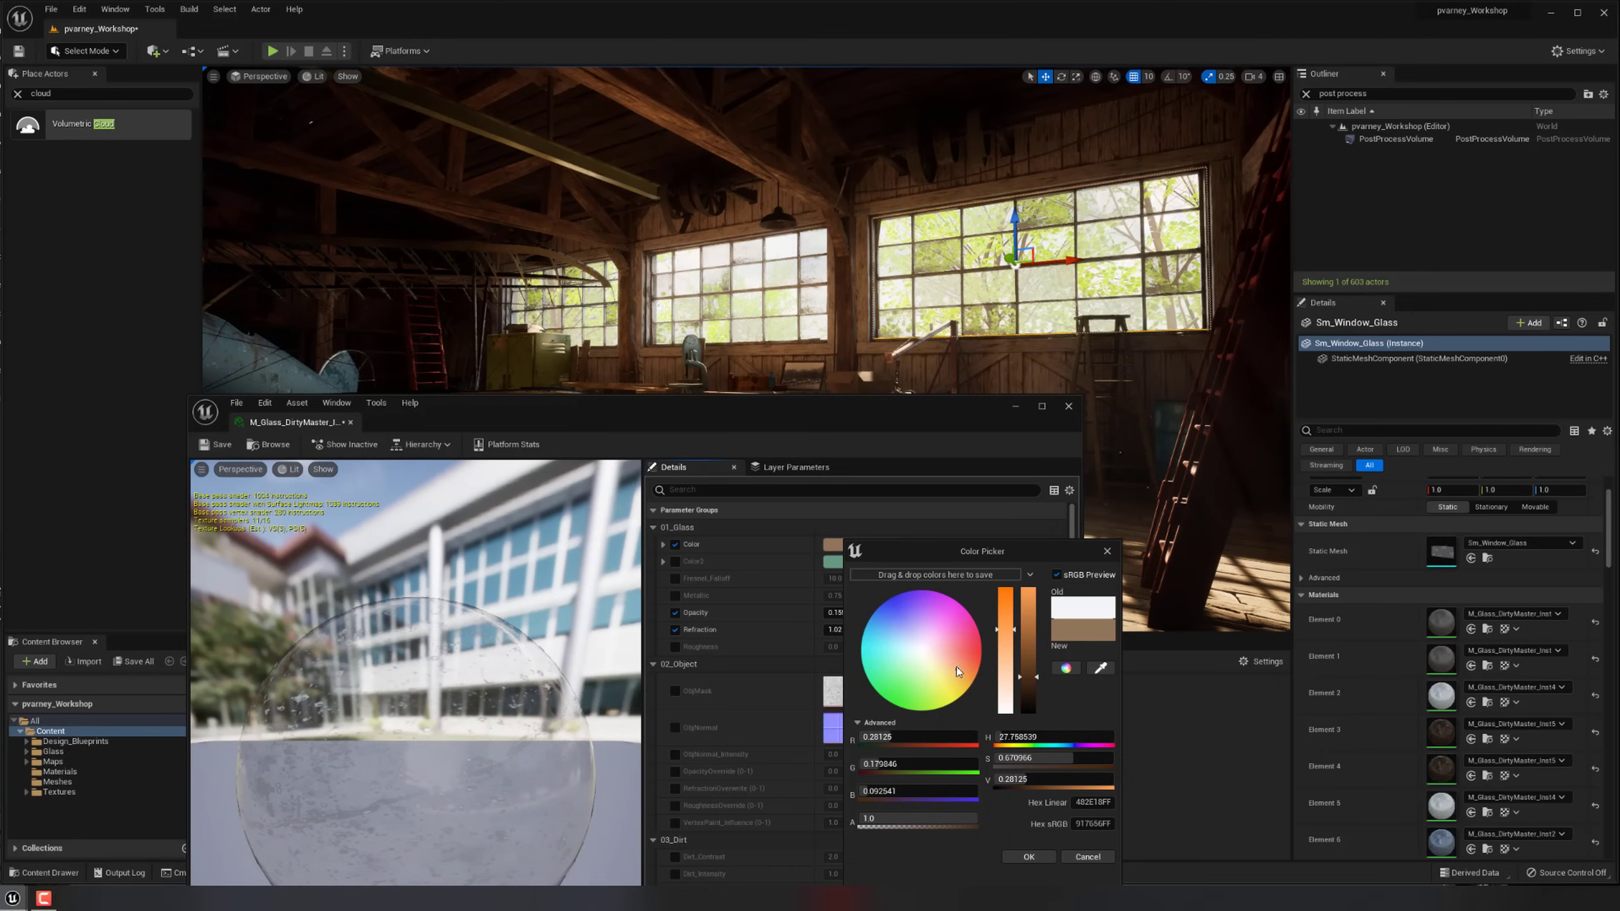
left_click(1030, 857)
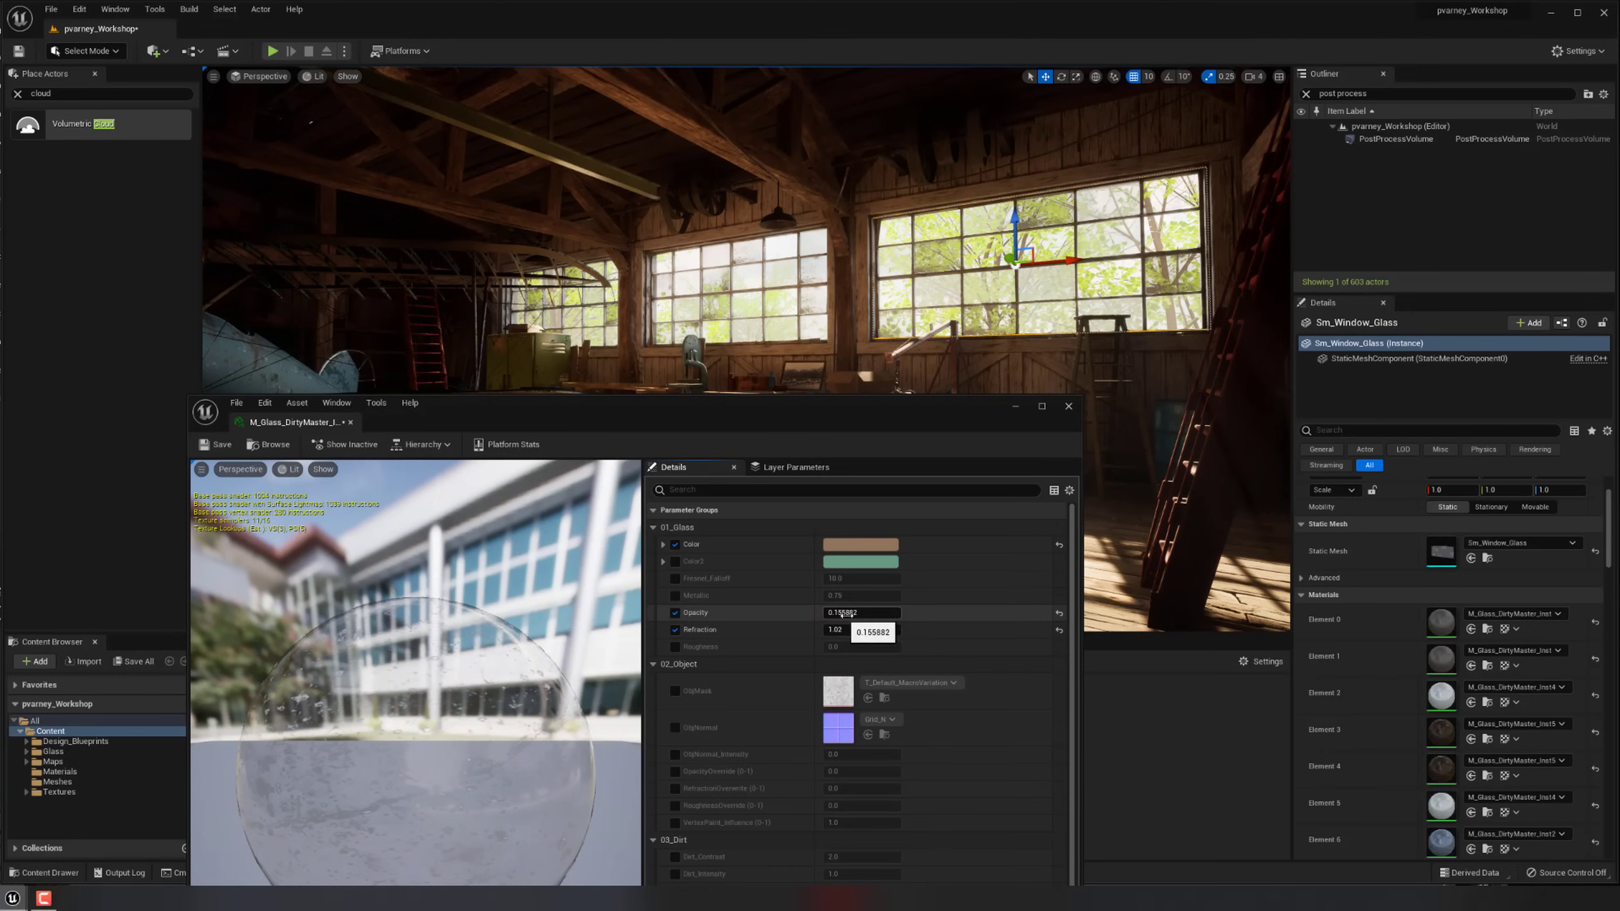
Raise the Element 4 glass material's Opacity to about 0.612, close it, and check the windows from inside the workshop.
mouse_move(862, 613)
left_mouse_down()
mouse_move(918, 613)
mouse_move(899, 612)
left_mouse_up()
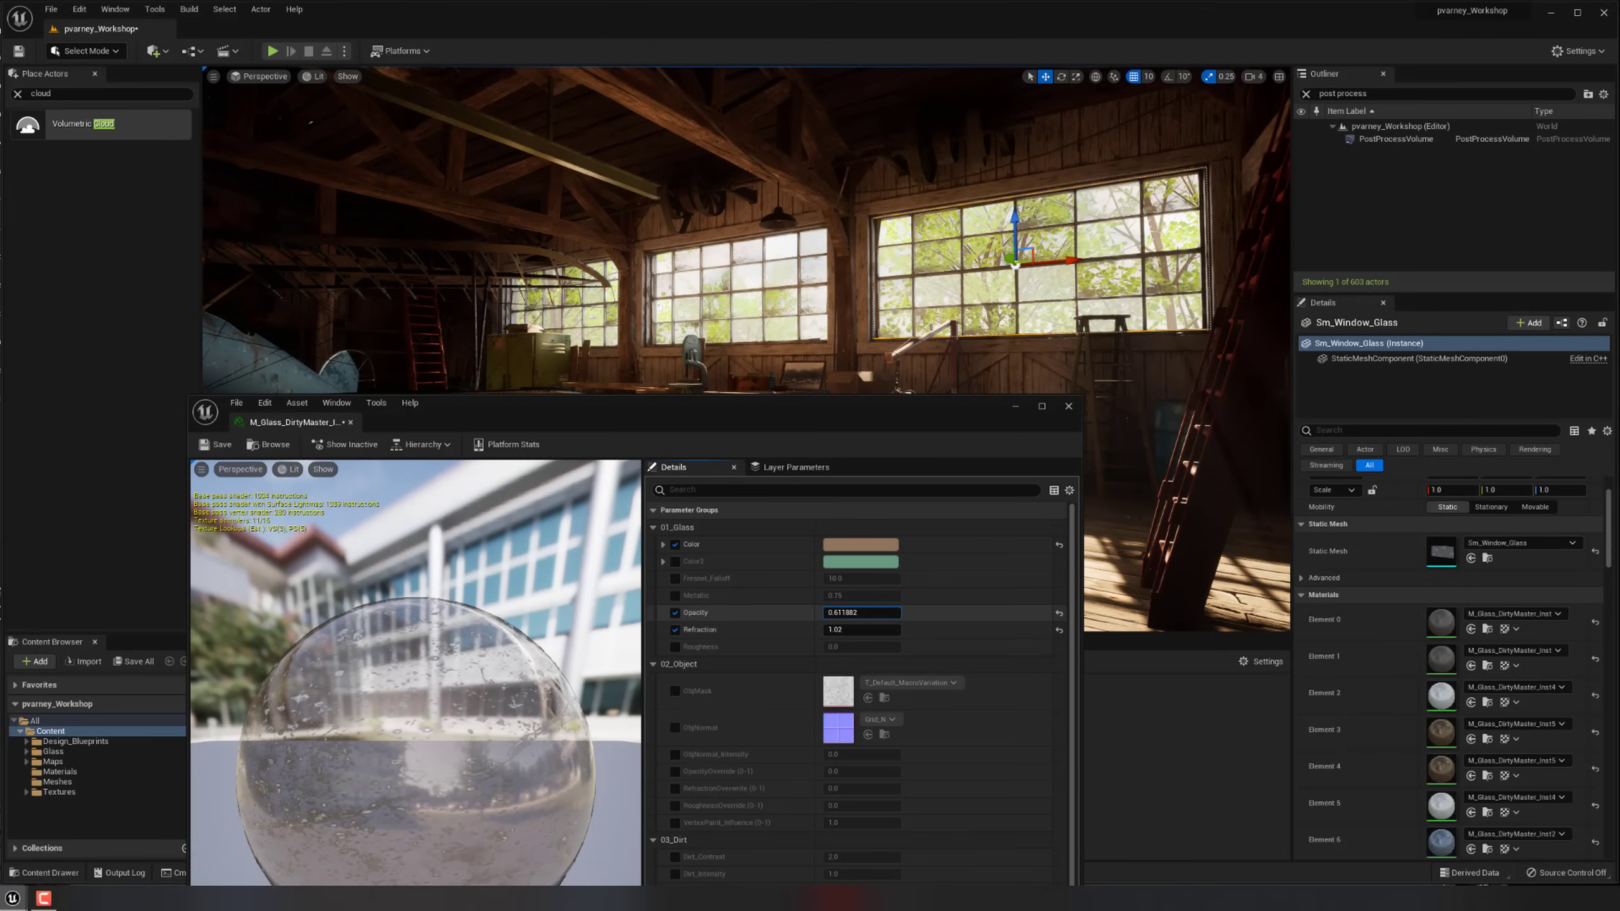
left_click(1068, 406)
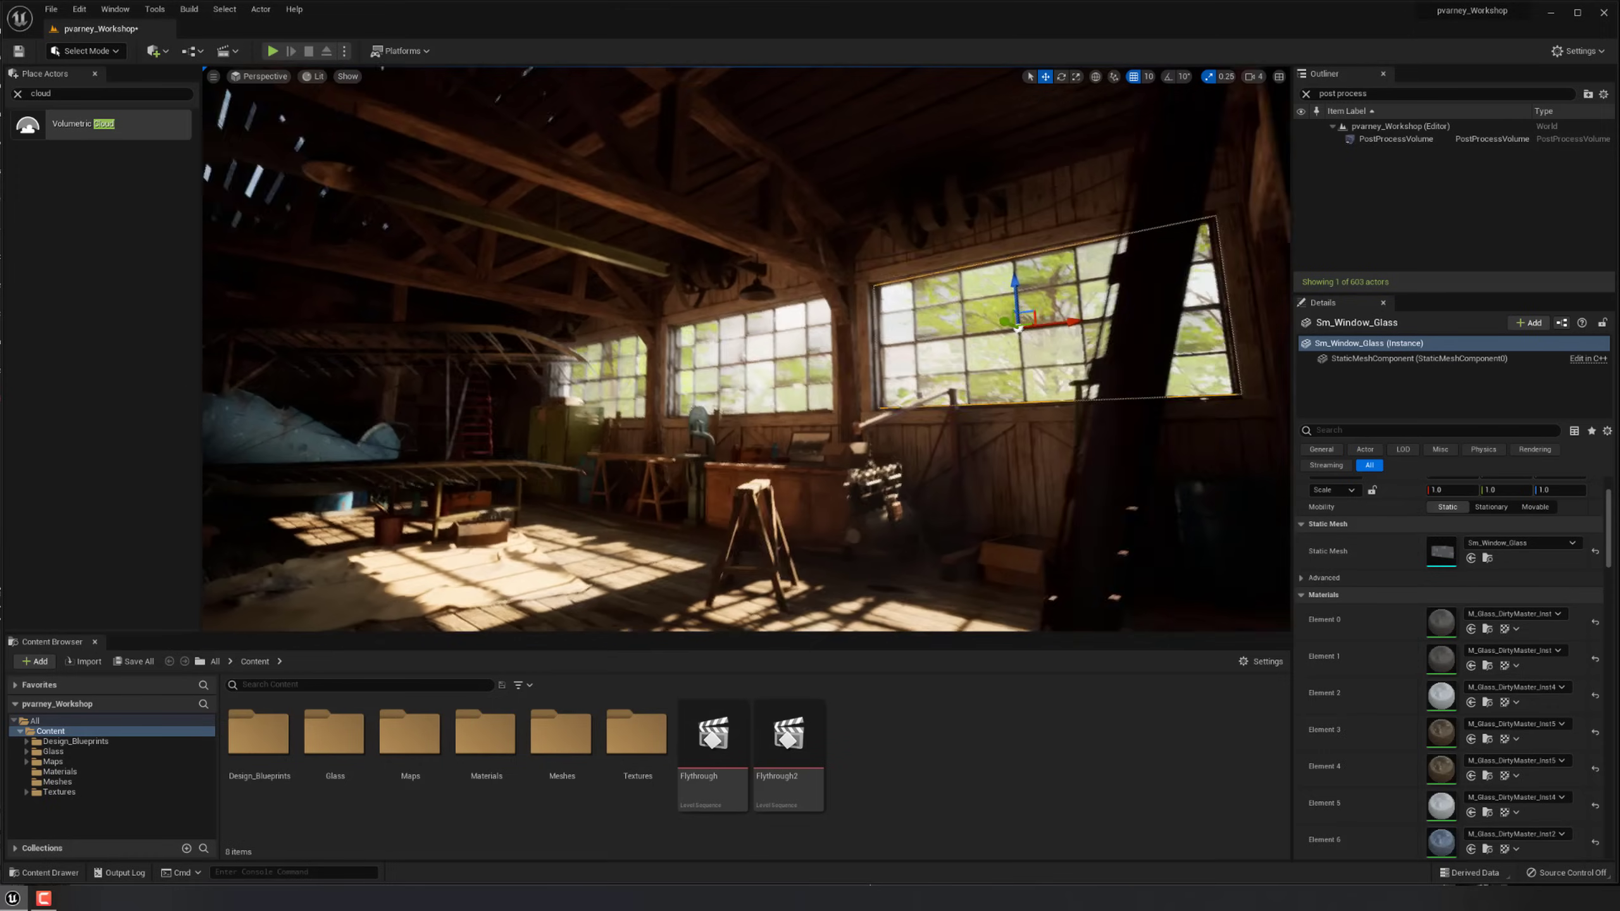
right_click_drag(746, 349, 737, 385)
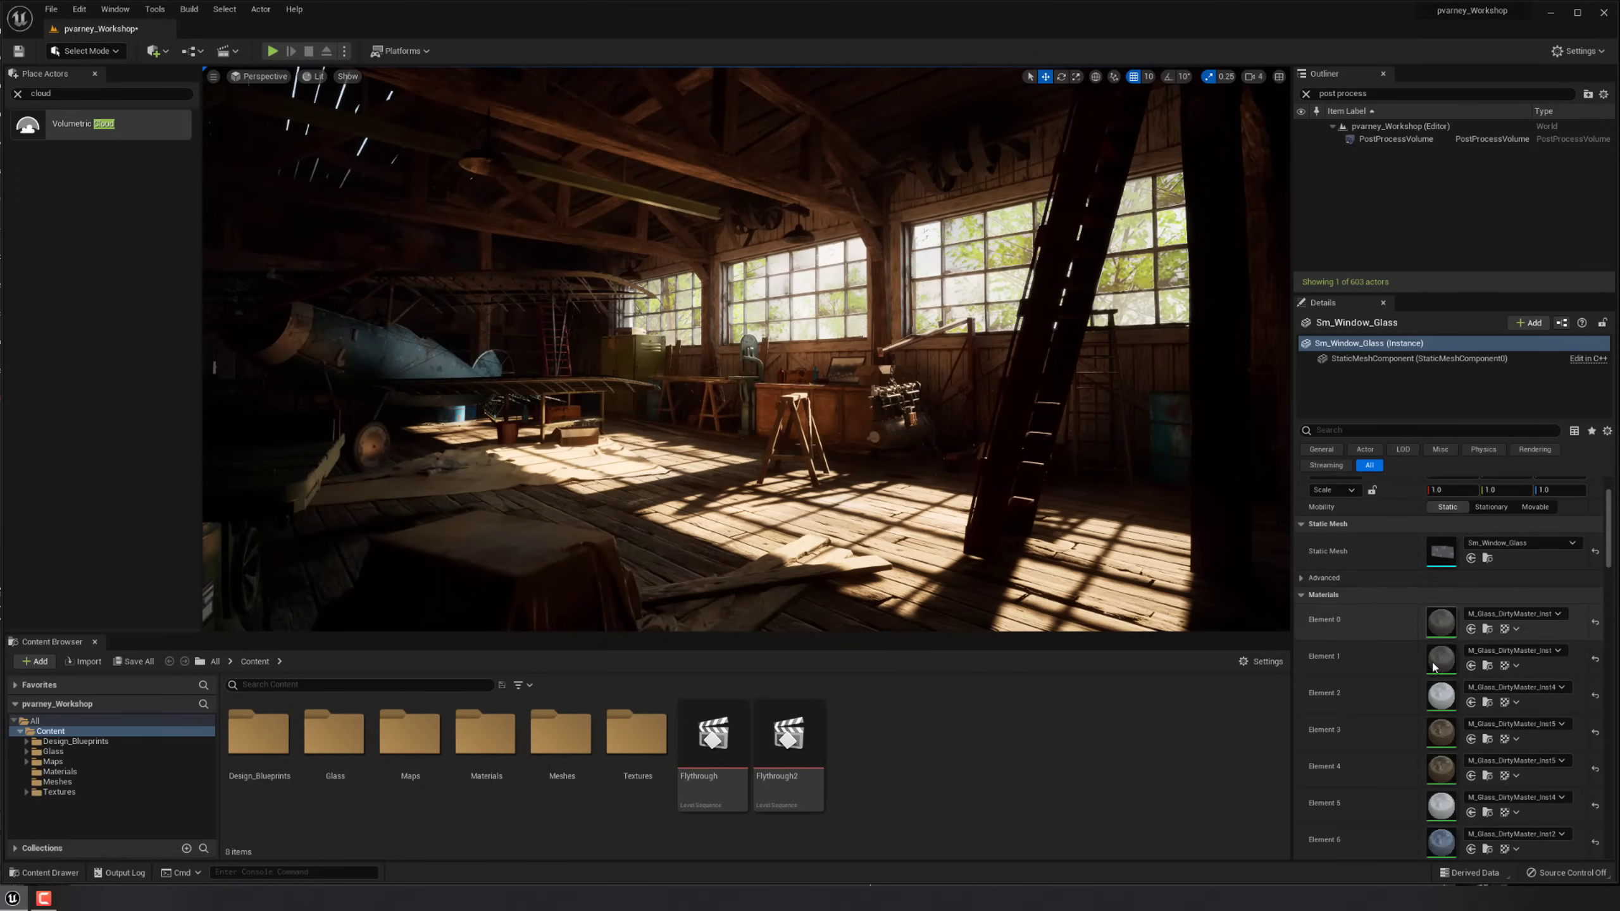
Reopen the Element 2 glass material, enable its Color, tint it orange-brown, and close the material.
double_click(1440, 695)
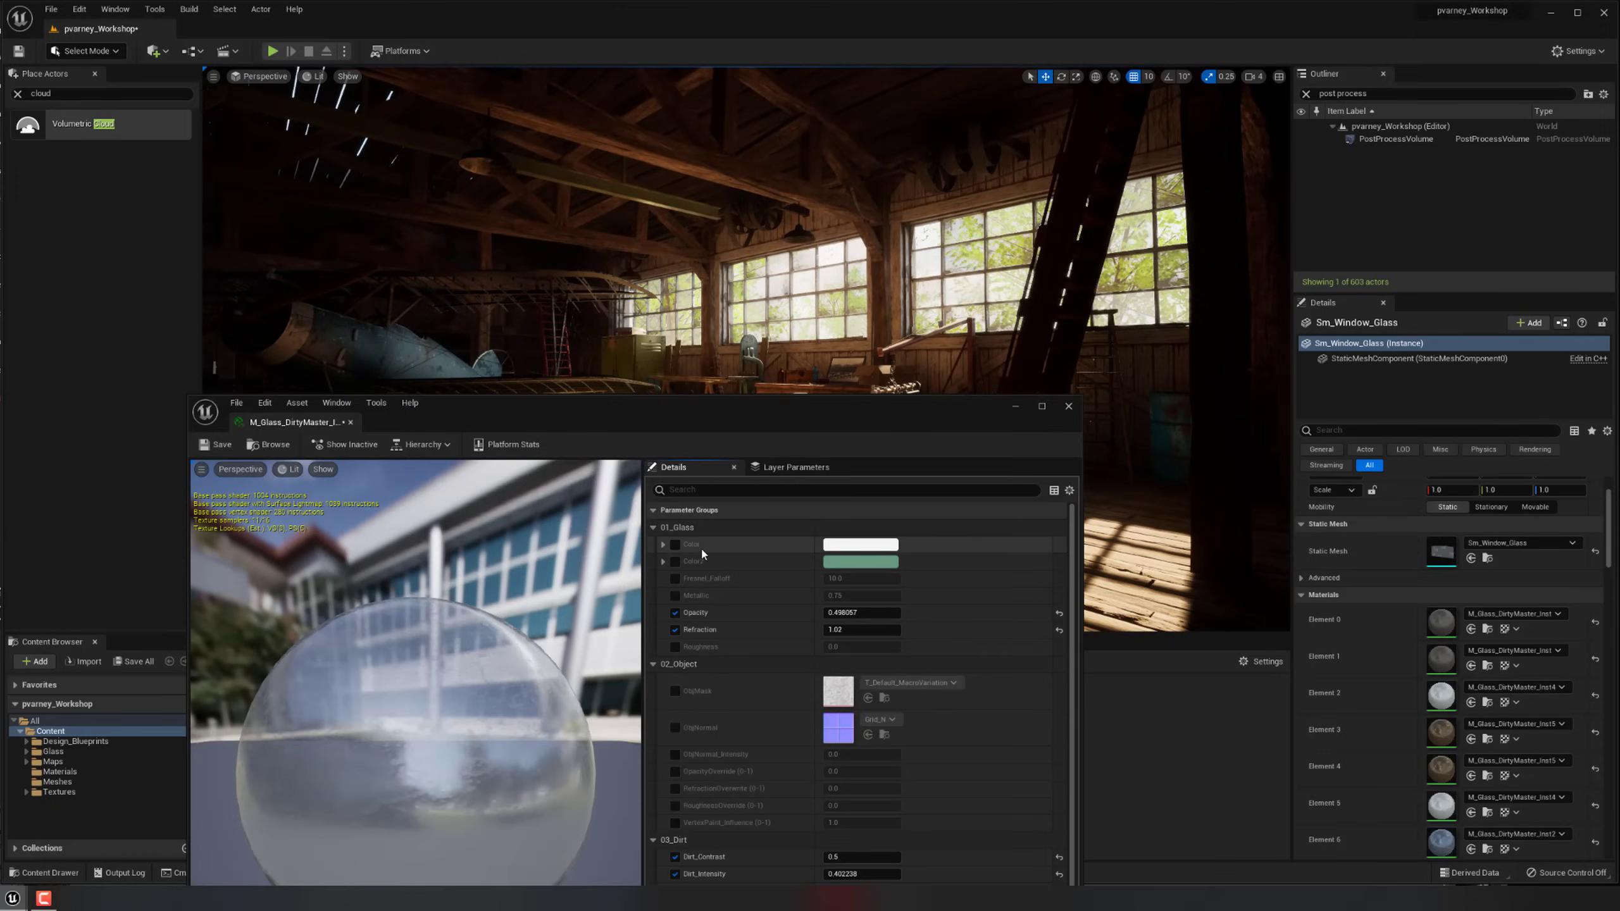
left_click(675, 545)
left_click(861, 545)
mouse_move(918, 655)
left_mouse_down()
mouse_move(957, 615)
mouse_move(950, 684)
mouse_move(968, 671)
mouse_move(1028, 693)
left_mouse_up()
left_click(1026, 859)
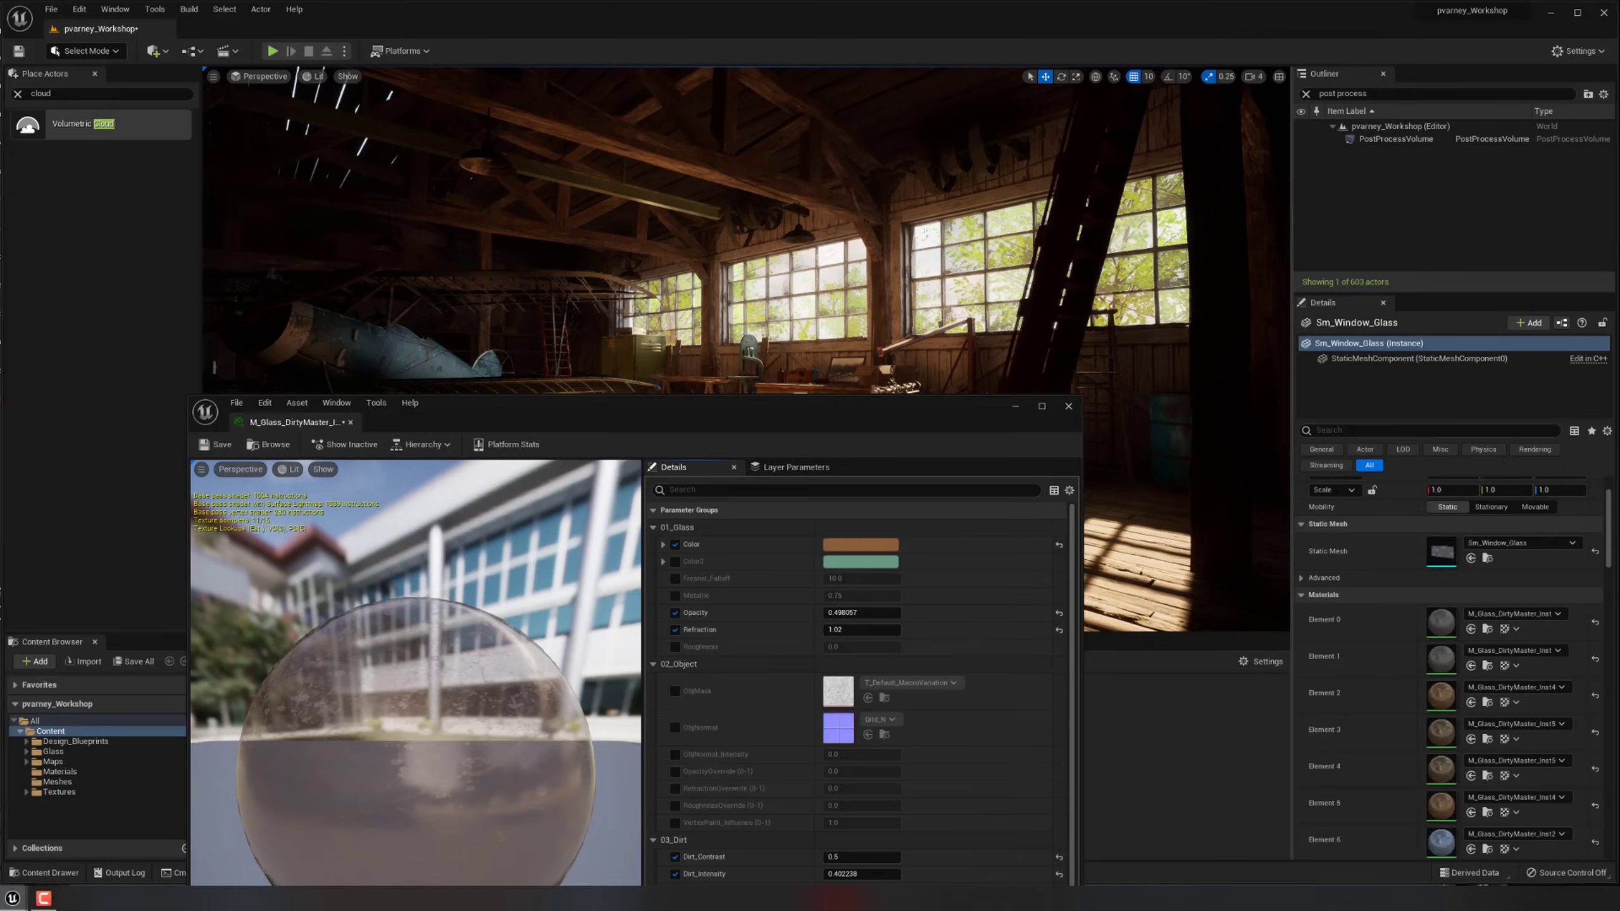
left_click(1069, 406)
Set the Element 7 glass material's Color to dark brown and its Opacity to 0.474, and close the material.
scroll(1432, 715, "down", 1)
scroll(1433, 717, "down", 3)
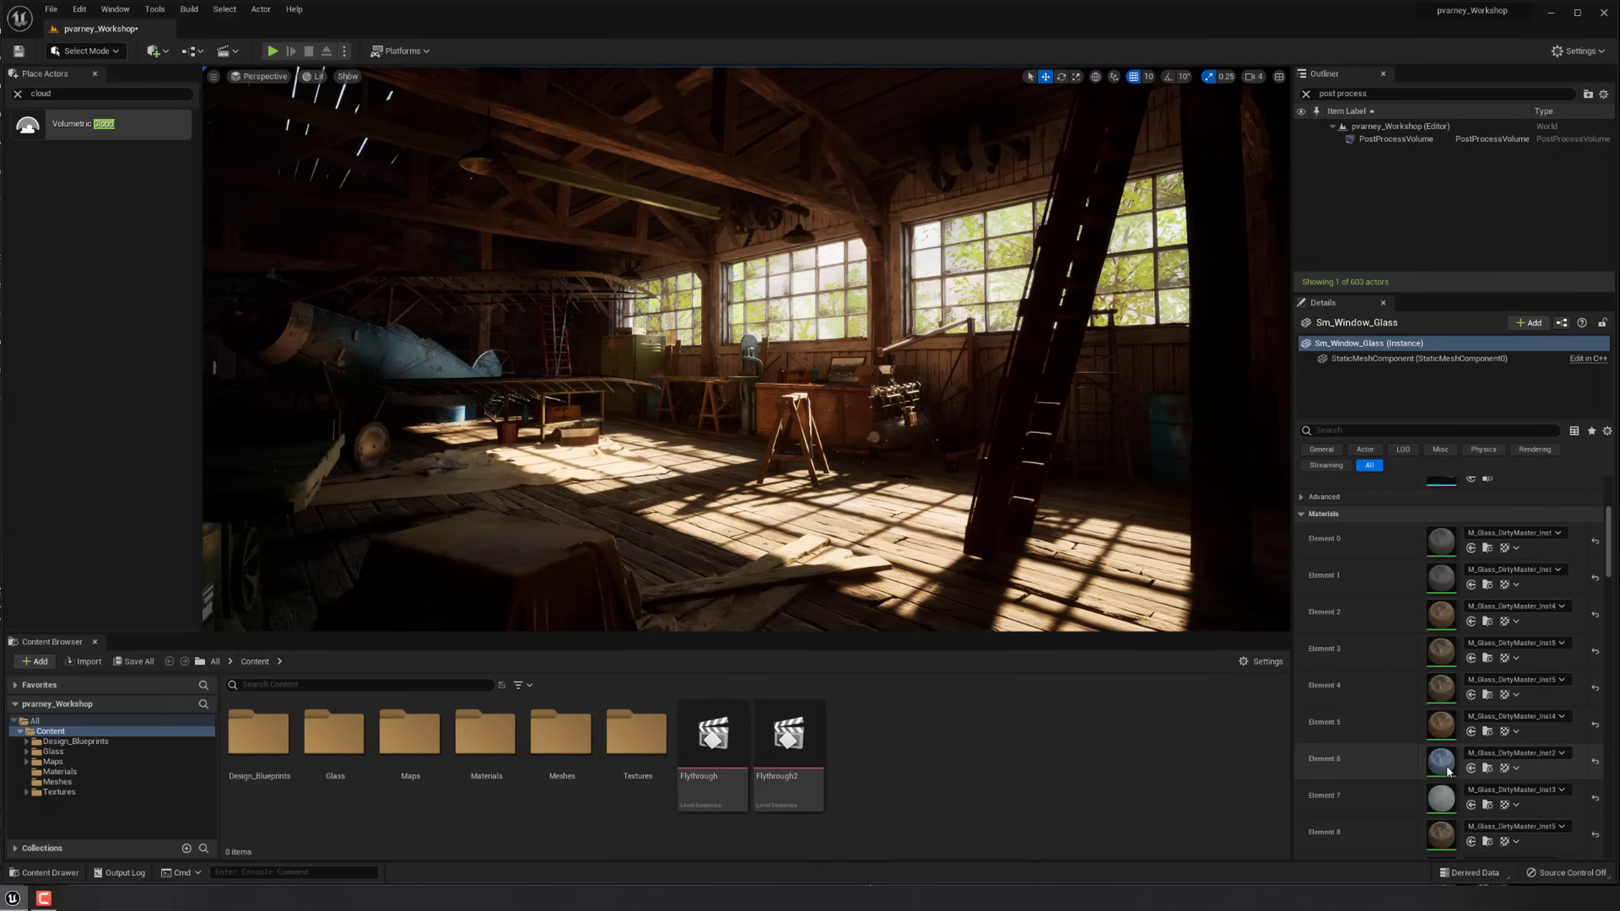
double_click(1443, 801)
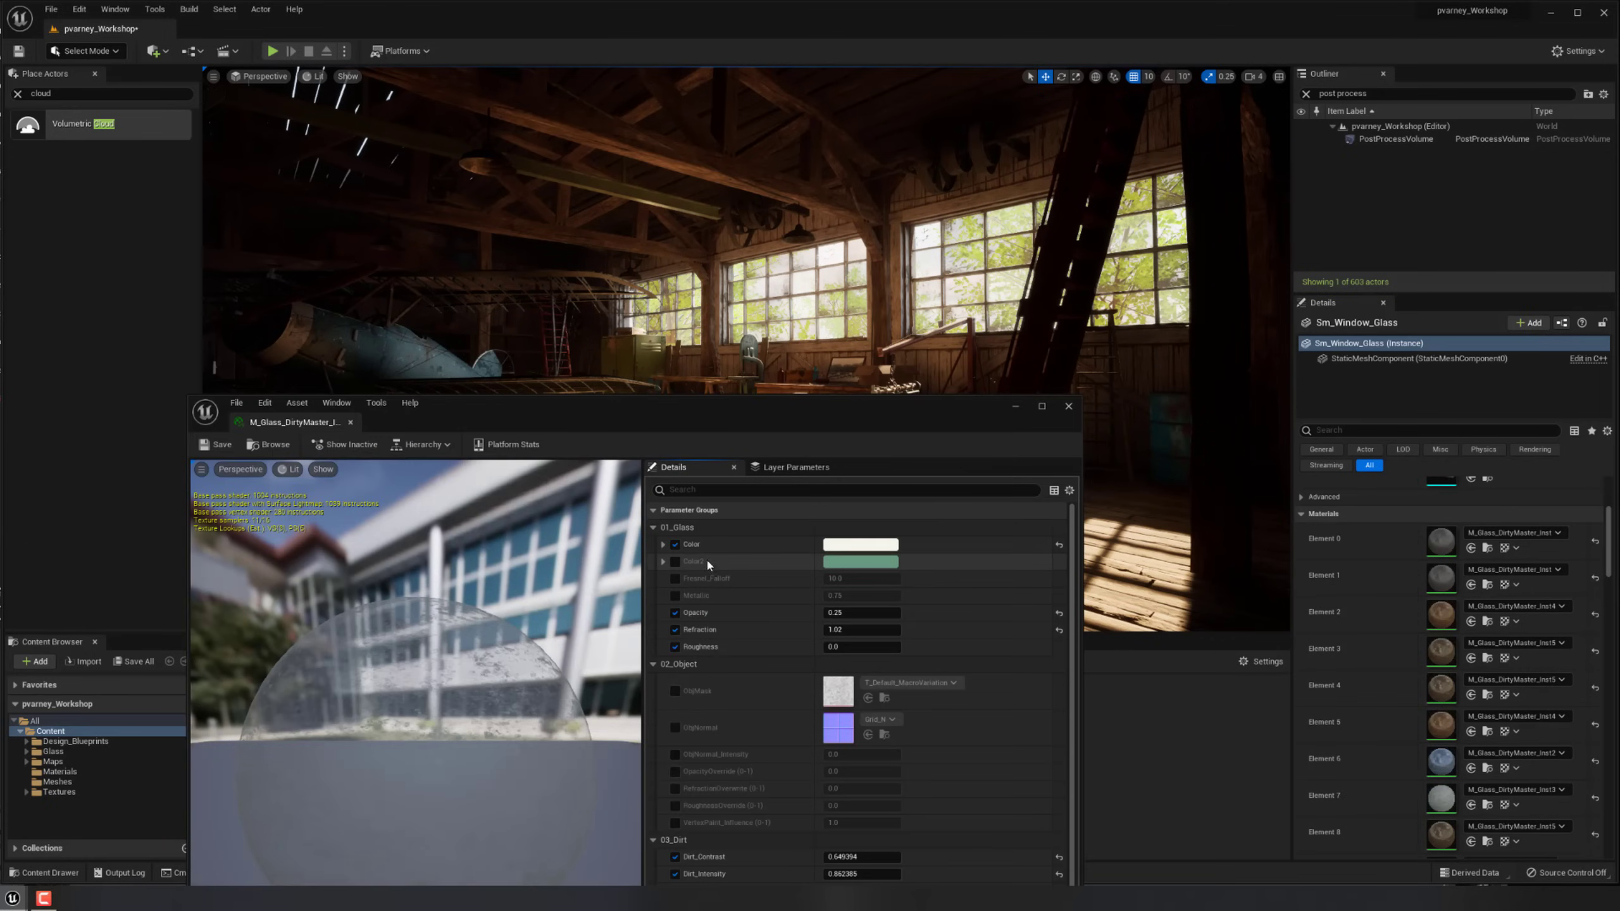
left_click(838, 546)
left_click(965, 678)
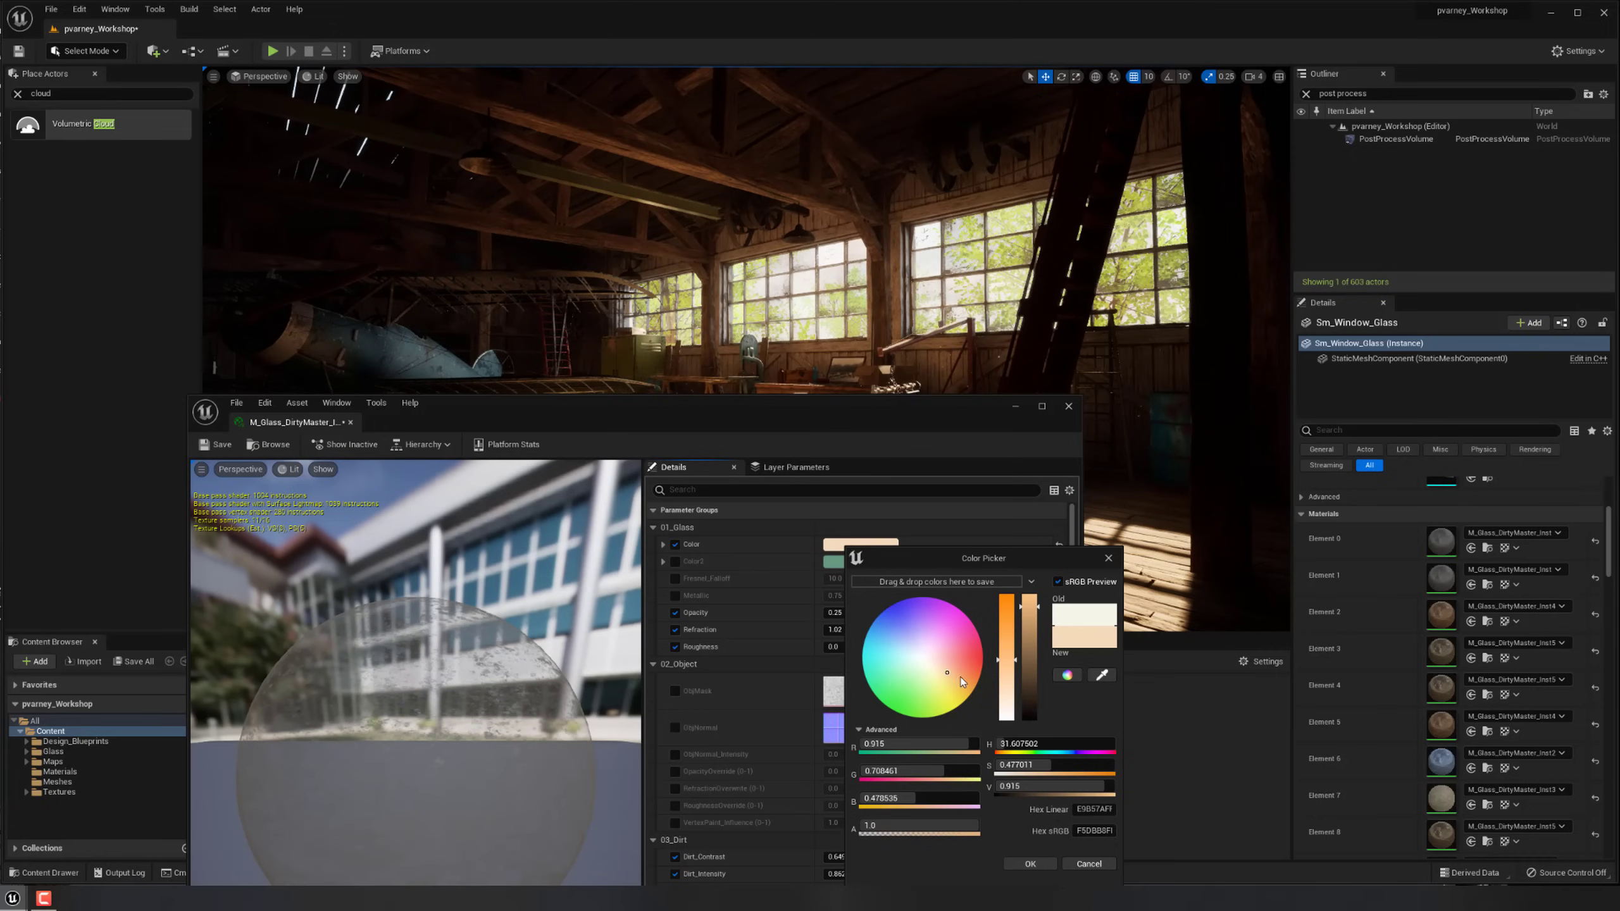
mouse_move(1029, 653)
left_mouse_down()
mouse_move(1035, 705)
mouse_move(1006, 660)
mouse_move(1032, 699)
left_mouse_up()
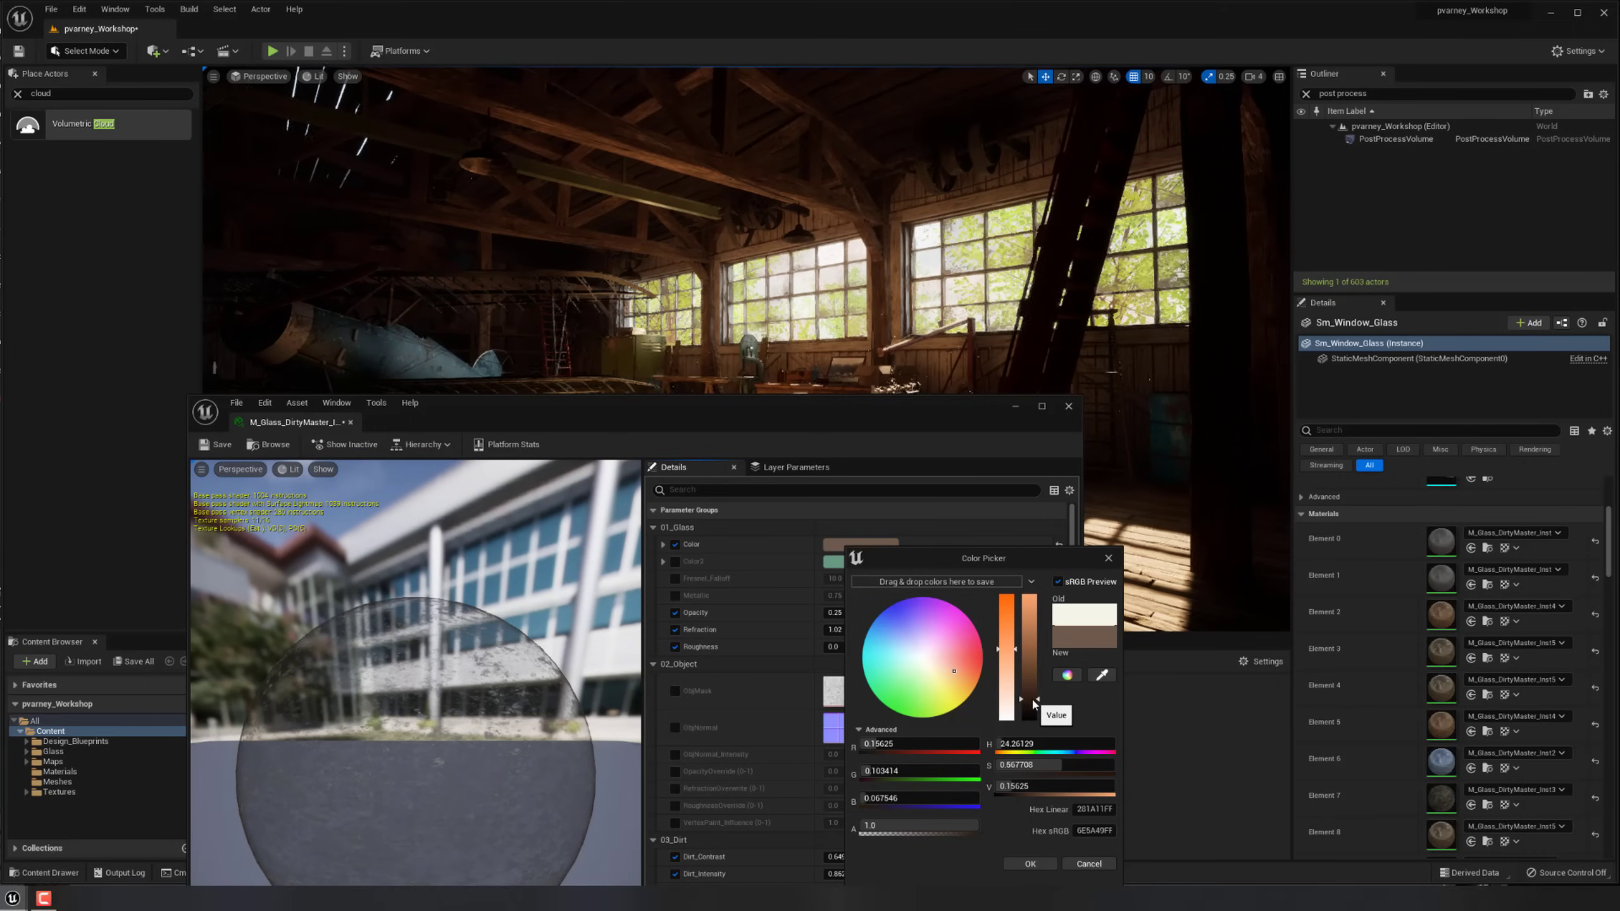
left_click(1030, 864)
mouse_move(862, 613)
left_mouse_down()
mouse_move(893, 612)
mouse_move(874, 613)
left_mouse_up()
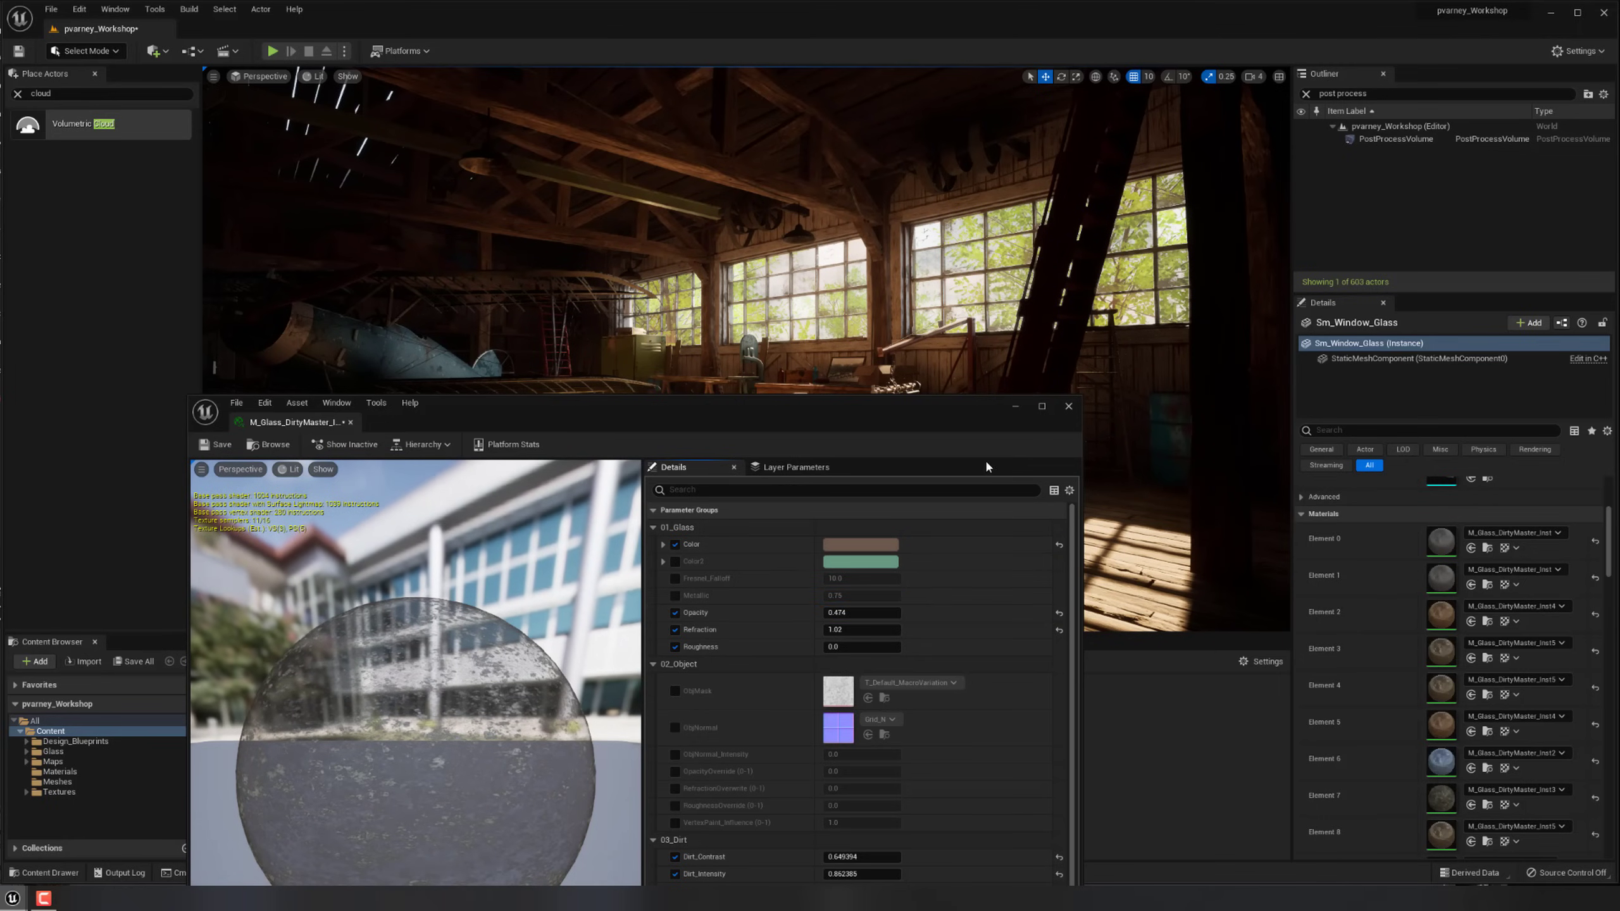
left_click(1069, 406)
Raise the Opacity of the Element 6 glass material, change its Color from blue to pale peach, and close the material.
scroll(1435, 641, "down", 3)
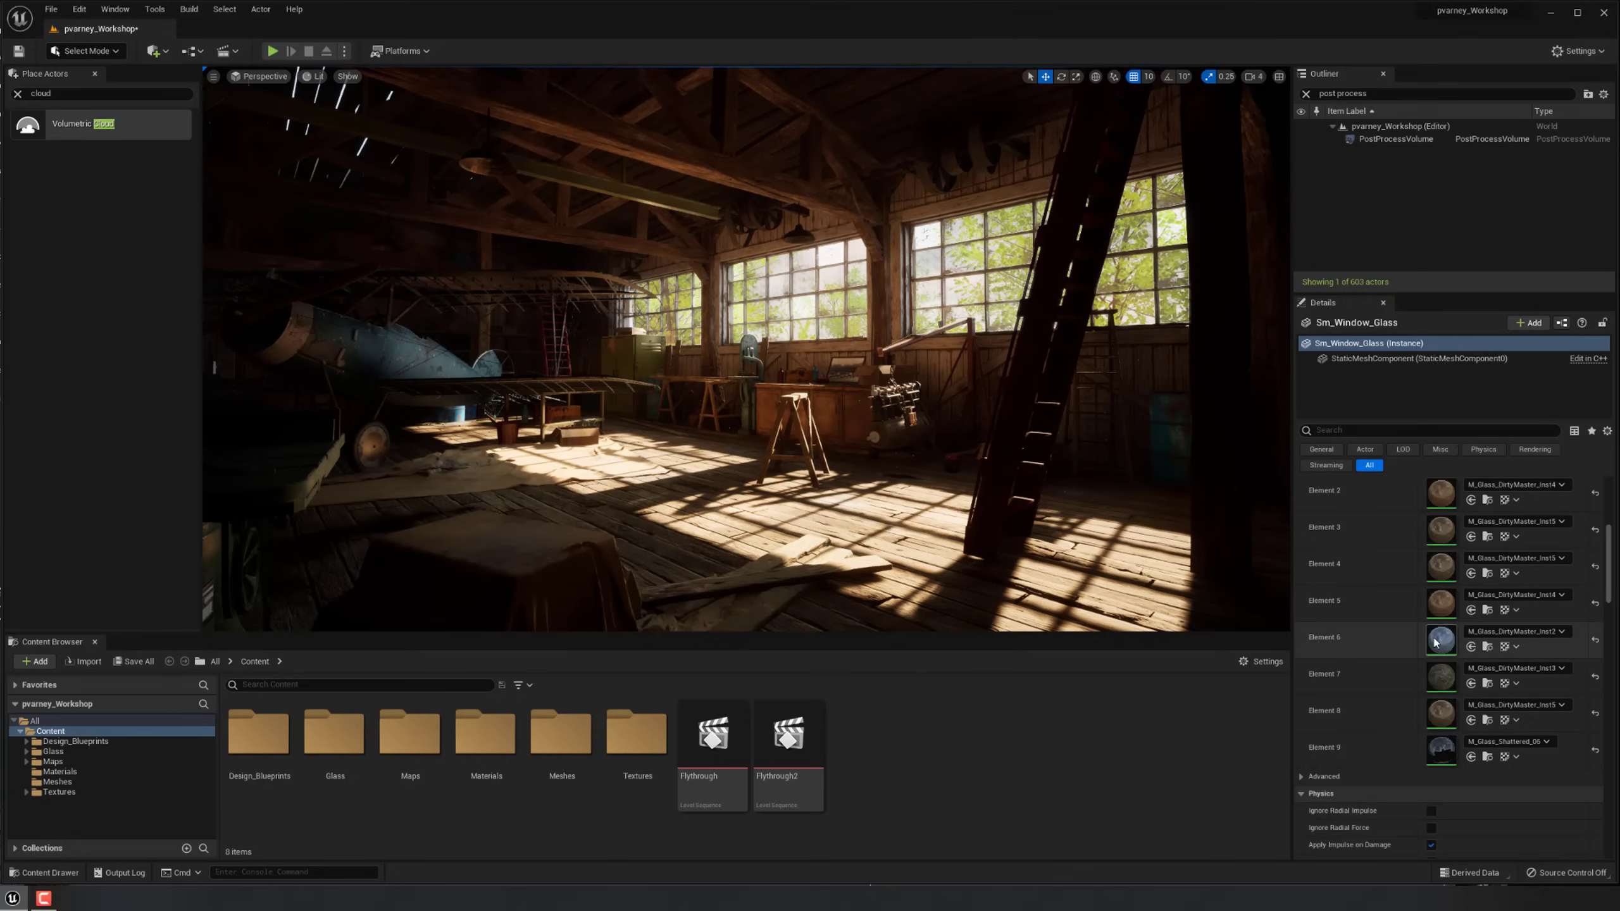
double_click(1439, 640)
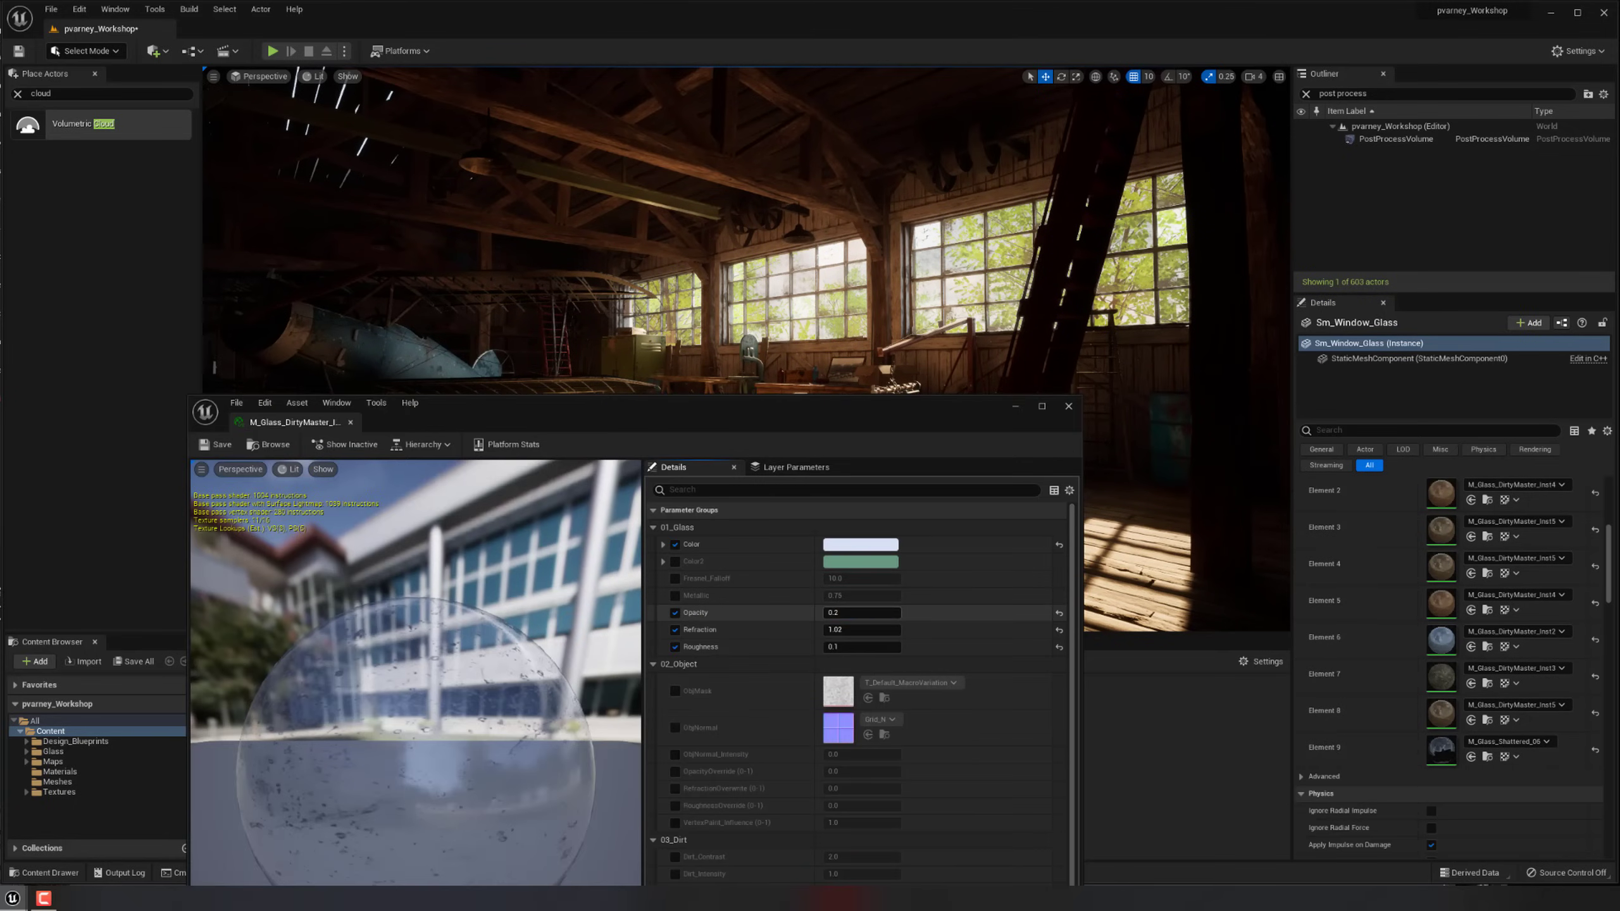
left_click_drag(841, 612, 896, 613)
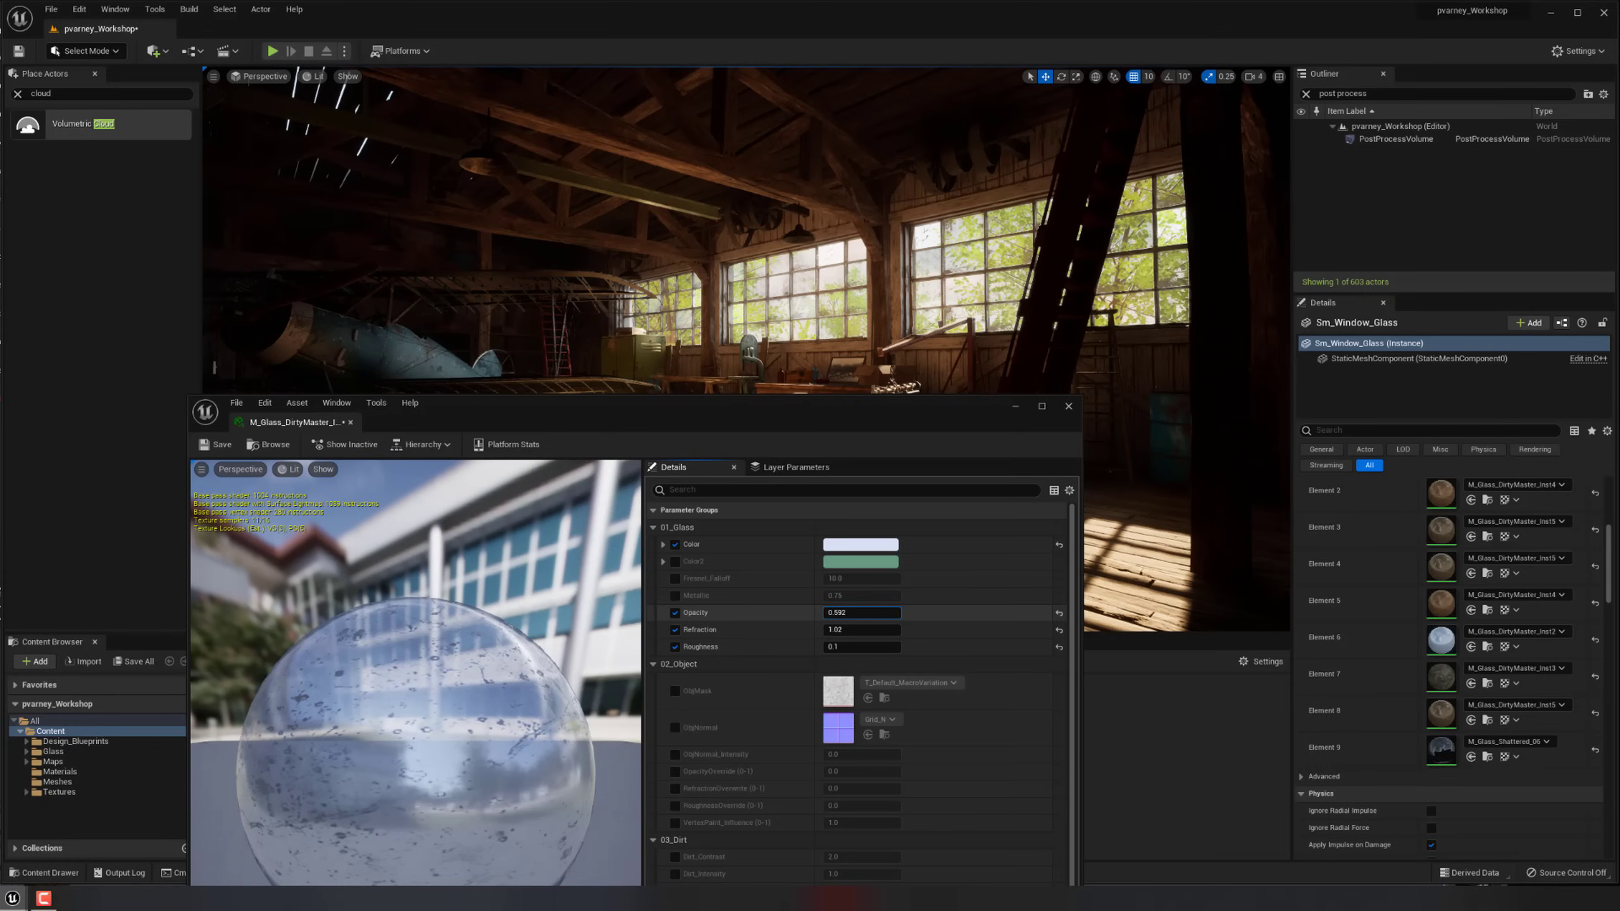
left_click(856, 546)
left_click(962, 688)
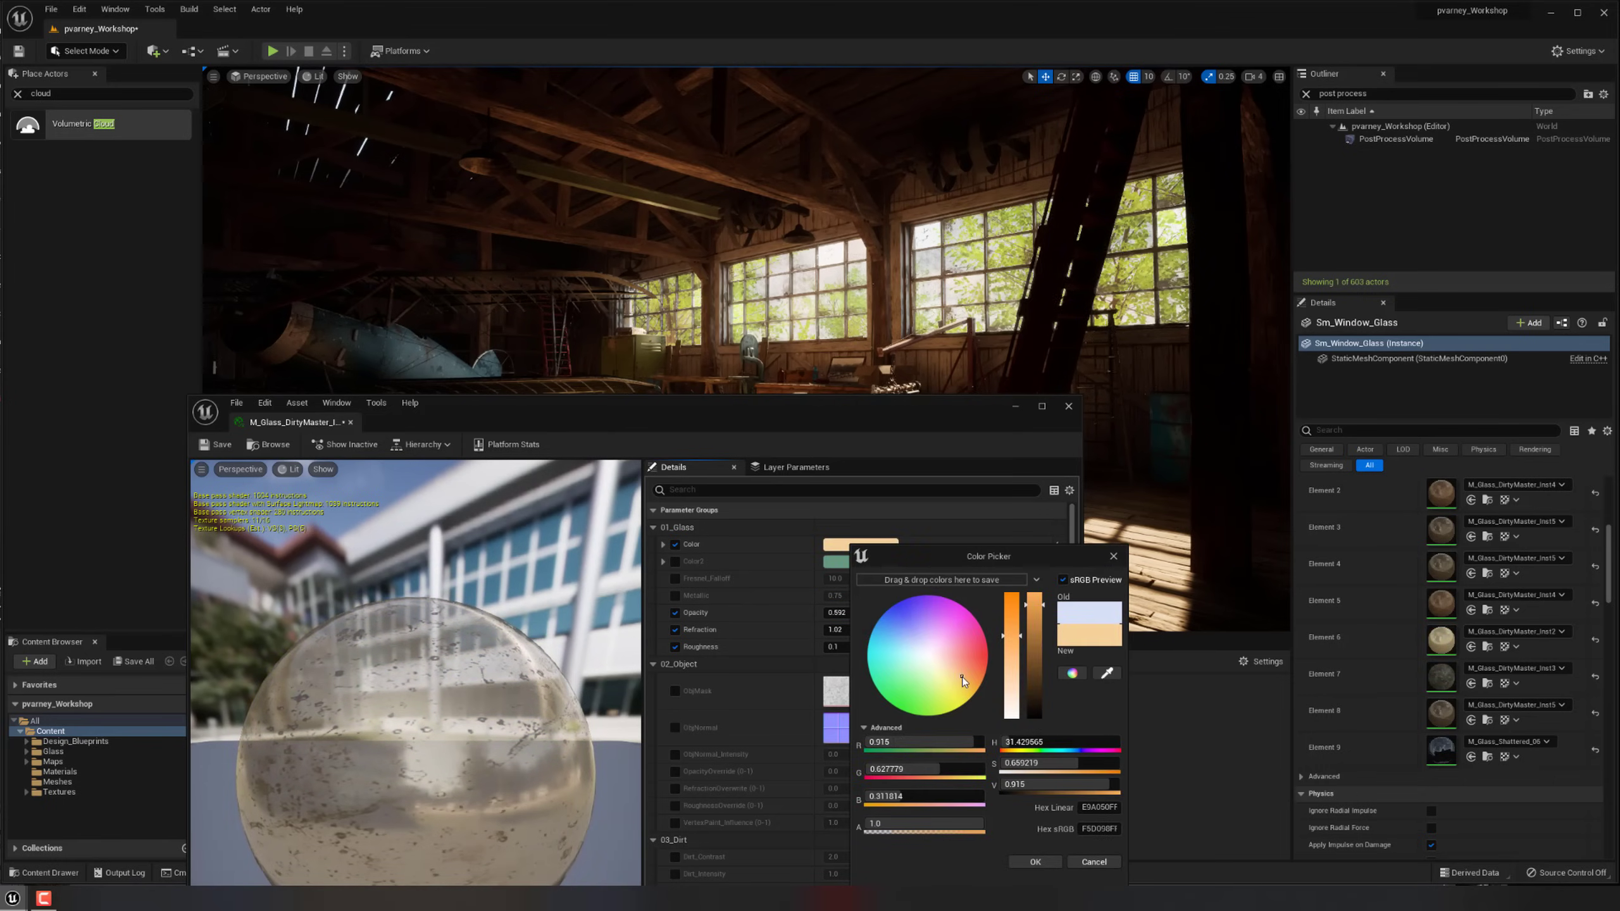
left_click(962, 668)
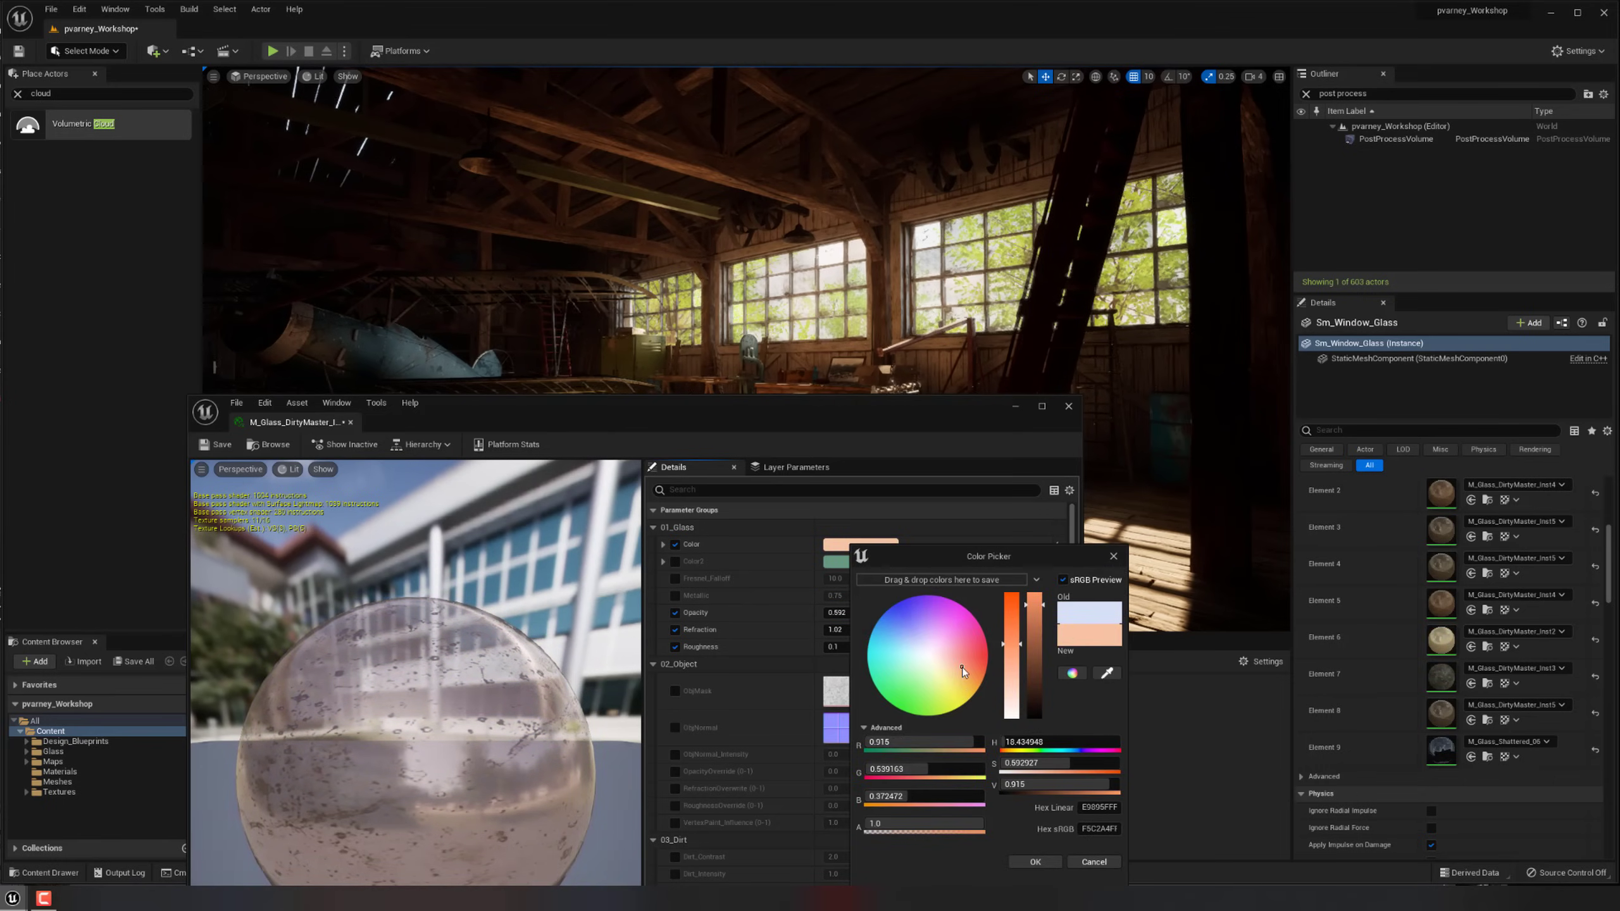
left_click(1035, 862)
left_click(1068, 407)
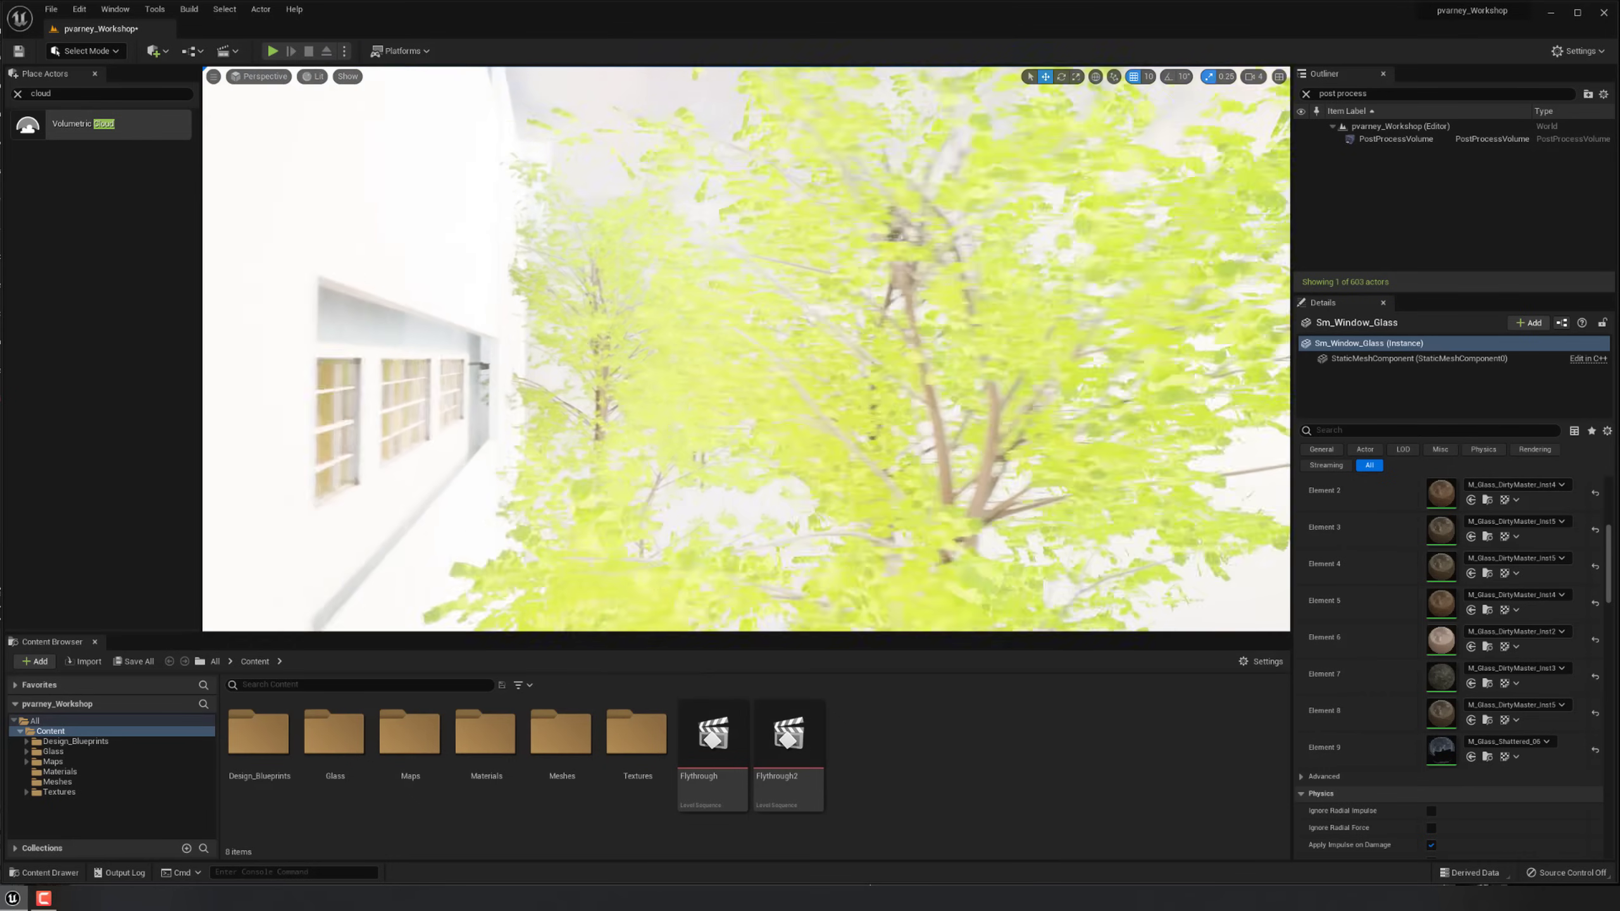
Select the small tree outside the workshop windows and bring its material slots into view.
left_click(906, 431)
right_click_drag(932, 484, 896, 422)
left_click(896, 422)
right_click_drag(939, 470, 893, 472)
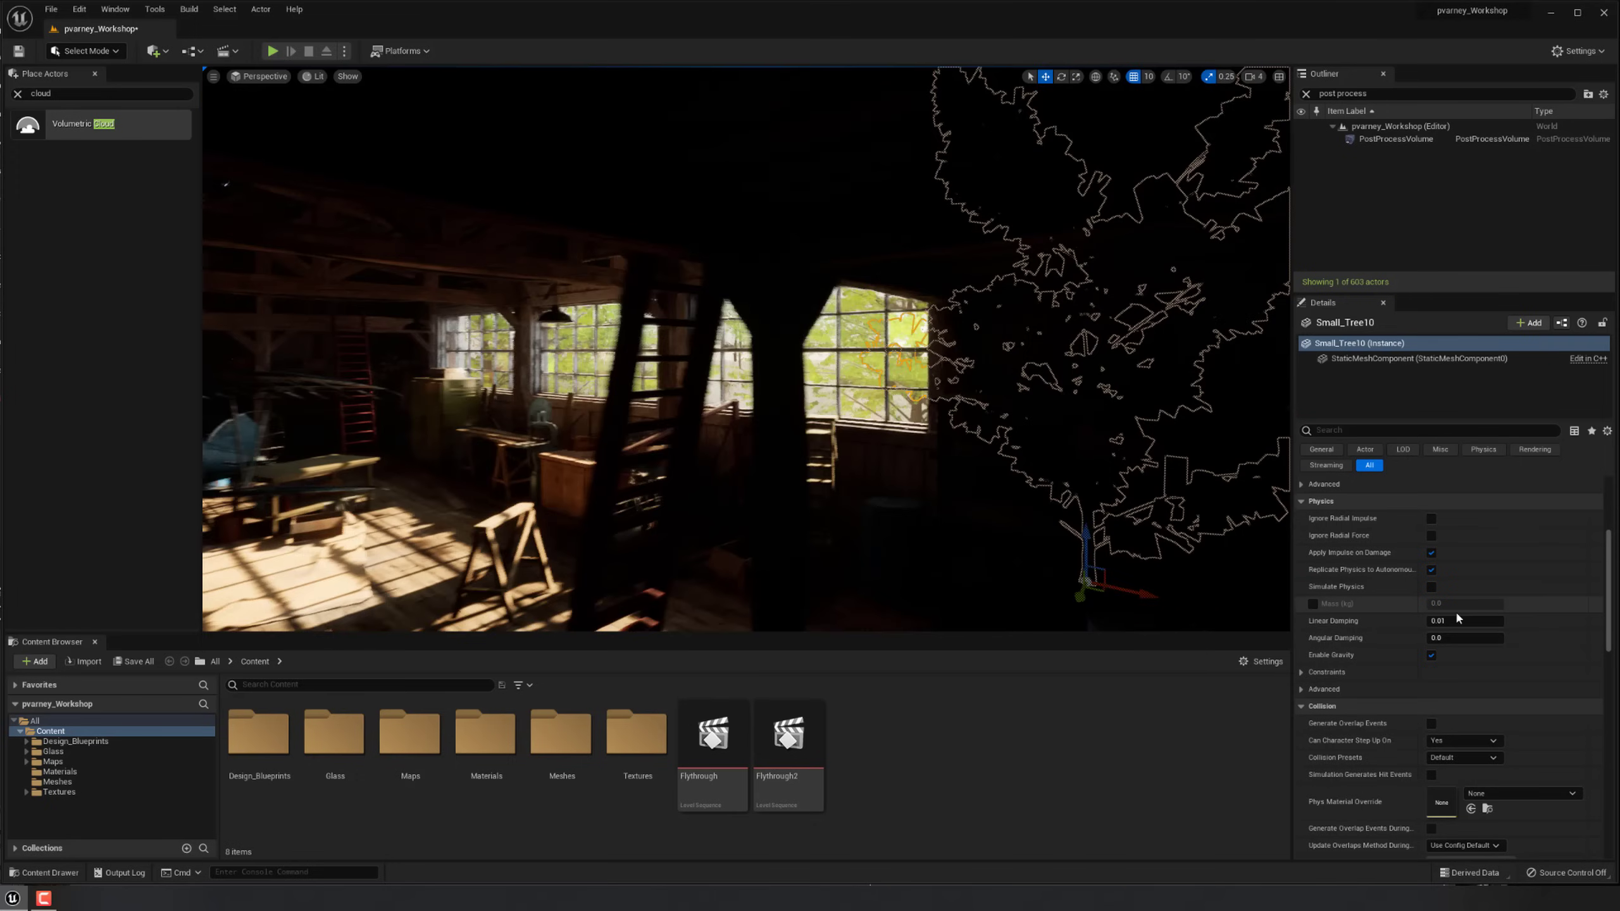
left_click_drag(1607, 556, 1607, 504)
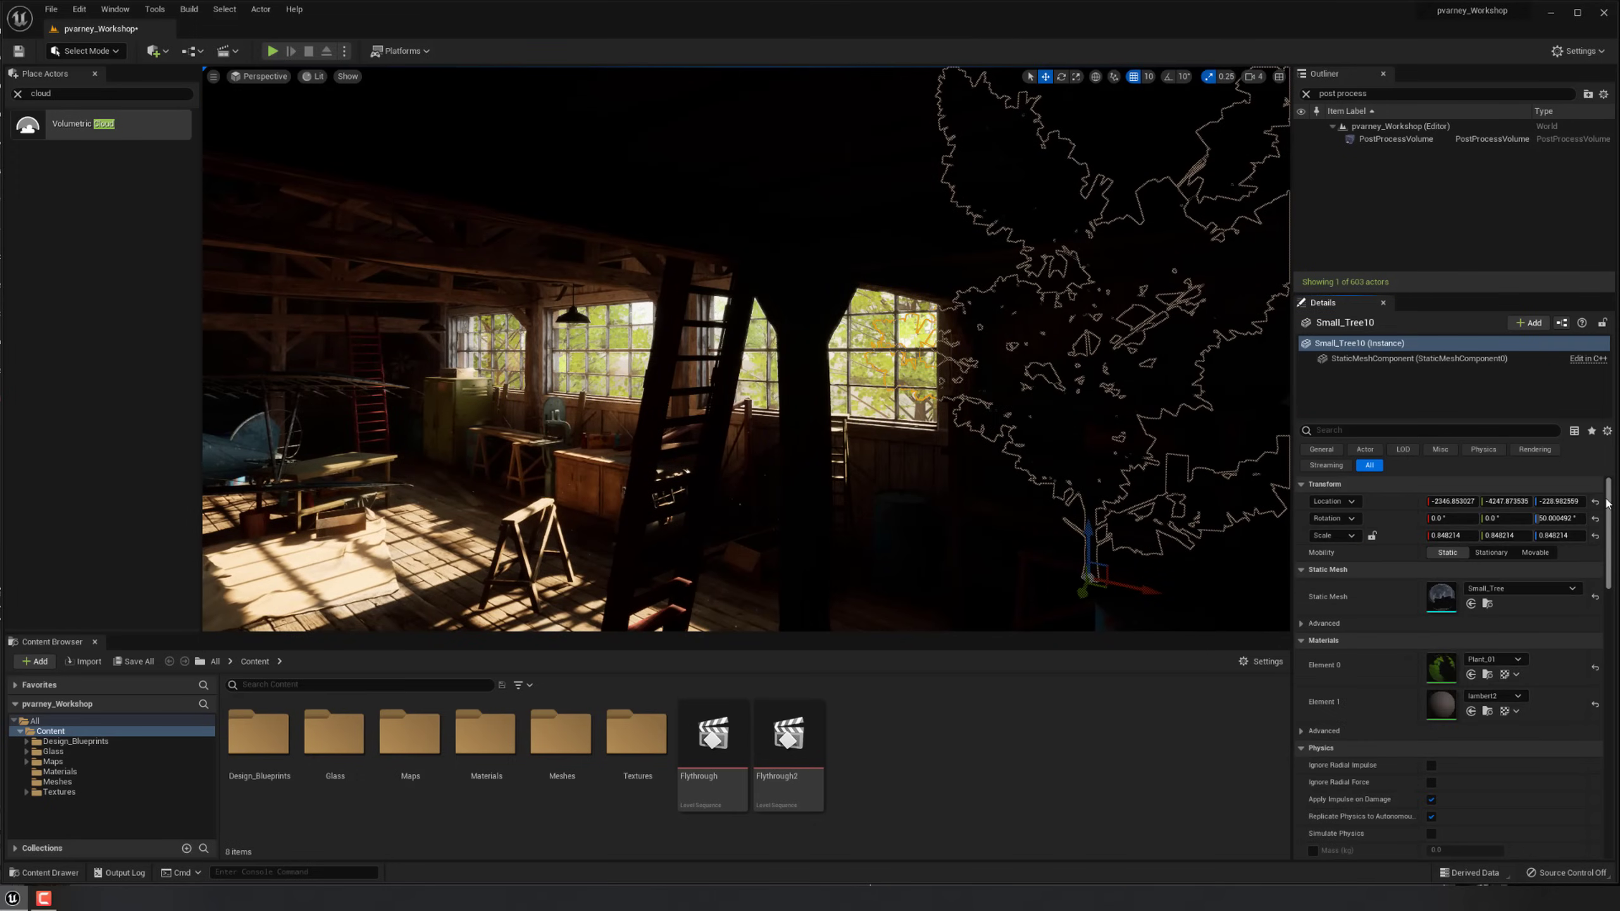
Open the tree's Plant_01 material and move the leaf color Texture Sample node away from the output node.
double_click(1442, 666)
scroll(562, 622, "down", 4)
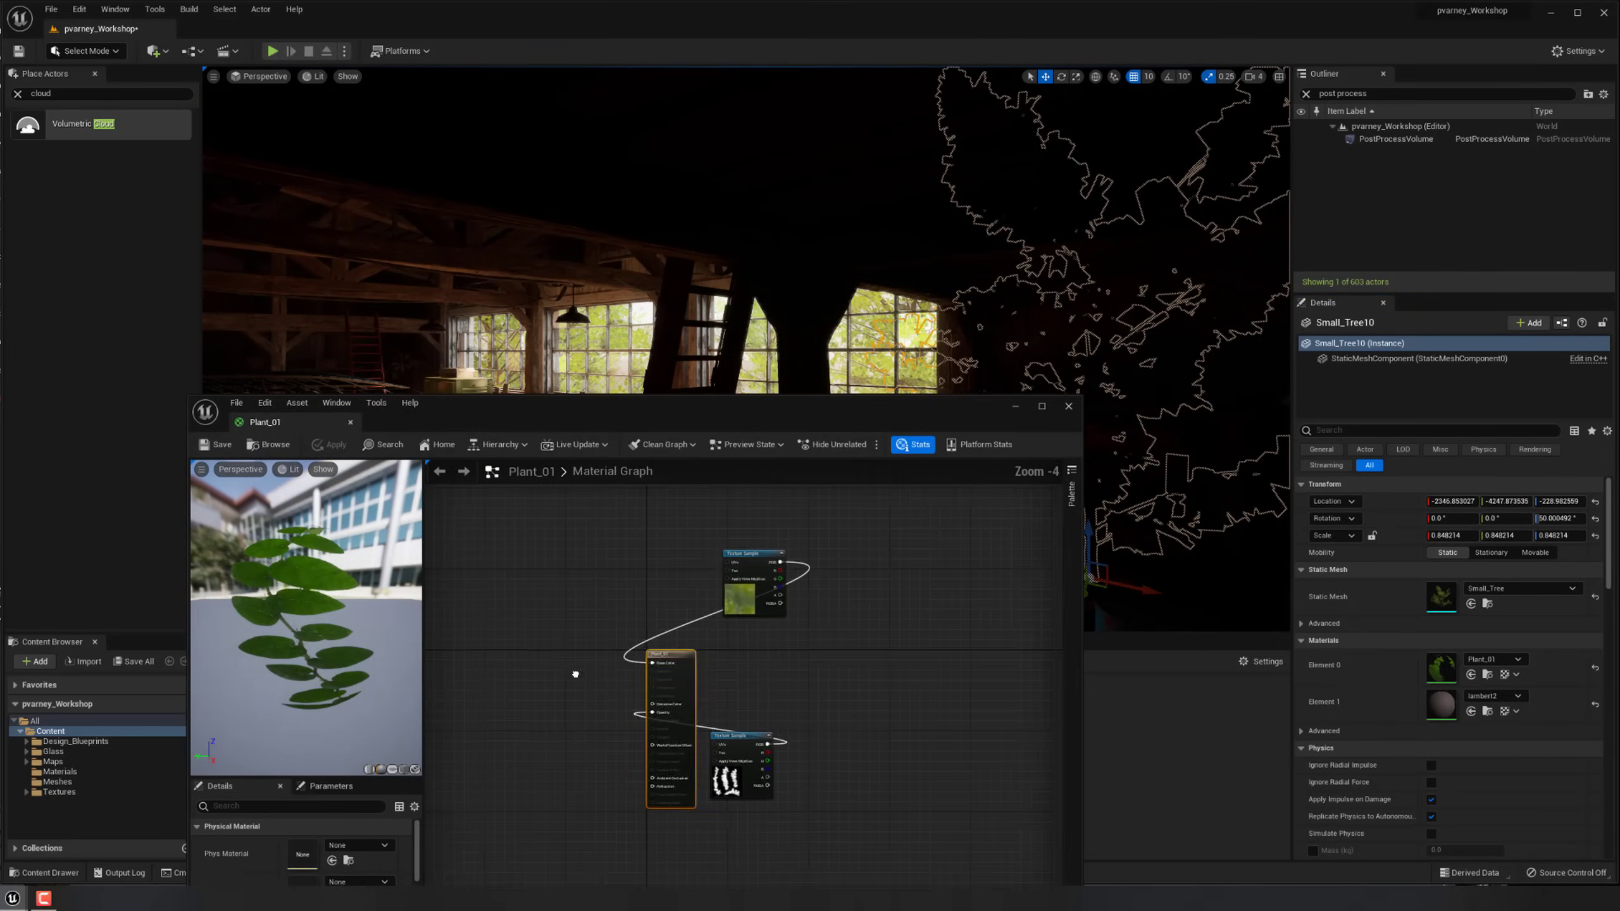
left_click_drag(746, 591, 457, 559)
scroll(450, 606, "up", 4)
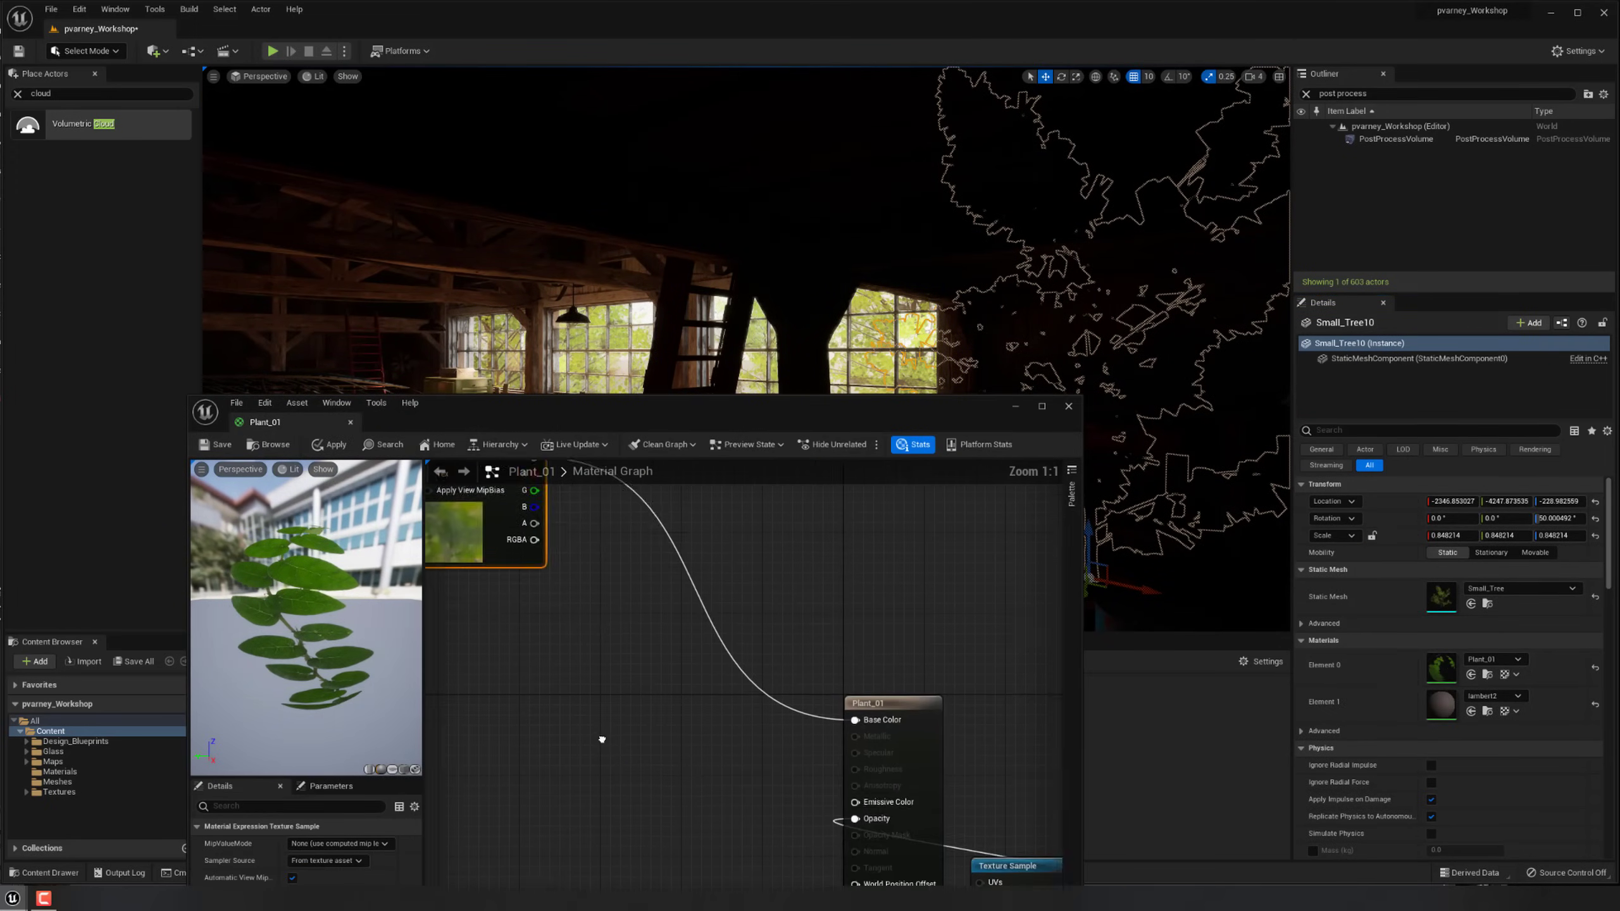
Add a SpeedTreeColorVariation node to the Plant_01 graph and feed the leaf texture's RGB into its BaseColor input.
right_click(616, 704)
type("speed")
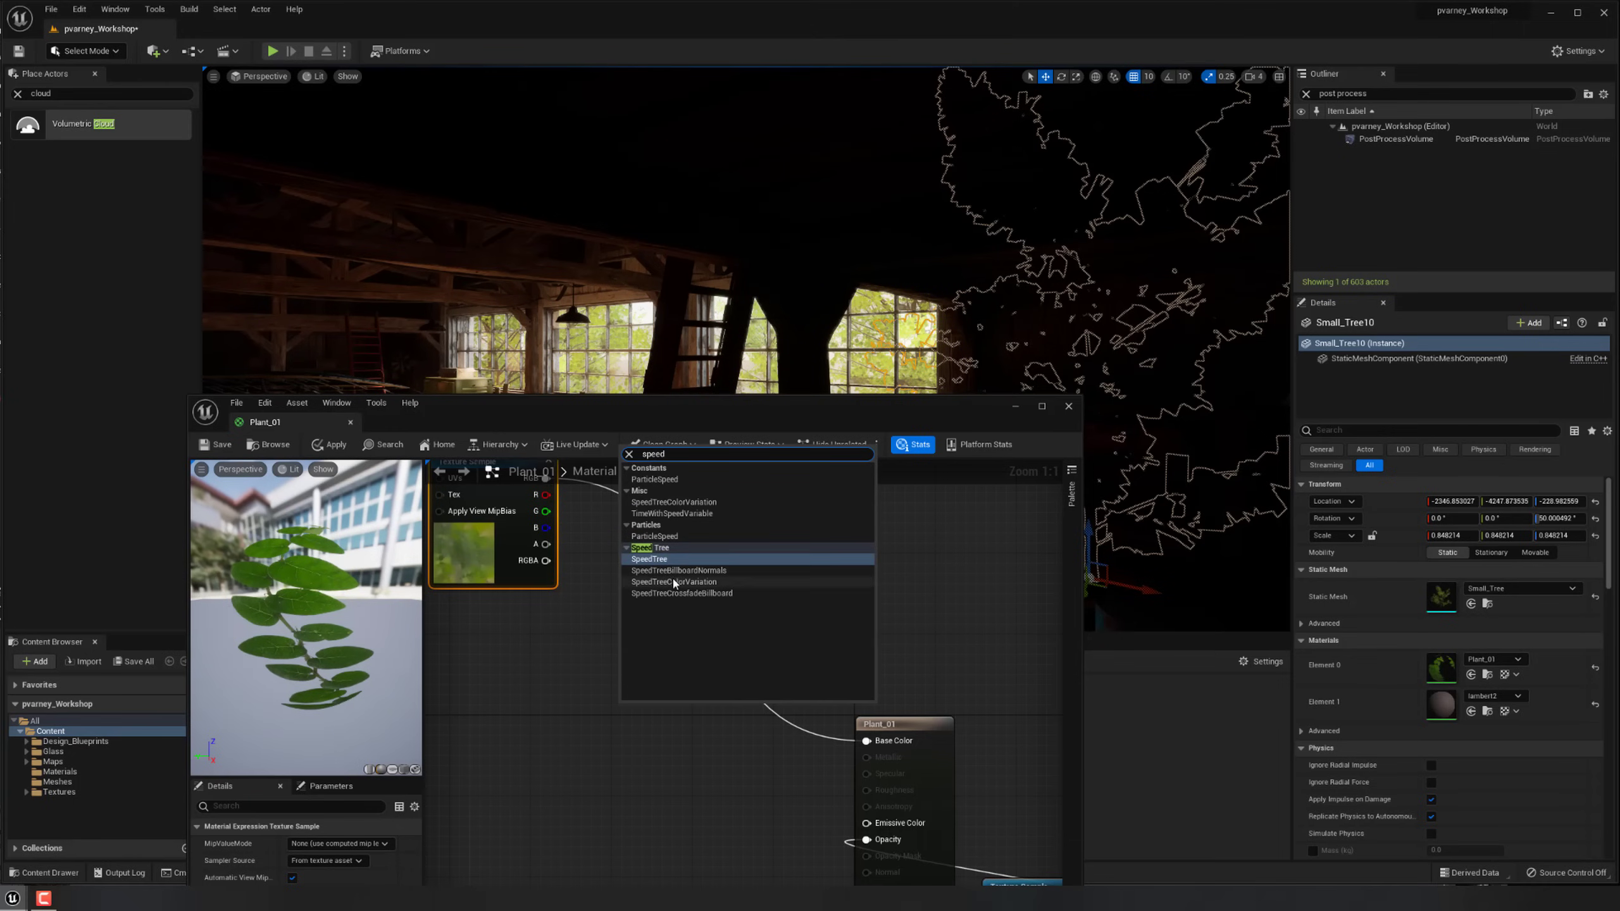
left_click(674, 581)
left_click_drag(563, 498, 775, 619)
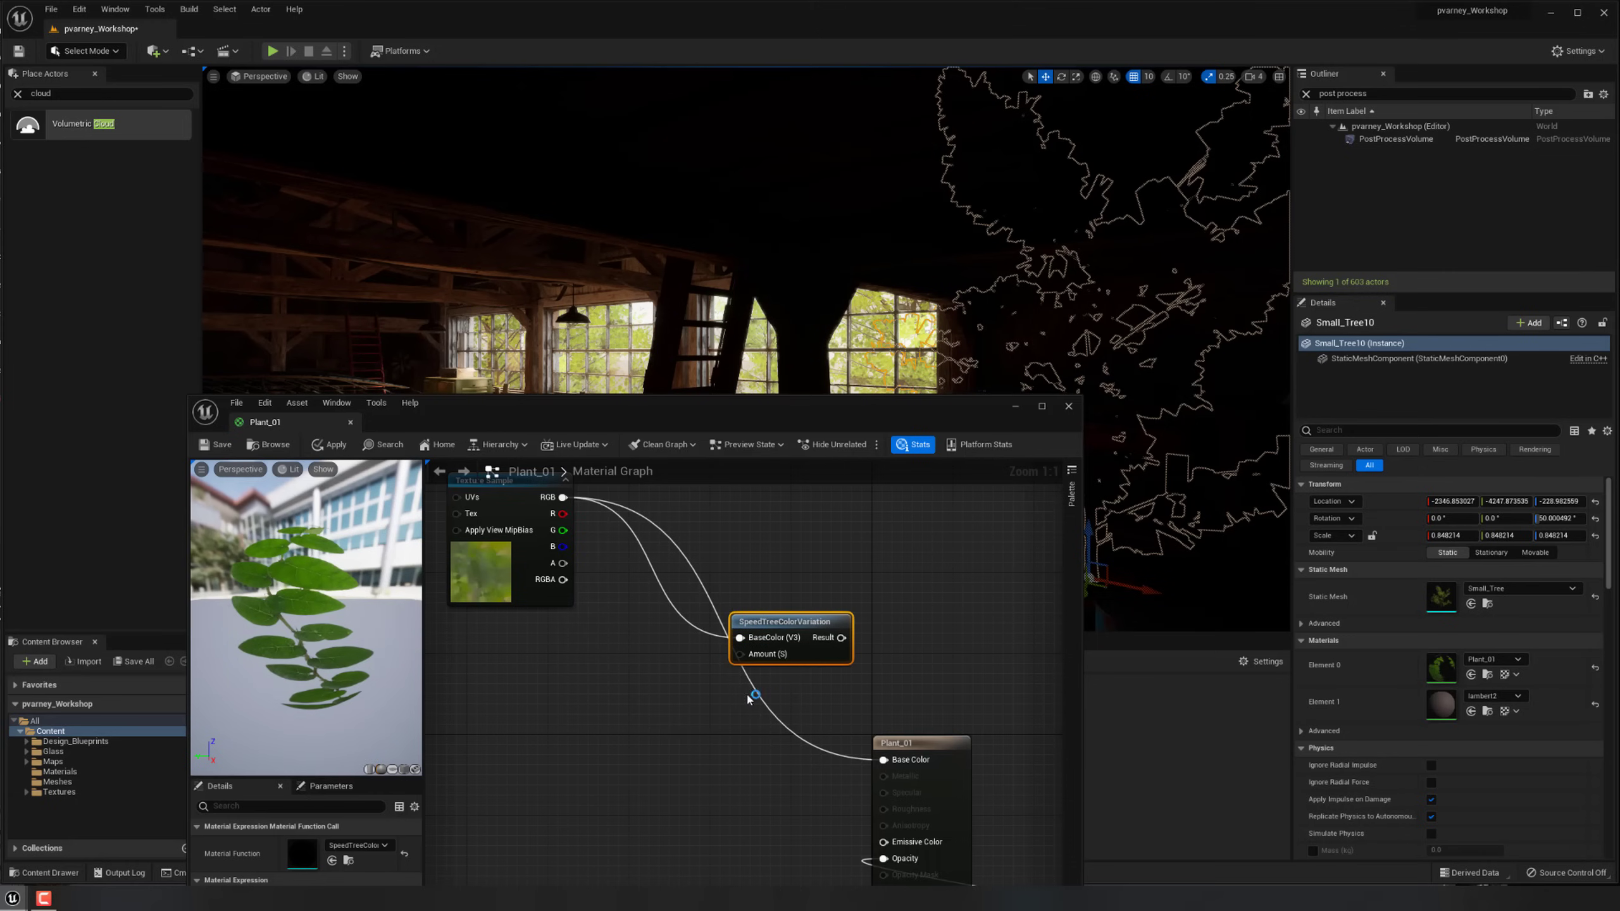
Add a Constant node, connect it to the color variation's Amount, and wire the variation's Result into Base Color.
right_click_drag(748, 695, 796, 666)
key("1")
left_click(614, 727)
left_click_drag(890, 609, 937, 731)
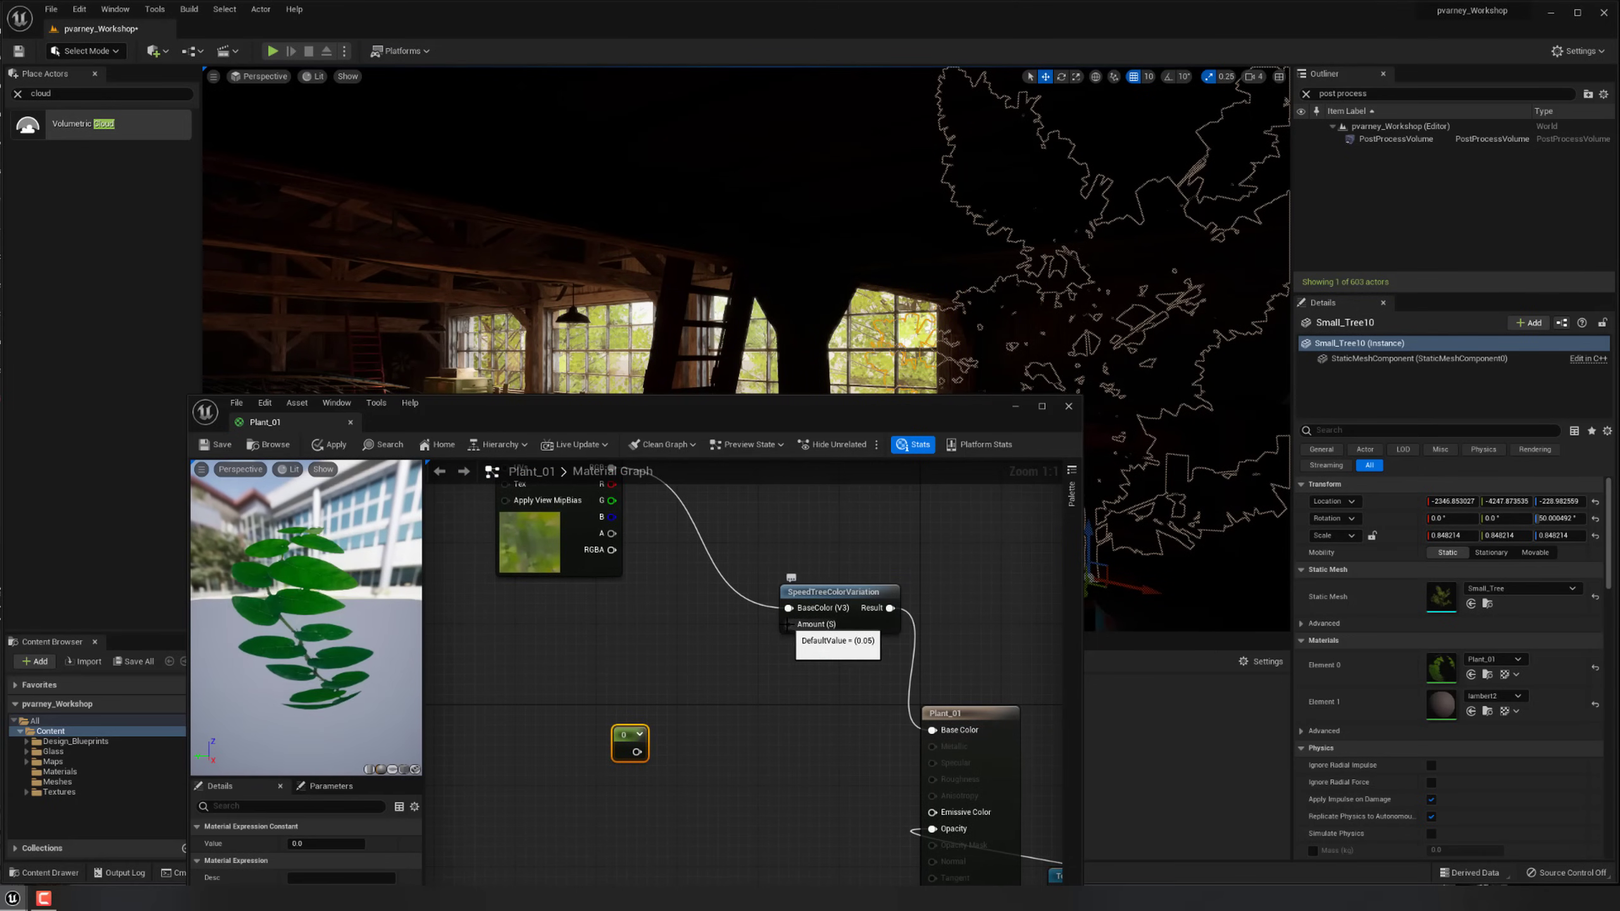
left_click_drag(789, 624, 637, 752)
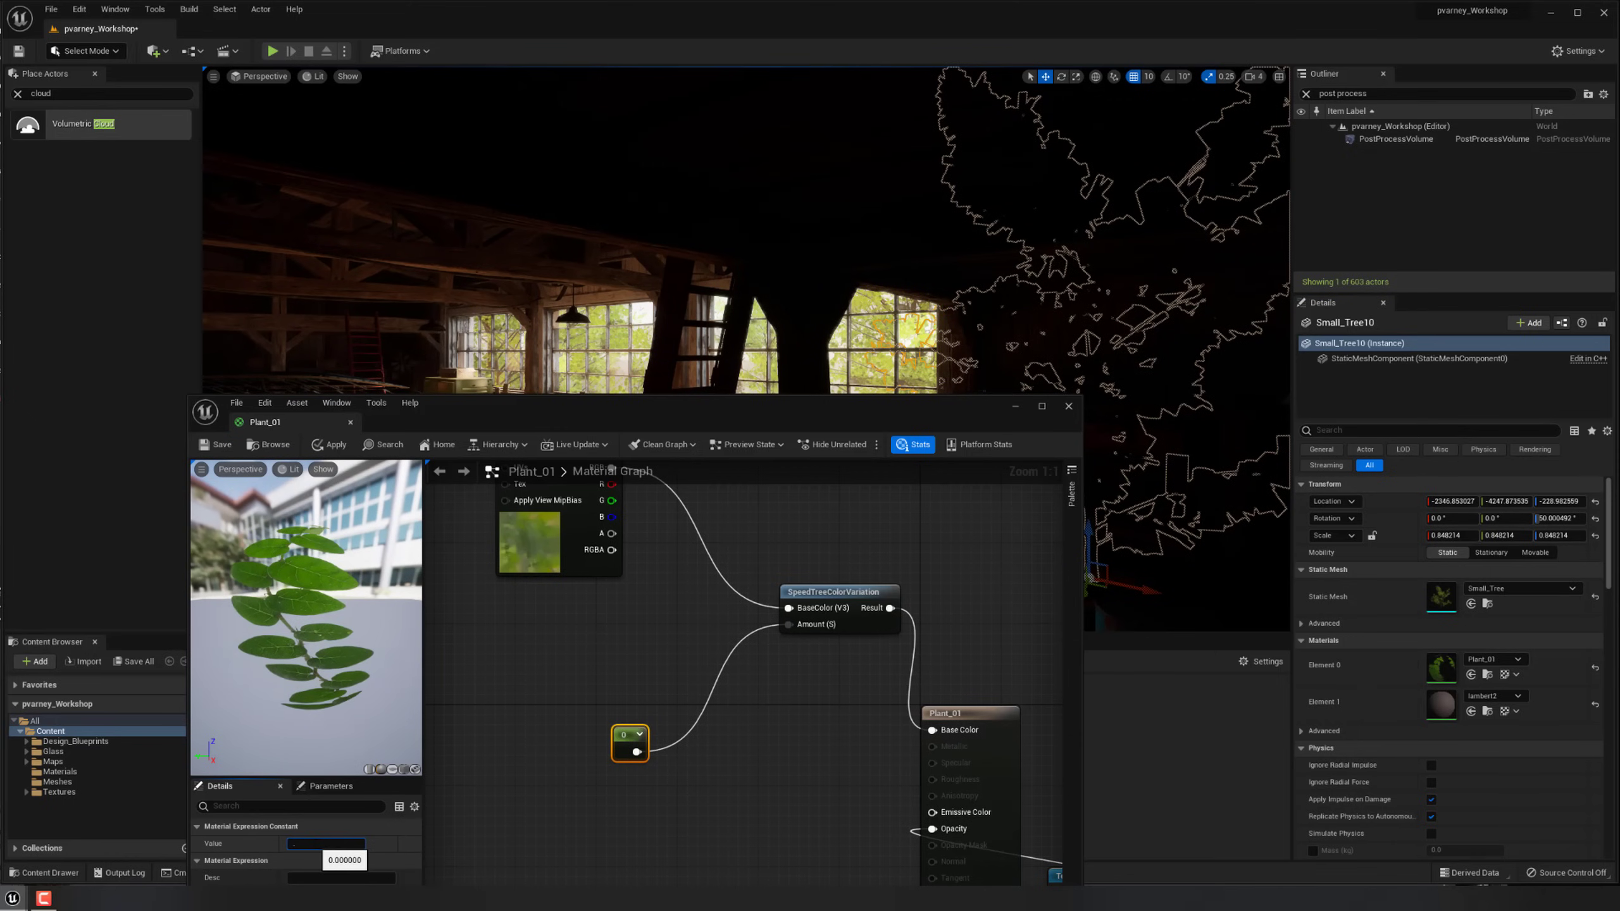
Try 0.04 and 0.288 as the color variation Amount in Plant_01, saving the material and checking the trees through the windows.
type(".04")
key("Return")
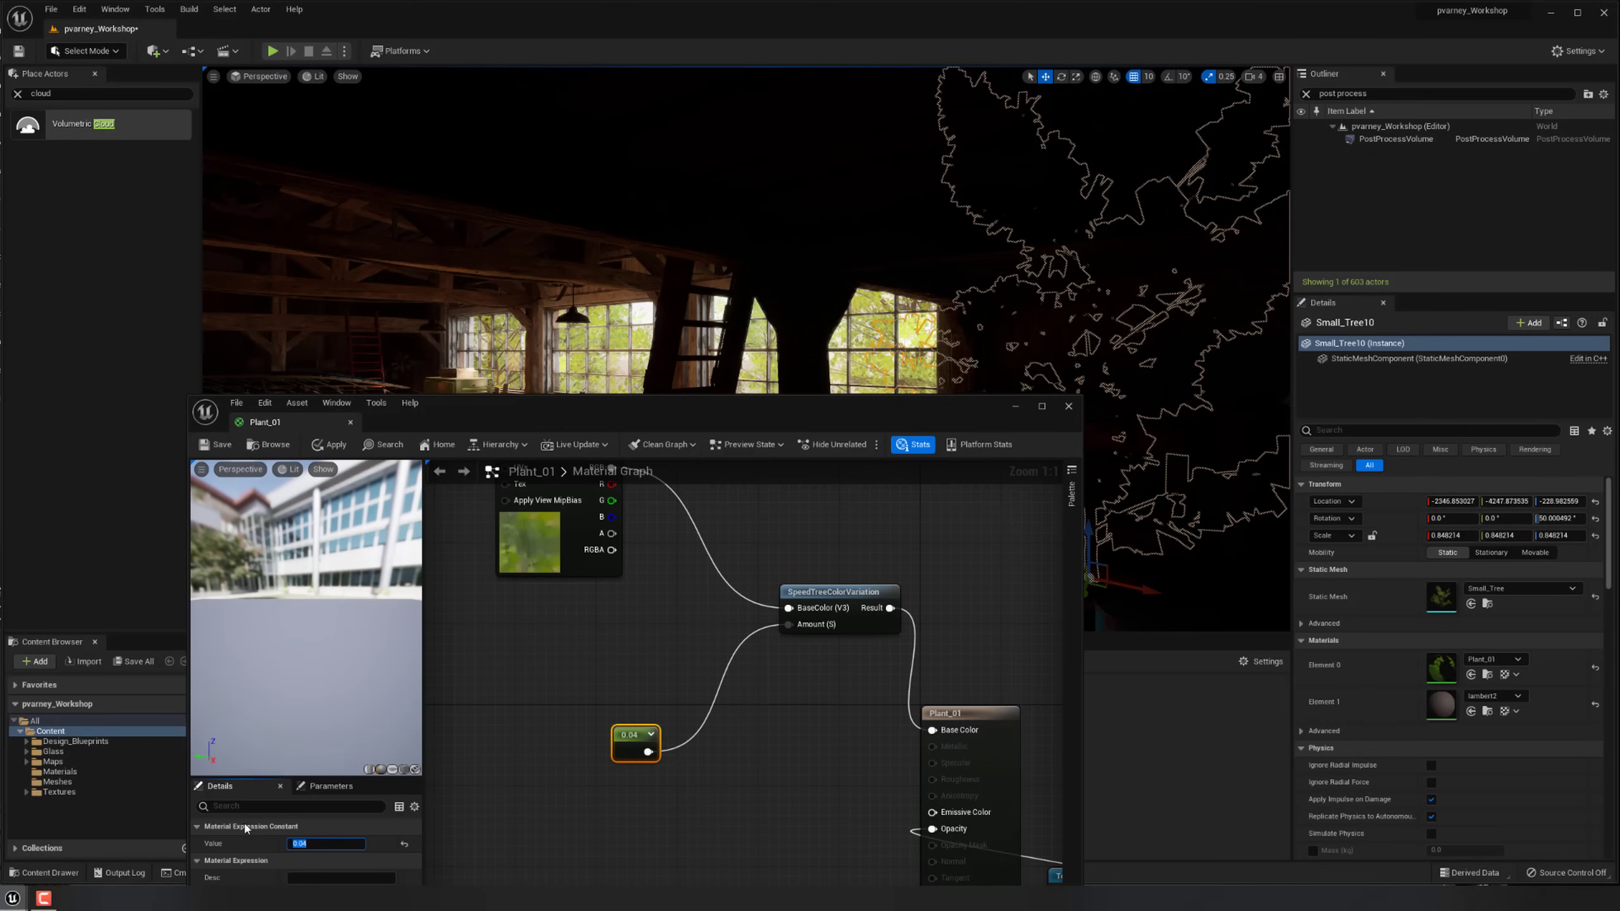
left_click(216, 445)
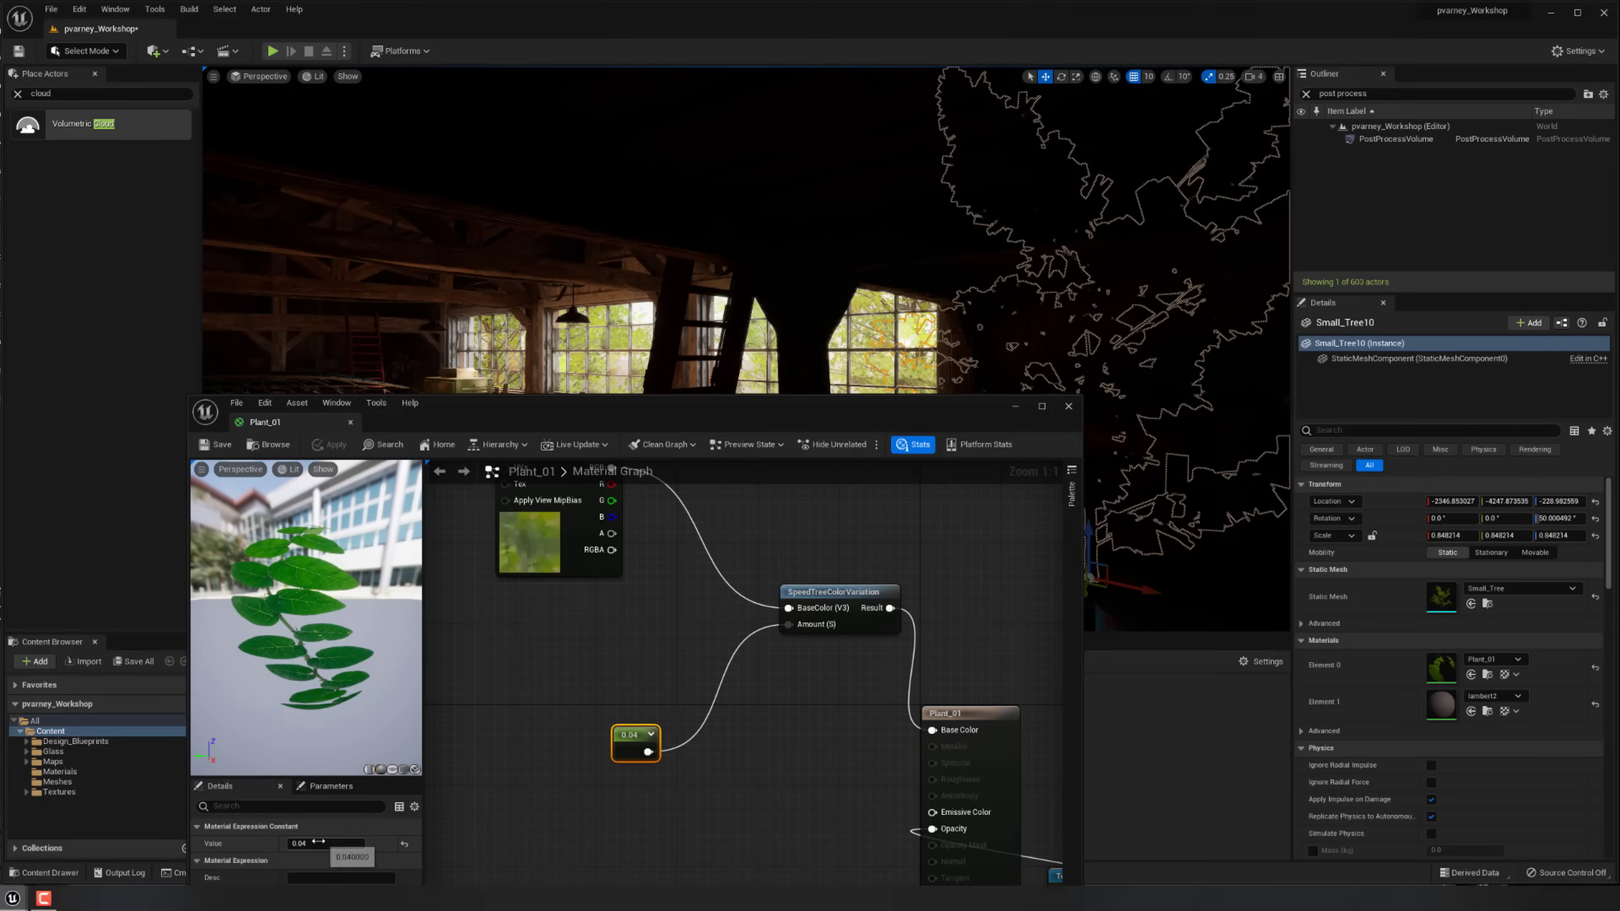
key("Return")
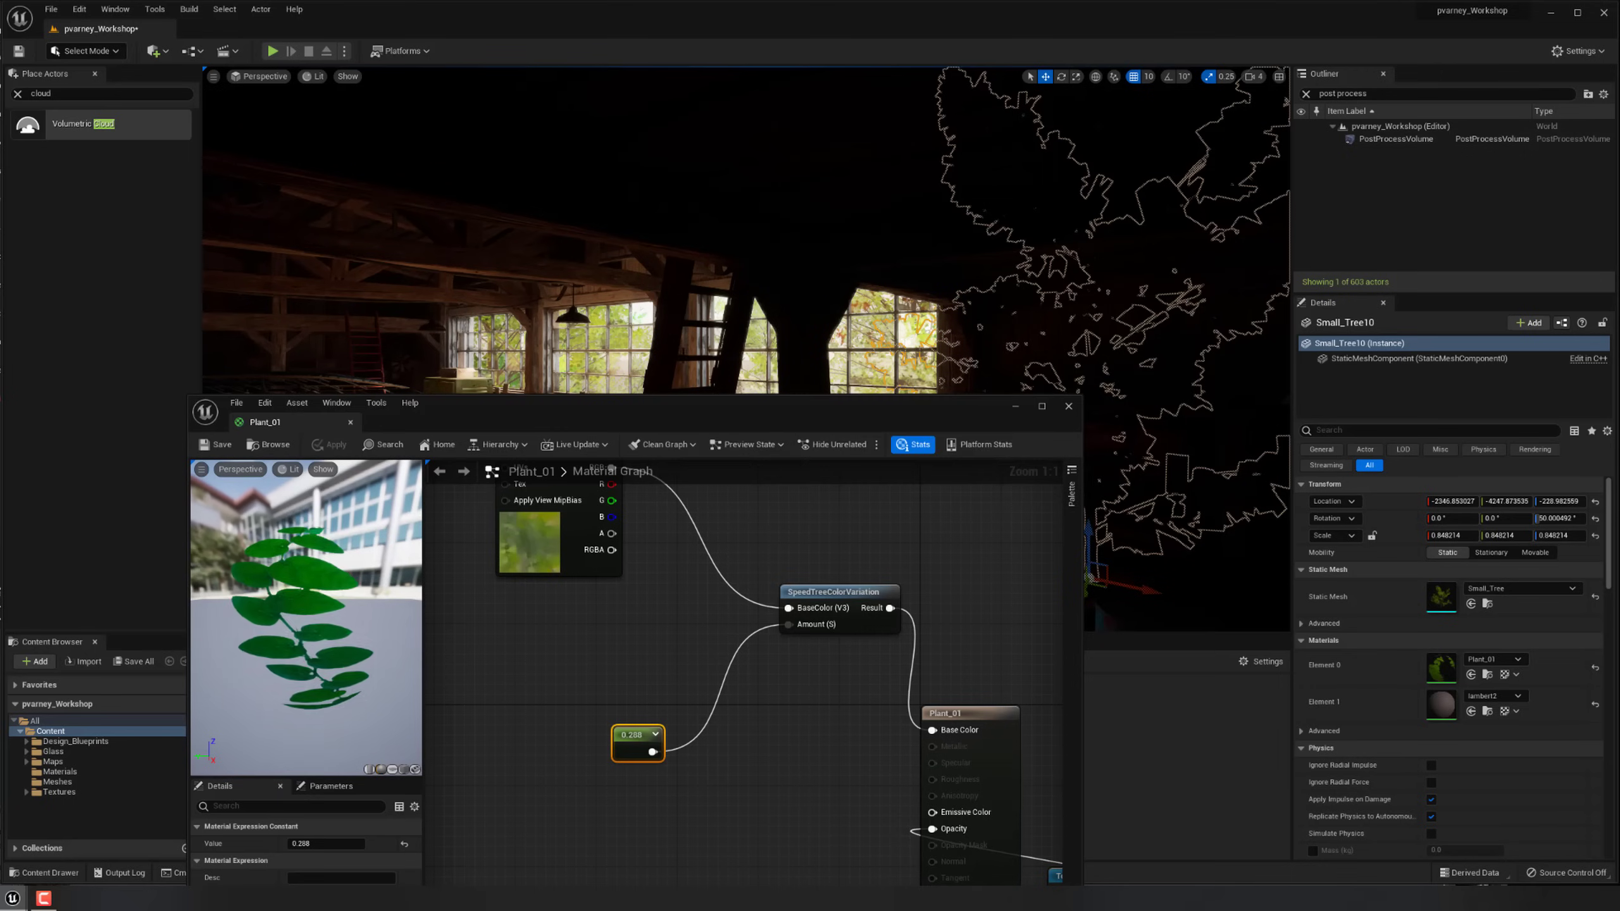
key("w")
right_click_drag(741, 347, 740, 348)
key("s")
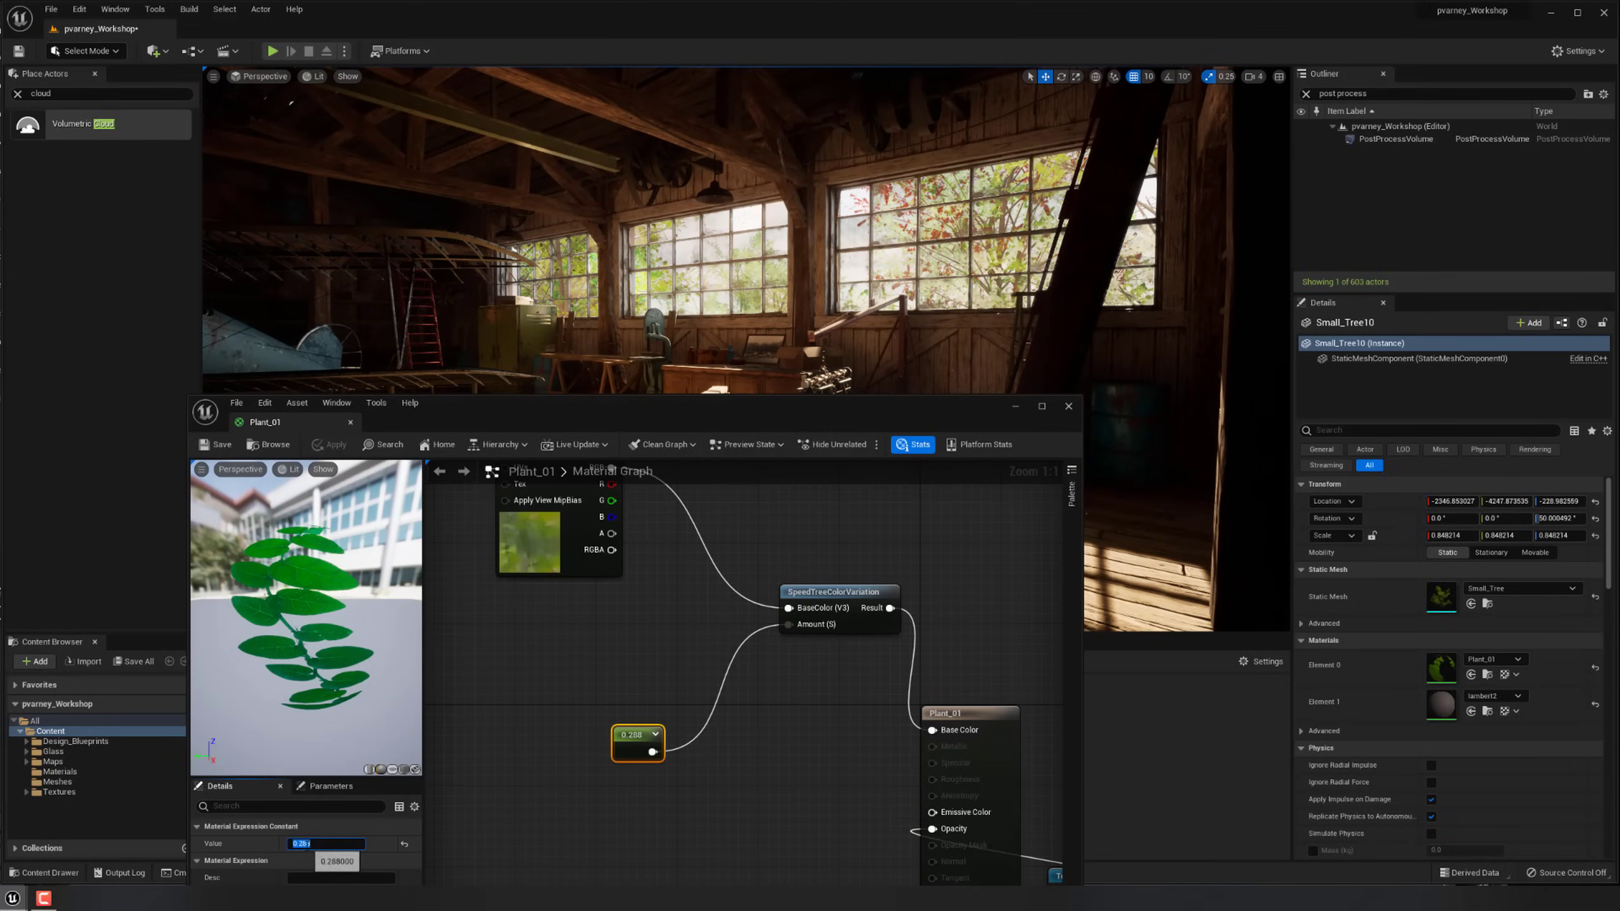
Set the Constant feeding the color variation's Amount to 0.05 and close the Plant_01 material.
type("0.05")
key("Return")
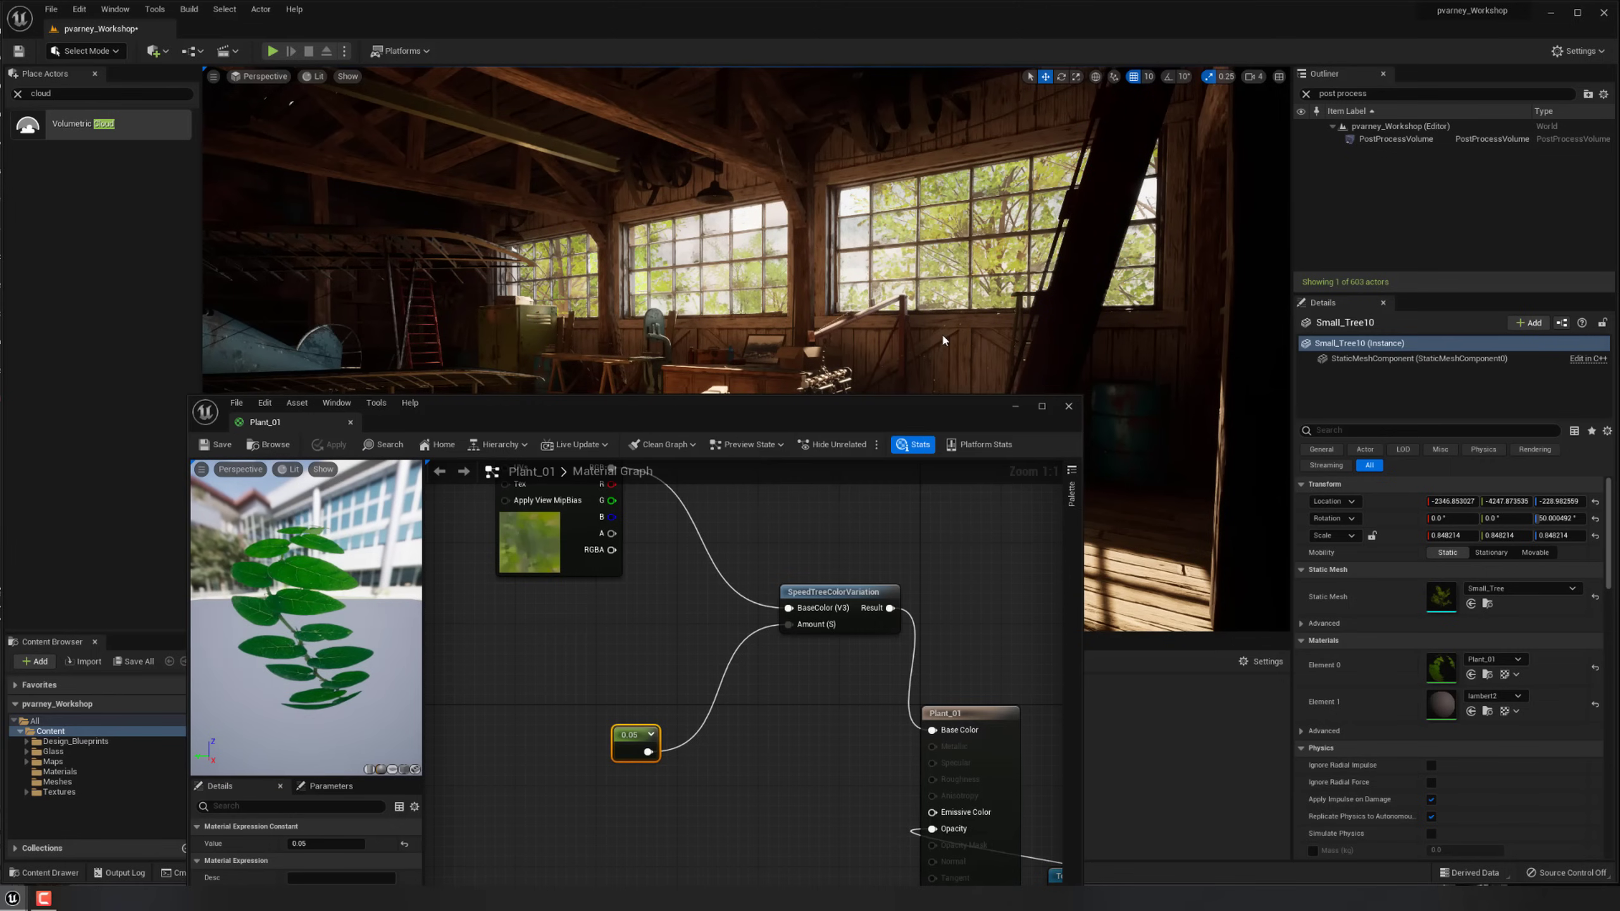
left_click(1069, 407)
Switch the viewport to Unlit and frame the leaning ladder and the windows behind it.
key("w")
mouse_move(847, 416)
right_mouse_down()
mouse_move(944, 383)
mouse_move(855, 395)
mouse_move(874, 398)
right_mouse_up()
key("s")
left_click(313, 76)
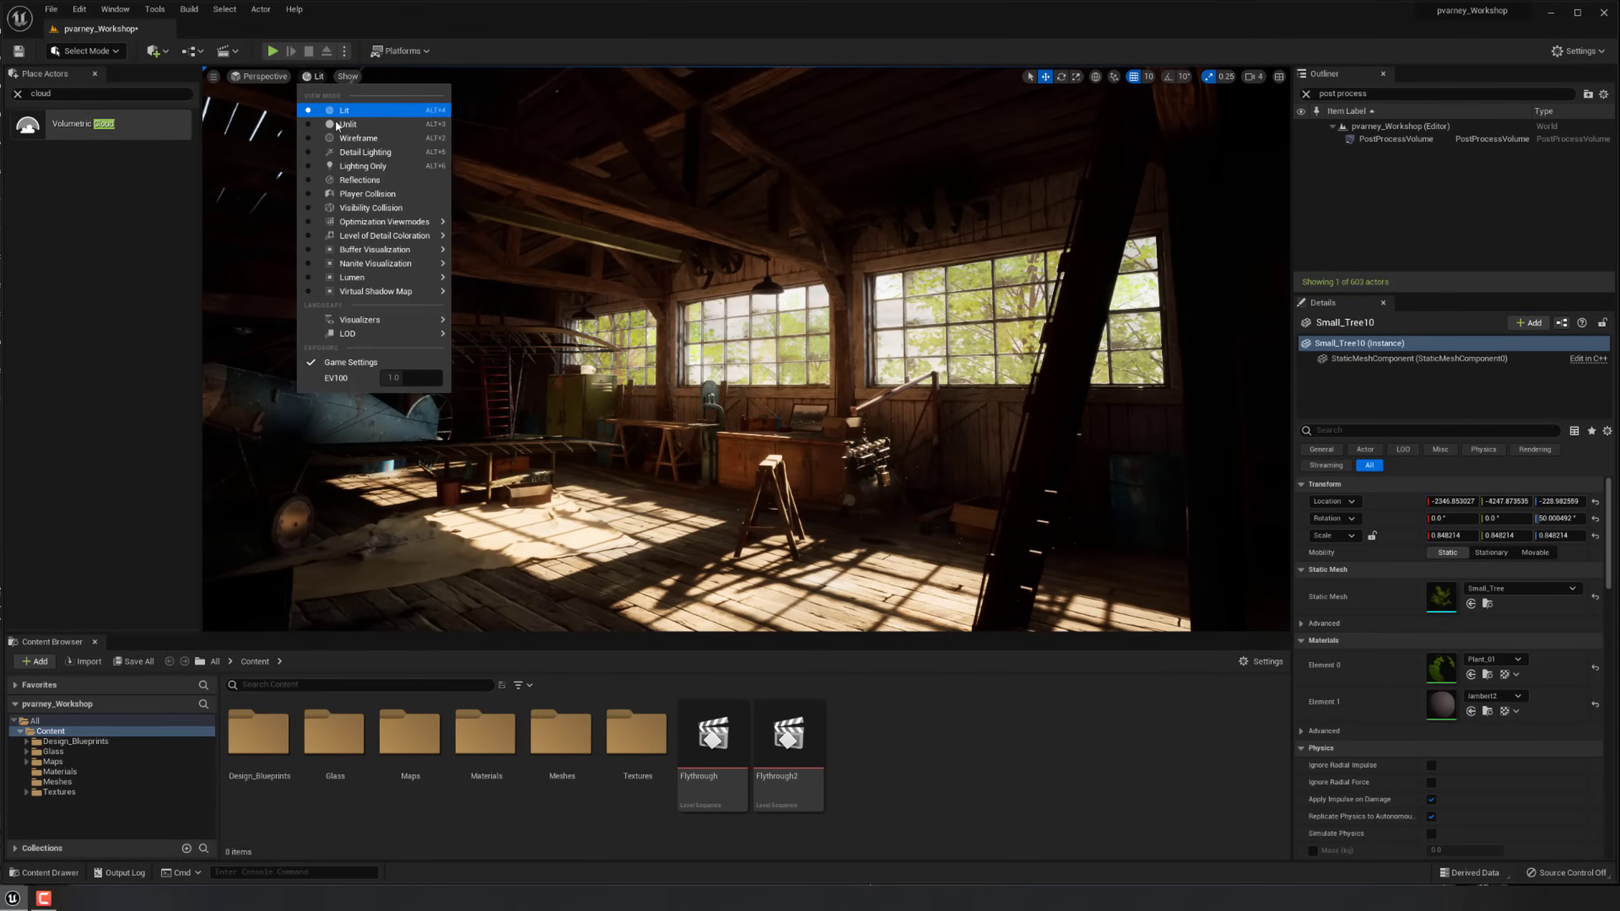
left_click(332, 110)
key("s")
right_click_drag(671, 328, 638, 330)
key("w")
key("d")
right_click_drag(746, 322, 762, 320)
Select the leaning red ladder, inspect the texture nodes in its M_RedWood material graph, and close the material.
left_click(791, 383)
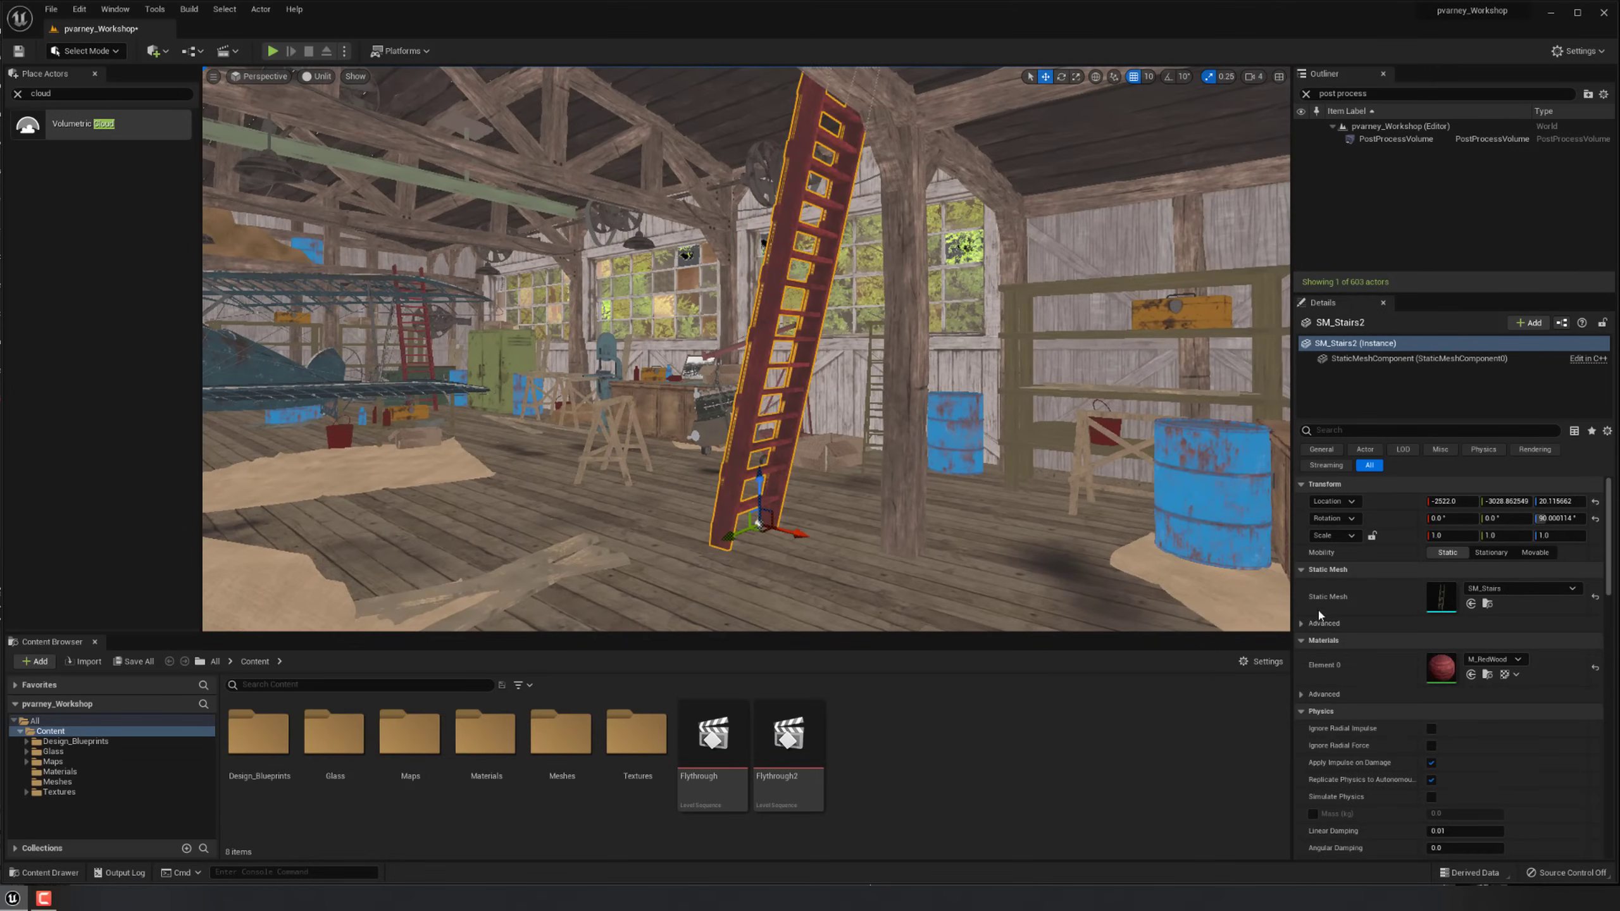
double_click(1441, 668)
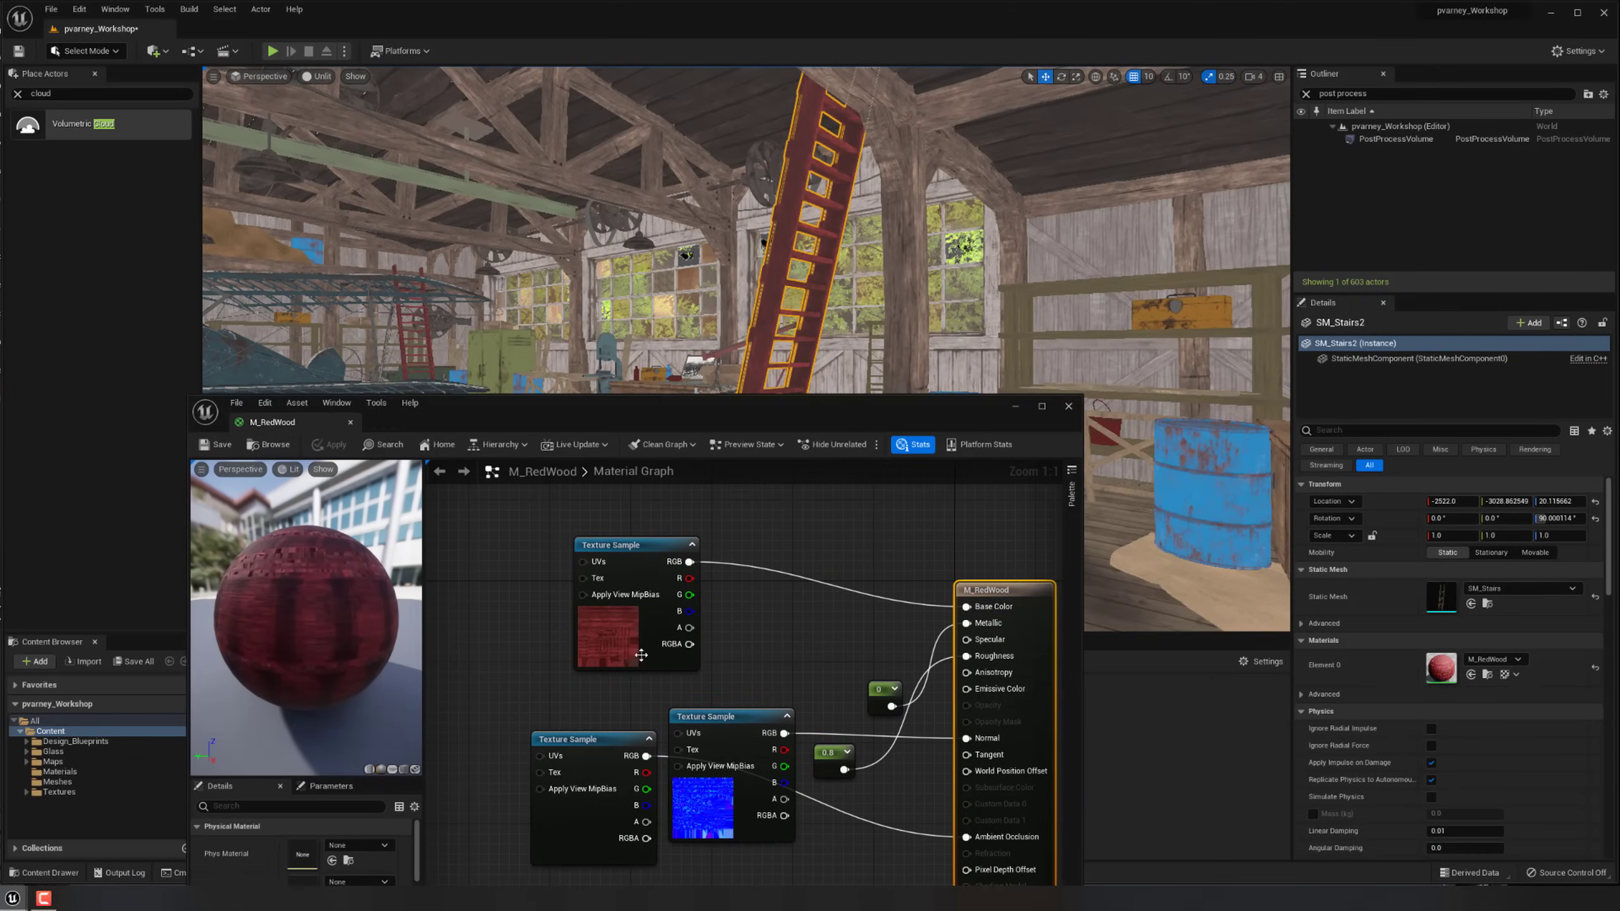
right_click_drag(798, 513, 792, 543)
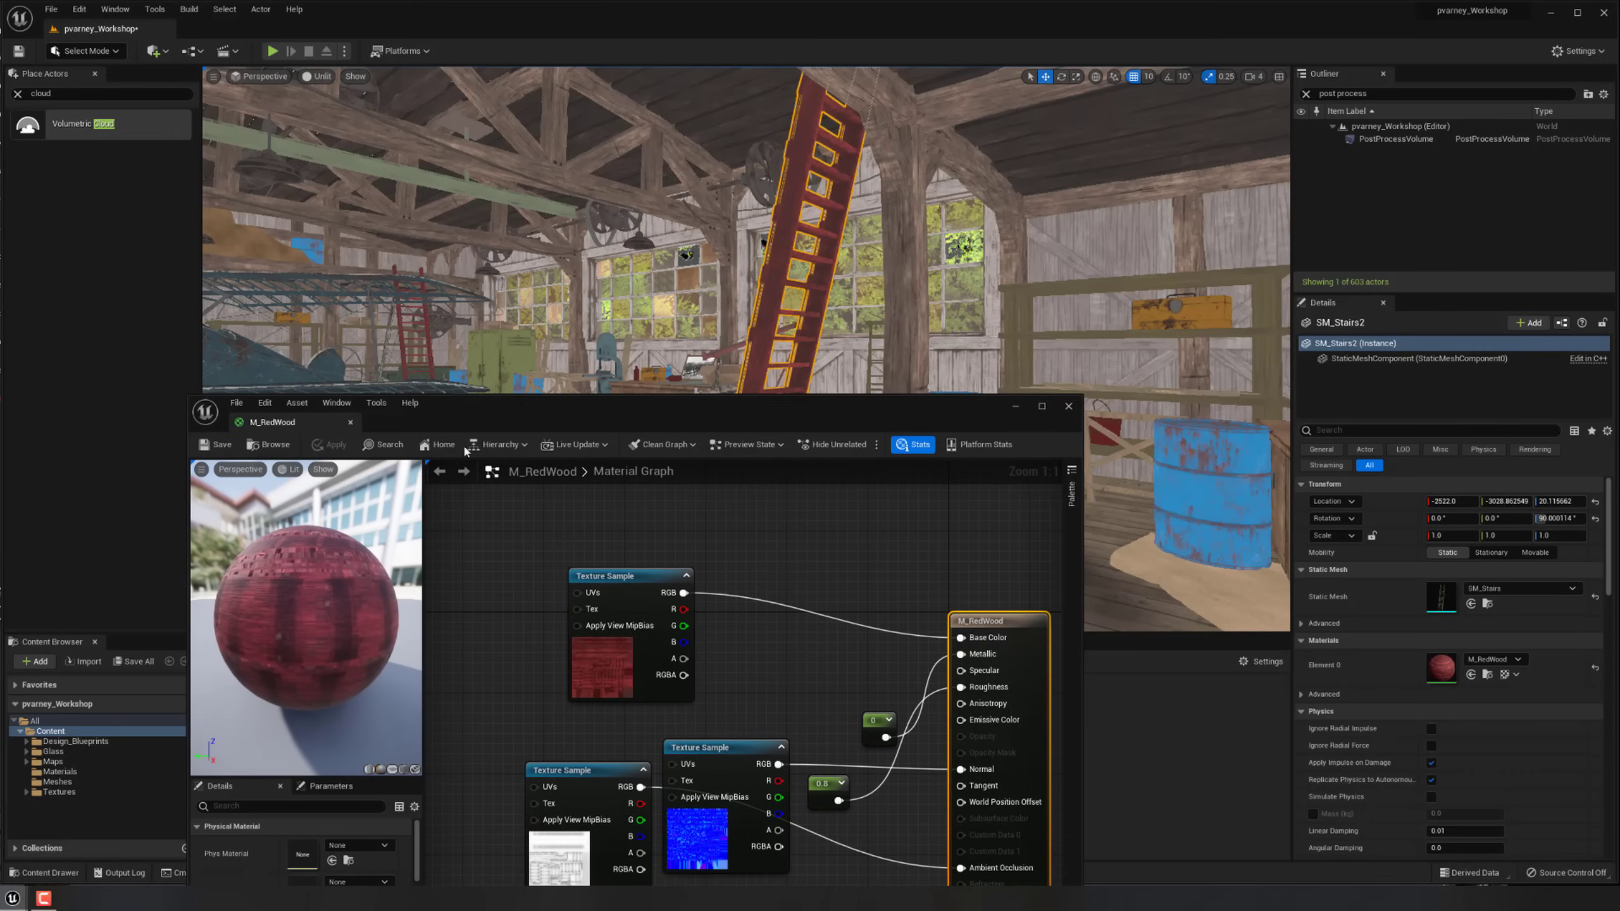
left_click(1068, 407)
Examine the base colors of the floor, airplane, props and cloth around the workshop in the Unlit view.
key("g")
right_click_drag(892, 399, 805, 448)
key("g")
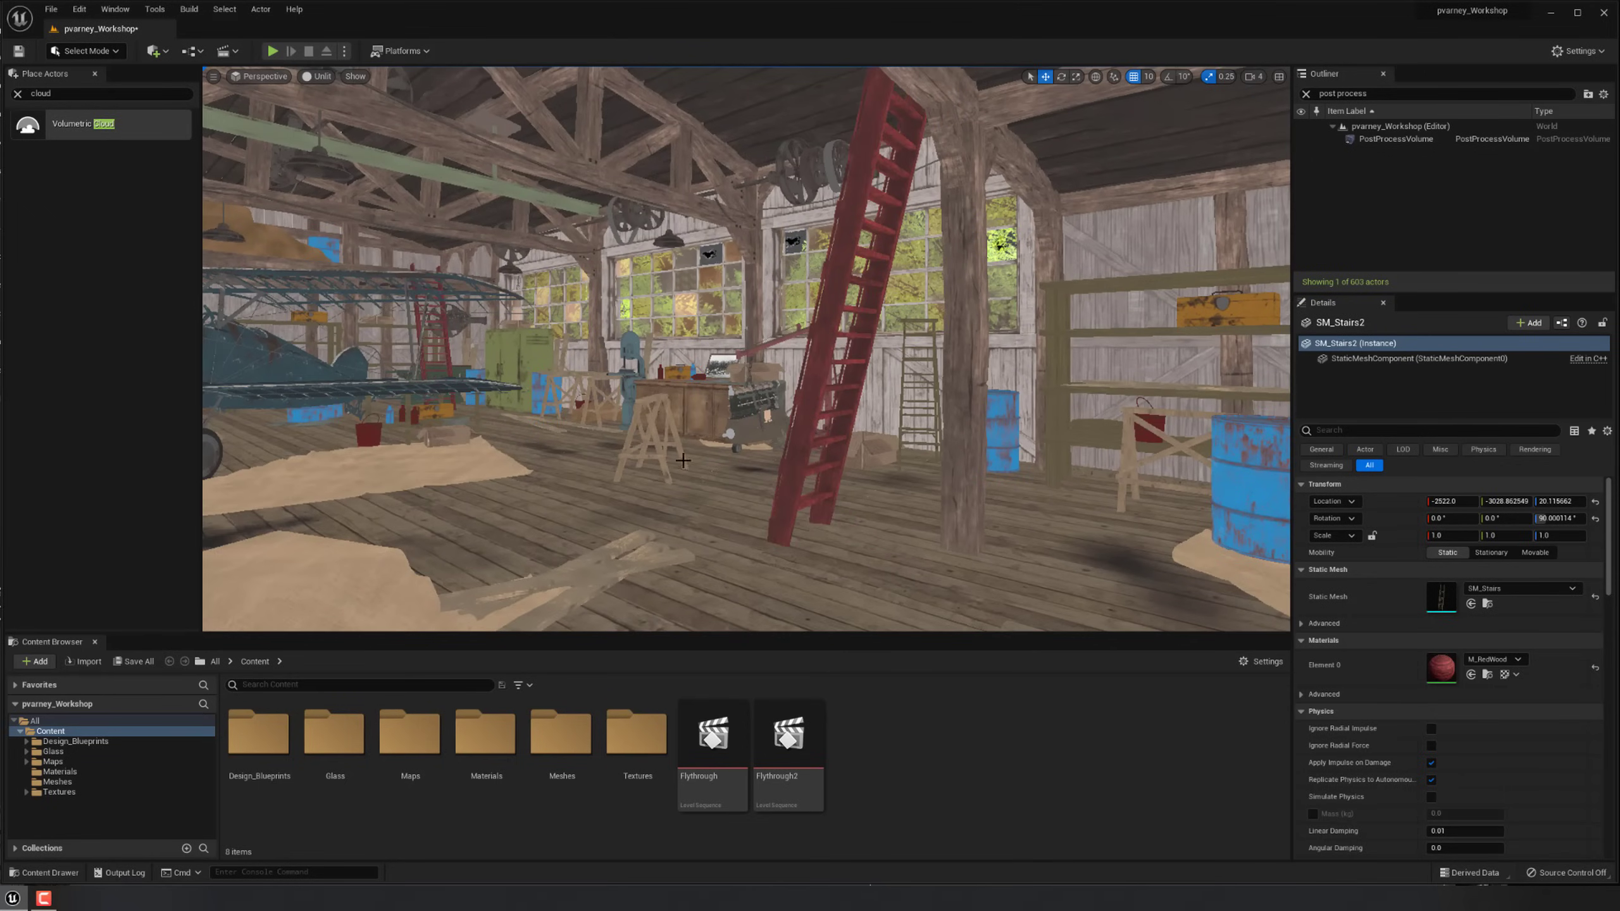
right_click_drag(805, 448, 549, 451)
key("g")
key("g")
left_click(716, 451)
right_click_drag(716, 452, 638, 451)
left_click(745, 454)
key("g")
Switch the viewport to Detail Lighting and examine how light falls across the workshop floor and props.
left_click(319, 79)
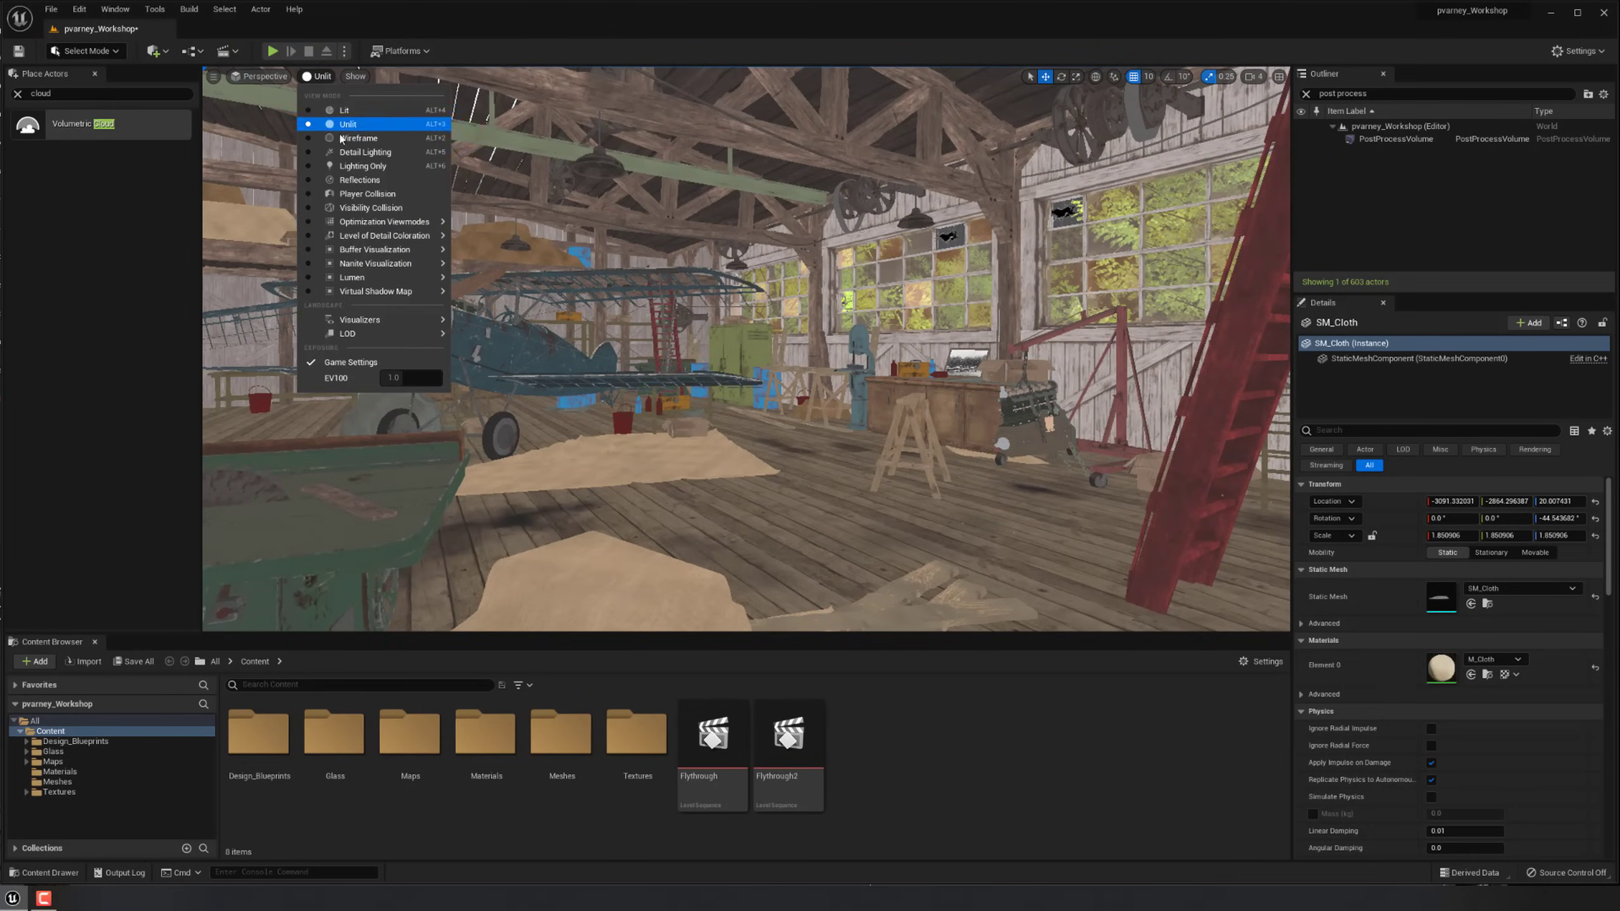
left_click(351, 153)
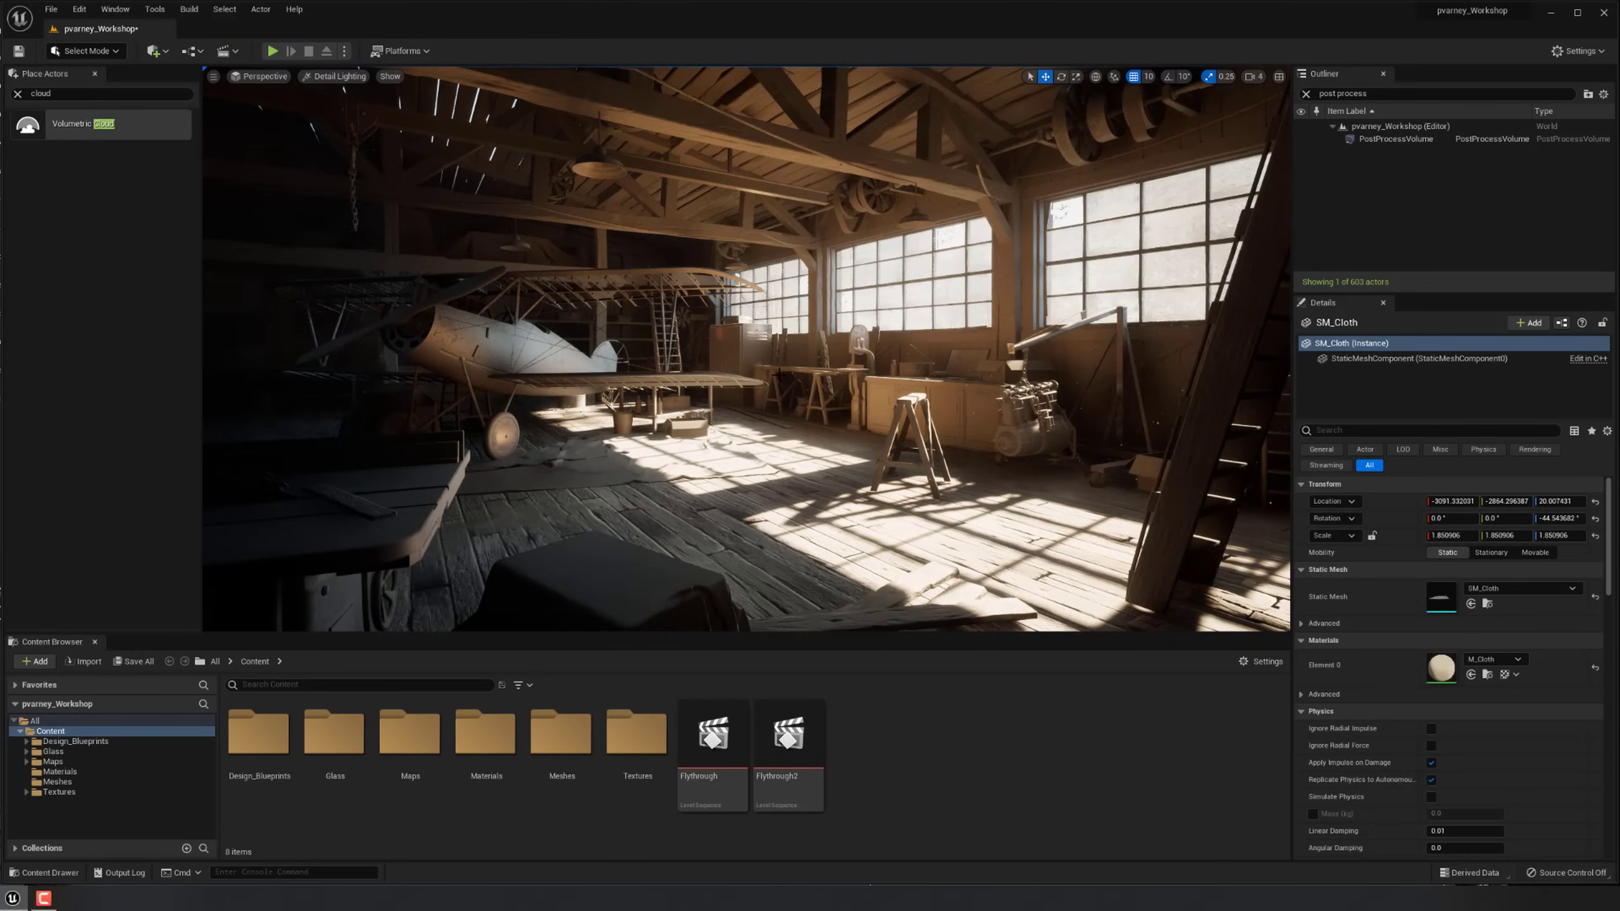
left_click(842, 398)
right_click_drag(832, 406, 852, 394)
key("w")
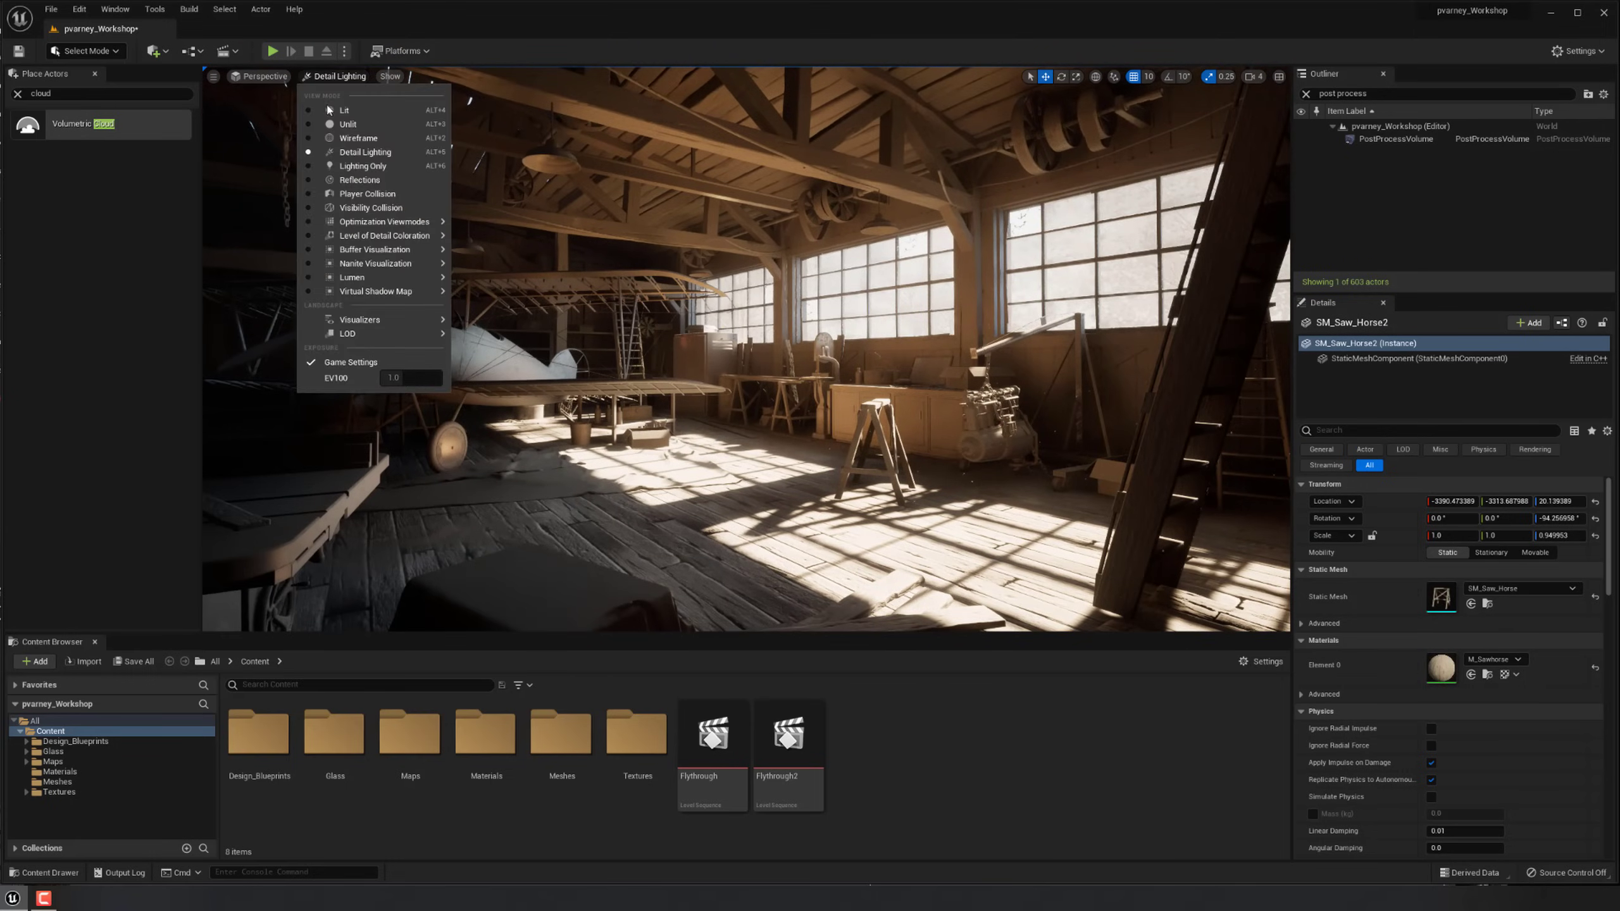
Return the viewport to Lit and examine the fully lit workshop, including the dark area around the airplane and workbench.
left_click(343, 109)
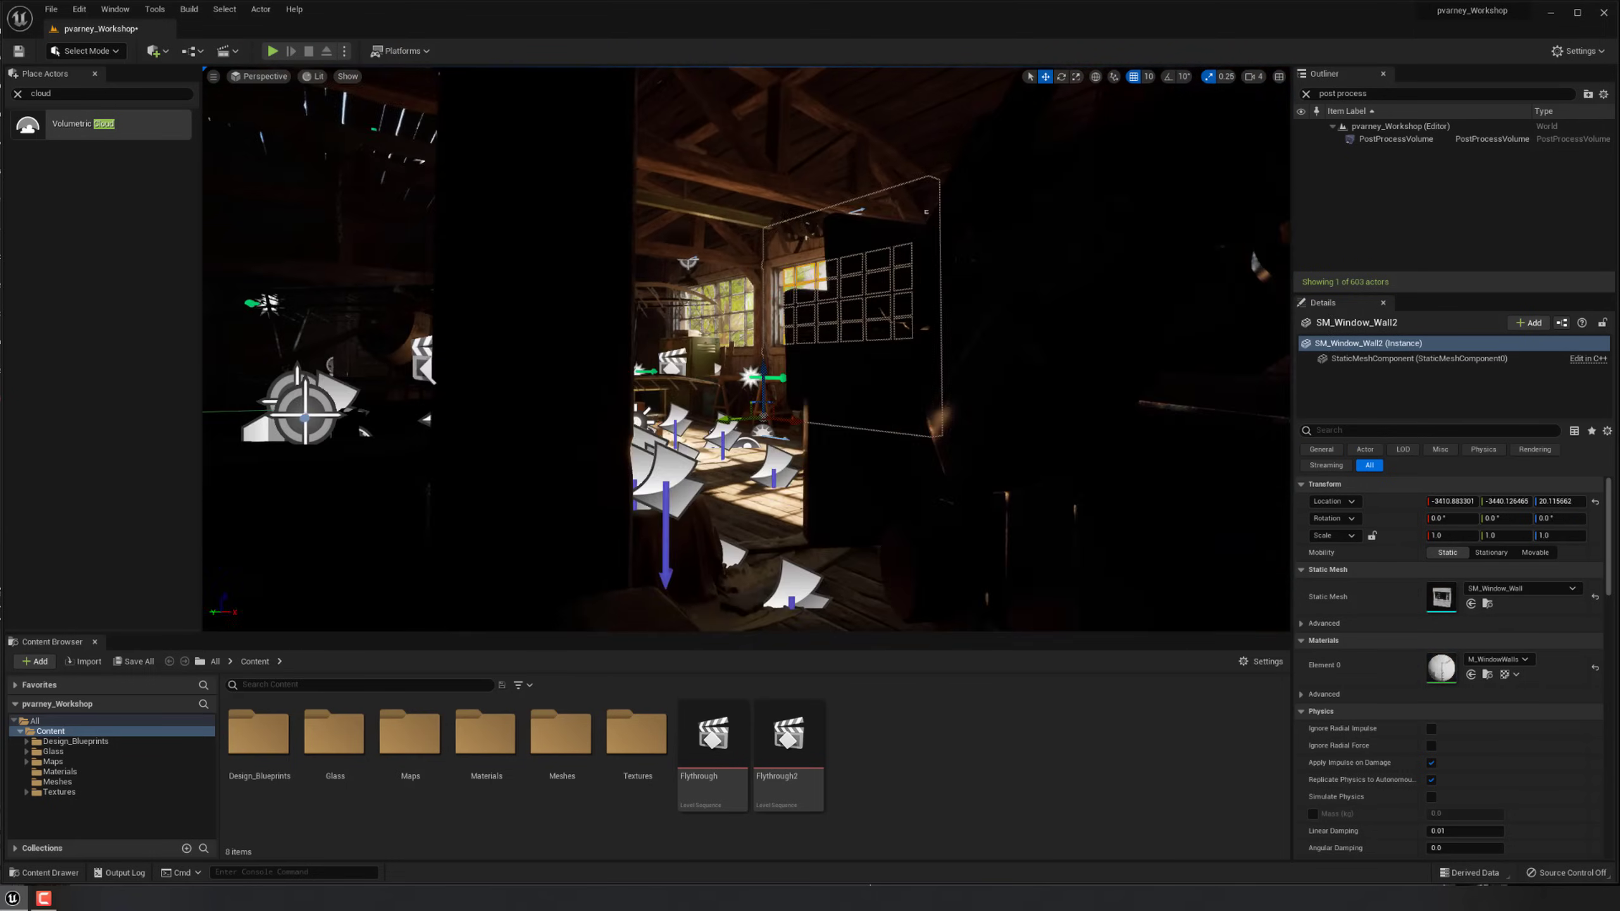
right_click_drag(865, 415, 856, 414)
left_click(857, 415)
left_click(729, 494)
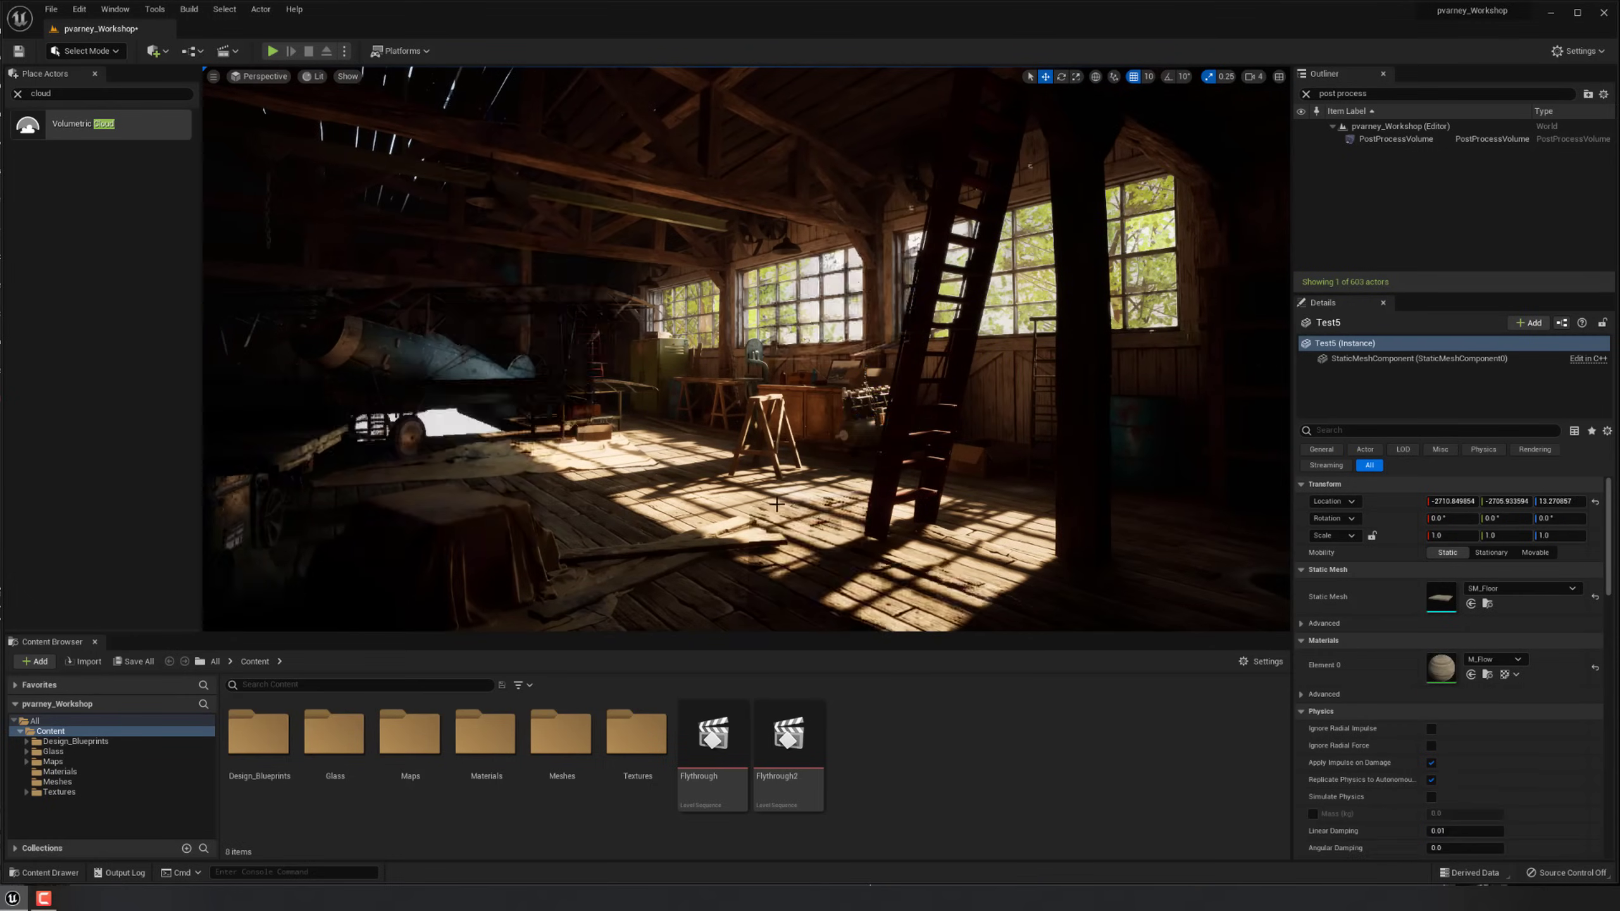
right_click_drag(729, 494, 1216, 494)
key("w")
key("w")
key("s")
right_click_drag(722, 462, 581, 452)
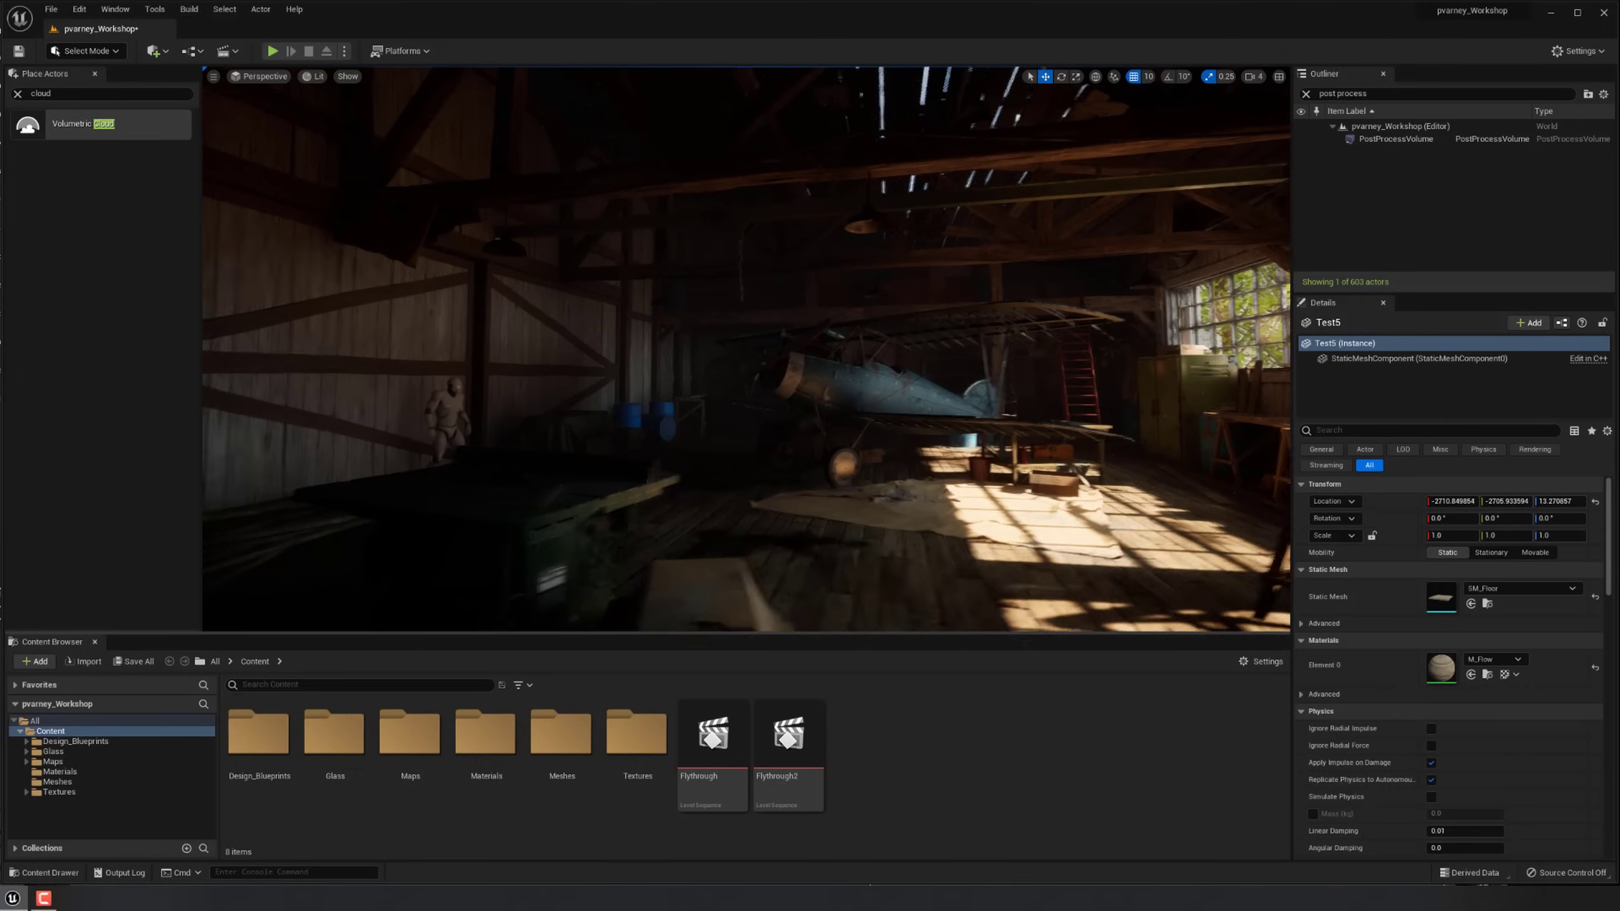
middle_click_drag(581, 453, 536, 464)
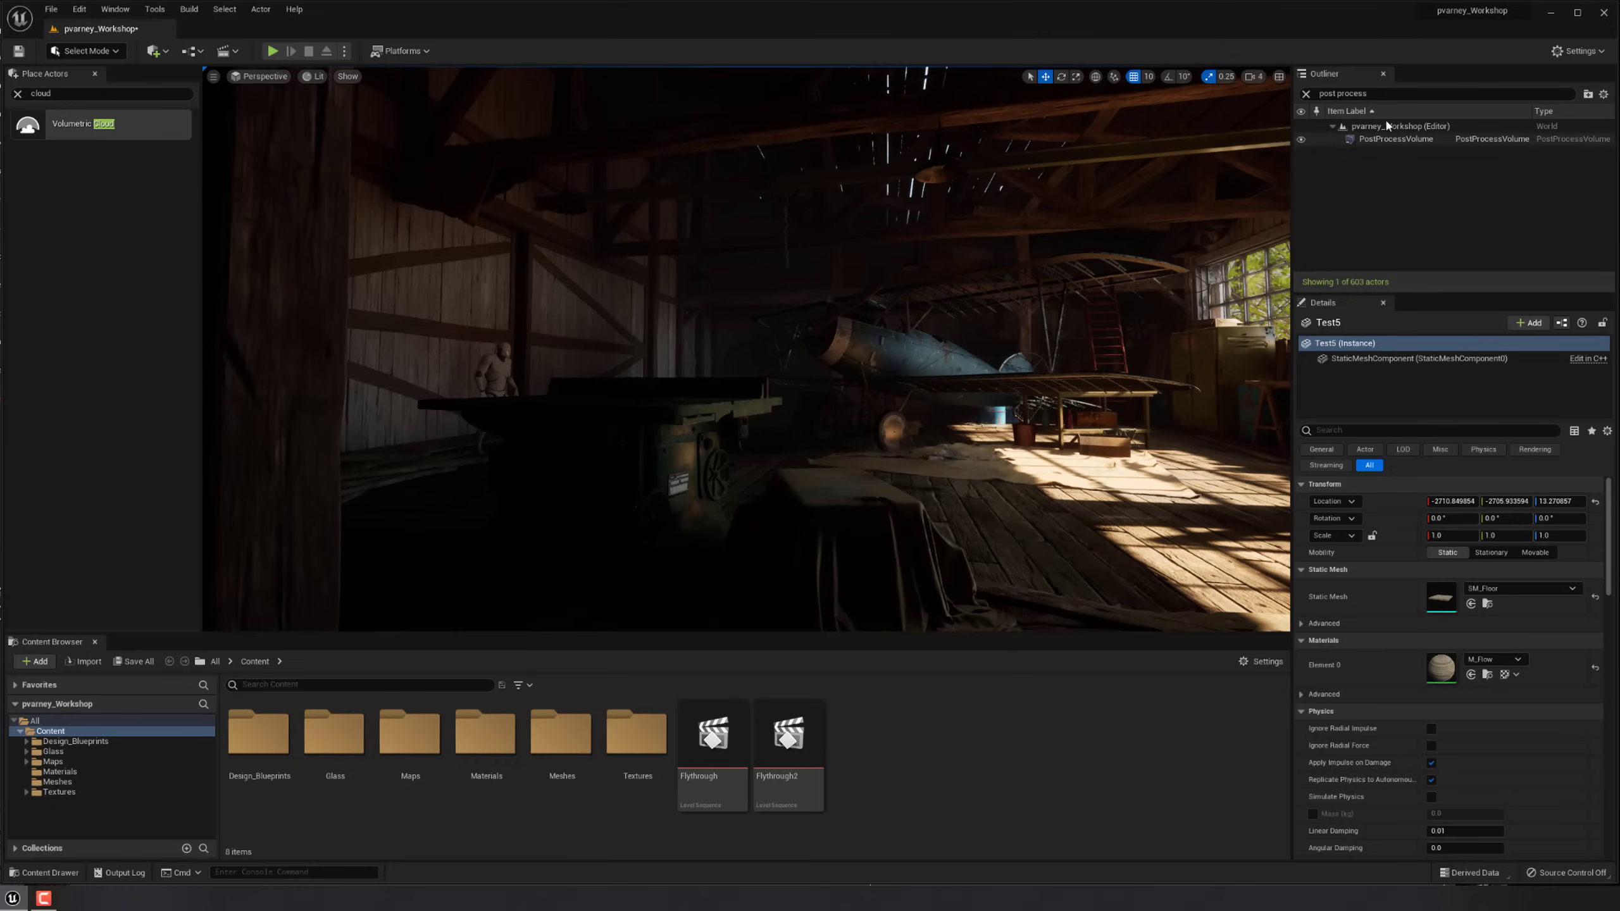
Filter the Outliner for "sky" and select the SkyLight.
left_click(1305, 93)
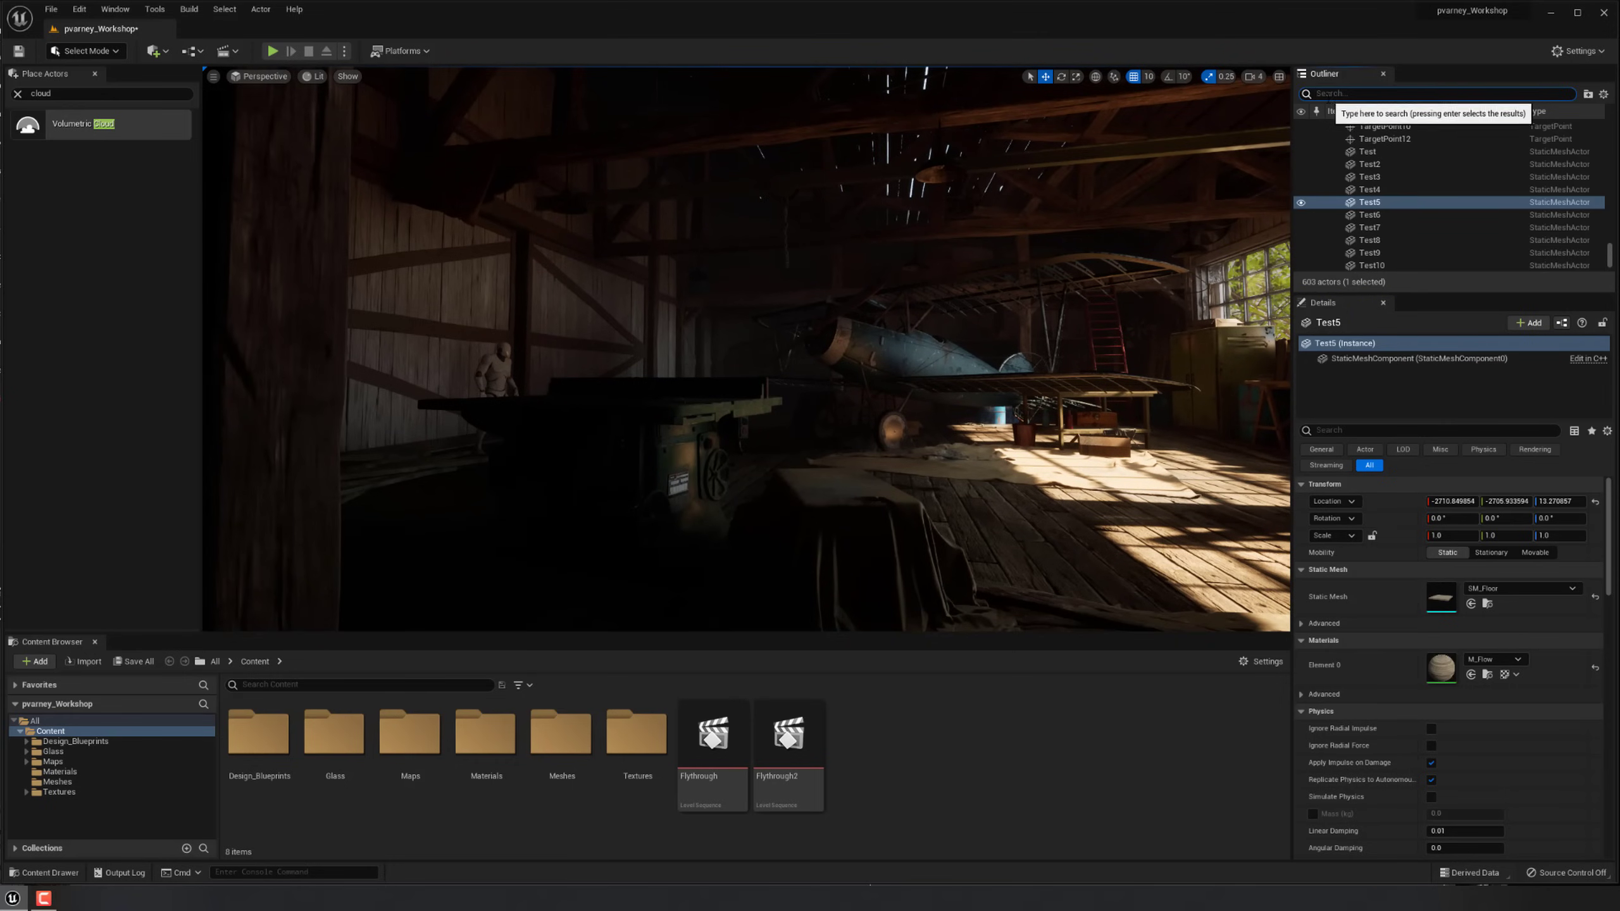
type("sky")
left_click(1372, 152)
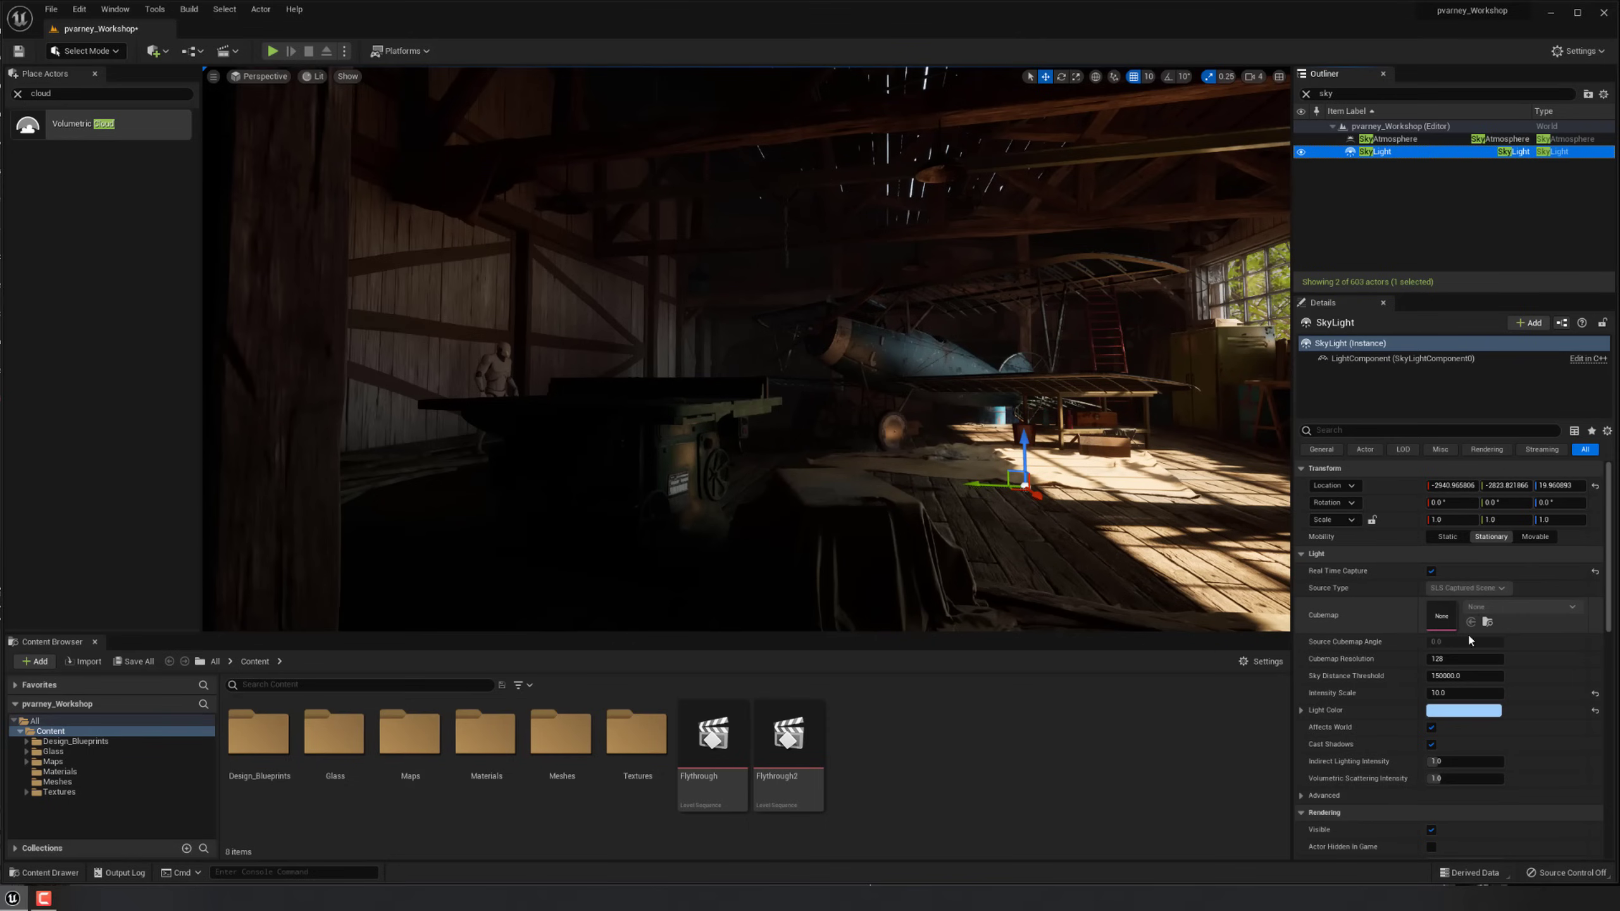
Try a very high SkyLight Intensity Scale, reset it to its default, and set it back to 10.
left_click(1432, 571)
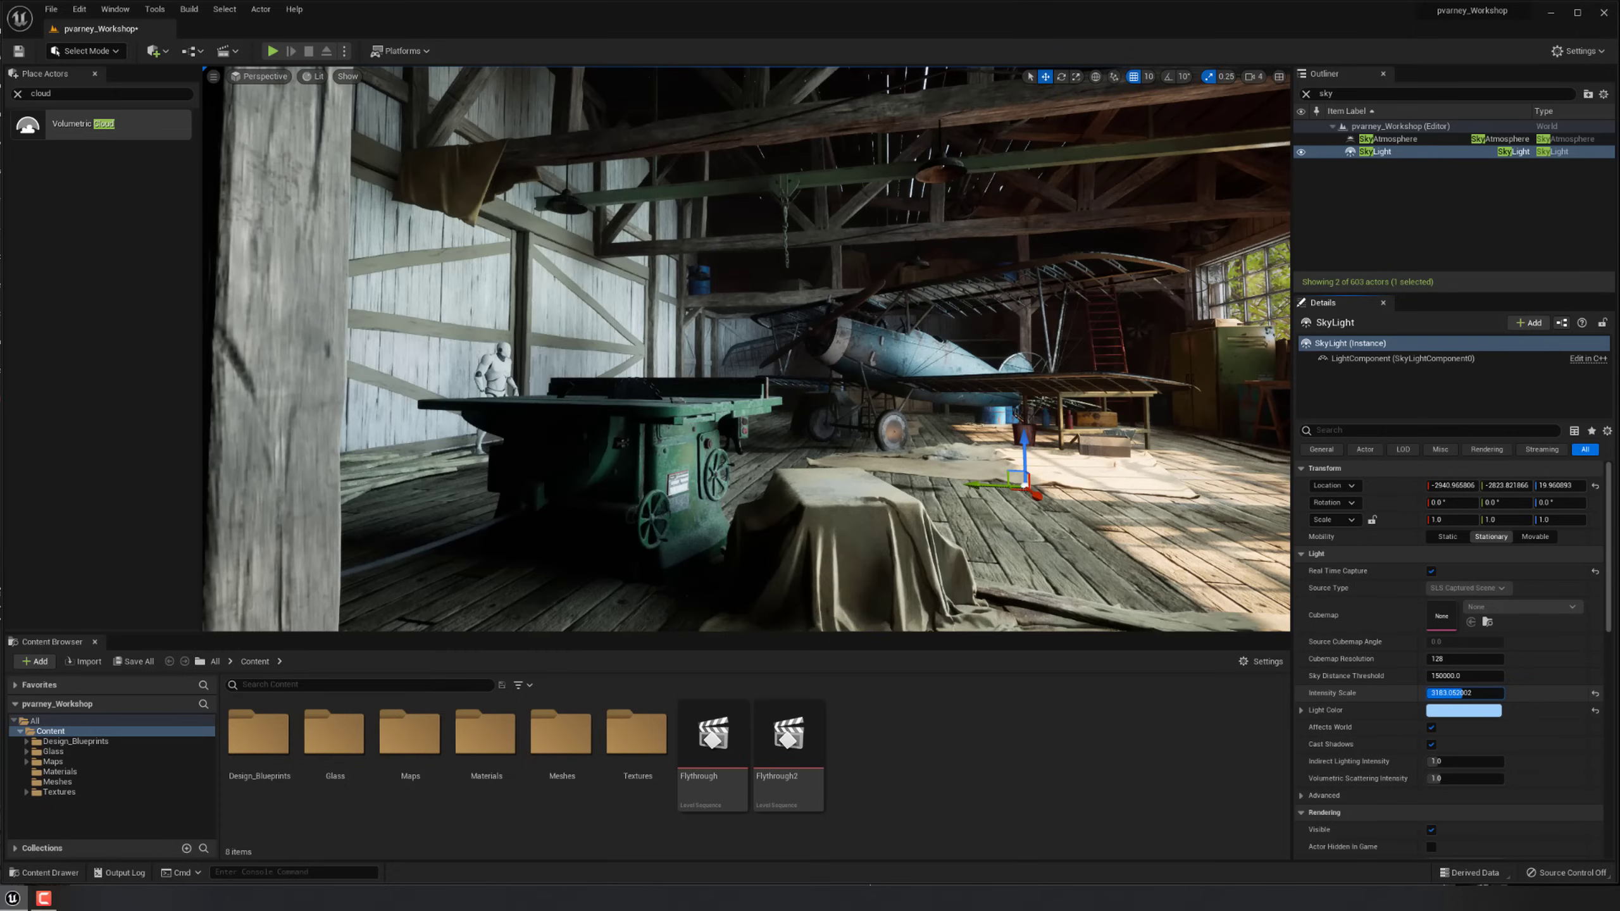
left_click_drag(1460, 693, 1541, 699)
left_click(1595, 694)
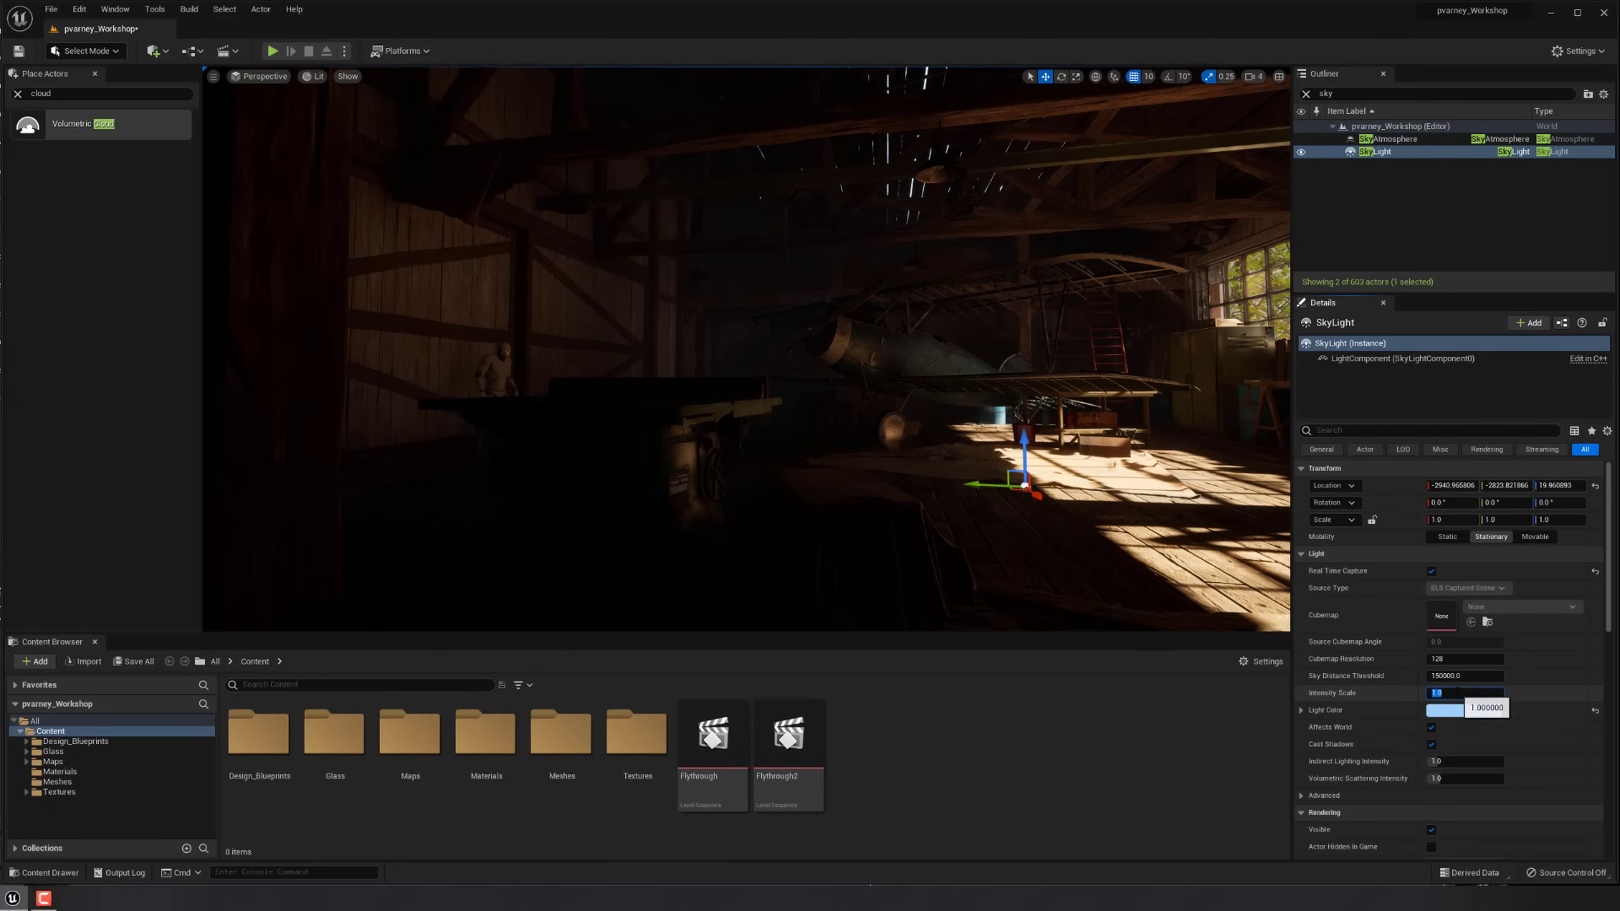
type("10")
key("Return")
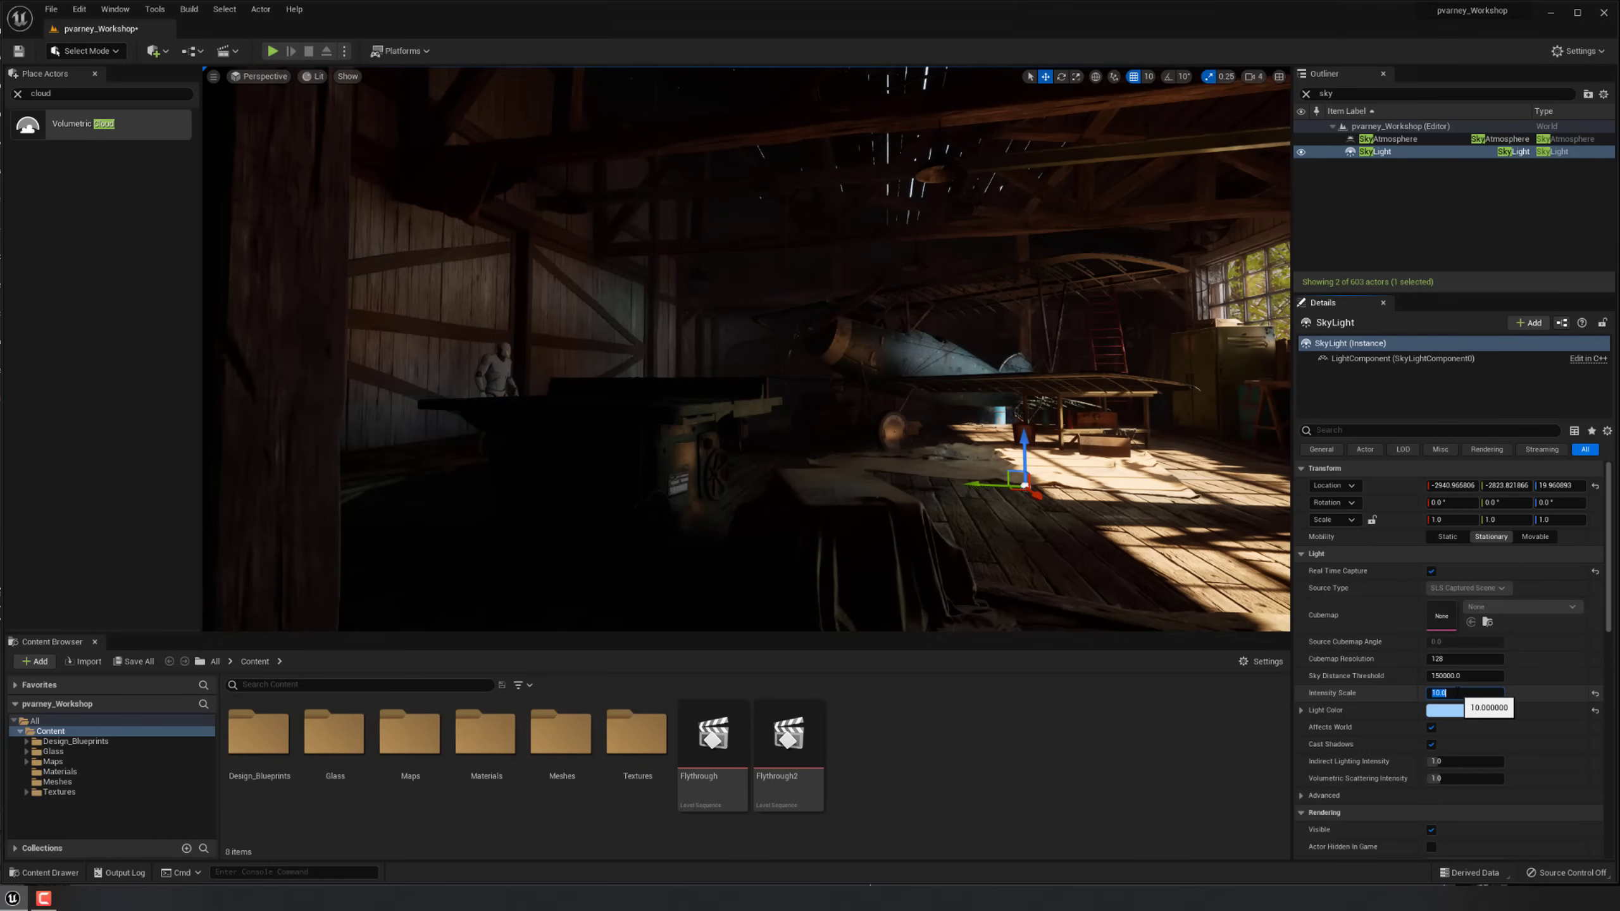
Try a SkyLight Intensity Scale of 20 and check the shadowed areas around the airplane and workbench.
right_click_drag(746, 349, 708, 355)
key("g")
key("g")
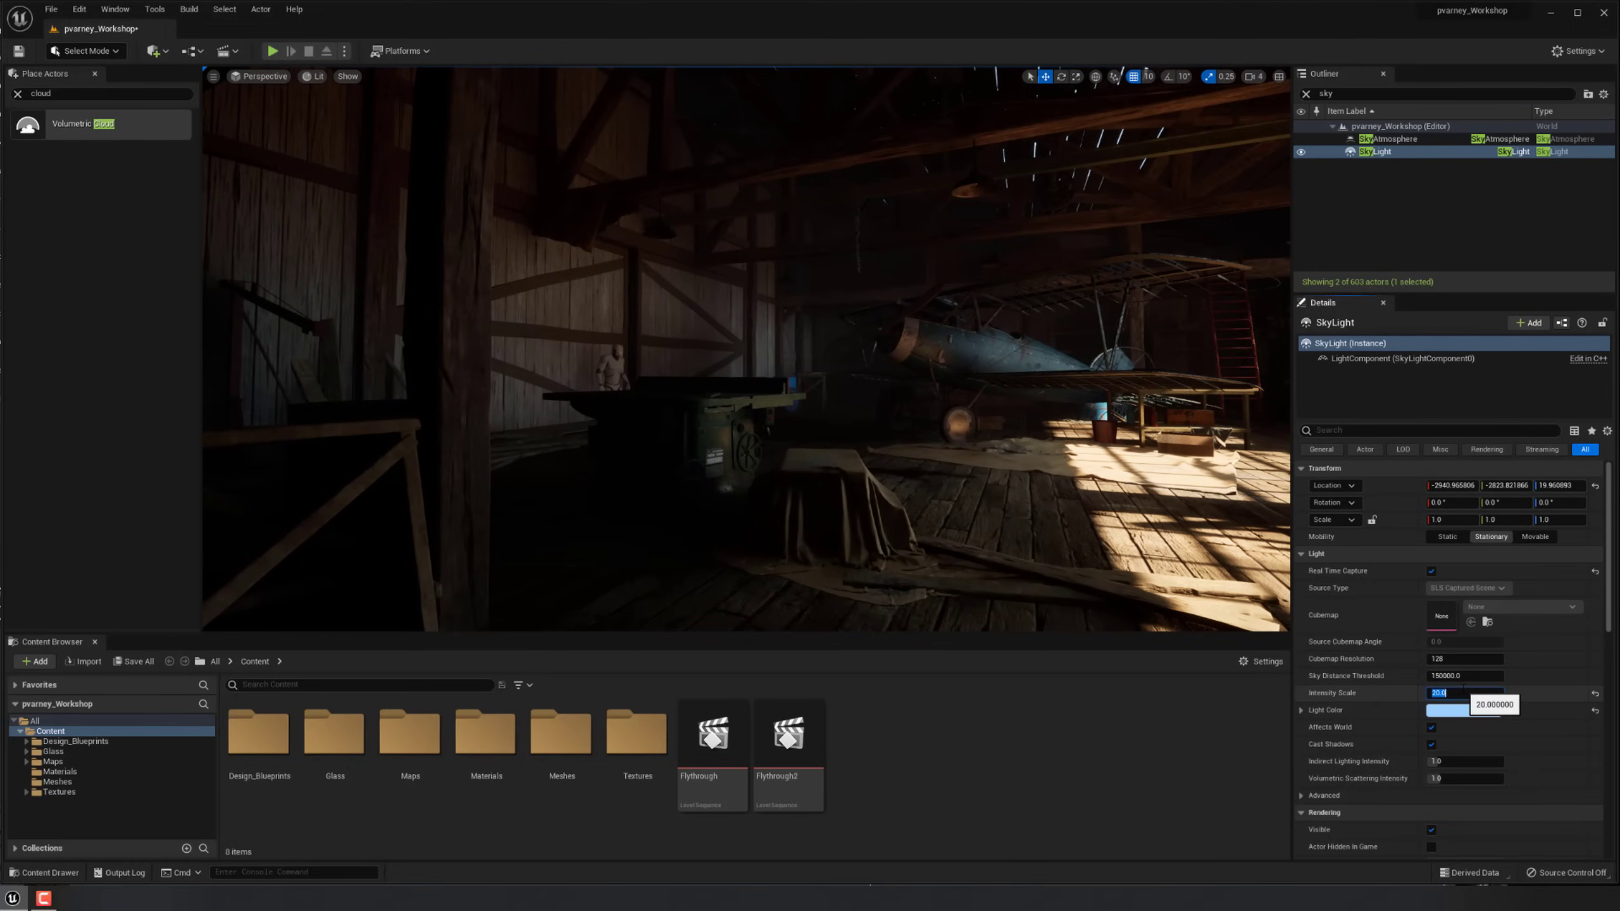
right_click_drag(982, 542, 1103, 543)
right_click(986, 540)
mouse_move(982, 540)
right_mouse_down()
mouse_move(1002, 540)
mouse_move(957, 540)
mouse_move(995, 540)
right_mouse_up()
key("g")
Try a SkyLight Intensity Scale of 15 and return it to 10.
left_click(1374, 152)
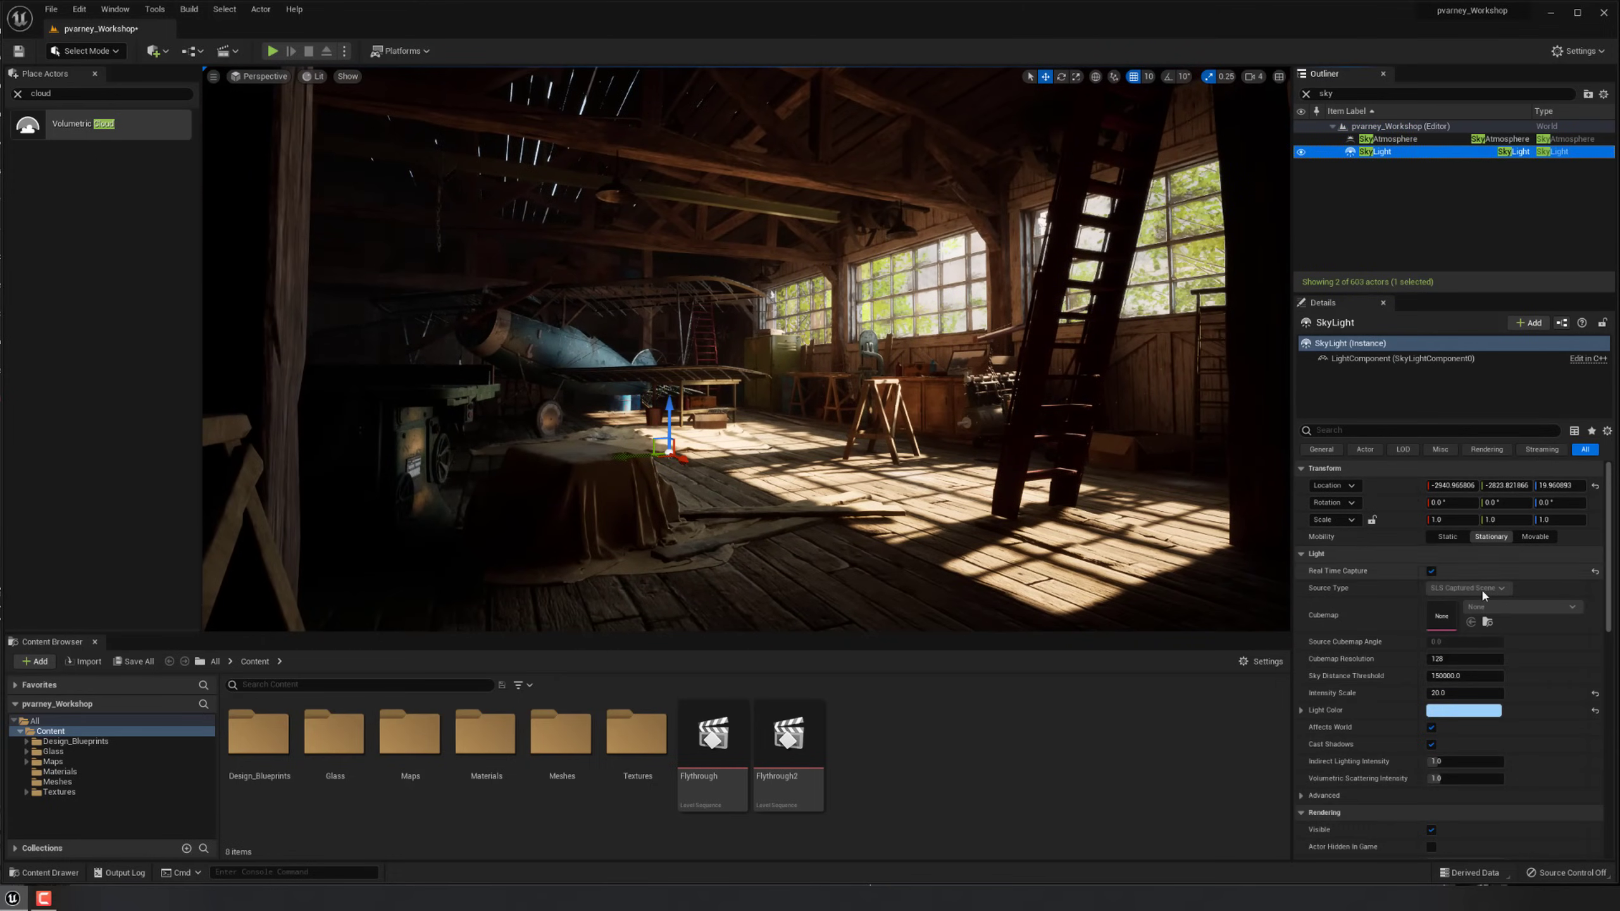
left_click(1456, 693)
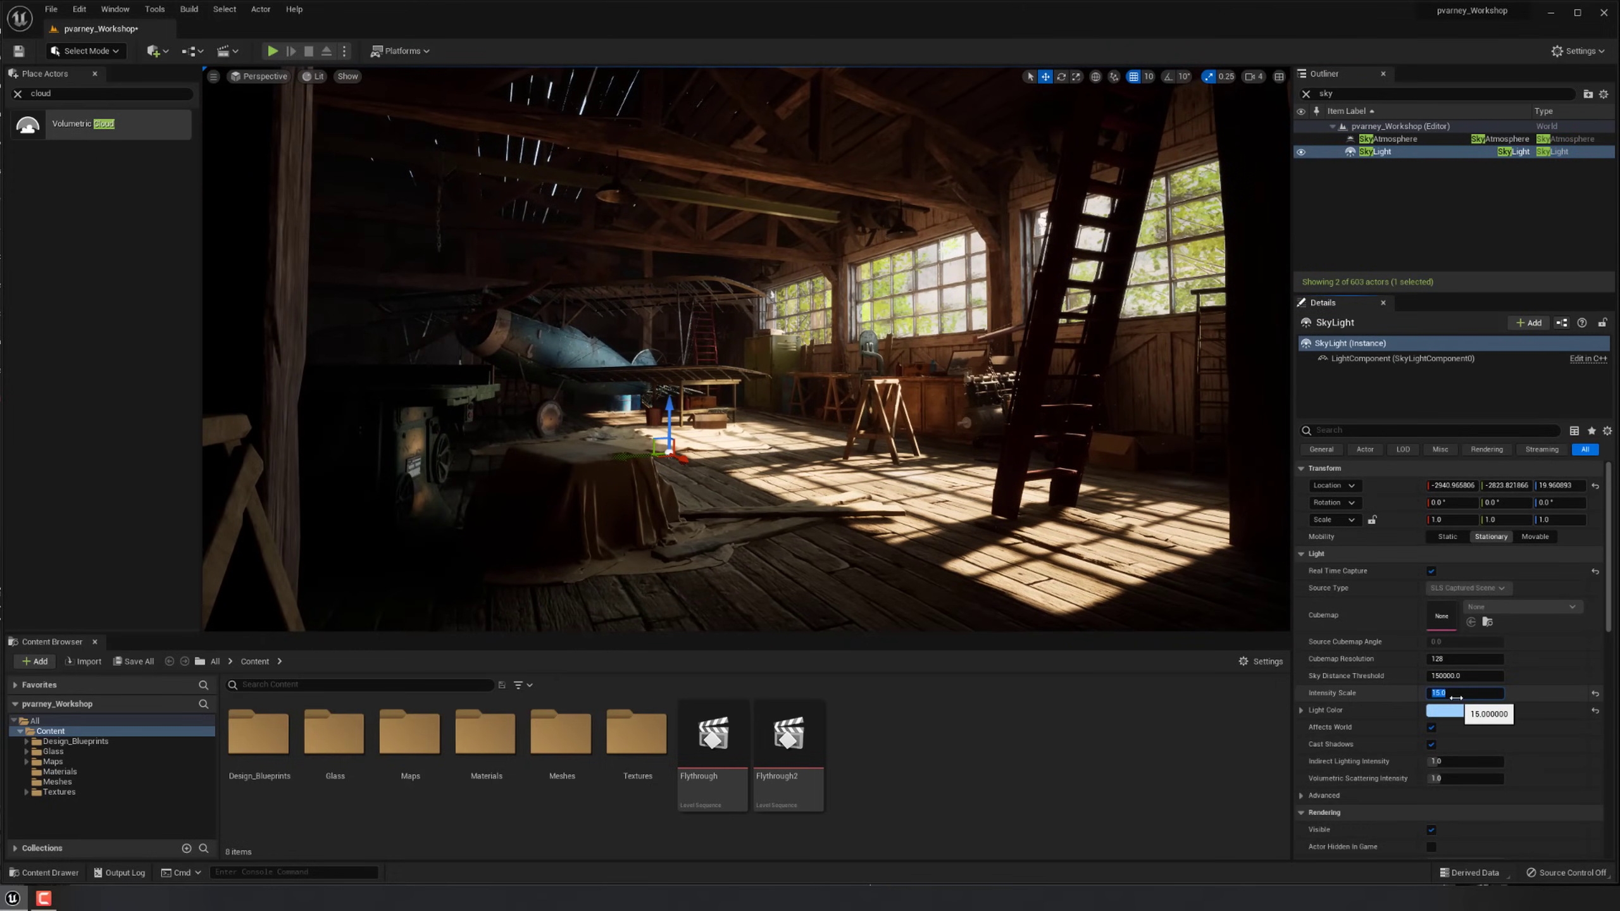
right_click_drag(1212, 600, 1196, 597)
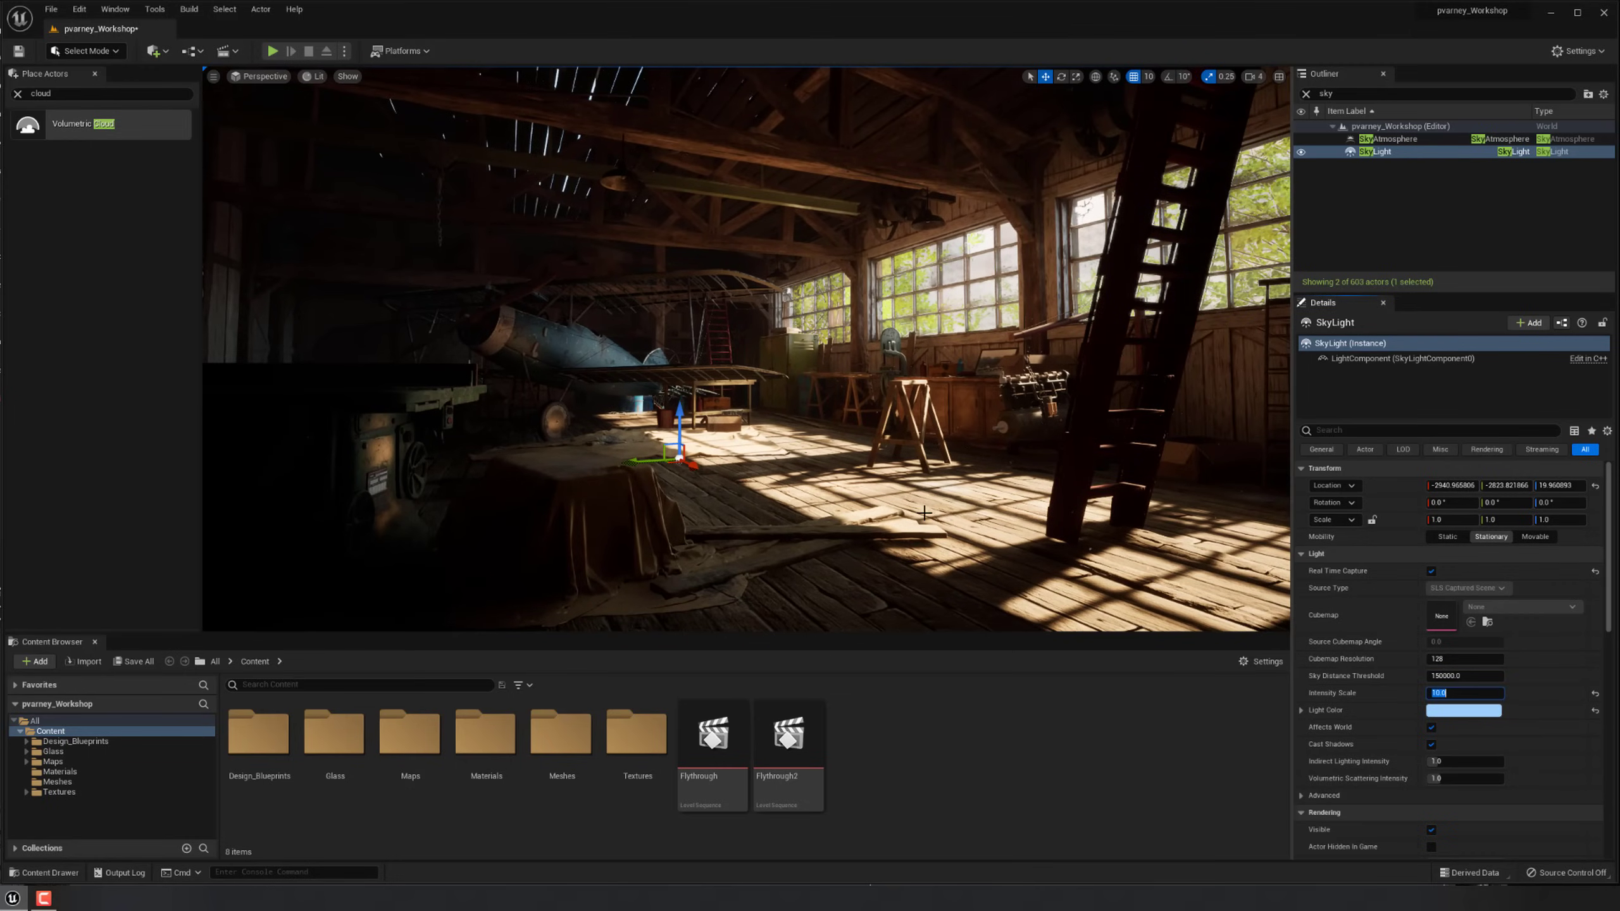
Check the workshop in another view mode, return to Lit, and compare the scene with the Beauty_02.jpg reference image.
right_click_drag(746, 349, 989, 329)
key("w")
left_click(313, 76)
left_click(344, 138)
key("d")
left_click(335, 76)
left_click(345, 110)
key("g")
key("g")
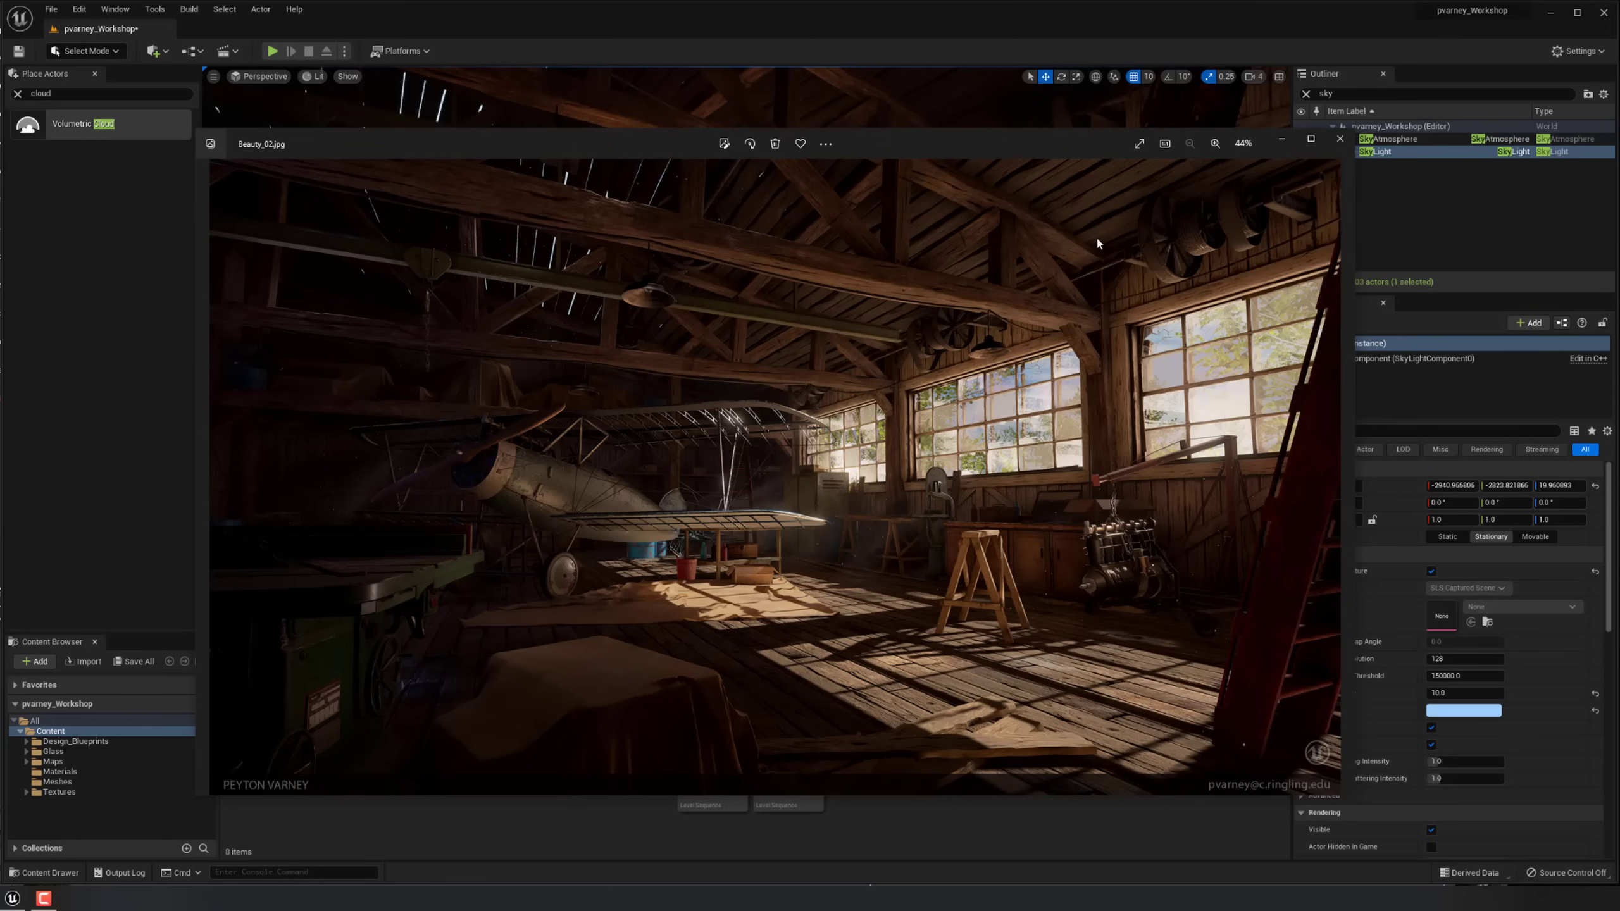
left_click(1340, 139)
right_click_drag(746, 349, 699, 340)
Try a light cyan Rayleigh Scattering color on the SkyAtmosphere and cancel the color change.
left_click(1384, 140)
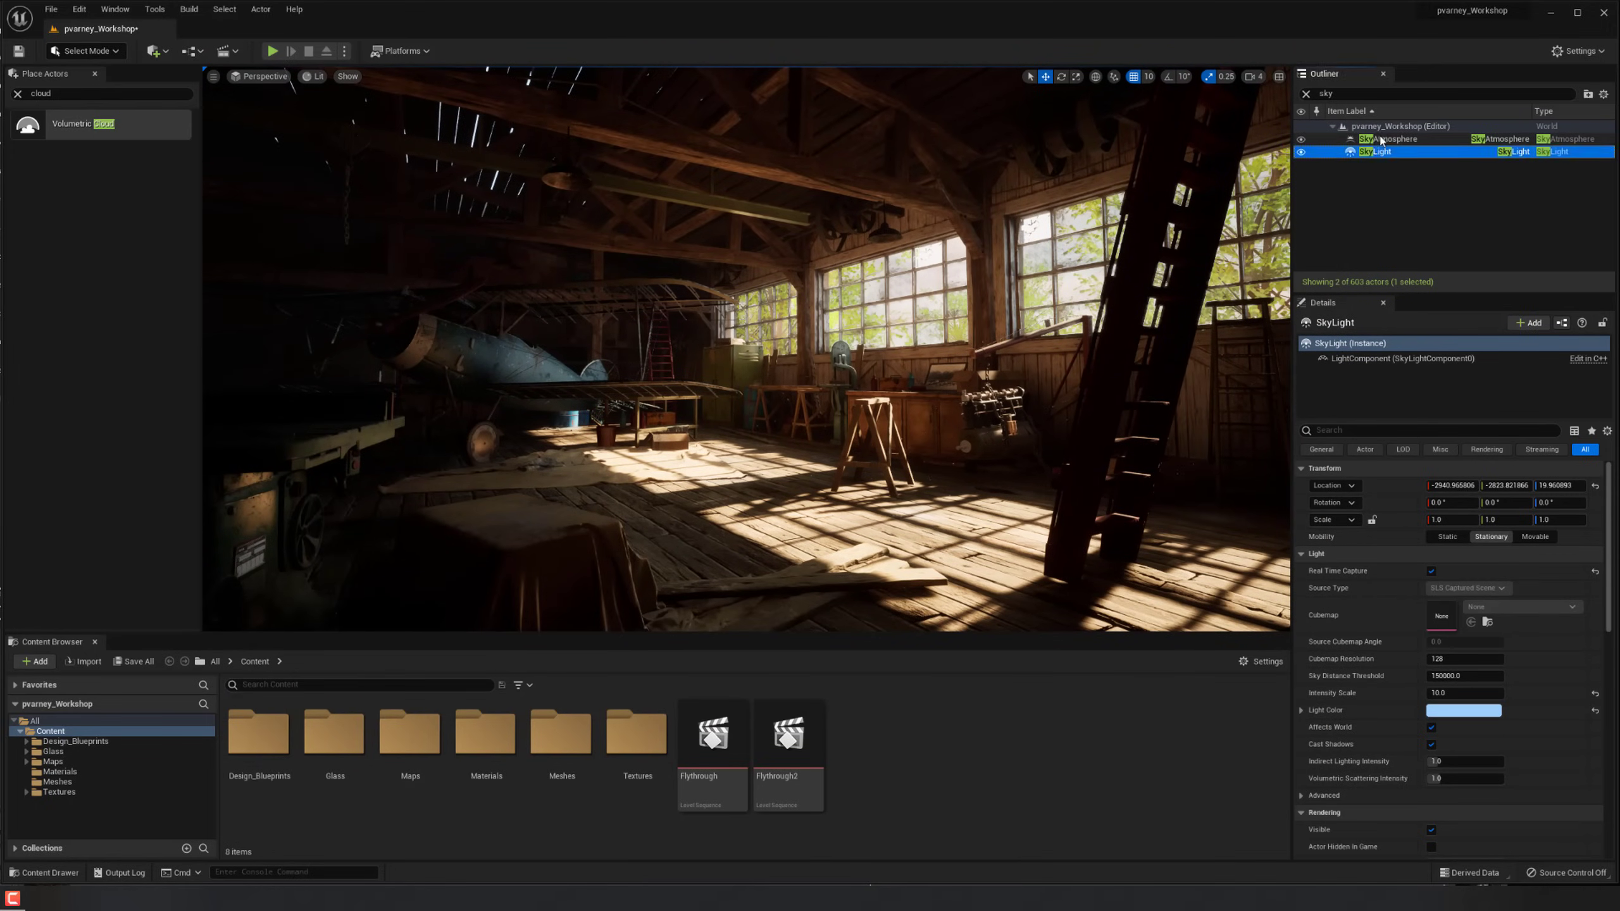
scroll(1403, 715, "down", 4)
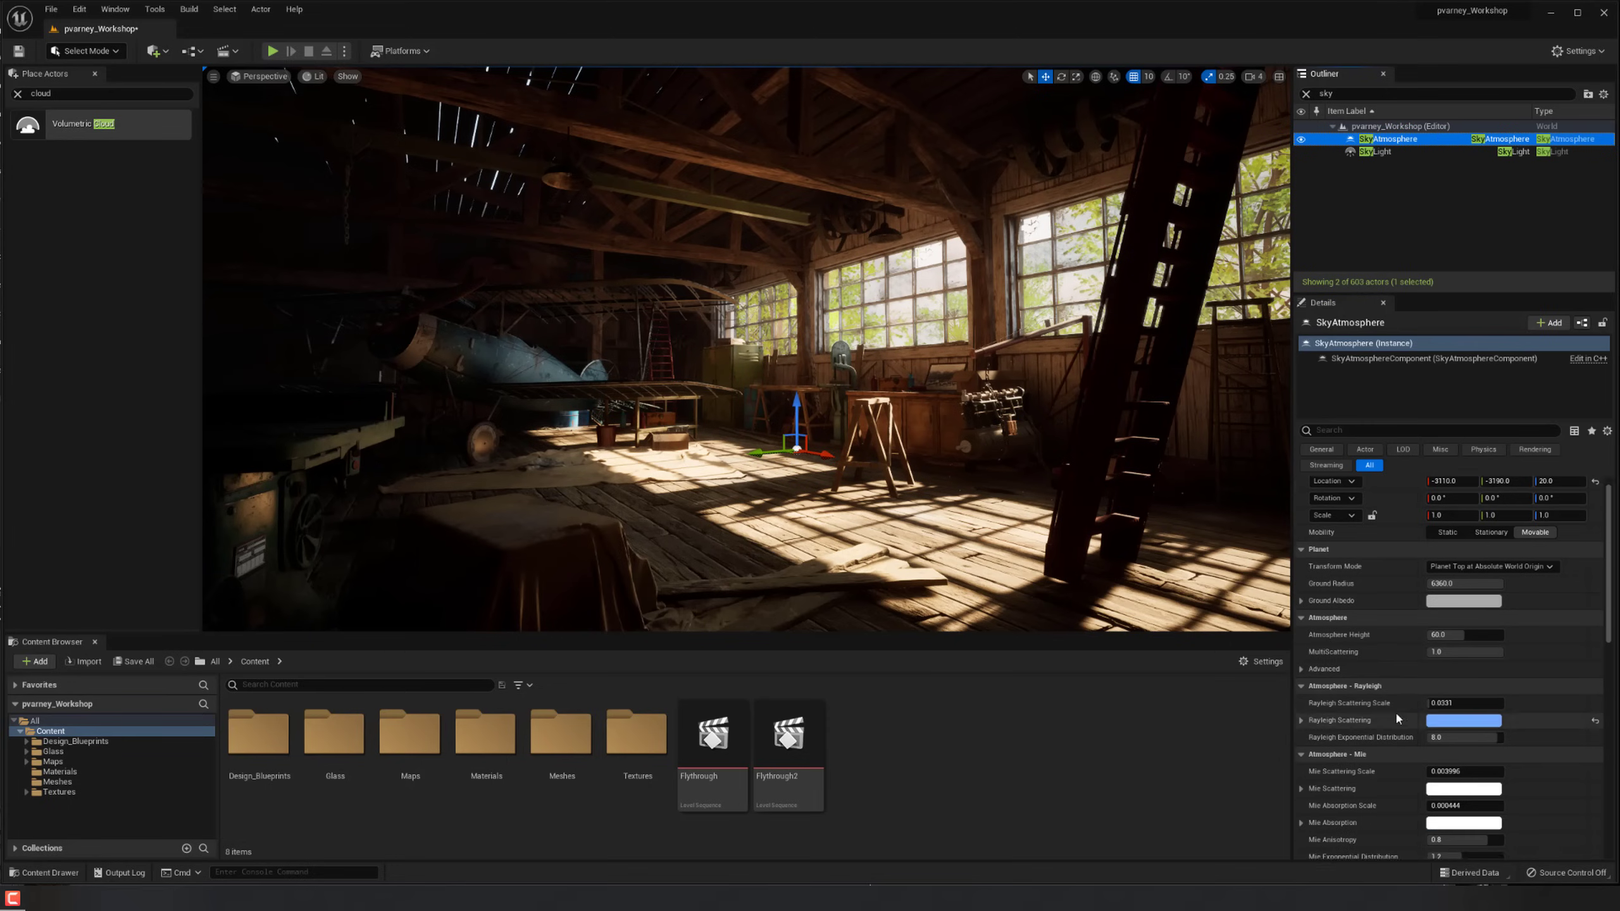
scroll(1378, 711, "down", 3)
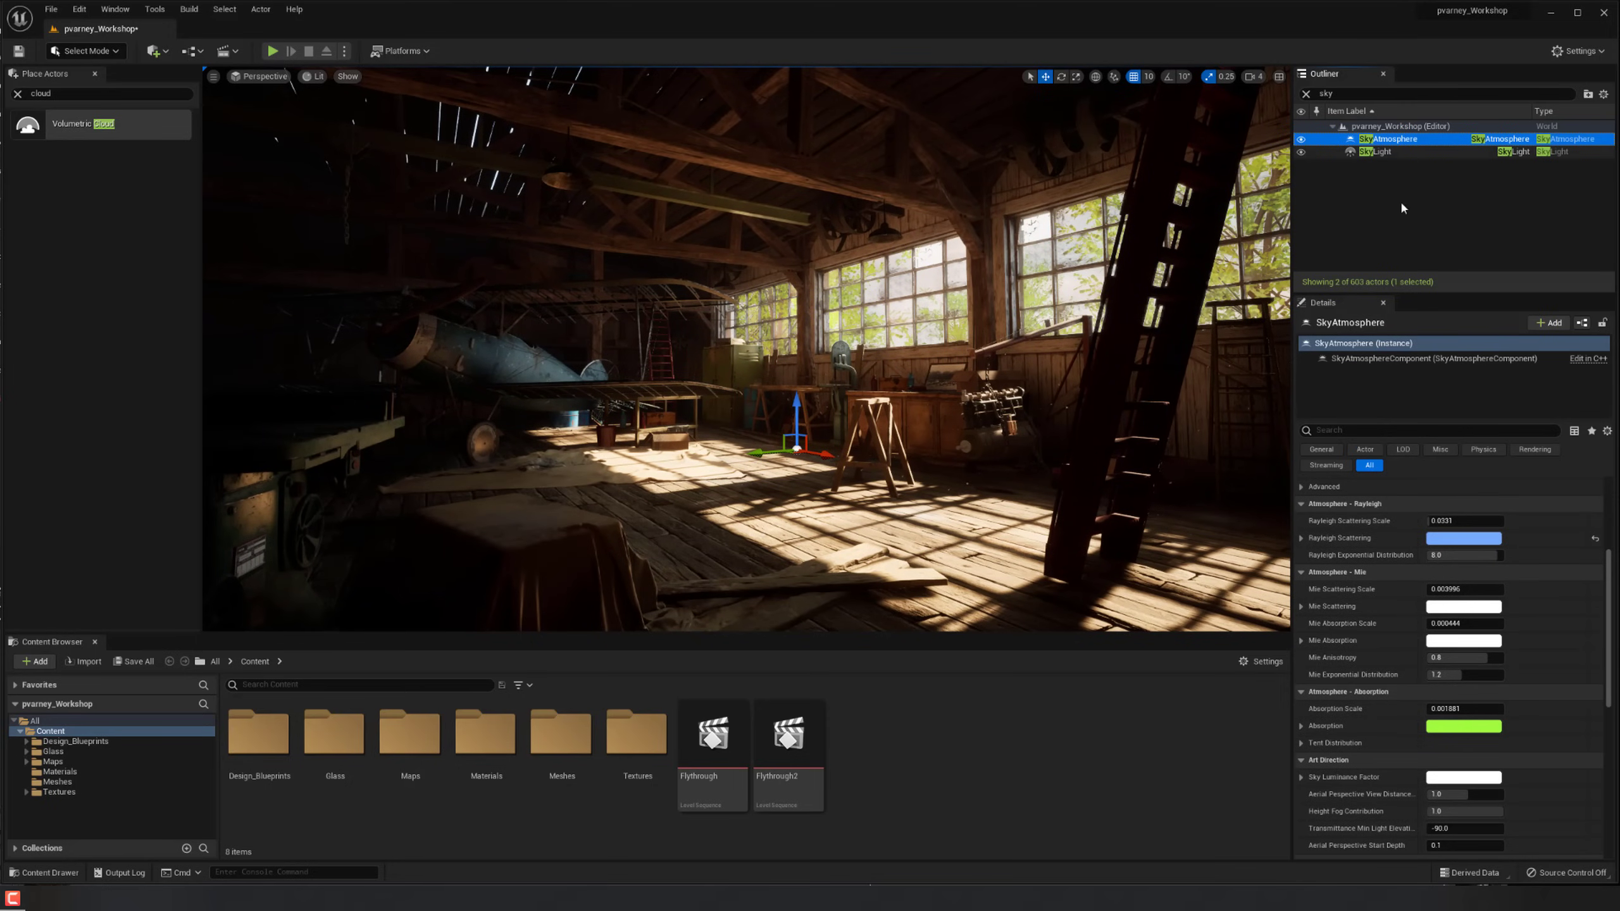
left_click(1464, 538)
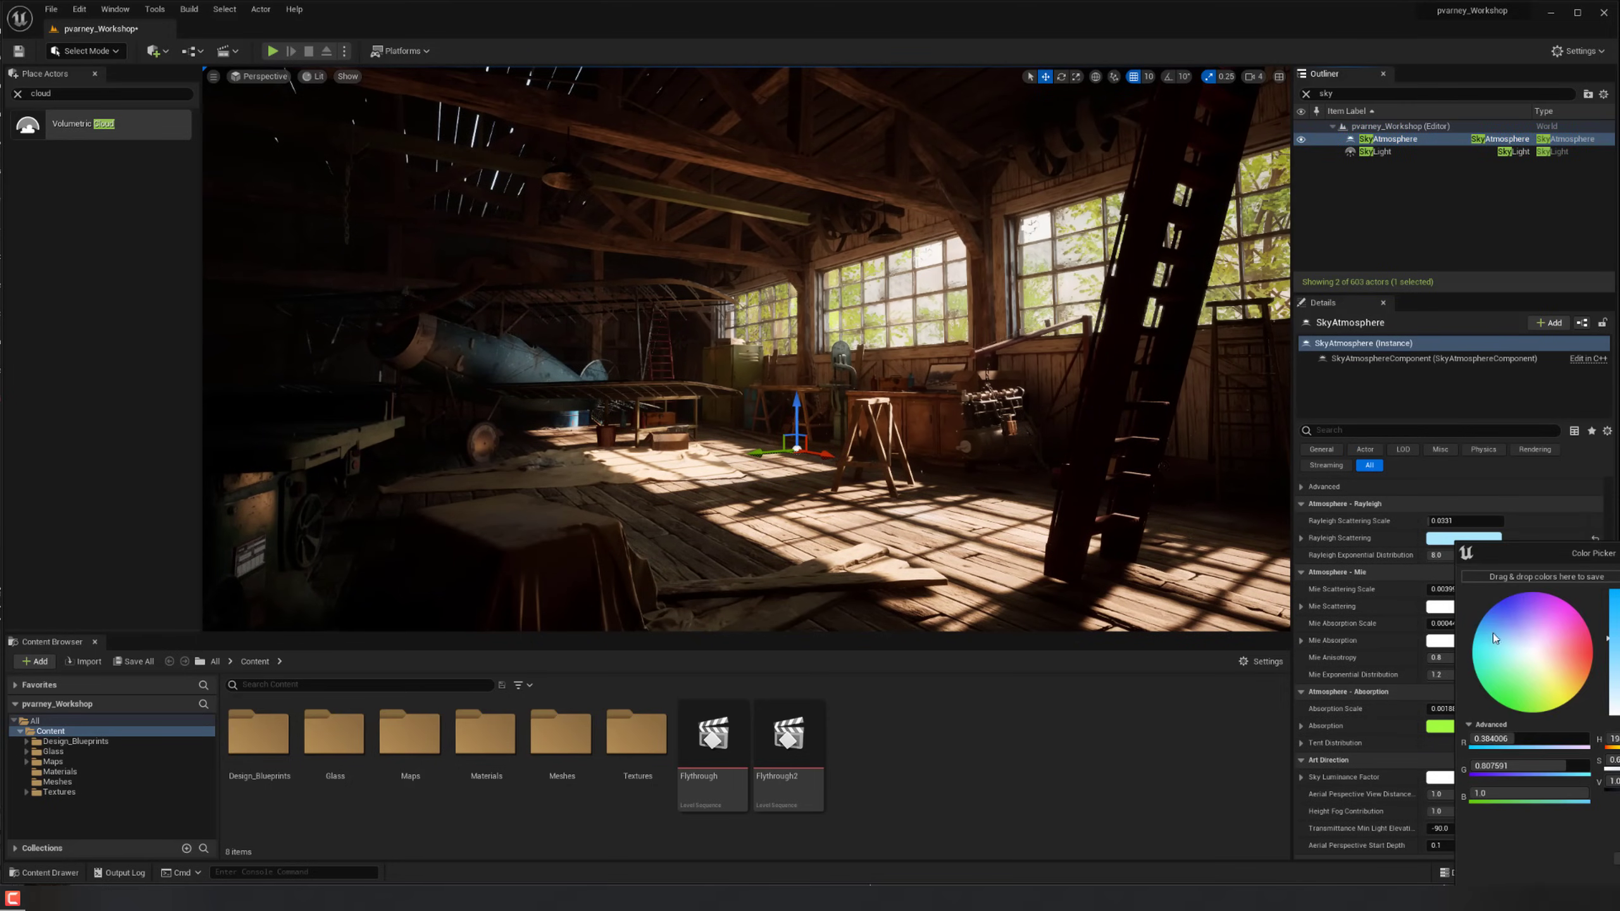
left_click(1493, 633)
left_click_drag(1593, 579, 1278, 518)
left_click(1380, 808)
Try an orange Light Color on the SkyLight and cancel the color change.
left_click(1389, 153)
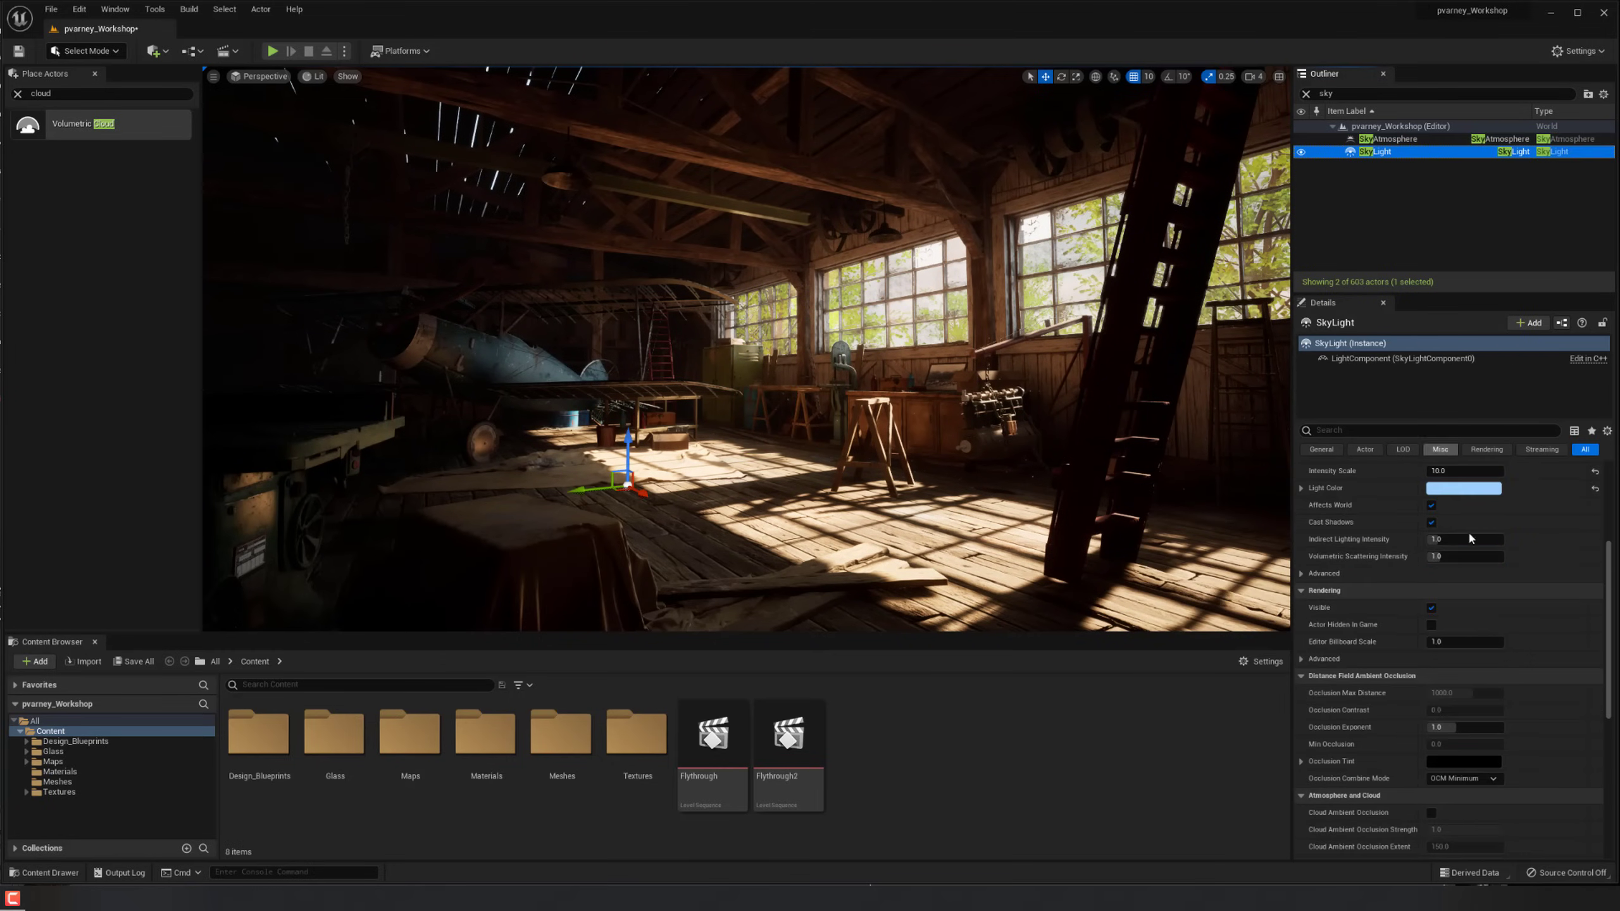
left_click(1464, 488)
left_click_drag(1525, 586, 1596, 613)
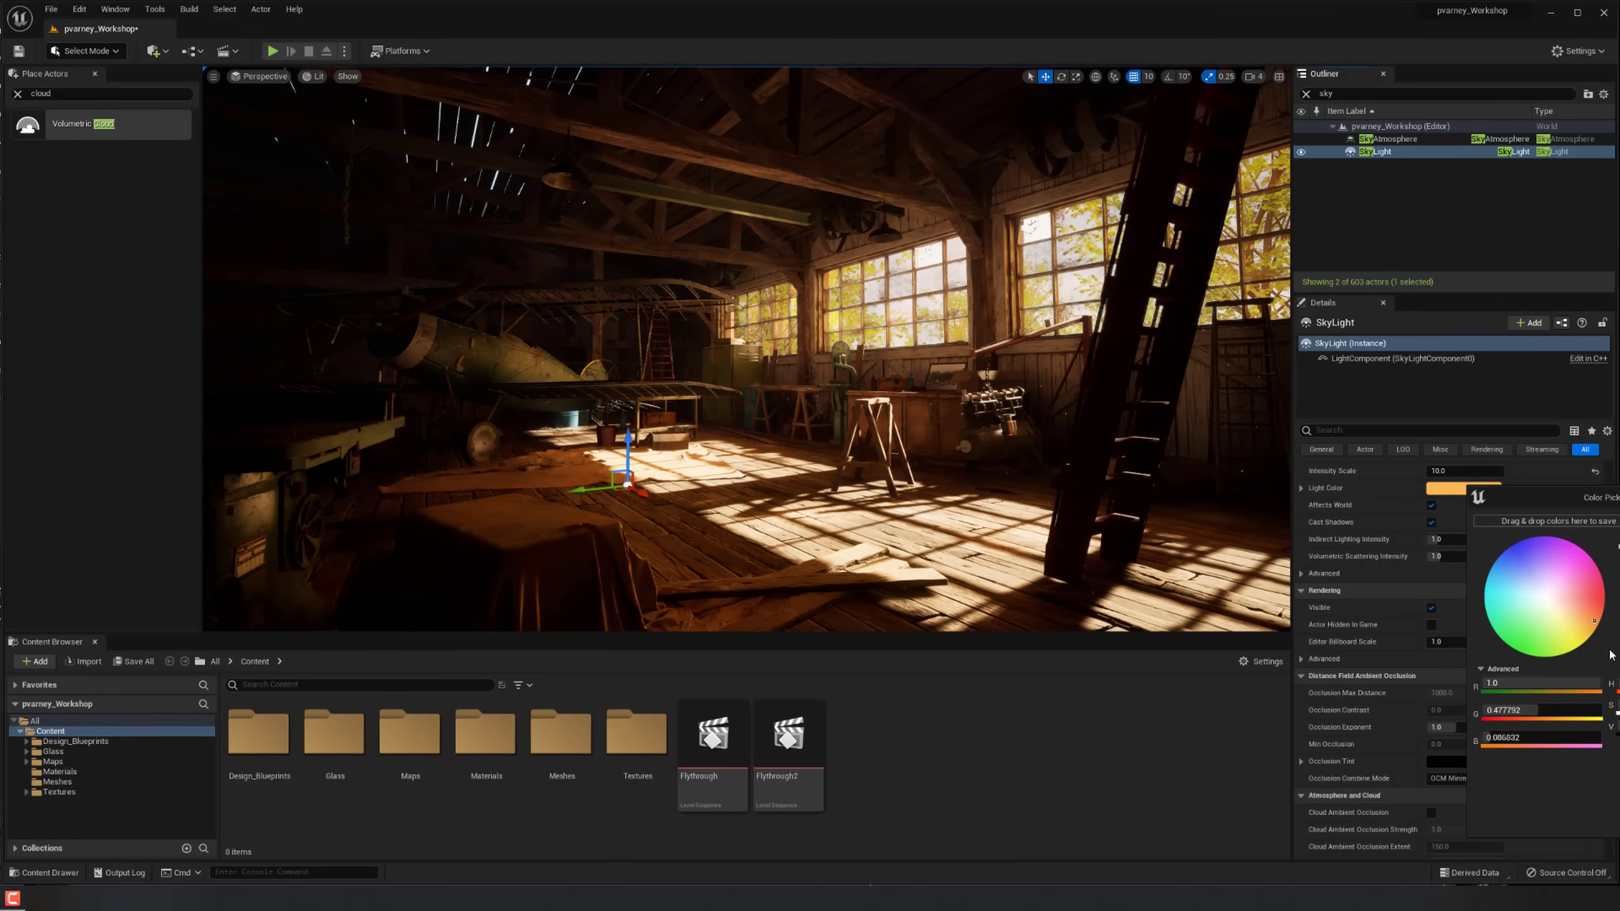
left_click_drag(1614, 498, 1388, 459)
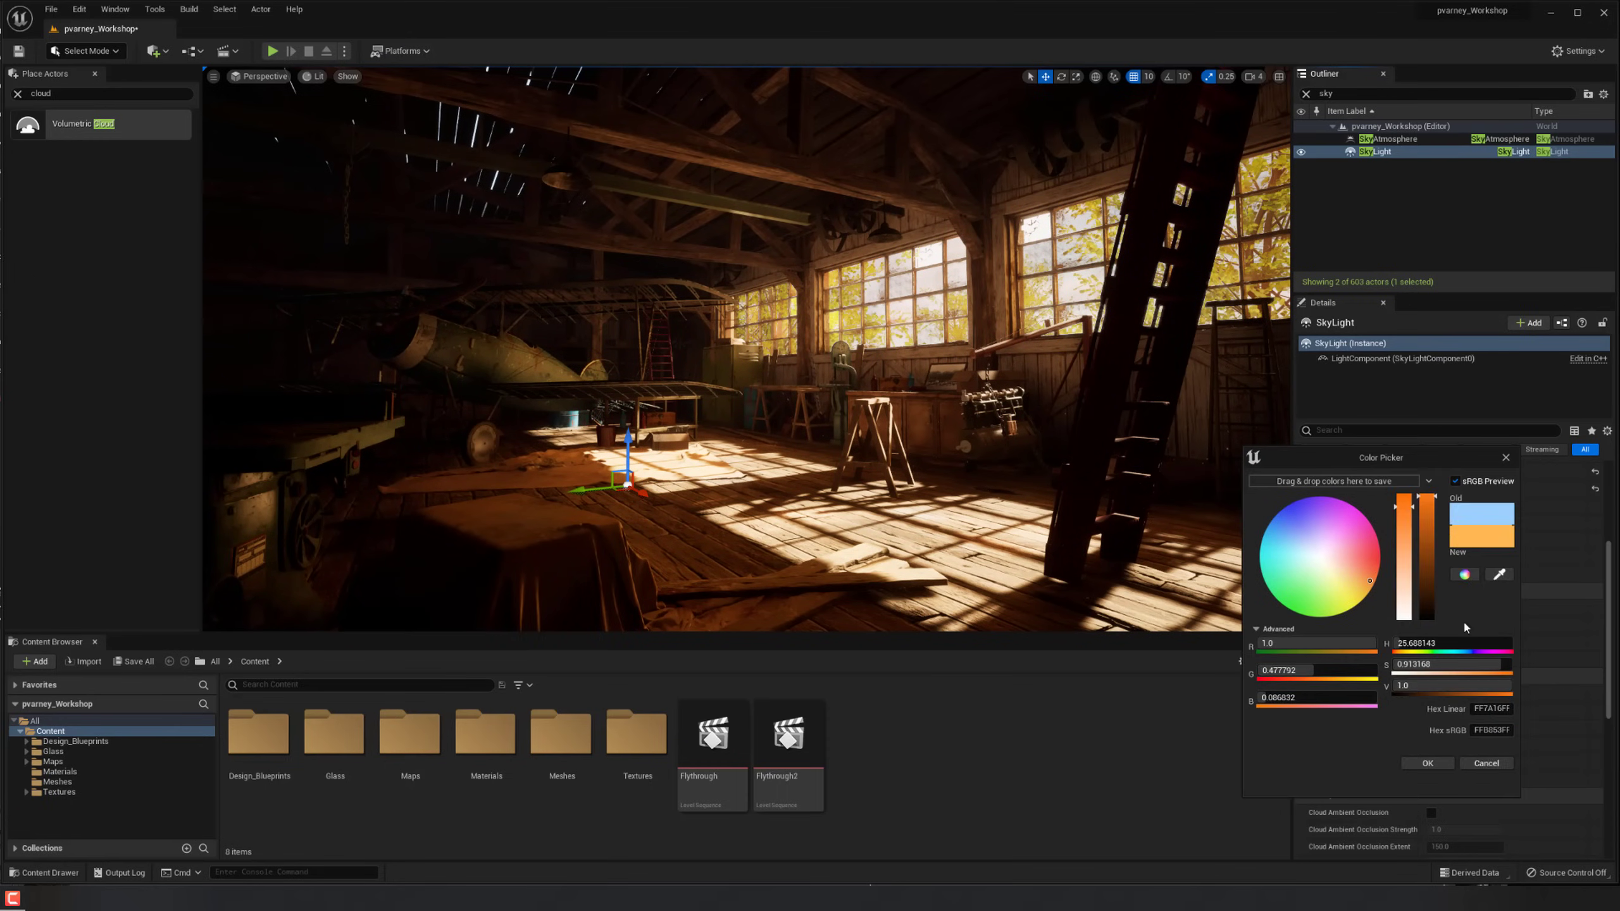
left_click(1486, 762)
scroll(1502, 563, "up", 2)
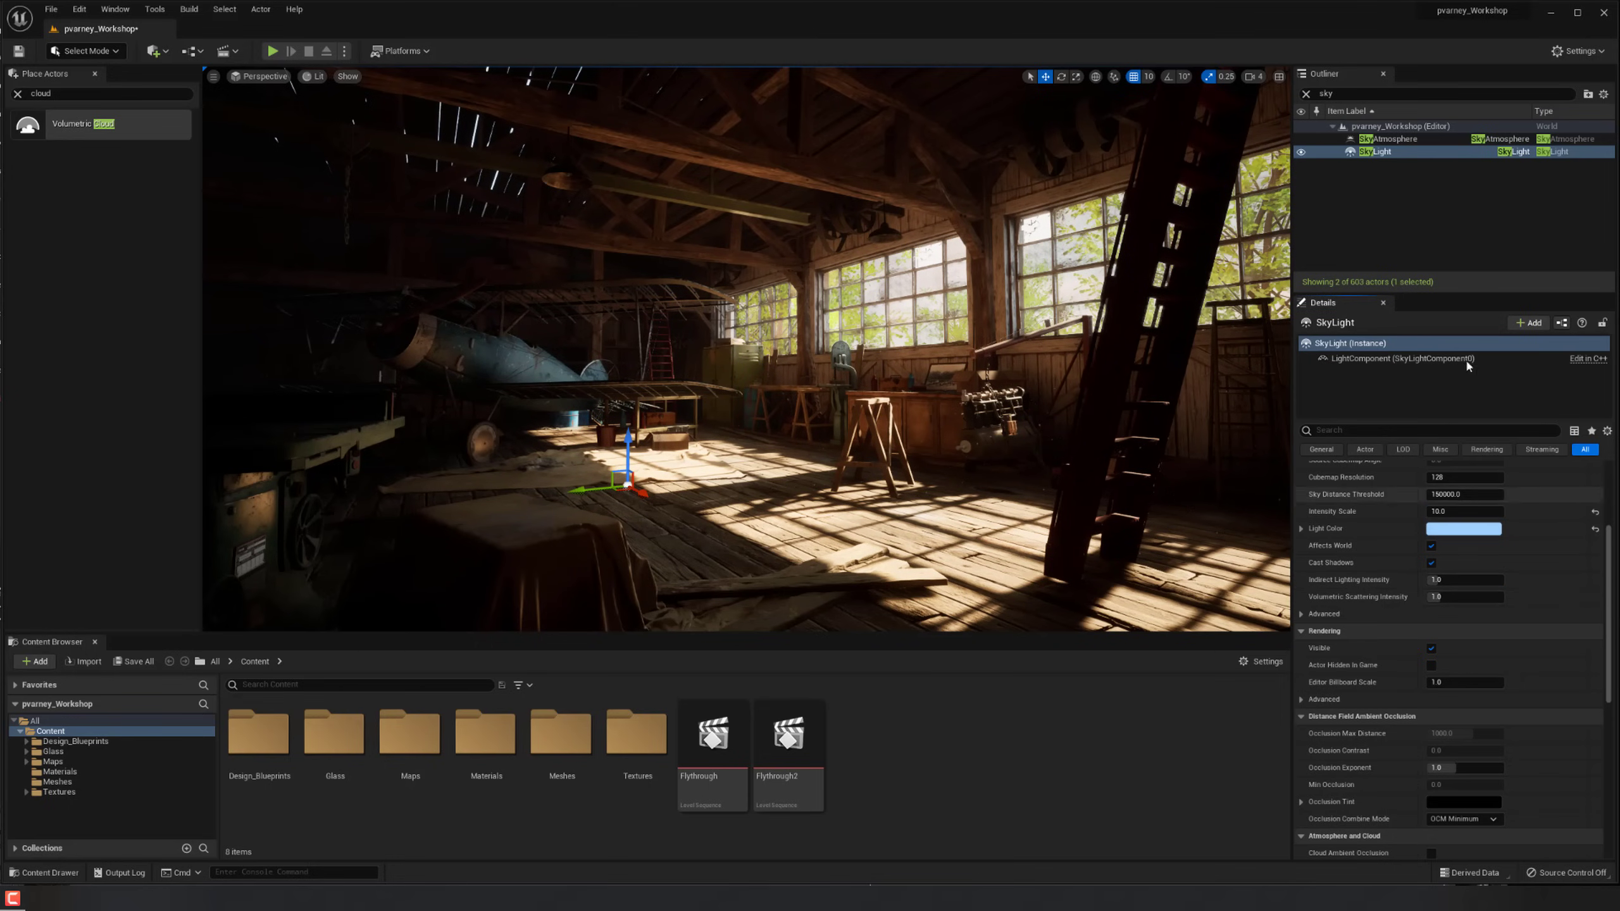
Set the DirectionalLight's Indirect Lighting Intensity to 6.0 and its Volumetric Scattering Intensity to 2.0.
left_click(1306, 93)
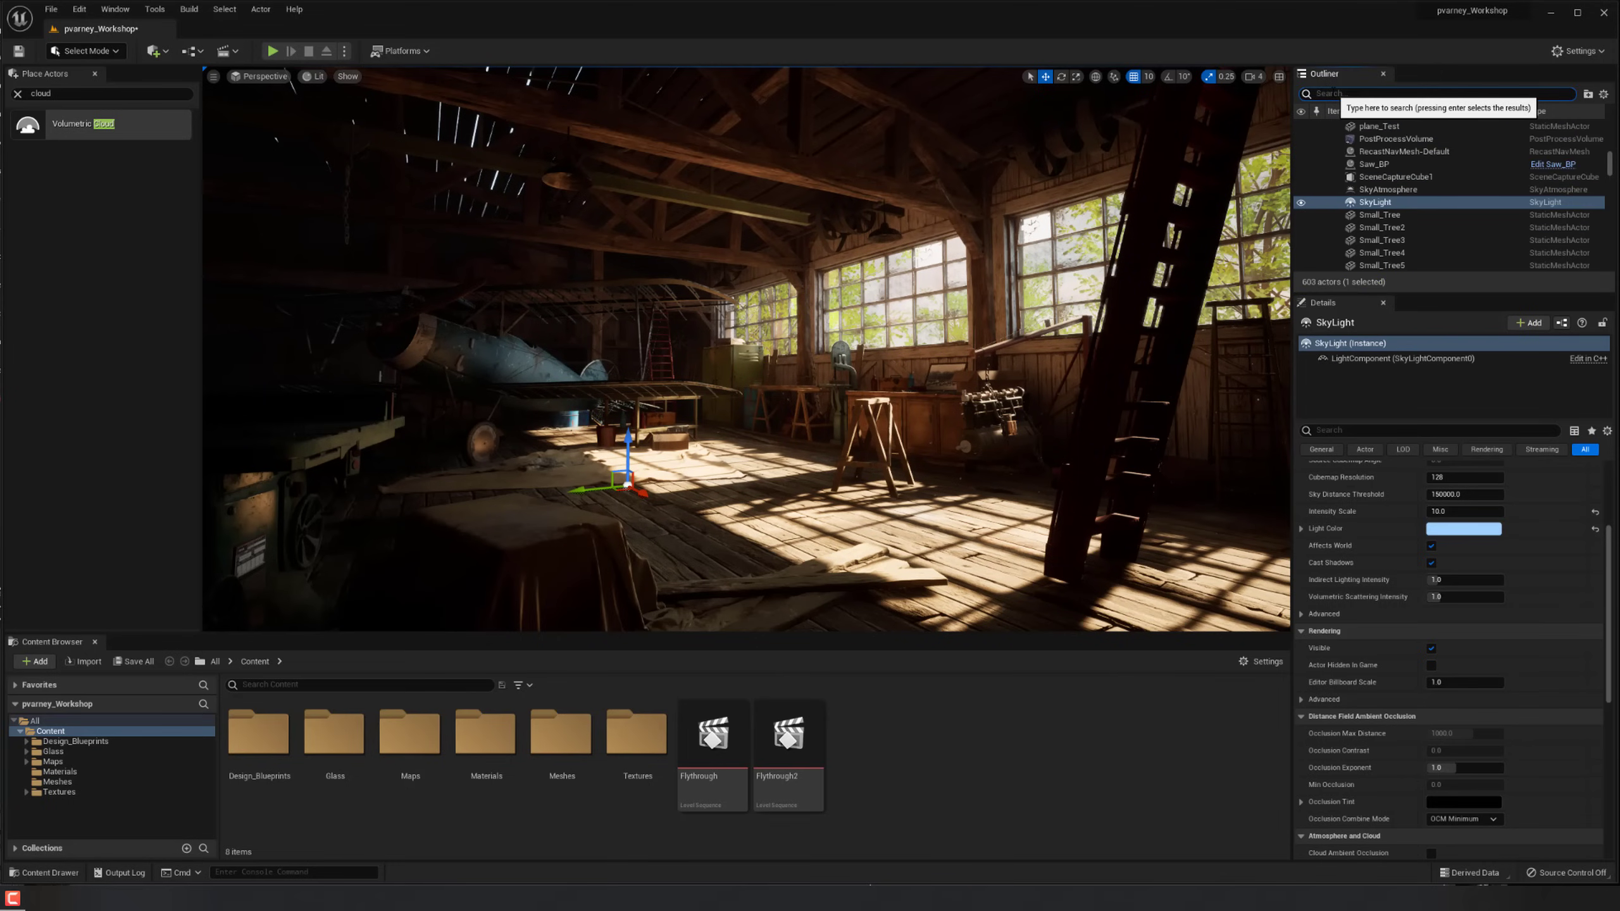
type("dire")
left_click(1387, 139)
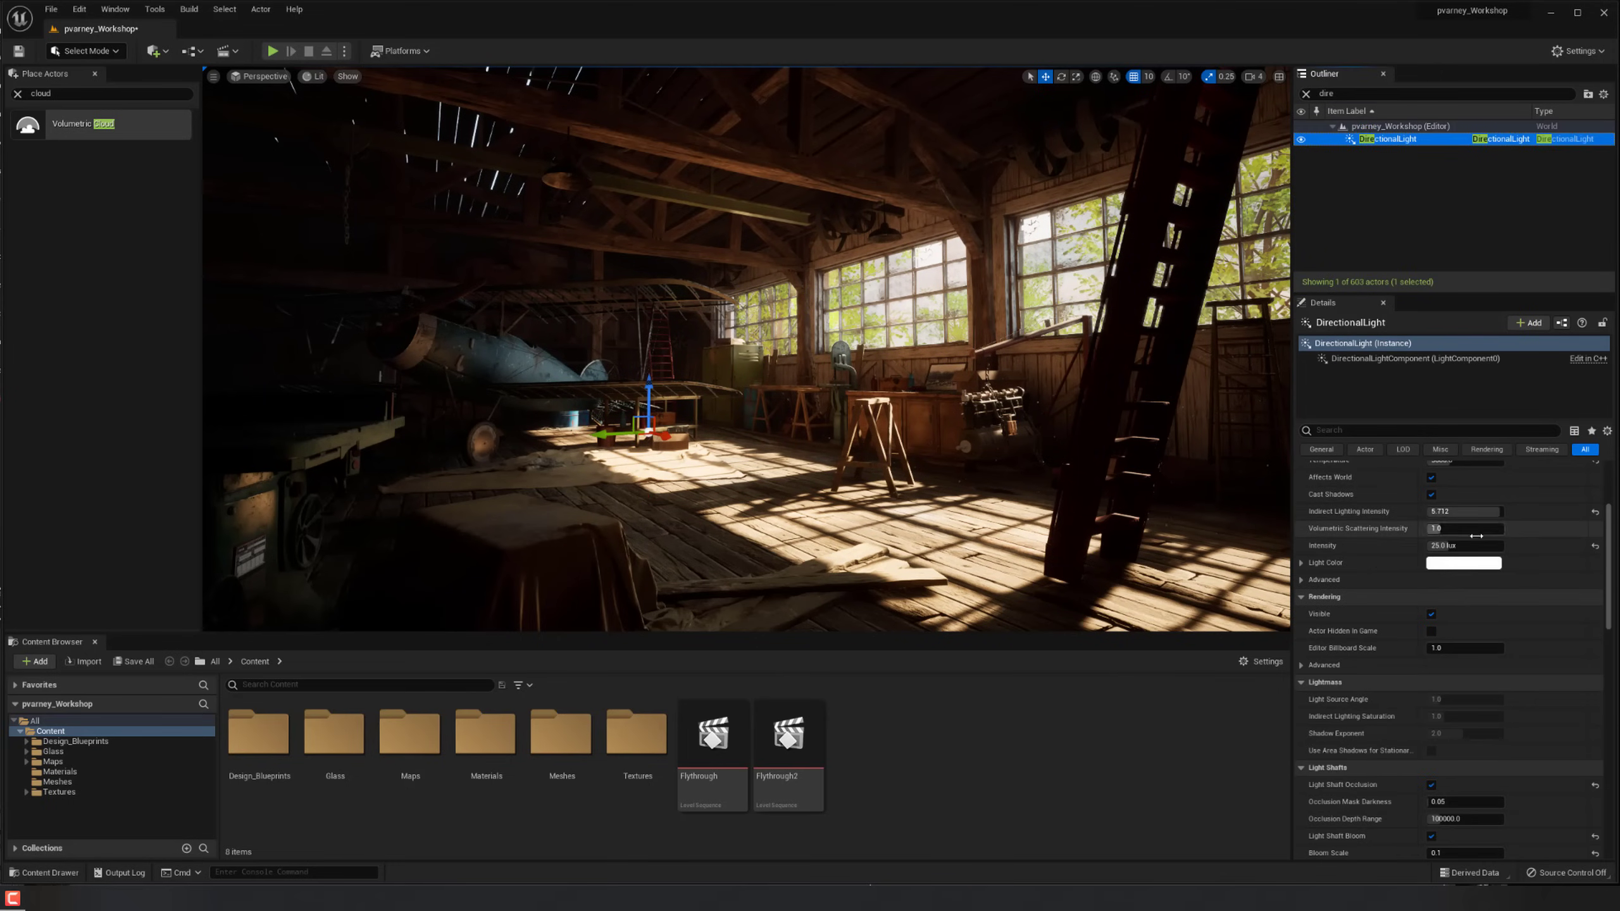
left_click_drag(1455, 512, 1467, 512)
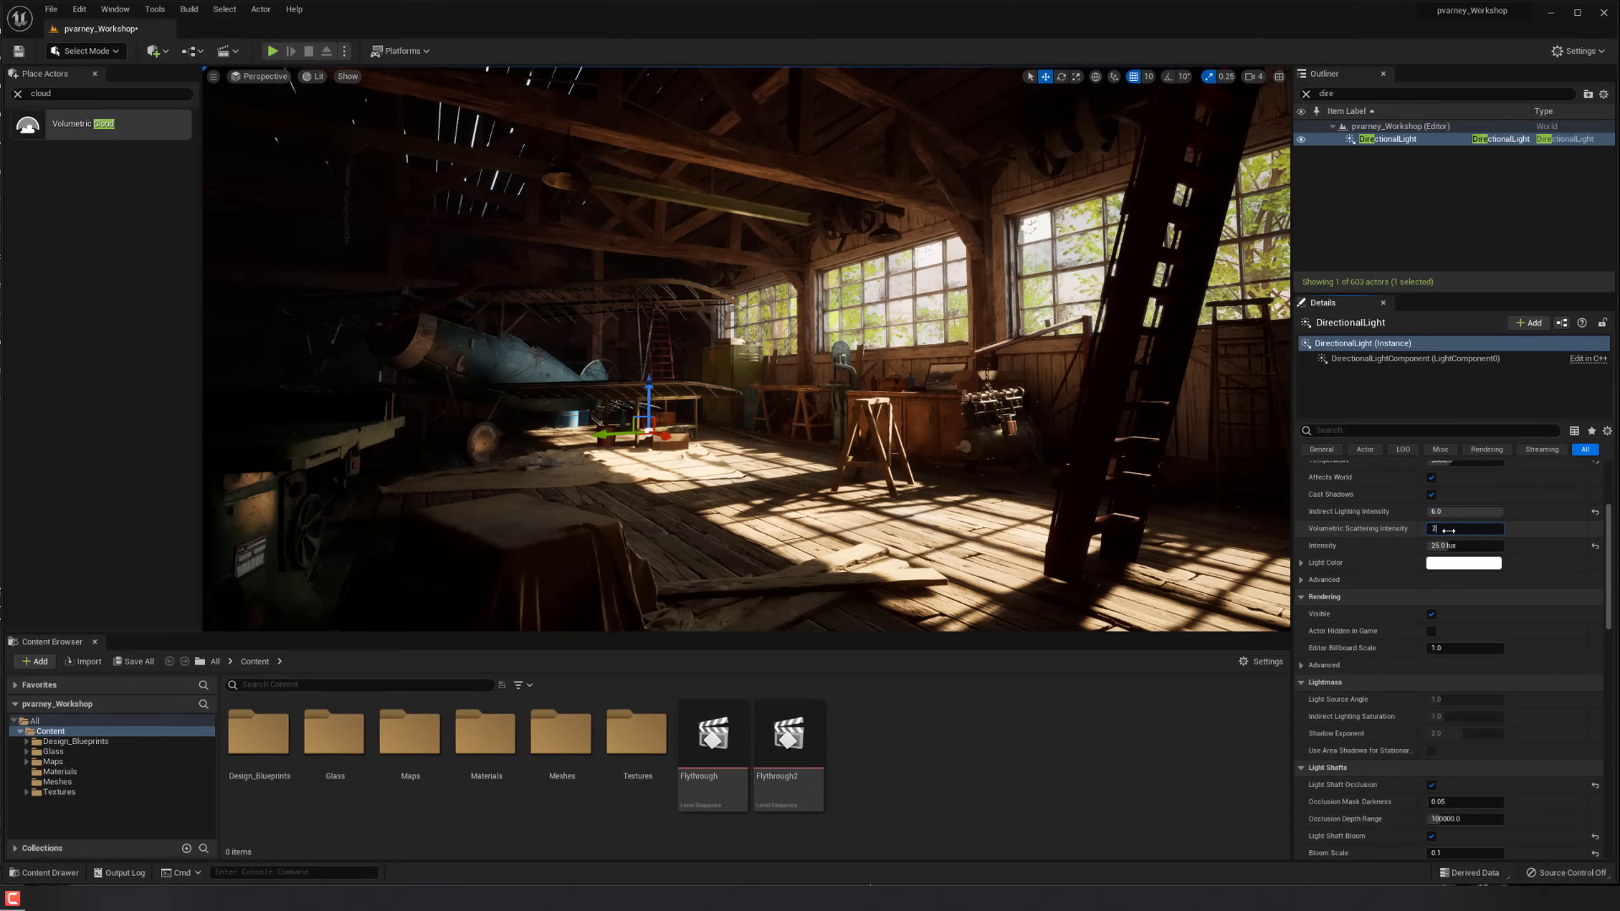
right_click_drag(957, 415, 865, 403)
key("d")
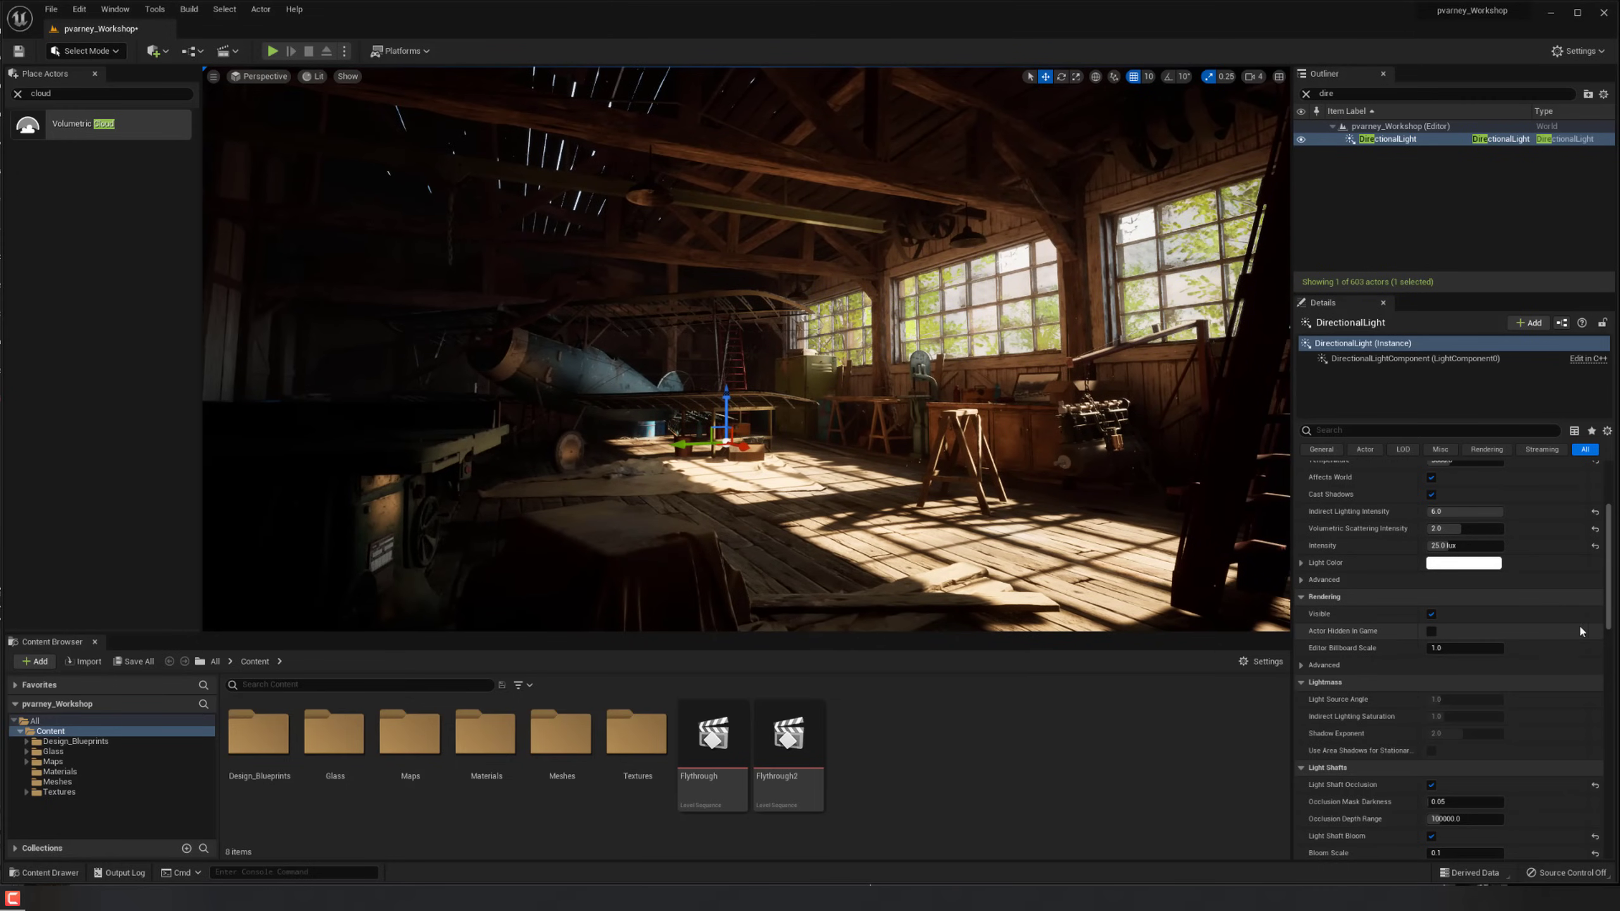
Look through the DirectionalLight's shadow and light shaft settings, try a larger Source Angle, and return it to 0.5357.
left_click_drag(1608, 614, 1607, 698)
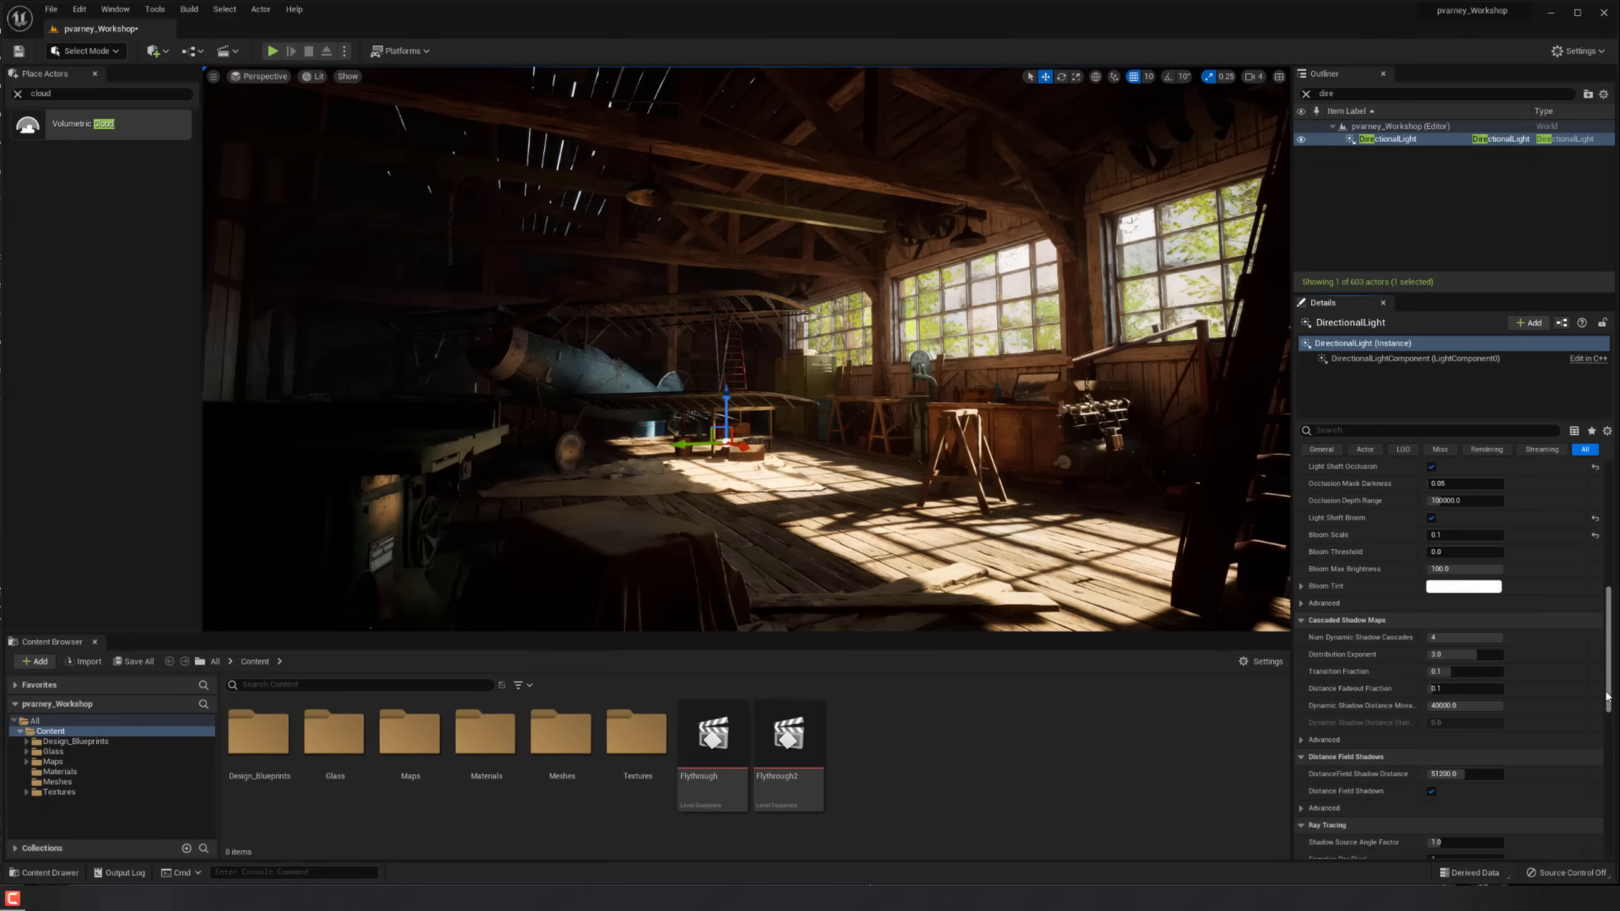
scroll(1365, 678, "down", 3)
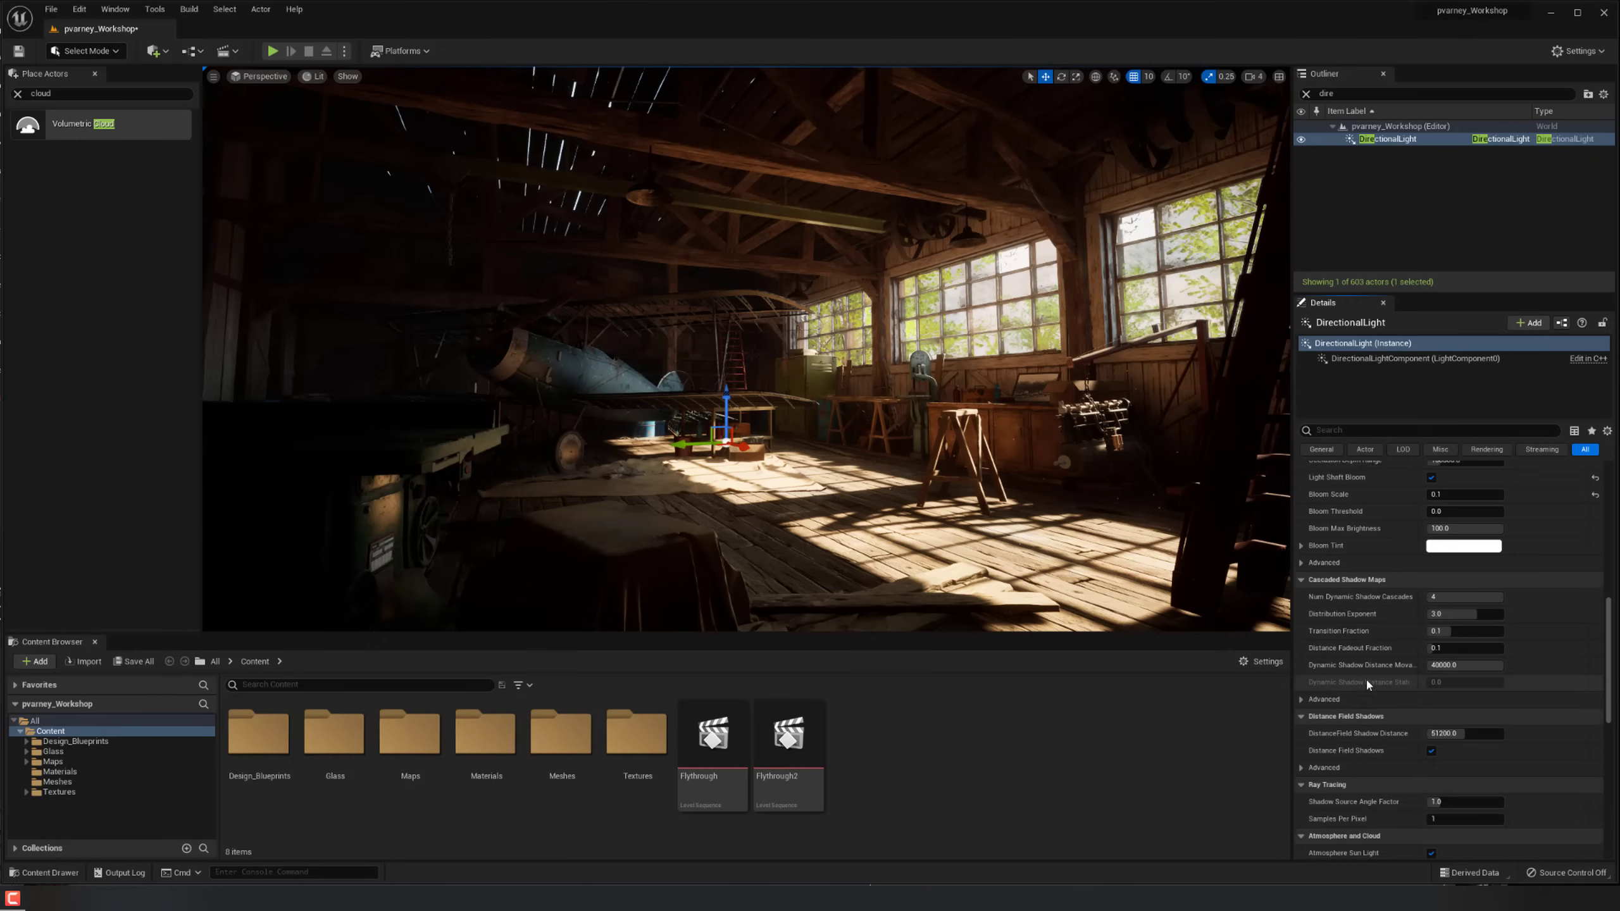
scroll(1371, 657, "down", 4)
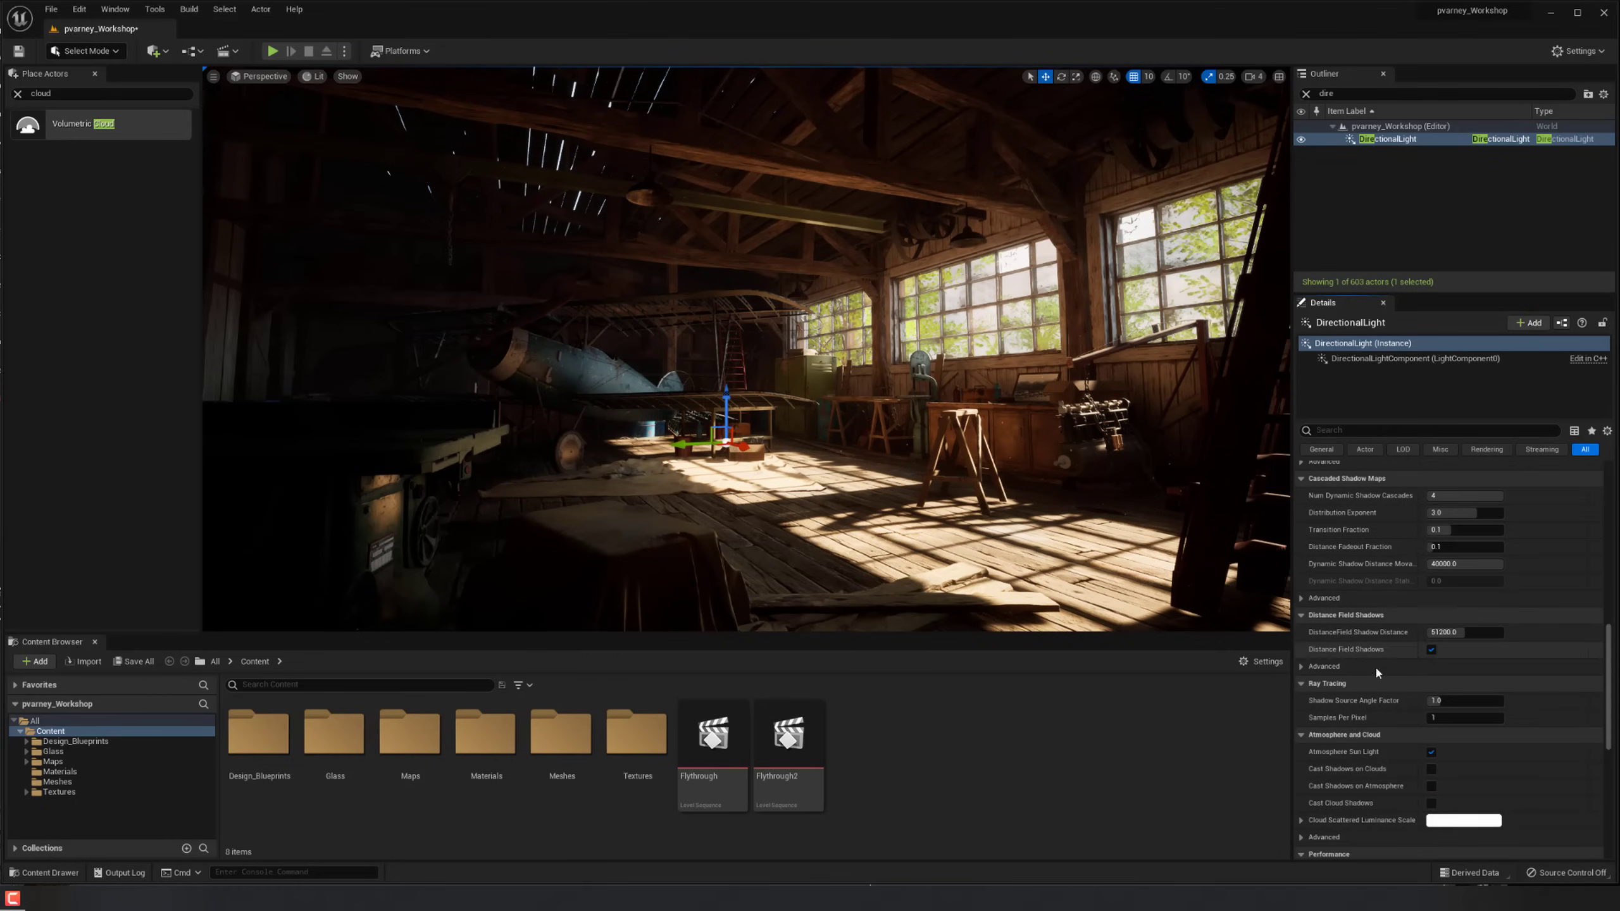
scroll(1570, 638, "up", 12)
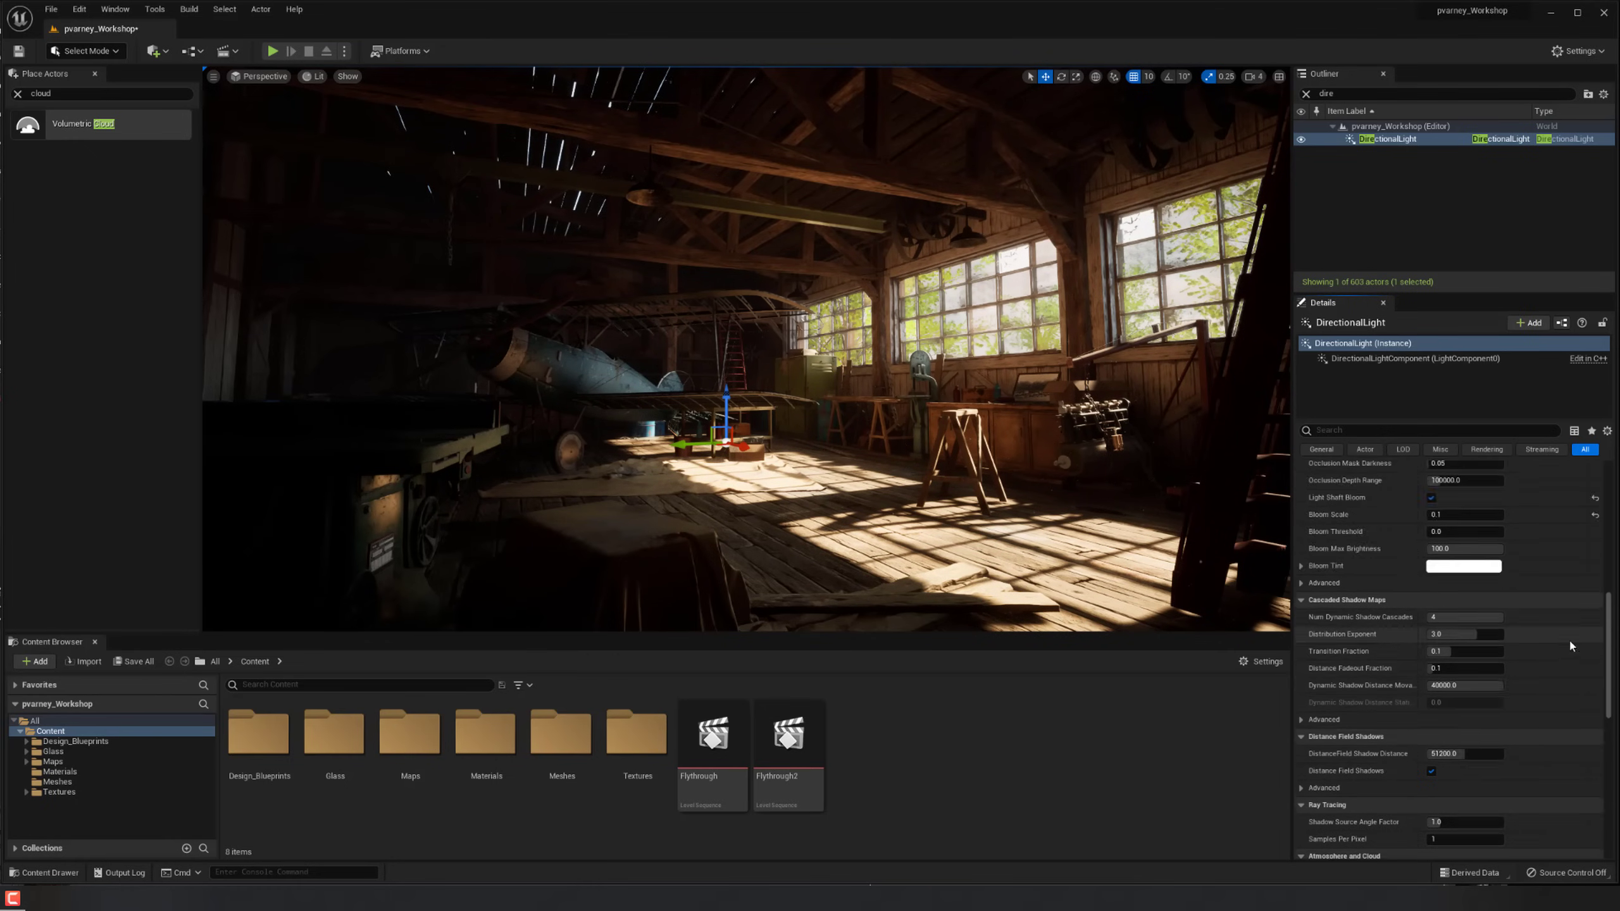
scroll(1562, 604, "up", 3)
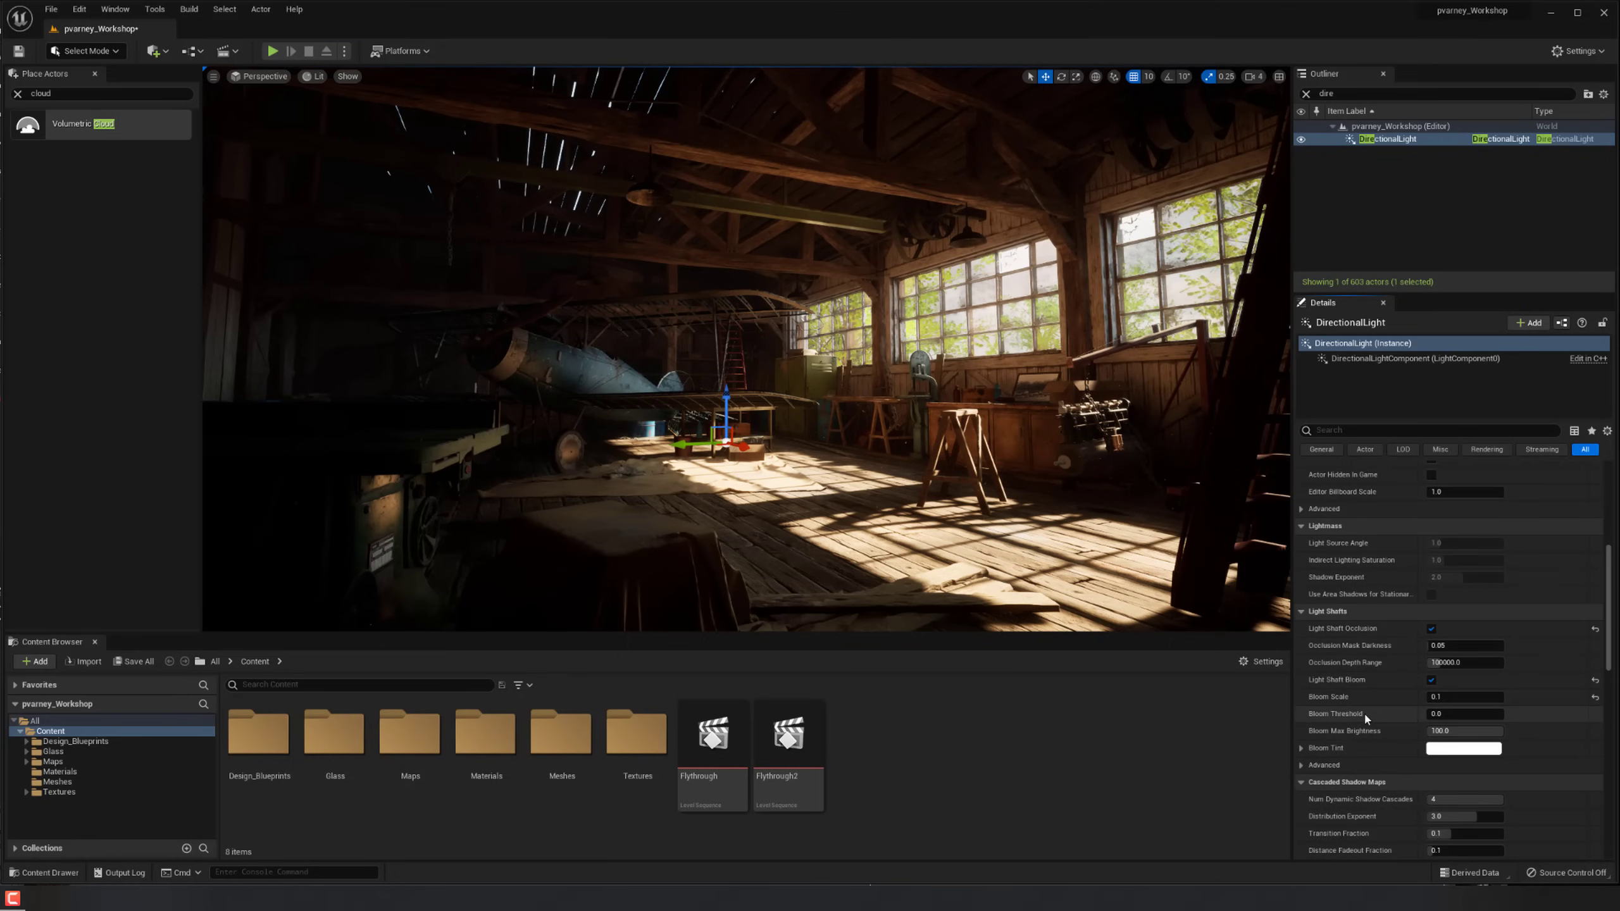
scroll(1367, 696, "up", 4)
scroll(1356, 575, "up", 6)
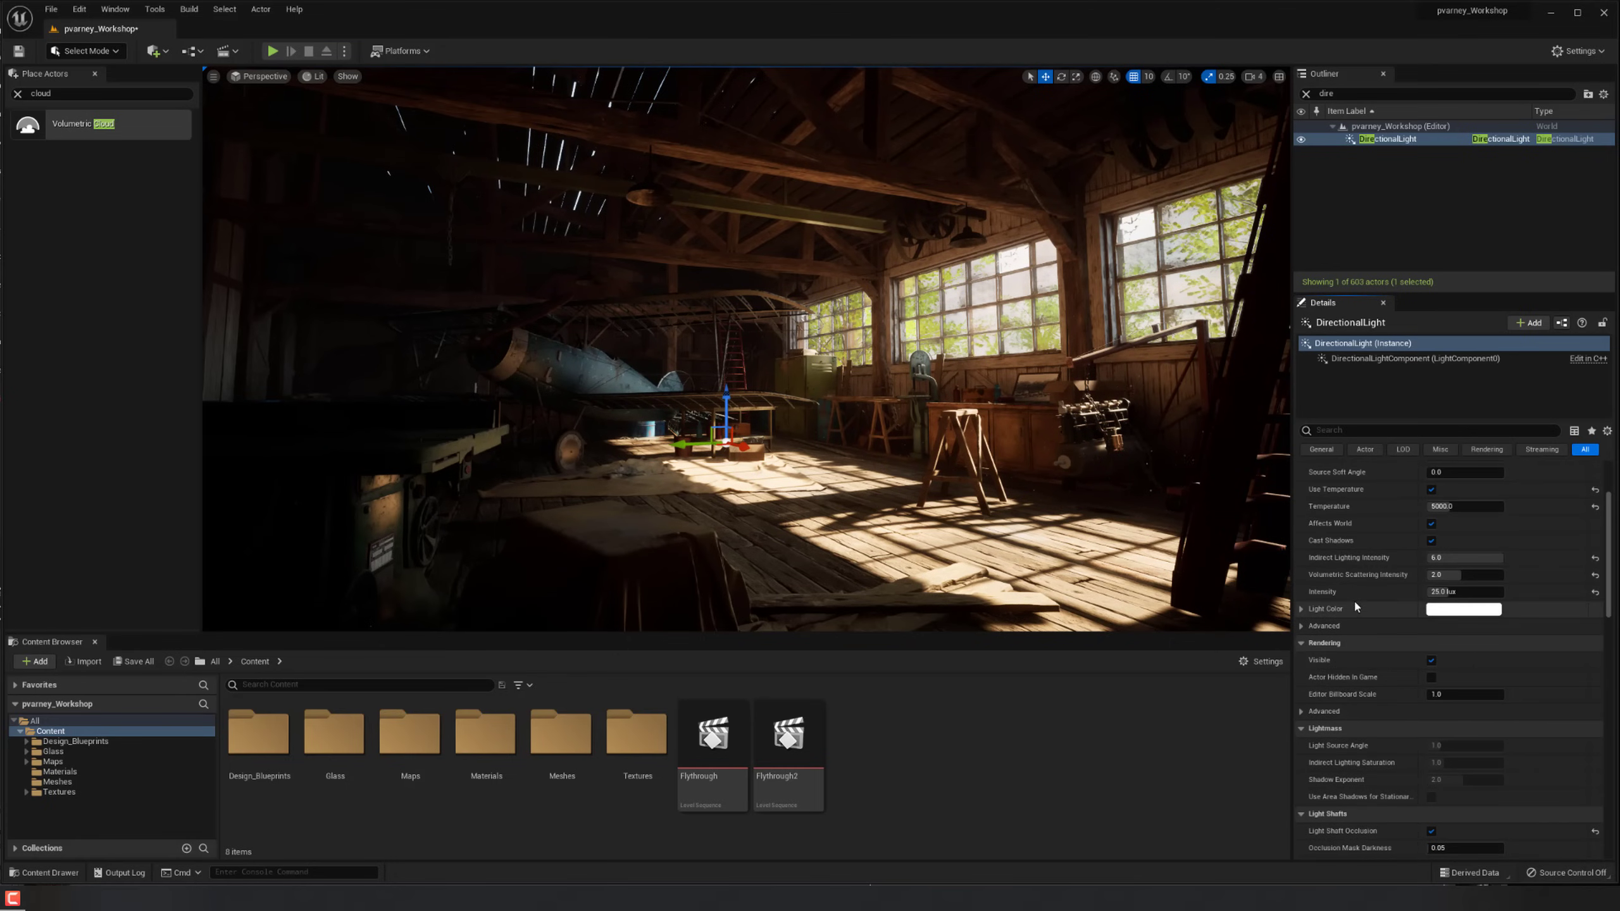
scroll(1343, 597, "up", 5)
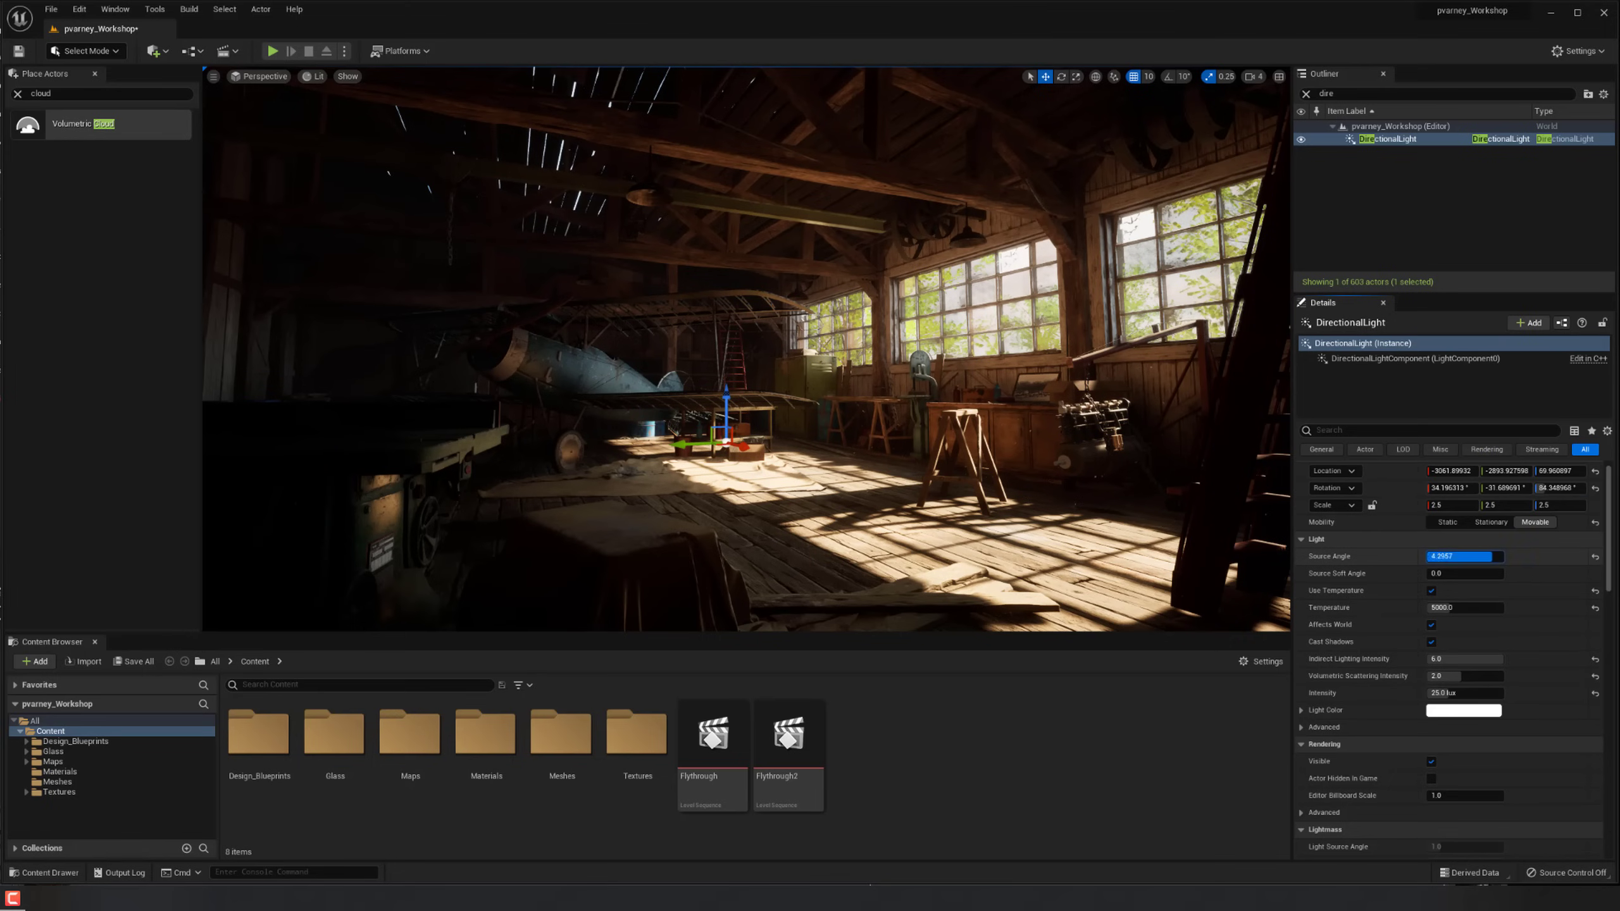
left_click_drag(1427, 550, 1399, 546)
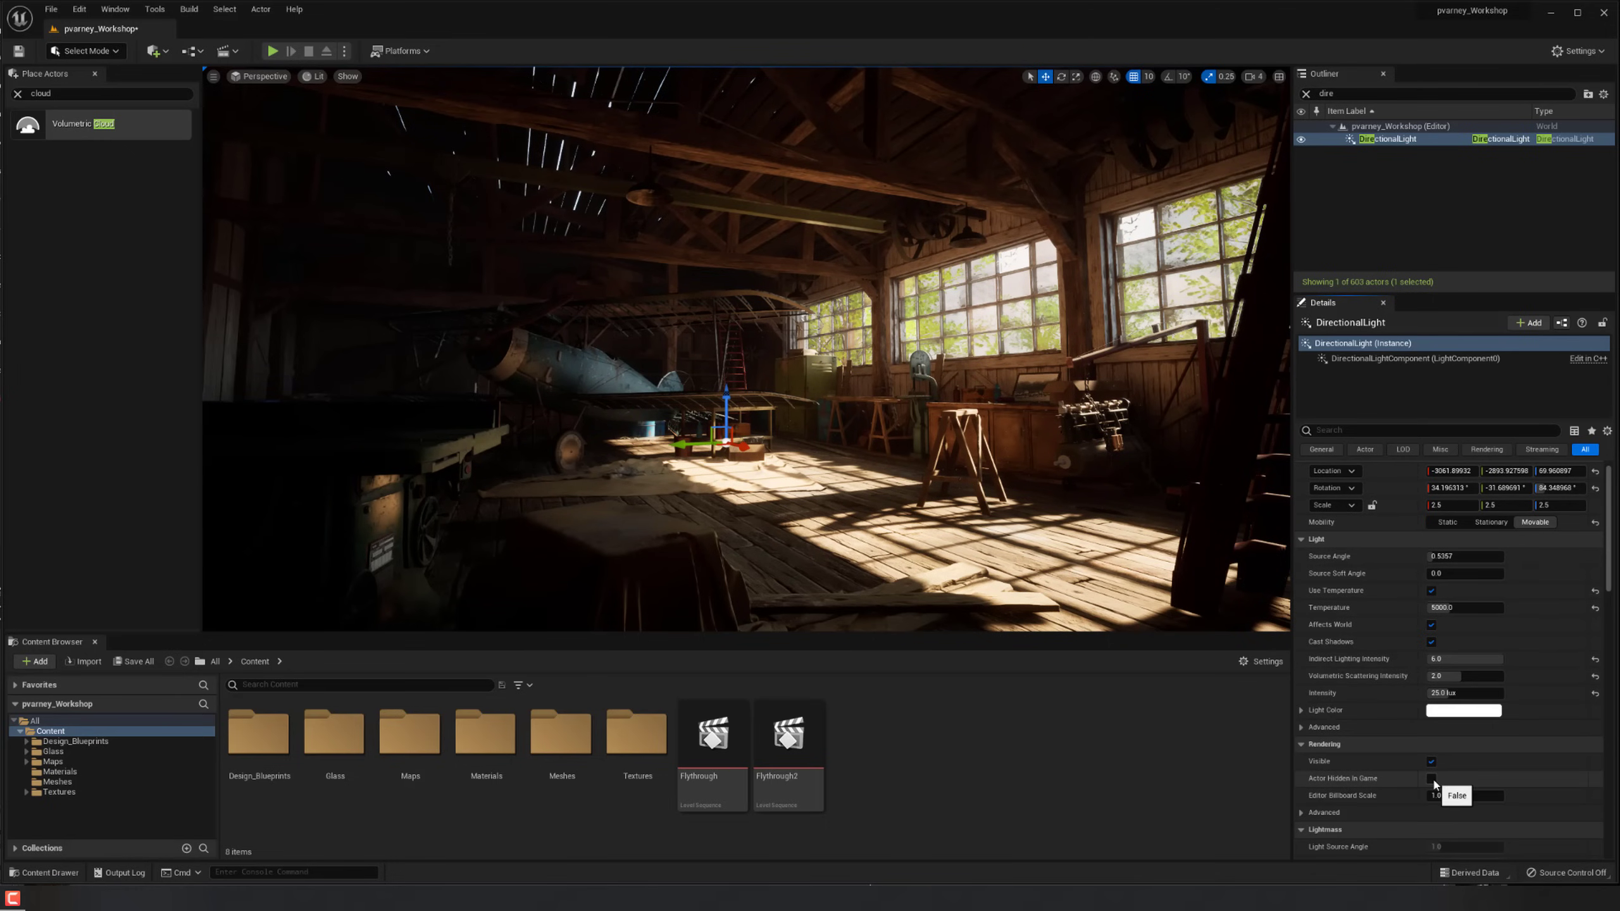
Set the SkyLight's Cubemap Resolution to 256 and its Indirect Lighting Intensity to 2.0.
left_click(1306, 93)
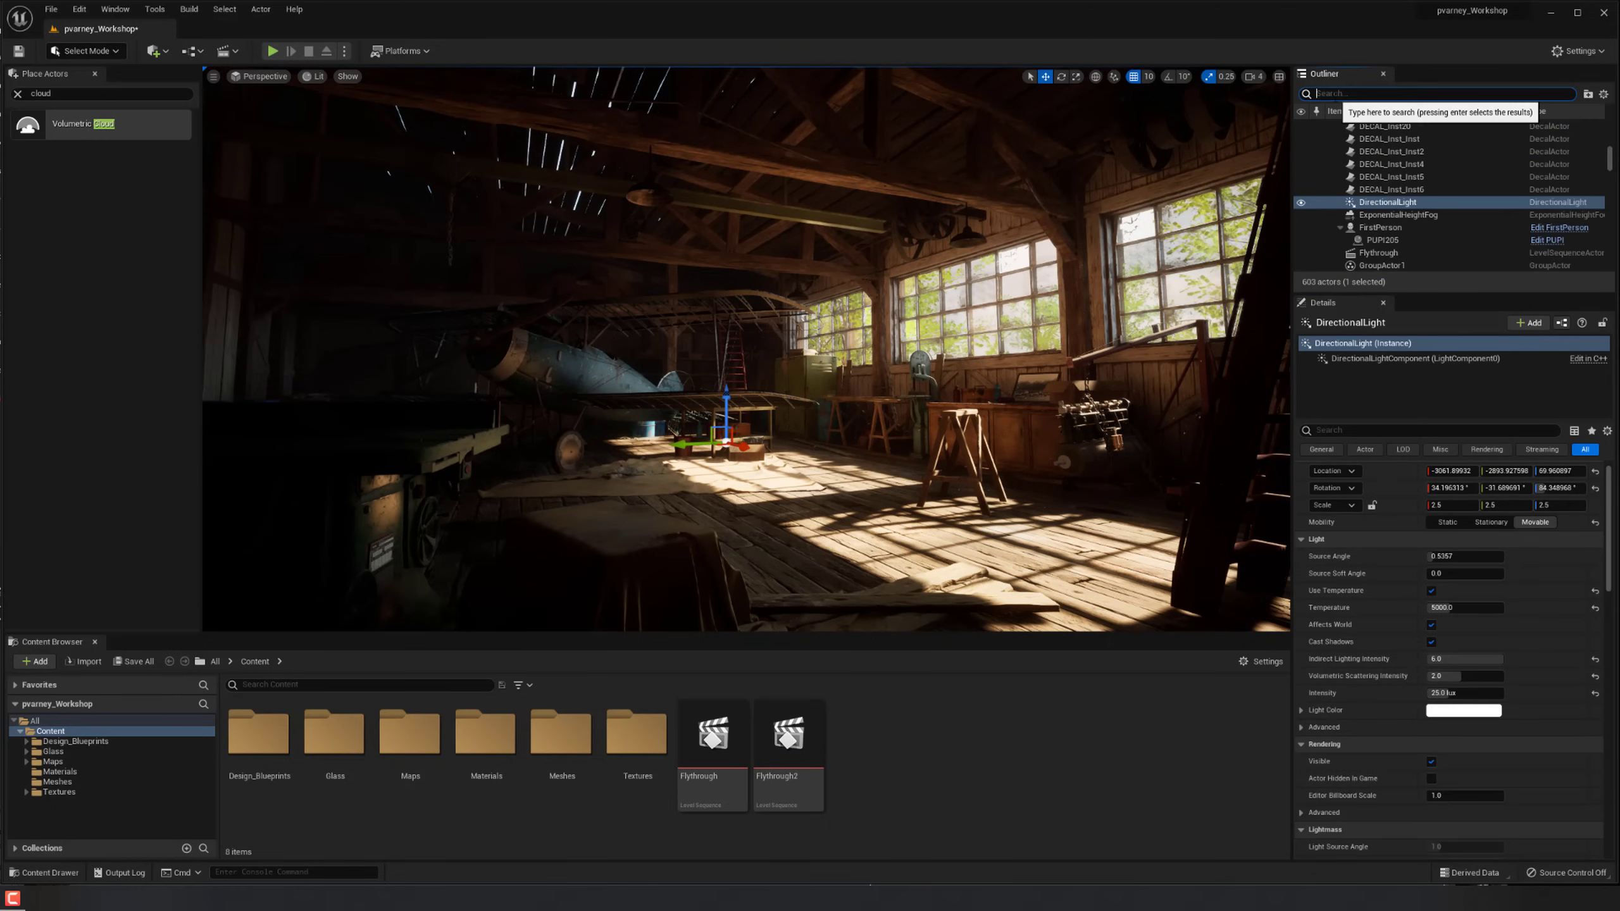
type("sky")
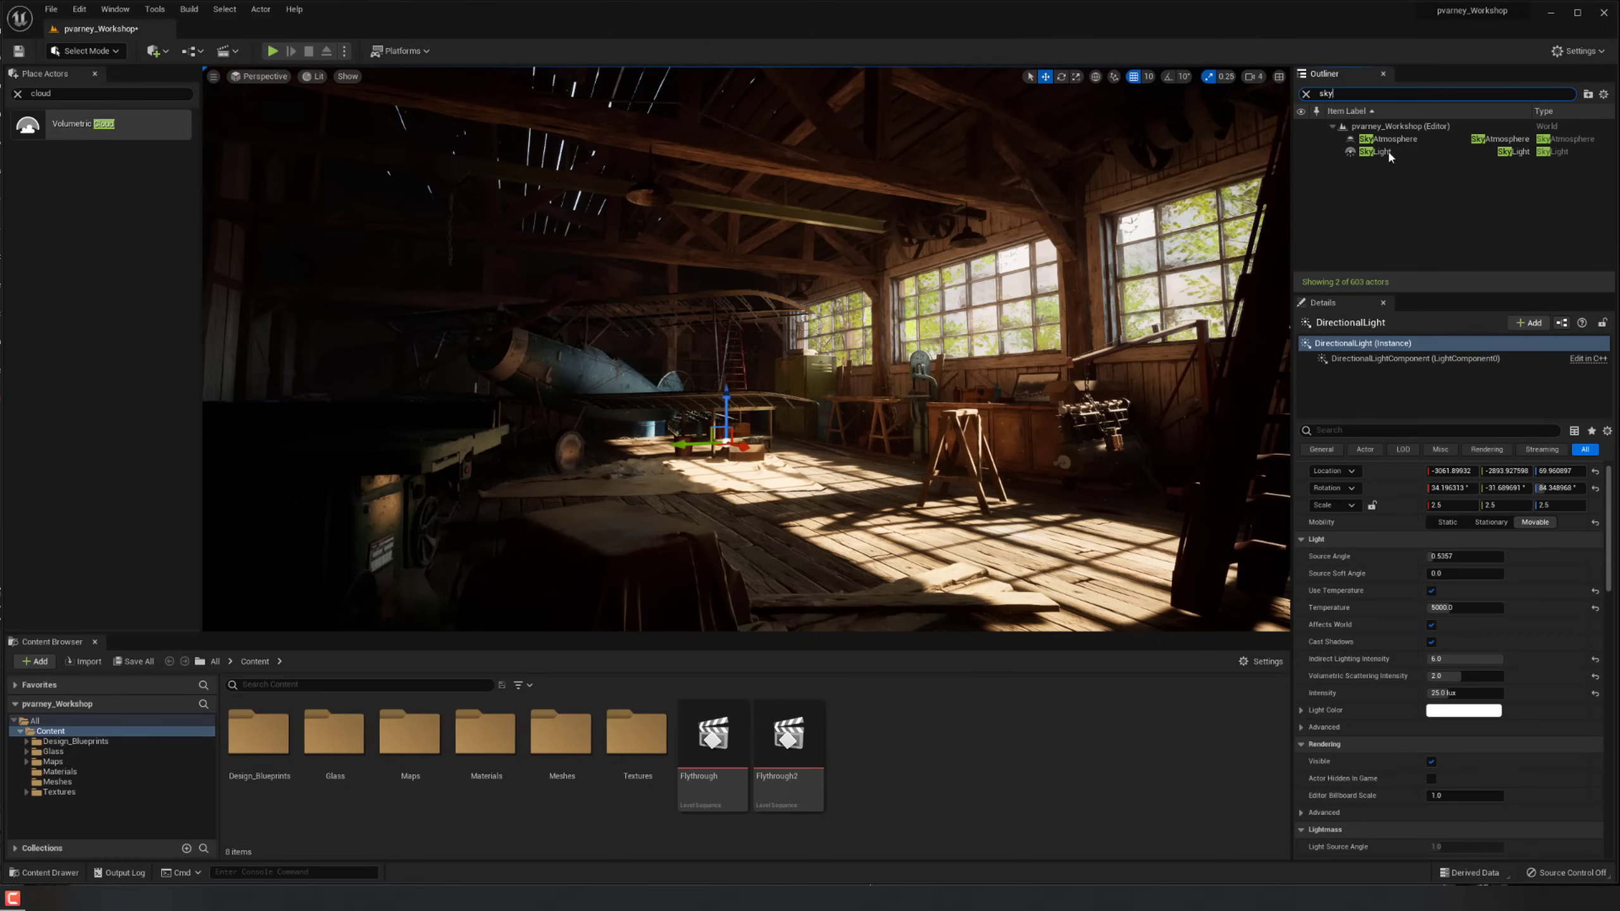
left_click(1374, 151)
scroll(1372, 498, "down", 2)
left_click(1463, 561)
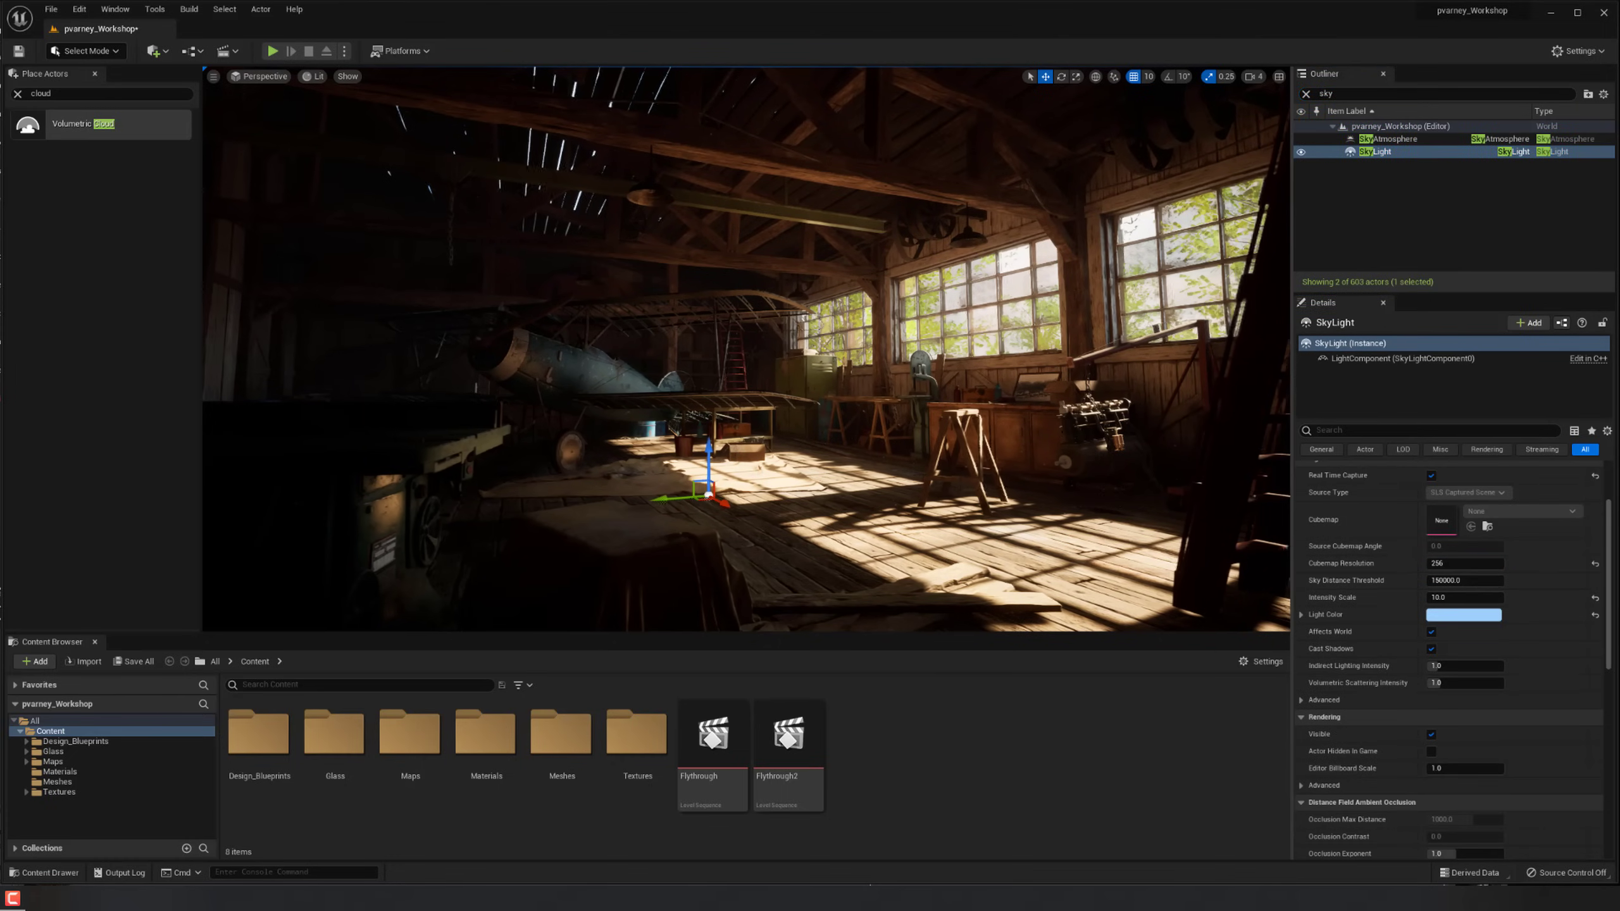
middle_click_drag(1211, 575, 1243, 550)
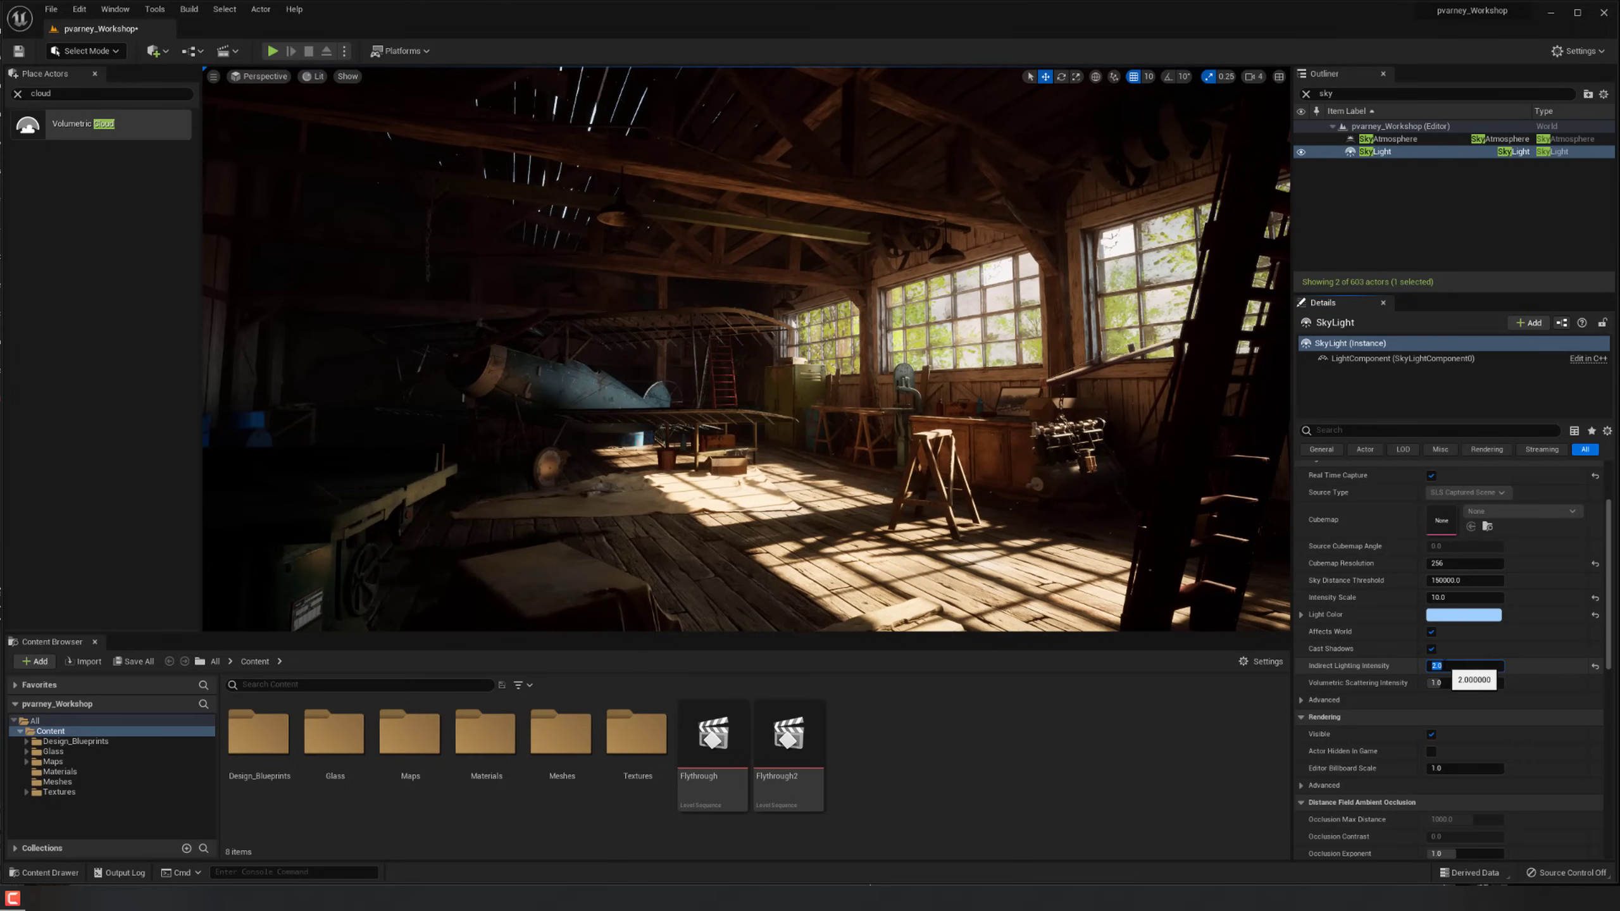
middle_click_drag(1212, 561, 1180, 583)
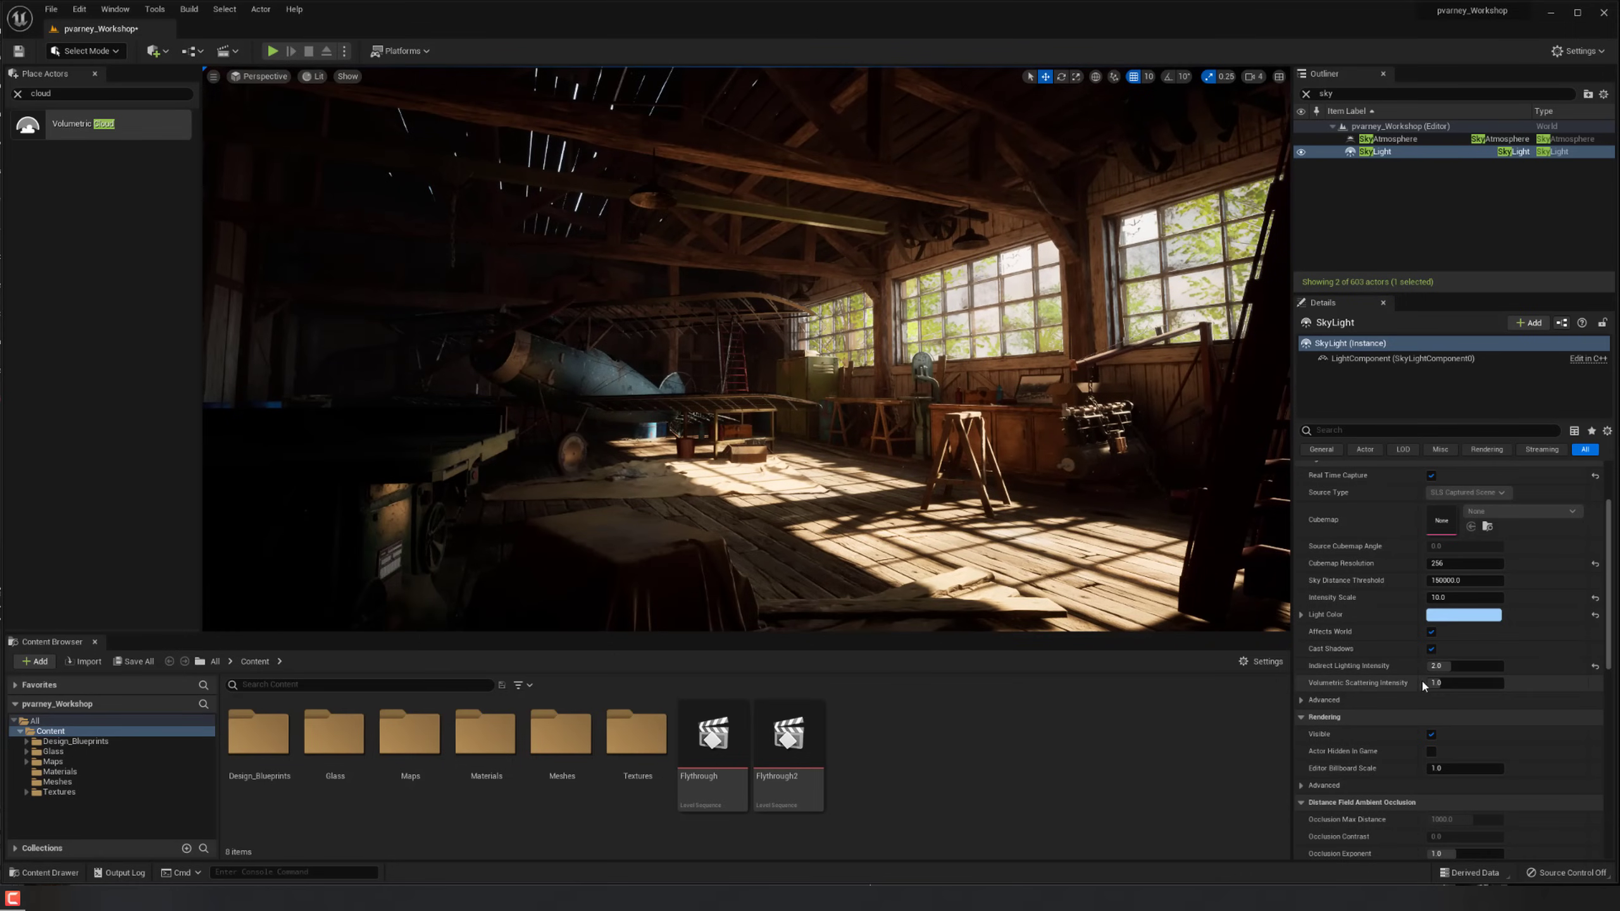
Enable Cloud Ambient Occlusion on the SkyLight and set its ray tracing Samples Per Pixel to 6.
scroll(1379, 659, "down", 2)
middle_click_drag(1084, 600, 1126, 598)
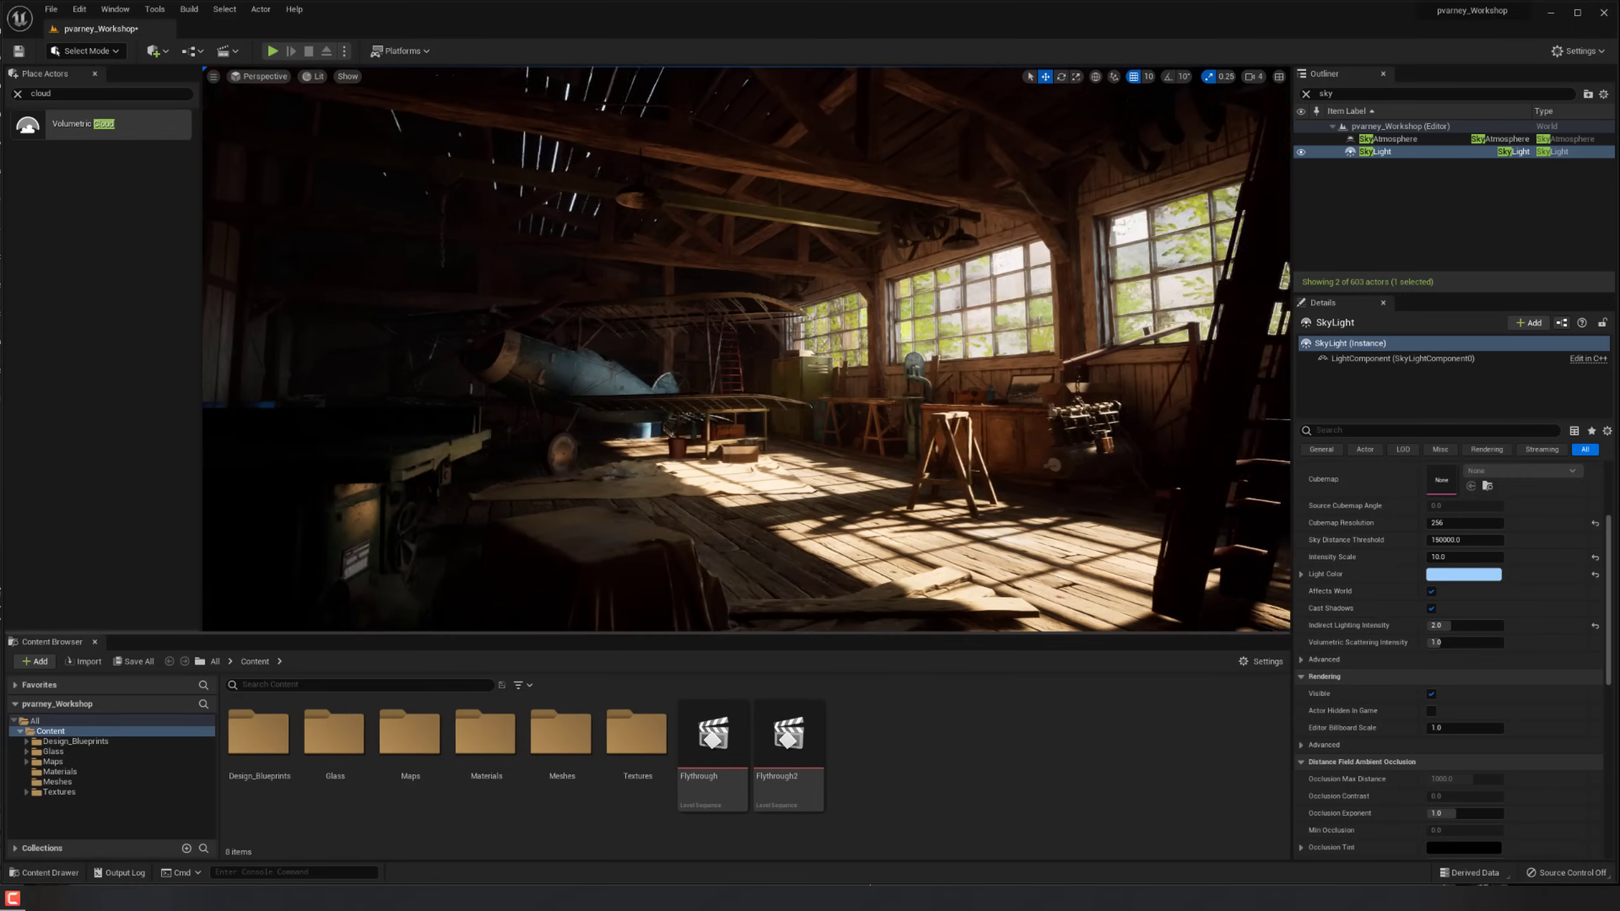
scroll(1384, 765, "down", 9)
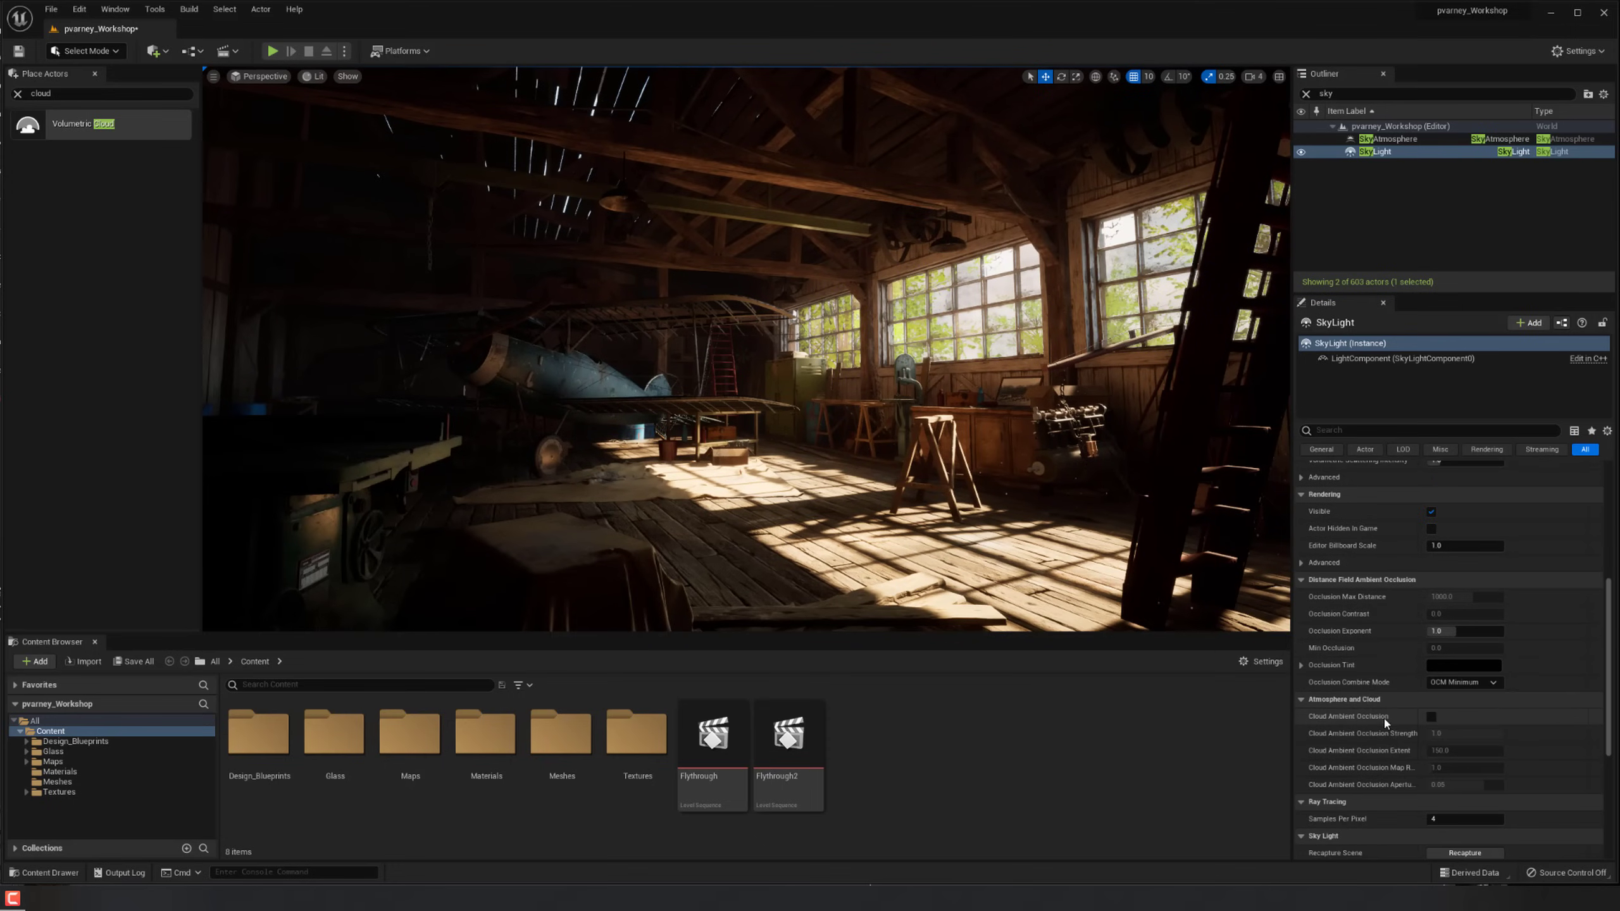
scroll(1385, 719, "down", 3)
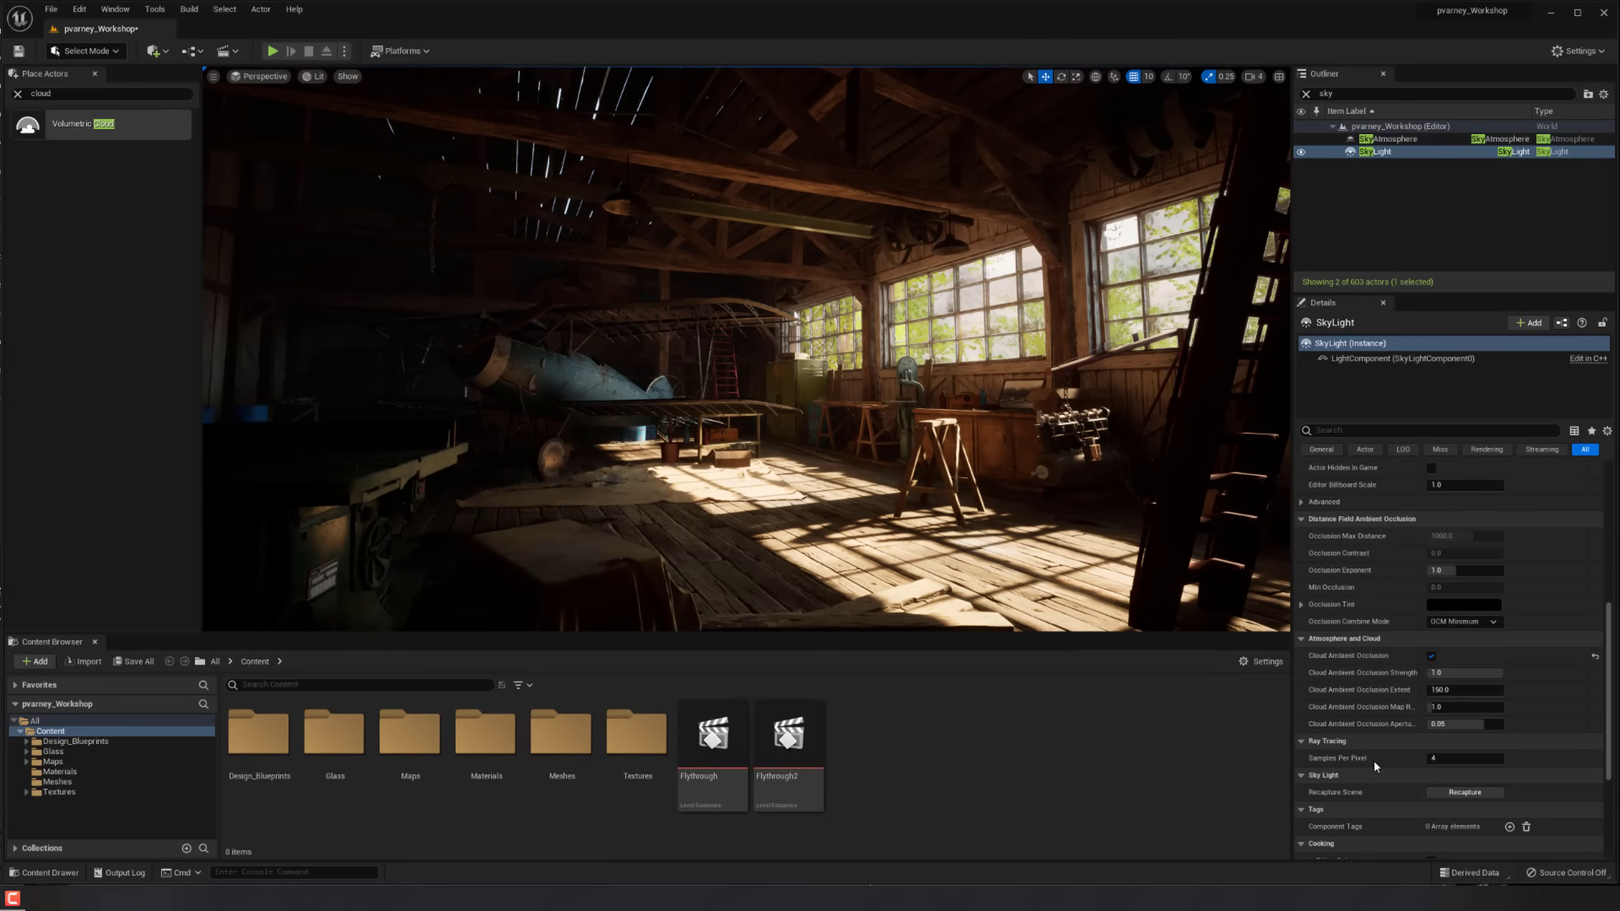
scroll(1377, 754, "down", 5)
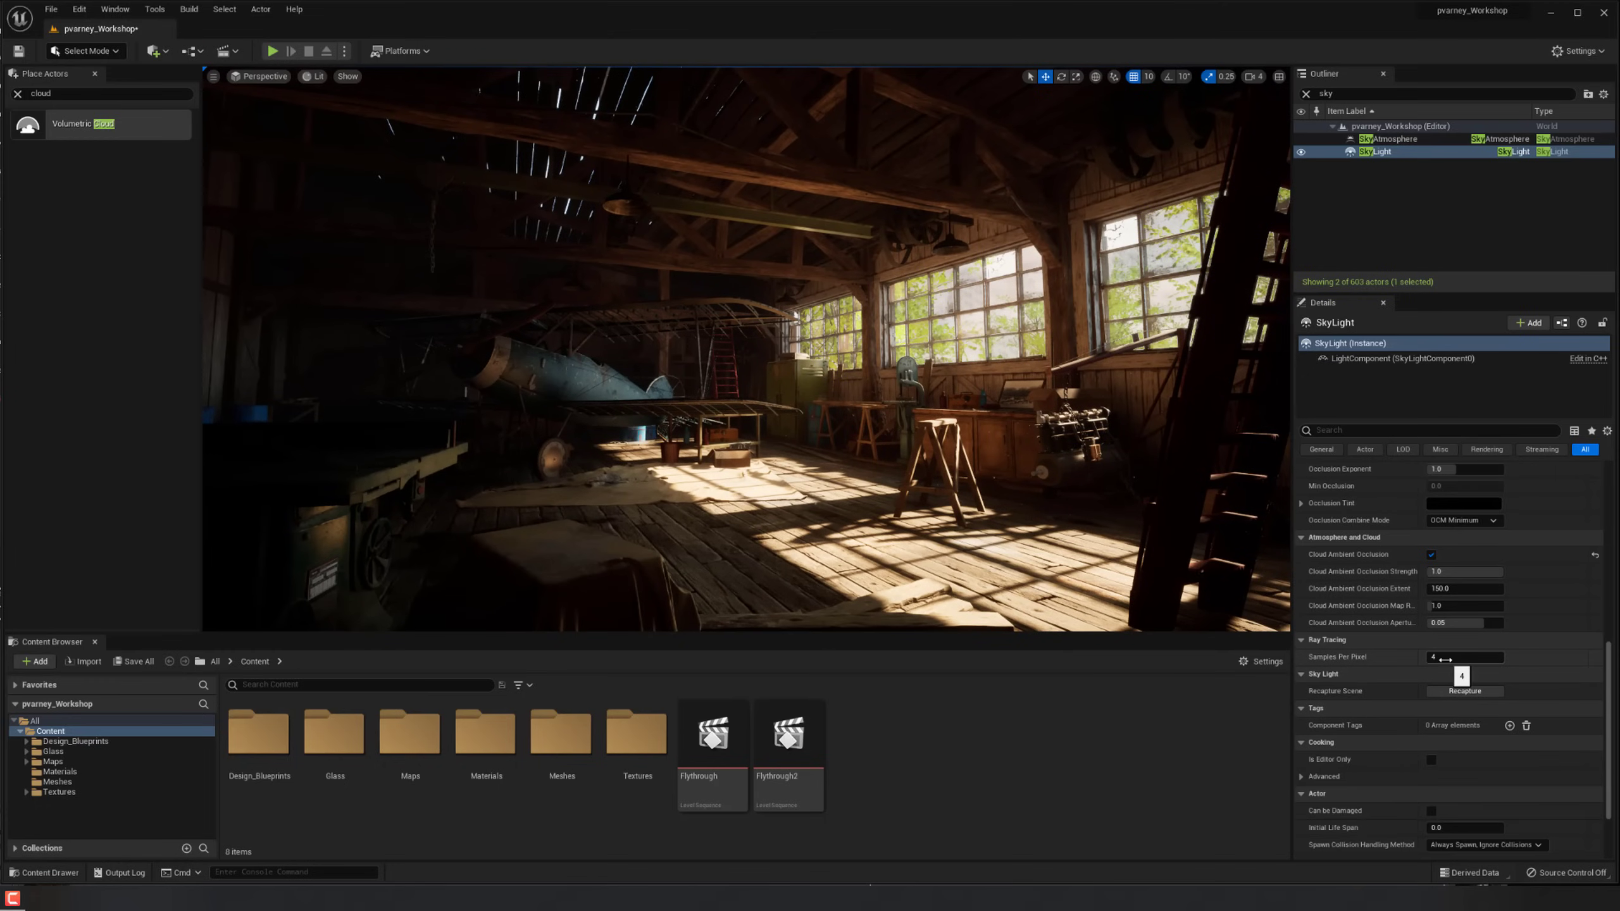
key("Return")
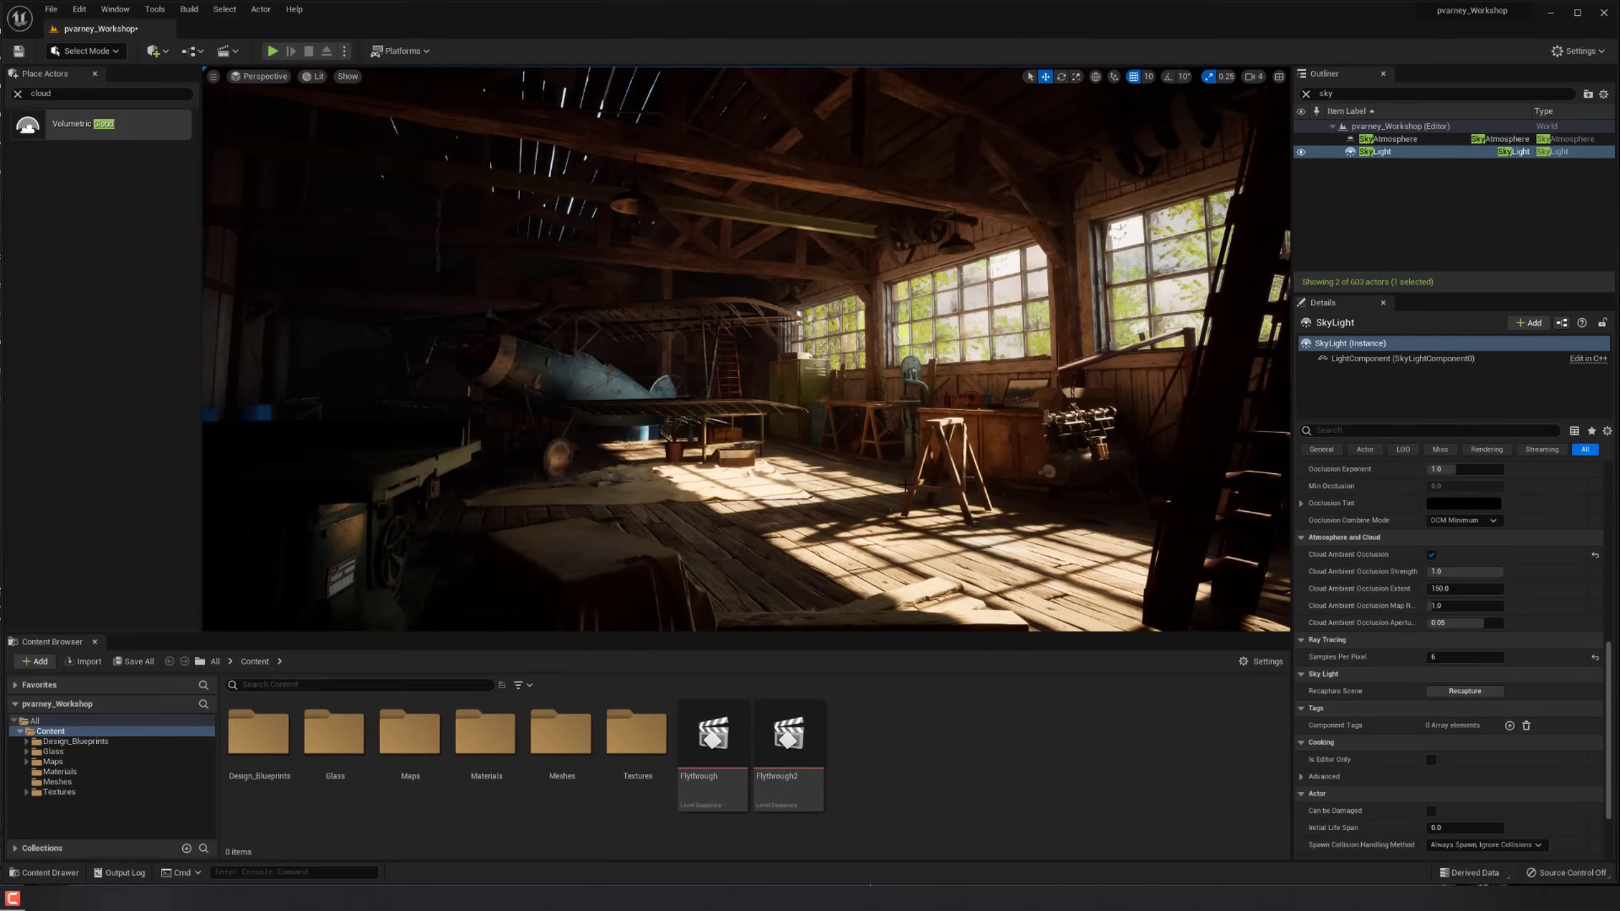
Look through the remaining SkyLight options and the SkyAtmosphere's planet and scattering settings.
scroll(1427, 701, "down", 5)
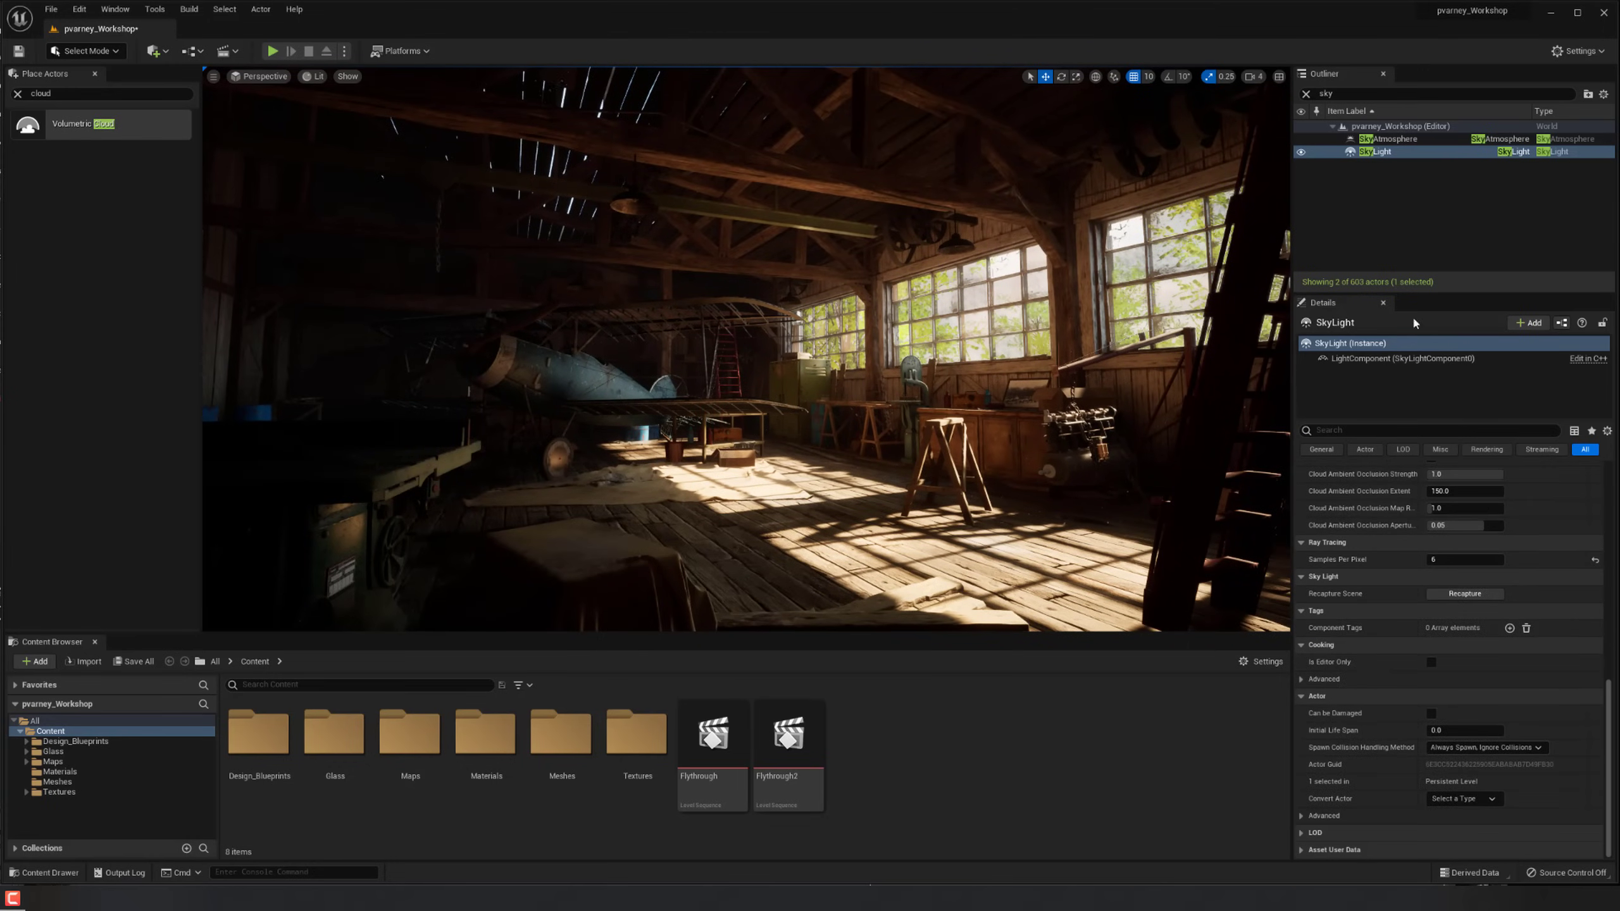
left_click(1351, 139)
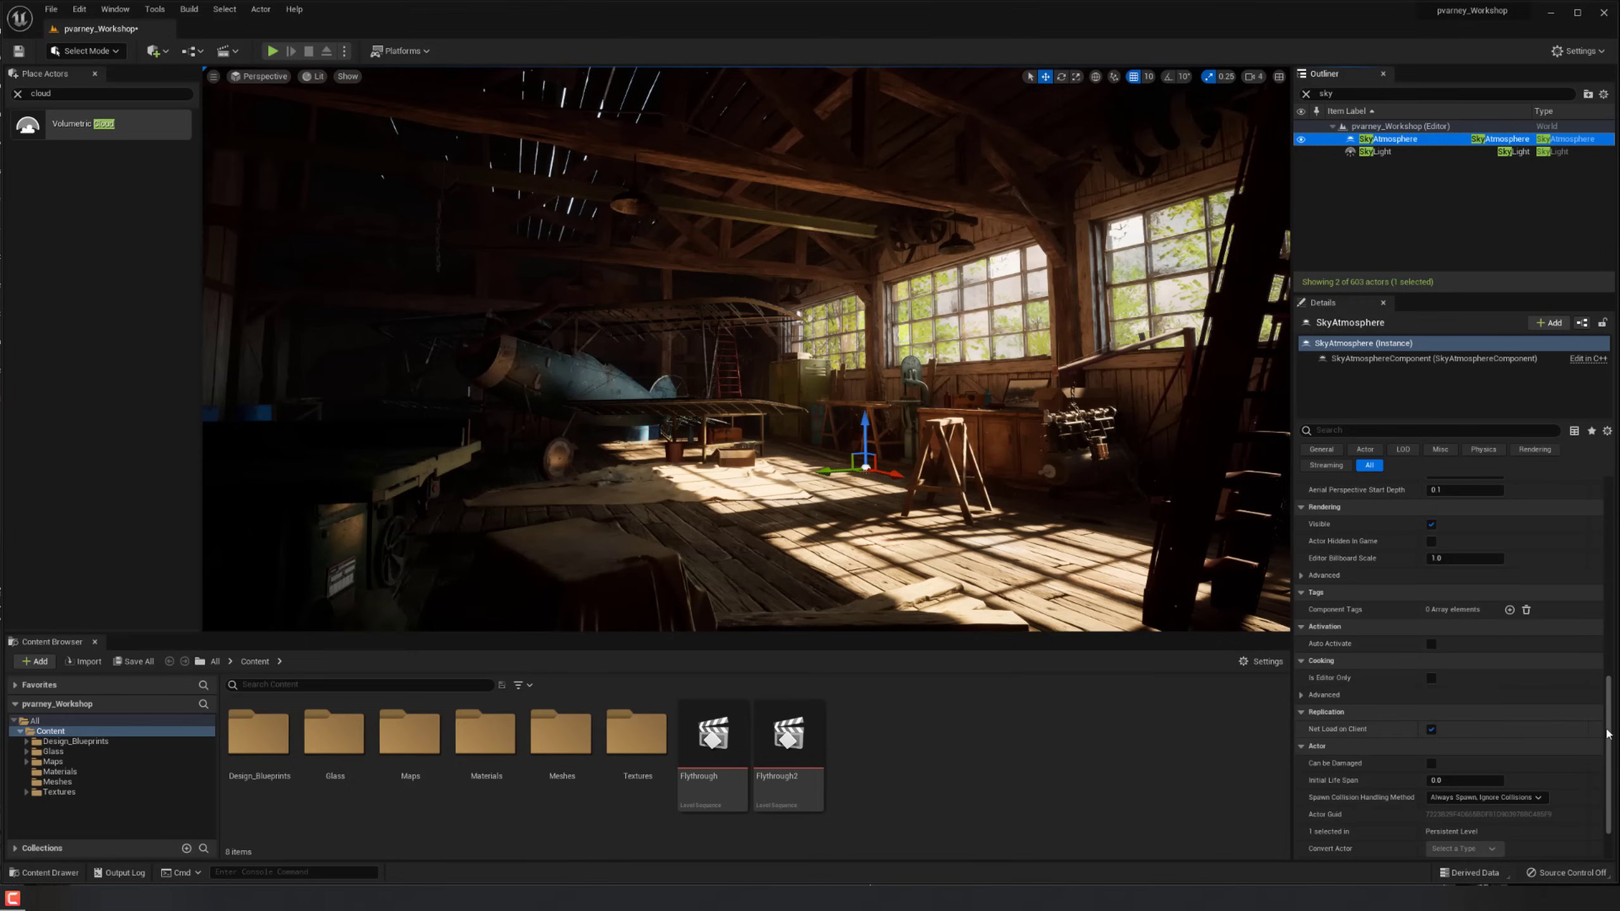
left_click_drag(1609, 728, 1614, 505)
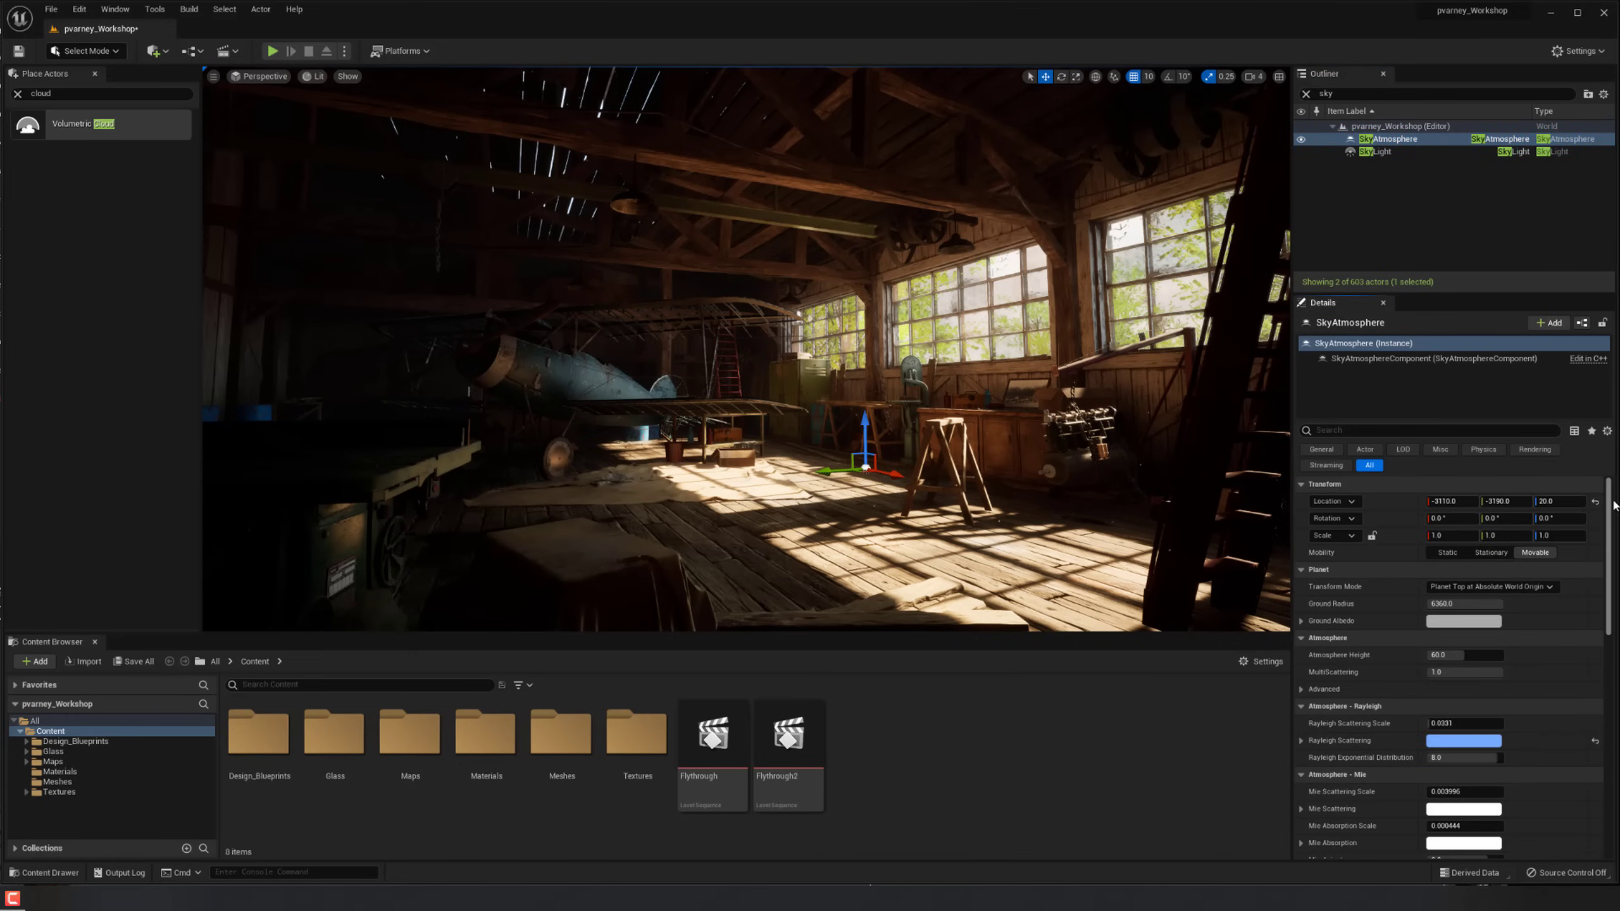
scroll(1601, 548, "down", 3)
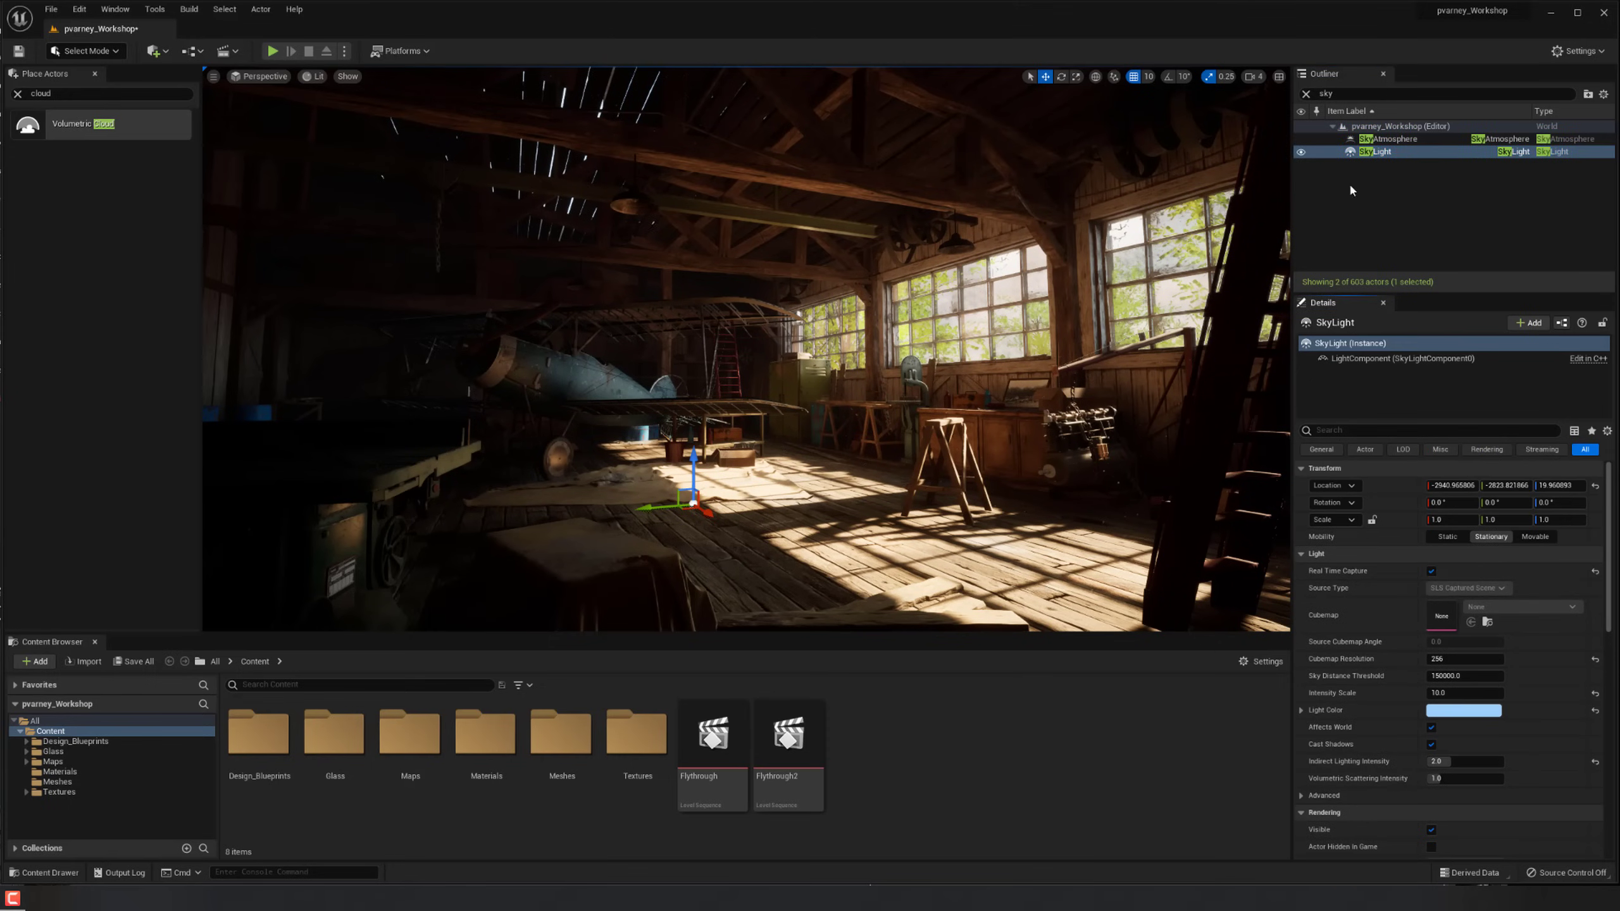
Try a light green Mie Scattering color on the SkyAtmosphere from outside the workshop and cancel the color change.
double_click(1383, 141)
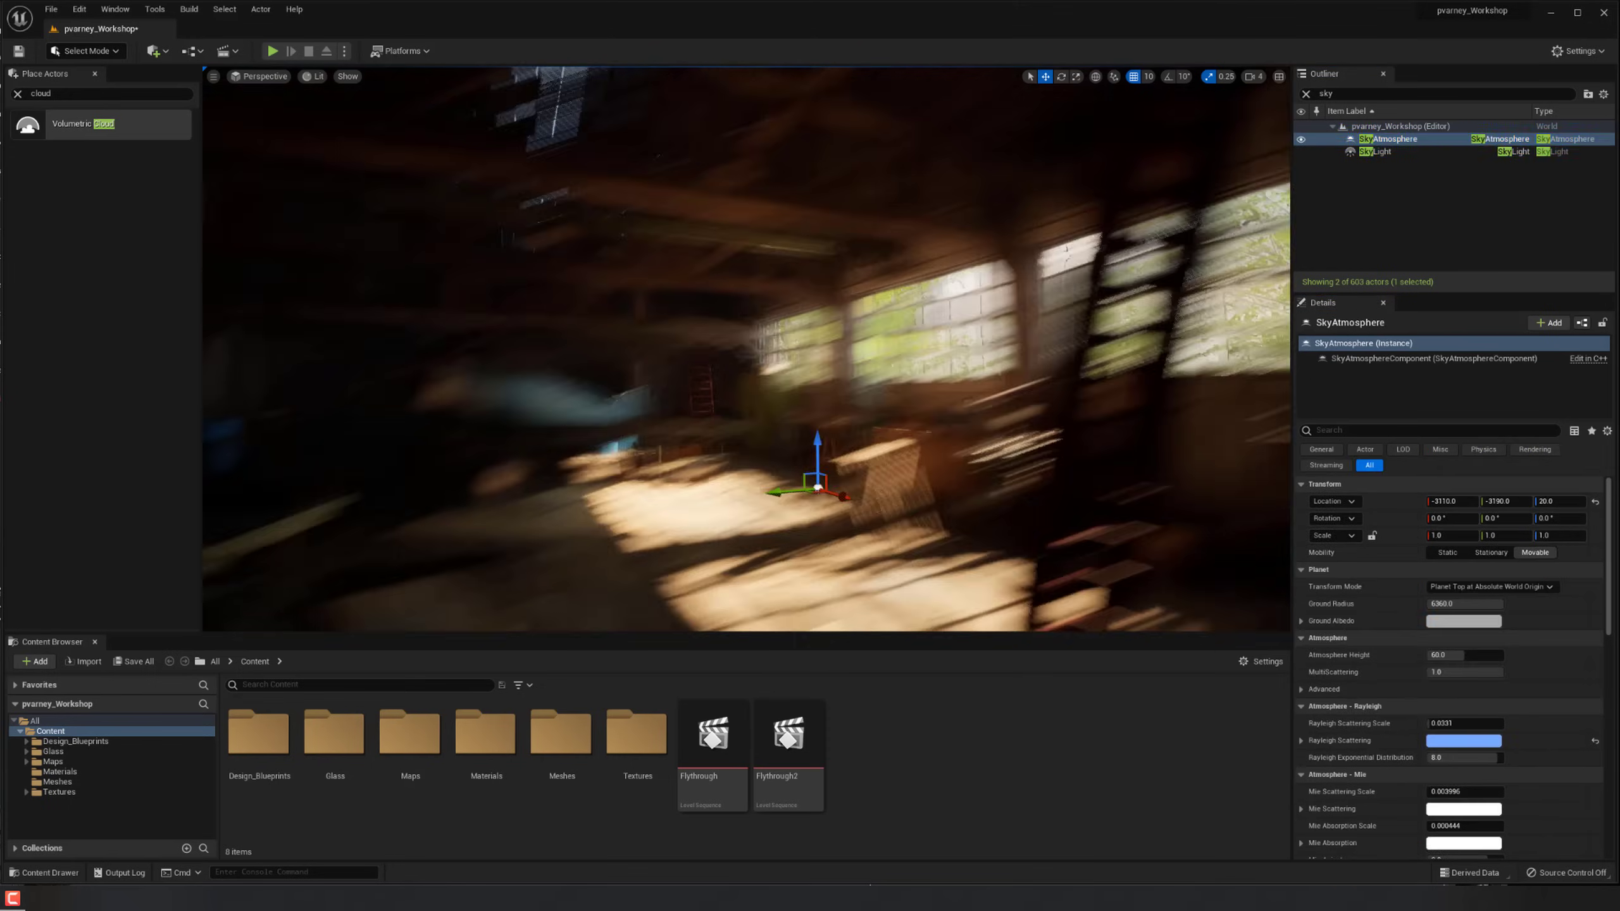
right_click_drag(995, 403, 861, 423)
right_click_drag(941, 467, 1046, 504)
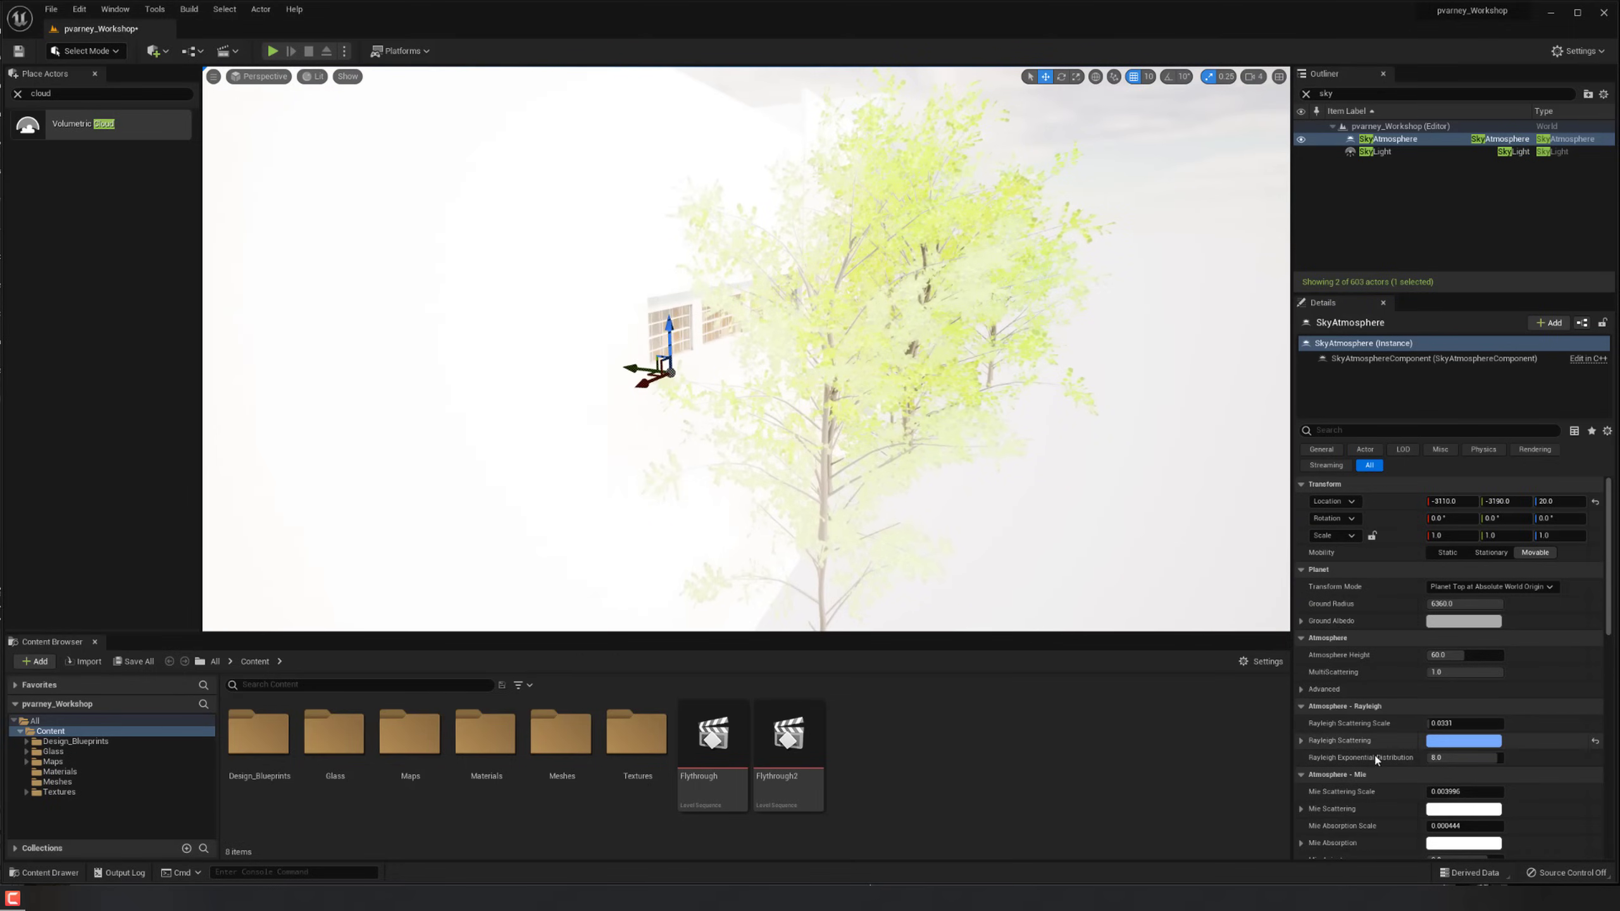
scroll(1429, 714, "down", 5)
left_click(1463, 668)
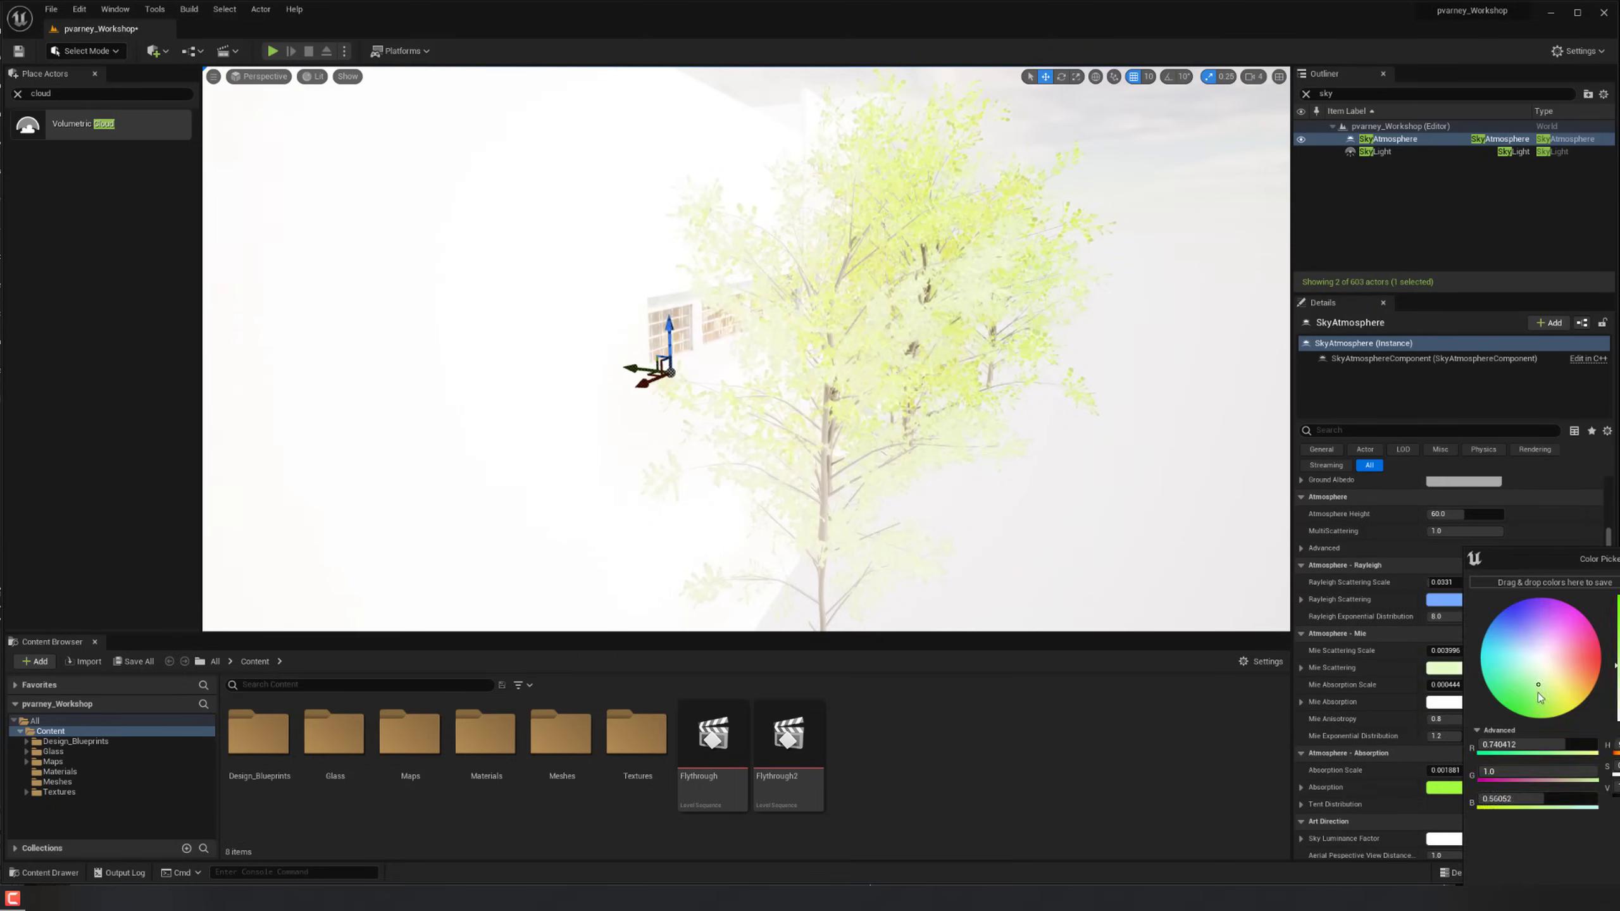
left_click_drag(1617, 563, 1368, 497)
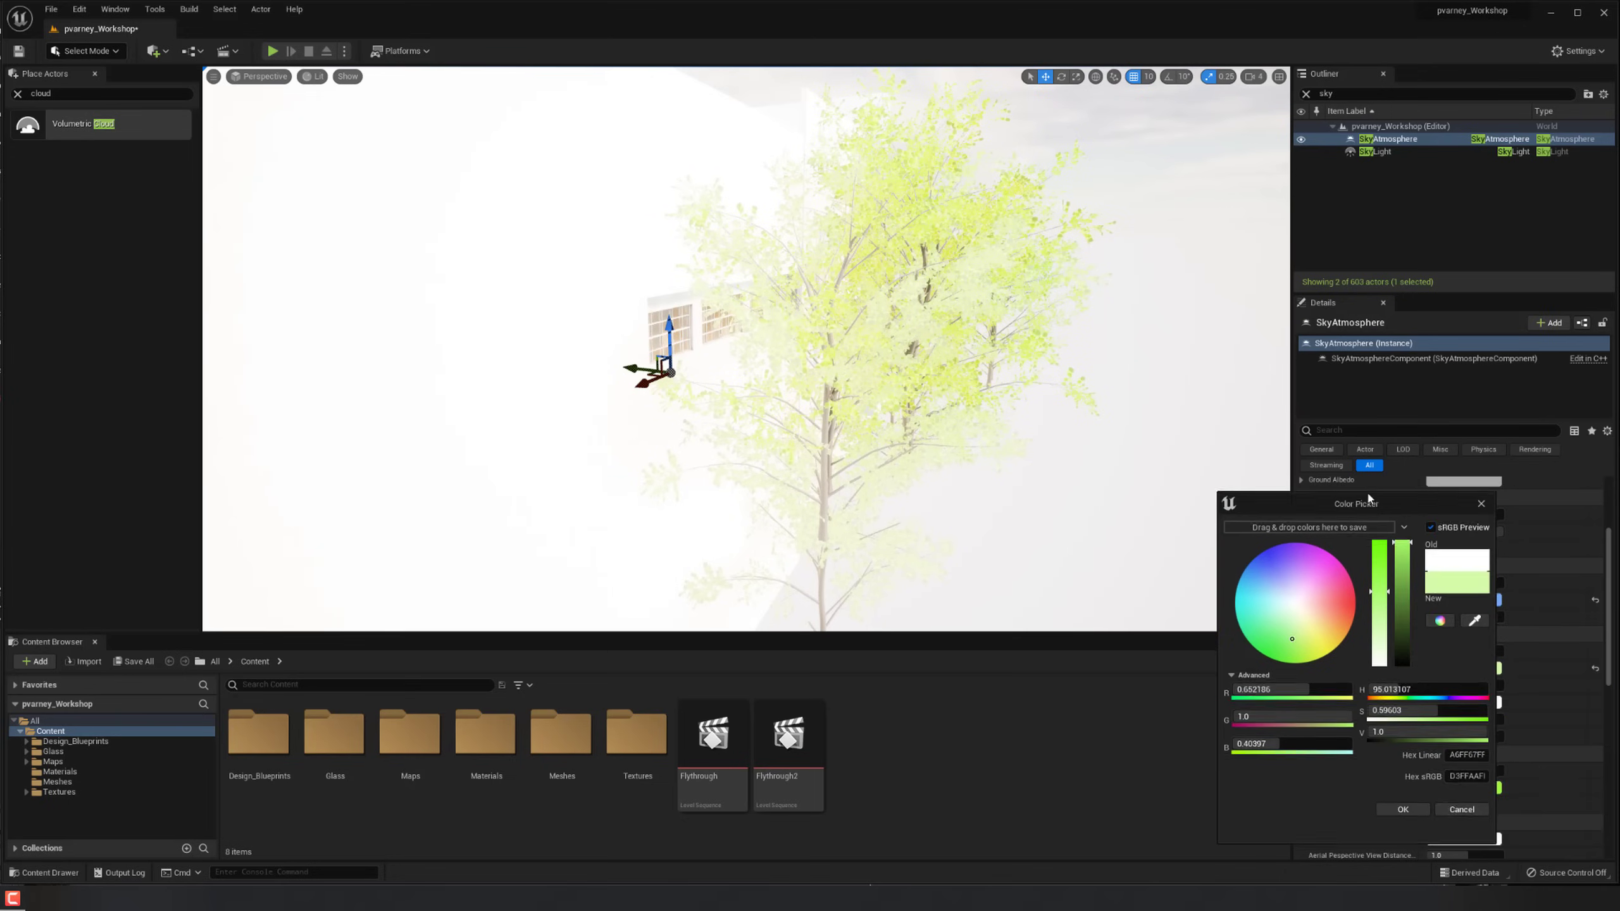
left_click(1459, 812)
Try an orange Ground Albedo color on the SkyAtmosphere and cancel the color change.
scroll(1409, 734, "down", 3)
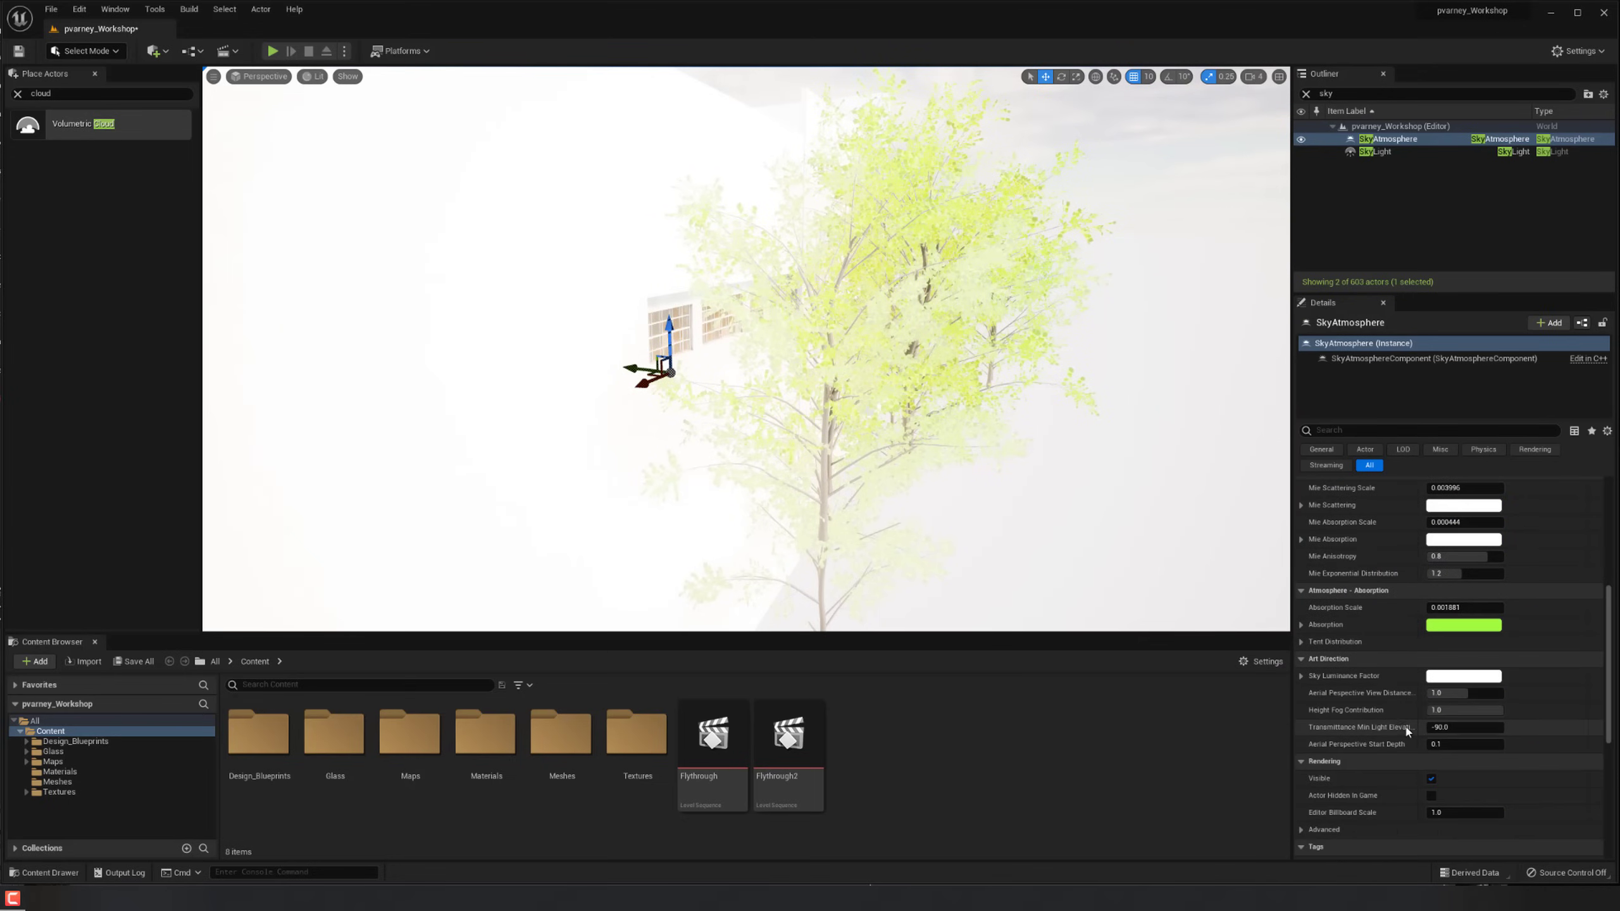
scroll(1360, 557, "up", 7)
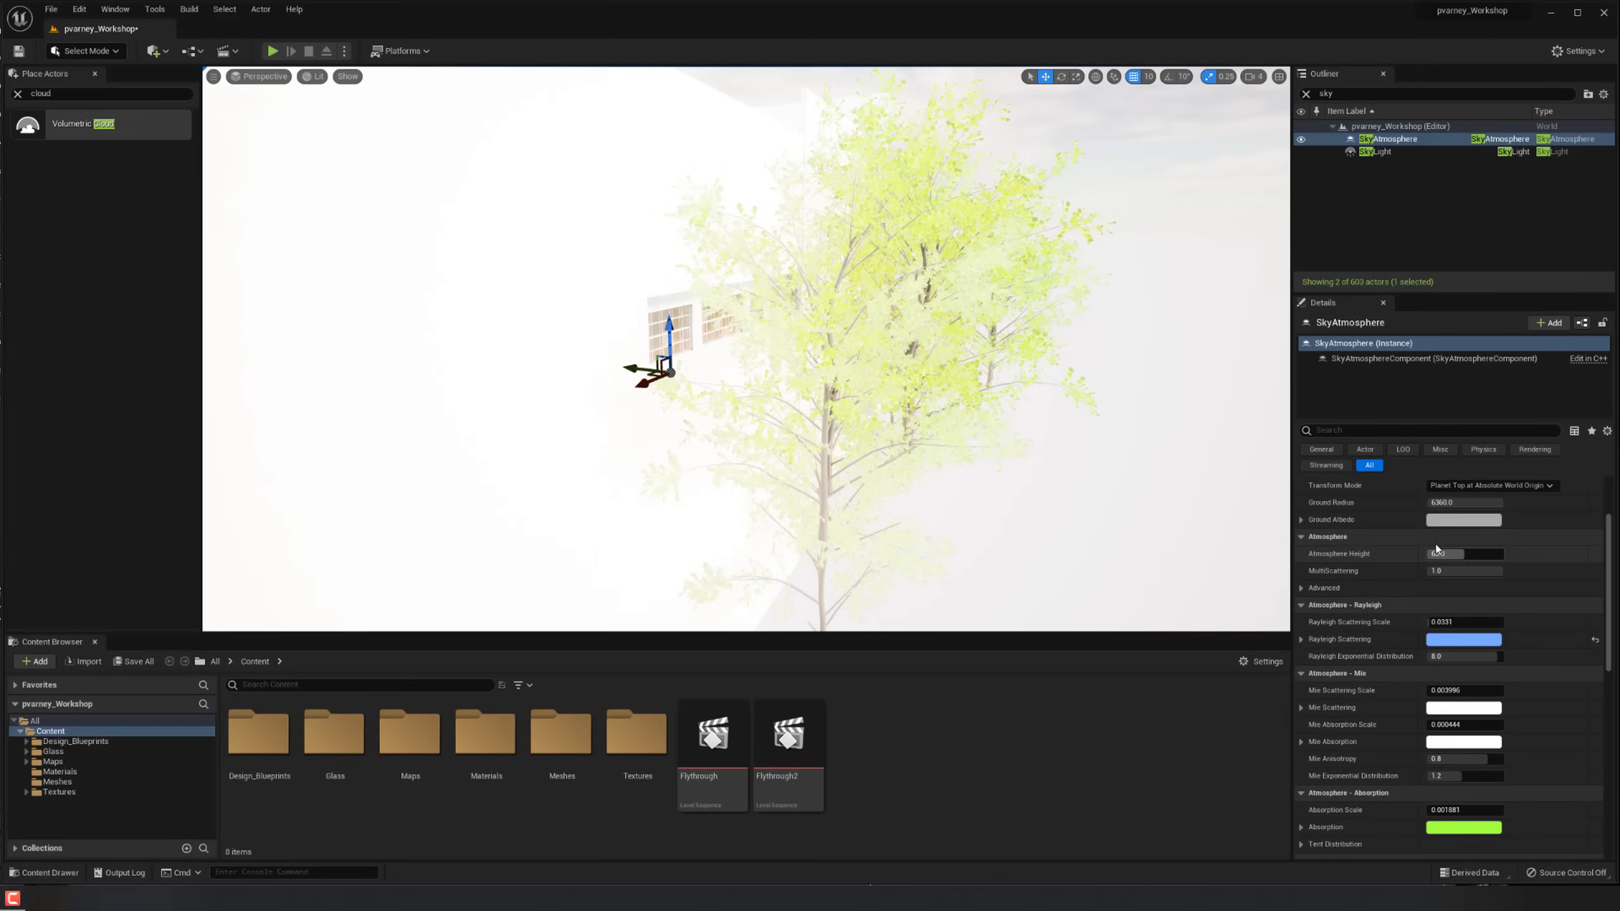
left_click(1449, 522)
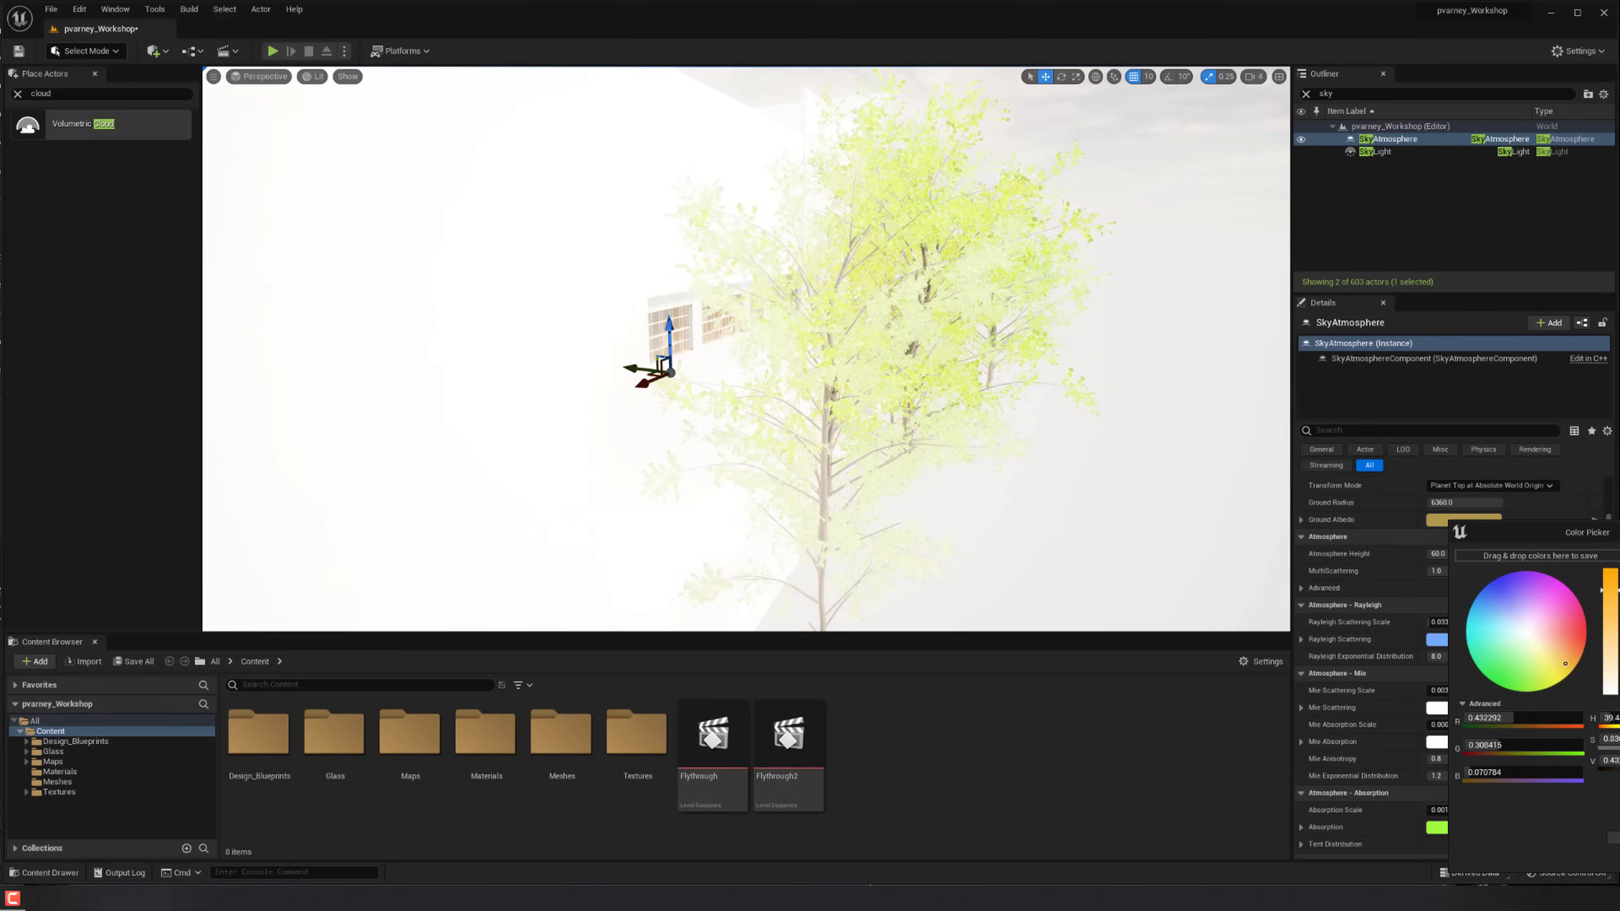
left_click_drag(1590, 541, 1415, 511)
left_click(1522, 810)
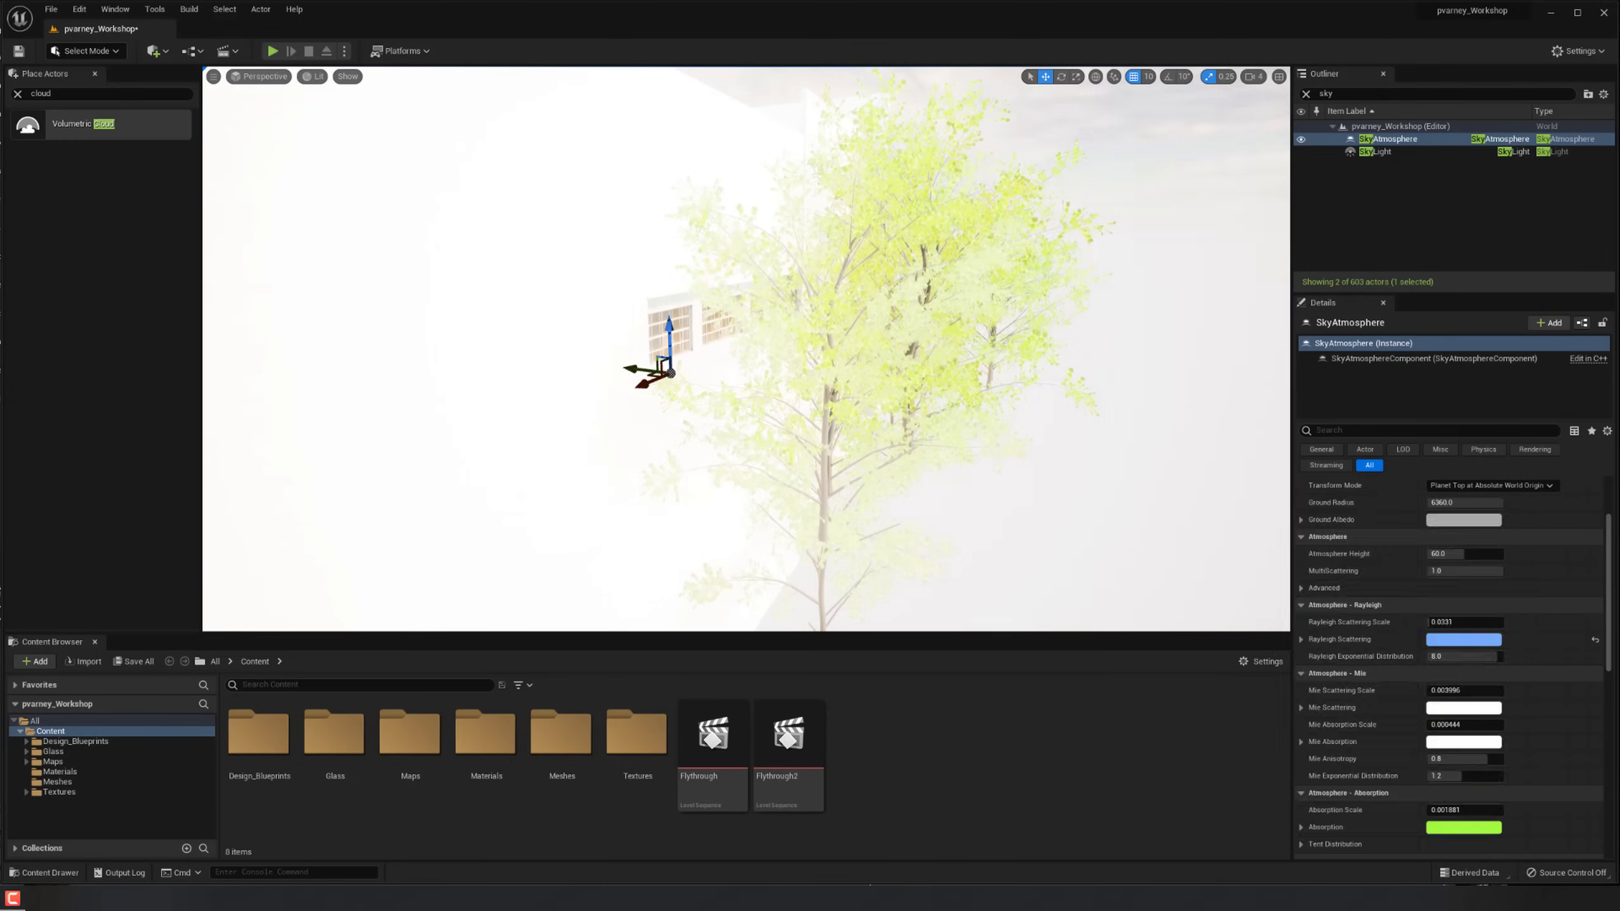
Select the cube with the M_Emissive material outside the workshop and focus the view on it.
right_click_drag(792, 438, 720, 314)
left_click(747, 390)
key("f")
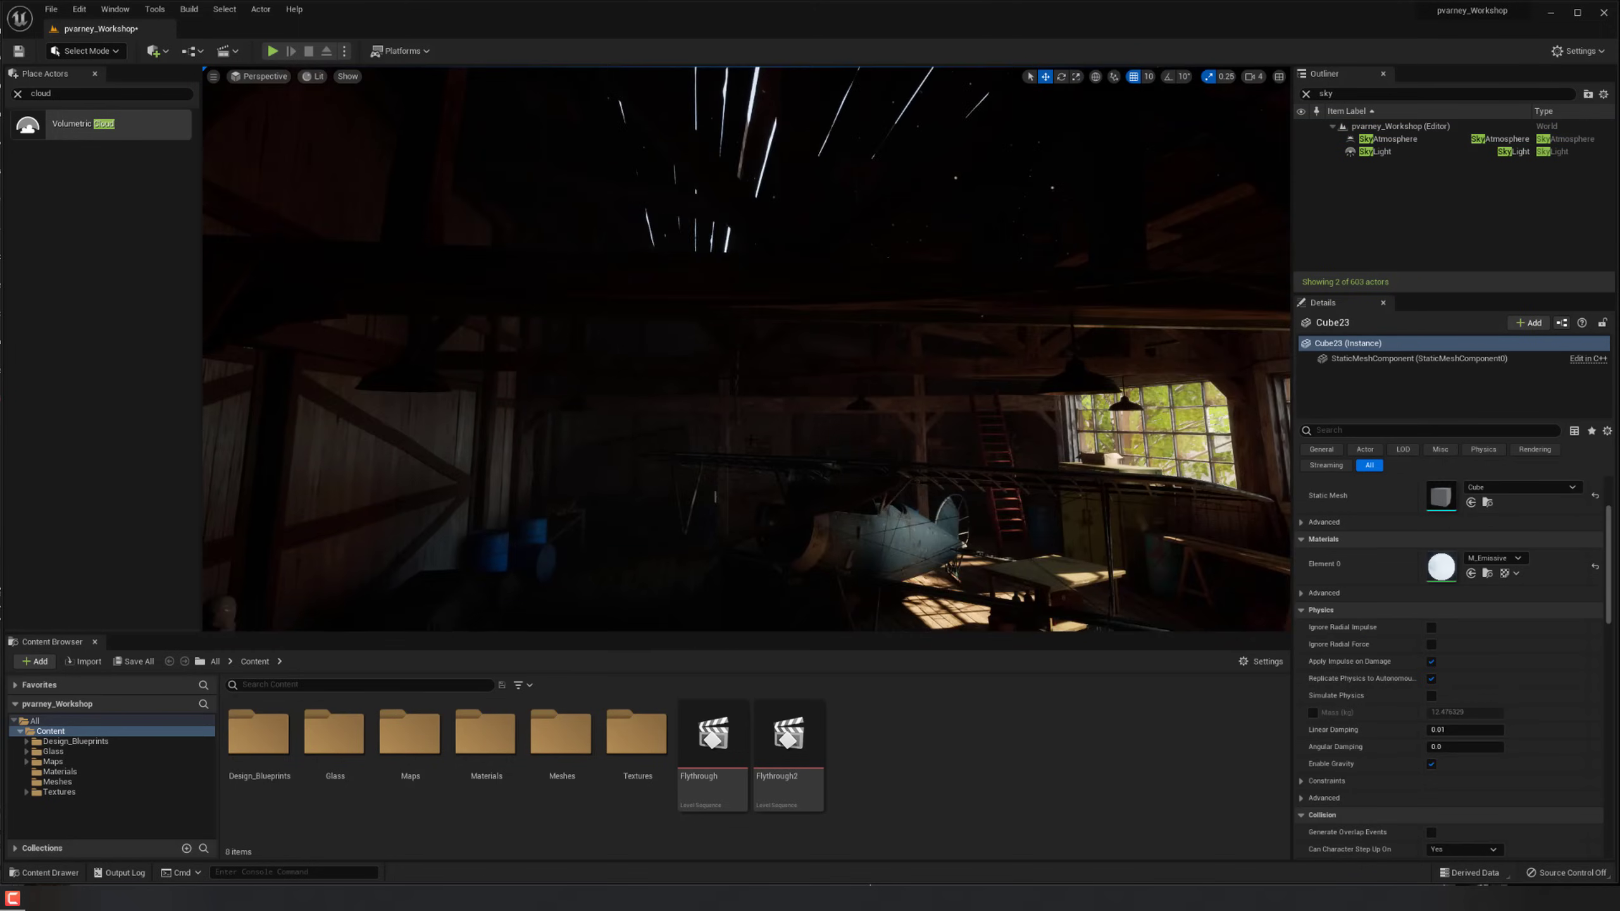
Open the M_Emissive material of the selected cube and examine its color parameters and the Multiply and Add nodes.
right_click_drag(773, 448, 748, 293)
left_click(742, 232)
key("g")
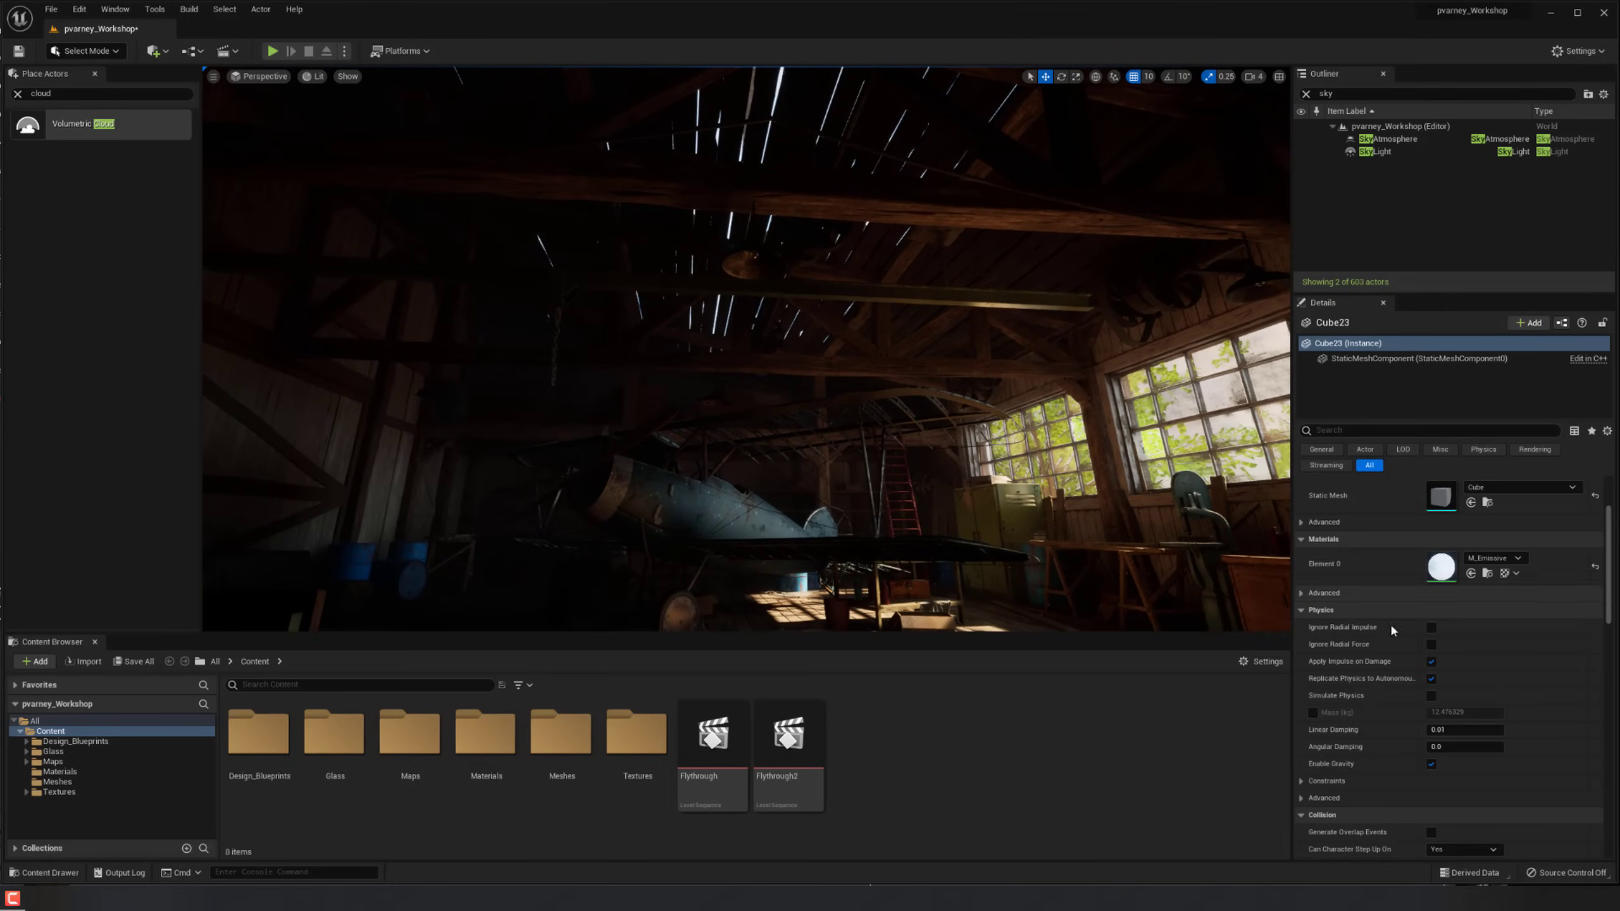
double_click(1441, 566)
left_click_drag(857, 421, 1062, 252)
right_click_drag(697, 395, 790, 306)
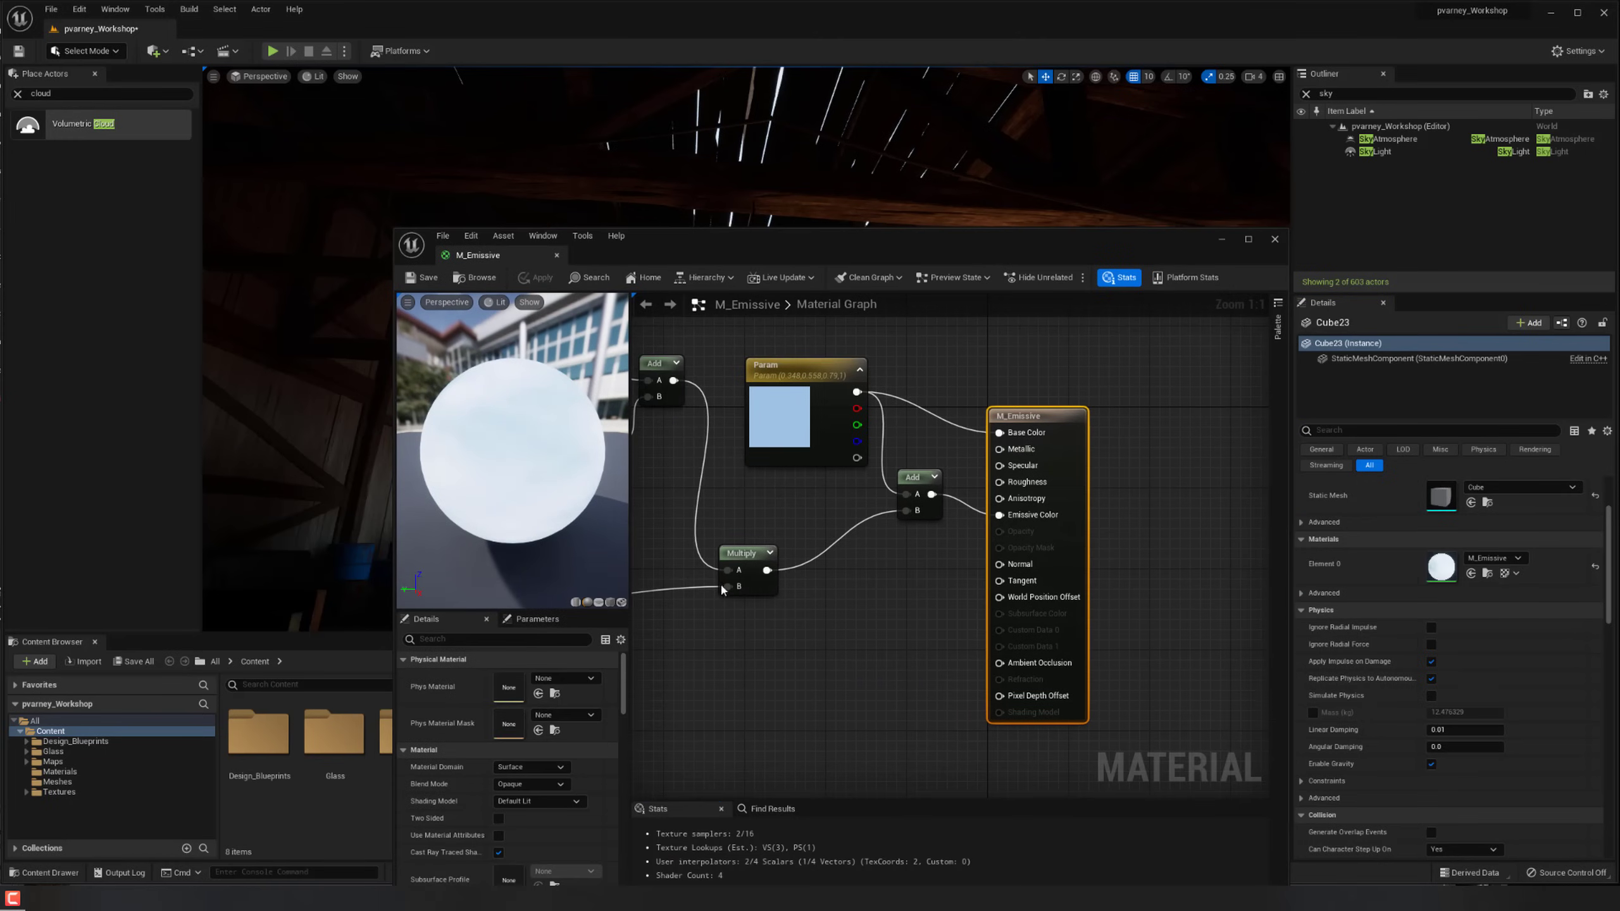
right_click_drag(753, 499, 924, 487)
left_click(678, 615)
right_click_drag(763, 564, 854, 564)
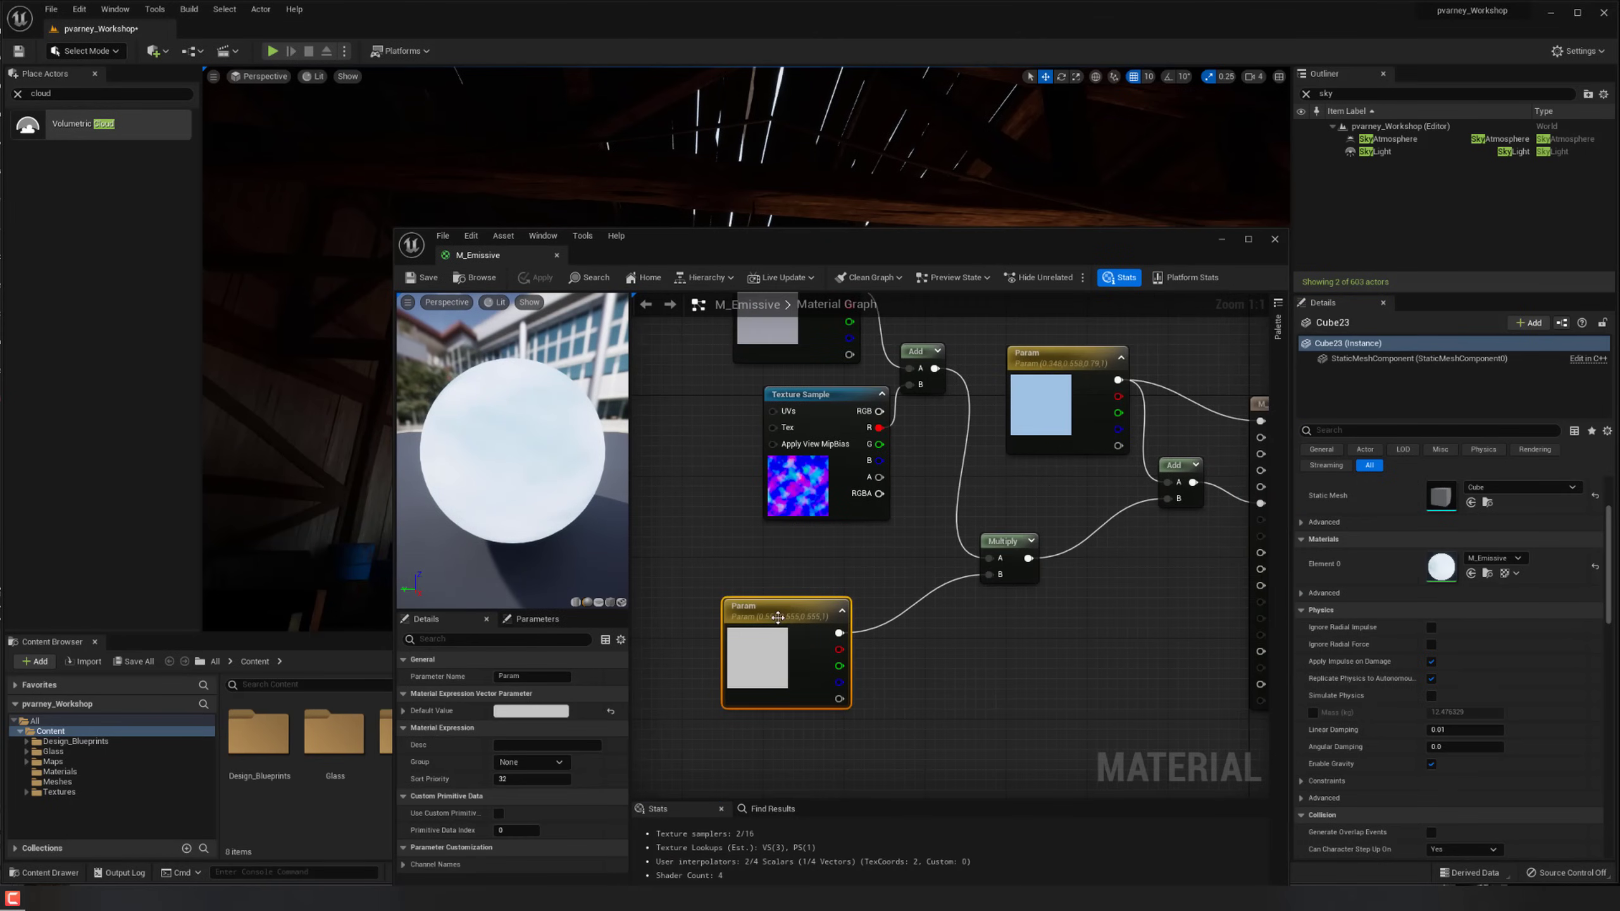
right_click_drag(1007, 568, 922, 624)
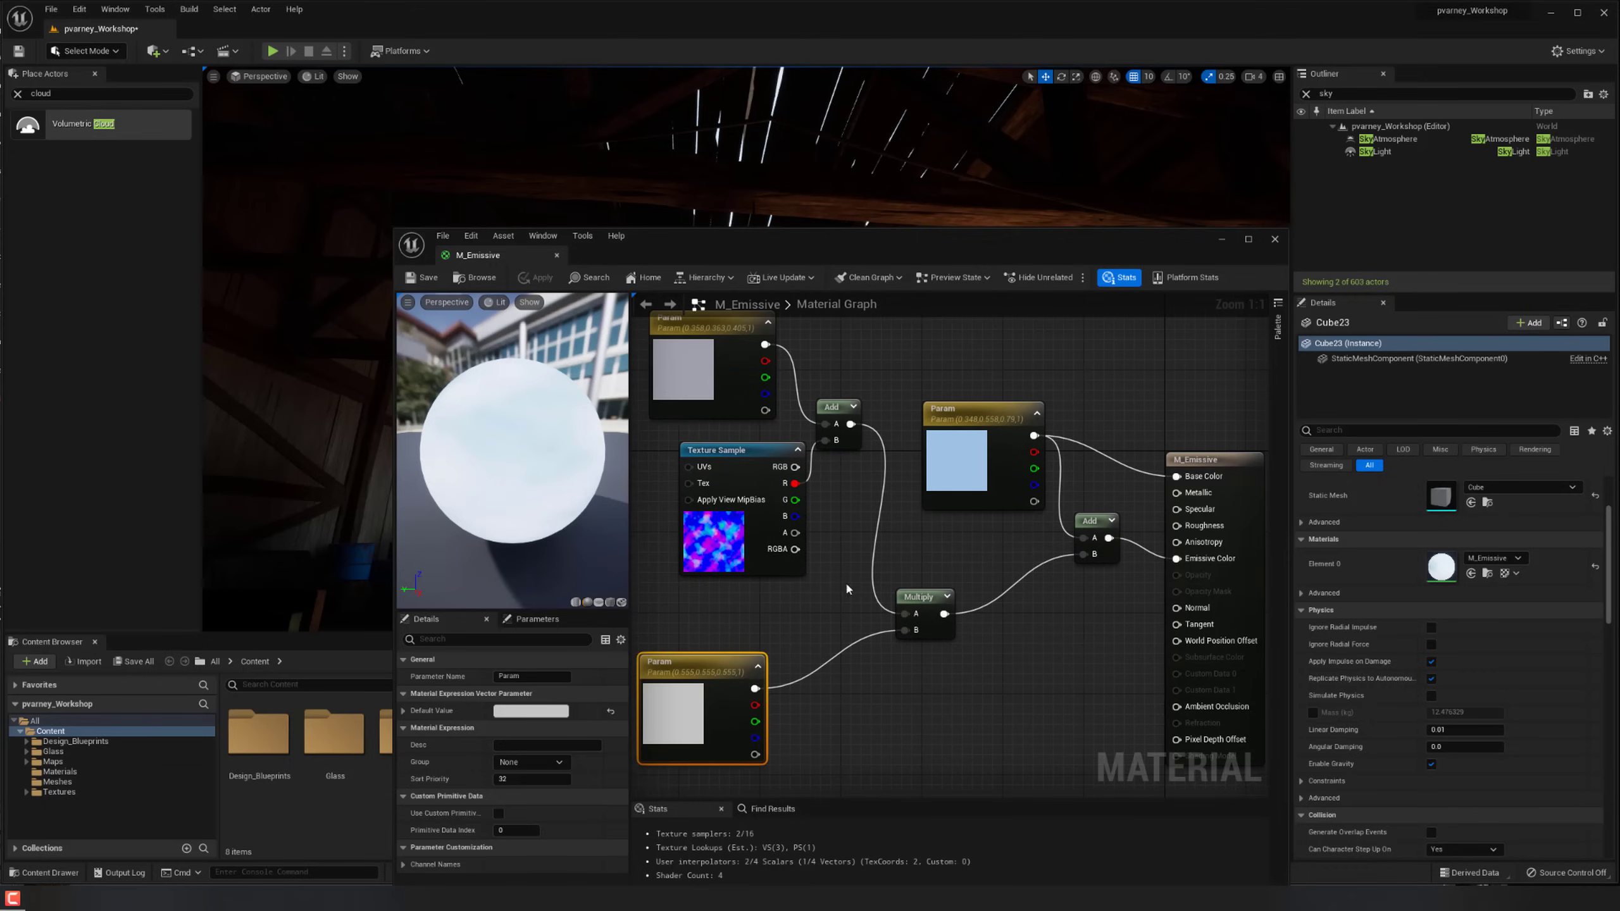
right_click_drag(846, 587, 900, 577)
Try a color Value of 30 on the blue Param node feeding Base Color in M_Emissive and check the workshop lighting.
double_click(1018, 463)
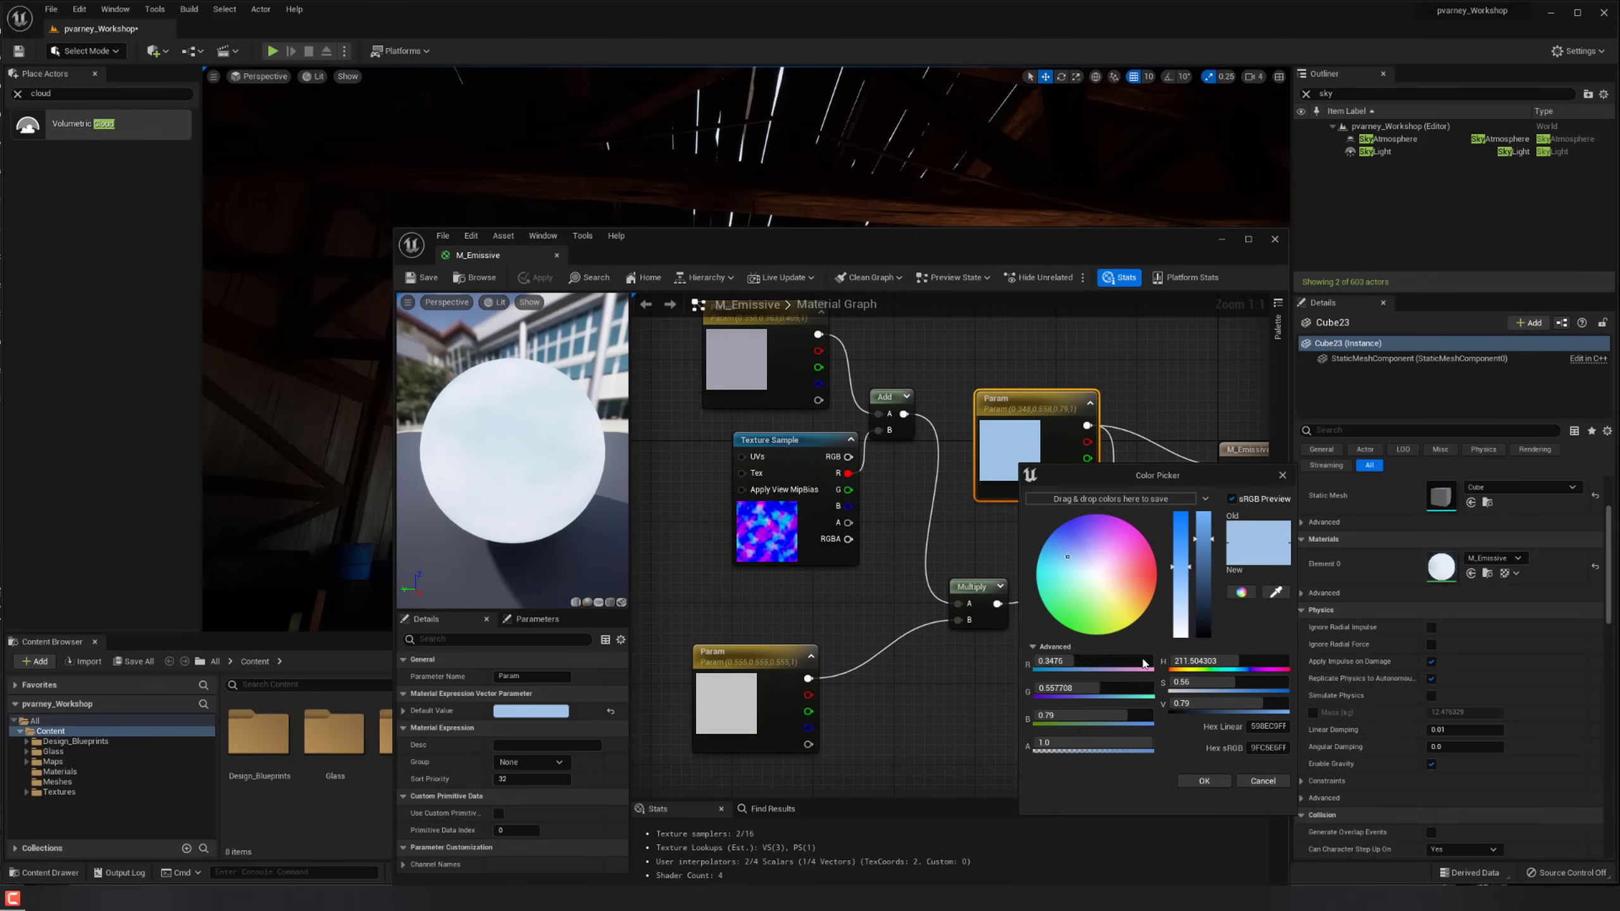
key("Return")
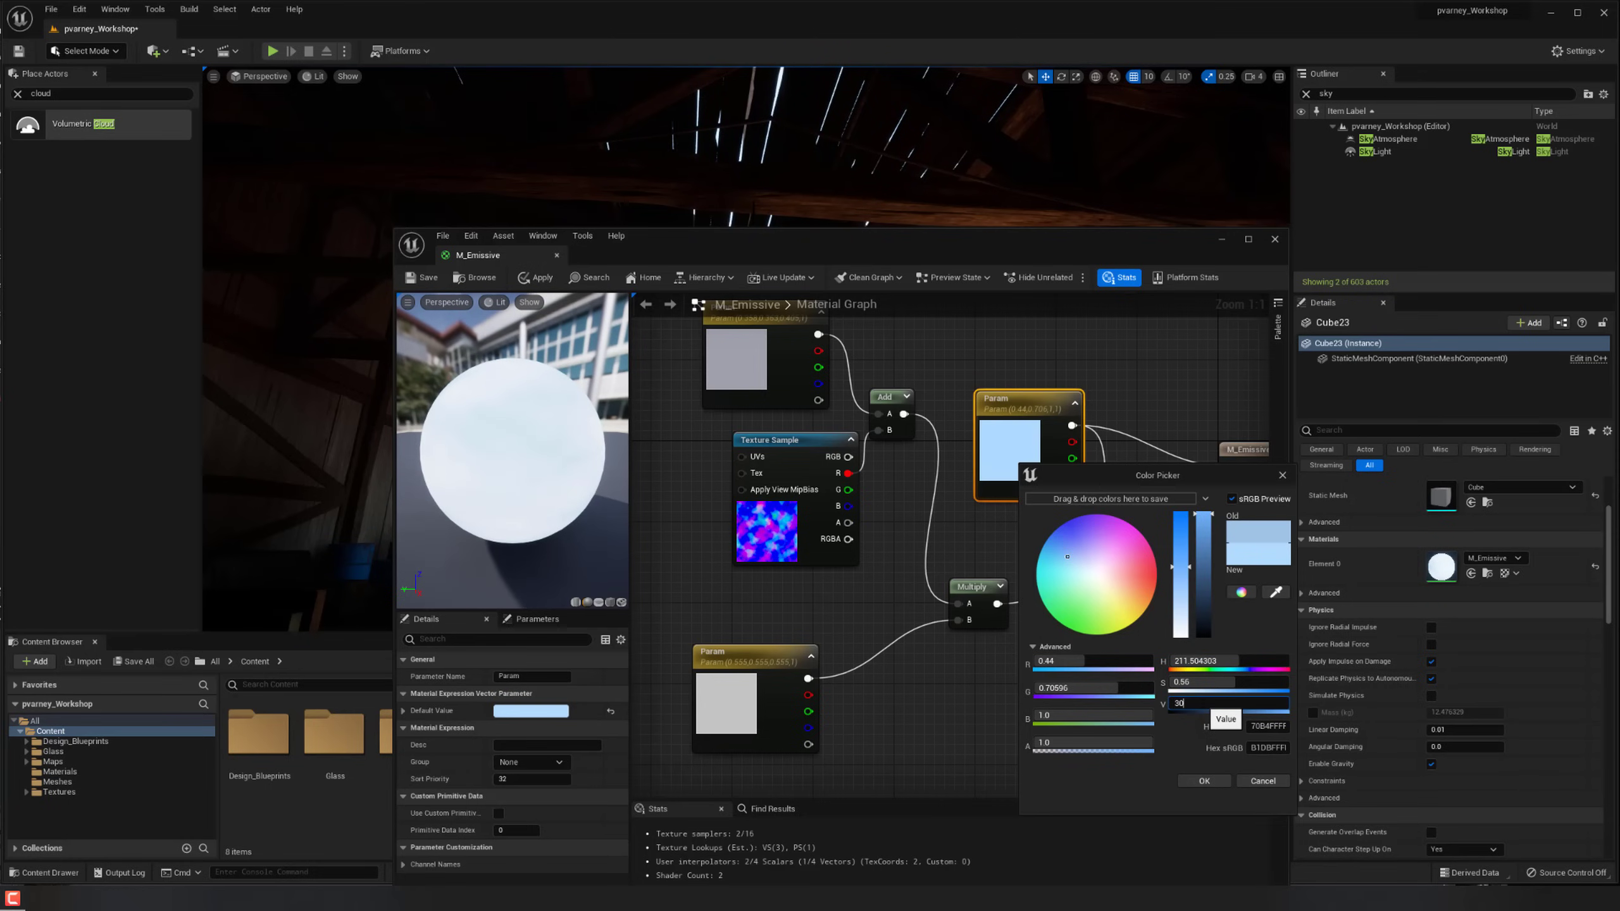
type("30")
key("Return")
left_click(1203, 780)
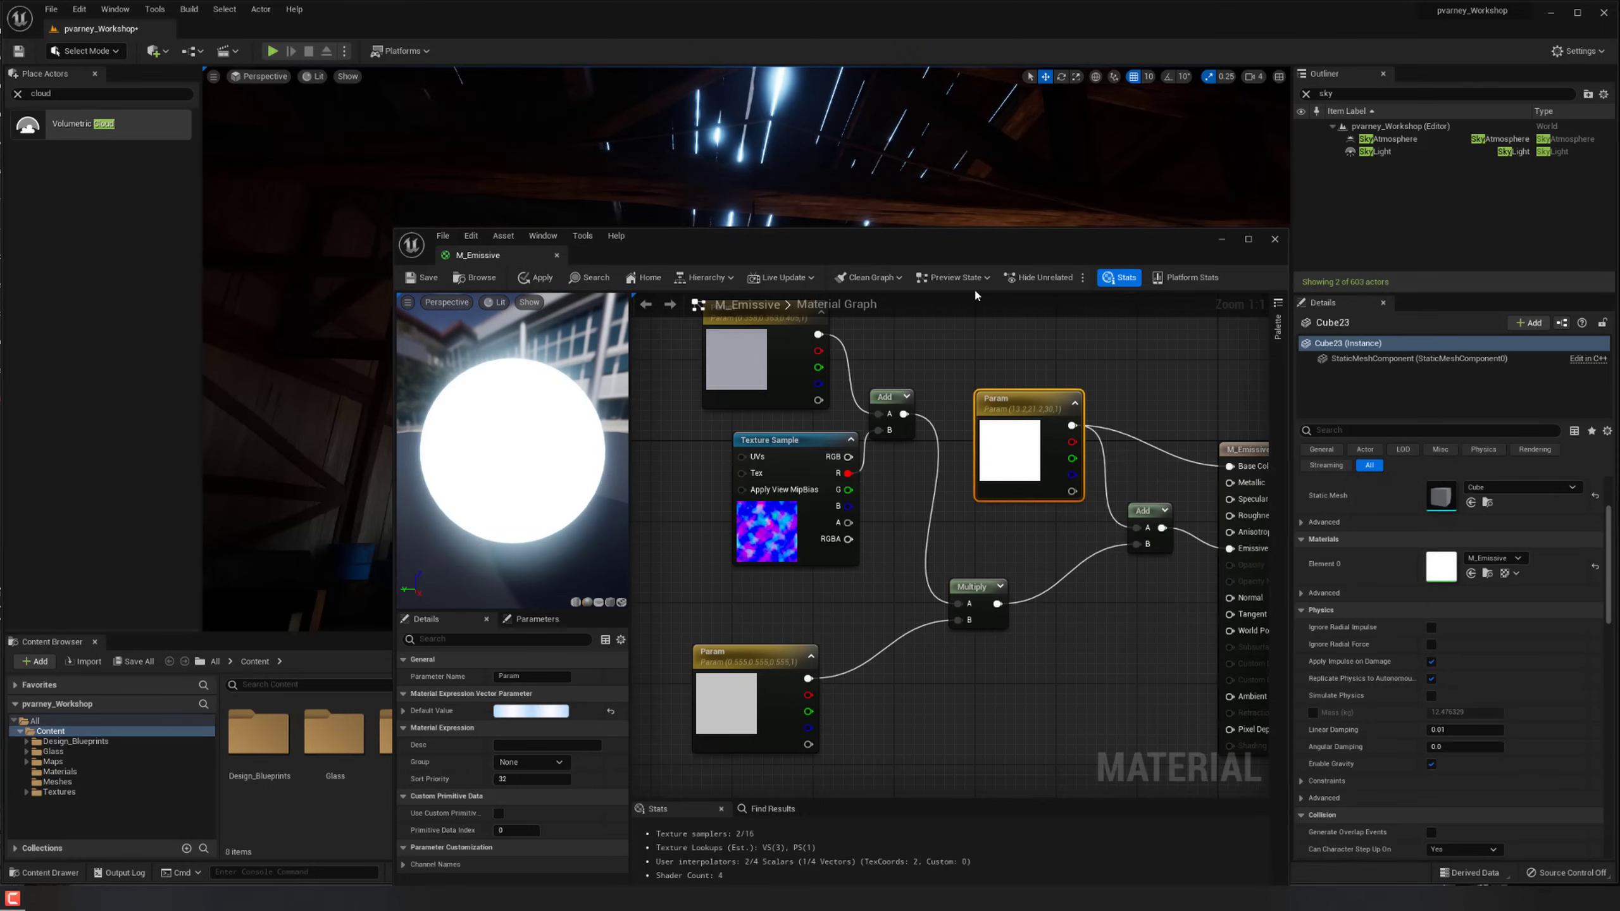
left_click_drag(975, 288, 995, 614)
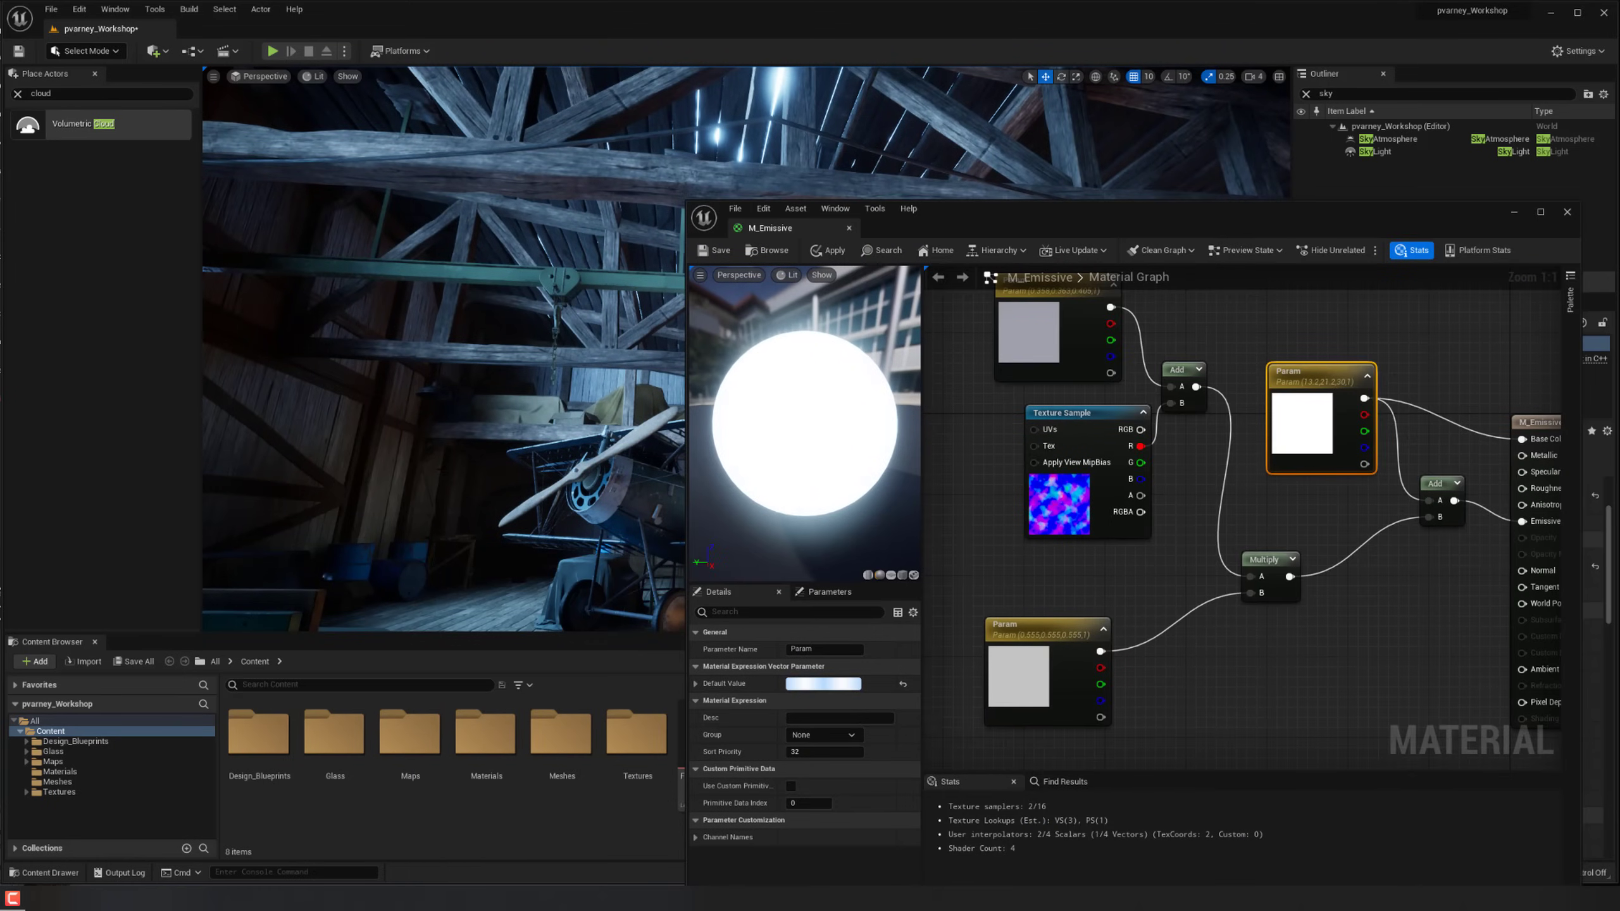
right_click_drag(567, 448, 670, 507)
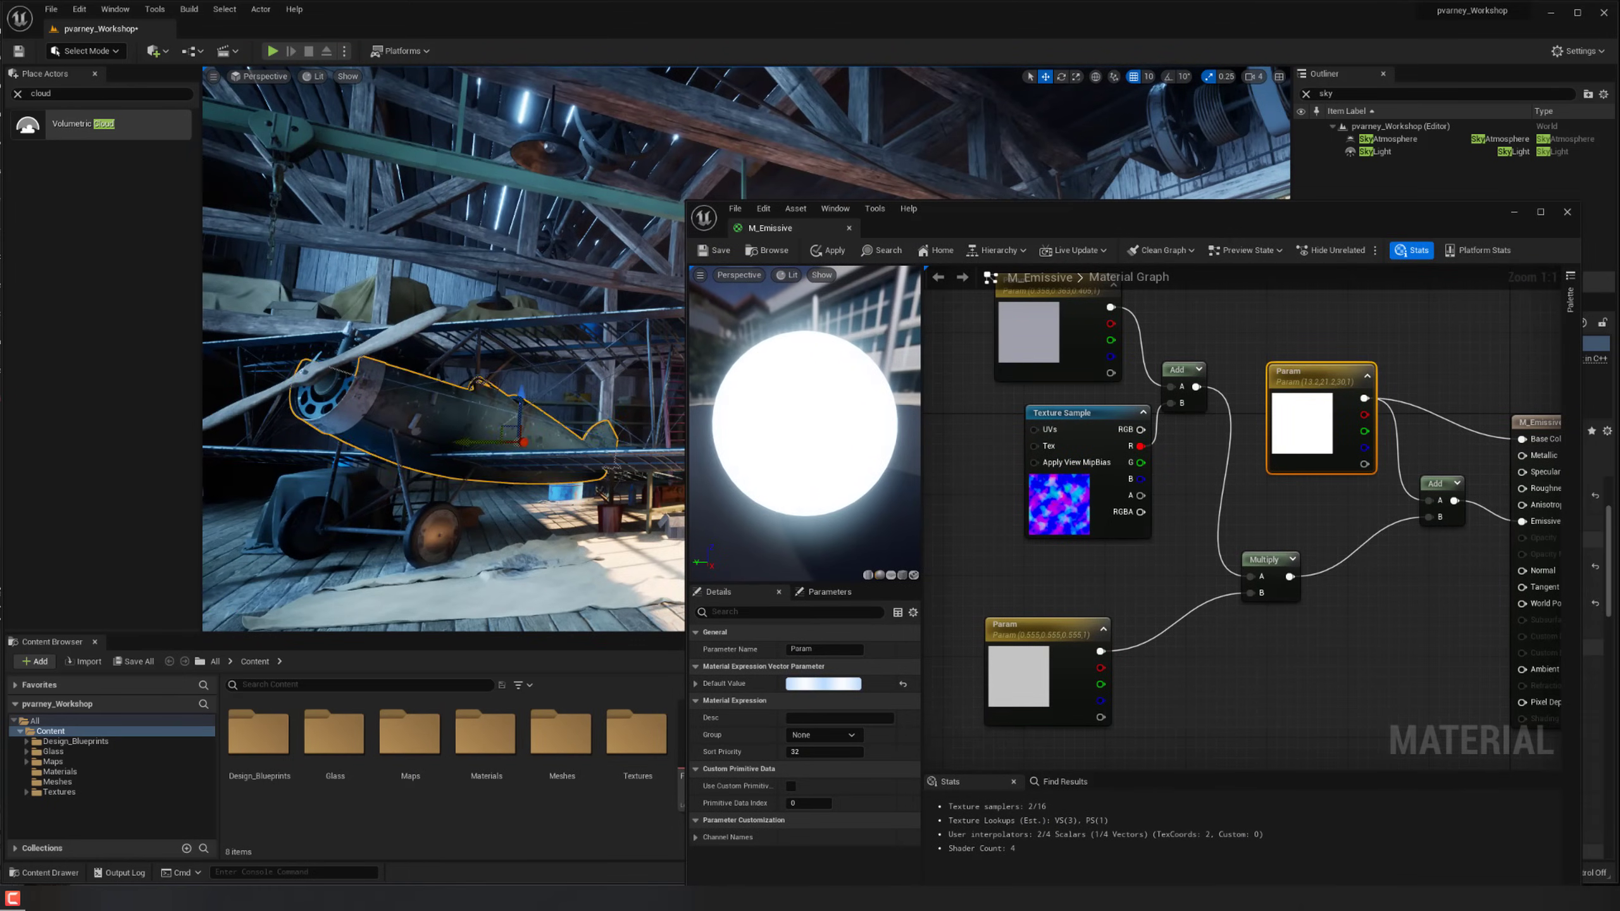
right_click(534, 400)
right_click_drag(528, 316, 447, 274)
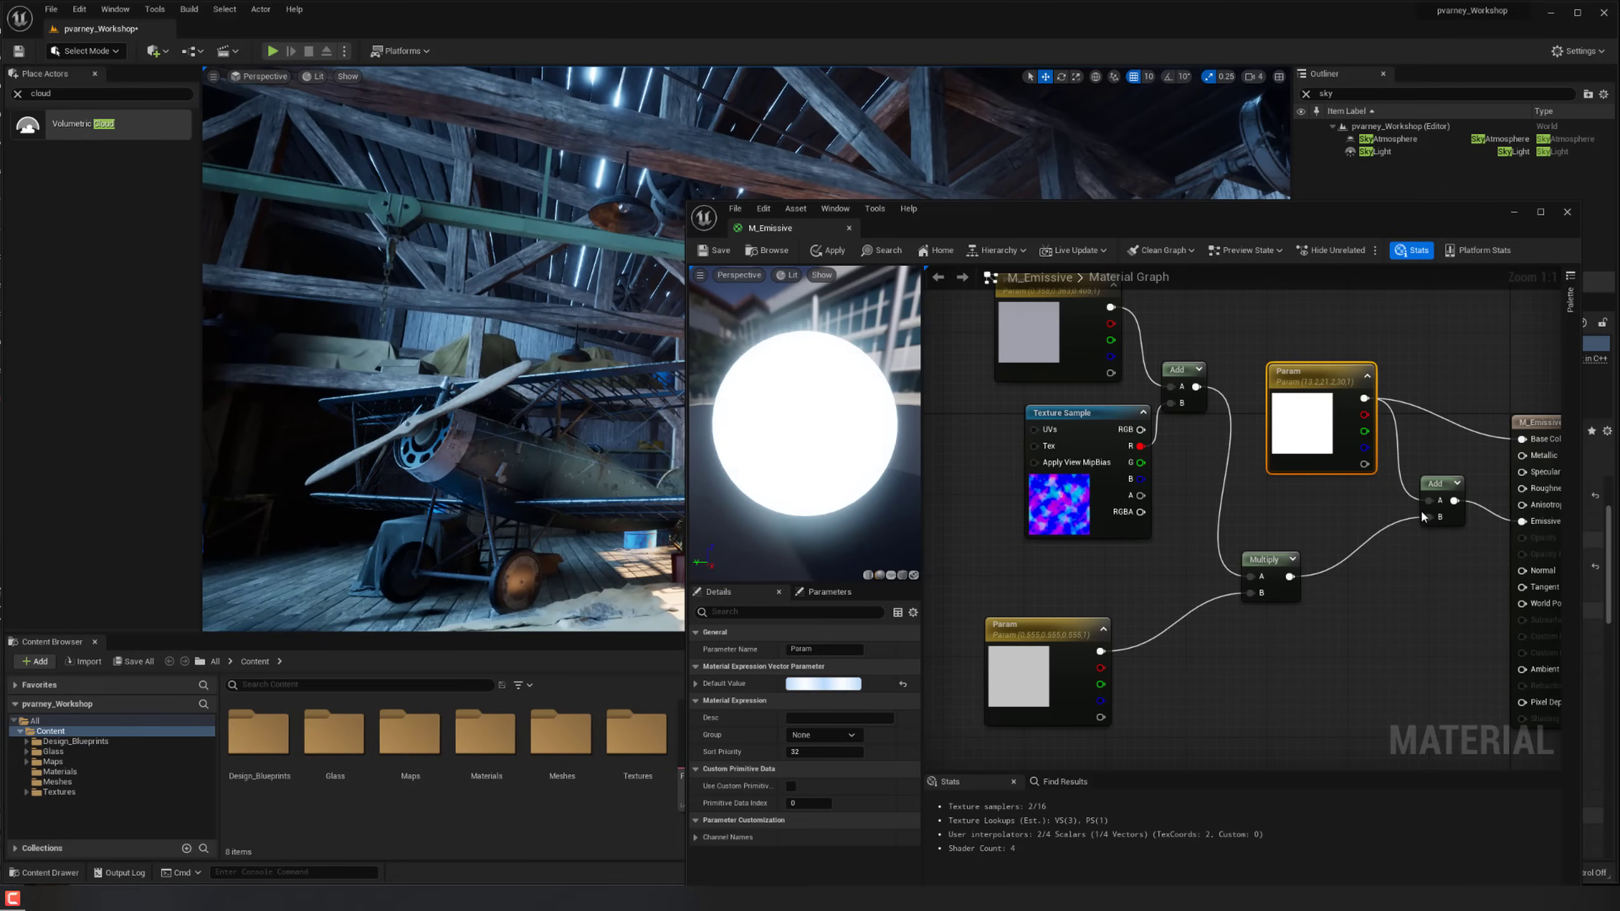
Set the color Value of the M_Emissive Param node feeding Base Color to 10.
double_click(1318, 414)
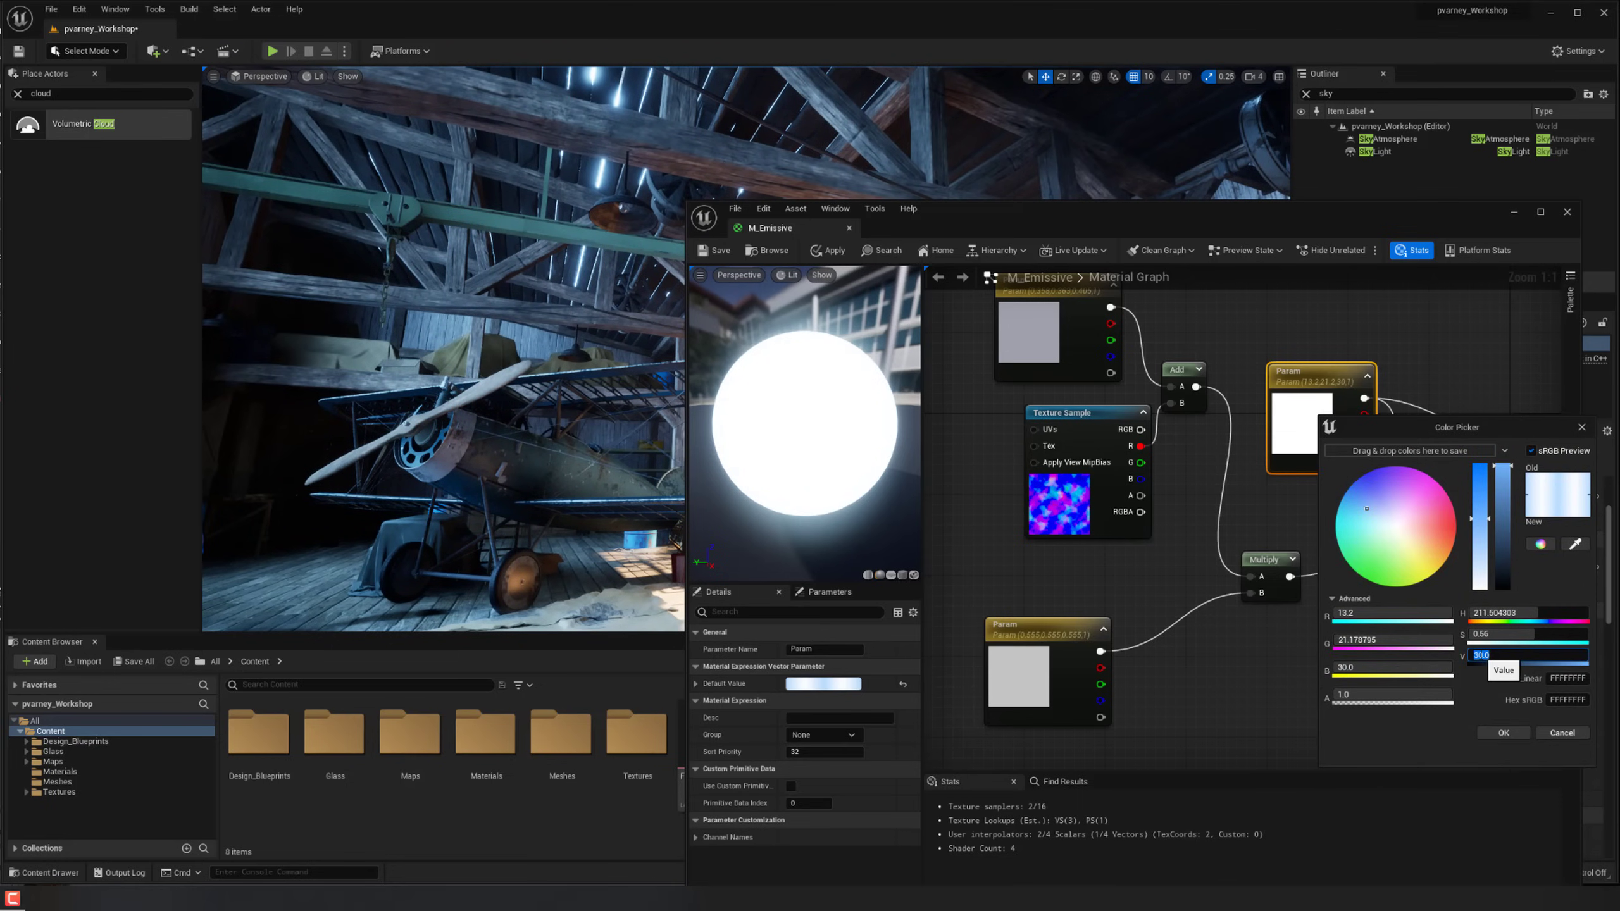
type("10")
key("Return")
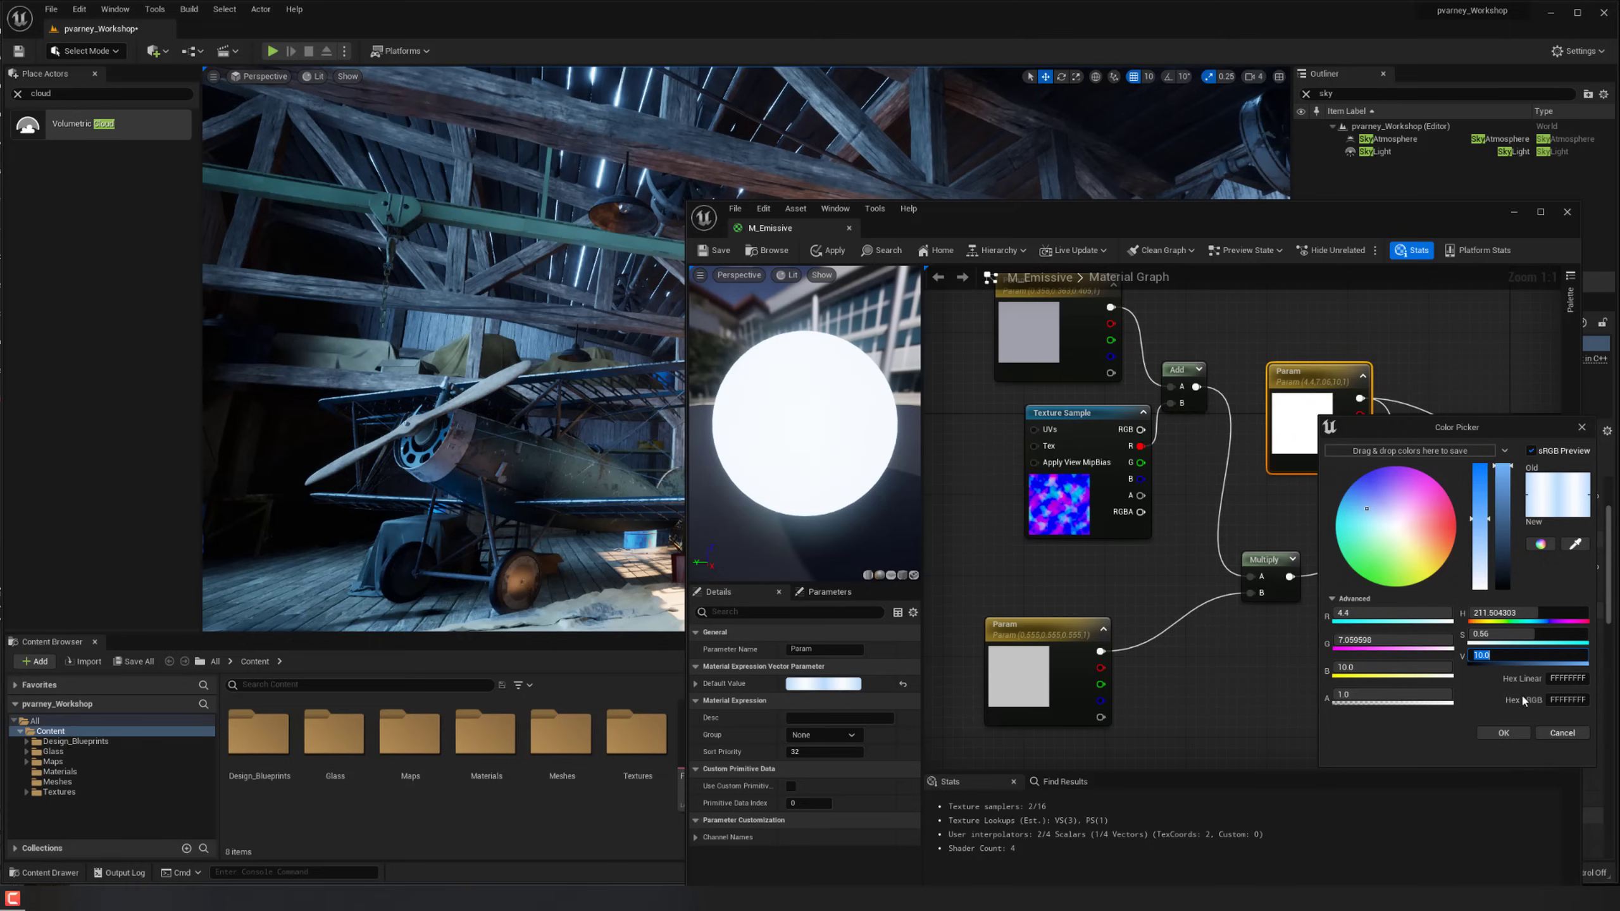
left_click(1503, 732)
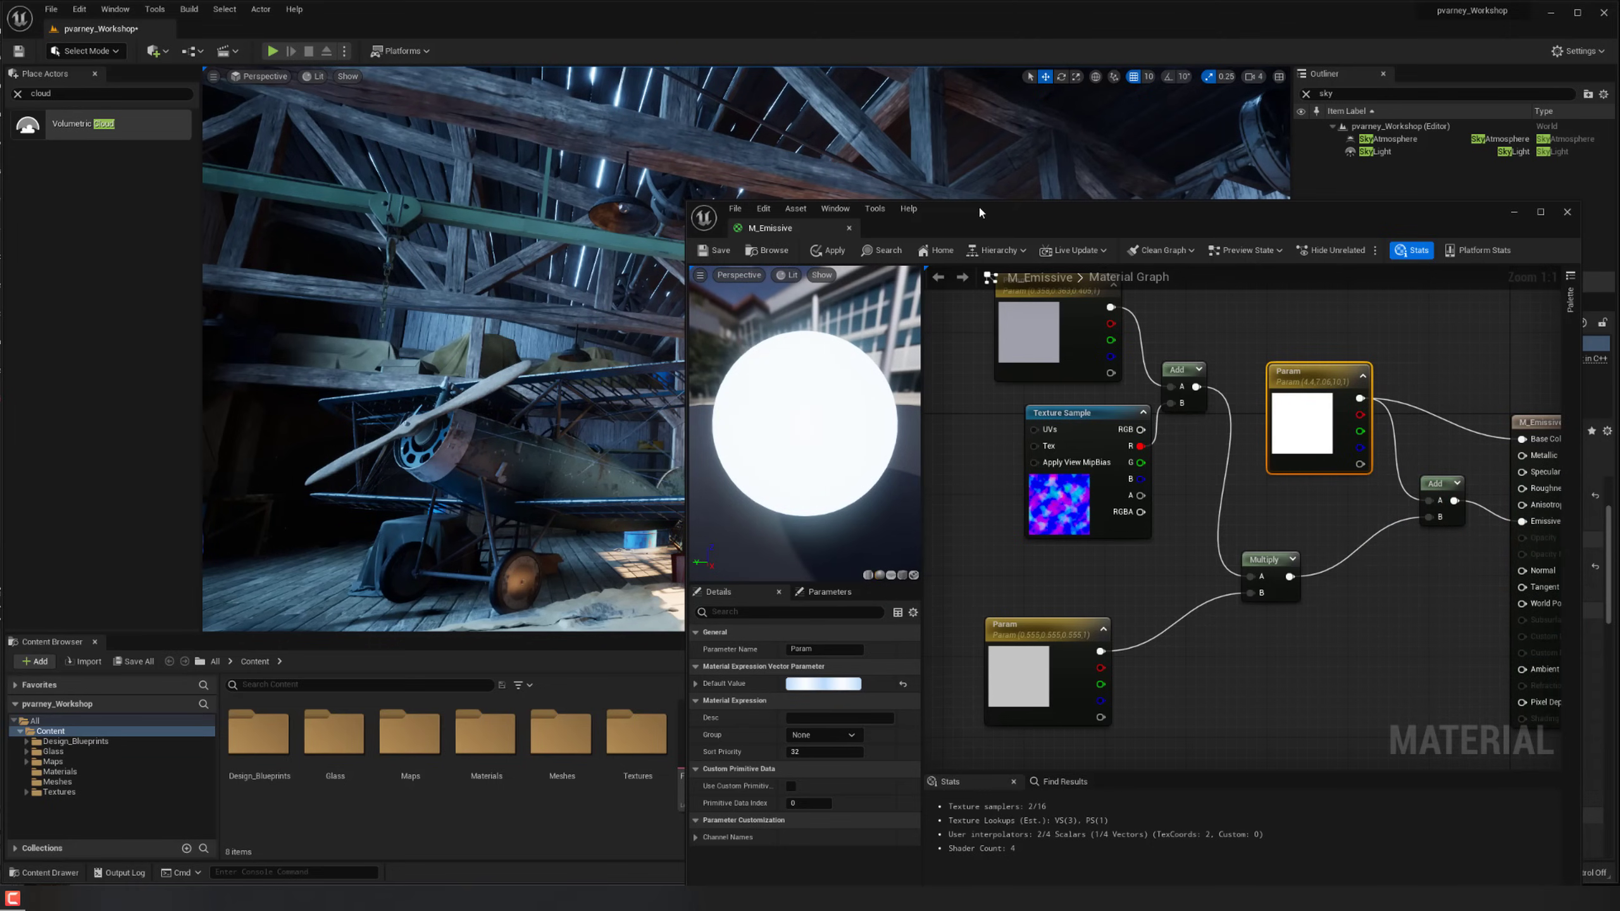
Select the glowing cube outside the workshop and close the M_Emissive editor, applying its changes to the original material.
left_click_drag(981, 213, 951, 223)
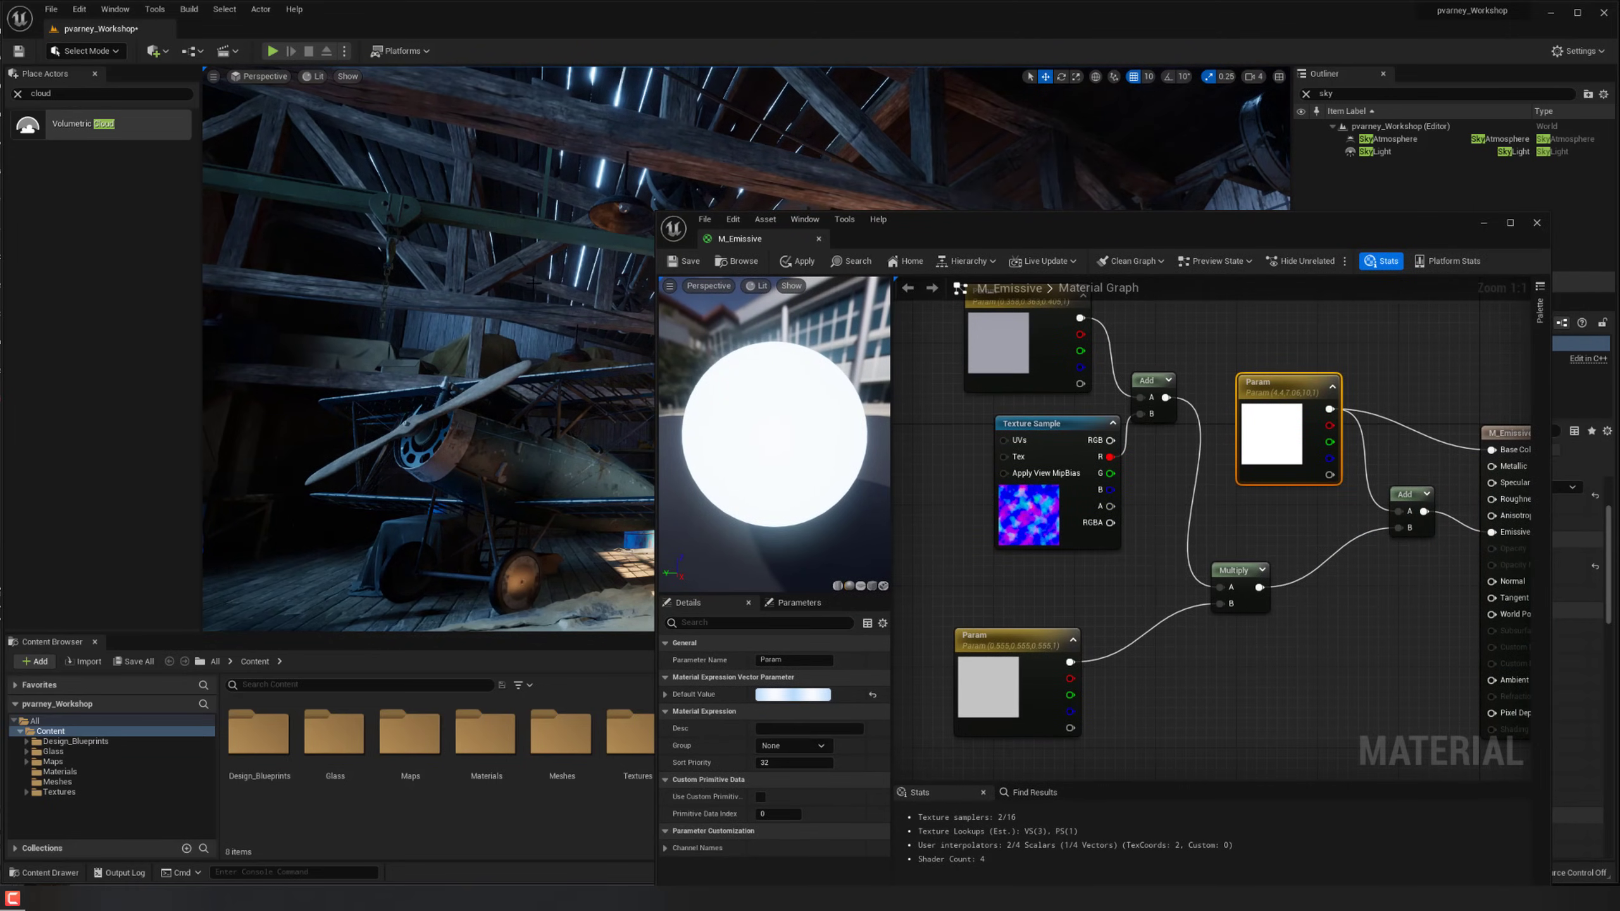
mouse_move(535, 283)
right_mouse_down()
mouse_move(306, 274)
mouse_move(357, 261)
mouse_move(408, 281)
mouse_move(553, 279)
right_mouse_up()
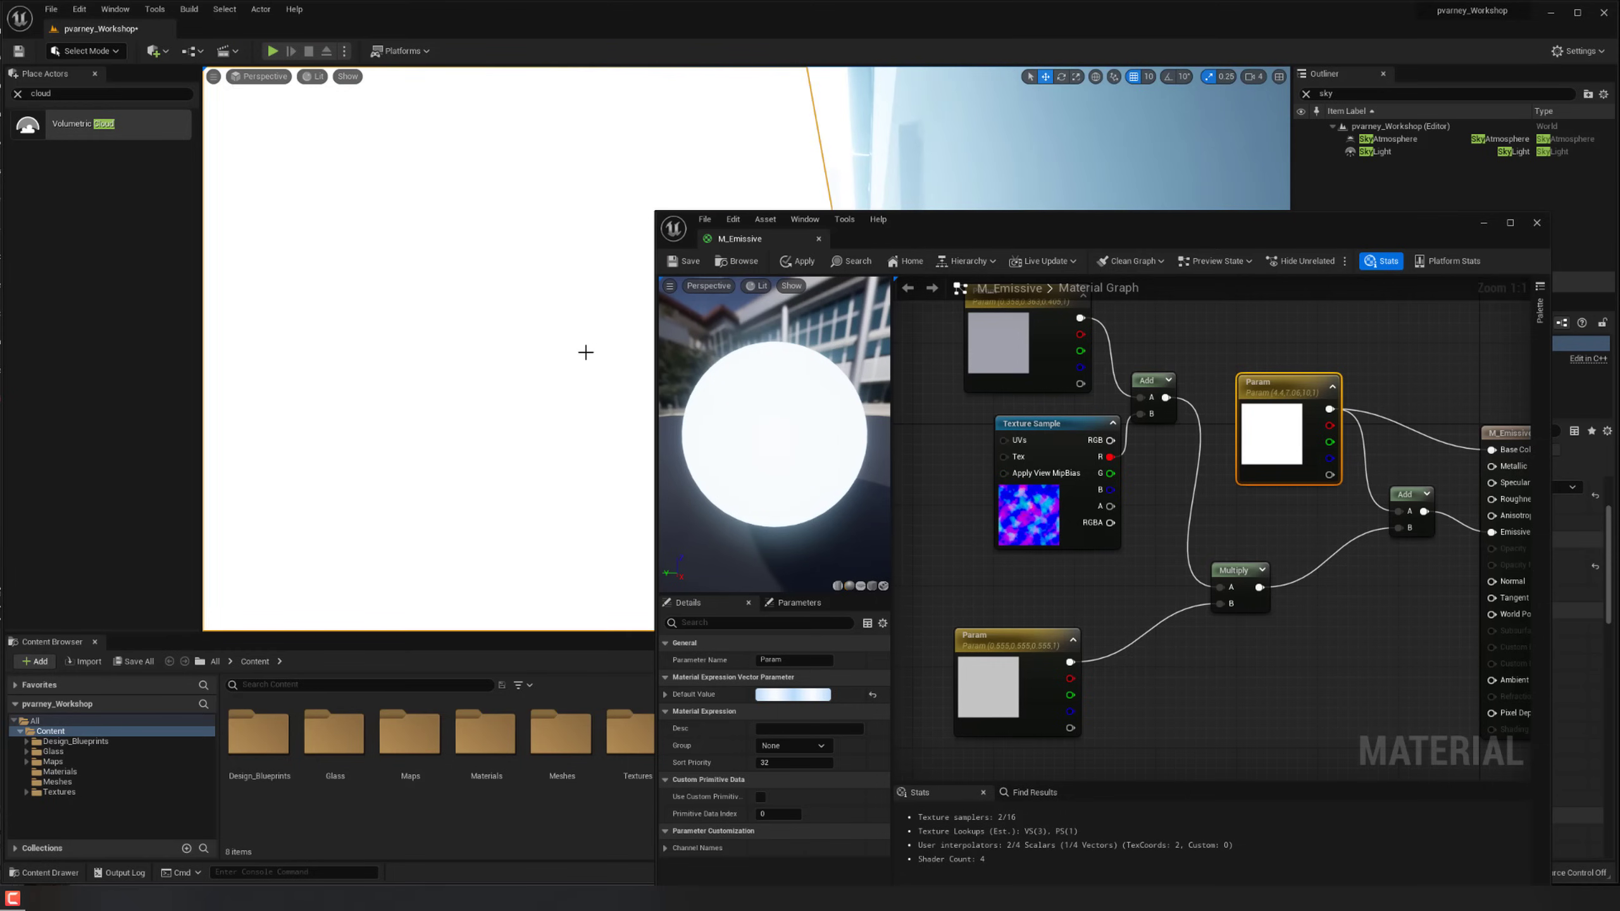
left_click(1536, 225)
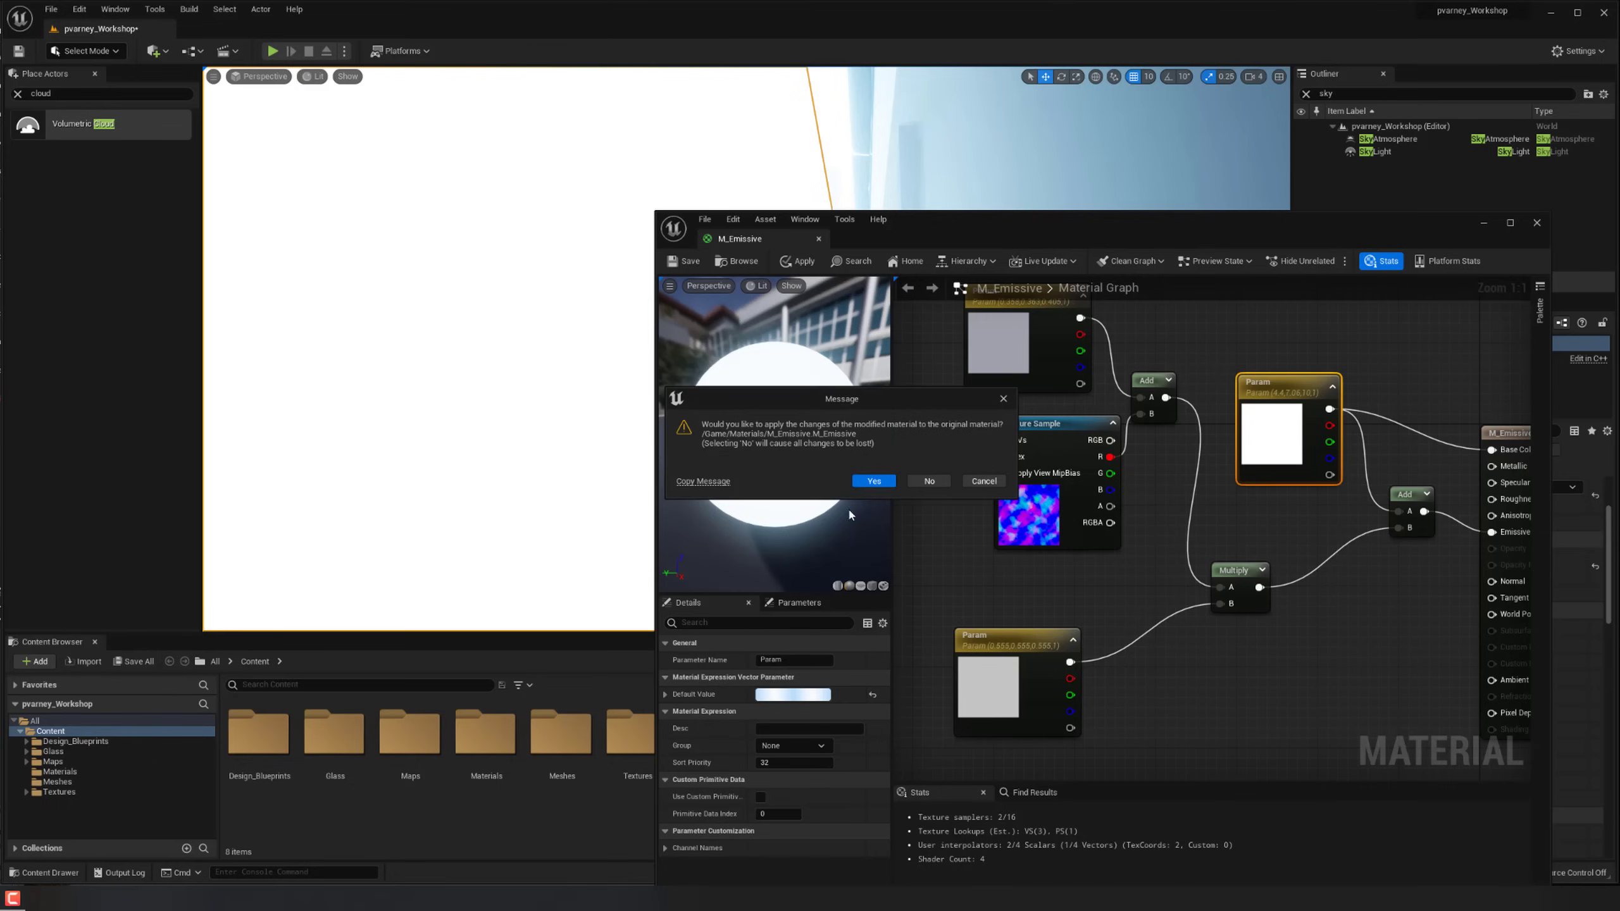
left_click(867, 486)
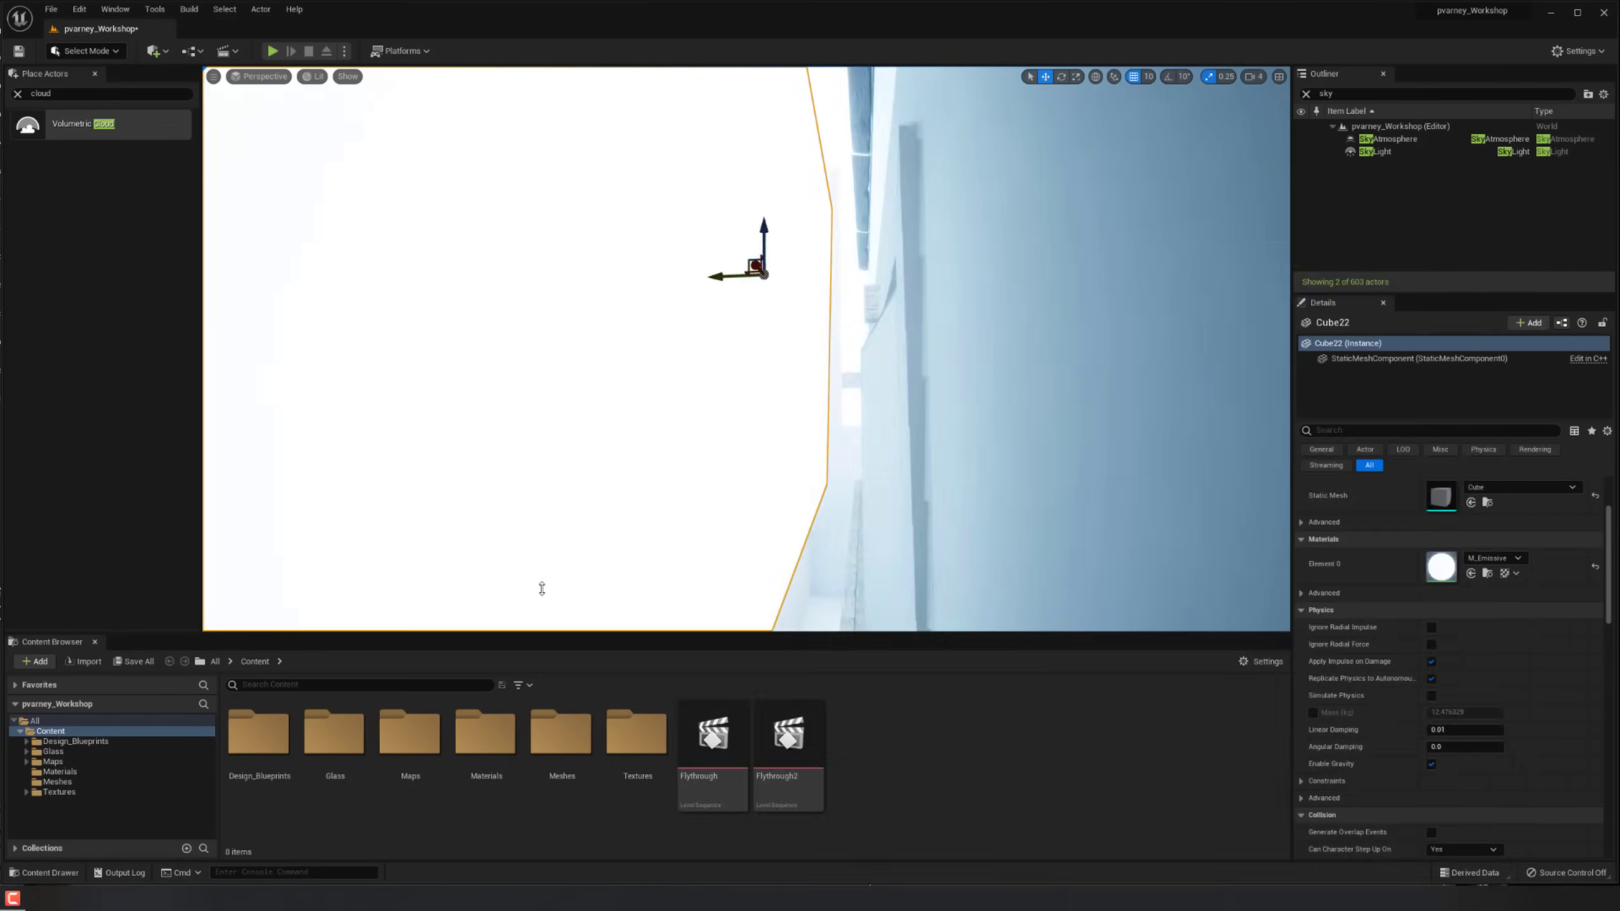
Assign the lambert2 material from the Materials folder to the selected emissive cube.
left_click(485, 734)
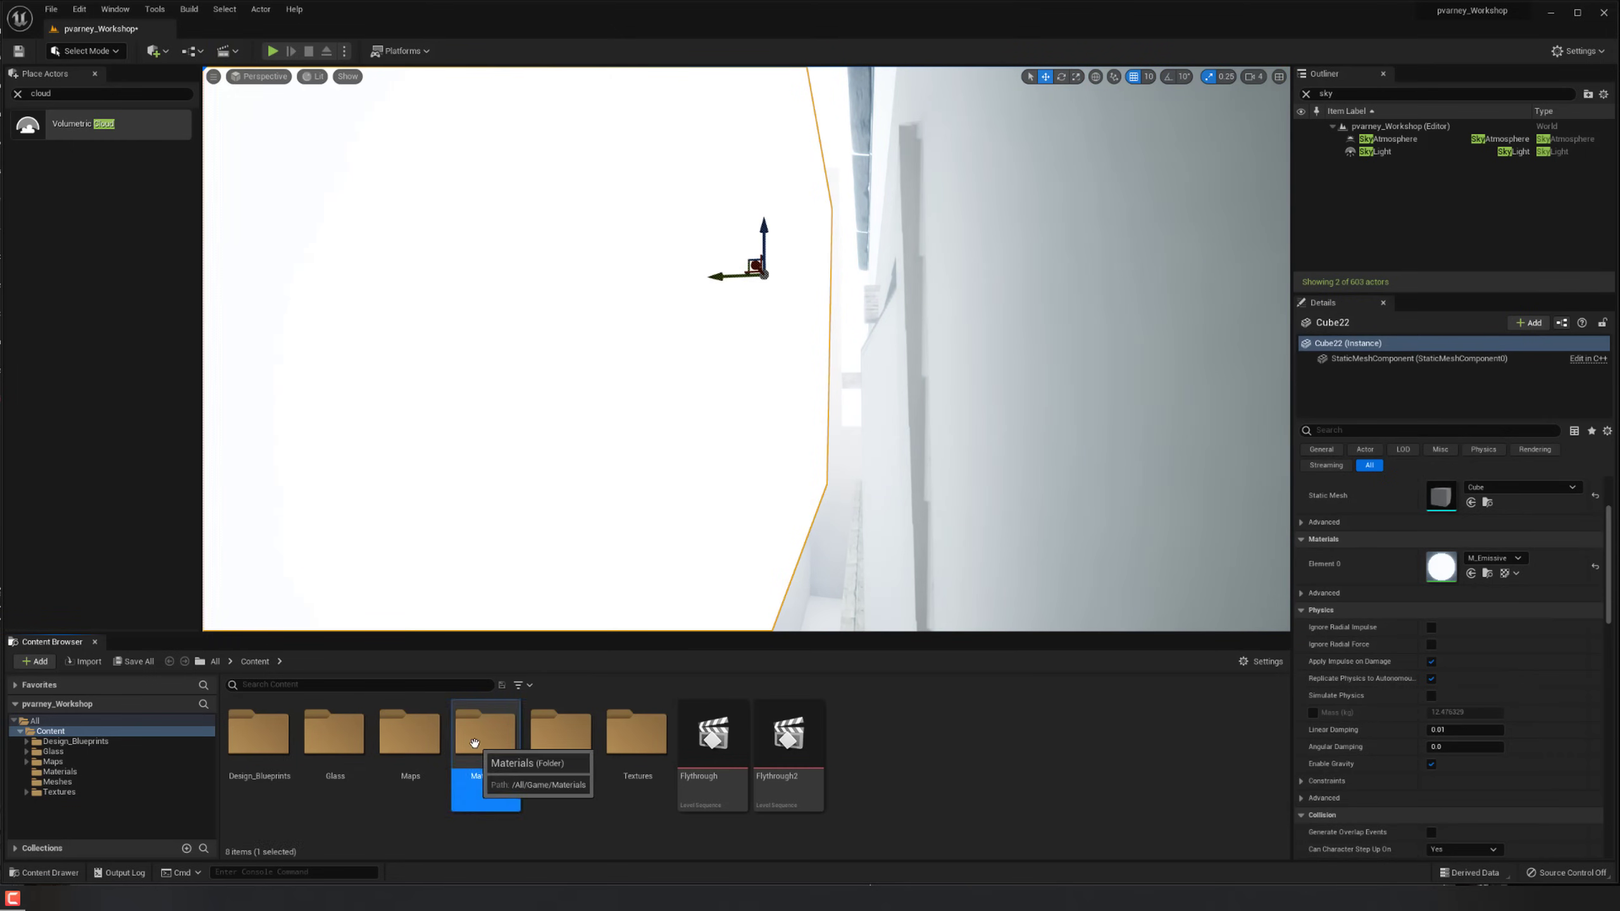
double_click(475, 743)
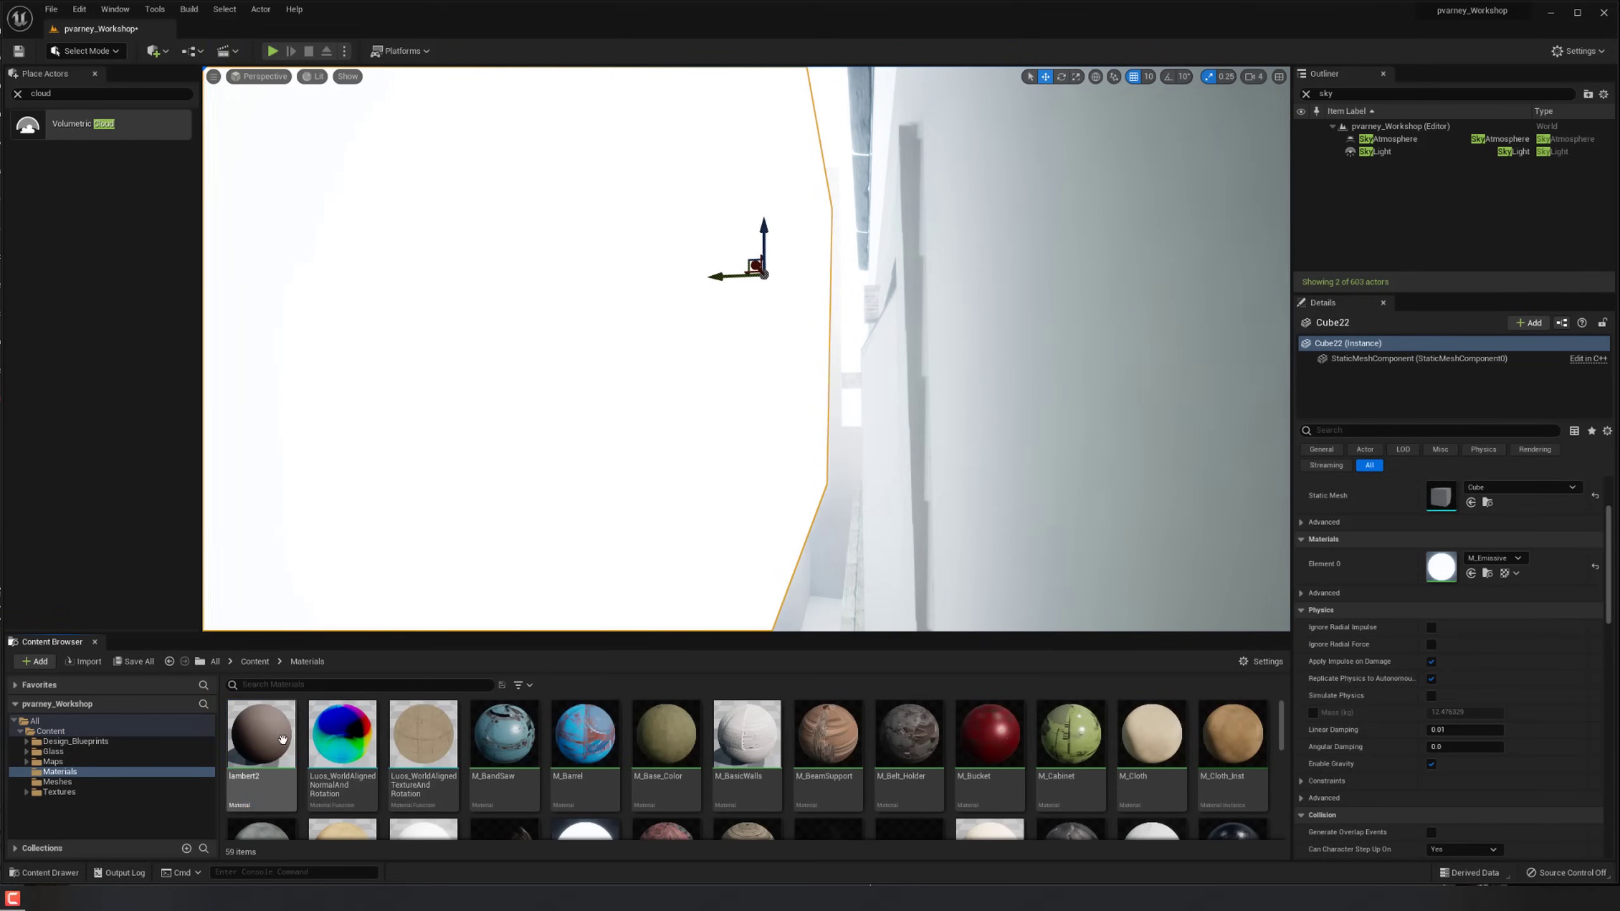
left_click_drag(282, 739, 602, 447)
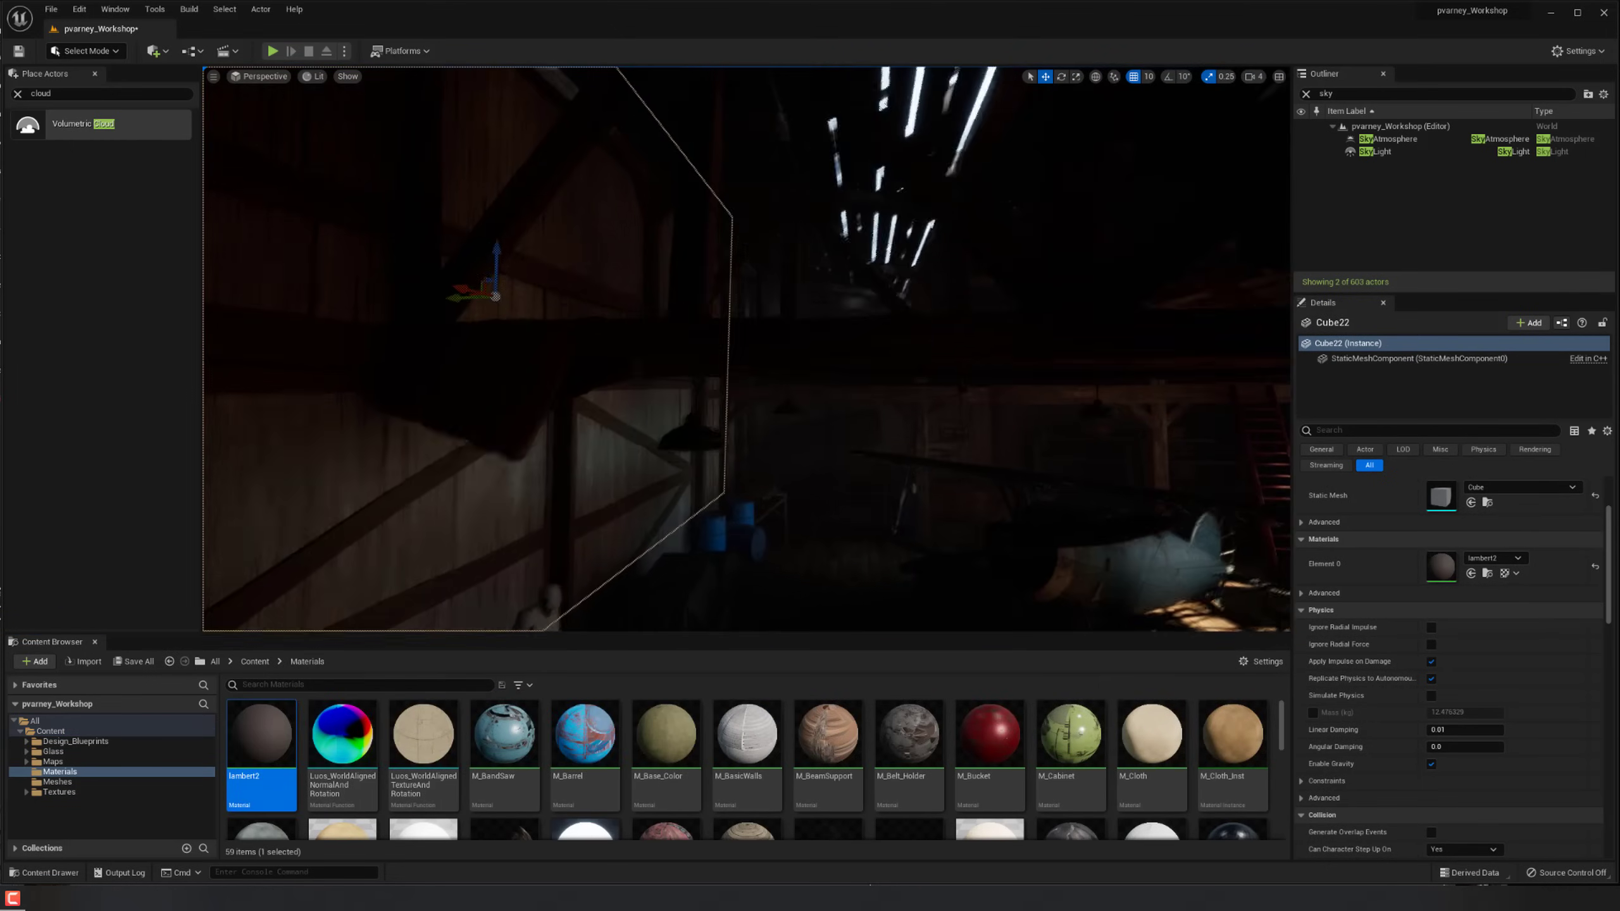
Assign the lambert2 material to further bright walls around the workshop, including the one behind the wooden roof beams.
middle_click_drag(602, 446, 592, 578)
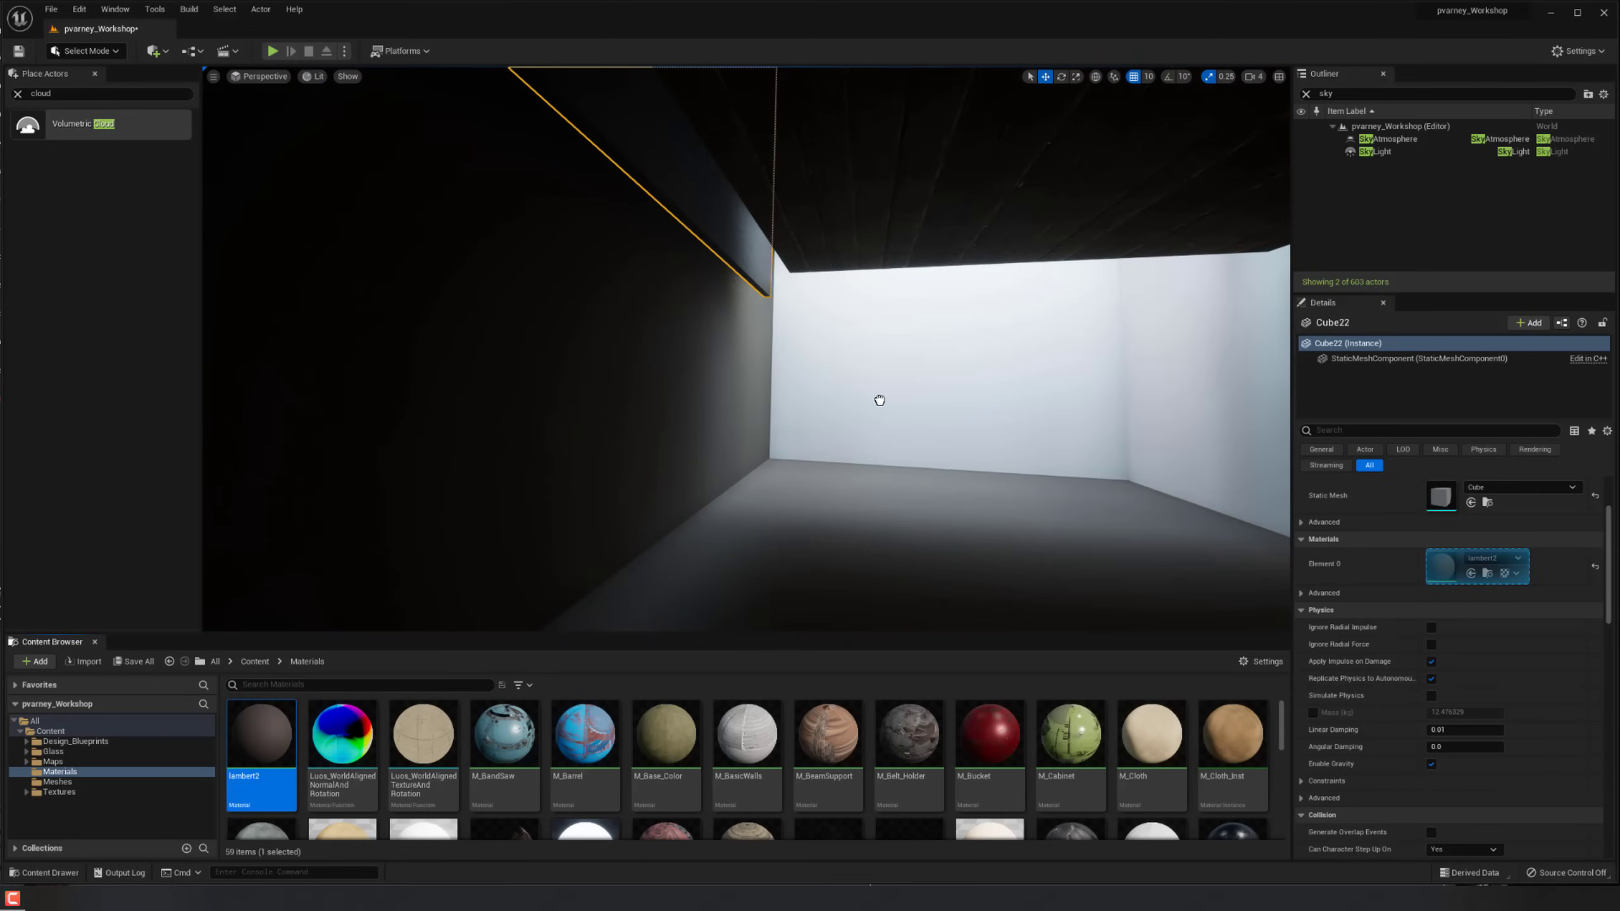
left_click_drag(879, 400, 880, 400)
left_click_drag(264, 728, 1209, 441)
right_click_drag(1209, 440, 1260, 389)
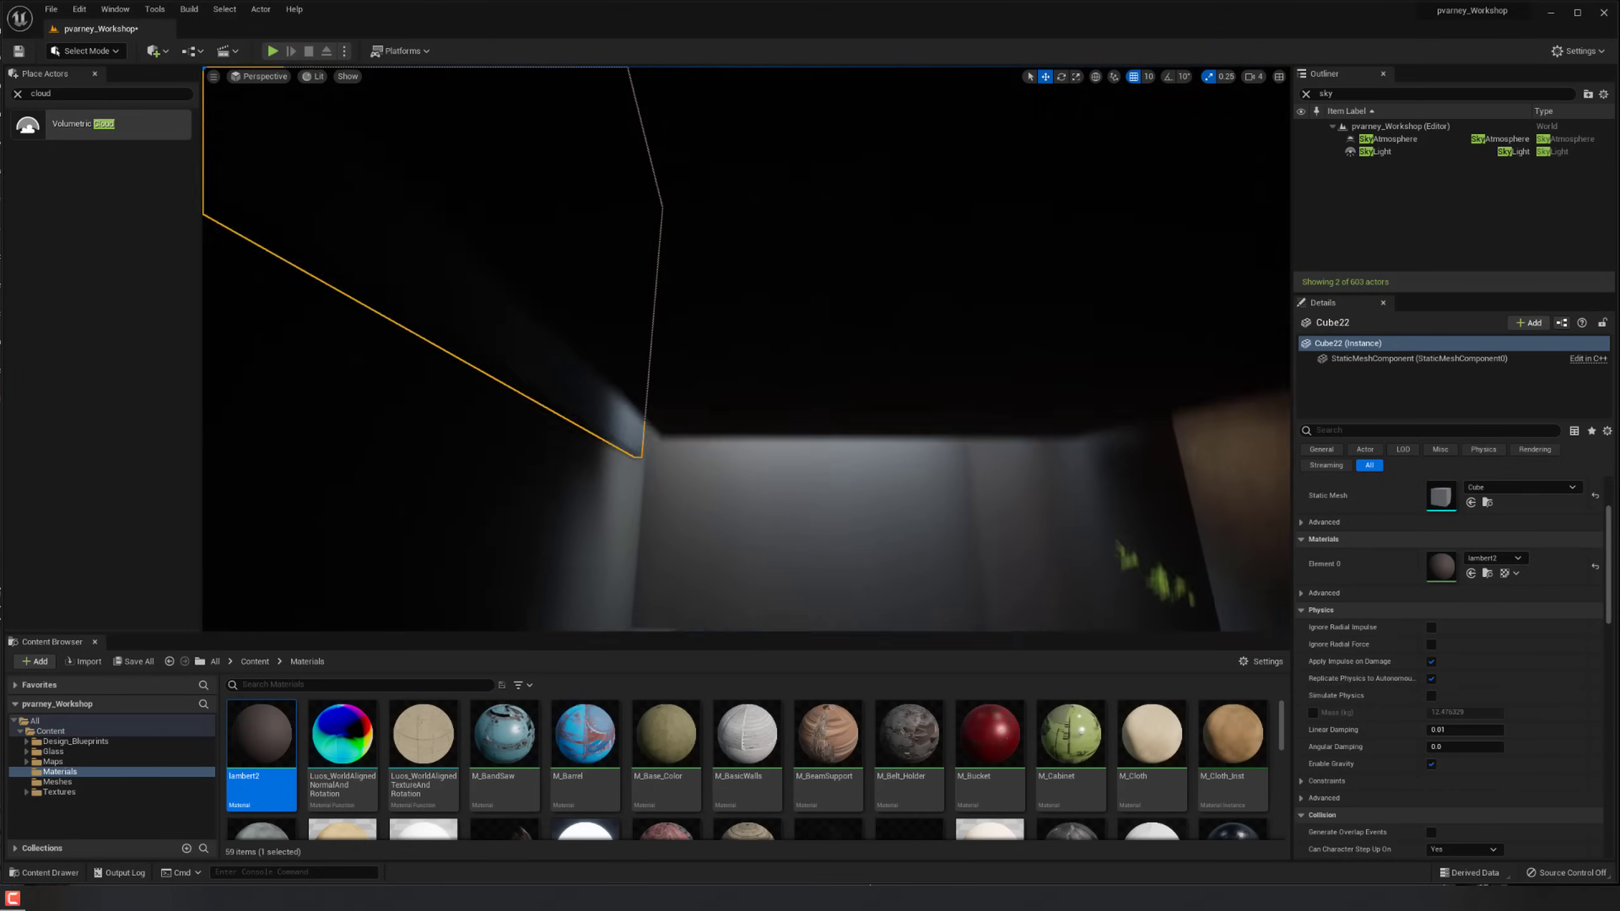
middle_click_drag(769, 549, 769, 454)
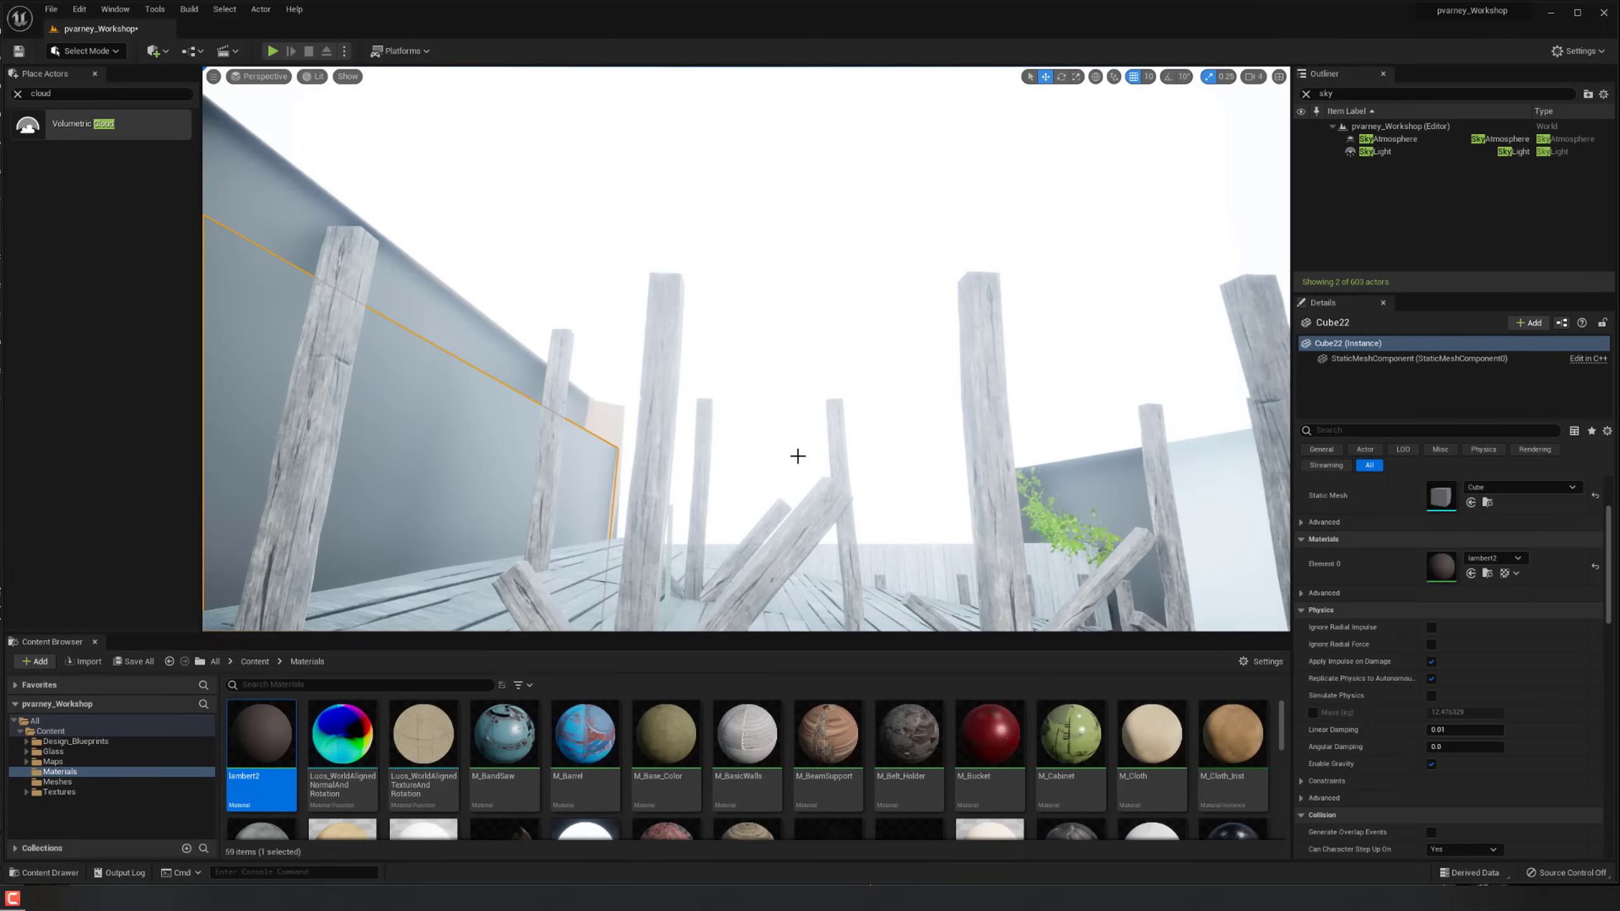
left_click_drag(261, 734, 538, 601)
left_click_drag(757, 468, 755, 481)
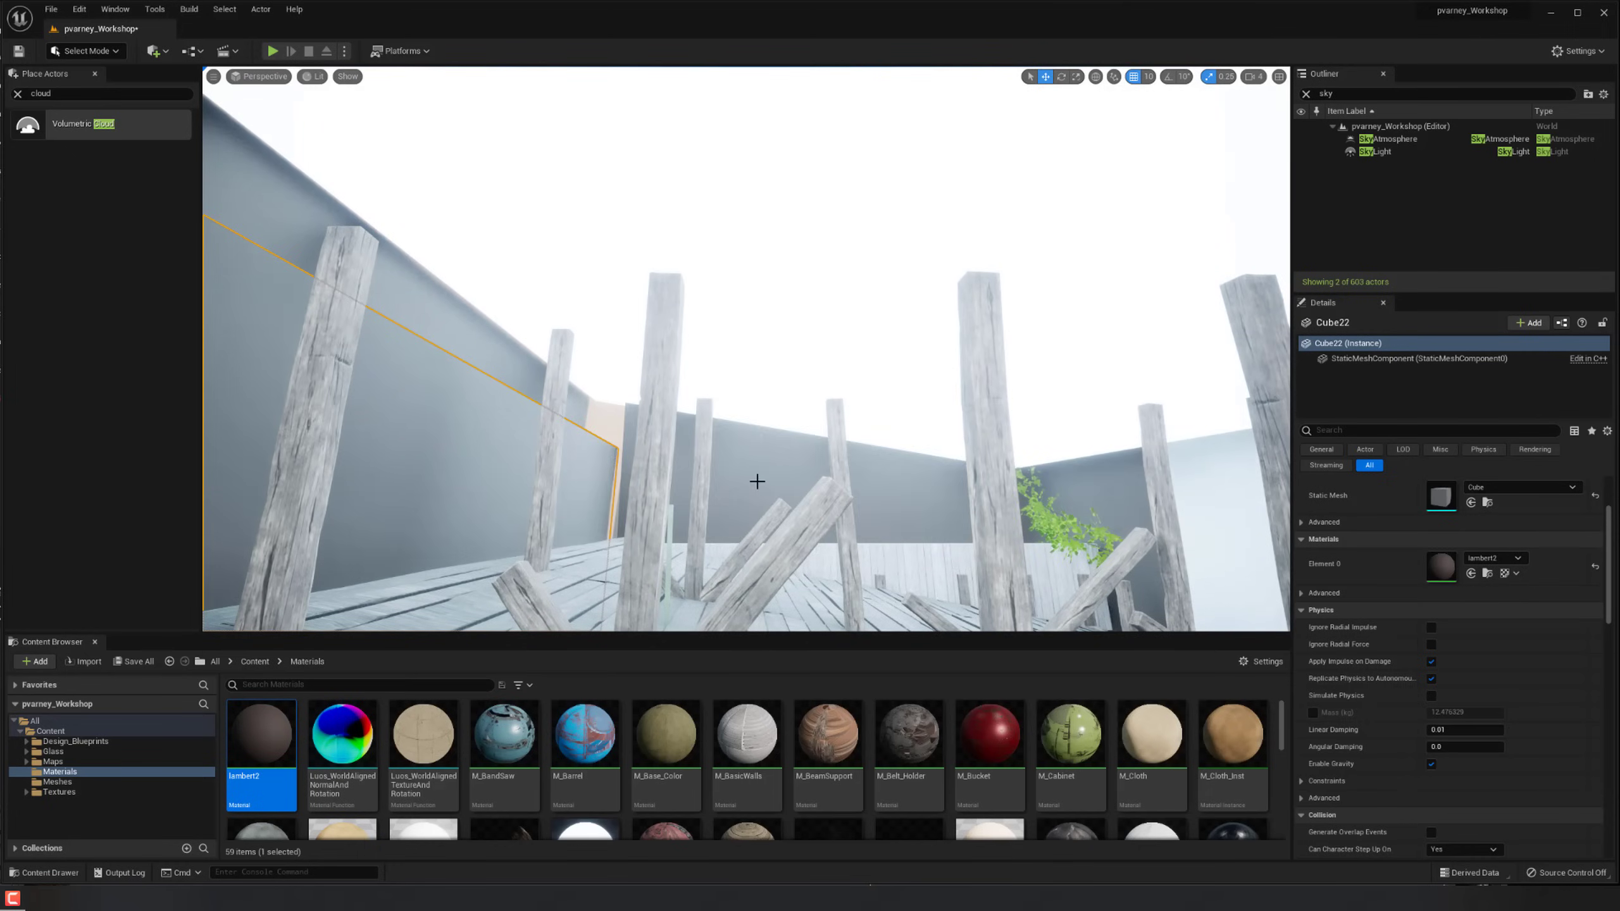
Apply the lambert2 material to the beige outer wall section beyond the plank roof.
middle_click_drag(756, 481, 775, 548)
right_click_drag(776, 549, 733, 524)
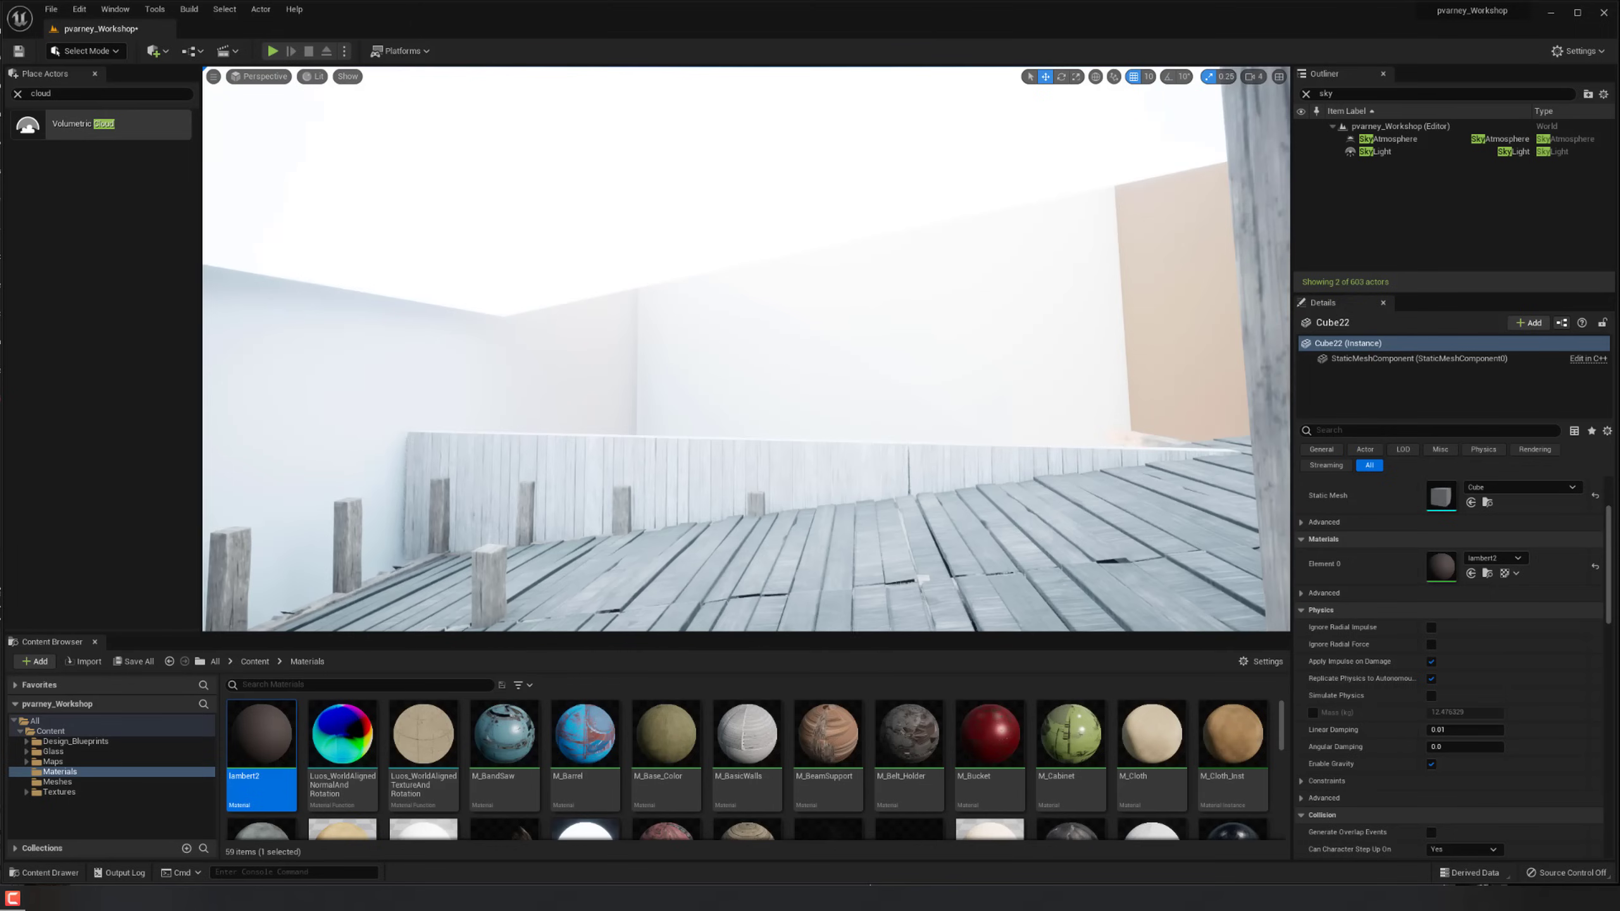
mouse_move(261, 734)
left_mouse_down()
mouse_move(474, 401)
mouse_move(539, 384)
mouse_move(254, 747)
left_mouse_up()
left_click_drag(1166, 317, 1167, 317)
right_click_drag(1167, 317, 990, 344)
Shift the outside walls that use the M_OutsideWalls material slightly closer to the workshop along their Y axis.
left_click(879, 380)
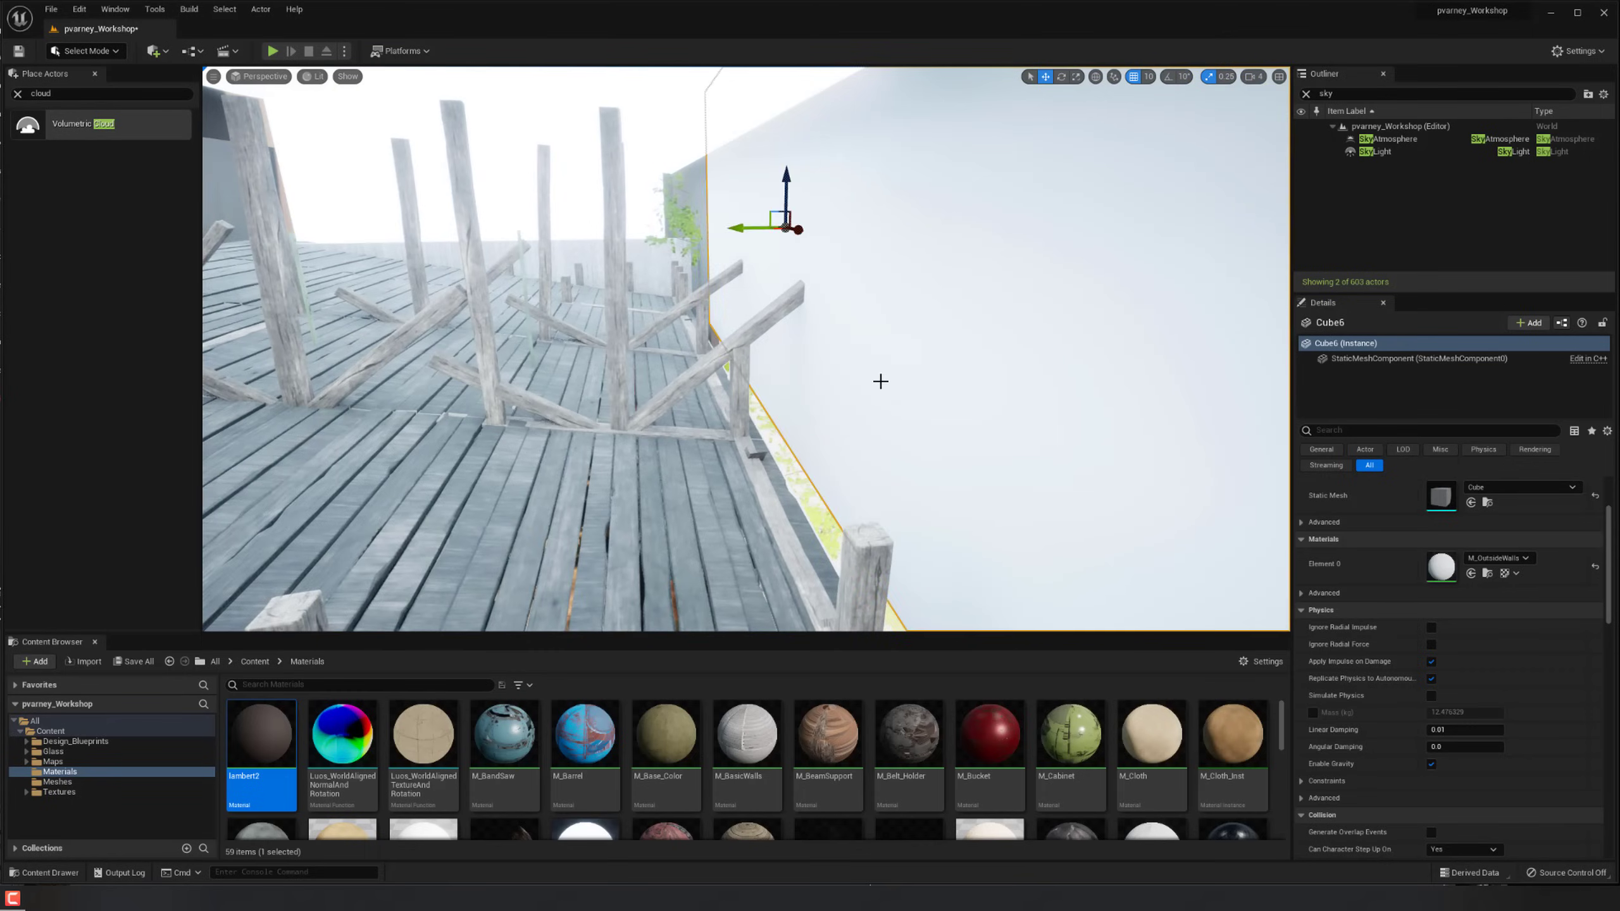
right_click_drag(879, 380, 849, 366)
left_click_drag(700, 246, 682, 248)
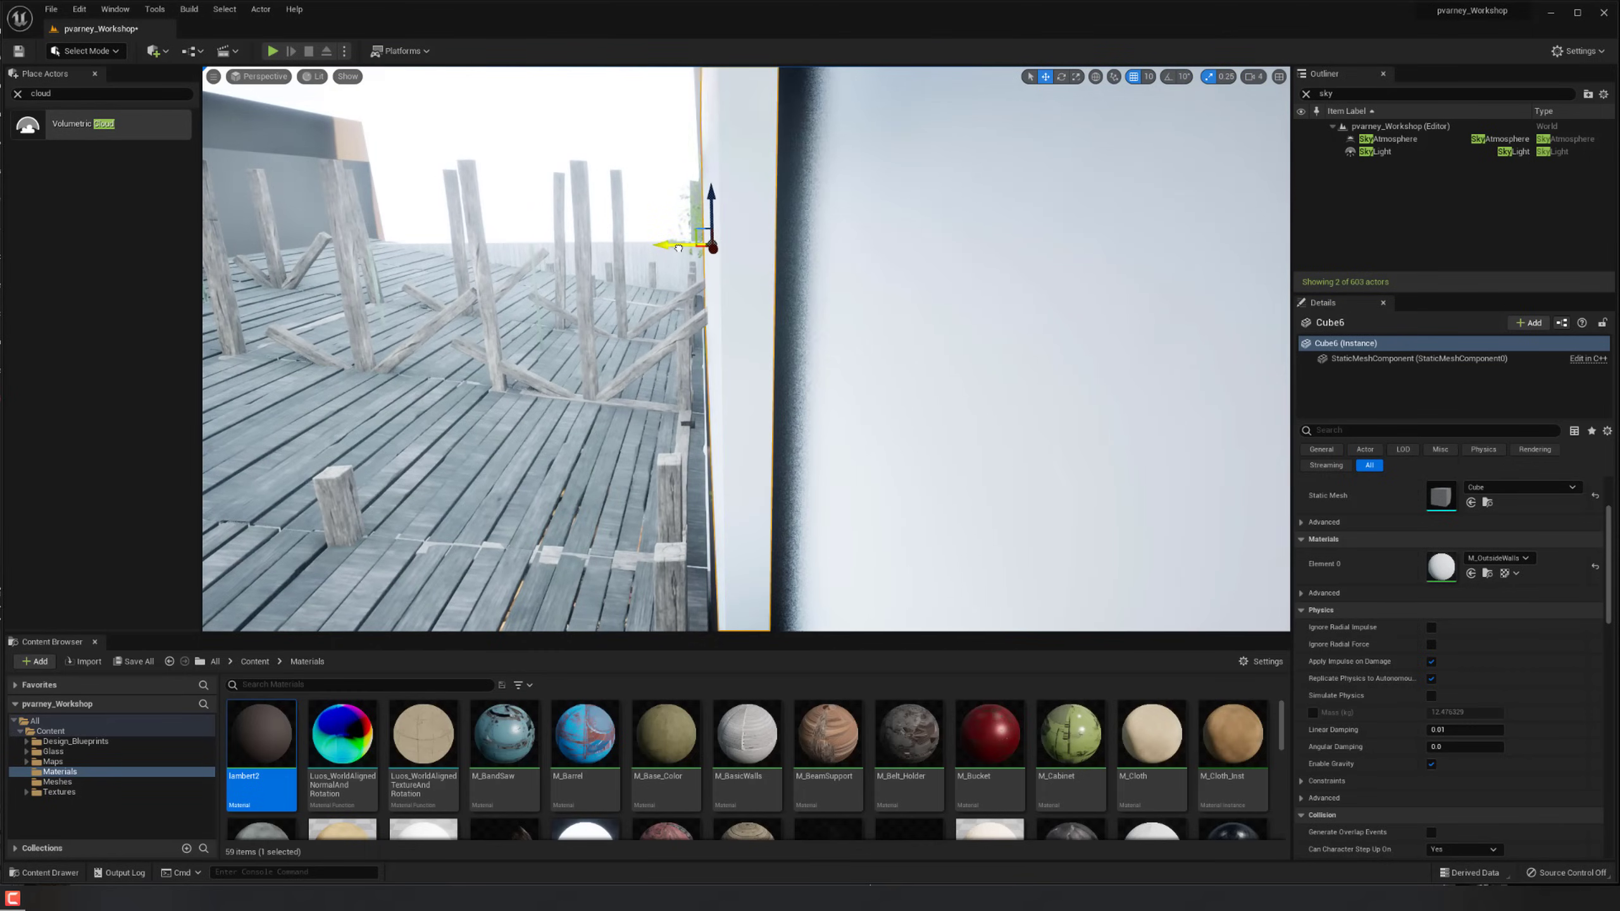
right_click_drag(678, 248, 781, 325)
left_click(788, 510, "shift")
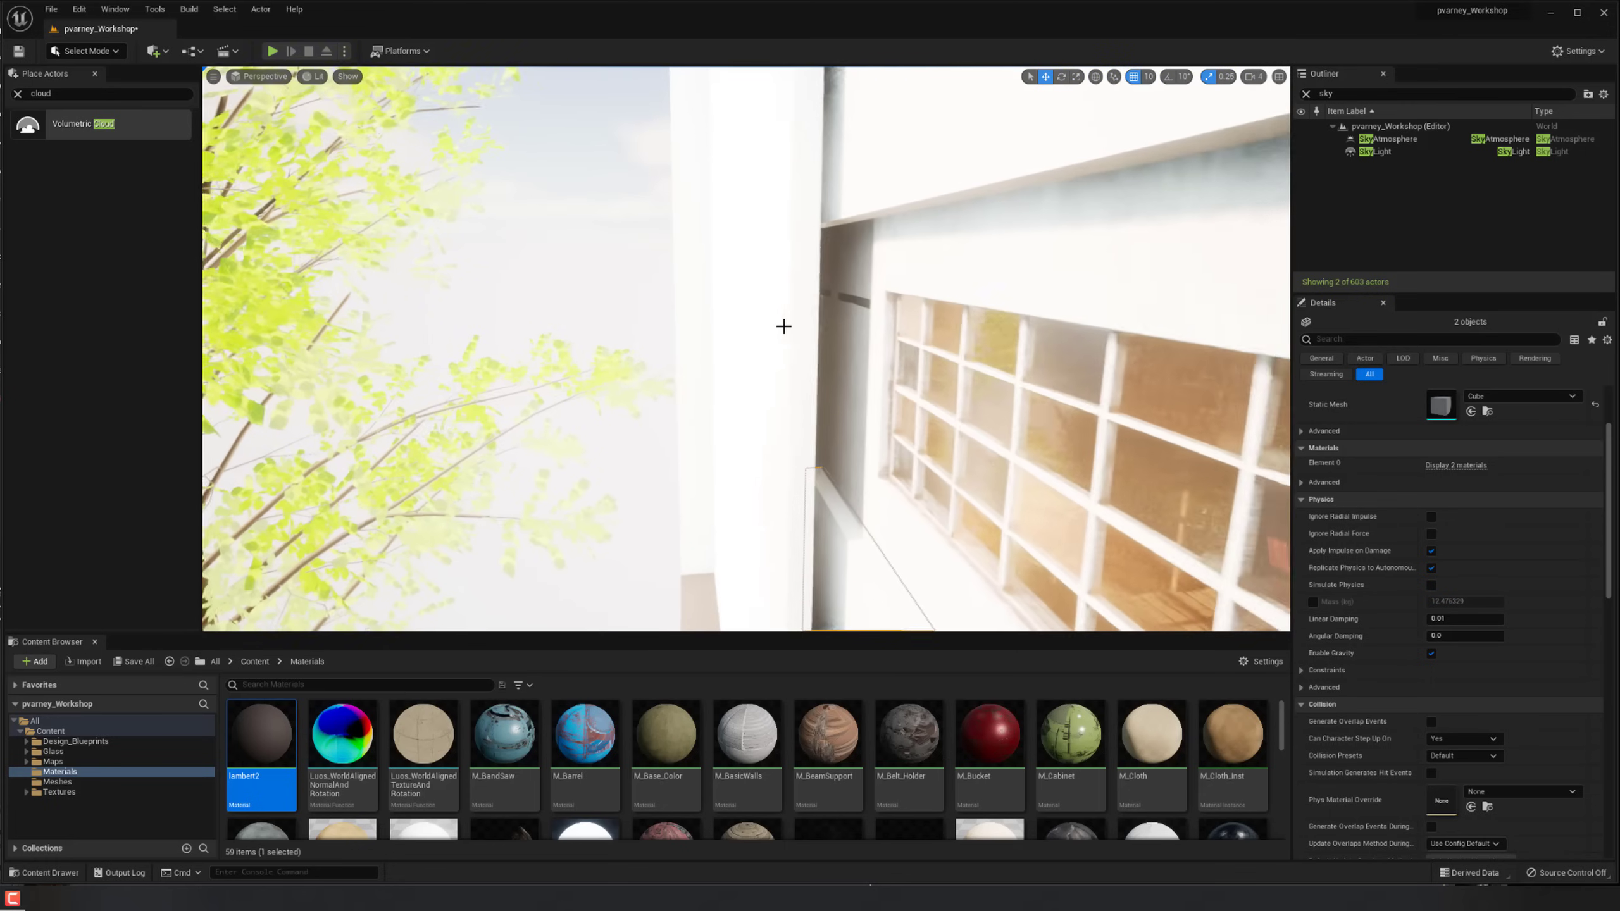
left_click(791, 388)
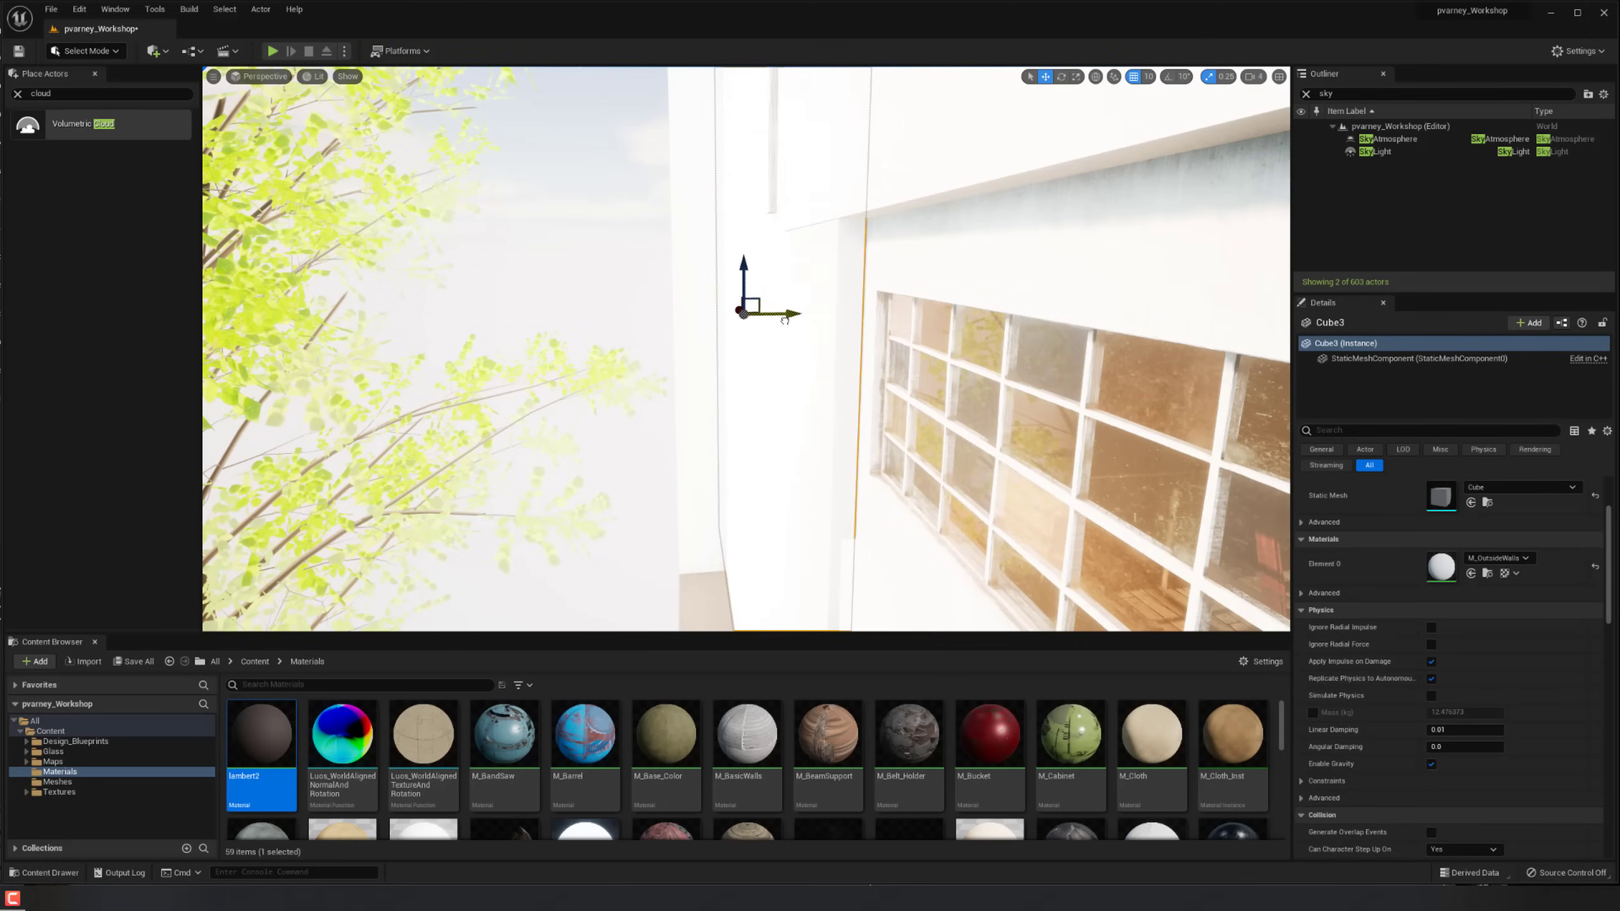
Inspect the lighting inside the workshop around the airplane, windows and roof gaps in game view.
right_click_drag(864, 338, 694, 331)
key("g")
key("g")
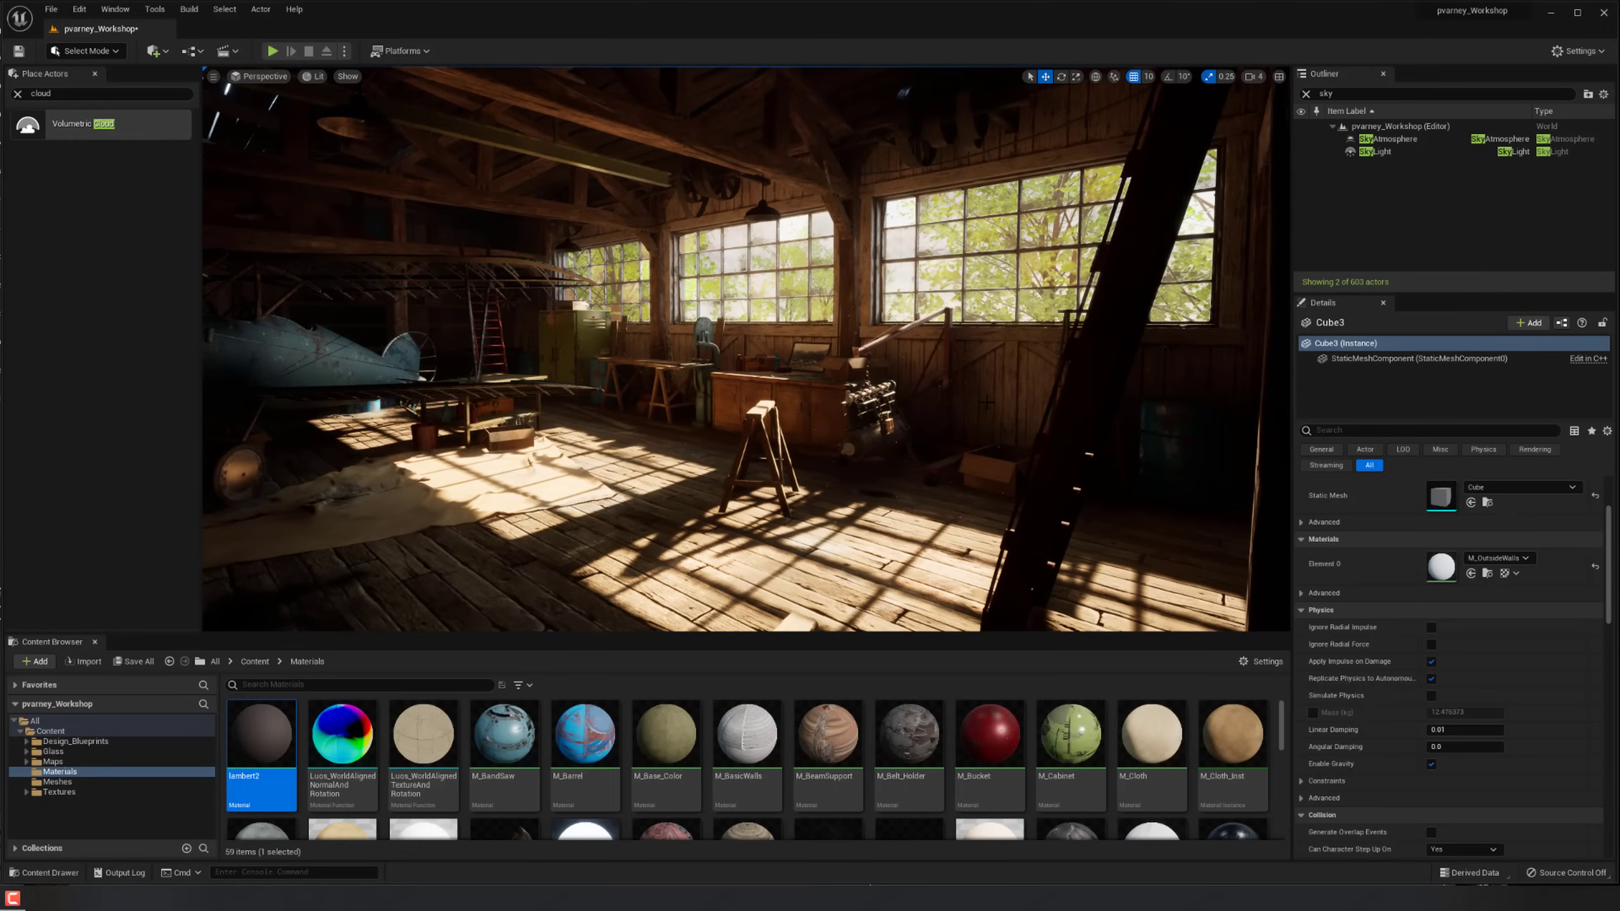
right_click_drag(986, 400, 879, 349)
key("g")
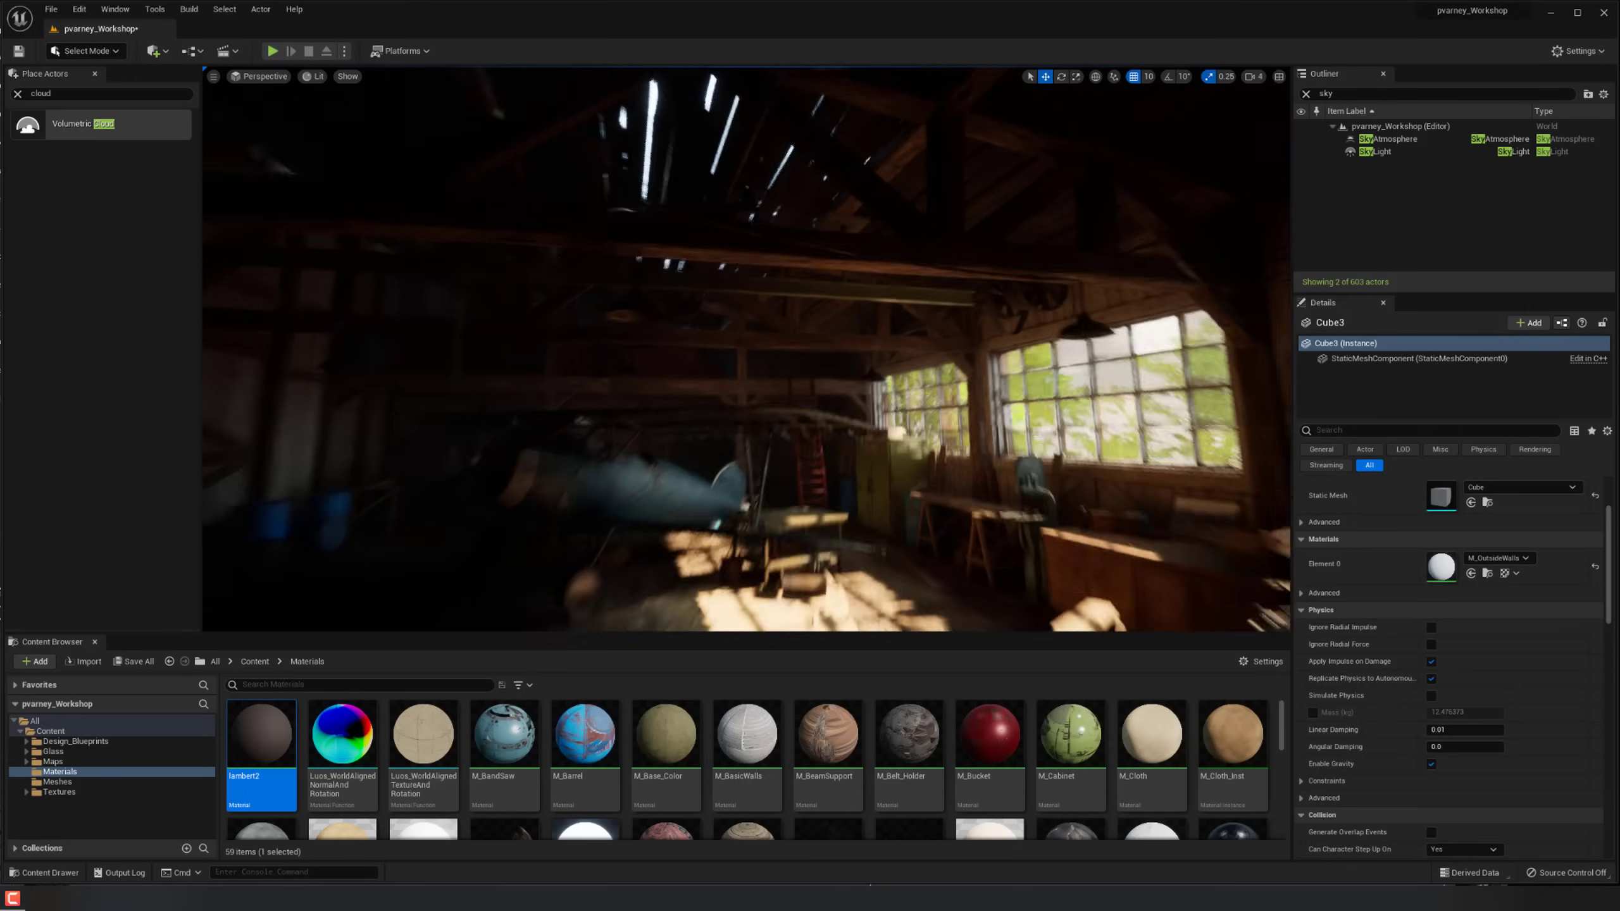
key("d")
right_click_drag(832, 387, 810, 387)
Select the lambert2 cubes outside the workshop near the trees to check their placement and material.
left_click(810, 387)
key("w")
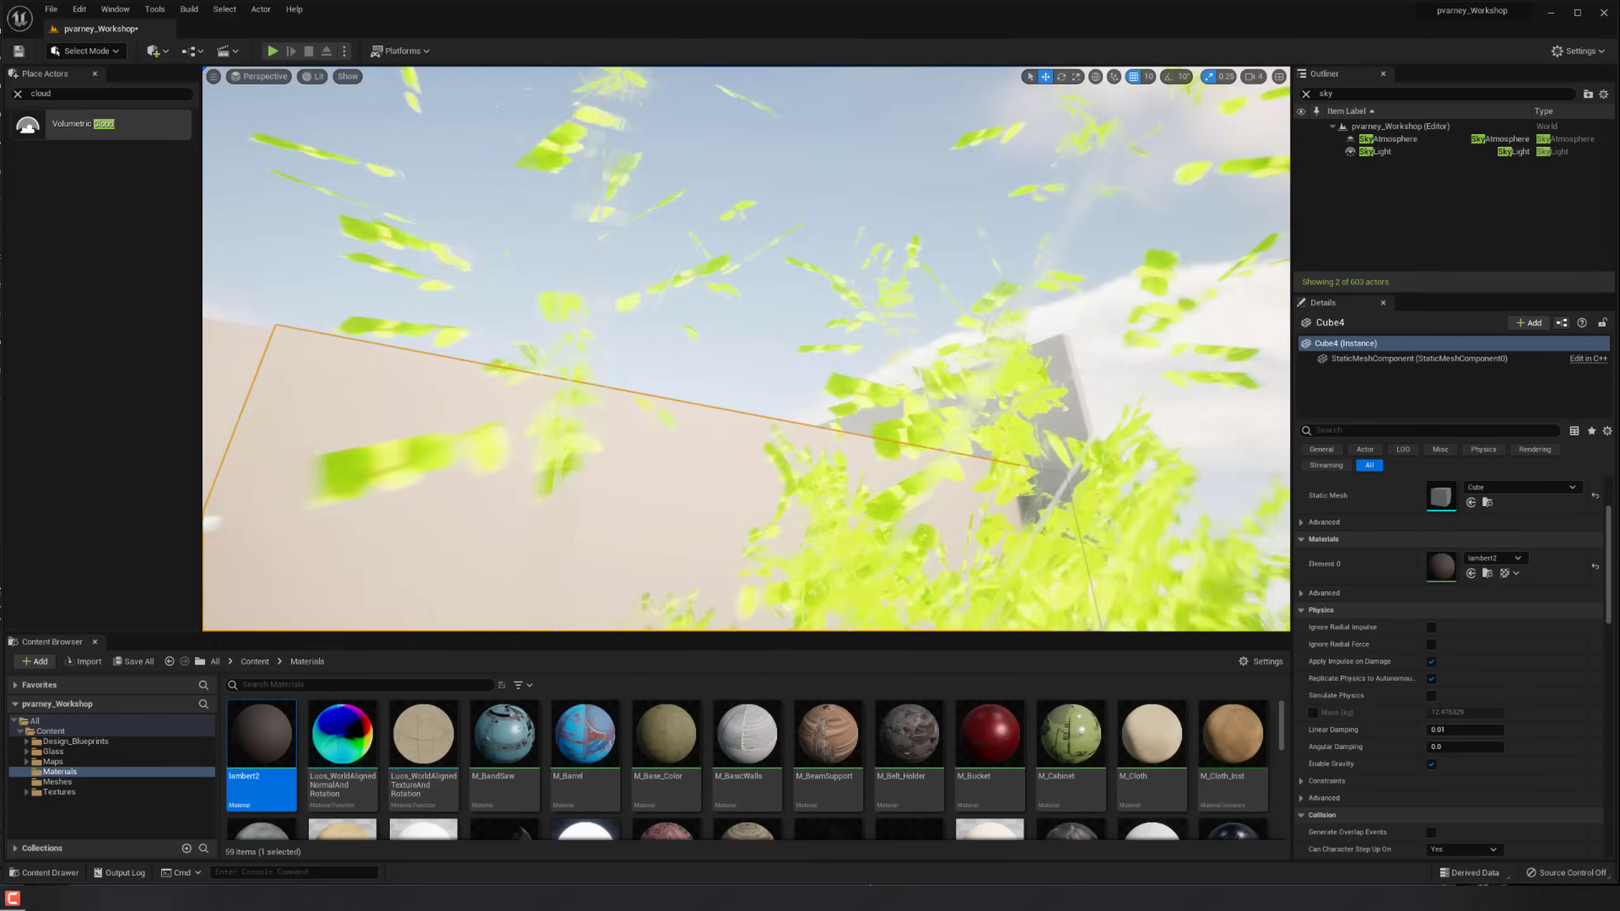
right_click_drag(832, 466, 745, 445)
left_click(831, 466)
key("w")
key("d")
key("w")
key("w")
Review the interior from near the ladder in game view, comparing the sunlit floor with the dark areas around the airplane.
key("g")
right_click_drag(844, 357, 844, 357)
key("s")
key("g")
key("g")
key("a")
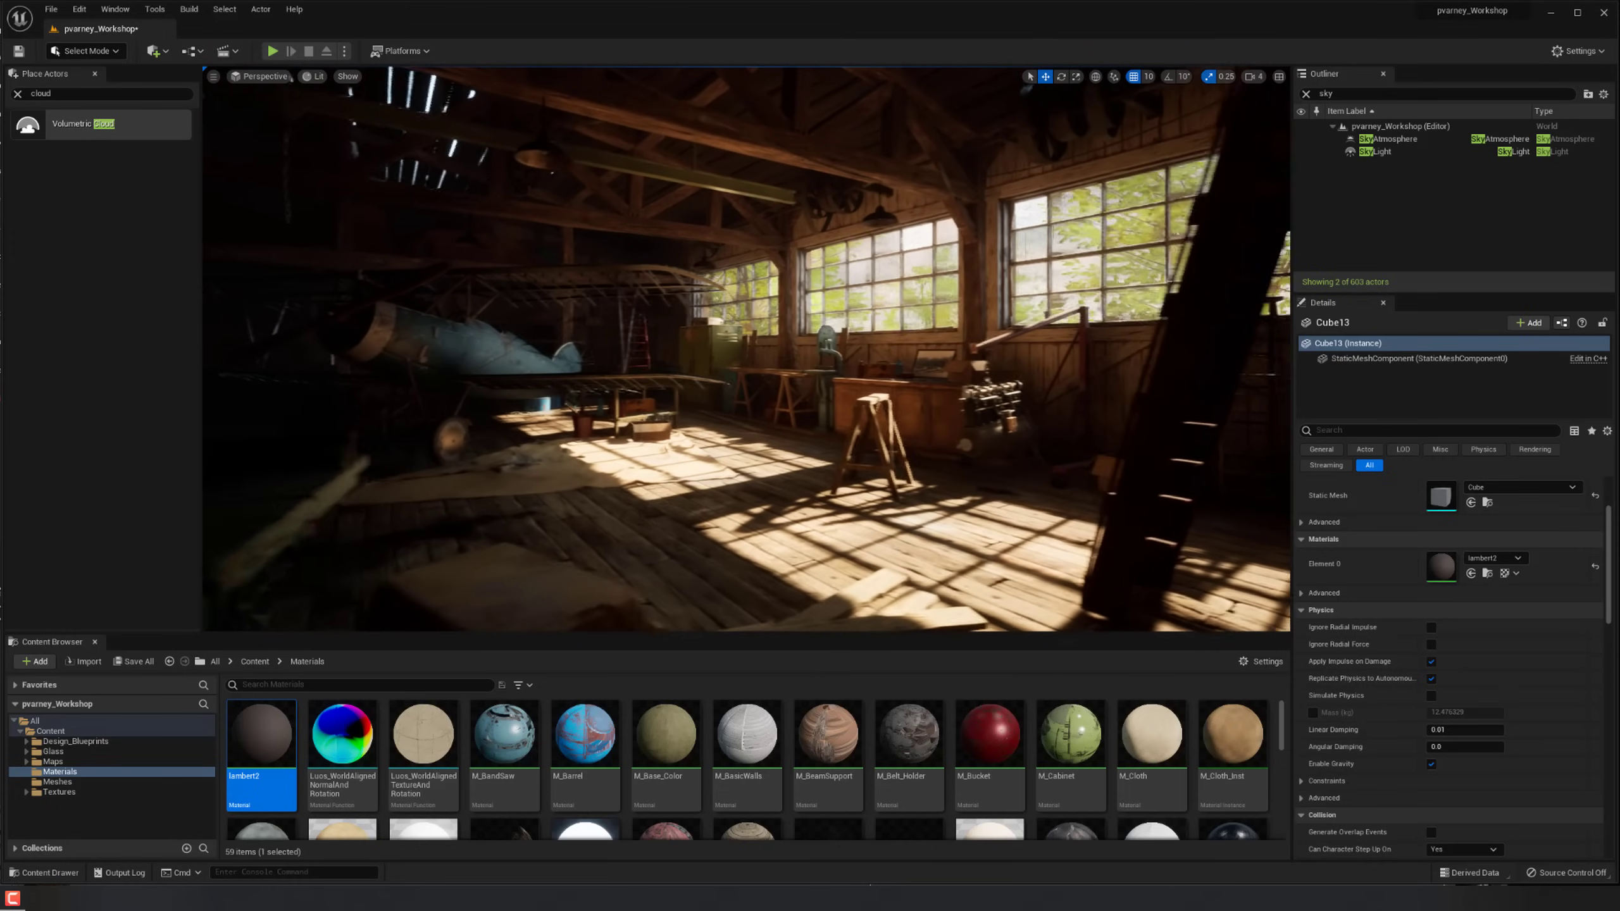
right_click_drag(833, 348, 834, 348)
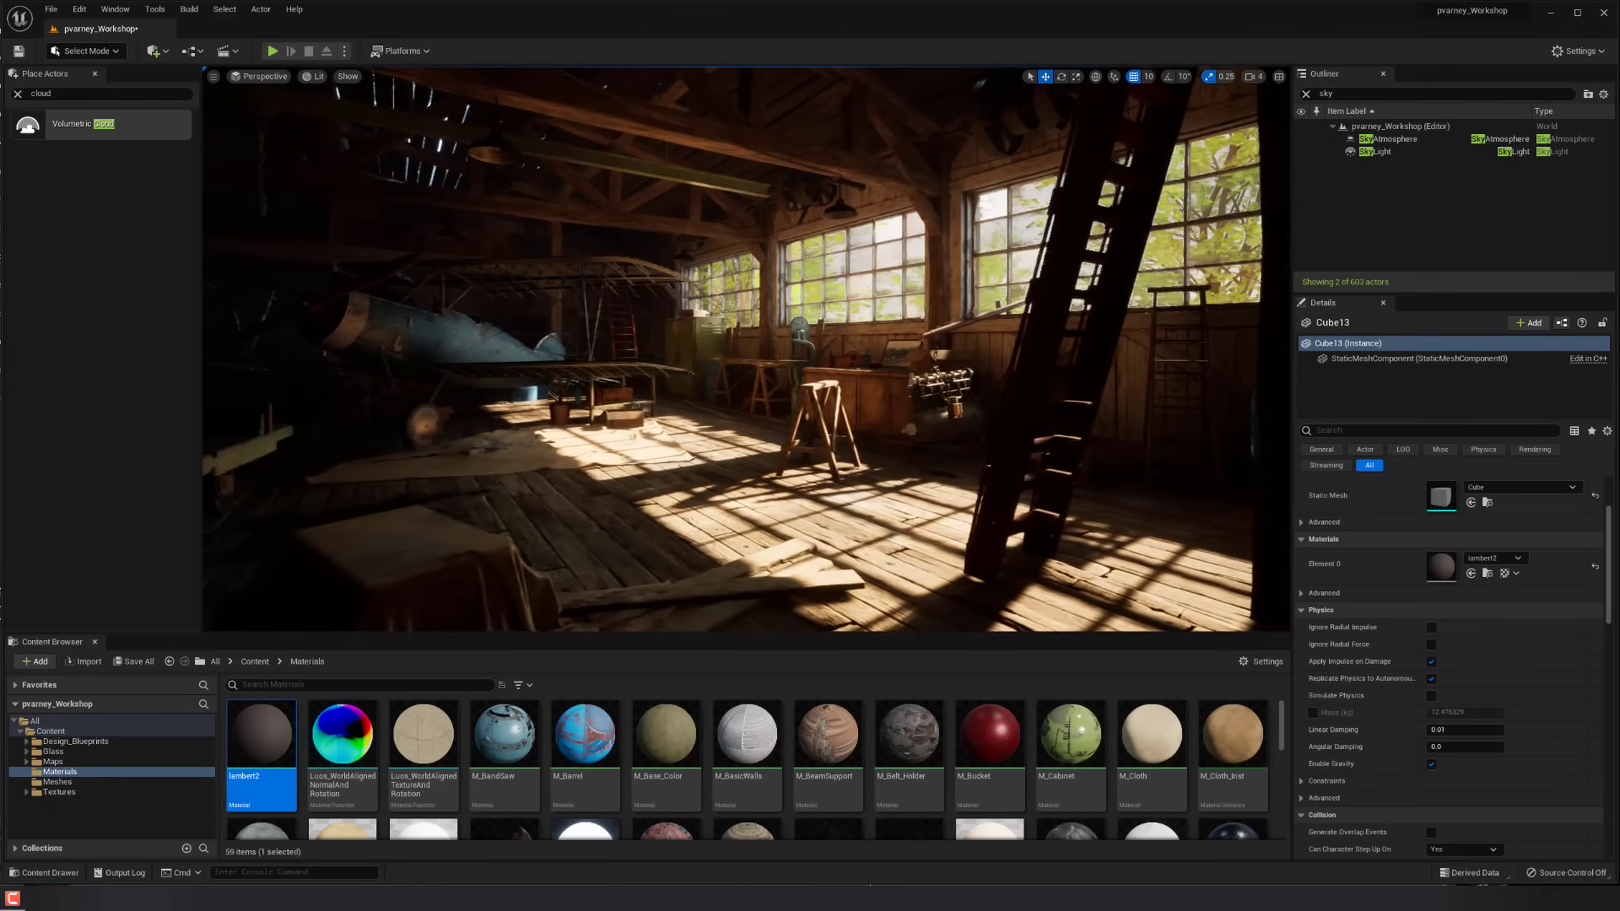
key("g")
key("g")
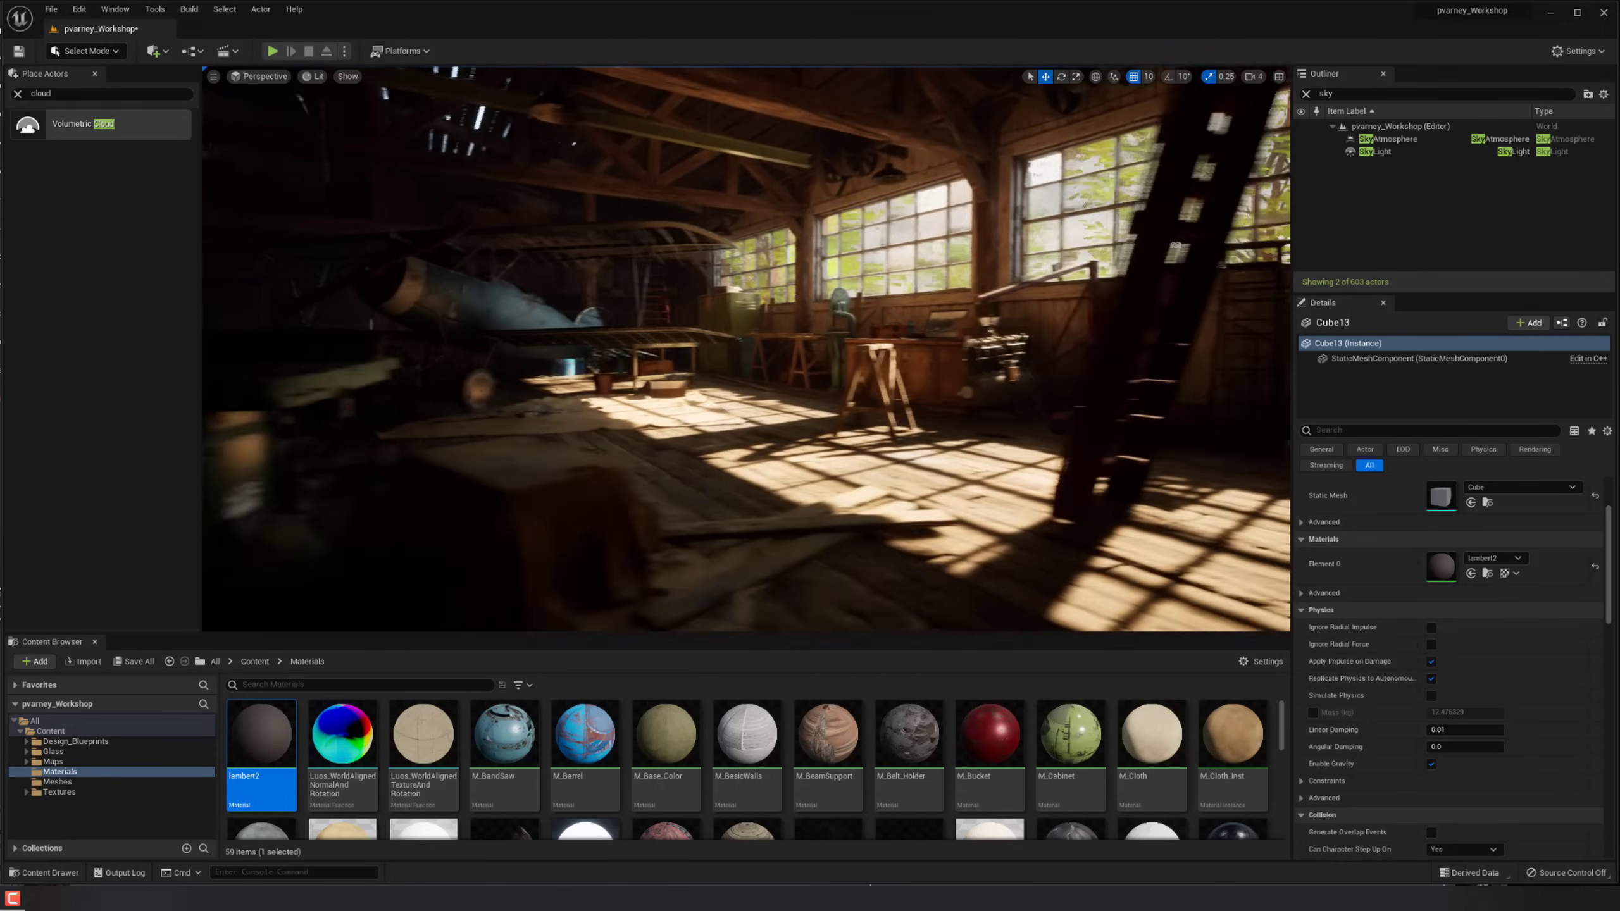
left_click(317, 77)
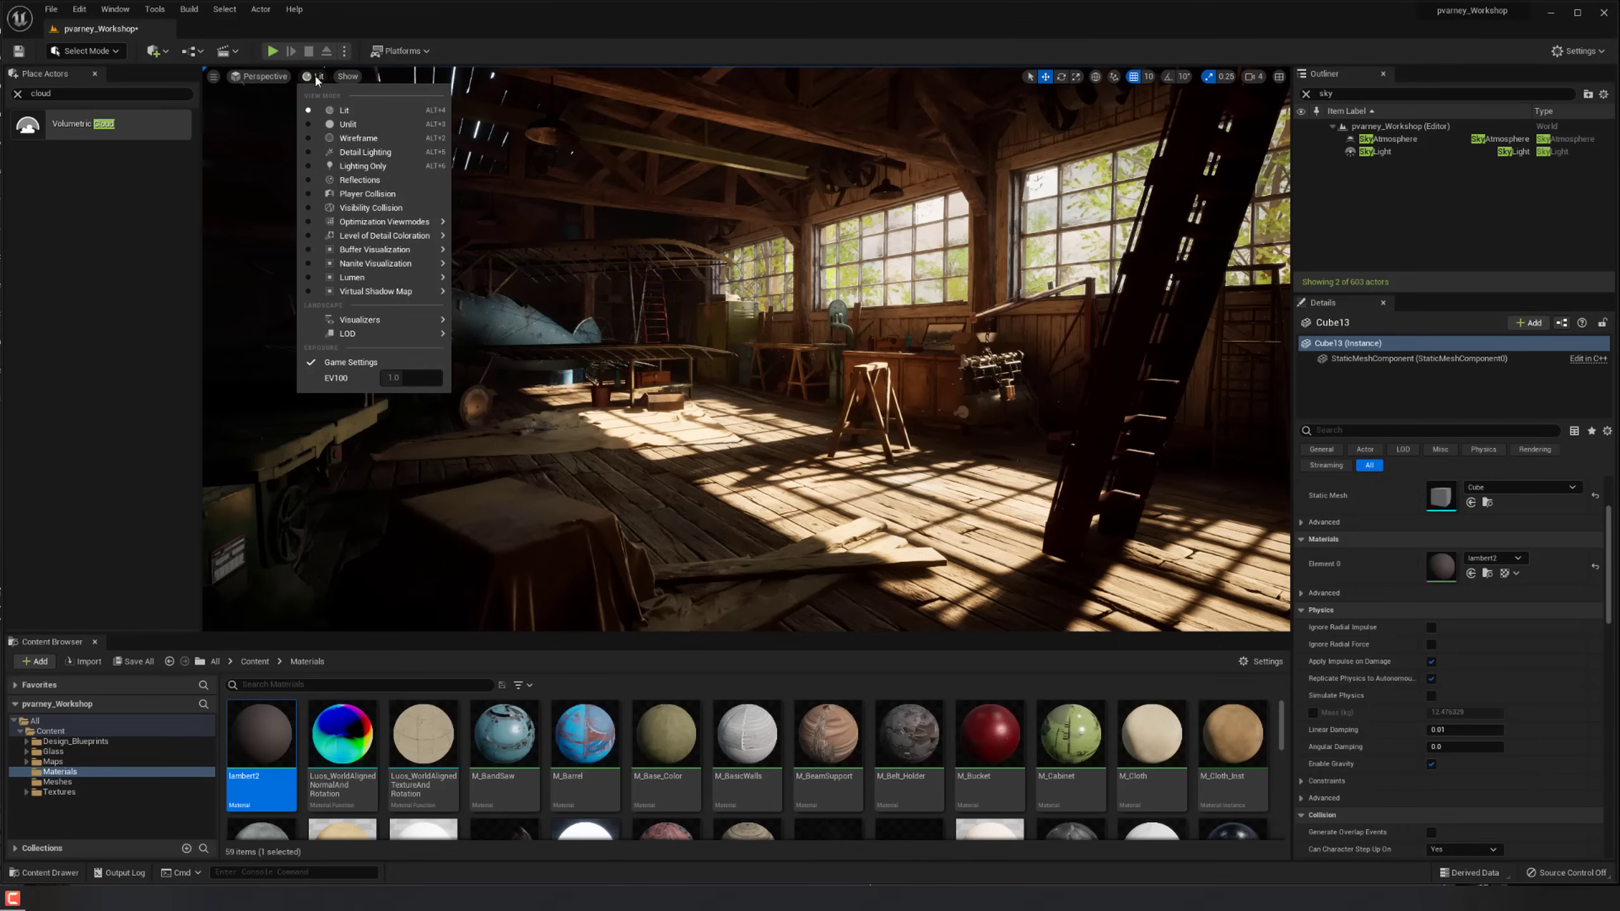
mouse_move(363, 280)
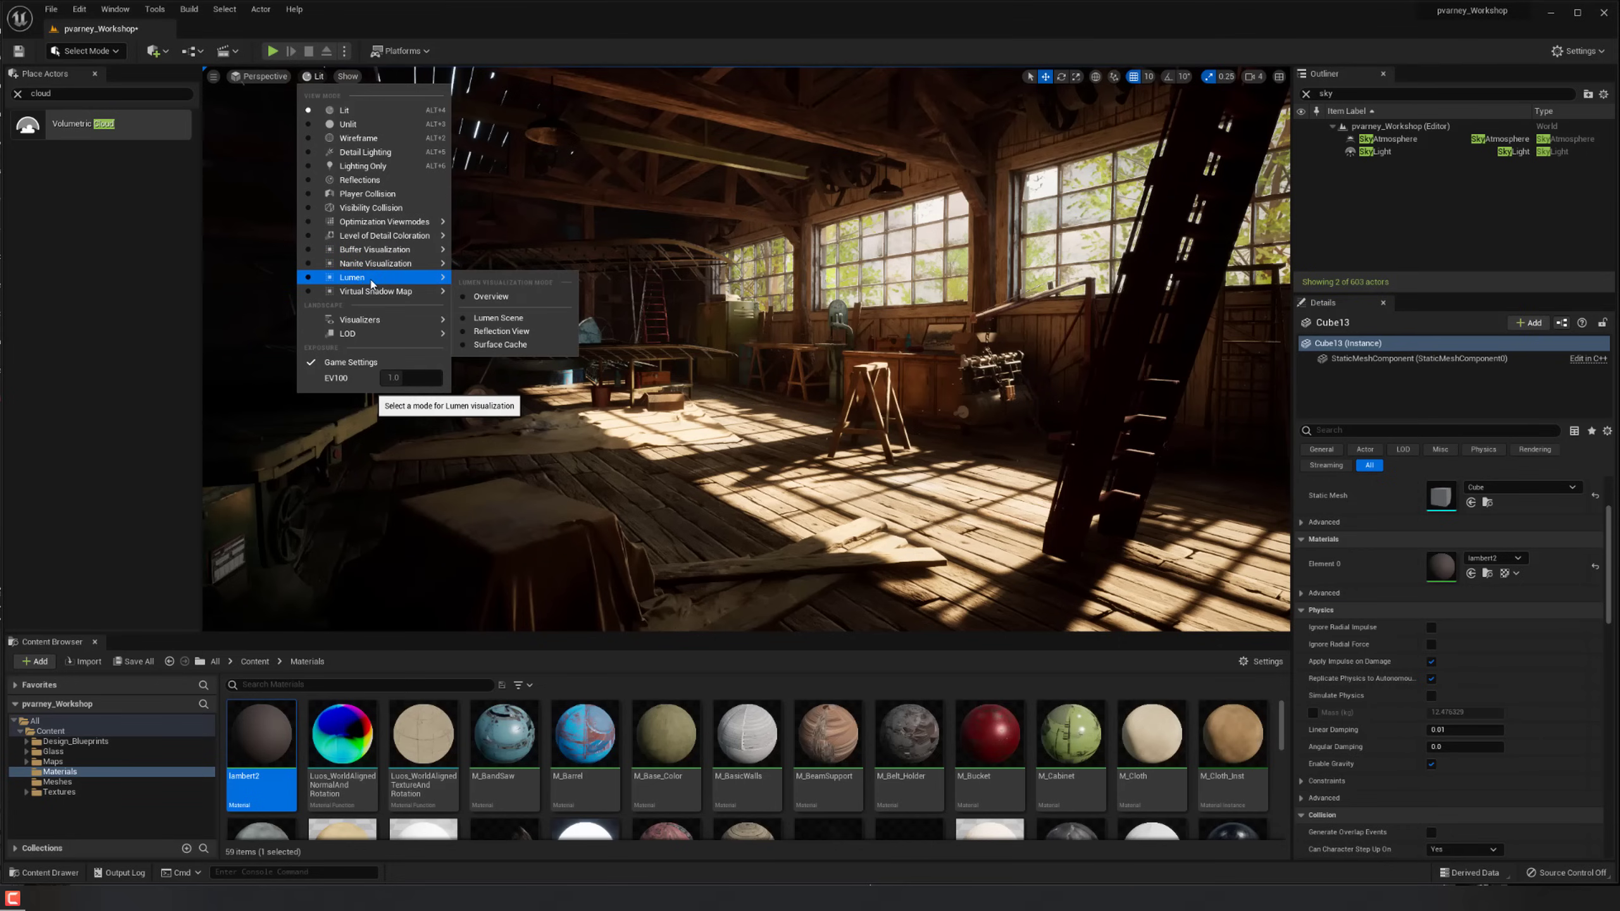
left_click(348, 76)
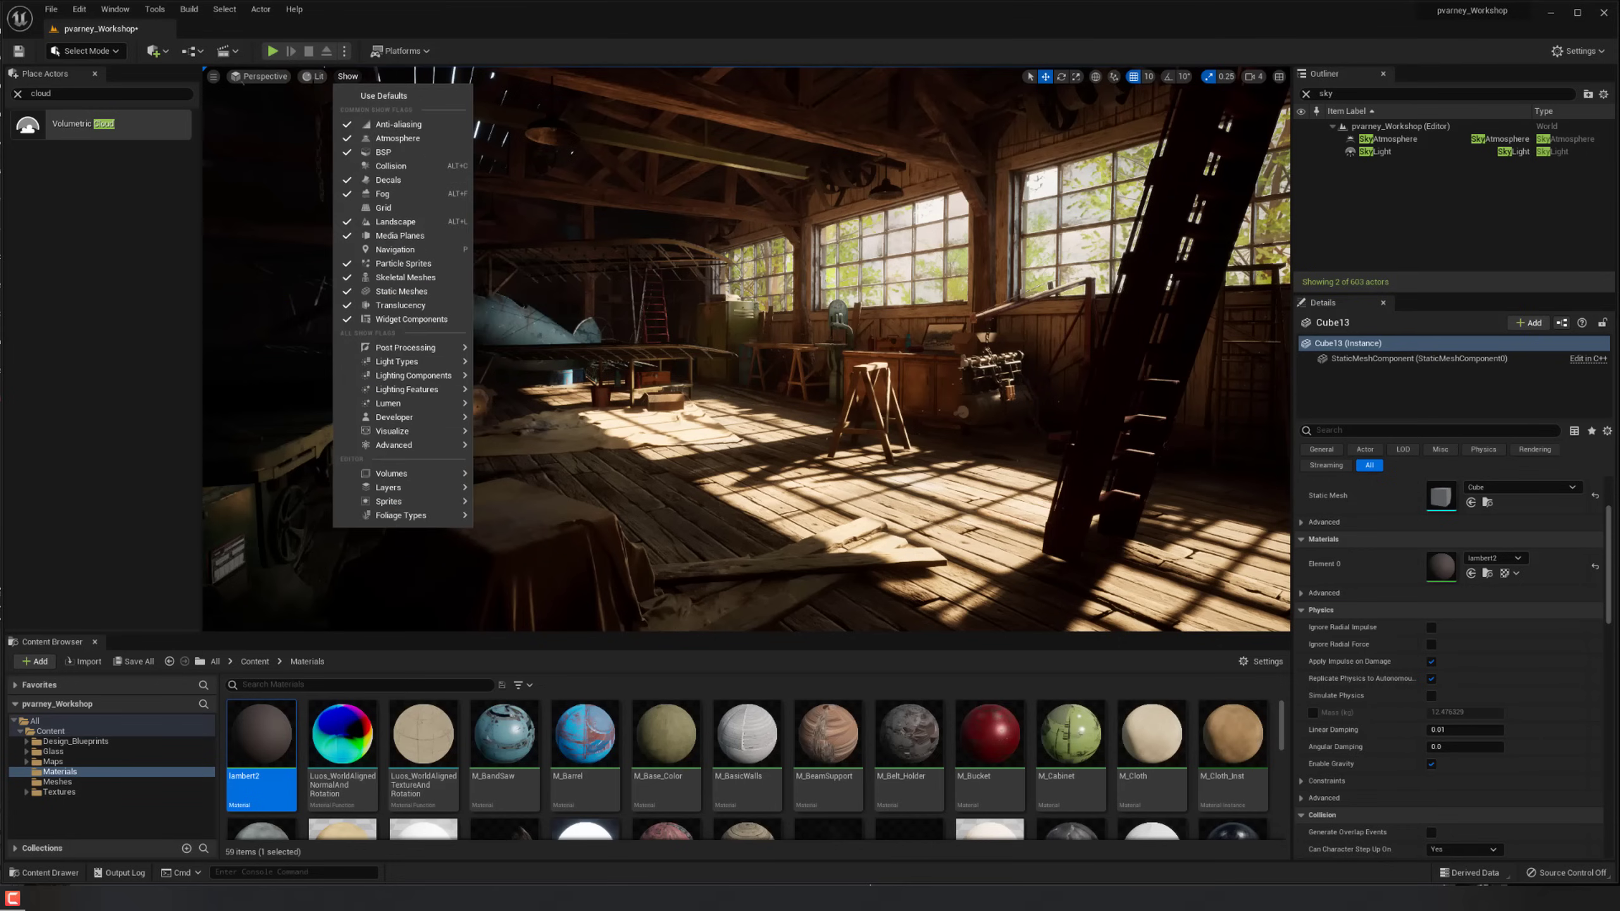
left_click(315, 77)
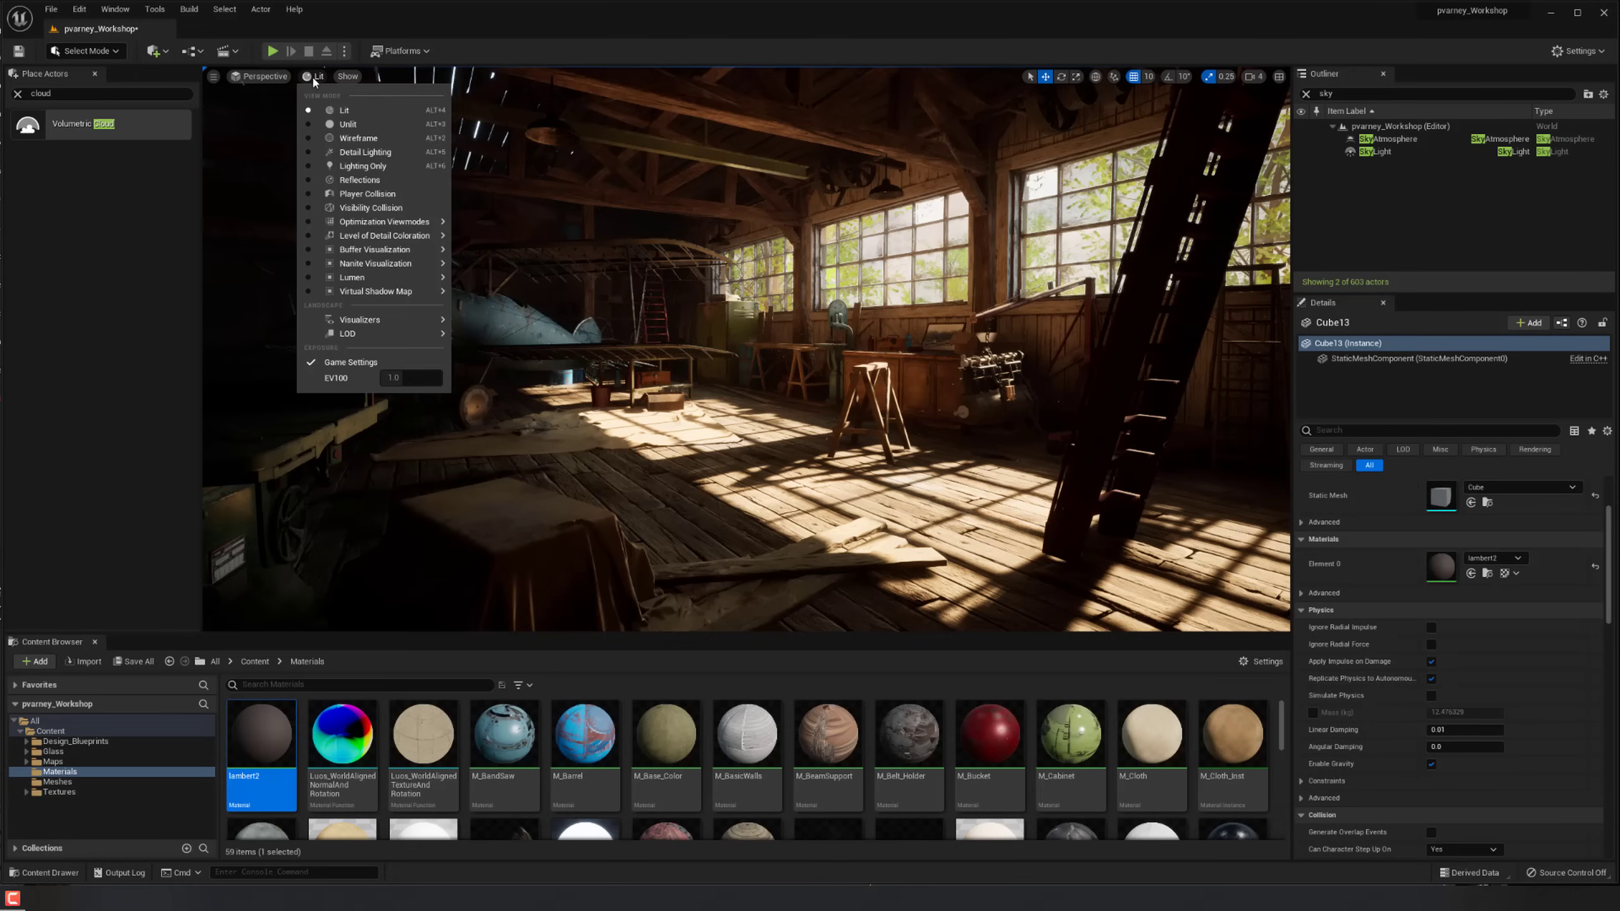
key("g")
key("g")
key("g")
key("g")
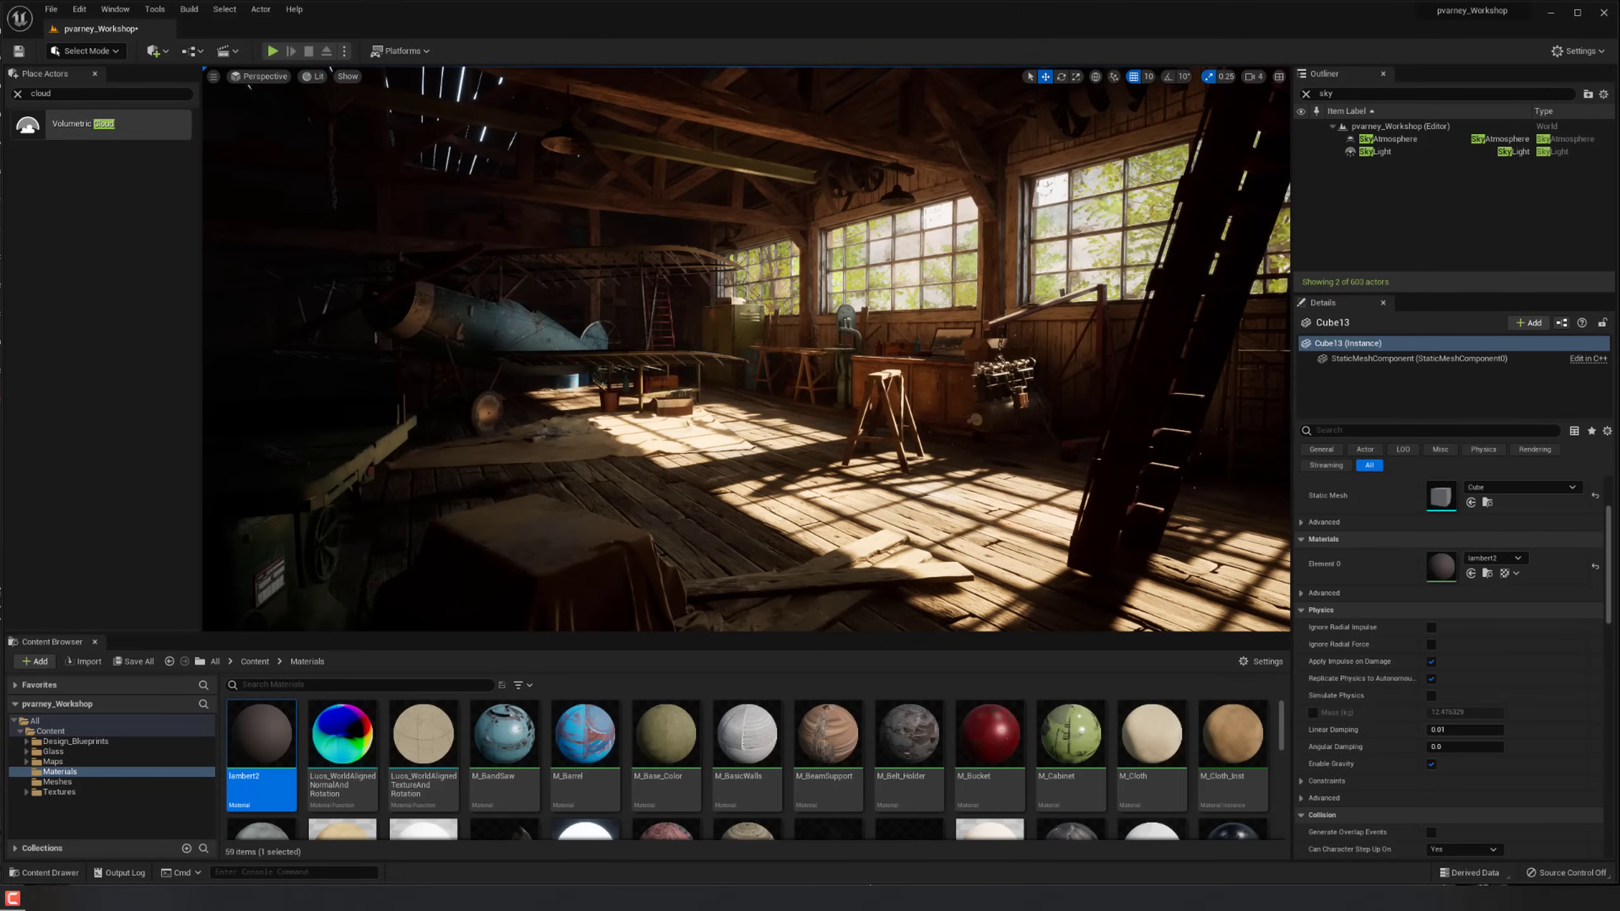
Switch the viewport to Detail Lighting and examine the light on the airplane, roof beams and dark side of the workshop.
right_click_drag(746, 350, 606, 331)
left_click(312, 77)
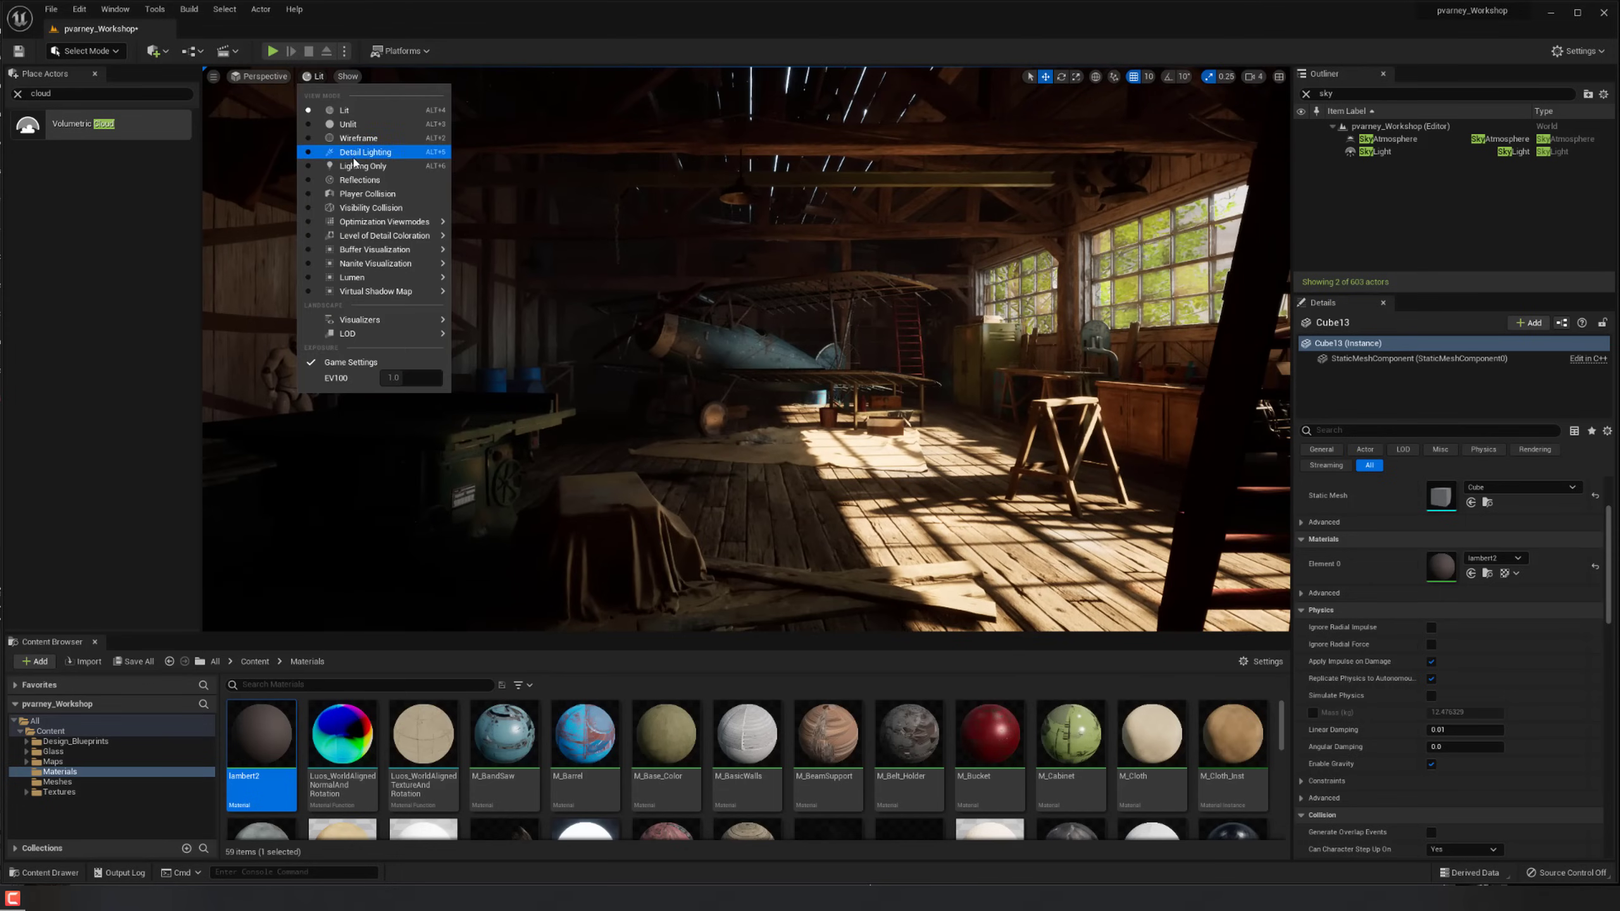
left_click(357, 152)
right_click_drag(354, 164, 354, 163)
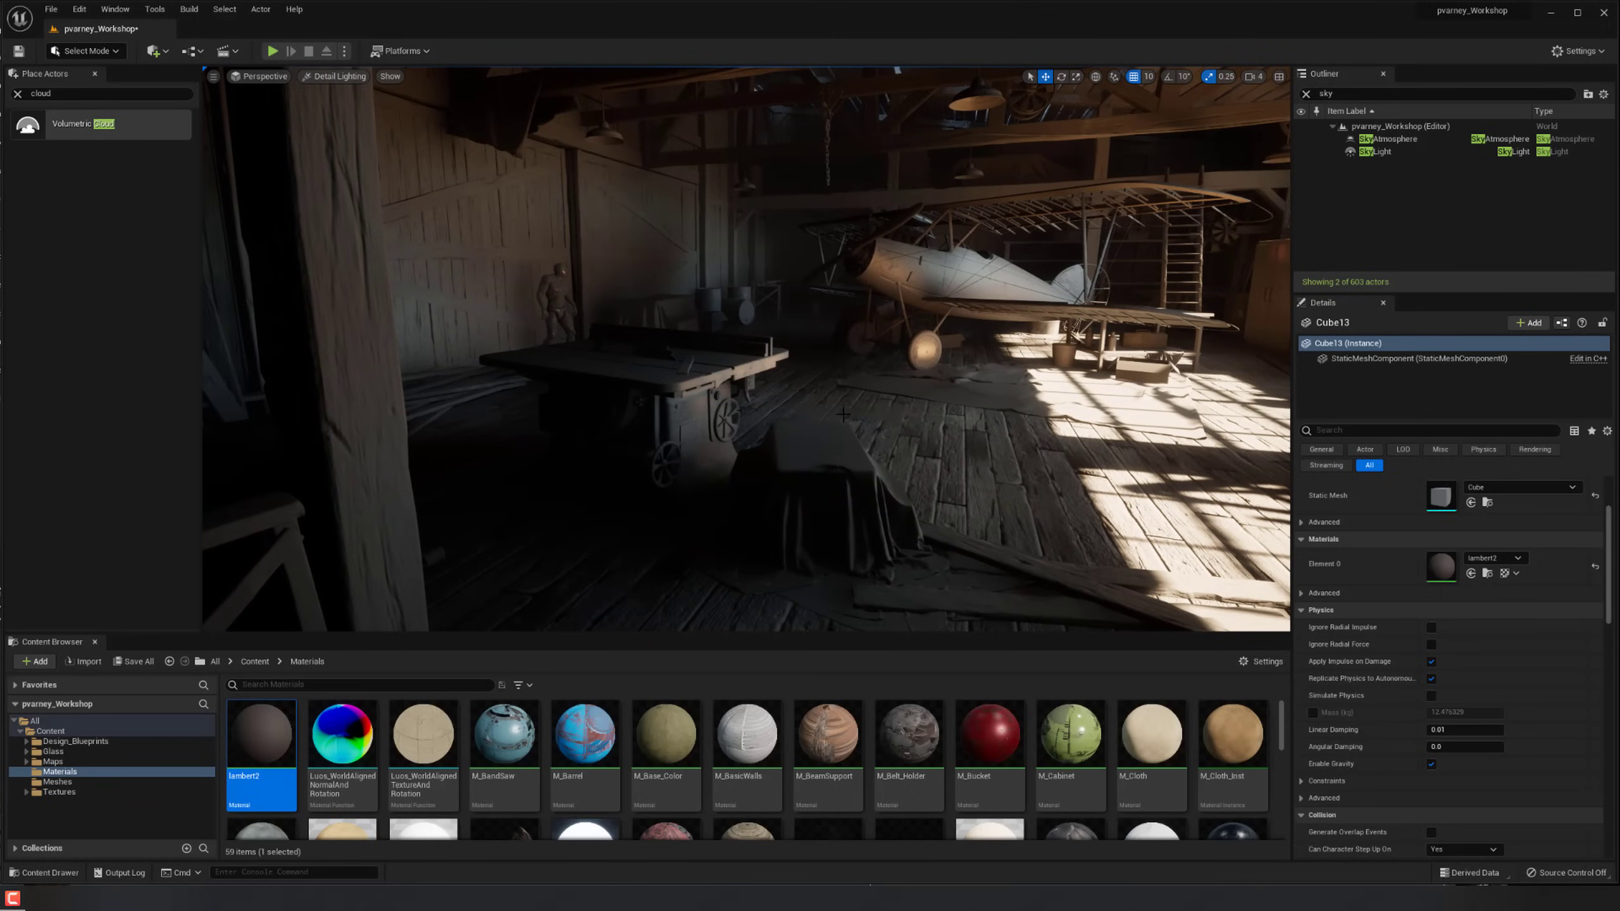
right_click_drag(795, 236, 795, 236)
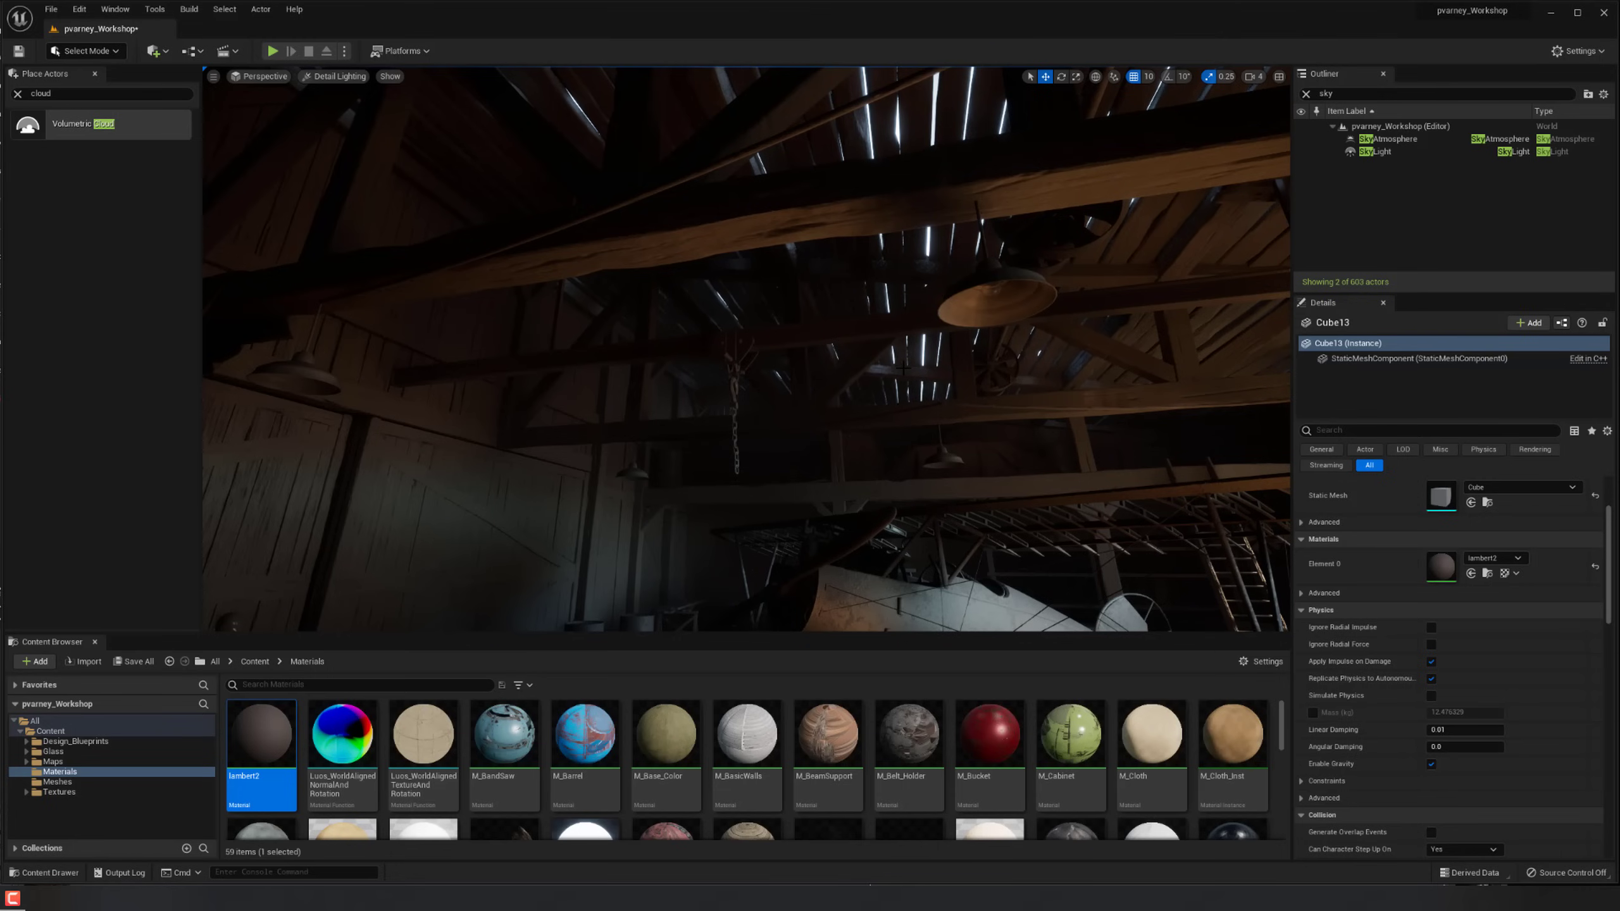
right_click_drag(1053, 420, 1056, 523)
right_click_drag(673, 211, 713, 273)
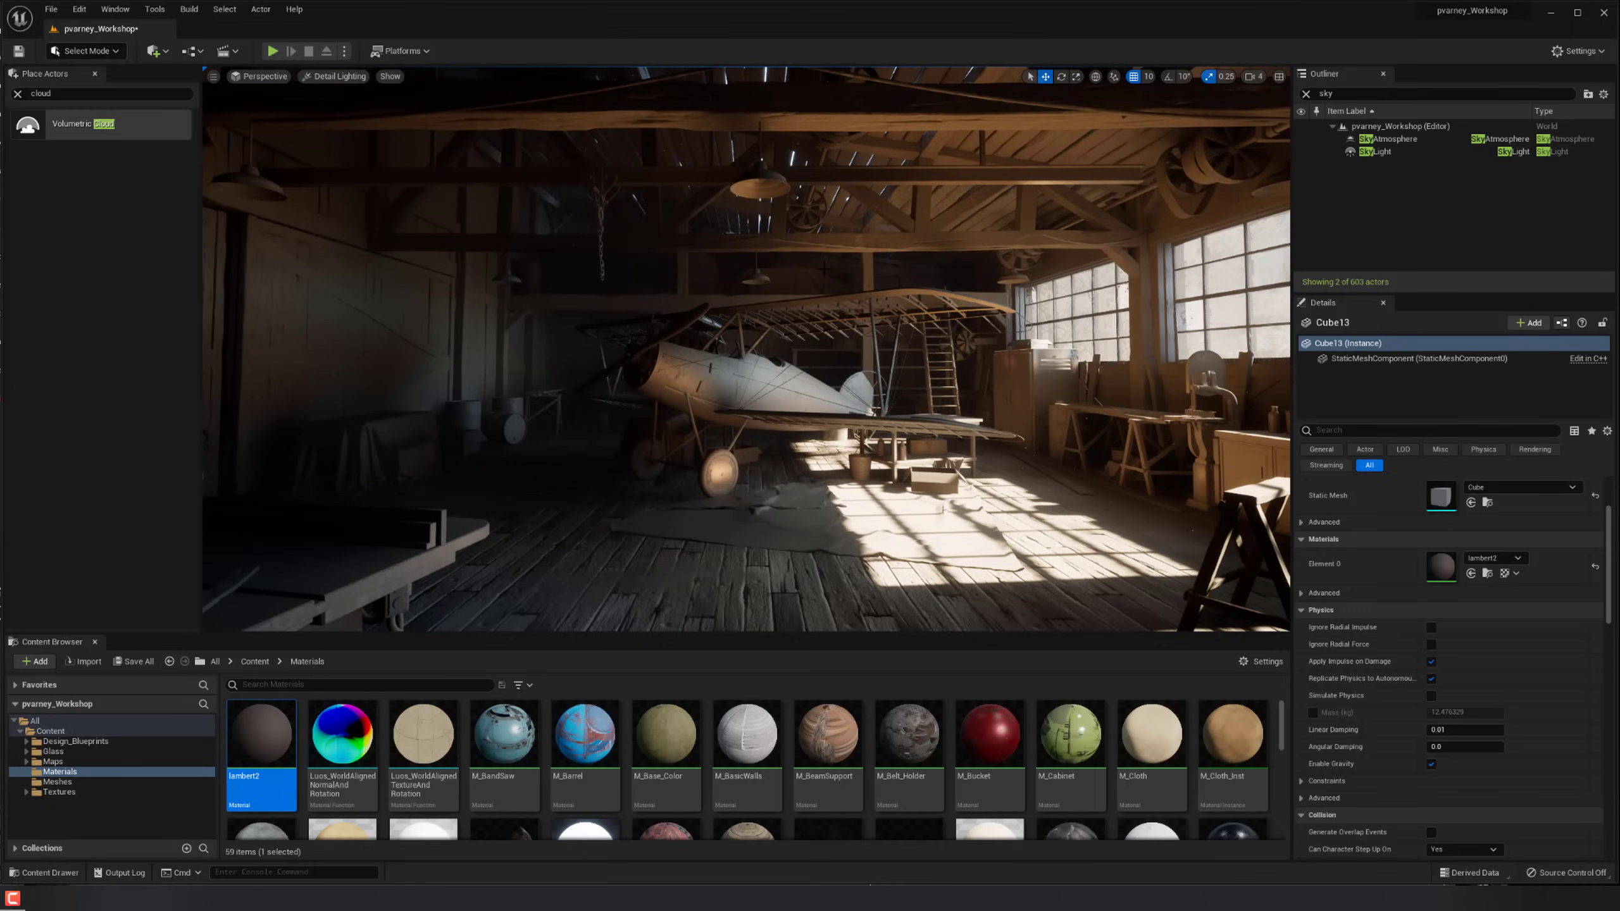
right_click_drag(480, 254, 573, 295)
Display the Lumen Overview visualization and compare the Lumen Scene, Reflection View and Surface Cache for the workshop interior.
left_click(276, 84)
left_click(276, 82)
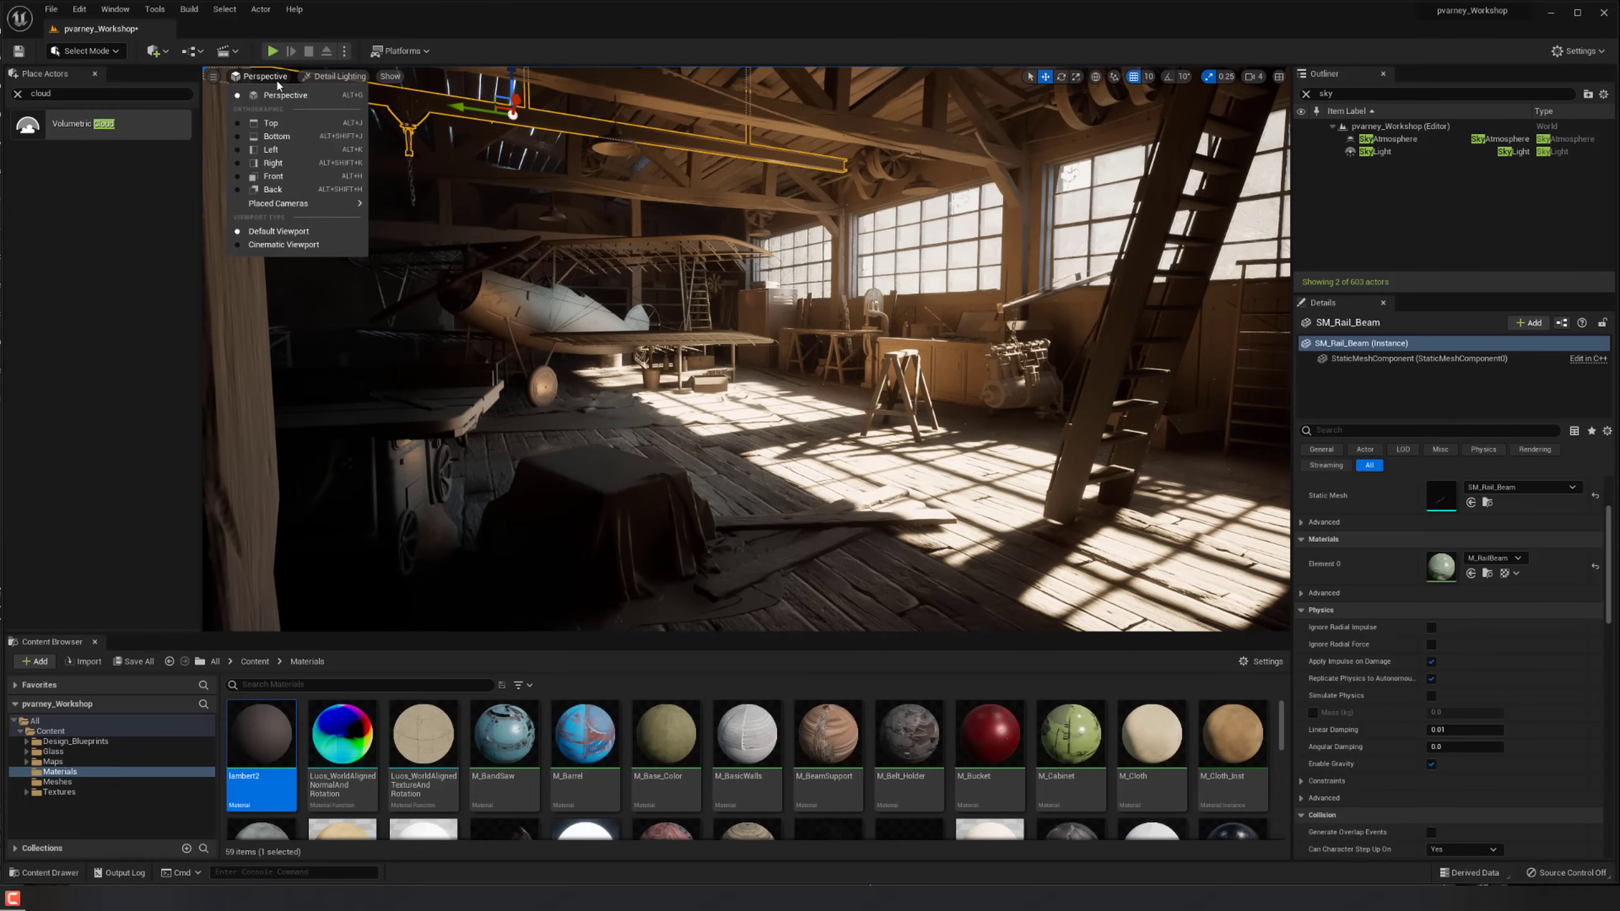
left_click(309, 76)
left_click(308, 76)
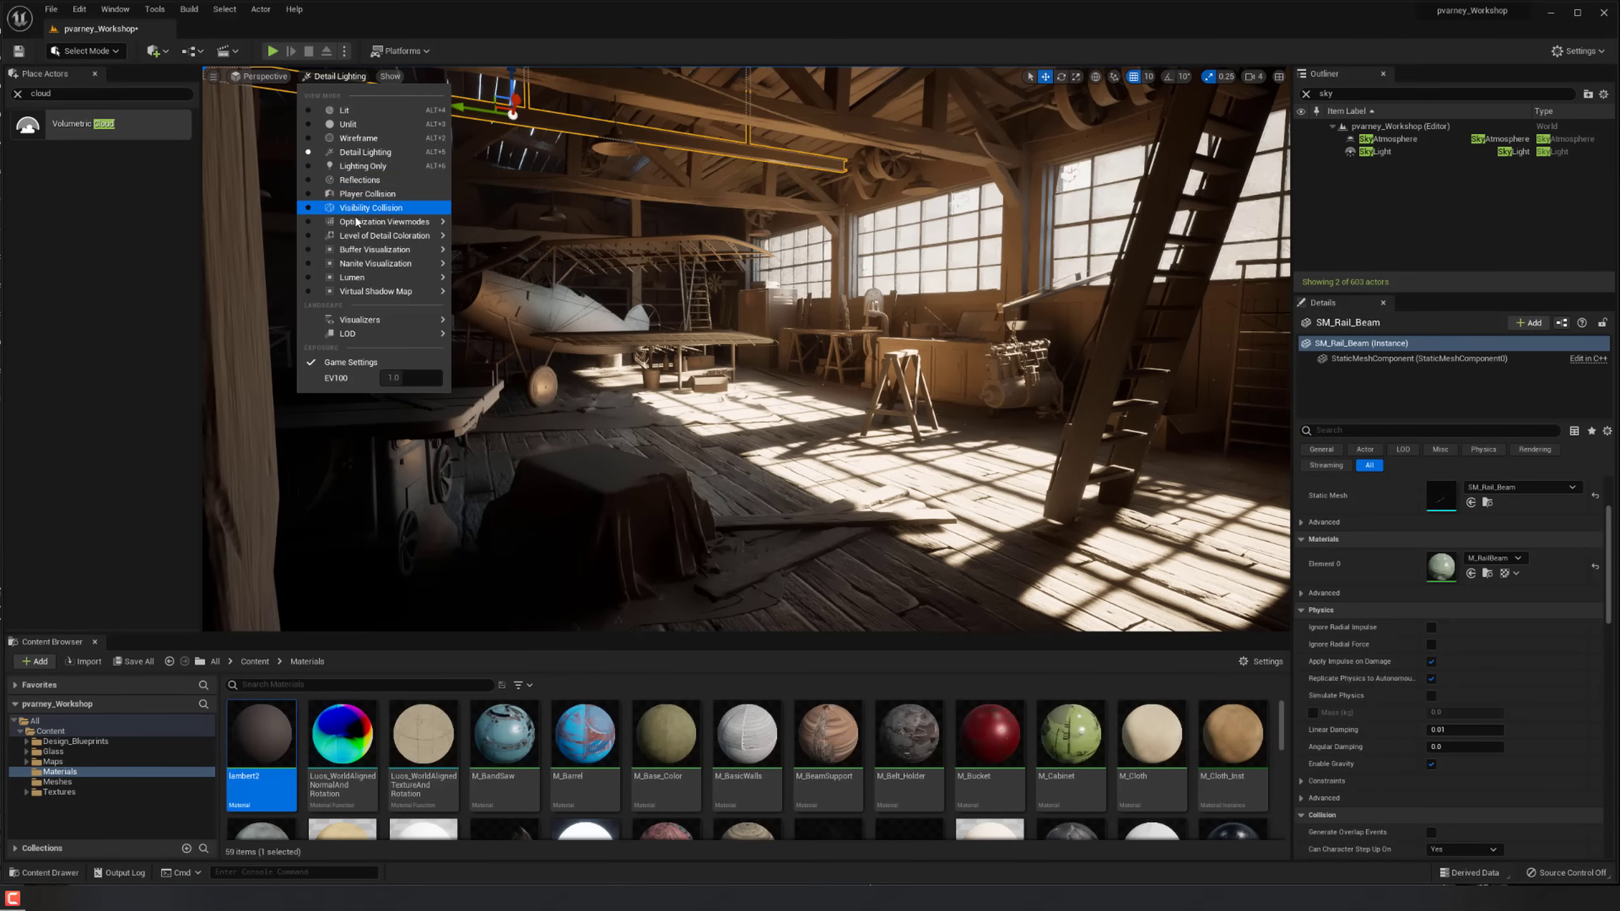
mouse_move(362, 228)
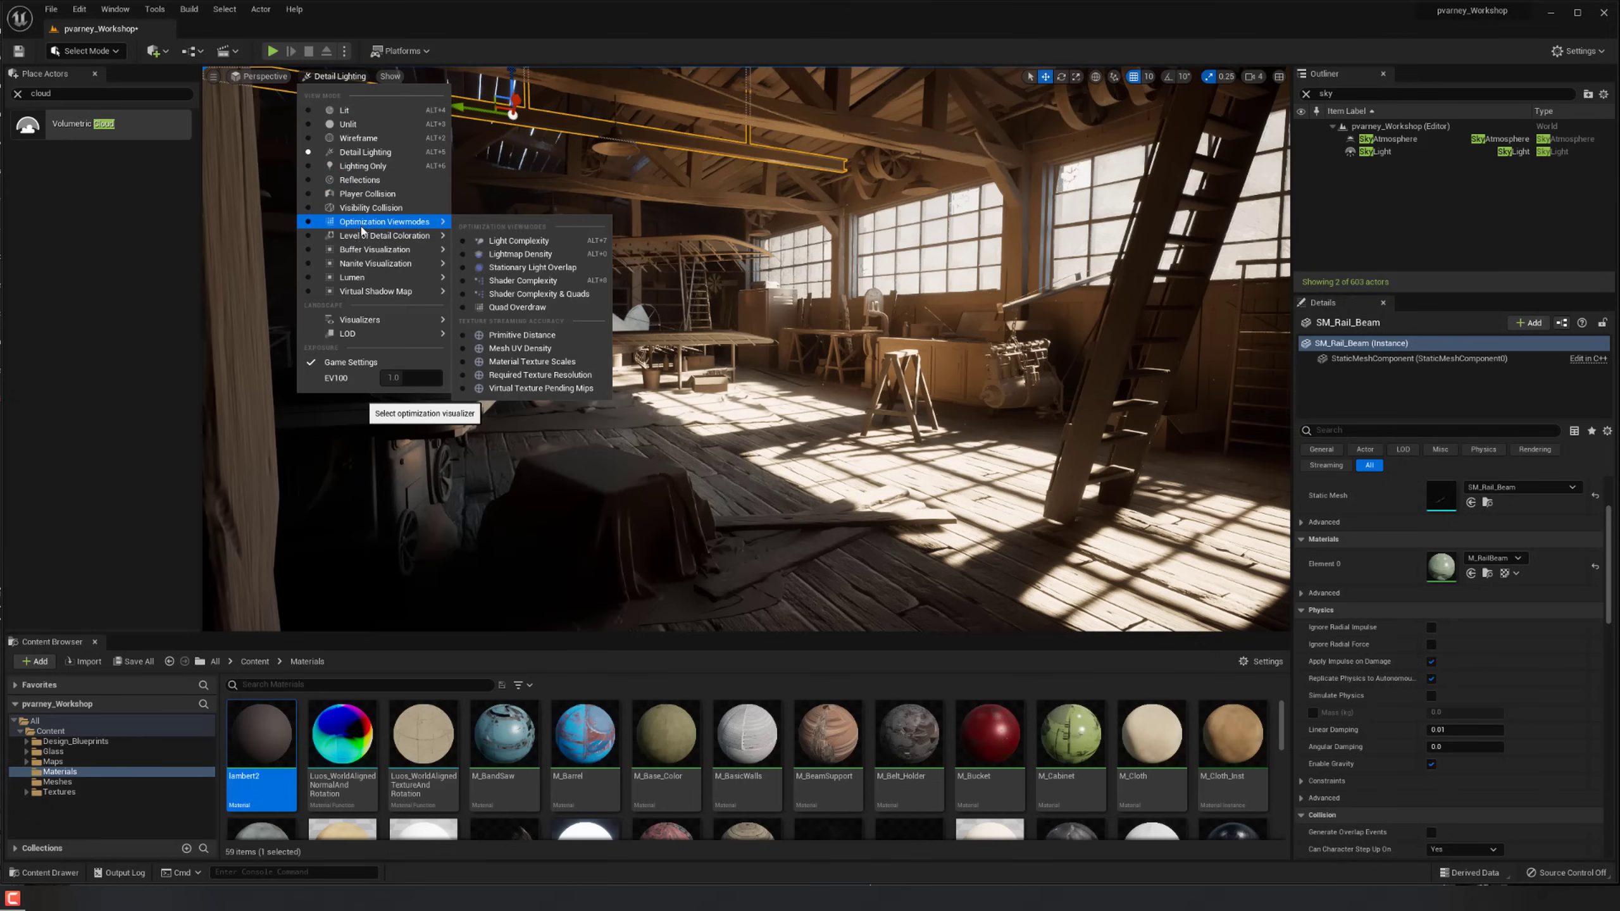
mouse_move(362, 263)
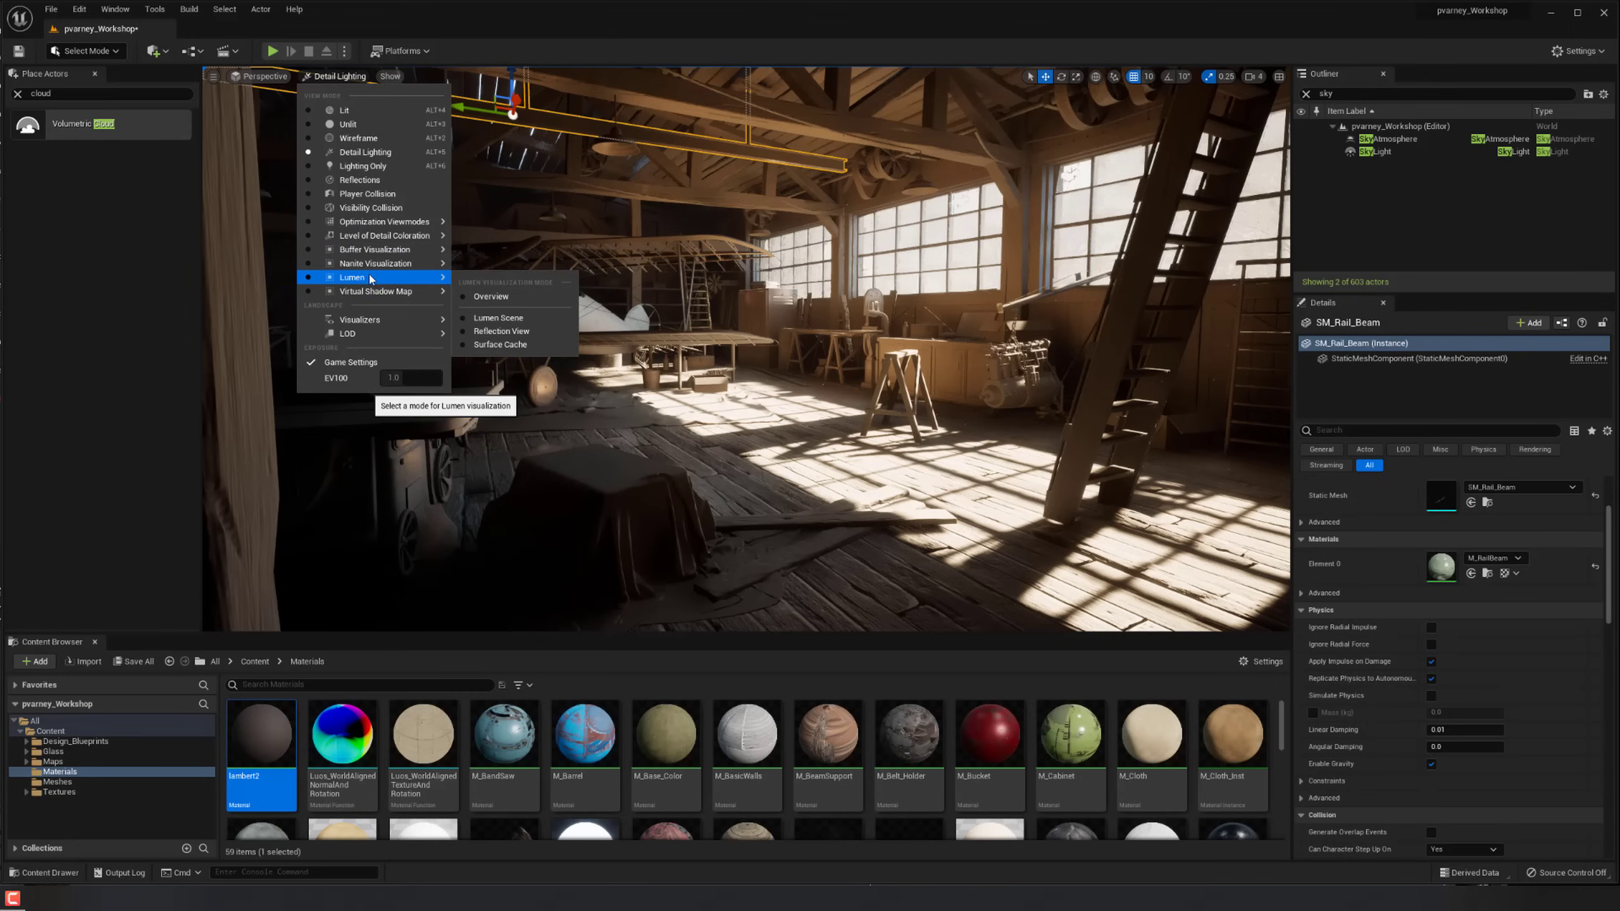
left_click(491, 296)
right_click_drag(746, 441, 752, 399)
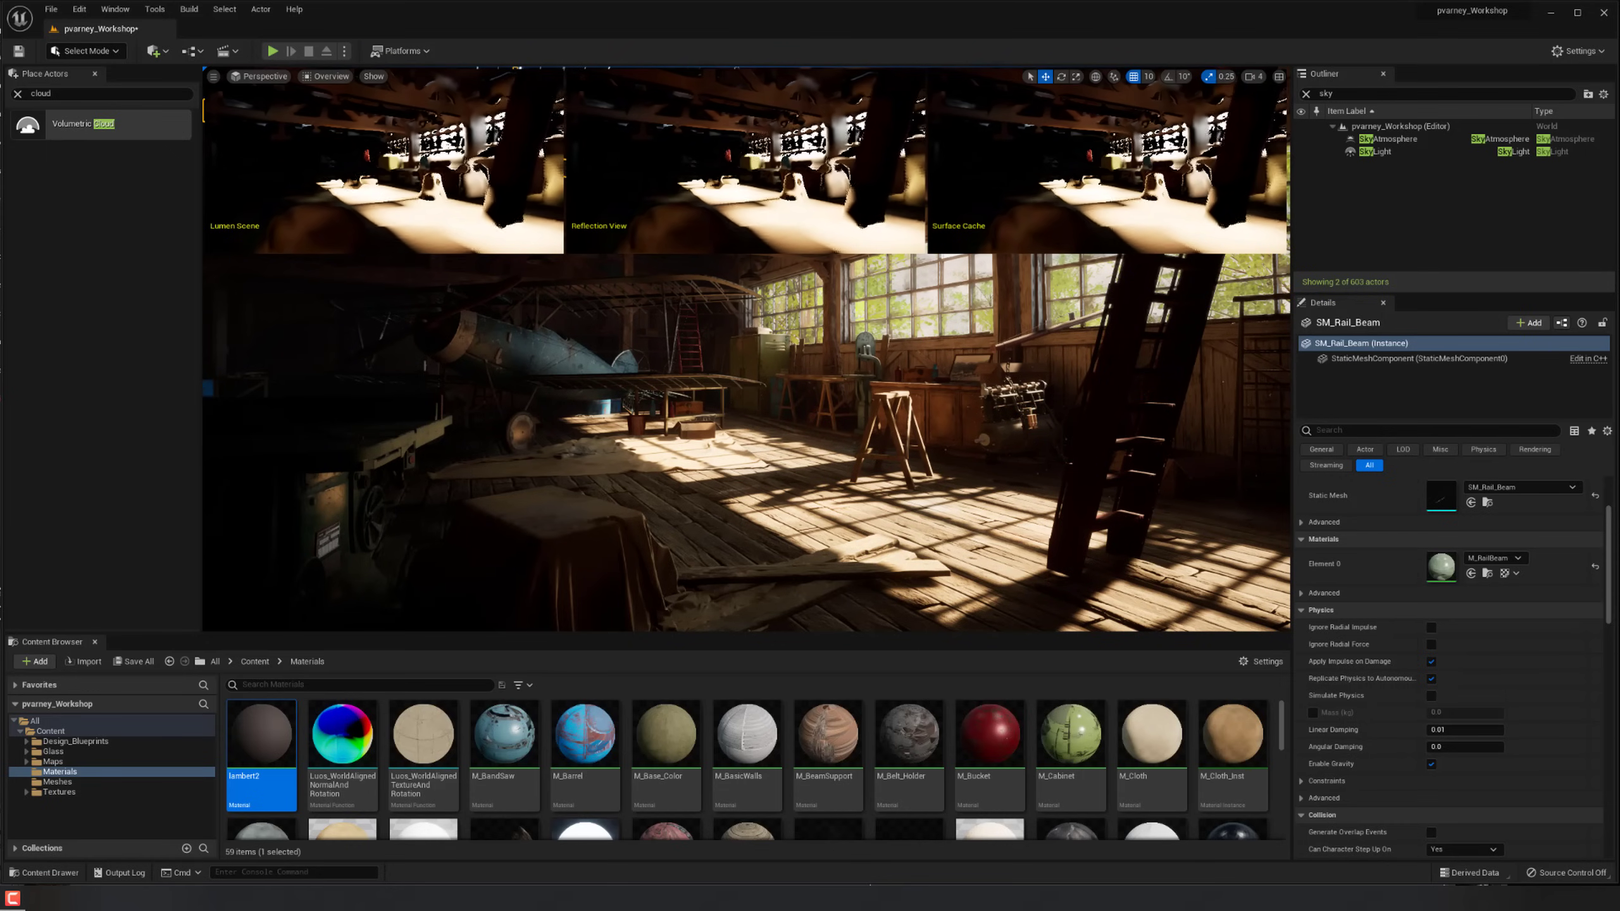
Return to the Detail Lighting view and inspect the windows, workbenches and sunlit floor without editor overlays.
left_click(325, 76)
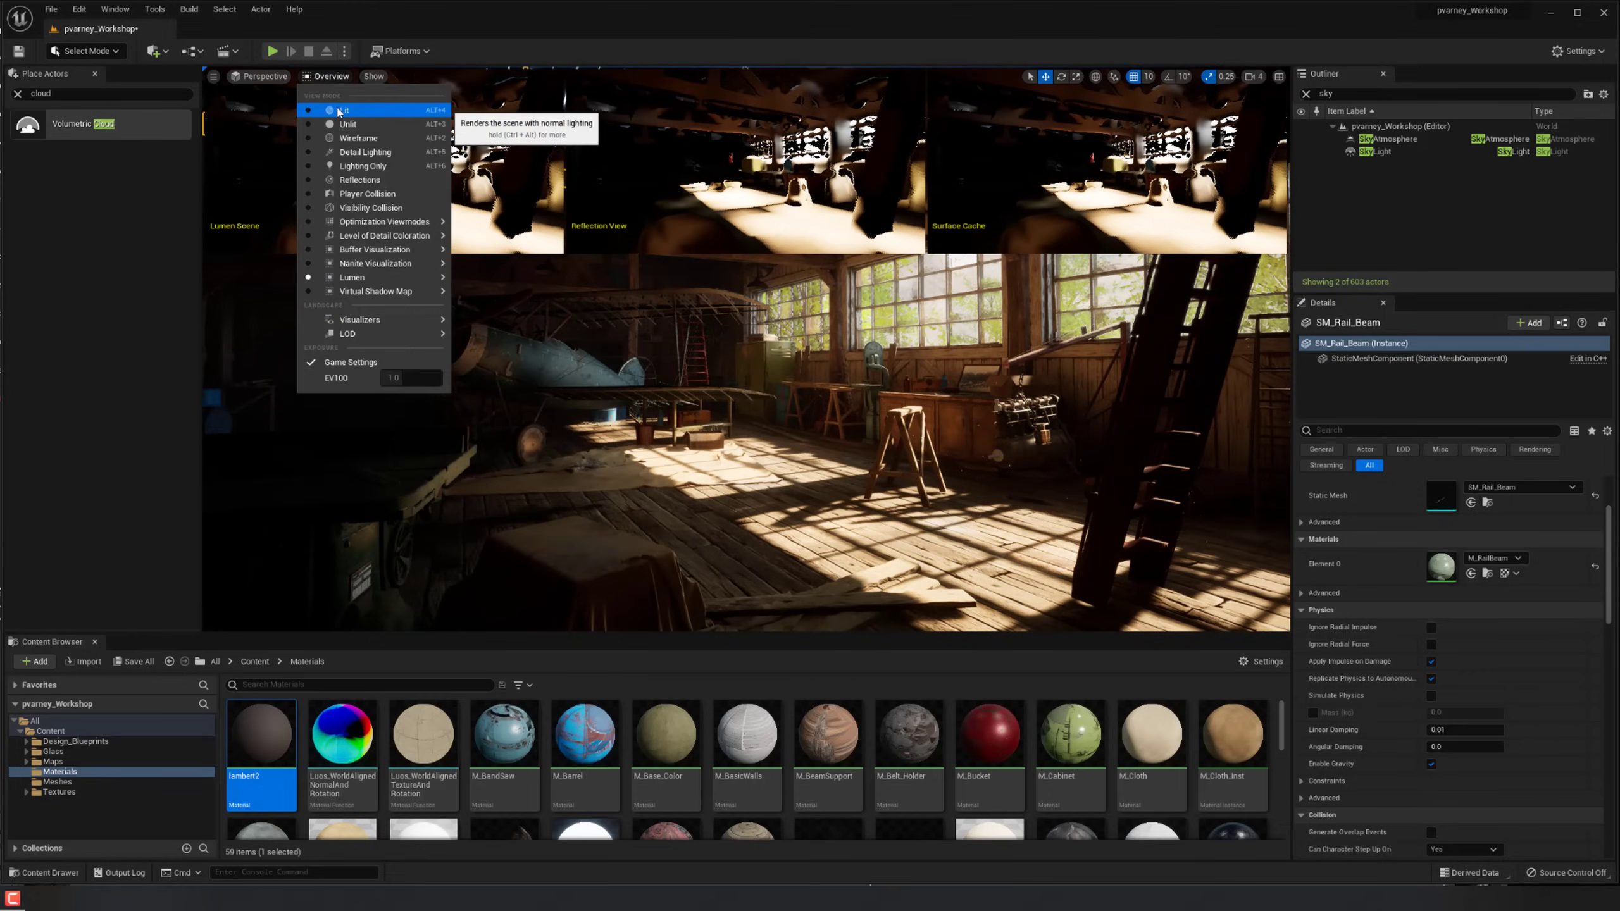
left_click(349, 153)
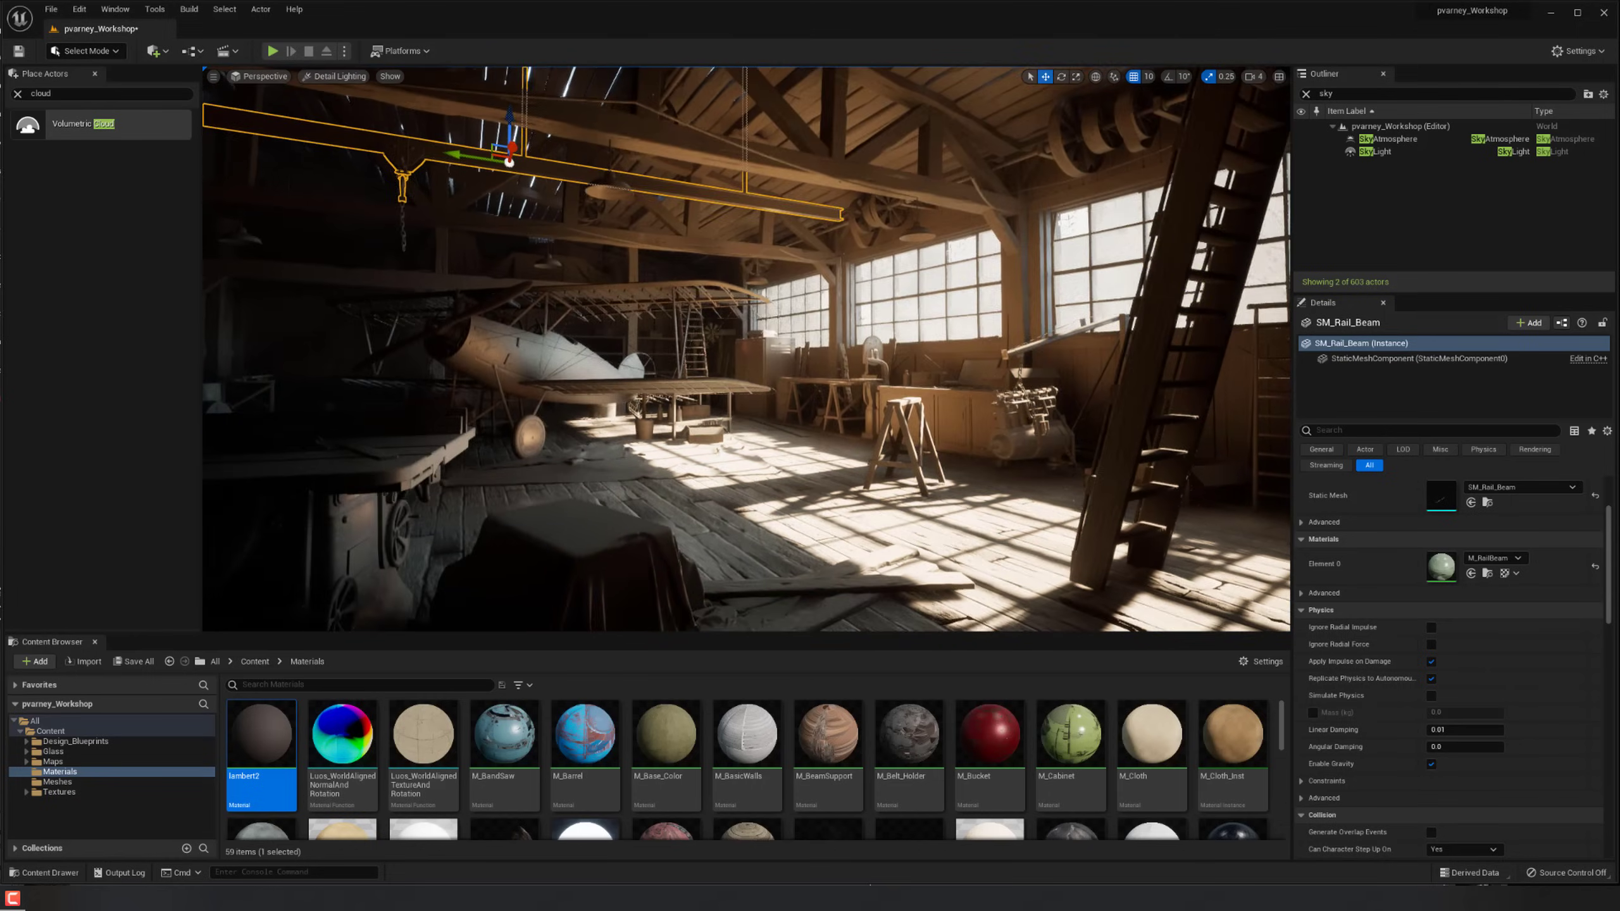
key("g")
right_click_drag(746, 349, 641, 476)
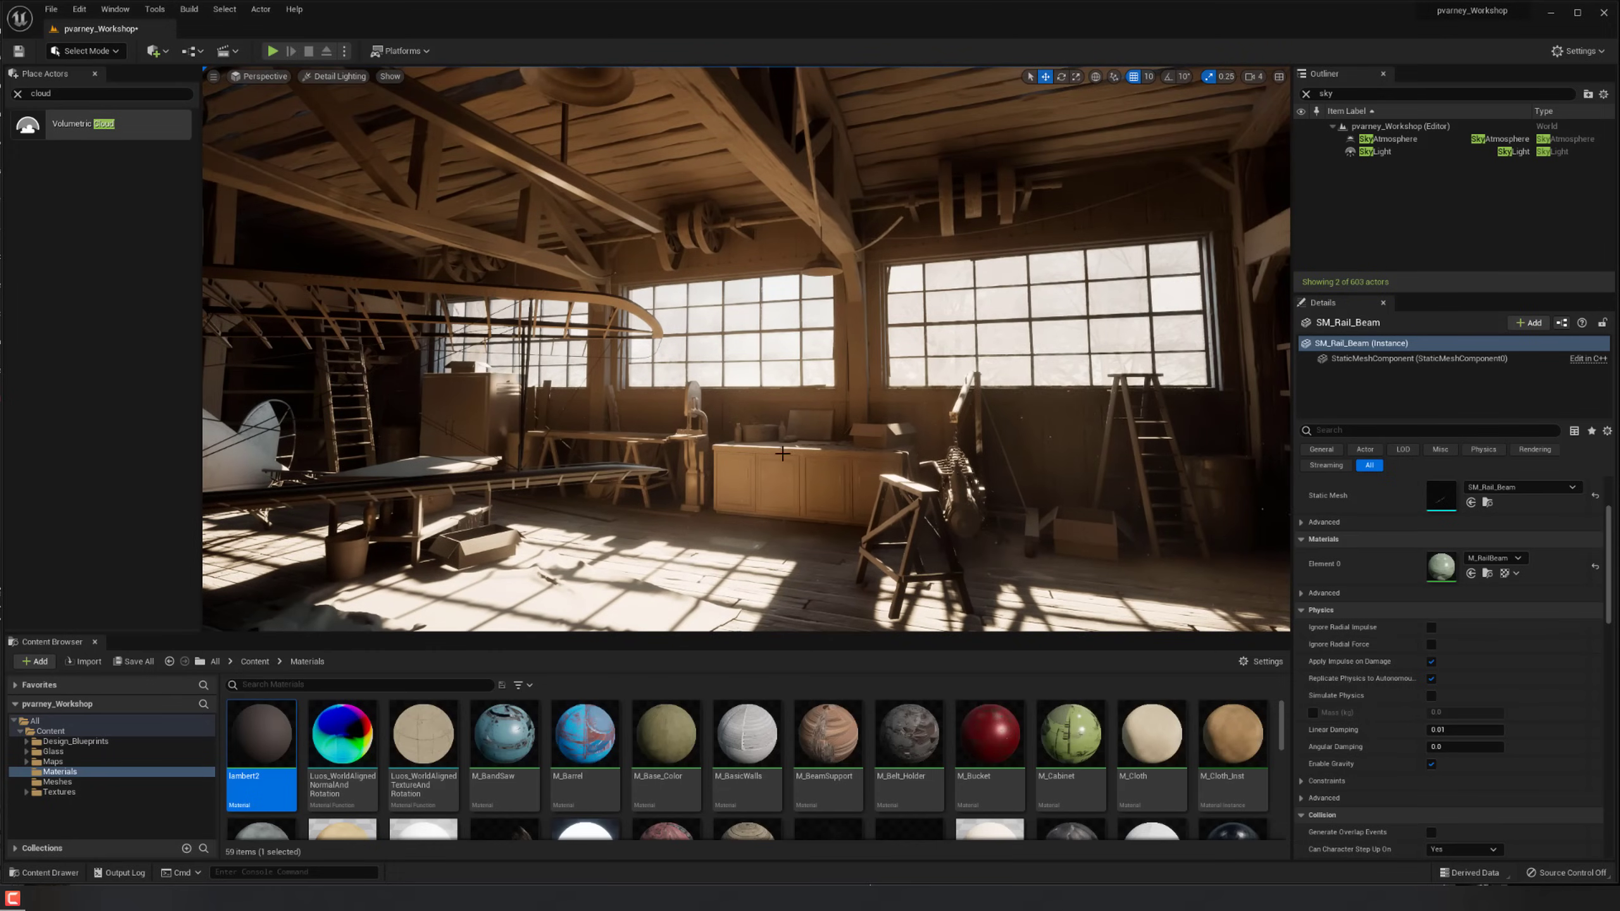
right_click_drag(896, 458, 976, 415)
key("g")
key("g")
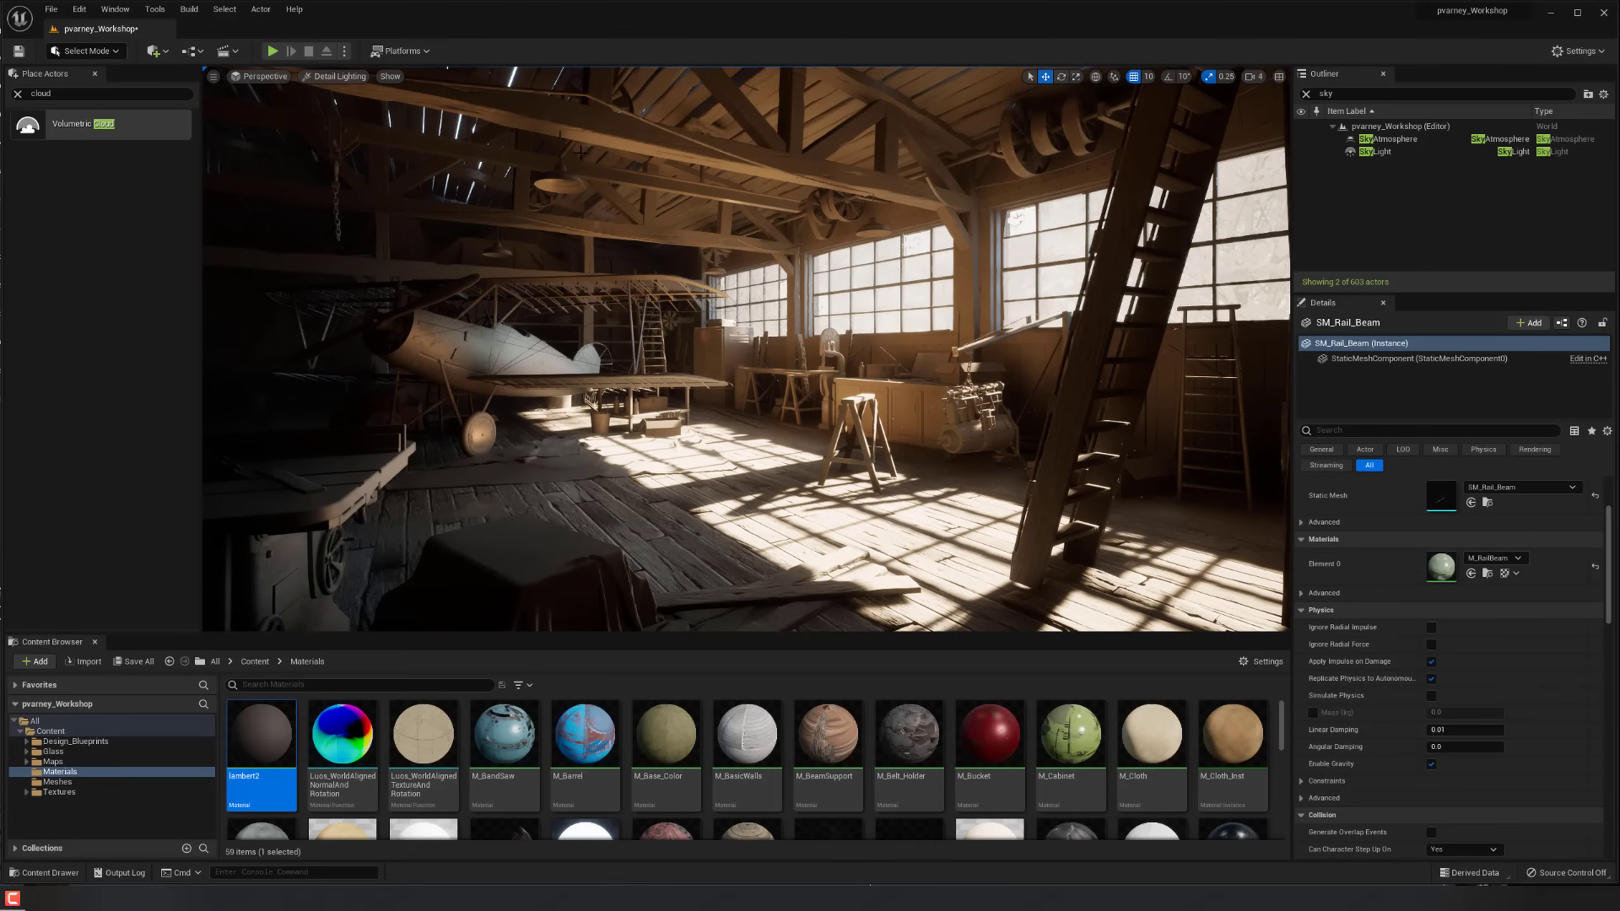
Restore the Lit view of the workshop interior and dismiss the autosave message.
left_click(337, 76)
left_click(357, 116)
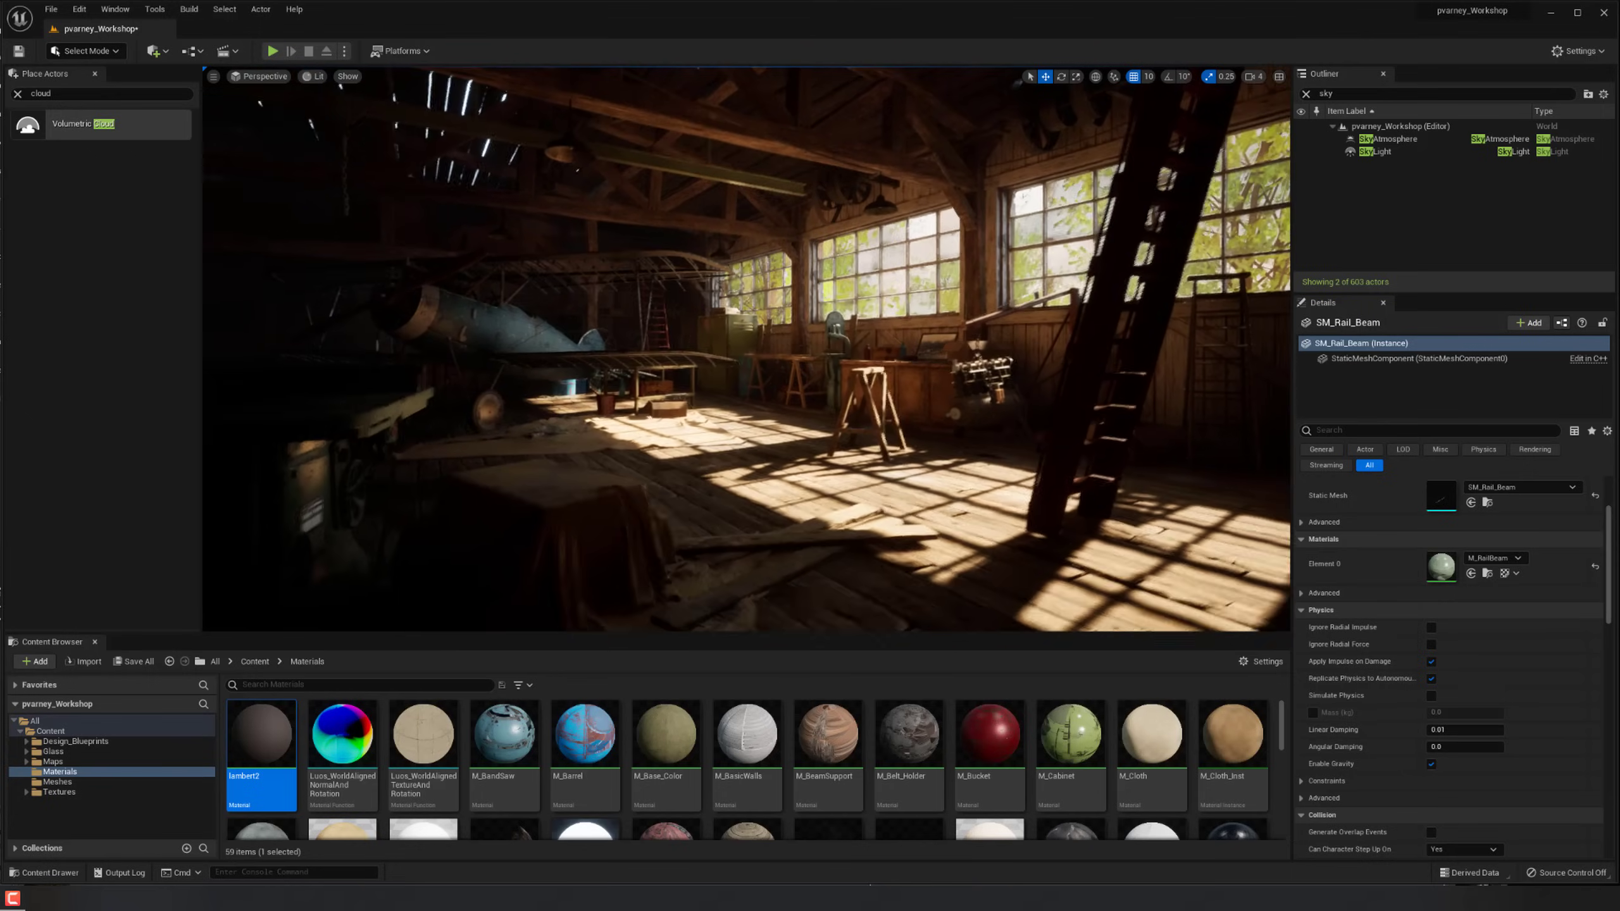
mouse_move(672, 374)
right_mouse_down()
mouse_move(717, 364)
mouse_move(678, 374)
right_mouse_up()
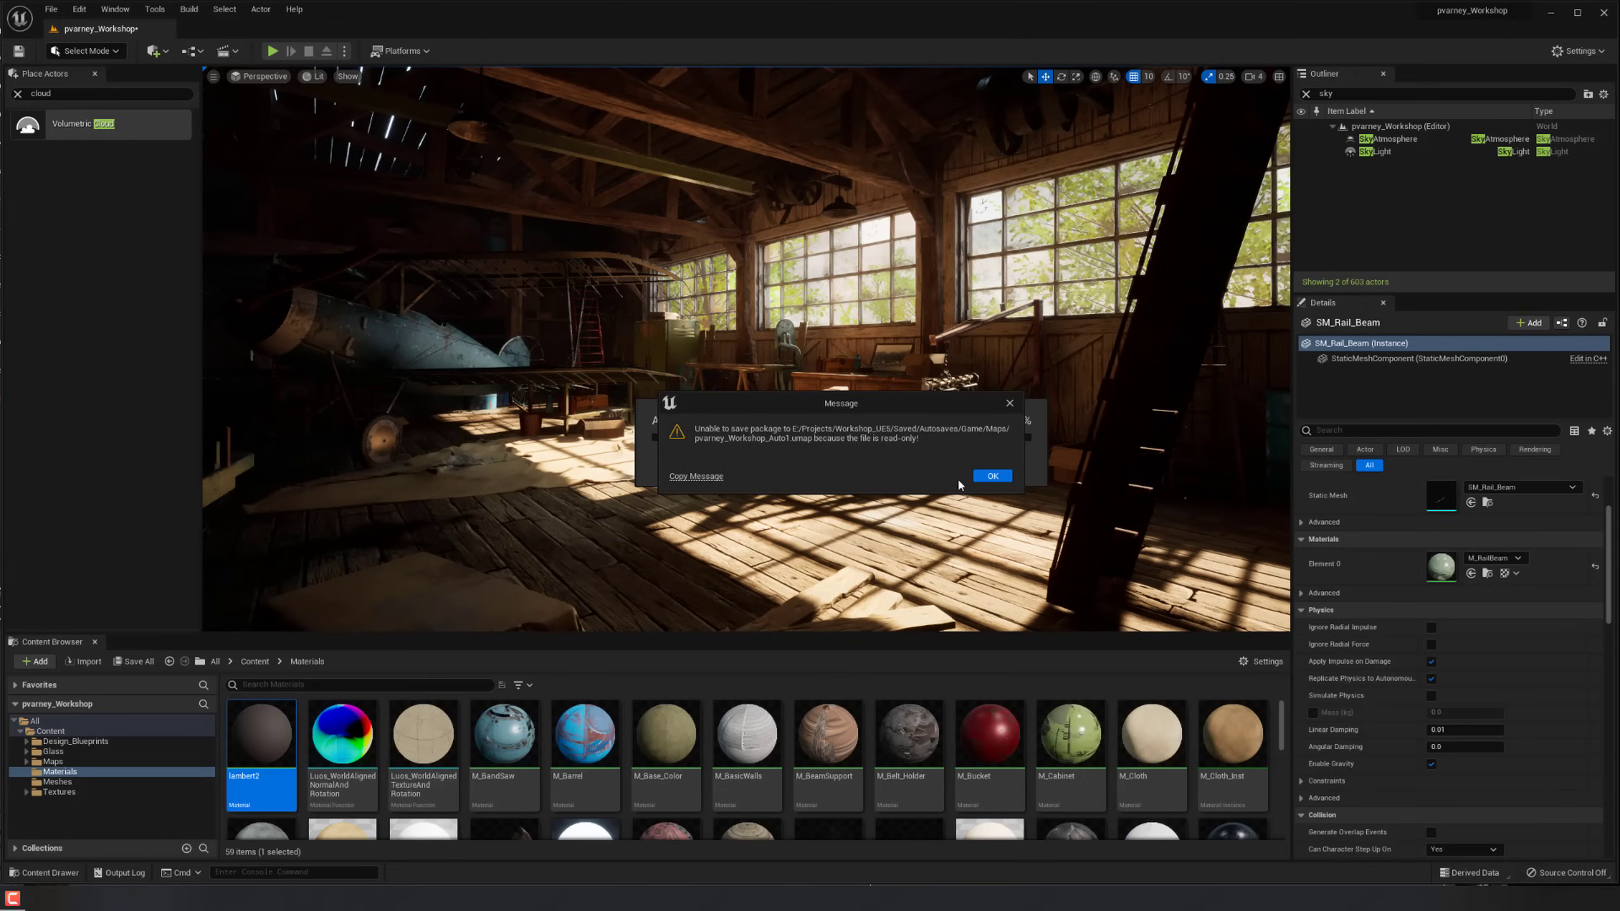
left_click(975, 475)
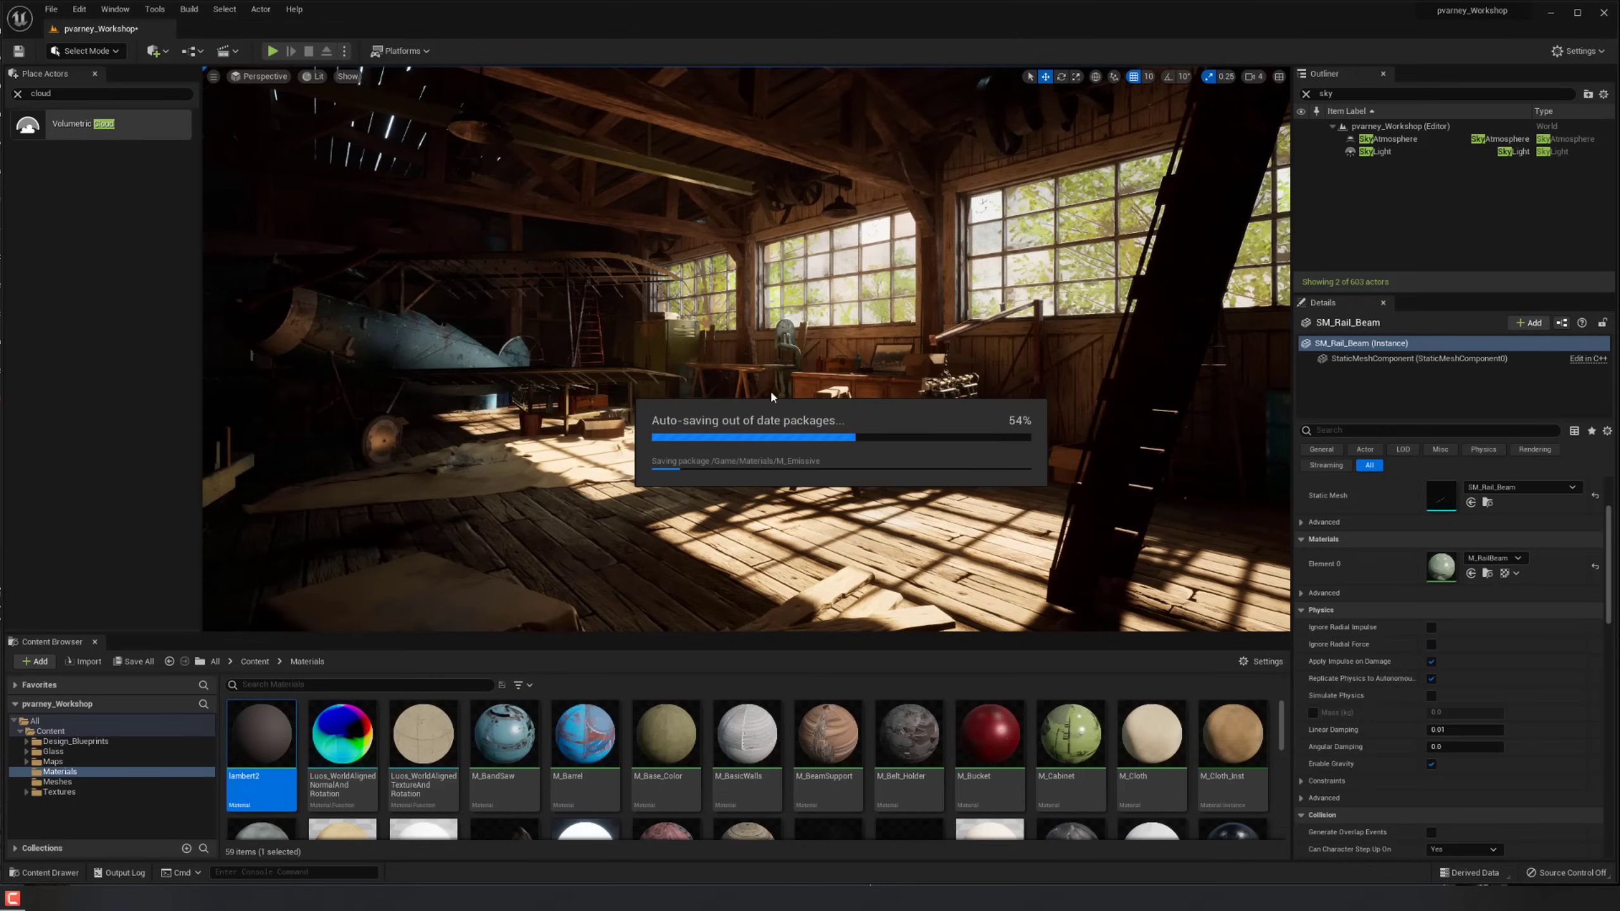